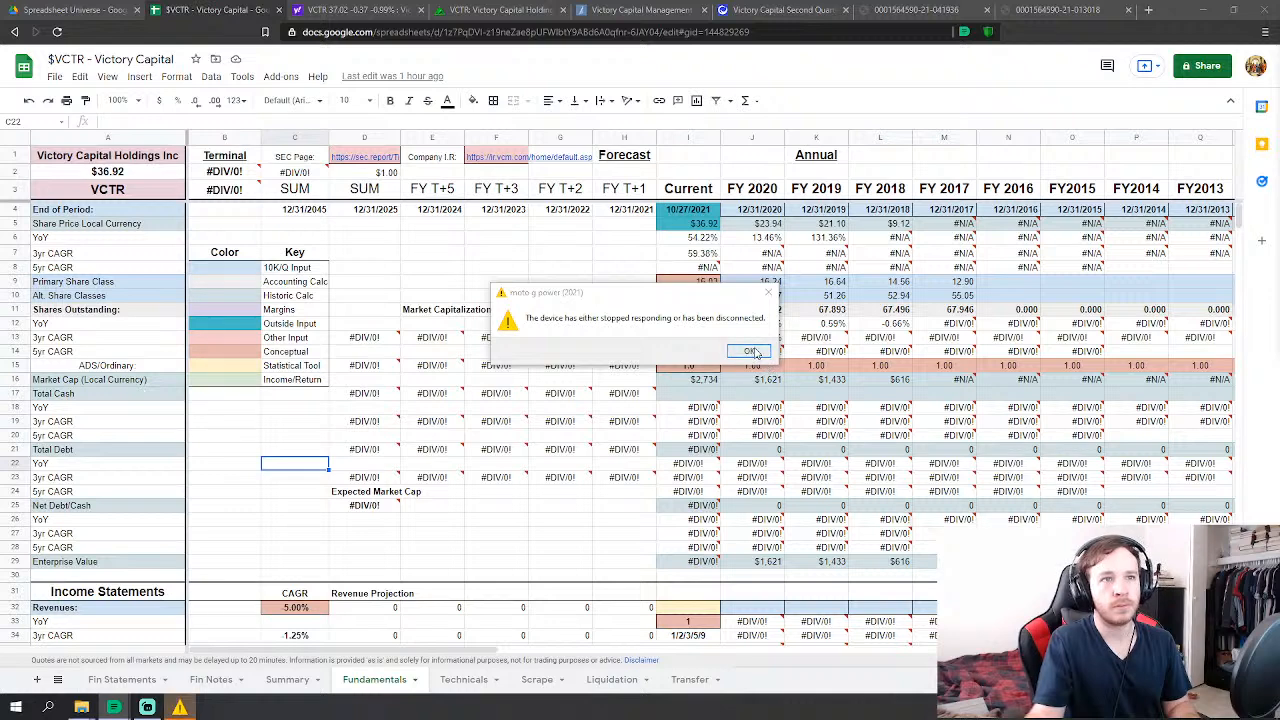
- Dismiss the warning about the disconnected device and return to the Fundamentals sheet
{"action": "left_click", "coordinate": [742, 349]}
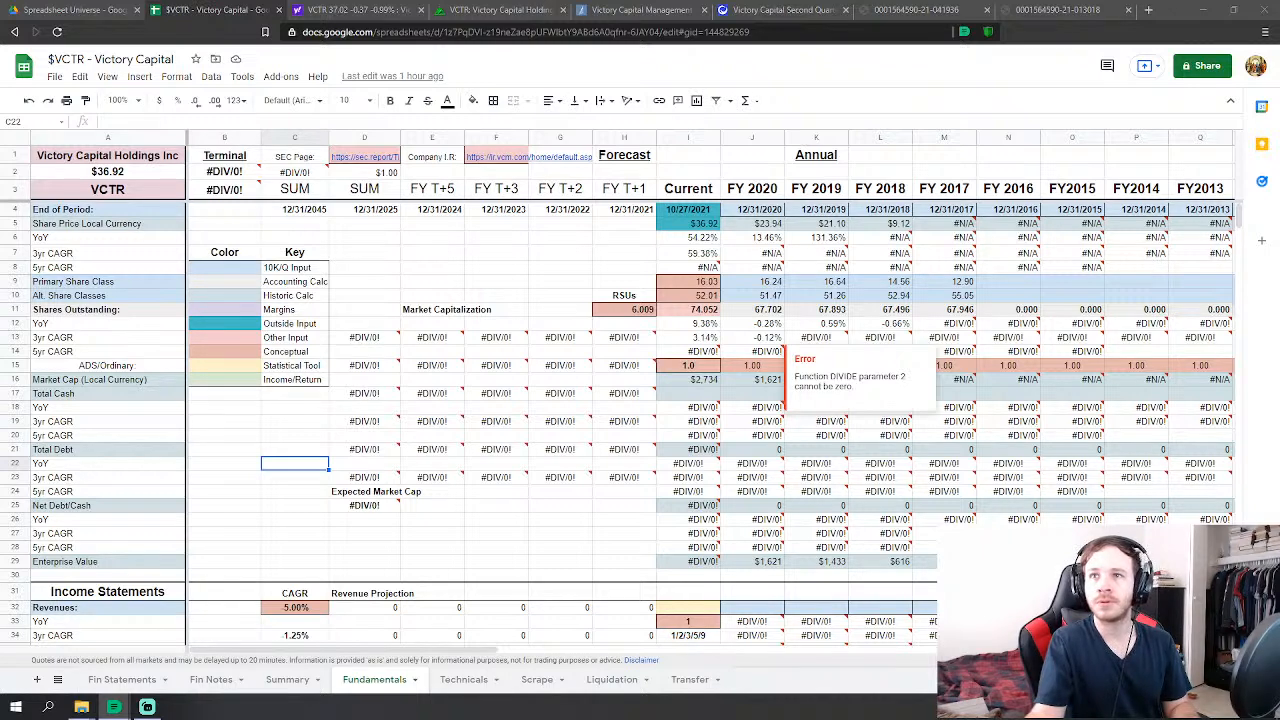
{"action": "left_click", "coordinate": [480, 267]}
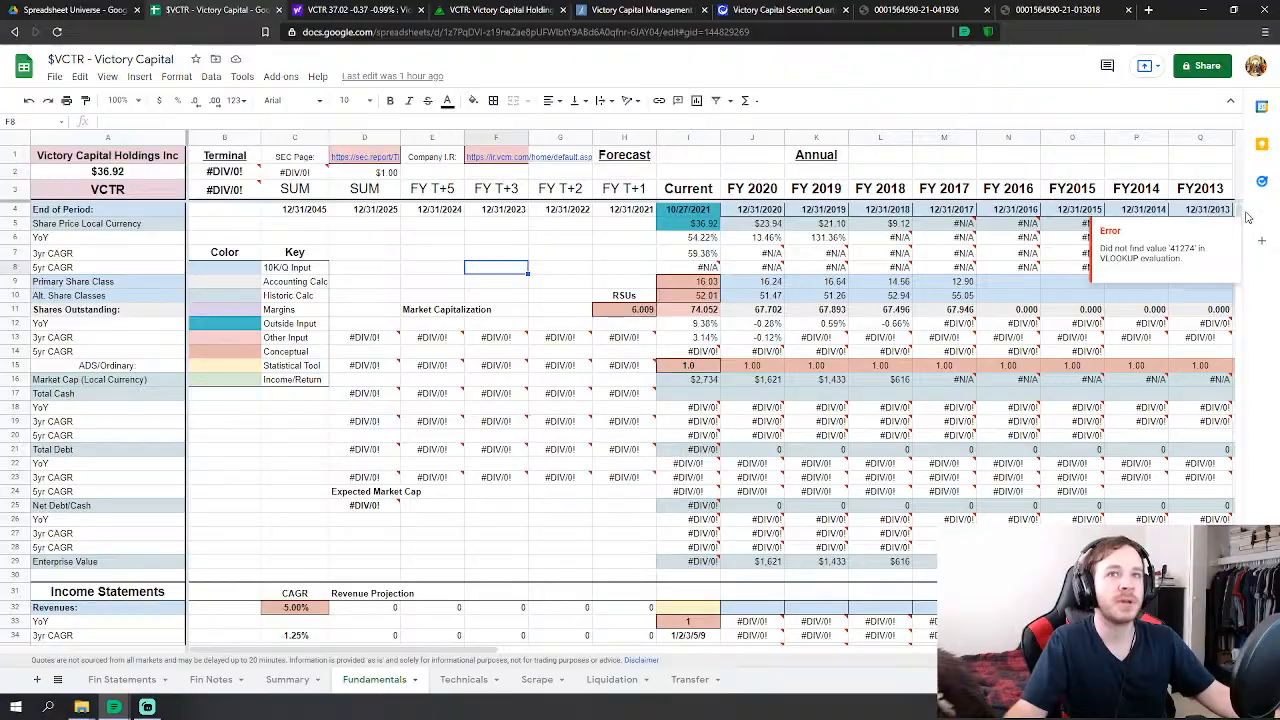
- Look through the Fundamentals sheet from the share data down to the Leverage & Discount and Debt sections
{"action": "mouse_move", "coordinate": [1238, 214]}
{"action": "left_mouse_down"}
{"action": "mouse_move", "coordinate": [1238, 417]}
{"action": "mouse_move", "coordinate": [1192, 429]}
{"action": "mouse_move", "coordinate": [1247, 203]}
{"action": "left_mouse_up"}
{"action": "scroll", "coordinate": [792, 442], "scroll_direction": "down", "scroll_amount": 3}
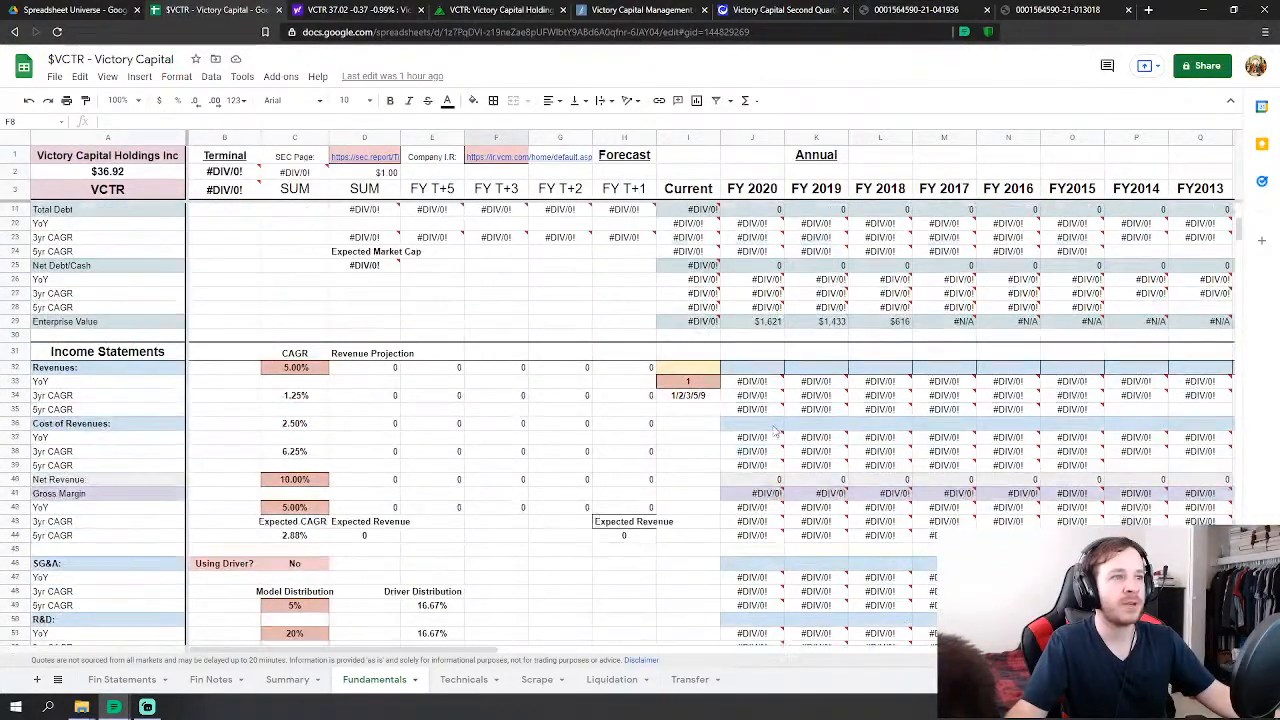
{"action": "scroll", "coordinate": [744, 424], "scroll_direction": "up", "scroll_amount": 4}
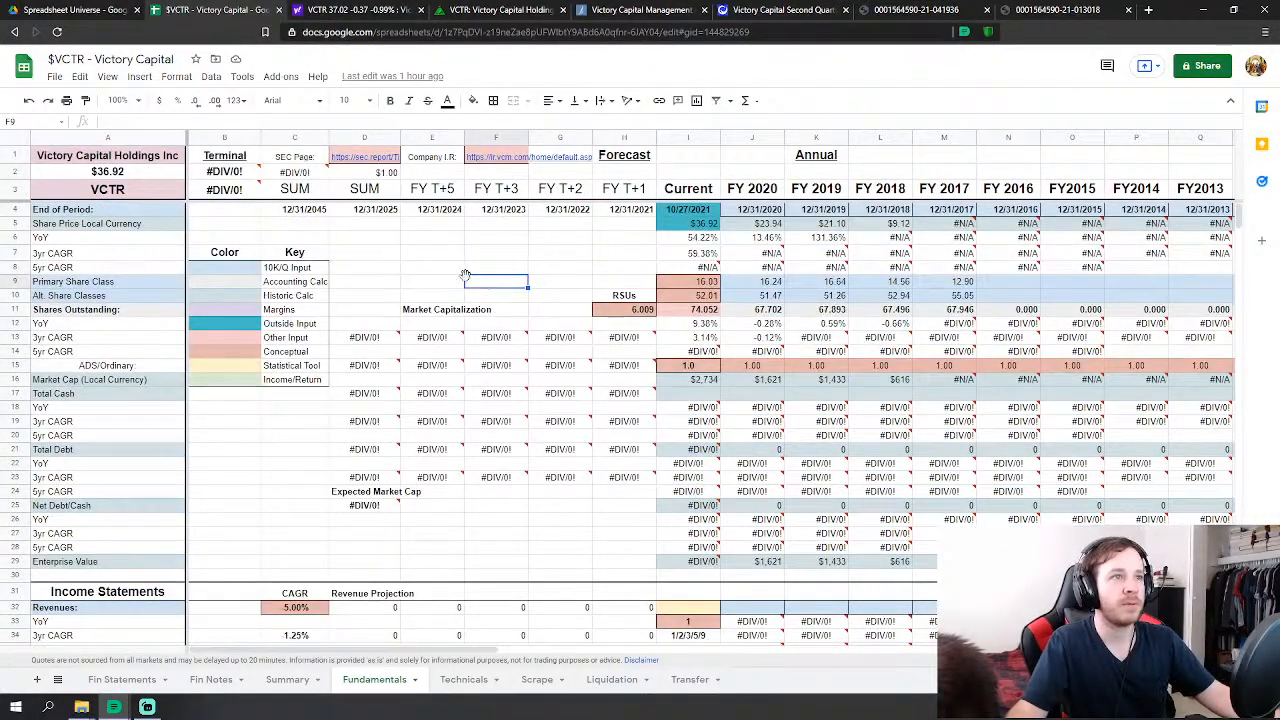
{"action": "left_click", "coordinate": [448, 272]}
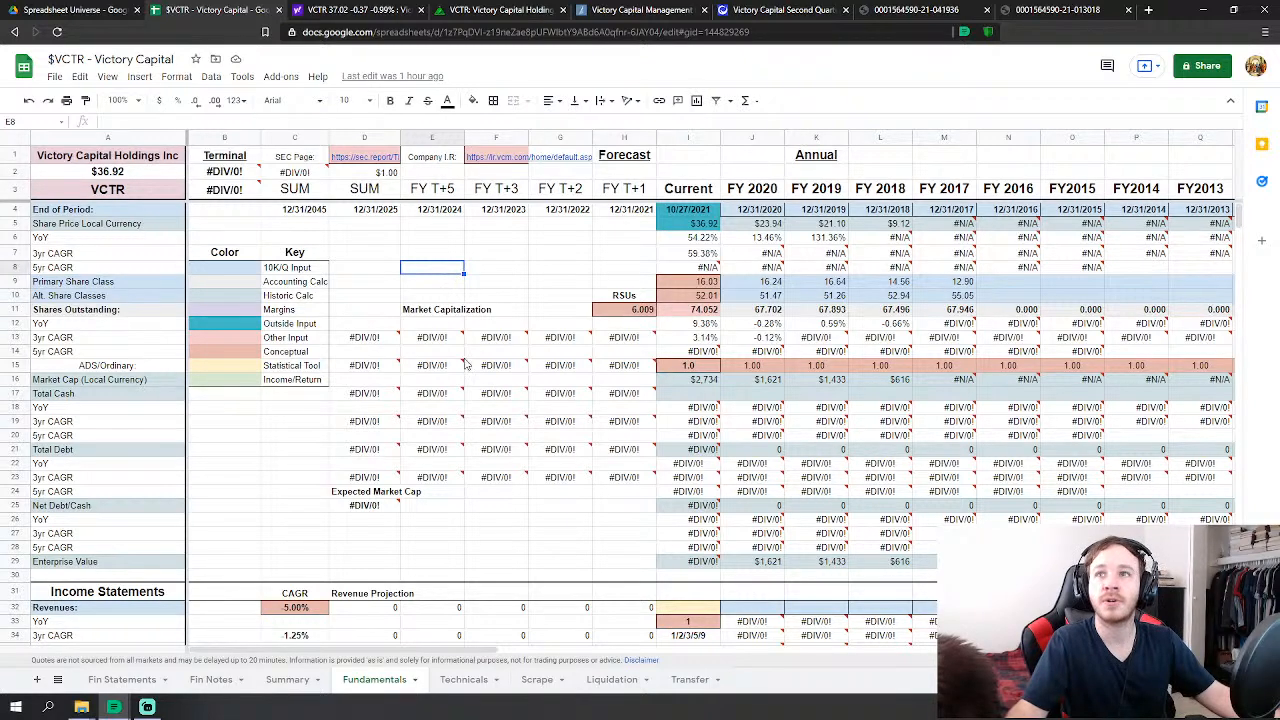
{"action": "scroll", "coordinate": [316, 480], "scroll_direction": "down", "scroll_amount": 1}
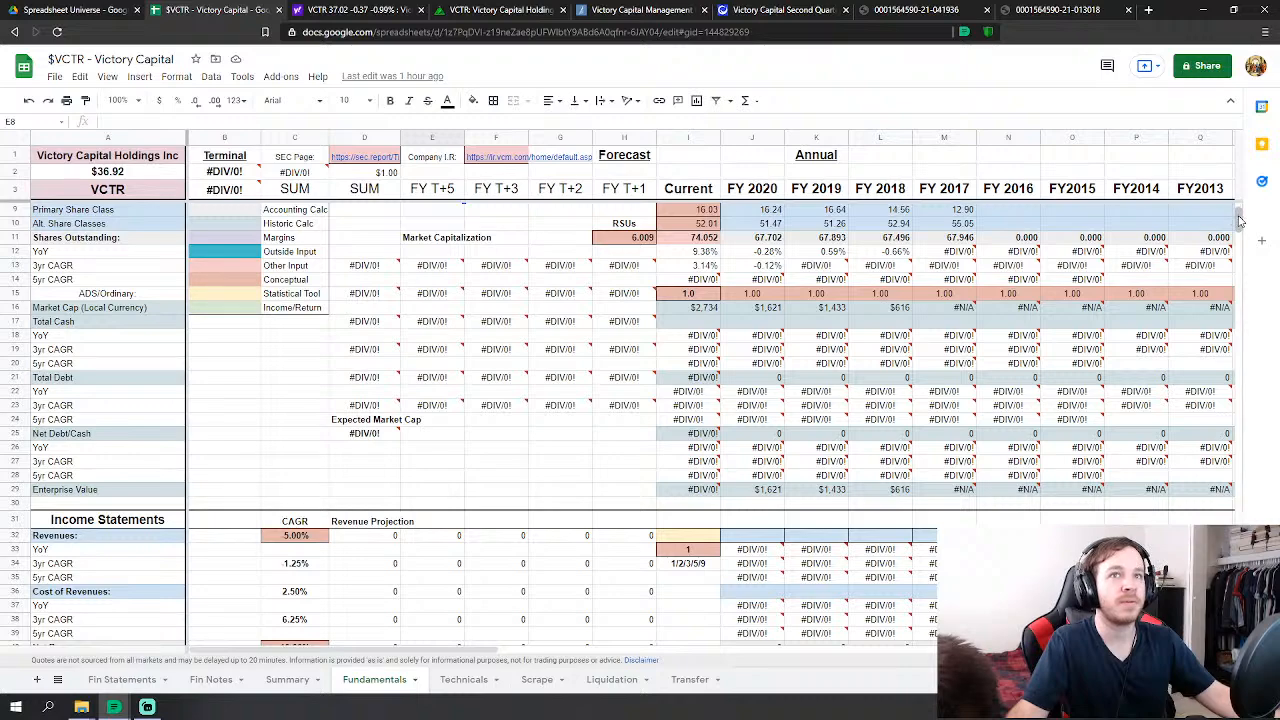
{"action": "left_click_drag", "start_coordinate": [1240, 220], "coordinate": [1222, 257]}
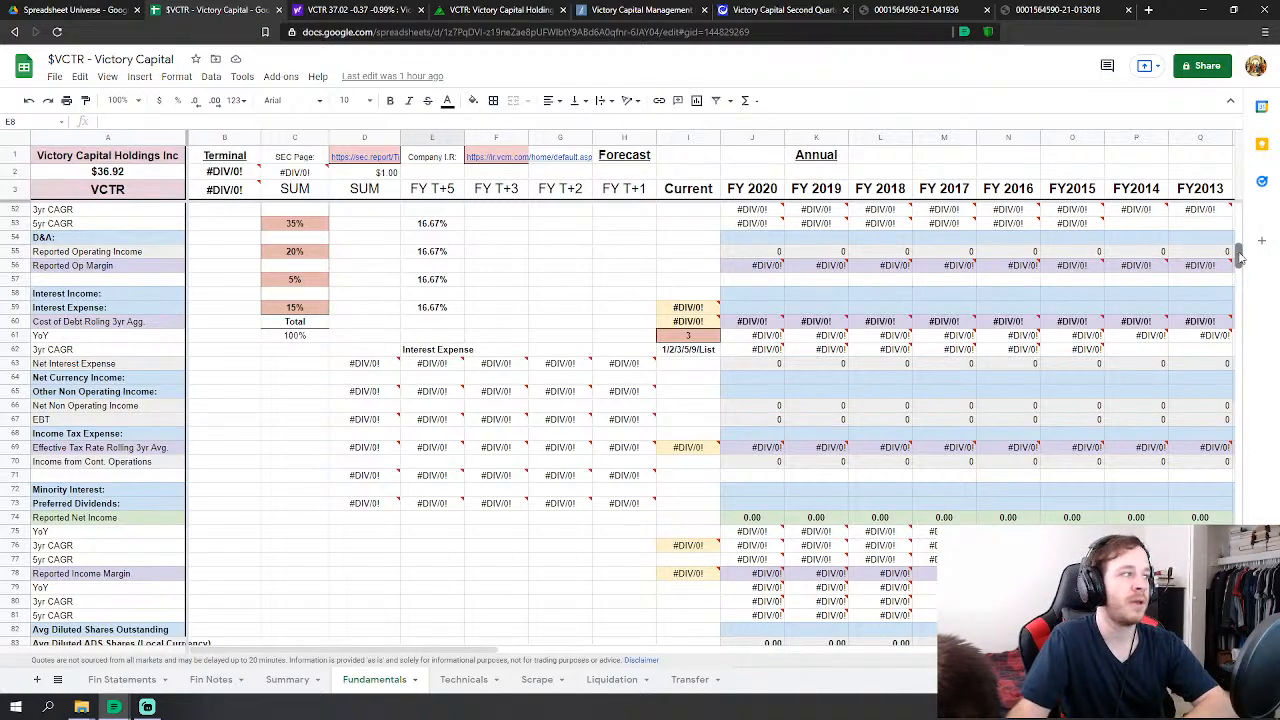
{"action": "left_click_drag", "start_coordinate": [1238, 256], "coordinate": [1250, 562]}
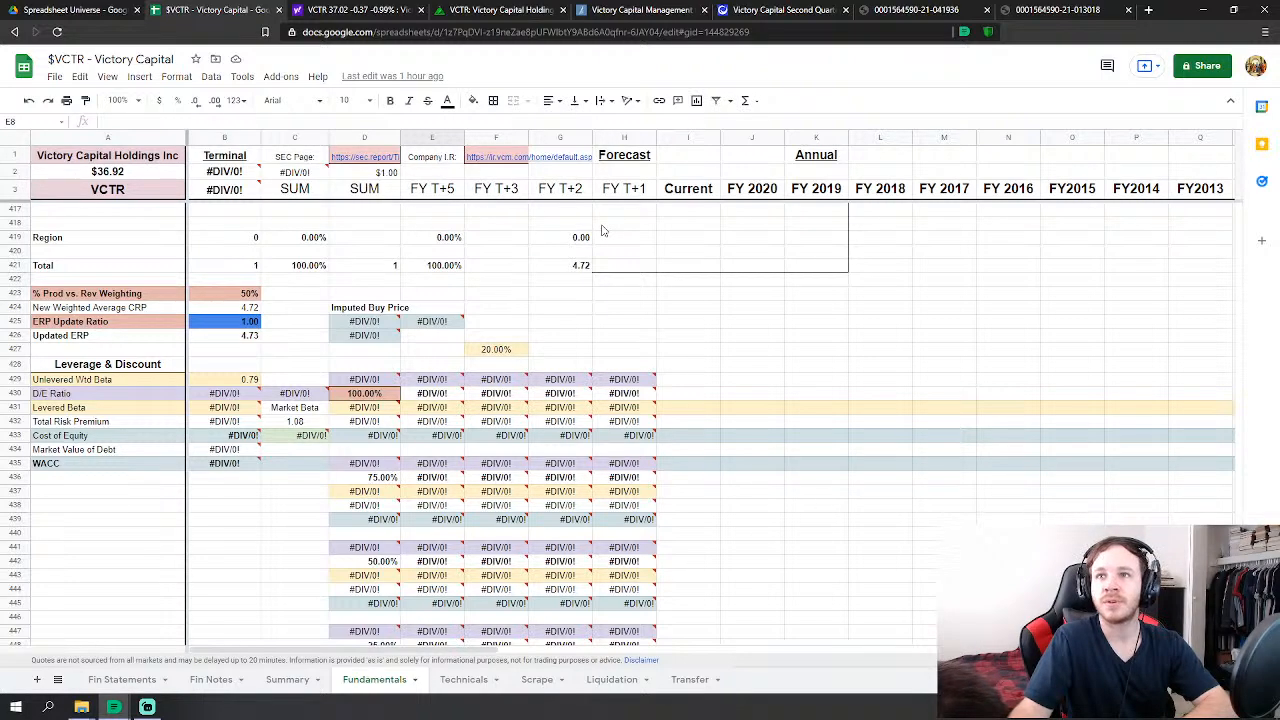
{"action": "scroll", "coordinate": [716, 367], "scroll_direction": "down", "scroll_amount": 10}
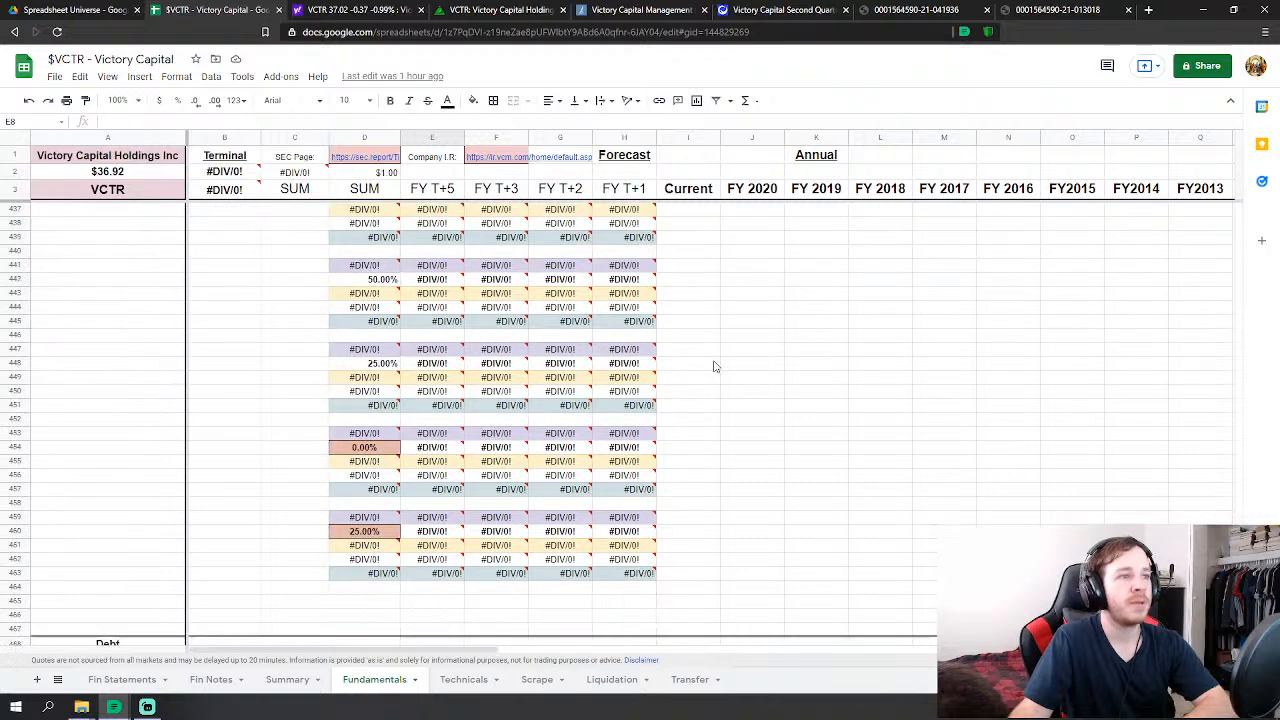
{"action": "scroll", "coordinate": [716, 367], "scroll_direction": "down", "scroll_amount": 2}
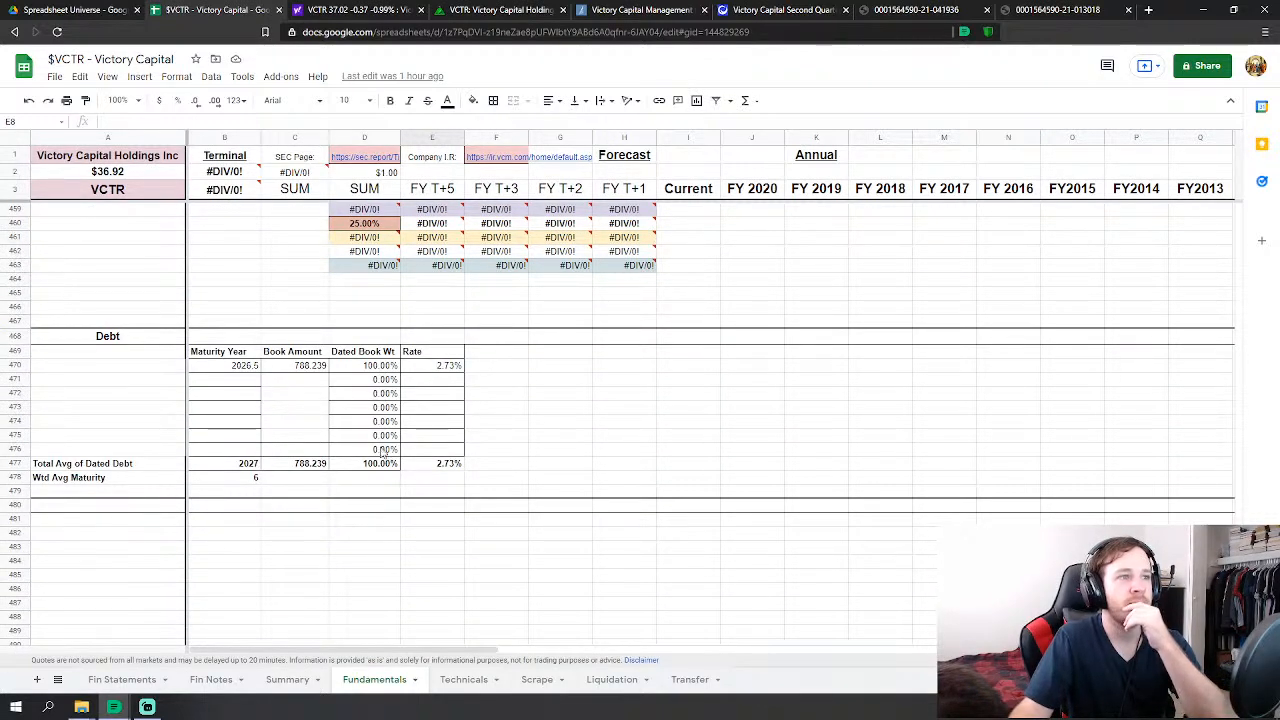
{"action": "scroll", "coordinate": [574, 322], "scroll_direction": "up", "scroll_amount": 20}
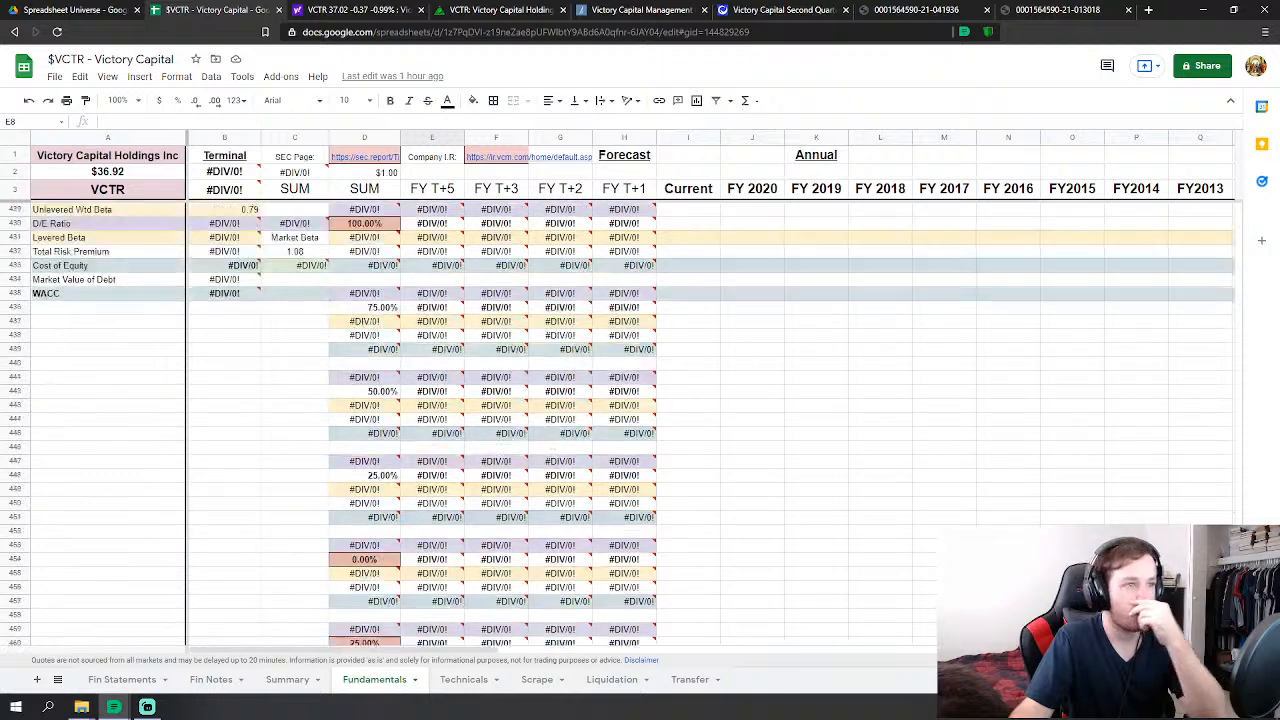
{"action": "scroll", "coordinate": [574, 322], "scroll_direction": "up", "scroll_amount": 8}
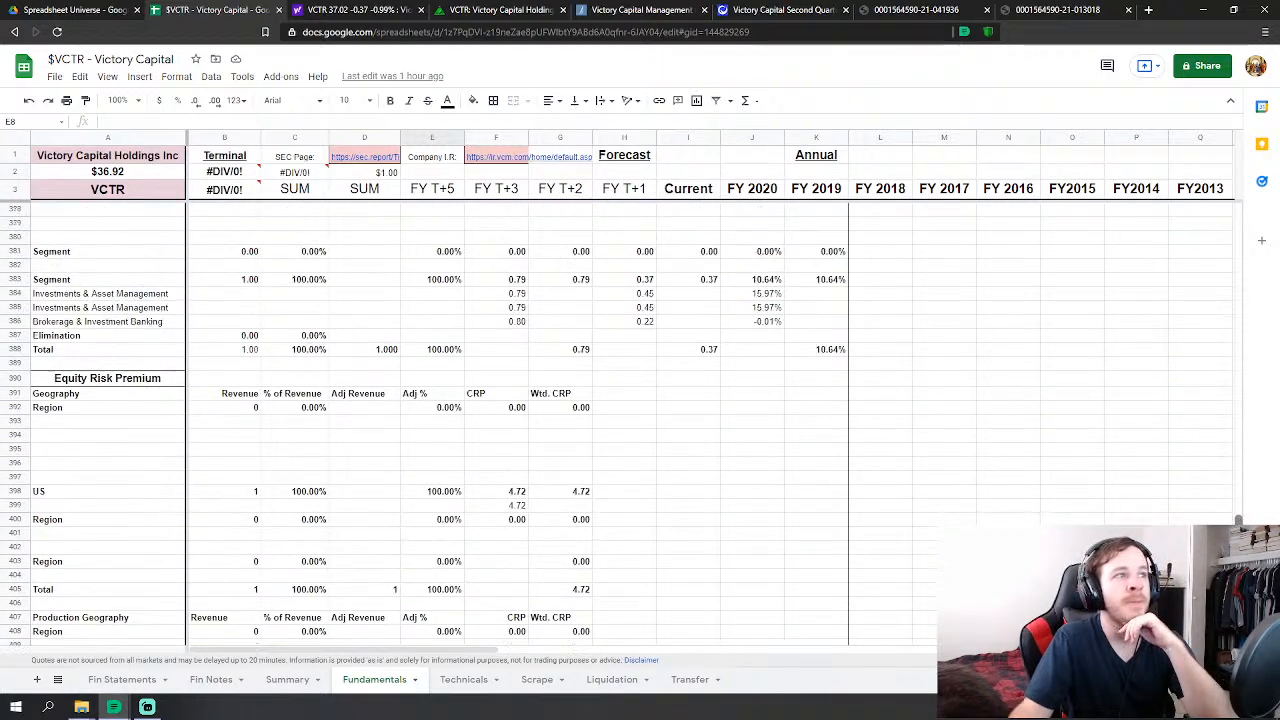
{"action": "left_click_drag", "start_coordinate": [1238, 514], "coordinate": [1237, 207]}
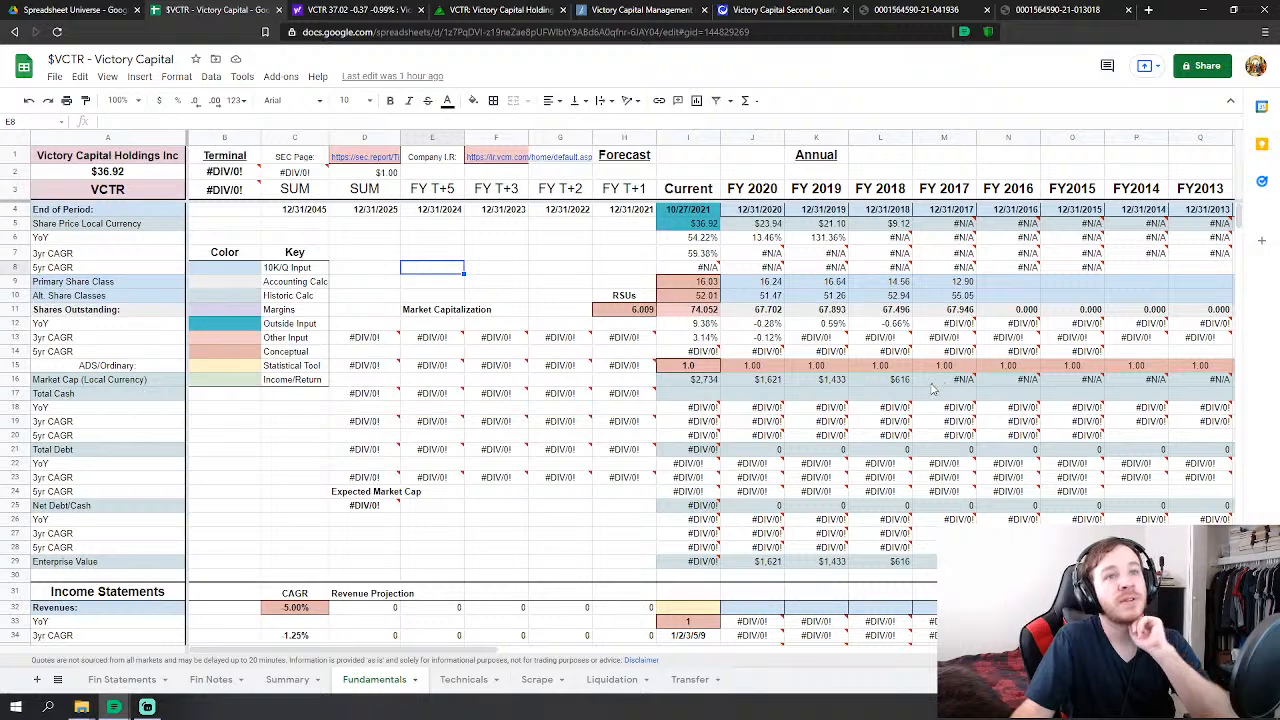
- Examine the share price, shares outstanding, market cap, cash, debt and enterprise value rows on the Fundamentals sheet
{"action": "scroll", "coordinate": [726, 464], "scroll_direction": "down", "scroll_amount": 4}
{"action": "left_click", "coordinate": [613, 395]}
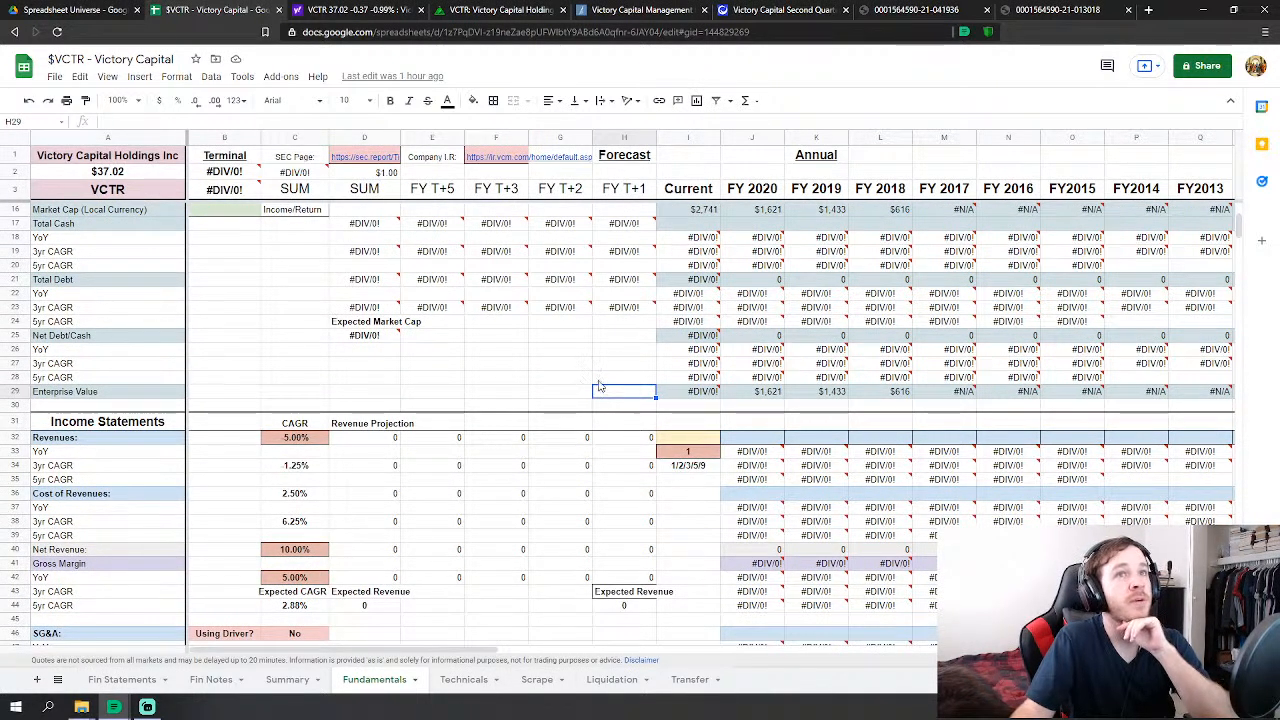
{"action": "mouse_move", "coordinate": [632, 308]}
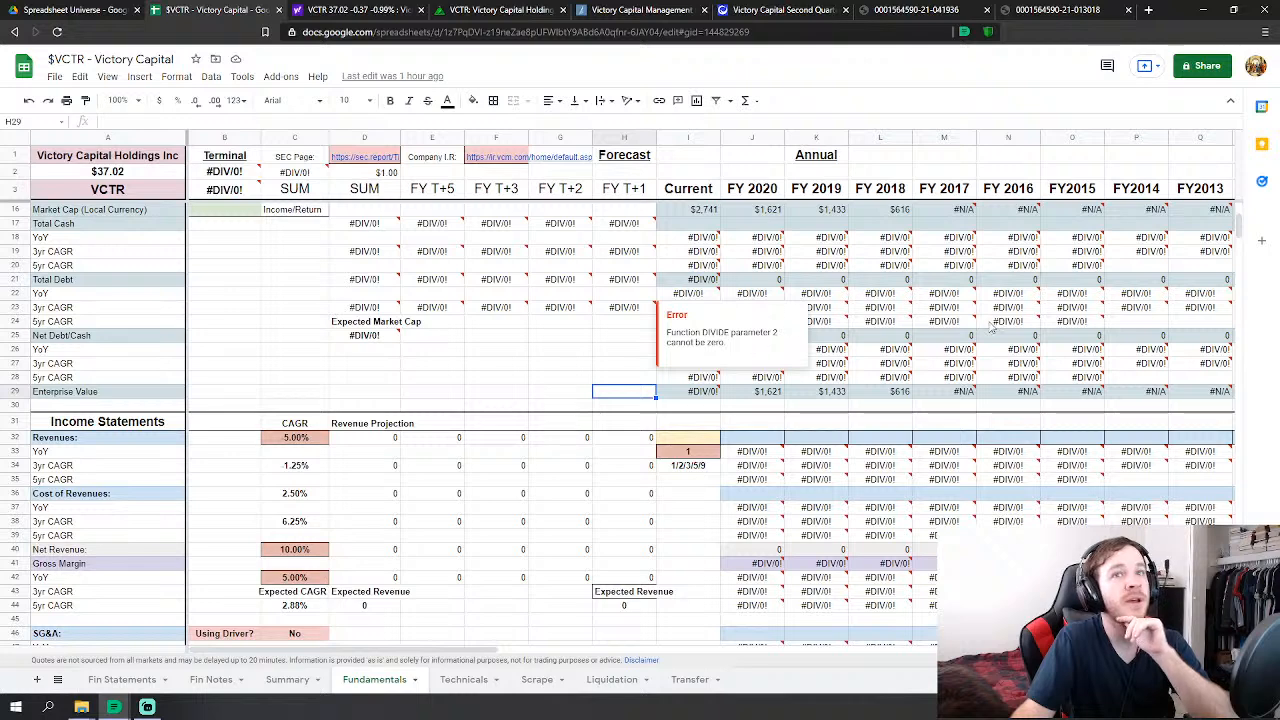
{"action": "scroll", "coordinate": [990, 326], "scroll_direction": "up", "scroll_amount": 4}
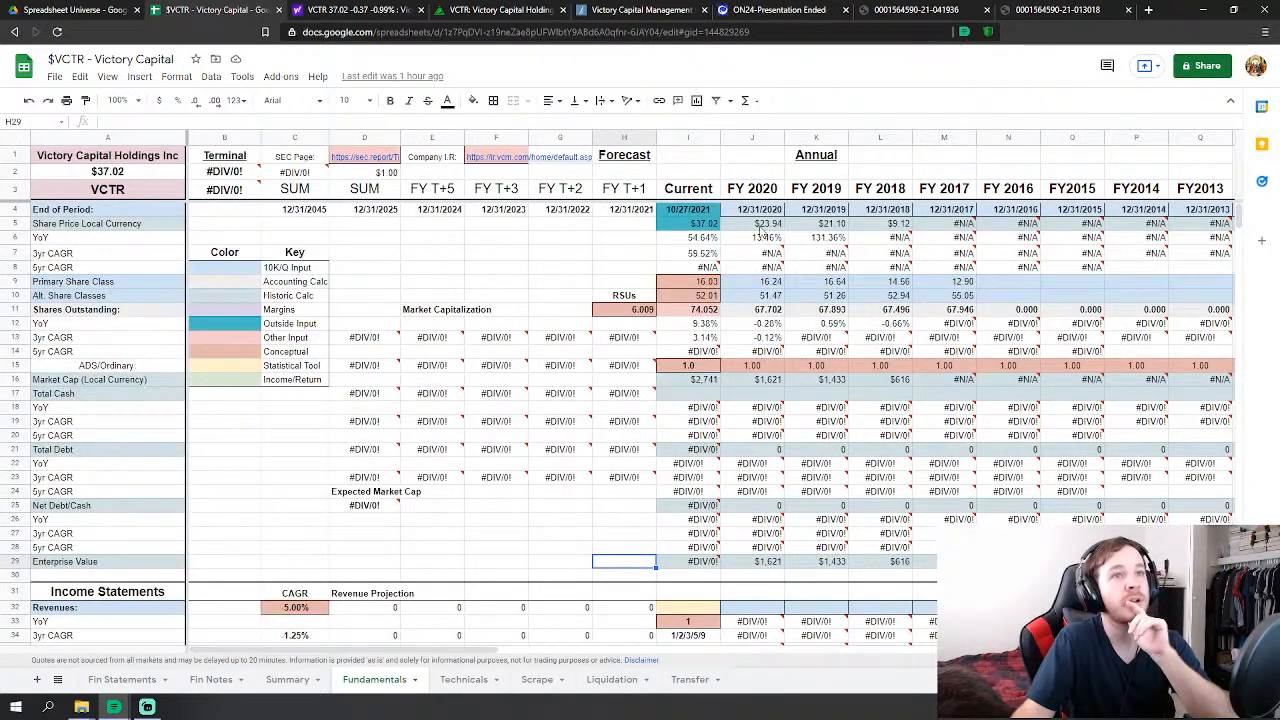
{"action": "left_click", "coordinate": [1050, 312]}
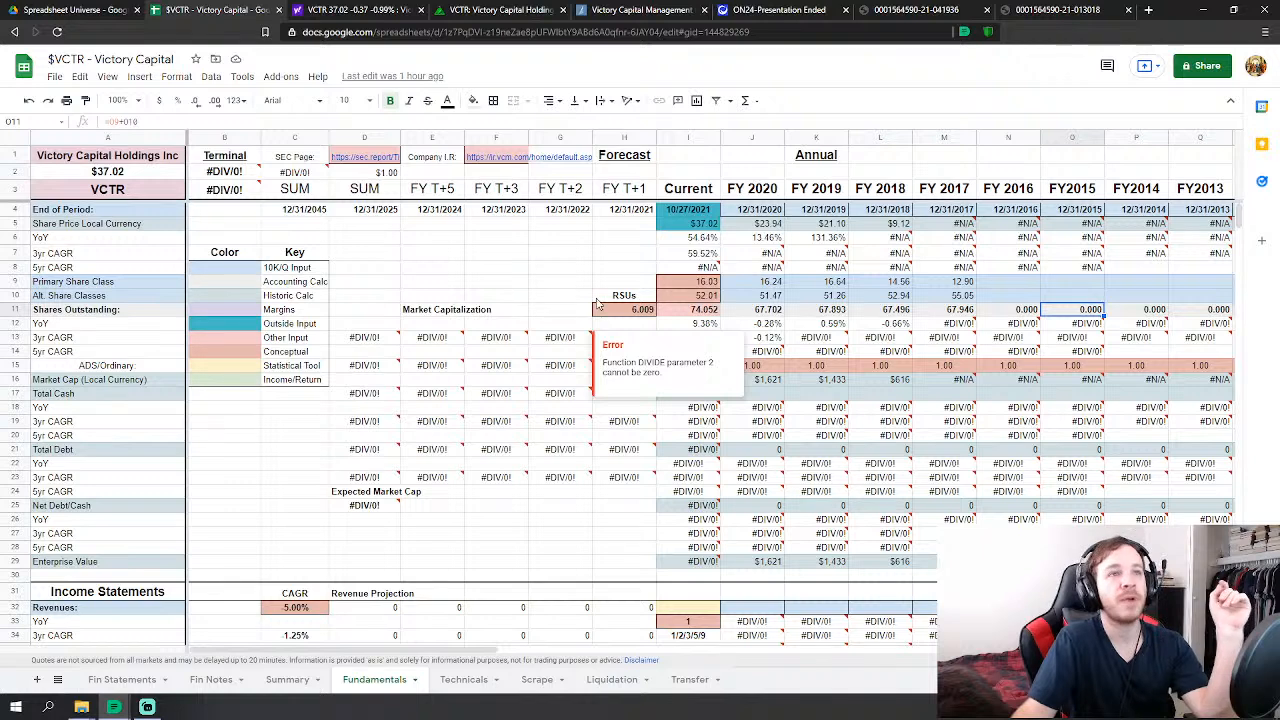
{"action": "left_click", "coordinate": [545, 256]}
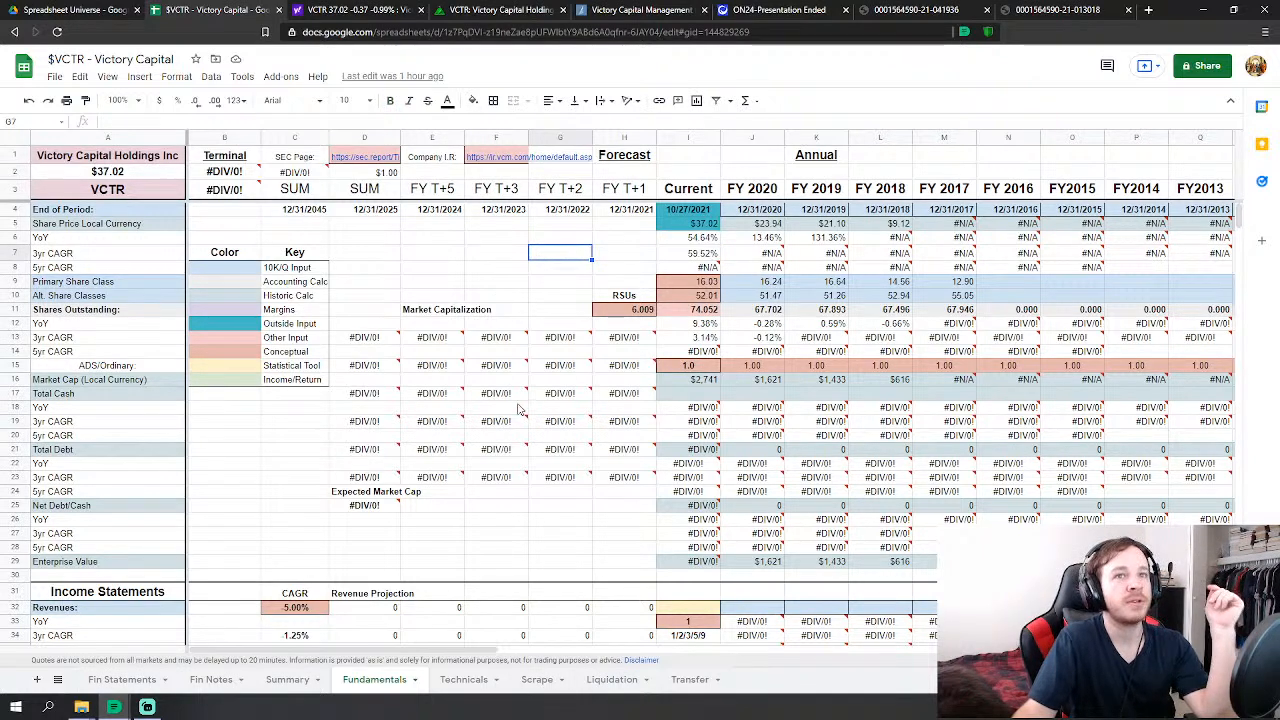
{"action": "scroll", "coordinate": [690, 496], "scroll_direction": "down", "scroll_amount": 5}
{"action": "scroll", "coordinate": [610, 500], "scroll_direction": "up", "scroll_amount": 5}
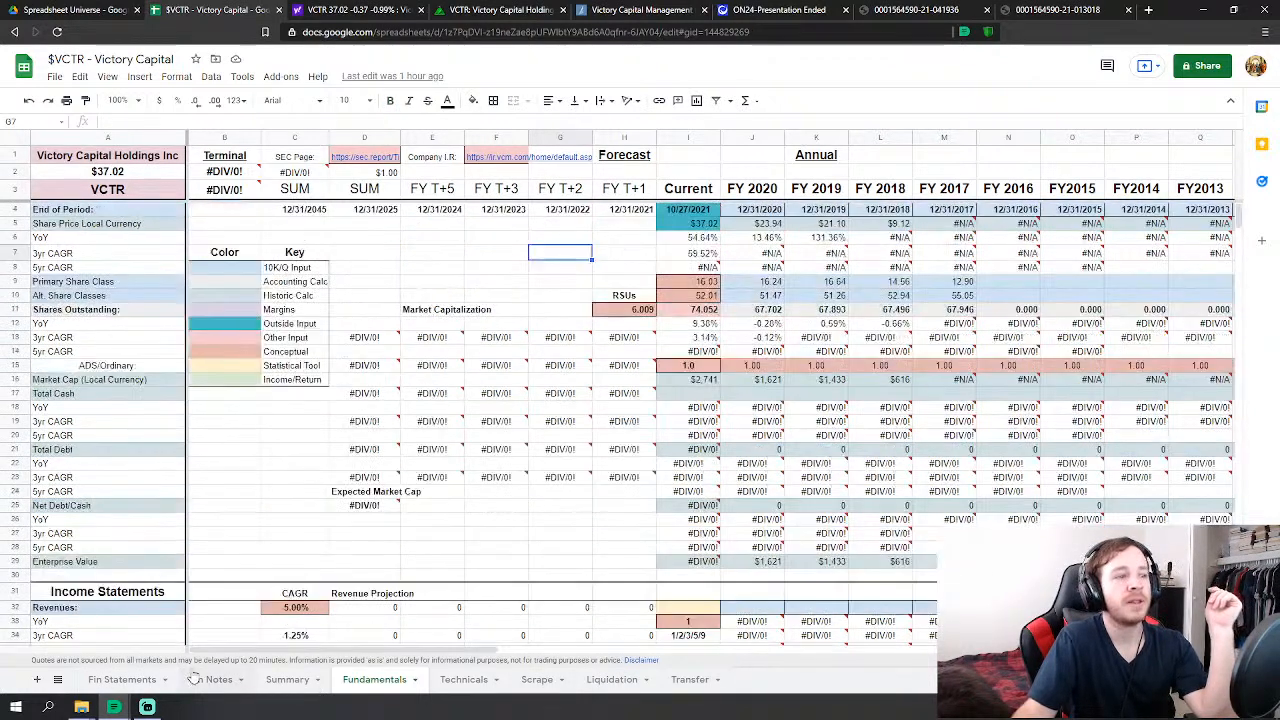
{"action": "scroll", "coordinate": [489, 522], "scroll_direction": "down", "scroll_amount": 2}
{"action": "scroll", "coordinate": [489, 522], "scroll_direction": "up", "scroll_amount": 2}
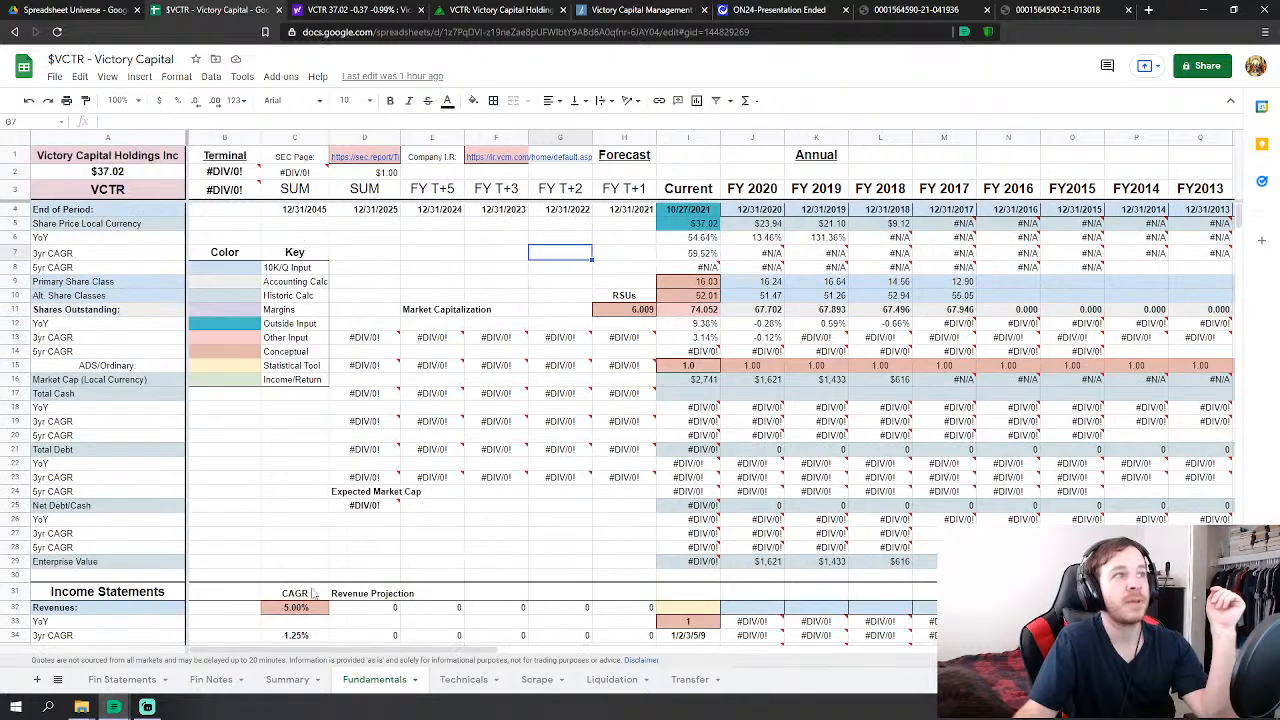
- Examine the yearly income statements on the Fin Statements sheet
{"action": "left_click", "coordinate": [122, 679]}
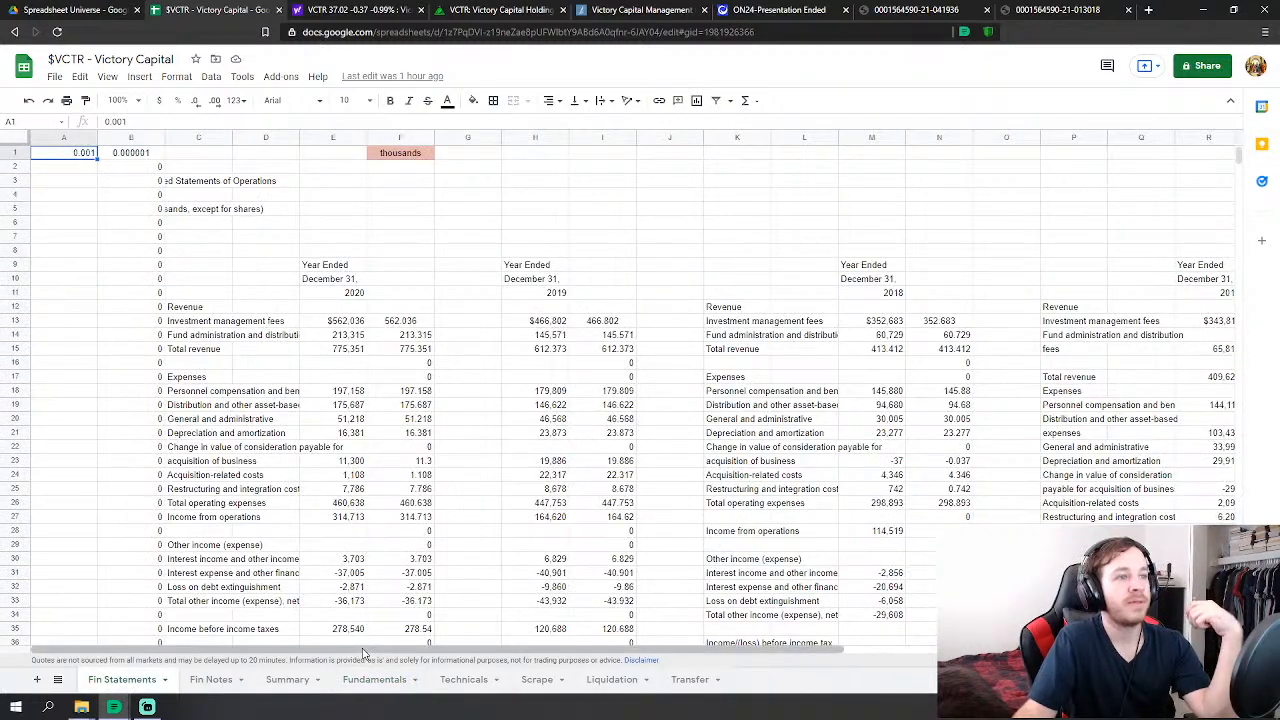
{"action": "scroll", "coordinate": [352, 651], "scroll_direction": "right", "scroll_amount": 5}
{"action": "scroll", "coordinate": [352, 651], "scroll_direction": "left", "scroll_amount": 5}
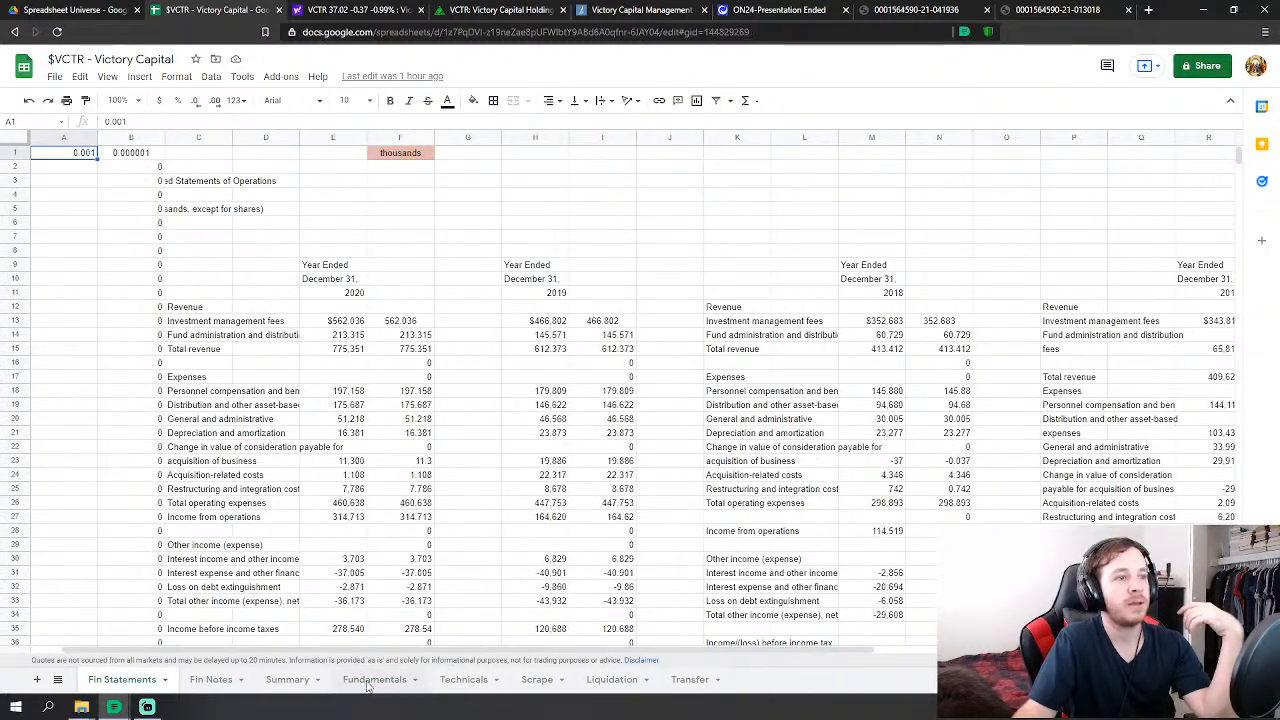
- Return to the Fundamentals sheet and select the FY 2020 Revenues cell in the Income Statements section
{"action": "left_click", "coordinate": [372, 680]}
{"action": "left_click", "coordinate": [563, 509]}
{"action": "scroll", "coordinate": [690, 479], "scroll_direction": "down", "scroll_amount": 5}
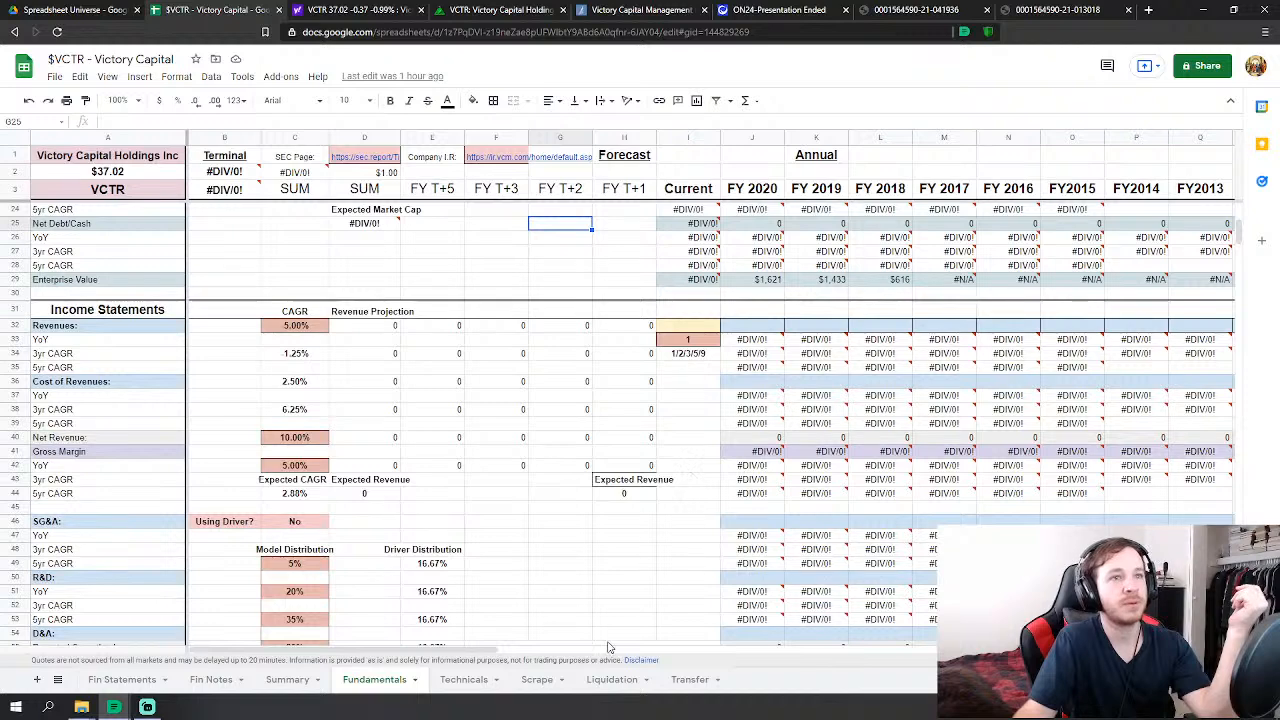
{"action": "left_click_drag", "start_coordinate": [458, 652], "coordinate": [508, 629]}
{"action": "left_click", "coordinate": [592, 319]}
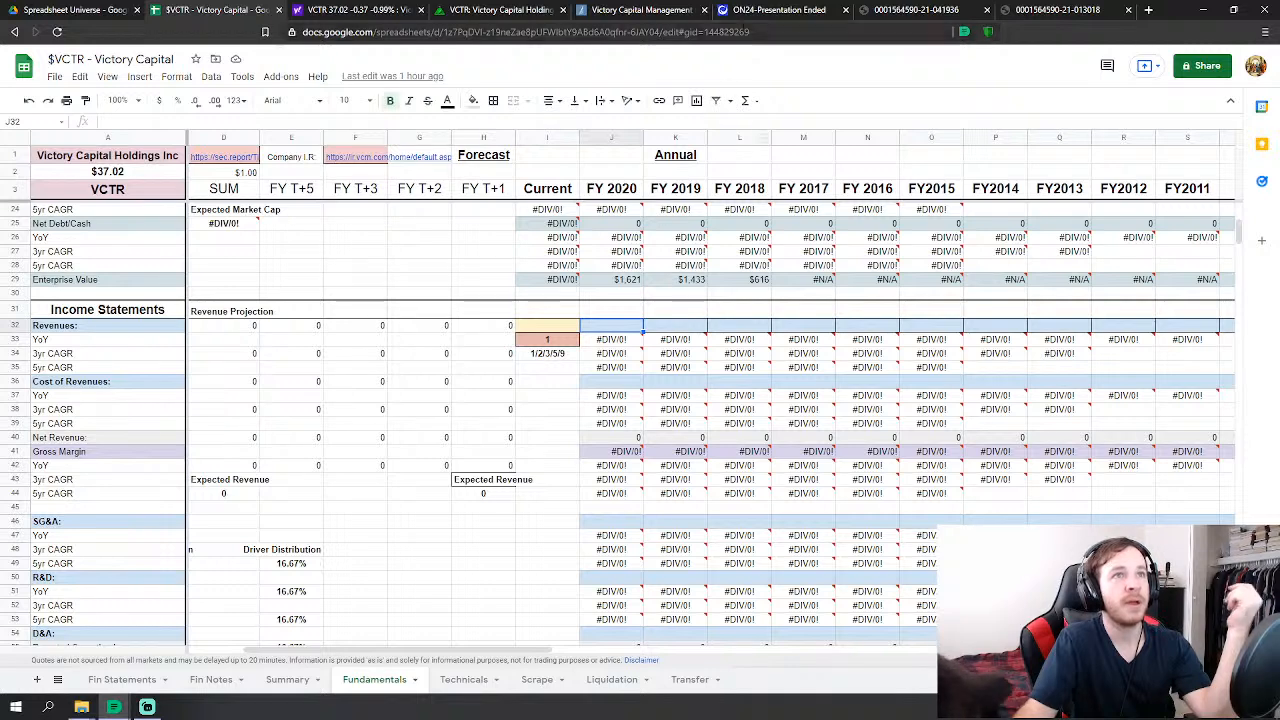
- Reopen the Victory Capital Second Quarter 2021 Earnings Conference Call webcast from the events archive and move its tab out of this window
{"action": "left_click", "coordinate": [805, 11]}
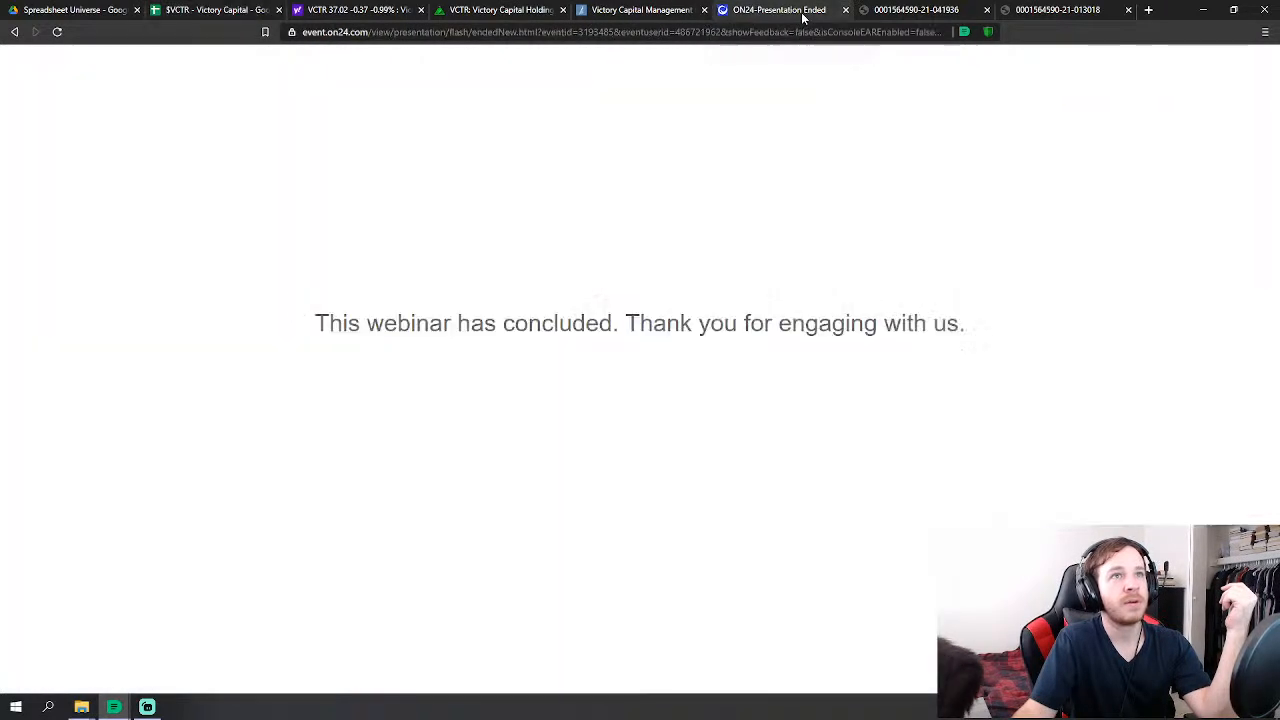
{"action": "left_click", "coordinate": [15, 32]}
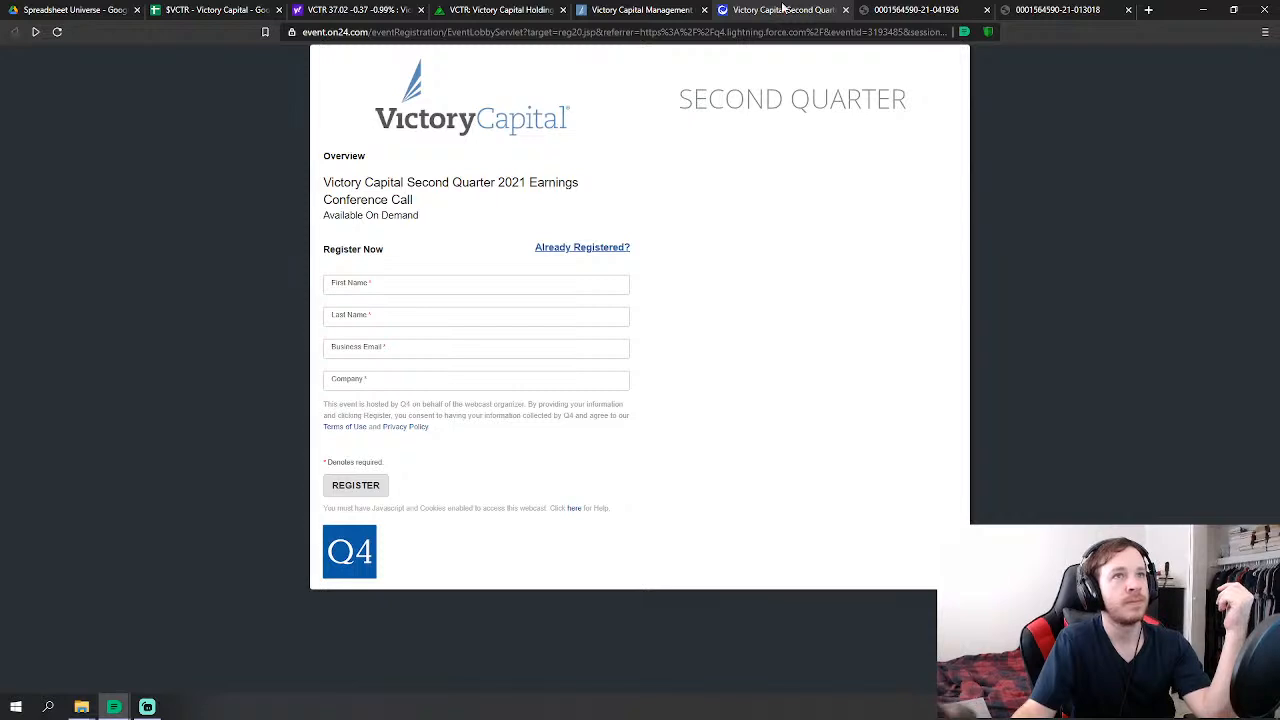
{"action": "left_click", "coordinate": [678, 7]}
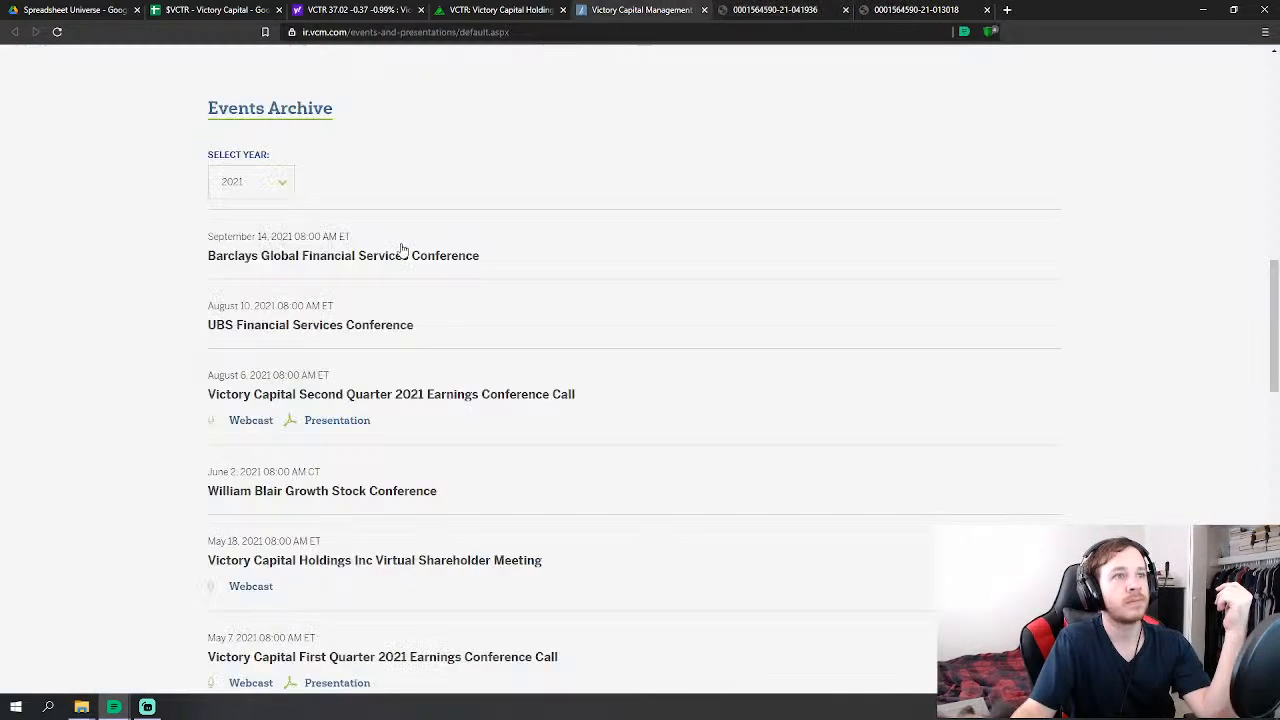
{"action": "left_click", "coordinate": [57, 33]}
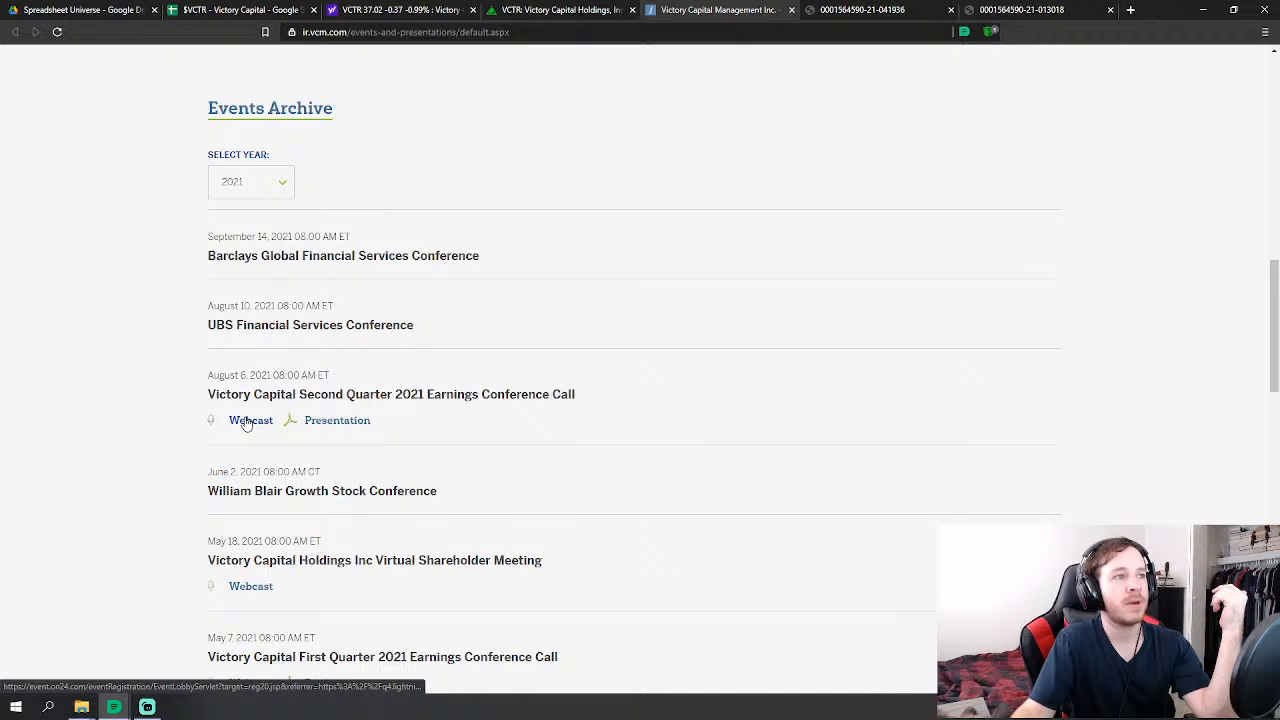
{"action": "right_click", "coordinate": [247, 423]}
{"action": "left_click", "coordinate": [268, 432]}
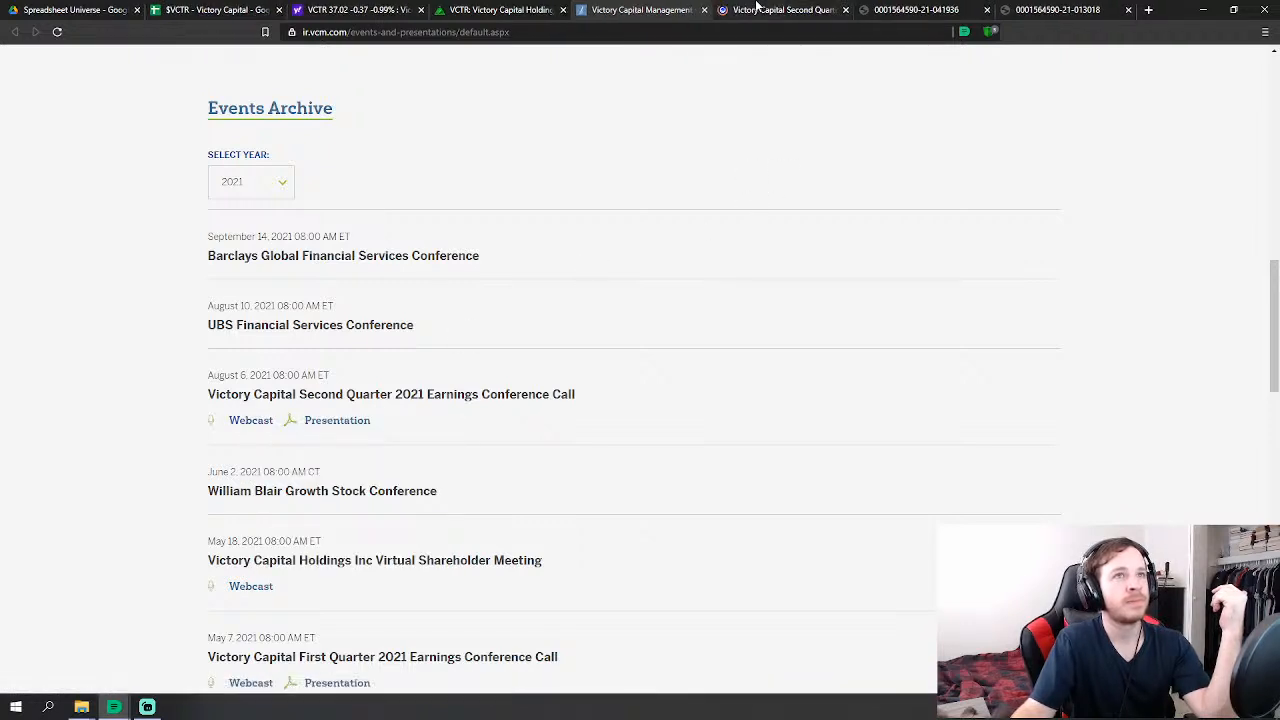
{"action": "left_click_drag", "start_coordinate": [780, 8], "coordinate": [1279, 8]}
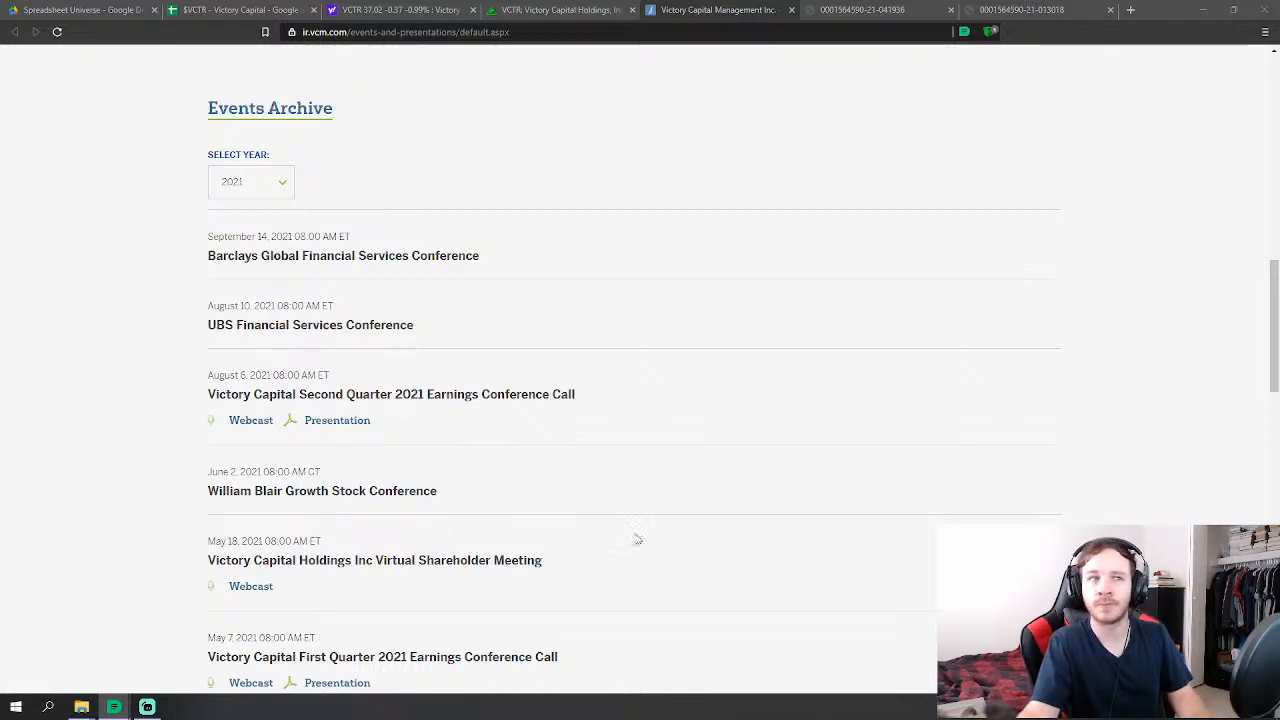
- Switch back to the $VCTR - Victory Capital spreadsheet and select Revenues cell J32 for FY 2020
{"action": "left_click", "coordinate": [255, 9]}
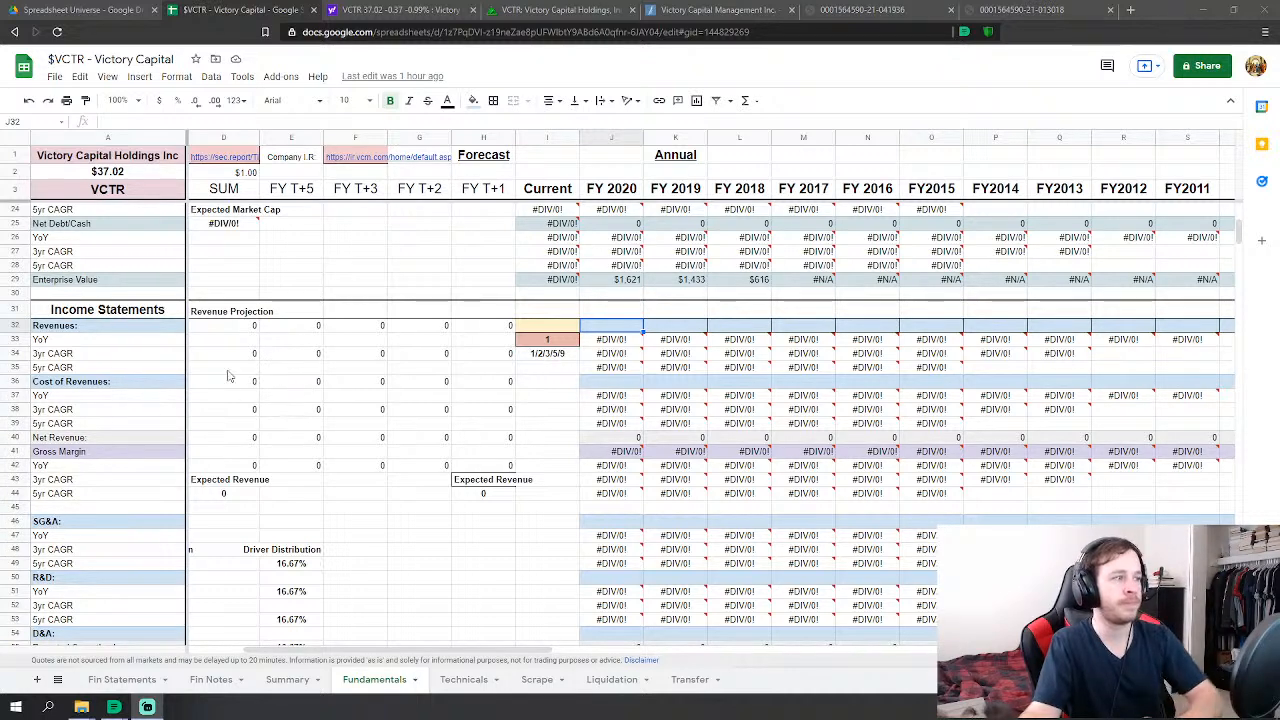
{"action": "left_click", "coordinate": [305, 311]}
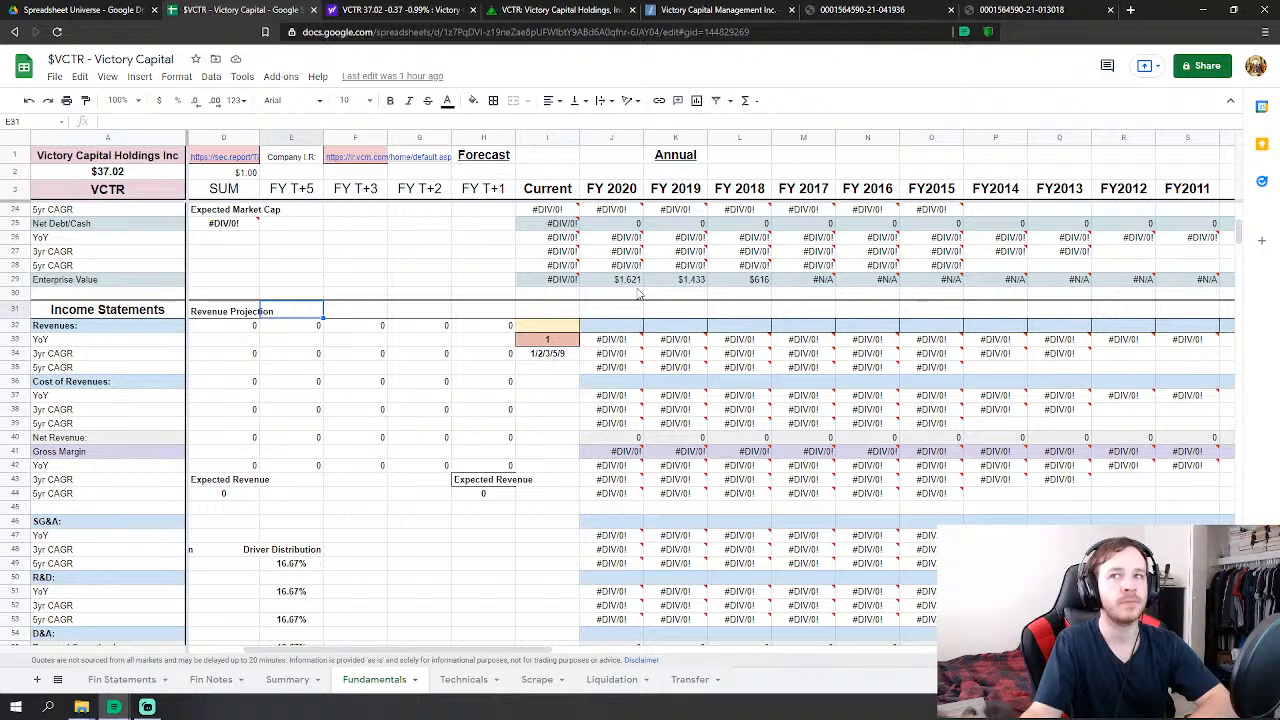
{"action": "scroll", "coordinate": [636, 293], "scroll_direction": "down", "scroll_amount": 1}
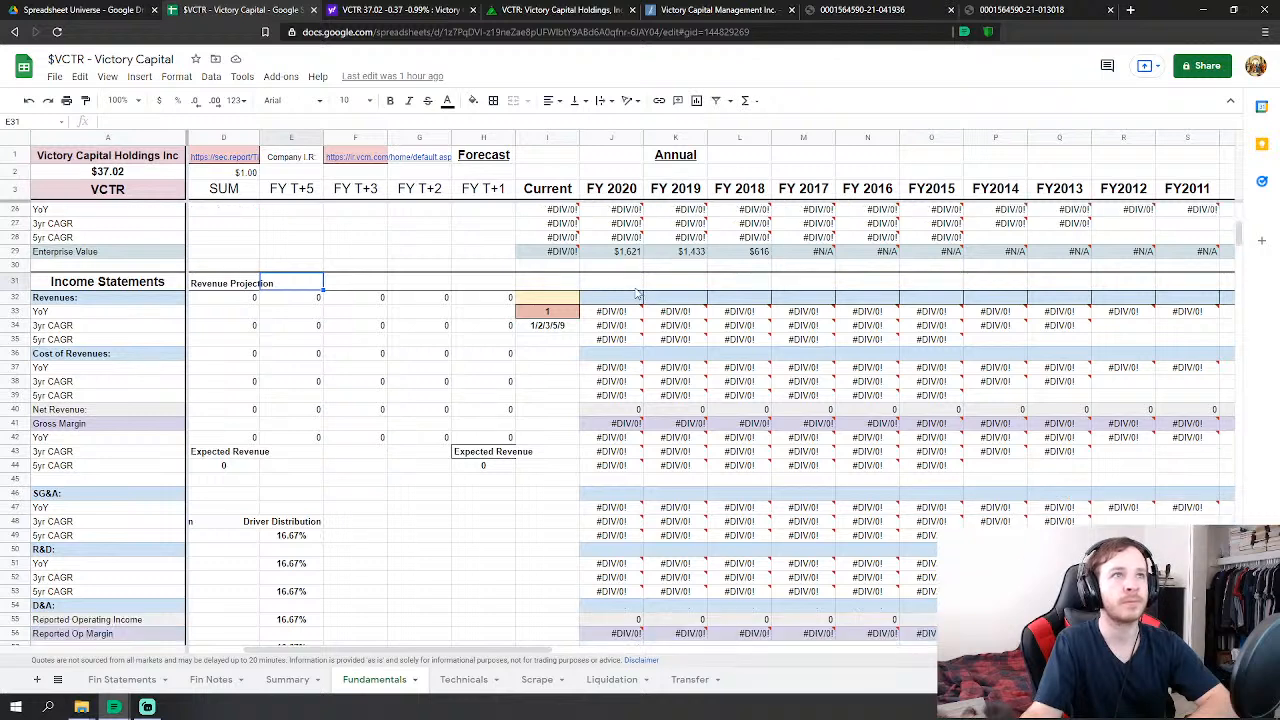
{"action": "left_click", "coordinate": [413, 357]}
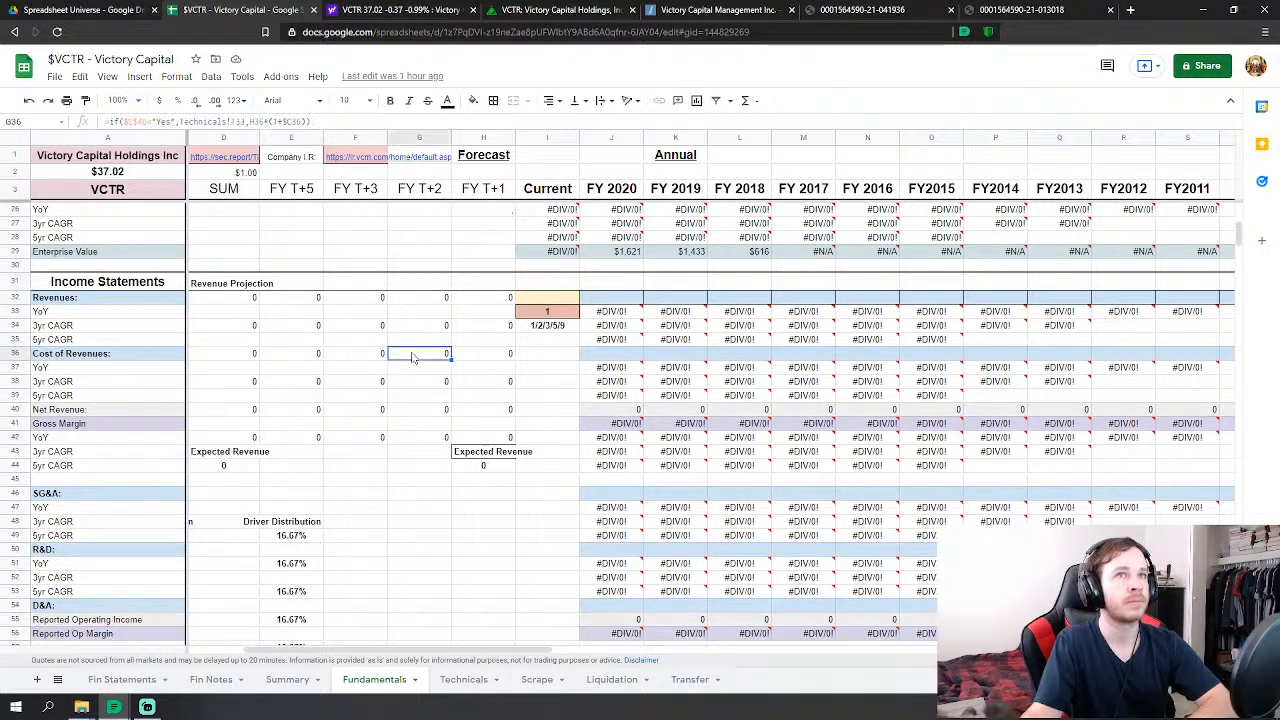
{"action": "left_click", "coordinate": [608, 300]}
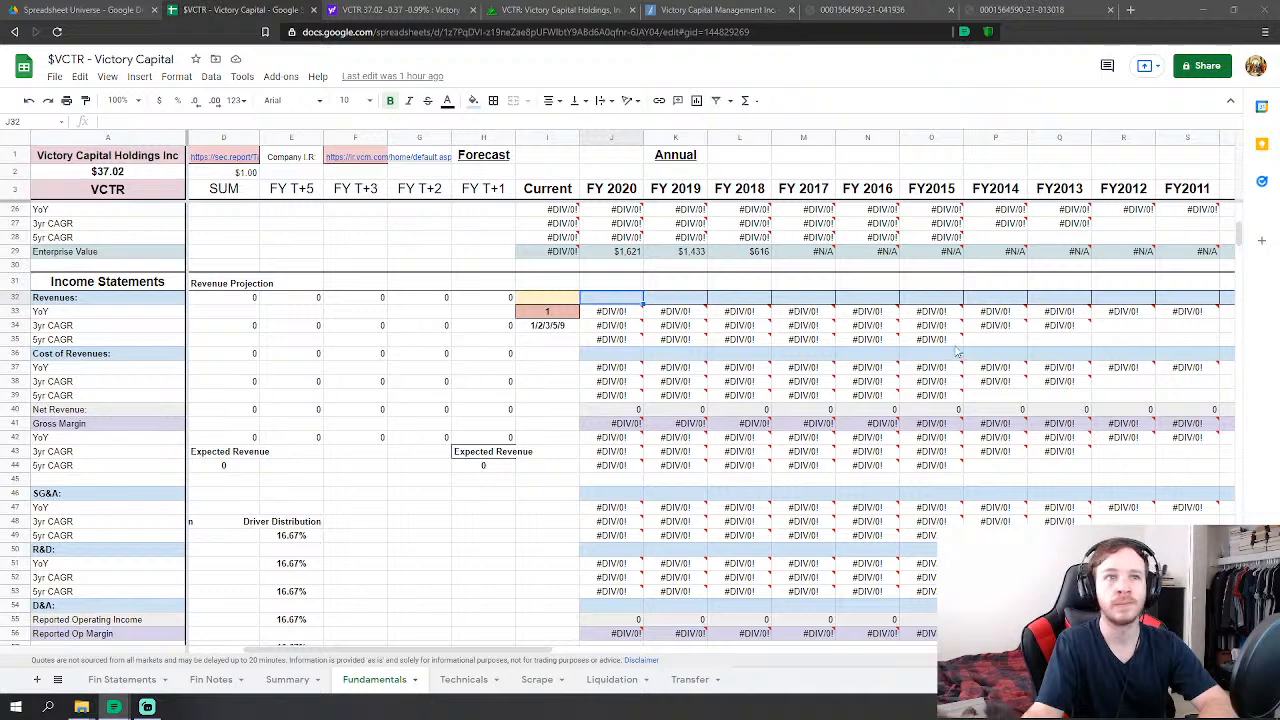
- Link the FY 2020 Revenues cell J32 to the 2020 total revenue in 'Fin Statements'!F15
{"action": "type", "text": "="}
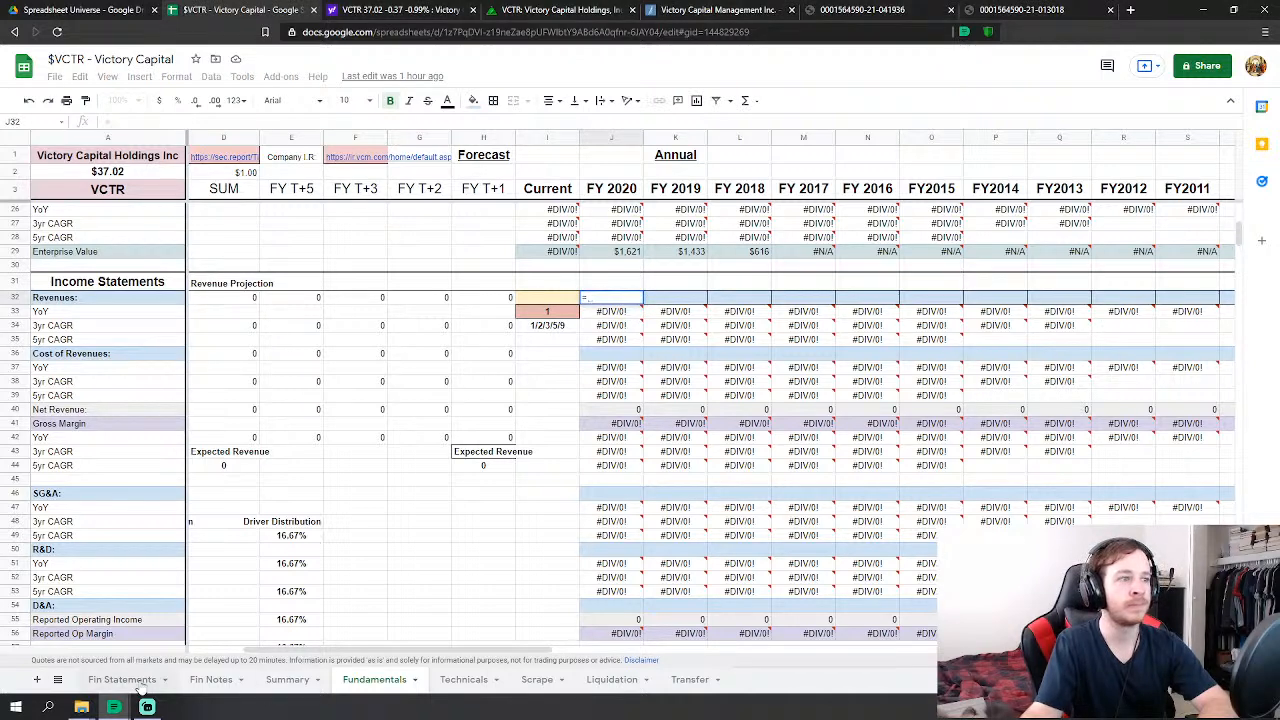
{"action": "left_click", "coordinate": [122, 679]}
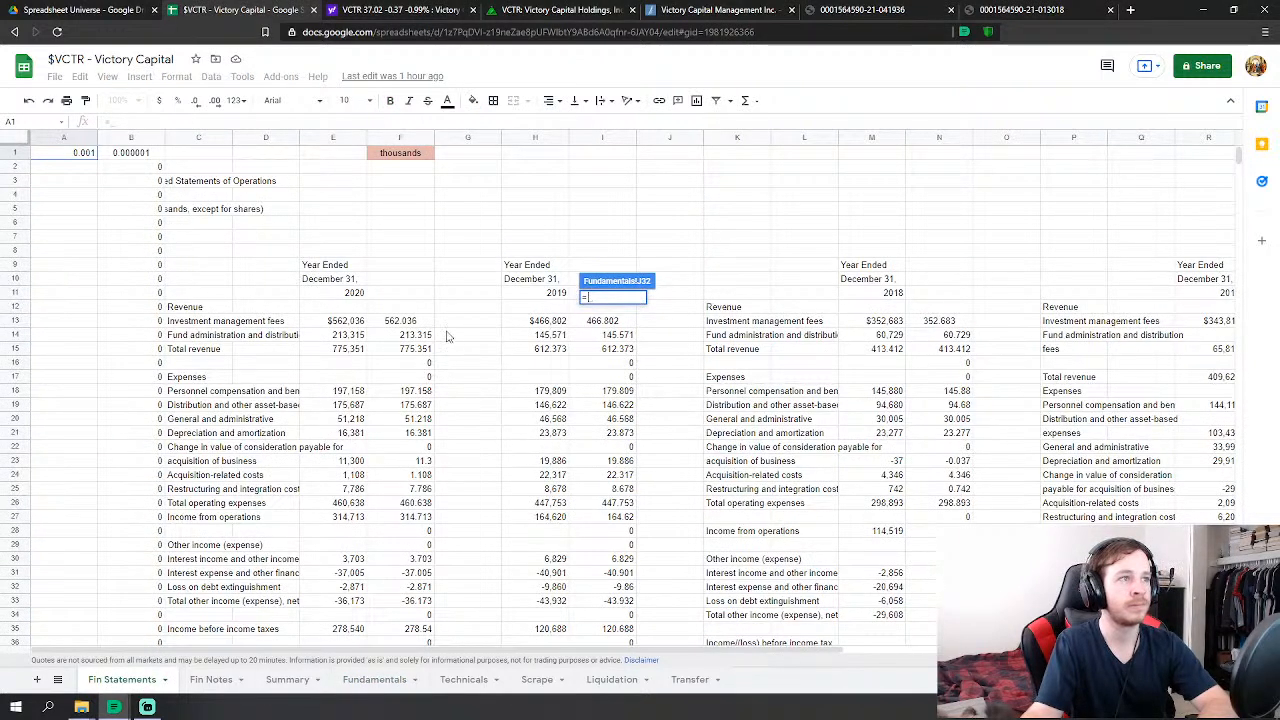
{"action": "left_click", "coordinate": [416, 320]}
{"action": "scroll", "coordinate": [418, 300], "scroll_direction": "down", "scroll_amount": 1}
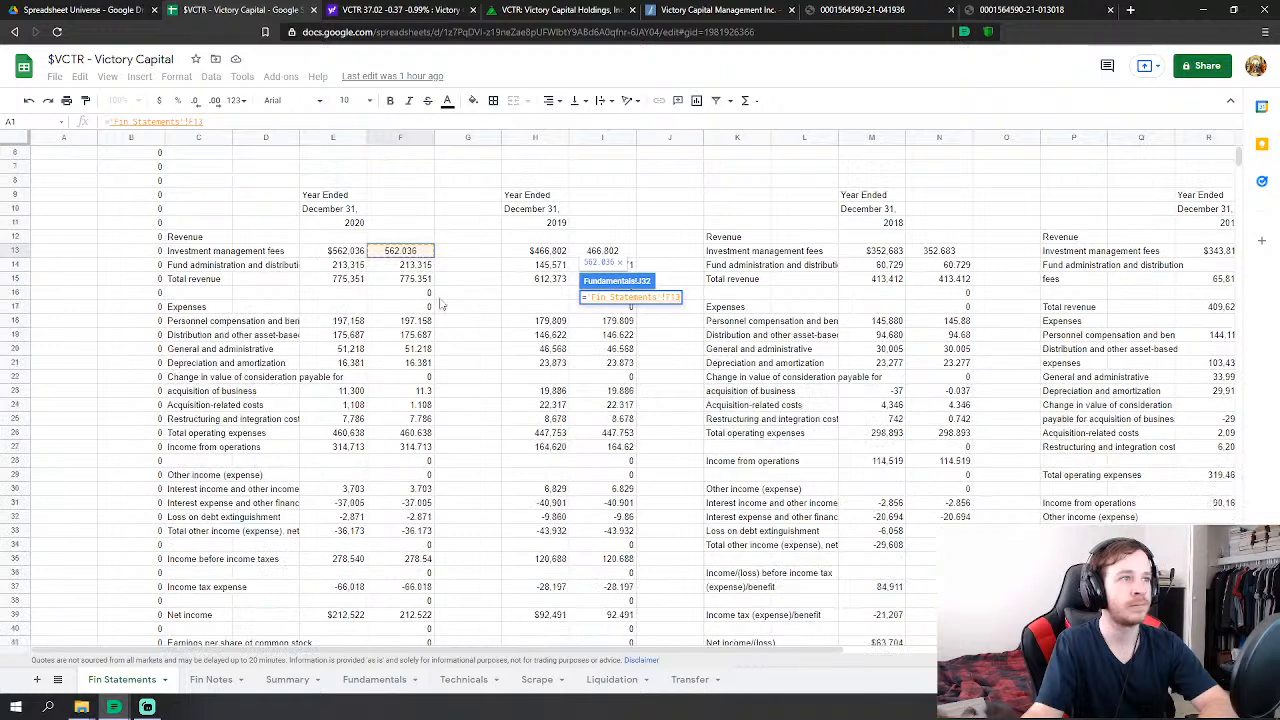
{"action": "left_click", "coordinate": [420, 284]}
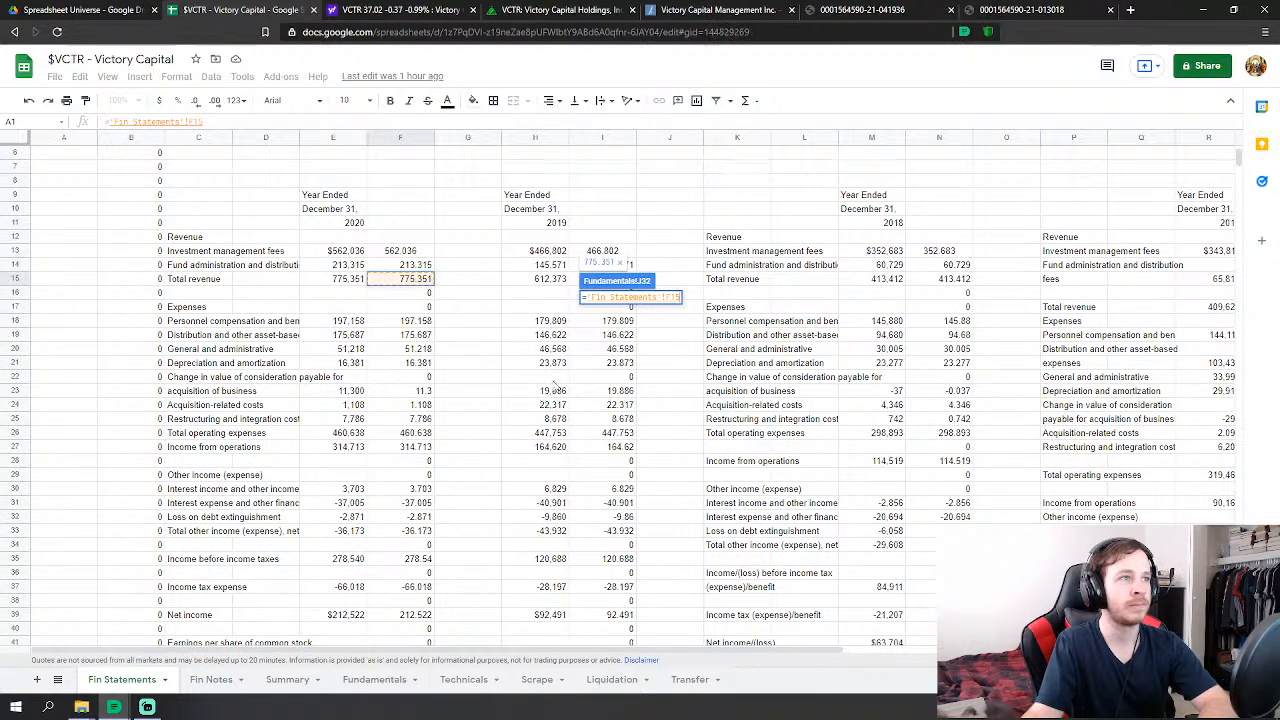
{"action": "key", "text": "Return"}
{"action": "scroll", "coordinate": [681, 340], "scroll_direction": "up", "scroll_amount": 1}
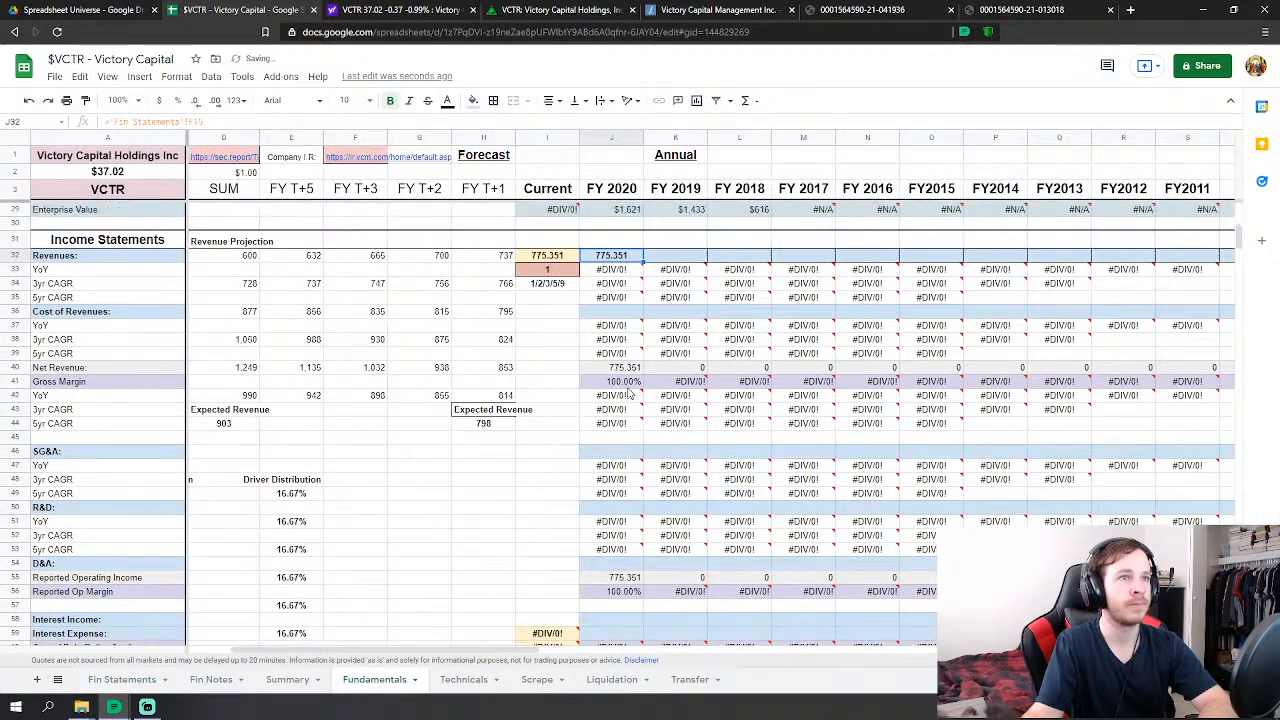
{"action": "left_click", "coordinate": [636, 453]}
{"action": "type", "text": "="}
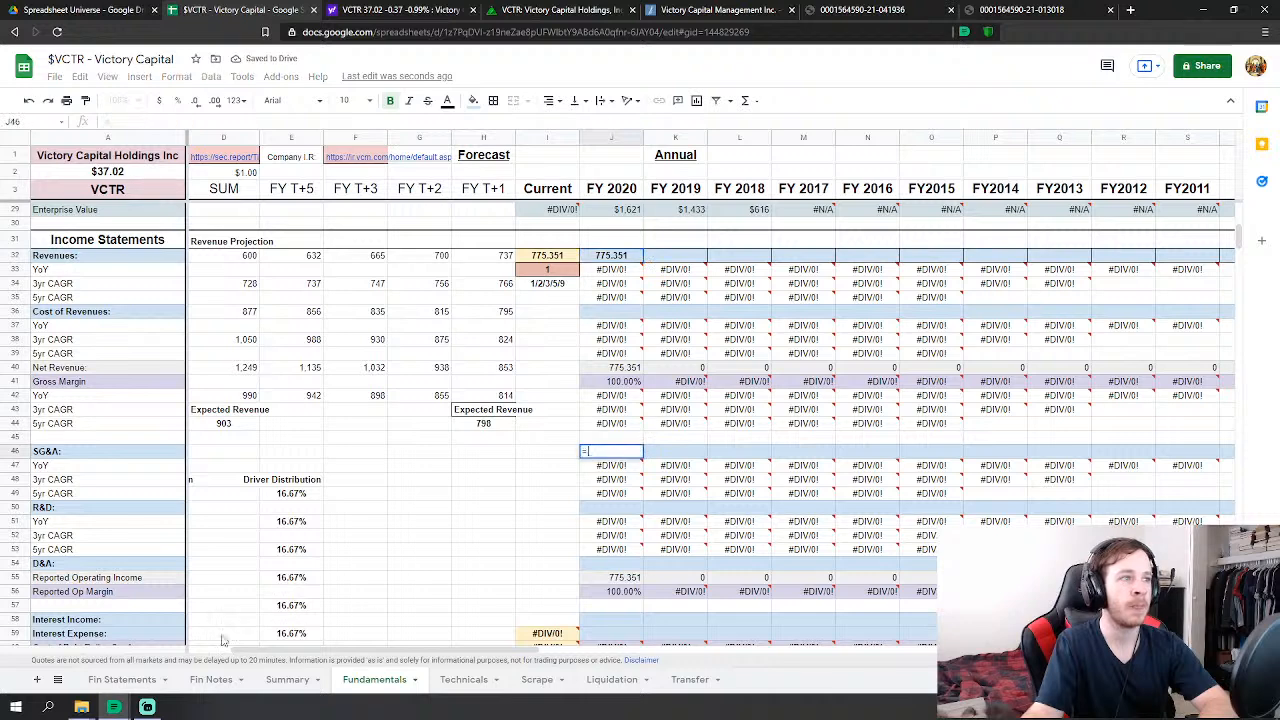
{"action": "left_click", "coordinate": [112, 680]}
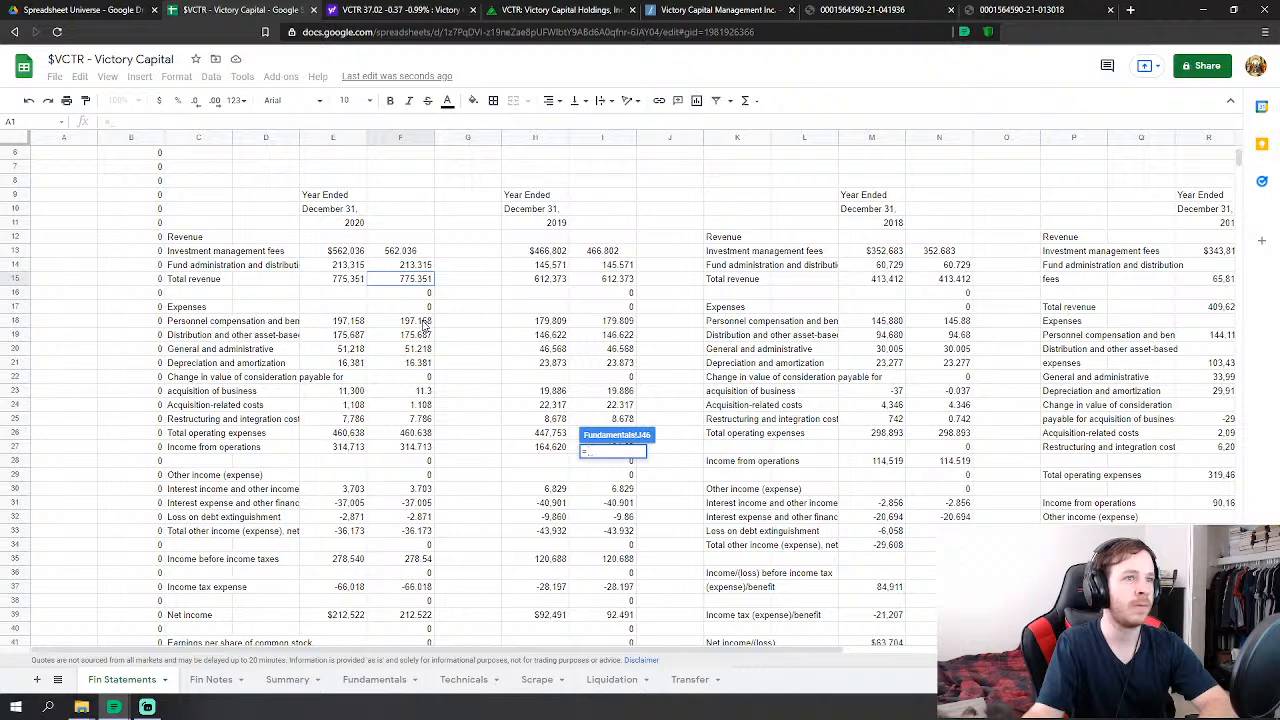
{"action": "key", "text": "Escape"}
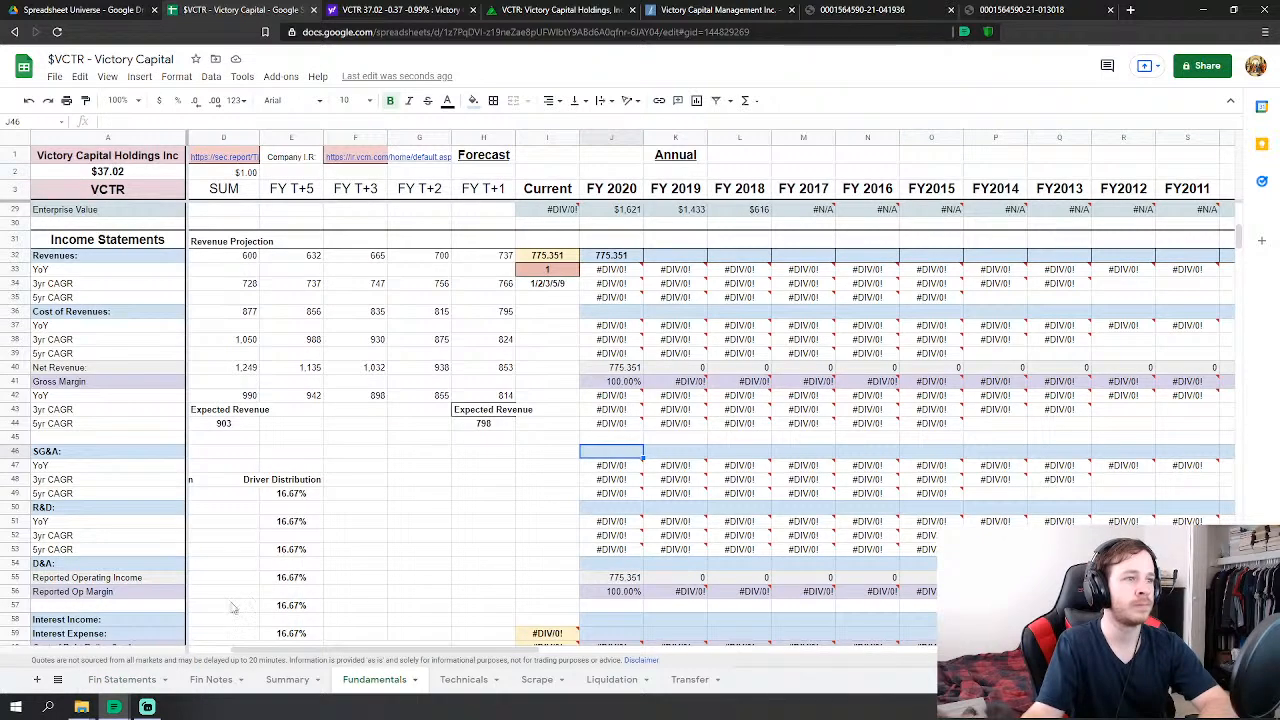
- Examine the expense line items on the Fin Statements sheet, from personnel compensation and distribution expenses to acquisition-related costs
{"action": "left_click", "coordinate": [95, 680]}
{"action": "left_click", "coordinate": [190, 338]}
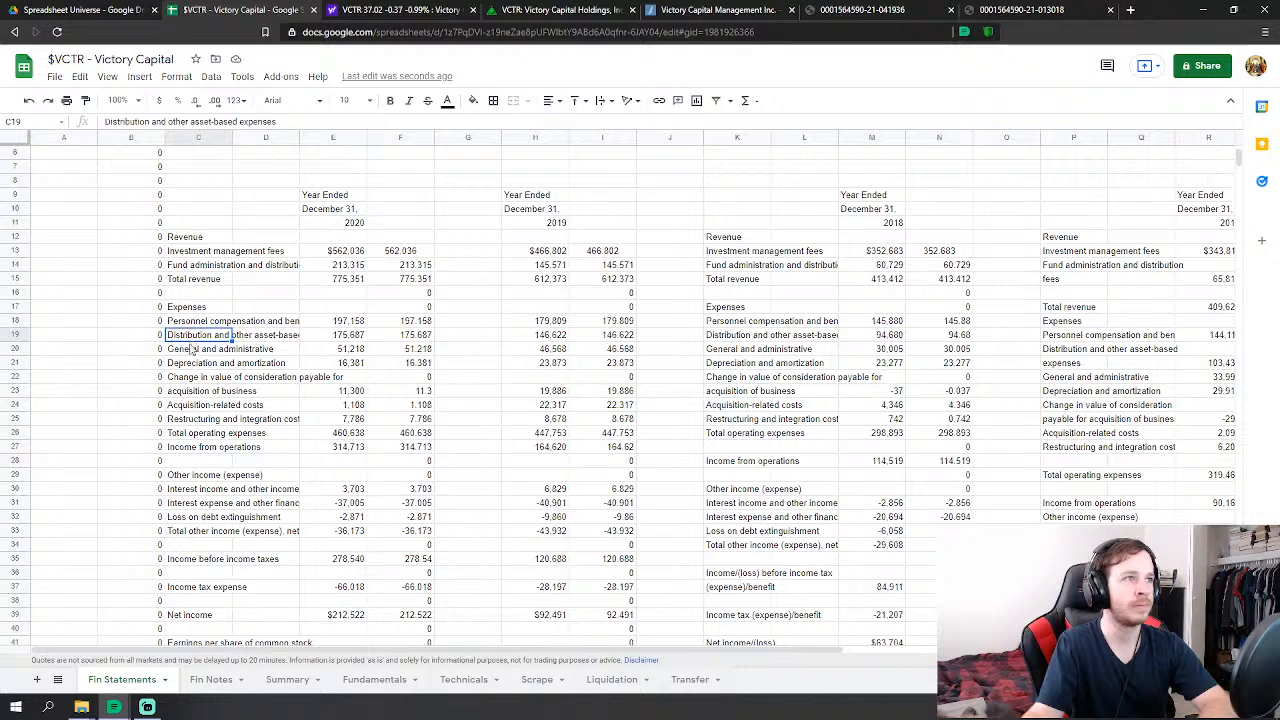
{"action": "left_click", "coordinate": [197, 324]}
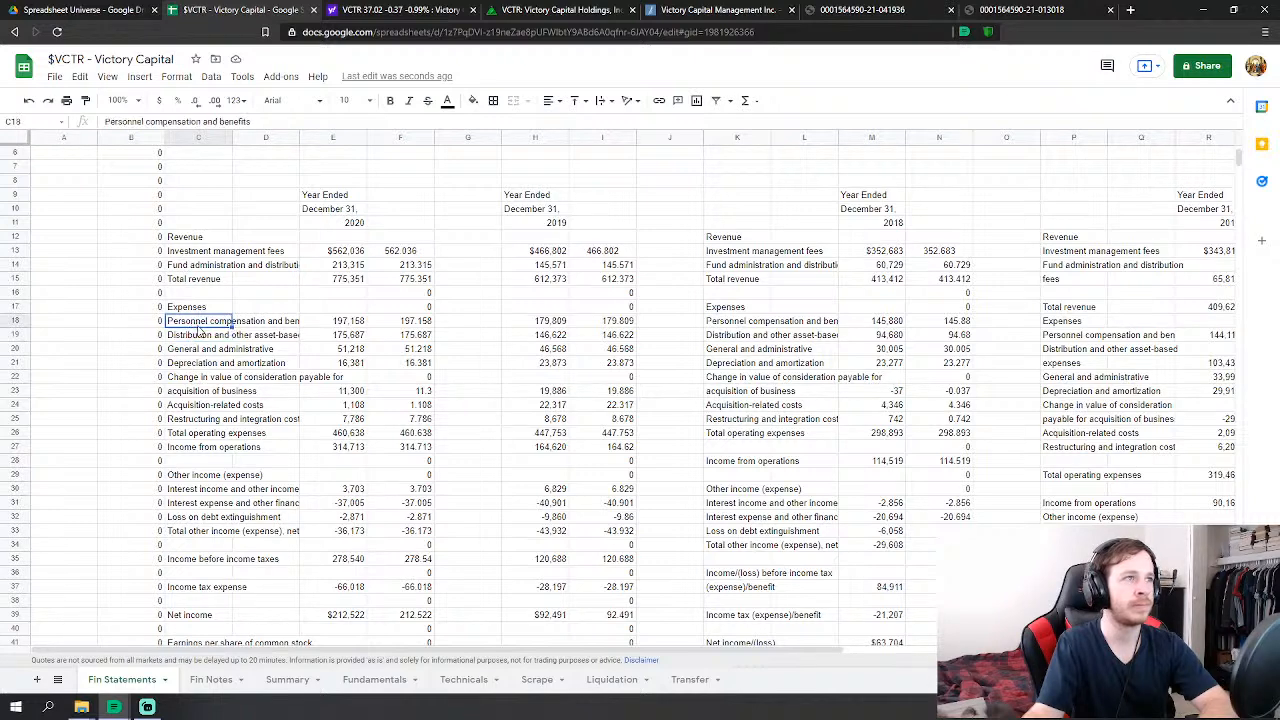
{"action": "left_click", "coordinate": [188, 394]}
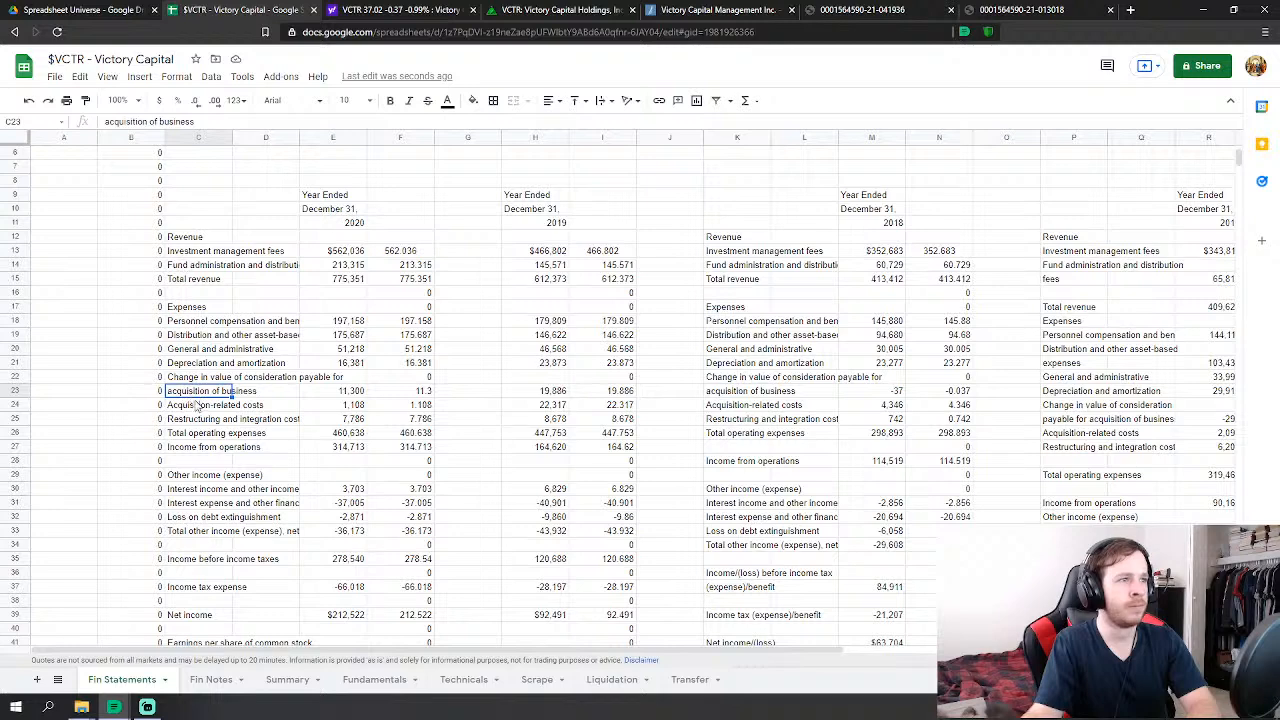
{"action": "left_click", "coordinate": [198, 410]}
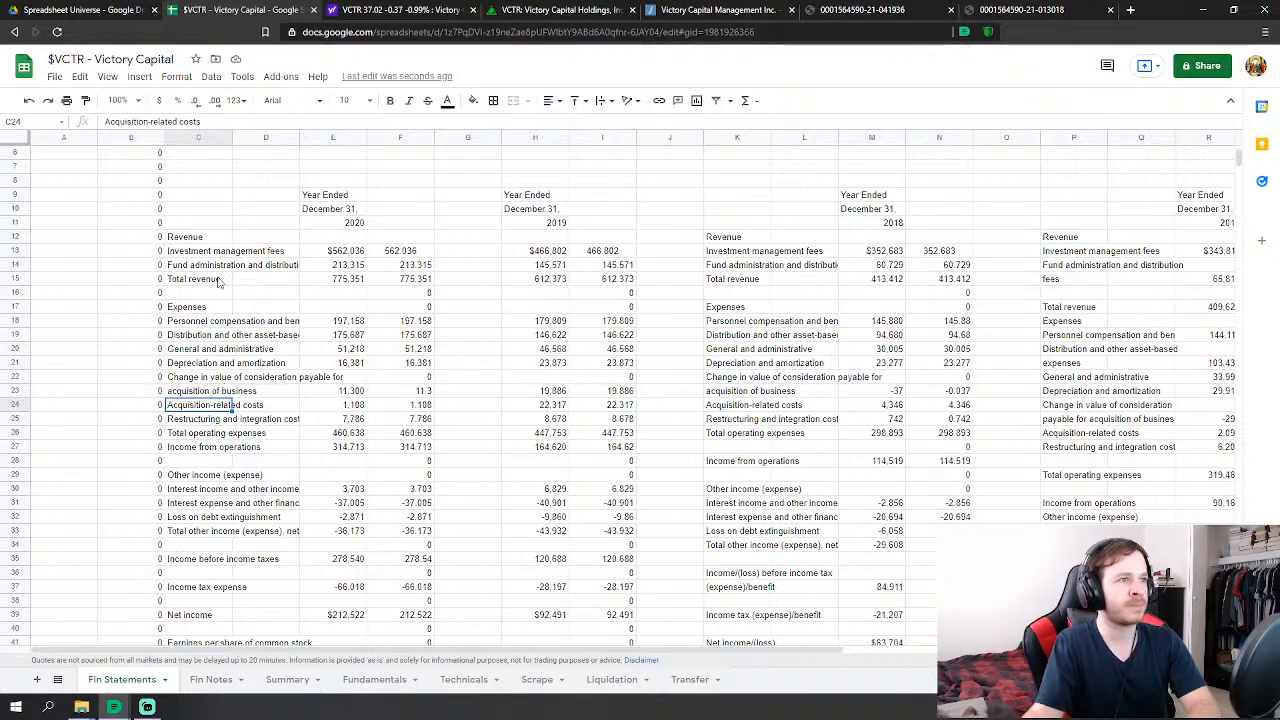
- Link the FY 2020 Cost of Revenues cell J36 on Fundamentals to the distribution and other asset-based expenses in 'Fin Statements'!F19
{"action": "left_click", "coordinate": [362, 680]}
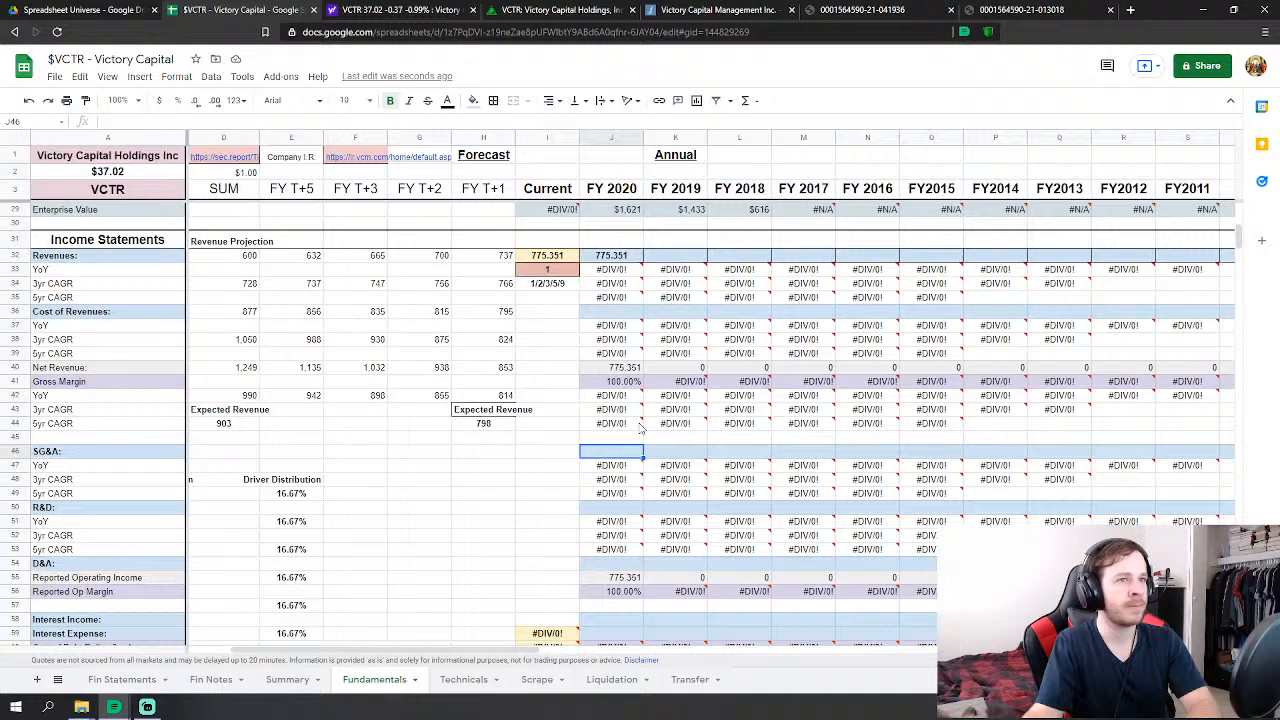
{"action": "left_click", "coordinate": [610, 311]}
{"action": "type", "text": "="}
{"action": "left_click", "coordinate": [121, 680]}
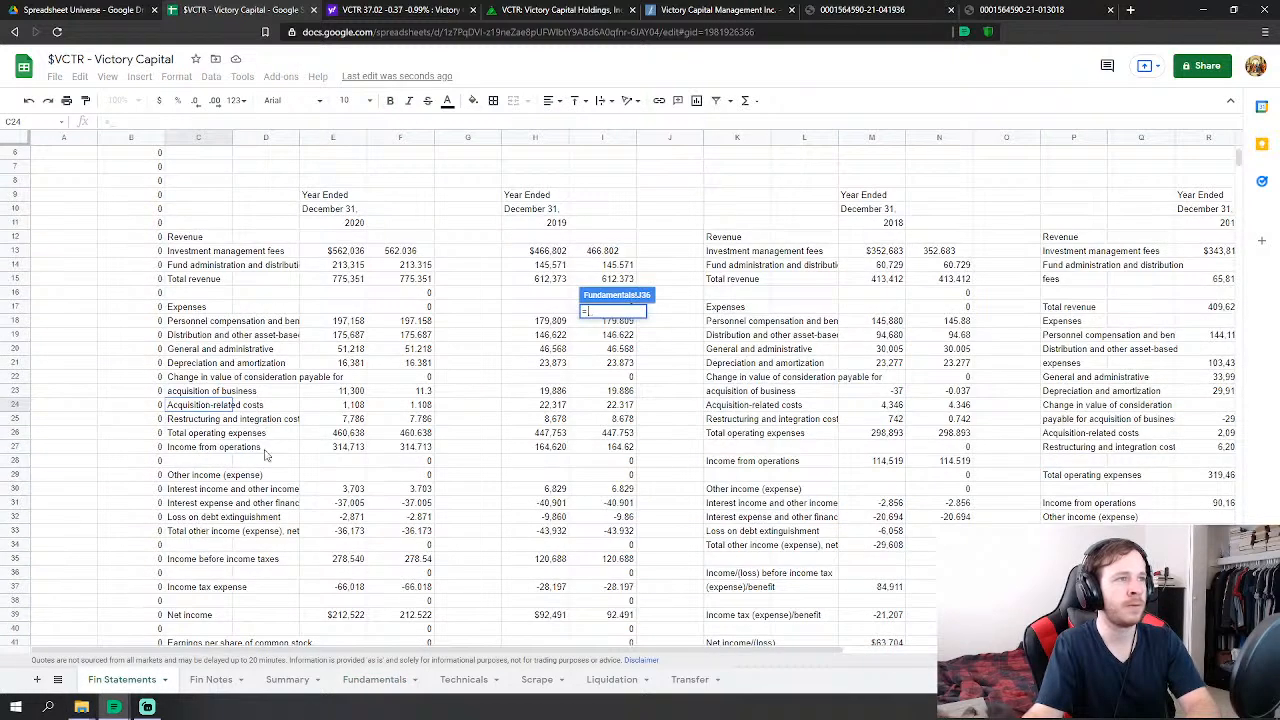
{"action": "left_click", "coordinate": [417, 335]}
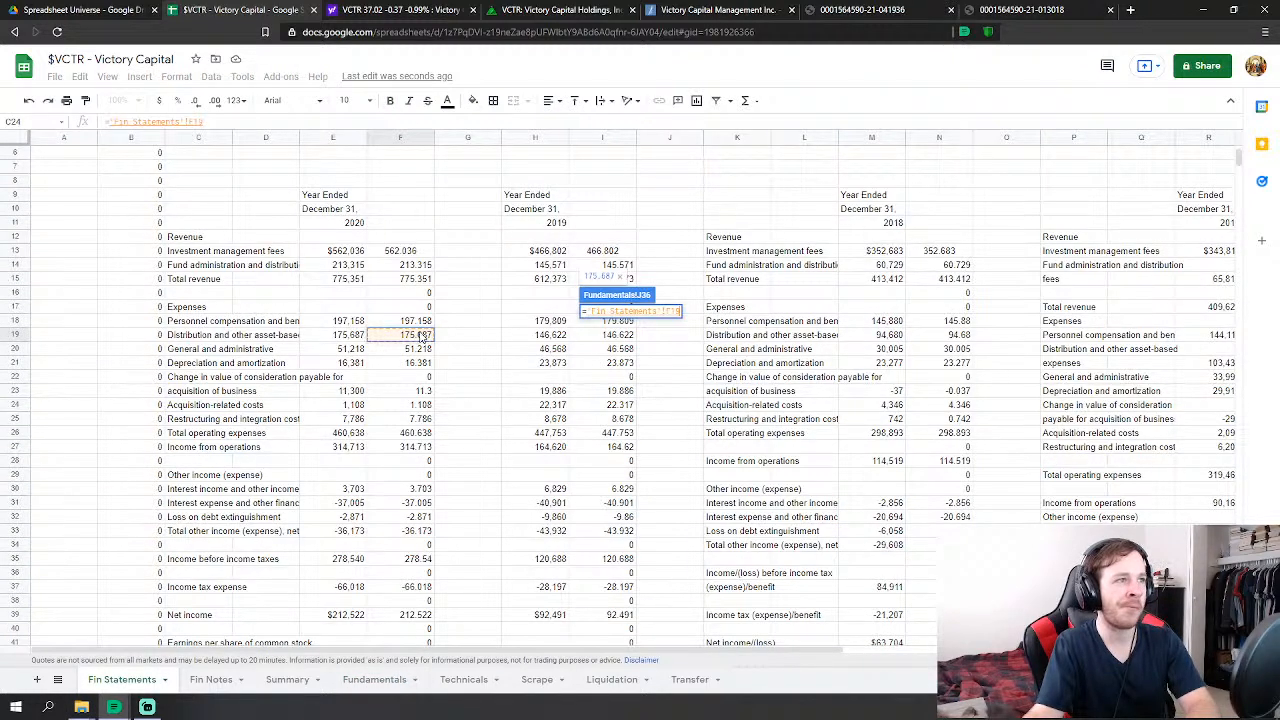
{"action": "key", "text": "Return"}
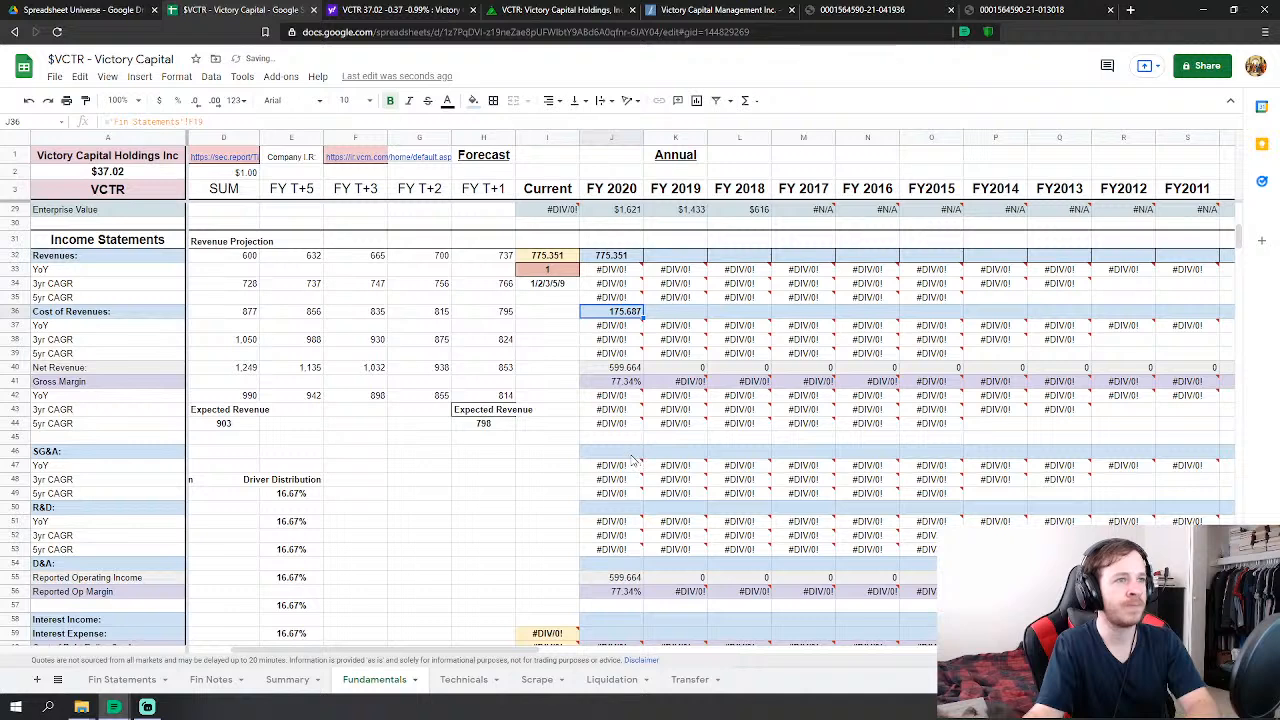
- Set FY 2020 SG&A cell J46 to the sum of Fin Statements cells F18, F20, F23, F24 and F25
{"action": "left_click", "coordinate": [632, 456]}
{"action": "type", "text": "="}
{"action": "left_click", "coordinate": [110, 680]}
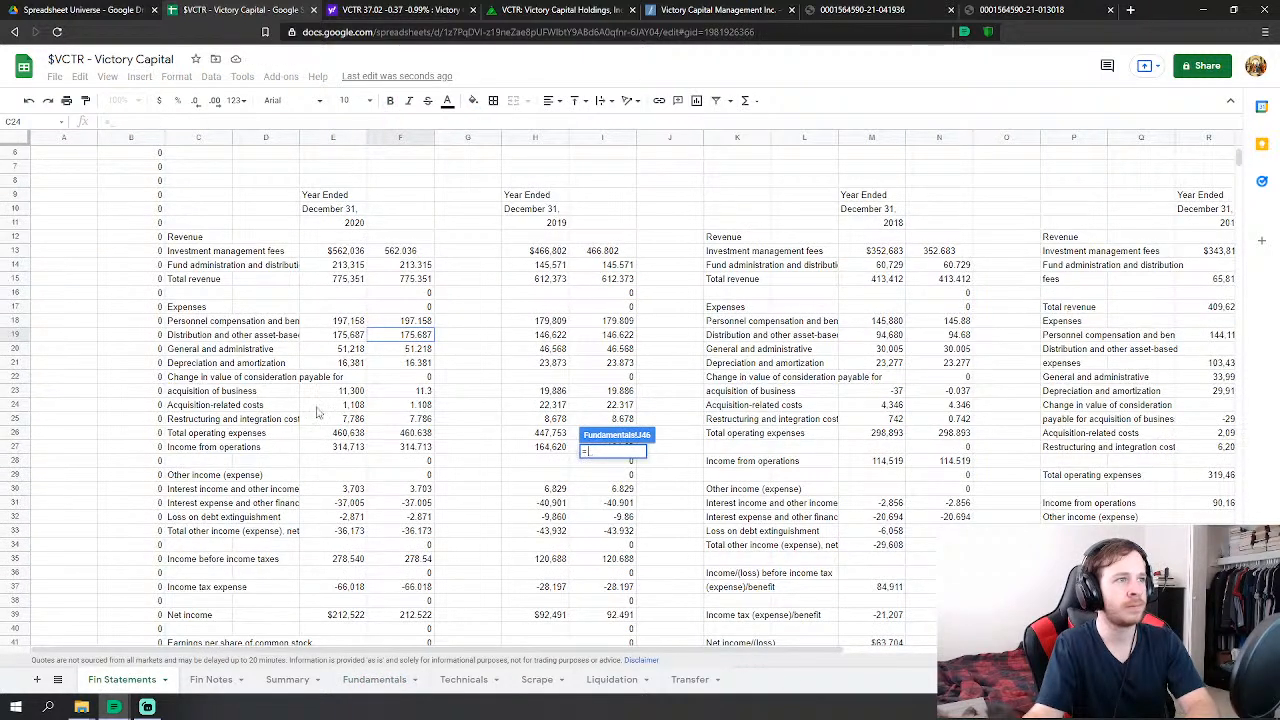
{"action": "left_click", "coordinate": [415, 322]}
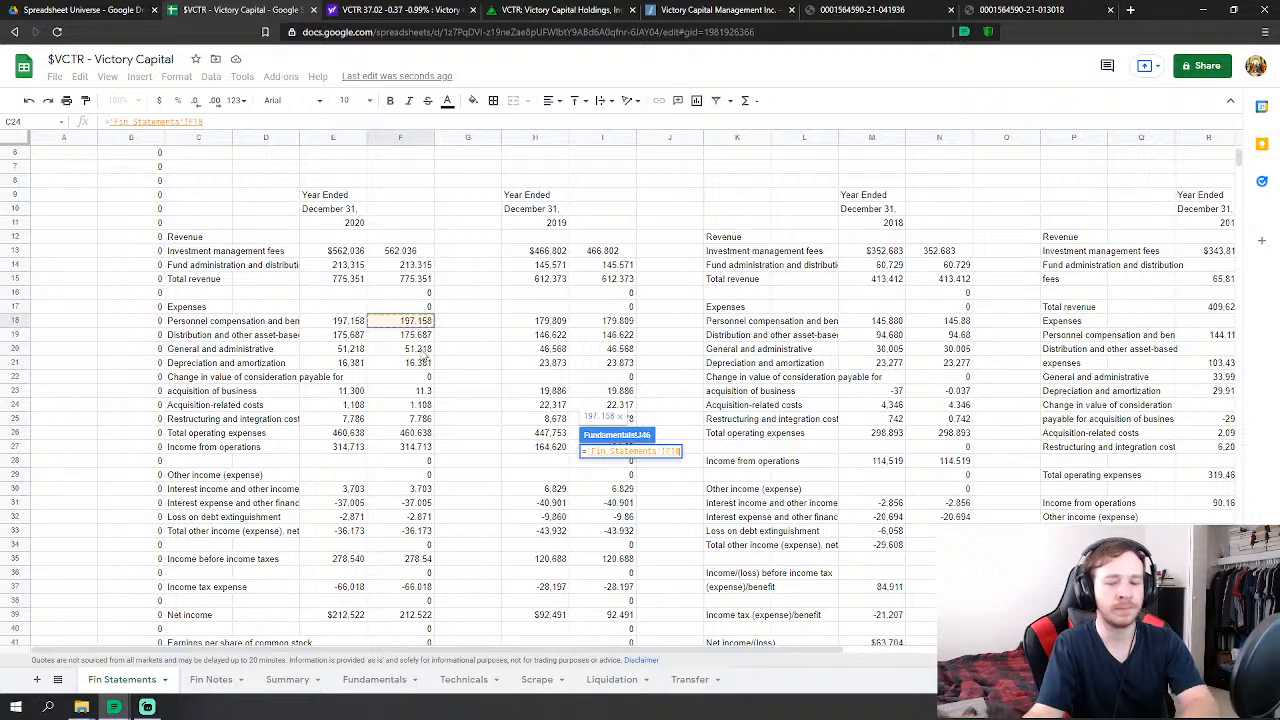
{"action": "type", "text": "+"}
{"action": "left_click", "coordinate": [424, 350]}
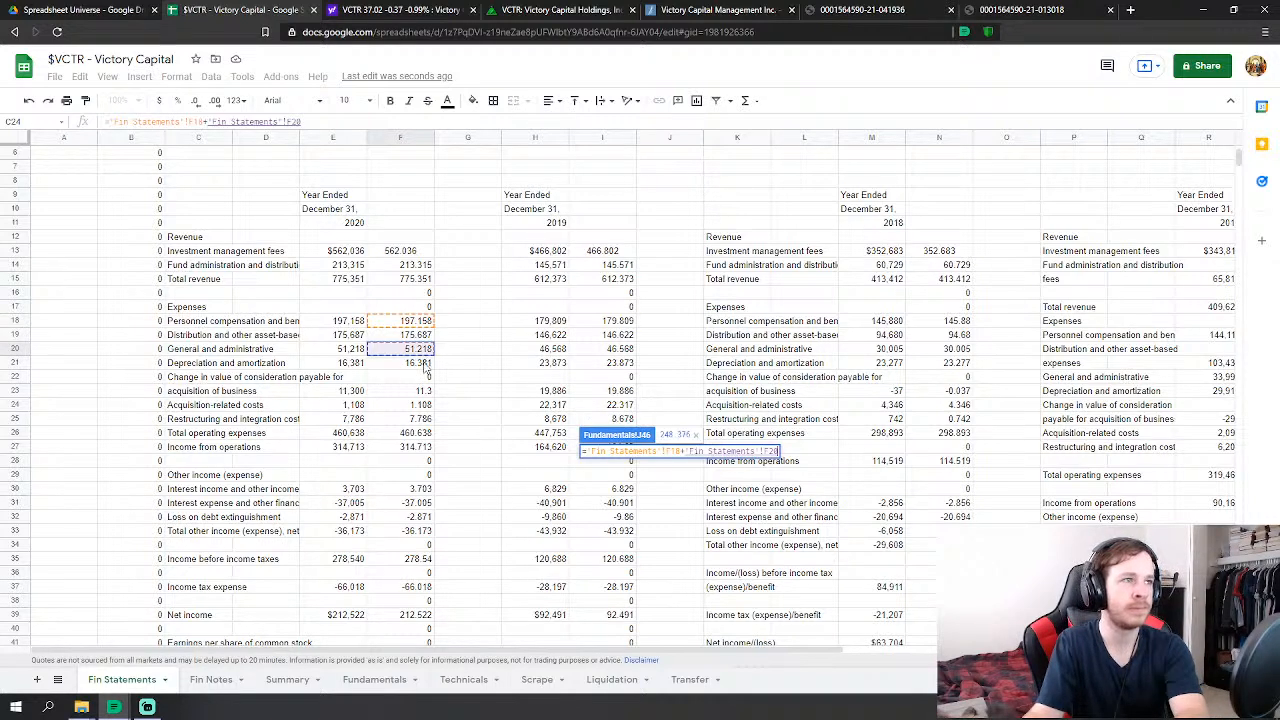
{"action": "type", "text": "+"}
{"action": "left_click", "coordinate": [427, 391]}
{"action": "type", "text": "+'Fin Statements'!F23+"}
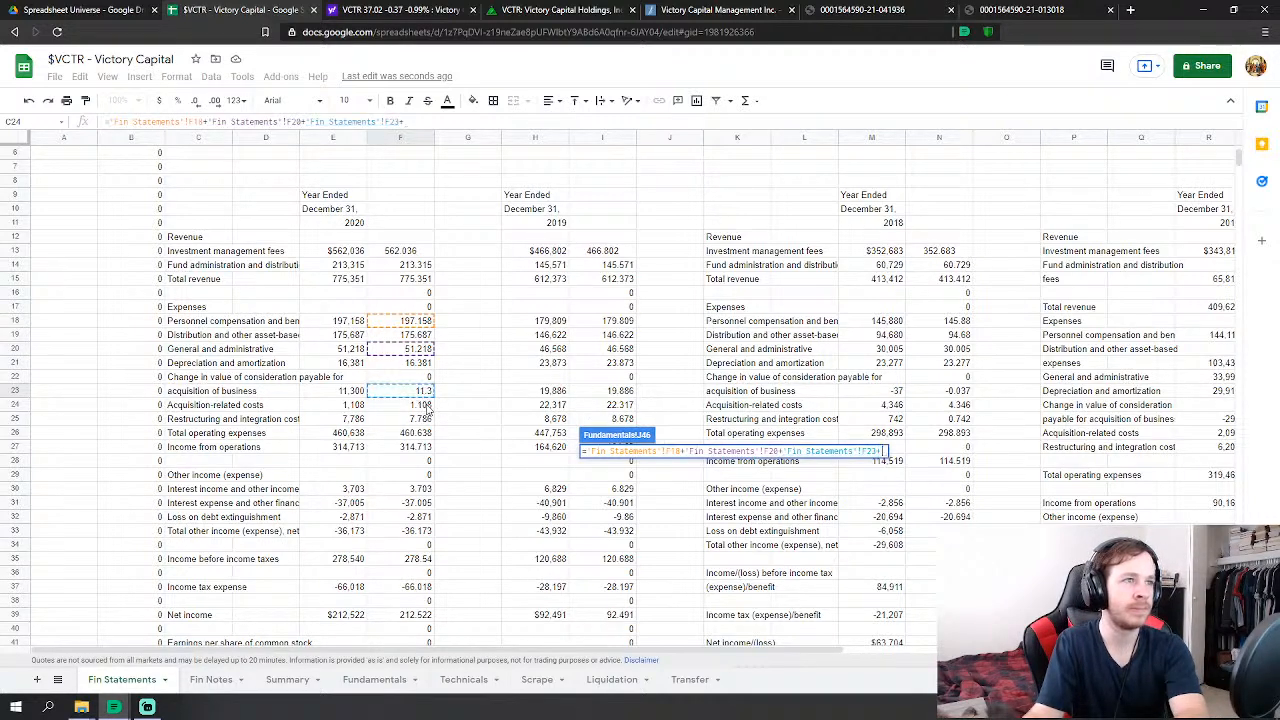
{"action": "left_click", "coordinate": [427, 405]}
{"action": "type", "text": "+"}
{"action": "left_click", "coordinate": [427, 419]}
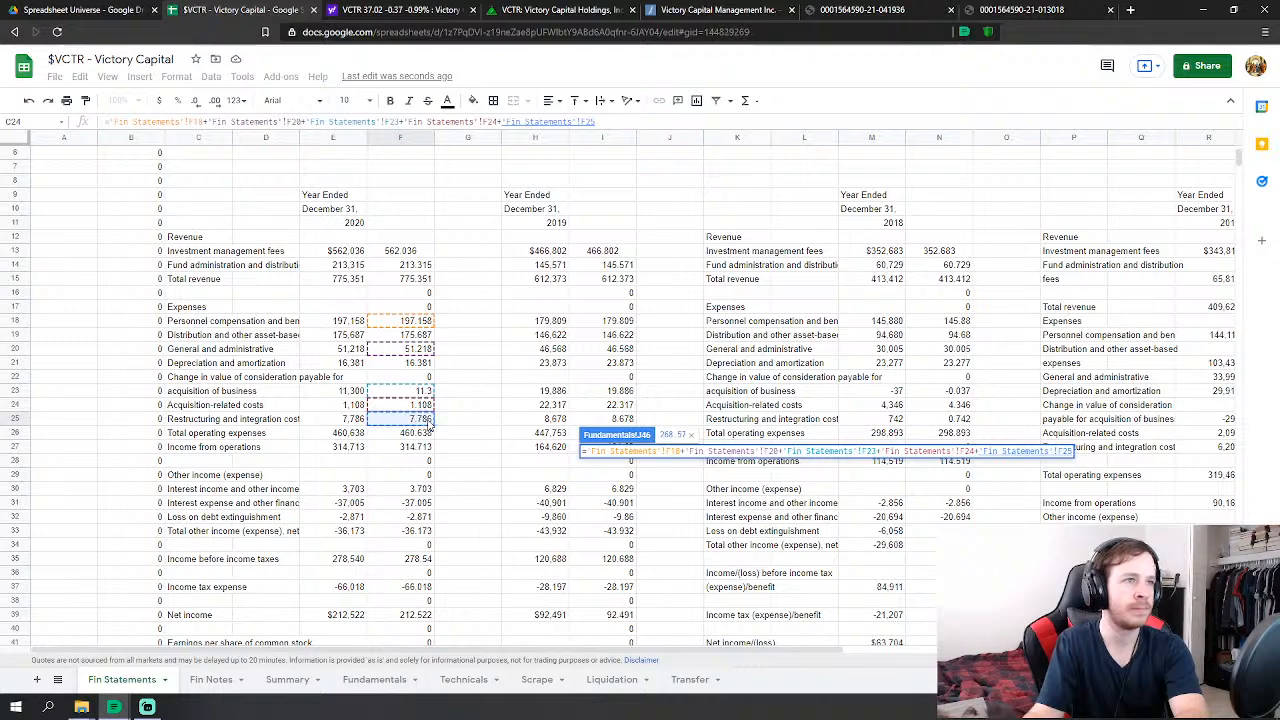
{"action": "key", "text": "Return"}
- Link the FY 2020 D&A cell J54 to the 2020 depreciation and amortization in 'Fin Statements'!F21
{"action": "left_click", "coordinate": [632, 566]}
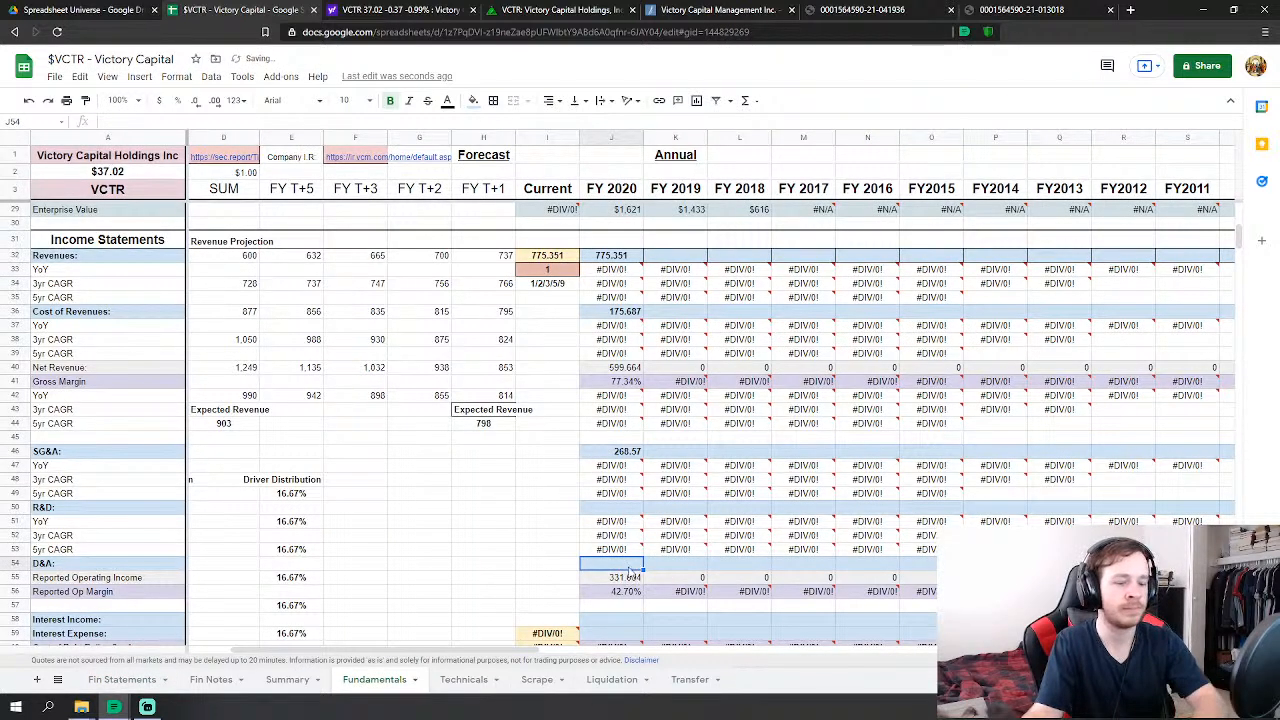
{"action": "type", "text": "=SUM(J55:J56"}
{"action": "left_click", "coordinate": [122, 680]}
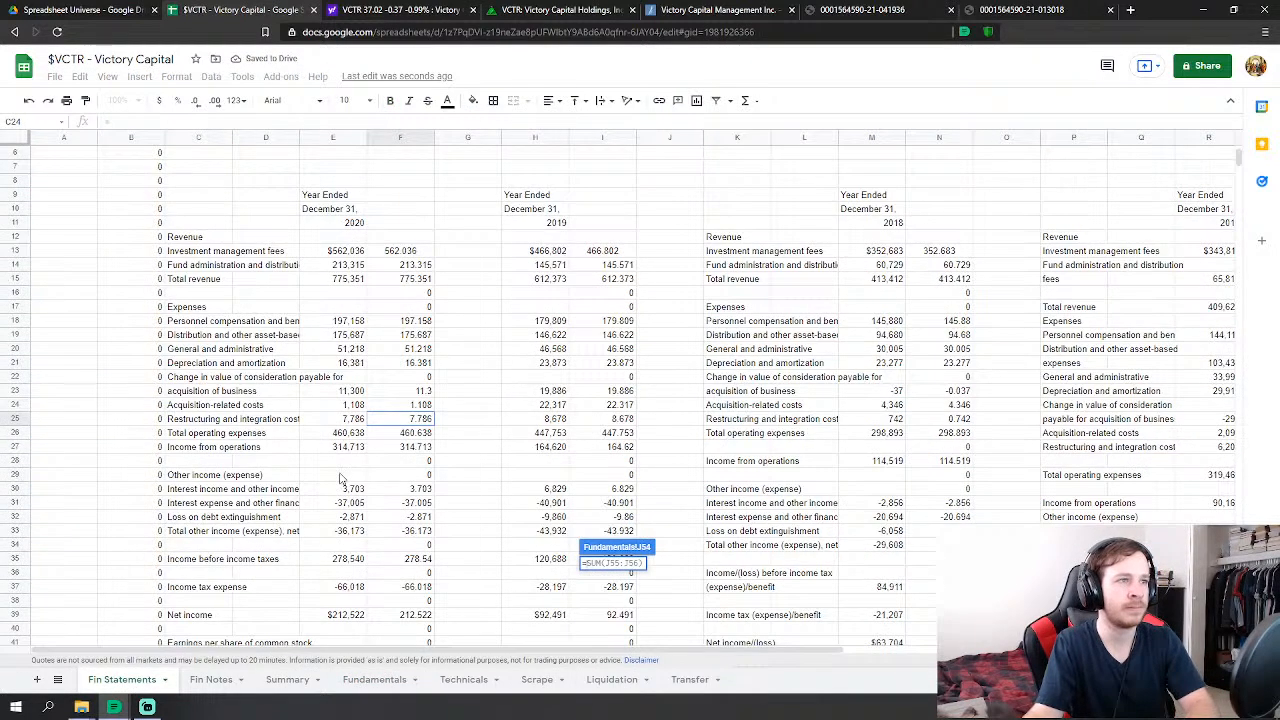
{"action": "left_click", "coordinate": [423, 364]}
{"action": "key", "text": "Return"}
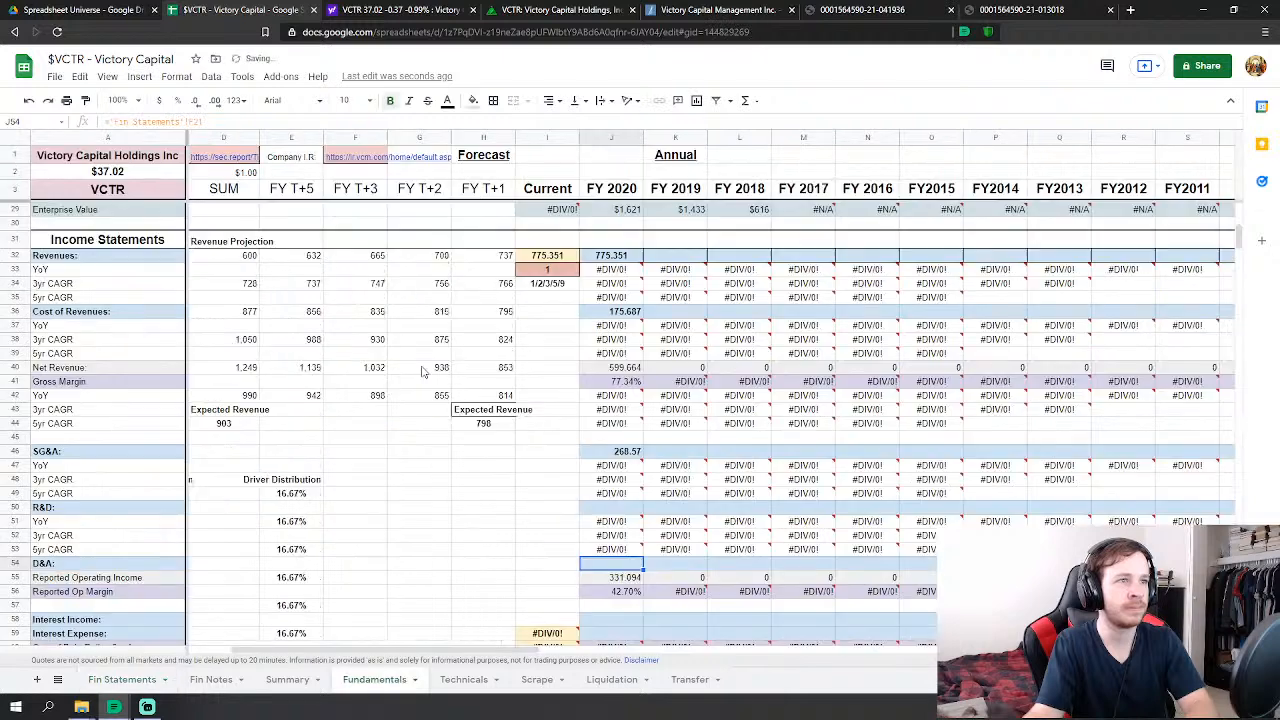
- Link the FY 2020 Interest Income cell J58 to the 2020 interest income and other income in 'Fin Statements'!F30
{"action": "scroll", "coordinate": [757, 502], "scroll_direction": "down", "scroll_amount": 5}
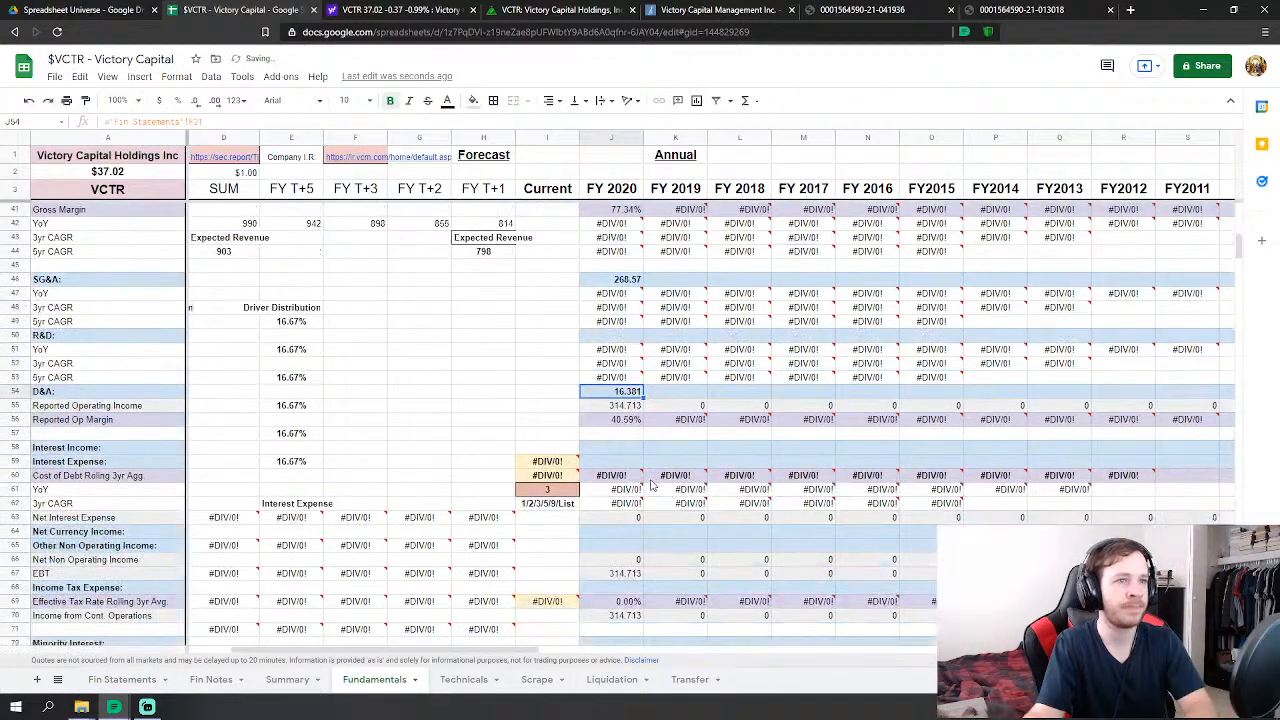
{"action": "left_click", "coordinate": [122, 680]}
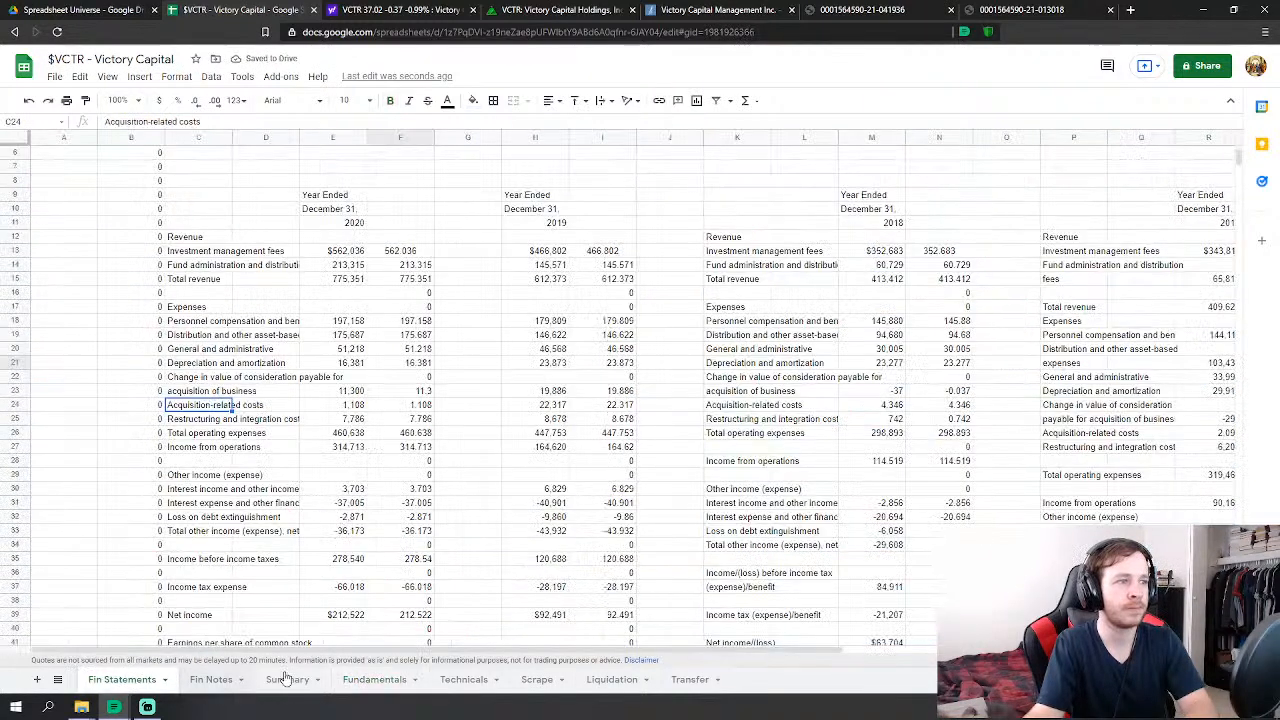
{"action": "left_click", "coordinate": [385, 683]}
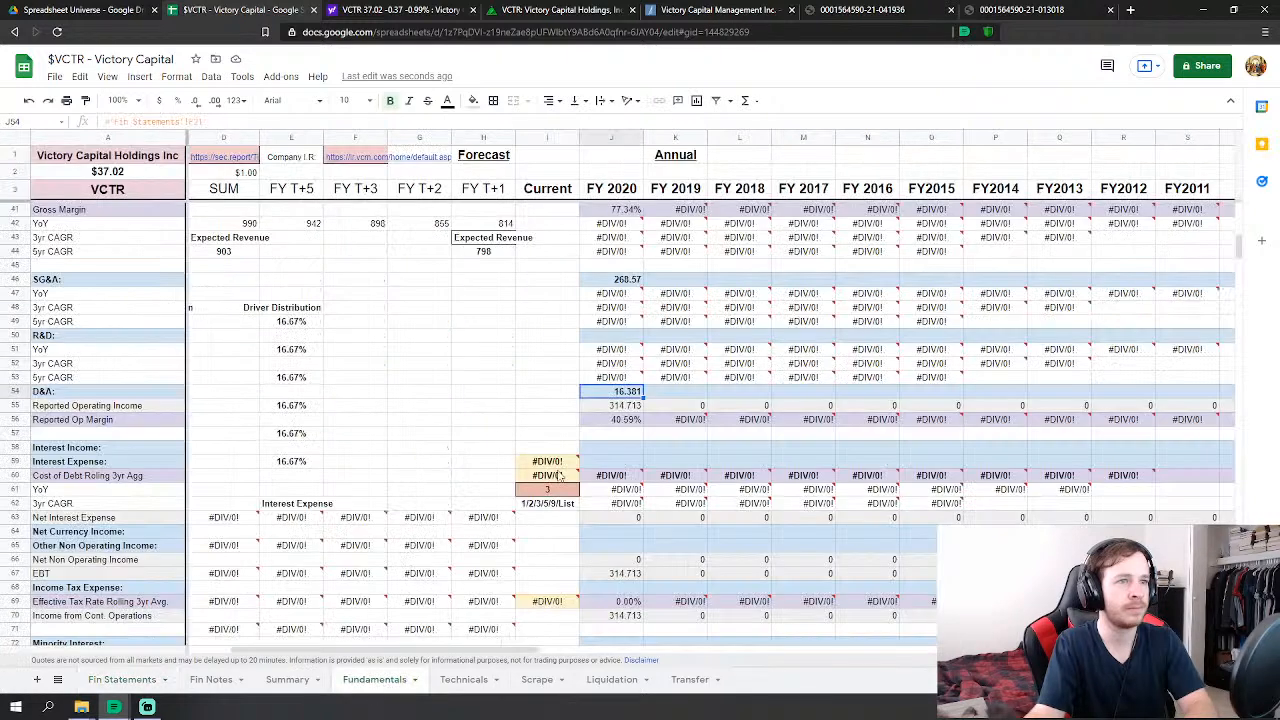
{"action": "left_click", "coordinate": [626, 447]}
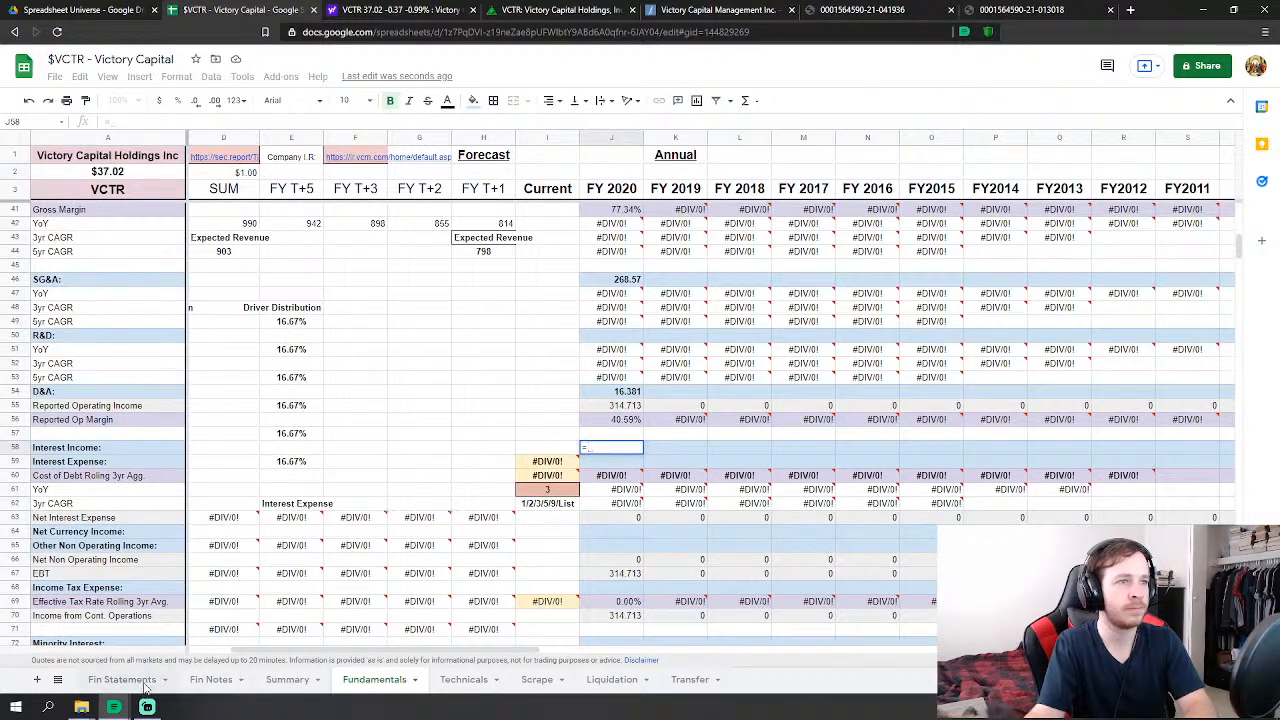
{"action": "left_click", "coordinate": [150, 681]}
{"action": "left_click", "coordinate": [422, 490]}
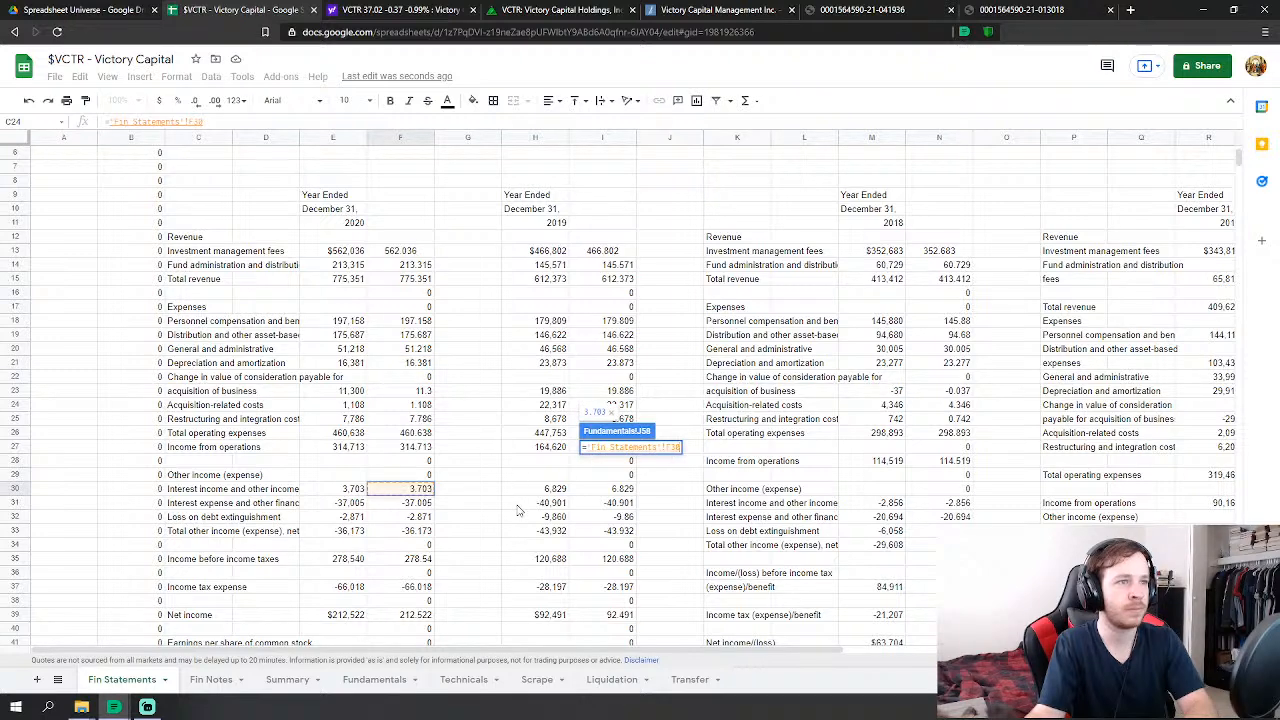
{"action": "key", "text": "Return"}
- Set FY 2020 Interest Expense cell J59 to =-'Fin Statements'!F31-'Fin Statements'!F32, combining interest expense and loss on debt extinguishment as a positive amount
{"action": "type", "text": "="}
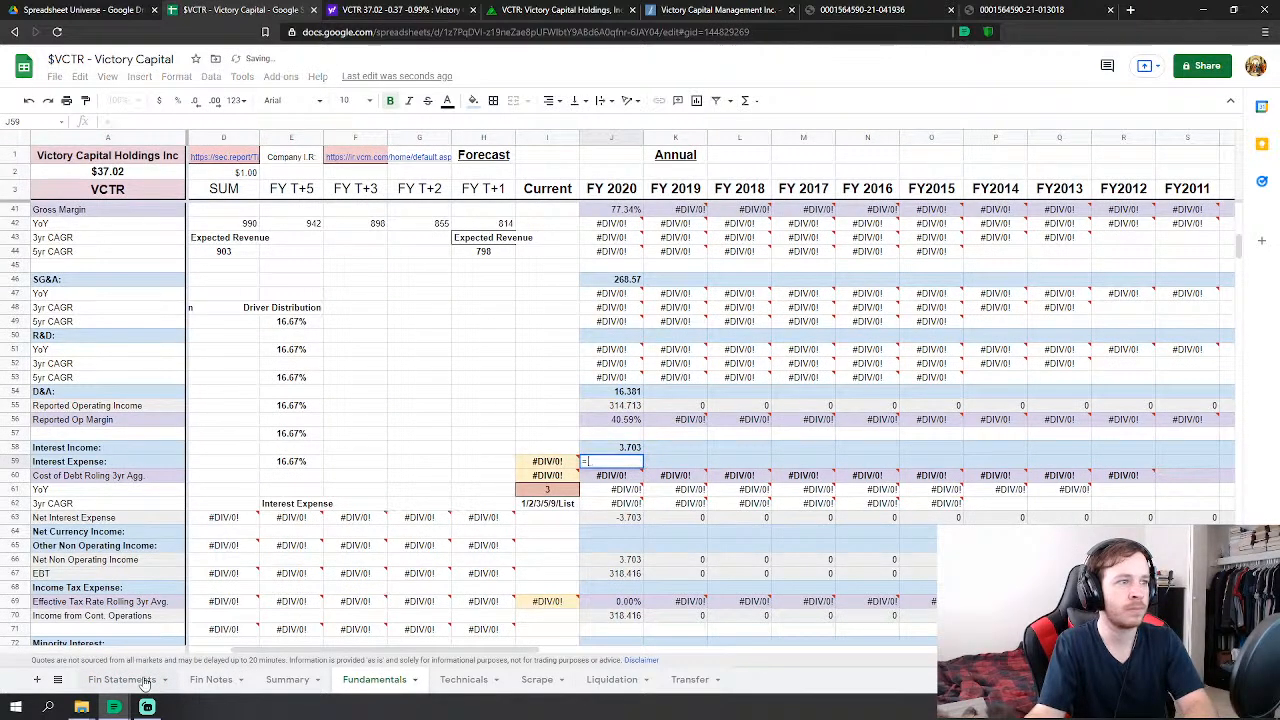
{"action": "left_click", "coordinate": [122, 679]}
{"action": "left_click", "coordinate": [422, 505]}
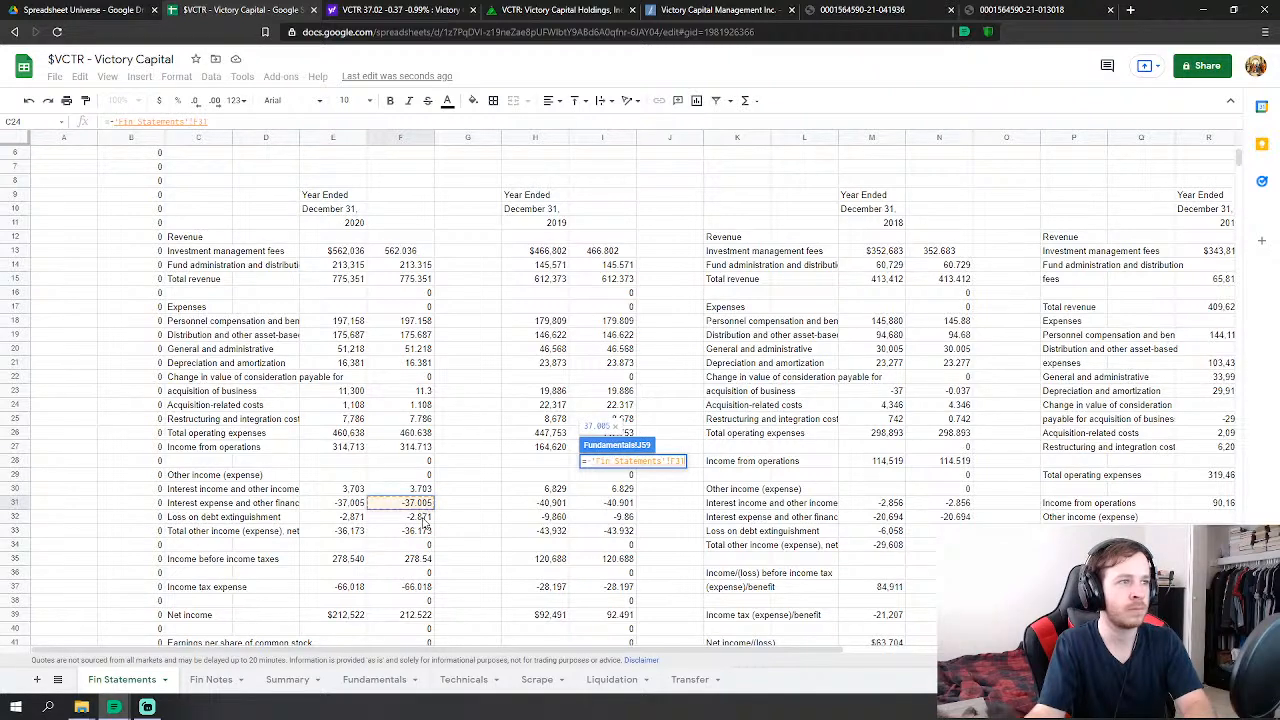
{"action": "type", "text": "+"}
{"action": "left_click", "coordinate": [420, 517]}
{"action": "scroll", "coordinate": [390, 610], "scroll_direction": "down", "scroll_amount": 1}
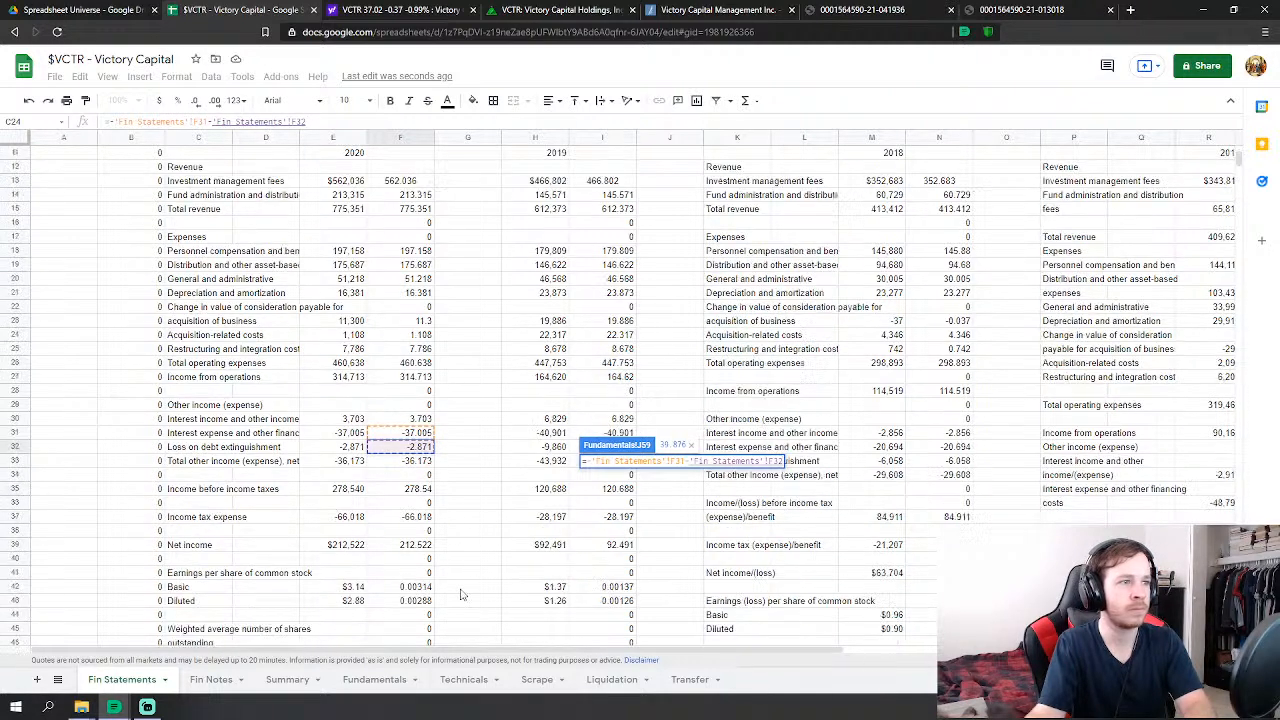
{"action": "scroll", "coordinate": [395, 555], "scroll_direction": "down", "scroll_amount": 1}
{"action": "key", "text": "Return"}
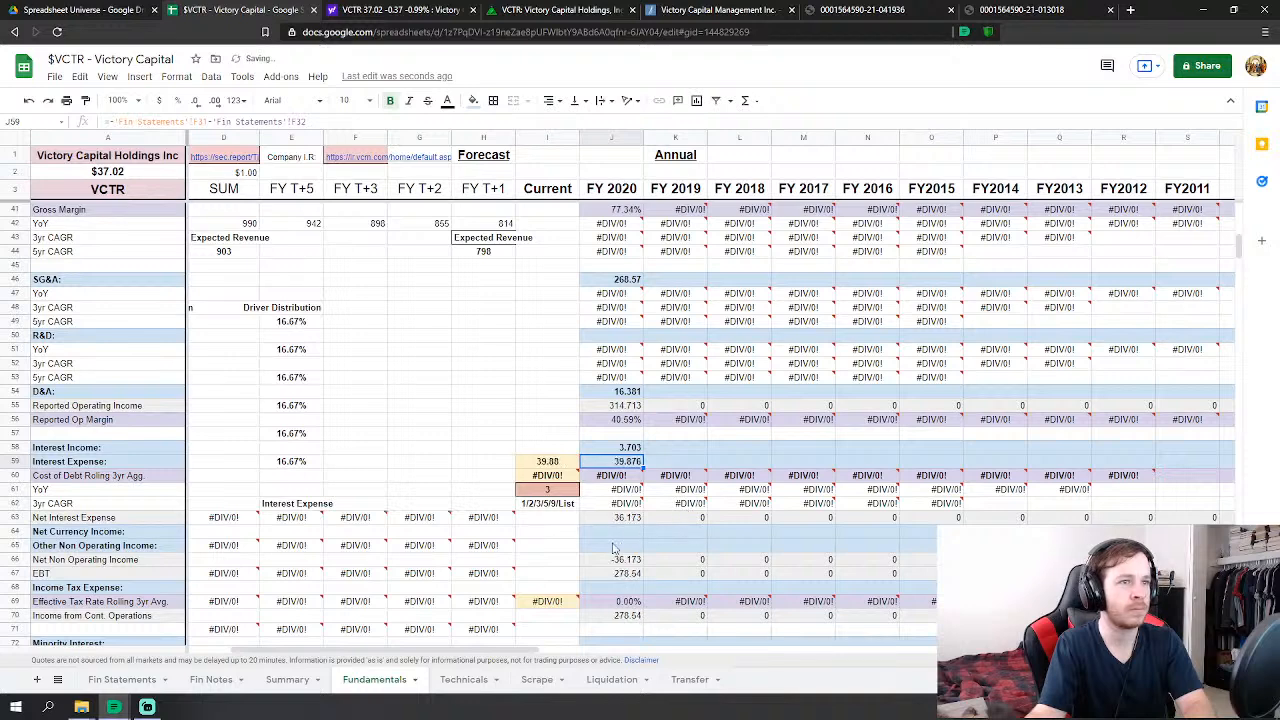
- Set the FY 2020 Income Tax Expense cell J68 to the negated 2020 income tax expense, =-'Fin Statements'!F37
{"action": "scroll", "coordinate": [683, 507], "scroll_direction": "down", "scroll_amount": 3}
{"action": "left_click", "coordinate": [620, 492]}
{"action": "type", "text": "="}
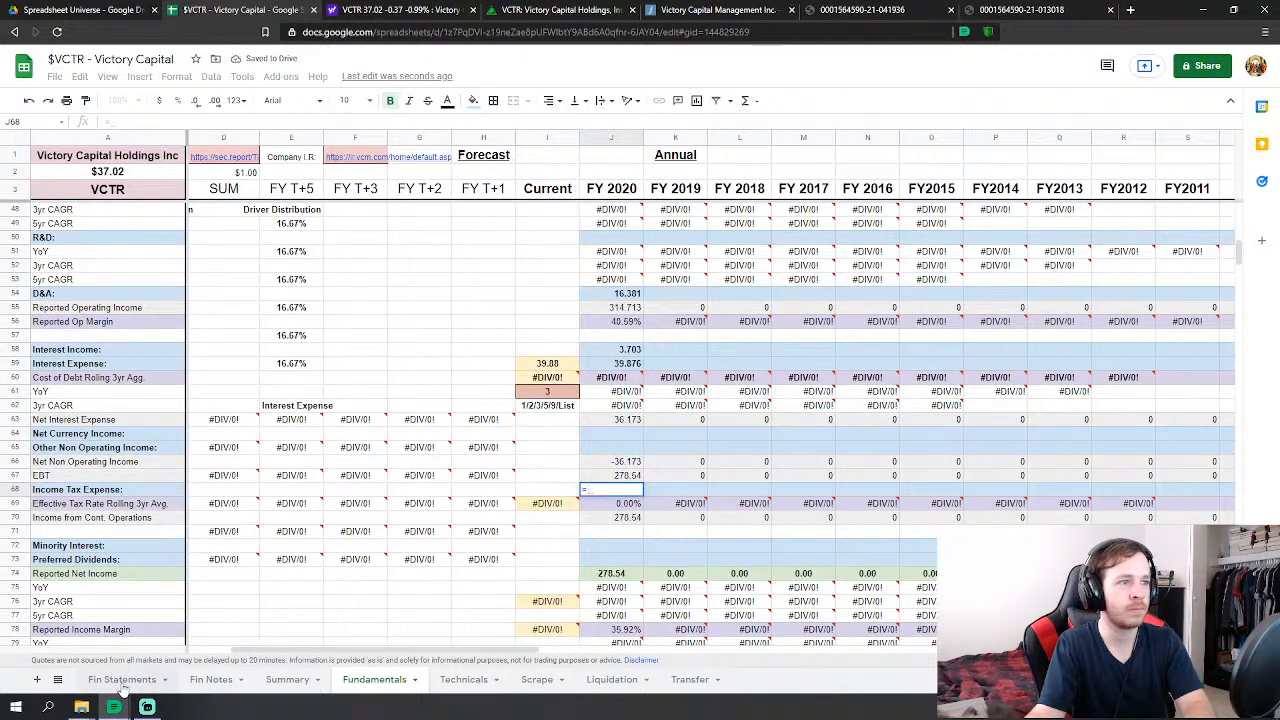
{"action": "left_click", "coordinate": [122, 680]}
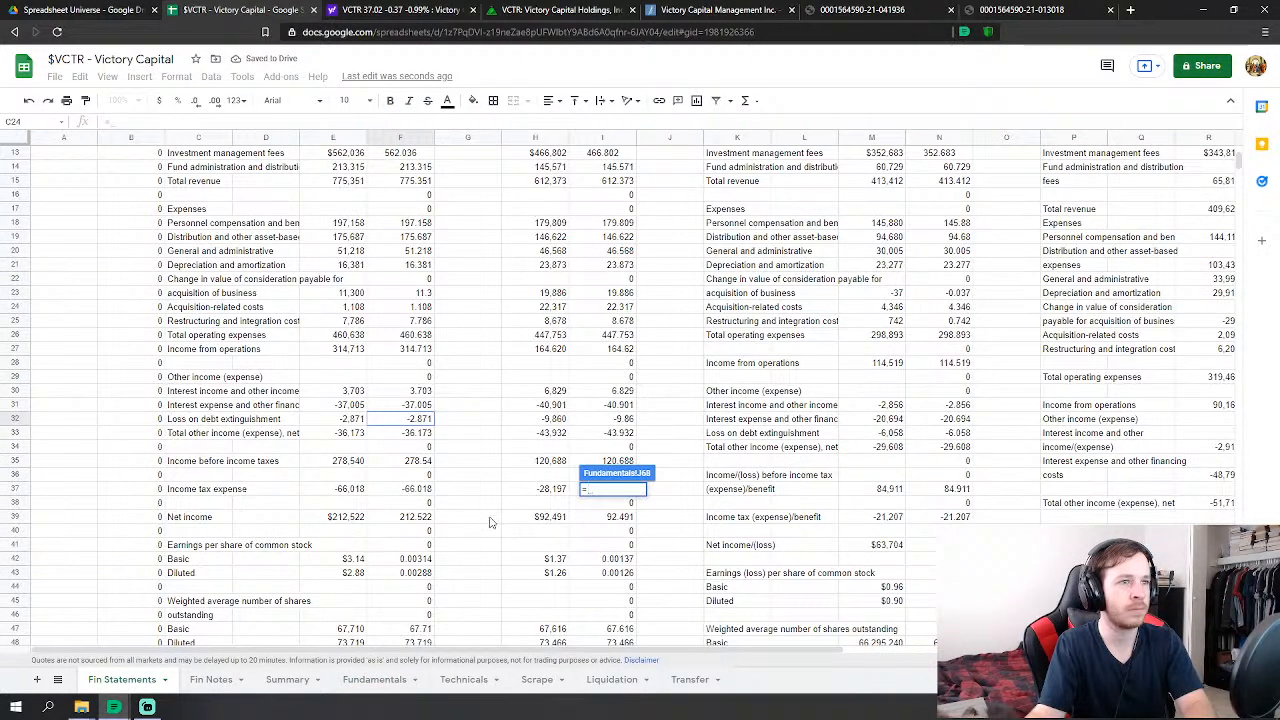
{"action": "left_click", "coordinate": [425, 492]}
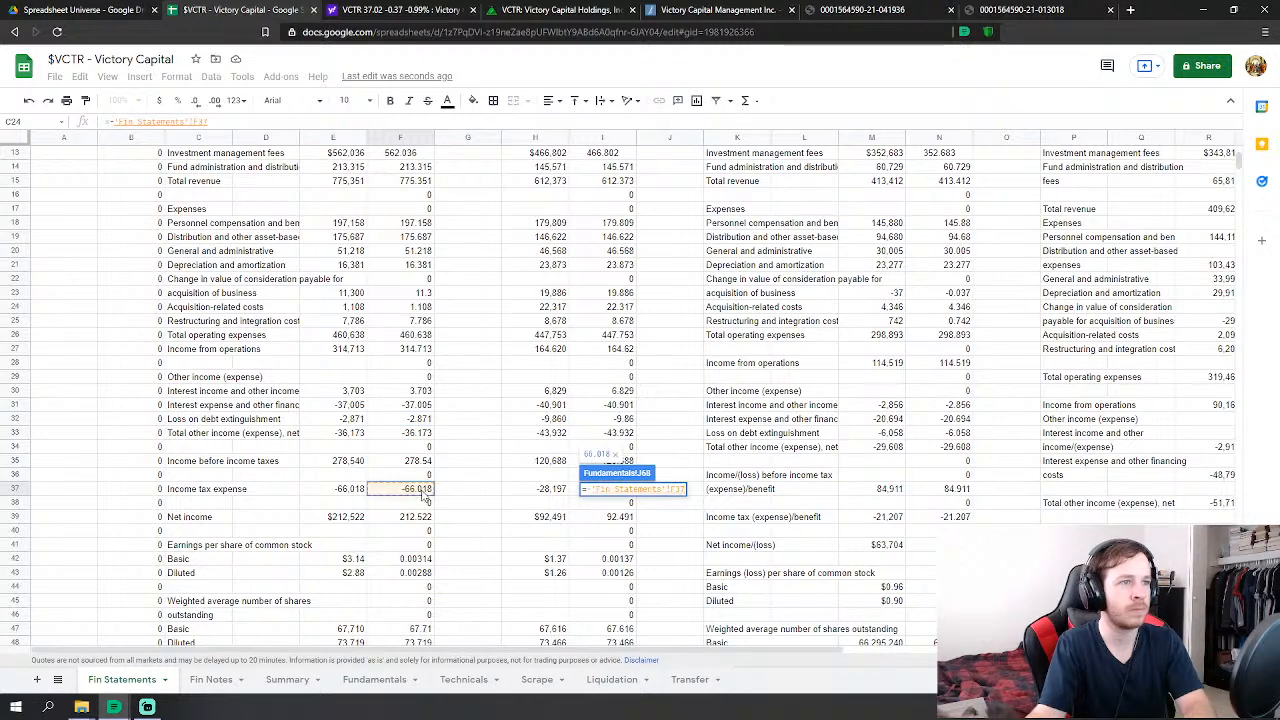
{"action": "key", "text": "Return"}
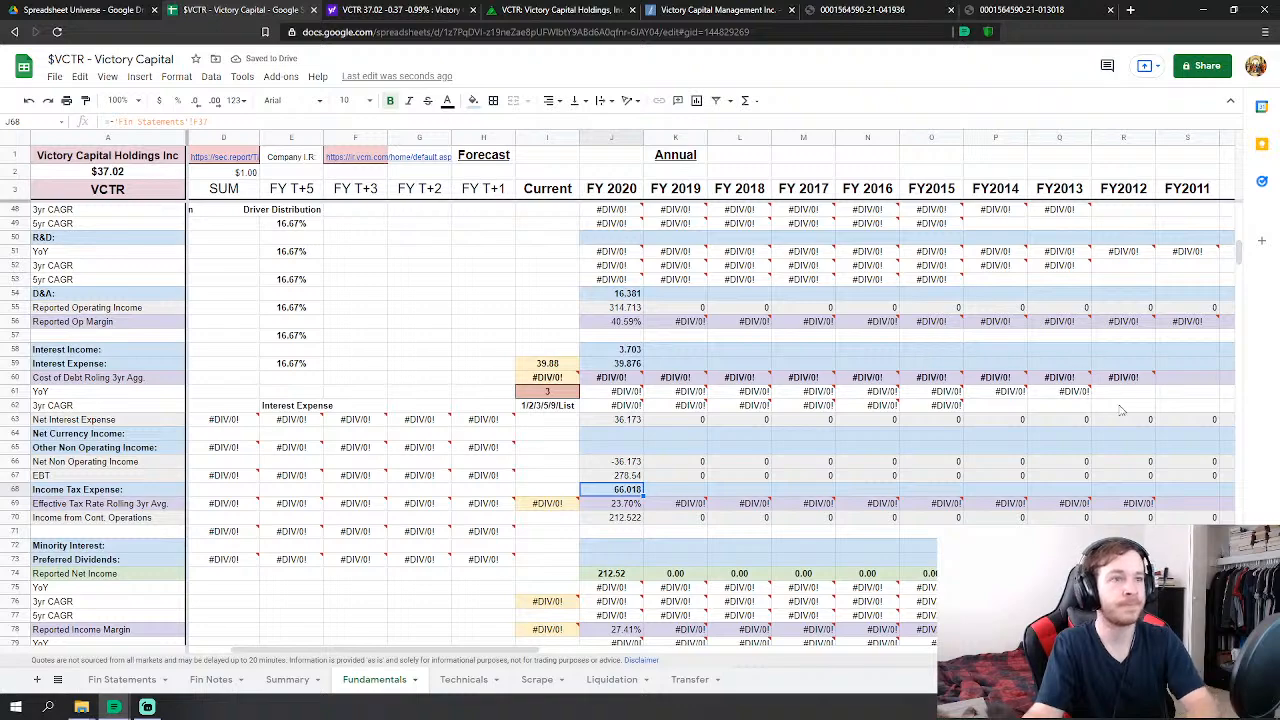
- Review the 2020 net income, per-share and share count figures in Fin Statements against the FY 2020 net income rows in Fundamentals
{"action": "scroll", "coordinate": [726, 511], "scroll_direction": "down", "scroll_amount": 6}
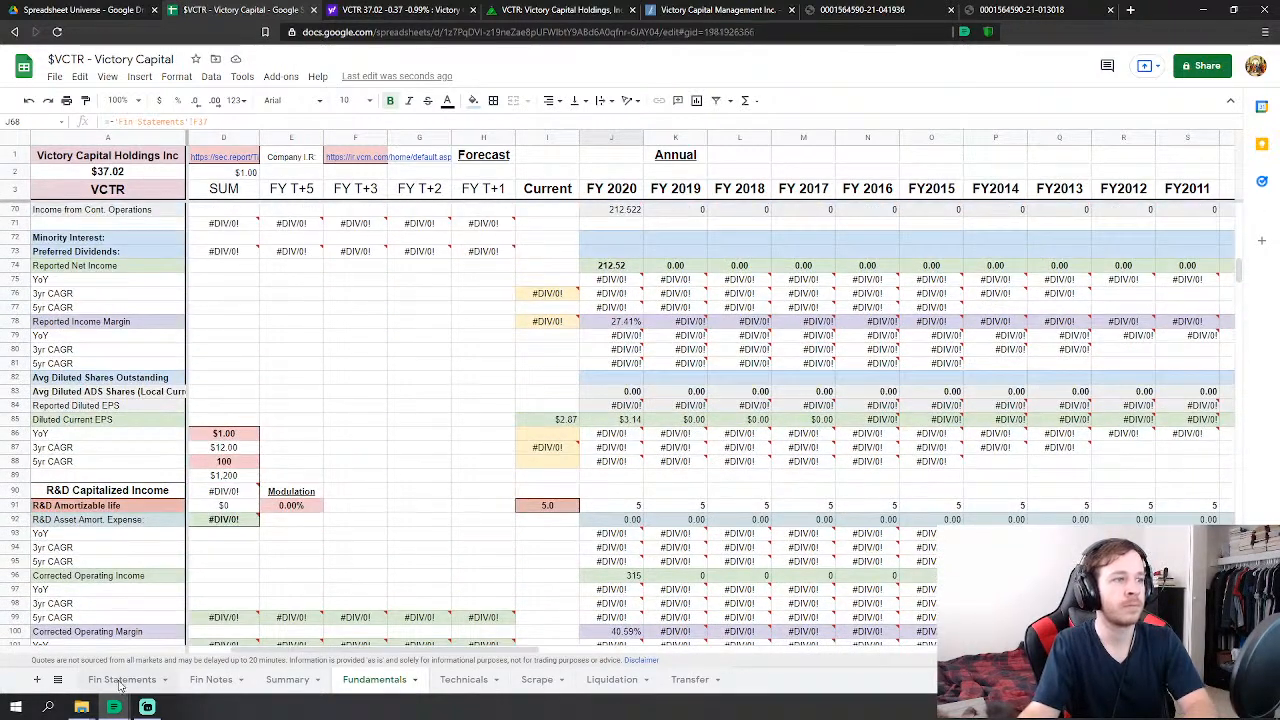
{"action": "left_click", "coordinate": [121, 679]}
{"action": "scroll", "coordinate": [245, 540], "scroll_direction": "down", "scroll_amount": 3}
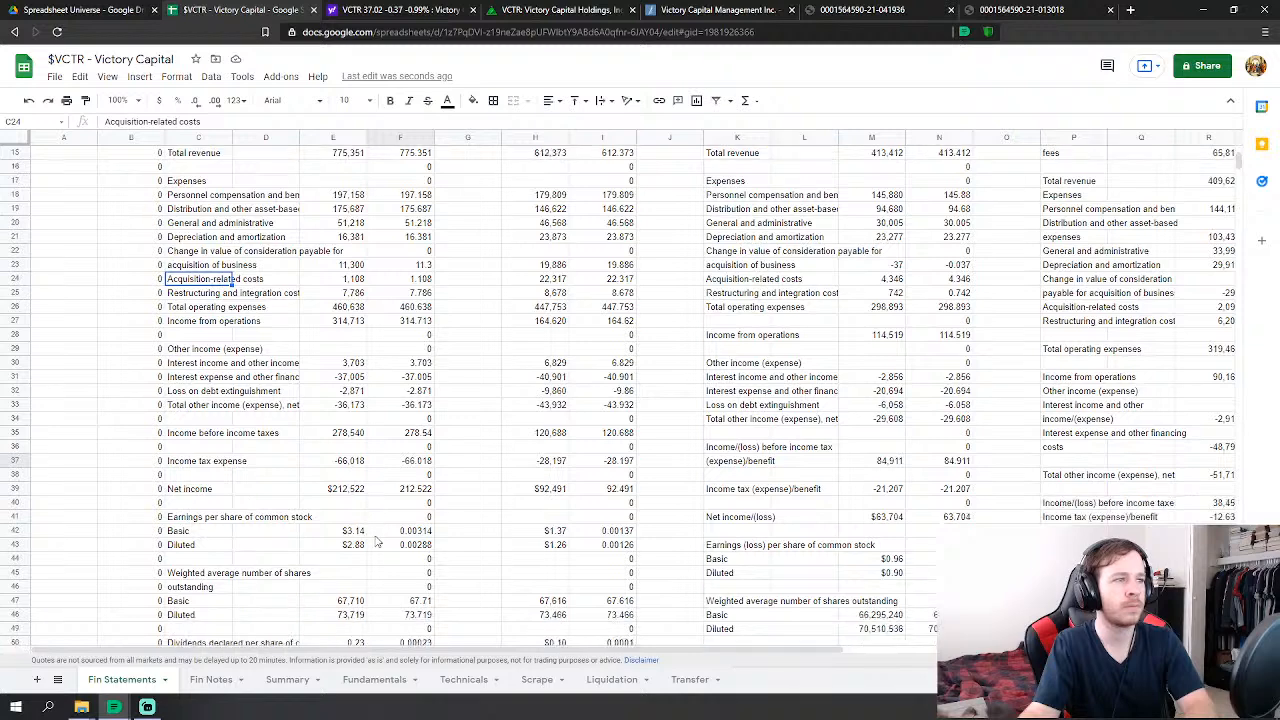
{"action": "scroll", "coordinate": [189, 582], "scroll_direction": "up", "scroll_amount": 1}
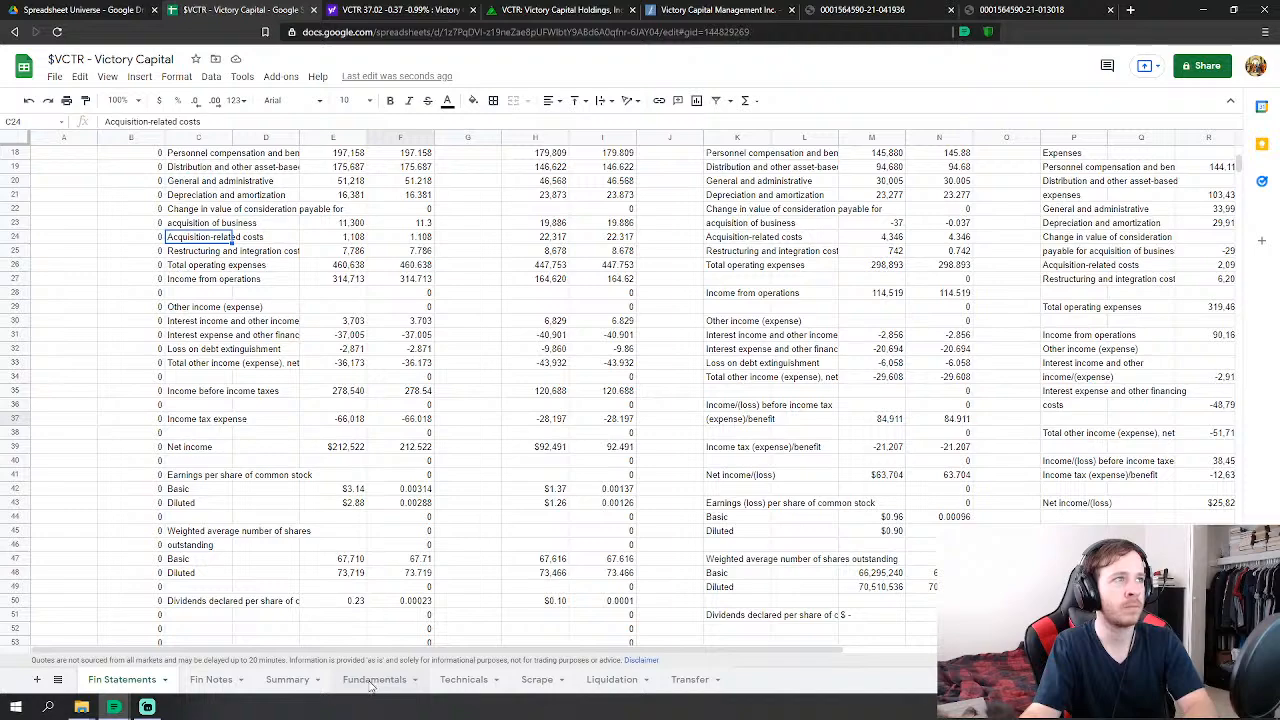
{"action": "left_click", "coordinate": [372, 680]}
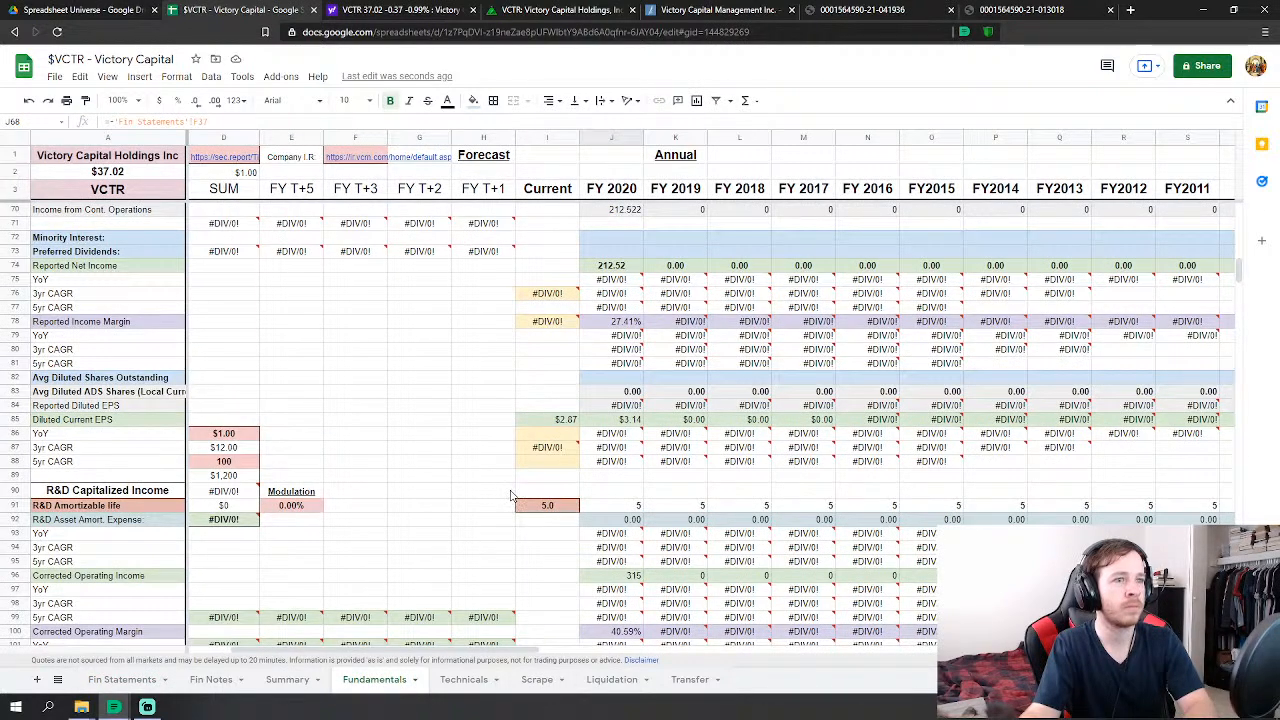
- Set the Current Dividends/Share cell I177 in the Cashflow & Growth section to 0.7552
{"action": "scroll", "coordinate": [512, 497], "scroll_direction": "down", "scroll_amount": 3}
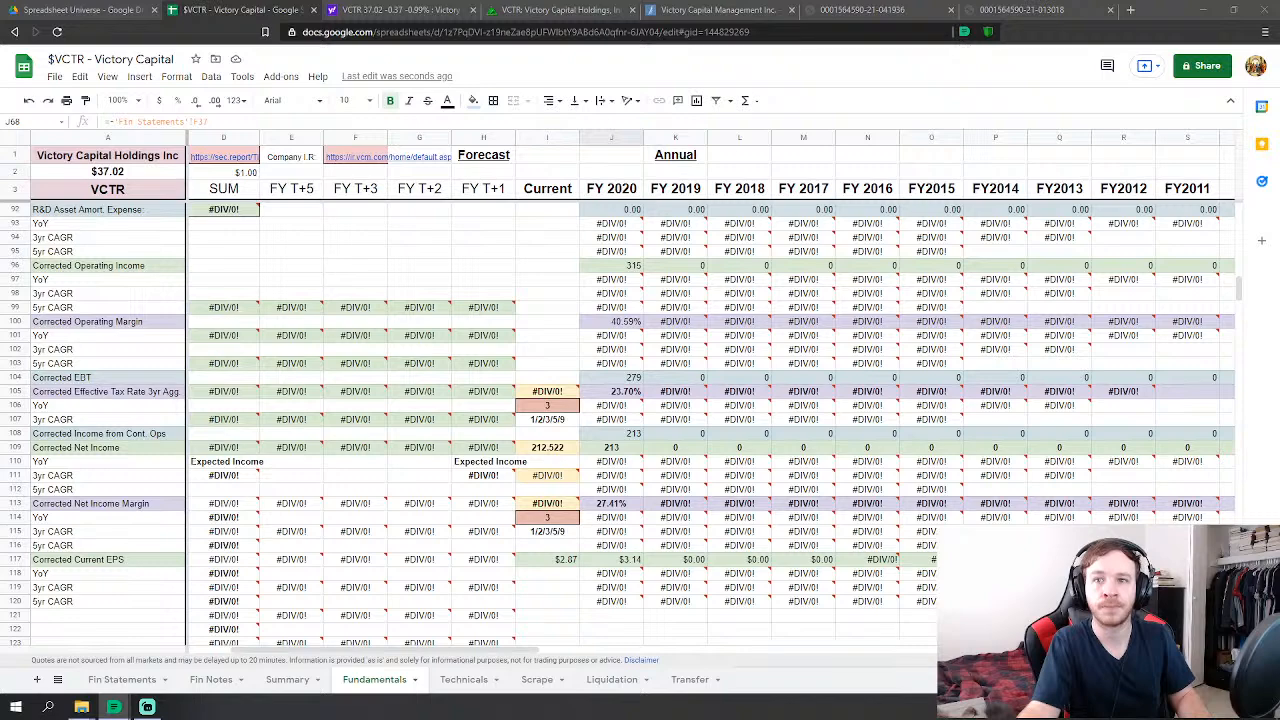
{"action": "scroll", "coordinate": [769, 374], "scroll_direction": "down", "scroll_amount": 8}
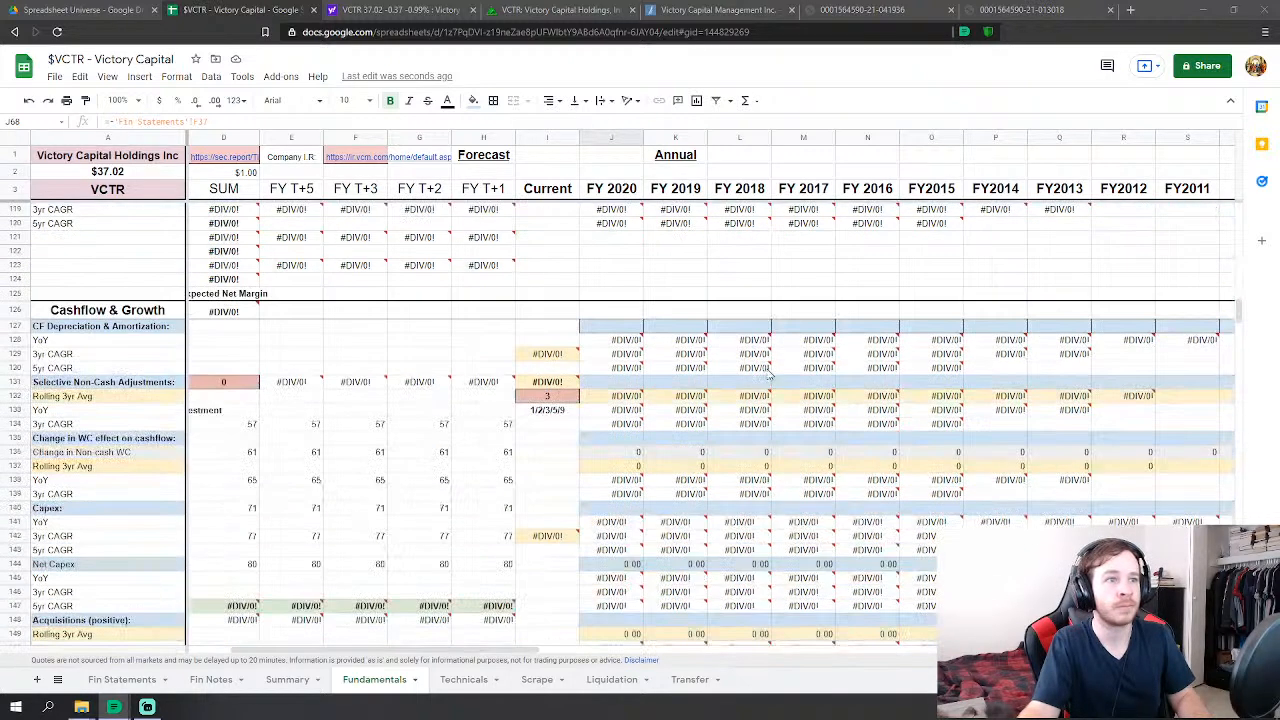
{"action": "scroll", "coordinate": [769, 374], "scroll_direction": "down", "scroll_amount": 3}
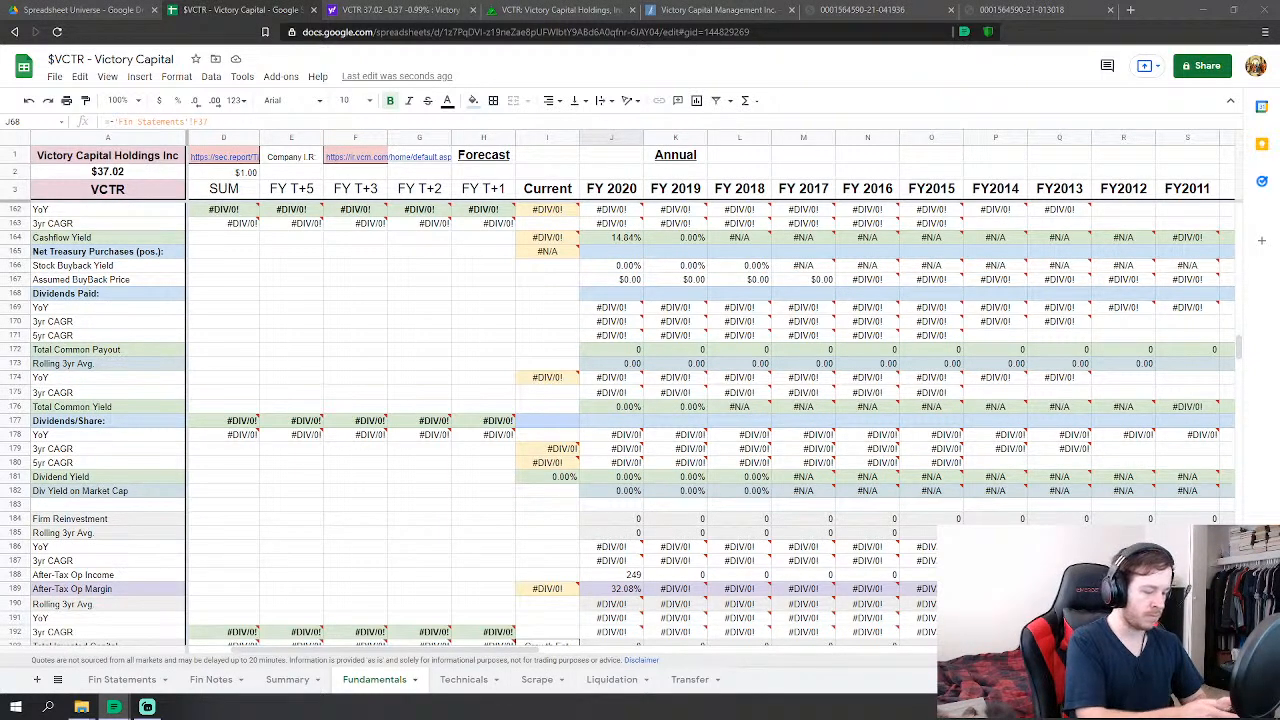
{"action": "mouse_move", "coordinate": [673, 345]}
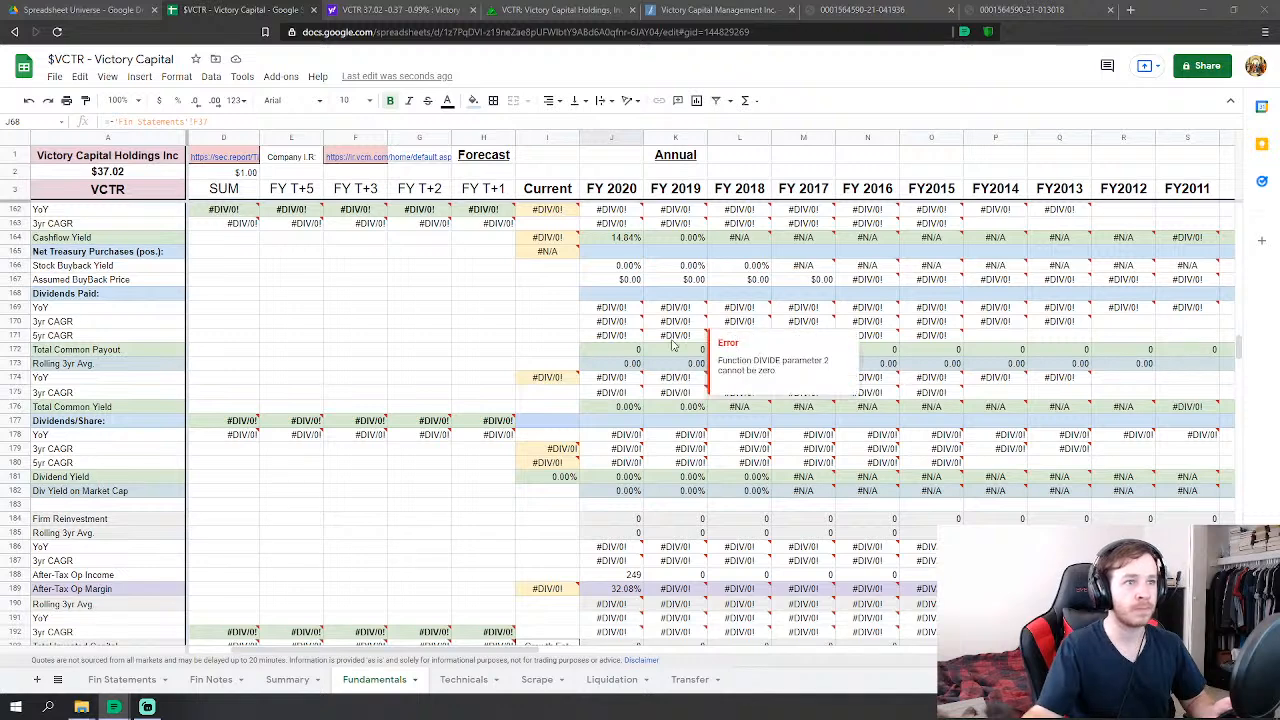
{"action": "left_click", "coordinate": [548, 420]}
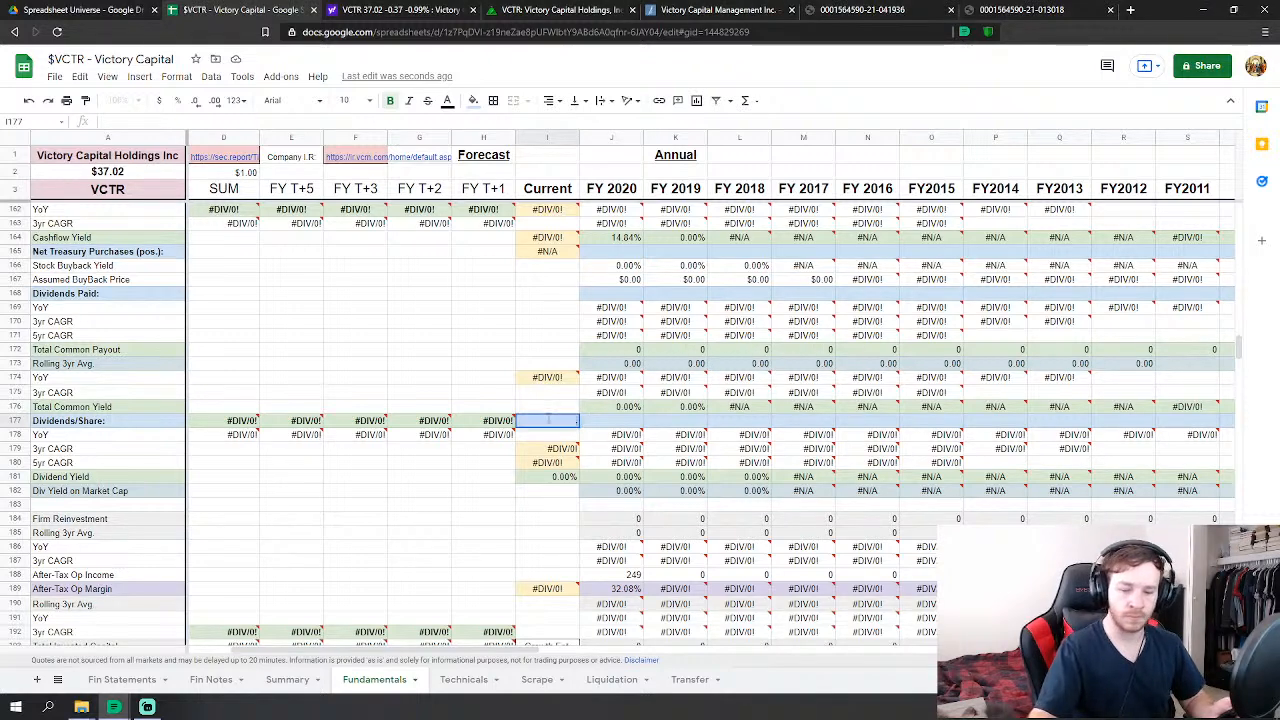
{"action": "type", "text": ".7552"}
{"action": "key", "text": "Return"}
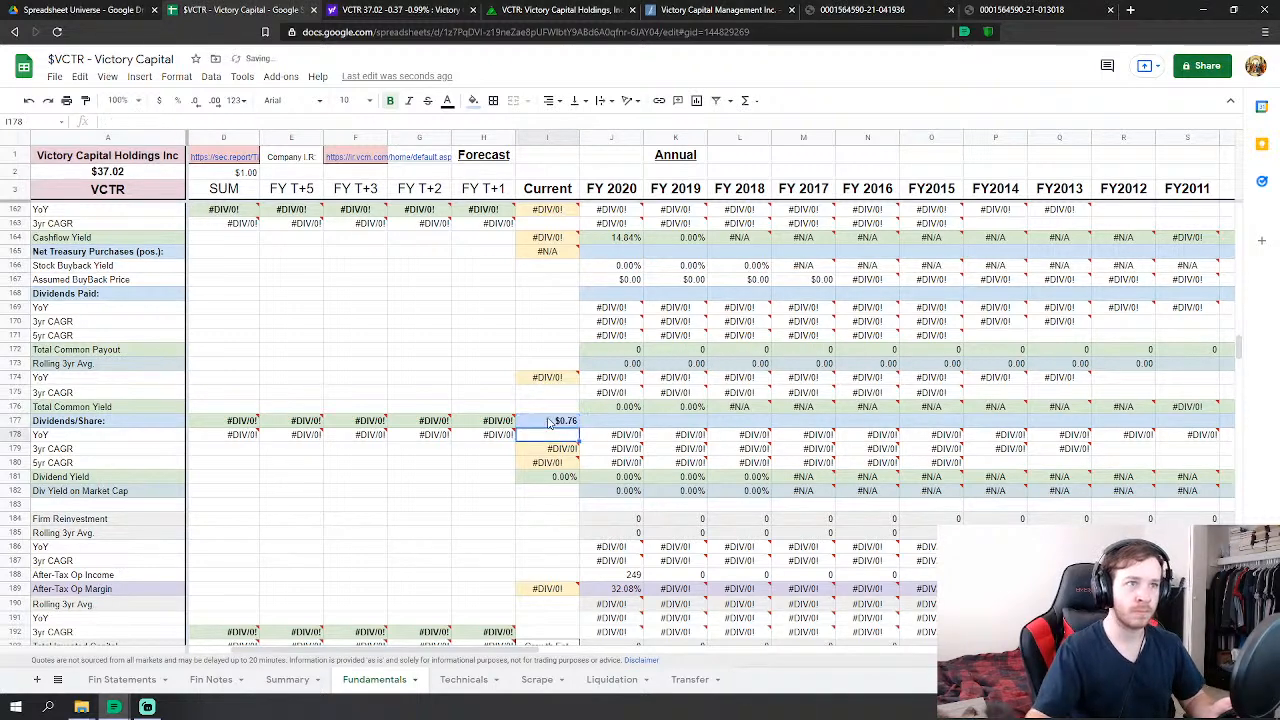
- Enter .48 as the FY 2020 Dividends/Share in cell J177
{"action": "left_click", "coordinate": [617, 423]}
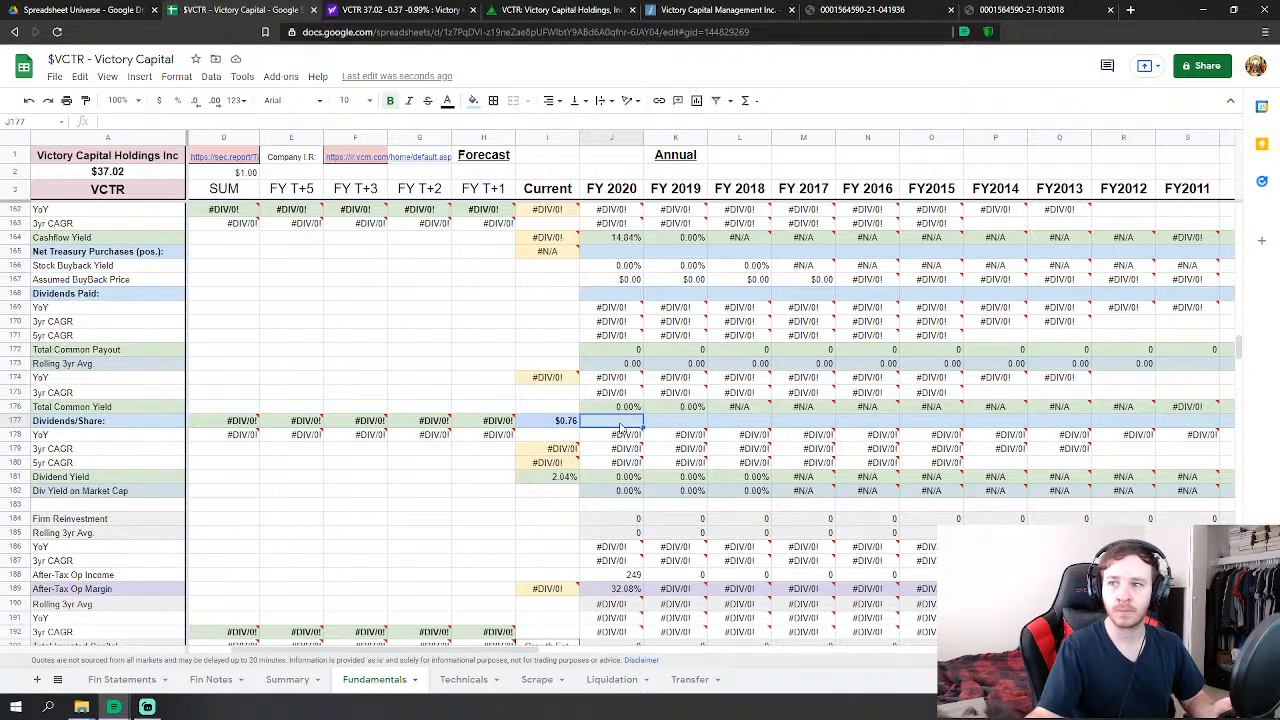
{"action": "key", "text": "ctrl+c"}
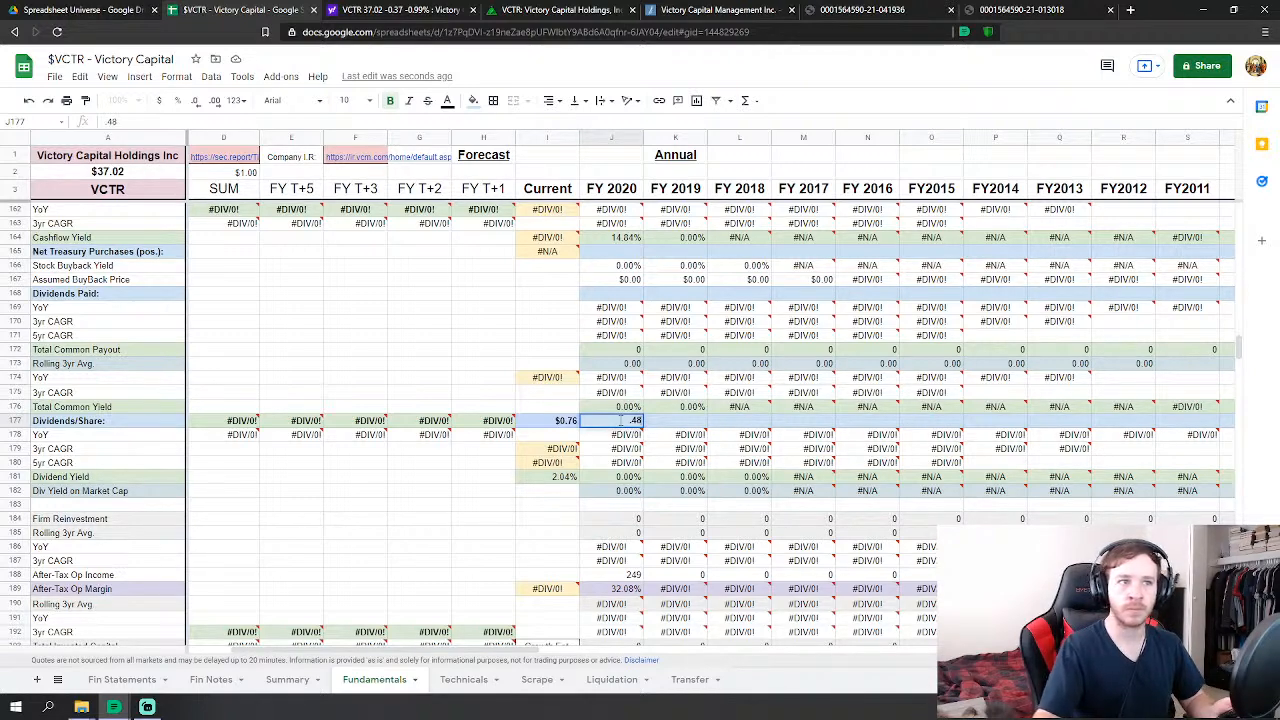
{"action": "key", "text": "Return"}
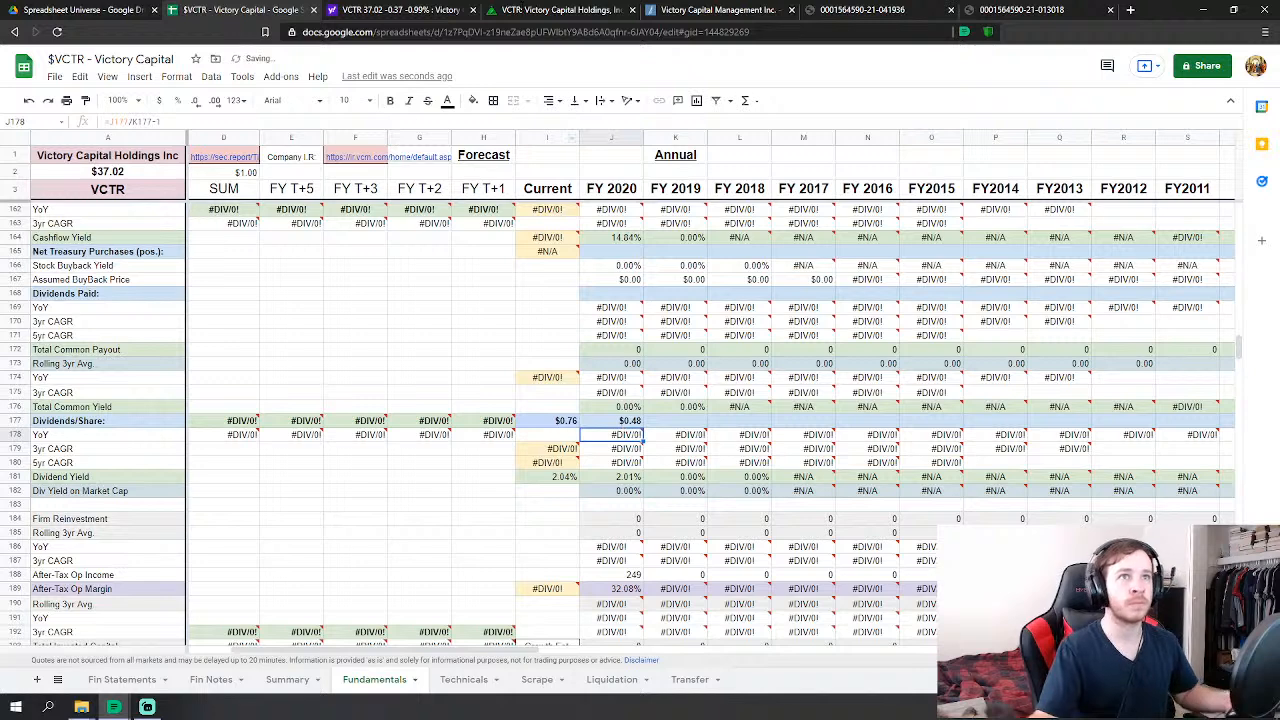
- Check the cover pages of the Victory Capital 10-Q and 10-K filings for the periods they report
{"action": "left_click", "coordinate": [812, 9]}
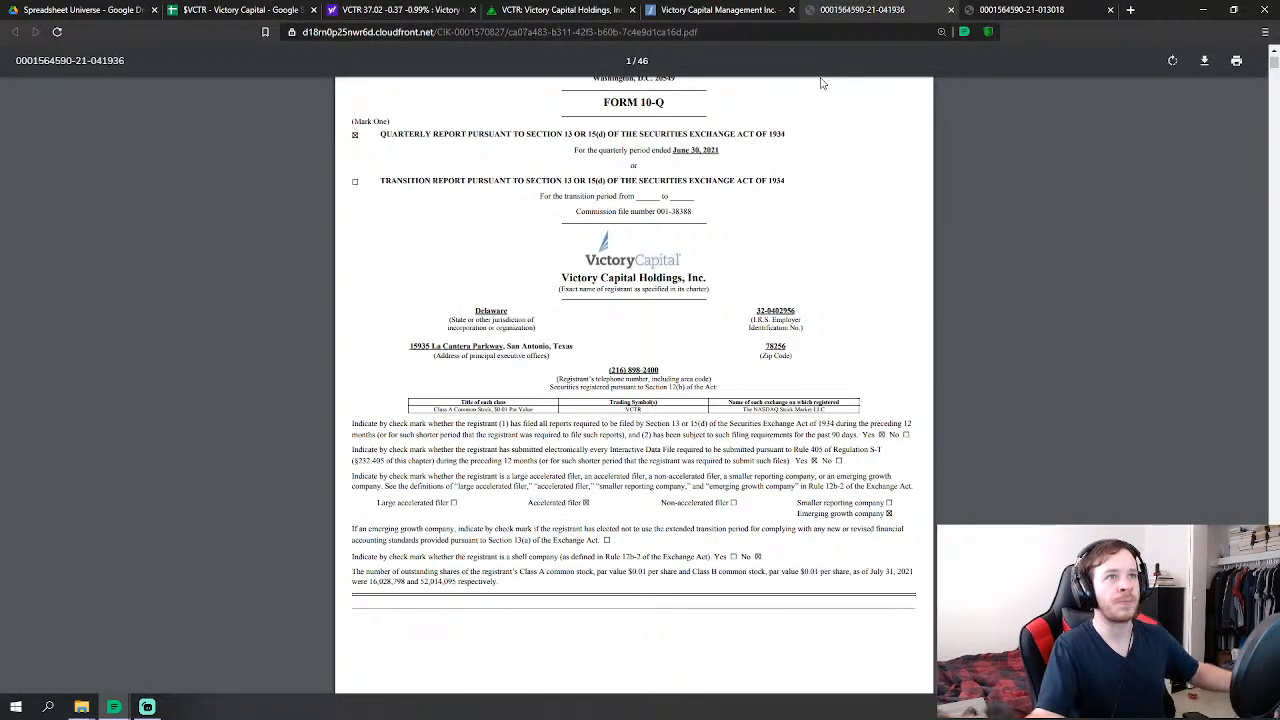
{"action": "left_click", "coordinate": [1040, 10]}
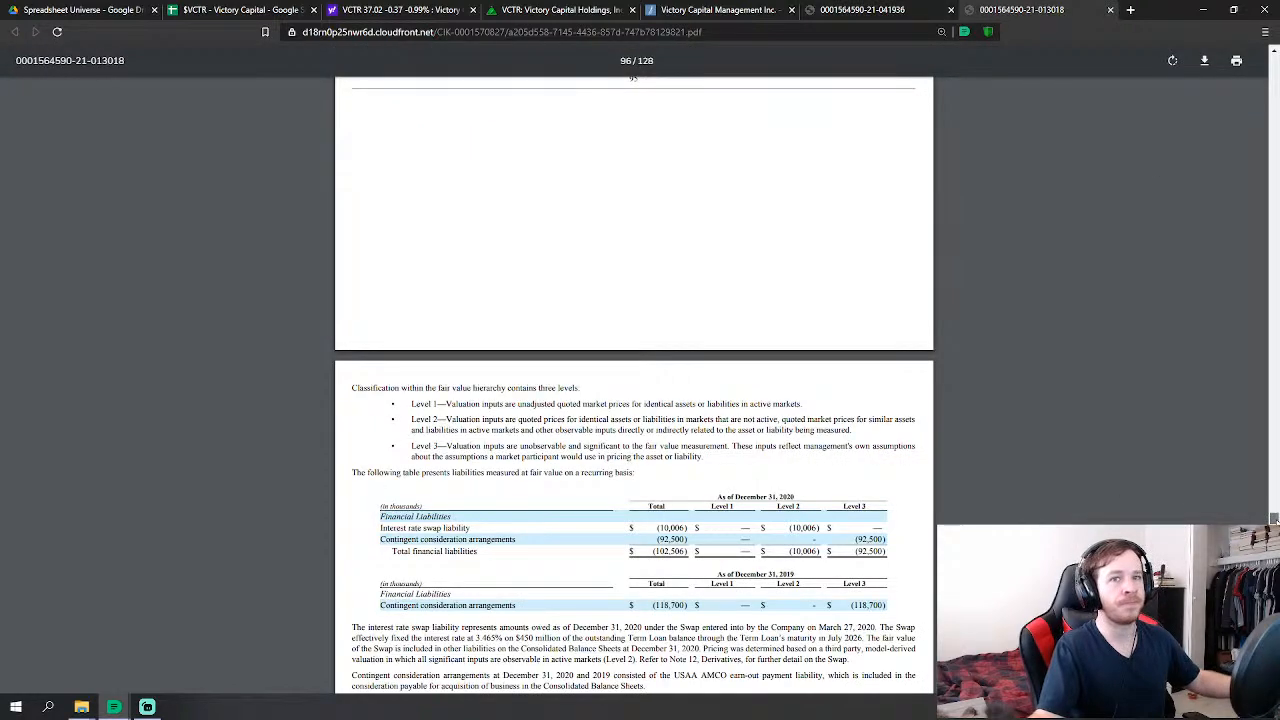
{"action": "left_click_drag", "start_coordinate": [1273, 518], "coordinate": [1273, 70]}
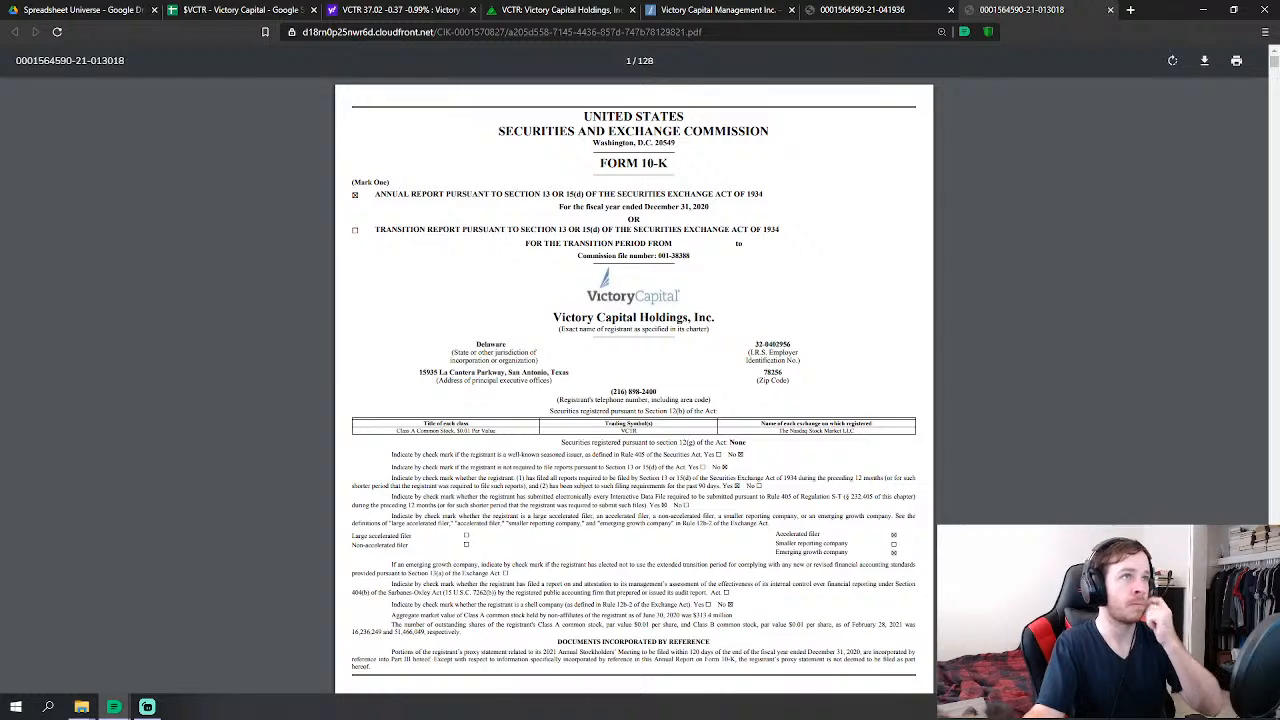
{"action": "left_click", "coordinate": [245, 10]}
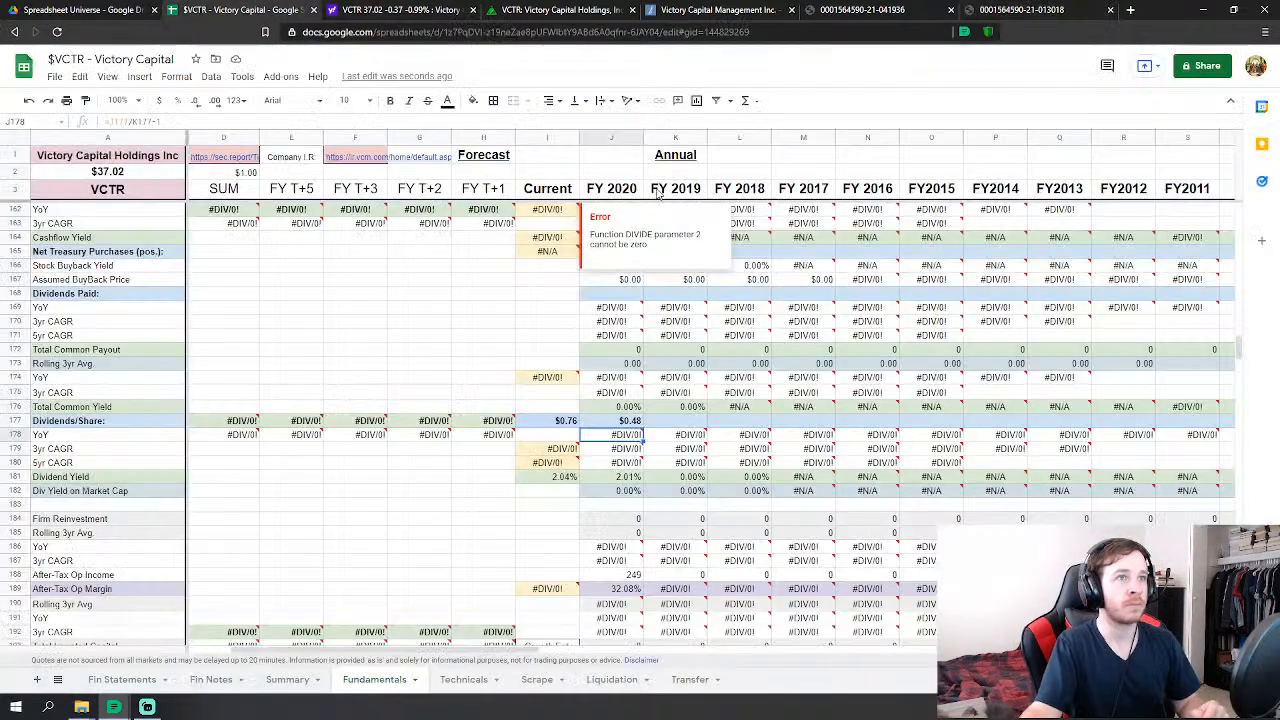
- Clear the FY 2020 Dividends/Share value from cell J177
{"action": "left_click", "coordinate": [420, 311]}
{"action": "left_click", "coordinate": [626, 420]}
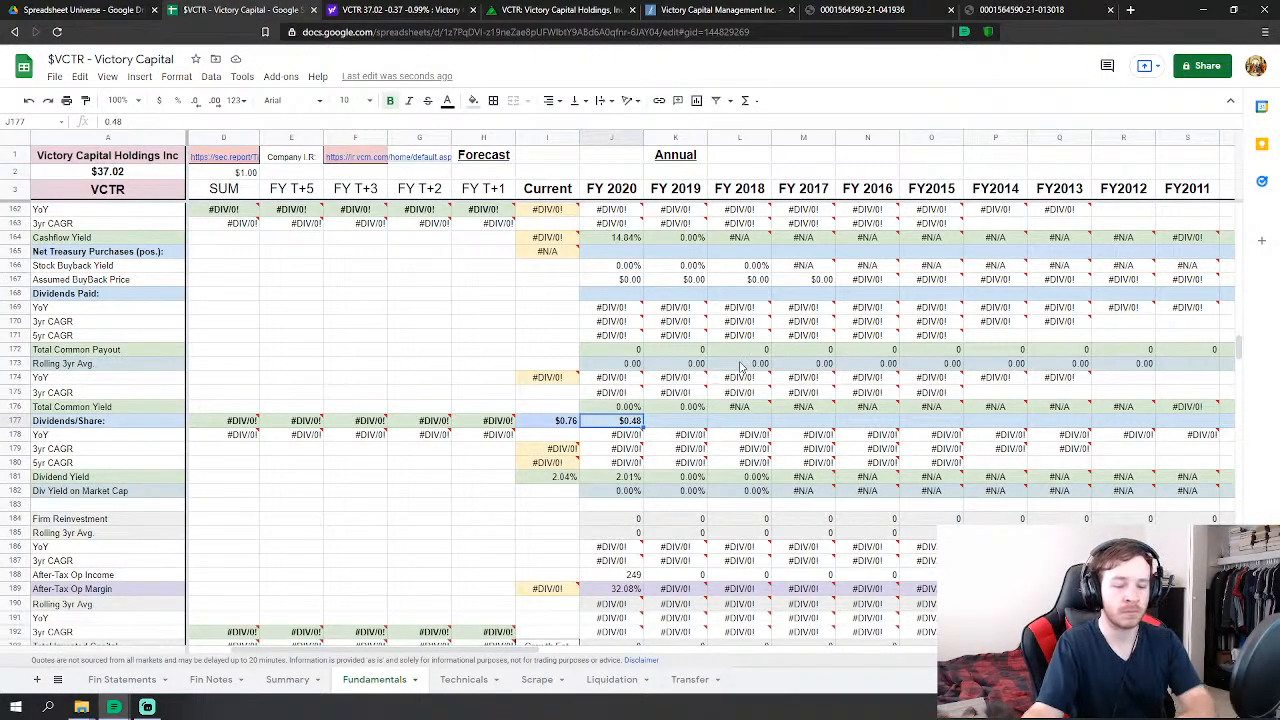
{"action": "key", "text": "Delete"}
{"action": "left_click", "coordinate": [419, 335]}
- Link the FY 2020 CF Depreciation & Amortization cell J127 to the 2020 cash flow depreciation and amortization in 'Fin Statements'!F116
{"action": "scroll", "coordinate": [950, 455], "scroll_direction": "up", "scroll_amount": 10}
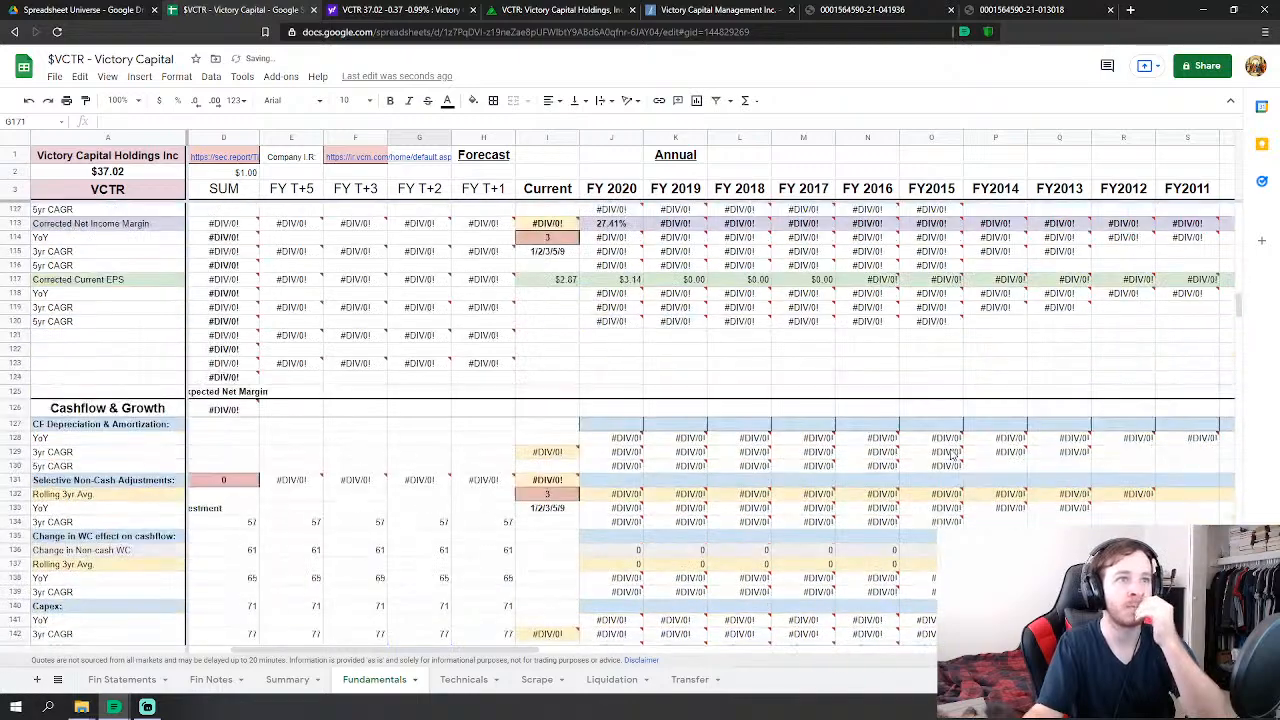
{"action": "scroll", "coordinate": [950, 455], "scroll_direction": "up", "scroll_amount": 5}
{"action": "scroll", "coordinate": [940, 460], "scroll_direction": "up", "scroll_amount": 10}
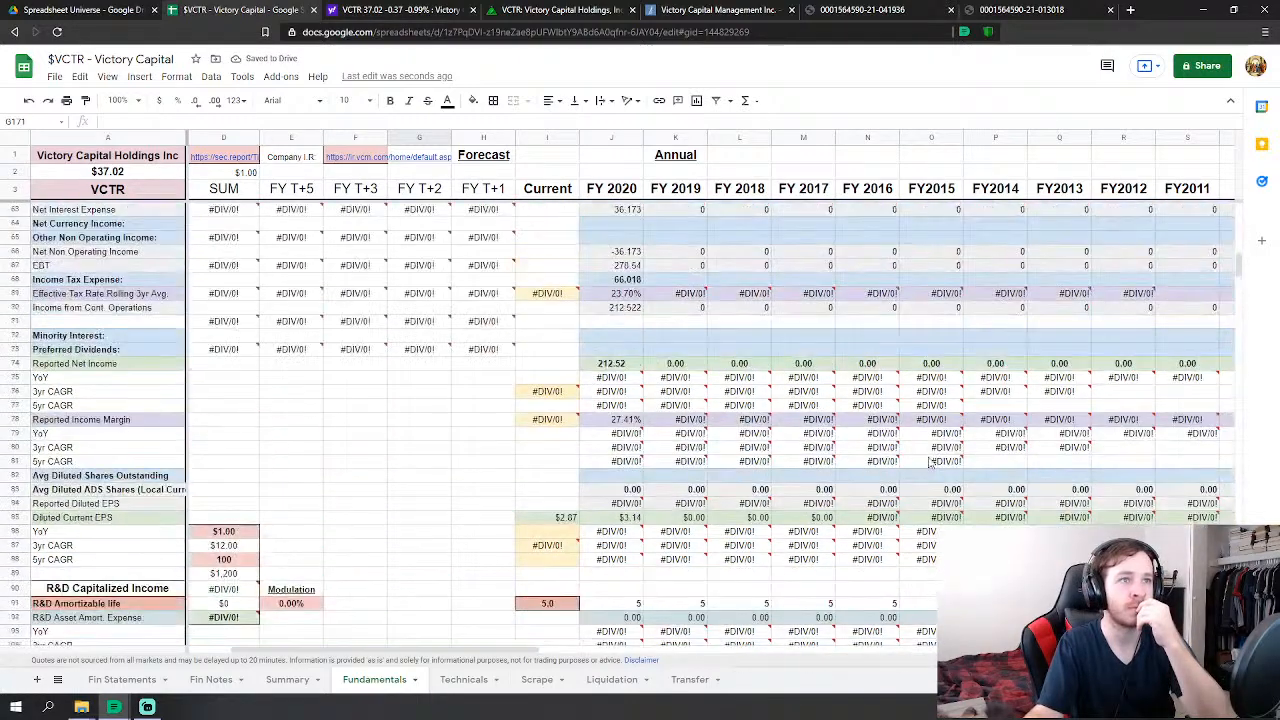
{"action": "scroll", "coordinate": [930, 462], "scroll_direction": "down", "scroll_amount": 15}
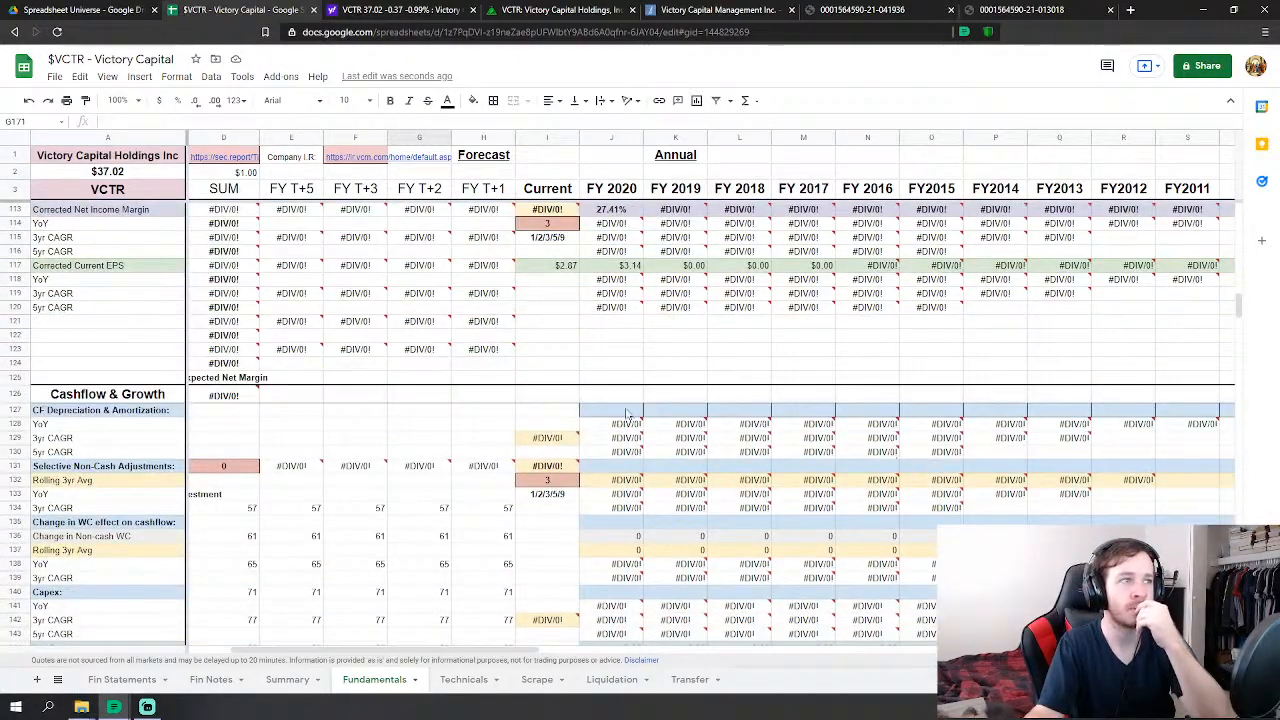
{"action": "left_click", "coordinate": [607, 415]}
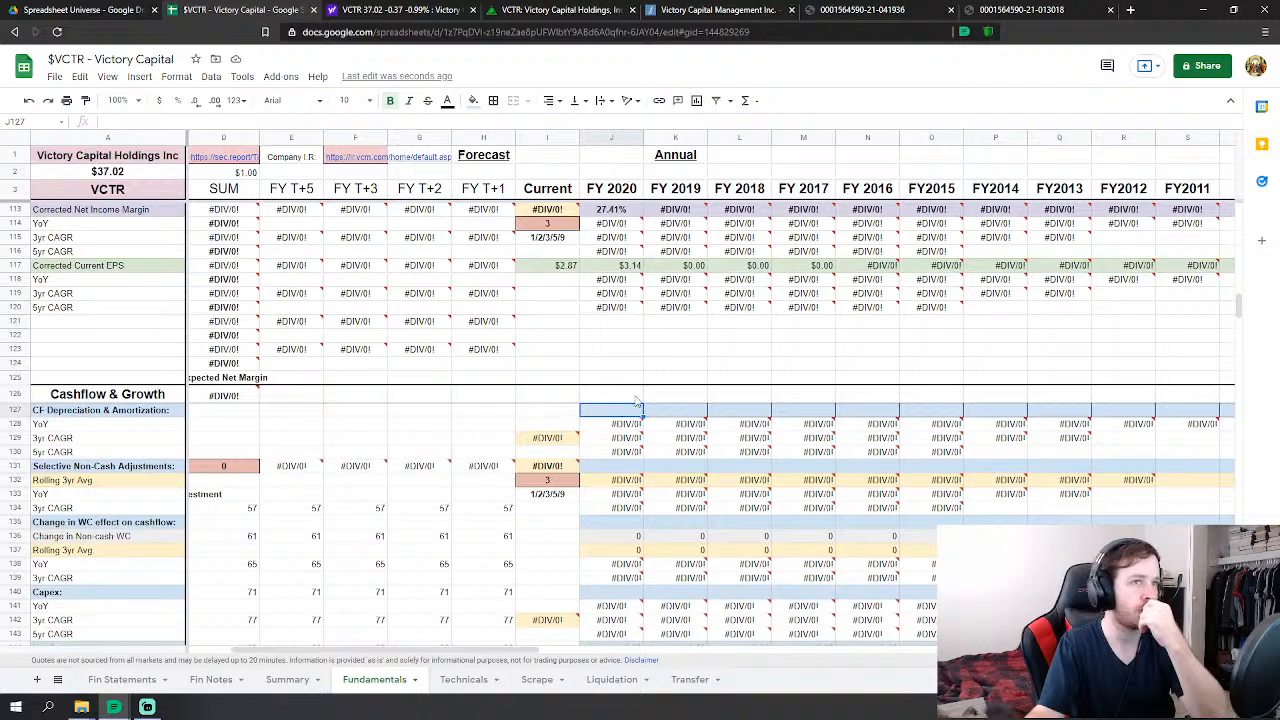
{"action": "scroll", "coordinate": [788, 353], "scroll_direction": "down", "scroll_amount": 2}
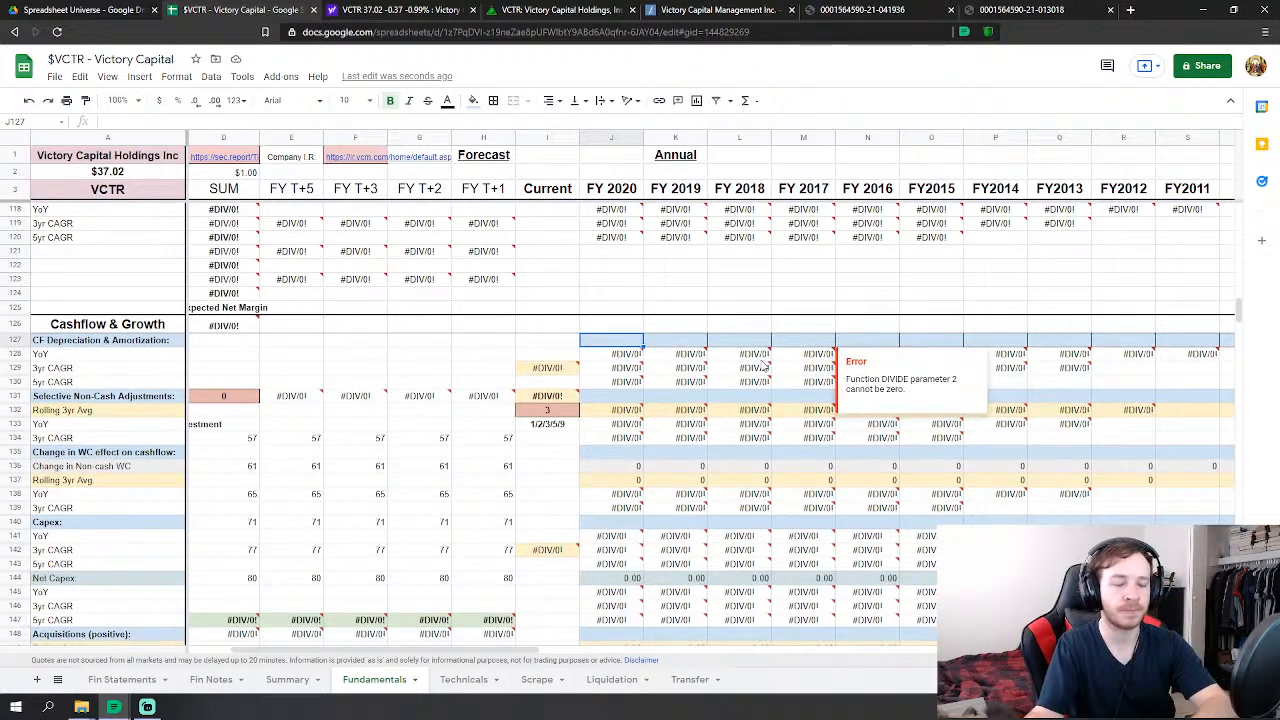
{"action": "type", "text": "="}
{"action": "left_click", "coordinate": [133, 680]}
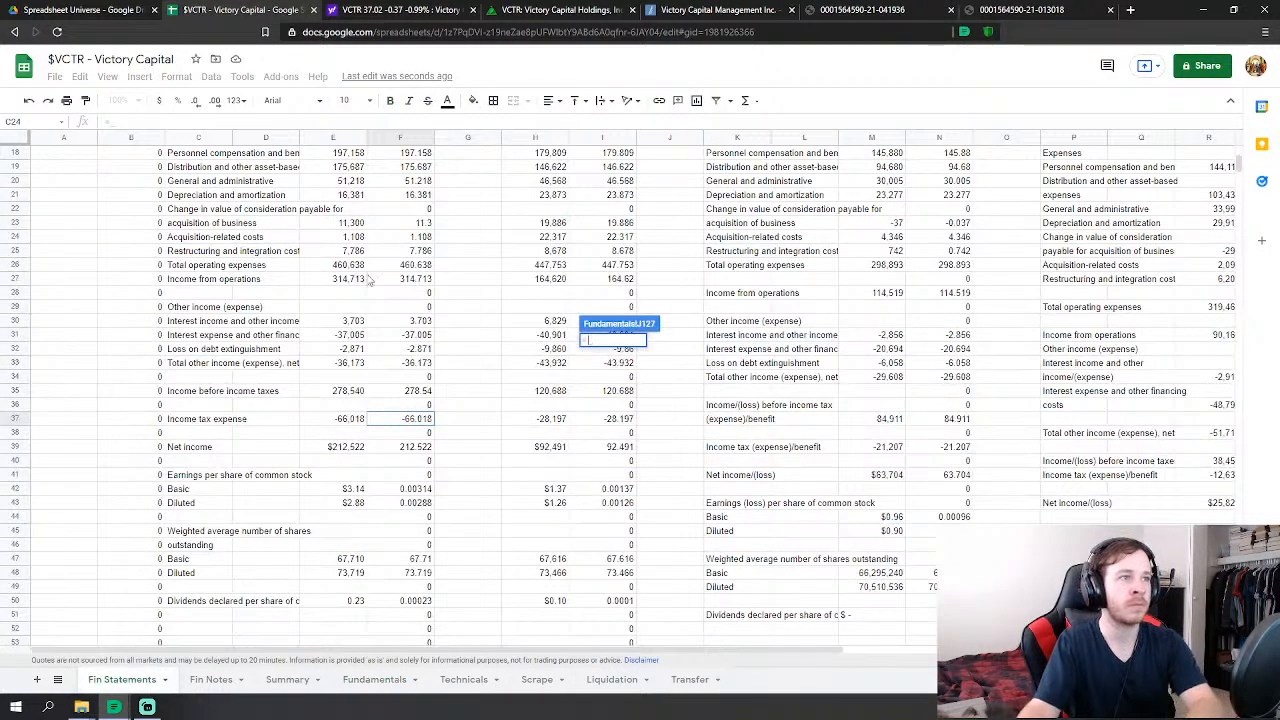
{"action": "scroll", "coordinate": [368, 280], "scroll_direction": "down", "scroll_amount": 20}
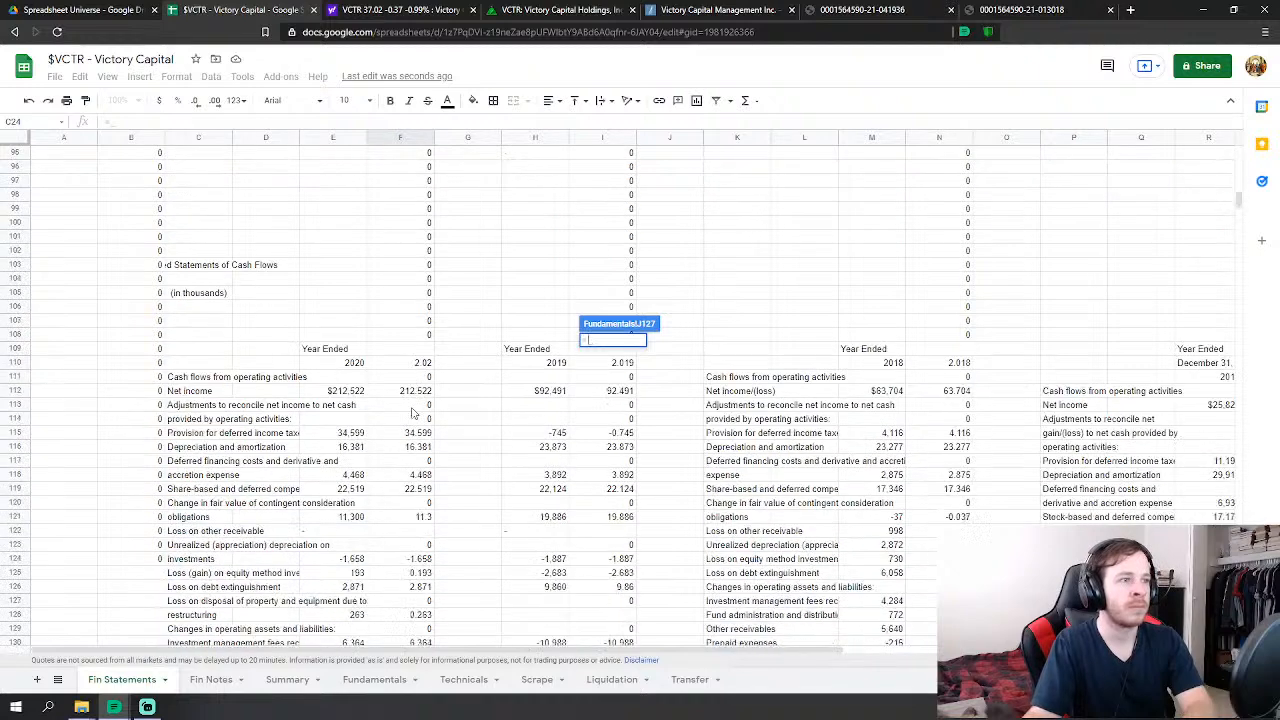
{"action": "left_click", "coordinate": [420, 448]}
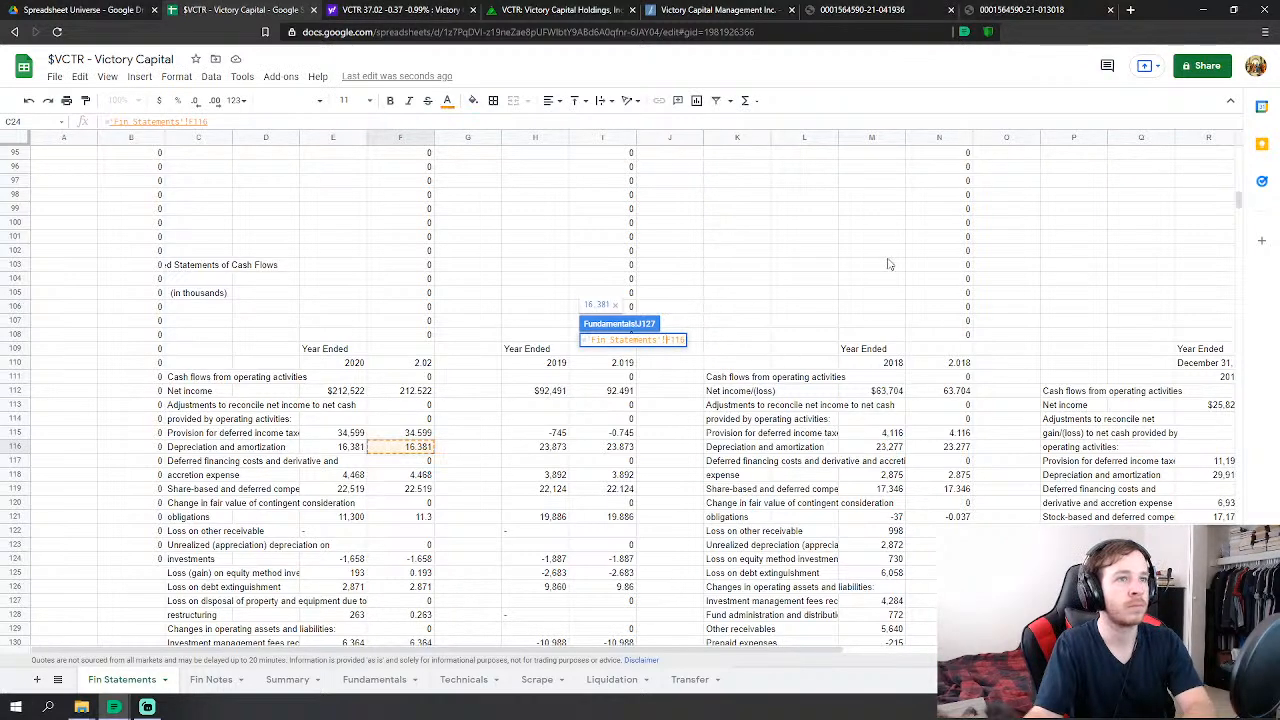
{"action": "key", "text": "Return"}
- Review the 2020 operating cash flow adjustments in Fin Statements and set the FY 2020 Selective Non-Cash Adjustments cell J131 to 0
{"action": "left_click", "coordinate": [630, 400]}
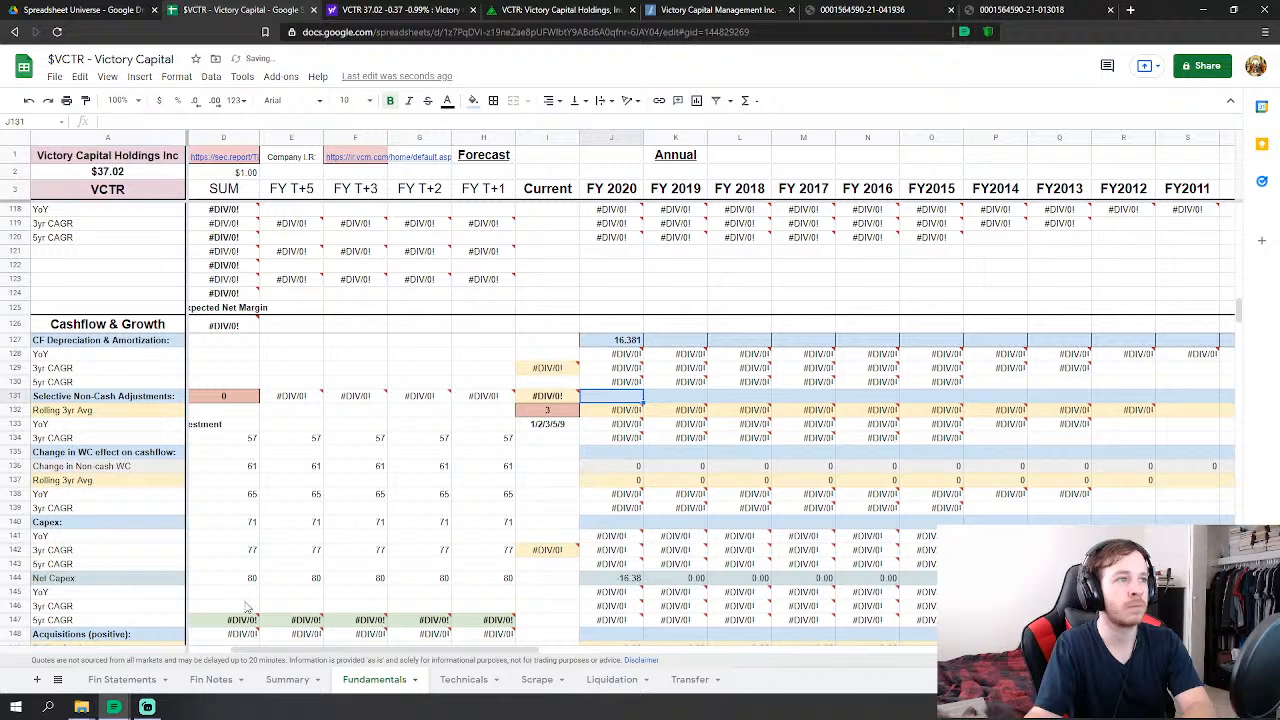
{"action": "type", "text": "="}
{"action": "left_click", "coordinate": [122, 679]}
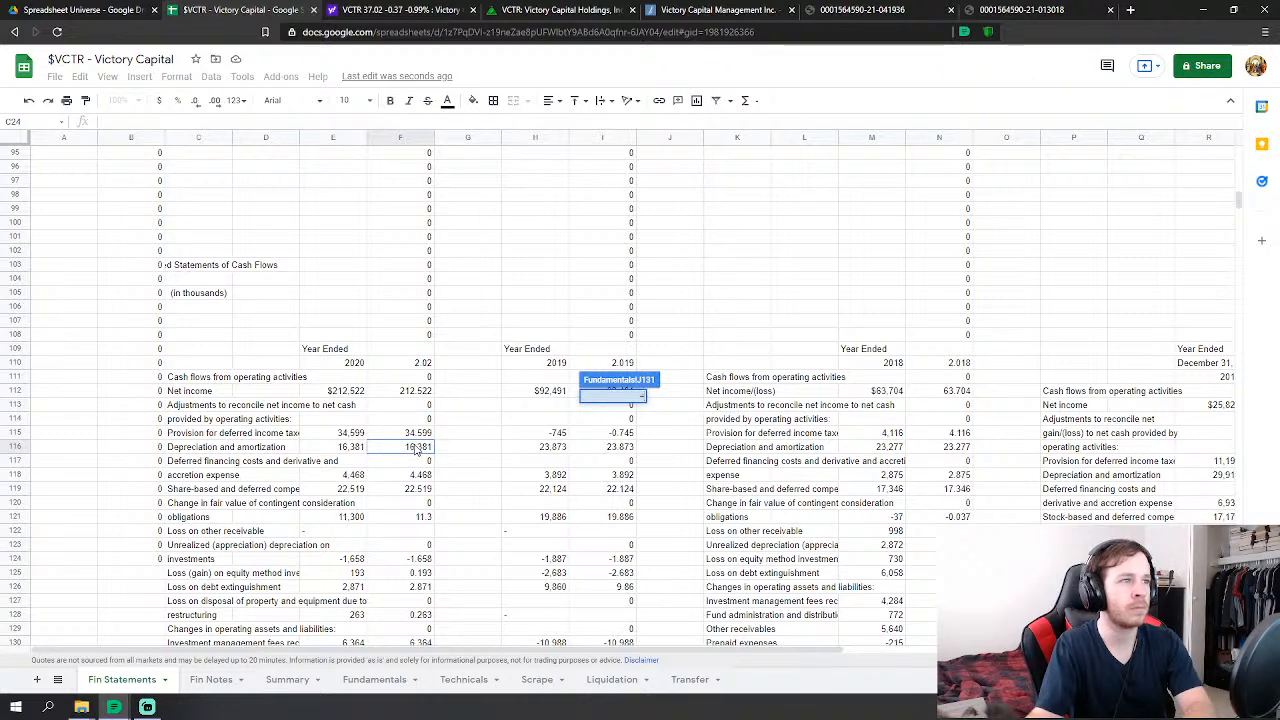
{"action": "scroll", "coordinate": [480, 455], "scroll_direction": "down", "scroll_amount": 1}
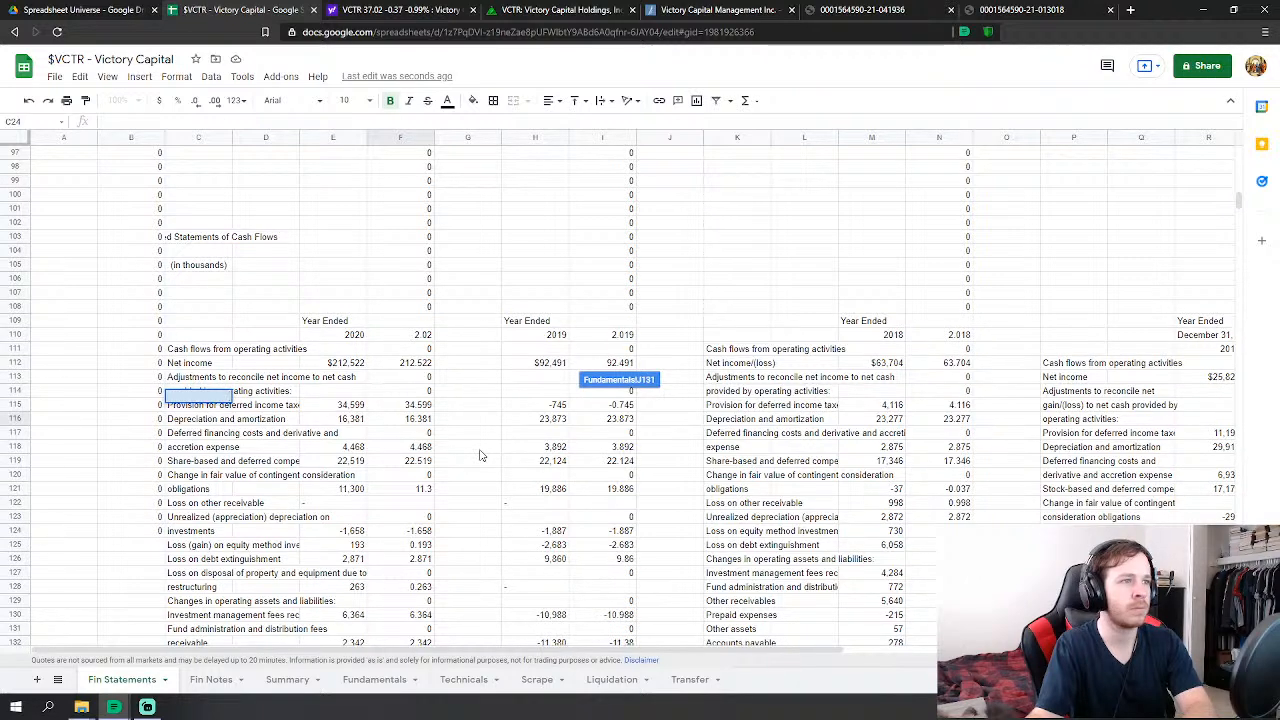
{"action": "scroll", "coordinate": [480, 455], "scroll_direction": "down", "scroll_amount": 1}
{"action": "key", "text": "Return"}
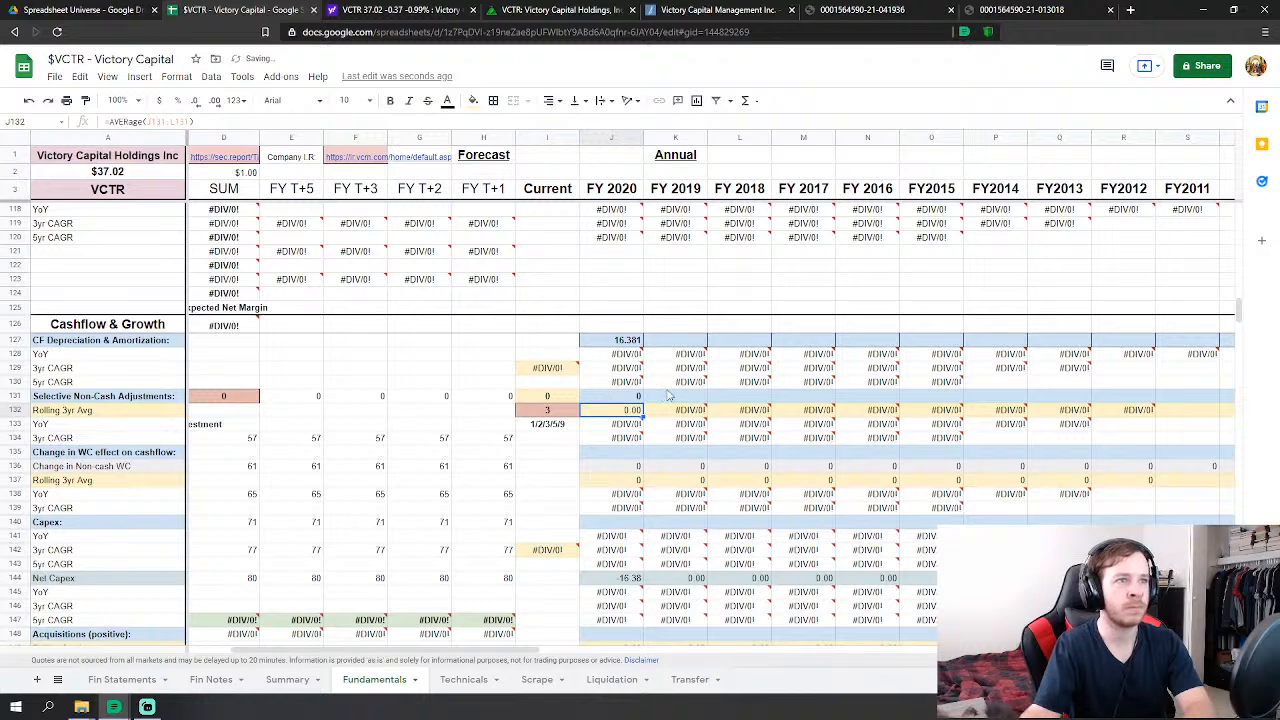
- Set the FY 2020 Change in WC effect on cashflow cell J135 to the sum of 'Fin Statements'!F130:F140, the 2020 operating asset and liability changes
{"action": "left_click", "coordinate": [614, 455]}
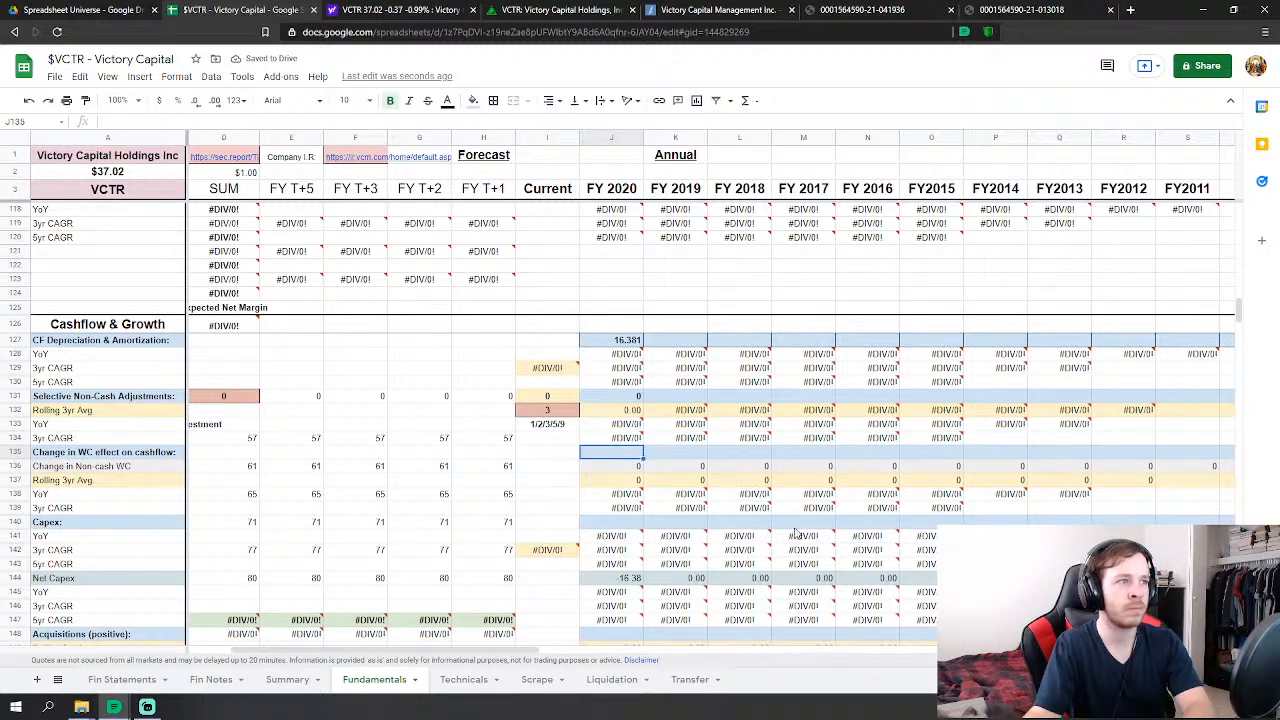
{"action": "type", "text": "="}
{"action": "left_click", "coordinate": [122, 680]}
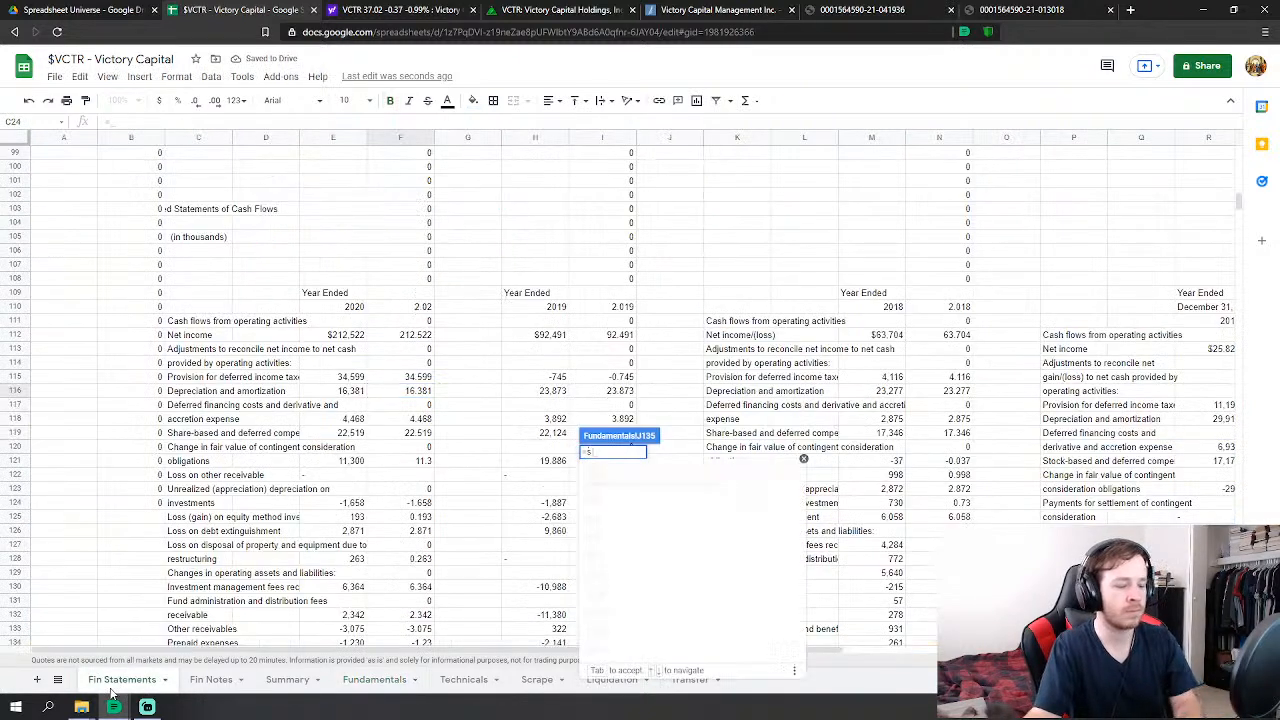
{"action": "type", "text": "su"}
{"action": "left_click", "coordinate": [585, 484]}
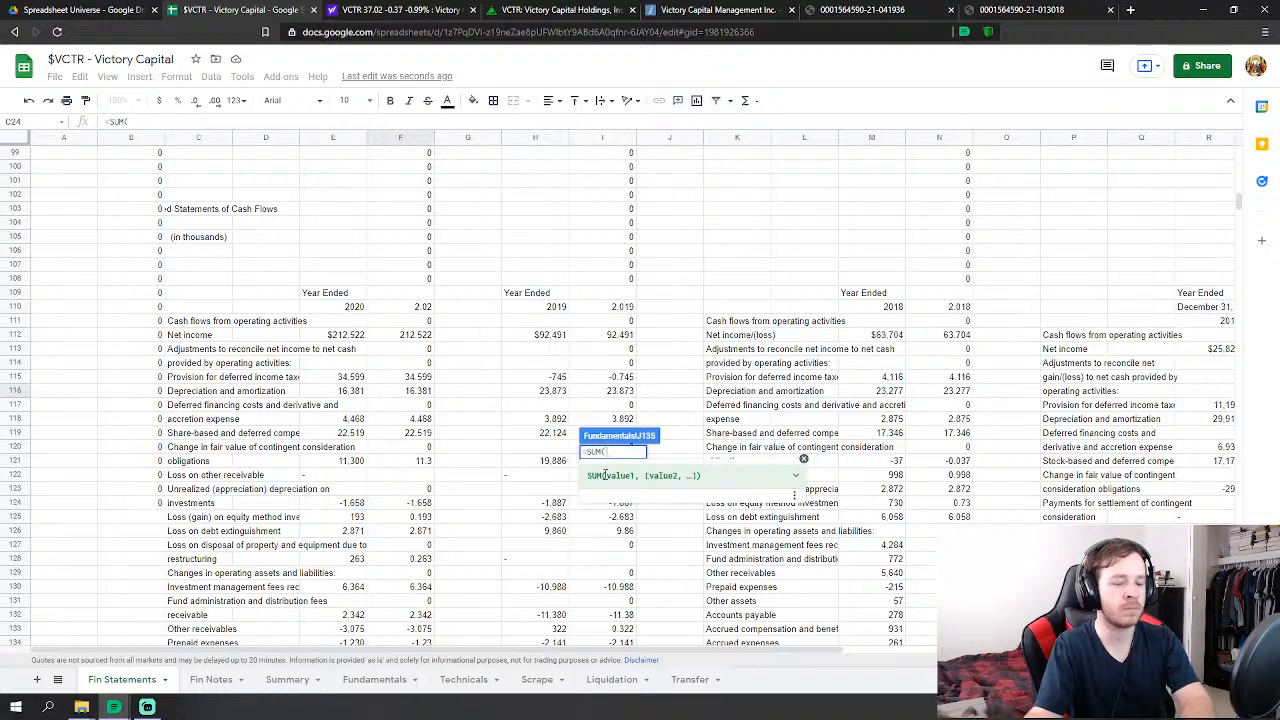
{"action": "scroll", "coordinate": [345, 505], "scroll_direction": "down", "scroll_amount": 1}
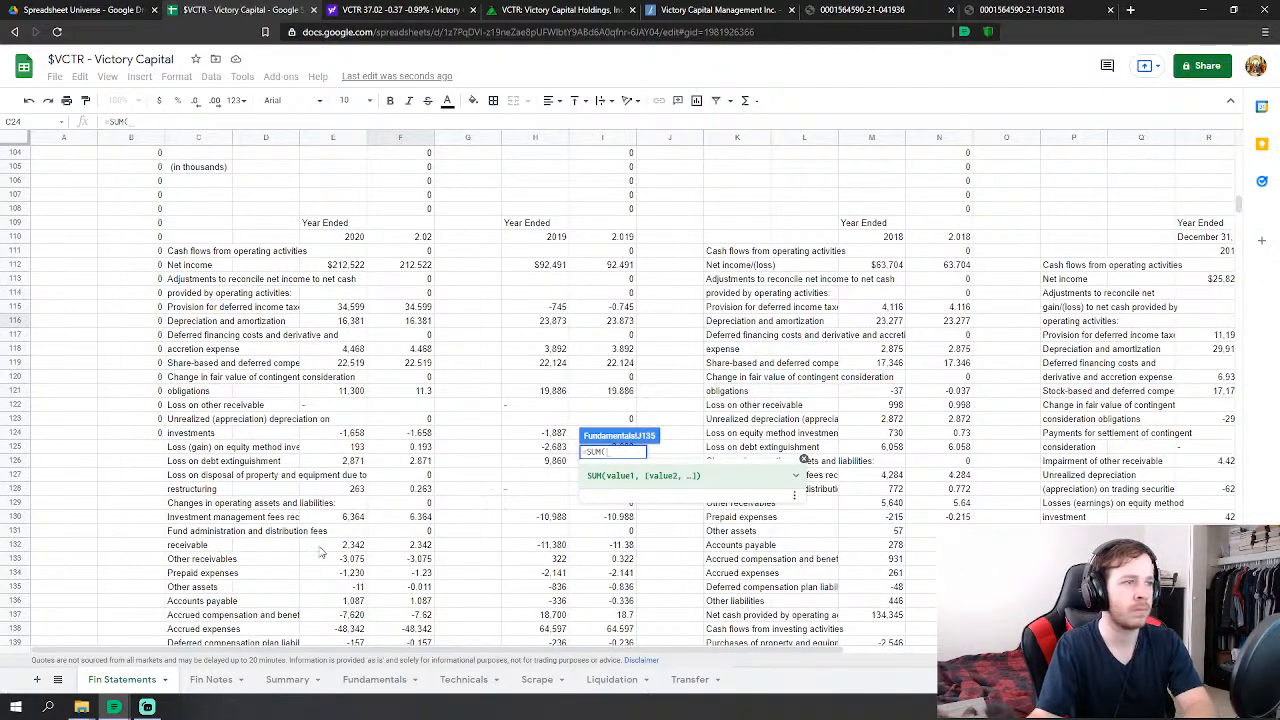
{"action": "left_click_drag", "start_coordinate": [425, 522], "coordinate": [425, 481]}
{"action": "key", "text": "Return"}
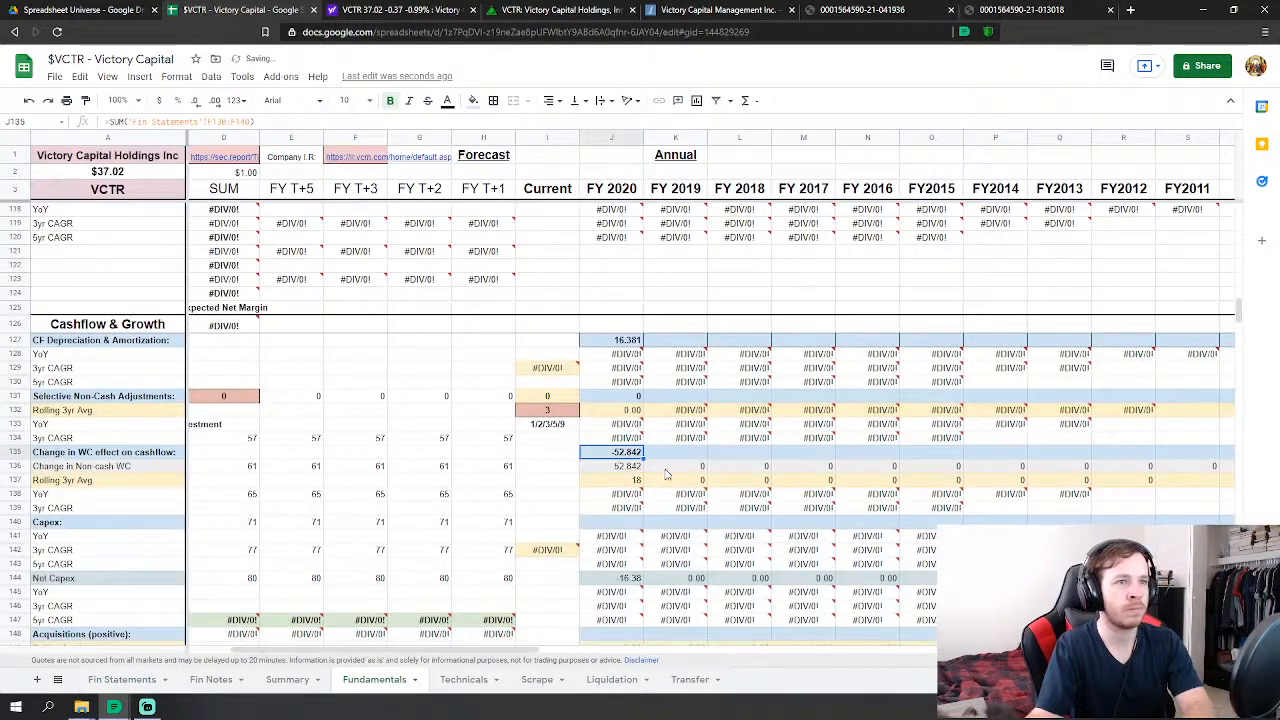
- Link the FY 2020 Capex cell J140 to the negated 2020 purchases of property and equipment in 'Fin Statements'!F144
{"action": "scroll", "coordinate": [620, 397], "scroll_direction": "down", "scroll_amount": 3}
{"action": "left_click", "coordinate": [614, 379]}
{"action": "type", "text": "="}
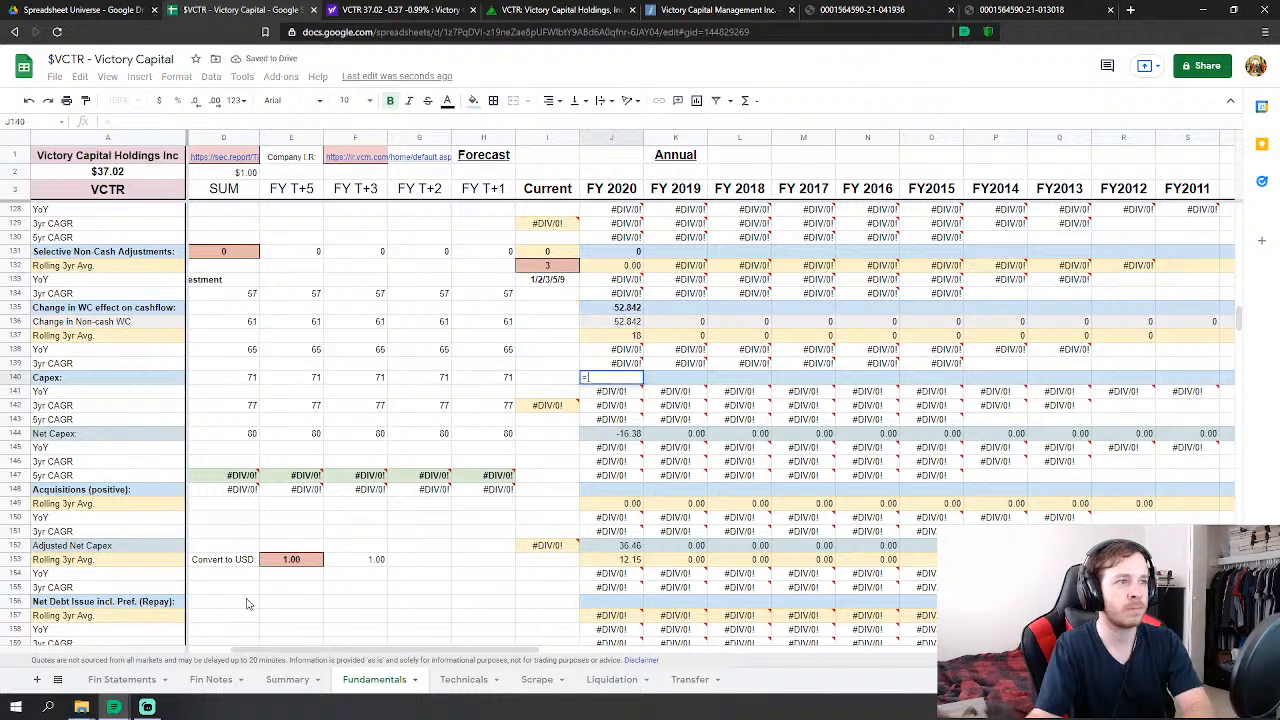
{"action": "left_click", "coordinate": [135, 680]}
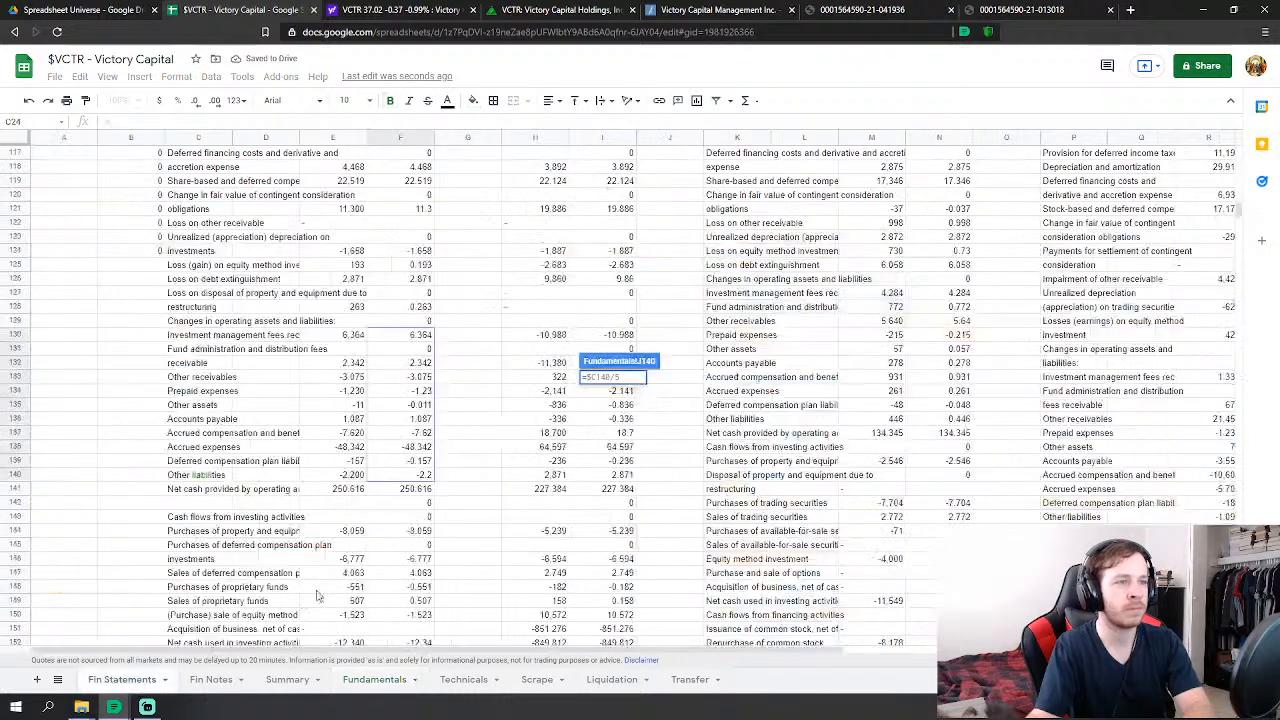
{"action": "left_click", "coordinate": [430, 532]}
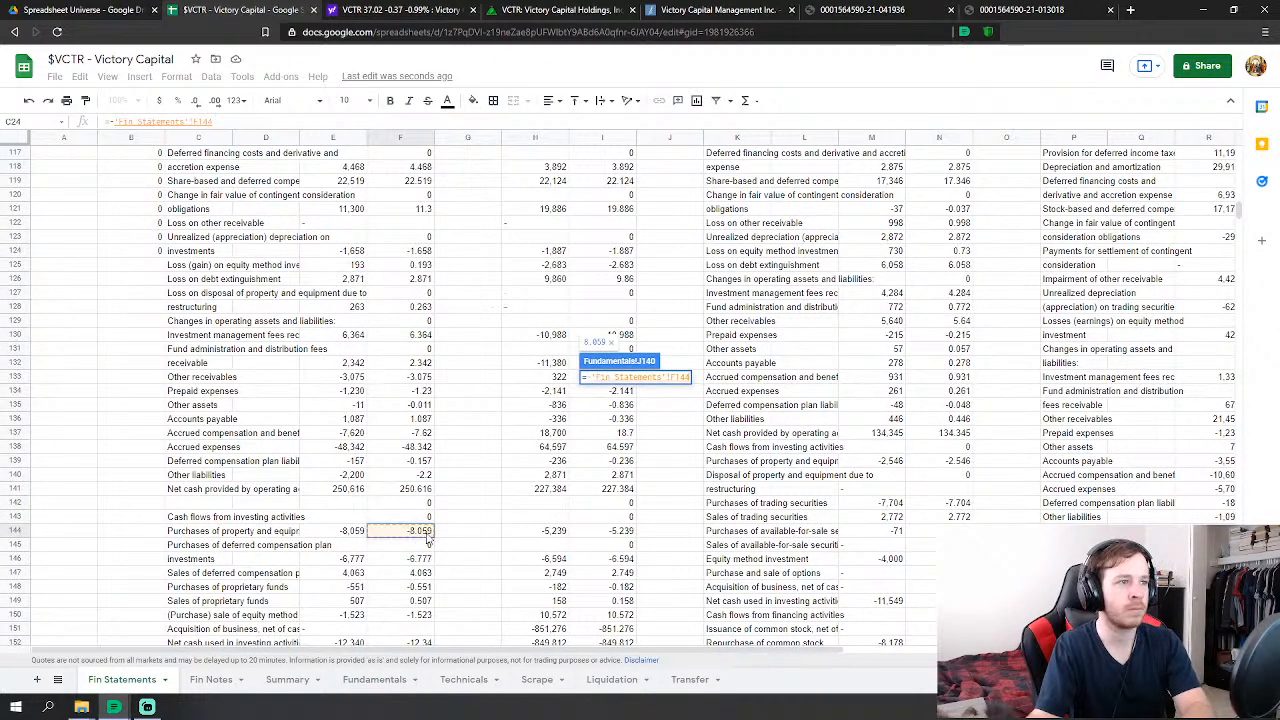
{"action": "scroll", "coordinate": [450, 532], "scroll_direction": "down", "scroll_amount": 1}
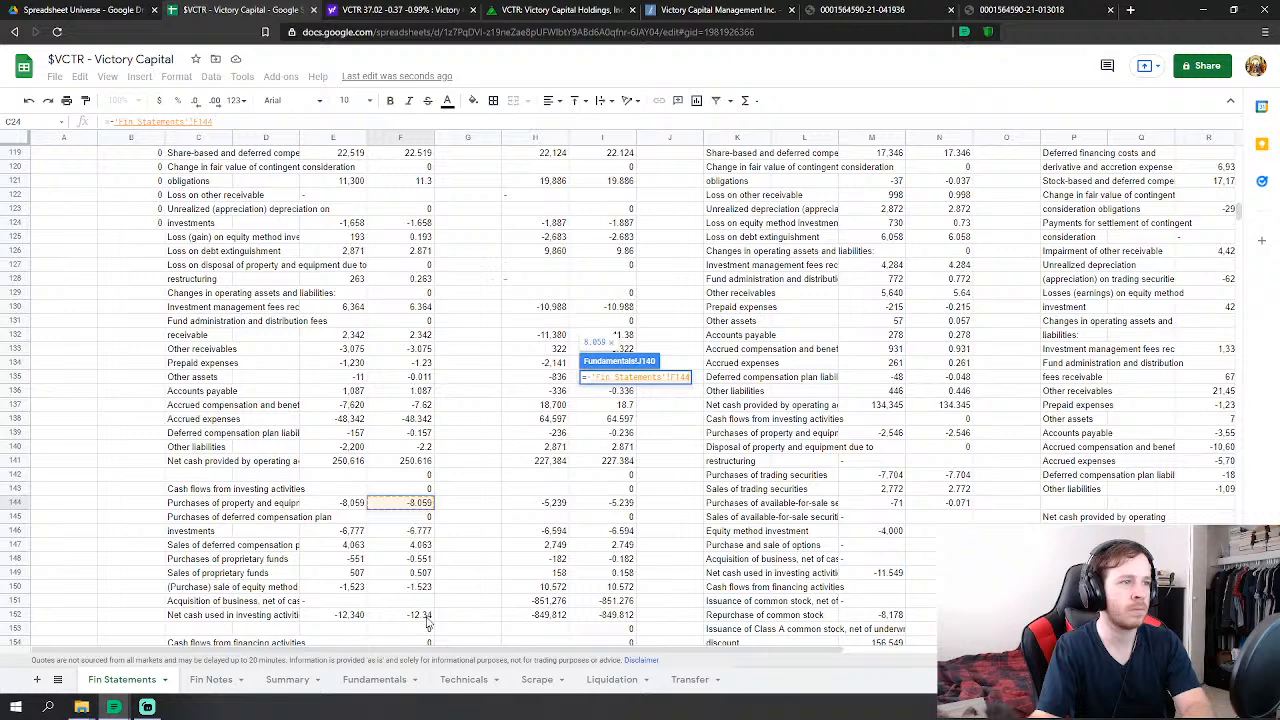
{"action": "key", "text": "Return"}
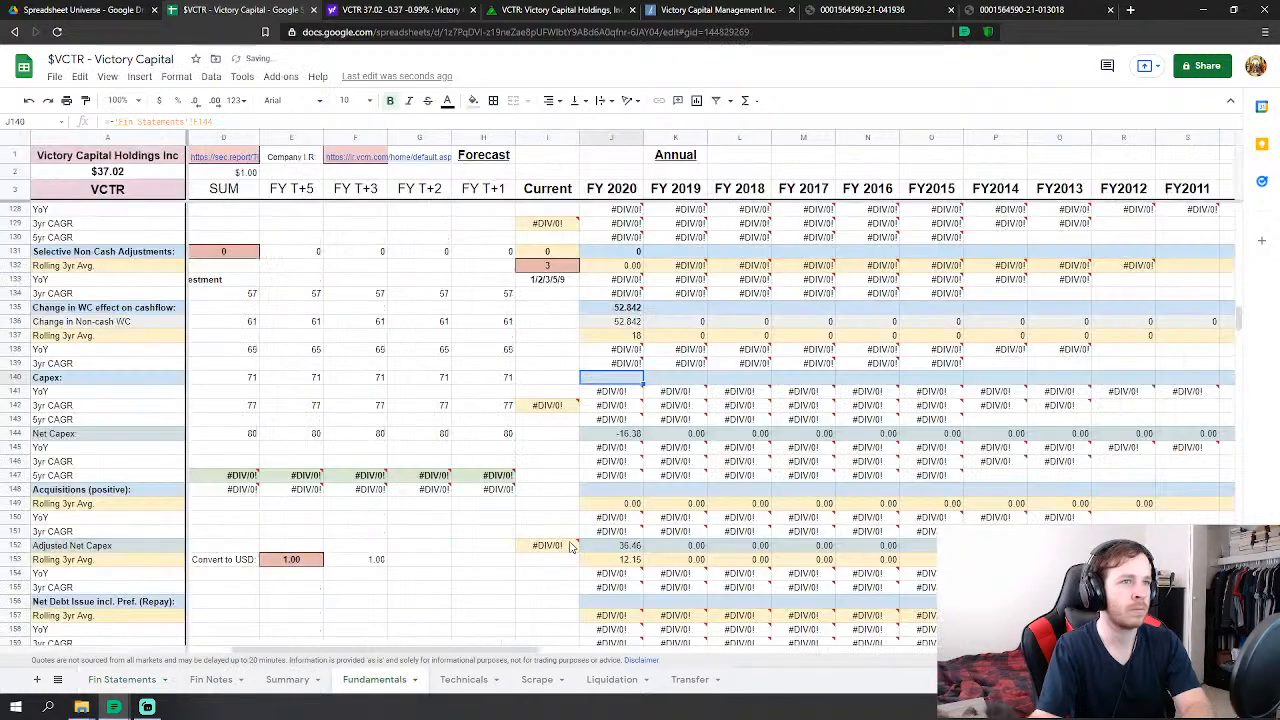
- Fill the FY 2020 Acquisitions cell J148 with the negated proprietary fund purchases, fund sales and net investing cash from Fin Statements F148, F149 and F152
{"action": "left_click", "coordinate": [611, 489]}
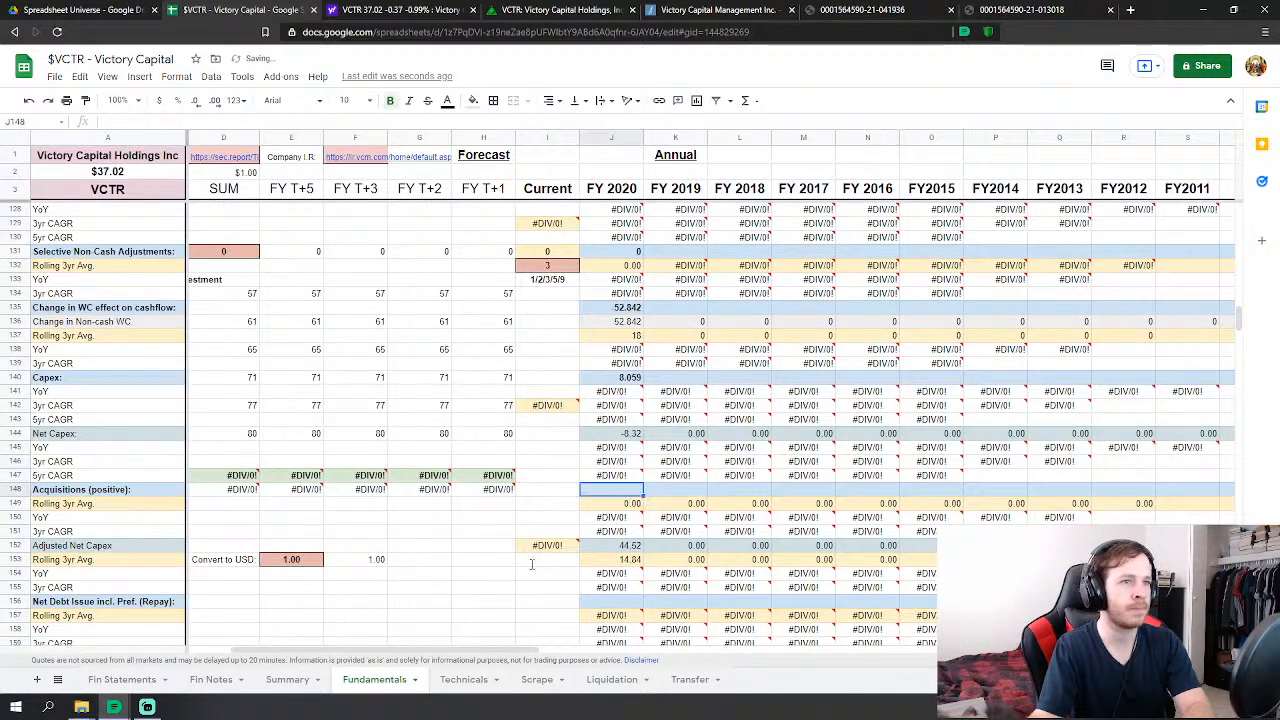
{"action": "type", "text": "="}
{"action": "left_click", "coordinate": [120, 688]}
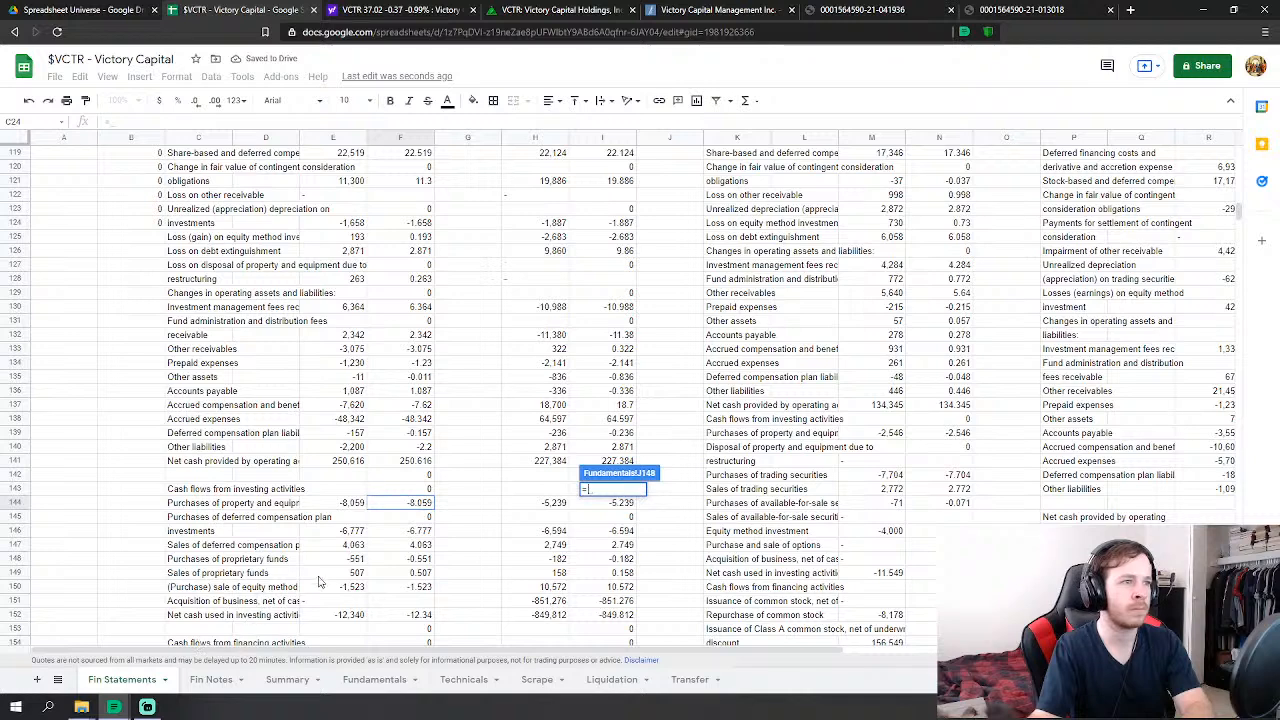
{"action": "left_click", "coordinate": [420, 559]}
{"action": "type", "text": "/"}
{"action": "left_click", "coordinate": [422, 573]}
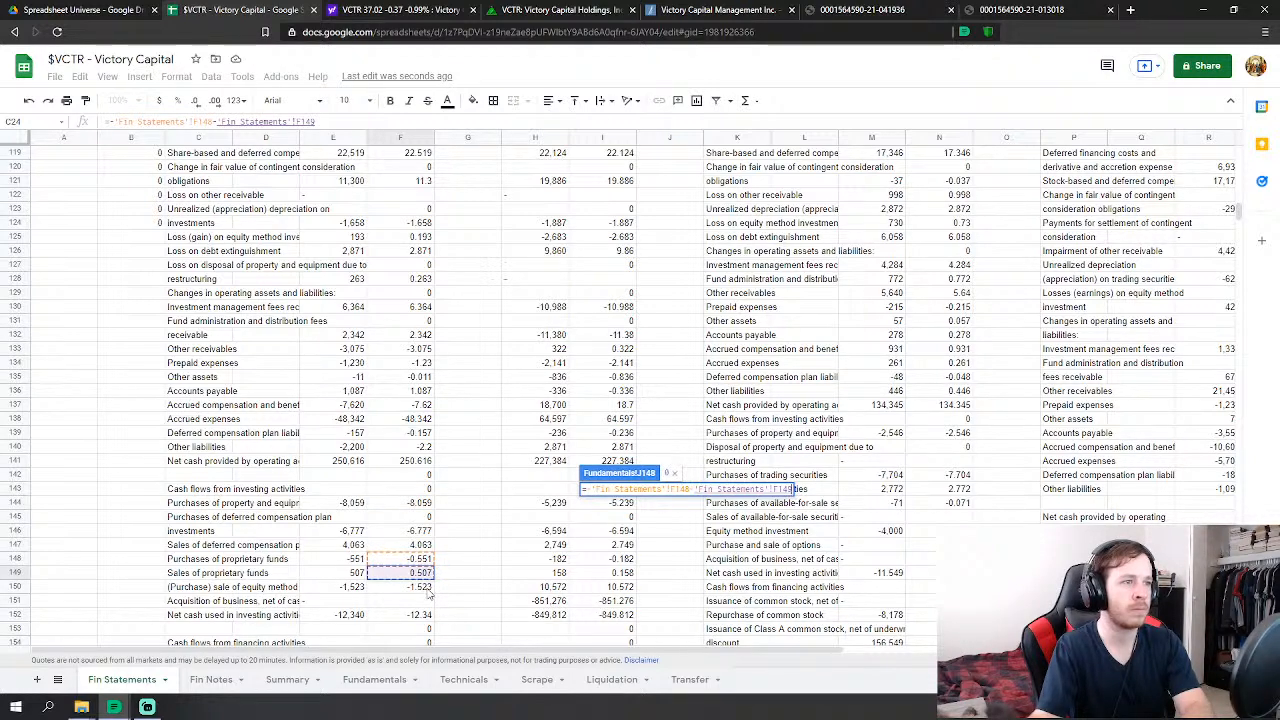
{"action": "type", "text": "-"}
{"action": "left_click", "coordinate": [420, 614]}
{"action": "scroll", "coordinate": [460, 600], "scroll_direction": "down", "scroll_amount": 3}
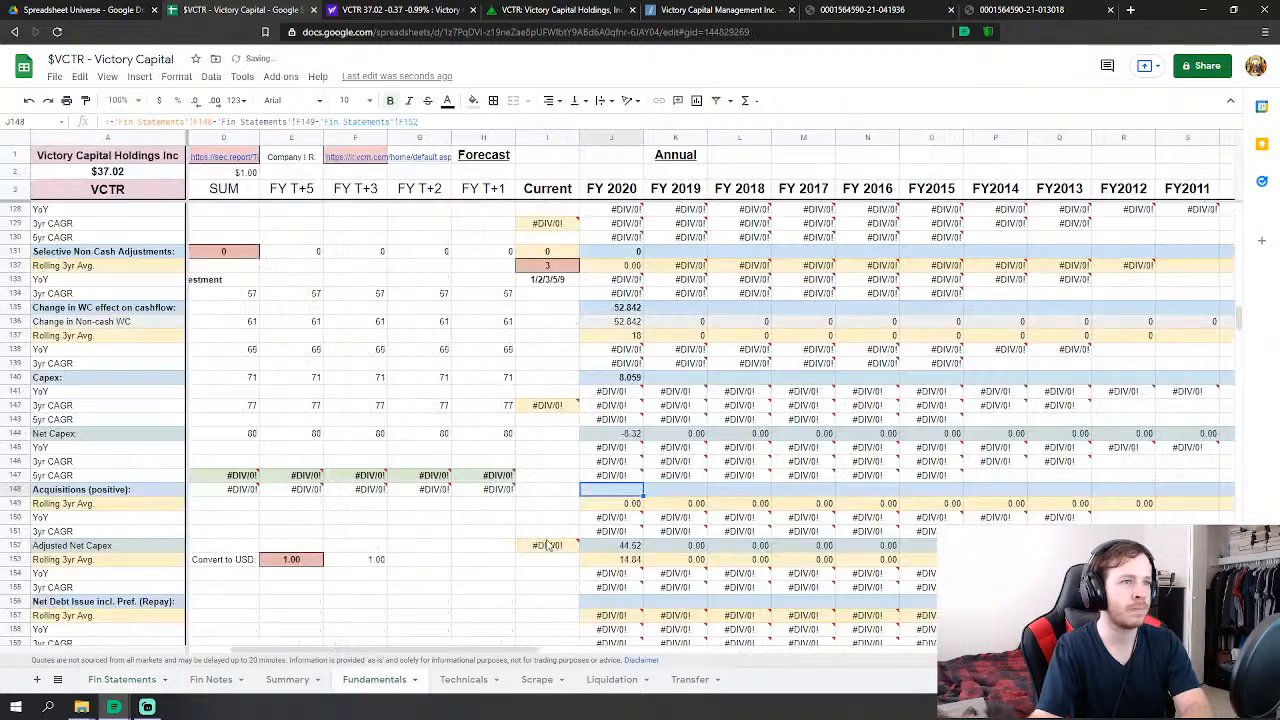
{"action": "key", "text": "Return"}
- Fill the FY 2020 Net Debt Issue cell J156 with the sum of Fin Statements F156, F160 and F167: stock issuances plus long-term debt repayment
{"action": "scroll", "coordinate": [572, 473], "scroll_direction": "down", "scroll_amount": 4}
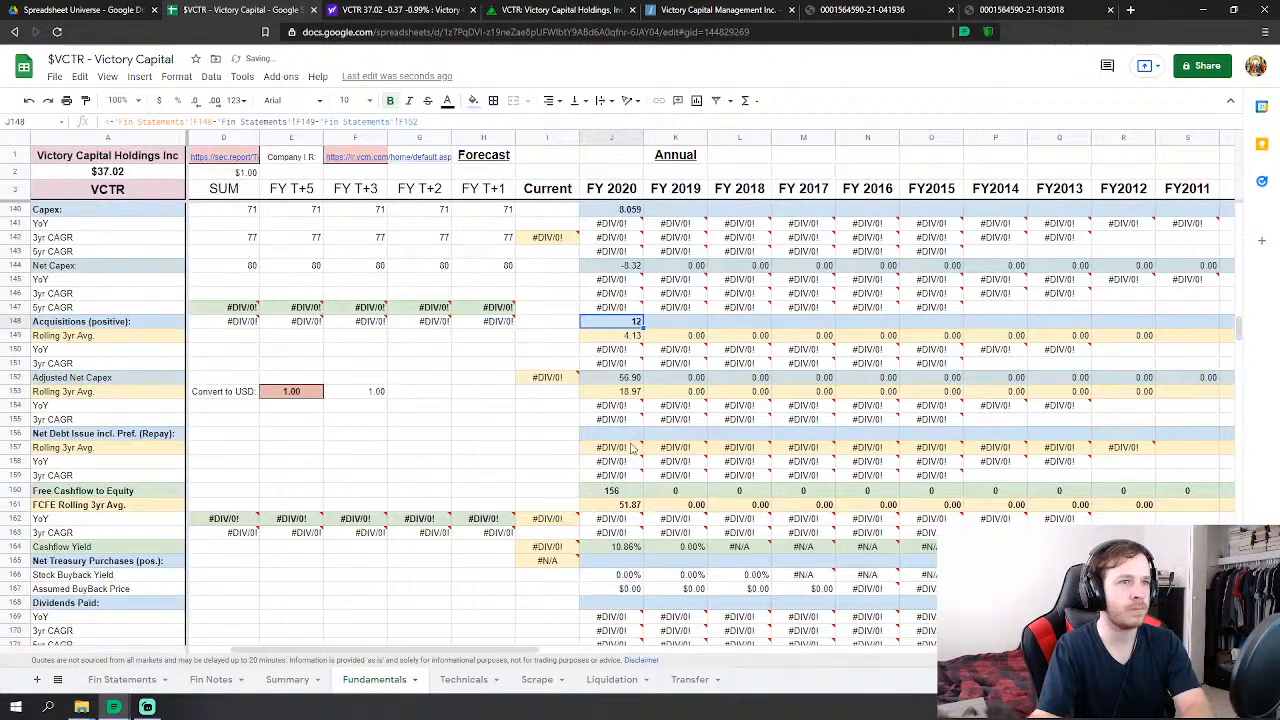
{"action": "left_click", "coordinate": [635, 435]}
{"action": "type", "text": "="}
{"action": "left_click", "coordinate": [122, 679]}
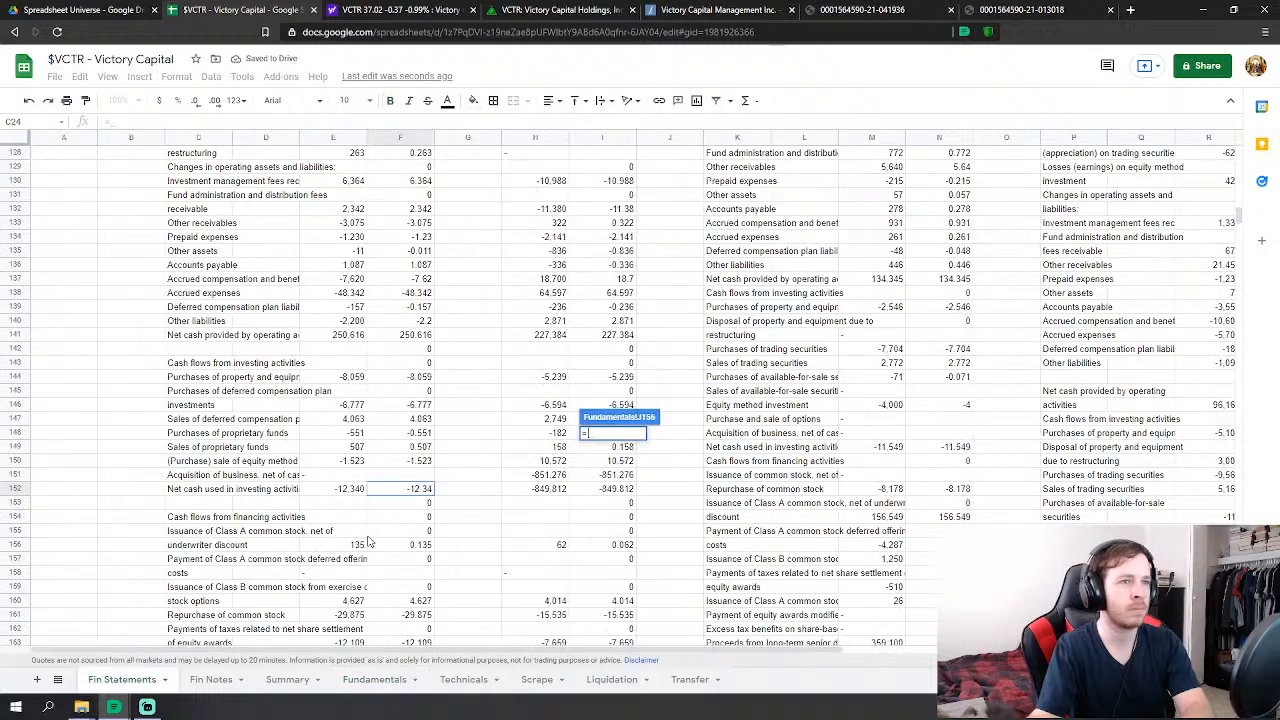
{"action": "scroll", "coordinate": [360, 540], "scroll_direction": "down", "scroll_amount": 3}
{"action": "scroll", "coordinate": [360, 540], "scroll_direction": "down", "scroll_amount": 1}
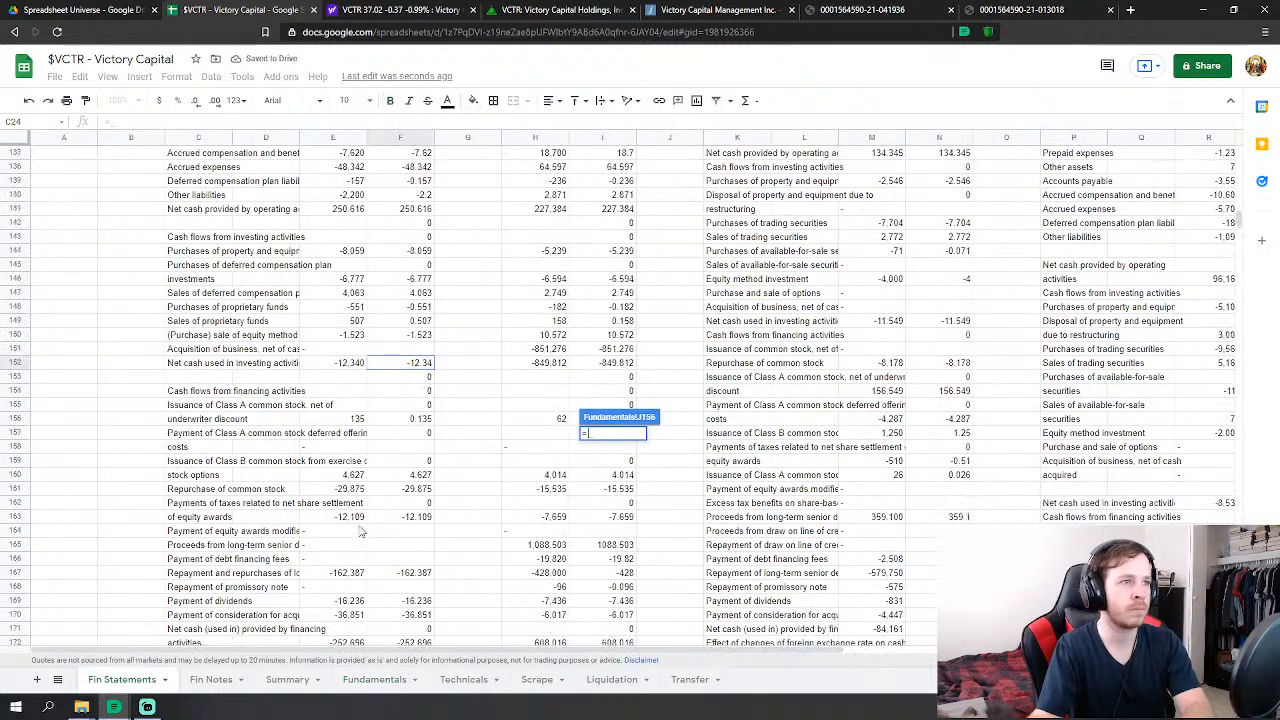
{"action": "left_click", "coordinate": [424, 420]}
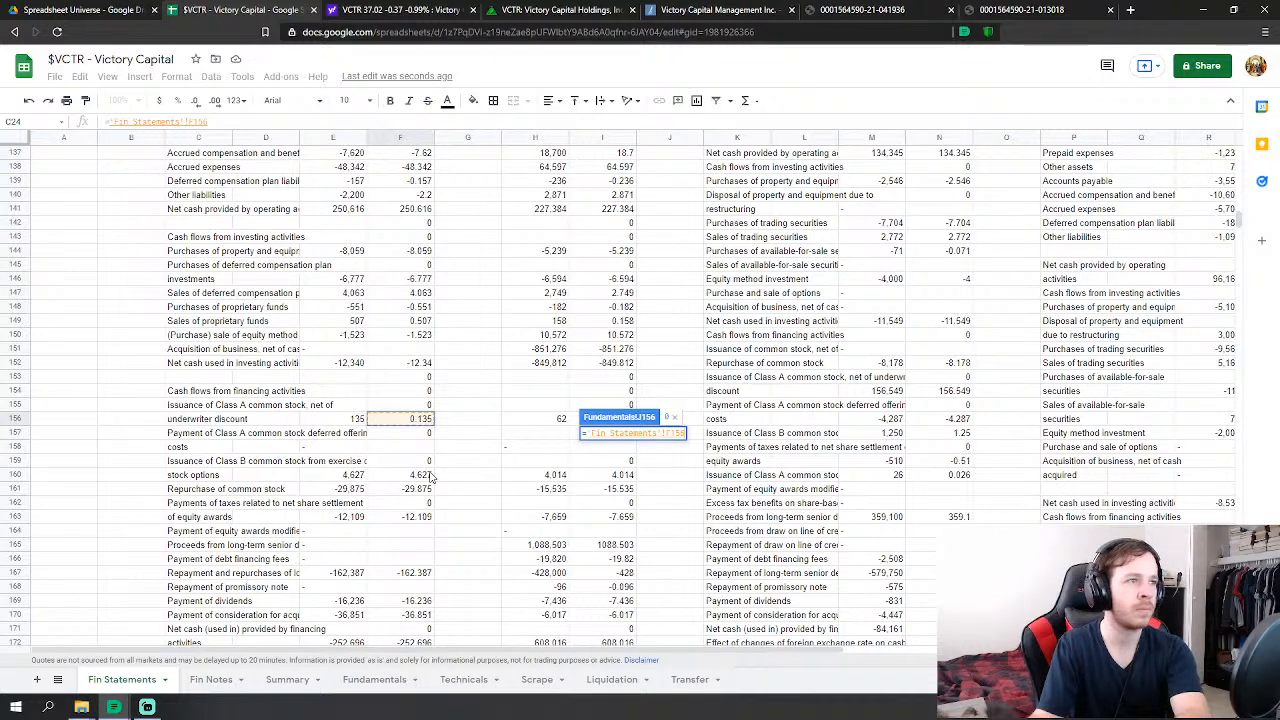
{"action": "type", "text": "+"}
{"action": "left_click", "coordinate": [430, 476]}
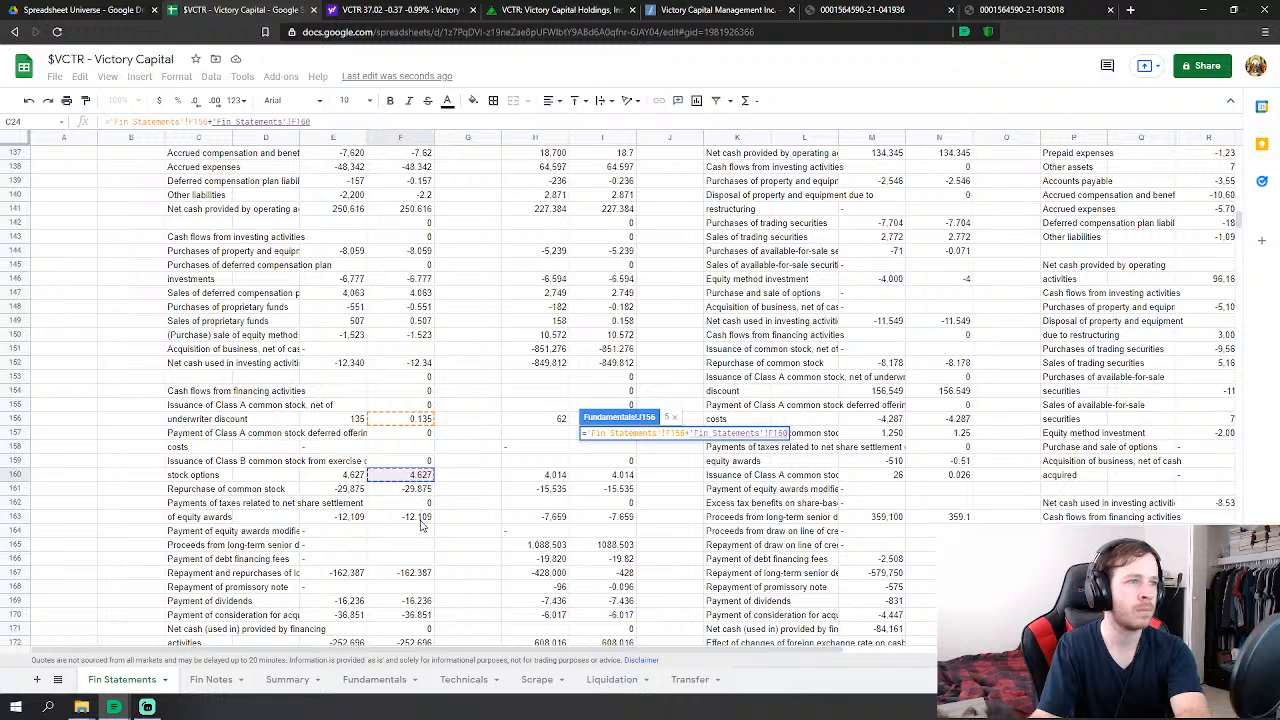
{"action": "scroll", "coordinate": [420, 578], "scroll_direction": "down", "scroll_amount": 2}
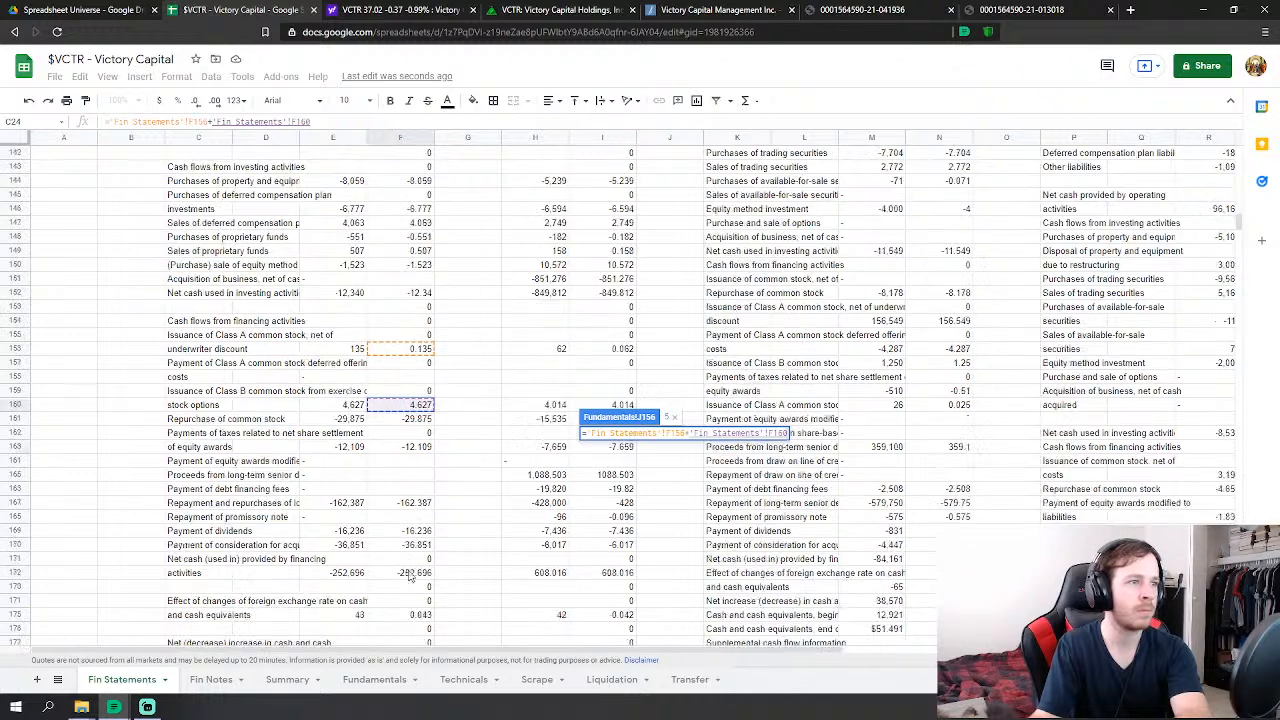
{"action": "type", "text": "+"}
{"action": "left_click", "coordinate": [420, 503]}
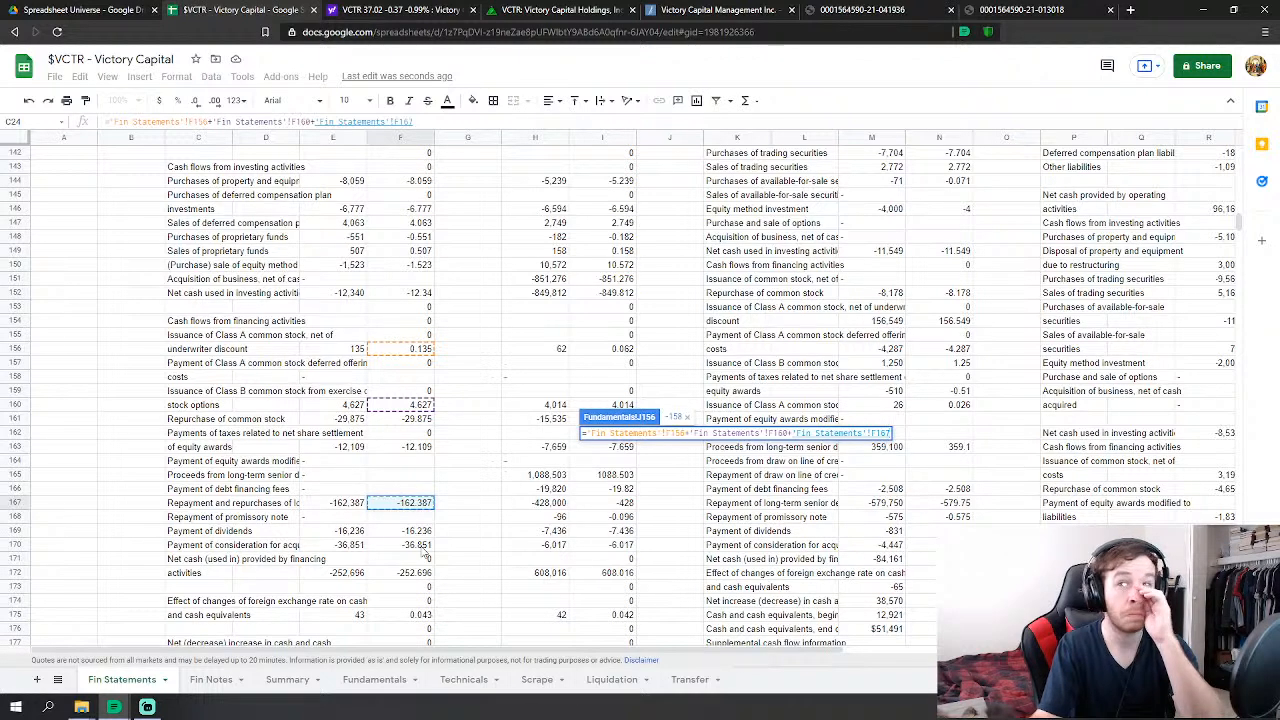
{"action": "key", "text": "Return"}
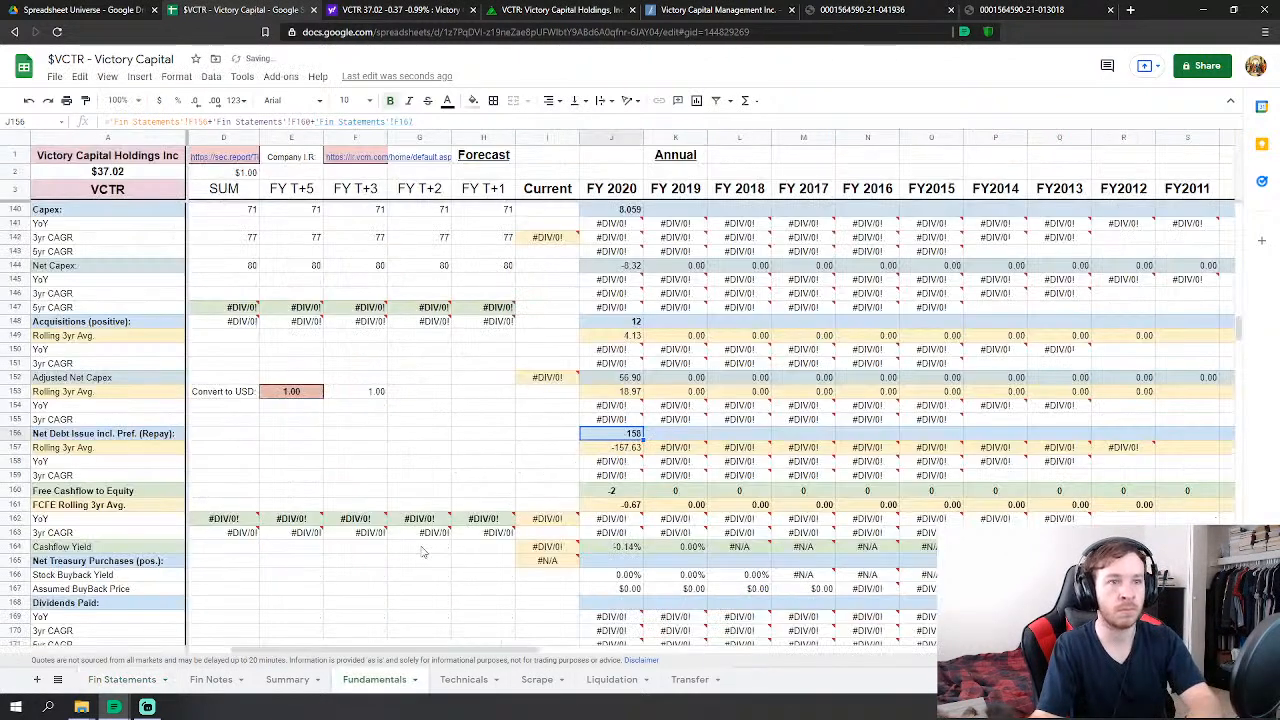
- Fill the FY 2020 Net Treasury Purchases cell J165 with the negated stock issuances and common stock repurchase from Fin Statements F156, F160 and F161
{"action": "scroll", "coordinate": [636, 427], "scroll_direction": "down", "scroll_amount": 3}
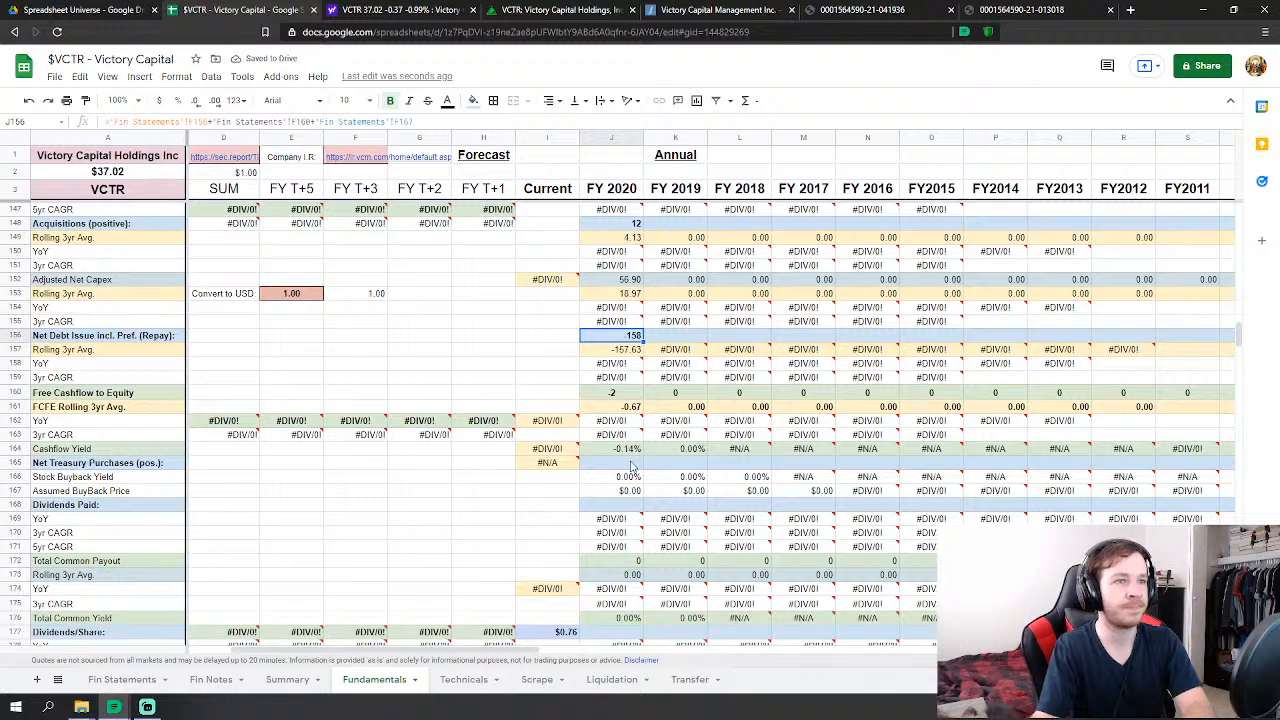
{"action": "left_click", "coordinate": [614, 465]}
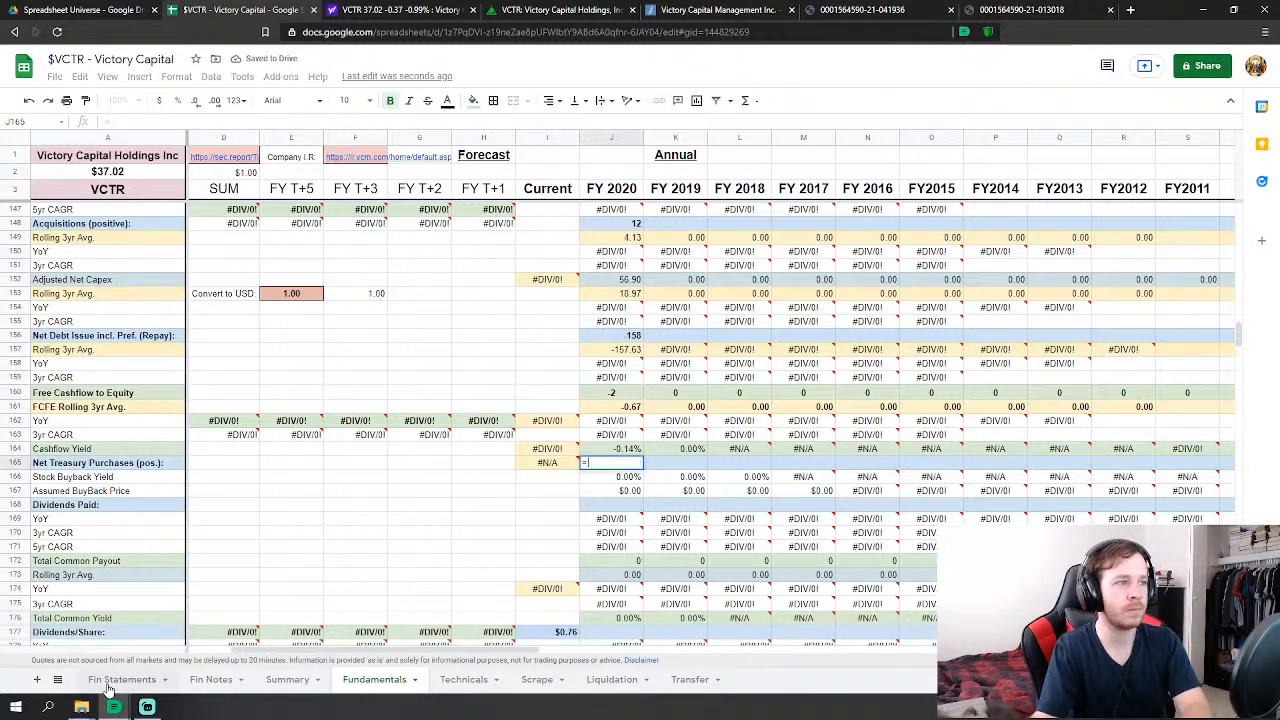
{"action": "left_click", "coordinate": [120, 679]}
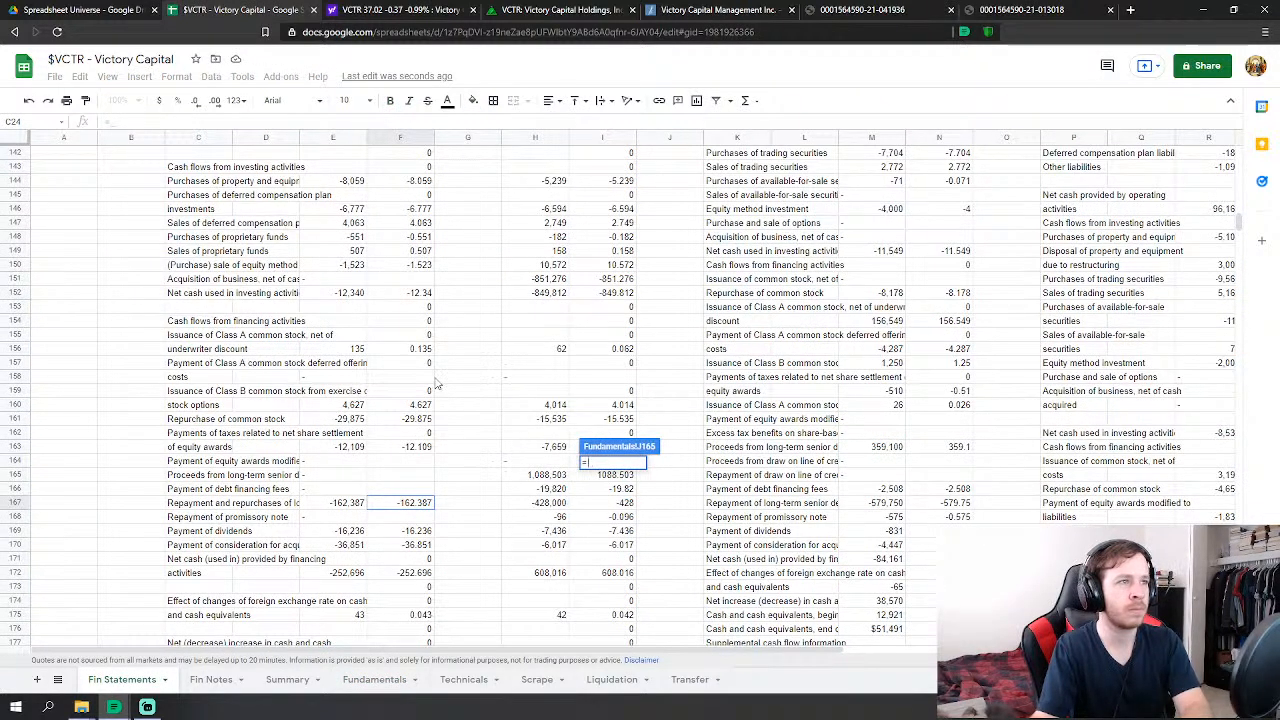
{"action": "type", "text": "-"}
{"action": "left_click", "coordinate": [420, 349]}
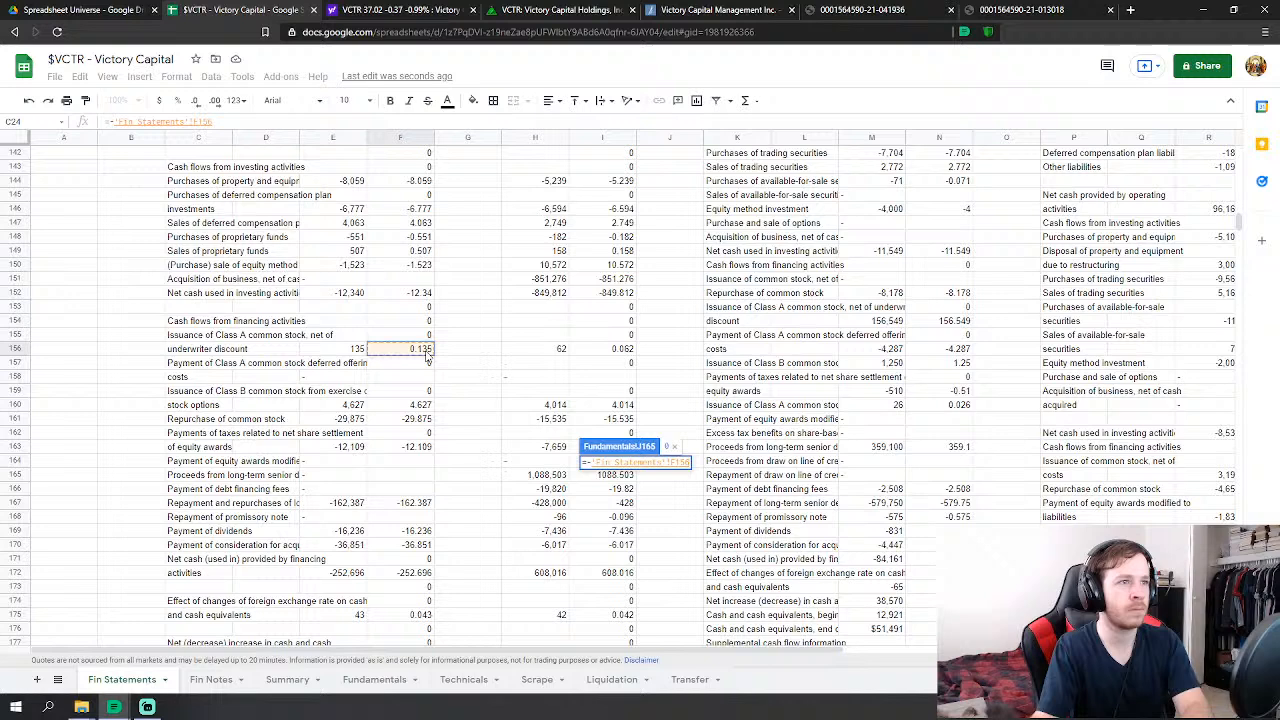
{"action": "type", "text": "-"}
{"action": "left_click", "coordinate": [422, 406]}
{"action": "type", "text": "-"}
{"action": "left_click", "coordinate": [425, 420]}
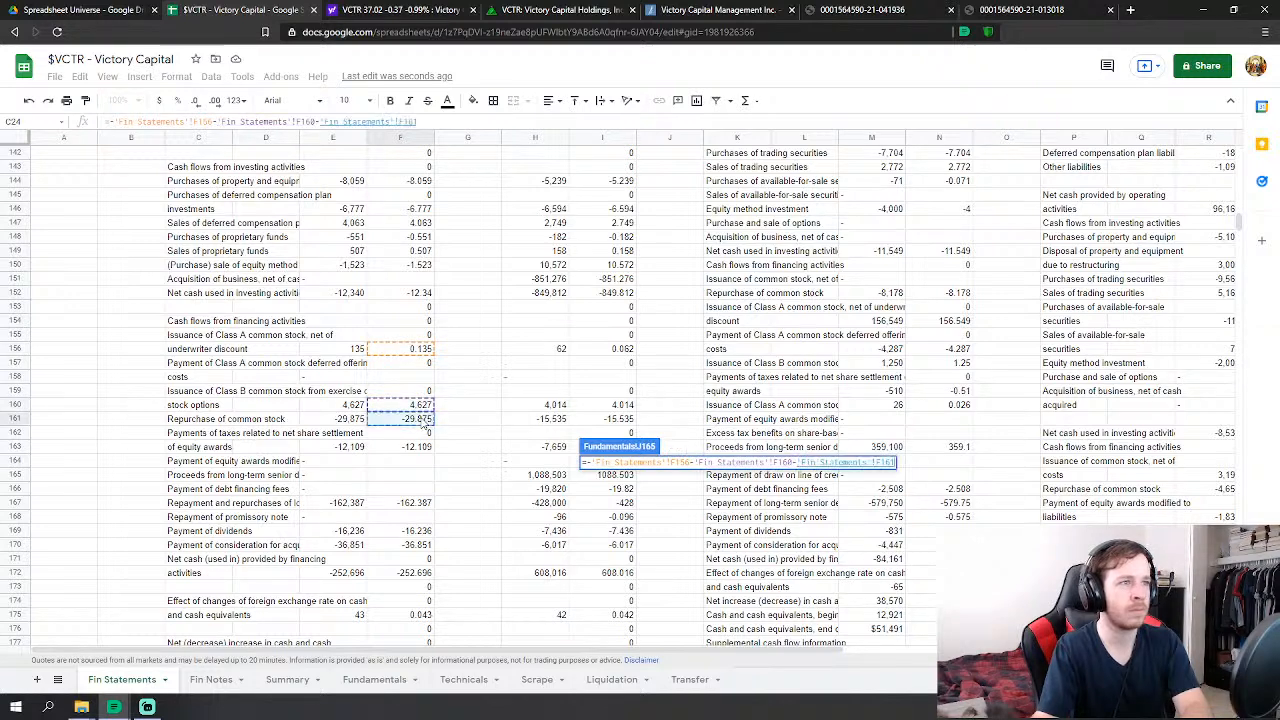
{"action": "key", "text": "Return"}
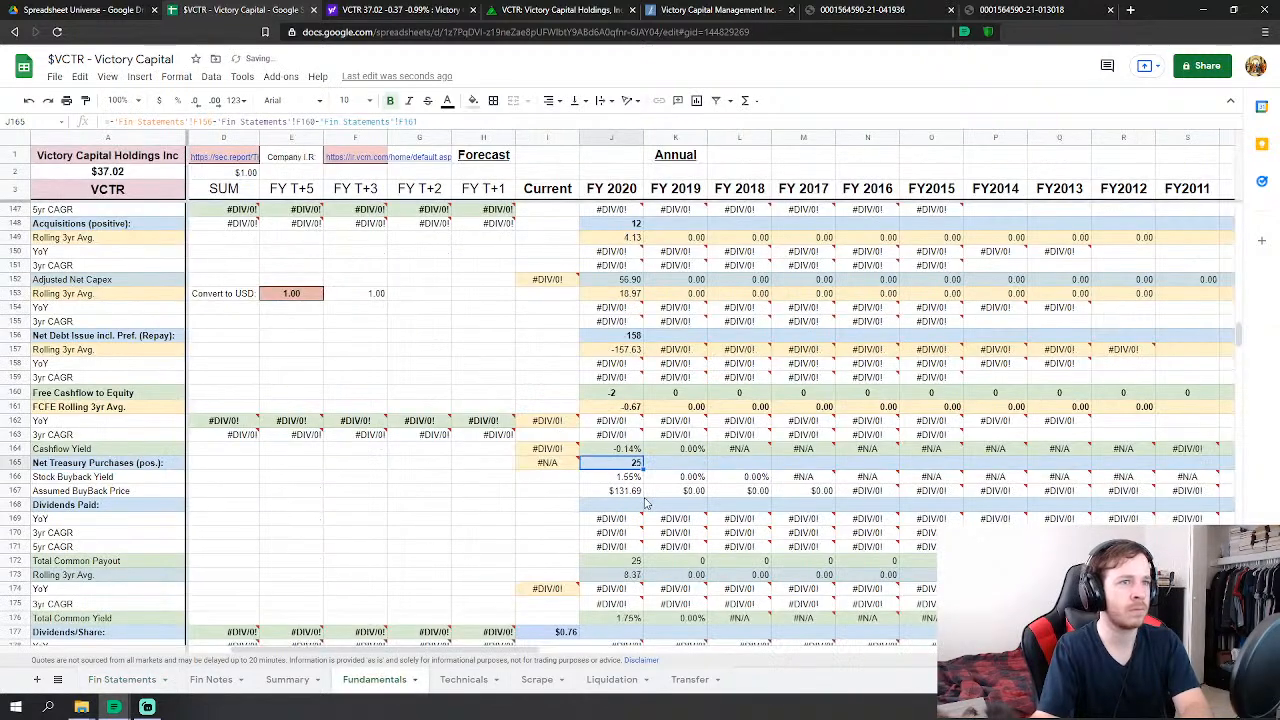
- Link the FY 2020 Dividends Paid cell J168 to the negated 2020 payment of dividends in 'Fin Statements'!F169
{"action": "scroll", "coordinate": [645, 503], "scroll_direction": "down", "scroll_amount": 6}
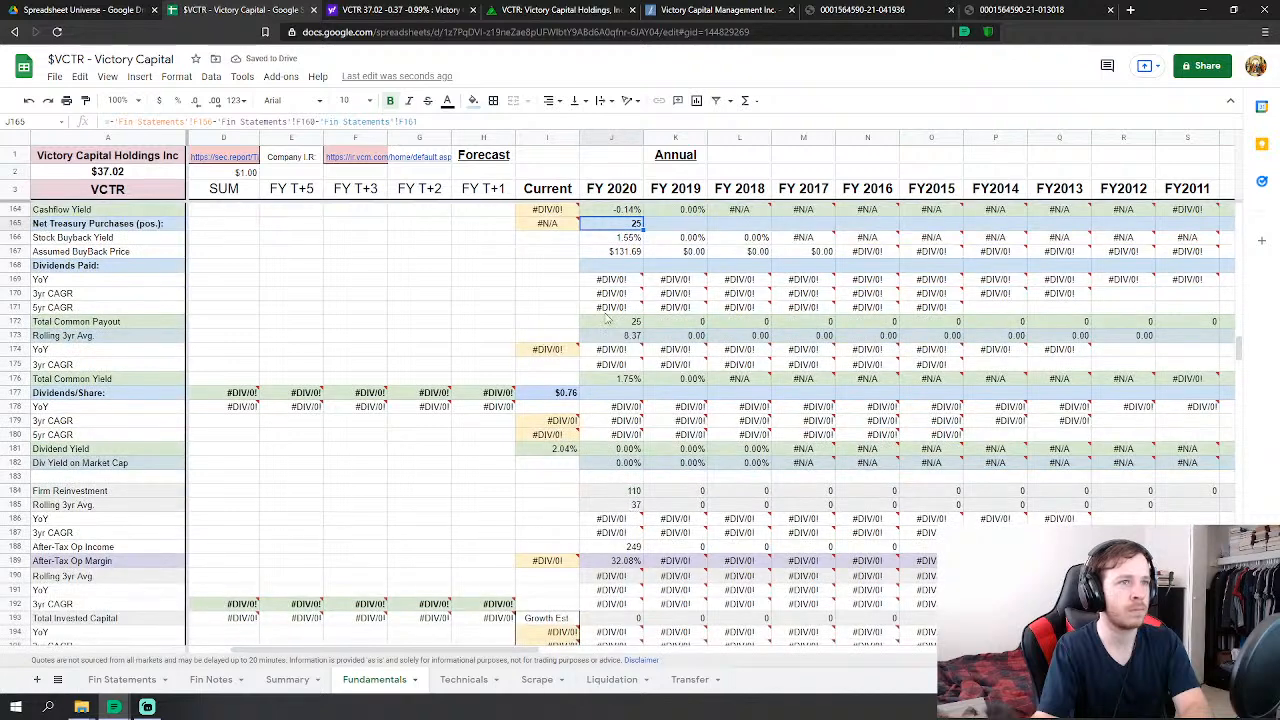
{"action": "left_click", "coordinate": [612, 265]}
{"action": "type", "text": "="}
{"action": "left_click", "coordinate": [122, 679]}
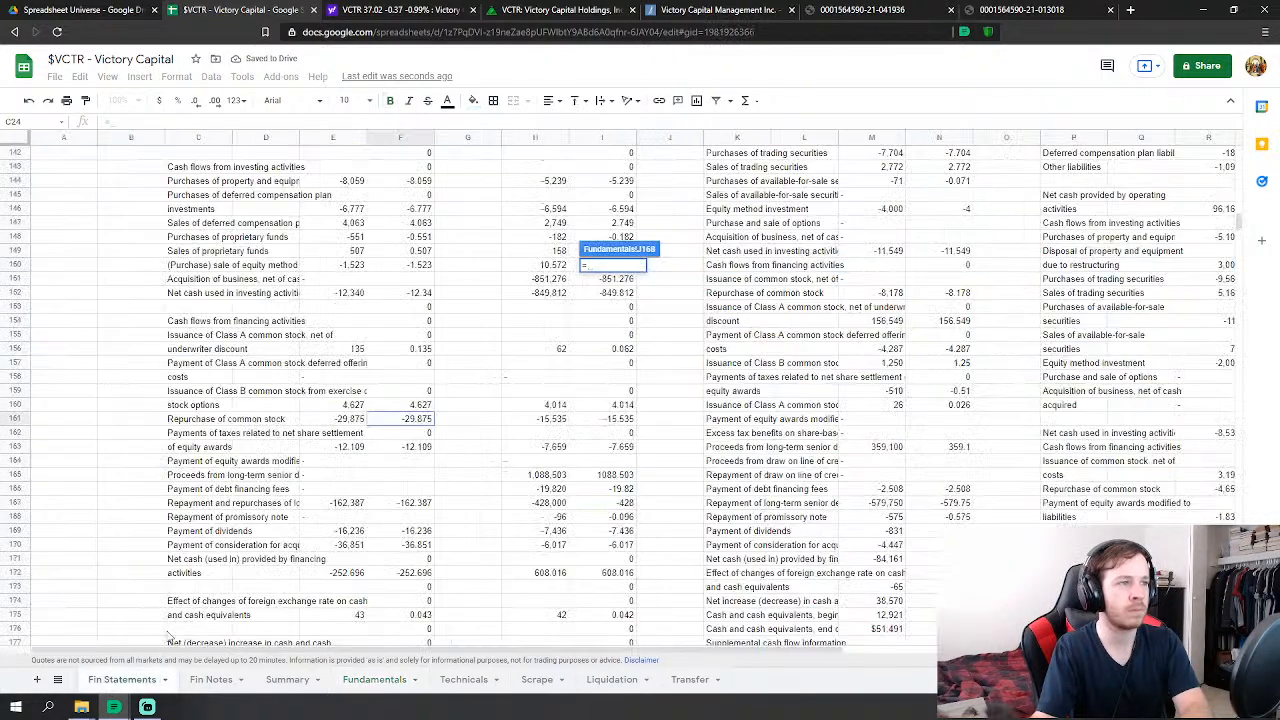
{"action": "type", "text": "-"}
{"action": "left_click", "coordinate": [410, 531]}
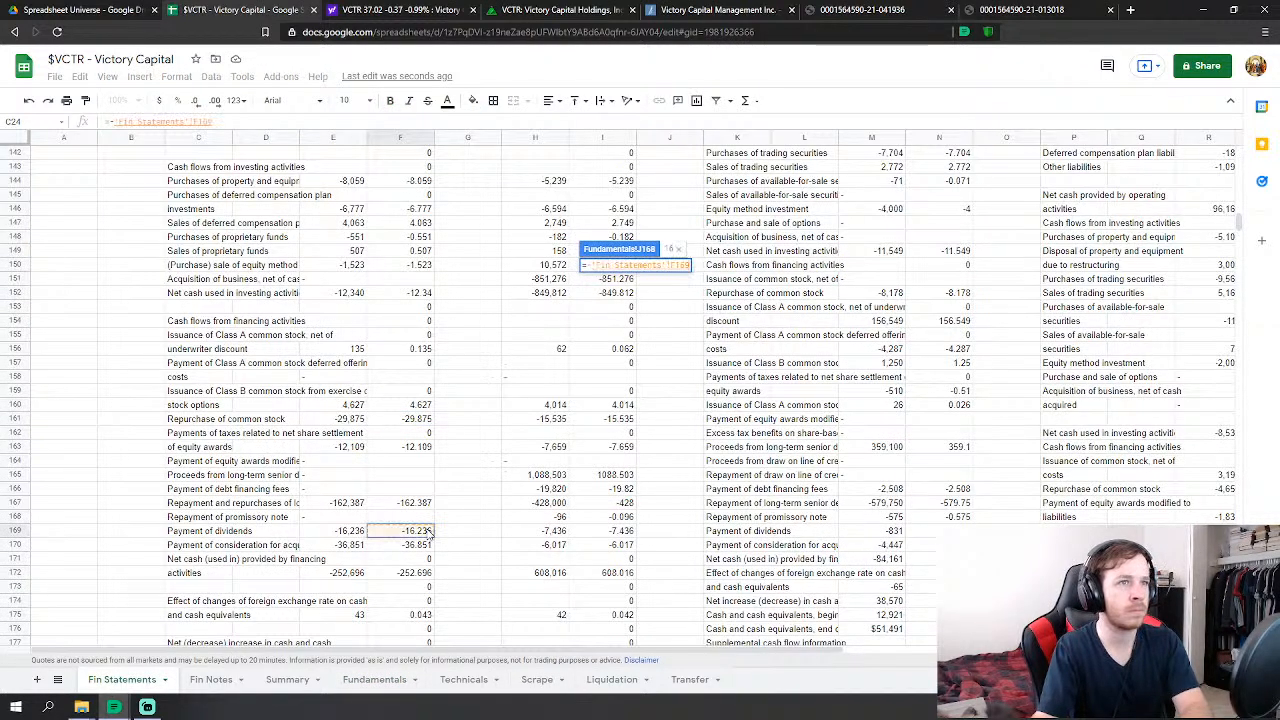
{"action": "key", "text": "Return"}
- Link the FY 2020 Cash & Equivalents cell J226 to the 2020 cash and cash equivalents in 'Fin Statements'!F208
{"action": "scroll", "coordinate": [631, 440], "scroll_direction": "down", "scroll_amount": 1}
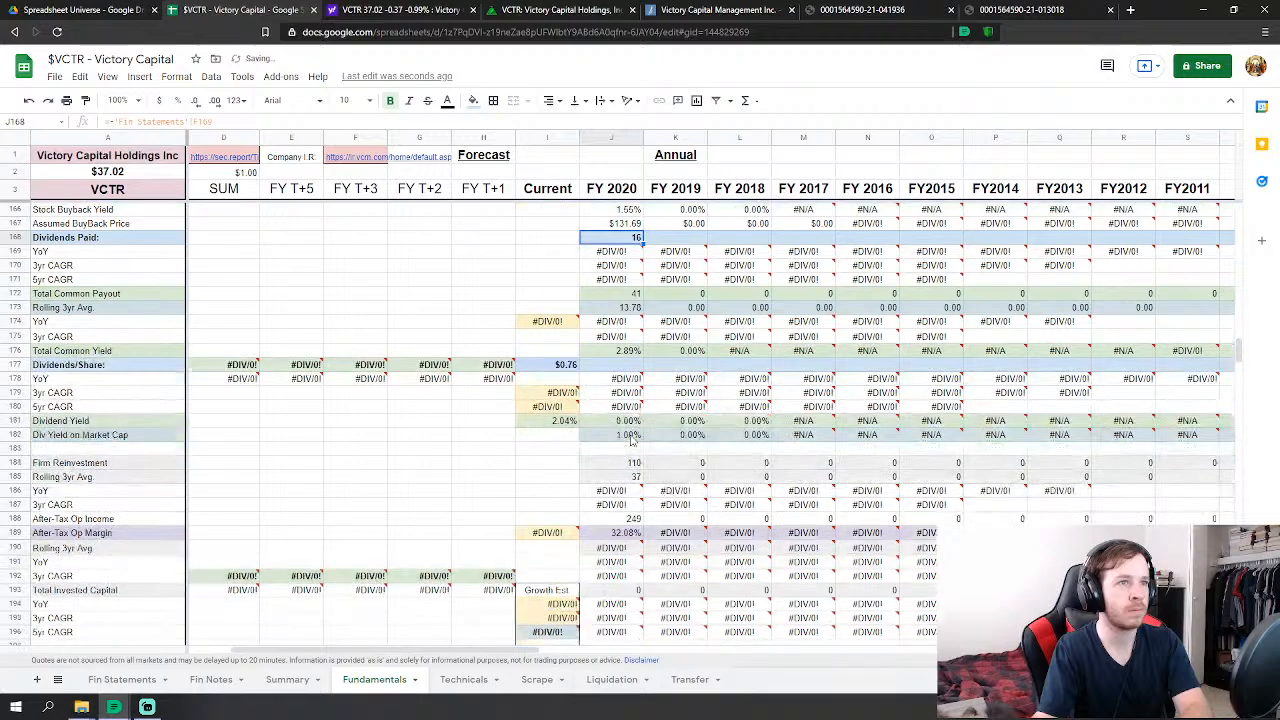
{"action": "scroll", "coordinate": [631, 440], "scroll_direction": "down", "scroll_amount": 17}
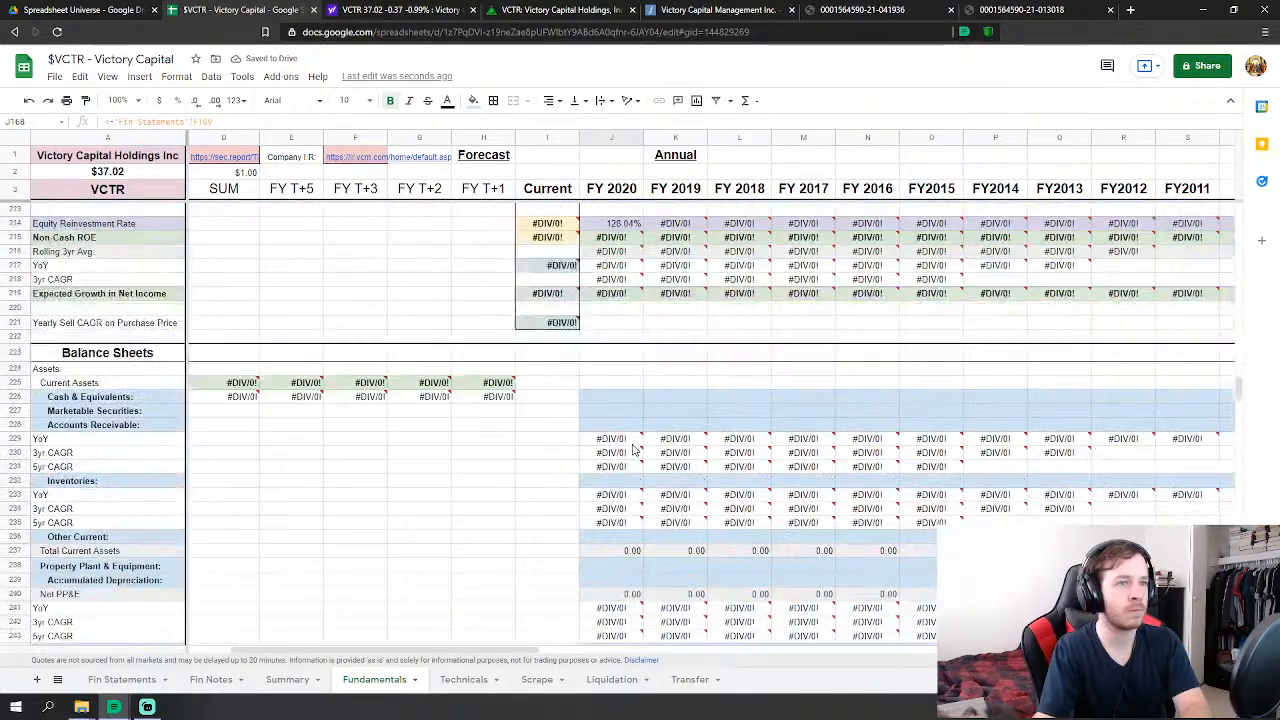
{"action": "left_click", "coordinate": [629, 326]}
{"action": "type", "text": "="}
{"action": "left_click", "coordinate": [122, 679]}
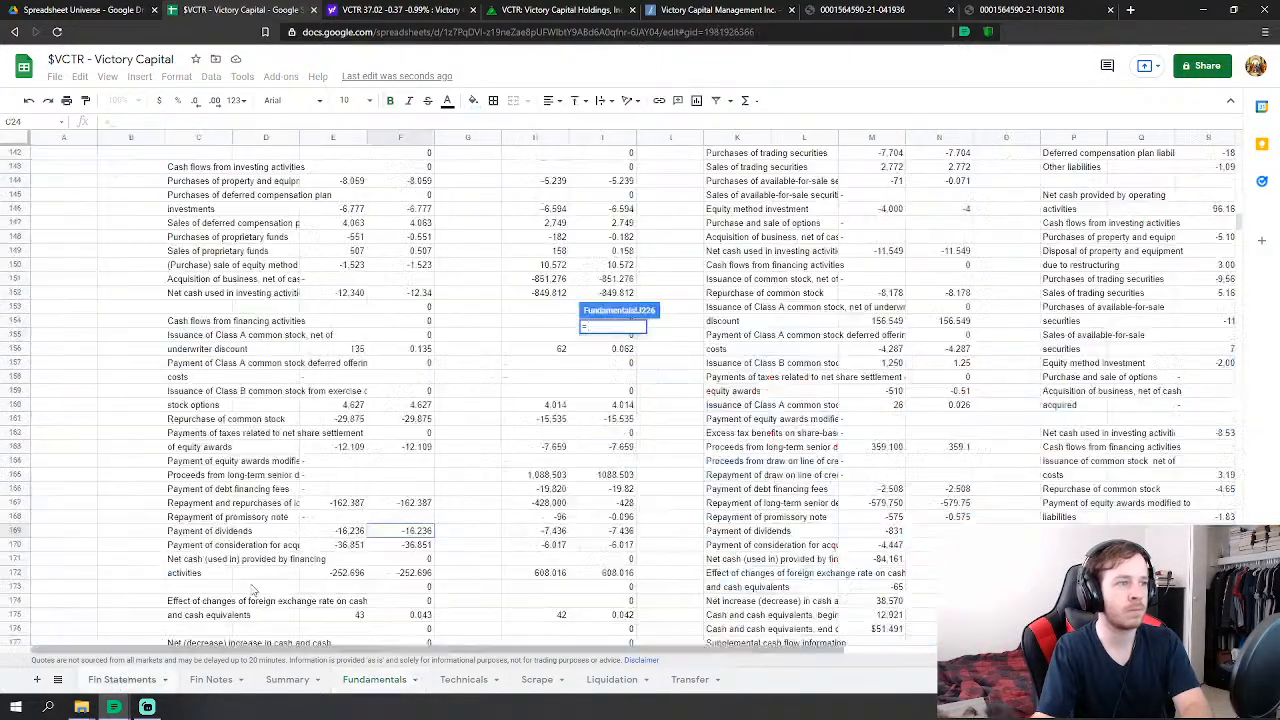
{"action": "scroll", "coordinate": [384, 510], "scroll_direction": "down", "scroll_amount": 13}
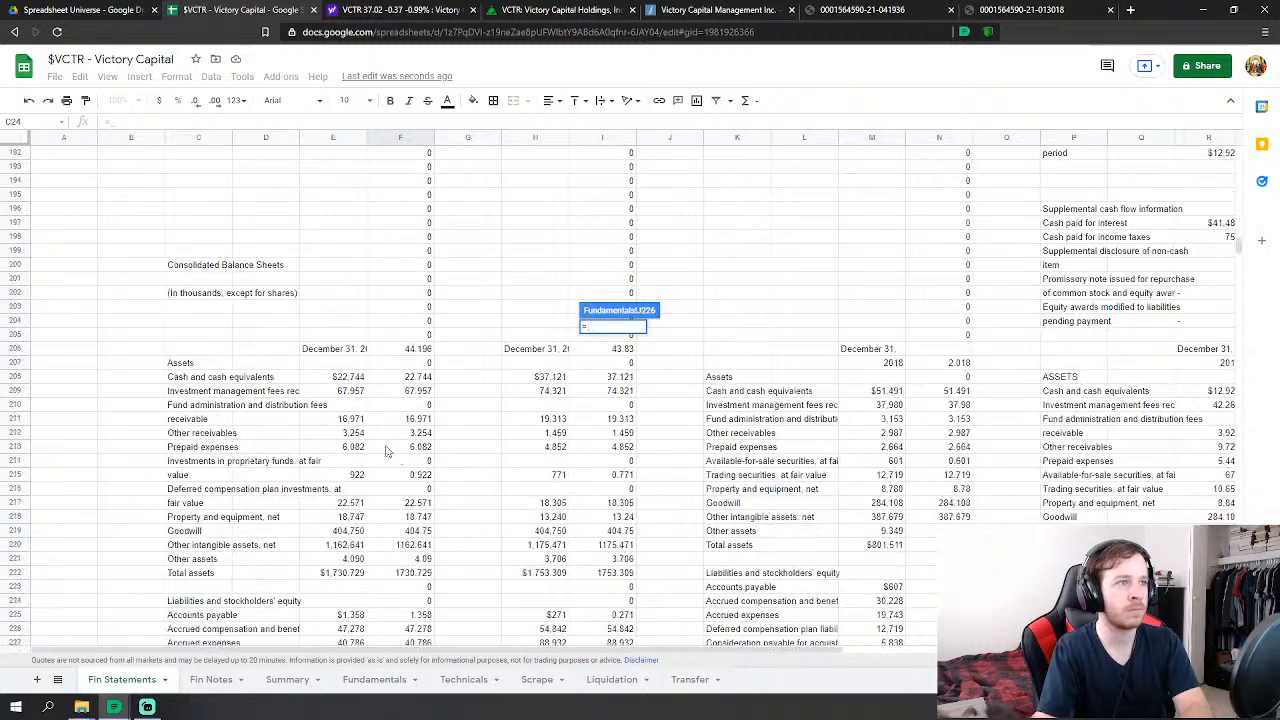
{"action": "left_click", "coordinate": [418, 377]}
{"action": "key", "text": "Return"}
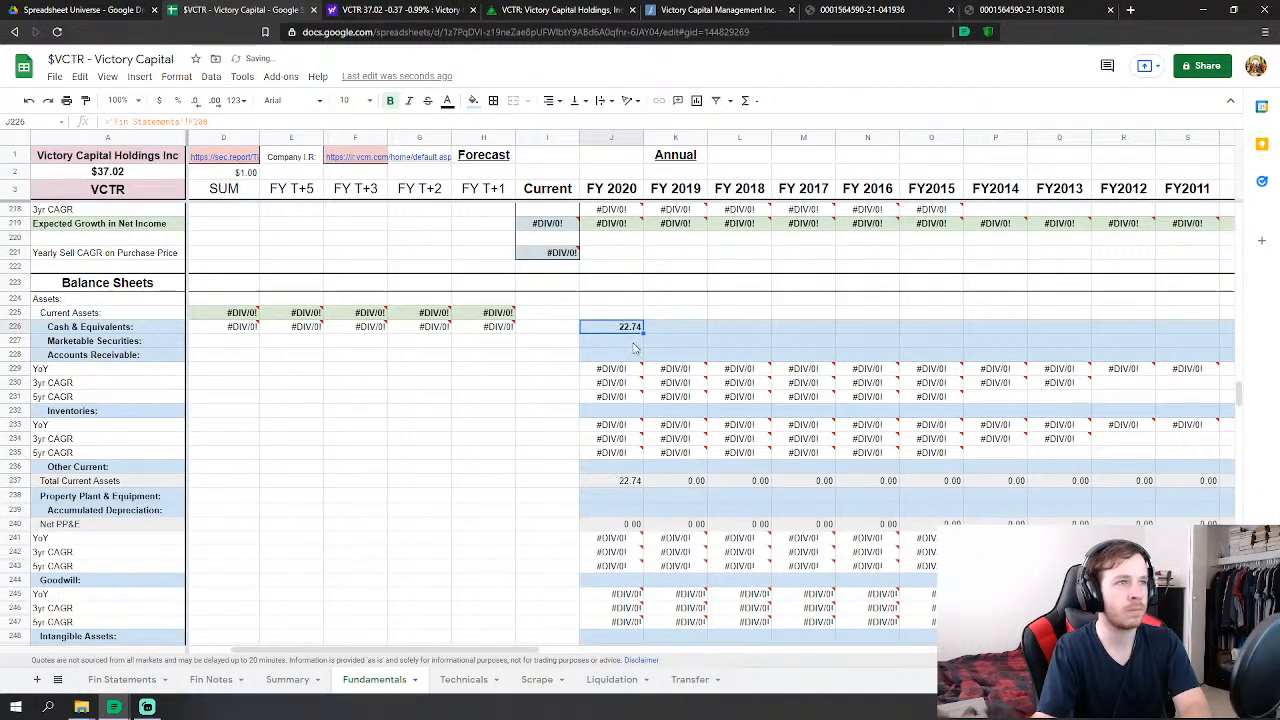
{"action": "left_click", "coordinate": [630, 345]}
{"action": "type", "text": "="}
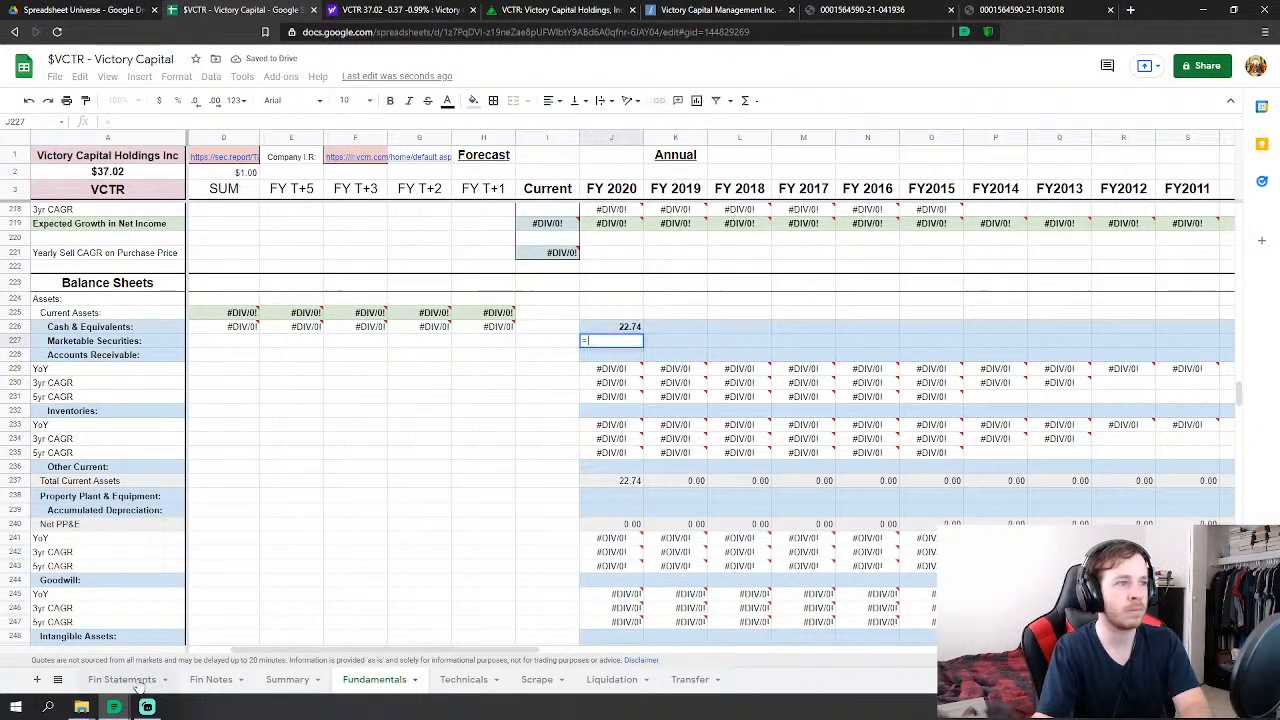
{"action": "left_click", "coordinate": [135, 677]}
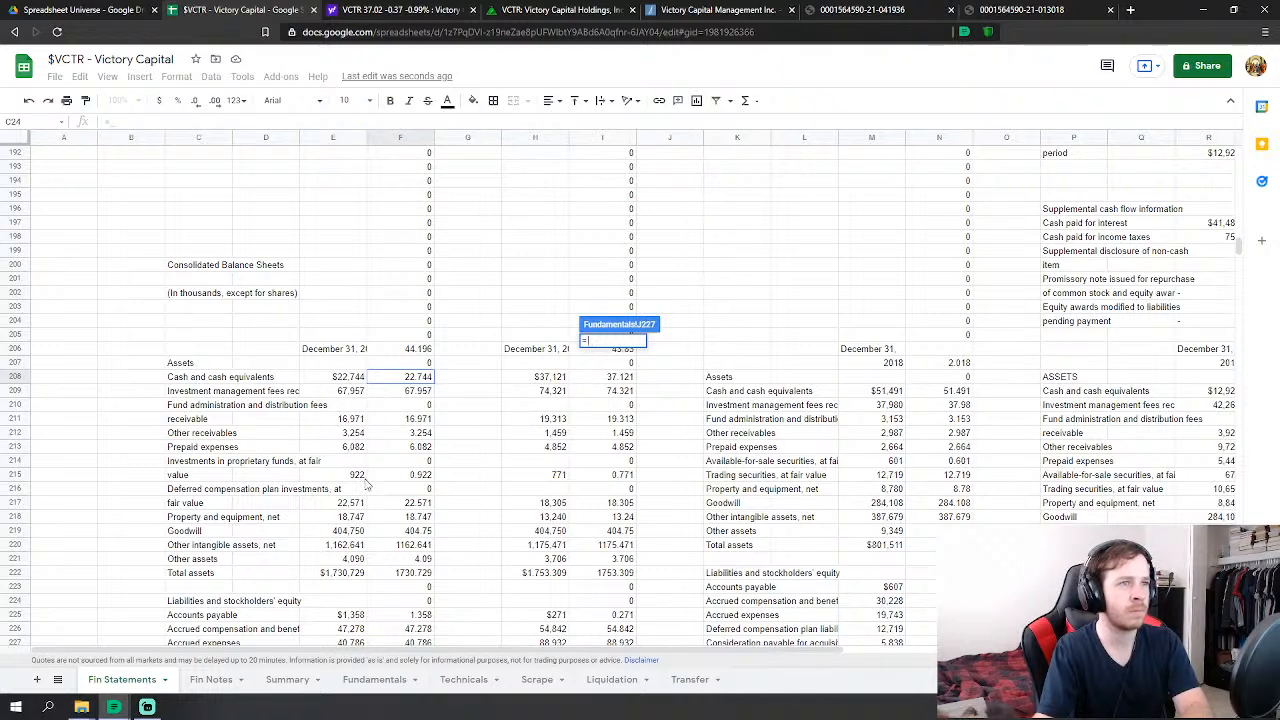
{"action": "key", "text": "Return"}
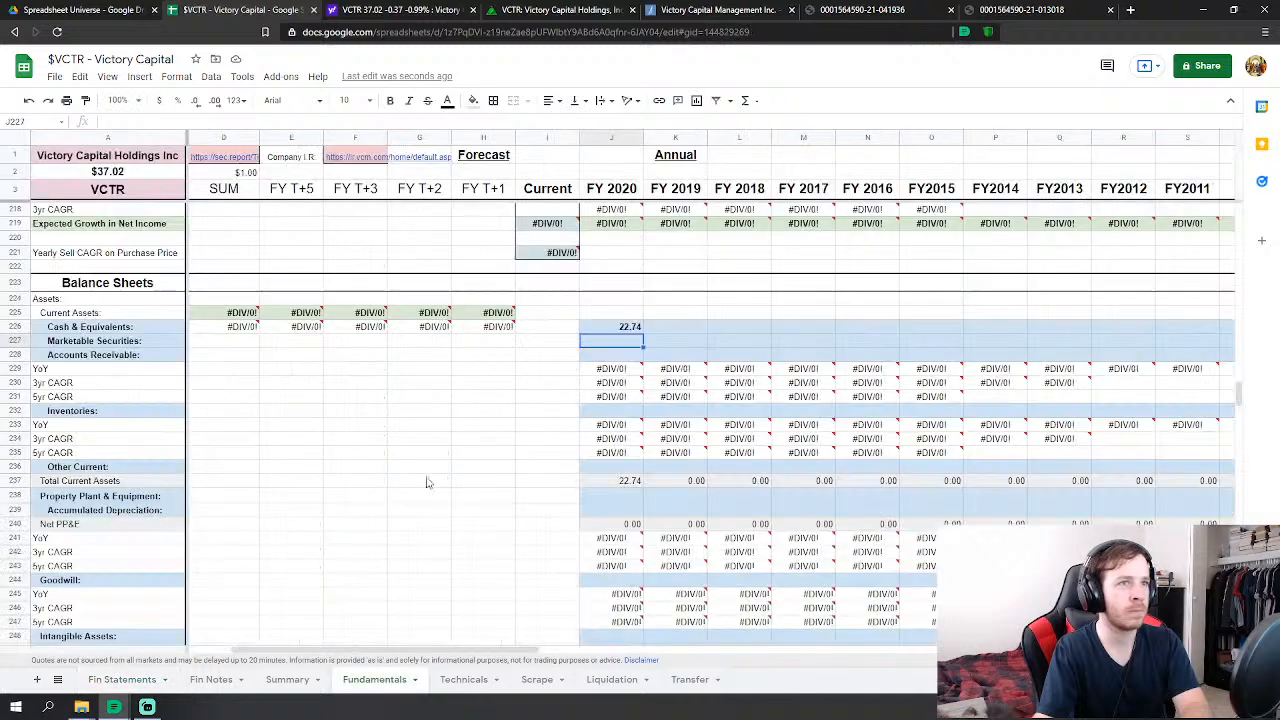
- Fill the FY 2020 Accounts Receivable cell J228 with the sum of the three receivables lines in Fin Statements F209, F211 and F212
{"action": "left_click", "coordinate": [636, 356]}
{"action": "type", "text": "="}
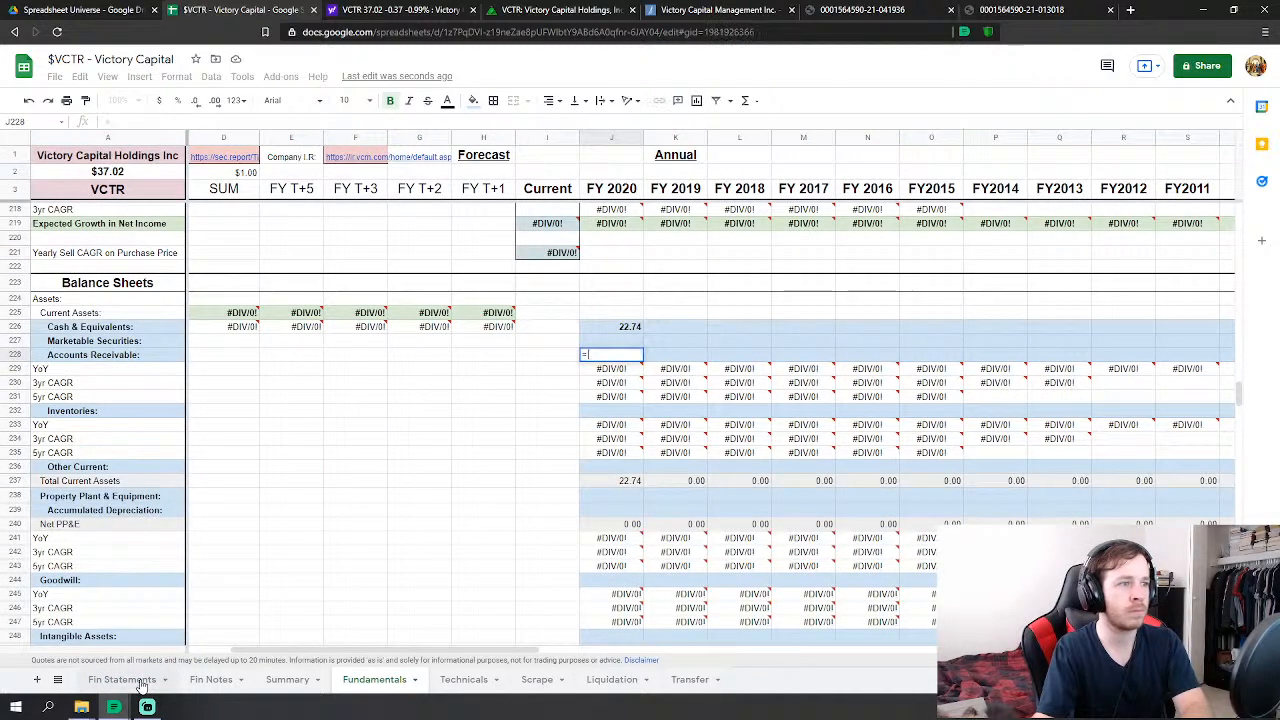
{"action": "left_click", "coordinate": [122, 679]}
{"action": "left_click", "coordinate": [411, 393]}
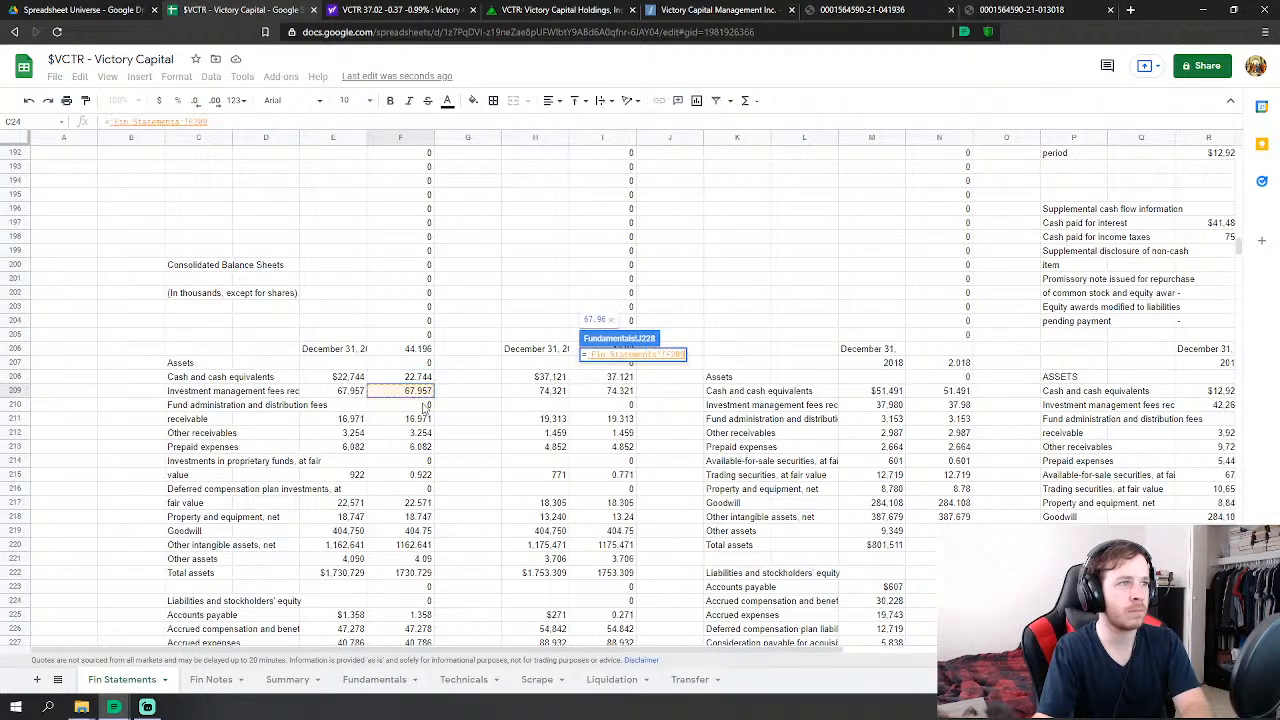
{"action": "type", "text": "+"}
{"action": "left_click", "coordinate": [428, 420]}
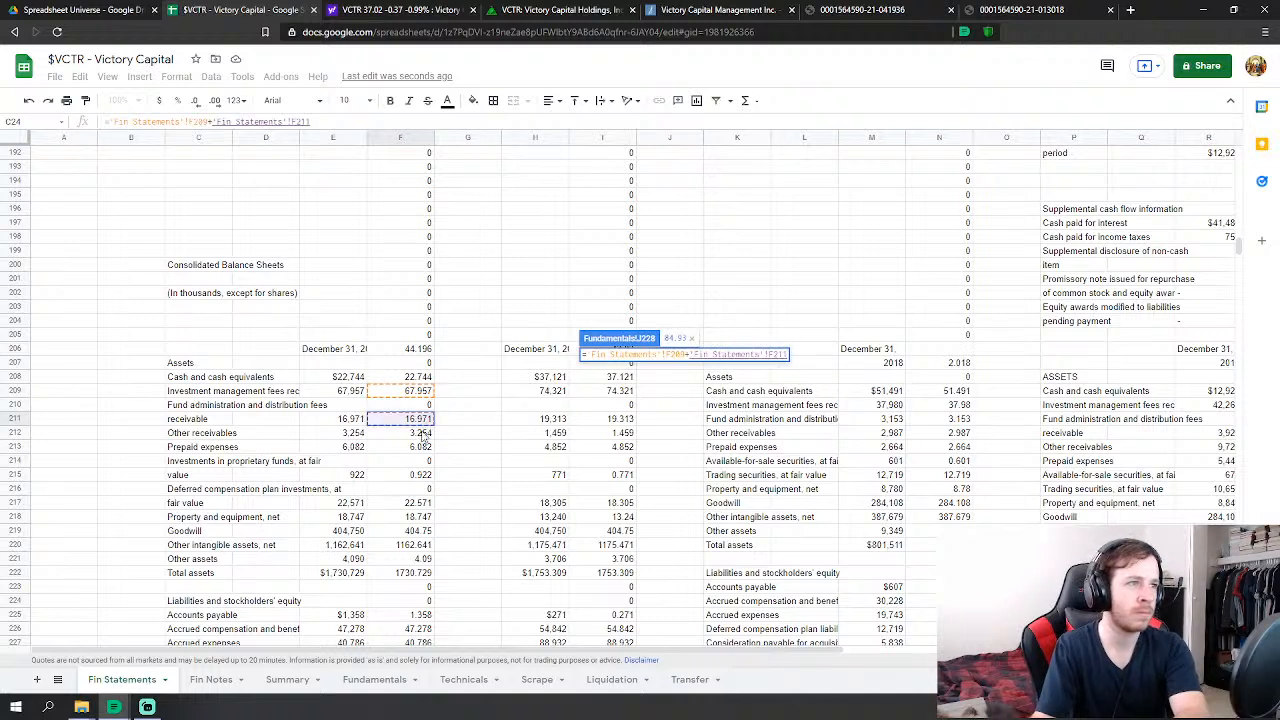
{"action": "type", "text": "+"}
{"action": "left_click", "coordinate": [424, 436]}
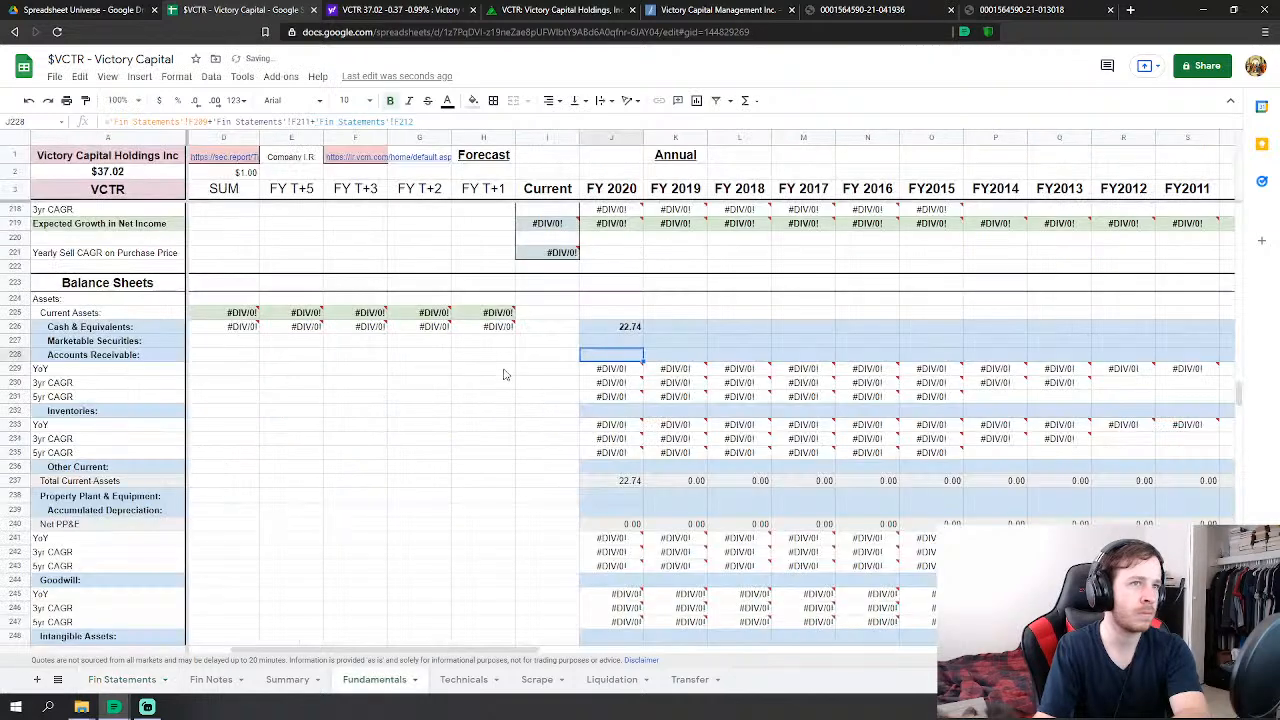
{"action": "key", "text": "Return"}
- Link the FY 2020 Marketable Securities cell J227 to the investments in proprietary funds at fair value in 'Fin Statements'!F215
{"action": "left_click", "coordinate": [618, 341]}
{"action": "type", "text": "="}
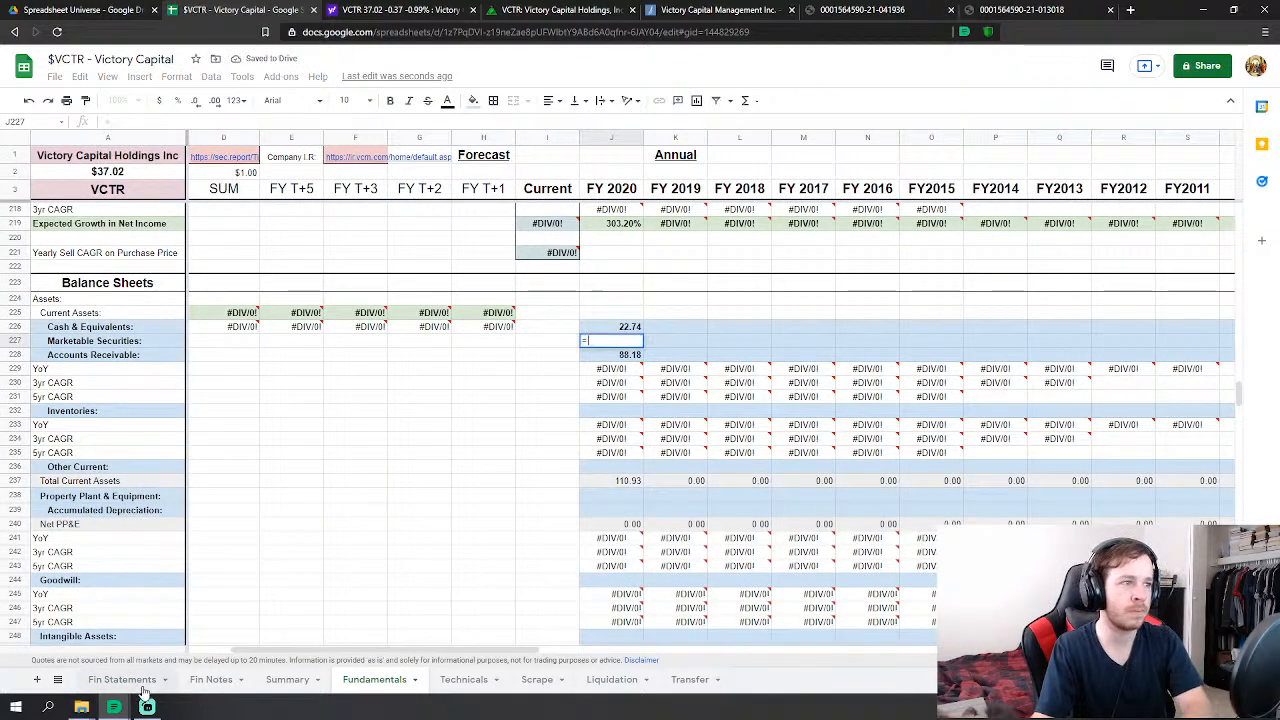
{"action": "left_click", "coordinate": [146, 681]}
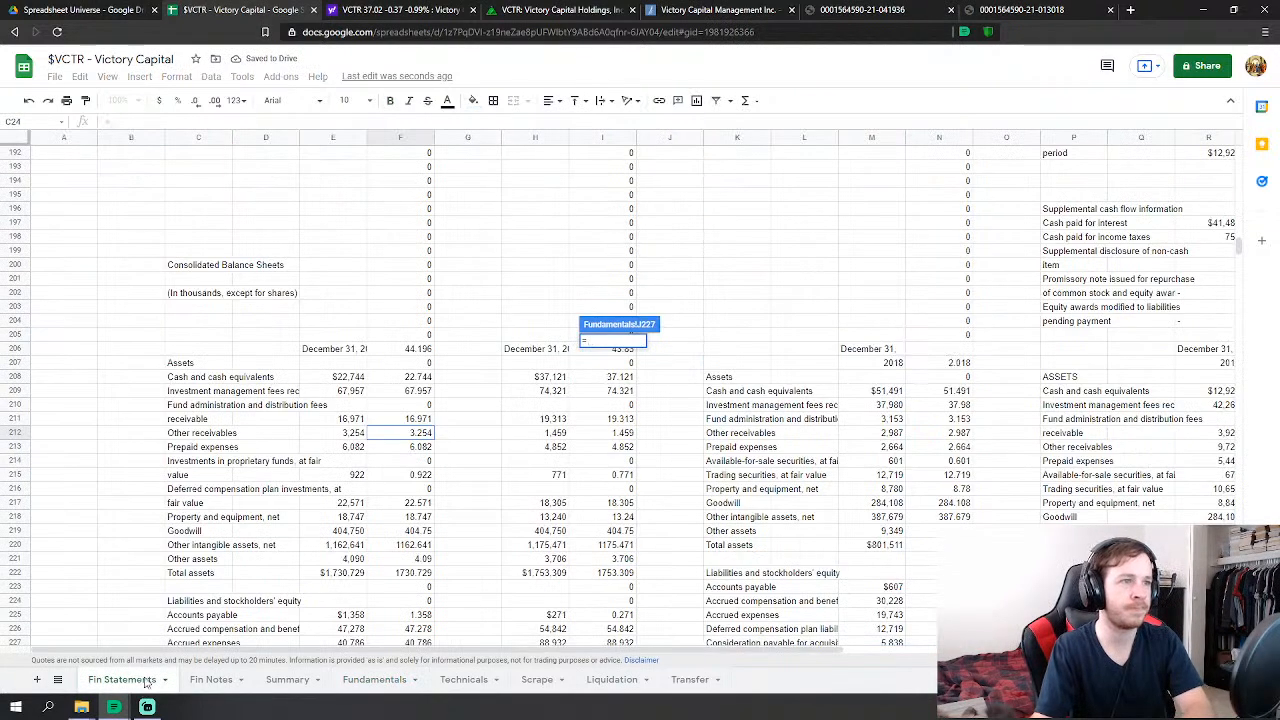
{"action": "left_click", "coordinate": [414, 476]}
{"action": "key", "text": "Return"}
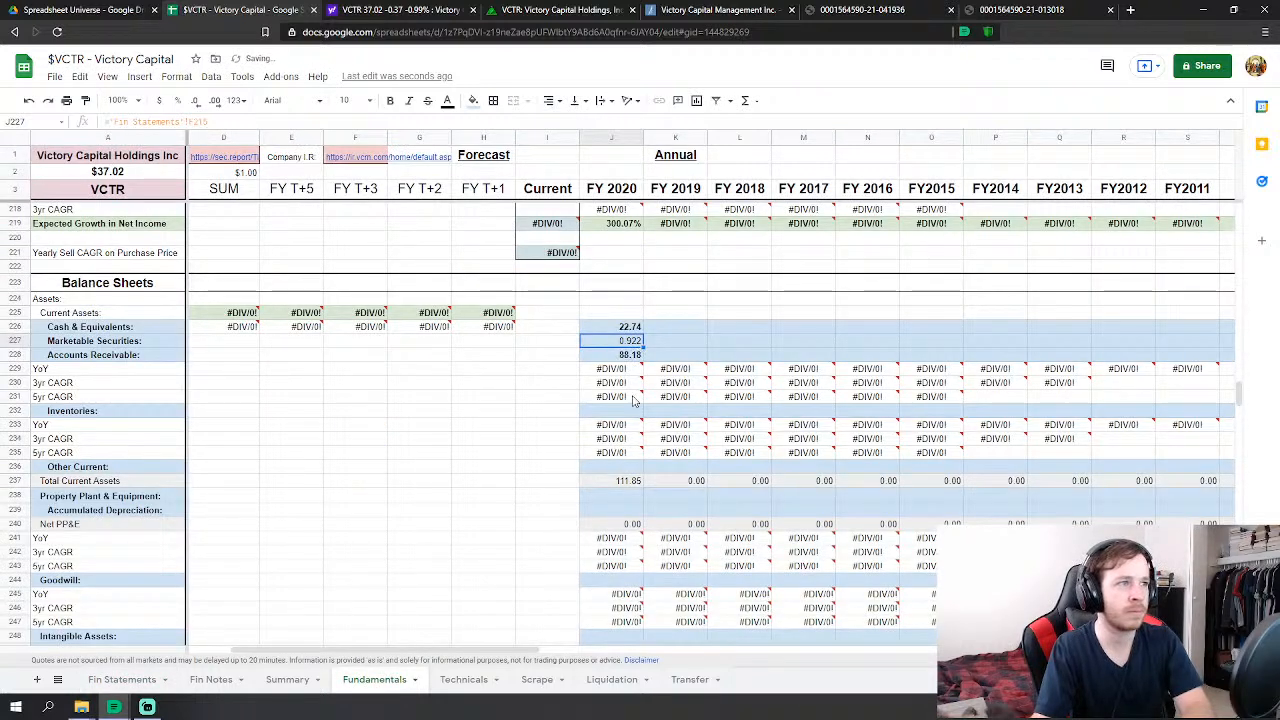
{"action": "left_click", "coordinate": [603, 412]}
{"action": "type", "text": "="}
{"action": "left_click", "coordinate": [122, 681]}
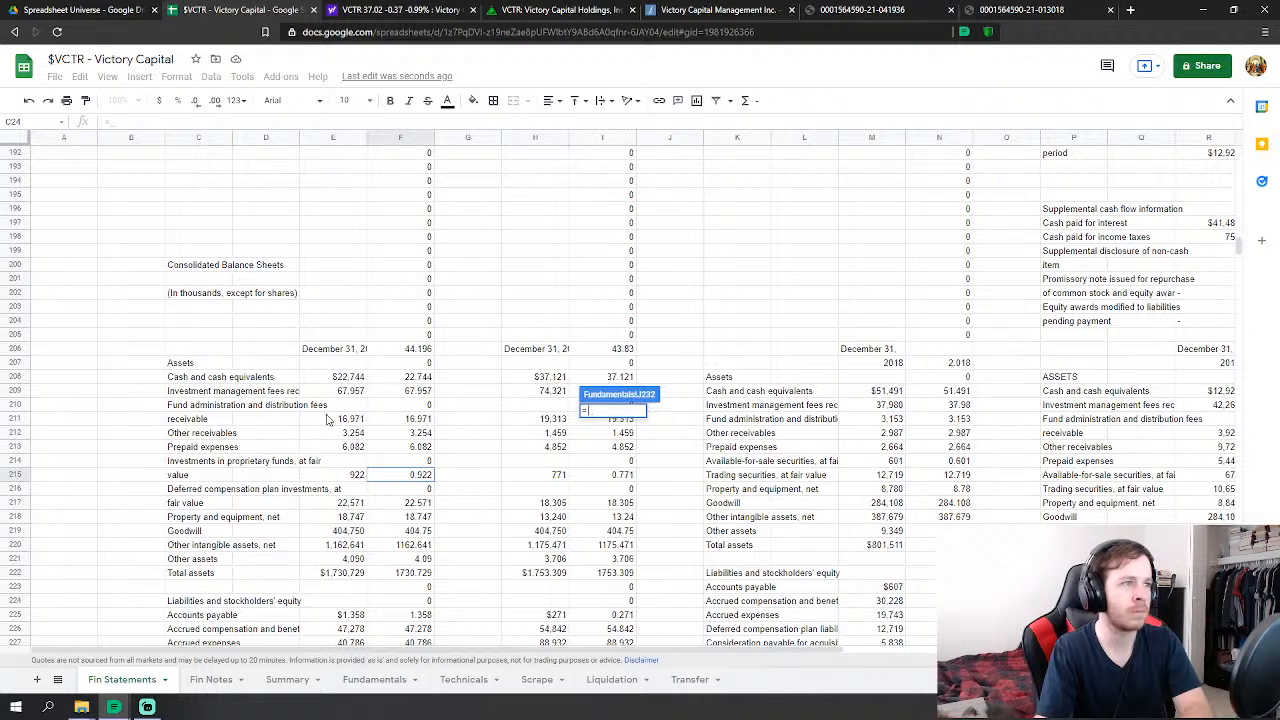
{"action": "left_click", "coordinate": [419, 505]}
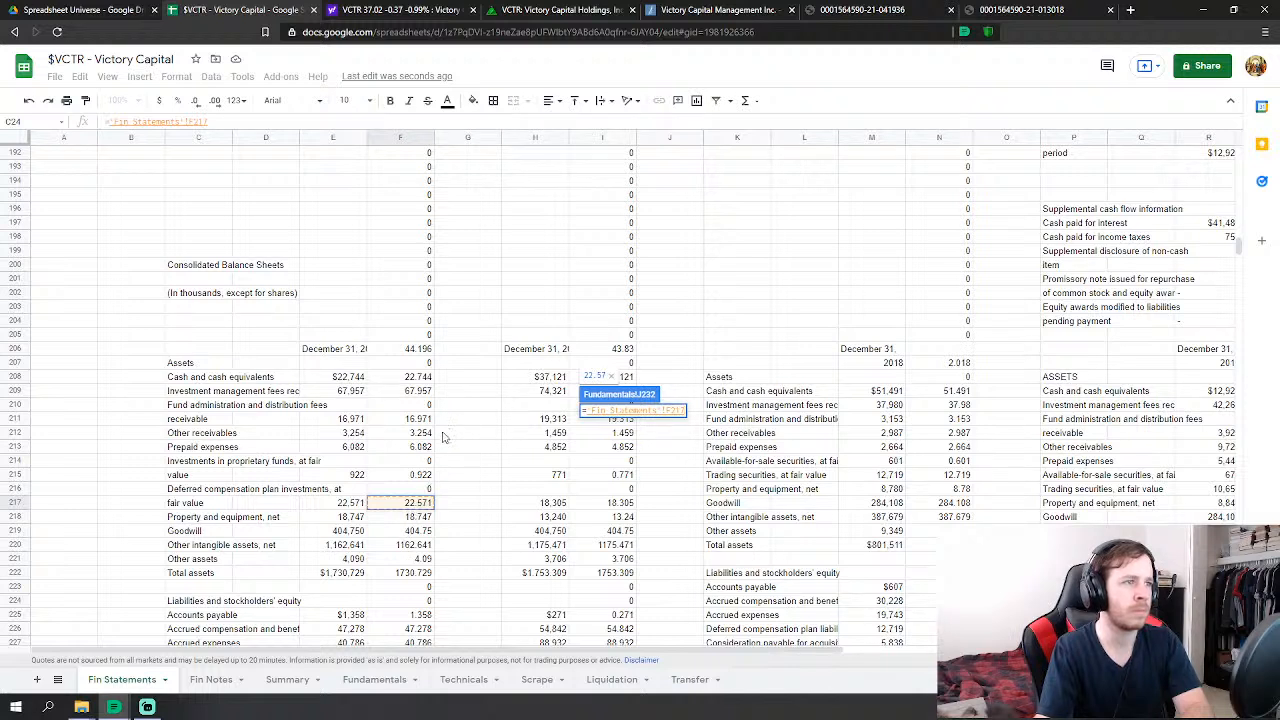
{"action": "key", "text": "BackSpace"}
{"action": "key", "text": "BackSpace"}
{"action": "key", "text": "BackSpace"}
{"action": "key", "text": "BackSpace"}
{"action": "key", "text": "BackSpace"}
{"action": "key", "text": "BackSpace"}
{"action": "key", "text": "BackSpace"}
{"action": "key", "text": "BackSpace"}
{"action": "key", "text": "BackSpace"}
{"action": "key", "text": "BackSpace"}
{"action": "key", "text": "BackSpace"}
{"action": "key", "text": "BackSpace"}
{"action": "key", "text": "BackSpace"}
{"action": "key", "text": "BackSpace"}
{"action": "key", "text": "BackSpace"}
{"action": "key", "text": "BackSpace"}
{"action": "key", "text": "BackSpace"}
{"action": "key", "text": "BackSpace"}
{"action": "key", "text": "BackSpace"}
{"action": "key", "text": "BackSpace"}
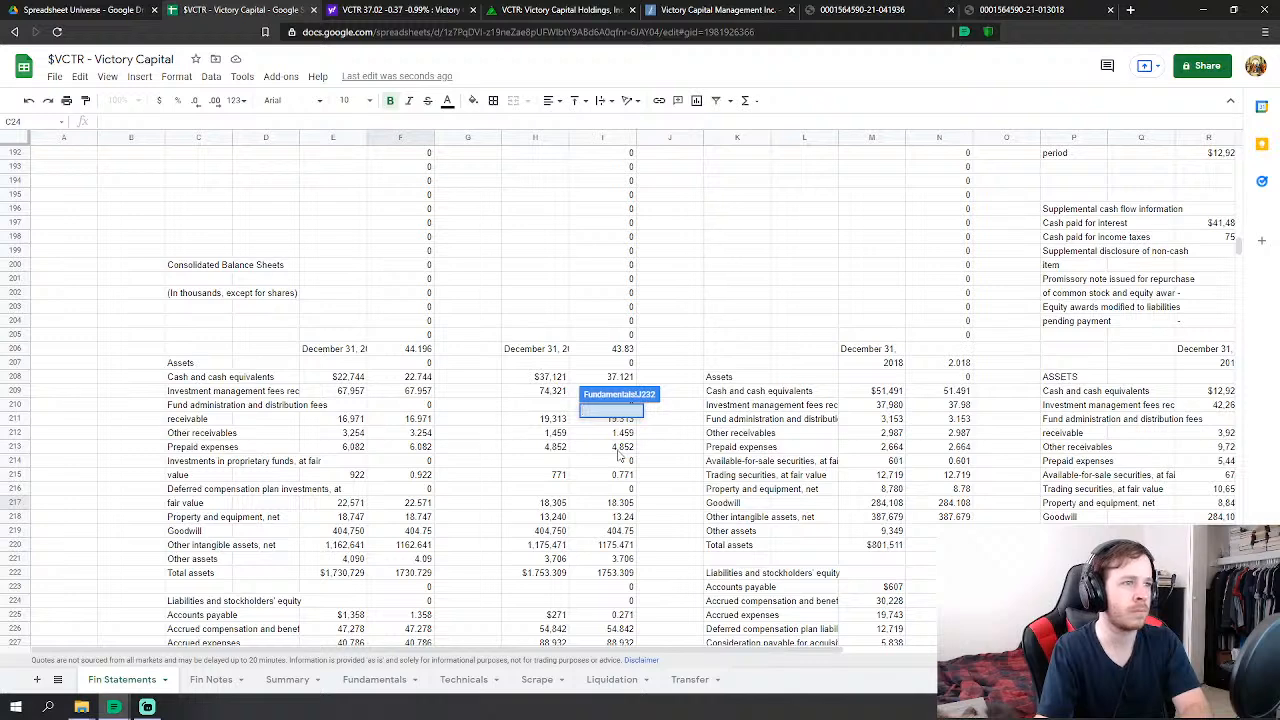
{"action": "key", "text": "Return"}
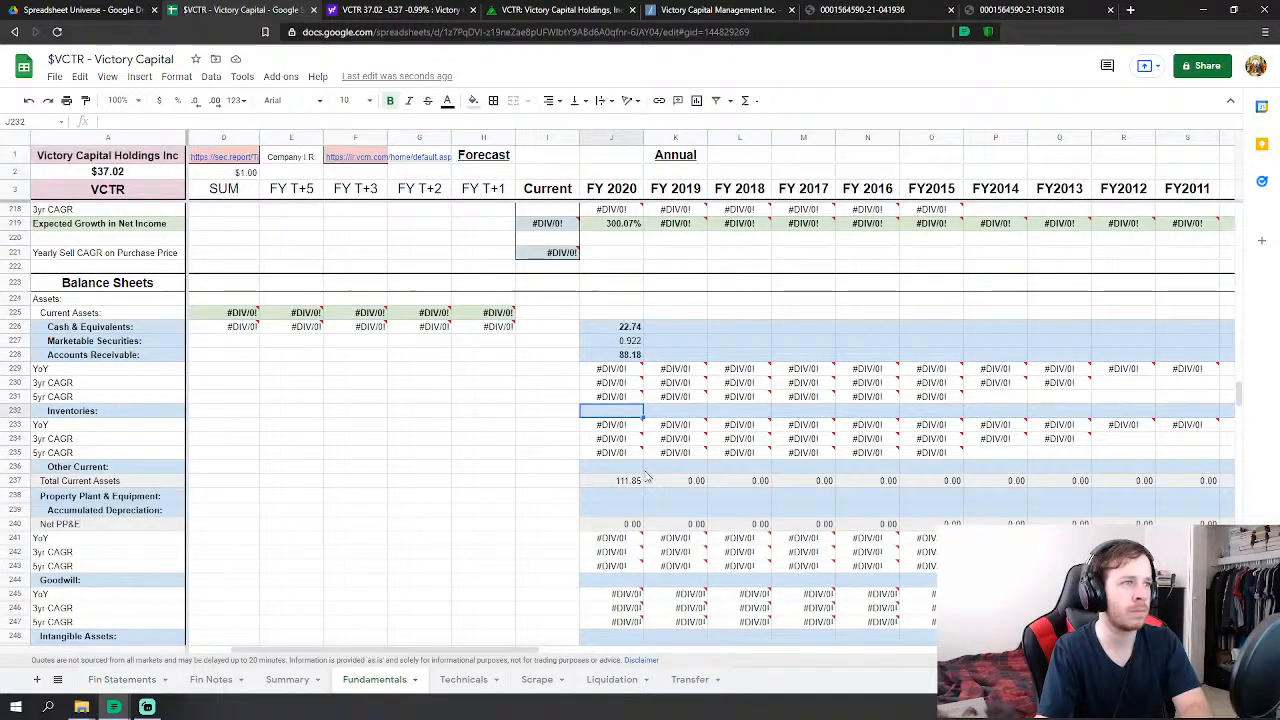
- Link the FY 2020 Property Plant & Equipment cell J238 to the net property and equipment in 'Fin Statements'!F218
{"action": "scroll", "coordinate": [647, 478], "scroll_direction": "down", "scroll_amount": 2}
{"action": "left_click", "coordinate": [638, 425]}
{"action": "type", "text": "="}
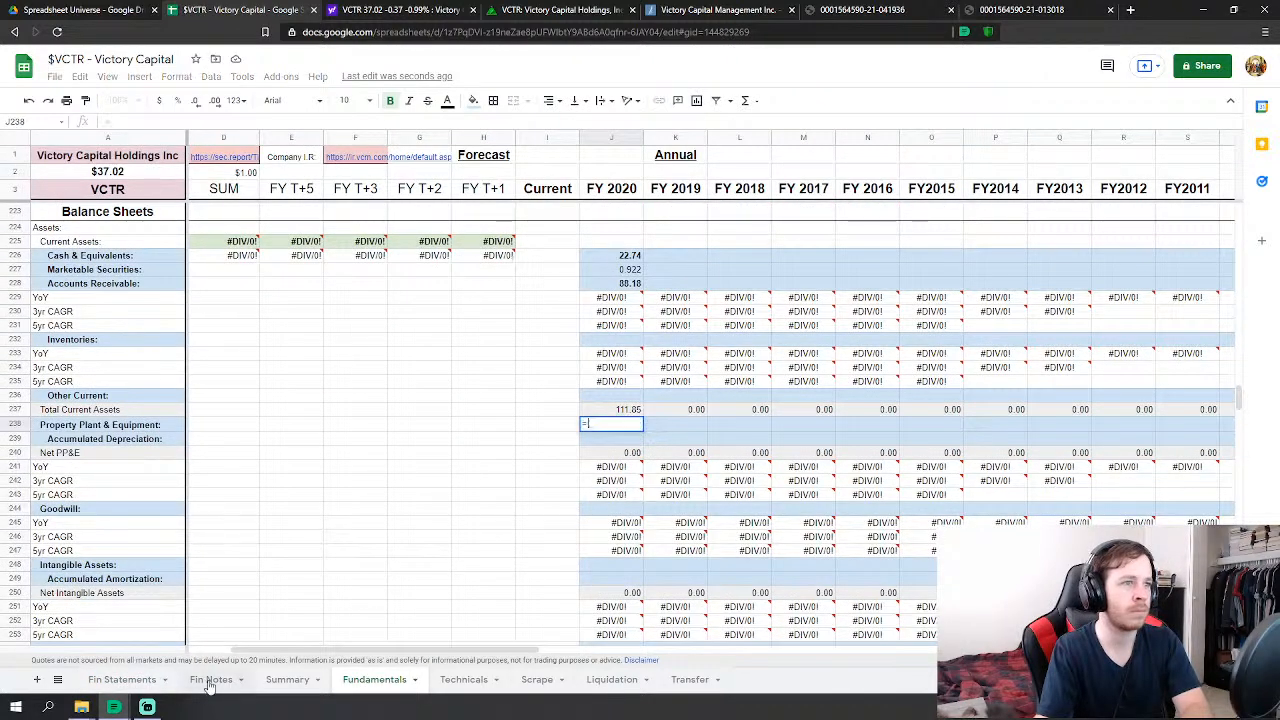
{"action": "left_click", "coordinate": [124, 680]}
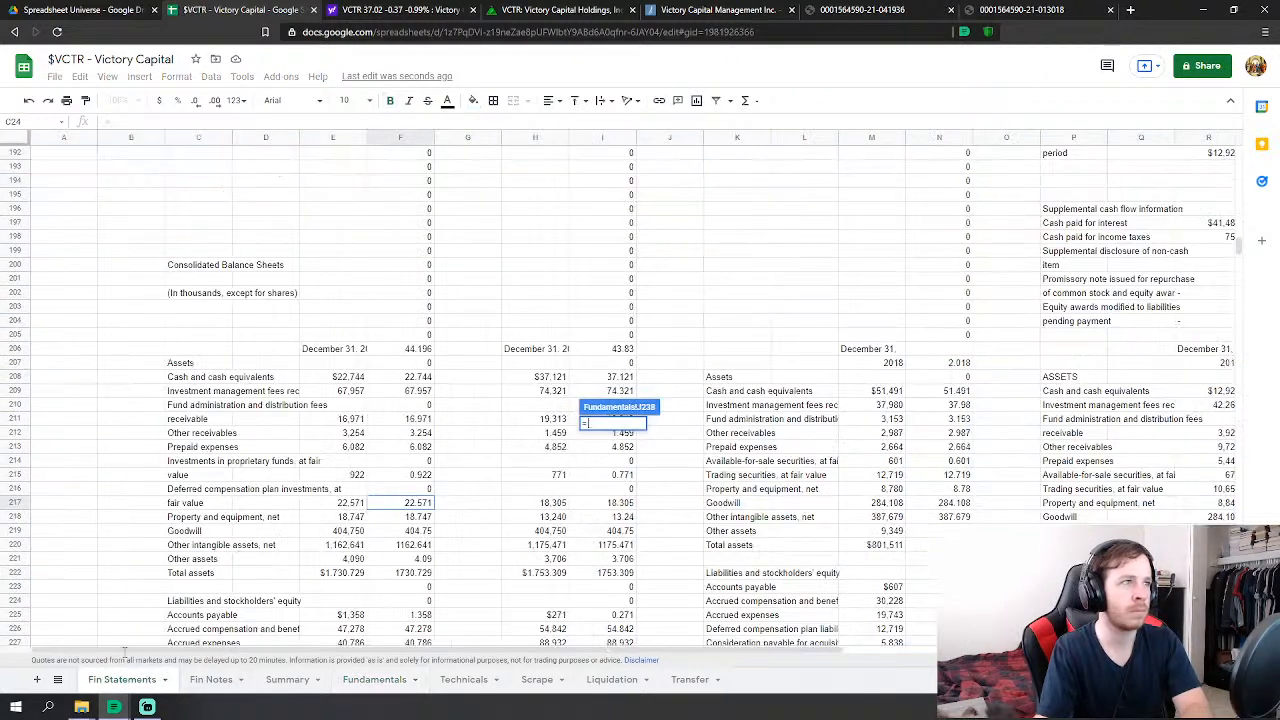
{"action": "left_click", "coordinate": [427, 518]}
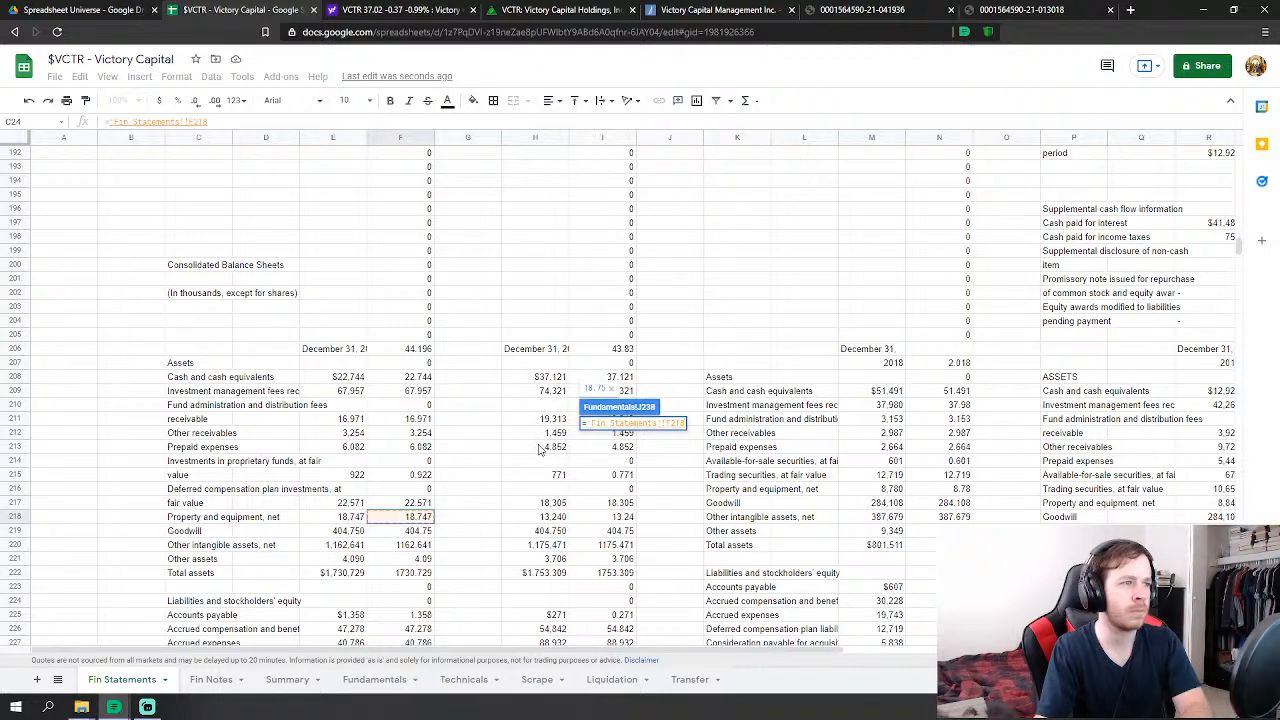
{"action": "key", "text": "Return"}
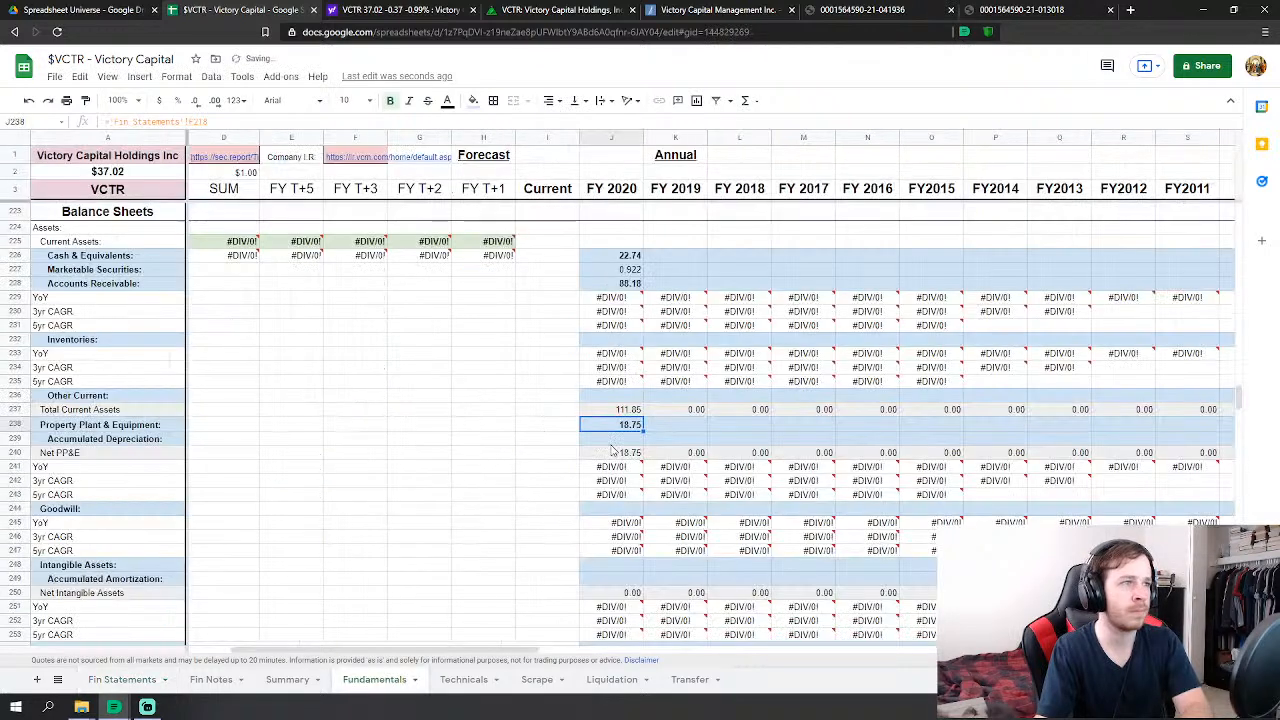
- Link the FY 2020 Goodwill cell J244 to the 2020 goodwill in 'Fin Statements'!F219
{"action": "left_click", "coordinate": [622, 509]}
{"action": "type", "text": "="}
{"action": "left_click", "coordinate": [124, 680]}
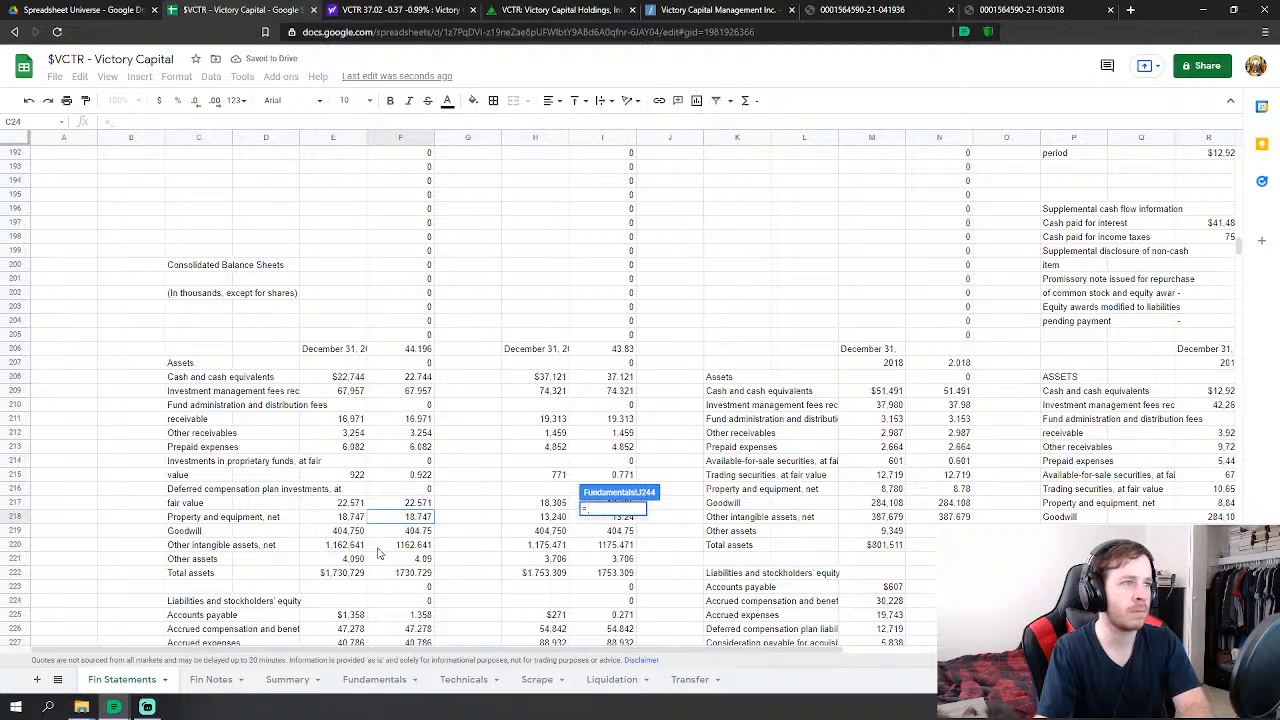
{"action": "left_click", "coordinate": [410, 531]}
{"action": "key", "text": "Return"}
- Link the FY 2020 Intangible Assets cell J248 to the net other intangible assets in 'Fin Statements'!F220
{"action": "left_click", "coordinate": [628, 567]}
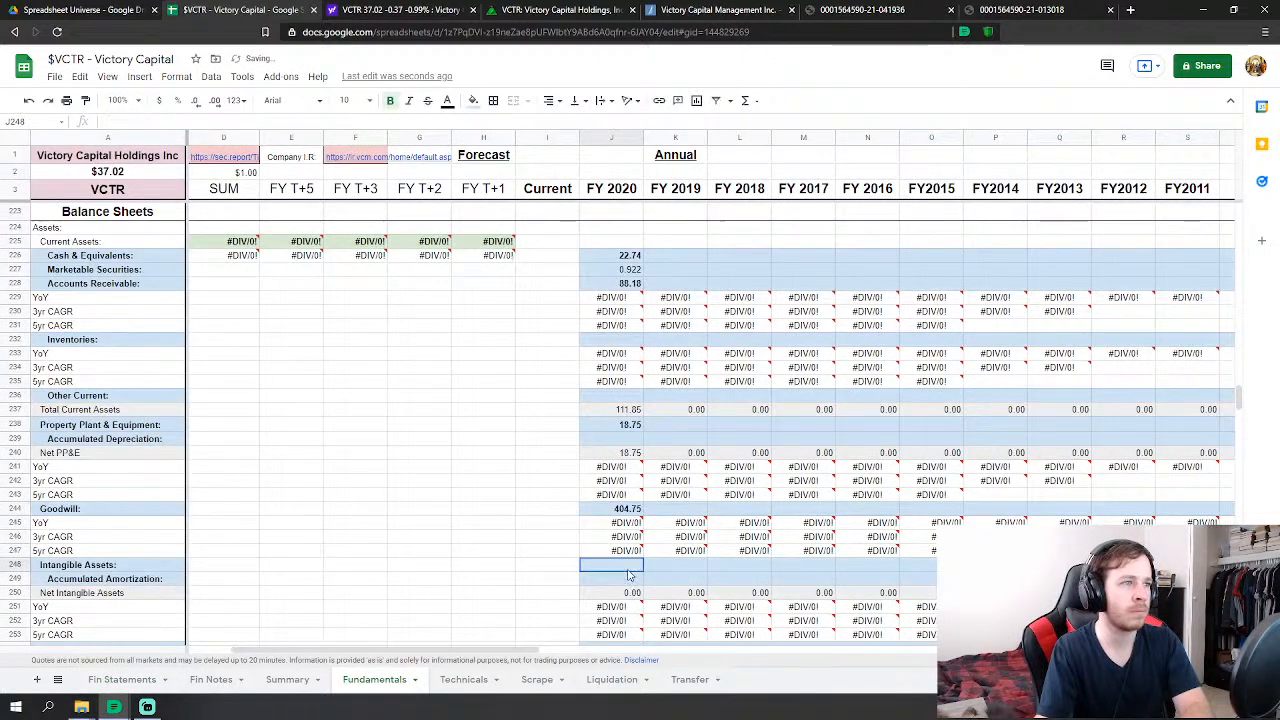
{"action": "type", "text": "="}
{"action": "left_click", "coordinate": [124, 680]}
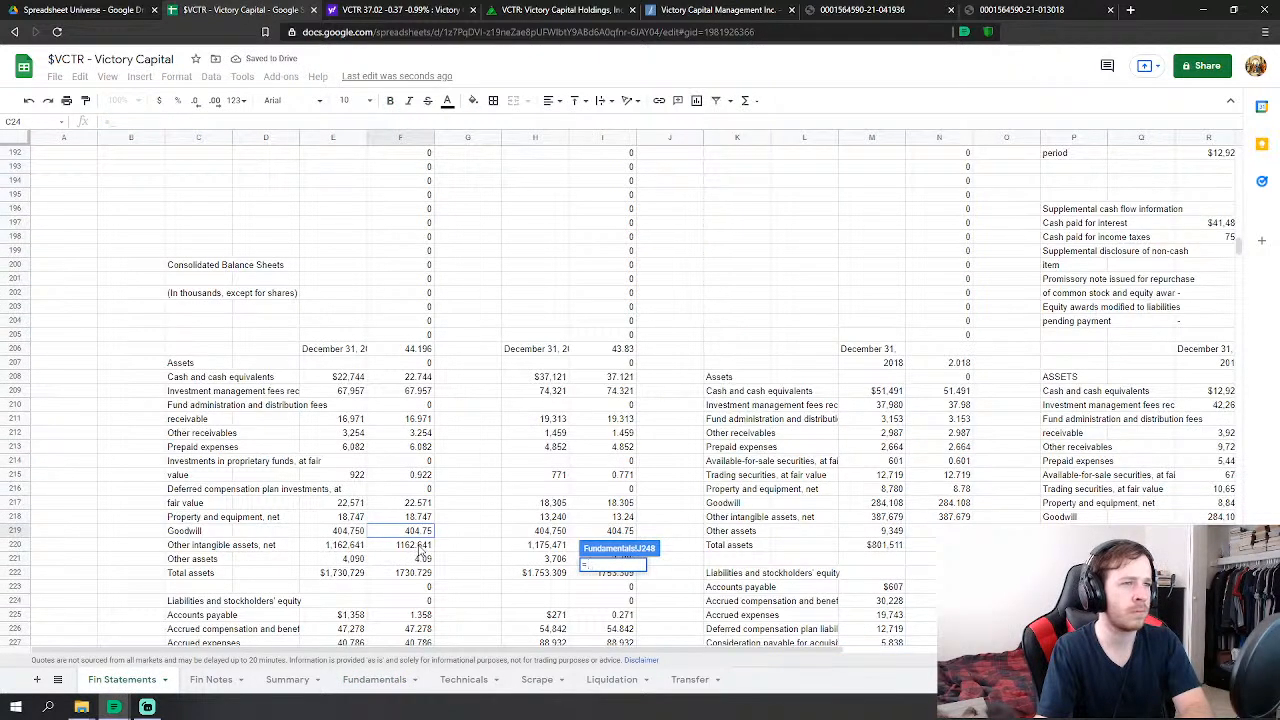
{"action": "left_click", "coordinate": [420, 549]}
{"action": "key", "text": "Return"}
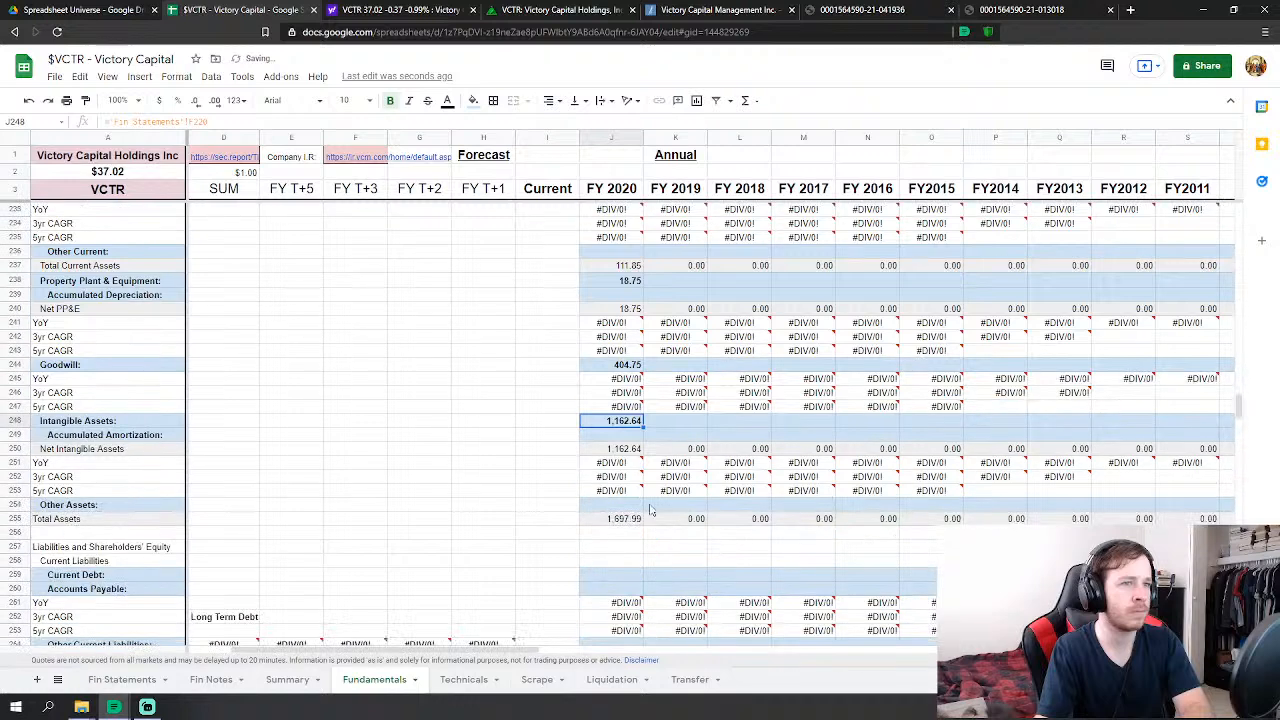
- Fill the FY 2020 Other Assets cell J254 with other assets plus deferred compensation plan investments from Fin Statements F221 and F217
{"action": "left_click", "coordinate": [649, 509]}
{"action": "type", "text": "="}
{"action": "left_click", "coordinate": [122, 679]}
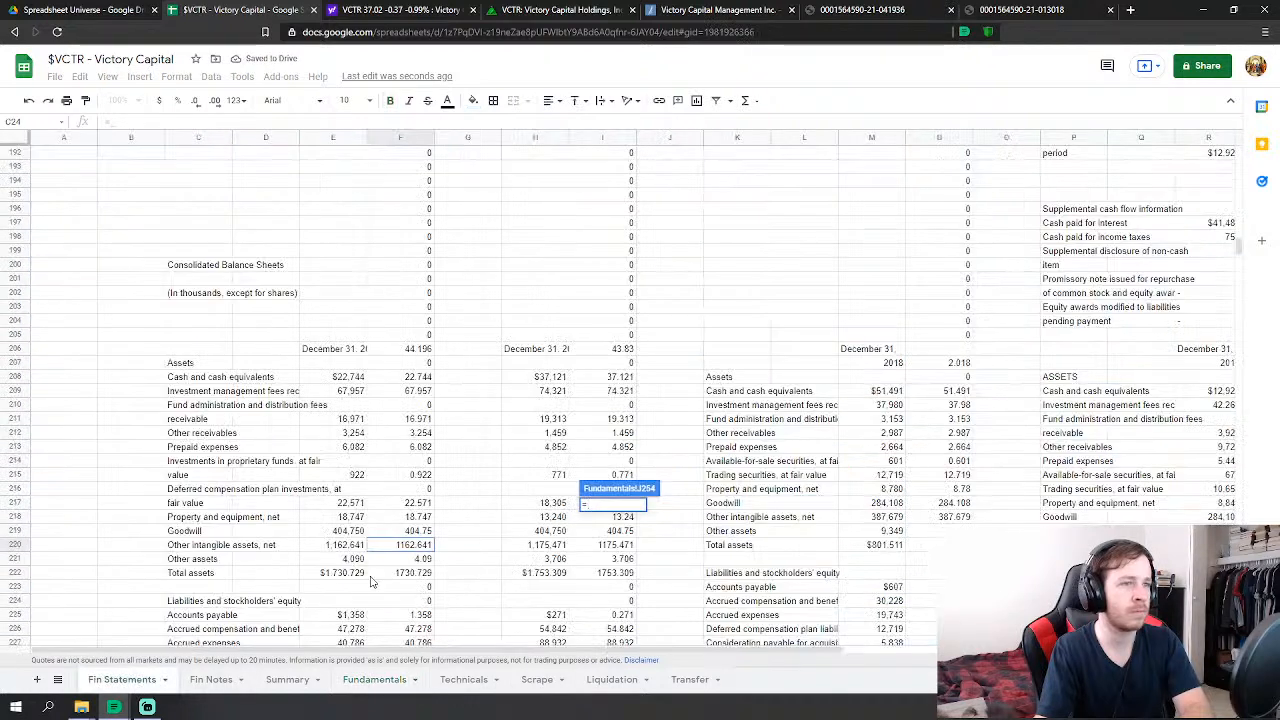
{"action": "left_click", "coordinate": [423, 562]}
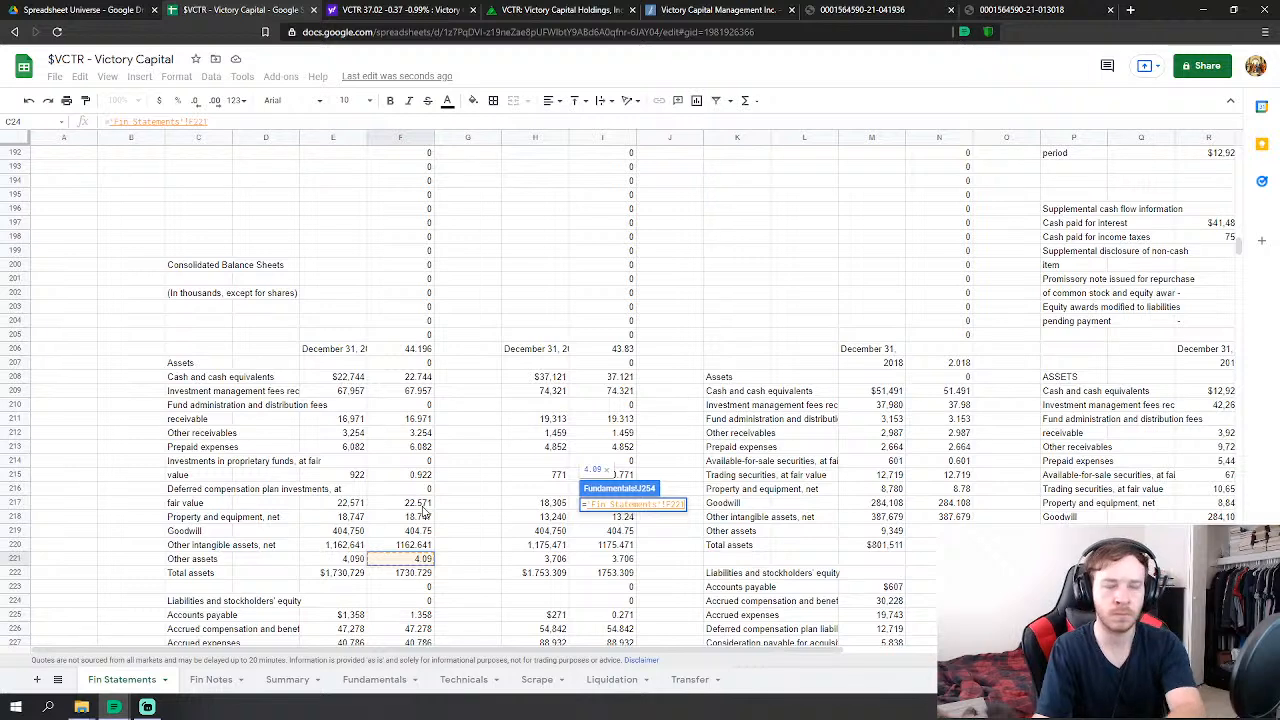
{"action": "type", "text": "+"}
{"action": "left_click", "coordinate": [422, 506]}
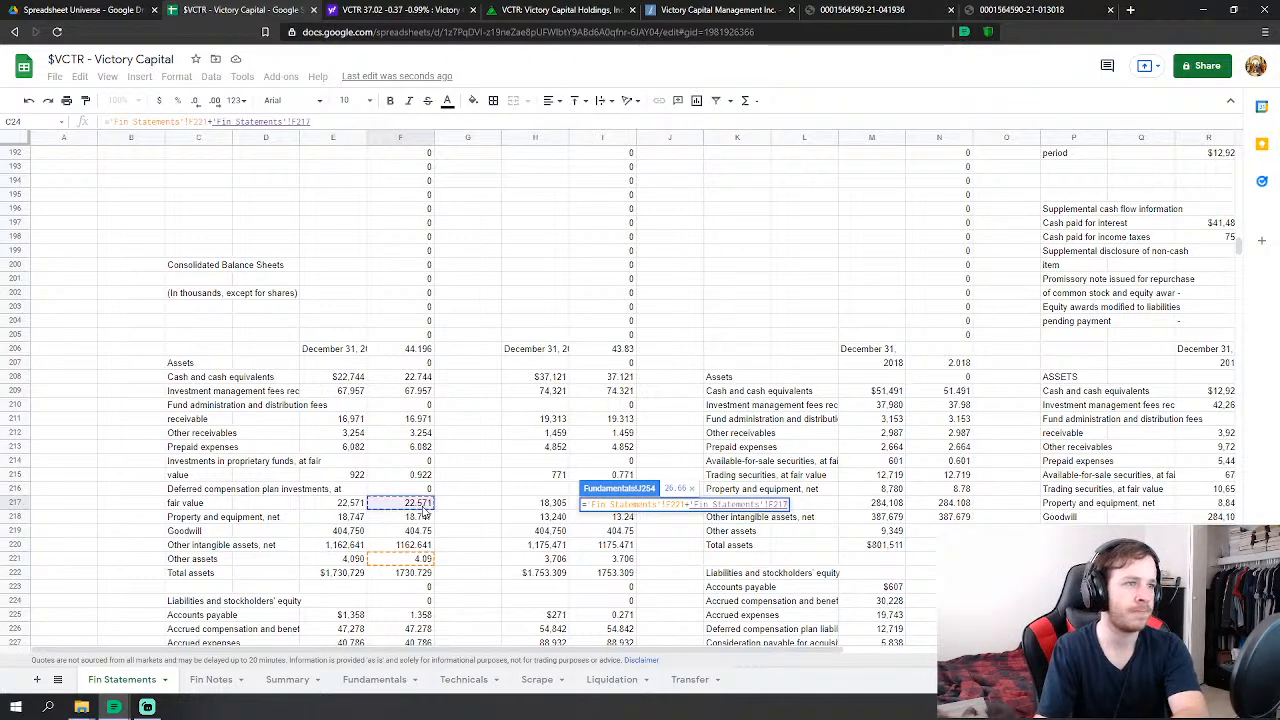
{"action": "key", "text": "Return"}
{"action": "scroll", "coordinate": [764, 406], "scroll_direction": "down", "scroll_amount": 2}
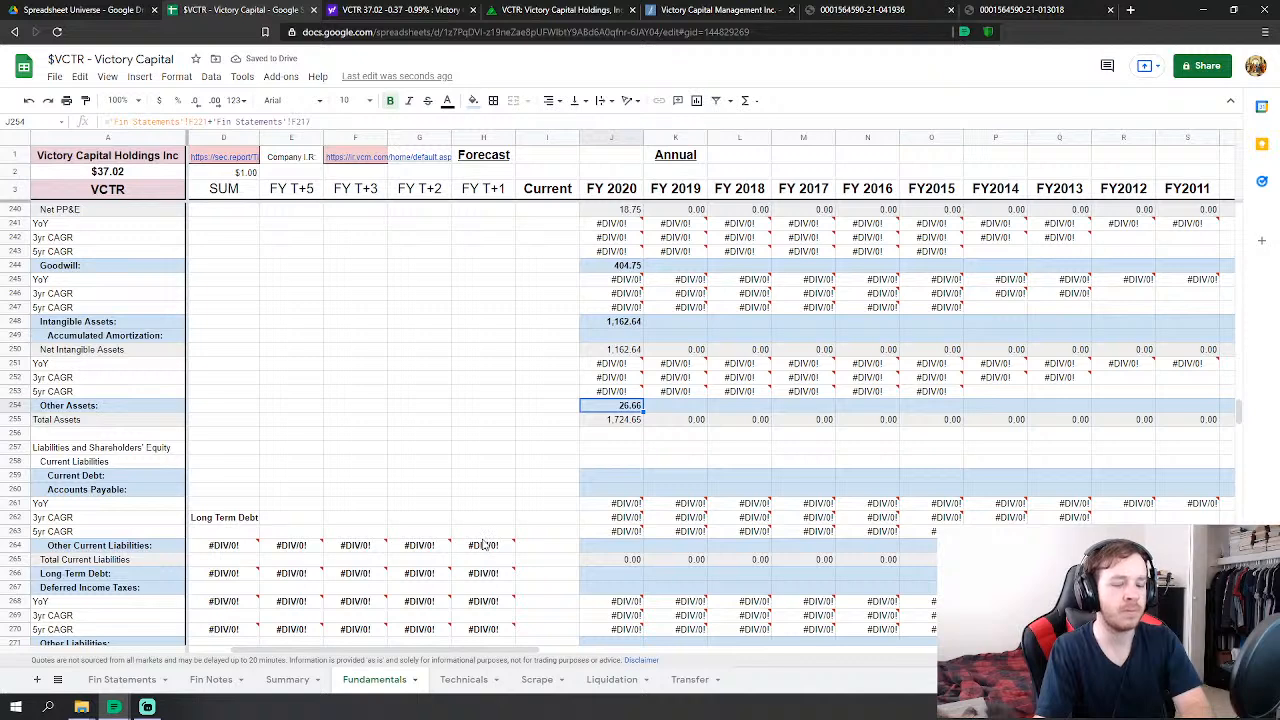
{"action": "key", "text": "F2"}
{"action": "type", "text": "+"}
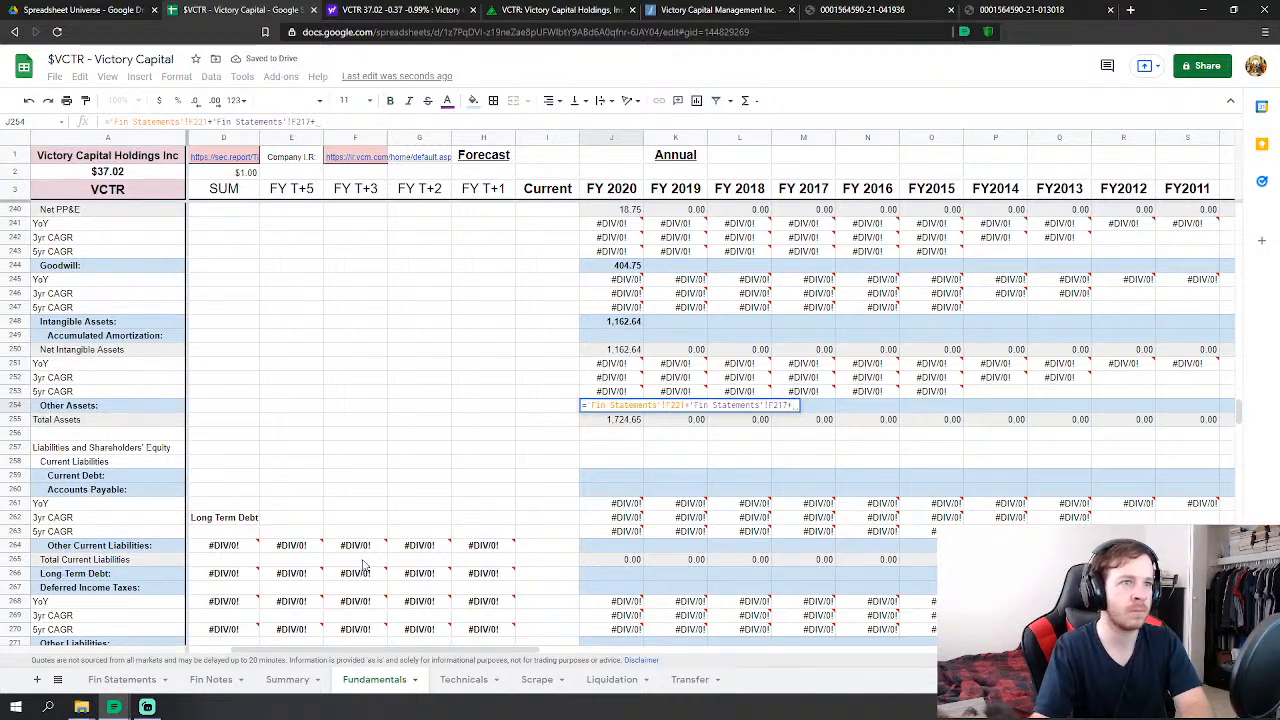
{"action": "left_click", "coordinate": [122, 679]}
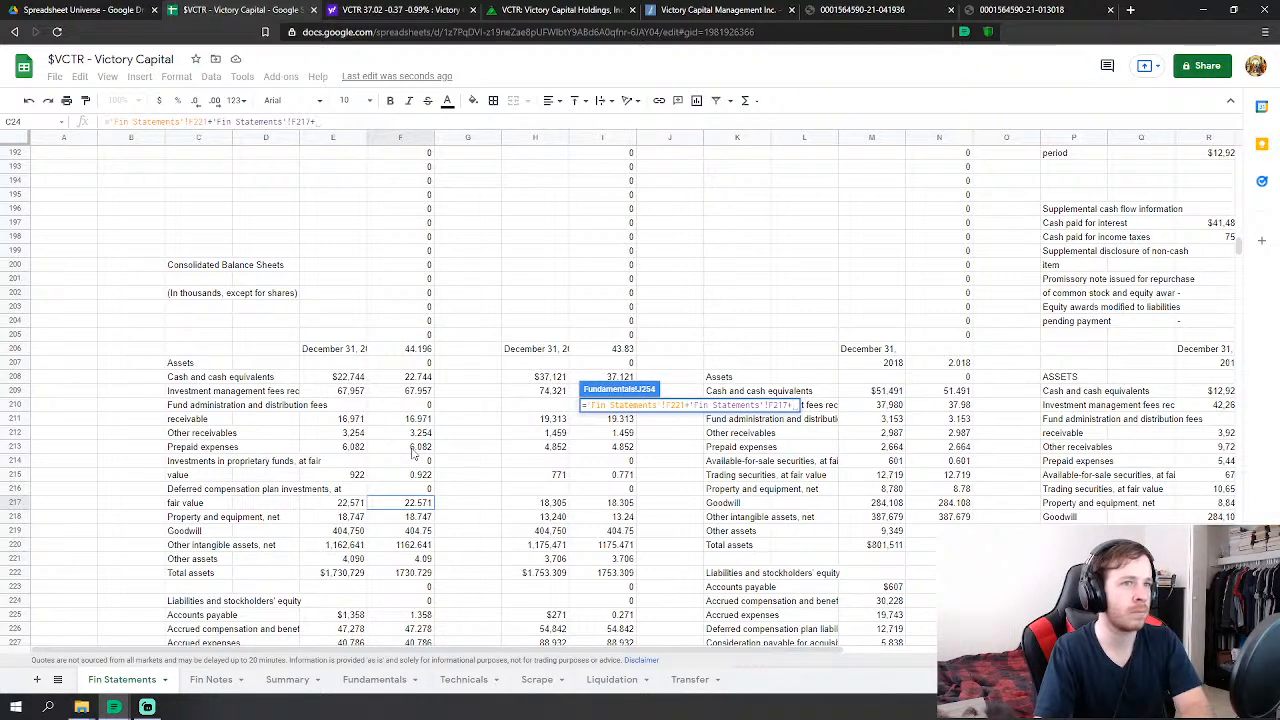
{"action": "key", "text": "Return"}
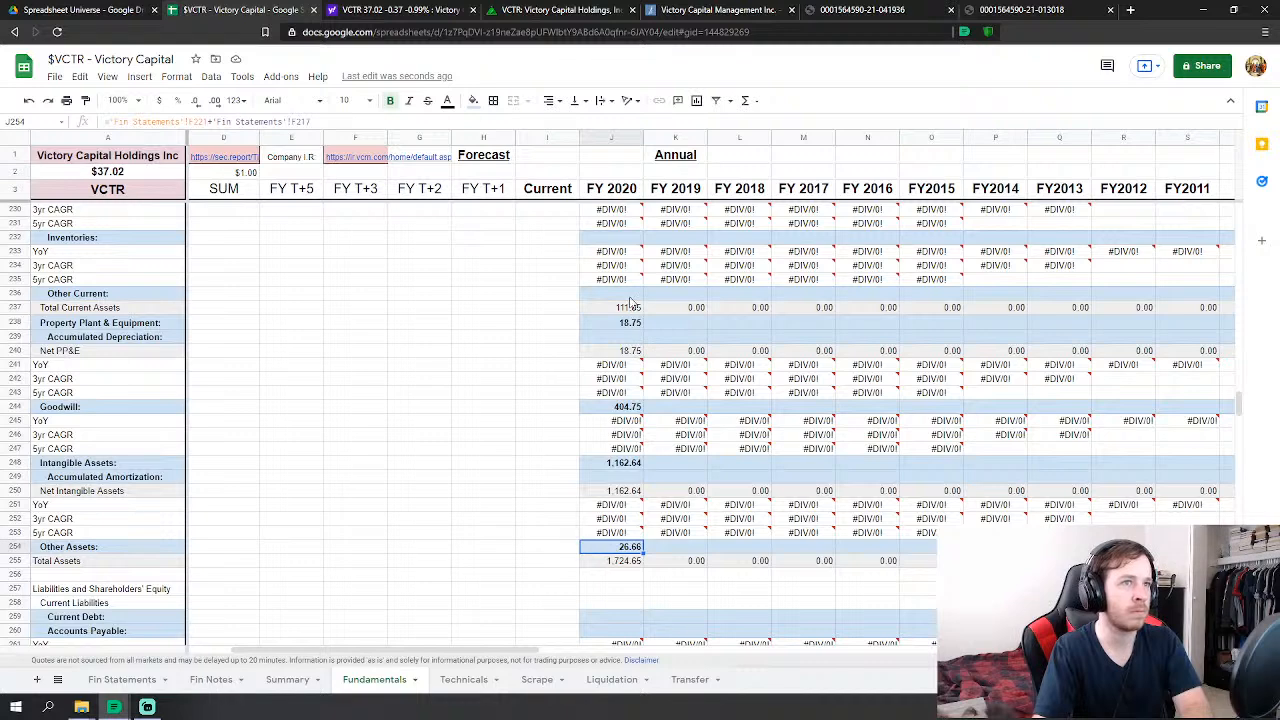
- Link the FY 2020 Other Current assets cell J236 to the 2020 prepaid expenses in 'Fin Statements'!F213
{"action": "left_click", "coordinate": [629, 296]}
{"action": "type", "text": "=SUM(J237:J238"}
{"action": "left_click", "coordinate": [118, 685]}
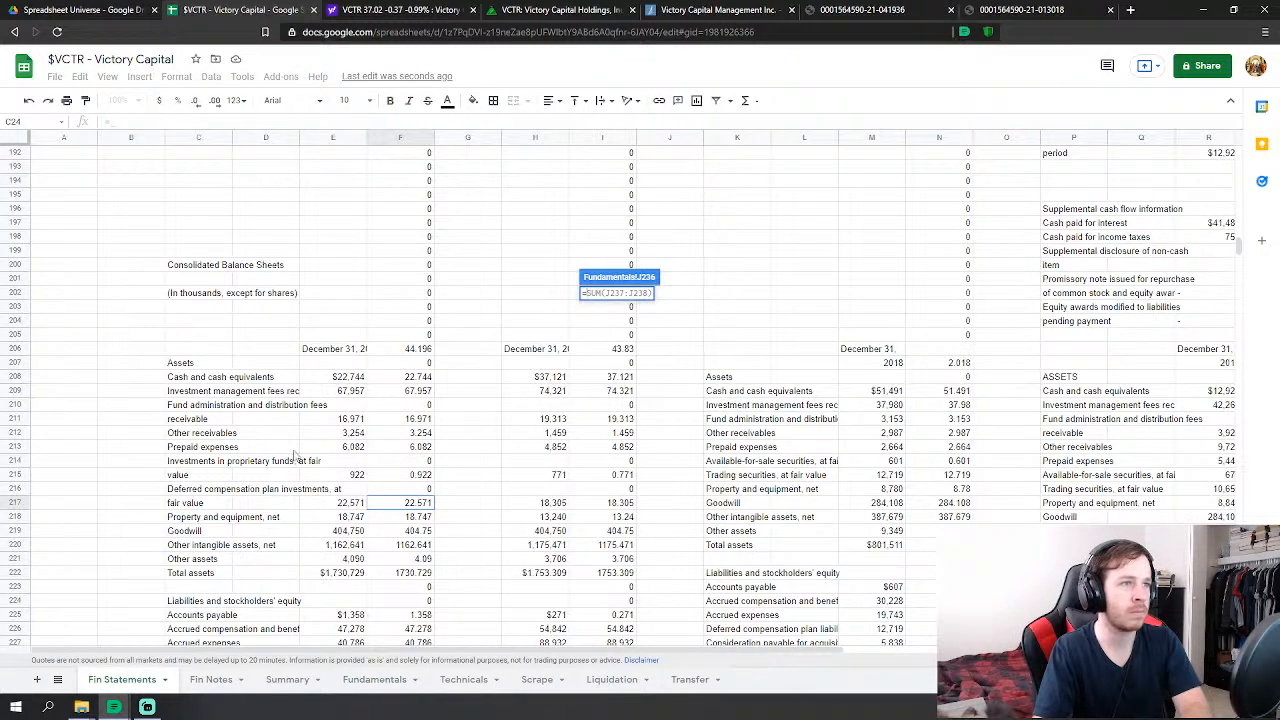
{"action": "left_click", "coordinate": [389, 449]}
{"action": "key", "text": "Return"}
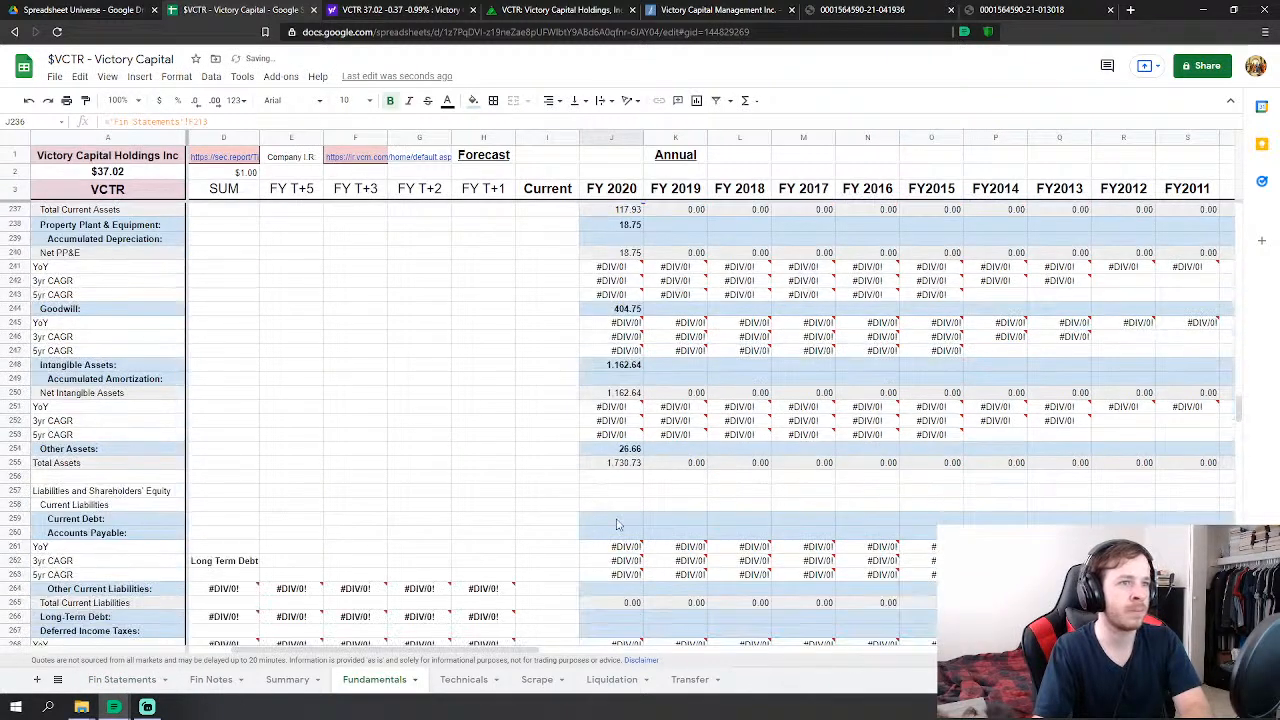
{"action": "scroll", "coordinate": [617, 524], "scroll_direction": "down", "scroll_amount": 2}
{"action": "left_click", "coordinate": [612, 377]}
{"action": "type", "text": "="}
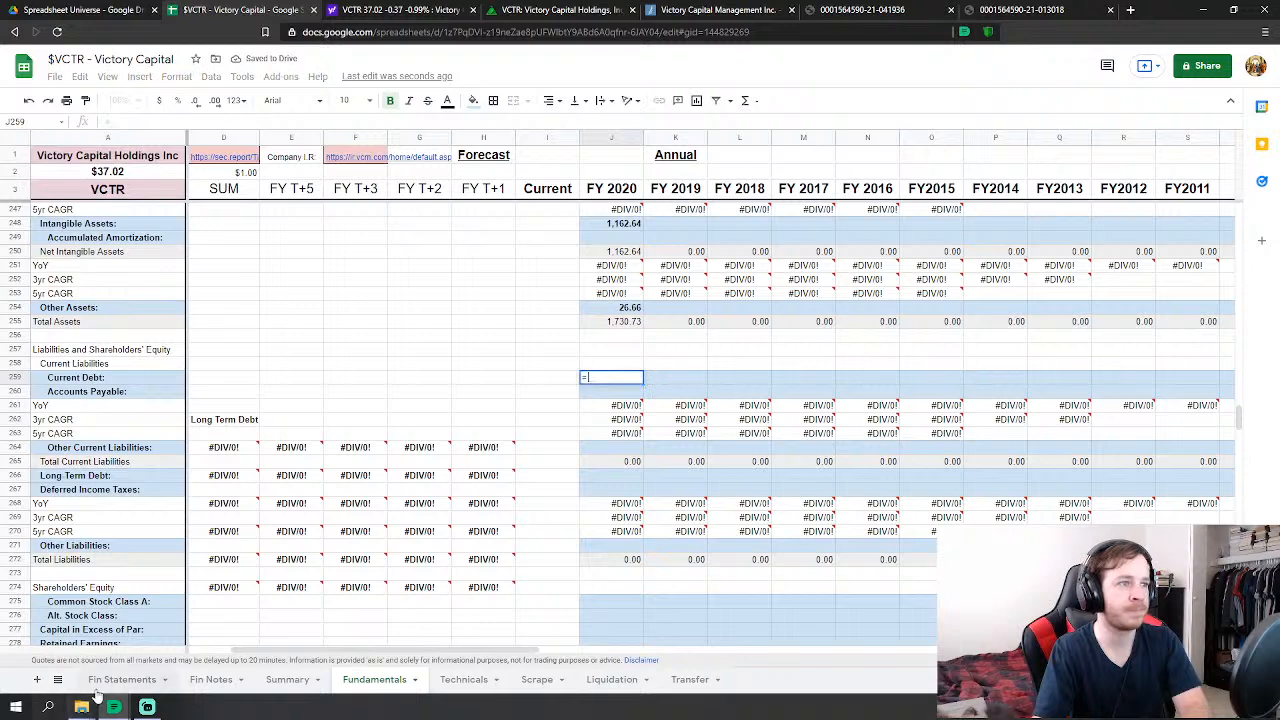
{"action": "left_click", "coordinate": [116, 681]}
{"action": "scroll", "coordinate": [435, 522], "scroll_direction": "down", "scroll_amount": 5}
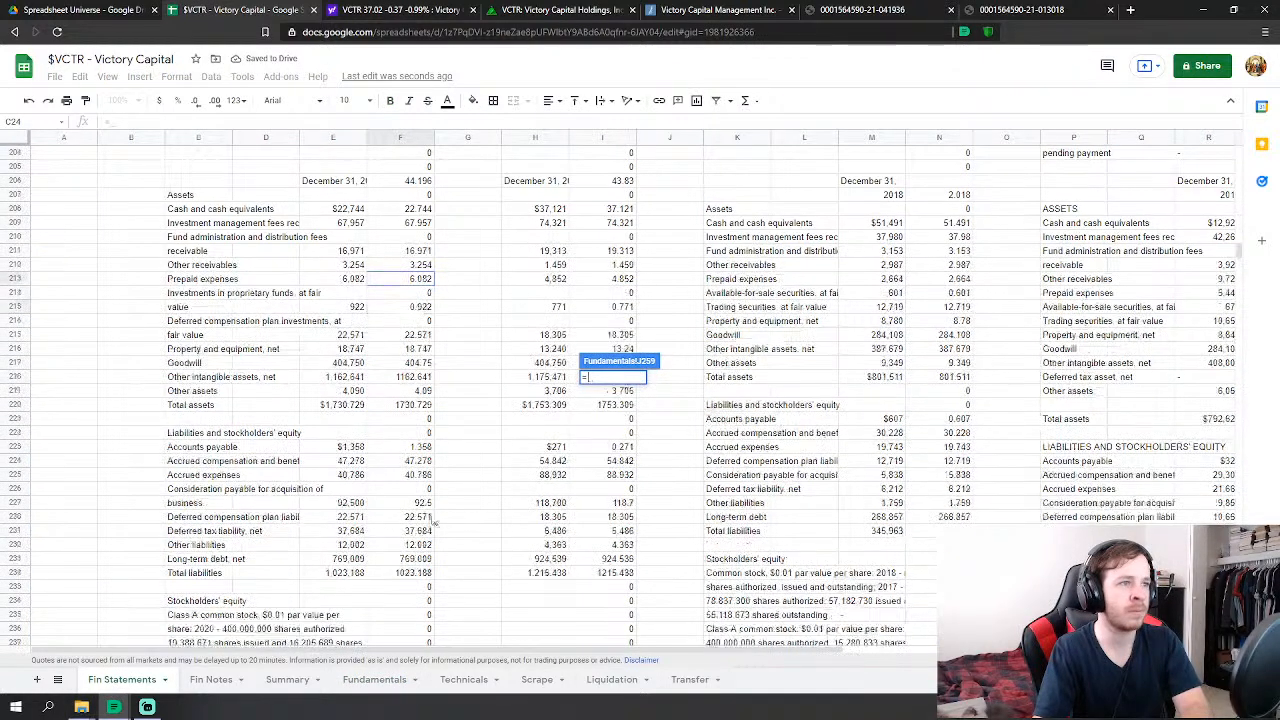
{"action": "scroll", "coordinate": [436, 495], "scroll_direction": "down", "scroll_amount": 1}
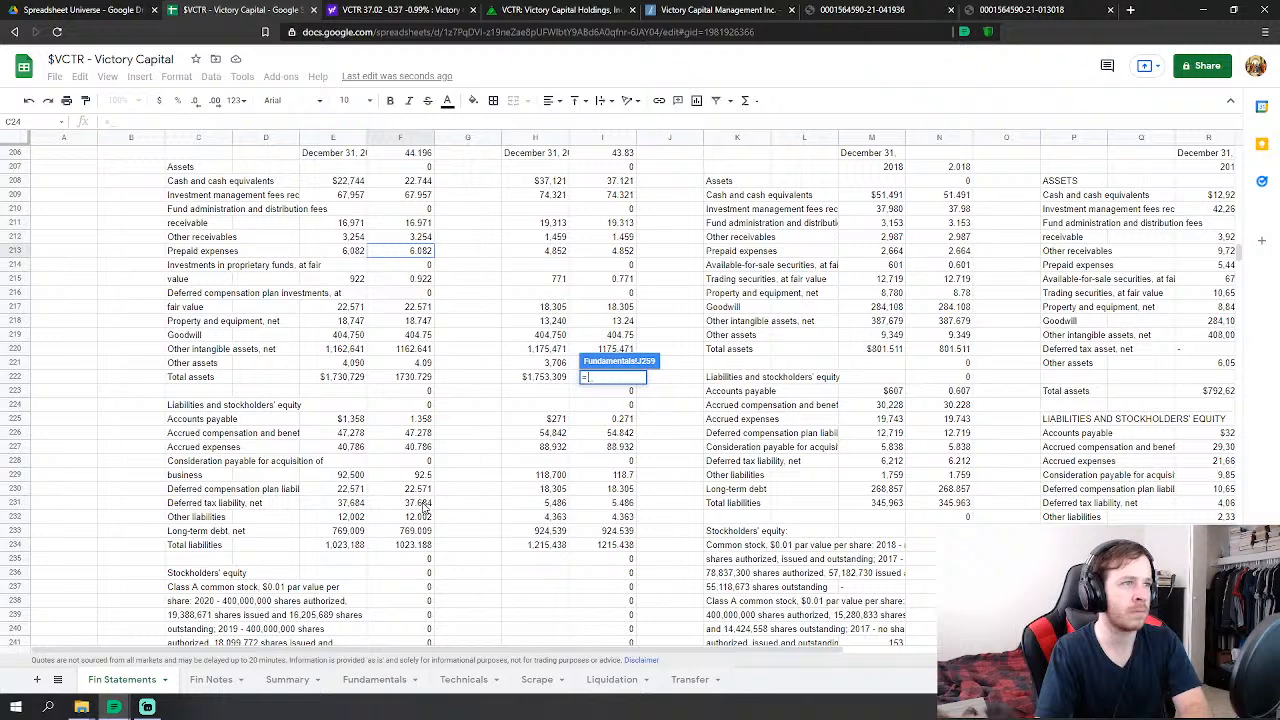
{"action": "key", "text": "Escape"}
- Fill the FY 2020 Accounts Payable cell J260 with accounts payable, accrued compensation and acquisition consideration payable from Fin Statements F225, F226 and F229
{"action": "left_click", "coordinate": [620, 393]}
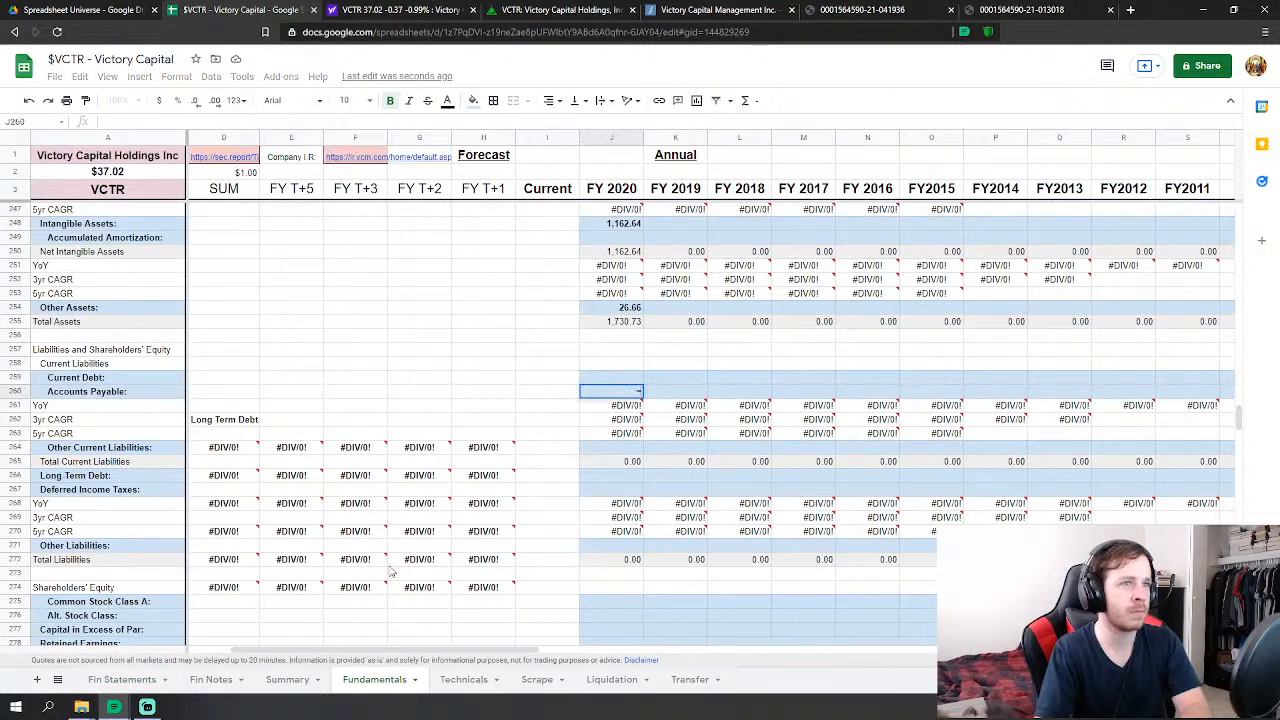
{"action": "type", "text": "="}
{"action": "left_click", "coordinate": [122, 679]}
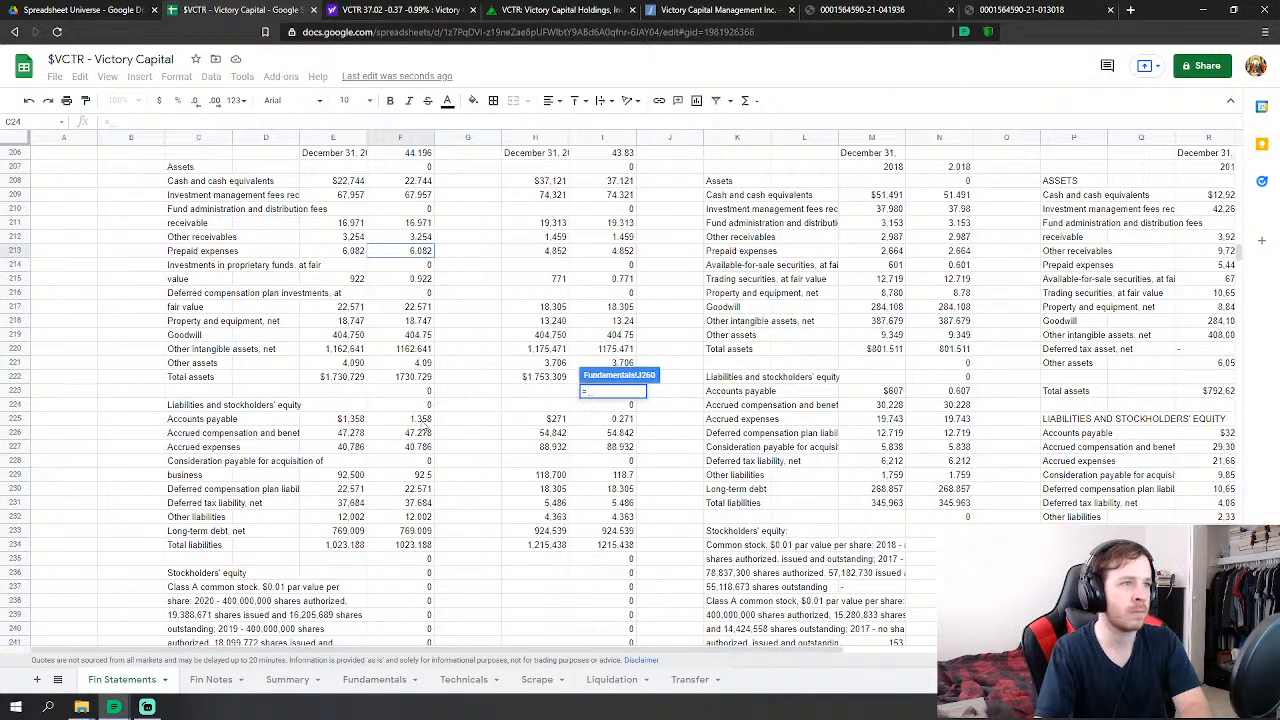
{"action": "left_click", "coordinate": [420, 420]}
{"action": "type", "text": "+"}
{"action": "left_click", "coordinate": [421, 434]}
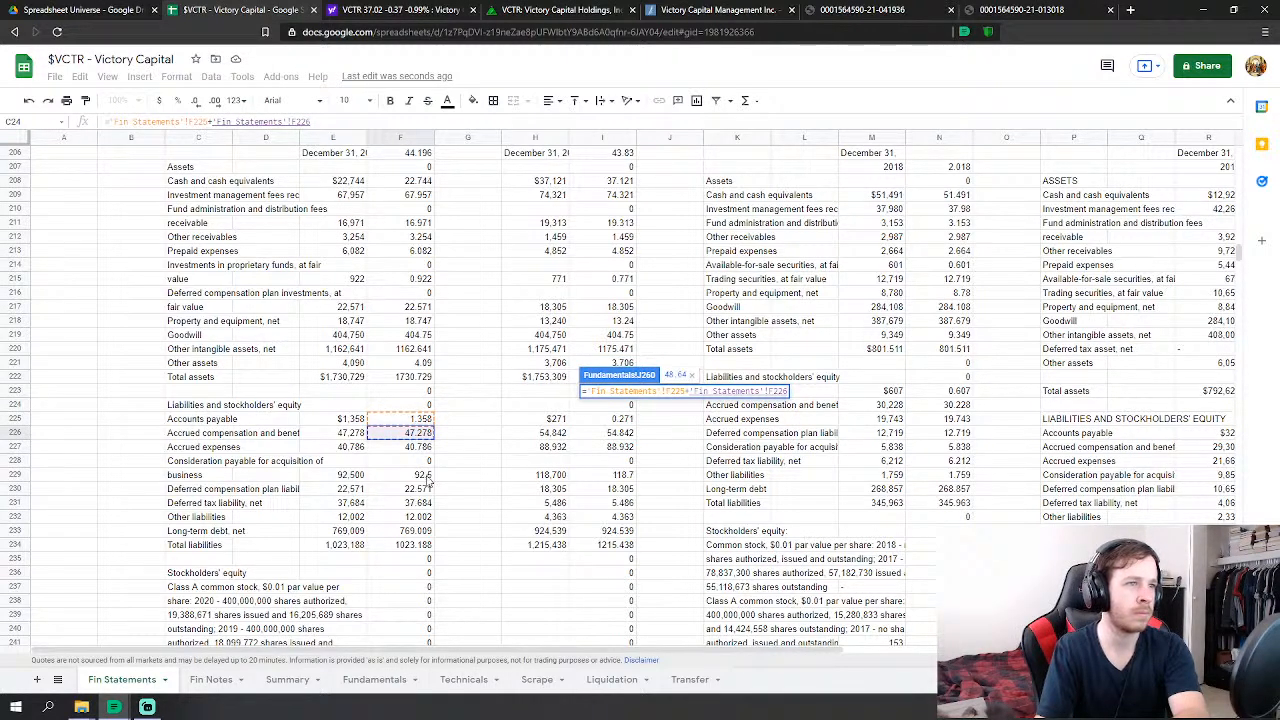
{"action": "type", "text": "+"}
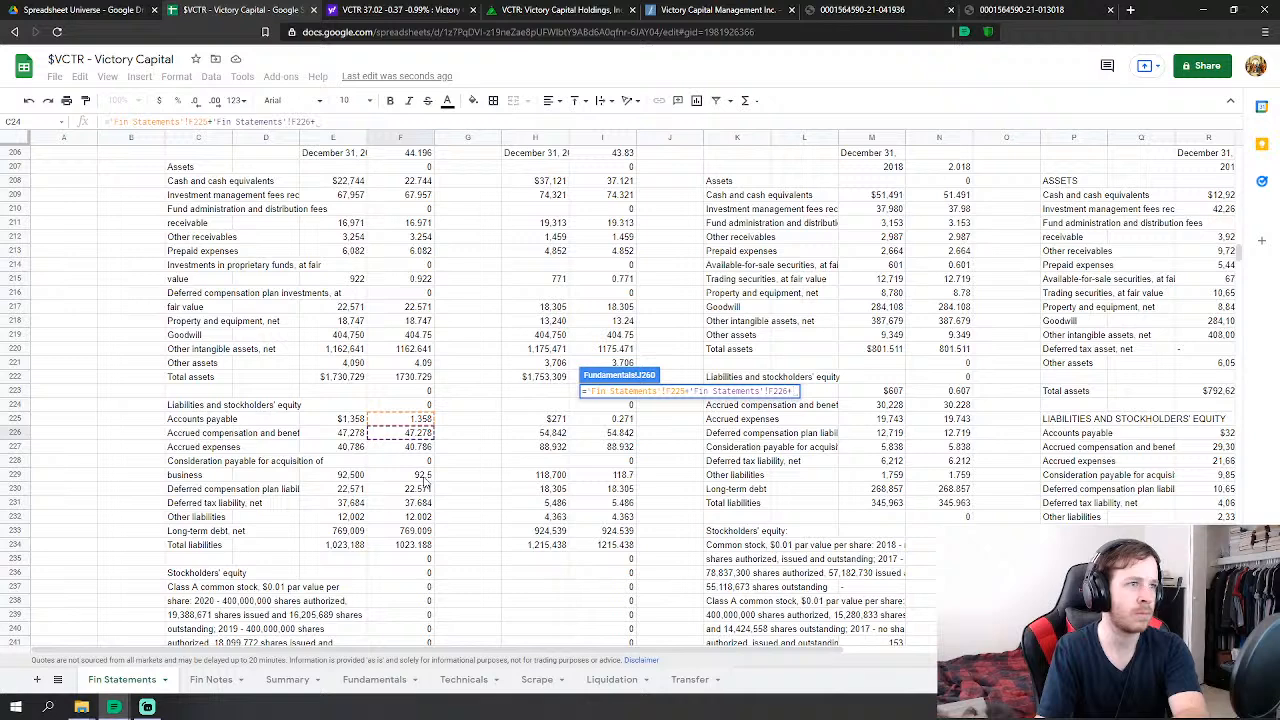
{"action": "left_click", "coordinate": [425, 476]}
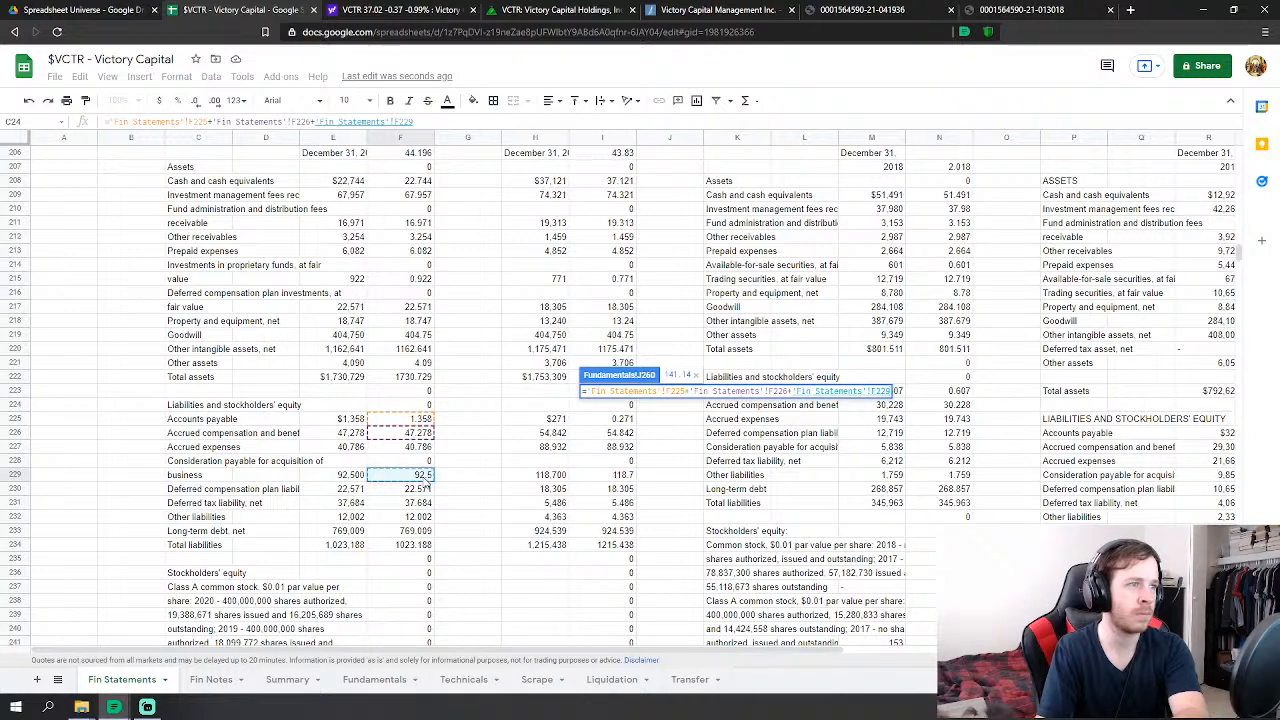
{"action": "key", "text": "Return"}
- Link the FY 2020 Other Current Liabilities cell J264 to the accrued expenses in 'Fin Statements'!F227
{"action": "key", "text": "Down"}
{"action": "key", "text": "Down"}
{"action": "key", "text": "Down"}
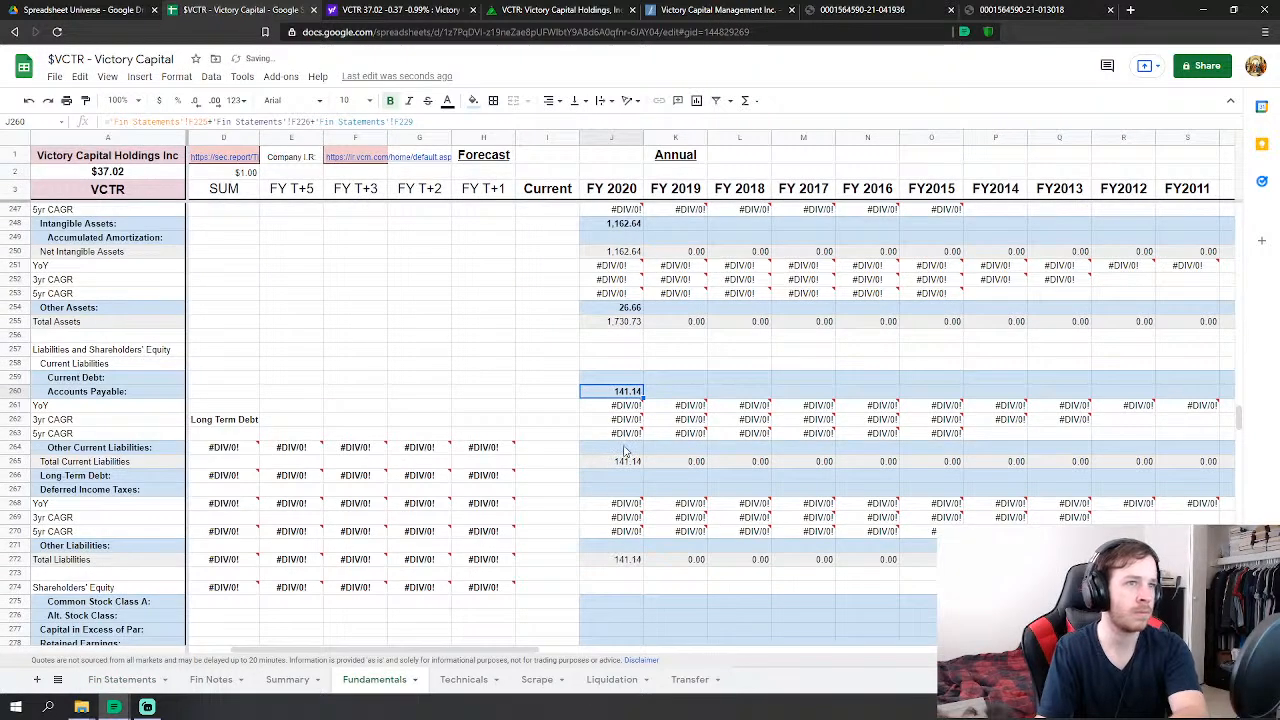
{"action": "type", "text": "="}
{"action": "left_click", "coordinate": [122, 679]}
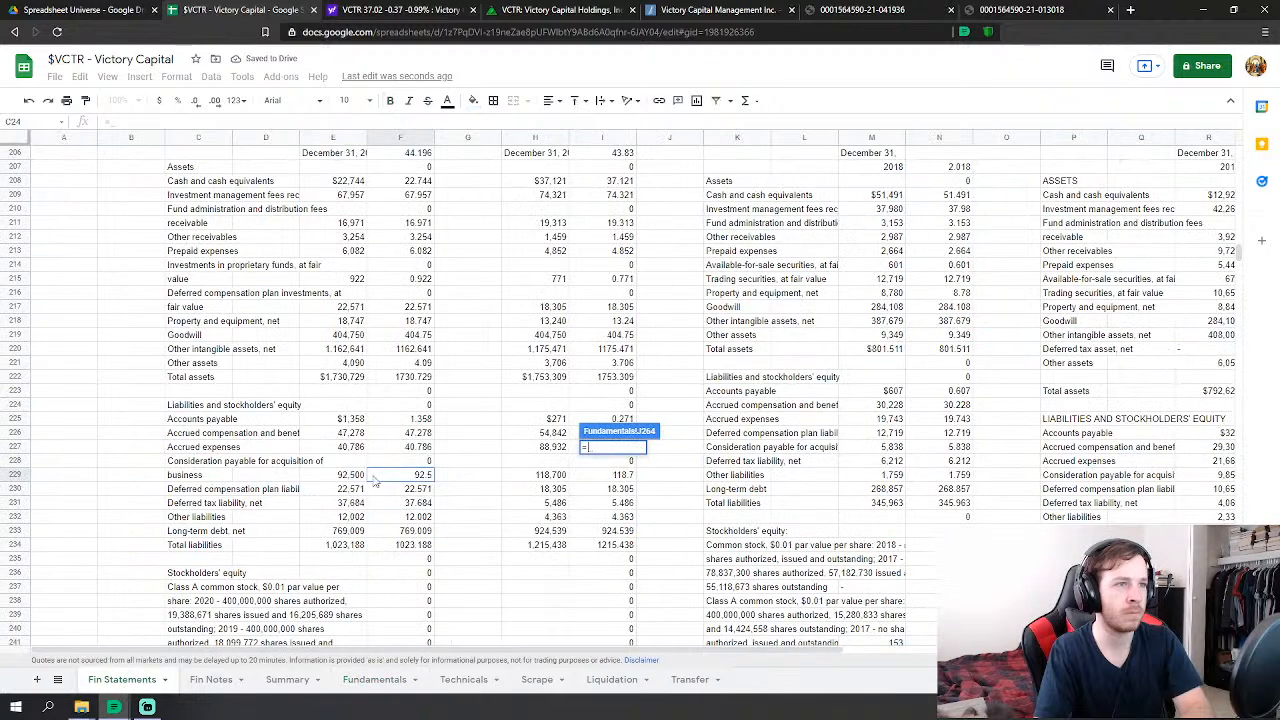
{"action": "left_click", "coordinate": [423, 448]}
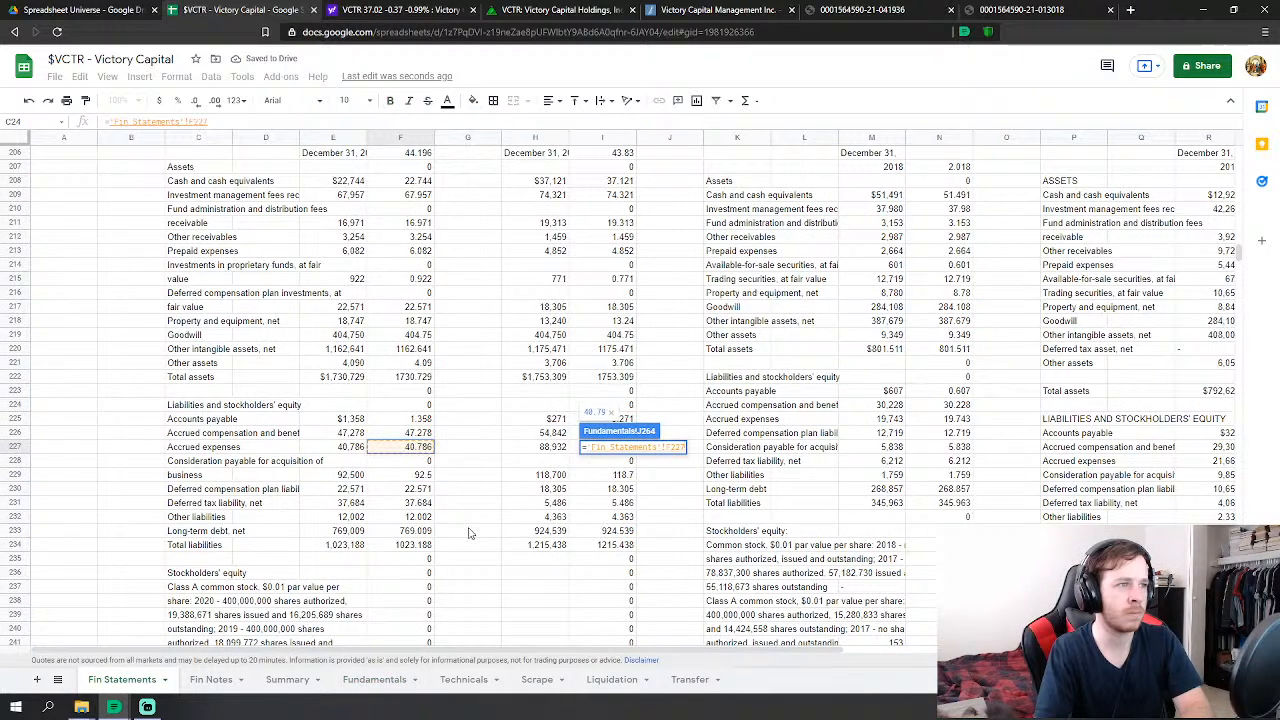
{"action": "key", "text": "Return"}
- Link the FY 2020 Deferred Income Taxes cell J267 to the net deferred tax liability in 'Fin Statements'!F231
{"action": "key", "text": "Down"}
{"action": "key", "text": "Down"}
{"action": "type", "text": "="}
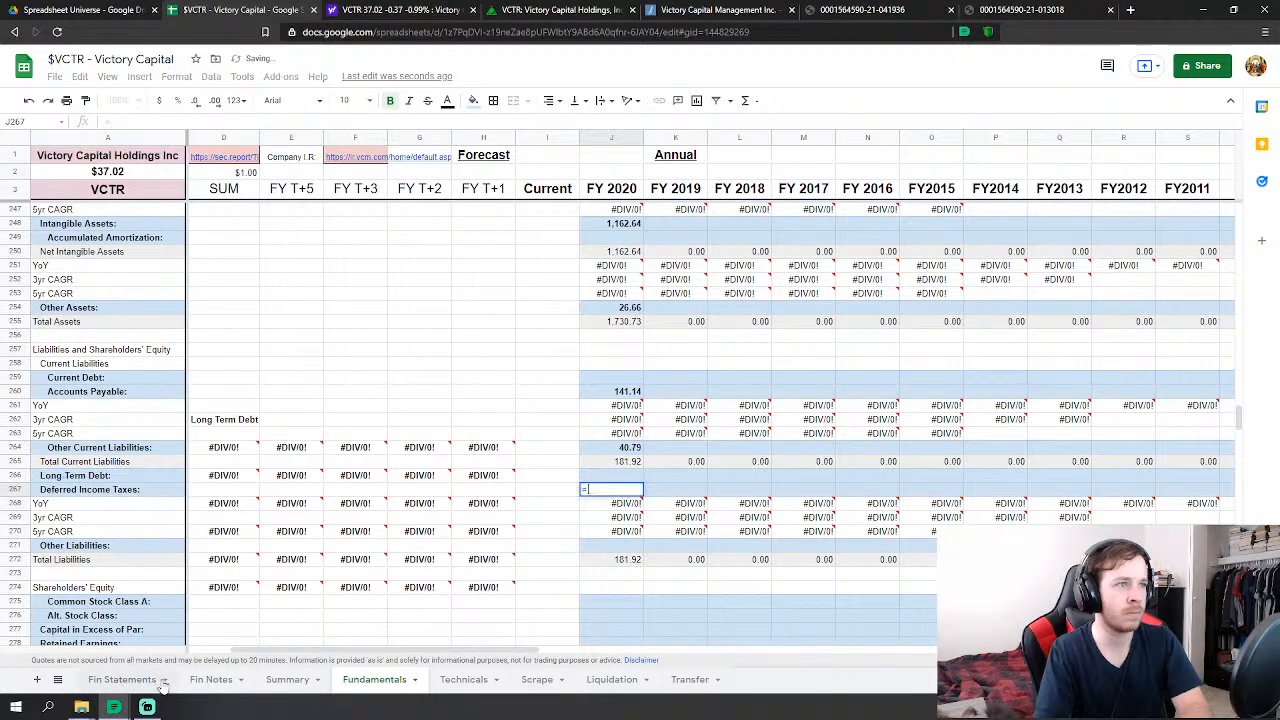
{"action": "left_click", "coordinate": [140, 680]}
{"action": "left_click", "coordinate": [419, 504]}
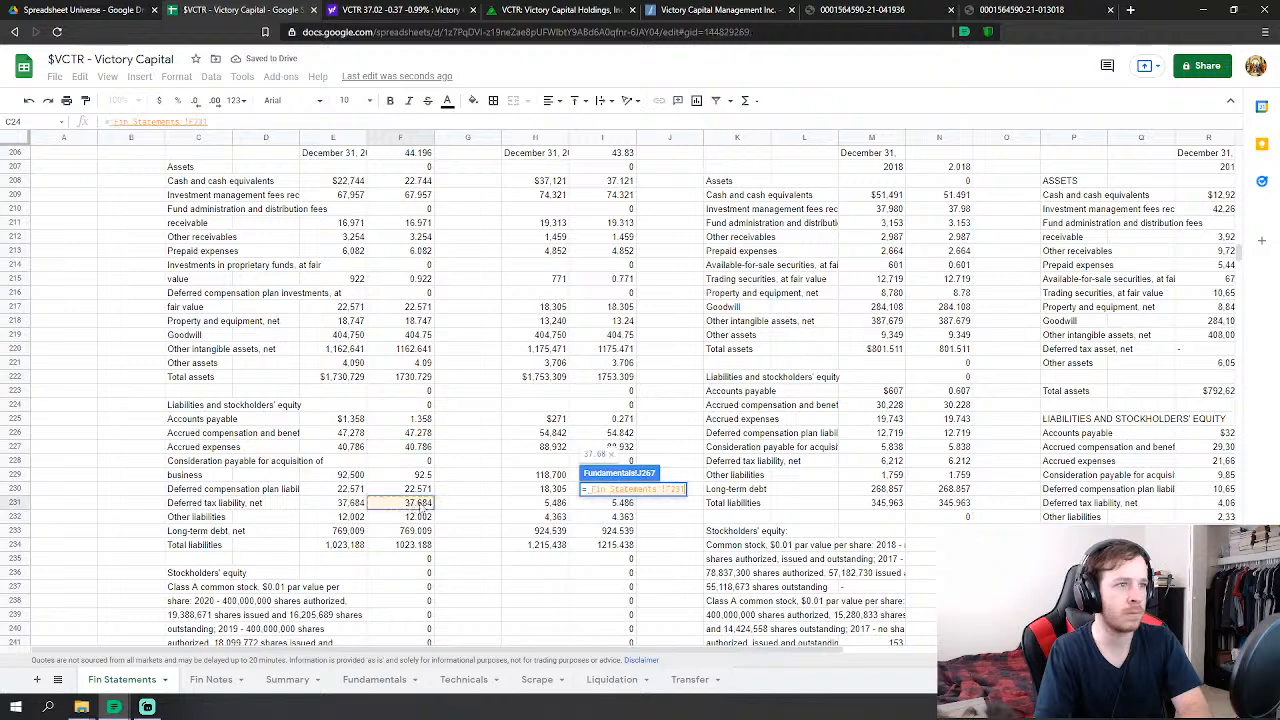
{"action": "key", "text": "Return"}
- Link the FY 2020 Long-Term Debt cell J266 to the net long-term debt in 'Fin Statements'!F233
{"action": "type", "text": "="}
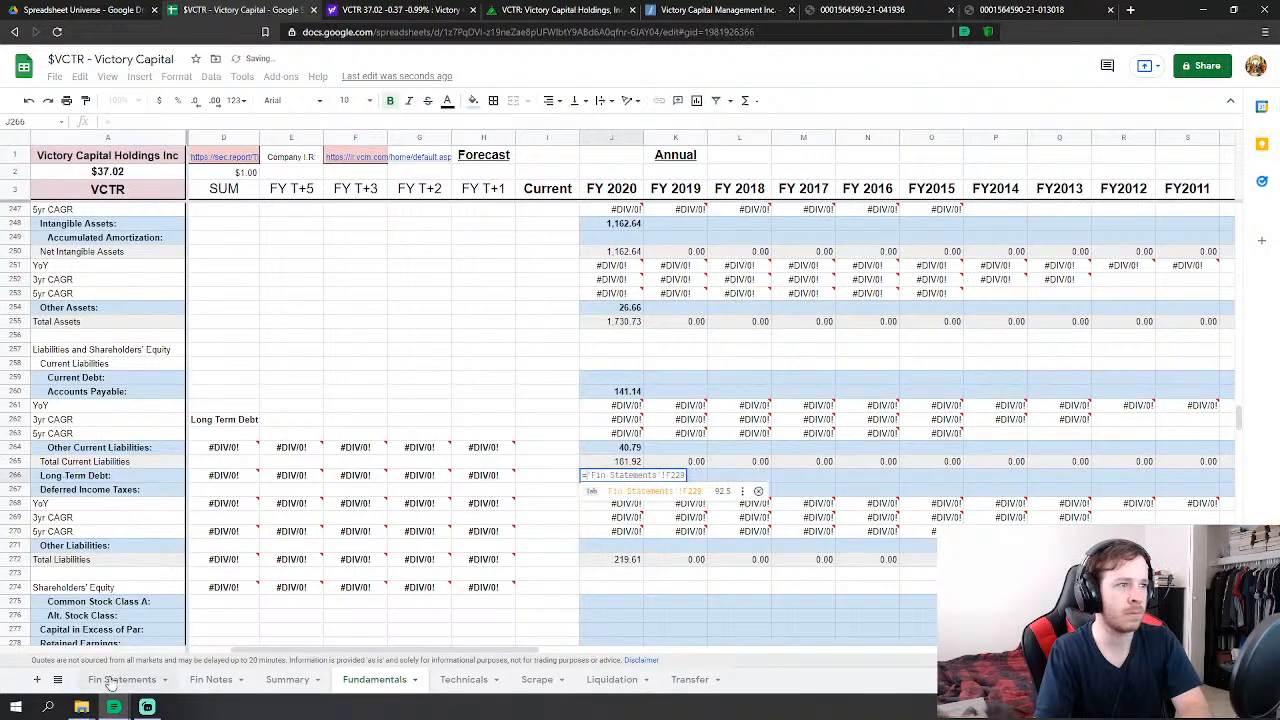
{"action": "left_click", "coordinate": [122, 679]}
{"action": "left_click", "coordinate": [425, 531]}
{"action": "key", "text": "Return"}
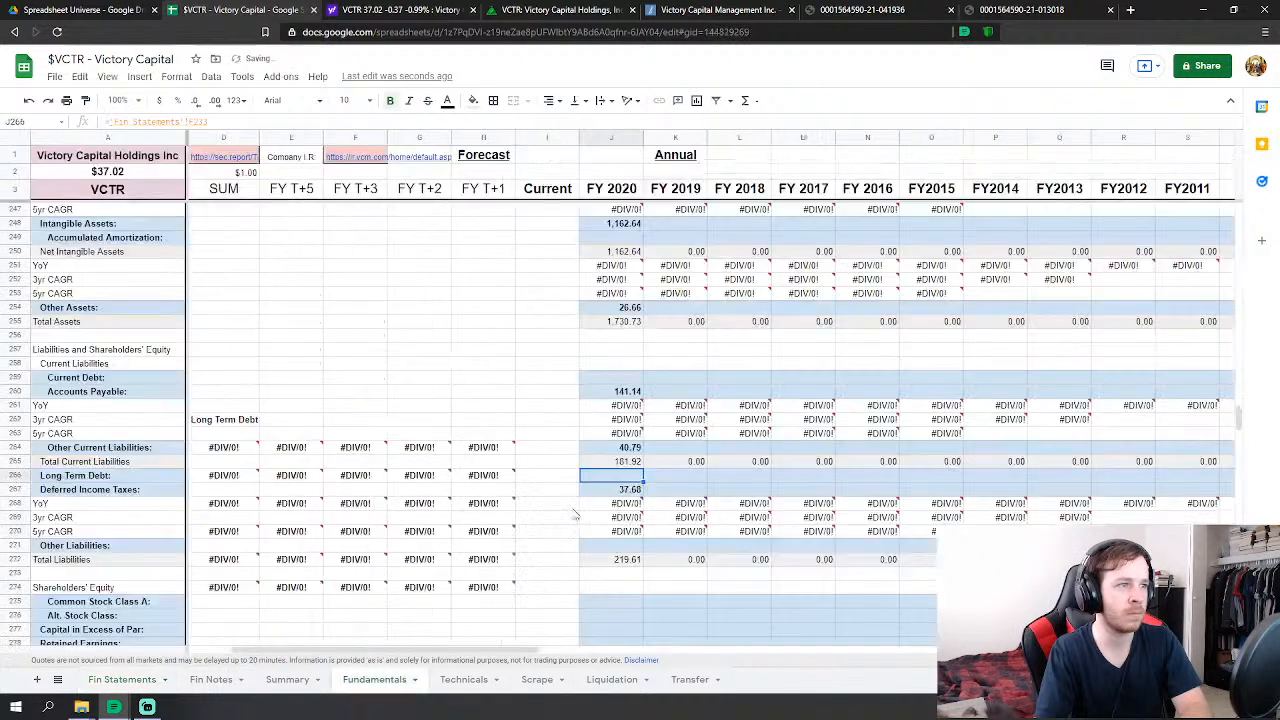
- Fill the FY 2020 Other Liabilities cell J271 with other liabilities plus the deferred compensation plan liability from Fin Statements F232 and F230
{"action": "key", "text": "Down"}
{"action": "key", "text": "Down"}
{"action": "key", "text": "Down"}
{"action": "key", "text": "Down"}
{"action": "type", "text": "="}
{"action": "left_click", "coordinate": [124, 681]}
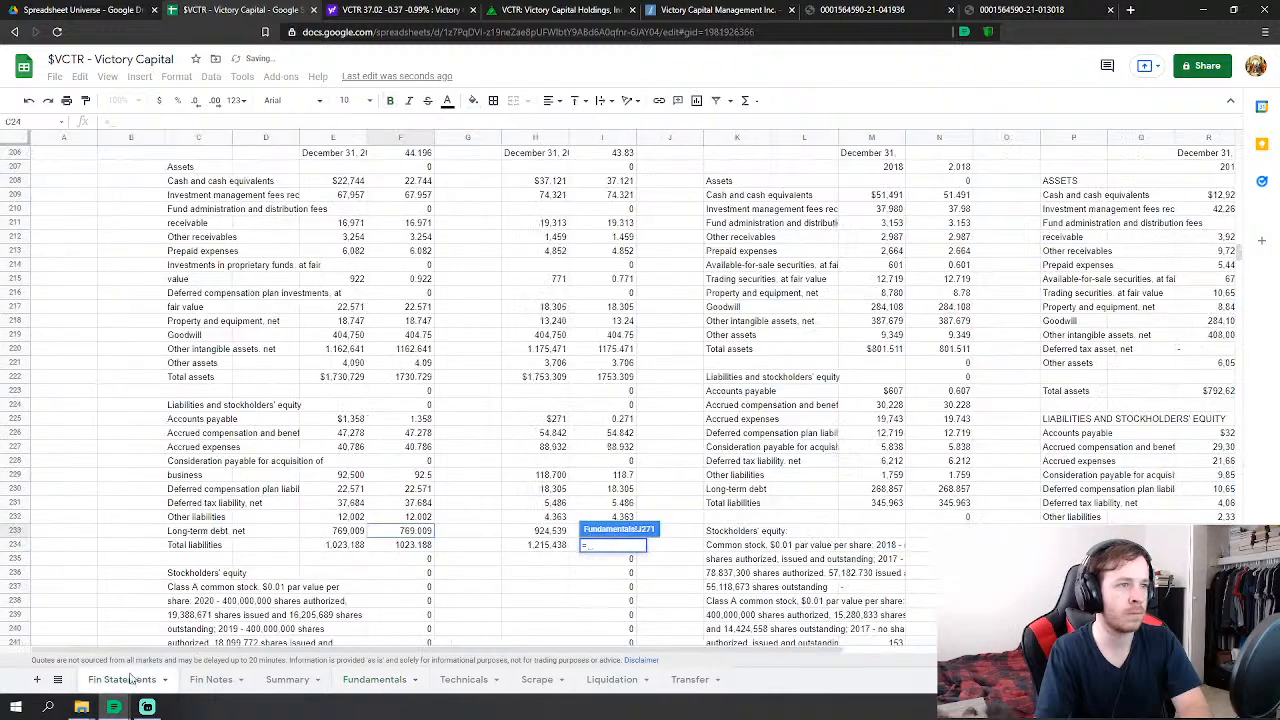
{"action": "left_click", "coordinate": [423, 518]}
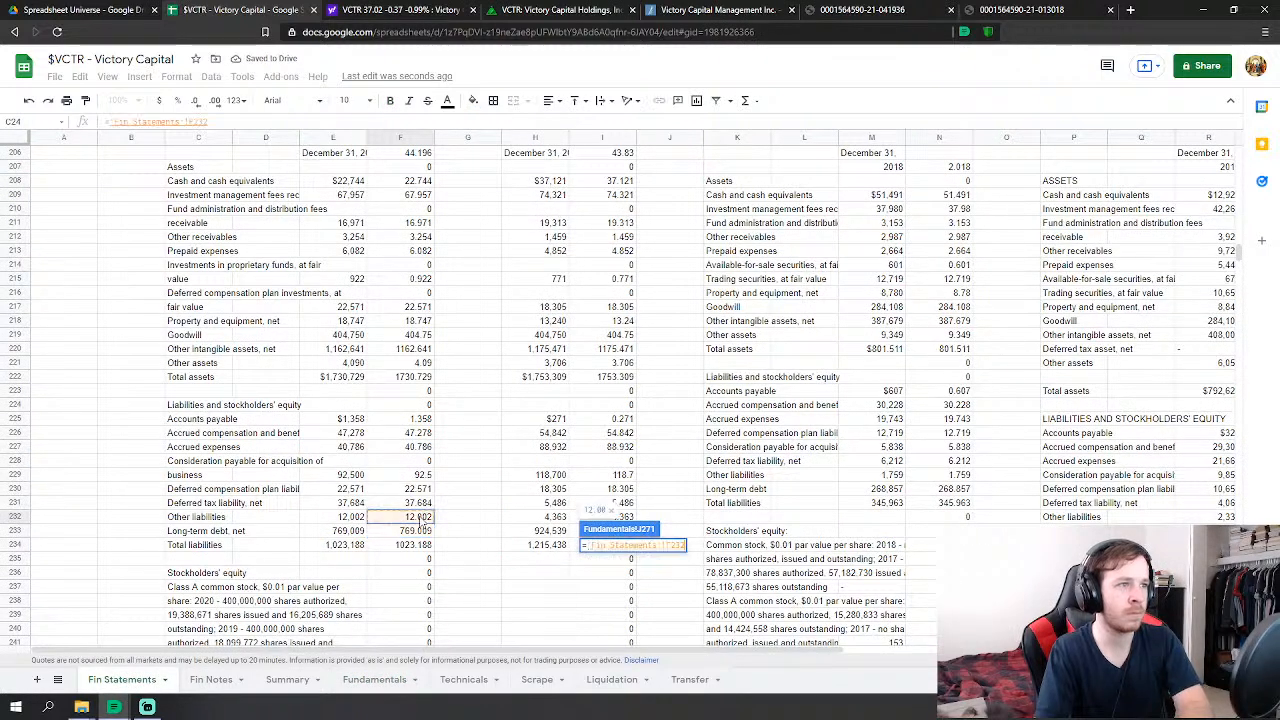
{"action": "type", "text": "+"}
{"action": "left_click", "coordinate": [424, 489]}
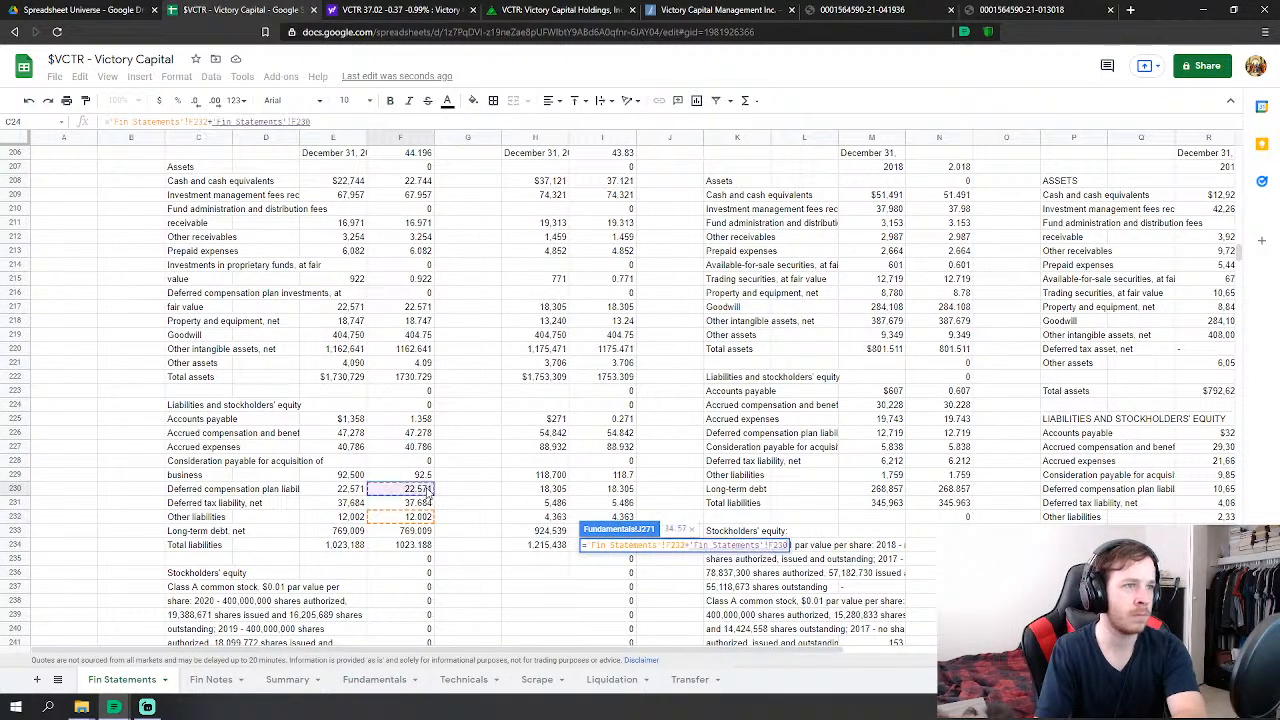
{"action": "key", "text": "Return"}
- Link the FY 2020 Common Stock Class A cell J275 to the Class A common stock amount in 'Fin Statements'!F242
{"action": "scroll", "coordinate": [690, 503], "scroll_direction": "down", "scroll_amount": 2}
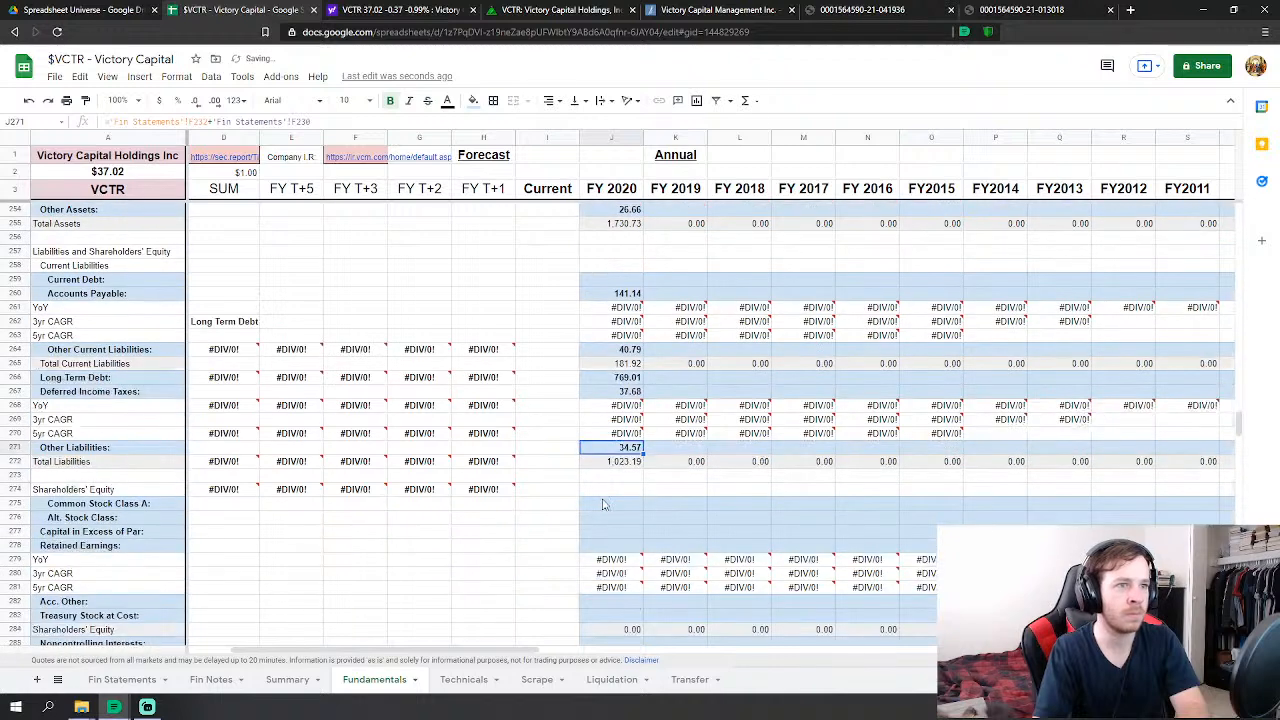
{"action": "left_click", "coordinate": [607, 504]}
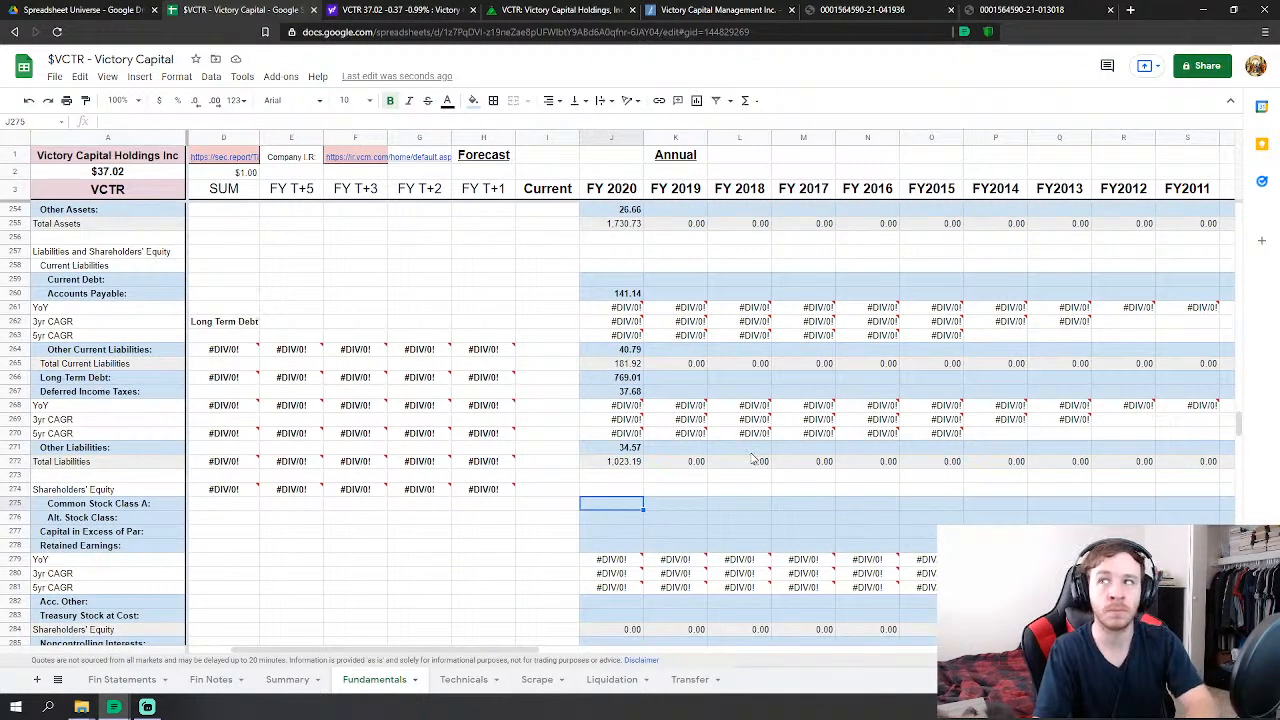
{"action": "scroll", "coordinate": [752, 460], "scroll_direction": "down", "scroll_amount": 1}
{"action": "type", "text": "="}
{"action": "left_click", "coordinate": [122, 679]}
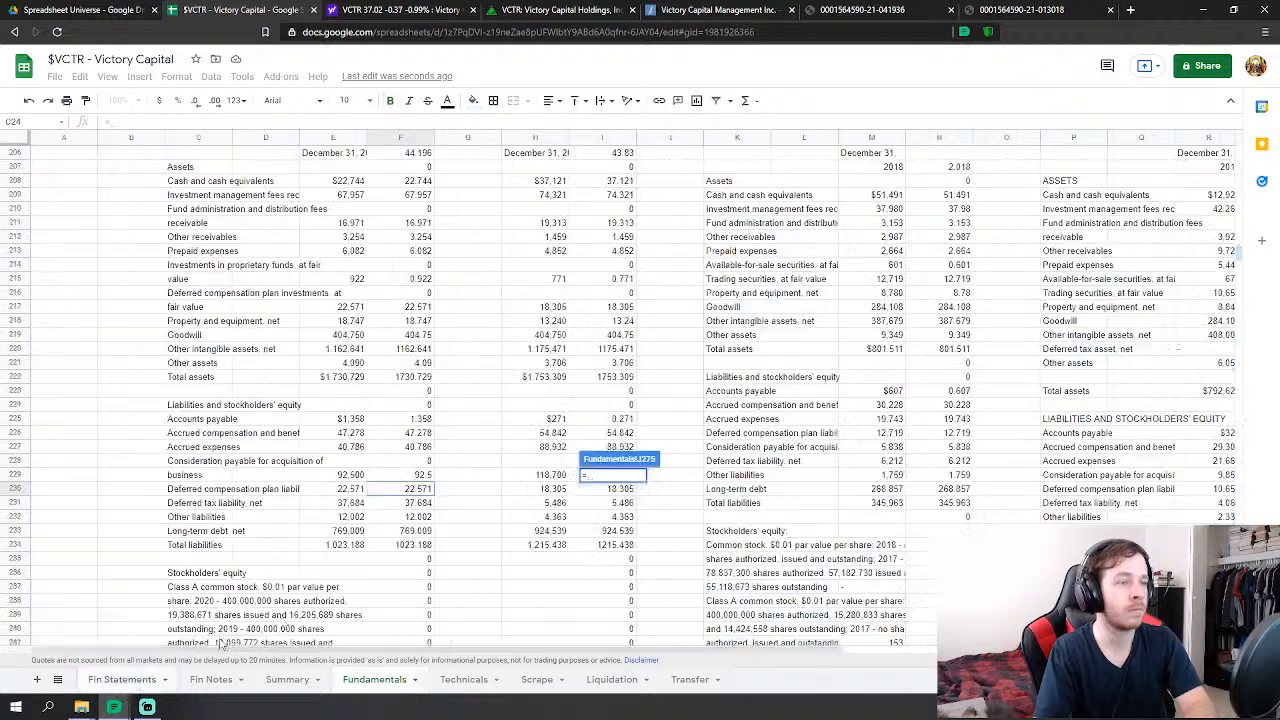
{"action": "scroll", "coordinate": [424, 520], "scroll_direction": "down", "scroll_amount": 1}
{"action": "left_click", "coordinate": [422, 517]}
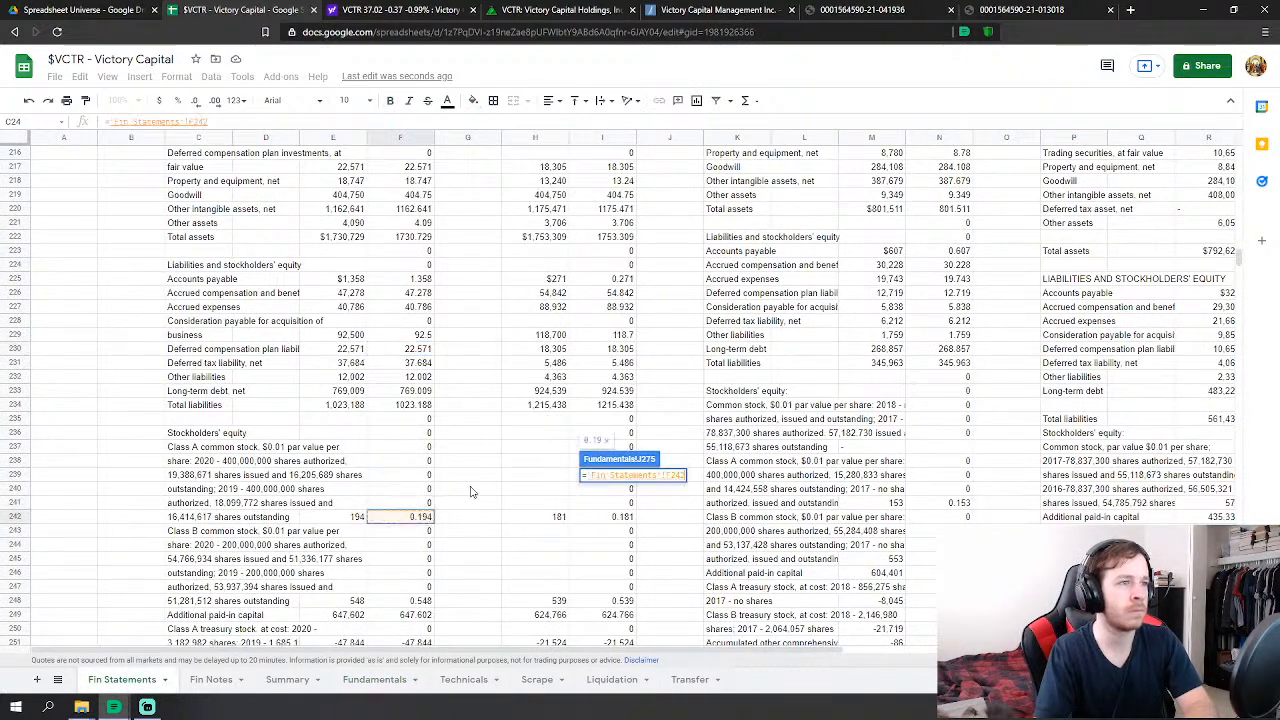
{"action": "key", "text": "Return"}
- Link the FY 2020 Alt. Stock Class cell J276 to the Class B common stock amount in 'Fin Statements'!F248
{"action": "type", "text": "="}
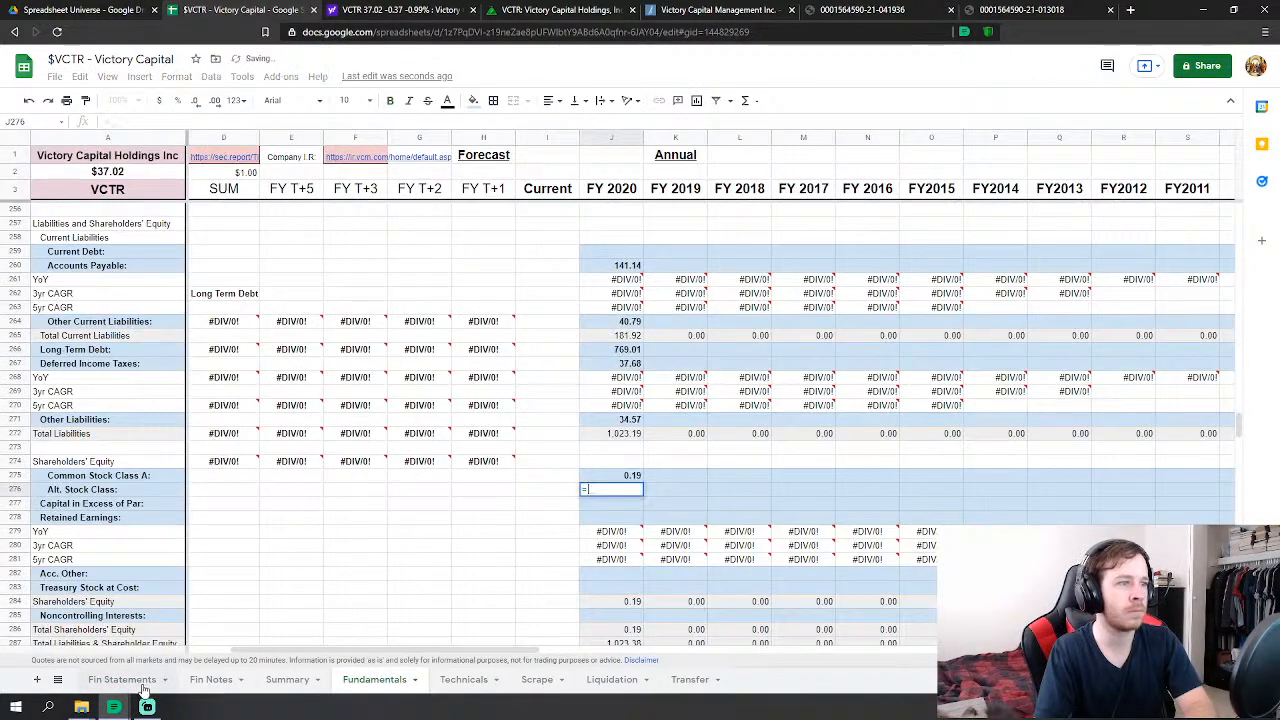
{"action": "left_click", "coordinate": [122, 679]}
{"action": "left_click", "coordinate": [420, 600]}
{"action": "scroll", "coordinate": [420, 600], "scroll_direction": "down", "scroll_amount": 2}
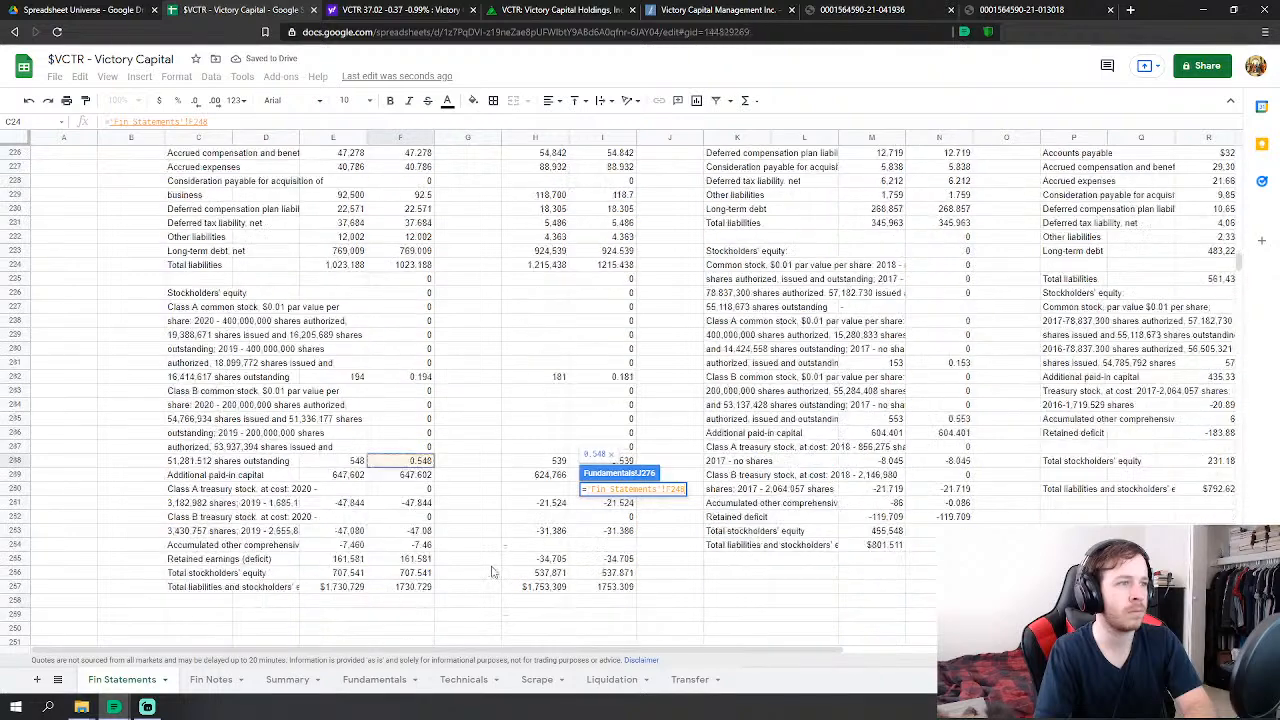
{"action": "key", "text": "Return"}
- Link the FY 2020 Capital in Excess of Par cell J277 to the additional paid-in capital in 'Fin Statements'!F249
{"action": "left_click", "coordinate": [638, 505]}
{"action": "type", "text": "=J275-J276"}
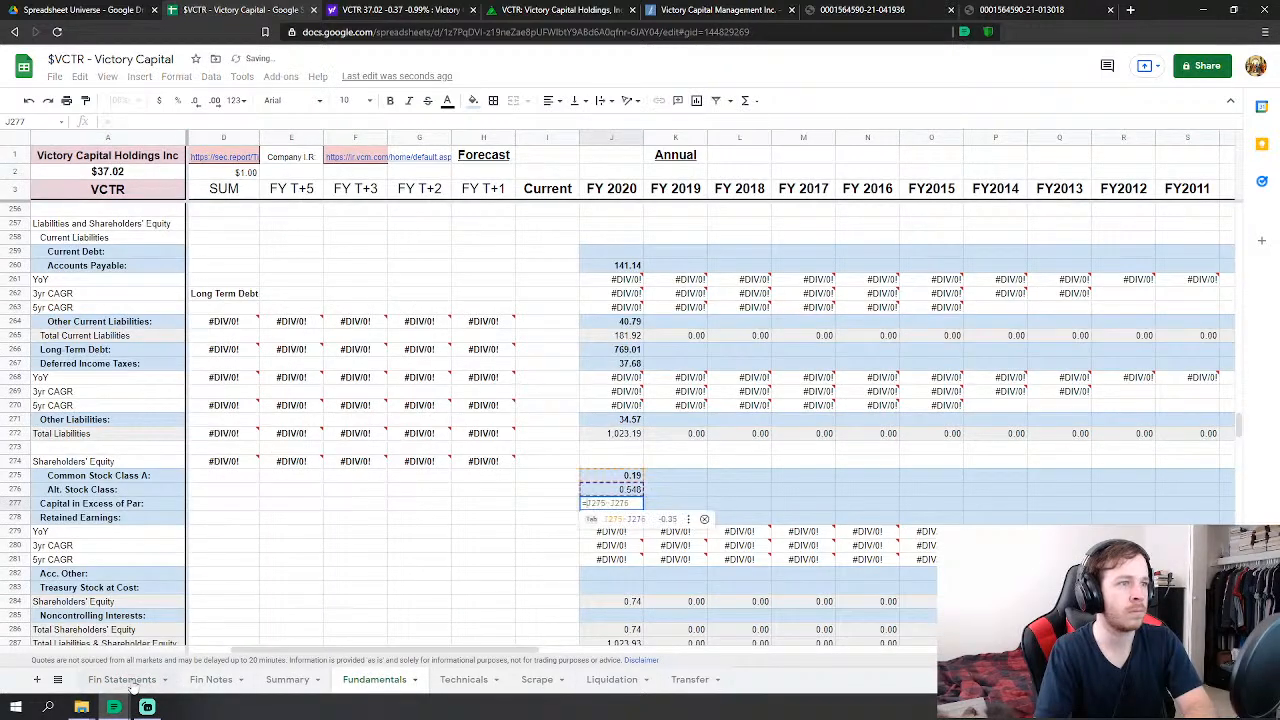
{"action": "left_click", "coordinate": [122, 679]}
{"action": "left_click", "coordinate": [421, 478]}
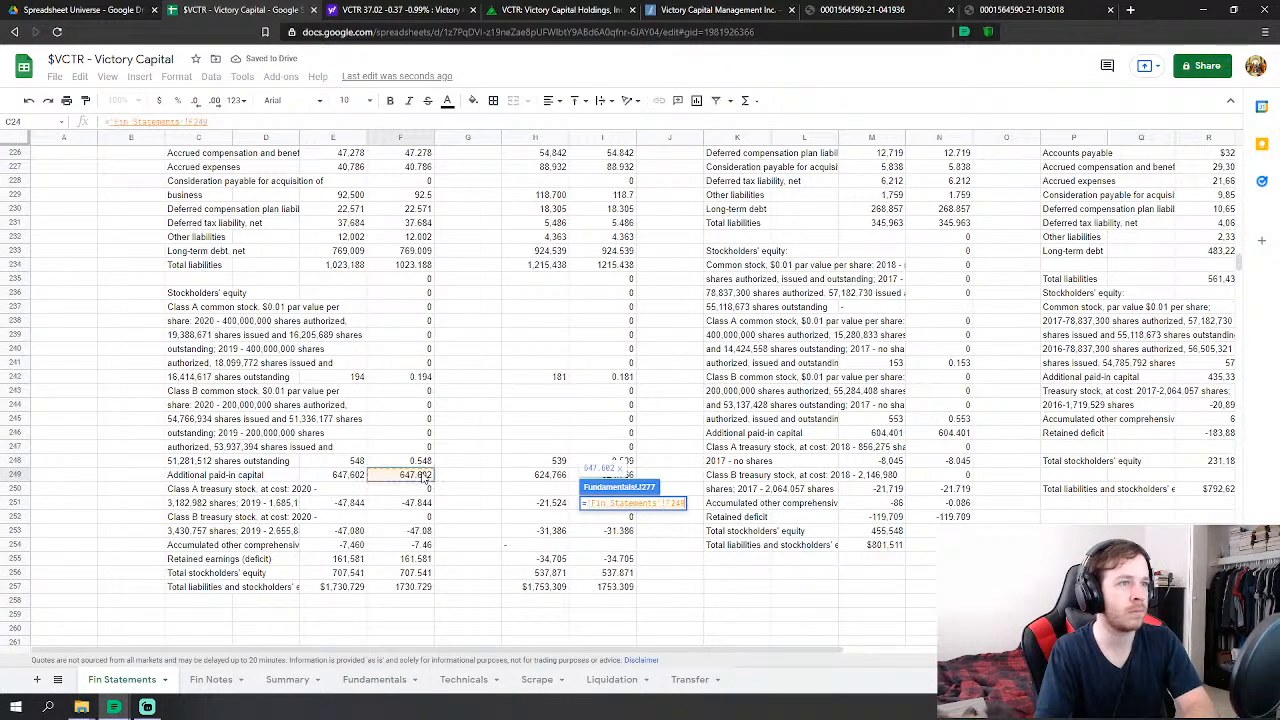
{"action": "key", "text": "Return"}
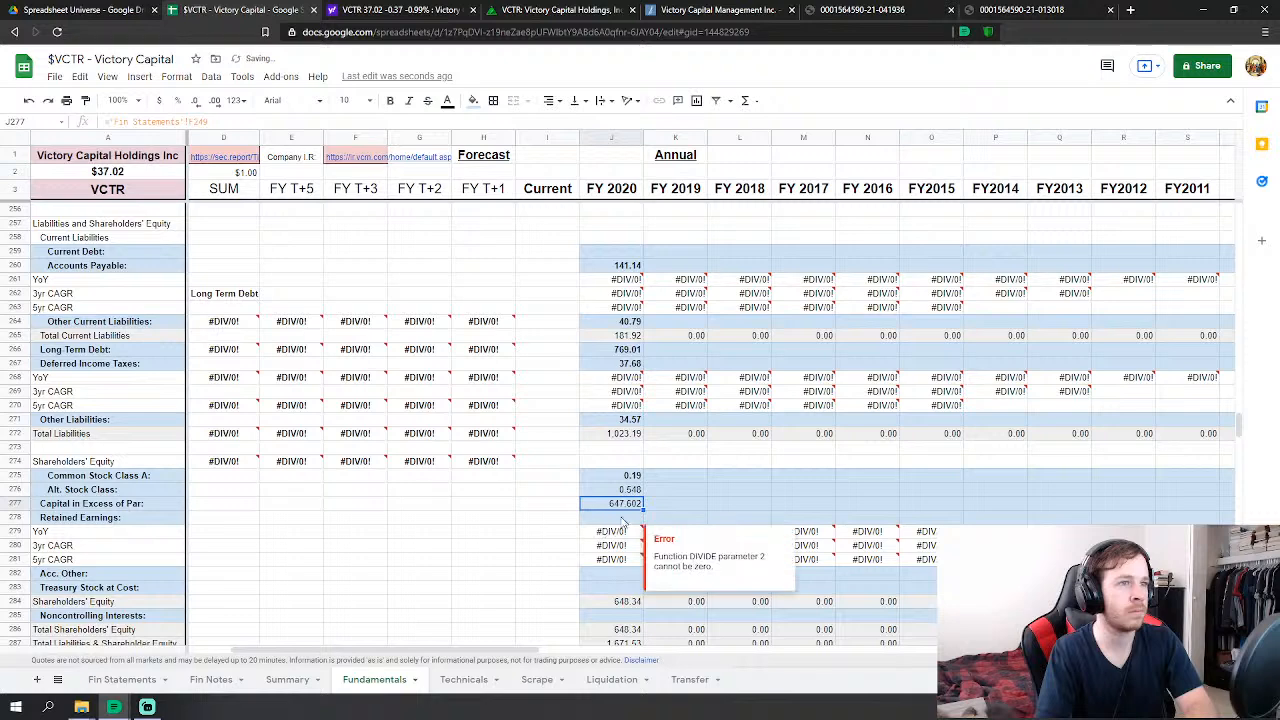
- Link the FY 2020 Retained Earnings cell J278 to the 2020 retained earnings in 'Fin Statements'!F255
{"action": "left_click", "coordinate": [630, 519]}
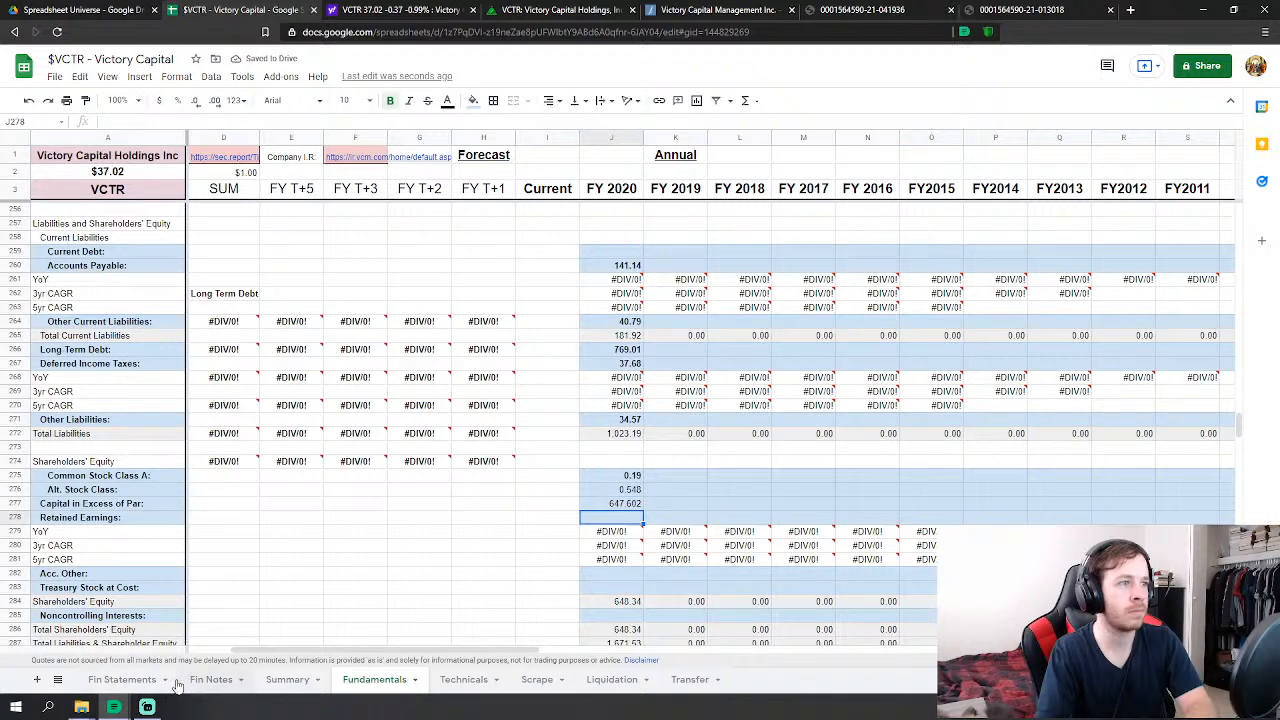
{"action": "type", "text": "="}
{"action": "left_click", "coordinate": [130, 680]}
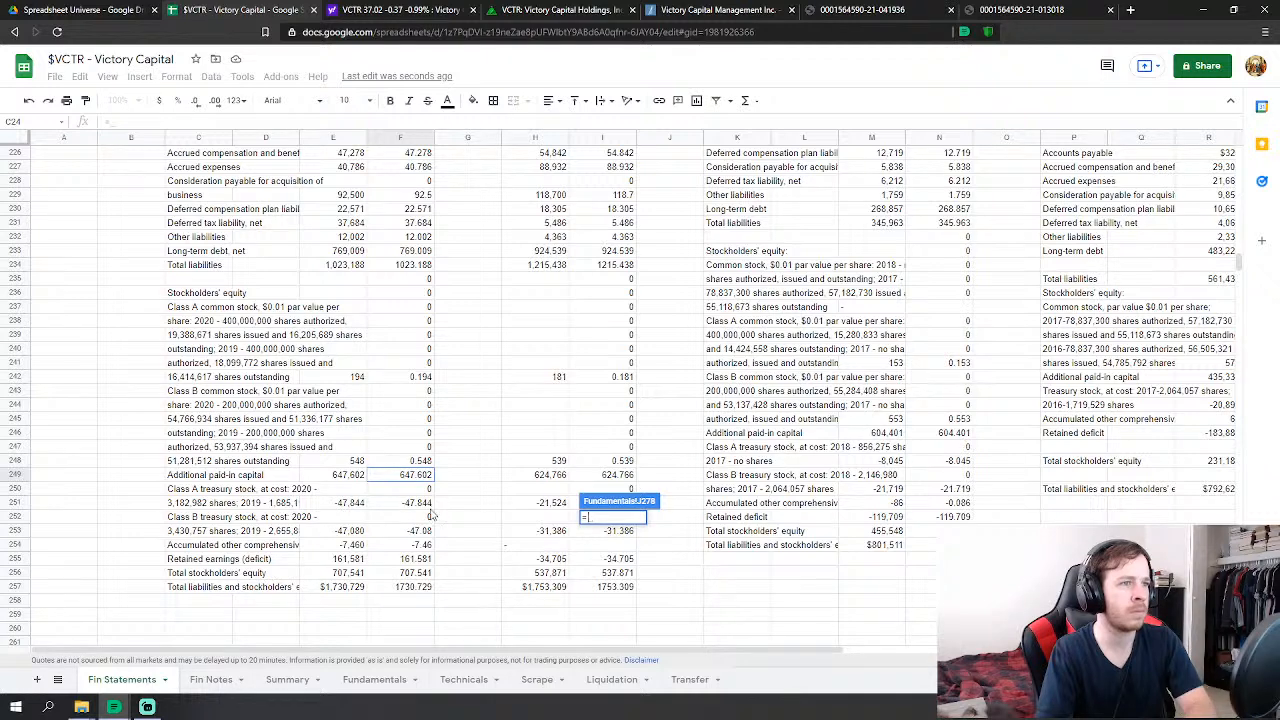
{"action": "left_click", "coordinate": [425, 561]}
{"action": "key", "text": "Return"}
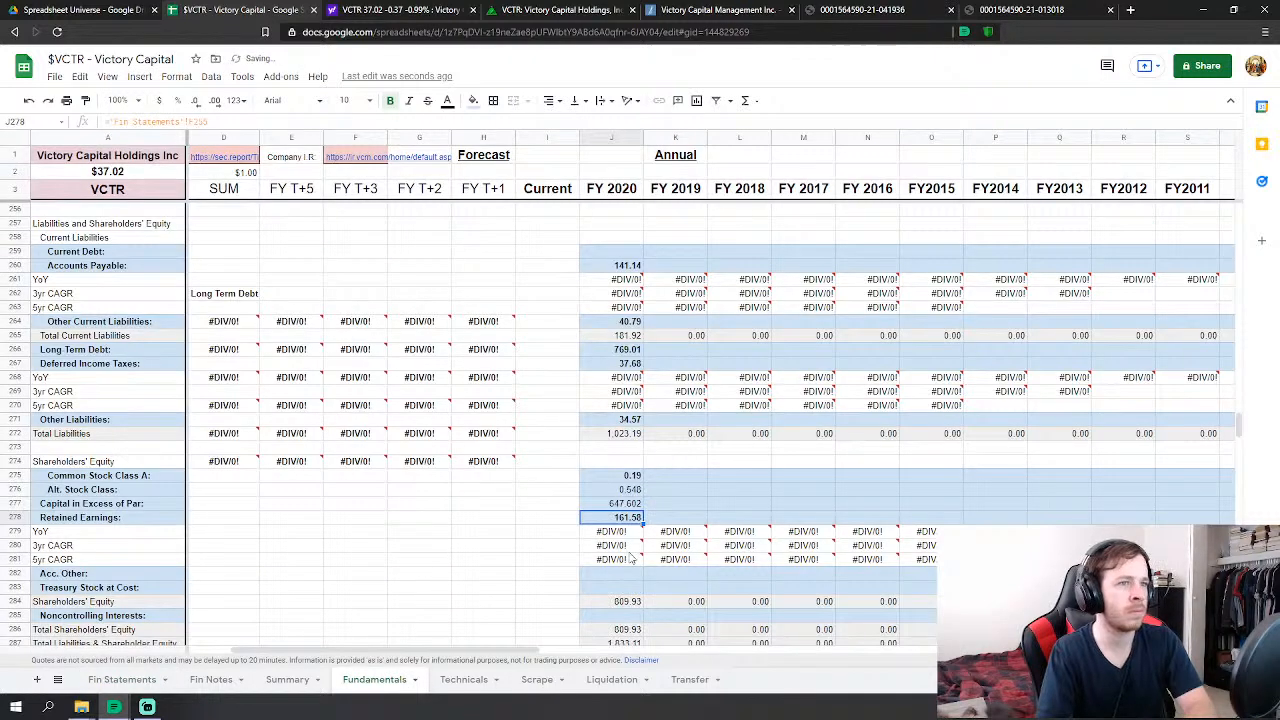
- Link the FY 2020 Acc. Other cell J282 to the accumulated other comprehensive amount in 'Fin Statements'!F254
{"action": "left_click", "coordinate": [632, 575]}
{"action": "type", "text": "="}
{"action": "left_click", "coordinate": [122, 679]}
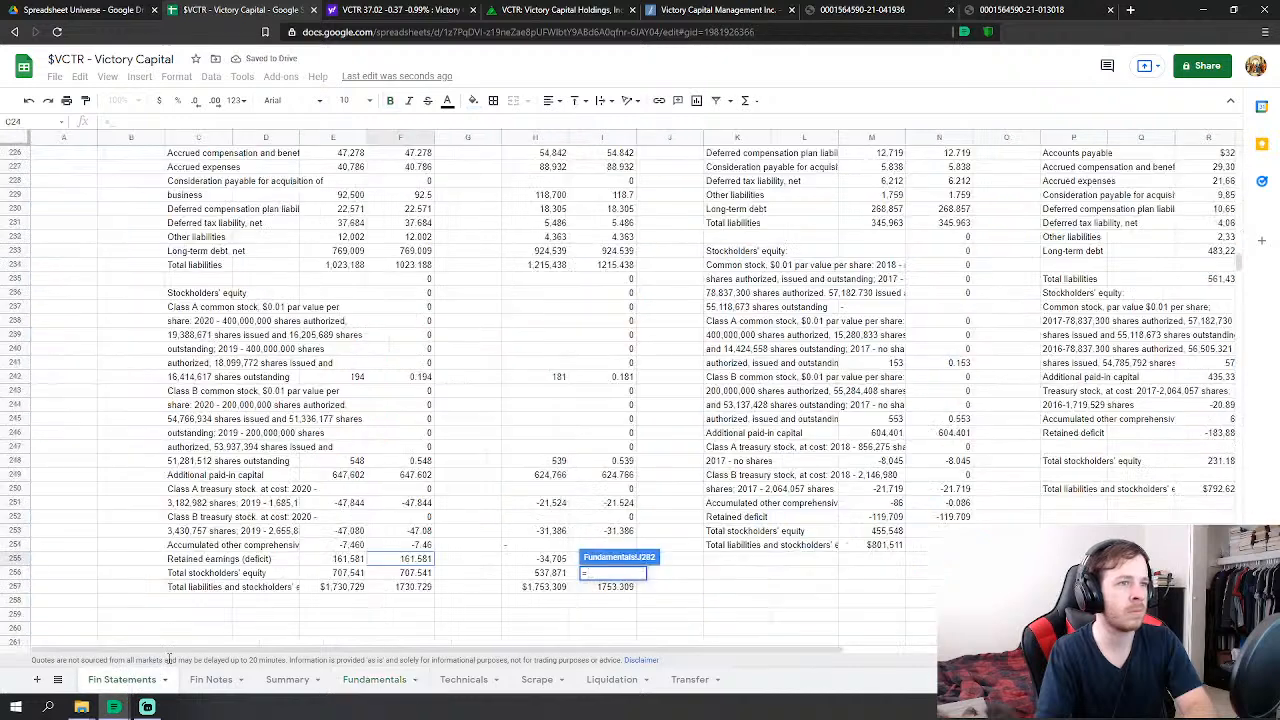
{"action": "left_click", "coordinate": [413, 546]}
{"action": "key", "text": "Return"}
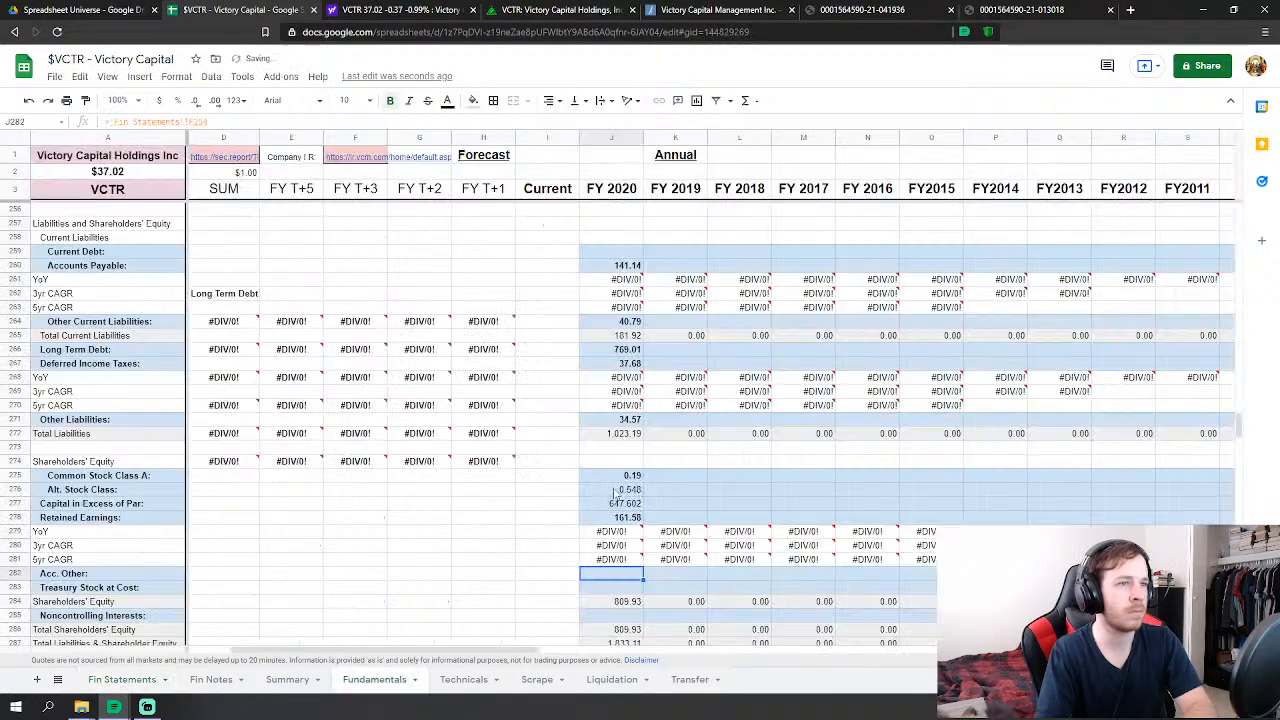
- Set the FY 2020 Treasury Stock at Cost cell J283 to the negated sum of the Class A and B treasury stock in 'Fin Statements'!F251 and F253
{"action": "left_click", "coordinate": [628, 492]}
{"action": "type", "text": "="}
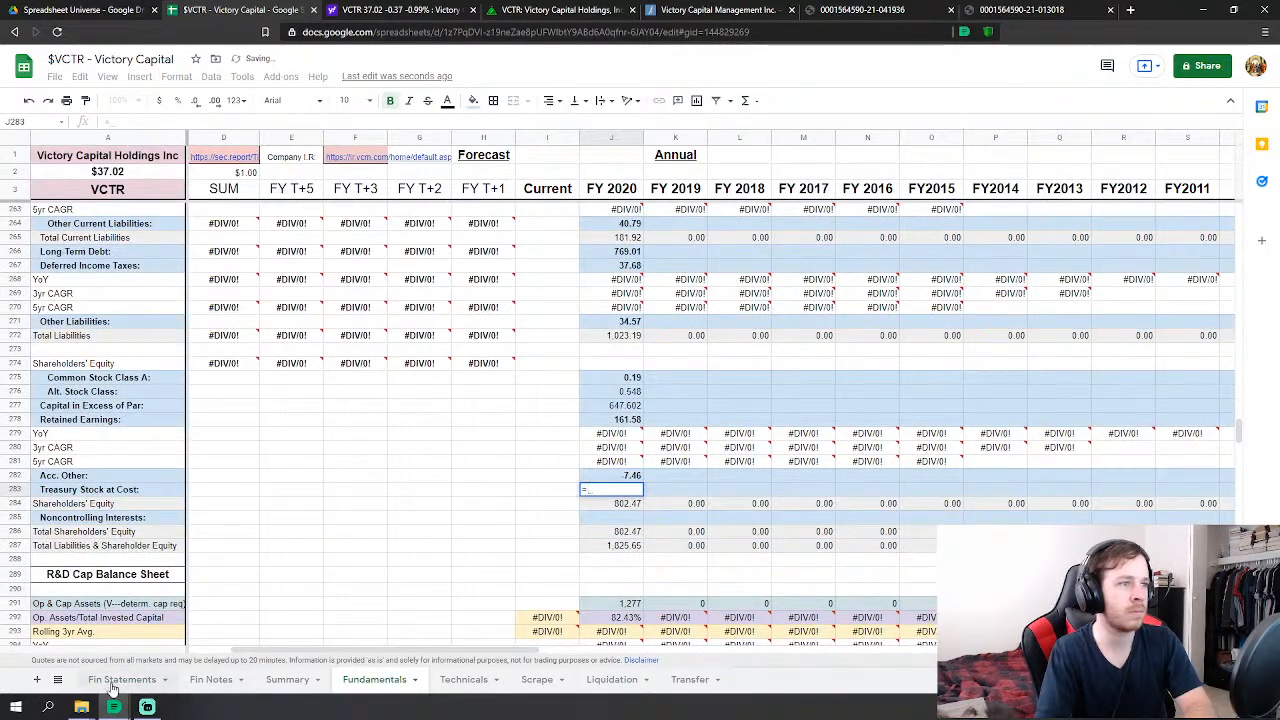
{"action": "left_click", "coordinate": [122, 679]}
{"action": "left_click", "coordinate": [428, 503]}
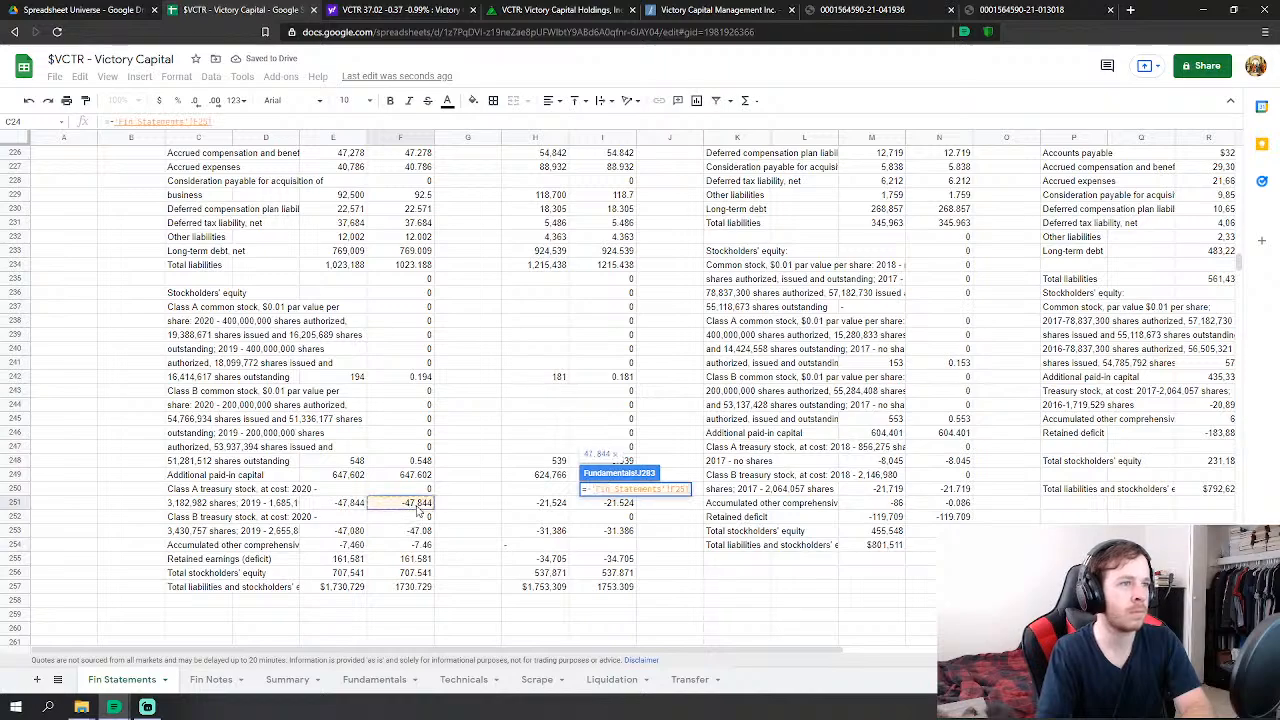
{"action": "type", "text": "-"}
{"action": "left_click", "coordinate": [425, 531]}
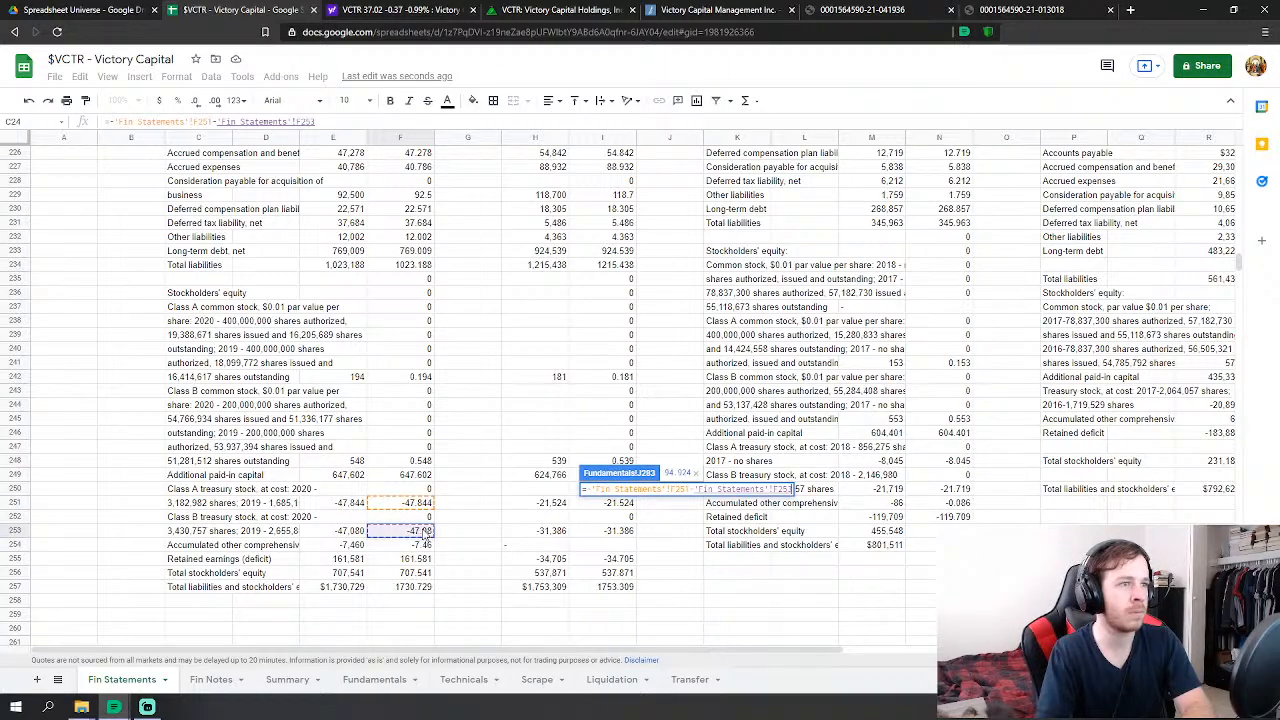
{"action": "key", "text": "Return"}
- Link the FY 2019 Revenues cell K32 to the 2019 total revenue in 'Fin Statements'!I15
{"action": "scroll", "coordinate": [755, 524], "scroll_direction": "up", "scroll_amount": 3}
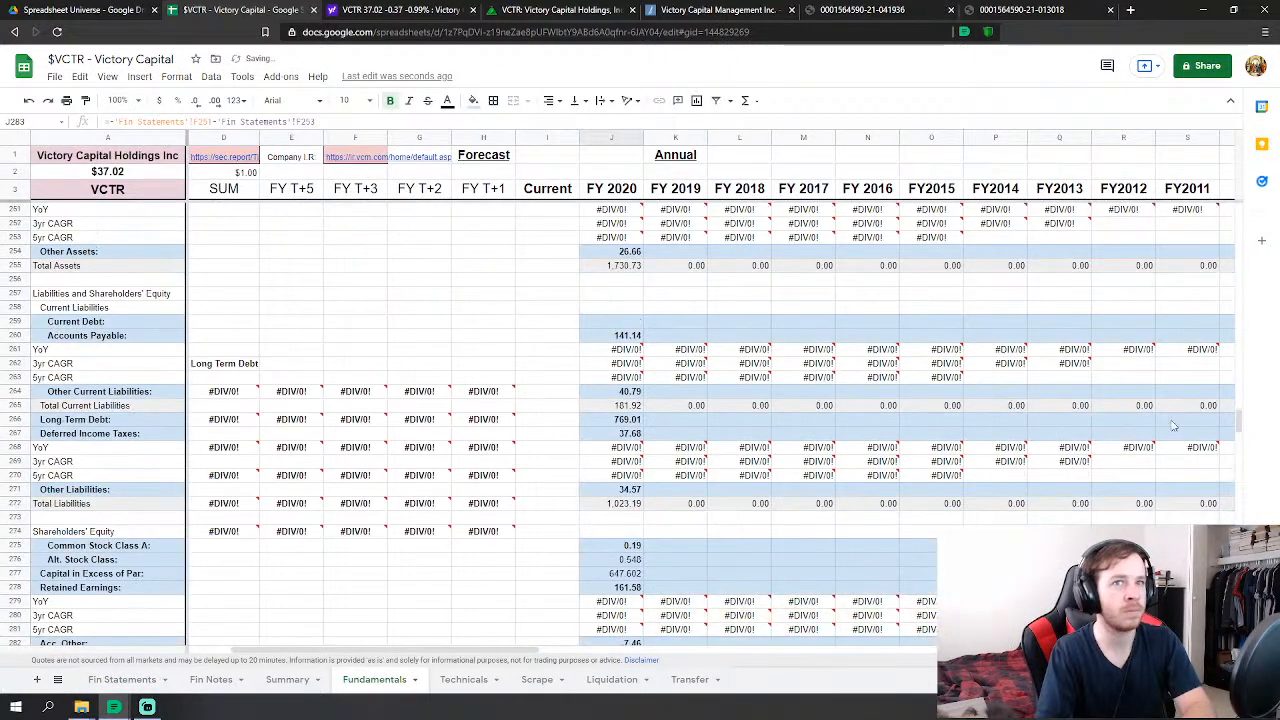
{"action": "left_click_drag", "start_coordinate": [1238, 425], "coordinate": [1220, 244]}
{"action": "left_click", "coordinate": [677, 257]}
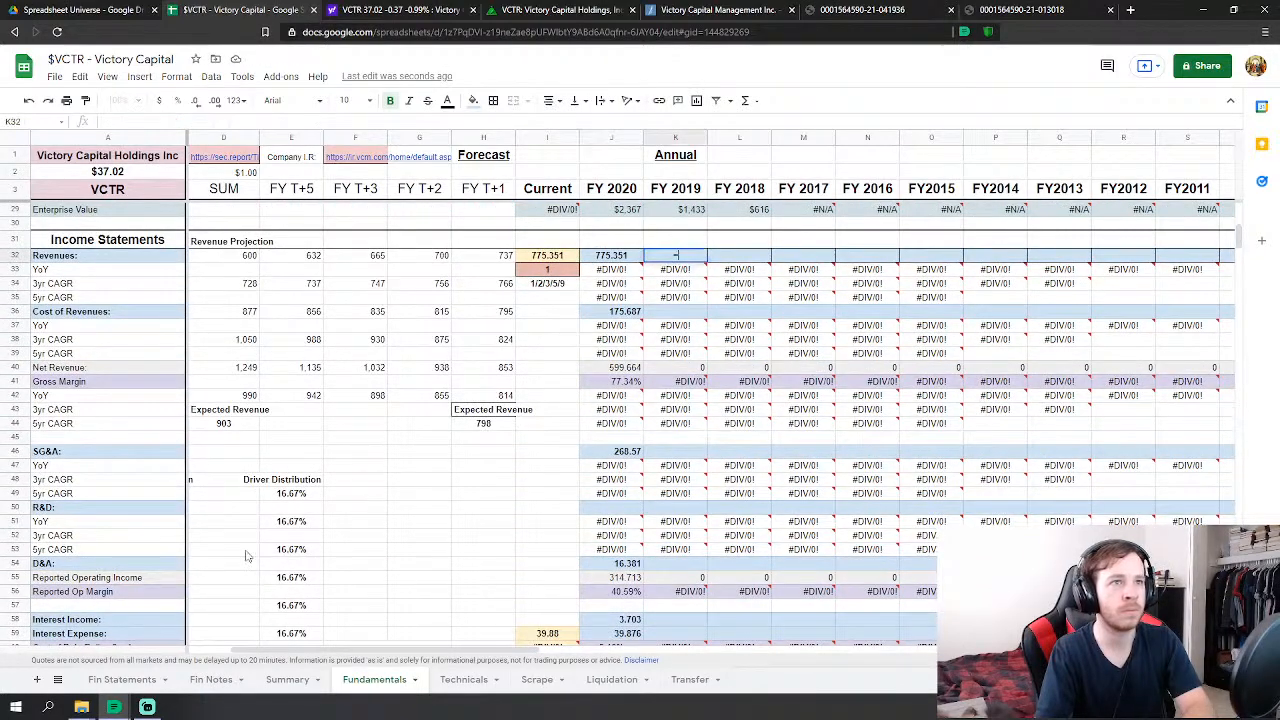
{"action": "type", "text": "="}
{"action": "left_click", "coordinate": [122, 679]}
{"action": "scroll", "coordinate": [661, 450], "scroll_direction": "up", "scroll_amount": 15}
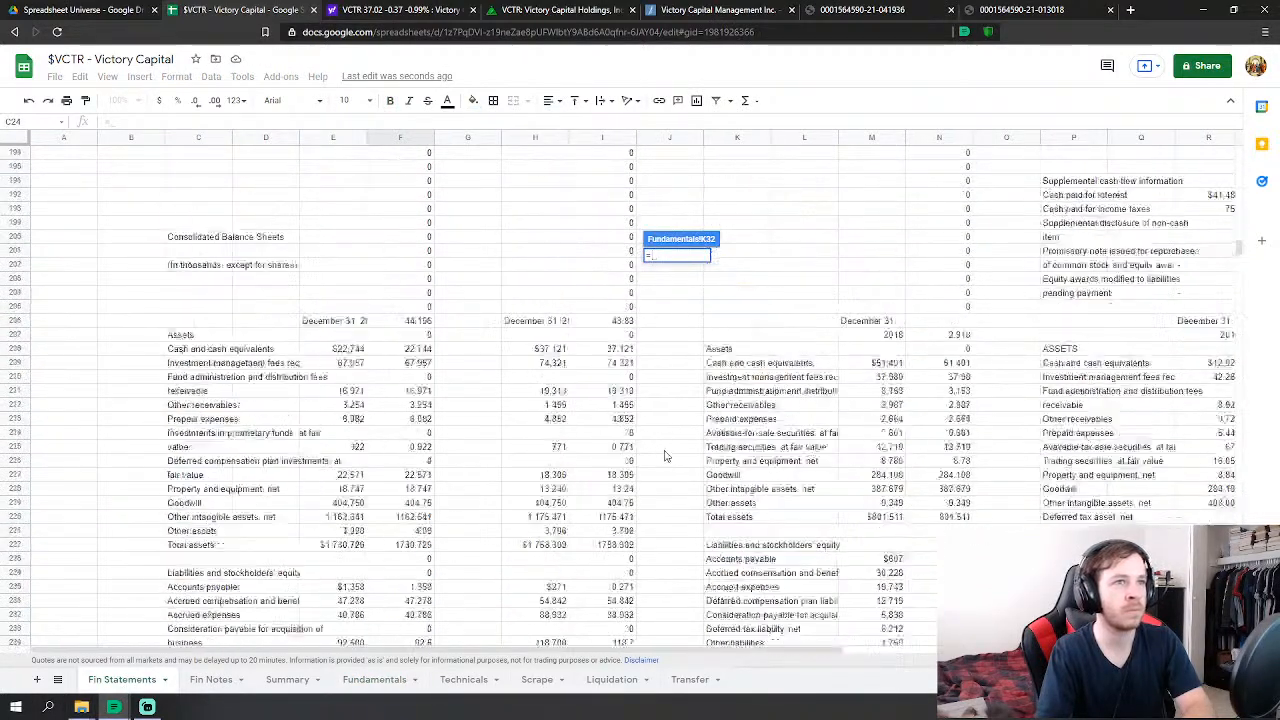
{"action": "scroll", "coordinate": [664, 473], "scroll_direction": "up", "scroll_amount": 4}
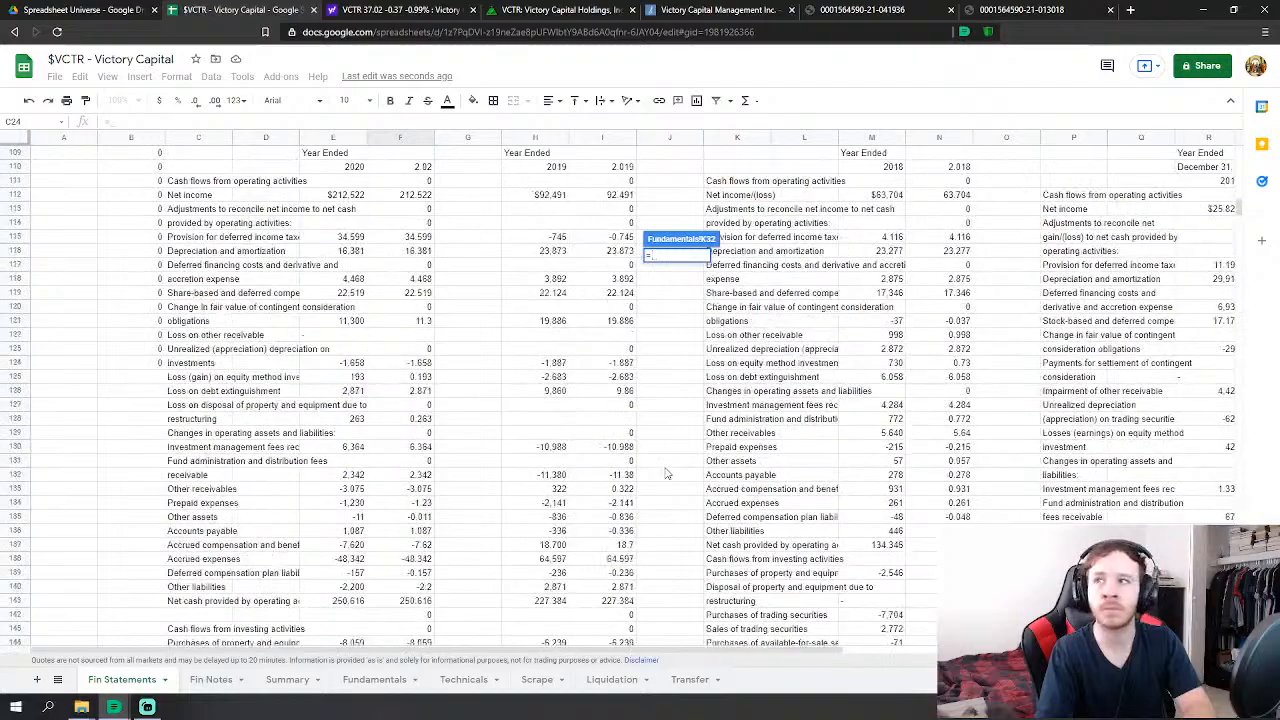
{"action": "scroll", "coordinate": [666, 473], "scroll_direction": "up", "scroll_amount": 8}
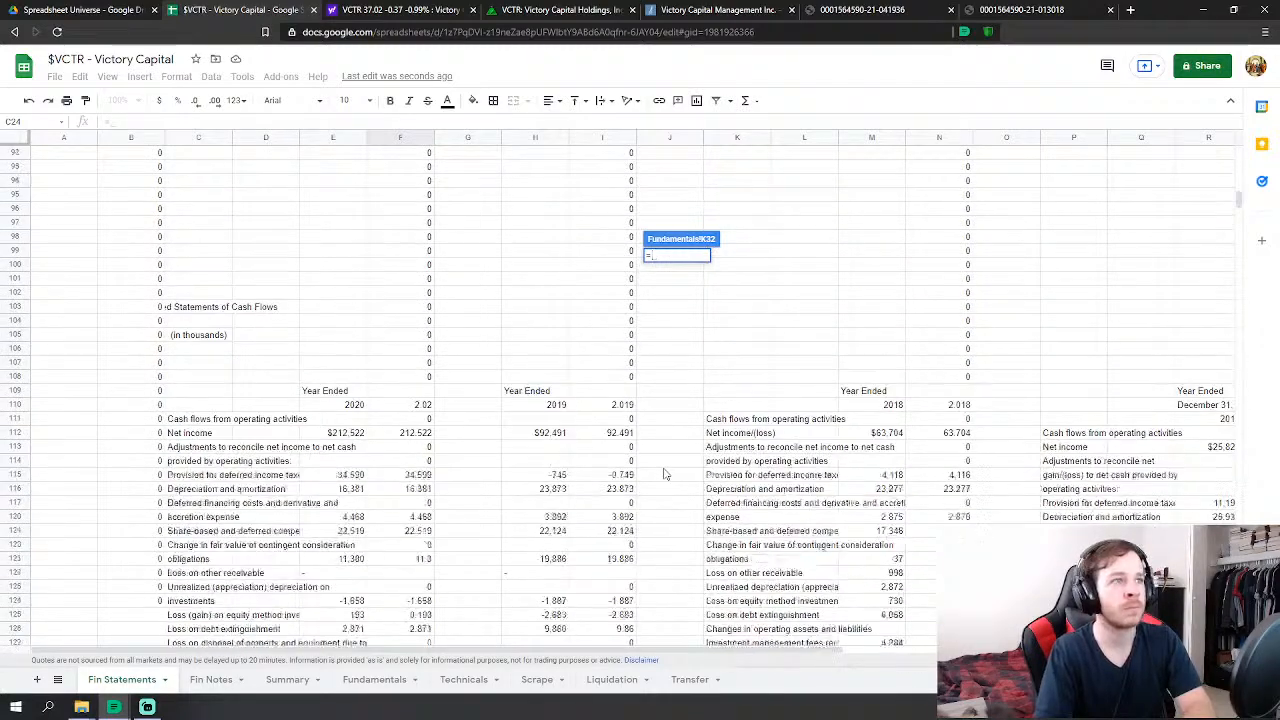
{"action": "scroll", "coordinate": [662, 474], "scroll_direction": "up", "scroll_amount": 12}
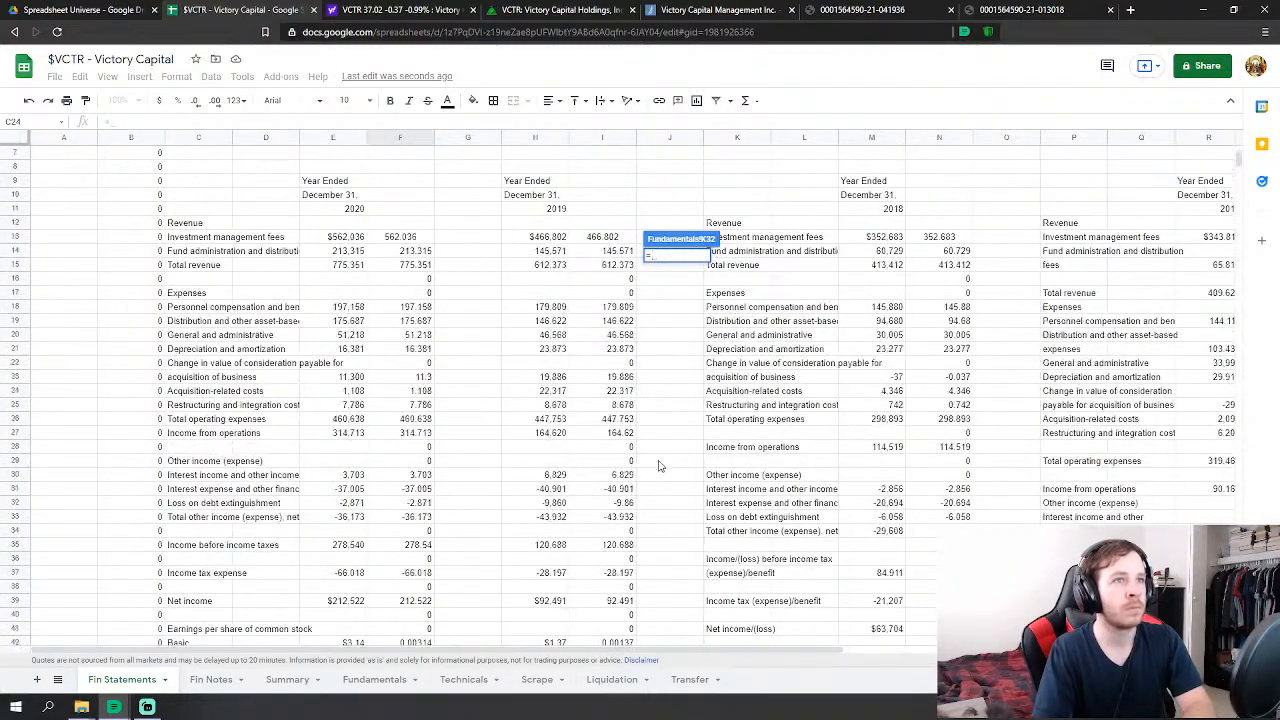
{"action": "left_click", "coordinate": [626, 308]}
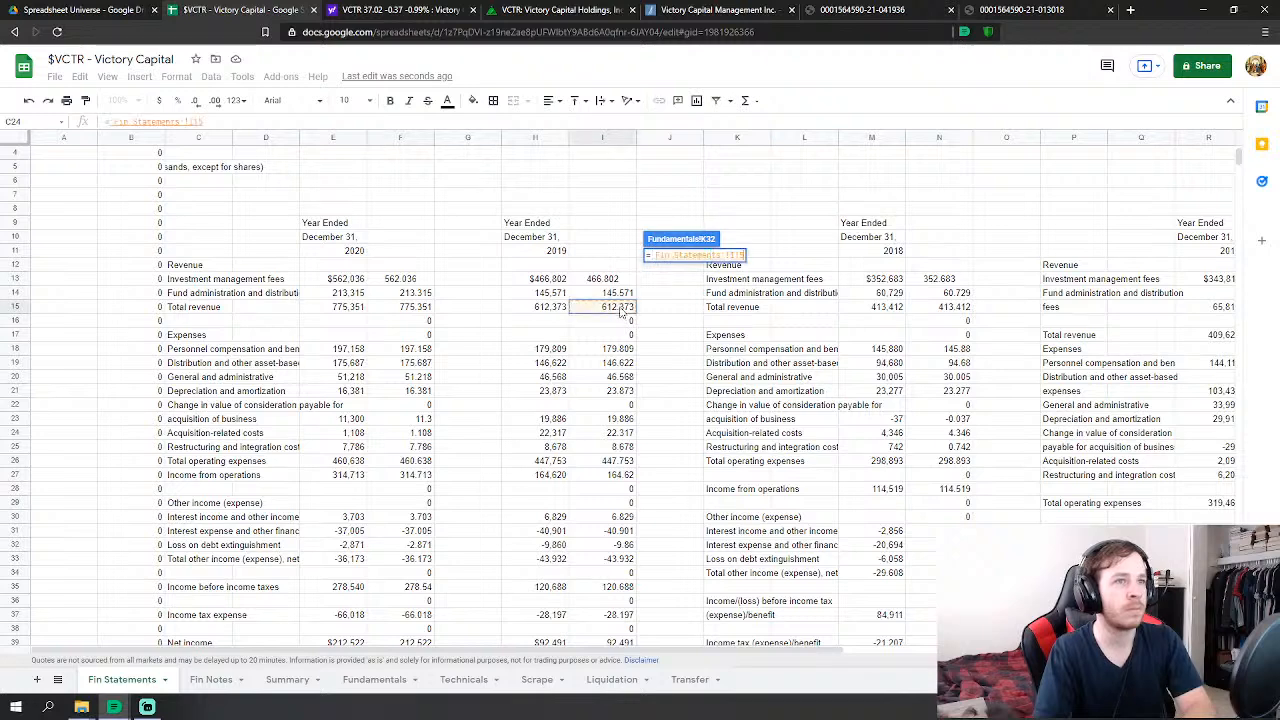
{"action": "key", "text": "Return"}
- Link the FY 2019 Cost of Revenues cell K36 to the 2019 distribution and other asset-based expenses in 'Fin Statements'!I19
{"action": "left_click", "coordinate": [675, 311]}
{"action": "type", "text": "="}
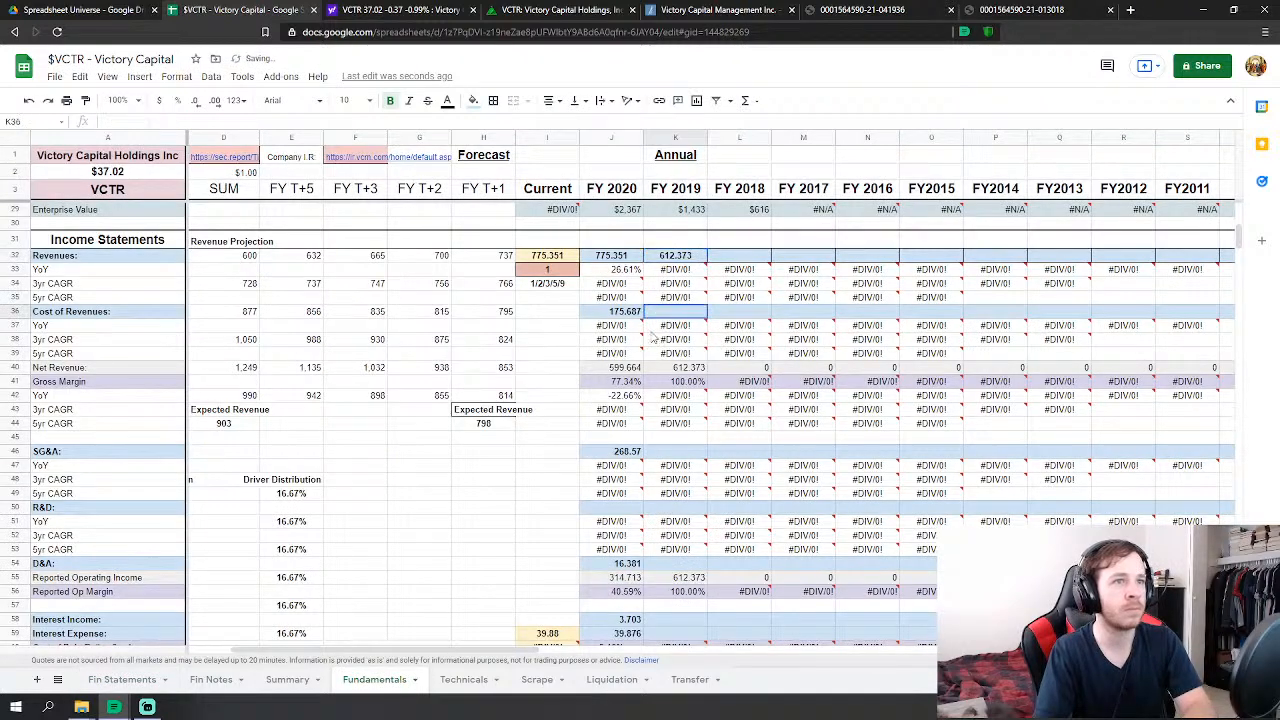
{"action": "left_click", "coordinate": [122, 679]}
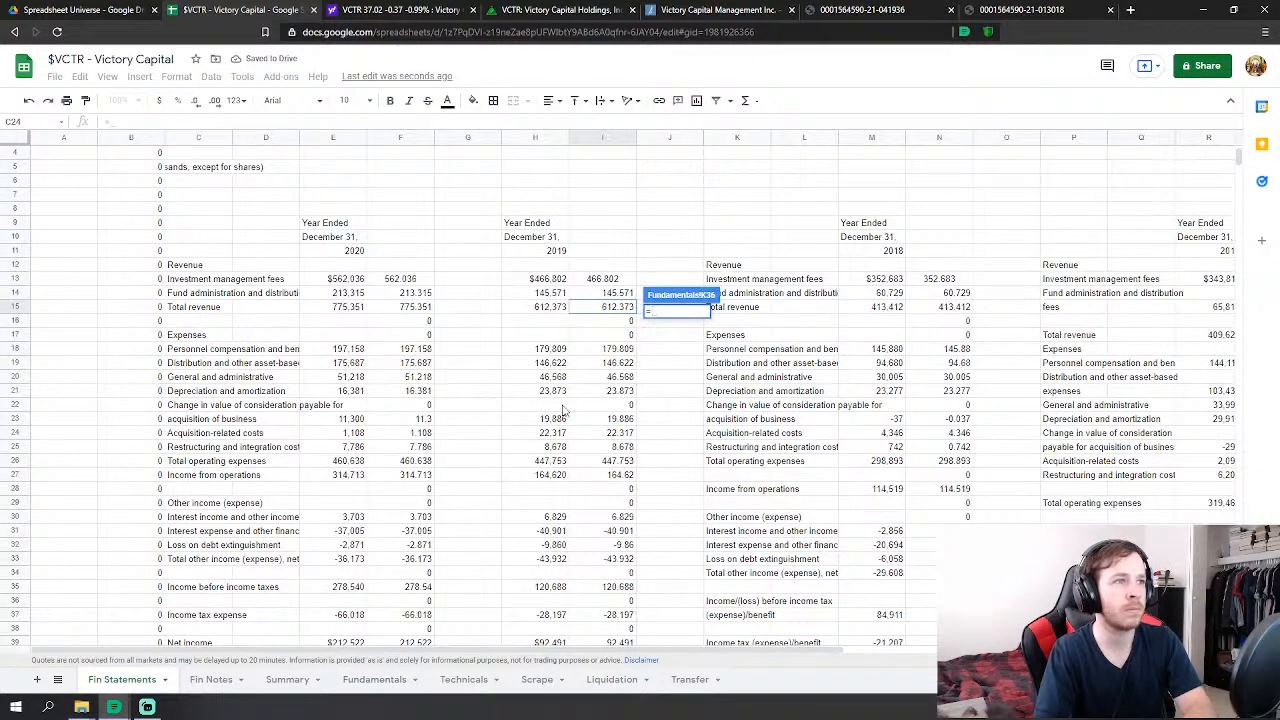
{"action": "left_click", "coordinate": [618, 364]}
{"action": "key", "text": "Return"}
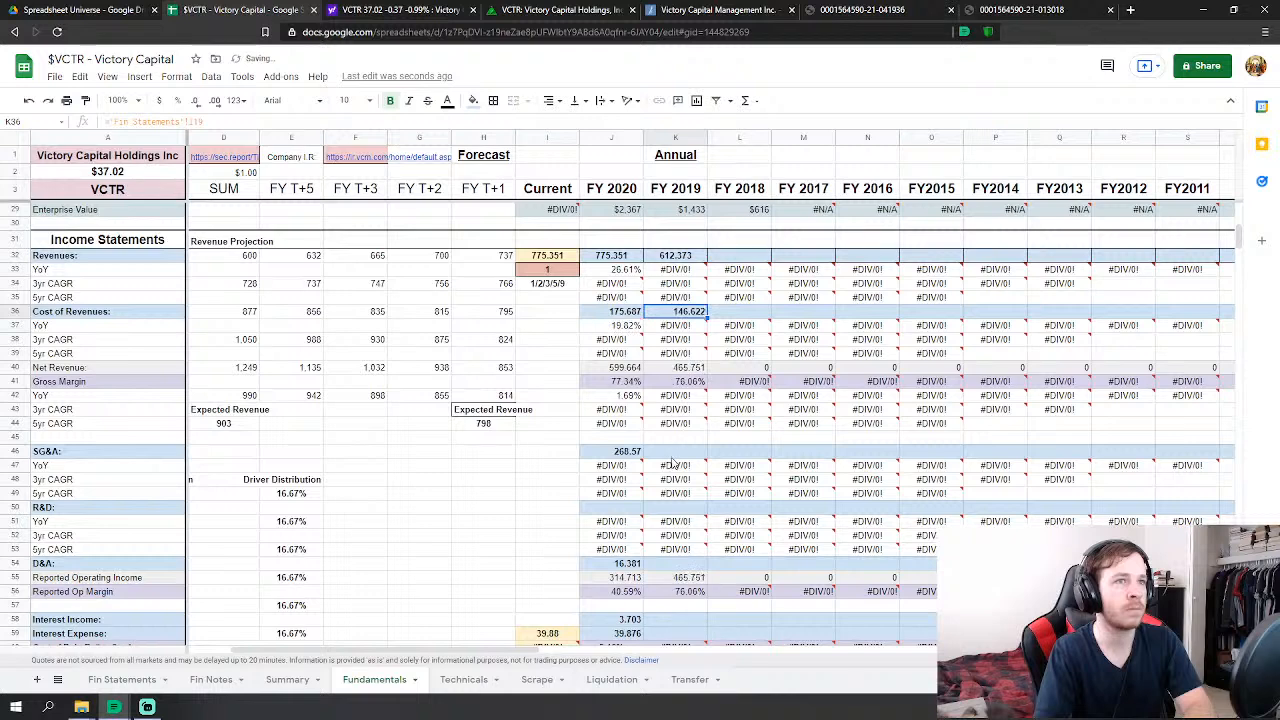
- Set the FY 2019 SG&A cell K46 to the sum of 'Fin Statements' cells I18, I20, I23, I24 and I25
{"action": "left_click", "coordinate": [675, 451]}
{"action": "type", "text": "="}
{"action": "left_click", "coordinate": [122, 679]}
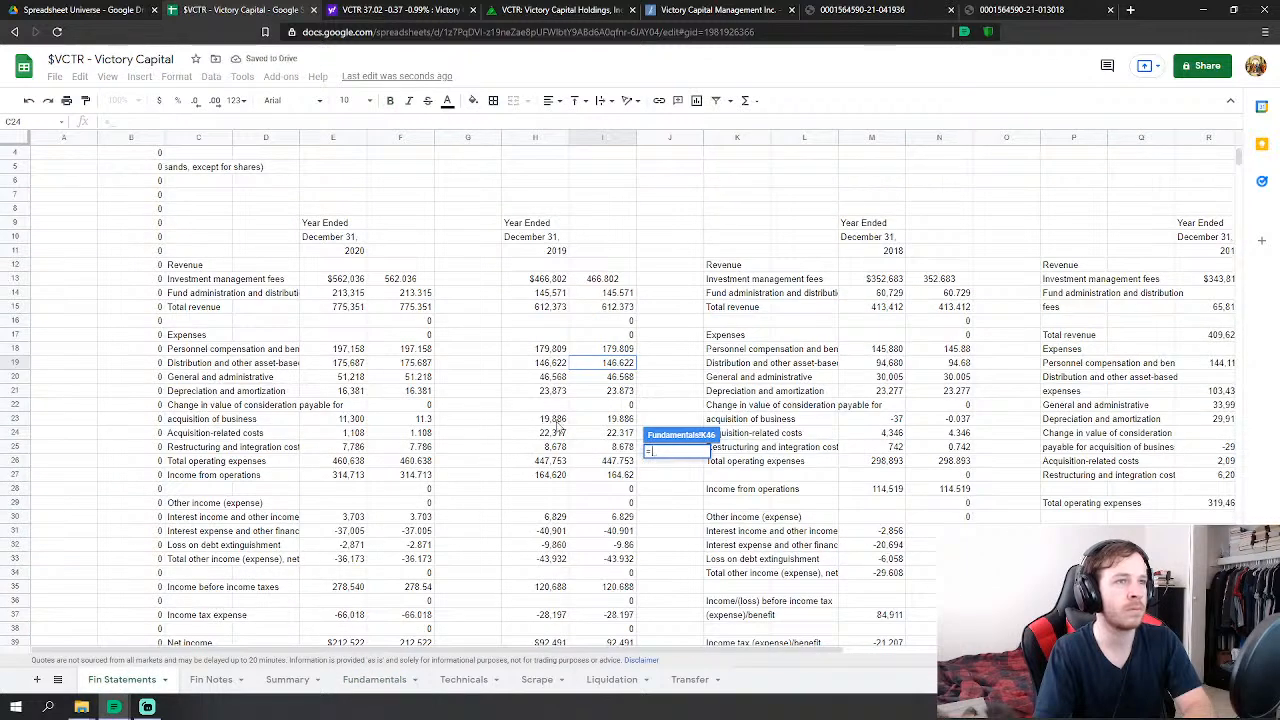
{"action": "left_click", "coordinate": [617, 349]}
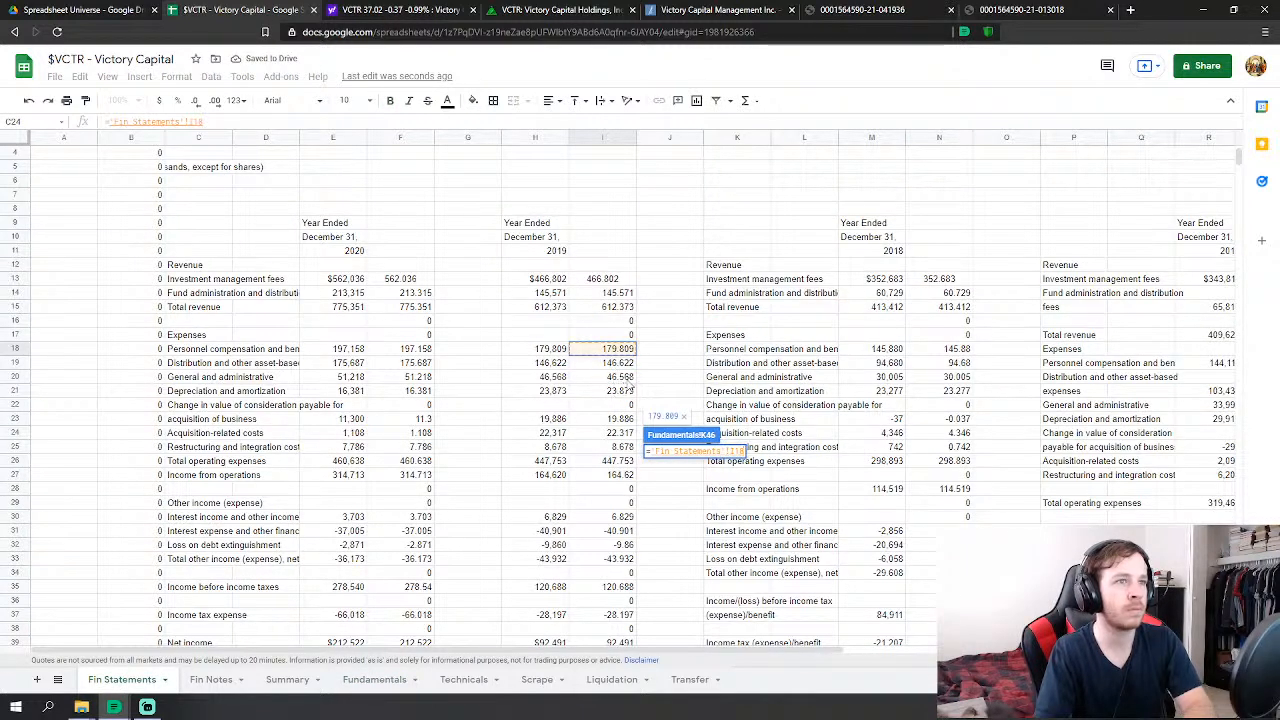
{"action": "type", "text": "+"}
{"action": "left_click", "coordinate": [627, 379]}
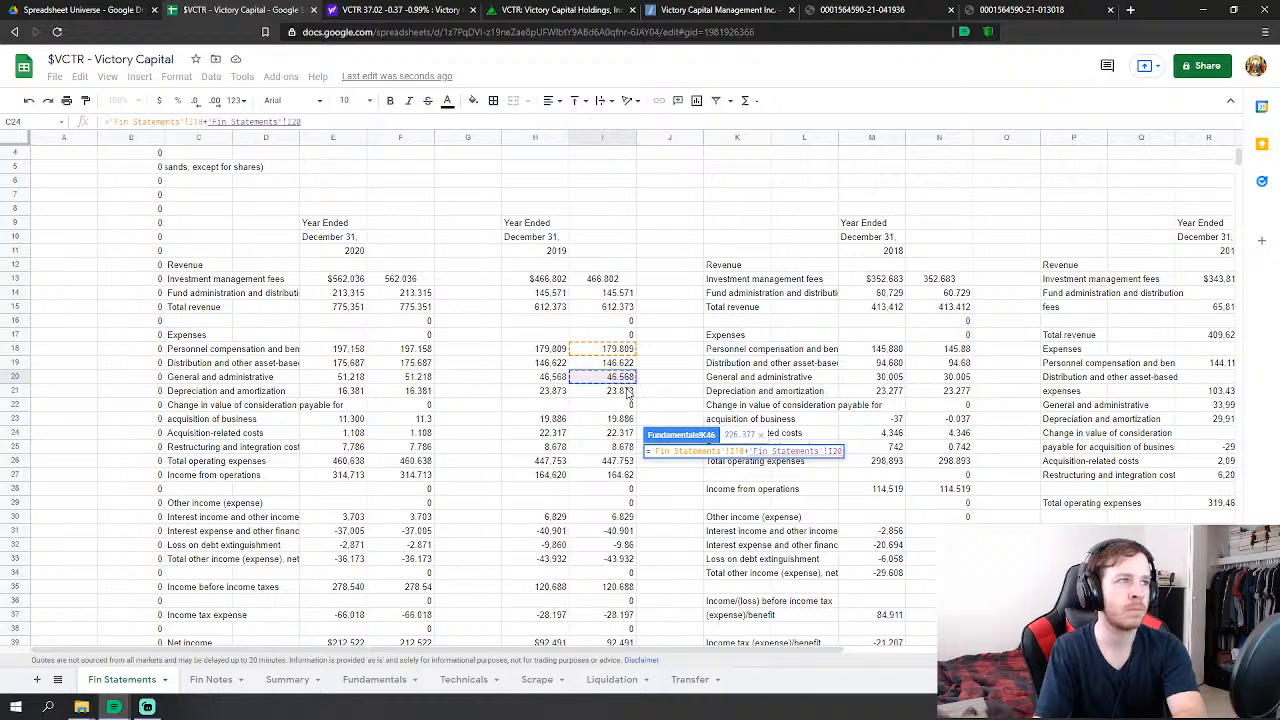
{"action": "type", "text": "+"}
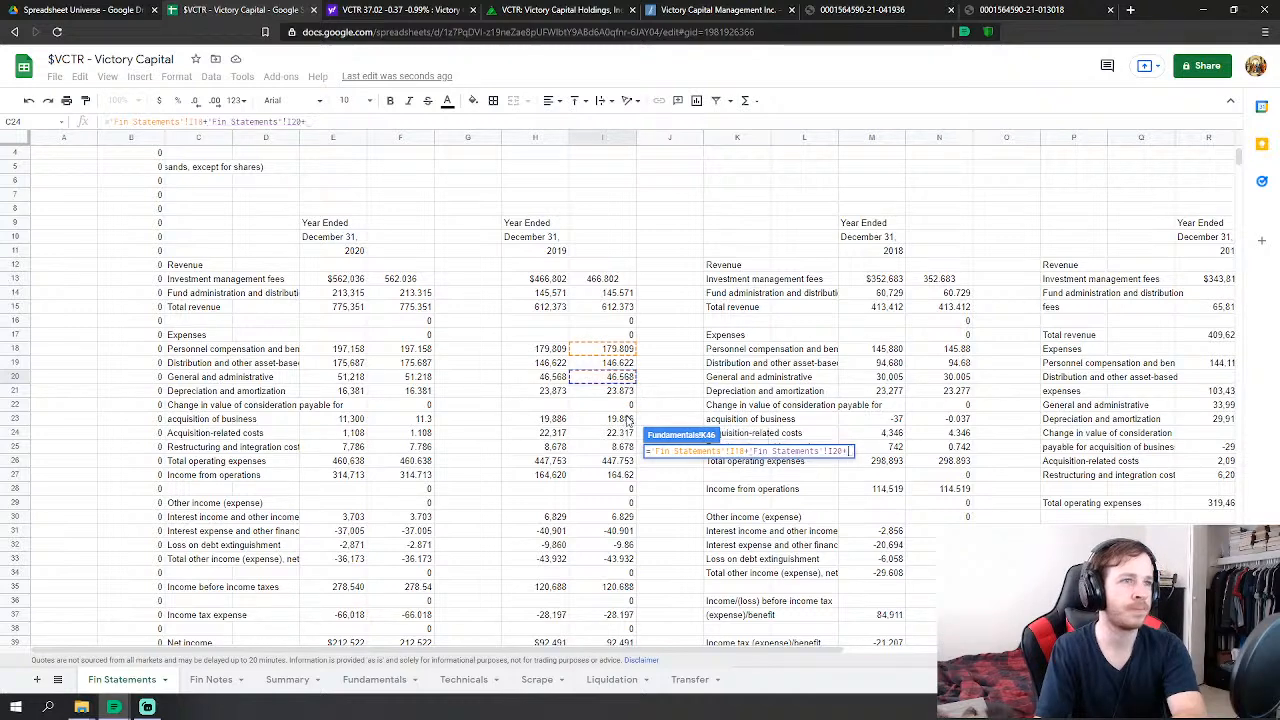
{"action": "left_click", "coordinate": [622, 420]}
{"action": "type", "text": "+"}
{"action": "left_click", "coordinate": [627, 433]}
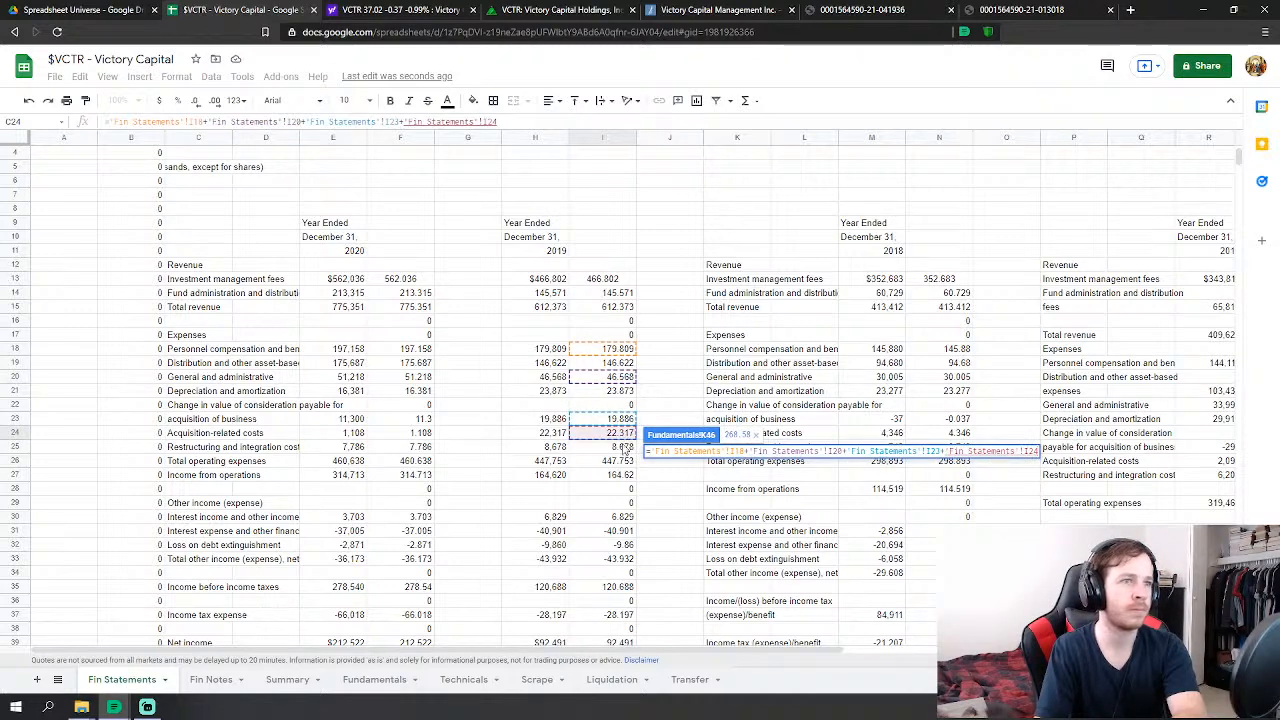
{"action": "type", "text": "+"}
{"action": "left_click", "coordinate": [627, 447]}
{"action": "key", "text": "Return"}
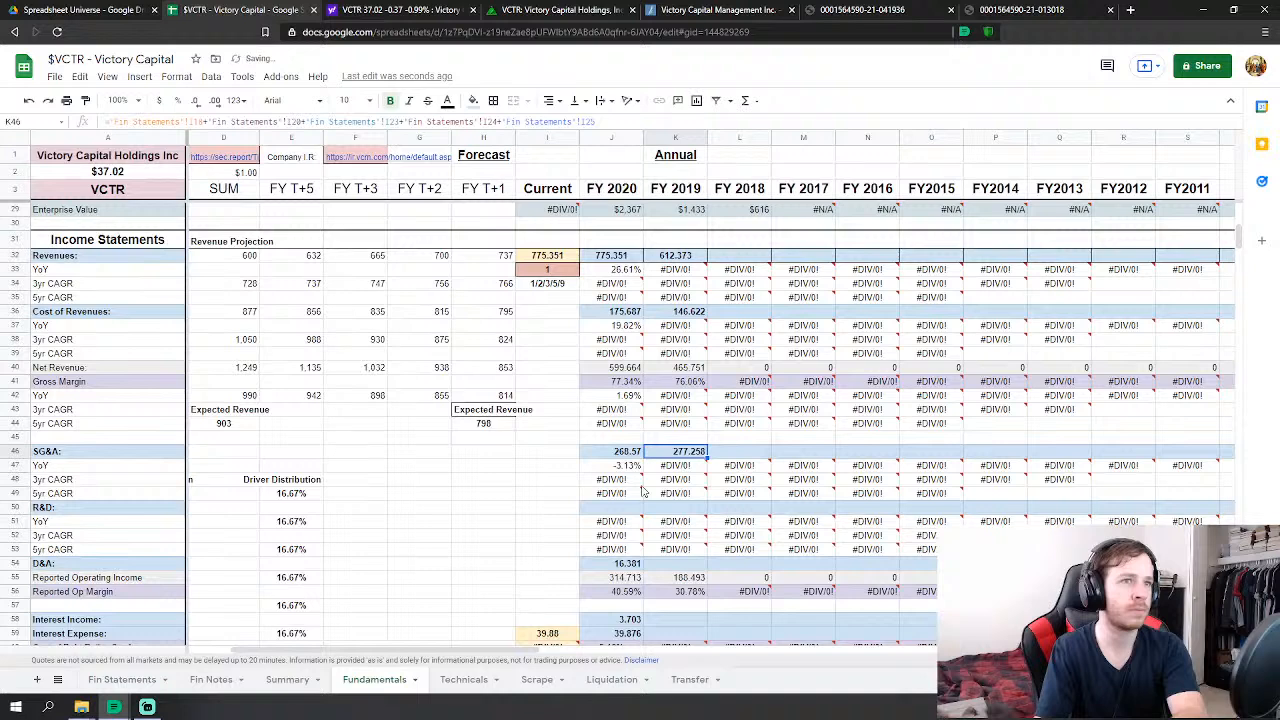
- Link the FY 2019 D&A cell K54 to the 2019 depreciation and amortization in 'Fin Statements'!I21
{"action": "left_click", "coordinate": [675, 563]}
{"action": "type", "text": "="}
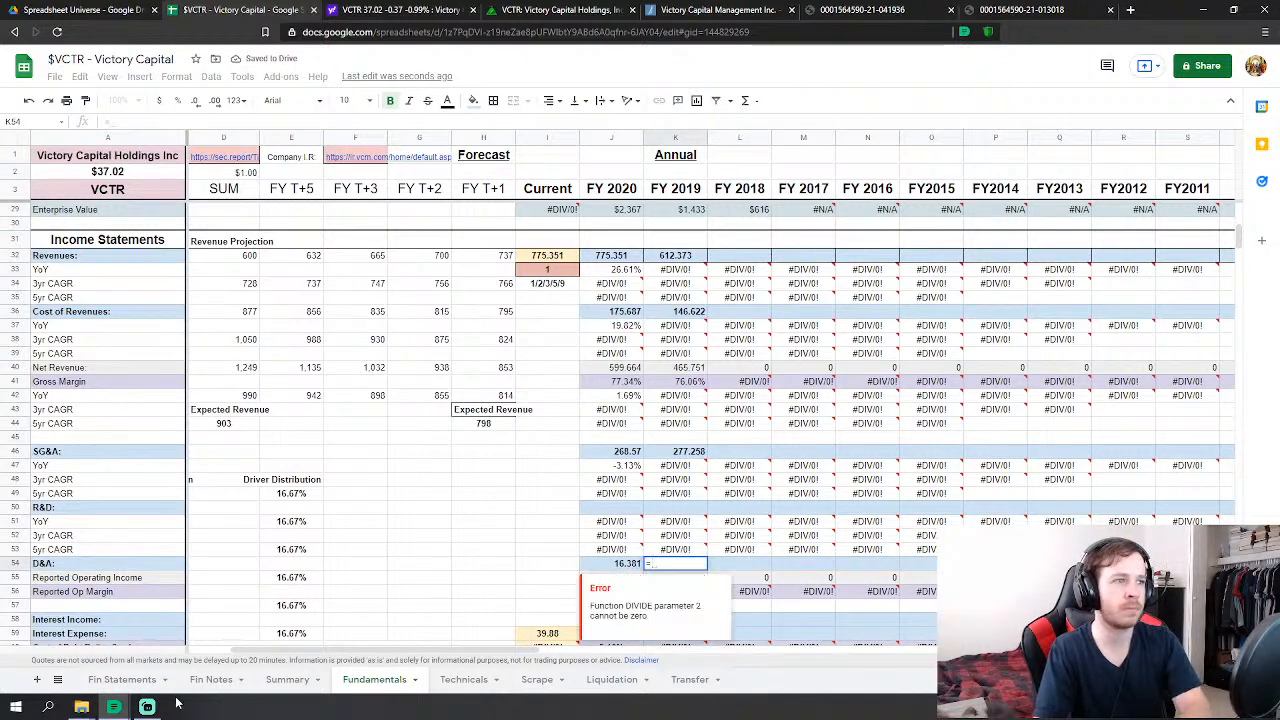
{"action": "left_click", "coordinate": [158, 681]}
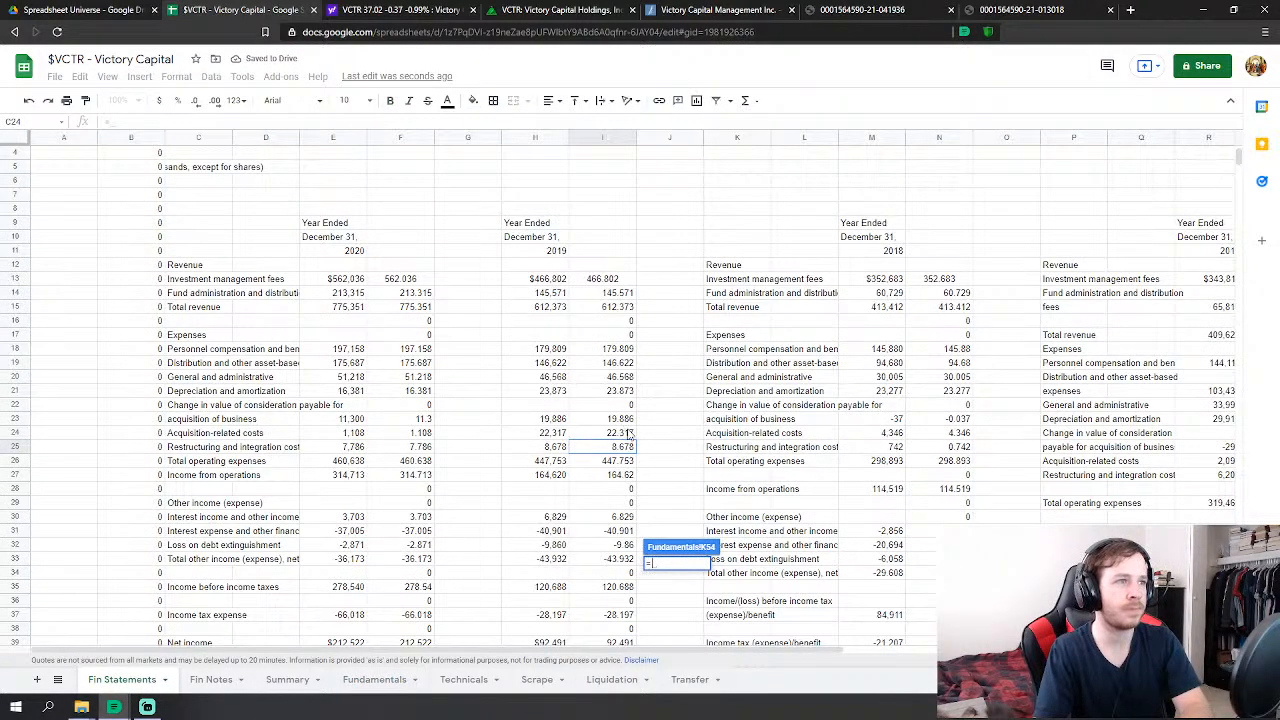
{"action": "left_click", "coordinate": [621, 391]}
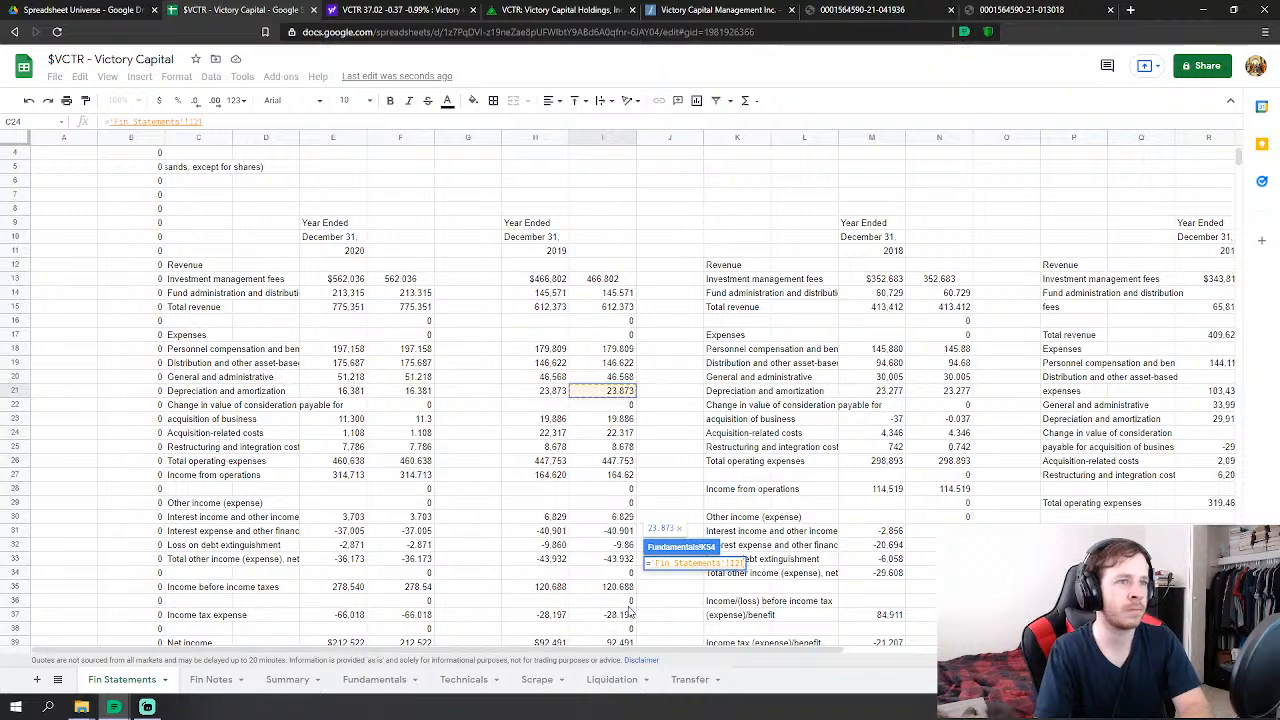
{"action": "key", "text": "Return"}
- Link the FY 2019 Interest Income cell K58 to the 2019 interest income and other income in 'Fin Statements'!I30
{"action": "scroll", "coordinate": [690, 560], "scroll_direction": "down", "scroll_amount": 5}
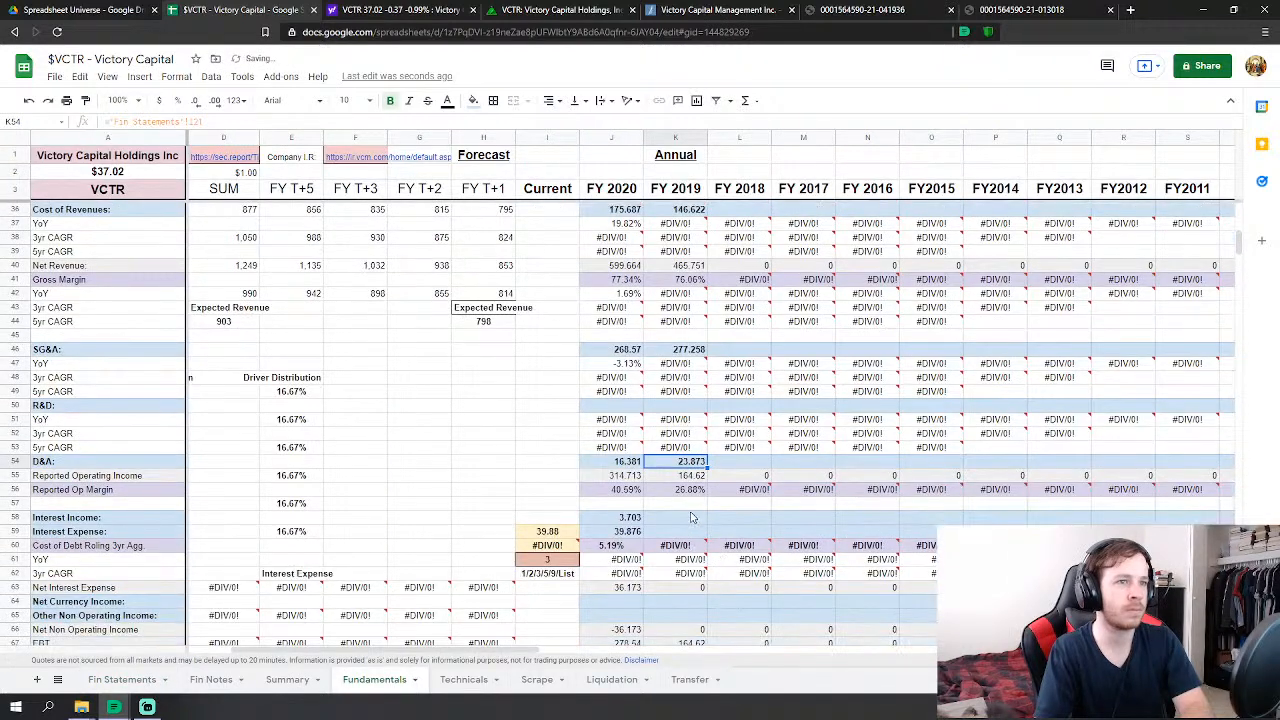
{"action": "left_click", "coordinate": [690, 517]}
{"action": "type", "text": "="}
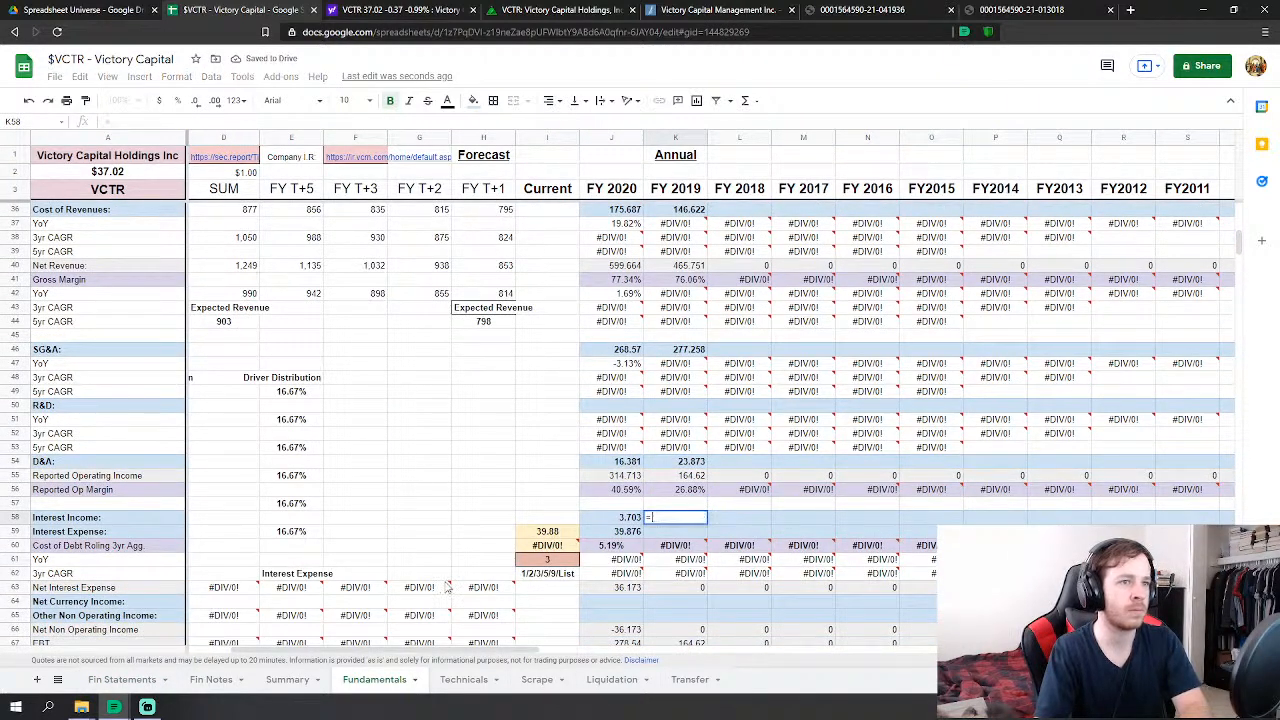
{"action": "left_click", "coordinate": [140, 681]}
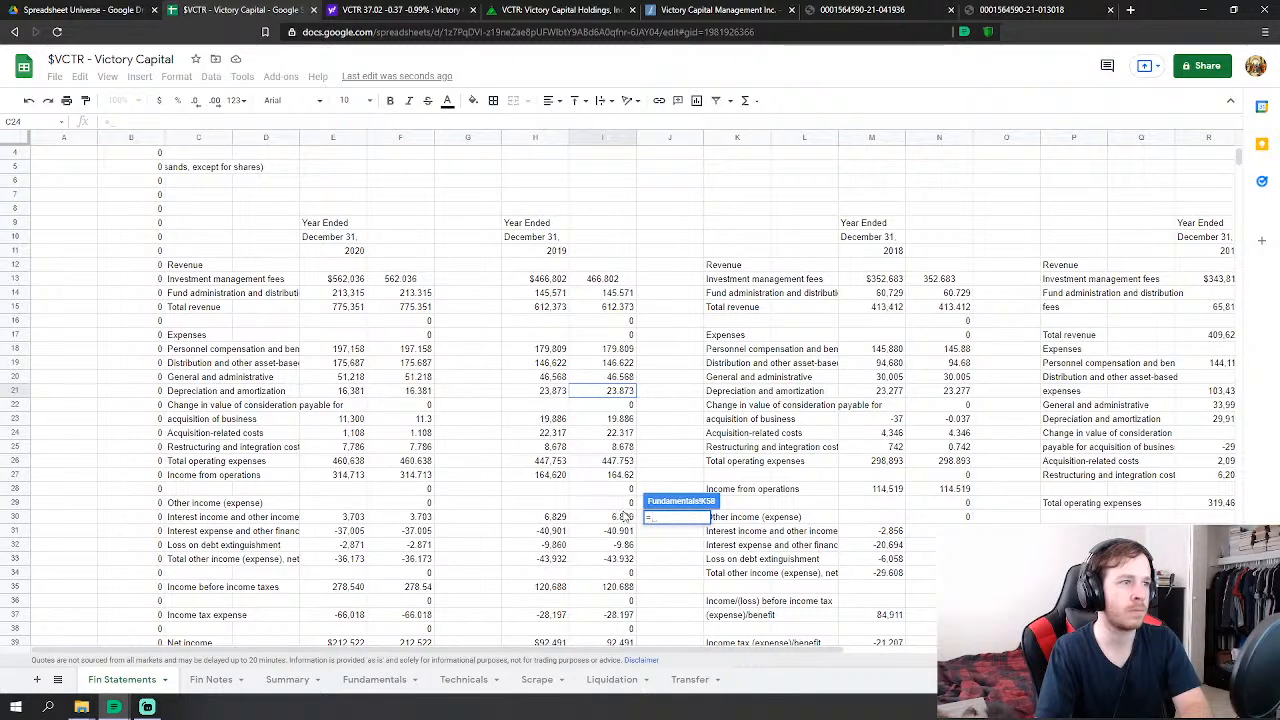
{"action": "left_click", "coordinate": [625, 516]}
{"action": "key", "text": "Return"}
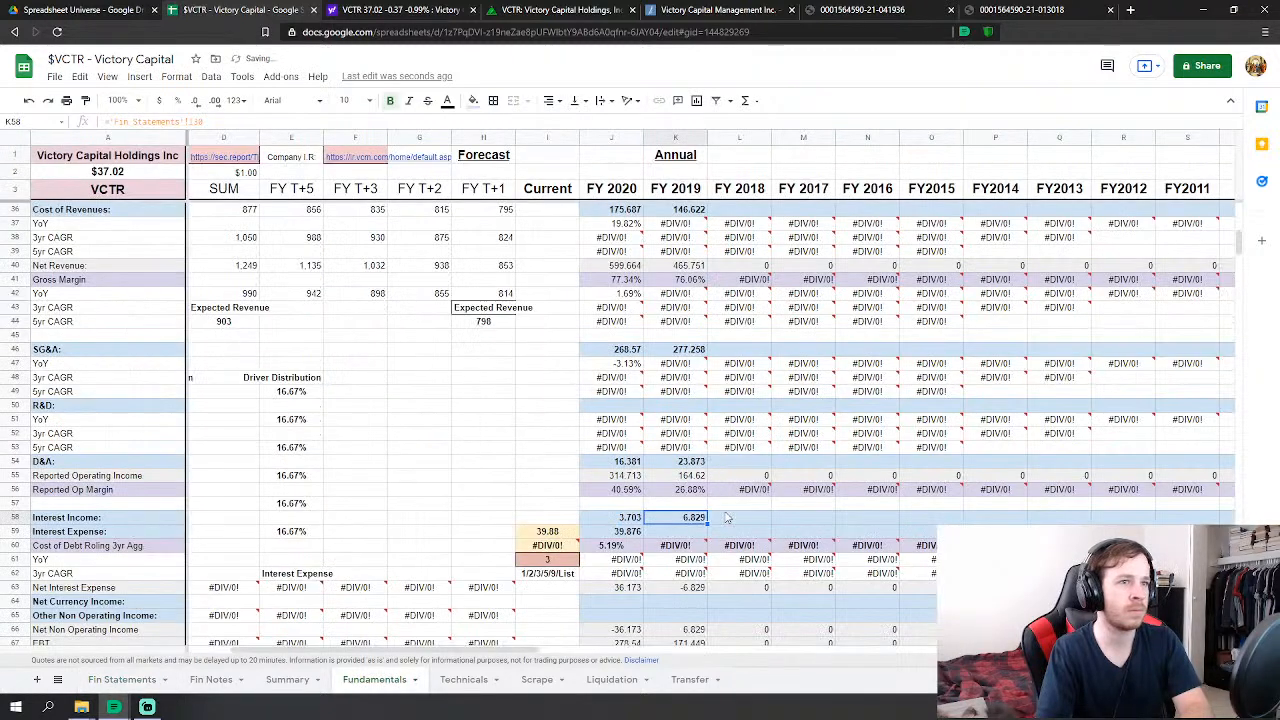
- Set the FY 2019 Interest Expense cell K59 to the negated sum of interest expense and loss on debt extinguishment in 'Fin Statements'!I31 and I32
{"action": "type", "text": "="}
{"action": "left_click", "coordinate": [122, 679]}
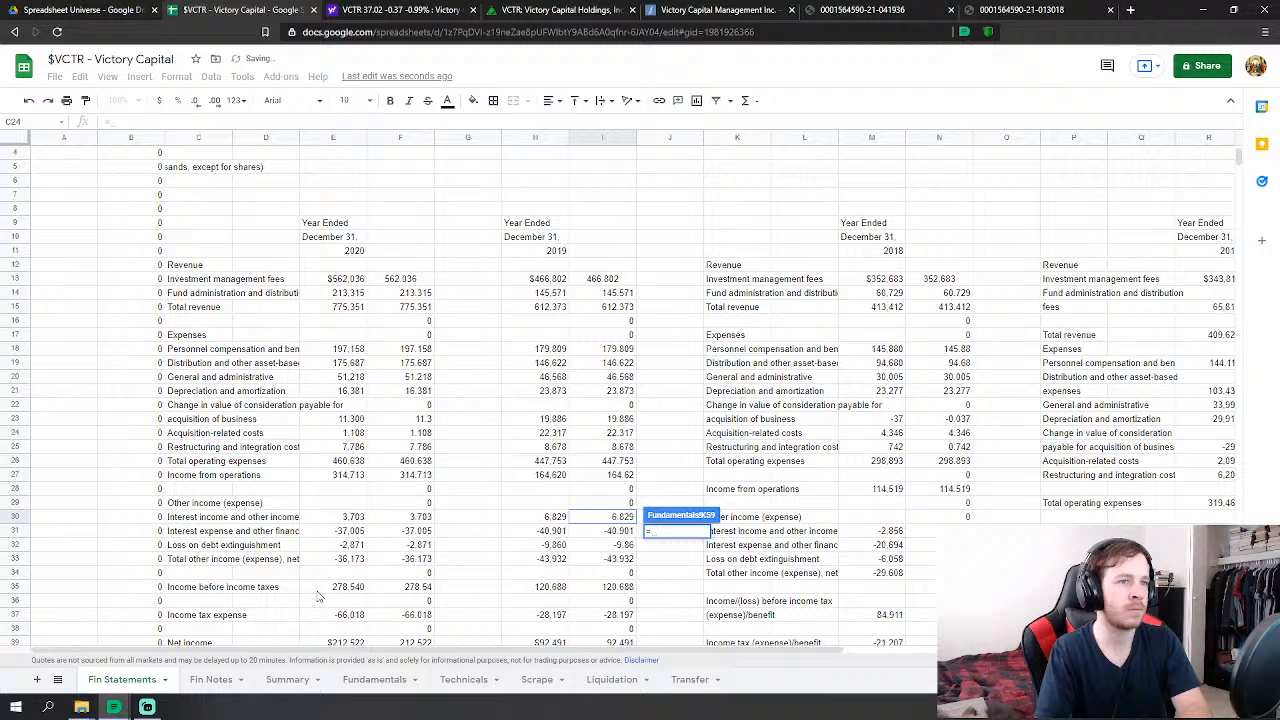
{"action": "left_click", "coordinate": [620, 531]}
{"action": "type", "text": "-"}
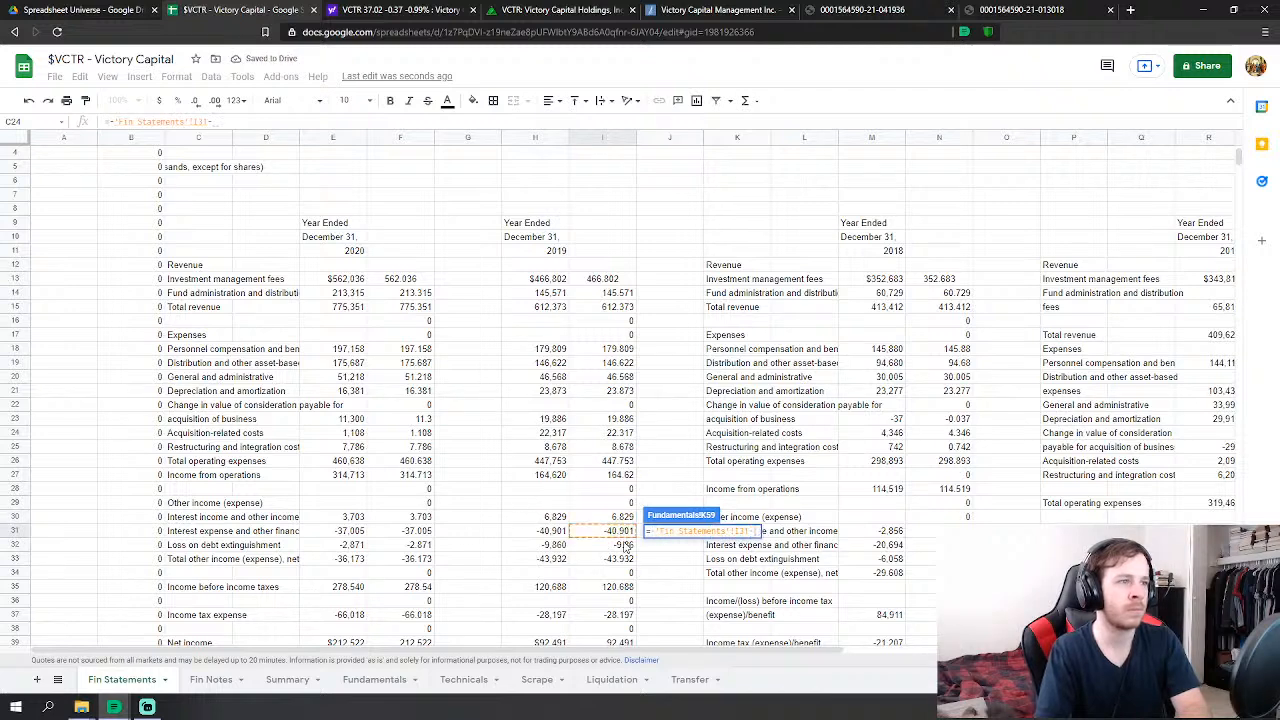
{"action": "left_click", "coordinate": [625, 545]}
{"action": "key", "text": "Return"}
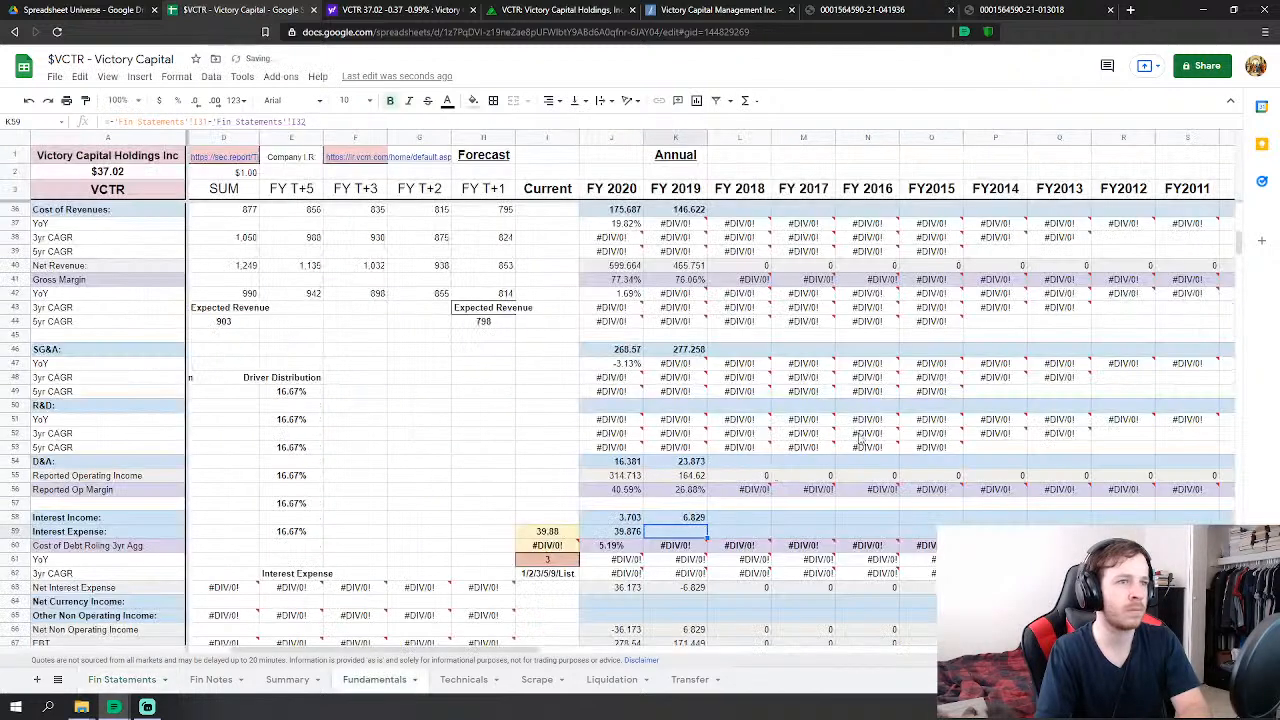
- Set the FY 2019 Income Tax Expense cell K68 to the negated 2019 income tax expense in 'Fin Statements'!I37
{"action": "scroll", "coordinate": [688, 466], "scroll_direction": "down", "scroll_amount": 2}
{"action": "scroll", "coordinate": [688, 466], "scroll_direction": "down", "scroll_amount": 1}
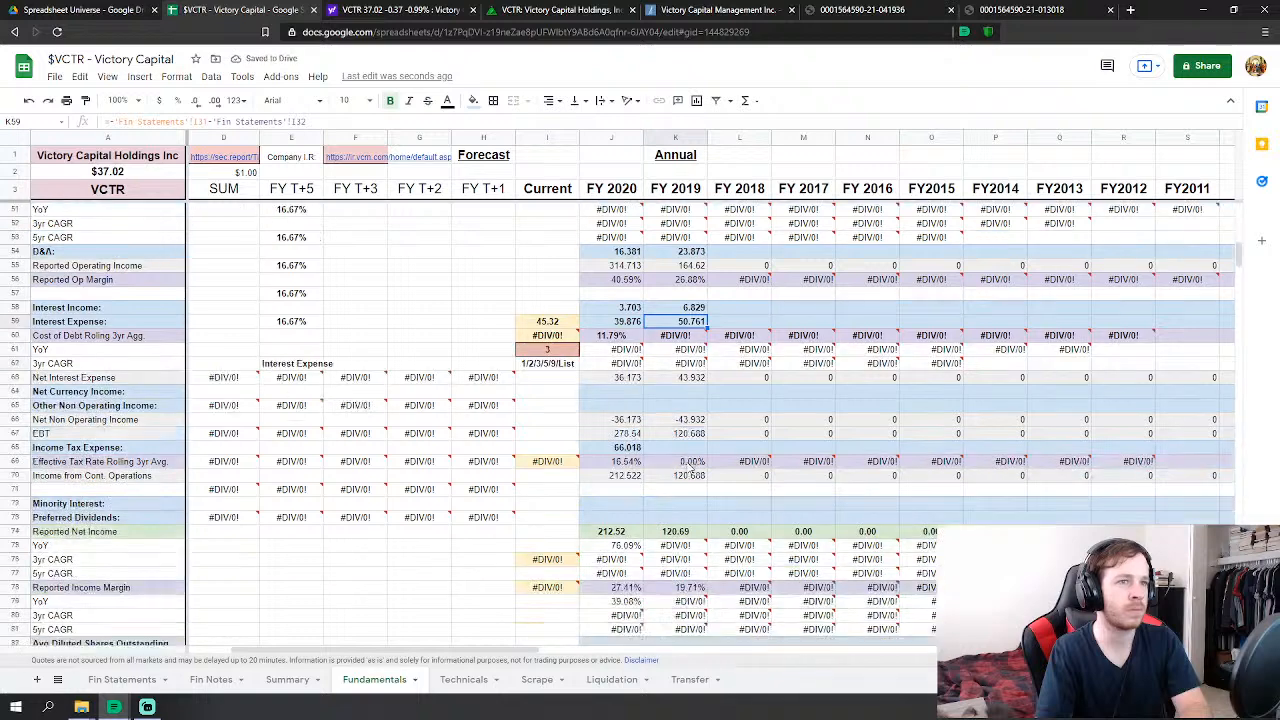
{"action": "left_click", "coordinate": [686, 450]}
{"action": "type", "text": "=SUM(K66:K67"}
{"action": "left_click", "coordinate": [106, 682]}
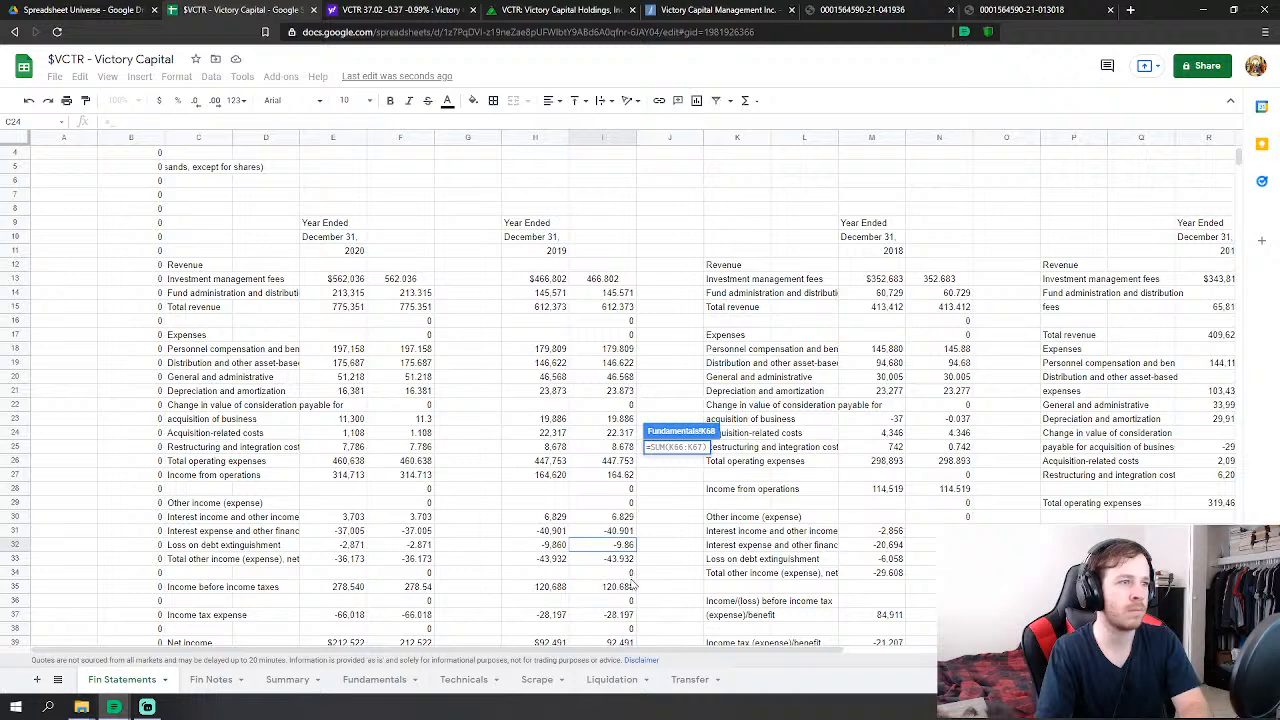
{"action": "left_click", "coordinate": [620, 616]}
{"action": "scroll", "coordinate": [620, 616], "scroll_direction": "down", "scroll_amount": 1}
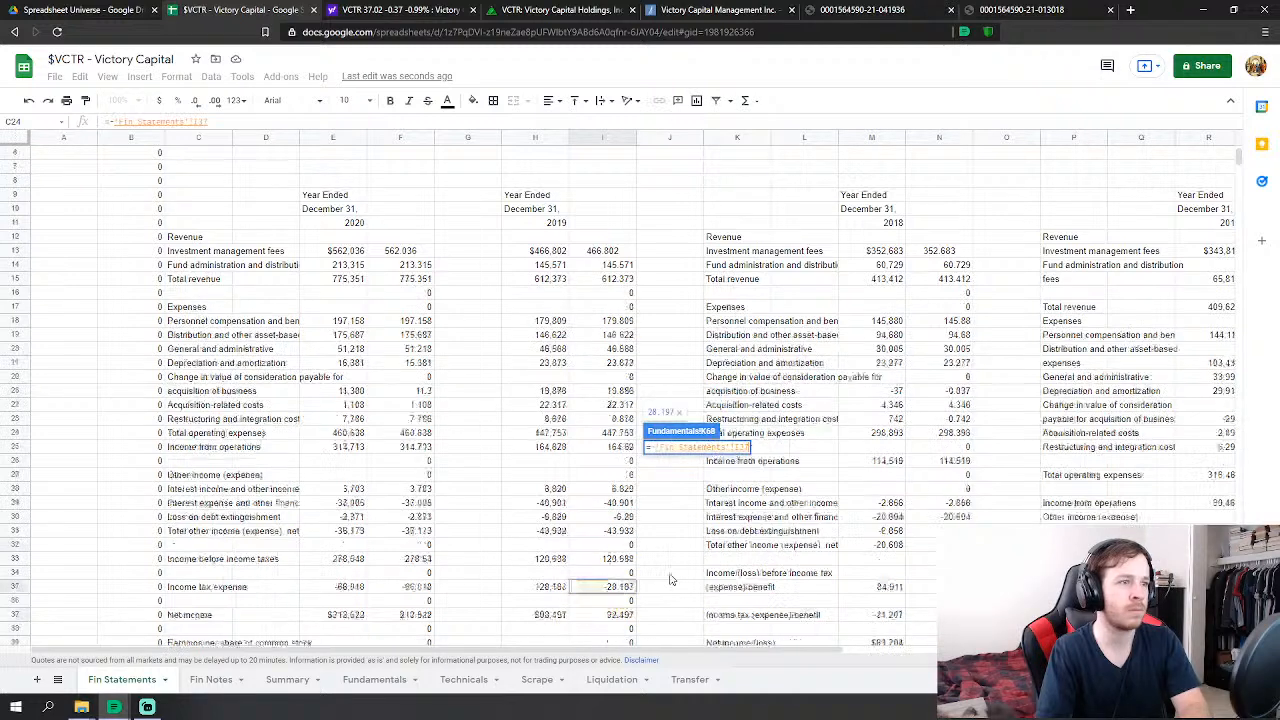
{"action": "key", "text": "Return"}
- Link the FY 2019 CF Depreciation & Amortization cell K127 to the 2019 cash flow depreciation and amortization in 'Fin Statements'!I116
{"action": "scroll", "coordinate": [760, 510], "scroll_direction": "down", "scroll_amount": 5}
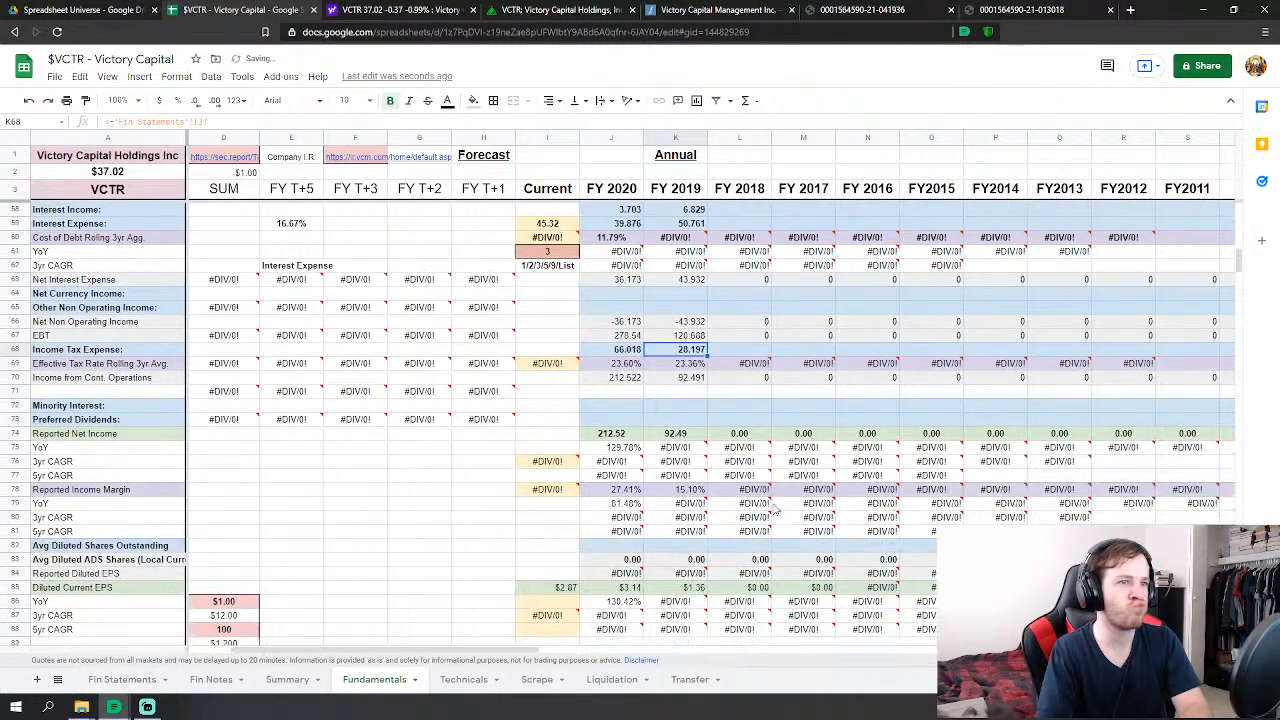
{"action": "scroll", "coordinate": [820, 345], "scroll_direction": "down", "scroll_amount": 7}
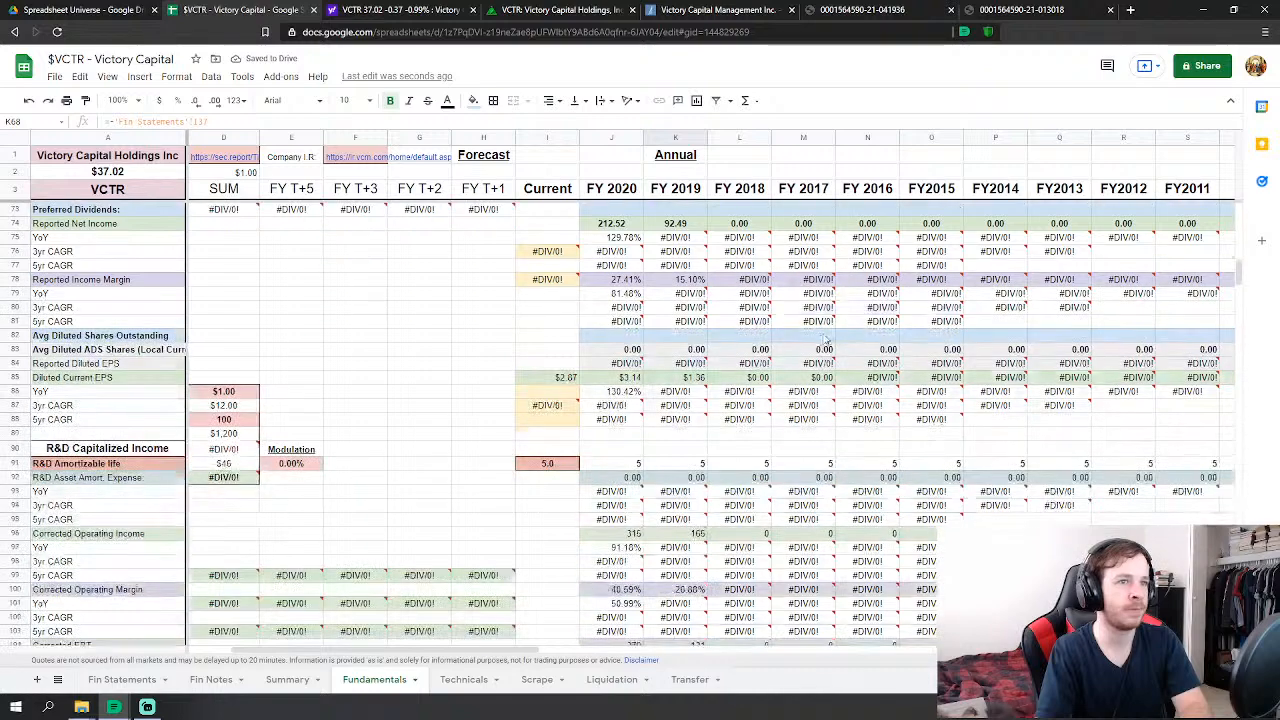
{"action": "scroll", "coordinate": [820, 350], "scroll_direction": "down", "scroll_amount": 9}
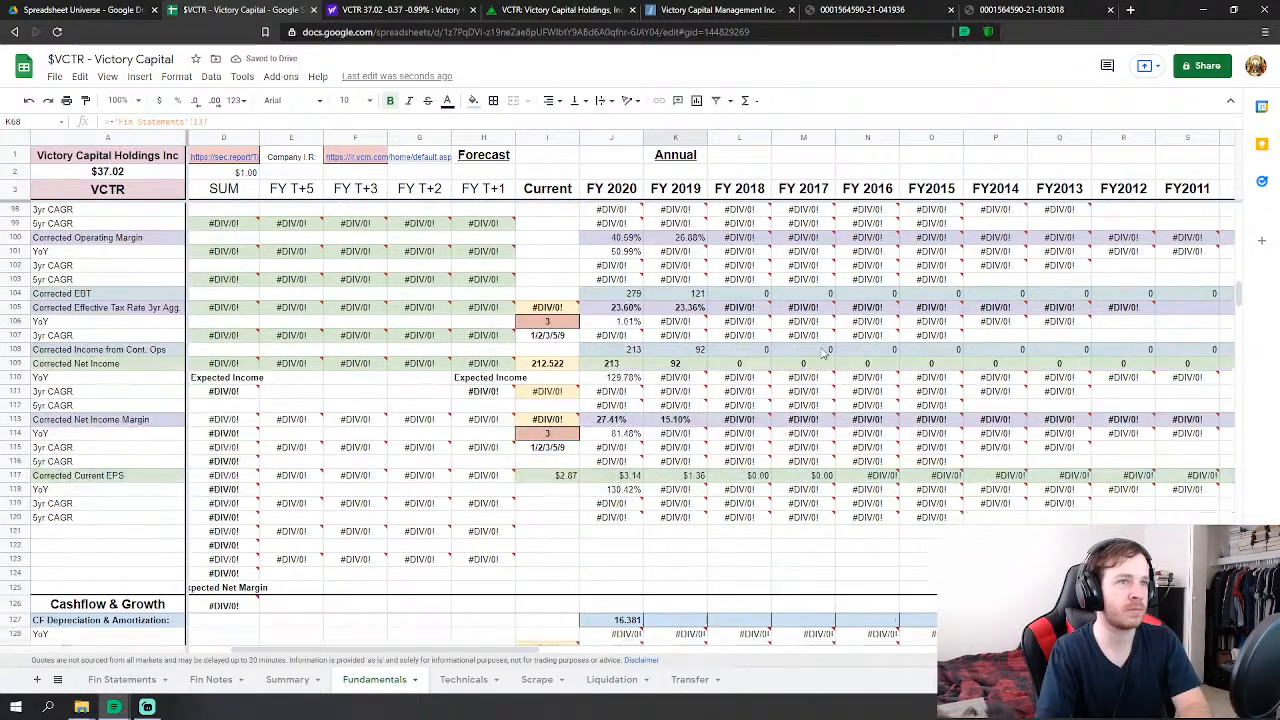
{"action": "left_click", "coordinate": [690, 386]}
{"action": "type", "text": "="}
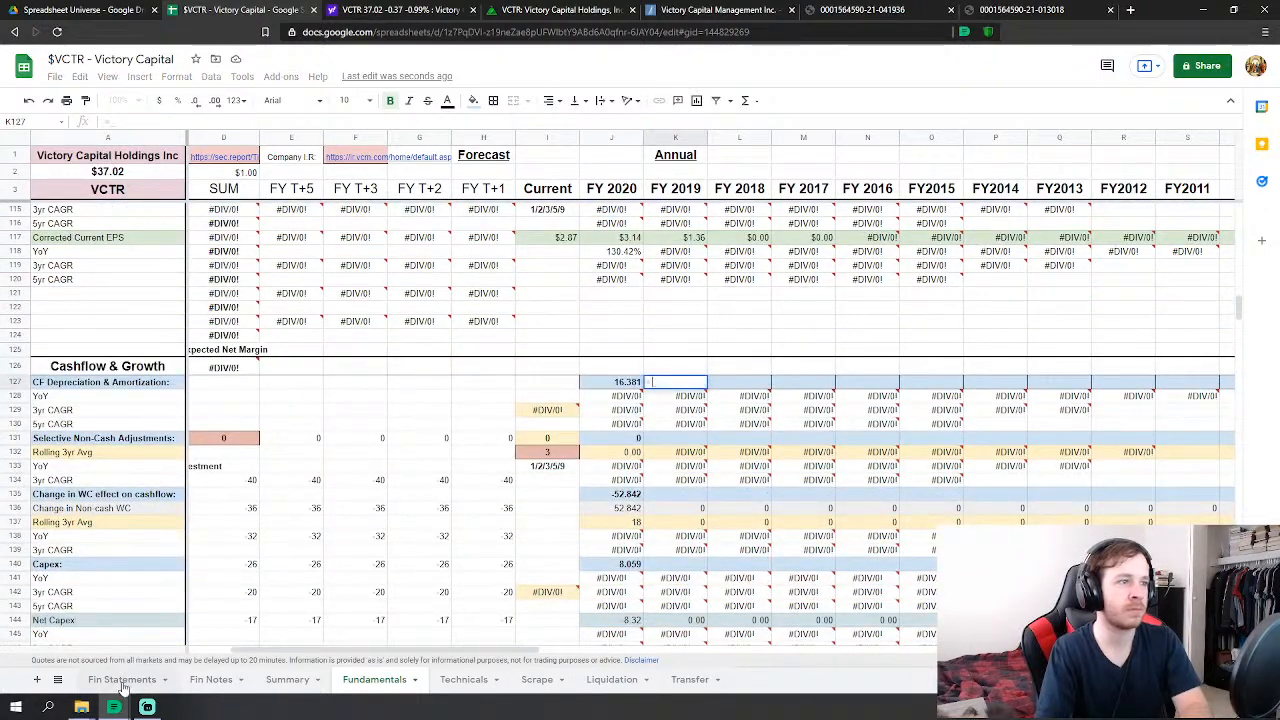
{"action": "left_click", "coordinate": [121, 679]}
{"action": "scroll", "coordinate": [630, 458], "scroll_direction": "down", "scroll_amount": 15}
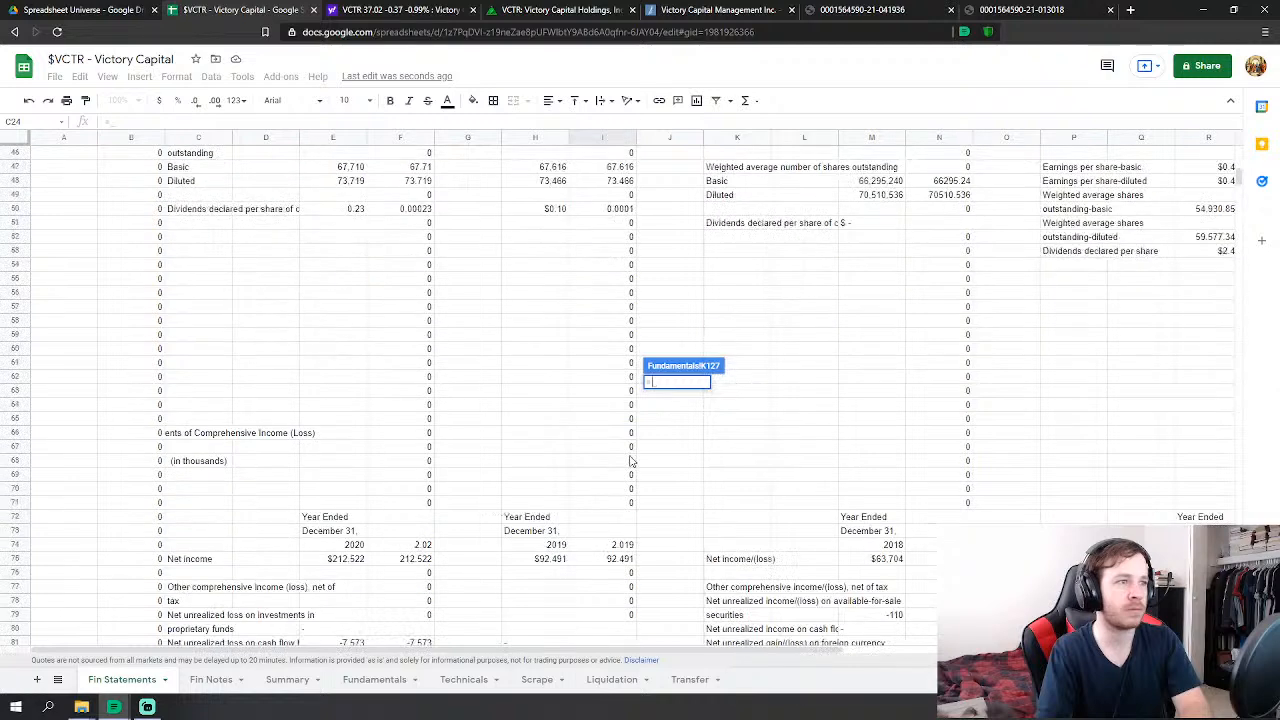
{"action": "scroll", "coordinate": [620, 465], "scroll_direction": "down", "scroll_amount": 8}
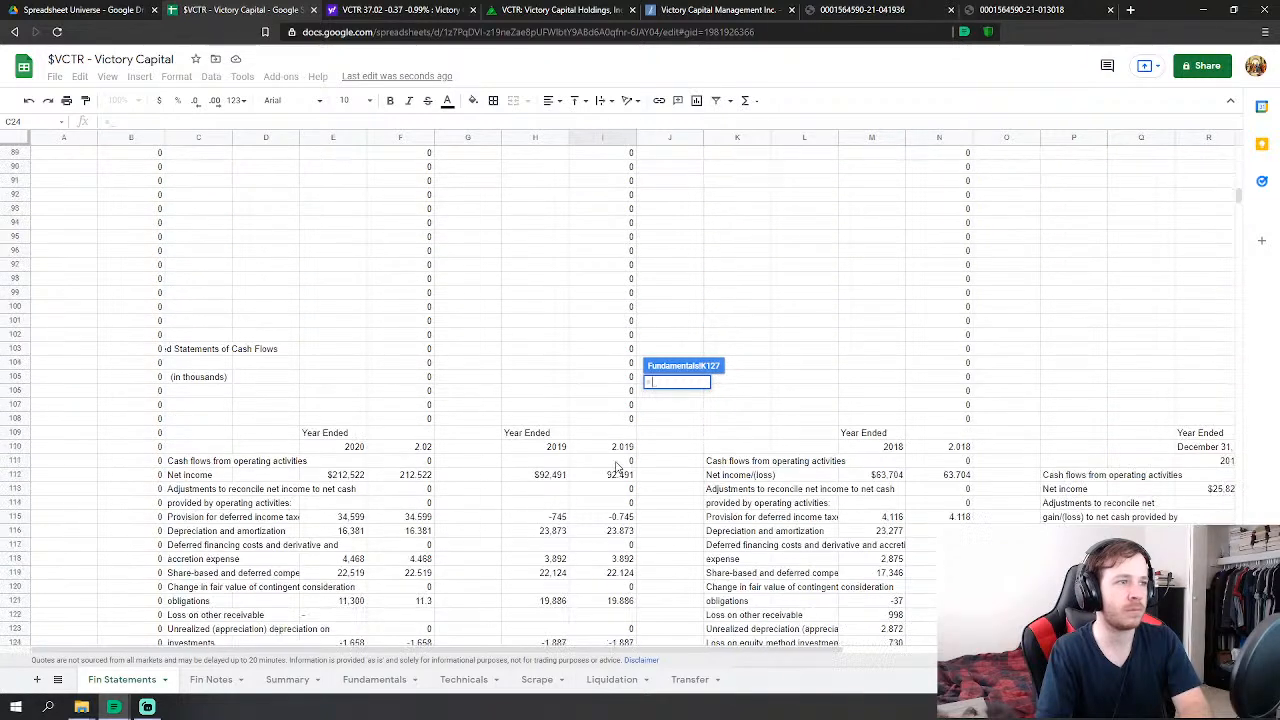
{"action": "left_click", "coordinate": [603, 531]}
{"action": "scroll", "coordinate": [610, 500], "scroll_direction": "down", "scroll_amount": 3}
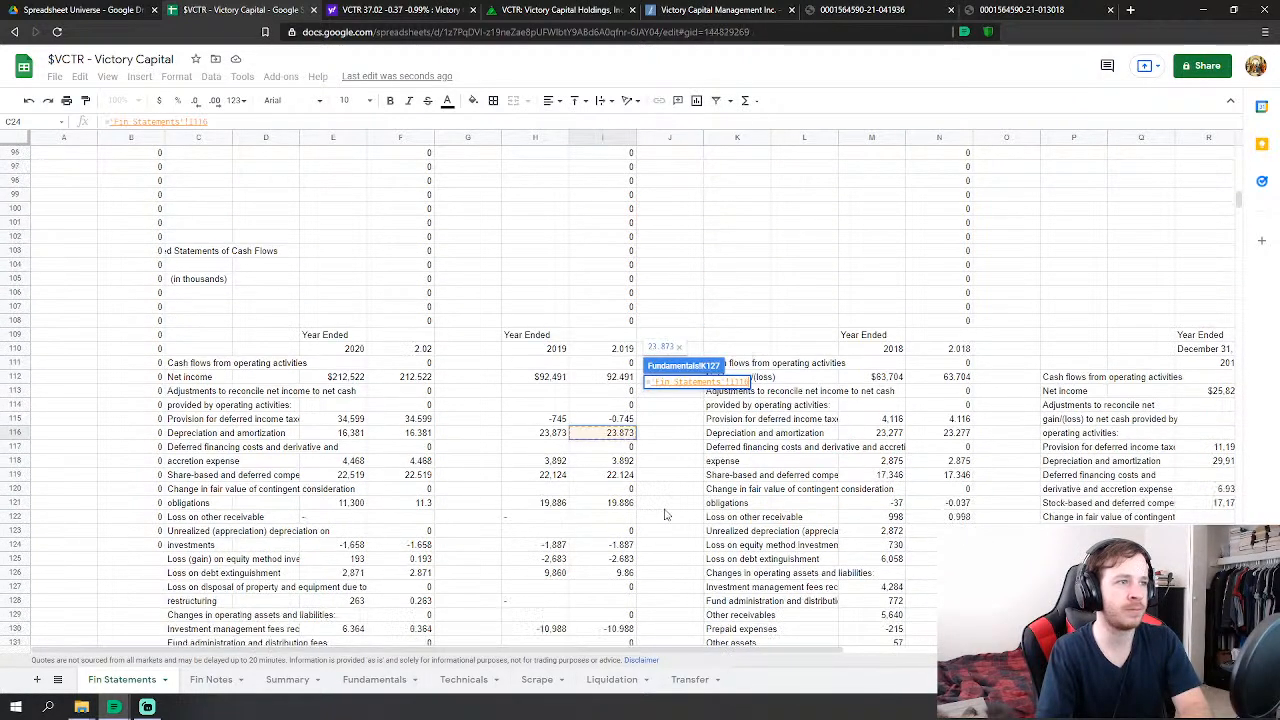
{"action": "key", "text": "Return"}
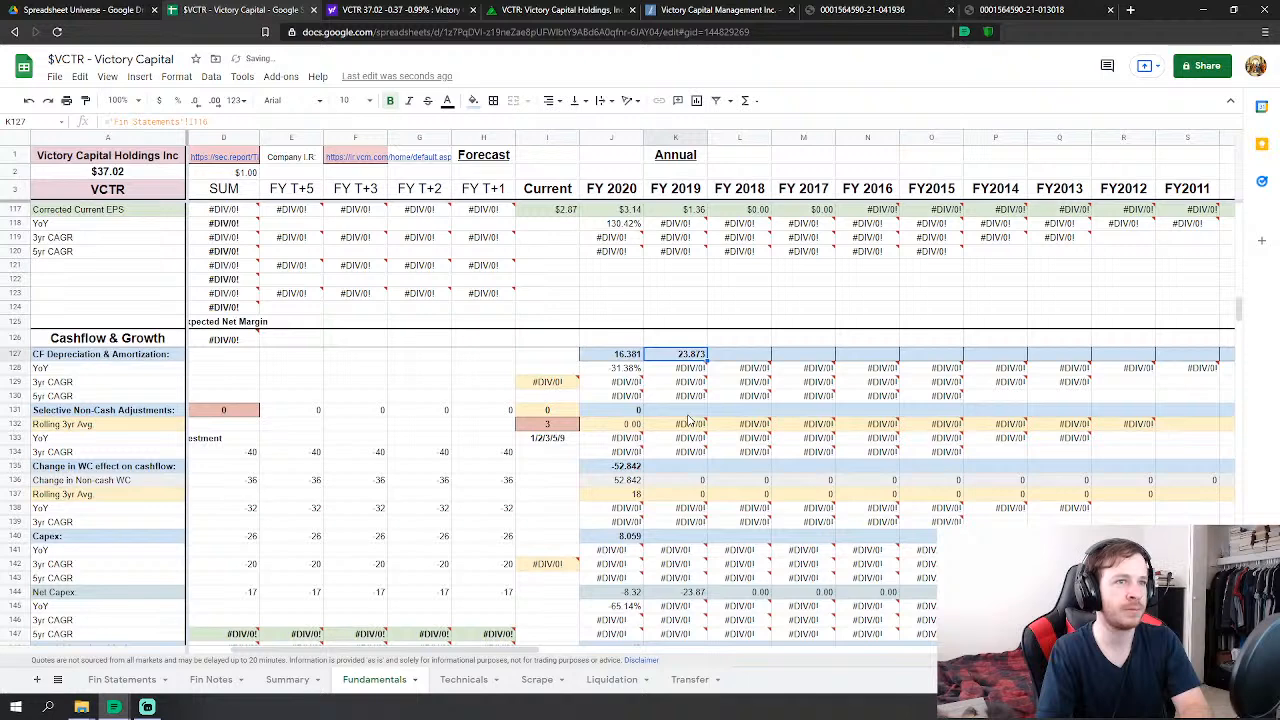
- Set the FY 2019 Change in WC effect on cashflow cell K135 to the SUM of 'Fin Statements'!I130:I140
{"action": "left_click", "coordinate": [680, 468]}
{"action": "type", "text": "="}
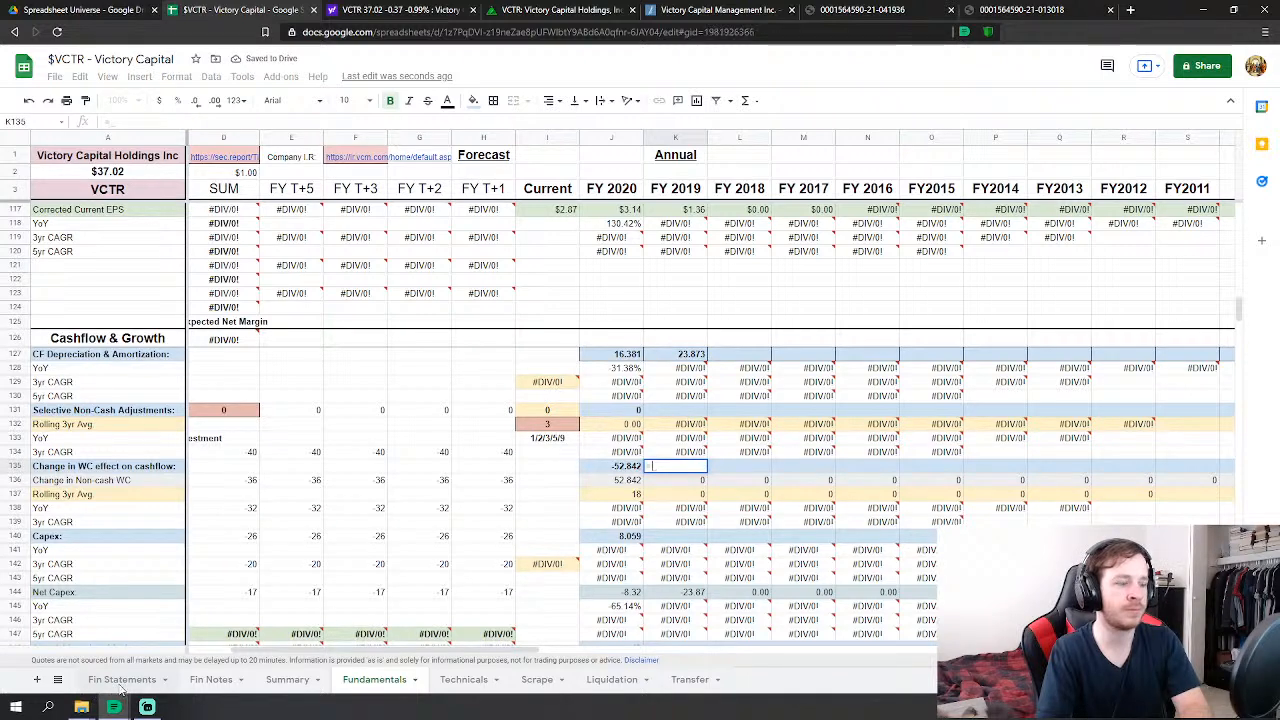
{"action": "left_click", "coordinate": [122, 679]}
{"action": "type", "text": "su"}
{"action": "key", "text": "Tab"}
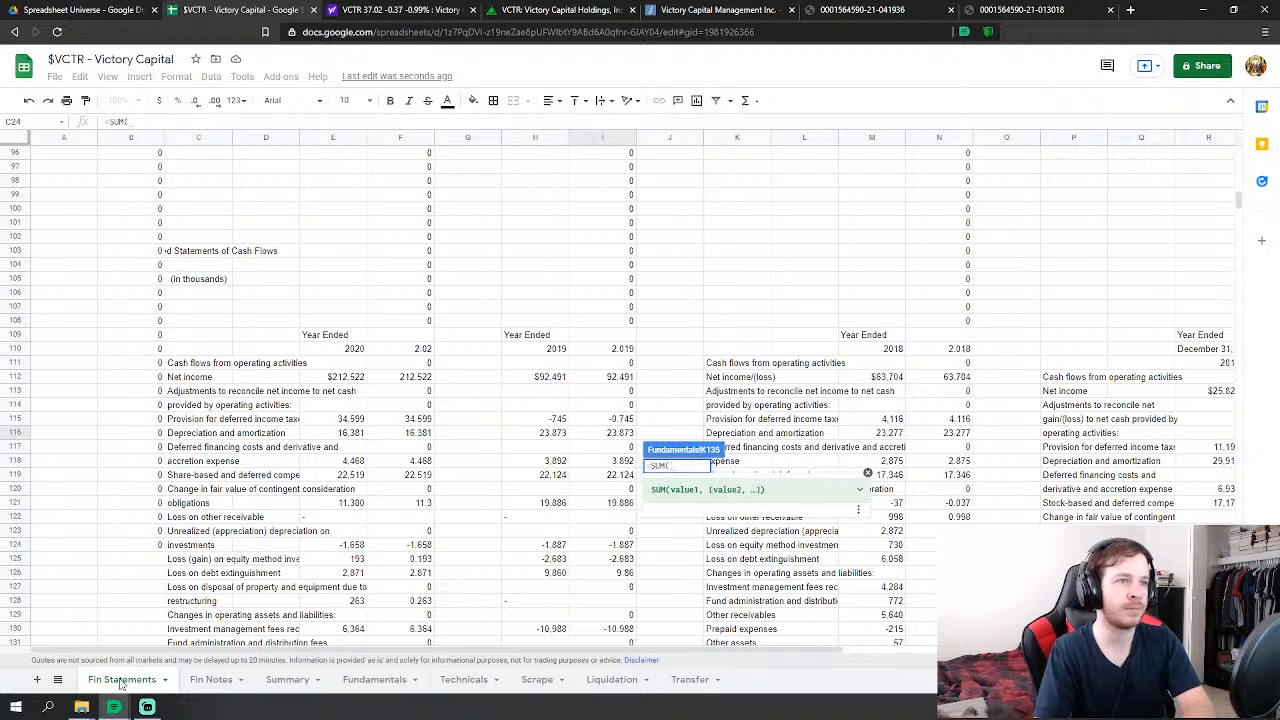
{"action": "scroll", "coordinate": [505, 490], "scroll_direction": "down", "scroll_amount": 2}
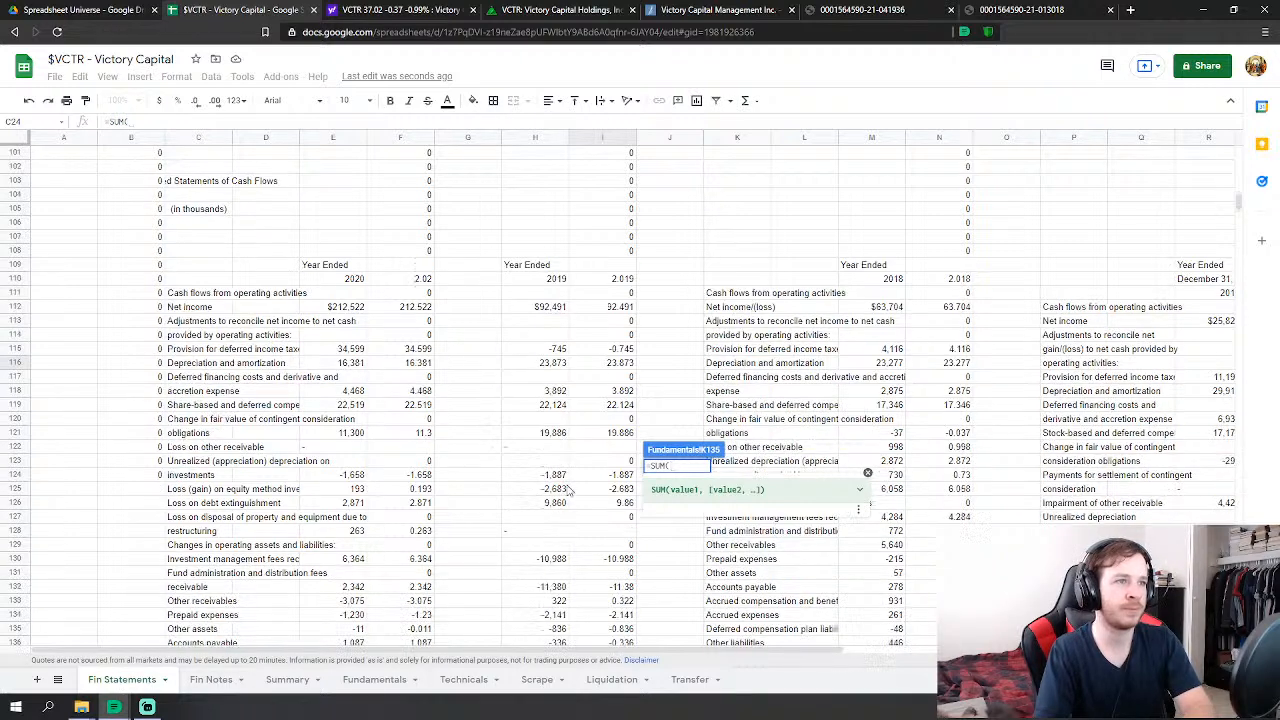
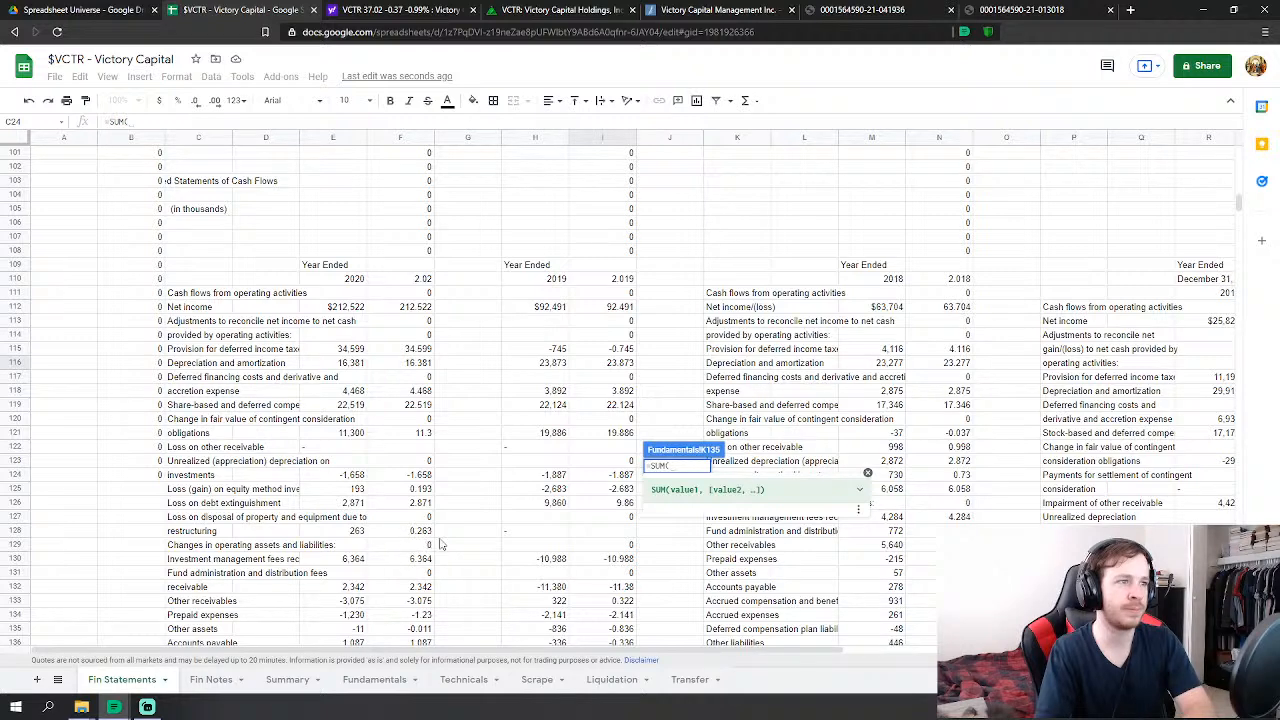
{"action": "scroll", "coordinate": [515, 550], "scroll_direction": "down", "scroll_amount": 2}
{"action": "scroll", "coordinate": [427, 512], "scroll_direction": "up", "scroll_amount": 1}
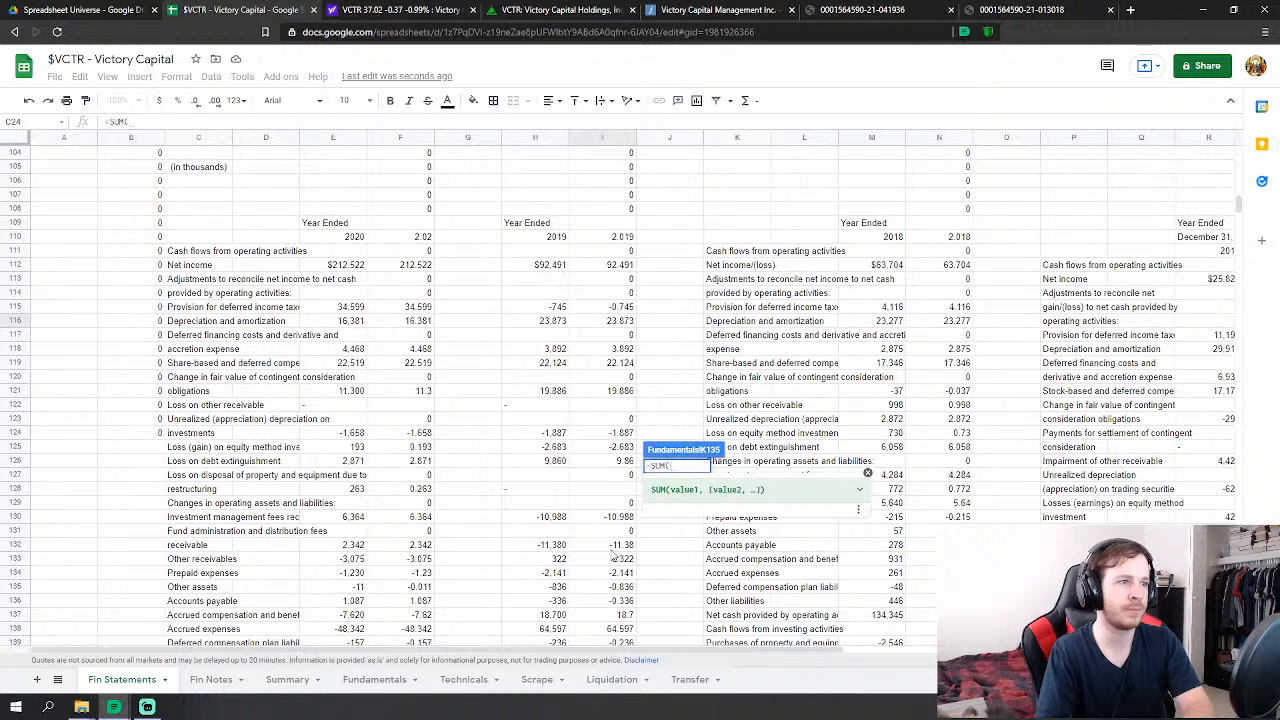
{"action": "scroll", "coordinate": [615, 555], "scroll_direction": "down", "scroll_amount": 4}
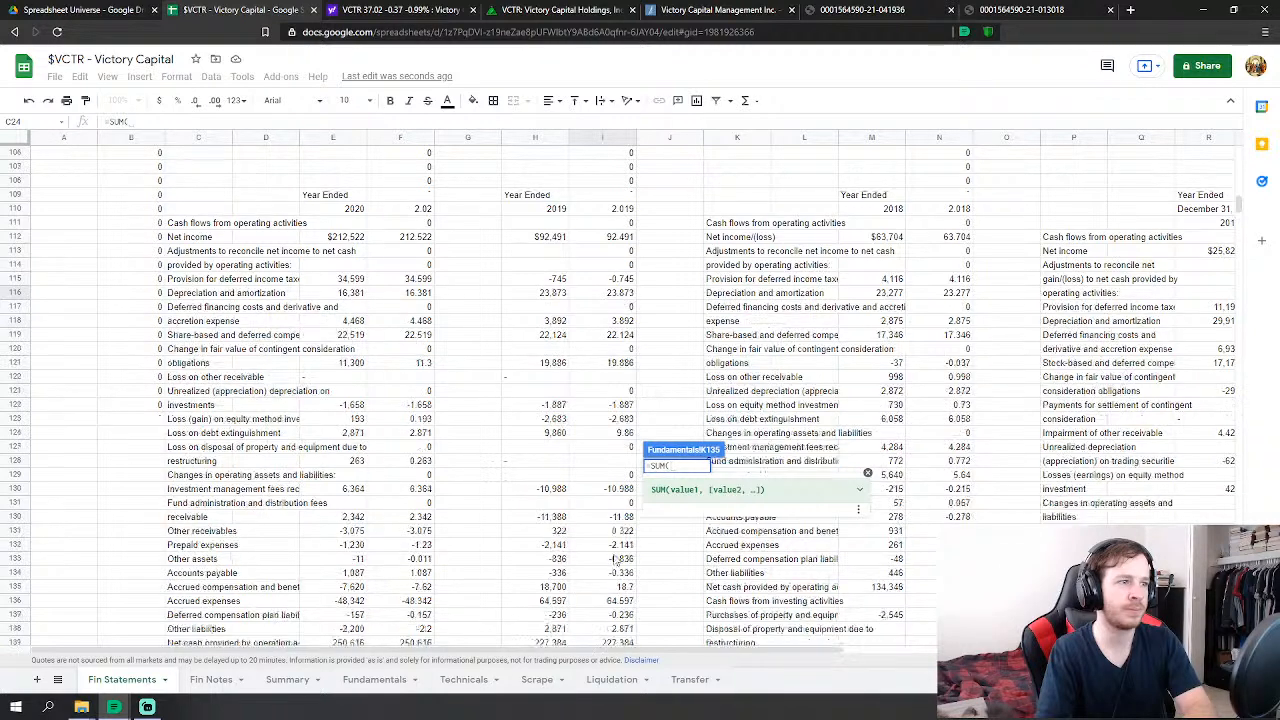
{"action": "scroll", "coordinate": [615, 567], "scroll_direction": "up", "scroll_amount": 2}
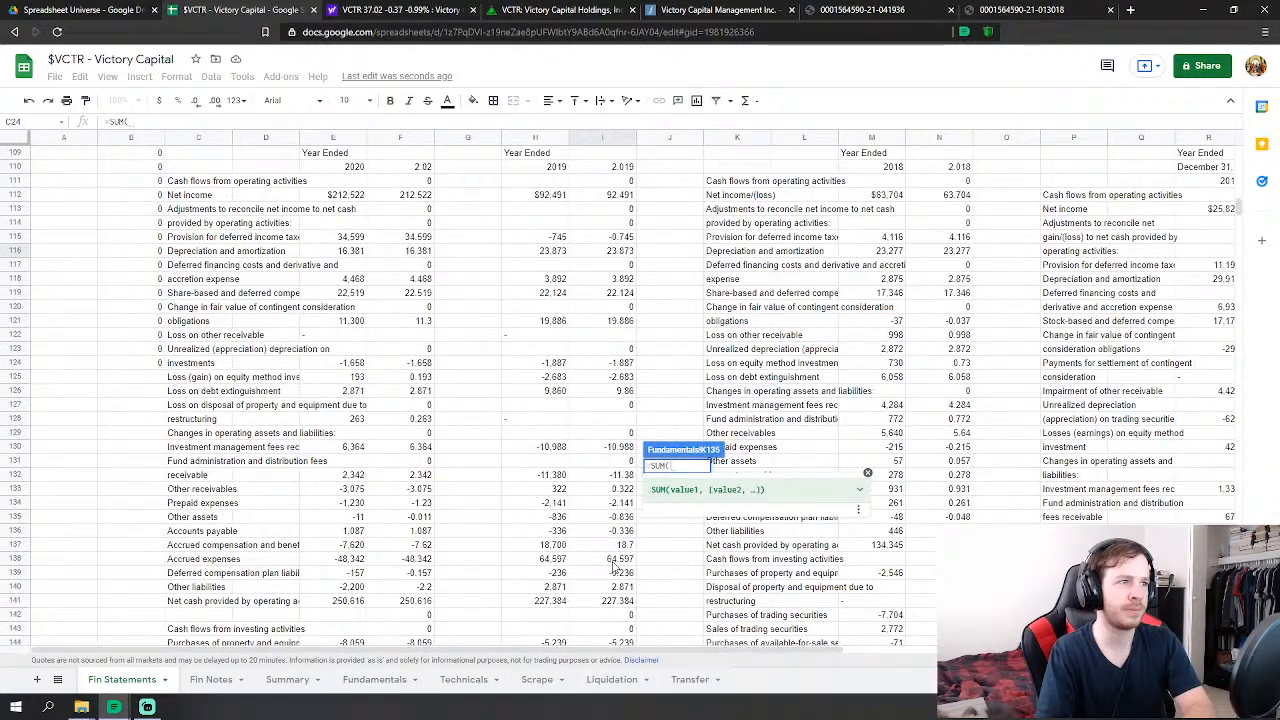
{"action": "left_click_drag", "start_coordinate": [620, 447], "coordinate": [622, 587]}
{"action": "key", "text": "Return"}
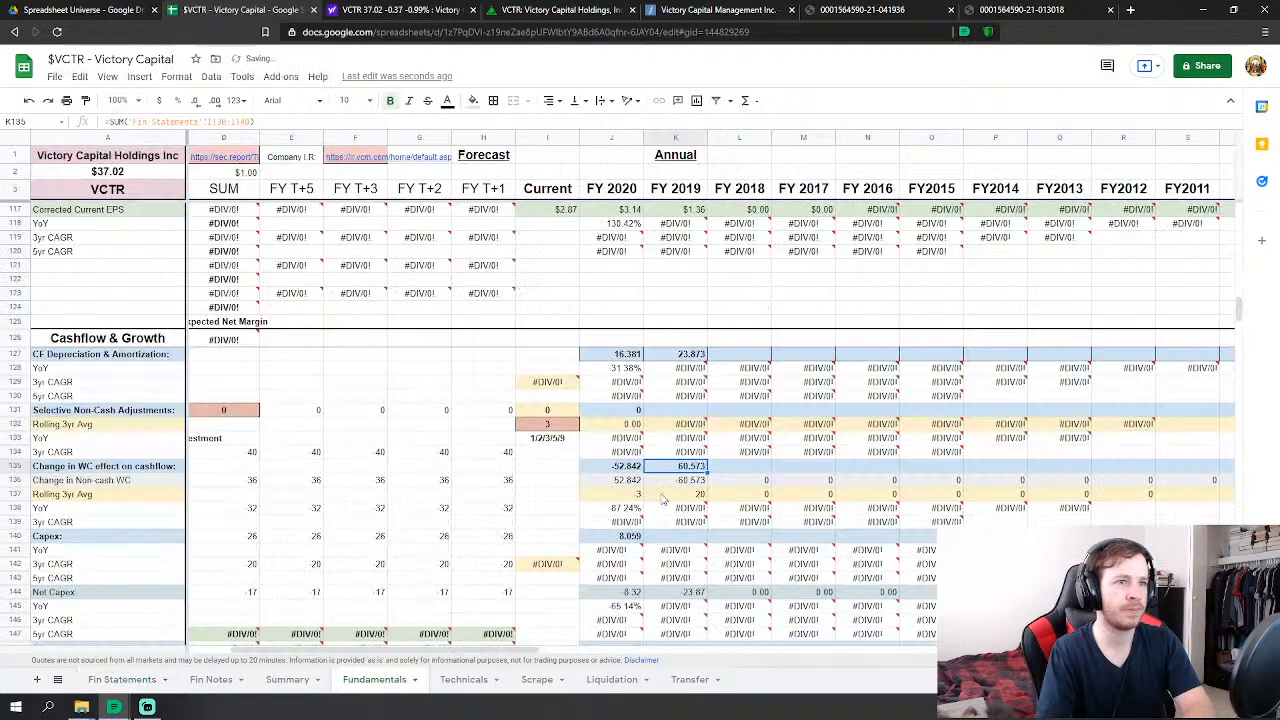
- Enter 0 for Selective Non-Cash Adjustments in FY 2019 and FY 2018, cells K131 and L131
{"action": "left_click", "coordinate": [691, 411]}
{"action": "type", "text": "0"}
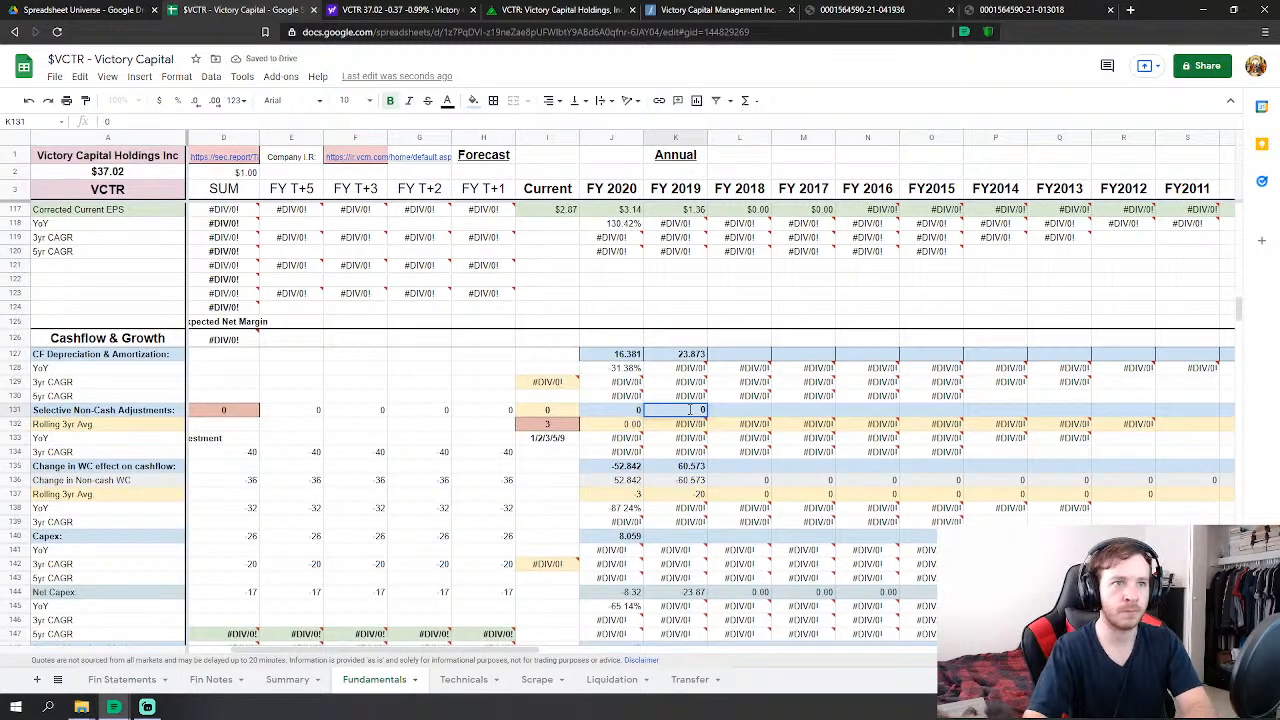
{"action": "key", "text": "Tab"}
{"action": "type", "text": "0"}
{"action": "key", "text": "Left"}
- Link the FY 2020 Selective Non-Cash Adjustments cell J131 to the 2020 loss on disposal of property and equipment in 'Fin Statements'!F128
{"action": "key", "text": "Left"}
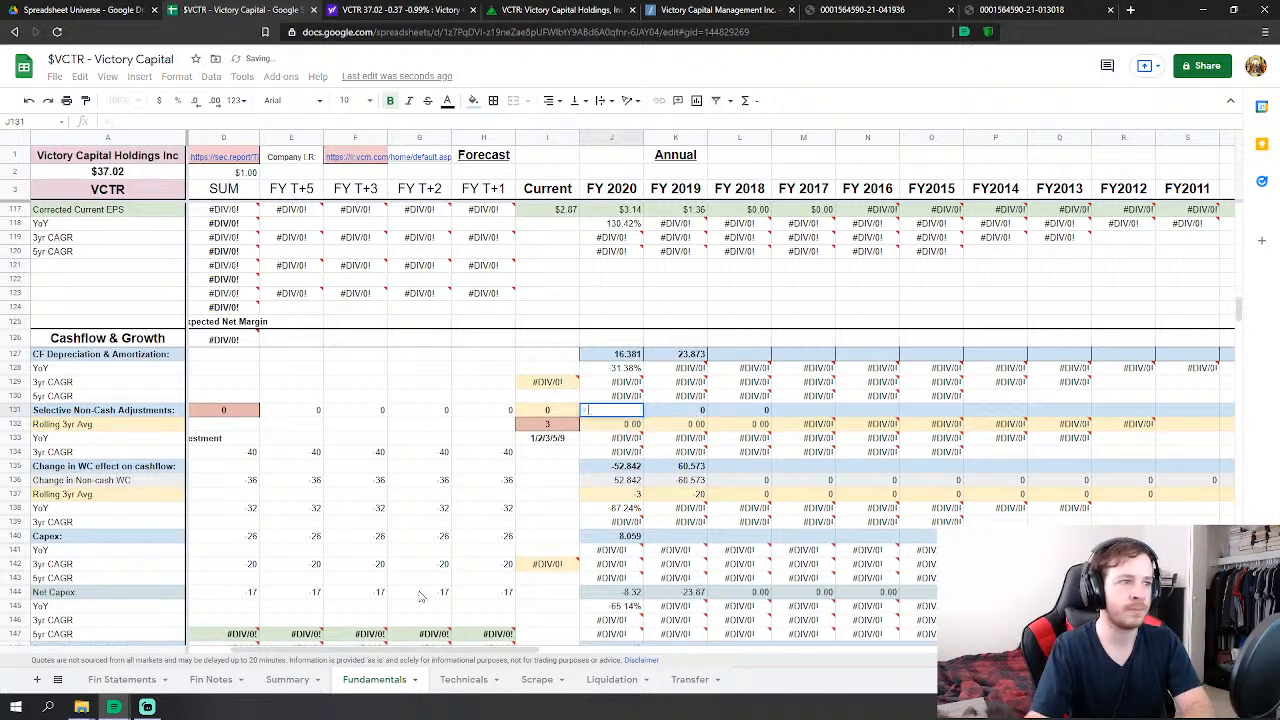
{"action": "key", "text": "BackSpace"}
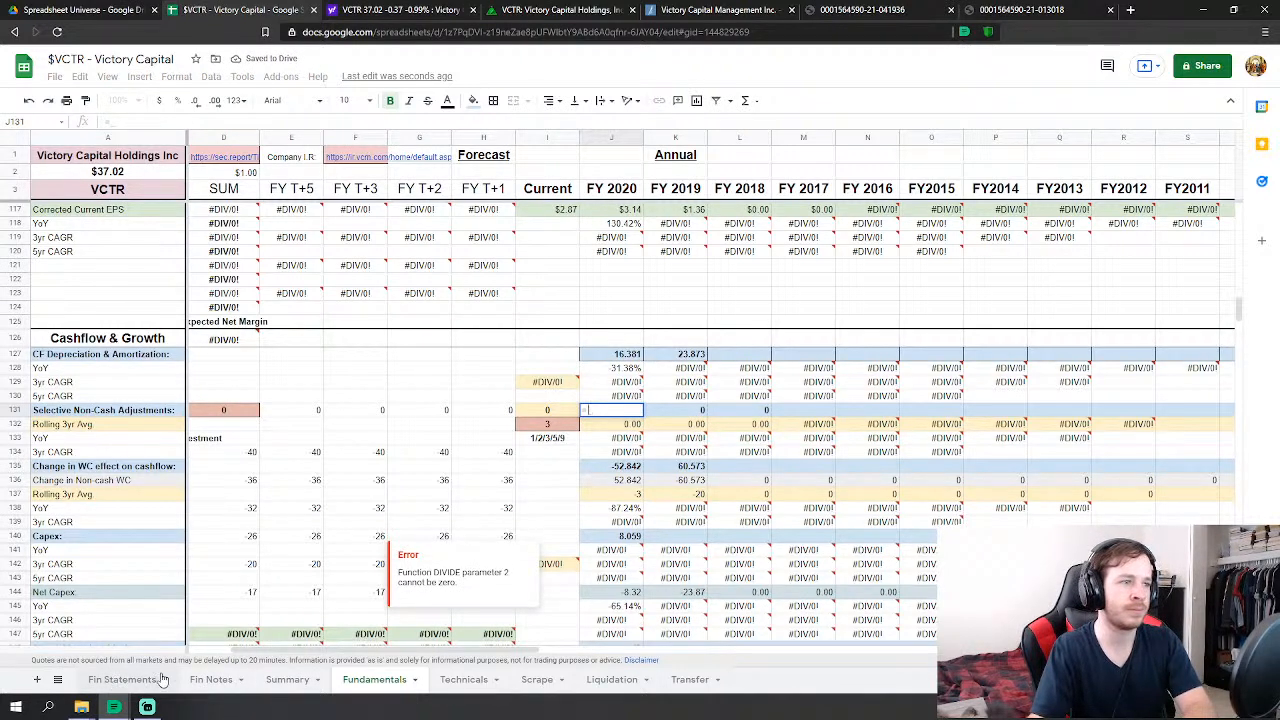
{"action": "type", "text": "="}
{"action": "left_click", "coordinate": [122, 679]}
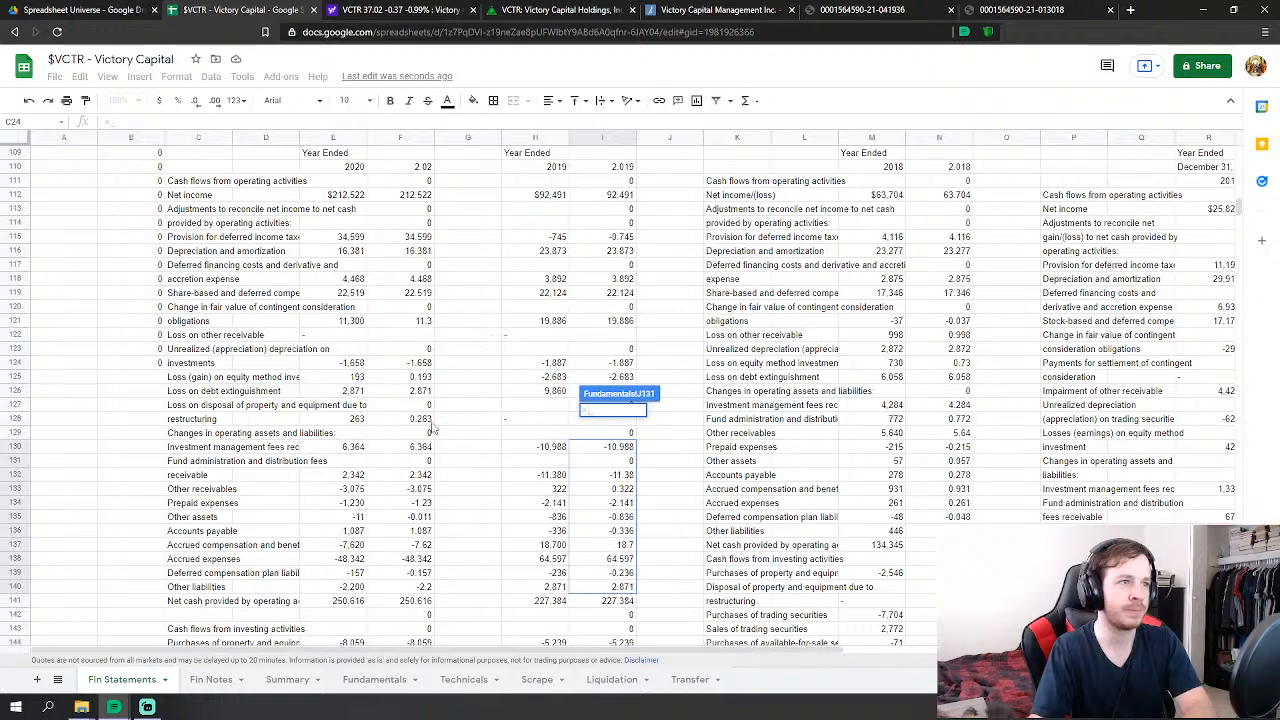
{"action": "left_click", "coordinate": [428, 420]}
{"action": "key", "text": "Return"}
- Set the FY 2019 Capex cell K140 to the negated 2019 purchases of property and equipment in 'Fin Statements'!I144
{"action": "scroll", "coordinate": [750, 444], "scroll_direction": "down", "scroll_amount": 1}
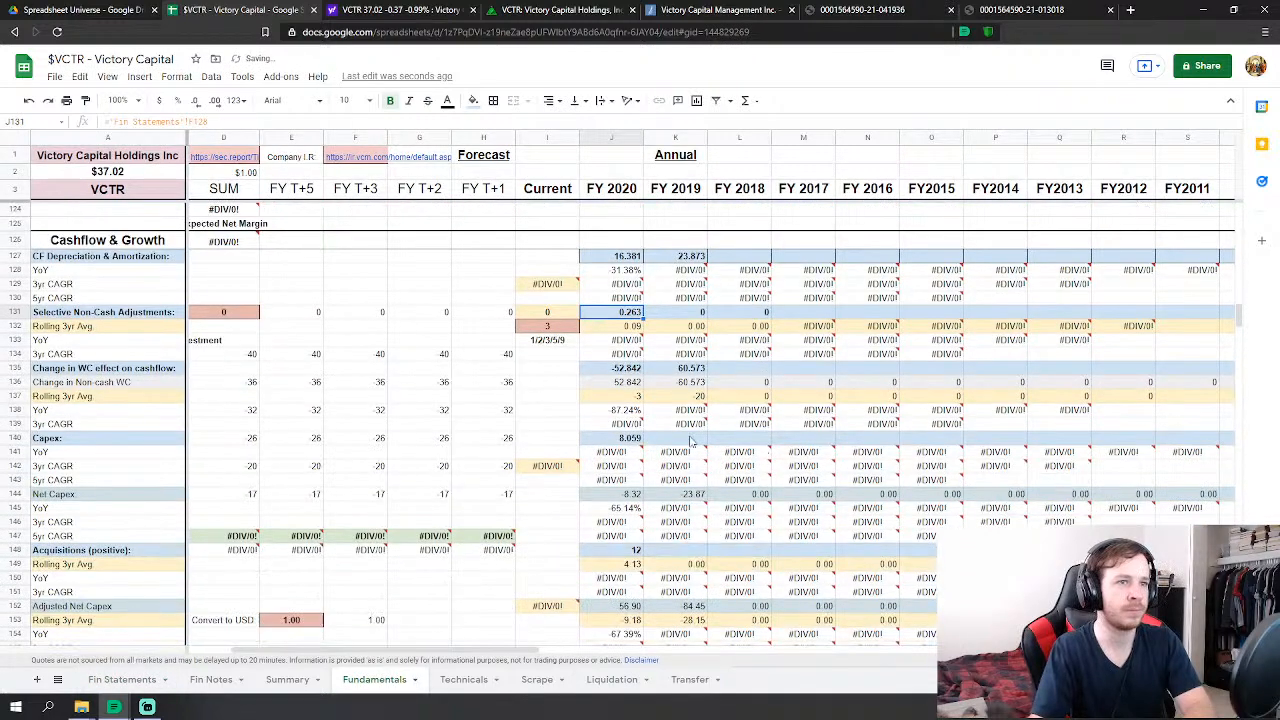
{"action": "left_click", "coordinate": [690, 439]}
{"action": "type", "text": "="}
{"action": "left_click", "coordinate": [122, 679]}
{"action": "scroll", "coordinate": [600, 515], "scroll_direction": "down", "scroll_amount": 1}
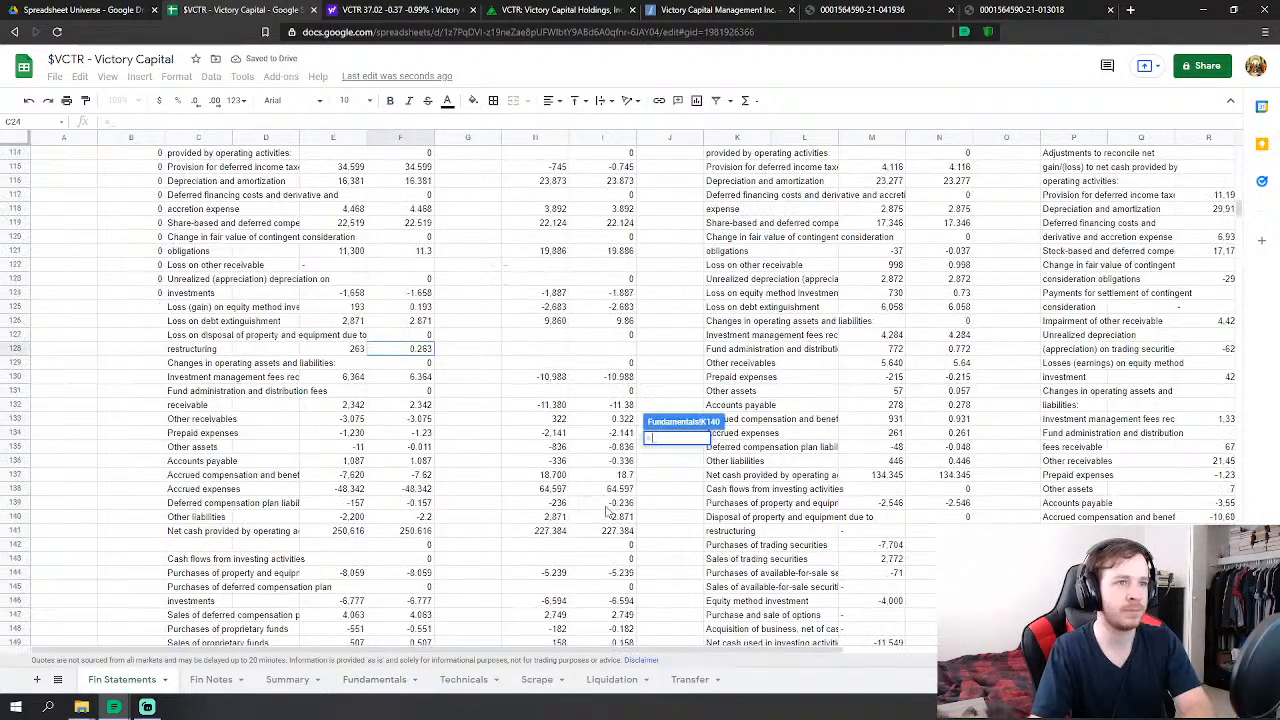
{"action": "scroll", "coordinate": [620, 481], "scroll_direction": "down", "scroll_amount": 2}
{"action": "left_click", "coordinate": [630, 476]}
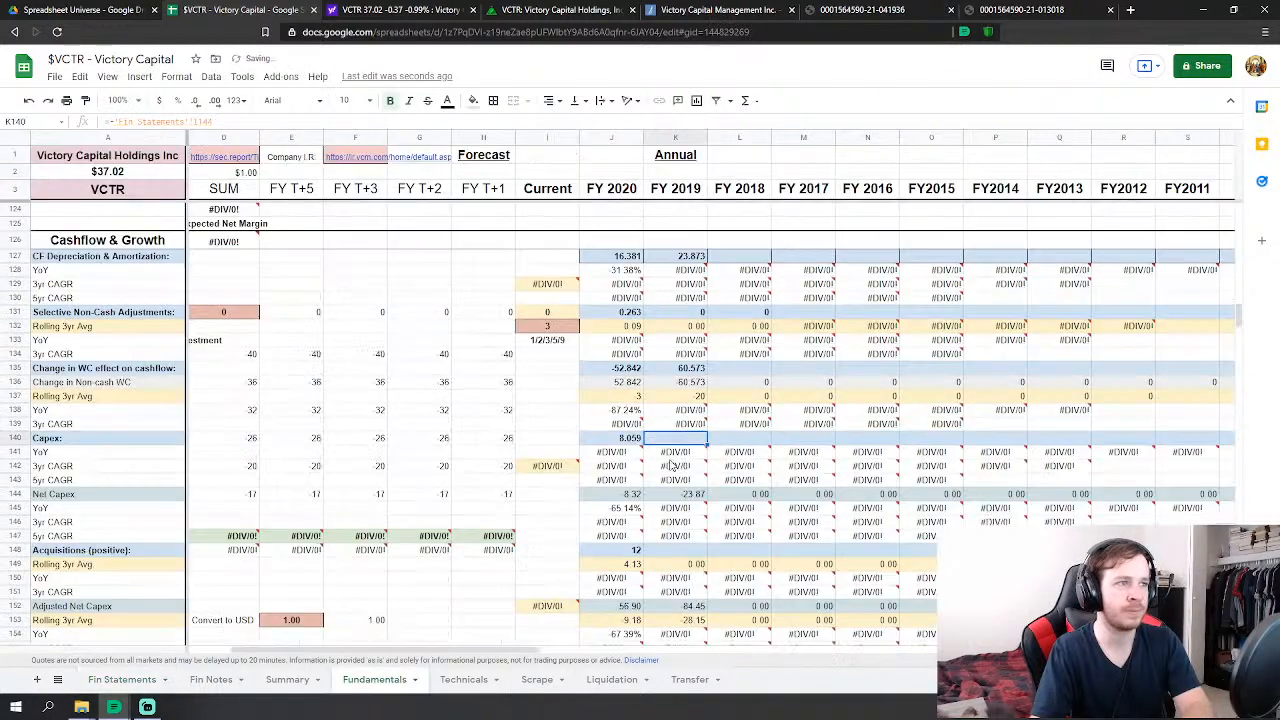
{"action": "key", "text": "Return"}
- Set the FY 2019 Acquisitions cell K148 to the negated proprietary fund purchases, fund sales and business acquisition in 'Fin Statements'!I148, I149 and I151
{"action": "left_click", "coordinate": [684, 479]}
{"action": "type", "text": "="}
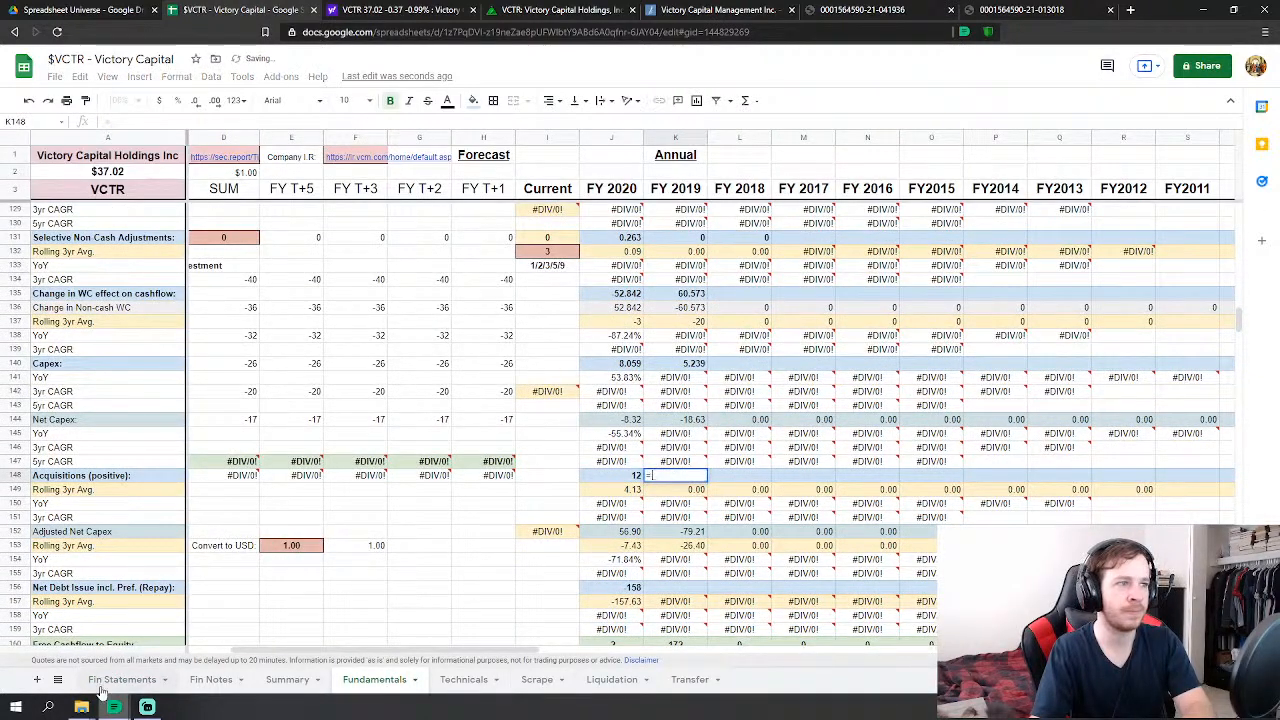
{"action": "left_click", "coordinate": [118, 680]}
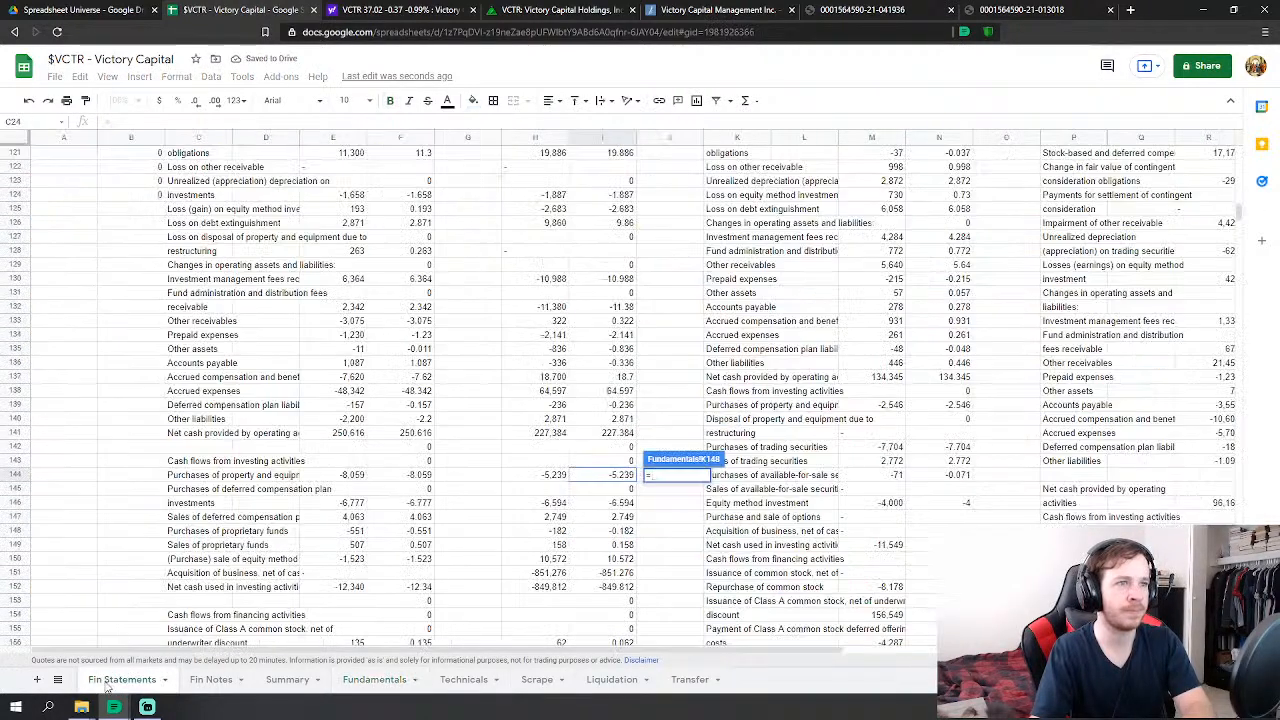
{"action": "left_click", "coordinate": [622, 531]}
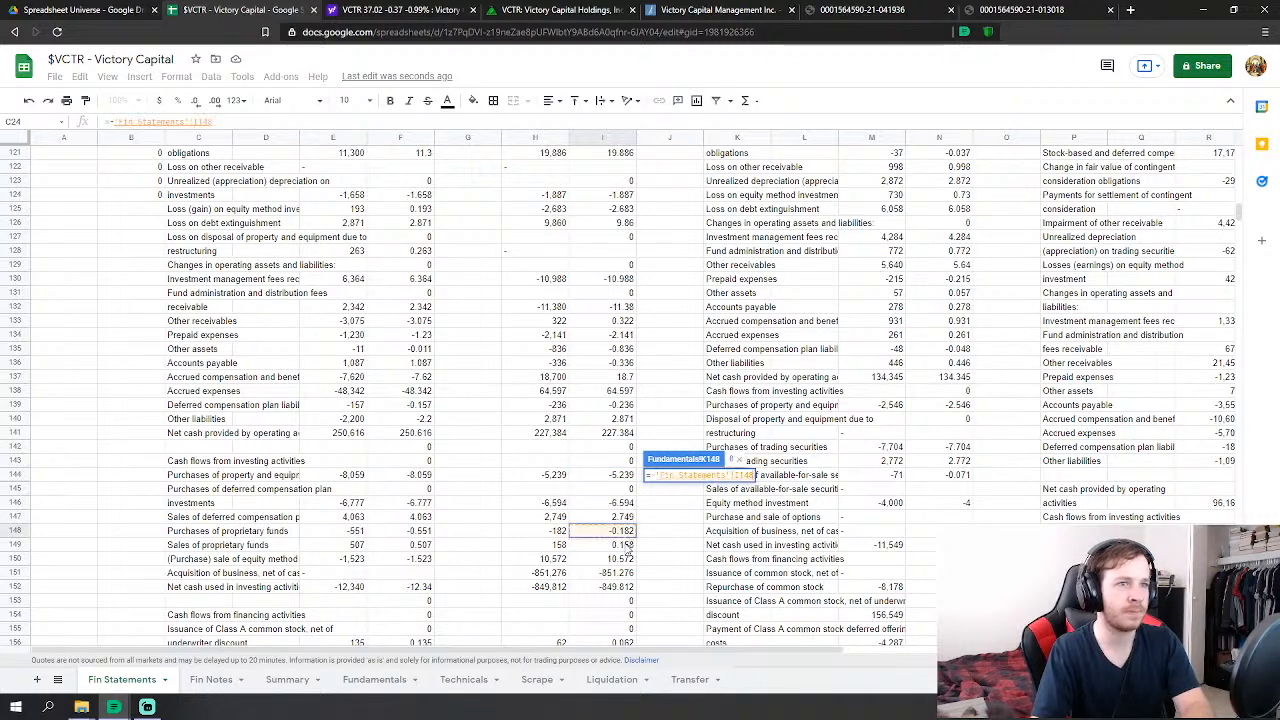
{"action": "type", "text": "-"}
{"action": "left_click", "coordinate": [625, 545]}
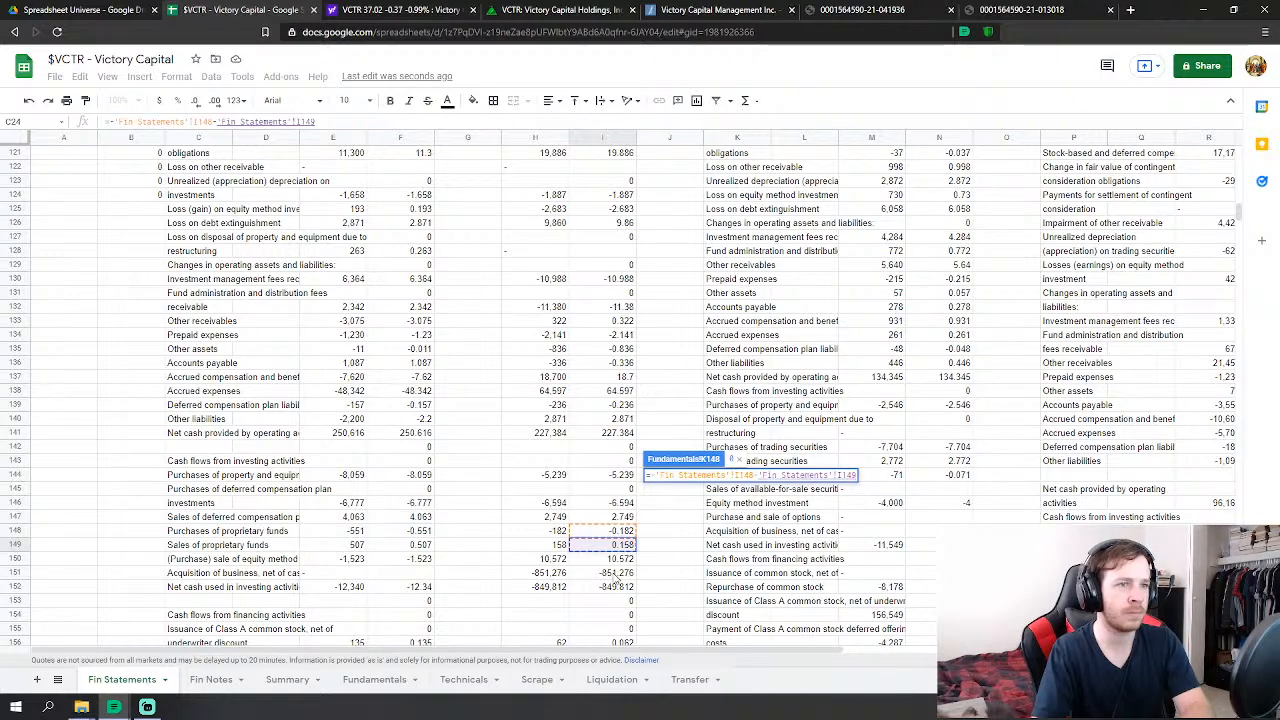
{"action": "type", "text": "-"}
{"action": "left_click", "coordinate": [617, 572]}
{"action": "key", "text": "Return"}
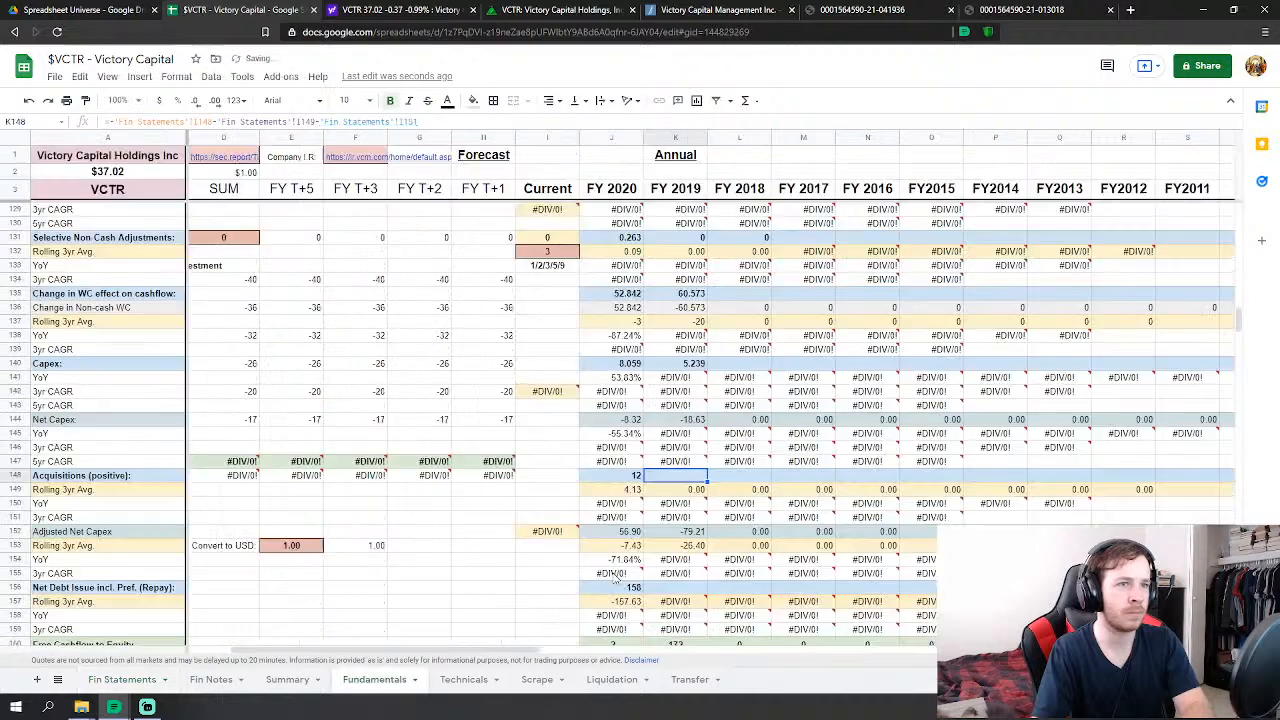
- Correct the FY 2020 Acquisitions formula in J148 so it no longer subtracts net cash used in investing activities in 'Fin Statements'!F152
{"action": "left_click", "coordinate": [628, 473]}
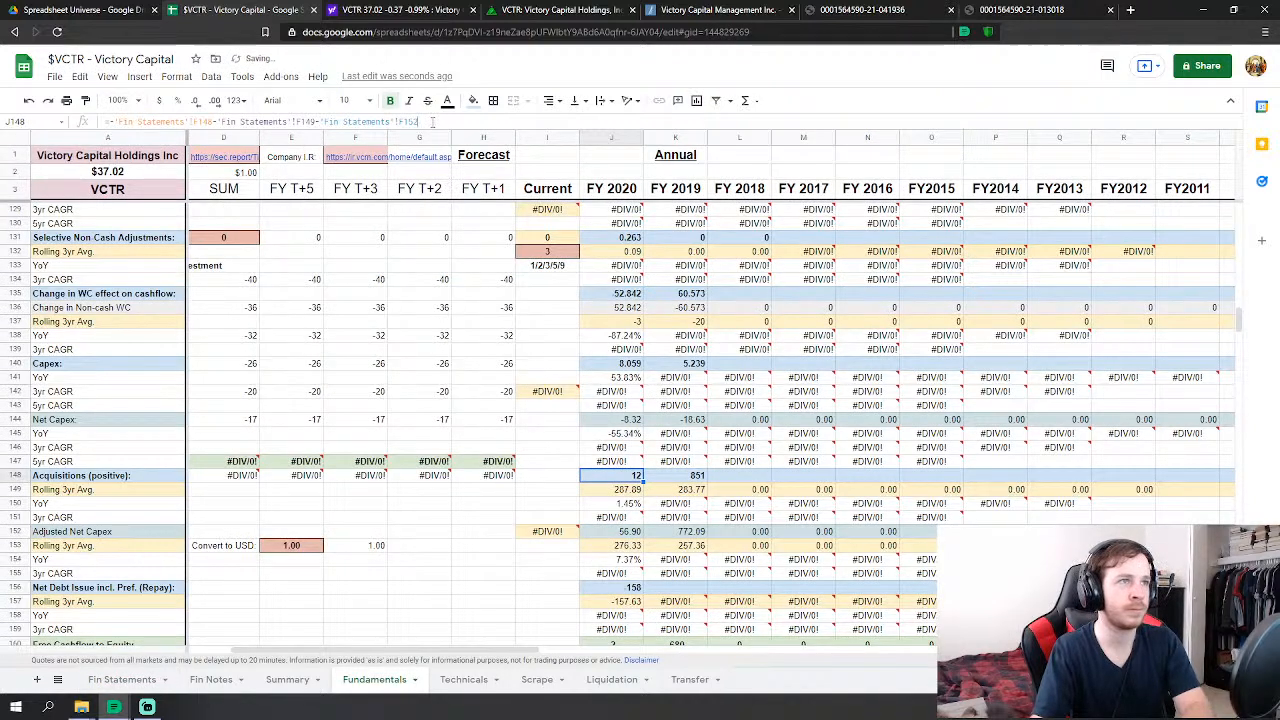
{"action": "key", "text": "F2"}
{"action": "key", "text": "Return"}
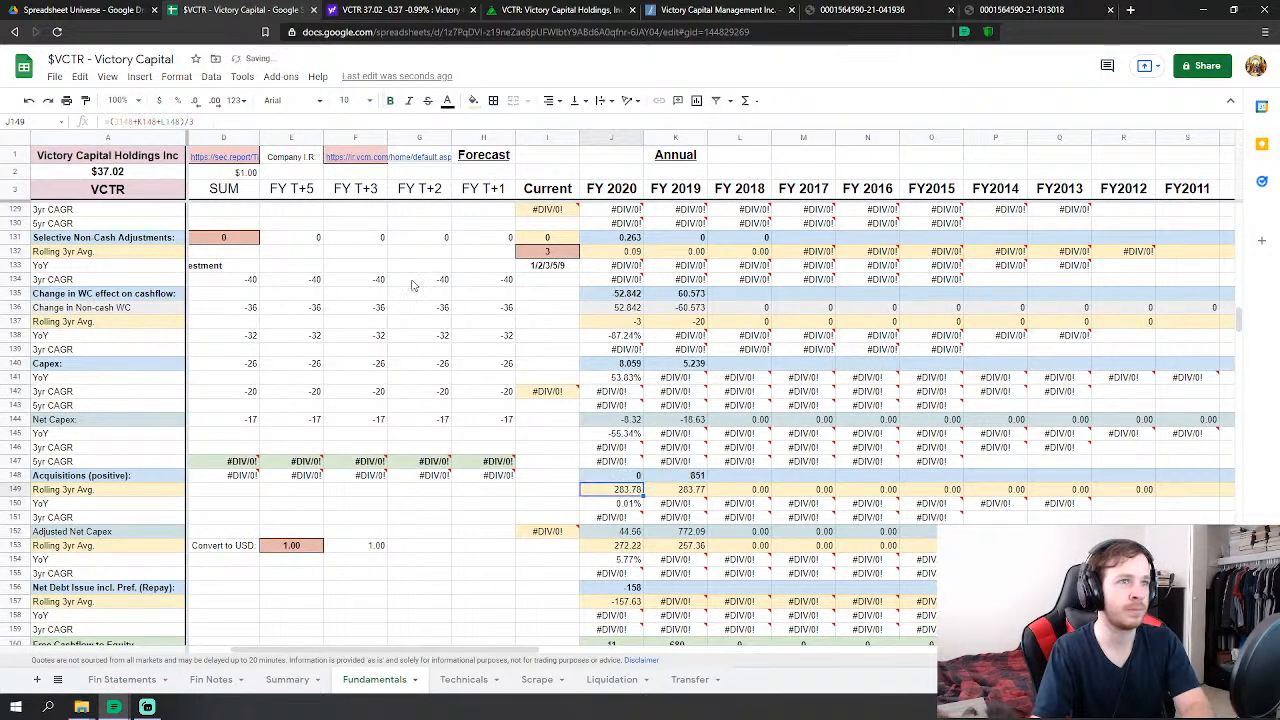
- Start the FY 2019 Net Debt Issue formula in K156 with the 2019 Class A and Class B stock issuances in 'Fin Statements'!I156 and I160
{"action": "scroll", "coordinate": [775, 460], "scroll_direction": "down", "scroll_amount": 4}
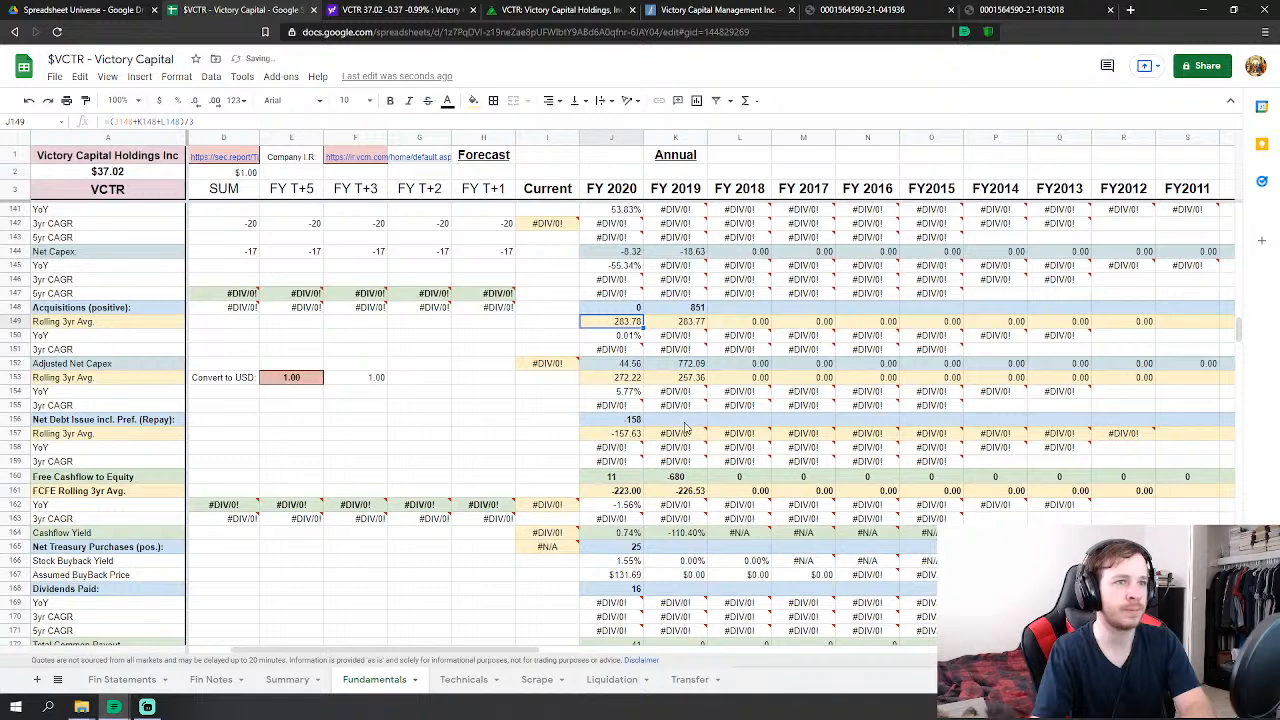
{"action": "left_click", "coordinate": [684, 420]}
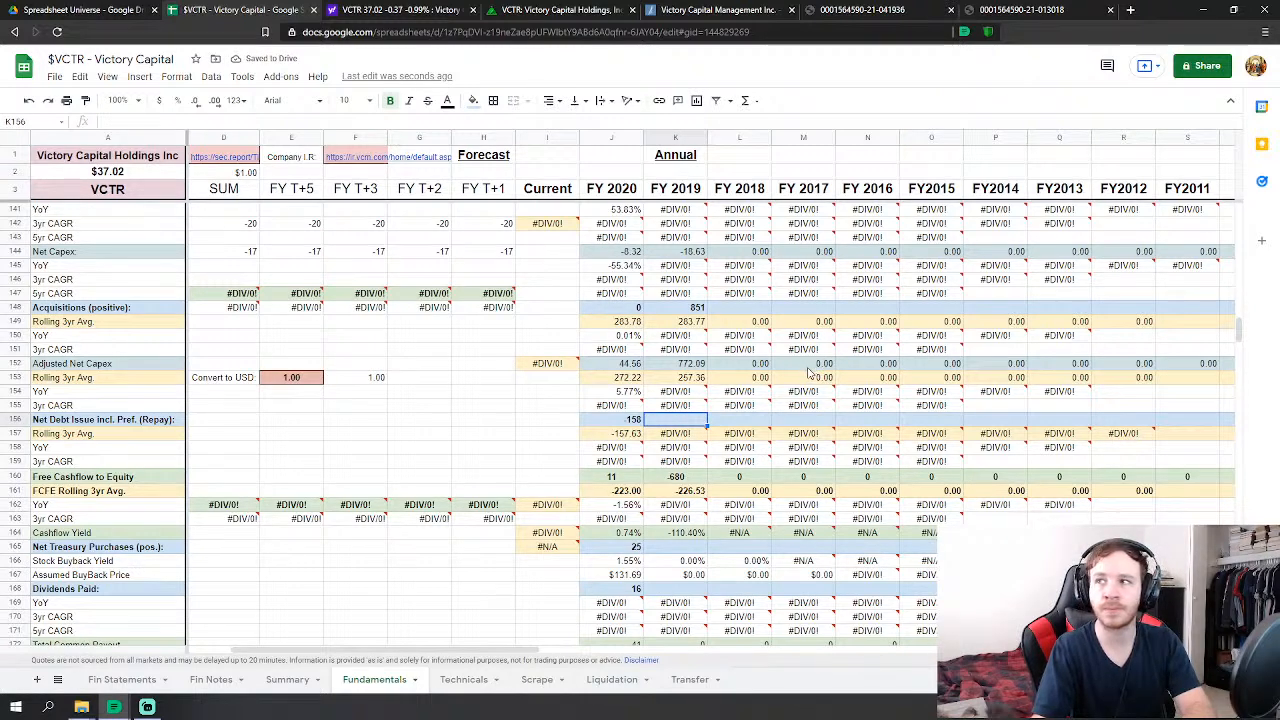
{"action": "type", "text": "="}
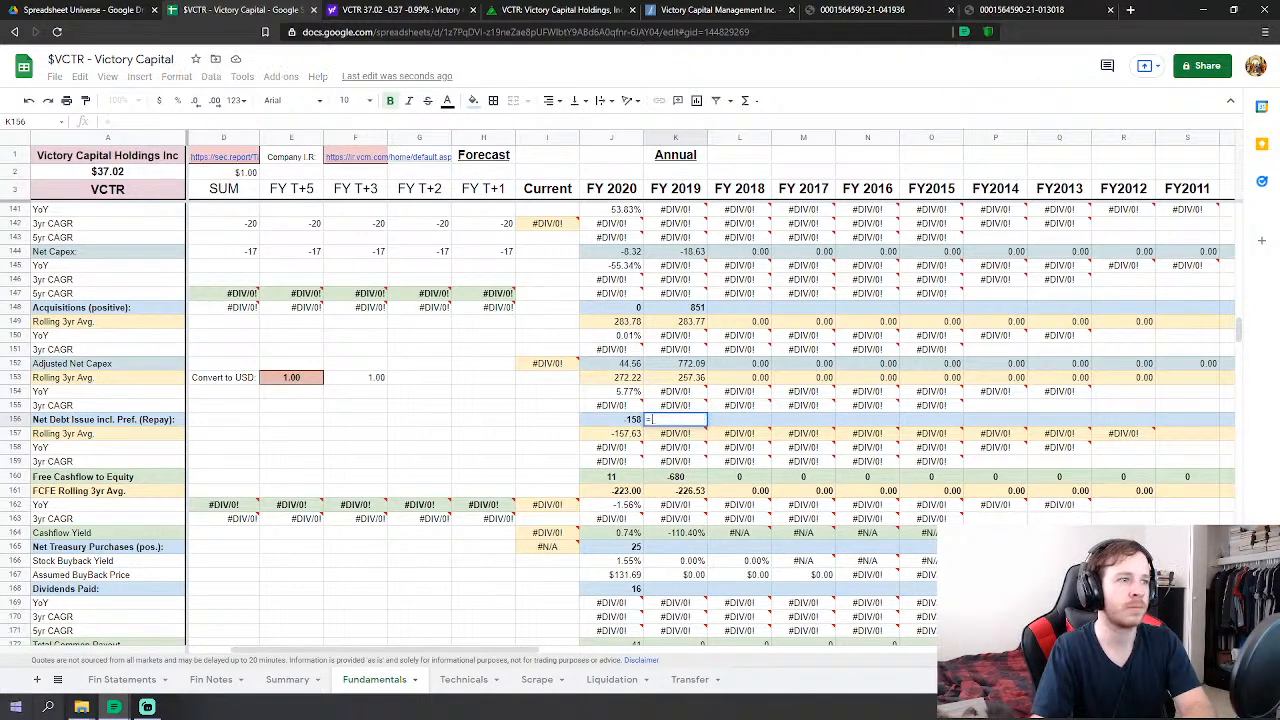
{"action": "left_click", "coordinate": [115, 680]}
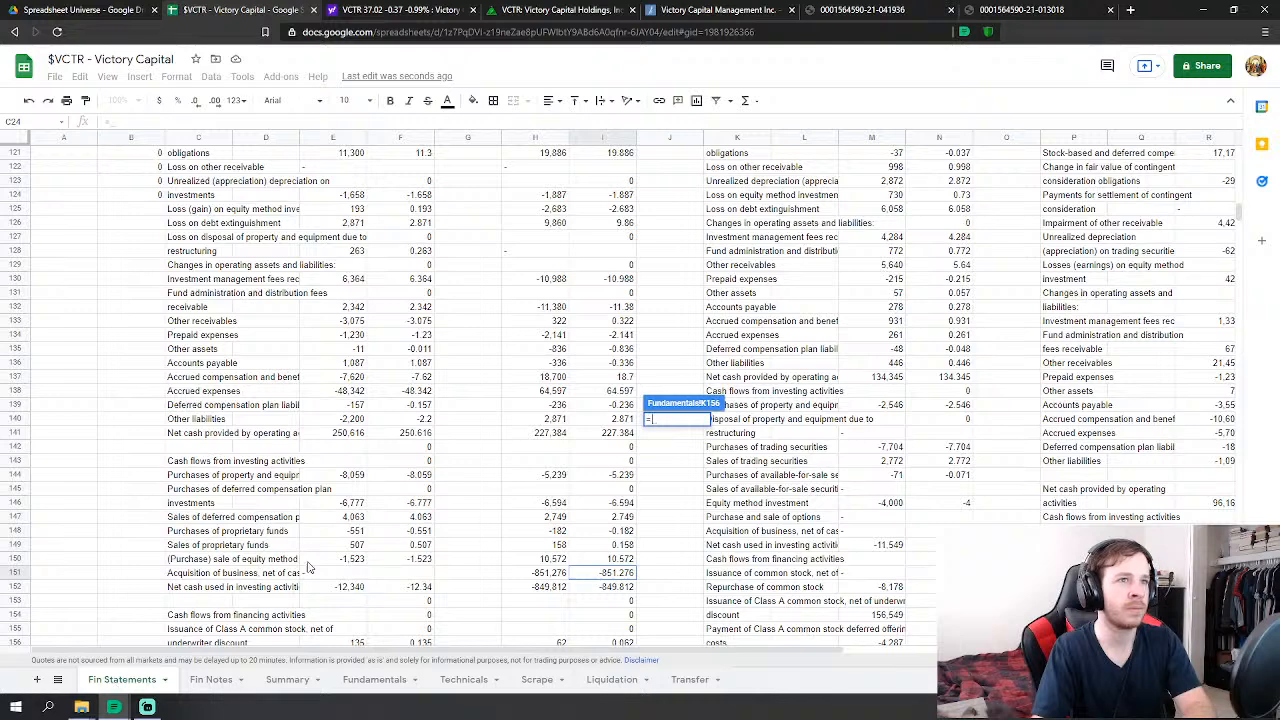
{"action": "scroll", "coordinate": [490, 500], "scroll_direction": "down", "scroll_amount": 3}
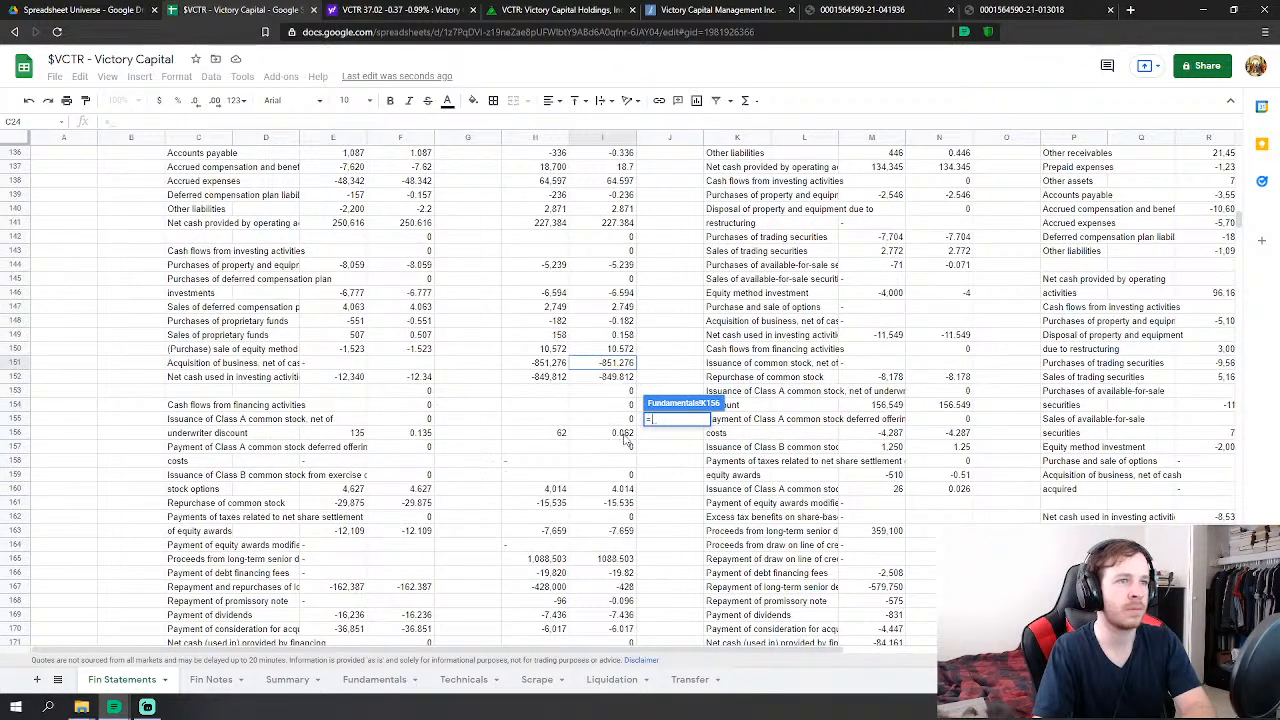
{"action": "left_click", "coordinate": [625, 435]}
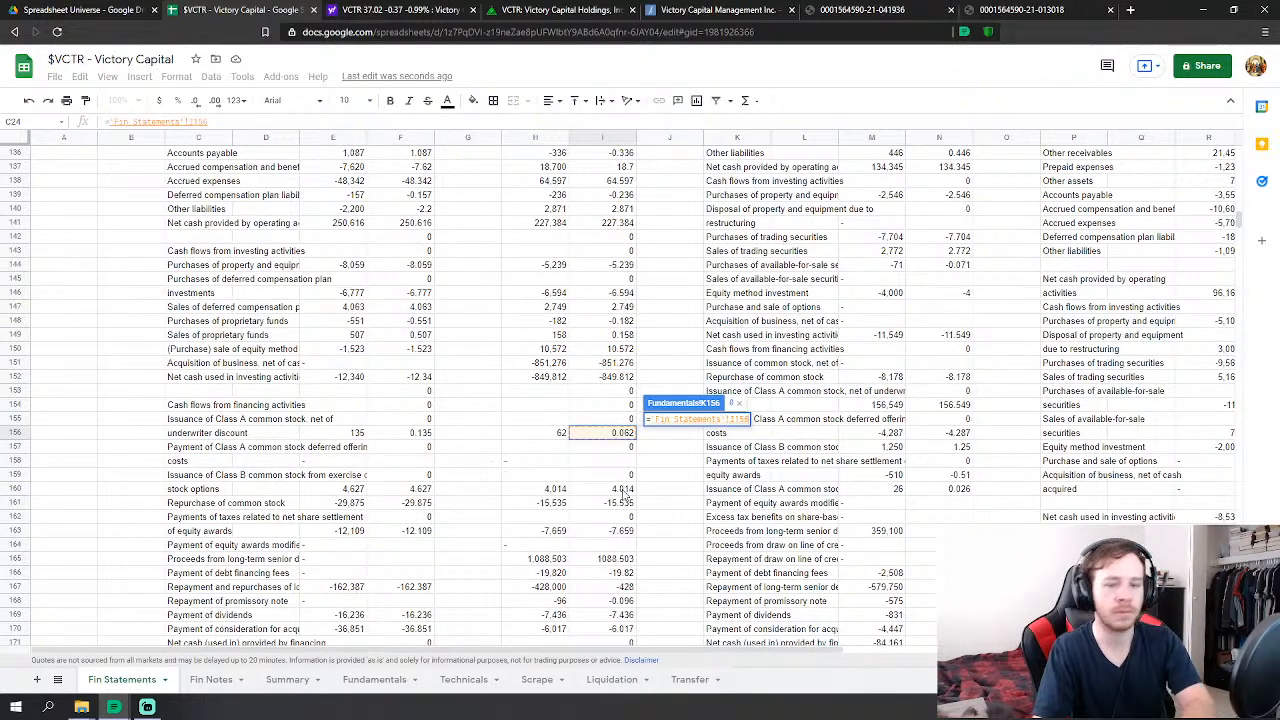
{"action": "type", "text": "+"}
{"action": "left_click", "coordinate": [622, 490]}
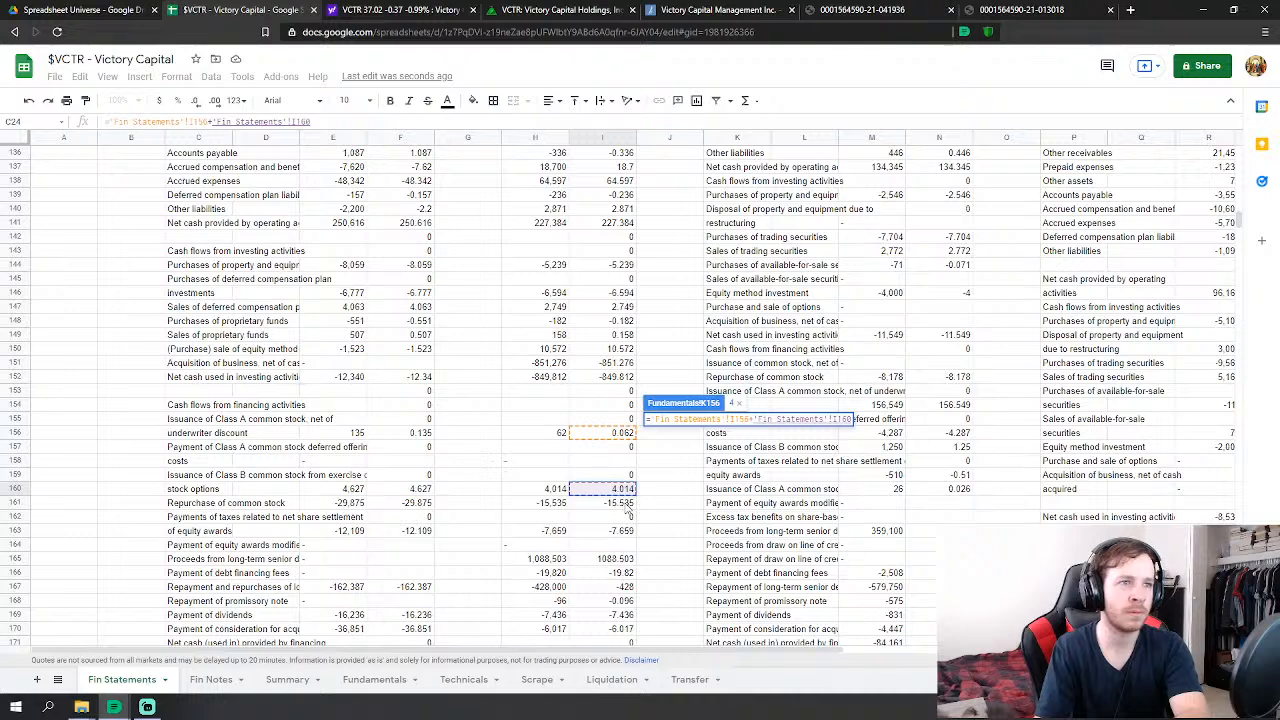
- Complete the K156 sum with the 2019 senior debt proceeds, debt financing fees, debt repayments and promissory note repayment in 'Fin Statements'!I165, I166, I167 and I168
{"action": "scroll", "coordinate": [625, 536], "scroll_direction": "down", "scroll_amount": 1}
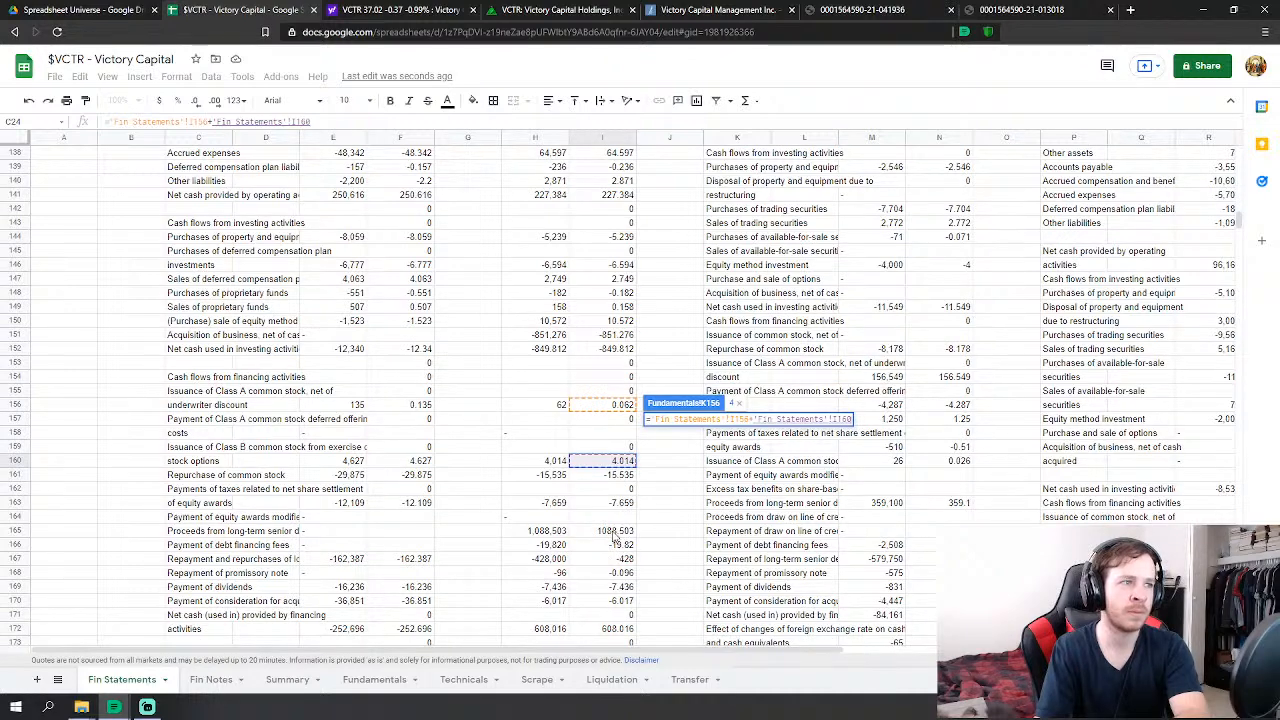
{"action": "type", "text": "+"}
{"action": "left_click", "coordinate": [615, 532]}
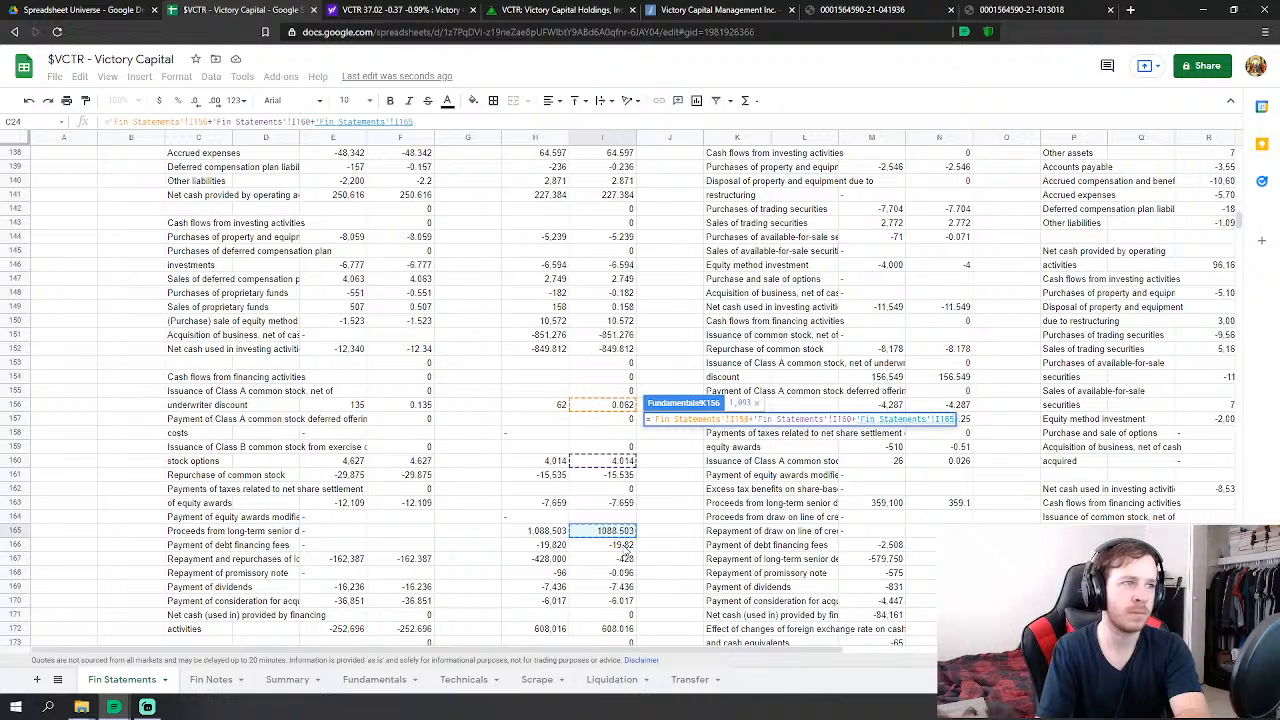
{"action": "type", "text": "+"}
{"action": "left_click", "coordinate": [624, 546]}
{"action": "type", "text": "+'Fin Statements'!I166"}
{"action": "left_click", "coordinate": [628, 562]}
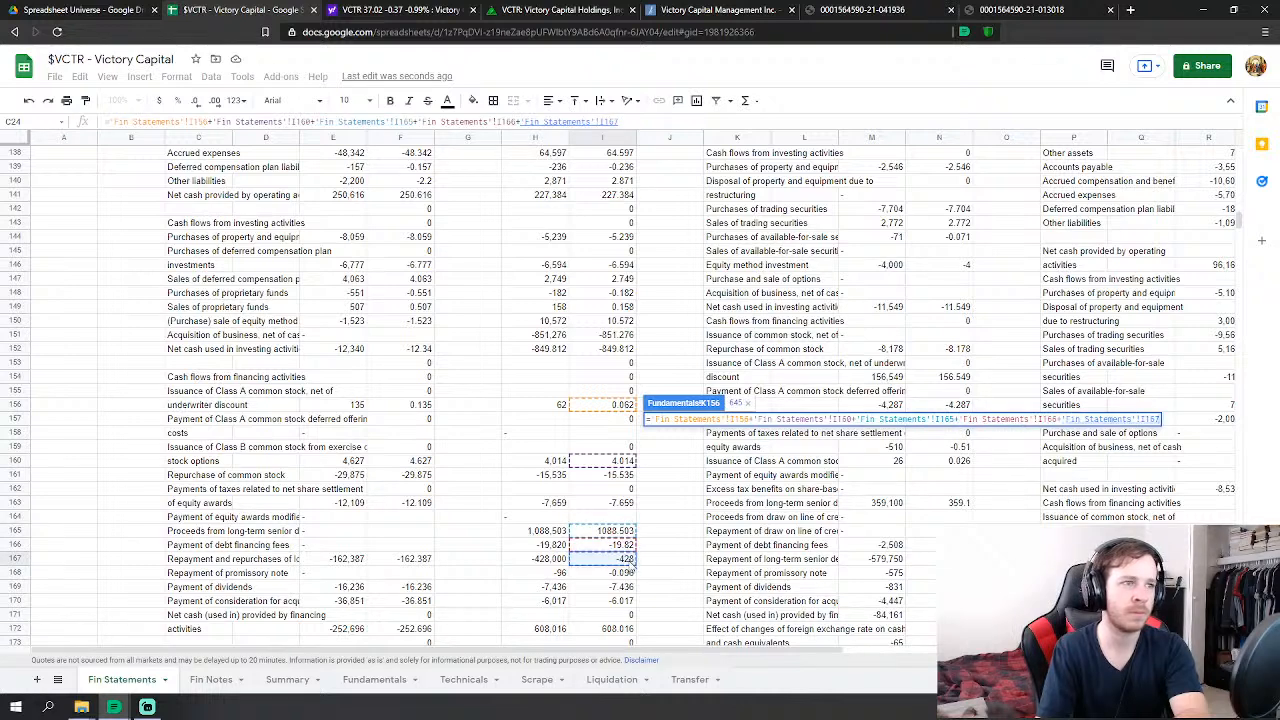
{"action": "type", "text": "+"}
{"action": "left_click", "coordinate": [627, 574]}
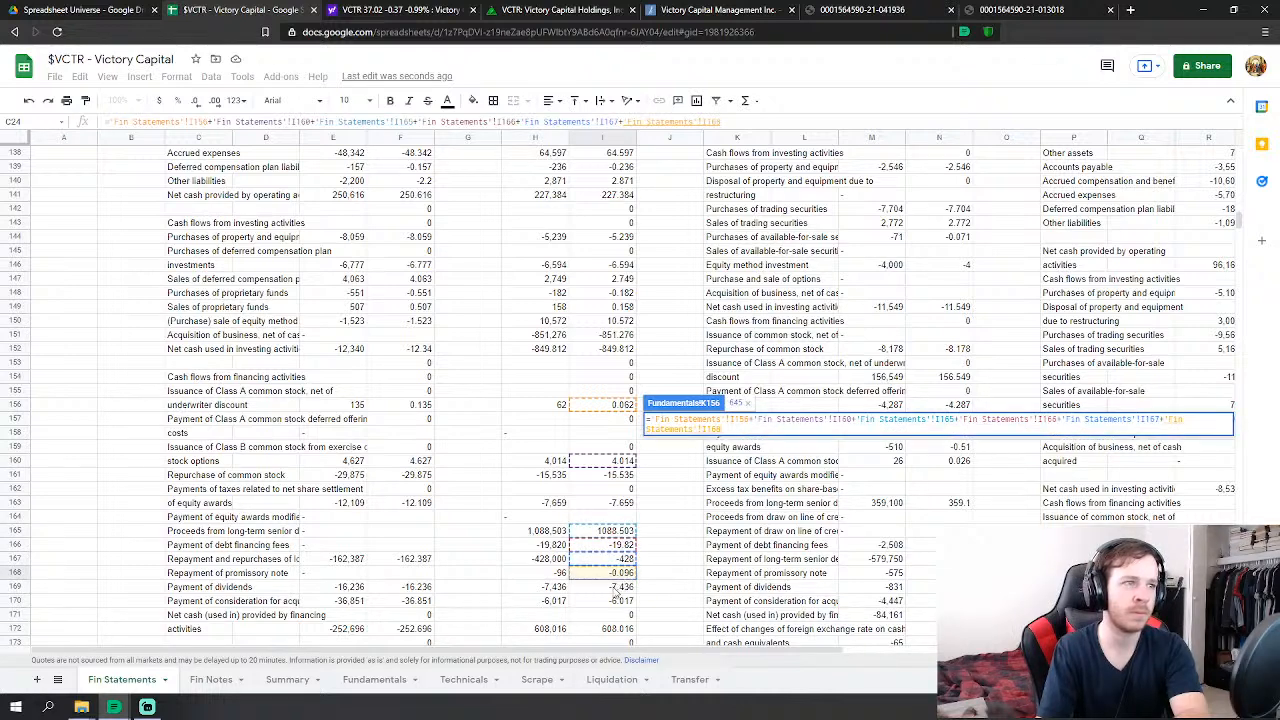
{"action": "scroll", "coordinate": [607, 537], "scroll_direction": "down", "scroll_amount": 1}
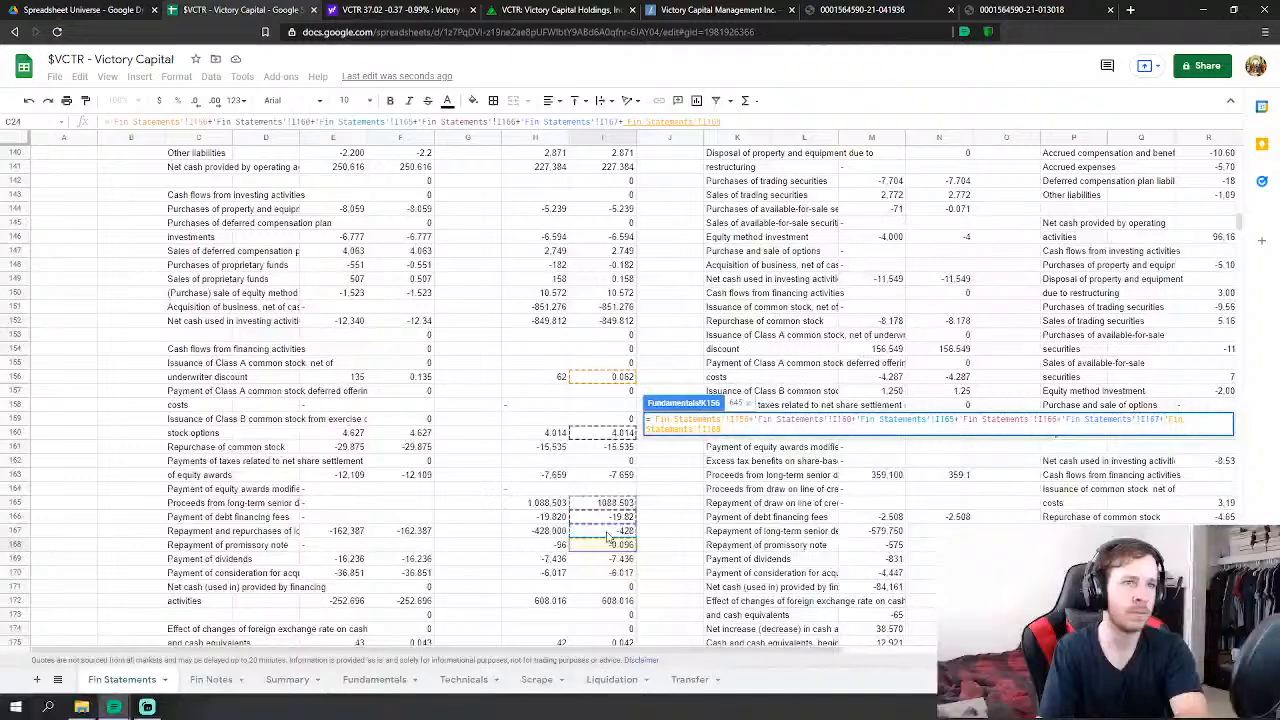
{"action": "key", "text": "Return"}
- Set the FY 2019 Net Treasury Purchases cell K165 to the negated 2019 stock issuances and common stock repurchase in 'Fin Statements'!I156, I160 and I161
{"action": "scroll", "coordinate": [686, 515], "scroll_direction": "down", "scroll_amount": 1}
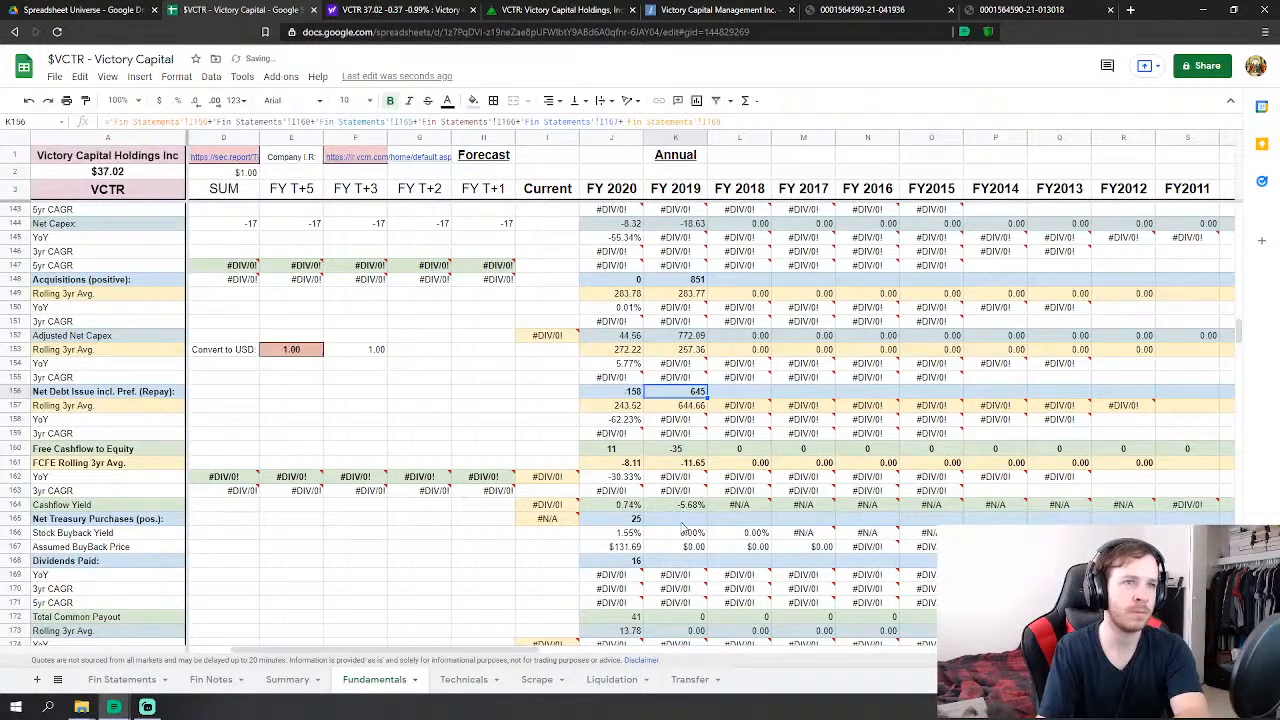
{"action": "left_click", "coordinate": [682, 523]}
{"action": "type", "text": "="}
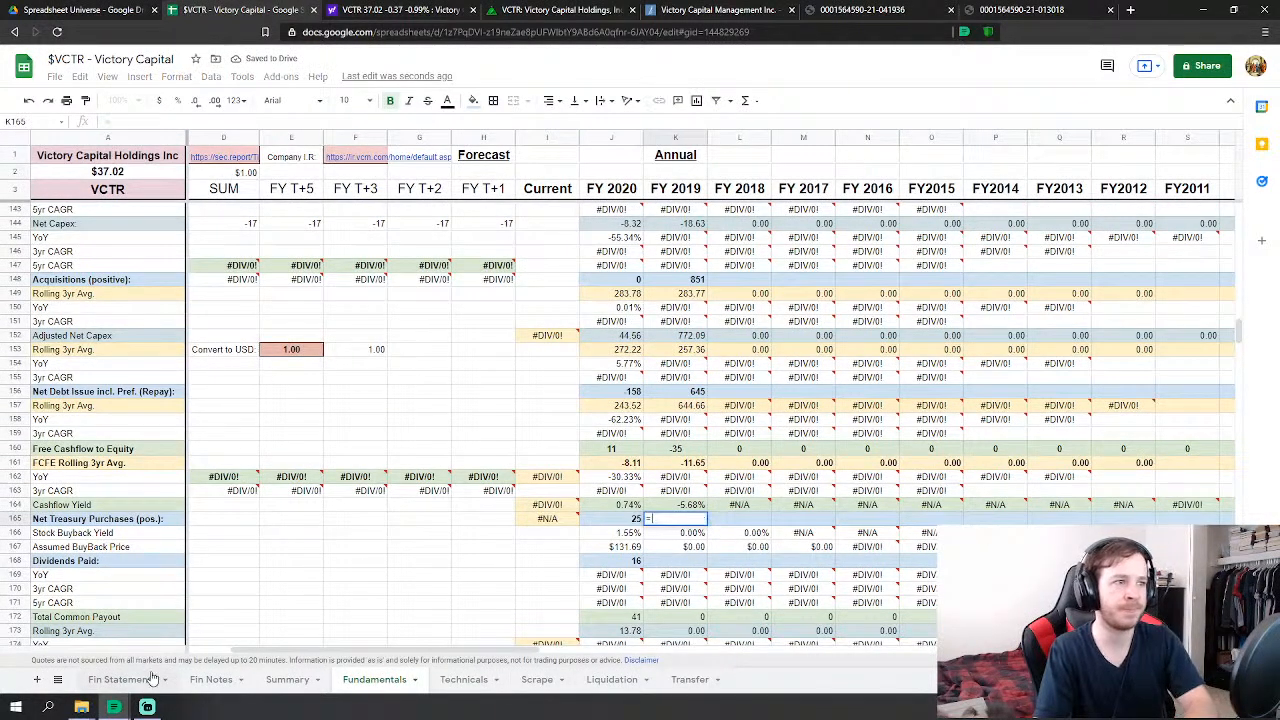
{"action": "left_click", "coordinate": [152, 679]}
{"action": "left_click", "coordinate": [620, 380]}
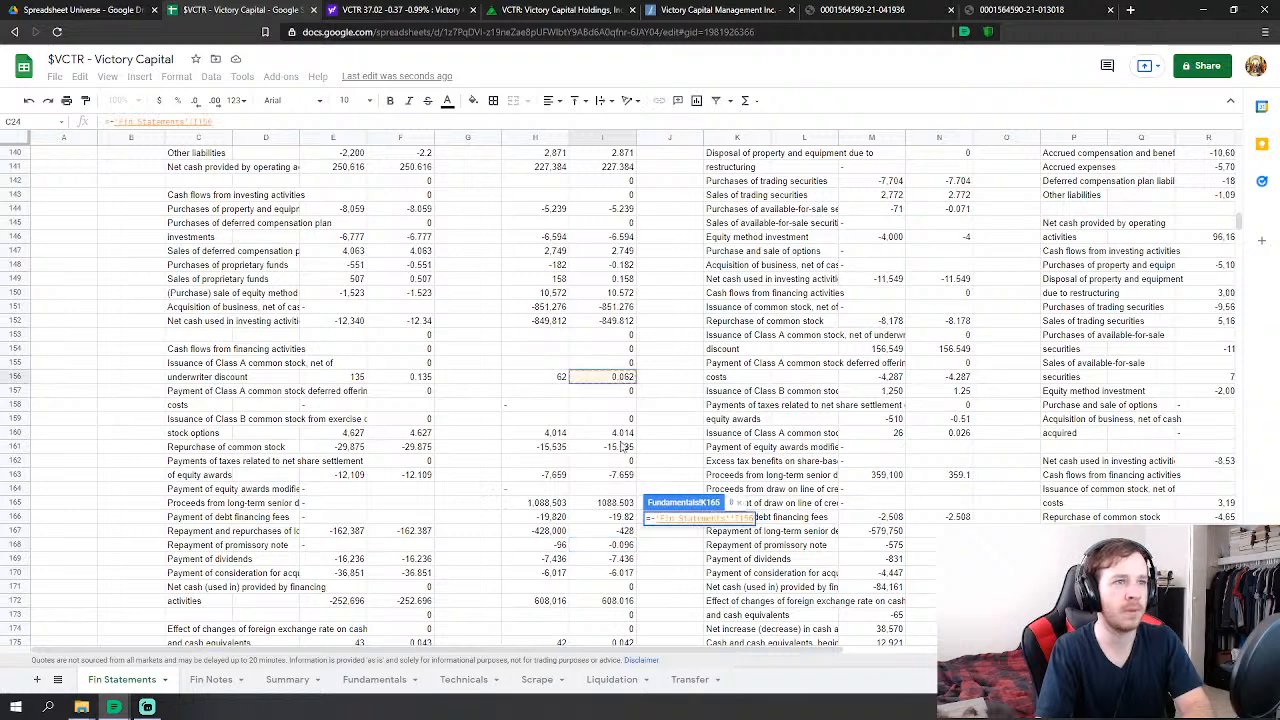
{"action": "type", "text": "-"}
{"action": "left_click", "coordinate": [620, 433]}
{"action": "type", "text": "-'Fin Statements'!I160-"}
{"action": "left_click", "coordinate": [621, 447]}
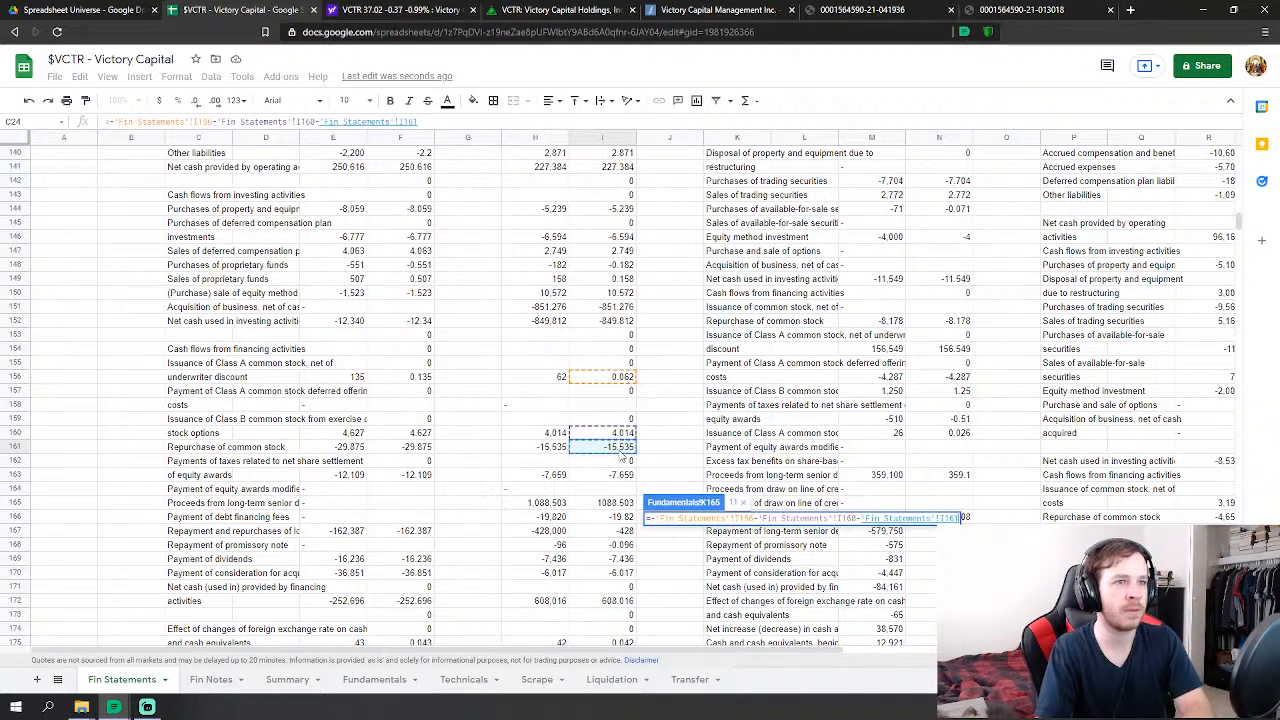
{"action": "key", "text": "Return"}
- Set the FY 2019 Dividends Paid cell K168 to the negated 2019 payment of dividends in 'Fin Statements'!I169
{"action": "scroll", "coordinate": [716, 488], "scroll_direction": "down", "scroll_amount": 2}
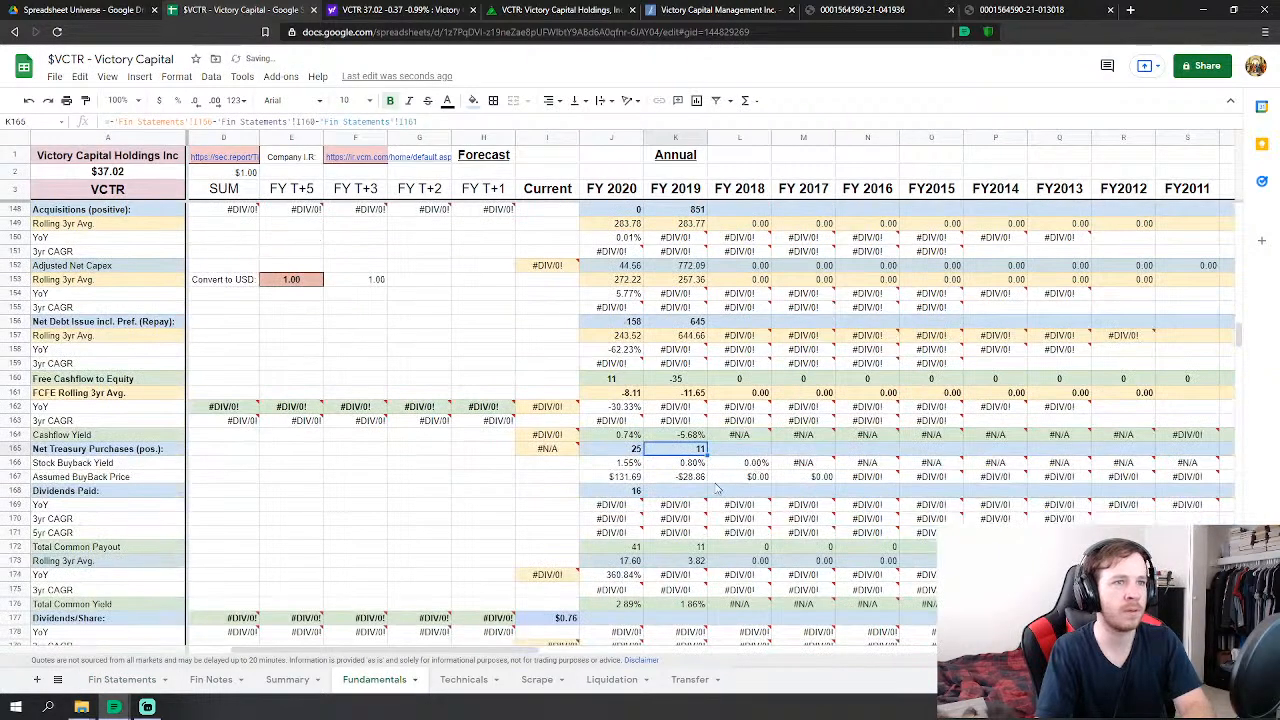
{"action": "left_click", "coordinate": [692, 491]}
{"action": "type", "text": "=-"}
{"action": "left_click", "coordinate": [122, 679]}
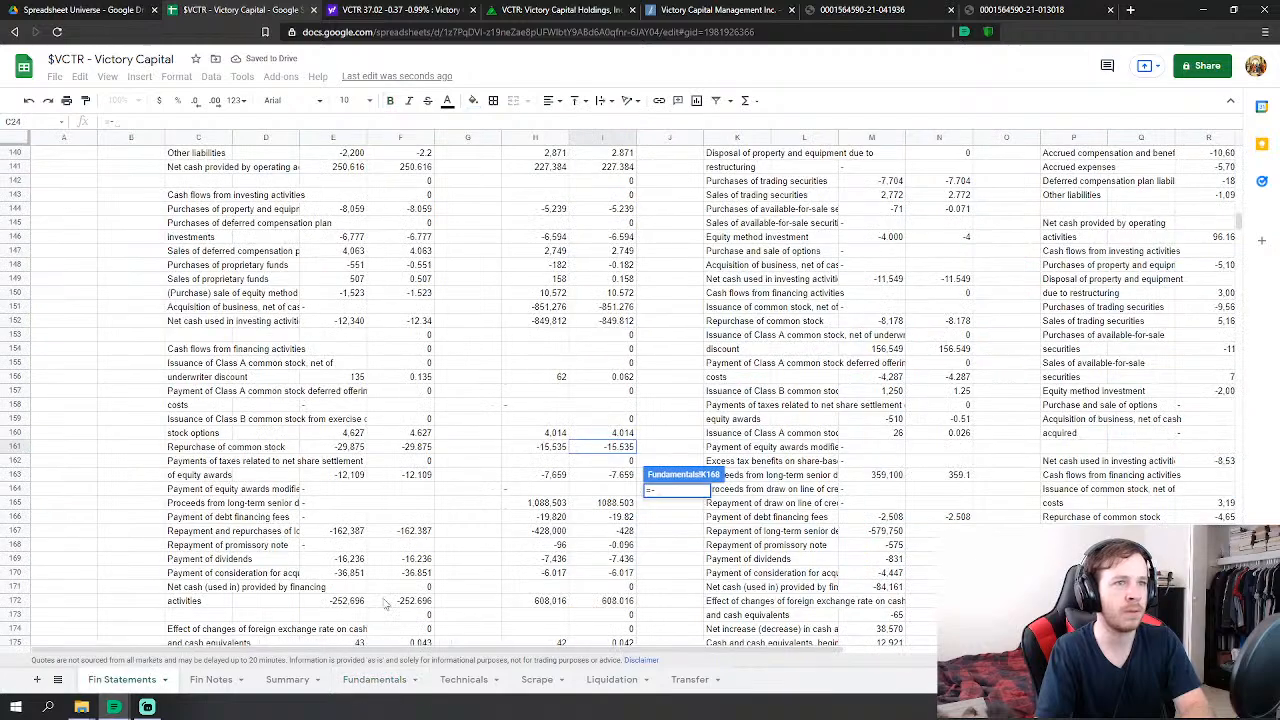
{"action": "left_click", "coordinate": [620, 559]}
{"action": "key", "text": "Return"}
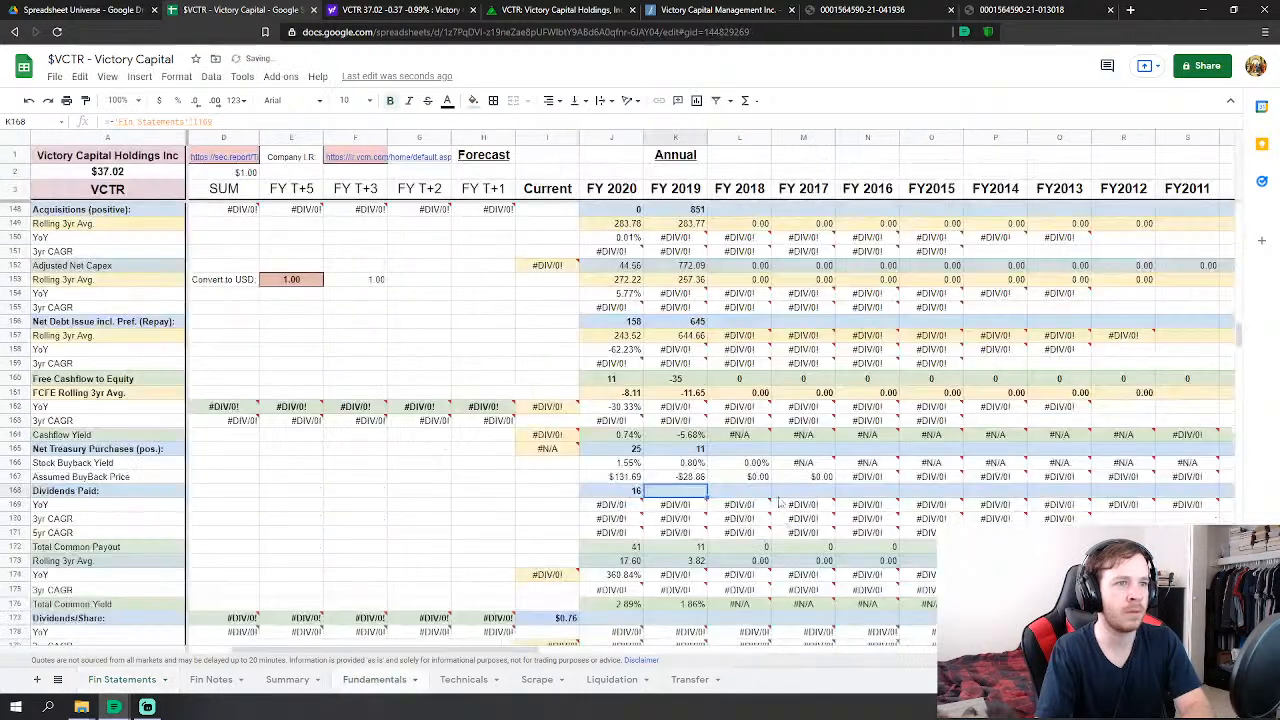
- Link the FY 2019 Cash & Equivalents cell K226 to the 2019 cash and cash equivalents in 'Fin Statements'!I208
{"action": "scroll", "coordinate": [762, 502], "scroll_direction": "down", "scroll_amount": 15}
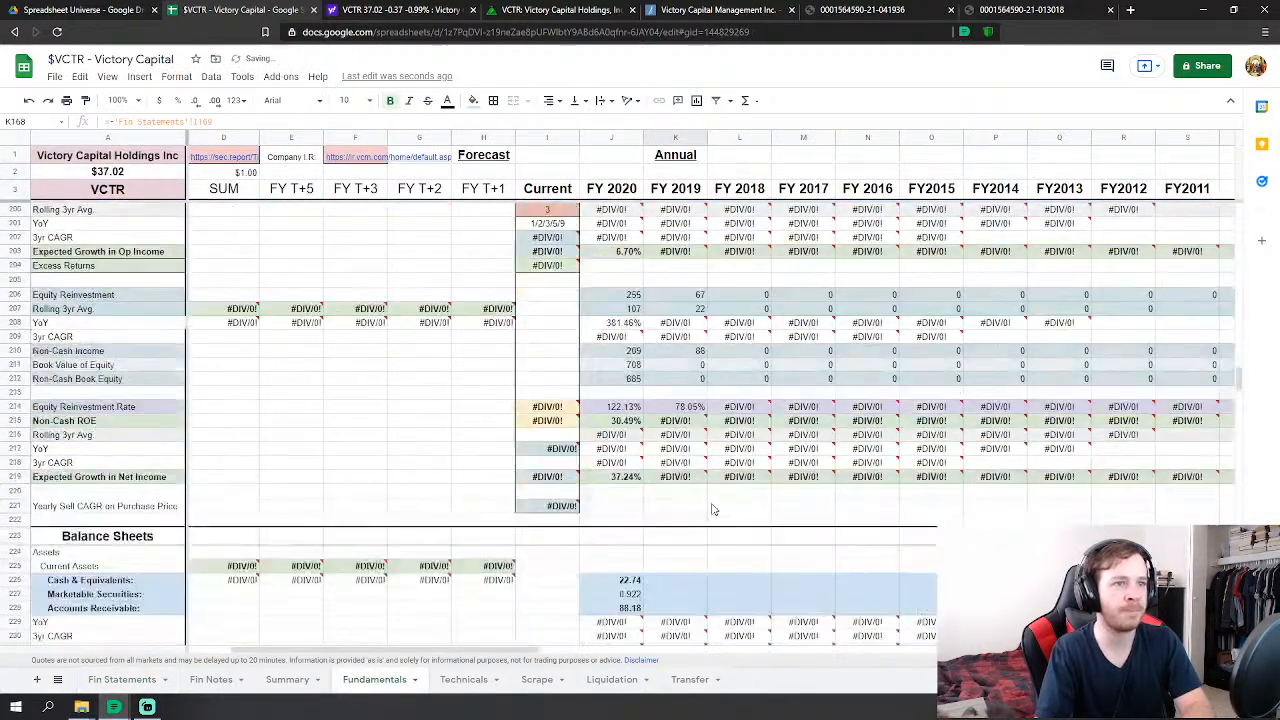
{"action": "left_click", "coordinate": [690, 400]}
{"action": "type", "text": "="}
{"action": "left_click", "coordinate": [122, 679]}
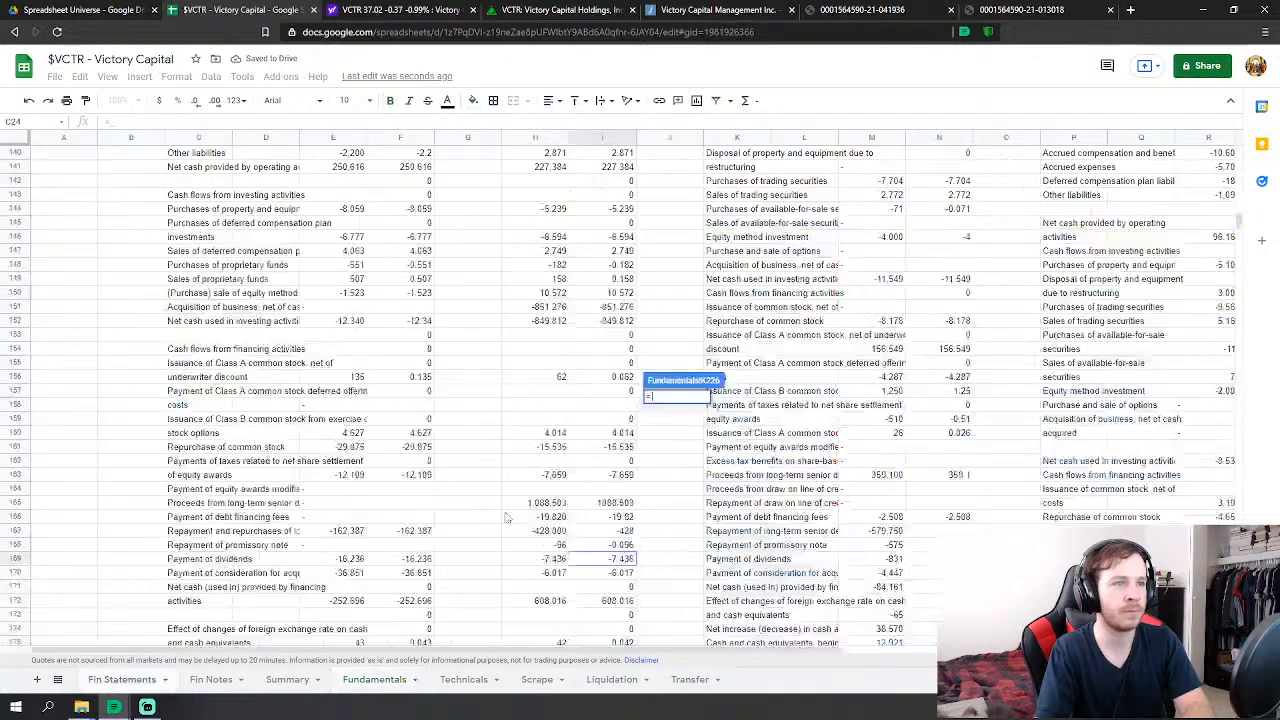
{"action": "scroll", "coordinate": [555, 508], "scroll_direction": "down", "scroll_amount": 5}
{"action": "scroll", "coordinate": [555, 508], "scroll_direction": "down", "scroll_amount": 4}
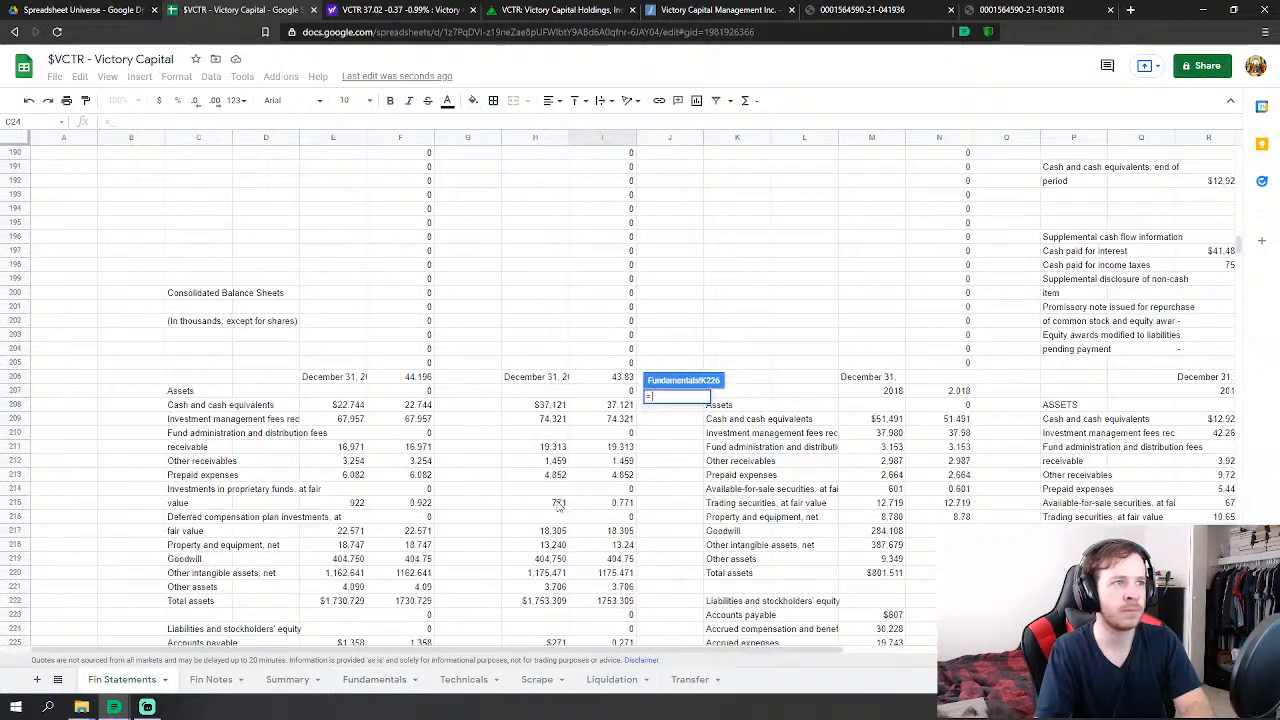
{"action": "left_click", "coordinate": [628, 405]}
{"action": "key", "text": "Return"}
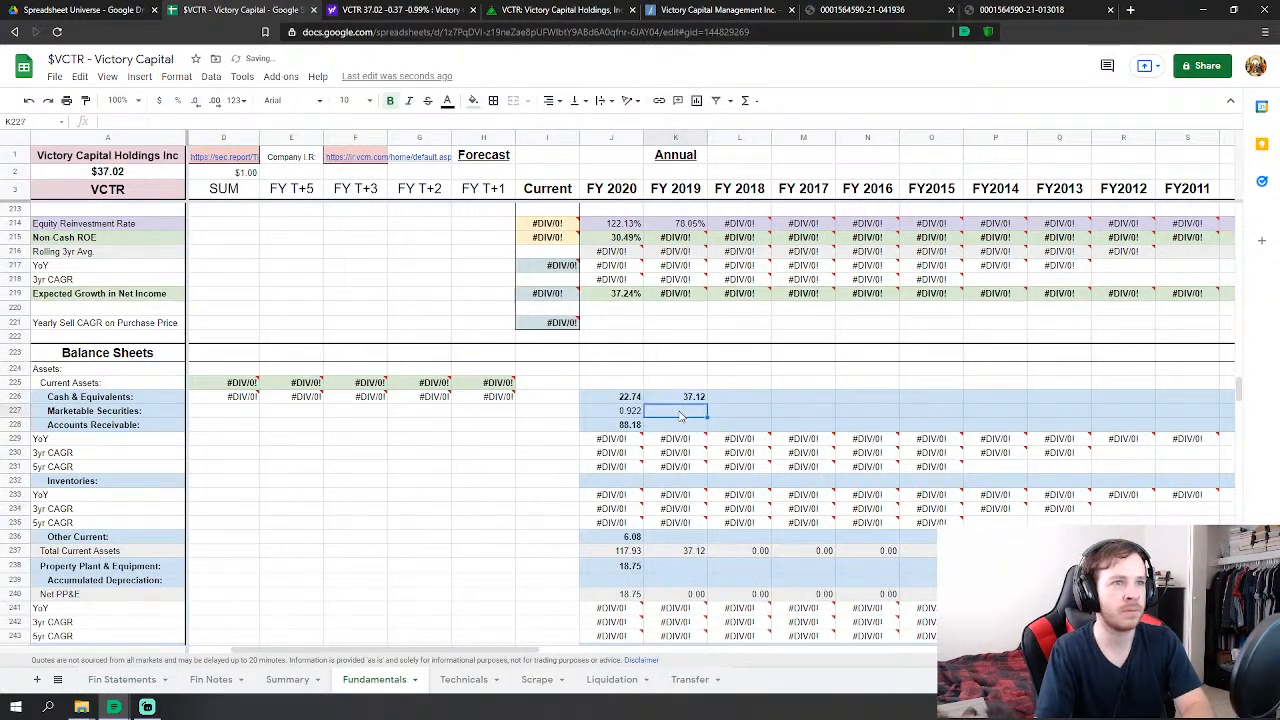
- Link the FY 2019 Marketable Securities cell K227 to the 2019 investments in proprietary funds in 'Fin Statements'!I215
{"action": "type", "text": "="}
{"action": "left_click", "coordinate": [121, 680]}
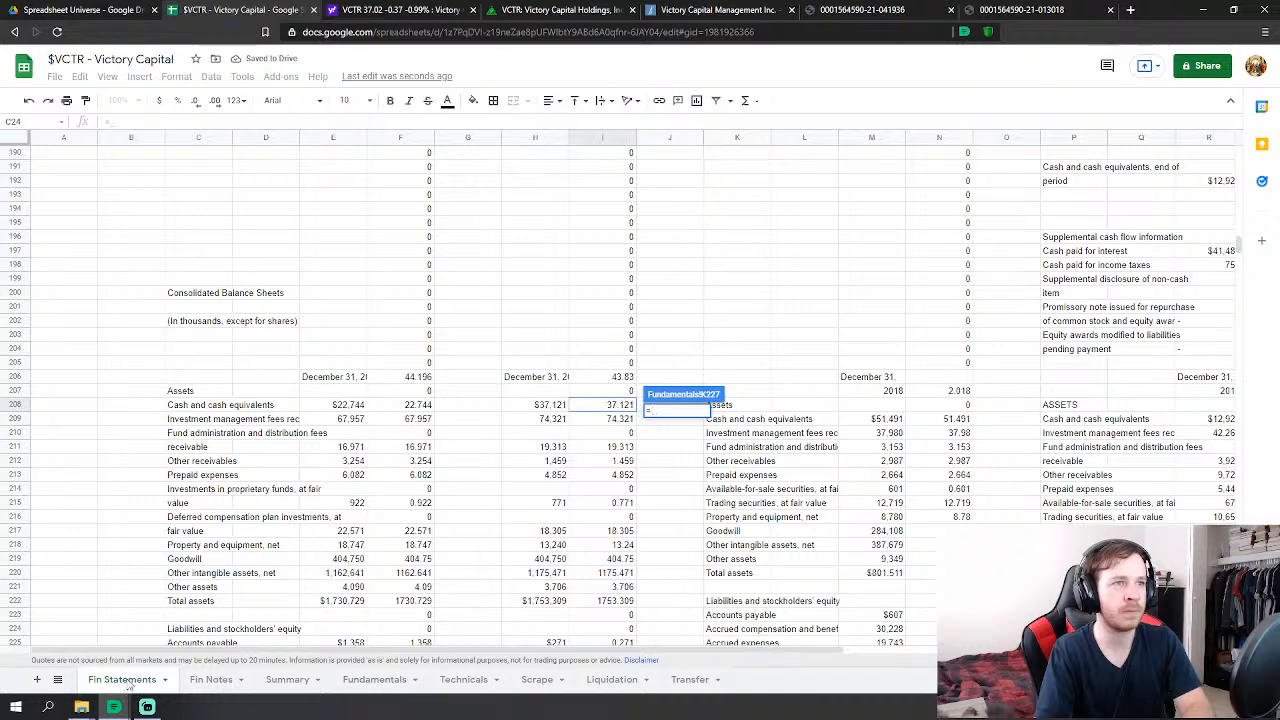
{"action": "left_click", "coordinate": [586, 507]}
{"action": "key", "text": "Return"}
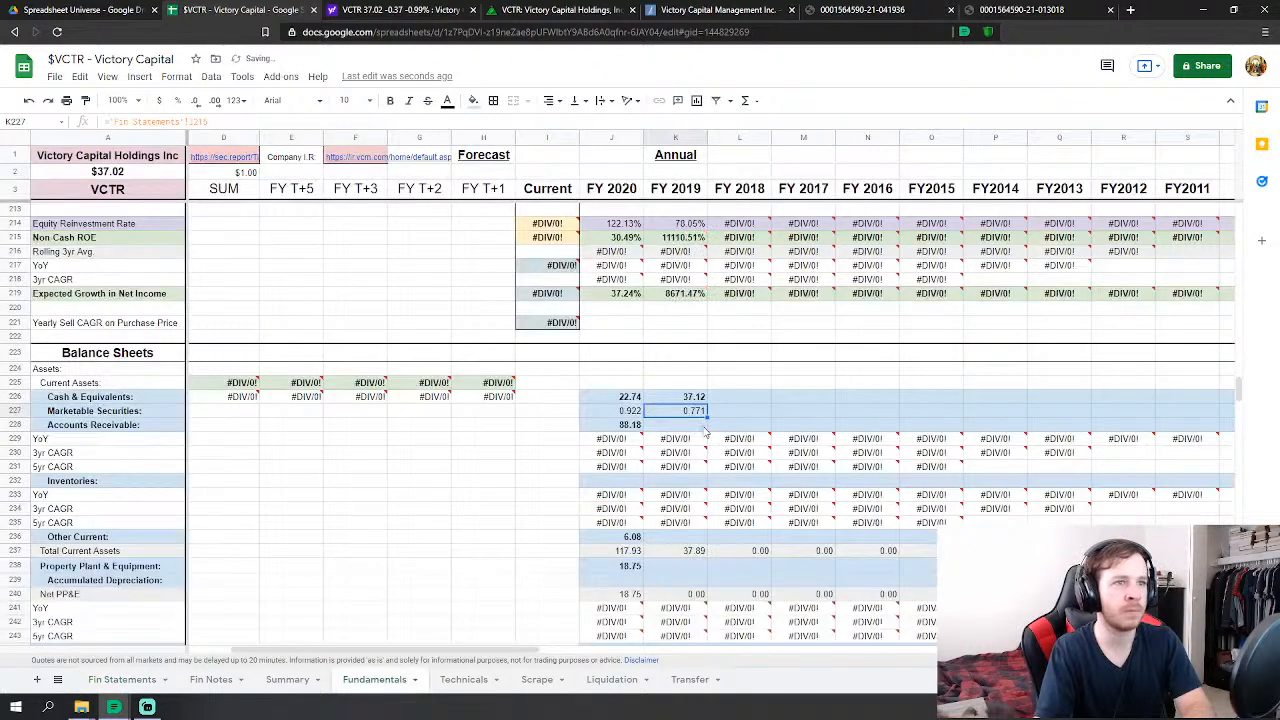
- Set the FY 2019 Accounts Receivable cell K228 to the sum of the 2019 management fee, fund administration and other receivables in 'Fin Statements'!I209, I211 and I212
{"action": "type", "text": "="}
{"action": "left_click", "coordinate": [121, 680]}
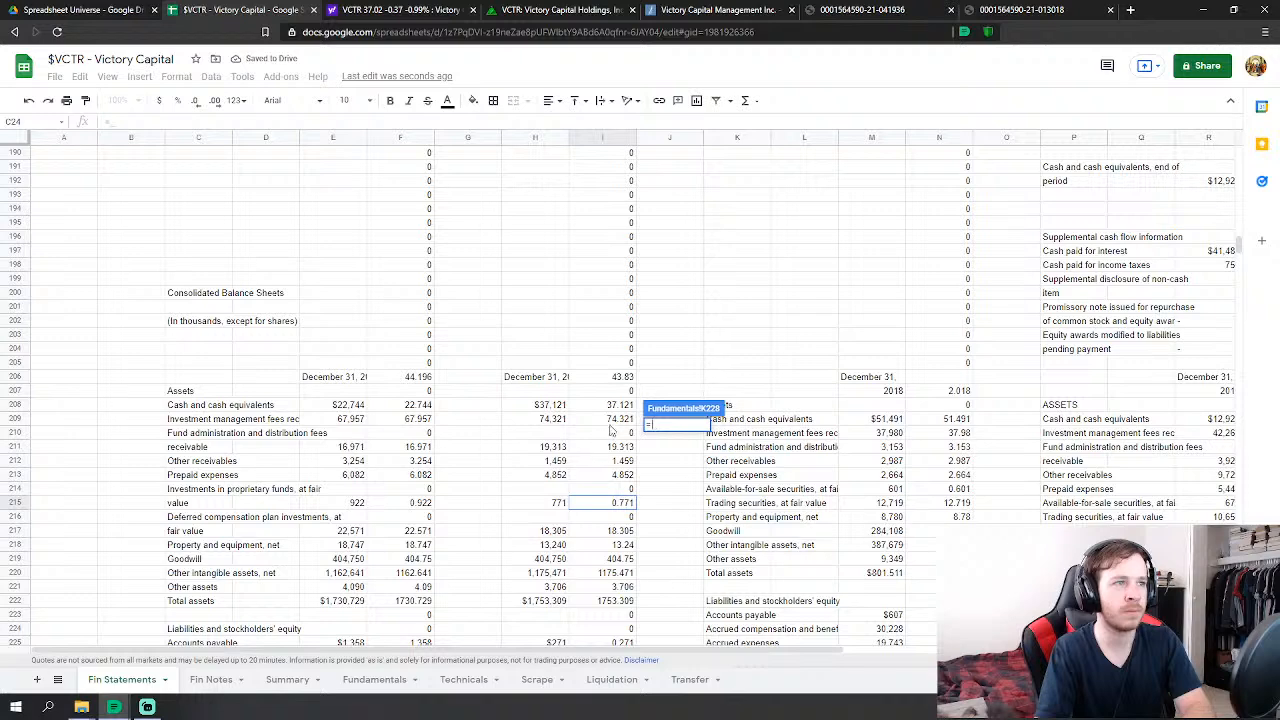
{"action": "left_click", "coordinate": [620, 421]}
{"action": "type", "text": "+"}
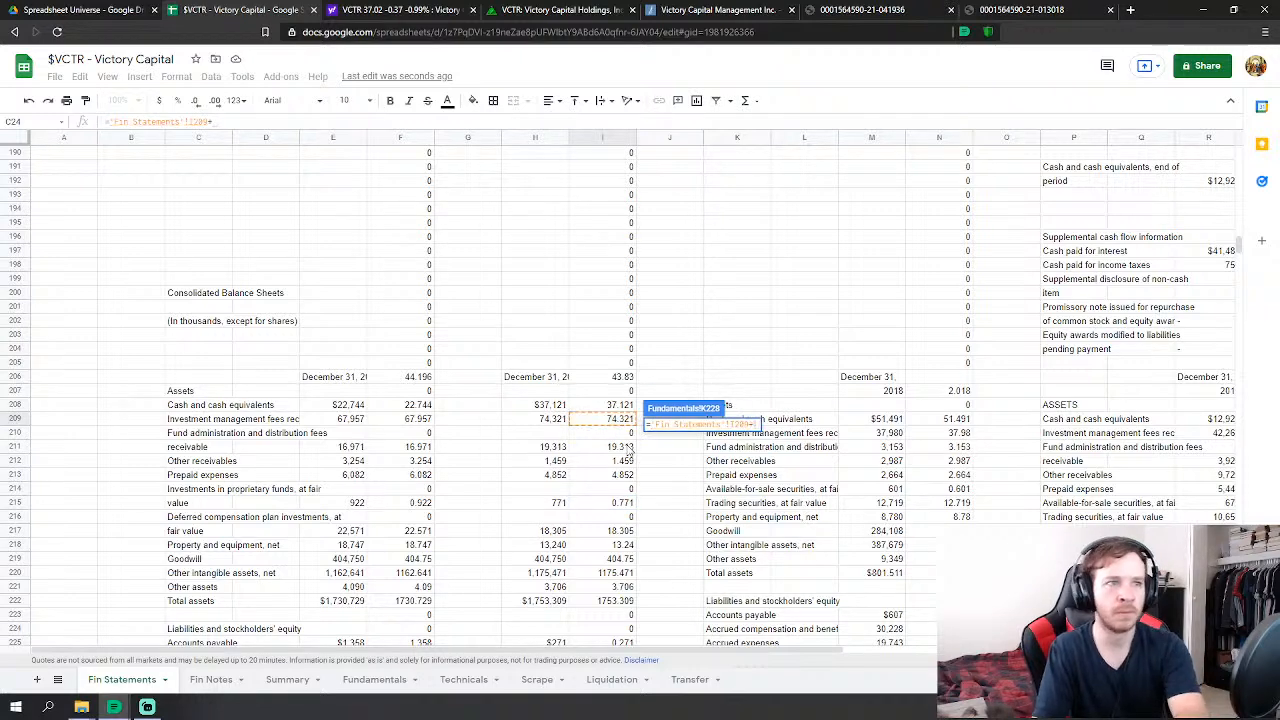
{"action": "left_click", "coordinate": [626, 448]}
{"action": "type", "text": "+"}
{"action": "left_click", "coordinate": [628, 461]}
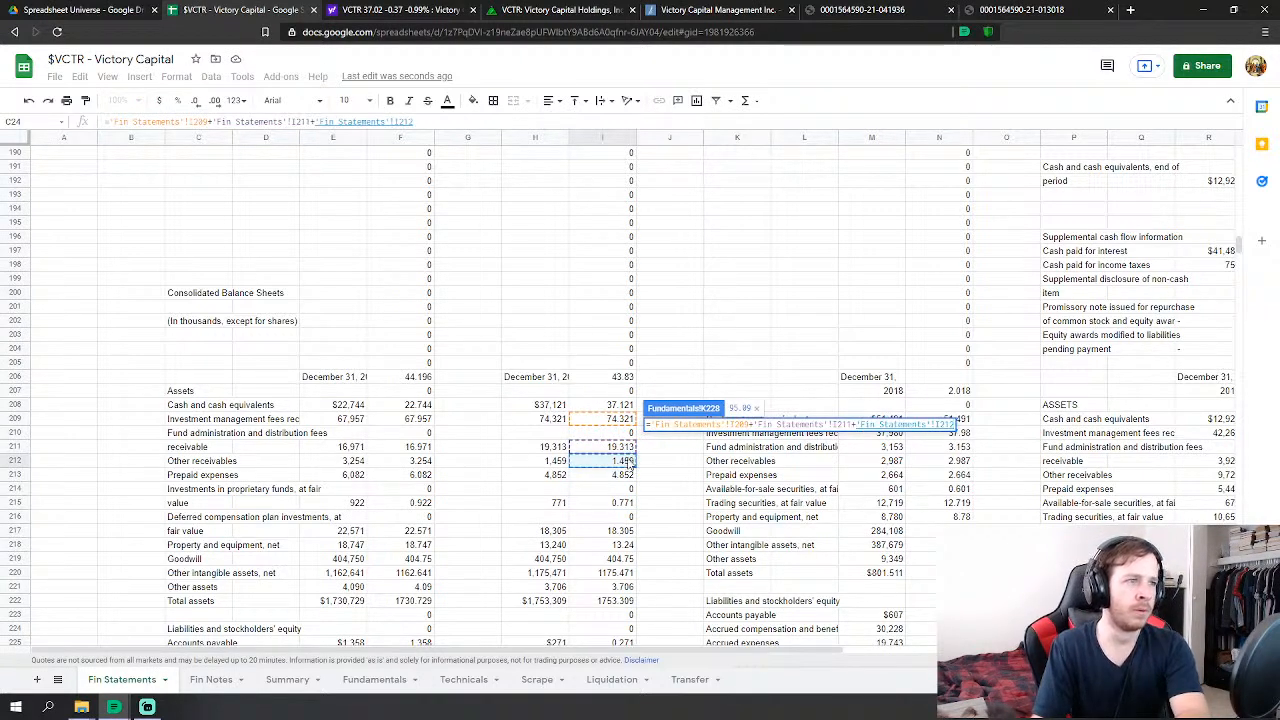
{"action": "key", "text": "Return"}
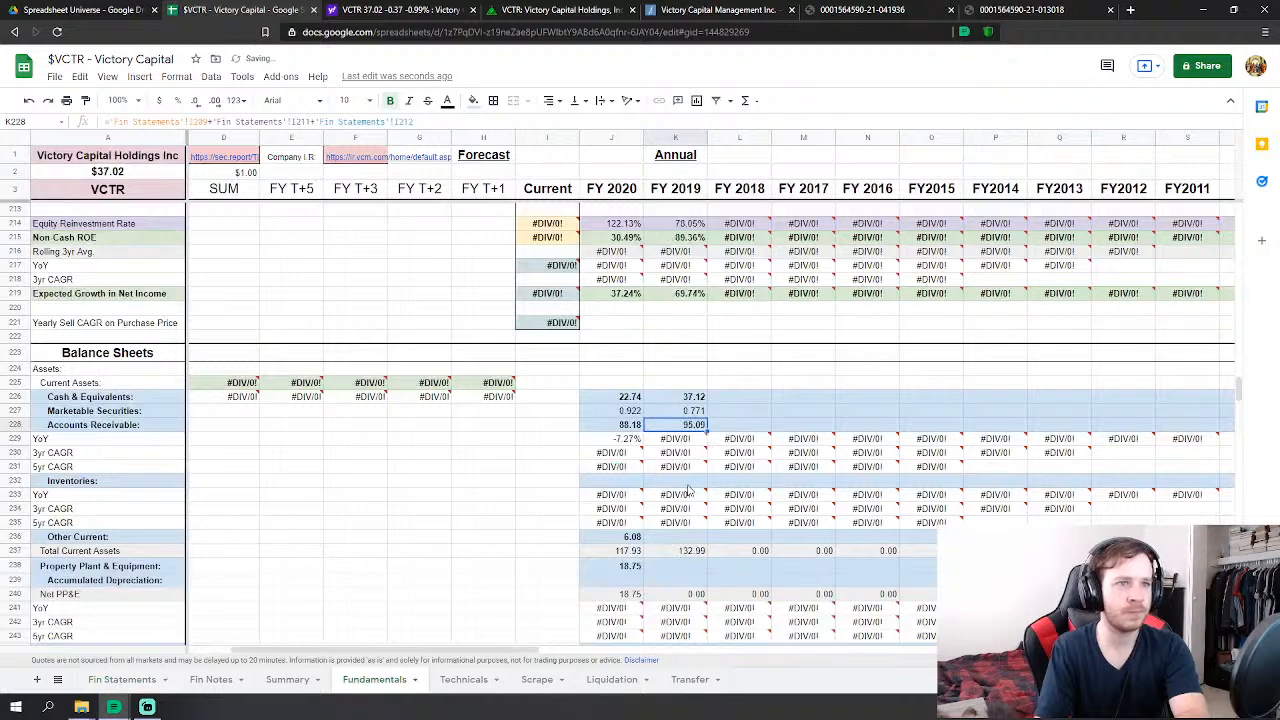
- Link the FY 2019 Other Current assets cell K236 to the 2019 prepaid expenses in 'Fin Statements'!I213
{"action": "left_click", "coordinate": [690, 542]}
{"action": "type", "text": "="}
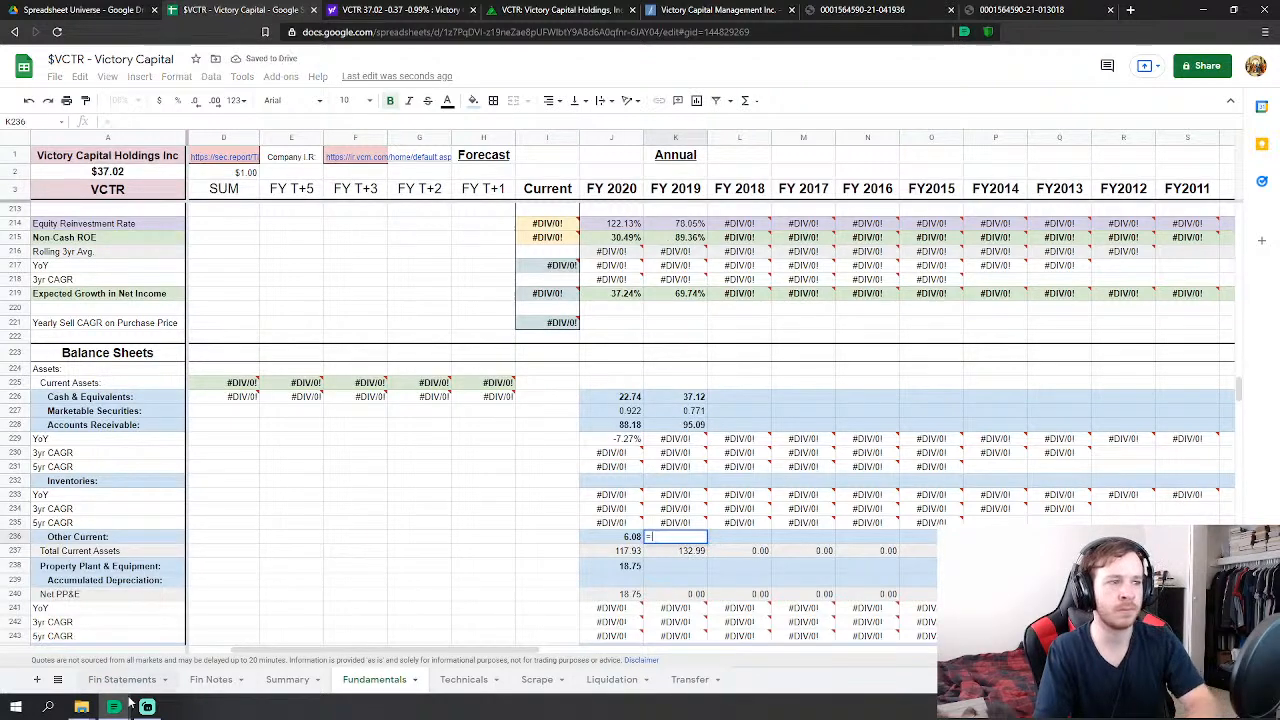
{"action": "left_click", "coordinate": [118, 684]}
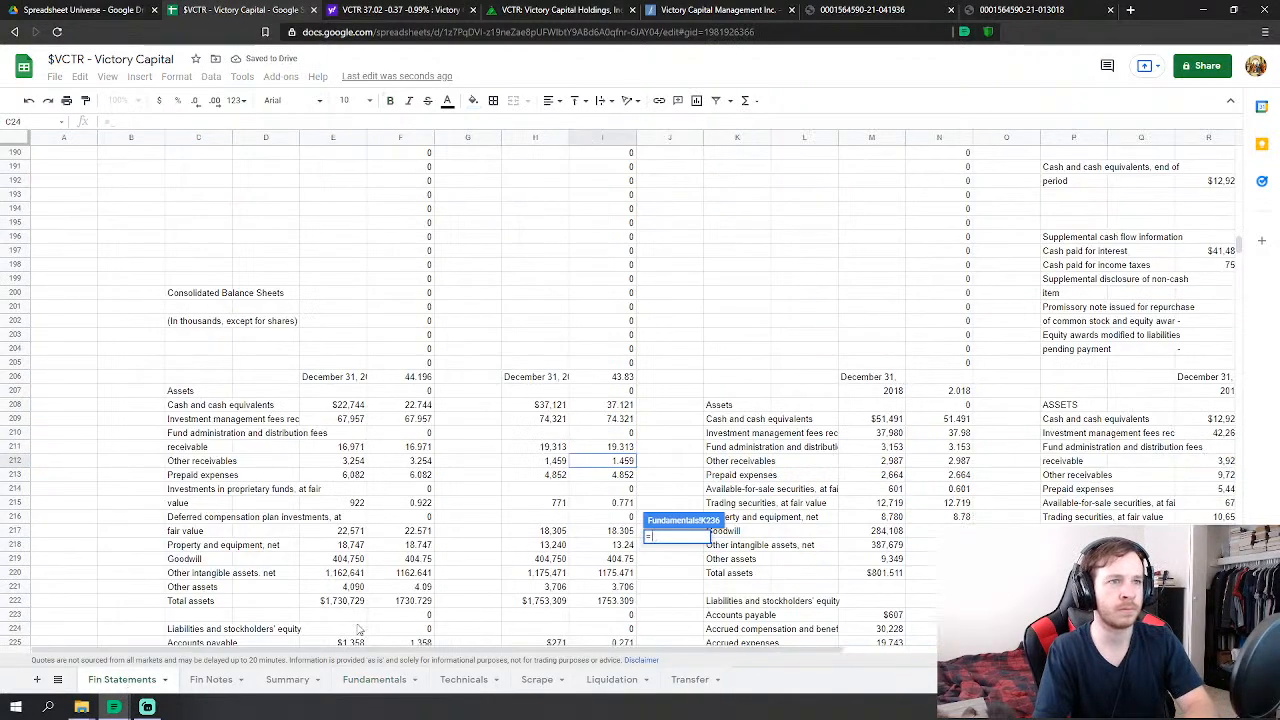
{"action": "left_click", "coordinate": [628, 476]}
{"action": "scroll", "coordinate": [628, 476], "scroll_direction": "down", "scroll_amount": 1}
{"action": "key", "text": "Return"}
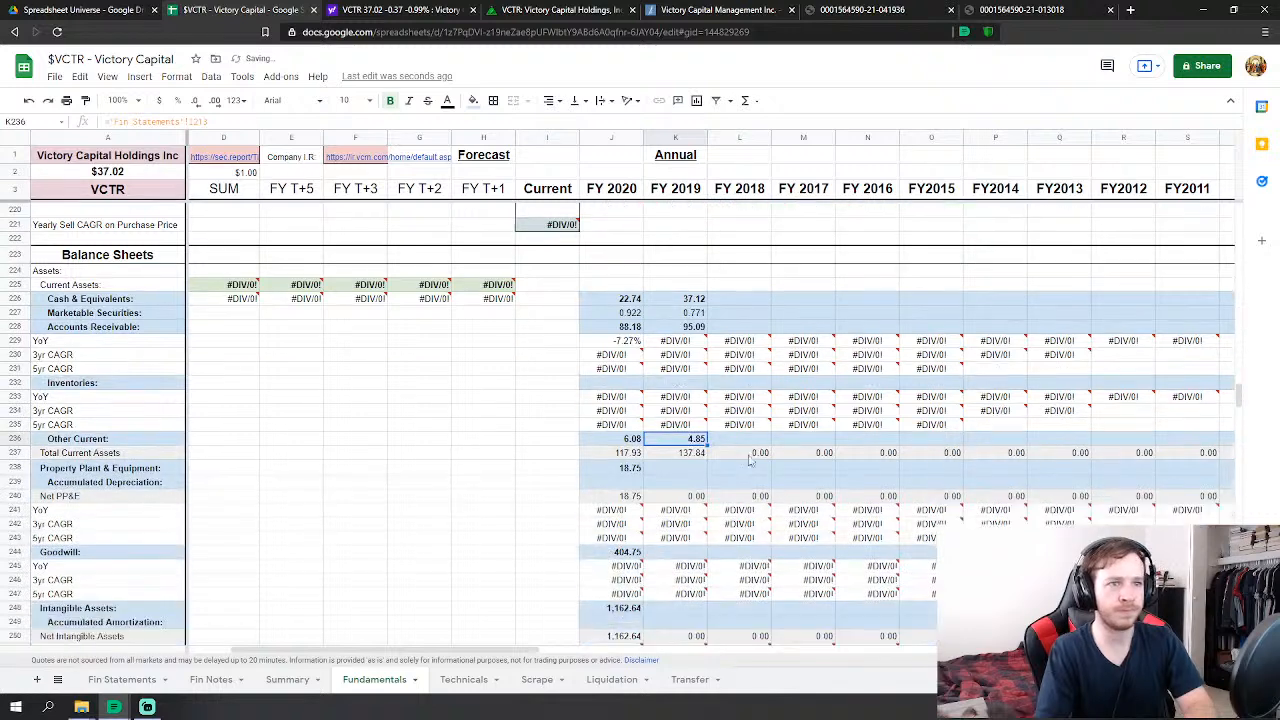
- Link the FY 2019 Property Plant & Equipment cell K238 to the 2019 net property and equipment in 'Fin Statements'!I218
{"action": "left_click", "coordinate": [688, 468]}
{"action": "type", "text": "="}
{"action": "left_click", "coordinate": [122, 679]}
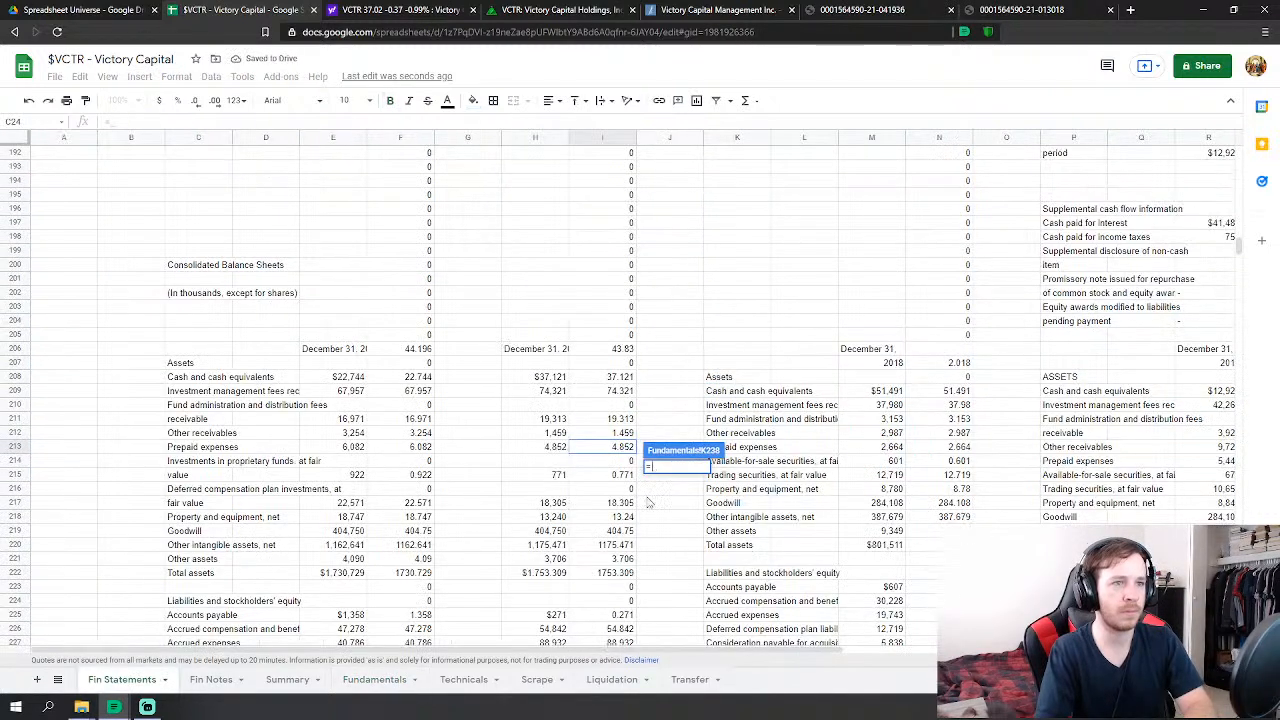
{"action": "scroll", "coordinate": [648, 502], "scroll_direction": "down", "scroll_amount": 2}
{"action": "left_click", "coordinate": [622, 448]}
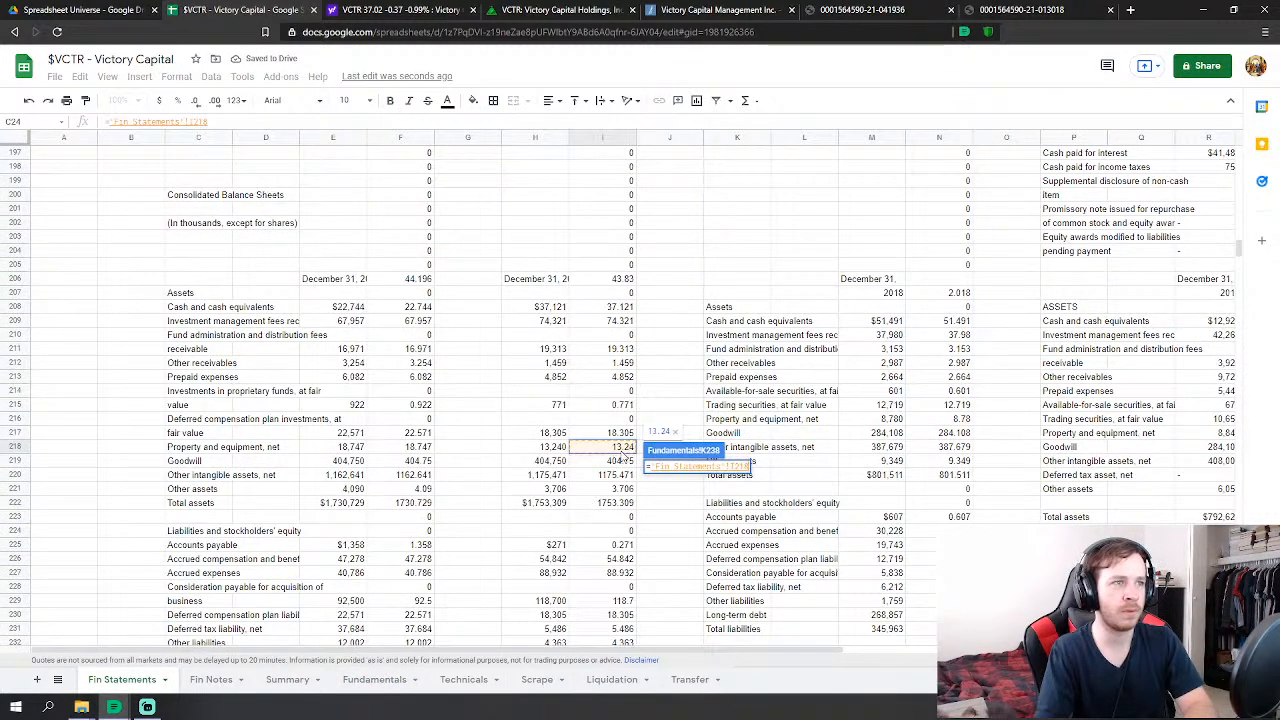
{"action": "key", "text": "Return"}
{"action": "scroll", "coordinate": [700, 440], "scroll_direction": "down", "scroll_amount": 2}
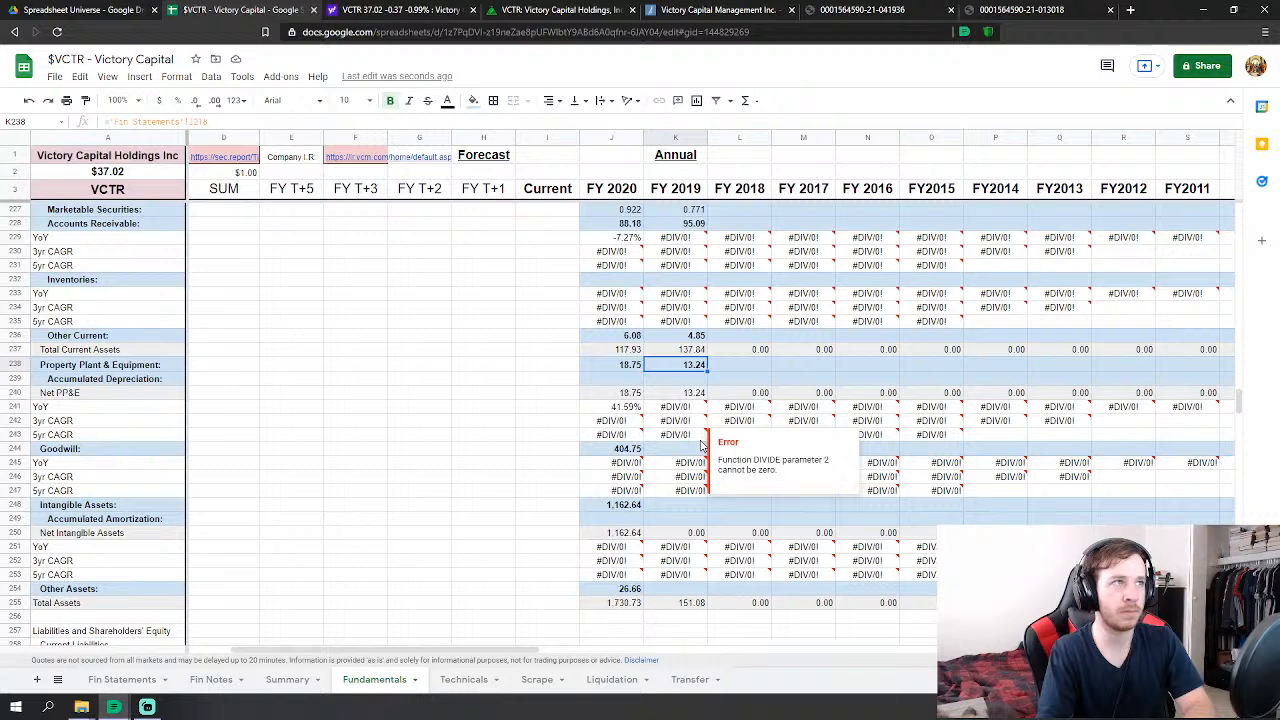
- Link the FY 2019 Goodwill cell K244 to the 2019 goodwill in 'Fin Statements'!I219
{"action": "left_click", "coordinate": [534, 450]}
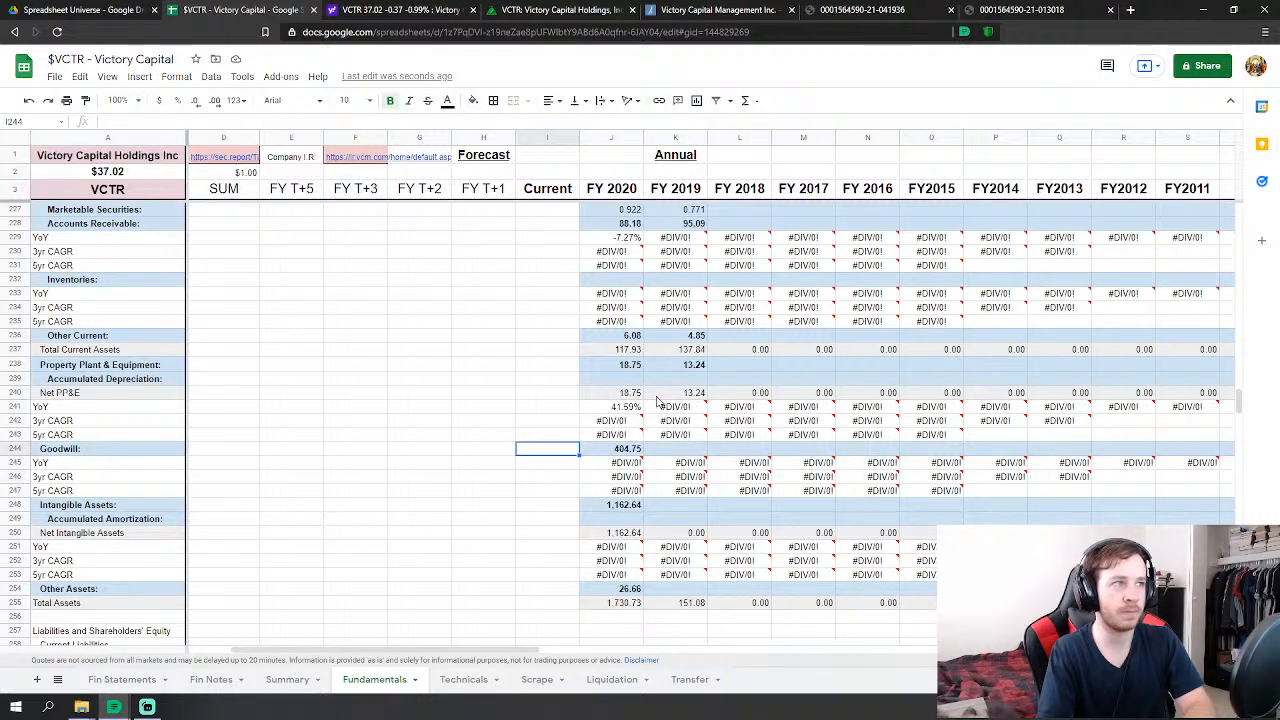
{"action": "left_click", "coordinate": [703, 450]}
{"action": "type", "text": "="}
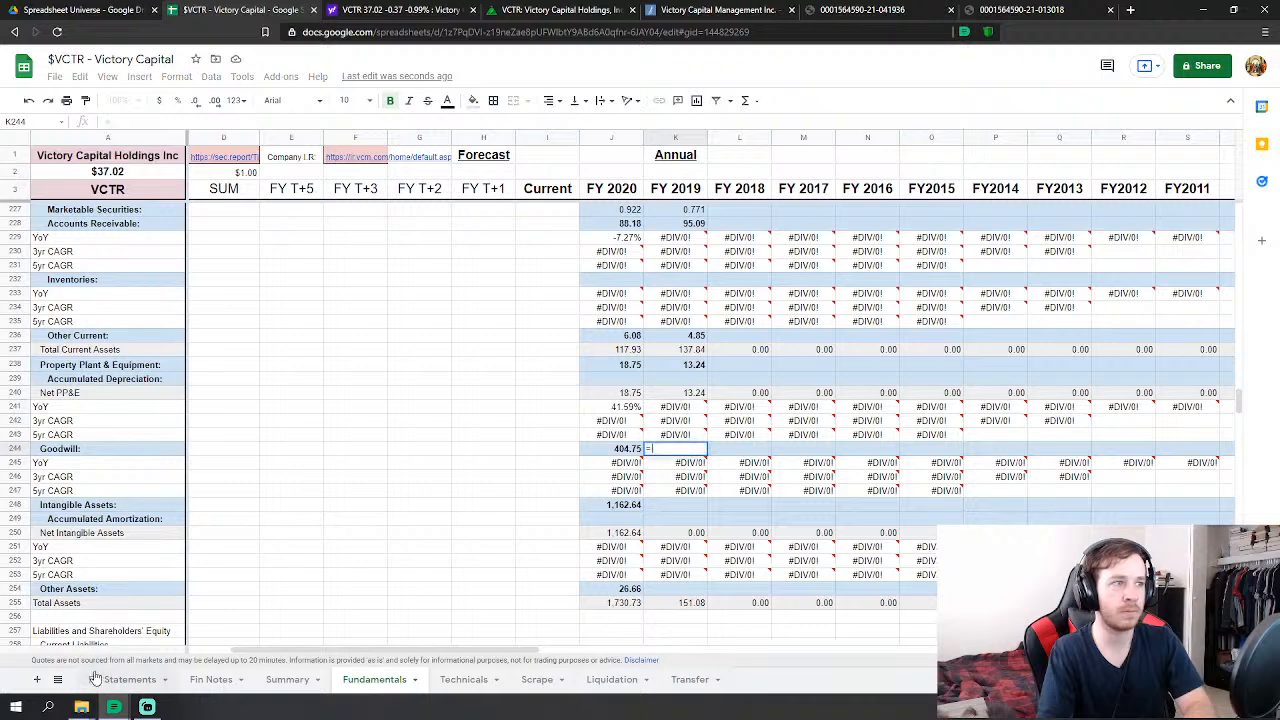
{"action": "left_click", "coordinate": [93, 680]}
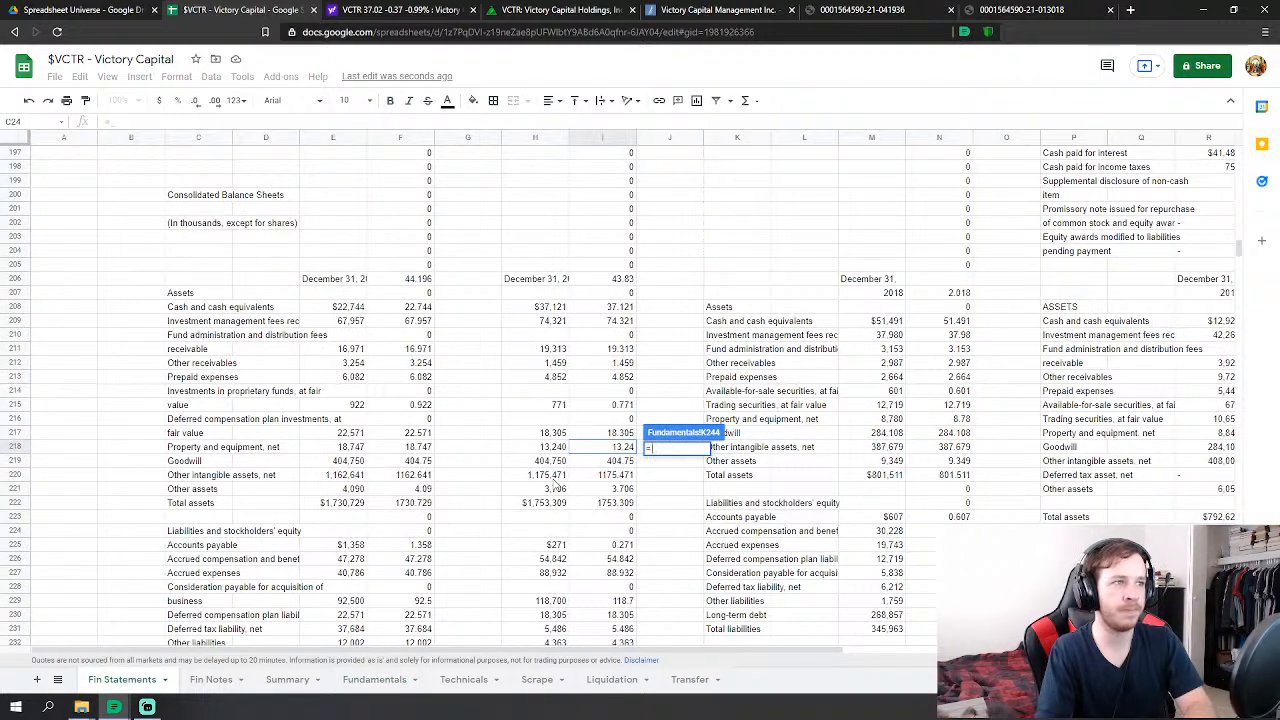
{"action": "left_click", "coordinate": [619, 462]}
{"action": "key", "text": "Return"}
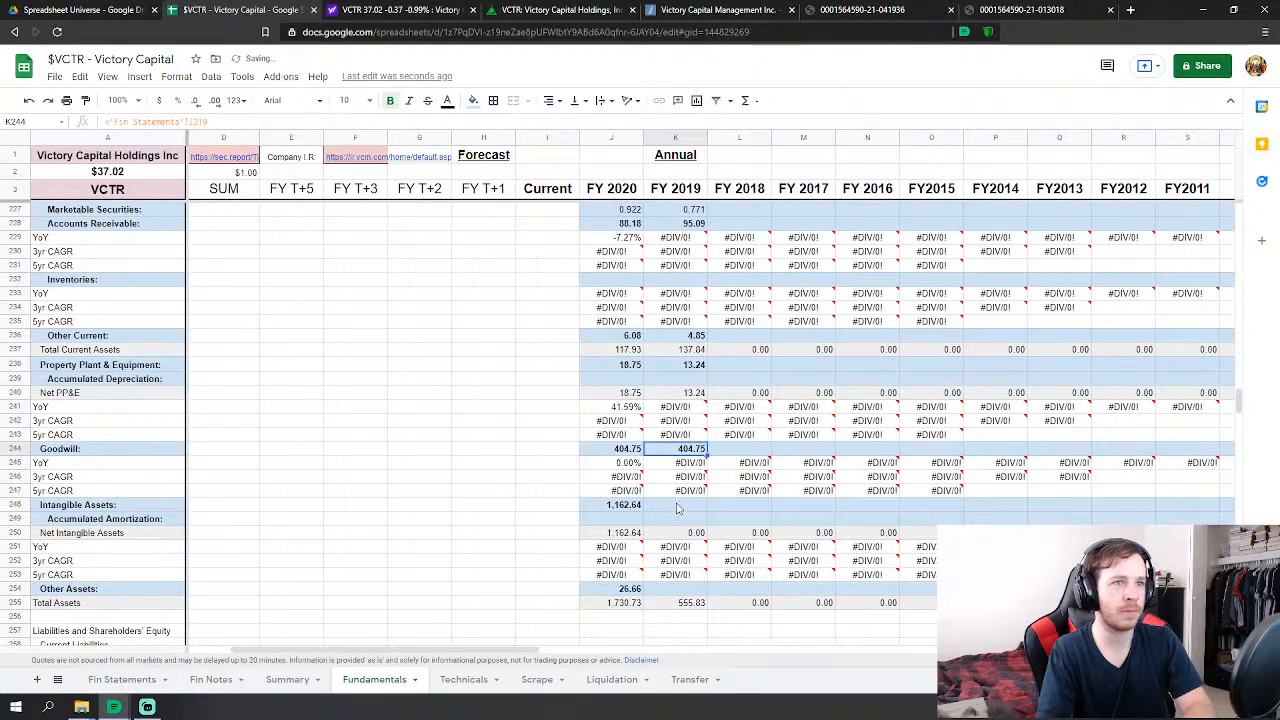
- Link the FY 2019 Intangible Assets cell K248 to the 2019 net other intangible assets in 'Fin Statements'!I220
{"action": "left_click", "coordinate": [676, 509]}
{"action": "type", "text": "="}
{"action": "left_click", "coordinate": [122, 680]}
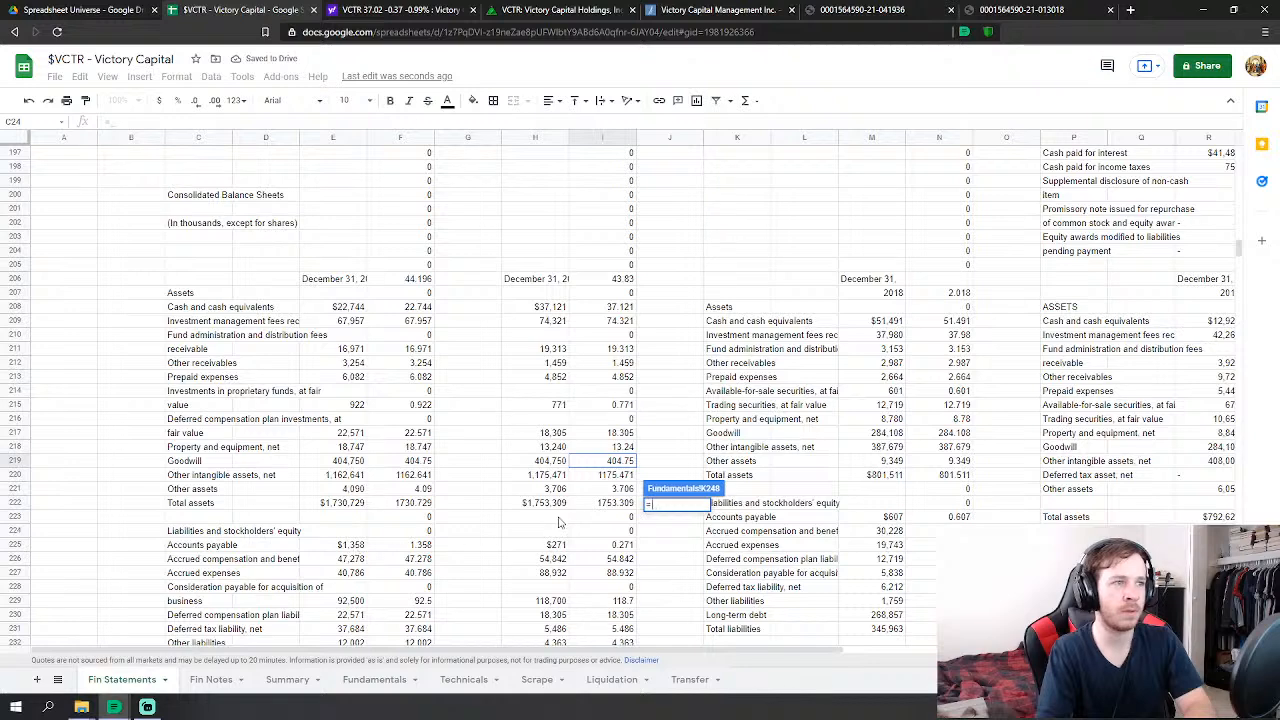
{"action": "left_click", "coordinate": [617, 476]}
{"action": "key", "text": "Return"}
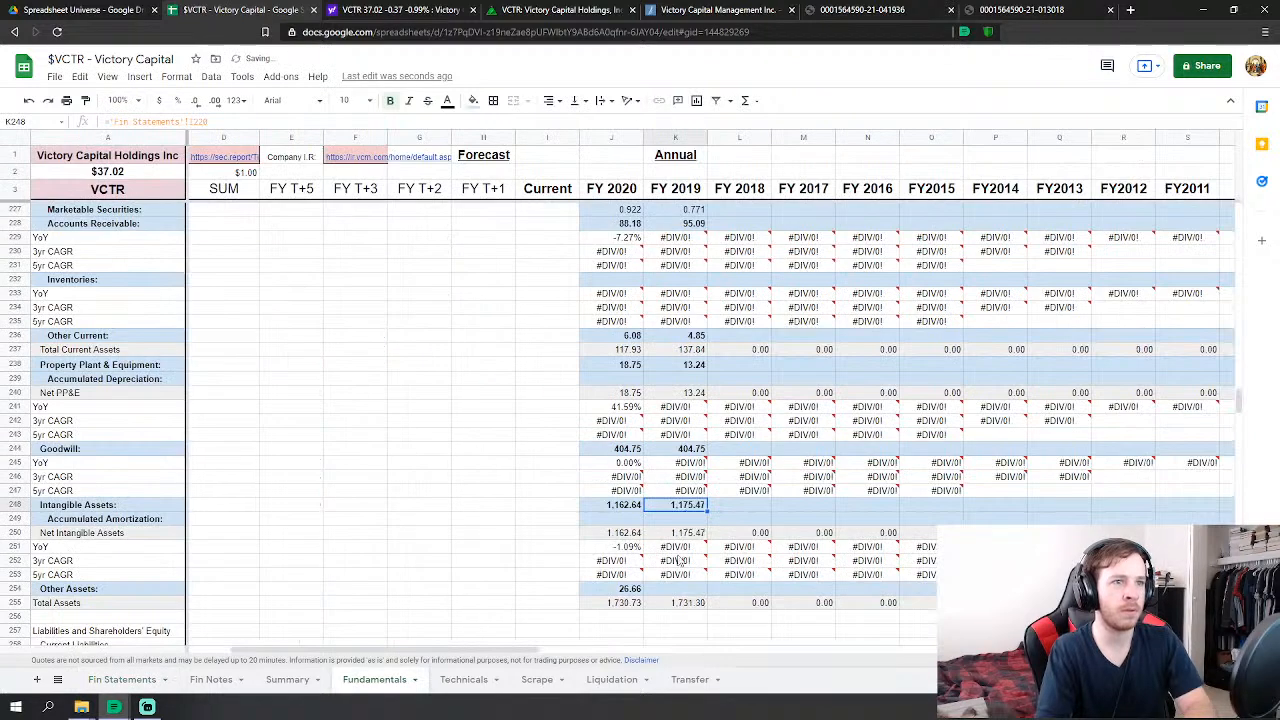
- Set the FY 2019 Other Assets cell K254 to the sum of 2019 other assets and deferred compensation plan investments in 'Fin Statements'!I221 and I217
{"action": "left_click", "coordinate": [676, 589]}
{"action": "type", "text": "="}
{"action": "left_click", "coordinate": [150, 680]}
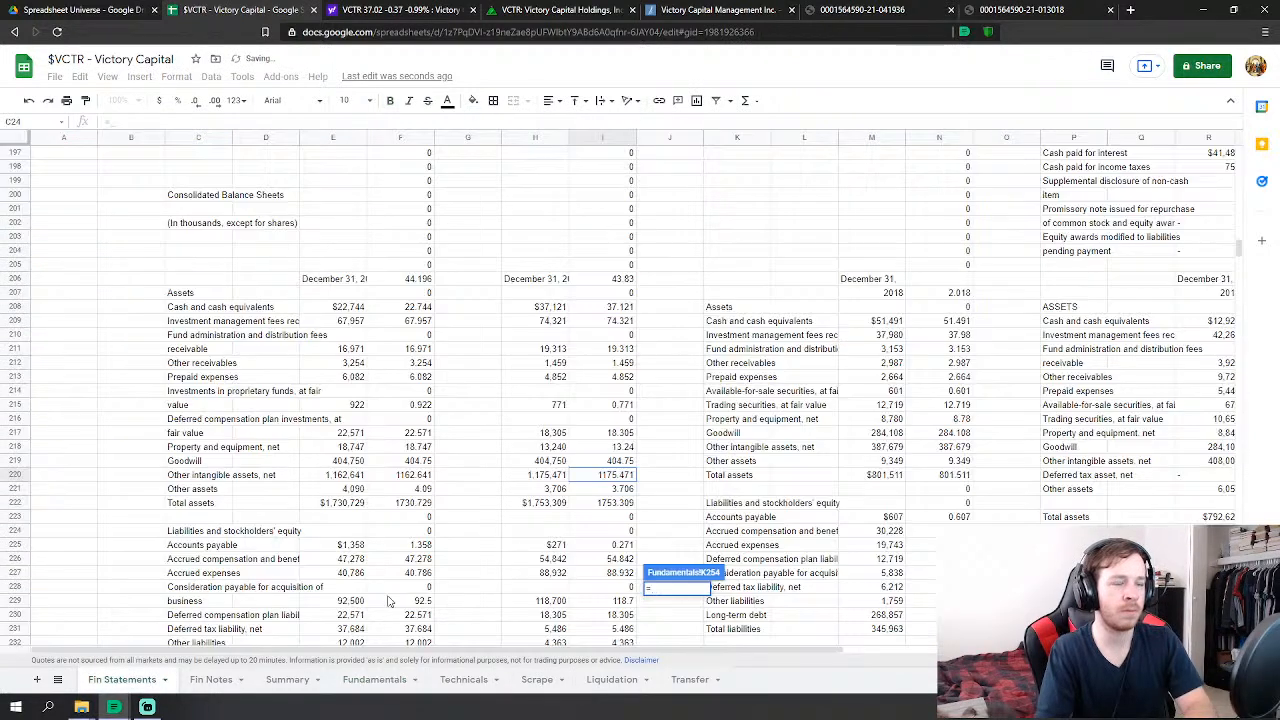
{"action": "left_click", "coordinate": [625, 490]}
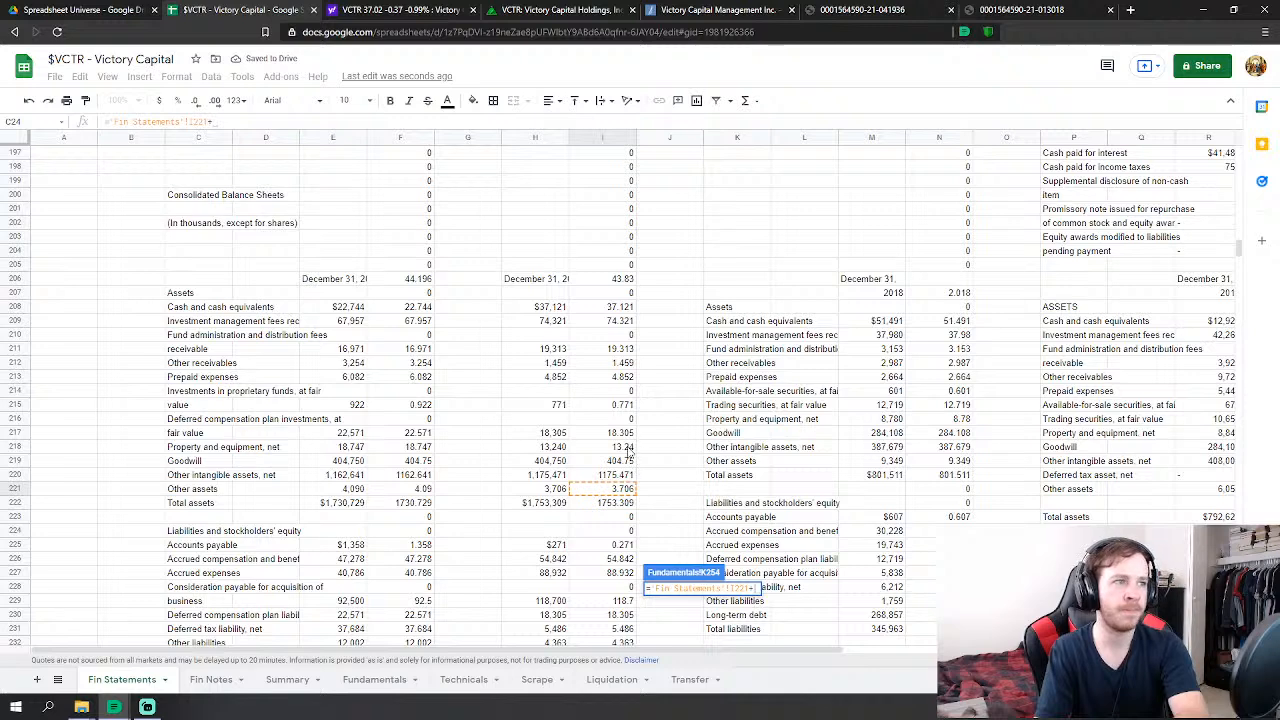
{"action": "type", "text": "+"}
{"action": "left_click", "coordinate": [620, 433]}
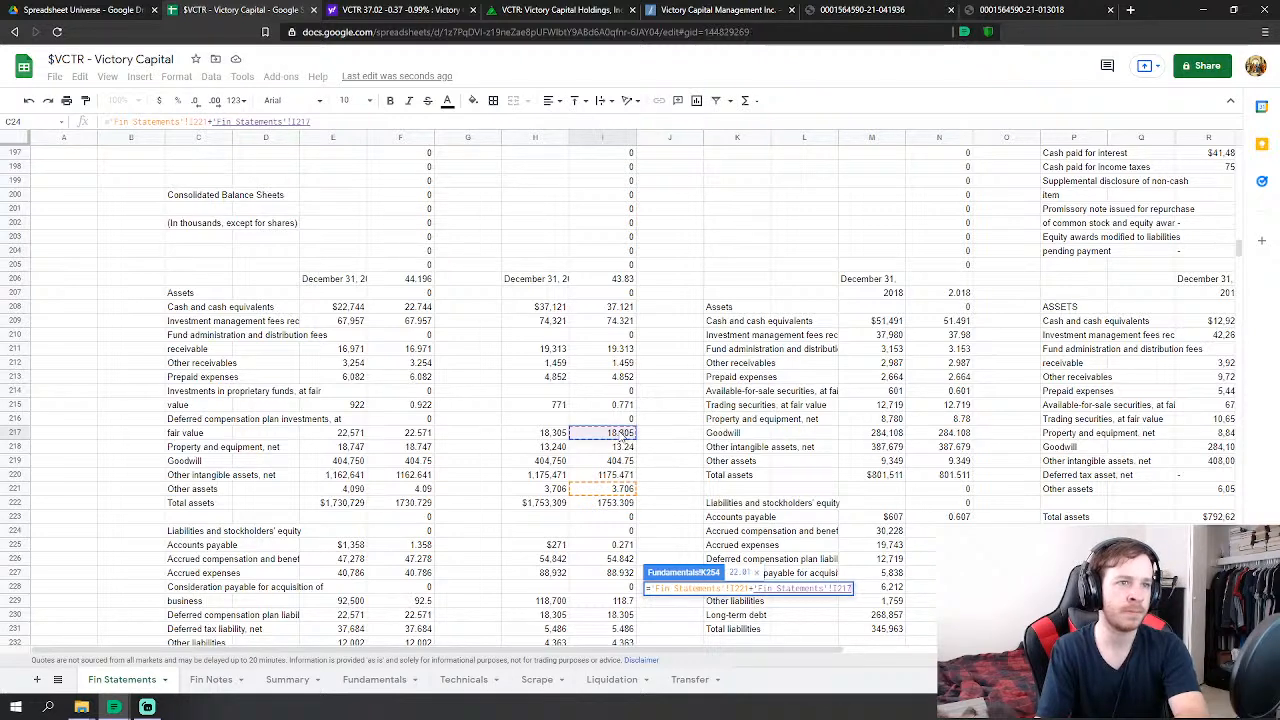
{"action": "key", "text": "Return"}
{"action": "scroll", "coordinate": [660, 478], "scroll_direction": "down", "scroll_amount": 3}
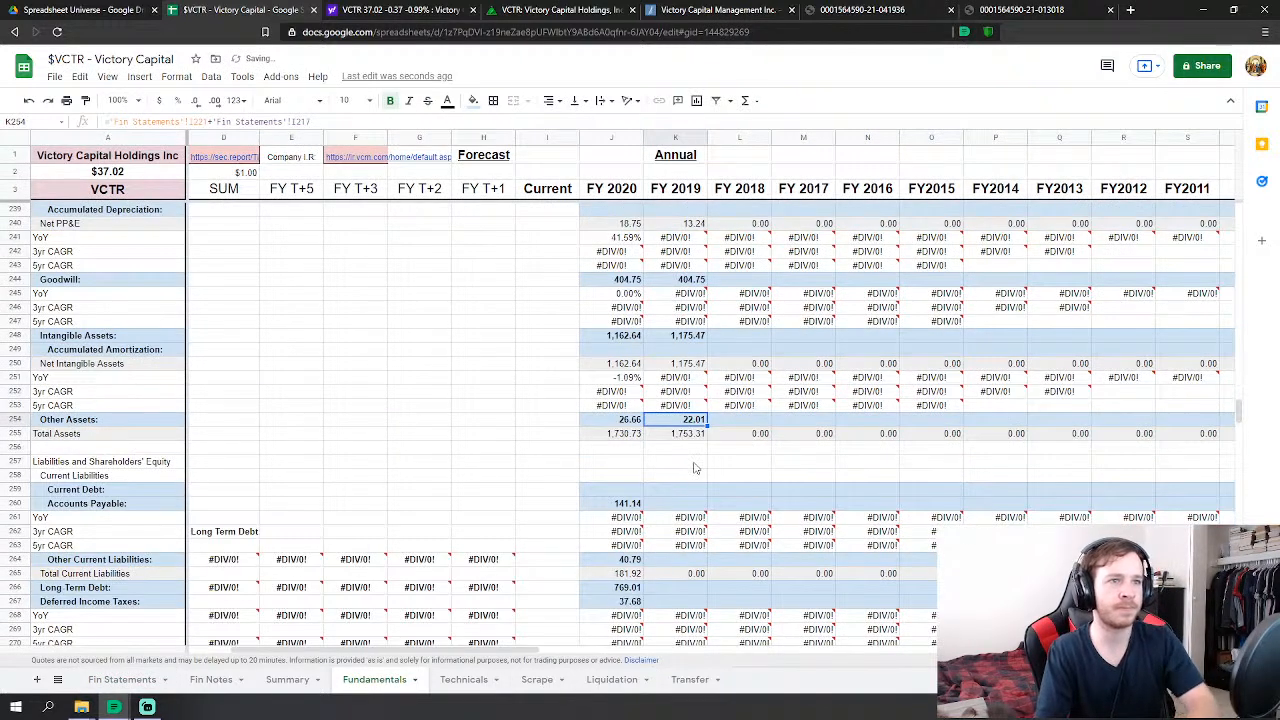
{"action": "left_click", "coordinate": [678, 503]}
{"action": "scroll", "coordinate": [843, 469], "scroll_direction": "down", "scroll_amount": 2}
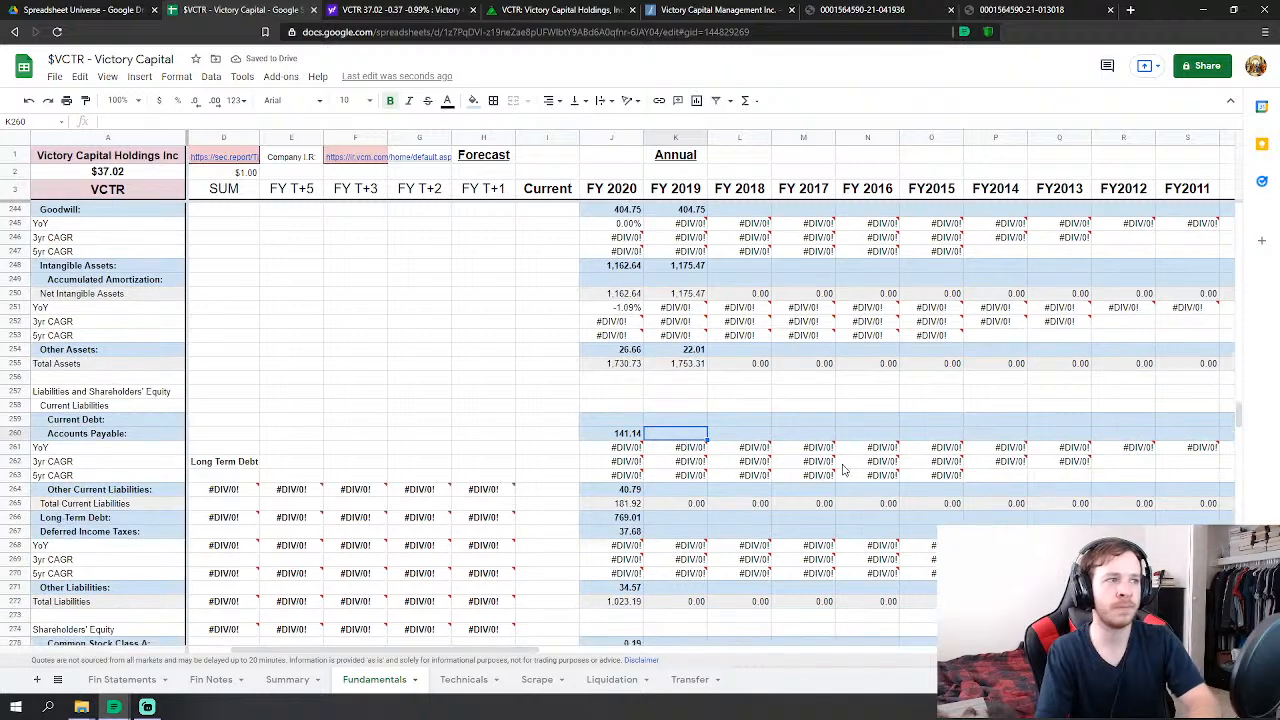
{"action": "type", "text": "="}
{"action": "left_click", "coordinate": [117, 679]}
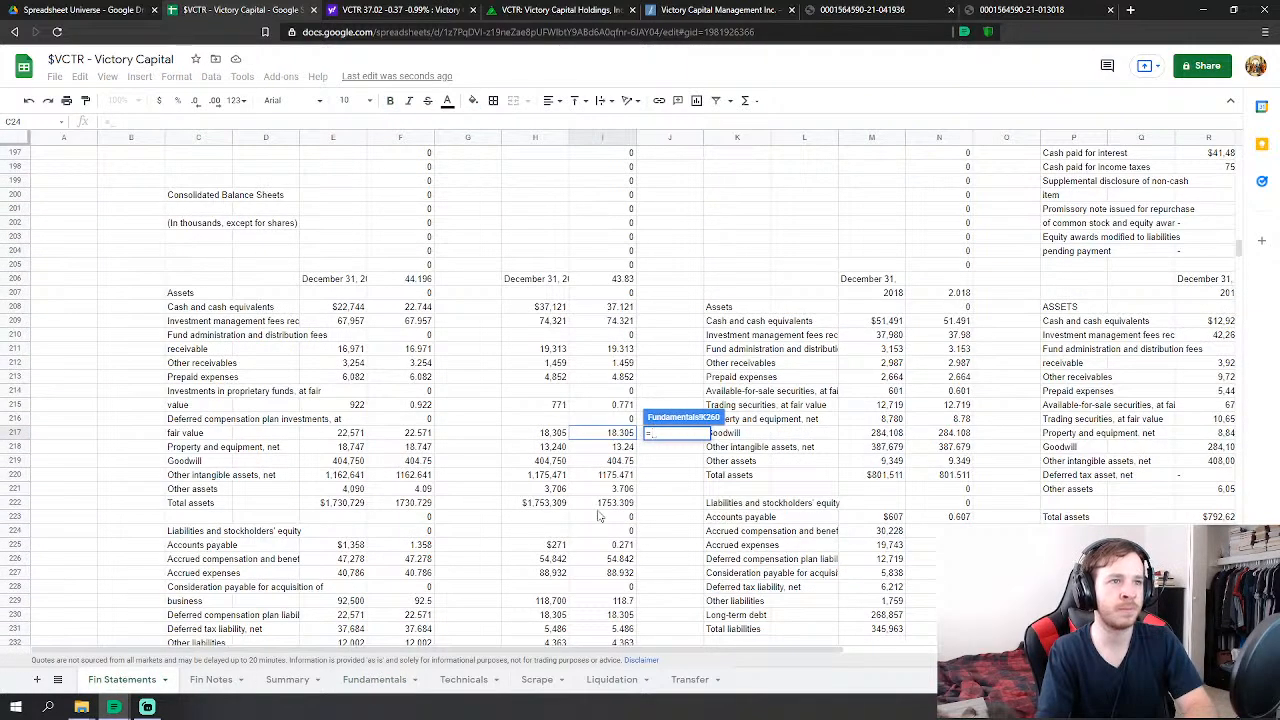
{"action": "scroll", "coordinate": [598, 516], "scroll_direction": "down", "scroll_amount": 2}
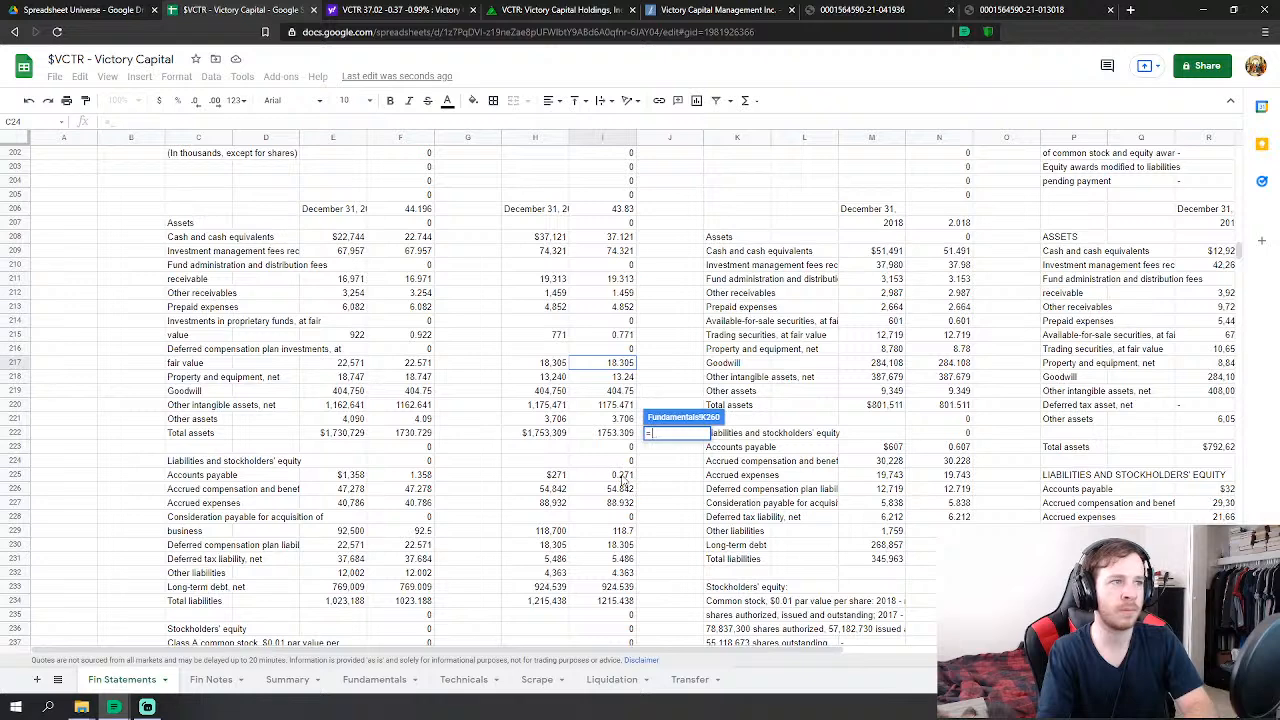
{"action": "key", "text": "Escape"}
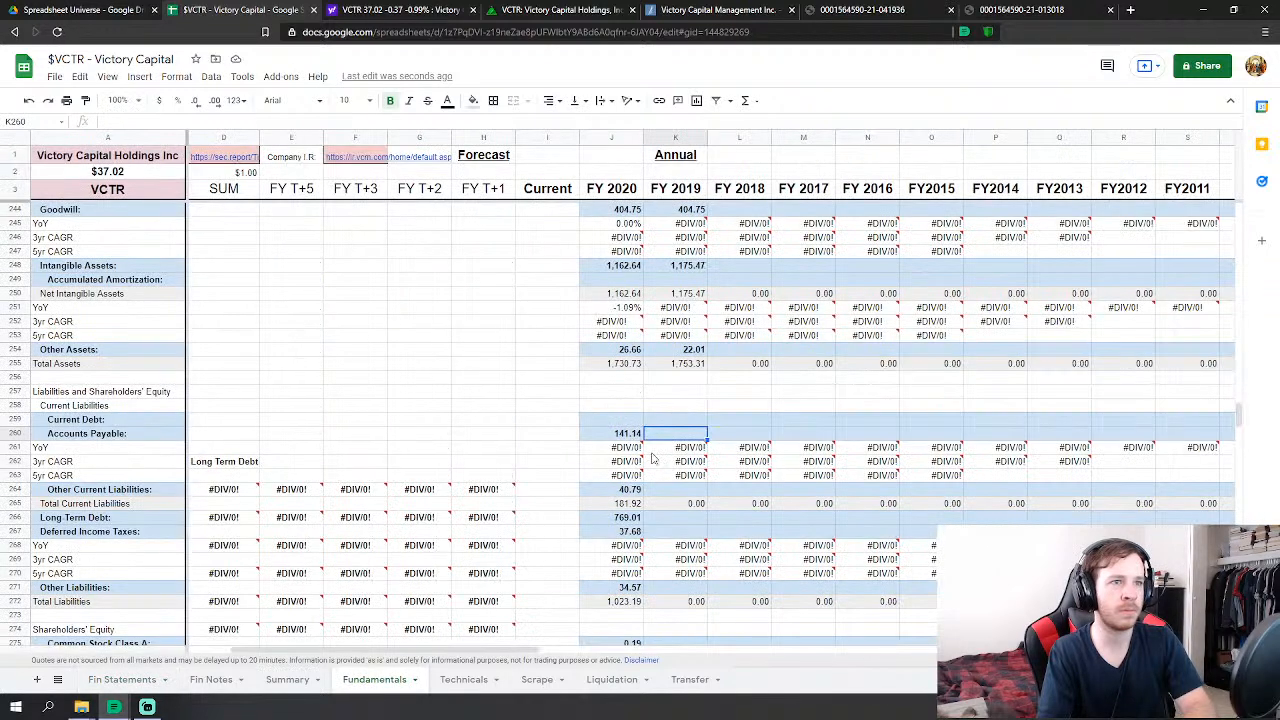
- Set the FY 2019 Accounts Payable cell K260 to the sum of 2019 accounts payable, accrued compensation and acquisition consideration payable in 'Fin Statements'!I225, I226 and I229
{"action": "type", "text": "="}
{"action": "left_click", "coordinate": [140, 679]}
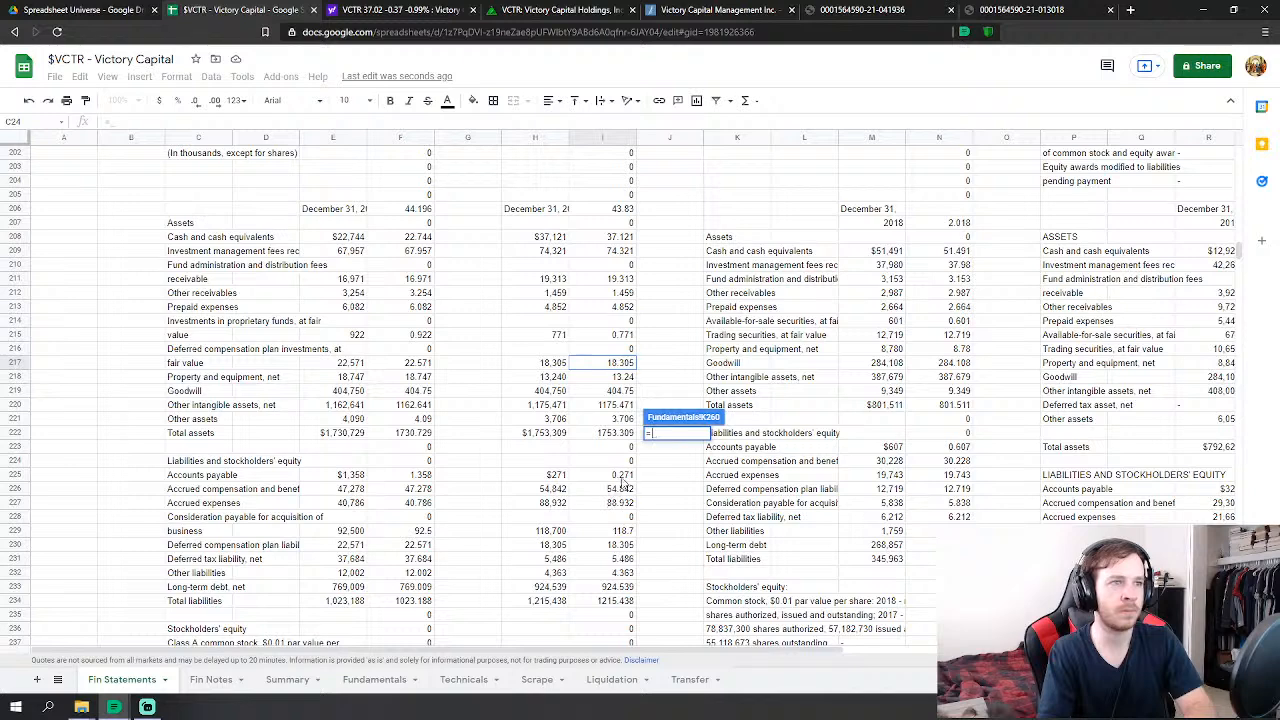
{"action": "left_click", "coordinate": [623, 478]}
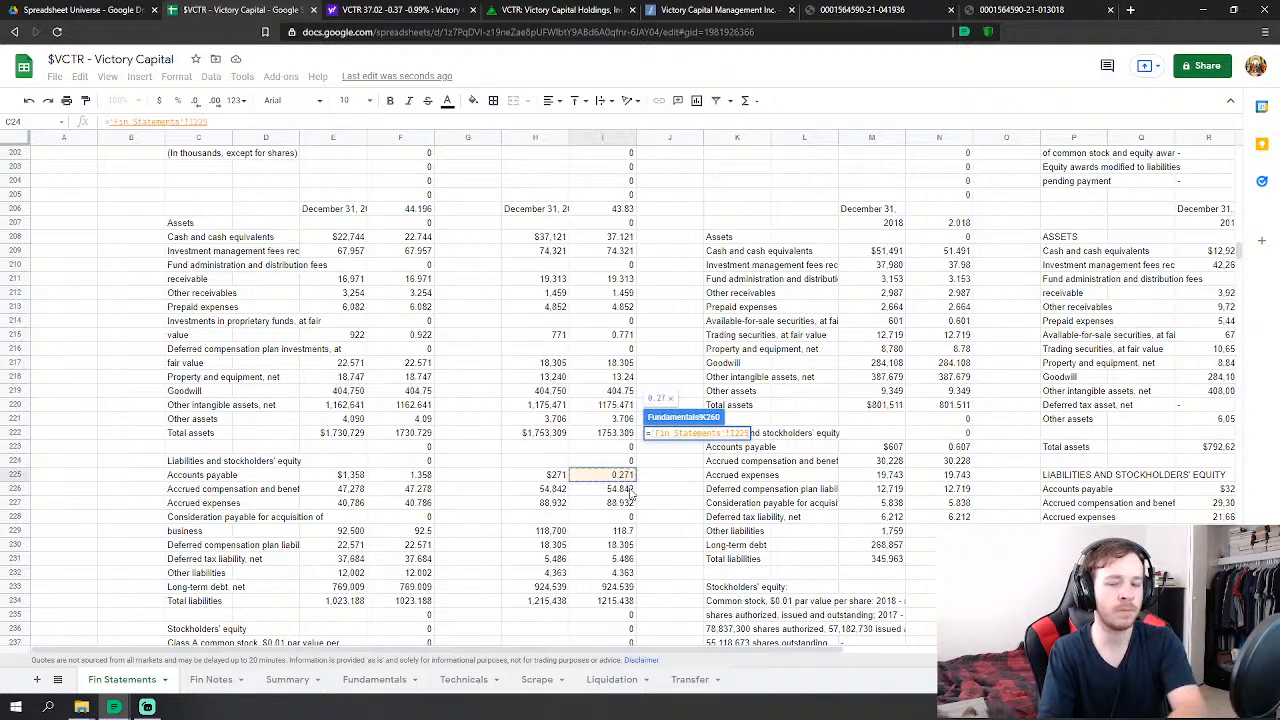
{"action": "type", "text": "+"}
{"action": "left_click", "coordinate": [628, 490]}
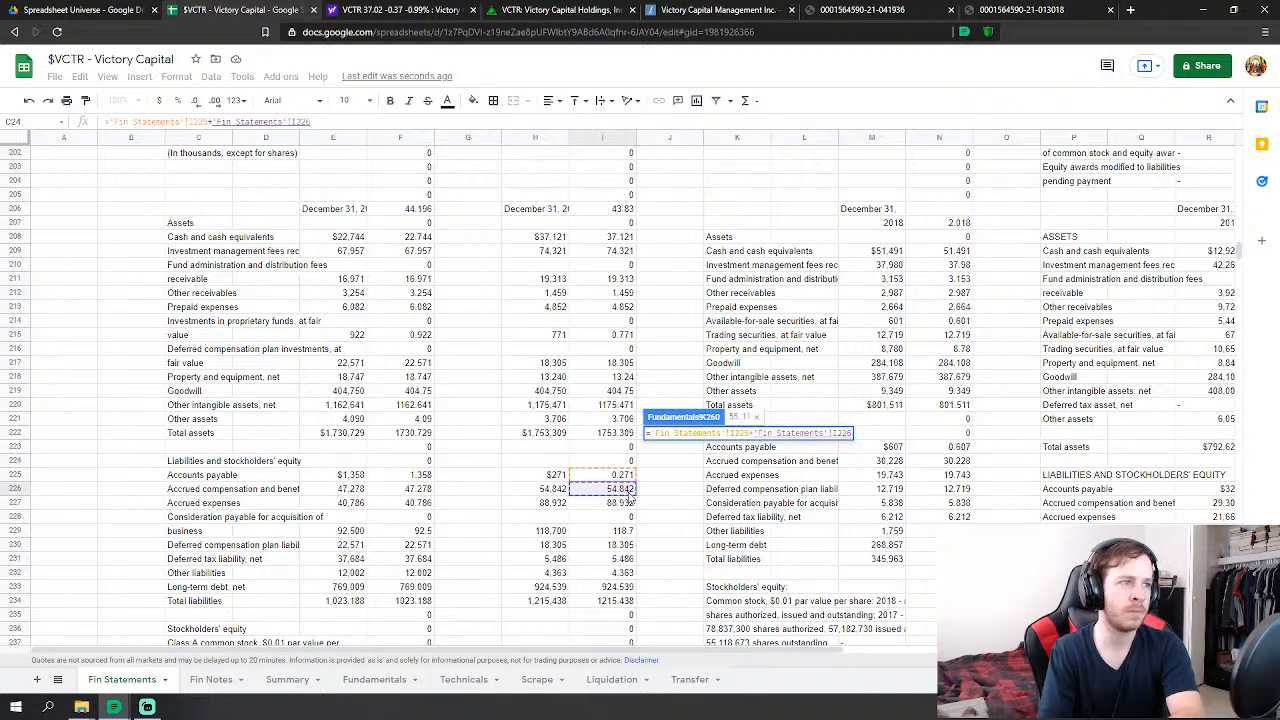
{"action": "type", "text": "+"}
{"action": "left_click", "coordinate": [623, 532]}
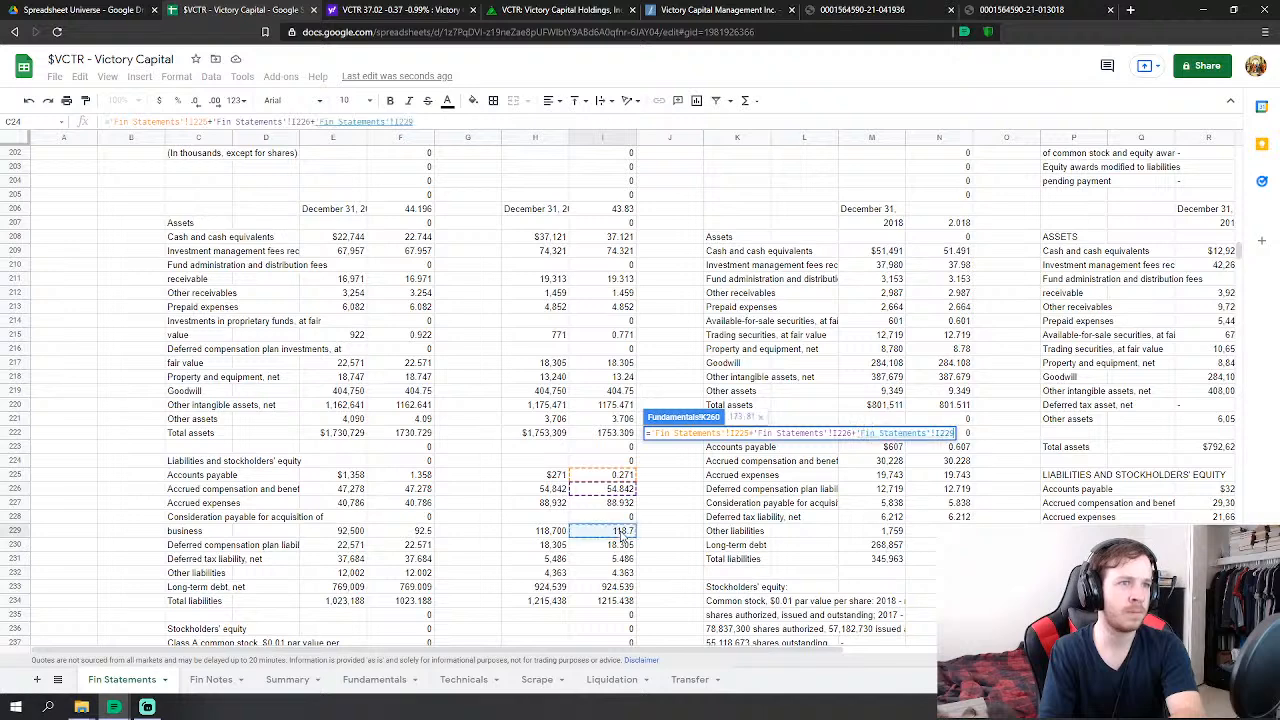
{"action": "key", "text": "Return"}
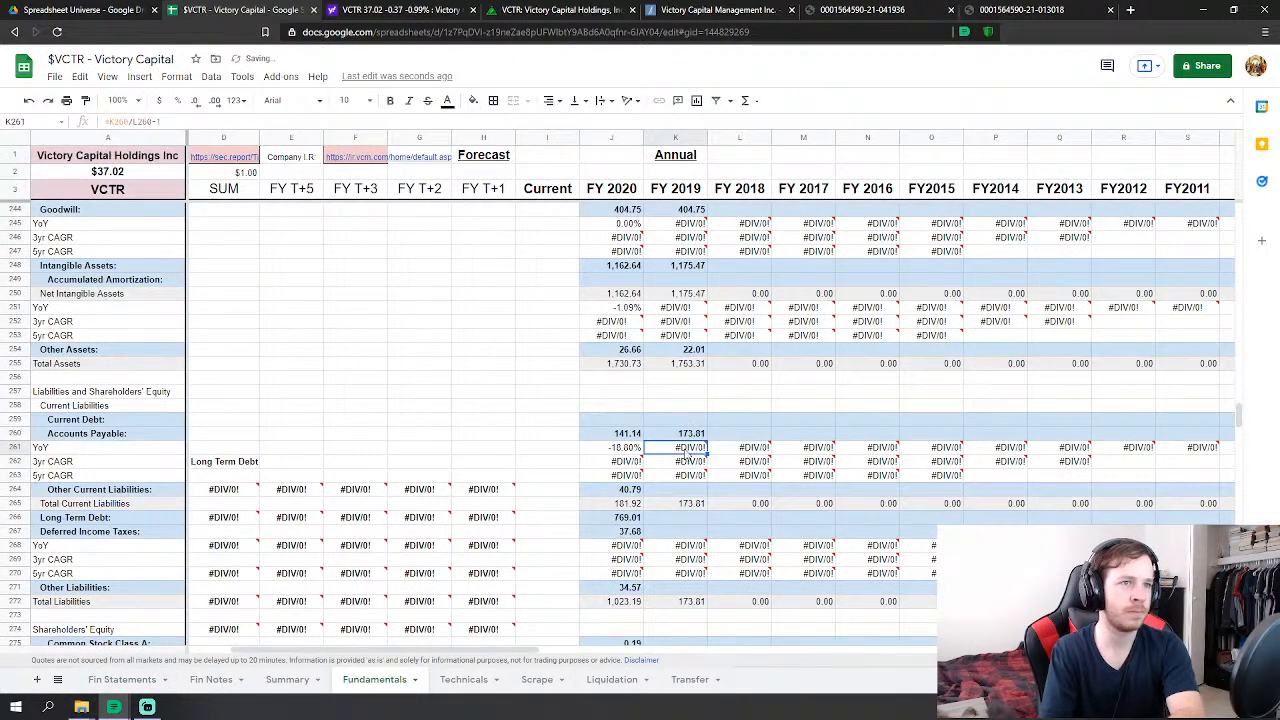
- Link the FY 2019 Other Current Liabilities cell K264 to the 2019 accrued expenses in 'Fin Statements'!I227
{"action": "left_click", "coordinate": [676, 489]}
{"action": "type", "text": "="}
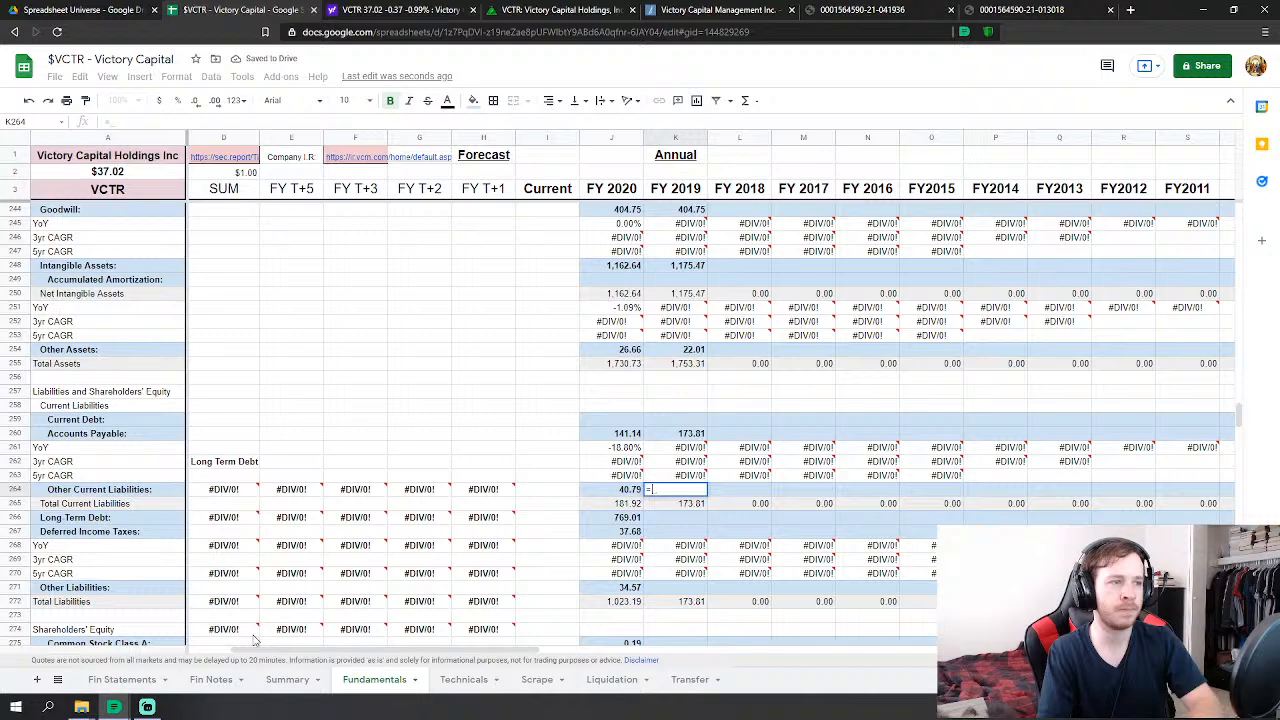
{"action": "left_click", "coordinate": [140, 682]}
{"action": "left_click", "coordinate": [621, 503]}
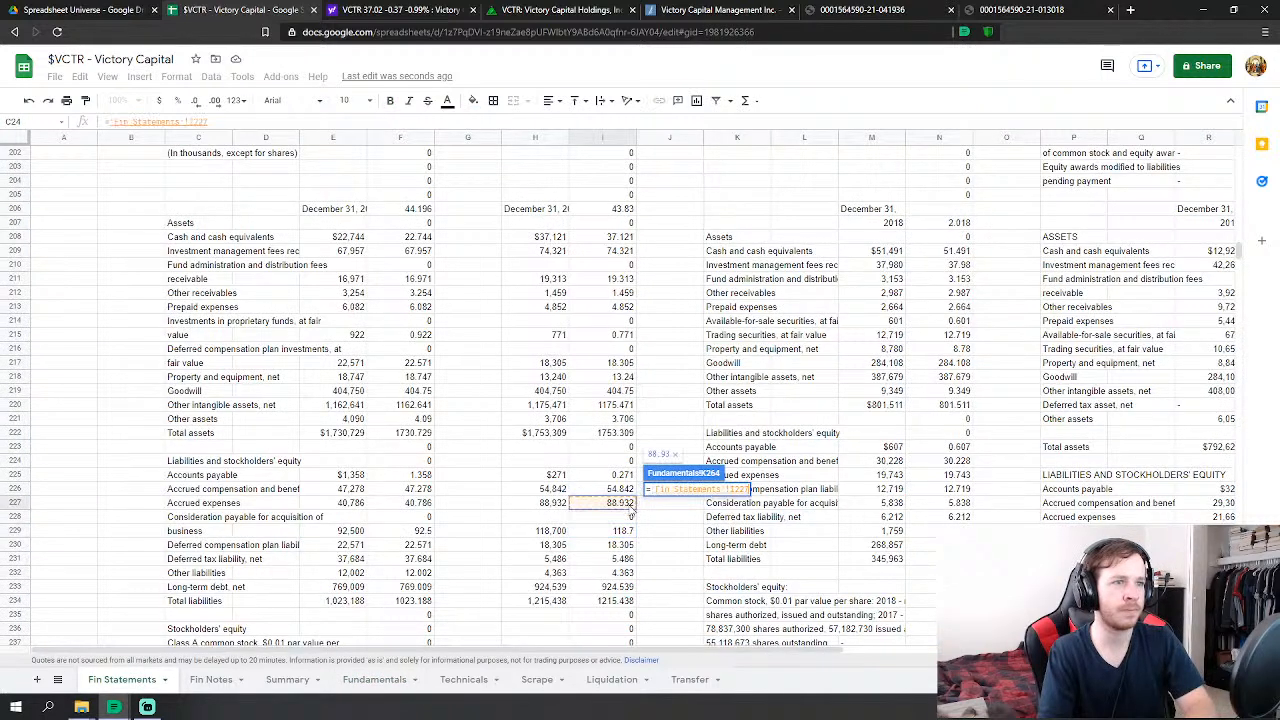
{"action": "key", "text": "Return"}
- Link the FY 2019 Long-Term Debt cell K266 to the 2019 net long-term debt in 'Fin Statements'!I233
{"action": "left_click", "coordinate": [690, 518]}
{"action": "type", "text": "="}
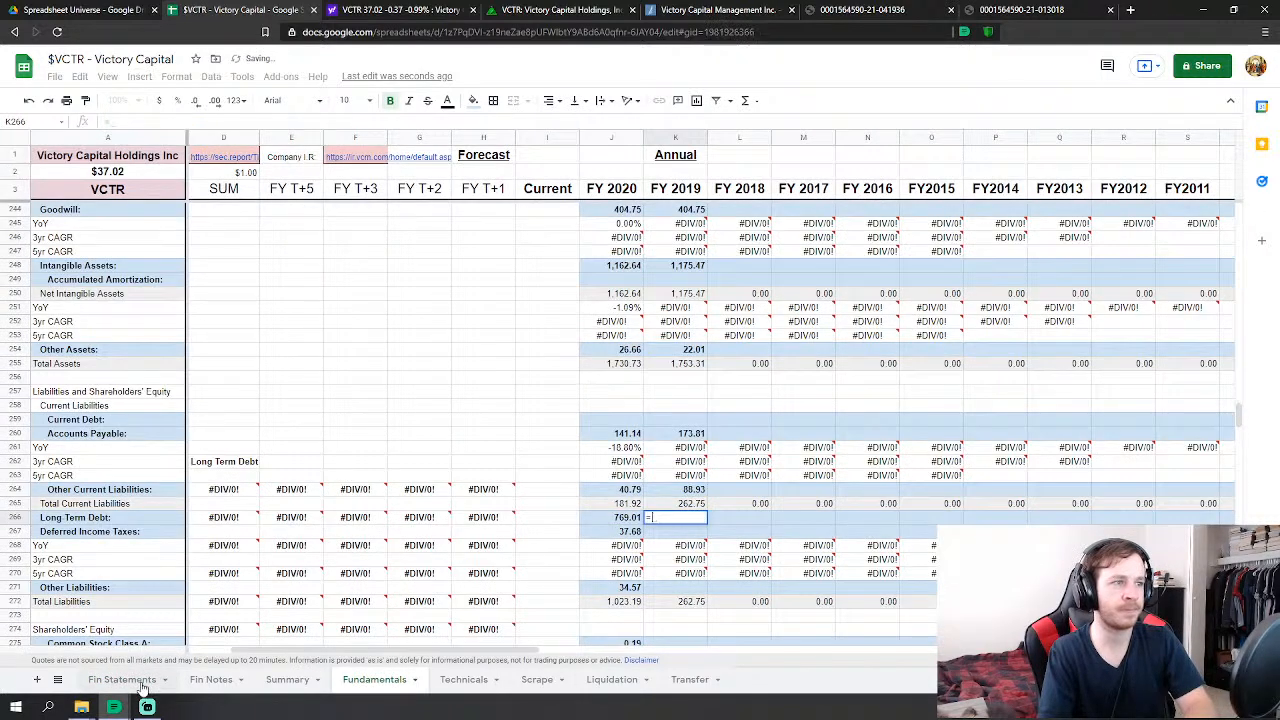
{"action": "left_click", "coordinate": [130, 680]}
{"action": "left_click", "coordinate": [614, 588]}
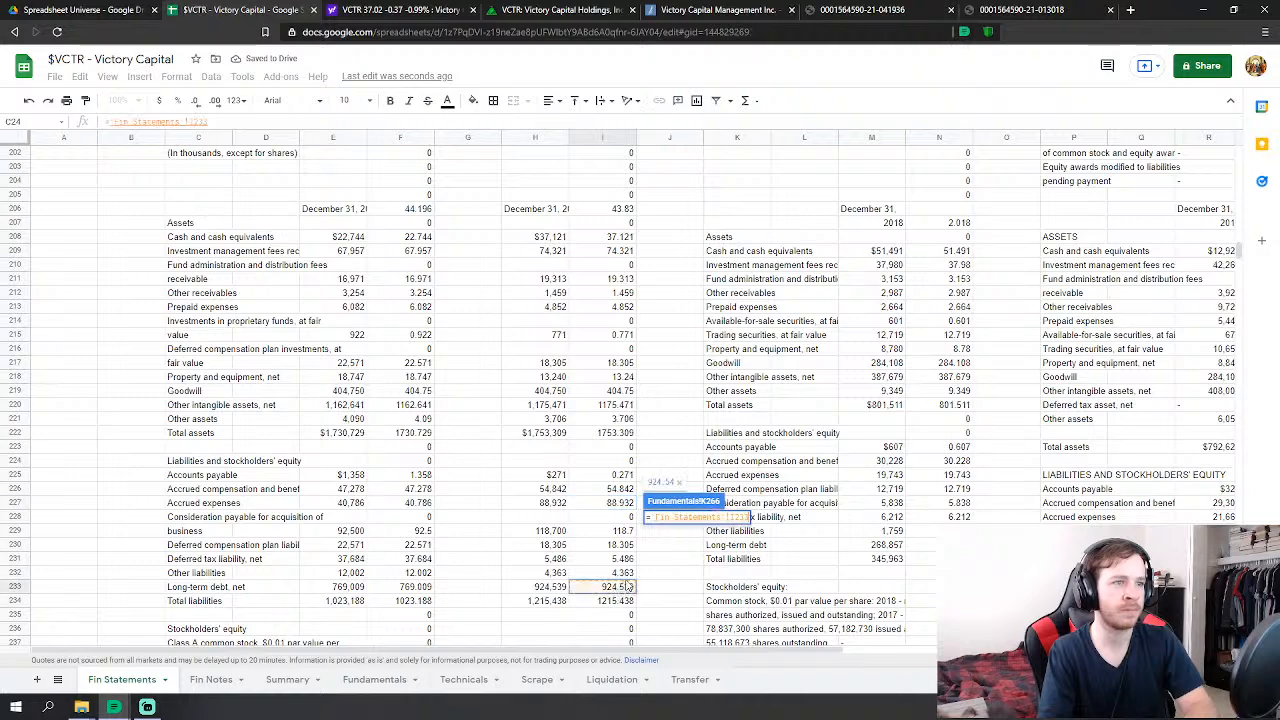
{"action": "key", "text": "Return"}
- Link the FY 2019 Deferred Income Taxes cell K267 to the 2019 net deferred tax liability in 'Fin Statements'!I231
{"action": "type", "text": "="}
{"action": "left_click", "coordinate": [121, 680]}
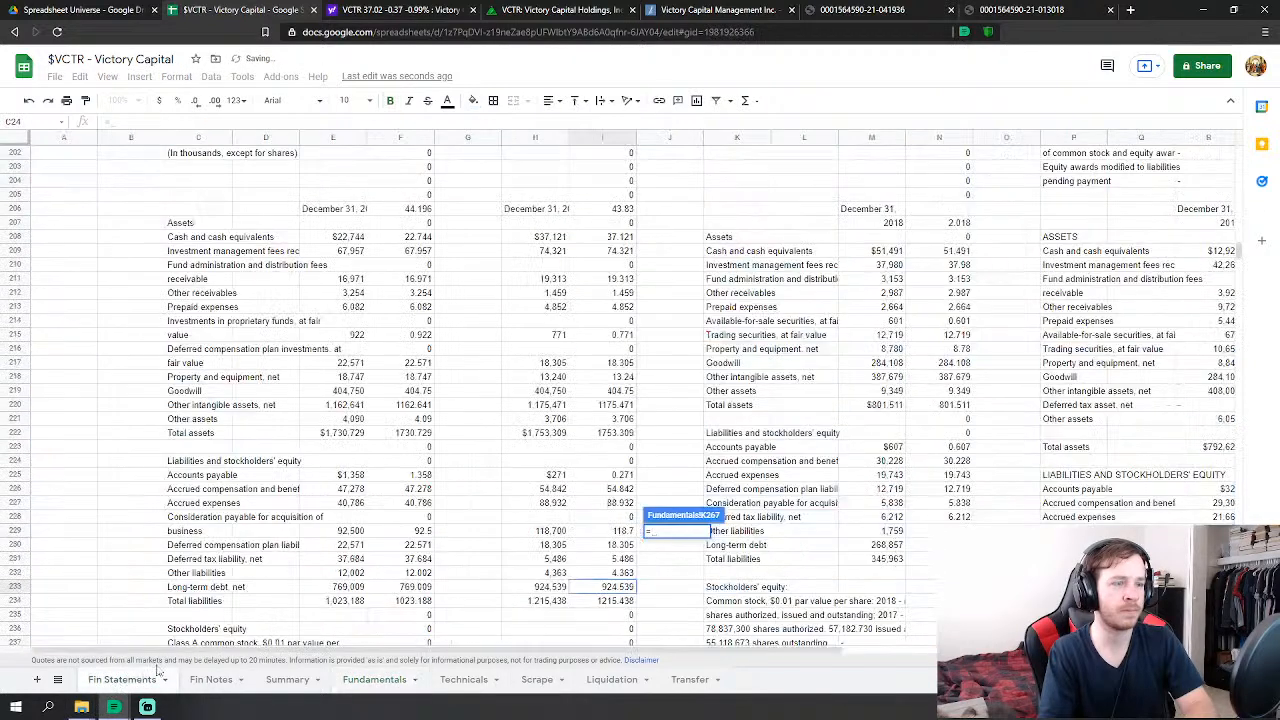
{"action": "left_click", "coordinate": [624, 560]}
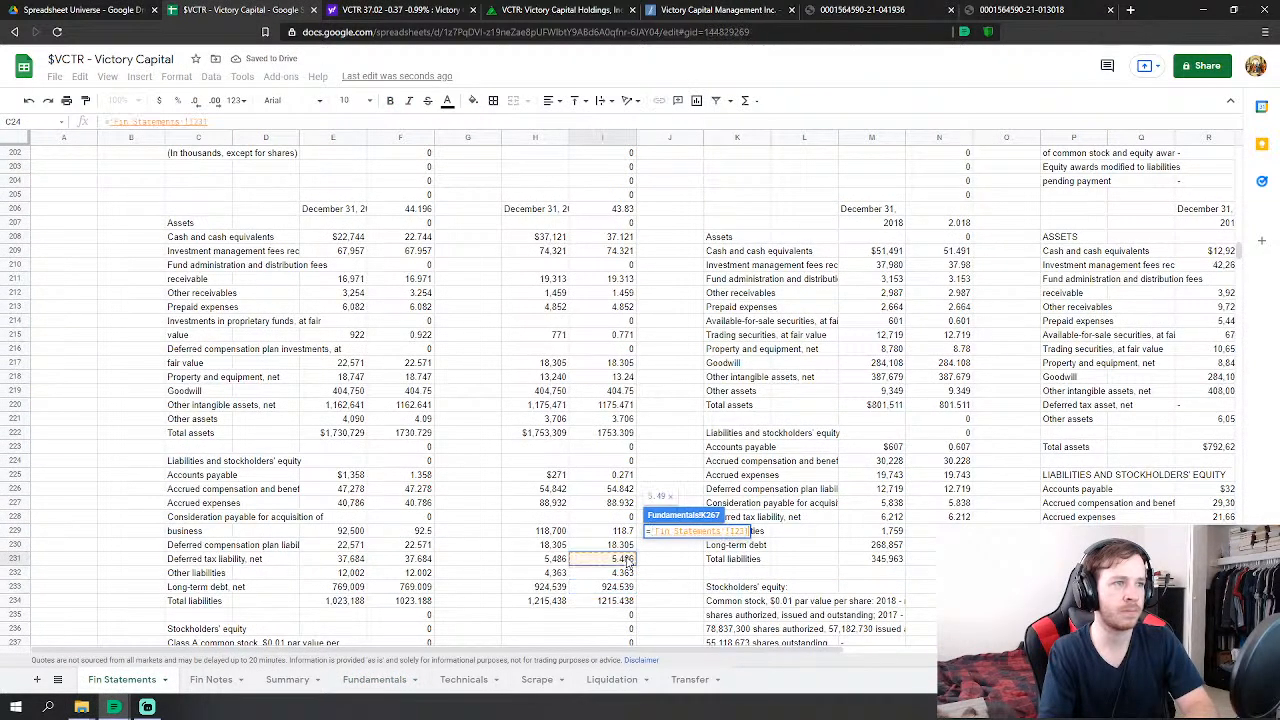
{"action": "key", "text": "Return"}
- Set the FY 2019 Other Liabilities cell K271 to the sum of 2019 deferred compensation plan liability and other liabilities in 'Fin Statements'!I230 and I232
{"action": "key", "text": "Down"}
{"action": "key", "text": "Down"}
{"action": "key", "text": "Down"}
{"action": "type", "text": "="}
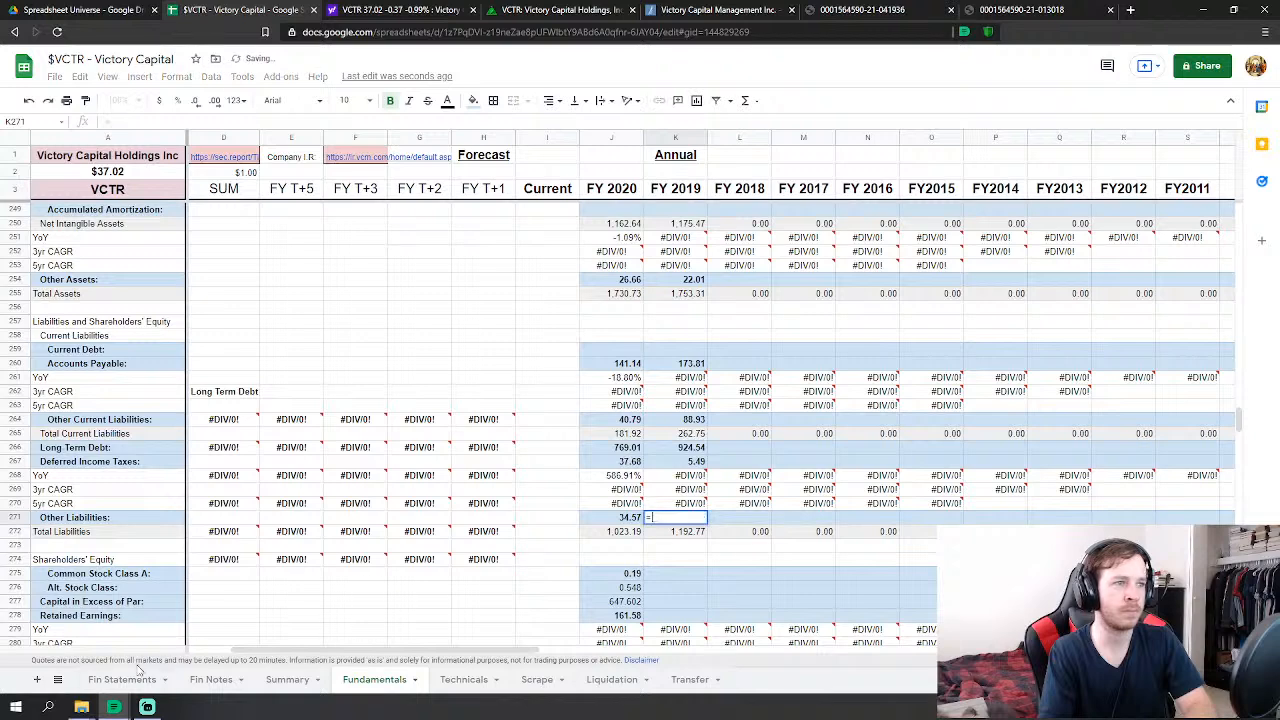
{"action": "left_click", "coordinate": [121, 680]}
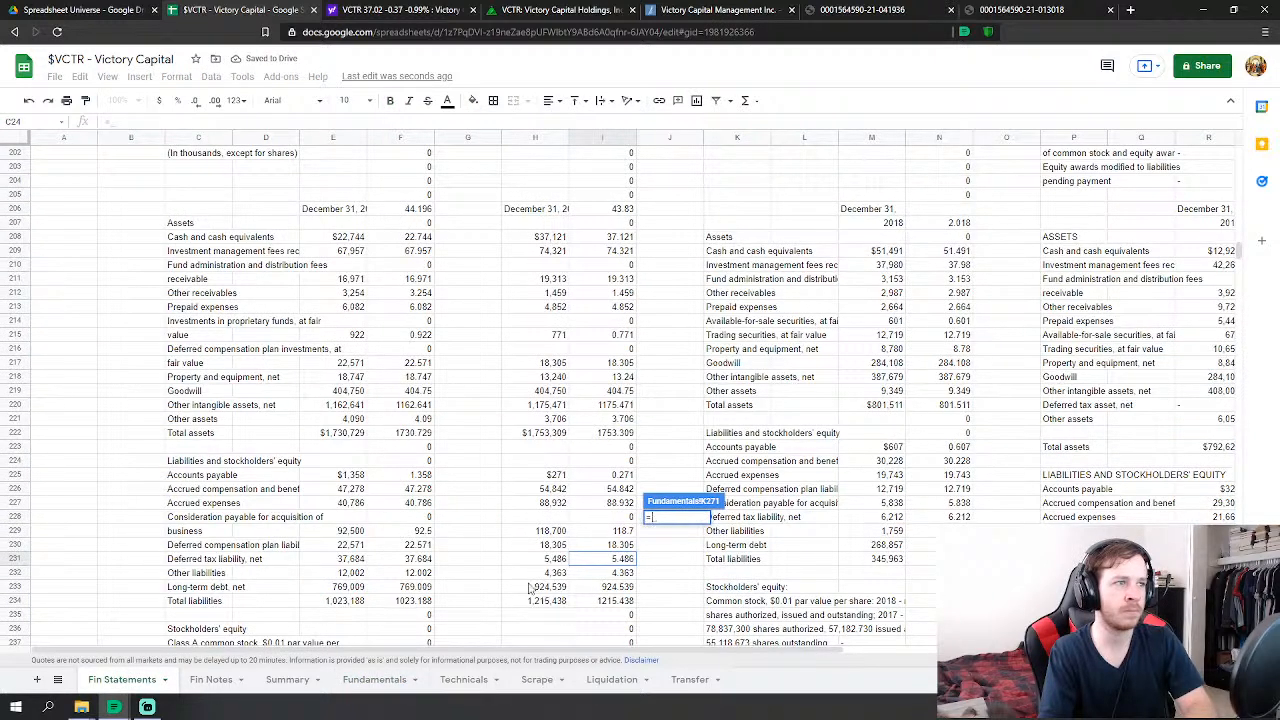
{"action": "left_click", "coordinate": [624, 546]}
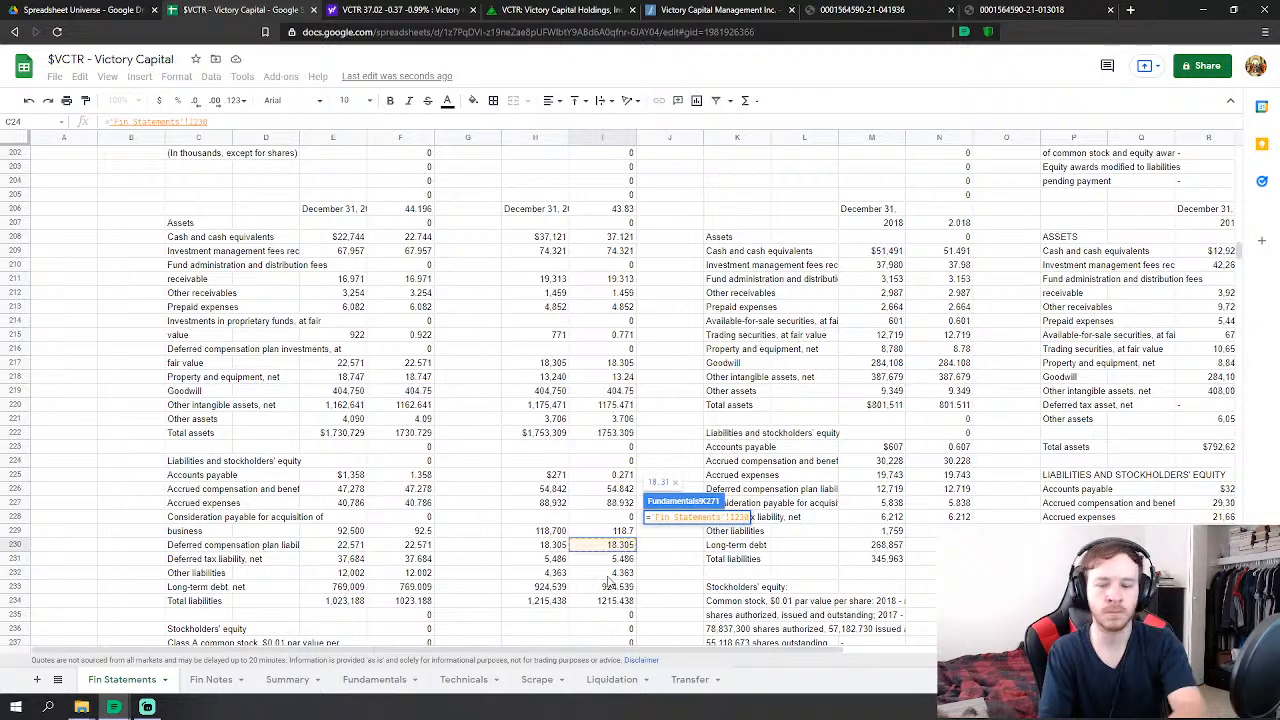
{"action": "type", "text": "+"}
{"action": "left_click", "coordinate": [607, 575]}
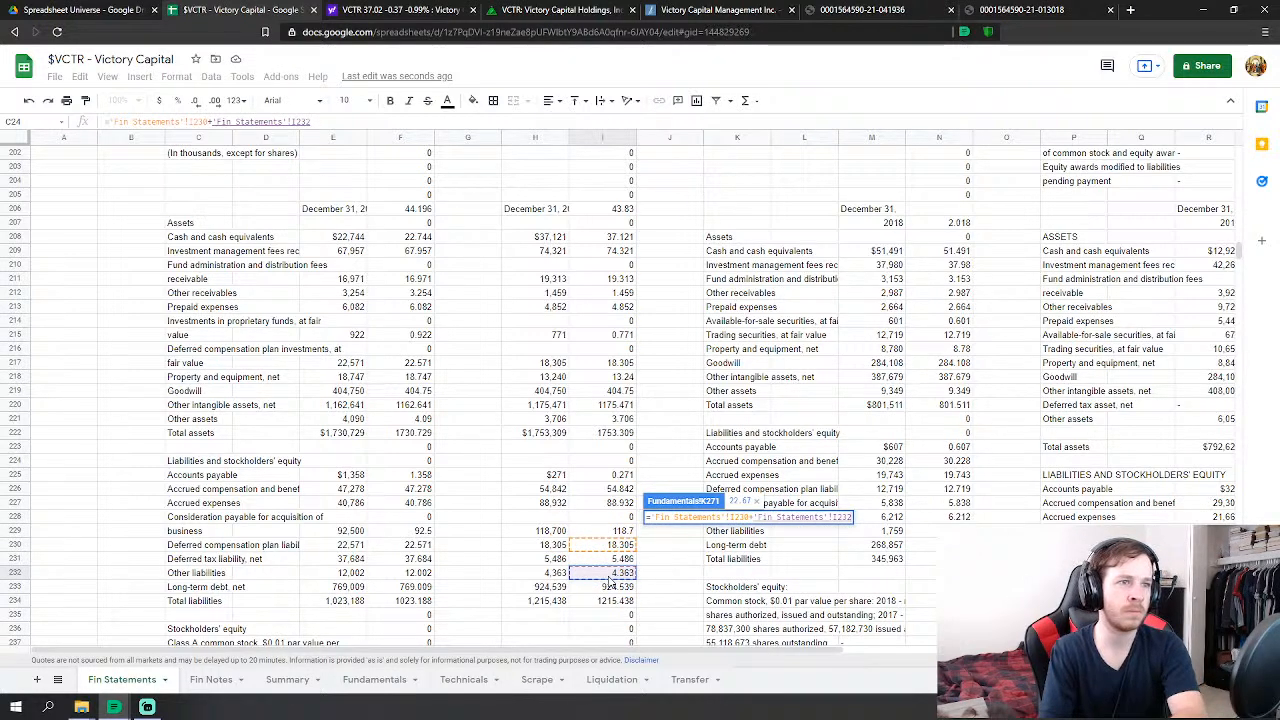
{"action": "key", "text": "Return"}
- Link the FY 2019 Common Stock Class A cell K275 to the 2019 Class A common stock in 'Fin Statements'!I242
{"action": "scroll", "coordinate": [715, 512], "scroll_direction": "down", "scroll_amount": 1}
{"action": "left_click", "coordinate": [683, 478]}
{"action": "scroll", "coordinate": [735, 462], "scroll_direction": "down", "scroll_amount": 1}
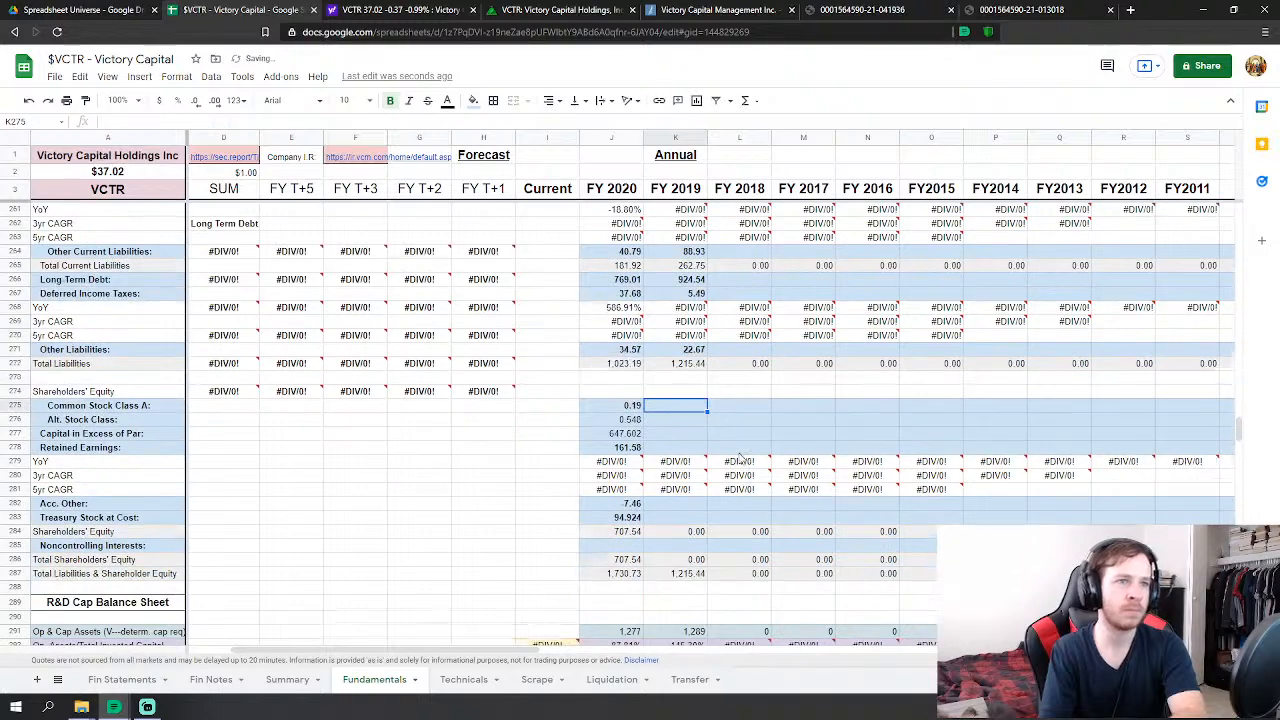
{"action": "type", "text": "="}
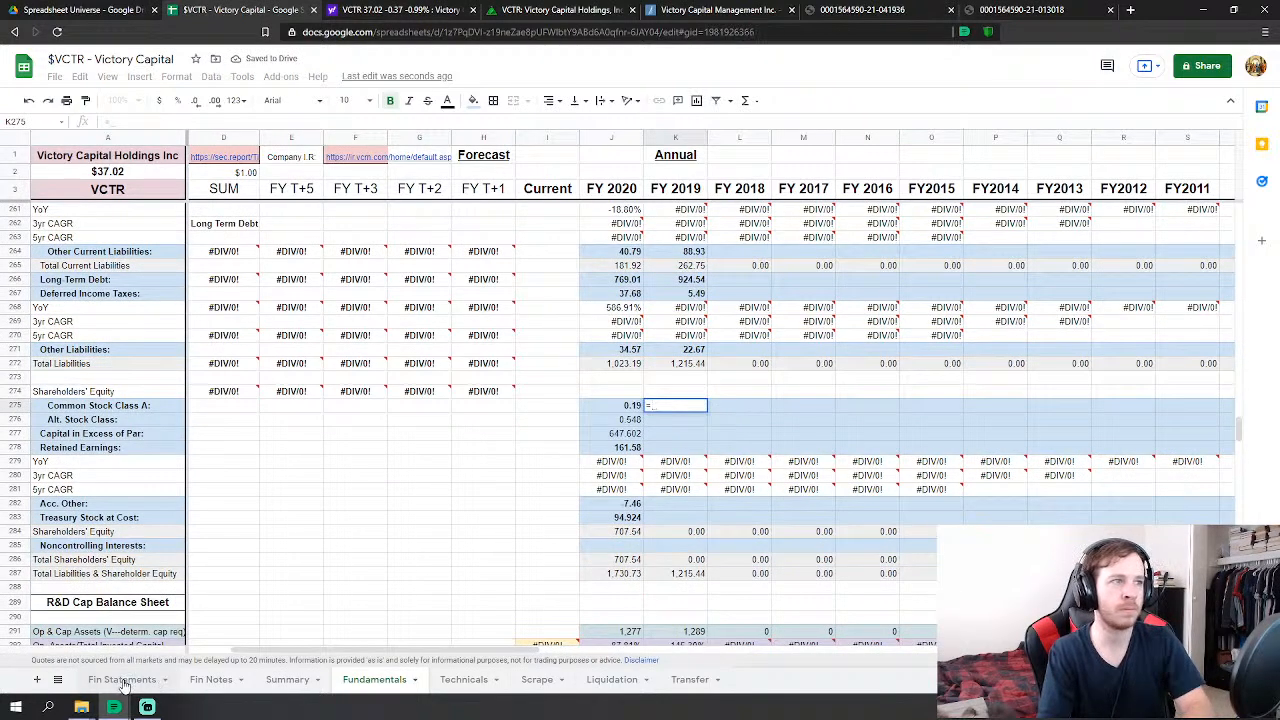
{"action": "left_click", "coordinate": [122, 680]}
{"action": "scroll", "coordinate": [600, 490], "scroll_direction": "down", "scroll_amount": 3}
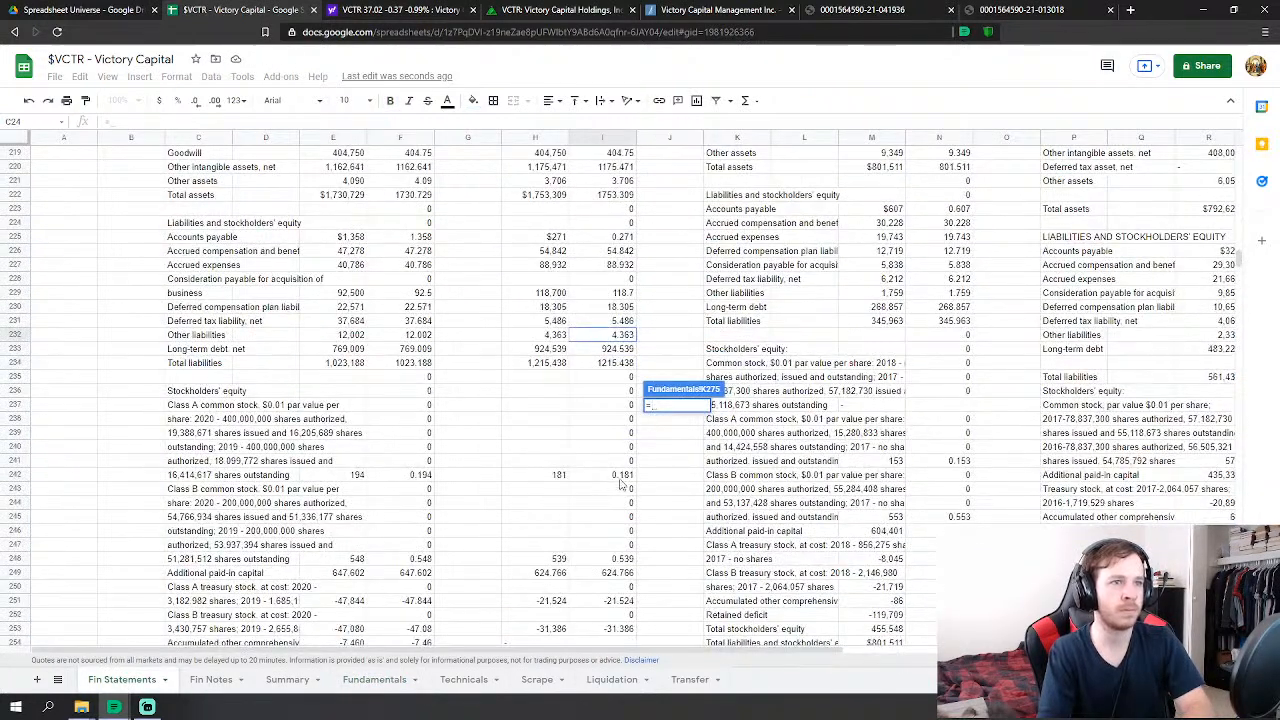
{"action": "left_click", "coordinate": [620, 476]}
{"action": "key", "text": "Return"}
- Link the FY 2019 Alt. Stock Class cell K276 to the 2019 Class B common stock in 'Fin Statements'!I248
{"action": "type", "text": "="}
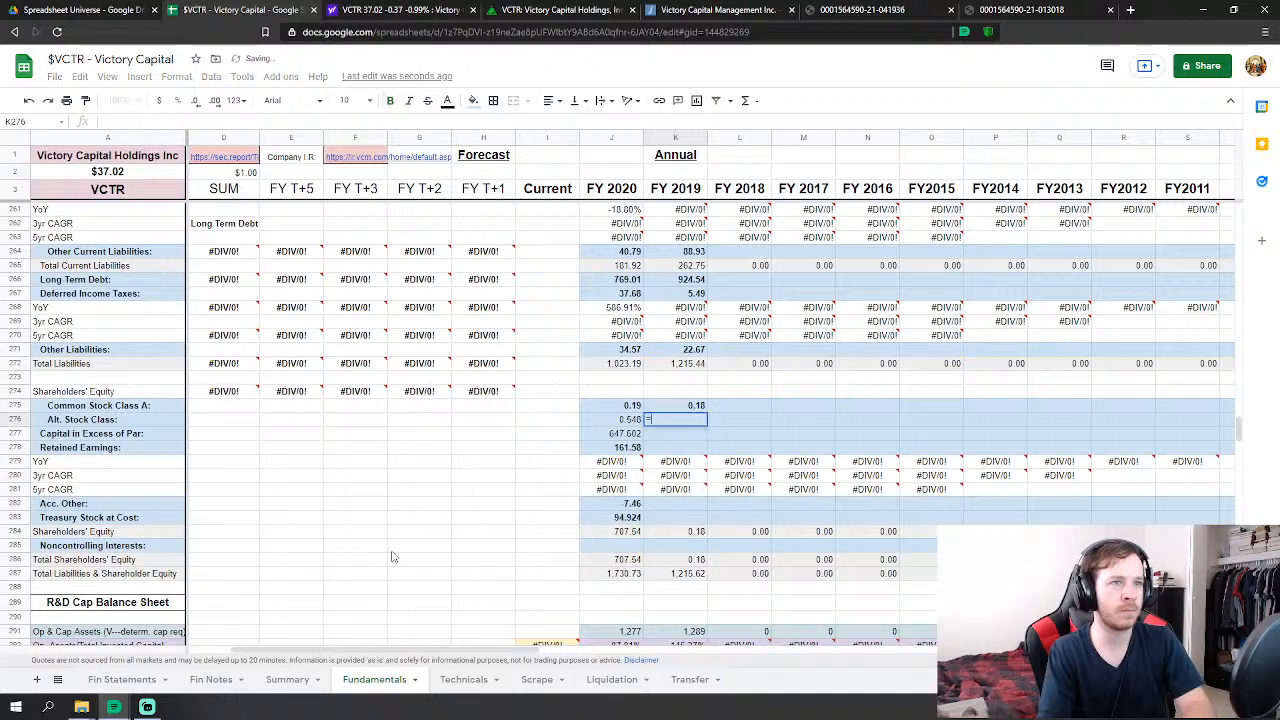
{"action": "left_click", "coordinate": [122, 680]}
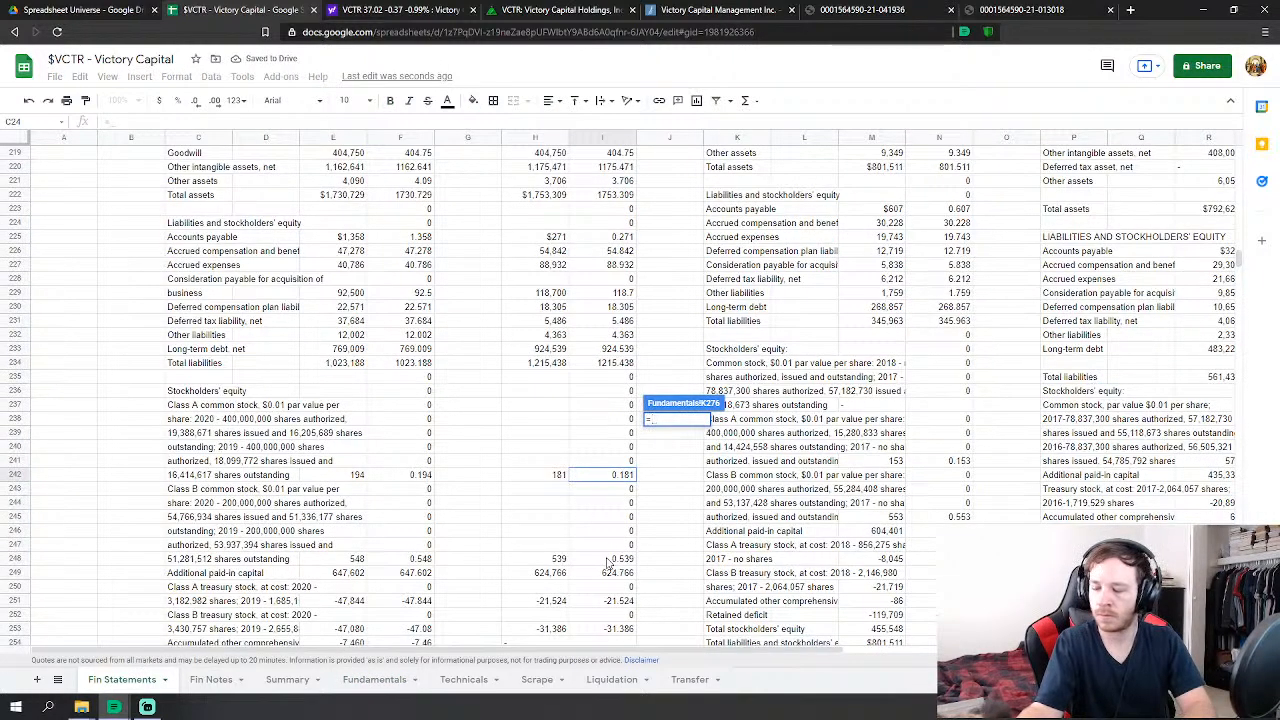
{"action": "scroll", "coordinate": [605, 562], "scroll_direction": "up", "scroll_amount": 2}
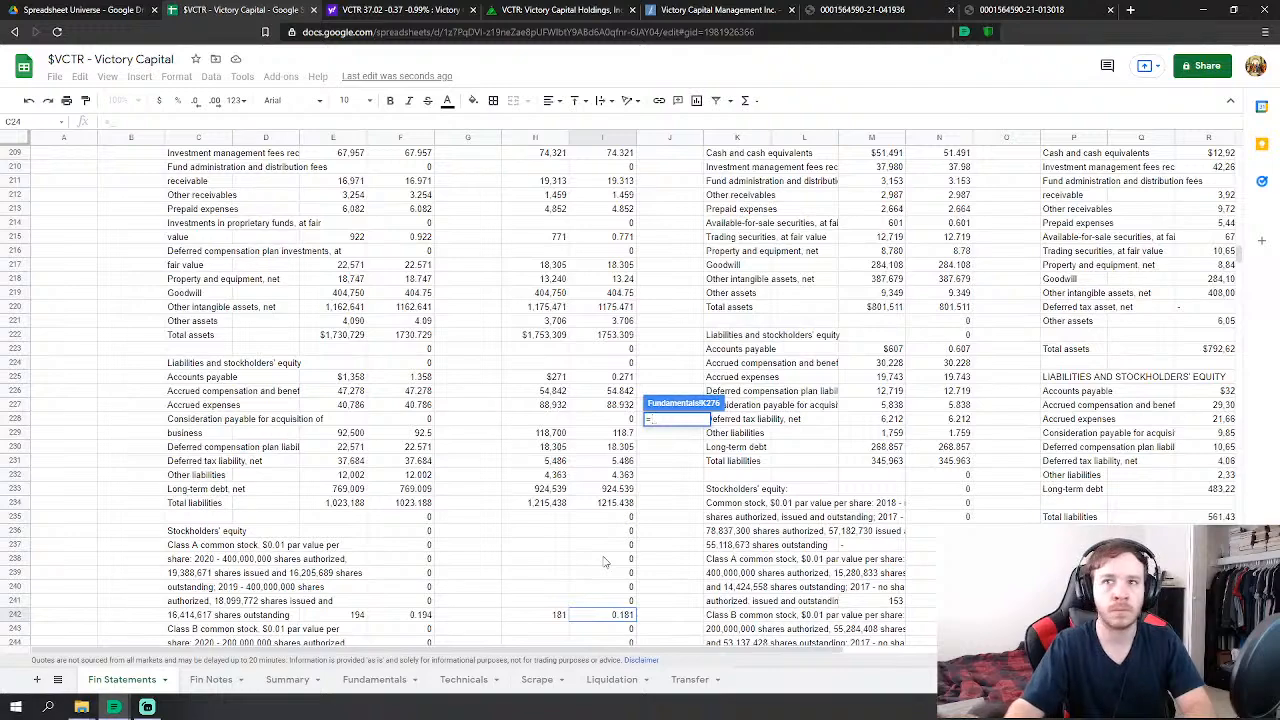
{"action": "scroll", "coordinate": [605, 560], "scroll_direction": "down", "scroll_amount": 3}
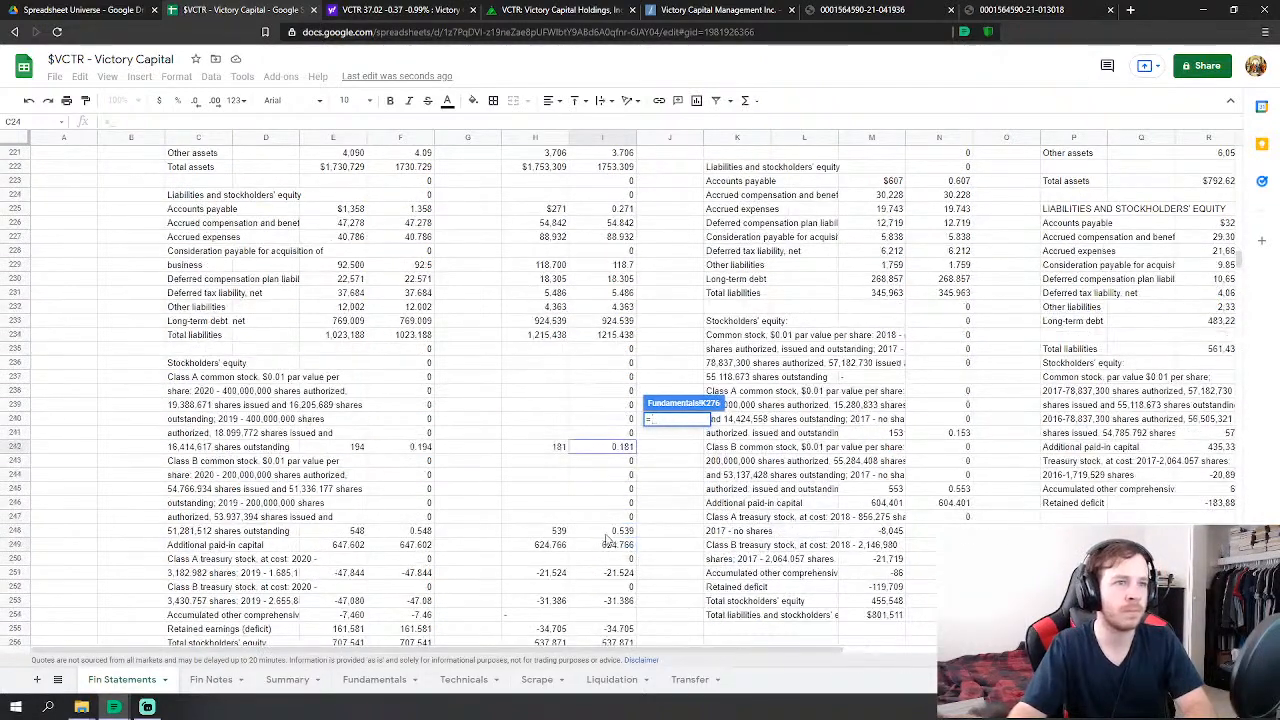
{"action": "left_click", "coordinate": [605, 531]}
{"action": "key", "text": "Return"}
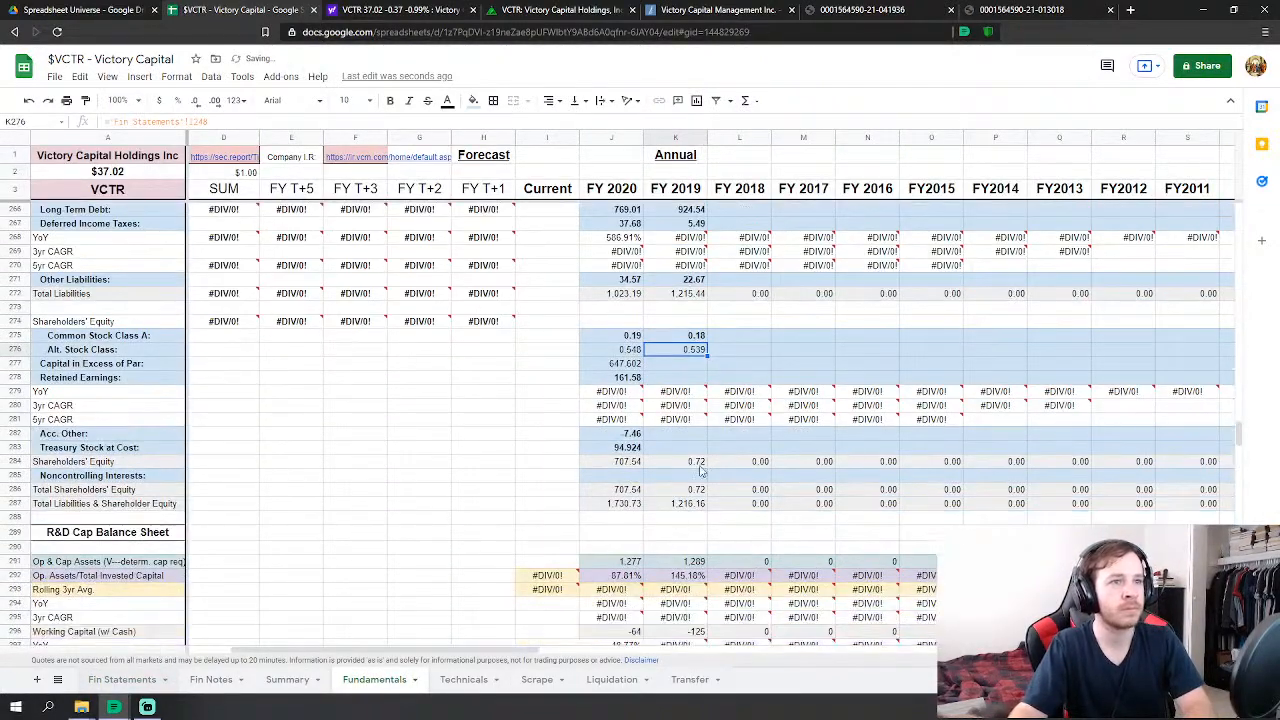
- Link the FY 2019 Capital in Excess of Par cell K277 to the 2019 additional paid-in capital in 'Fin Statements'!I249
{"action": "left_click", "coordinate": [683, 368]}
{"action": "type", "text": "="}
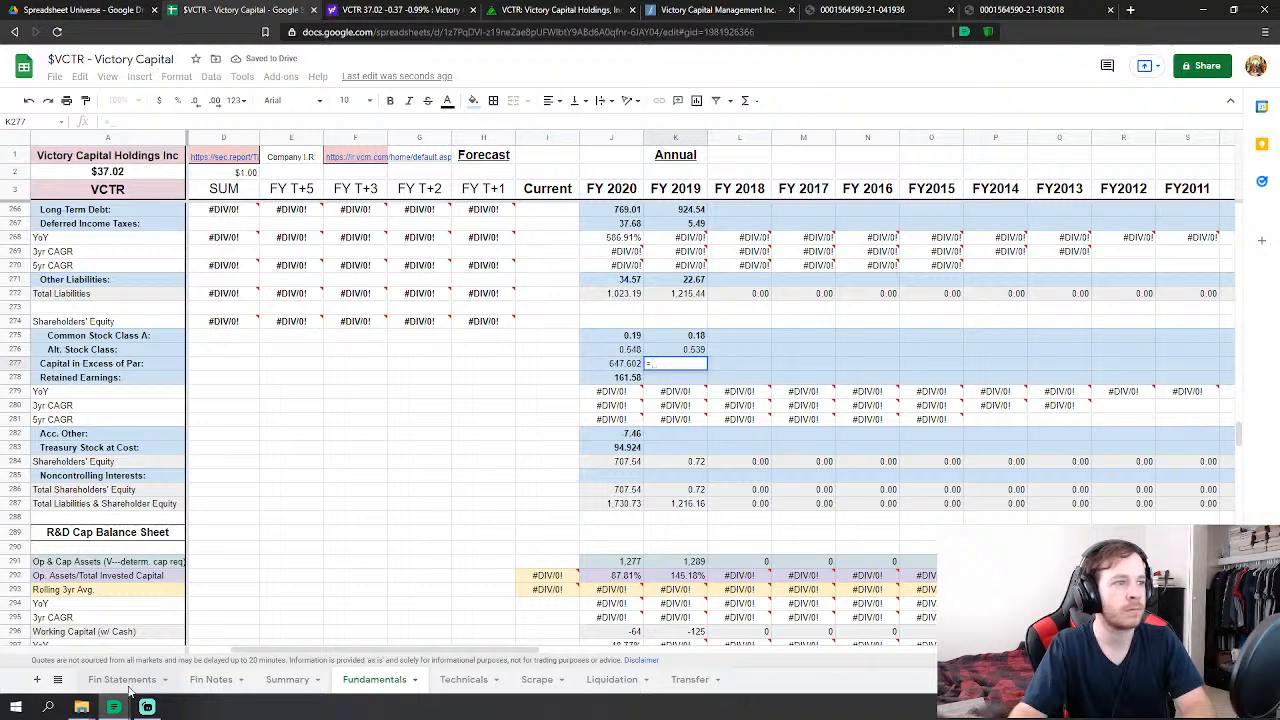
{"action": "left_click", "coordinate": [130, 688]}
{"action": "scroll", "coordinate": [601, 527], "scroll_direction": "down", "scroll_amount": 2}
{"action": "left_click", "coordinate": [620, 462]}
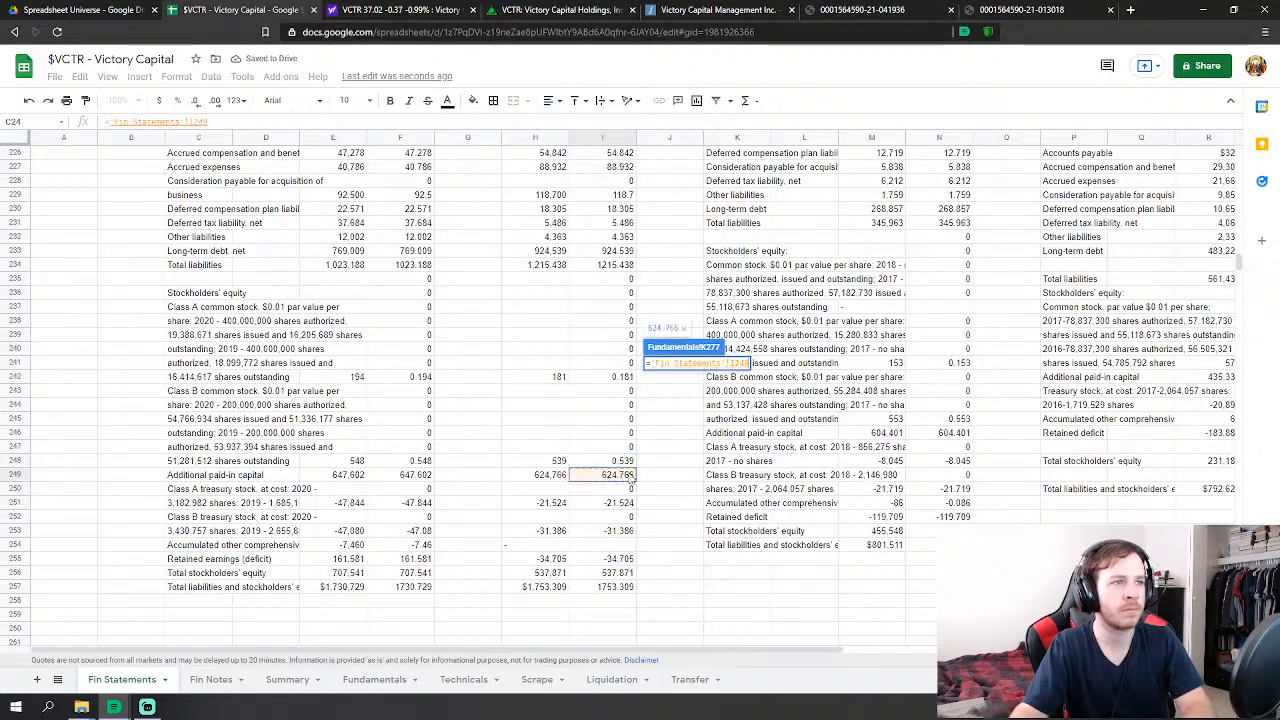
{"action": "key", "text": "Return"}
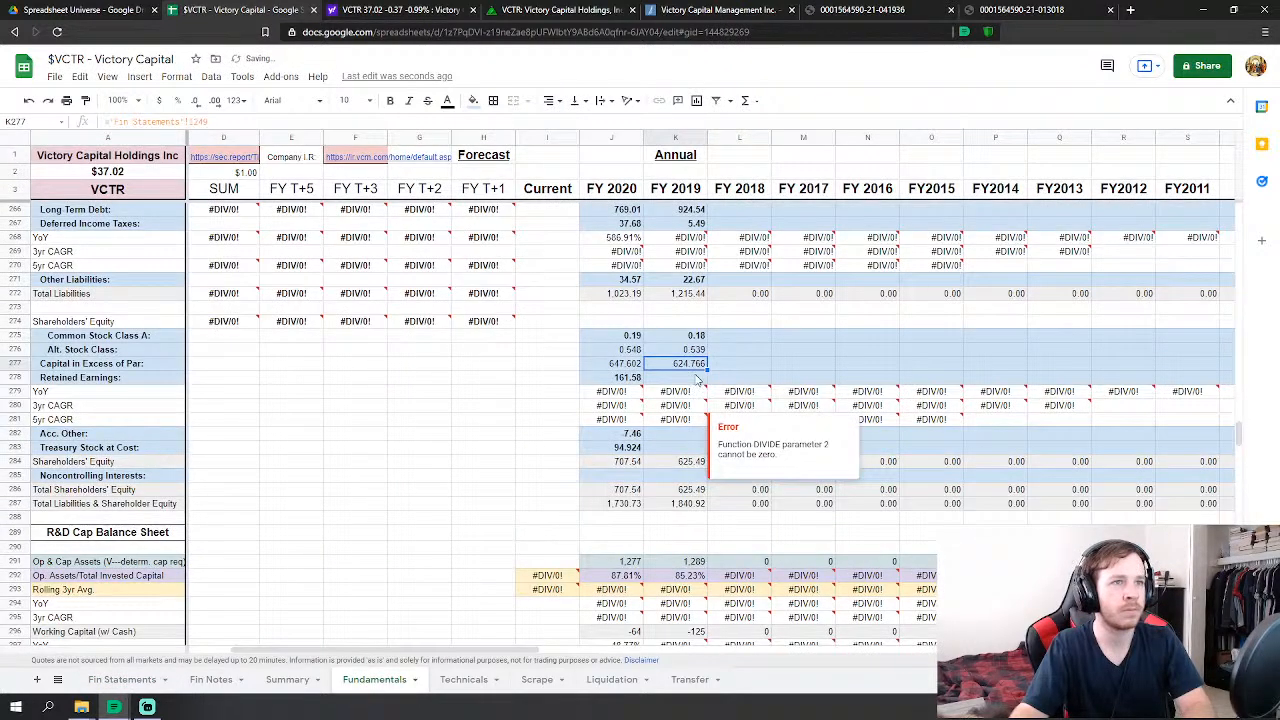
- Link the FY 2019 Retained Earnings cell K278 to the 2019 retained earnings (deficit) in 'Fin Statements'!I255
{"action": "left_click", "coordinate": [699, 379]}
{"action": "type", "text": "="}
{"action": "left_click", "coordinate": [135, 680]}
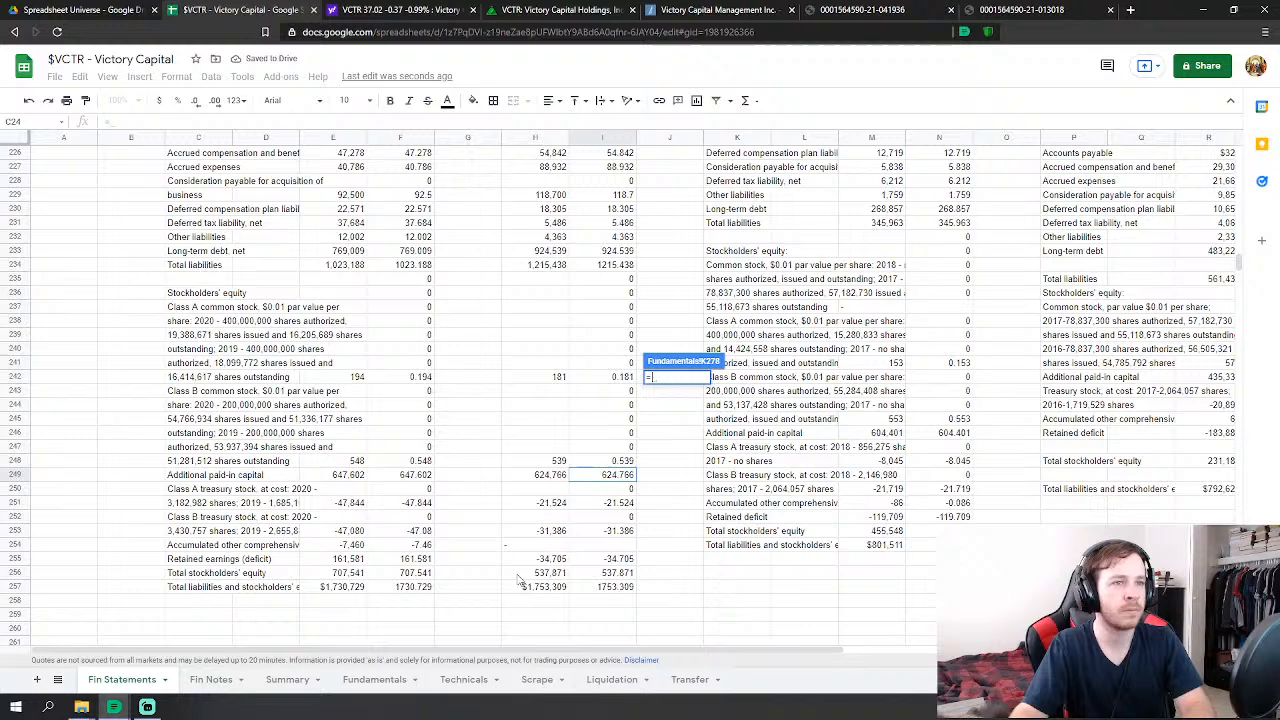
{"action": "left_click", "coordinate": [617, 558]}
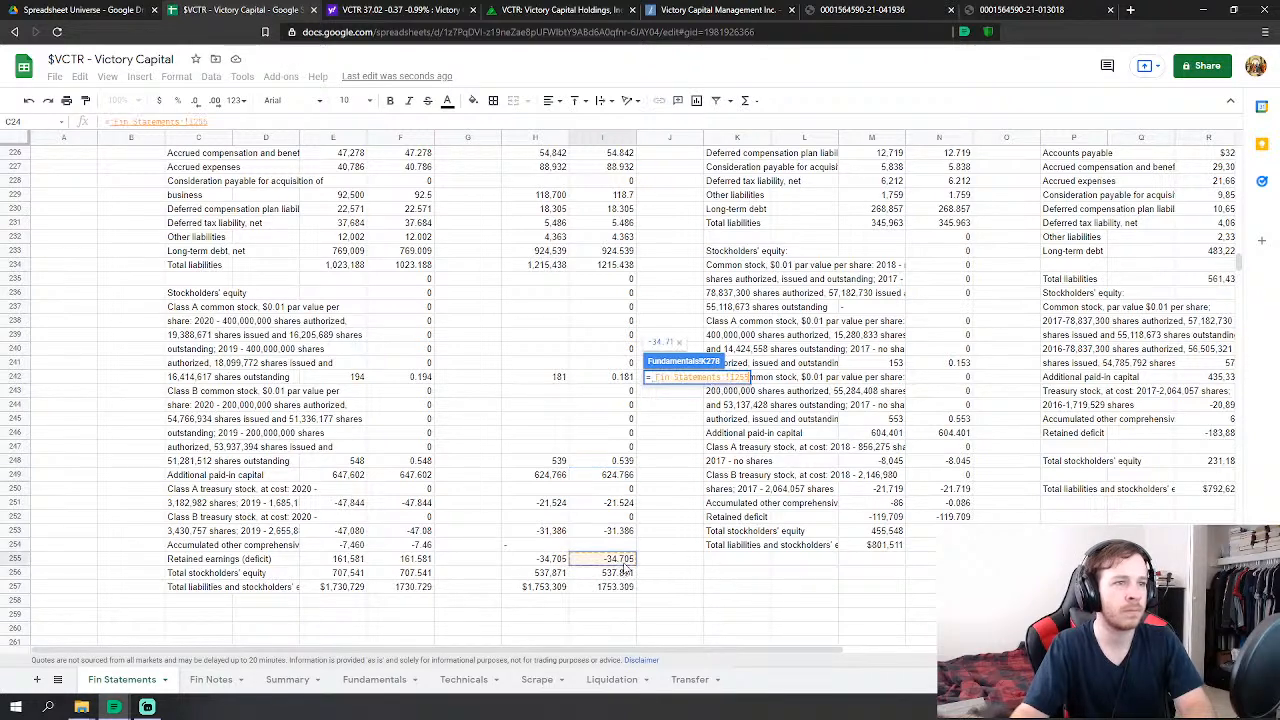
{"action": "key", "text": "Return"}
{"action": "left_click", "coordinate": [676, 433]}
{"action": "type", "text": "="}
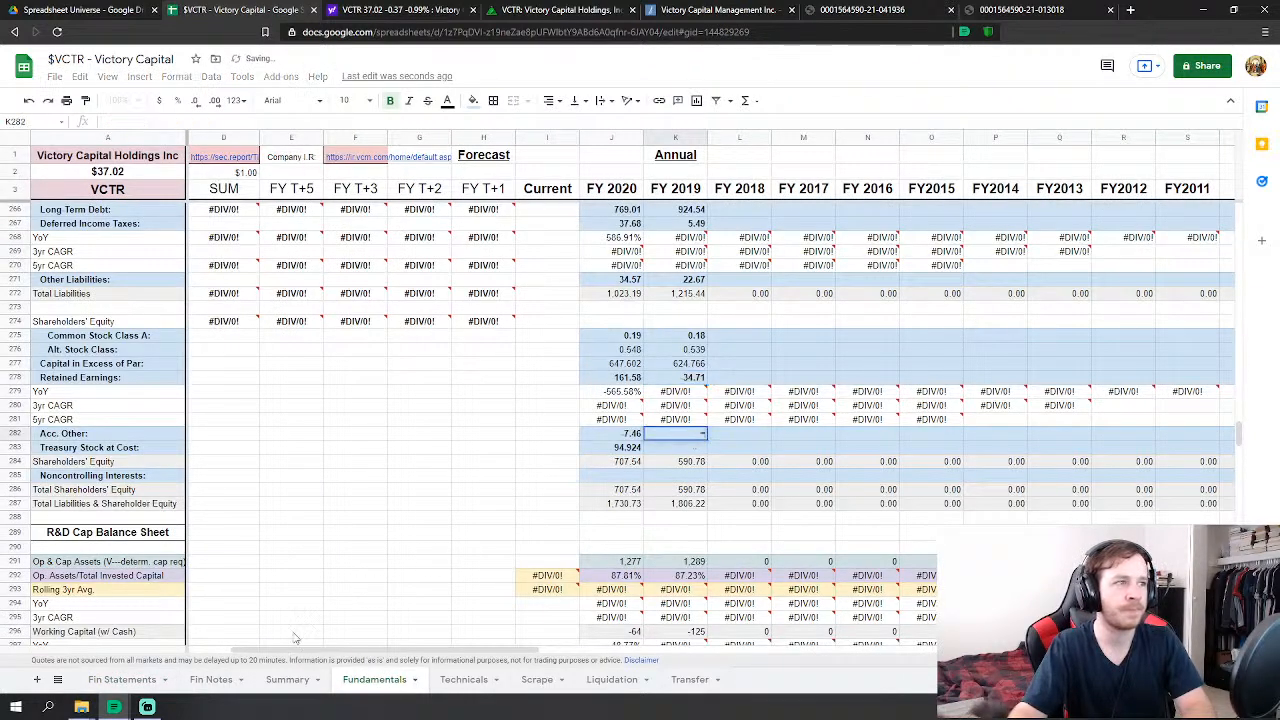
{"action": "left_click", "coordinate": [122, 679]}
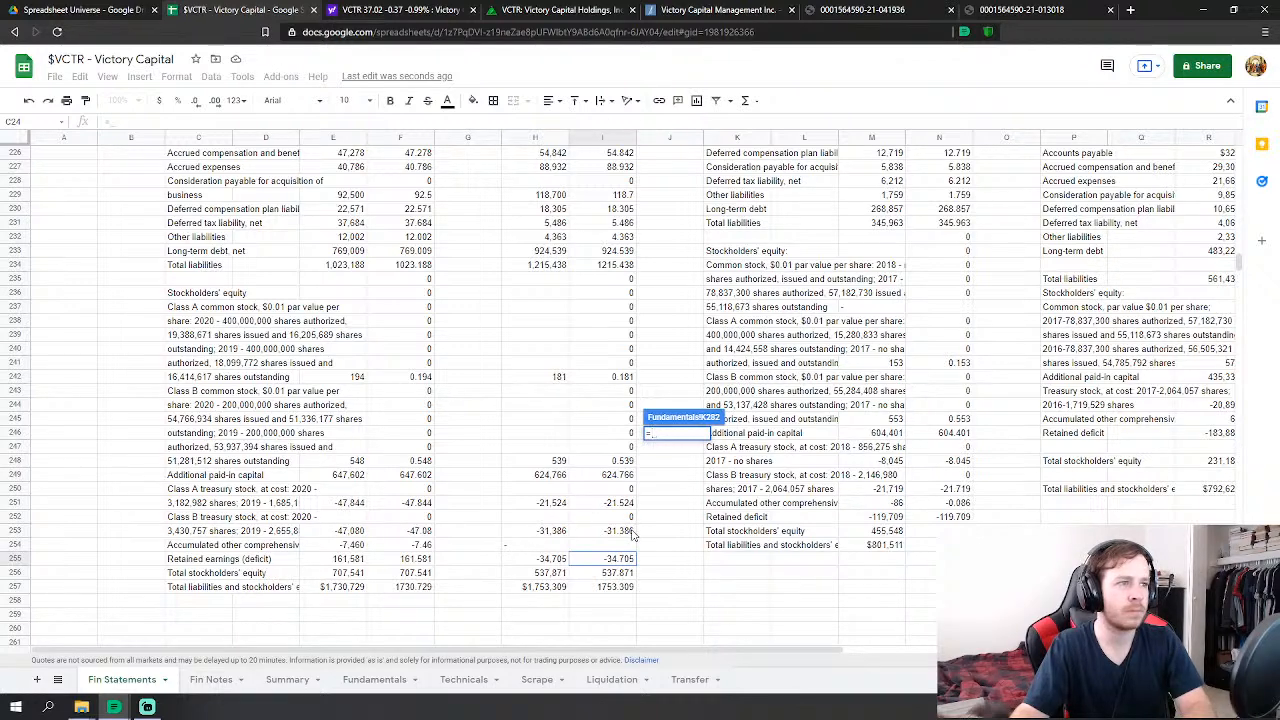
{"action": "key", "text": "Escape"}
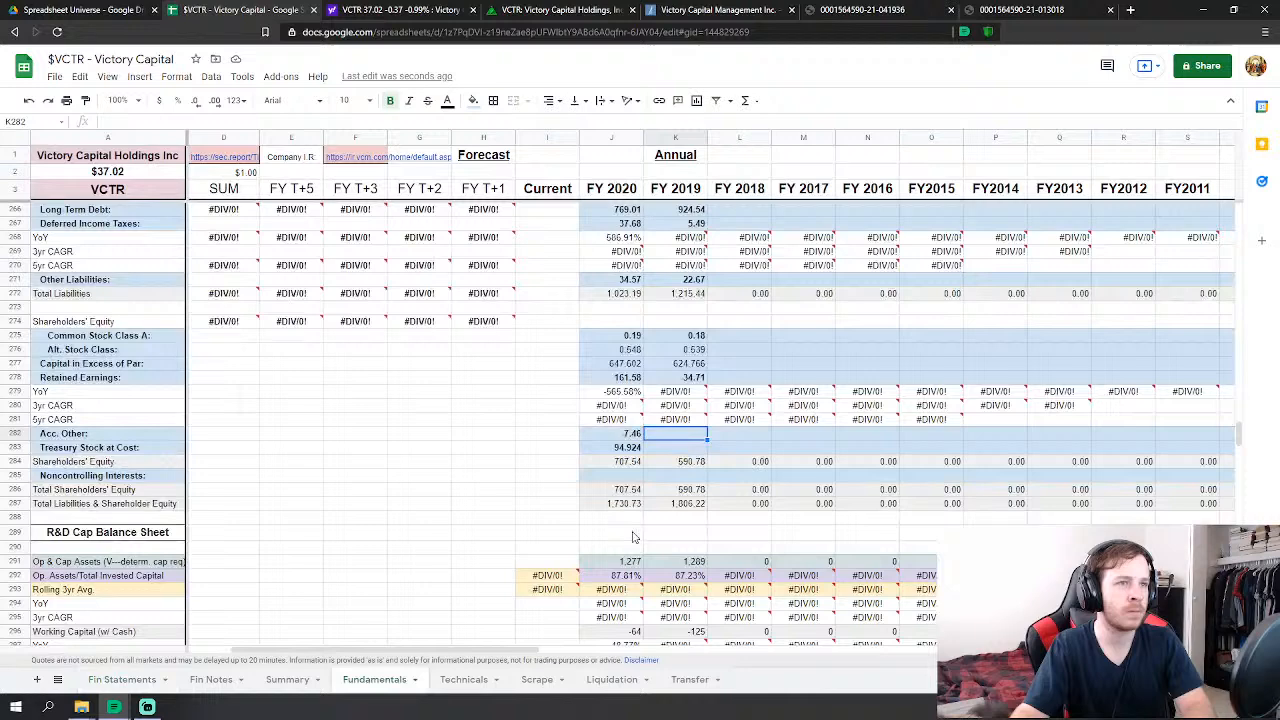
- Set the FY 2019 Treasury Stock at Cost cell K283 to the negated sum of Class A and Class B treasury stock in 'Fin Statements'!I251 and I253
{"action": "left_click", "coordinate": [671, 449]}
{"action": "type", "text": "="}
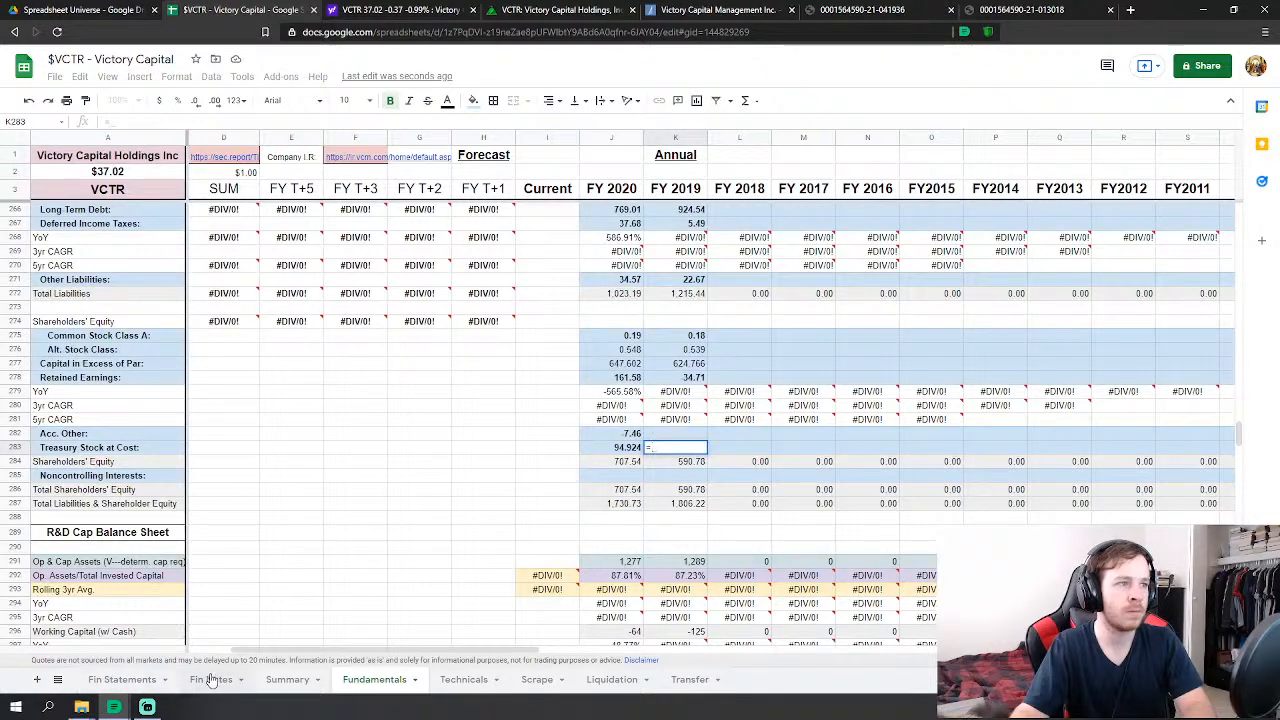
{"action": "left_click", "coordinate": [122, 679]}
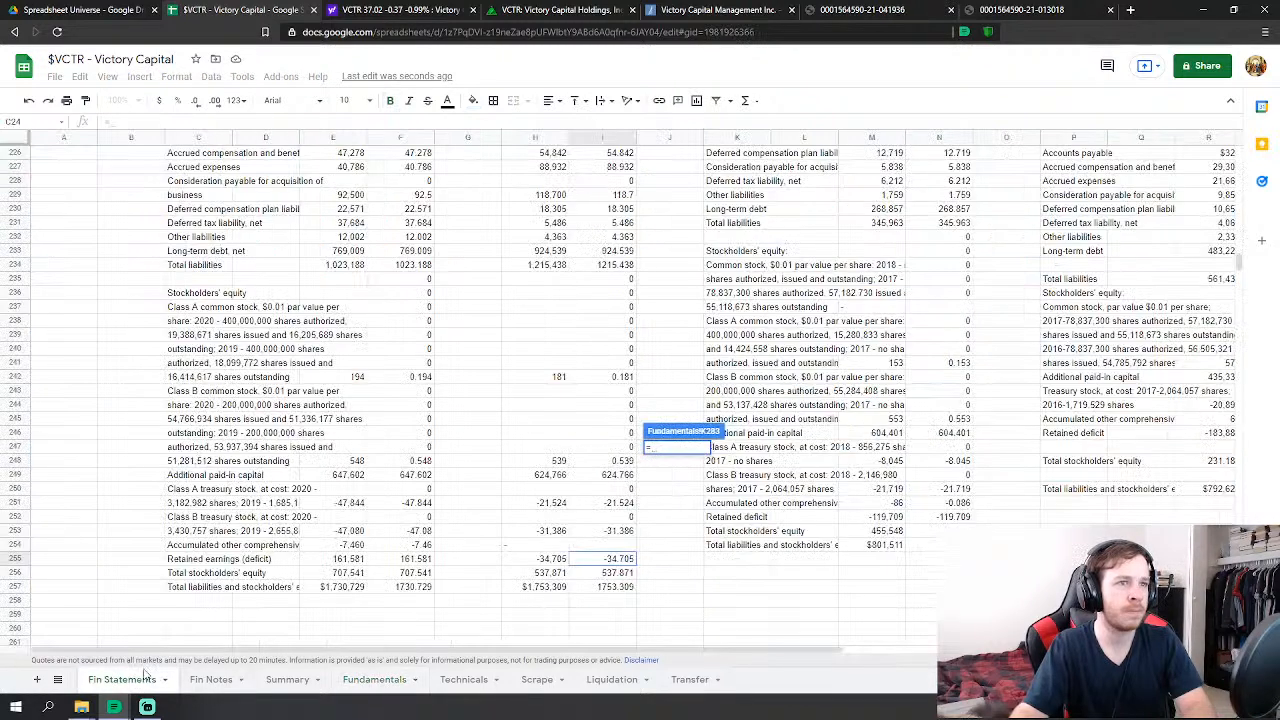
{"action": "left_click", "coordinate": [616, 506]}
{"action": "type", "text": "-'Fin Statements'!I251-"}
{"action": "left_click", "coordinate": [624, 531]}
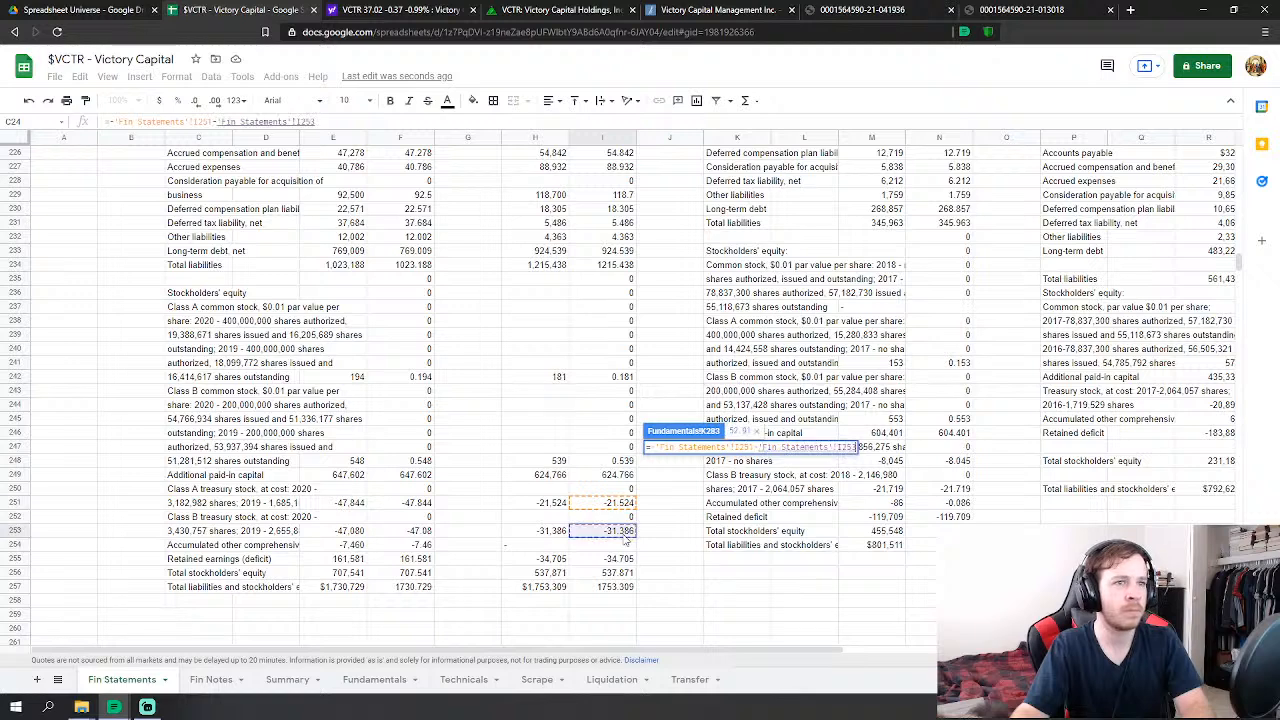
{"action": "key", "text": "Return"}
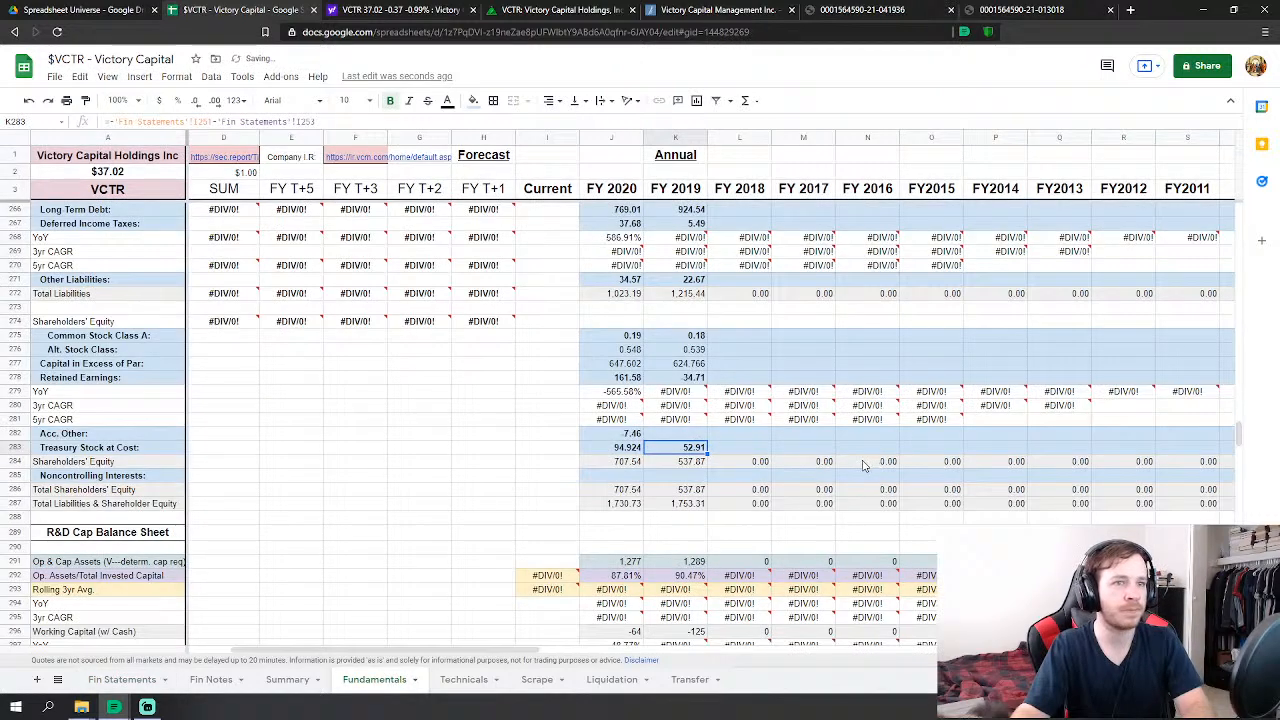
{"action": "left_click", "coordinate": [142, 688]}
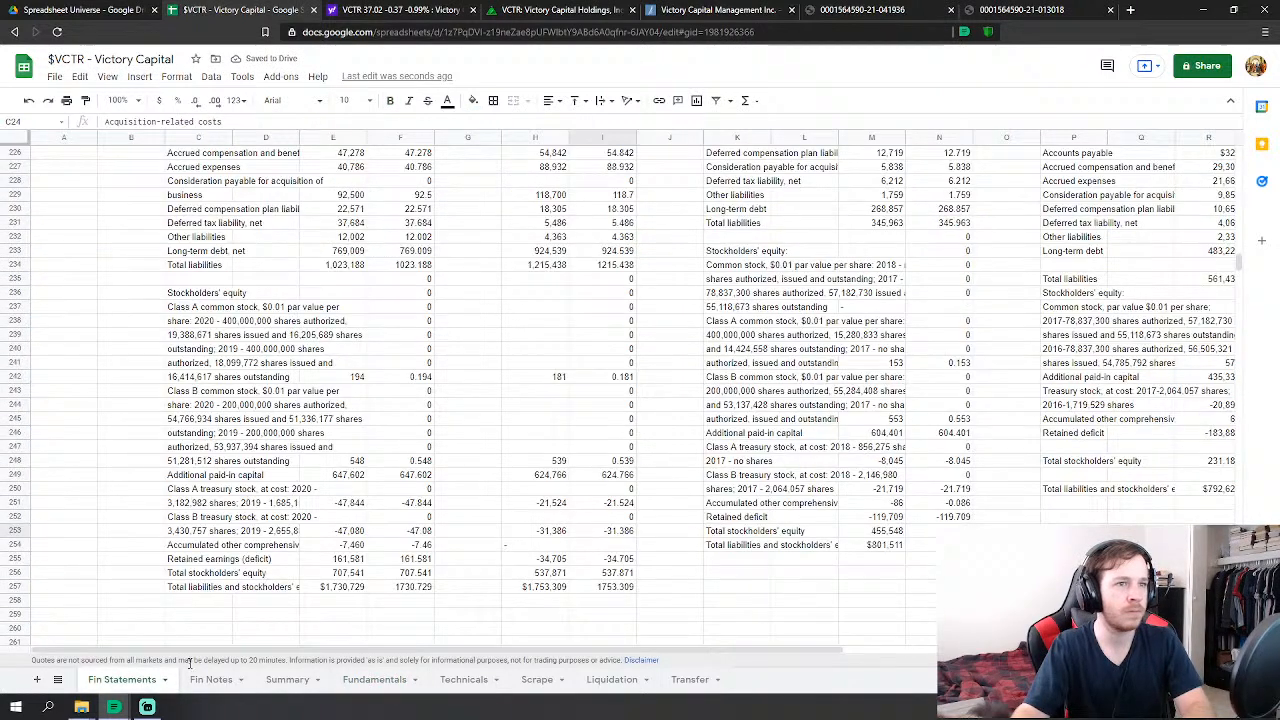
{"action": "left_click", "coordinate": [371, 679]}
- Link the FY 2018 Revenues cell L32 in Fundamentals to the 2018 total revenue in 'Fin Statements'!N15
{"action": "scroll", "coordinate": [816, 477], "scroll_direction": "up", "scroll_amount": 13}
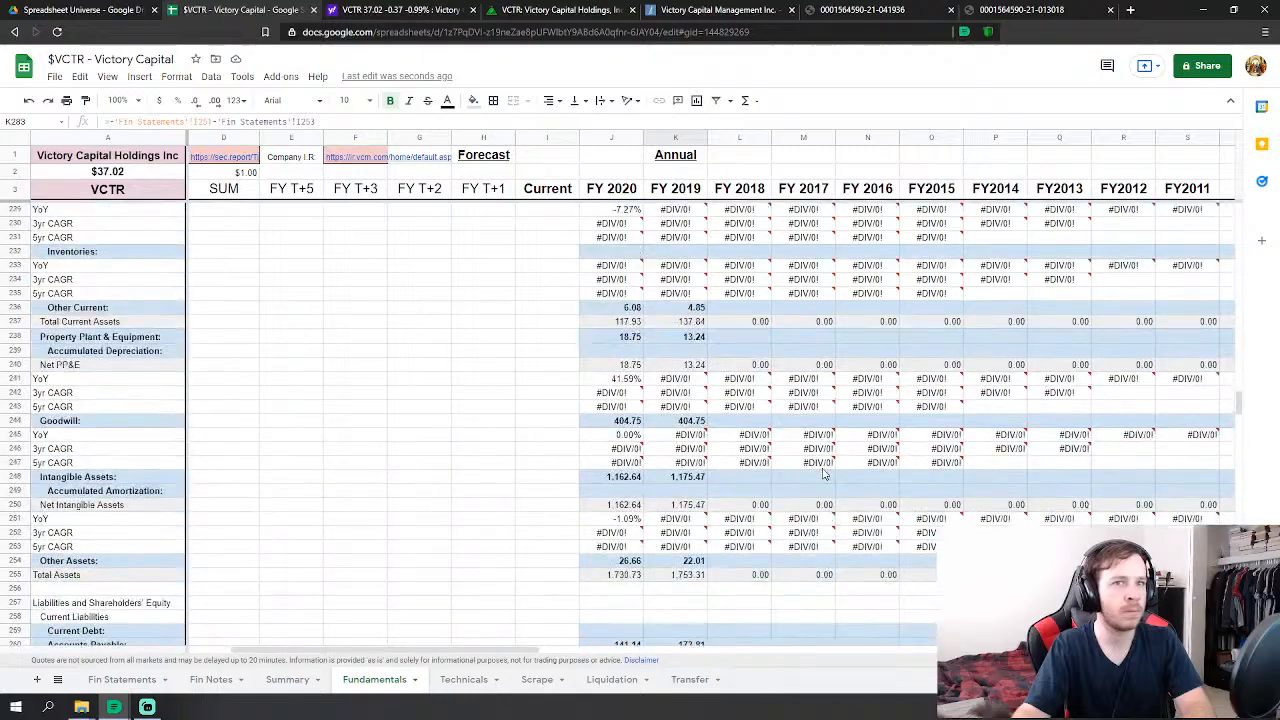
{"action": "scroll", "coordinate": [816, 480], "scroll_direction": "up", "scroll_amount": 10}
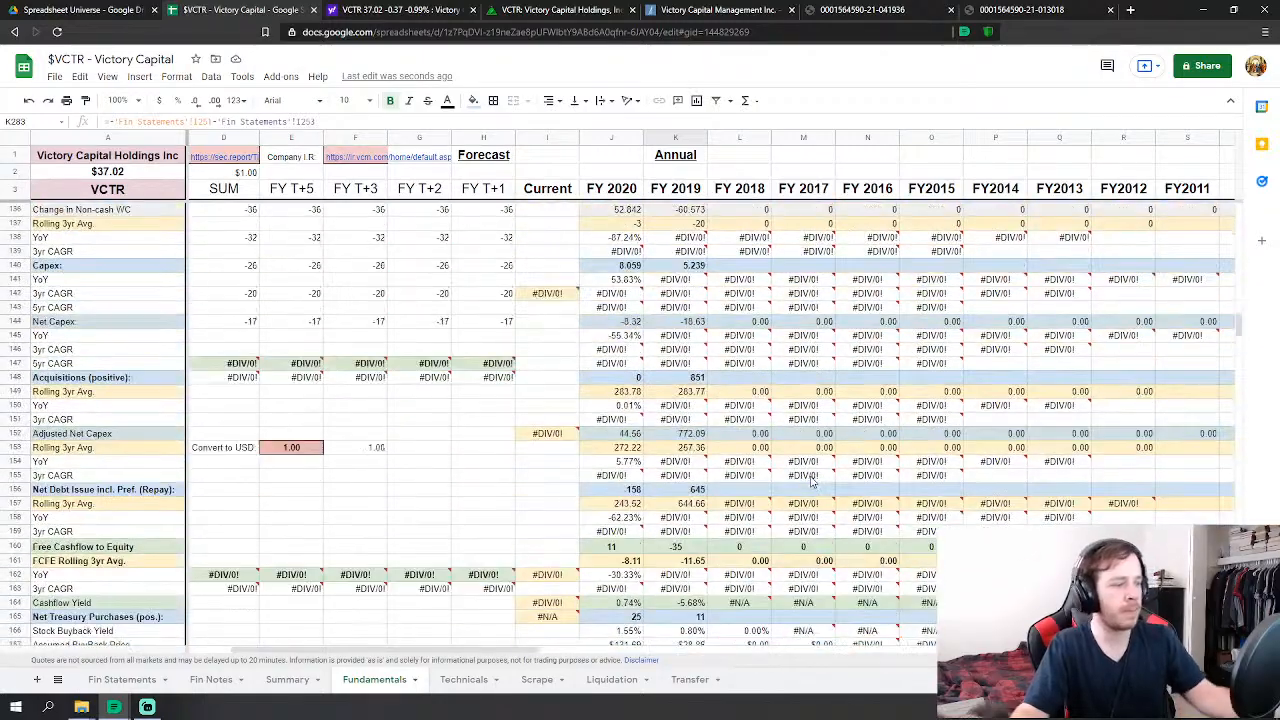
{"action": "scroll", "coordinate": [806, 485], "scroll_direction": "up", "scroll_amount": 10}
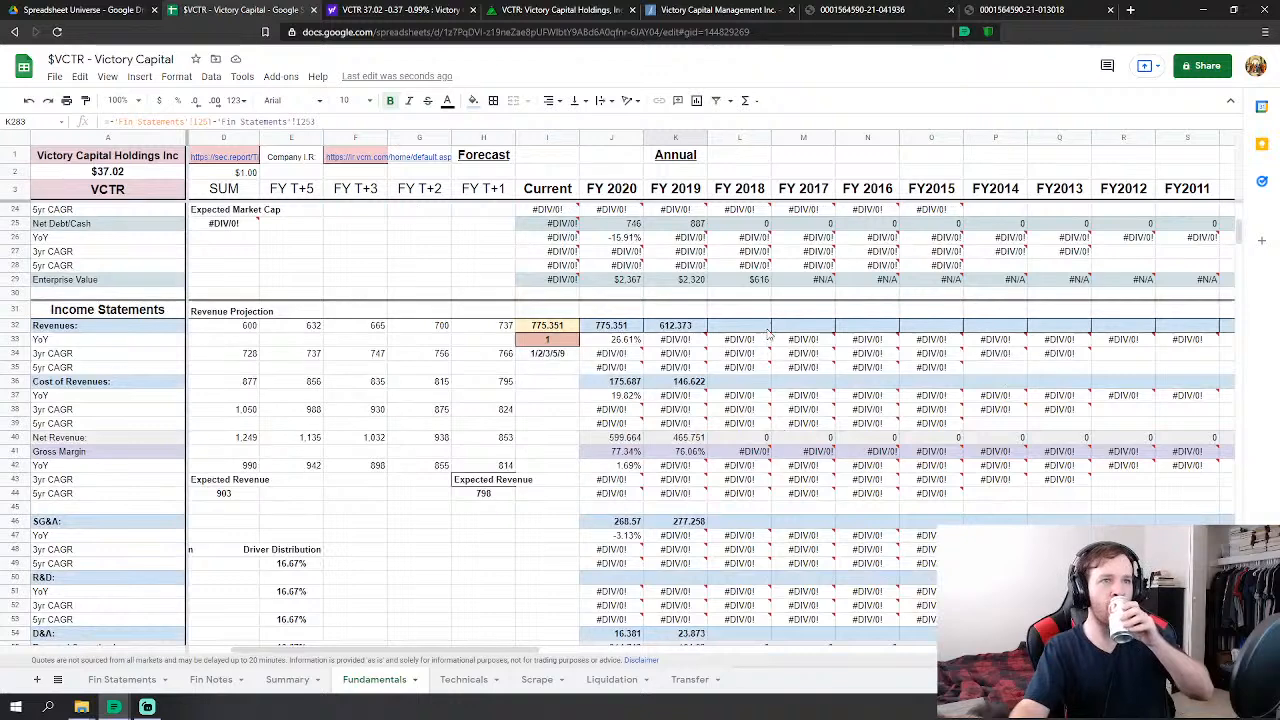
{"action": "left_click", "coordinate": [766, 327]}
{"action": "scroll", "coordinate": [766, 330], "scroll_direction": "down", "scroll_amount": 1}
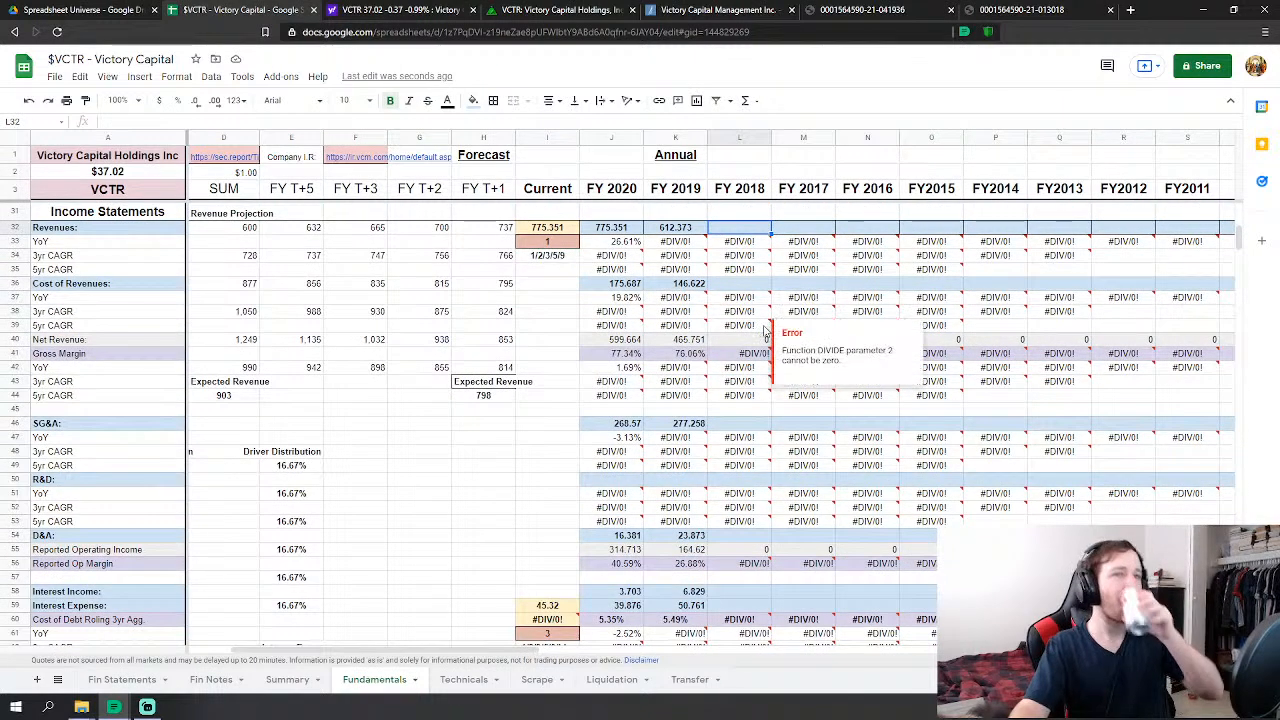
{"action": "scroll", "coordinate": [745, 345], "scroll_direction": "up", "scroll_amount": 1}
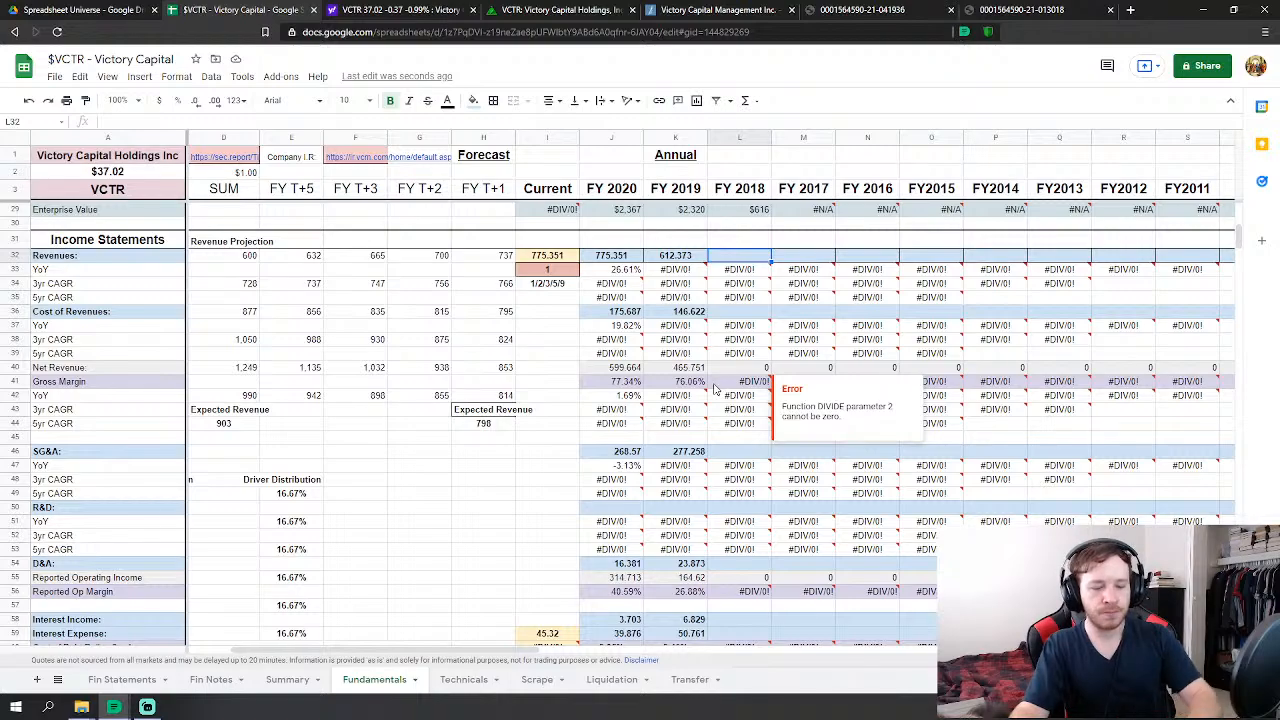
{"action": "type", "text": "="}
{"action": "left_click", "coordinate": [122, 679]}
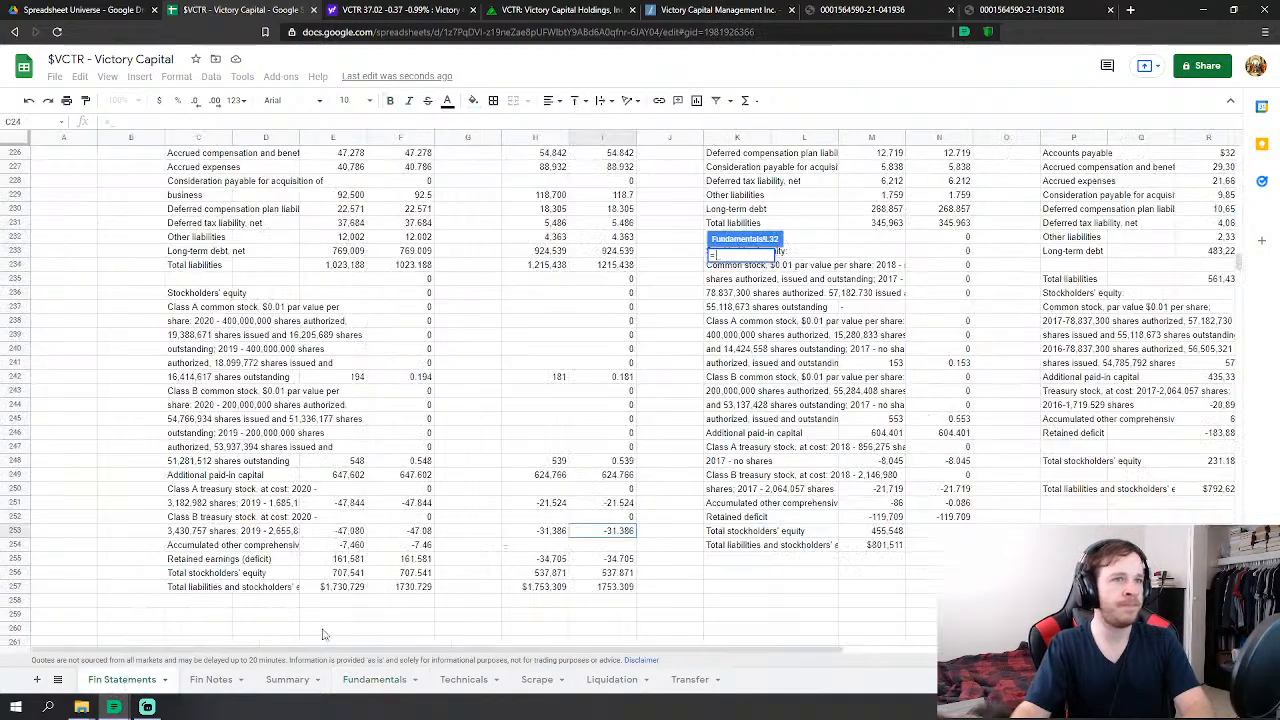
{"action": "scroll", "coordinate": [700, 500], "scroll_direction": "up", "scroll_amount": 15}
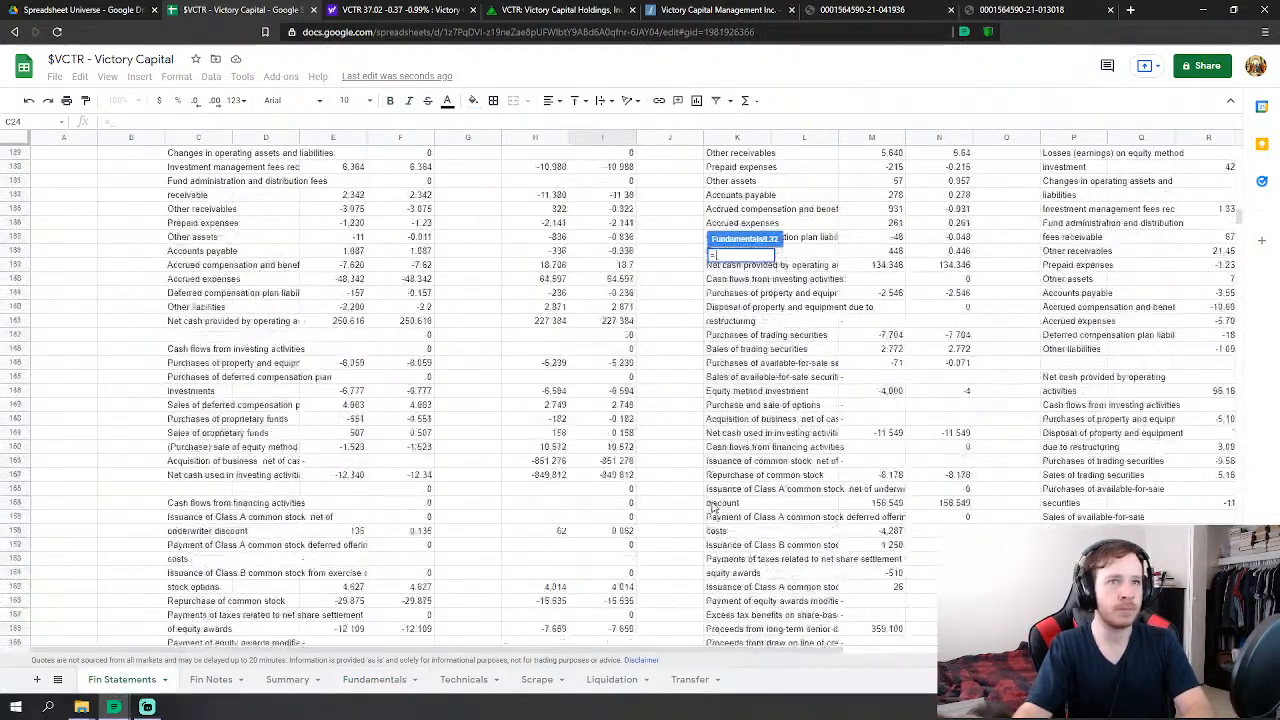
{"action": "scroll", "coordinate": [713, 508], "scroll_direction": "up", "scroll_amount": 15}
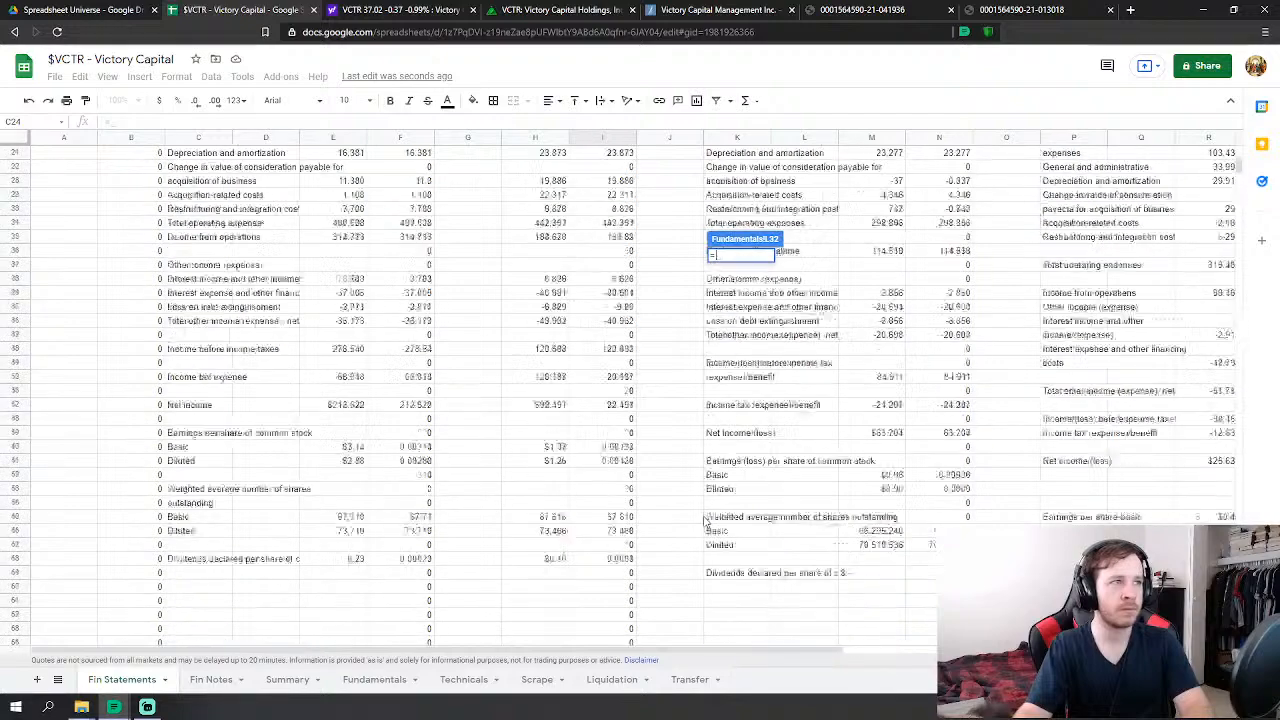
{"action": "scroll", "coordinate": [706, 521], "scroll_direction": "up", "scroll_amount": 5}
{"action": "scroll", "coordinate": [705, 522], "scroll_direction": "down", "scroll_amount": 2}
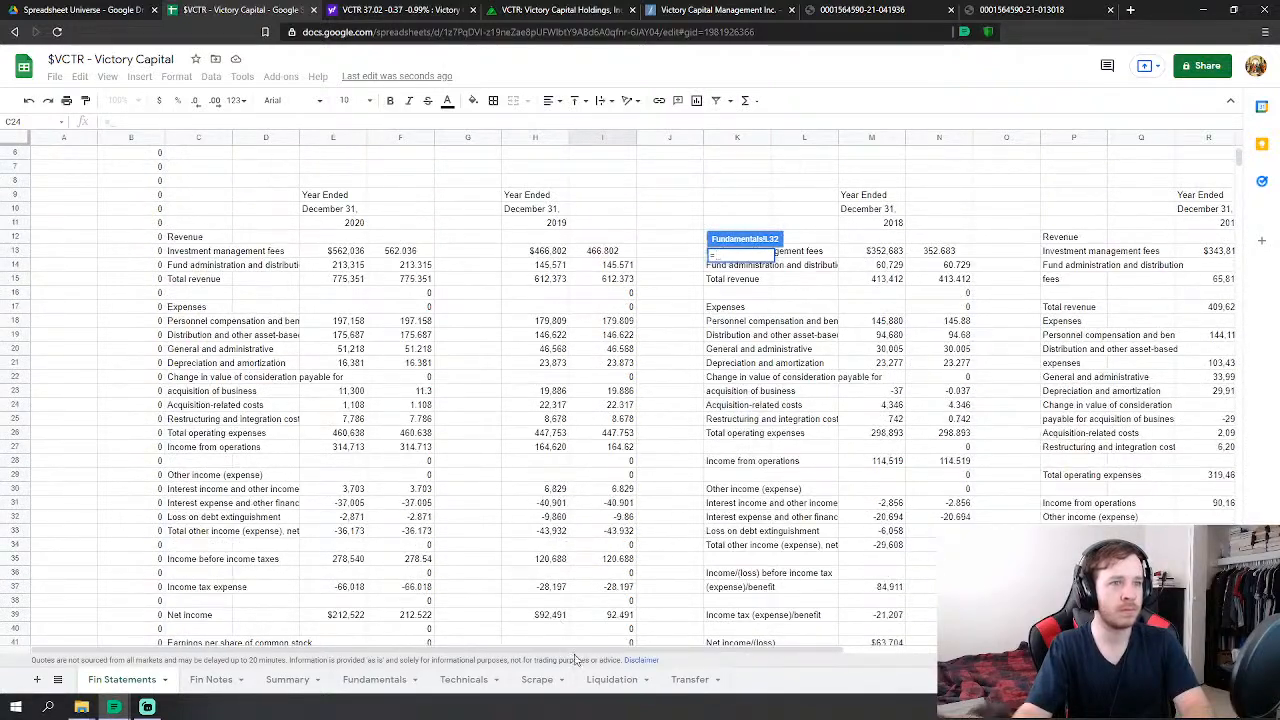
{"action": "scroll", "coordinate": [652, 640], "scroll_direction": "right", "scroll_amount": 1}
{"action": "left_click_drag", "start_coordinate": [654, 648], "coordinate": [957, 630]}
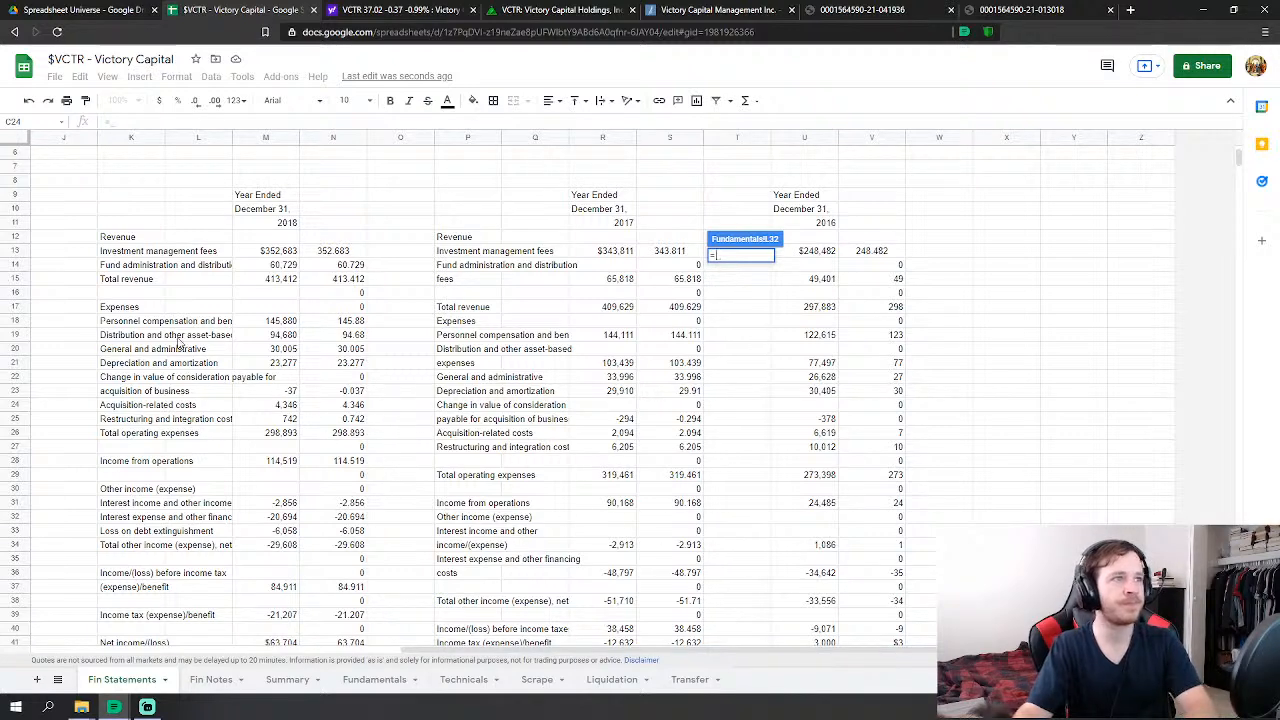
{"action": "left_click", "coordinate": [357, 284]}
{"action": "key", "text": "Return"}
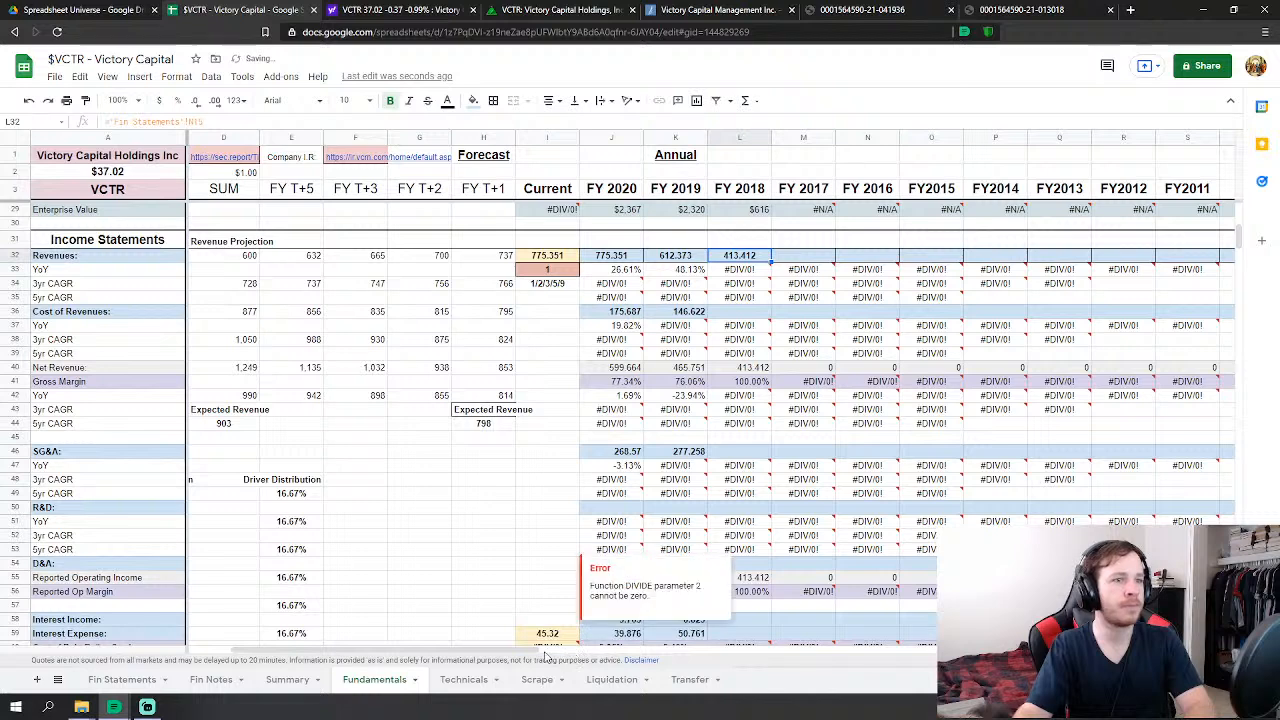
- Link the FY 2018 Cost of Revenues cell L36 to the 2018 distribution and other asset-based expenses in 'Fin Statements'!N19
{"action": "left_click_drag", "start_coordinate": [547, 656], "coordinate": [593, 651]}
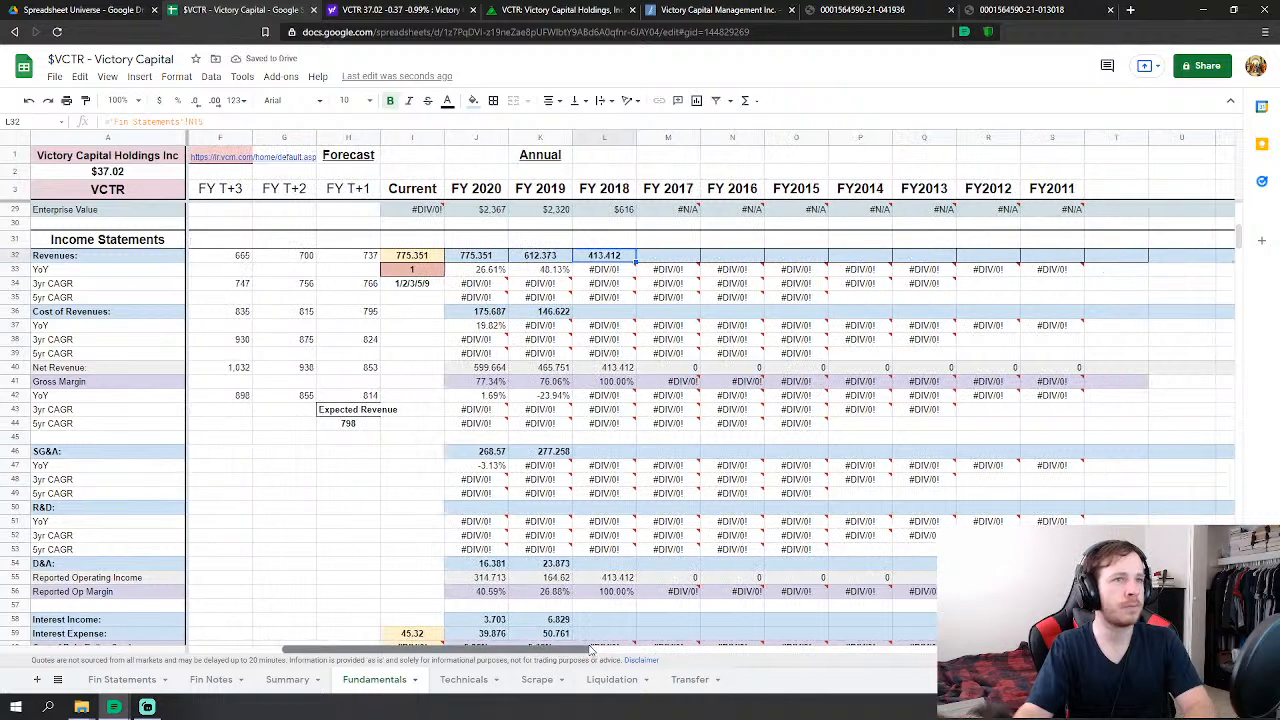
{"action": "left_click", "coordinate": [606, 311]}
{"action": "scroll", "coordinate": [606, 320], "scroll_direction": "down", "scroll_amount": 1}
{"action": "type", "text": "="}
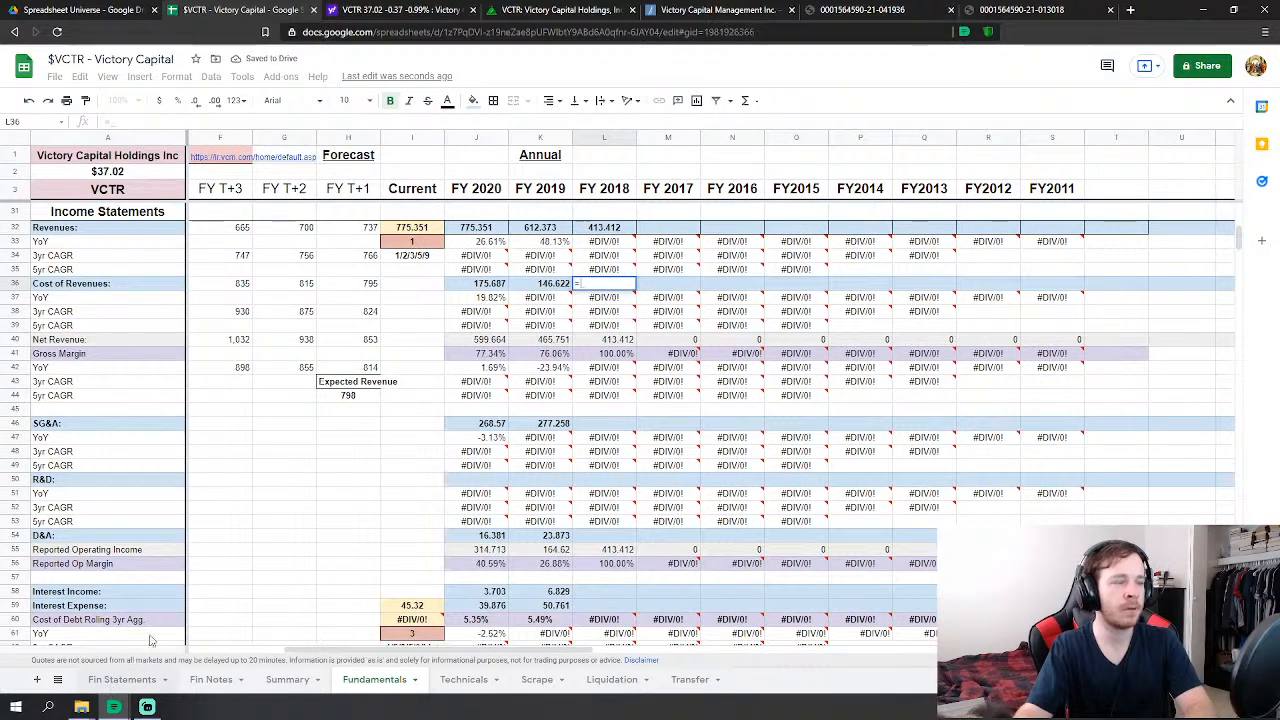
{"action": "left_click", "coordinate": [121, 679]}
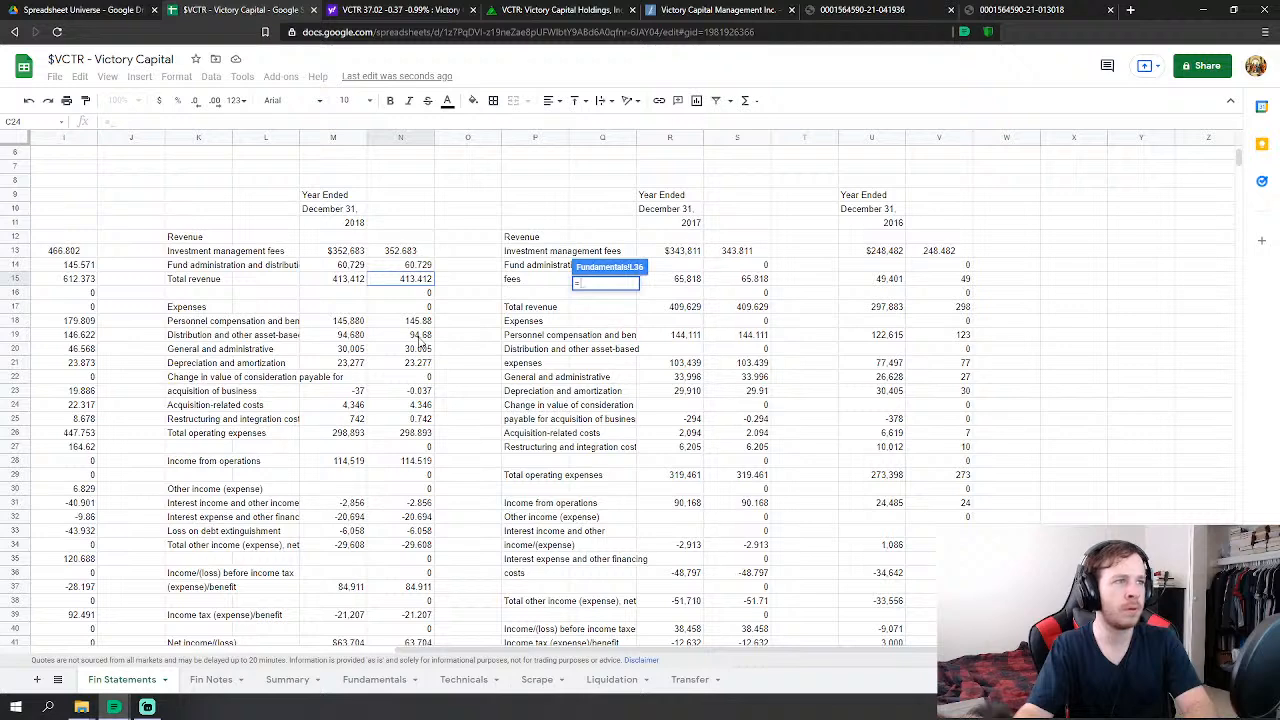
{"action": "left_click", "coordinate": [419, 336]}
{"action": "key", "text": "Return"}
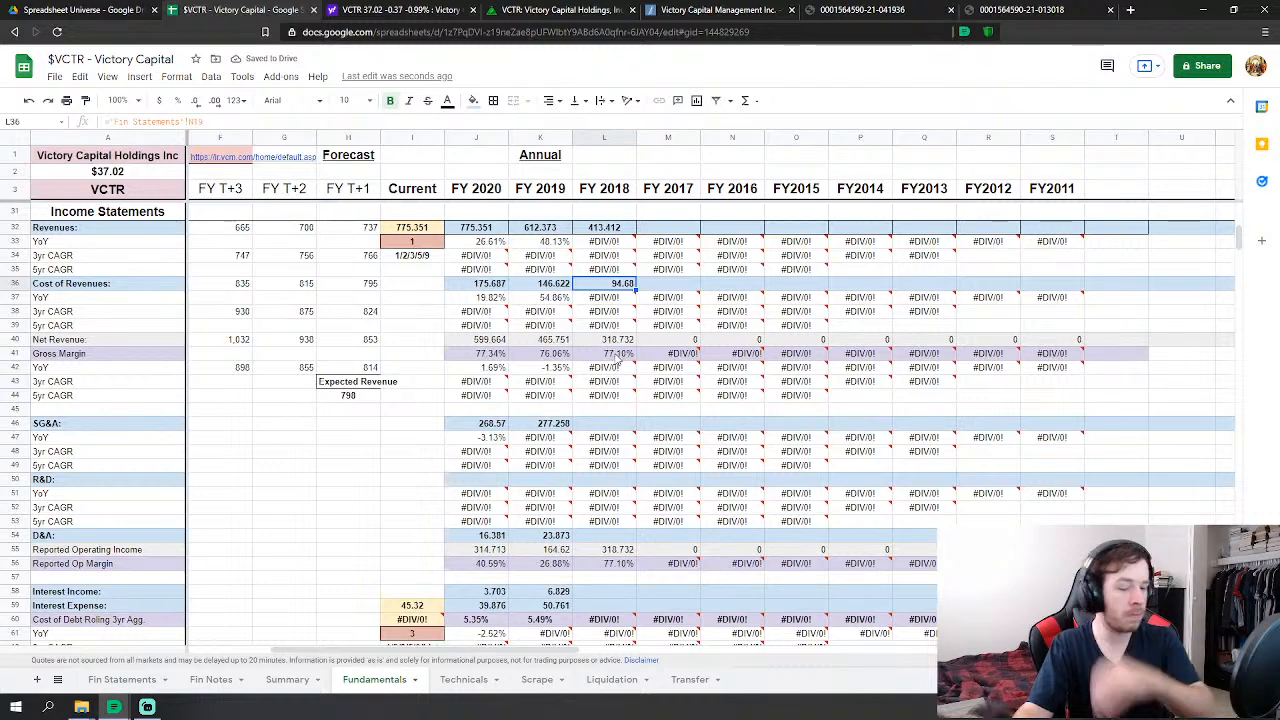
- Set the FY 2018 SG&A cell L46 to the sum of 'Fin Statements'!N20, N23, N24 and N25
{"action": "left_click", "coordinate": [610, 424]}
{"action": "type", "text": "="}
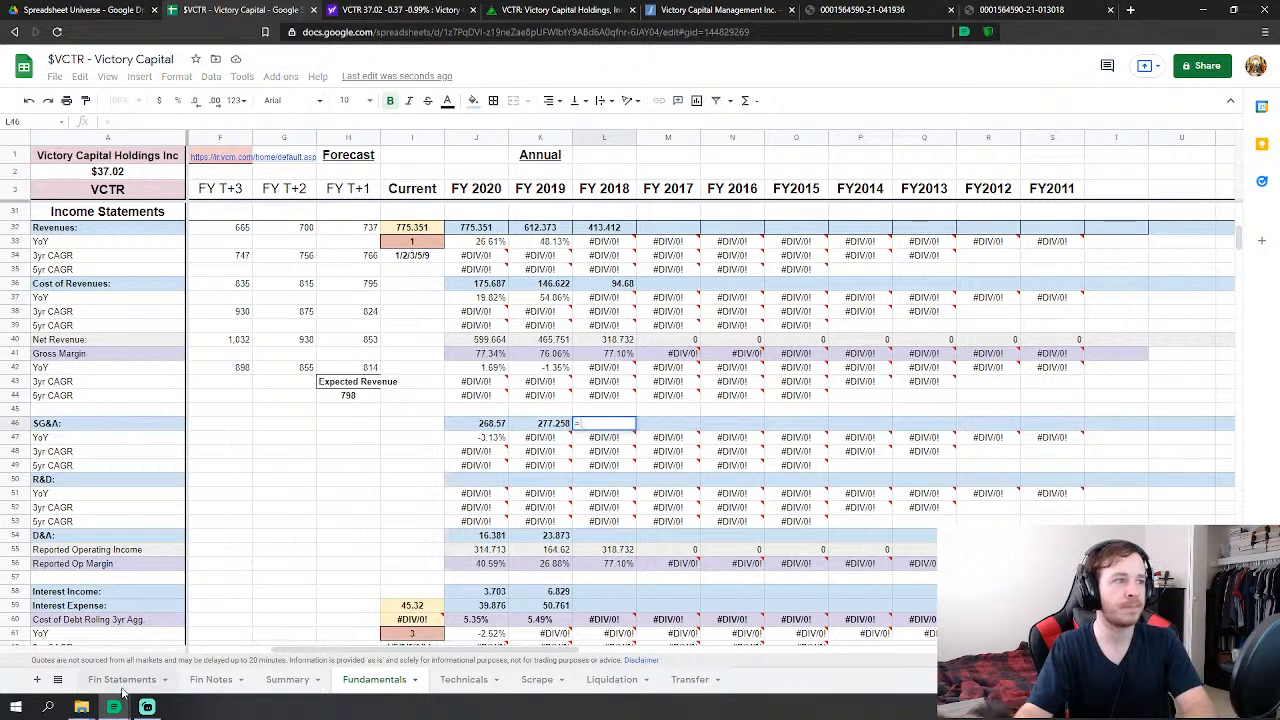
{"action": "left_click", "coordinate": [118, 680]}
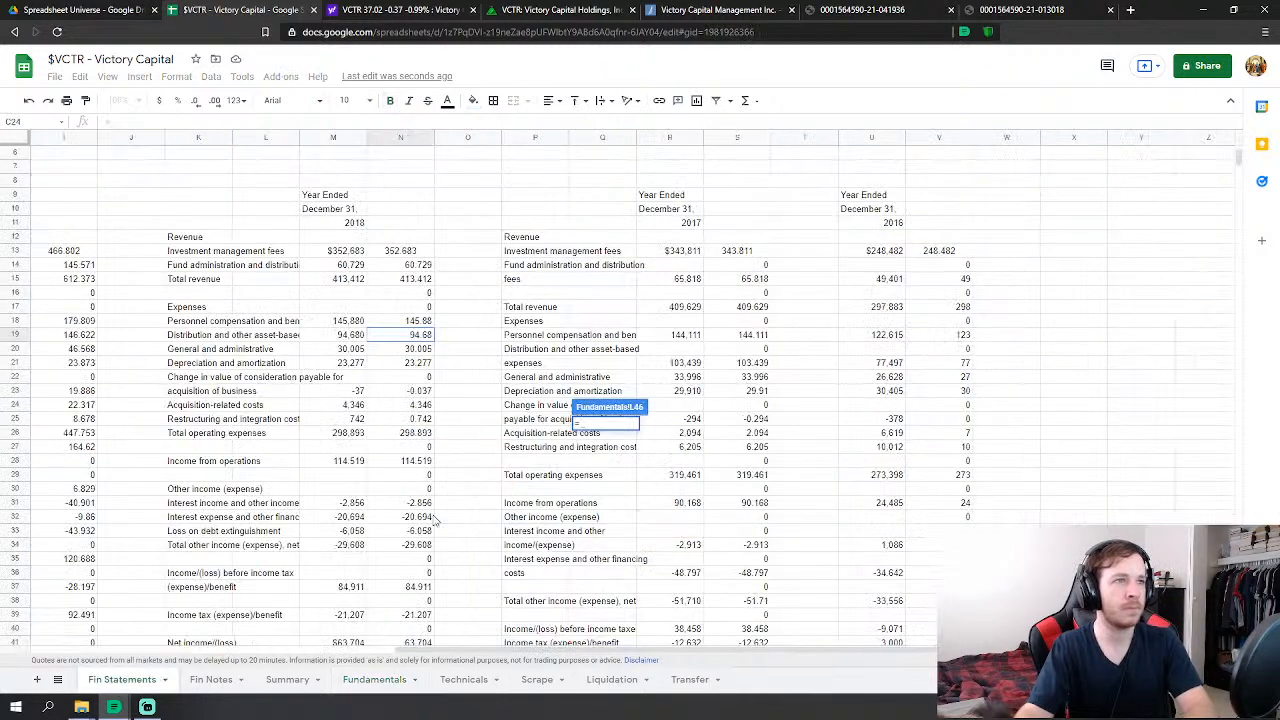
{"action": "left_click", "coordinate": [424, 350]}
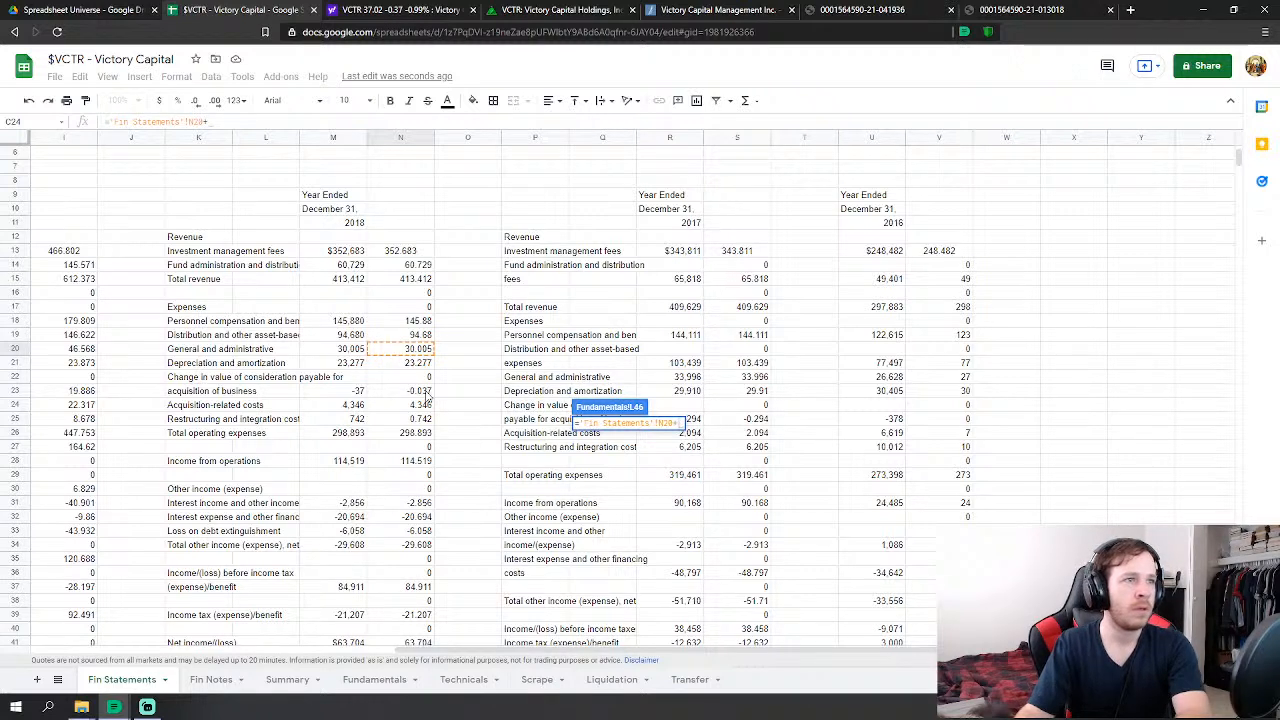
{"action": "left_click", "coordinate": [426, 391]}
{"action": "type", "text": "+"}
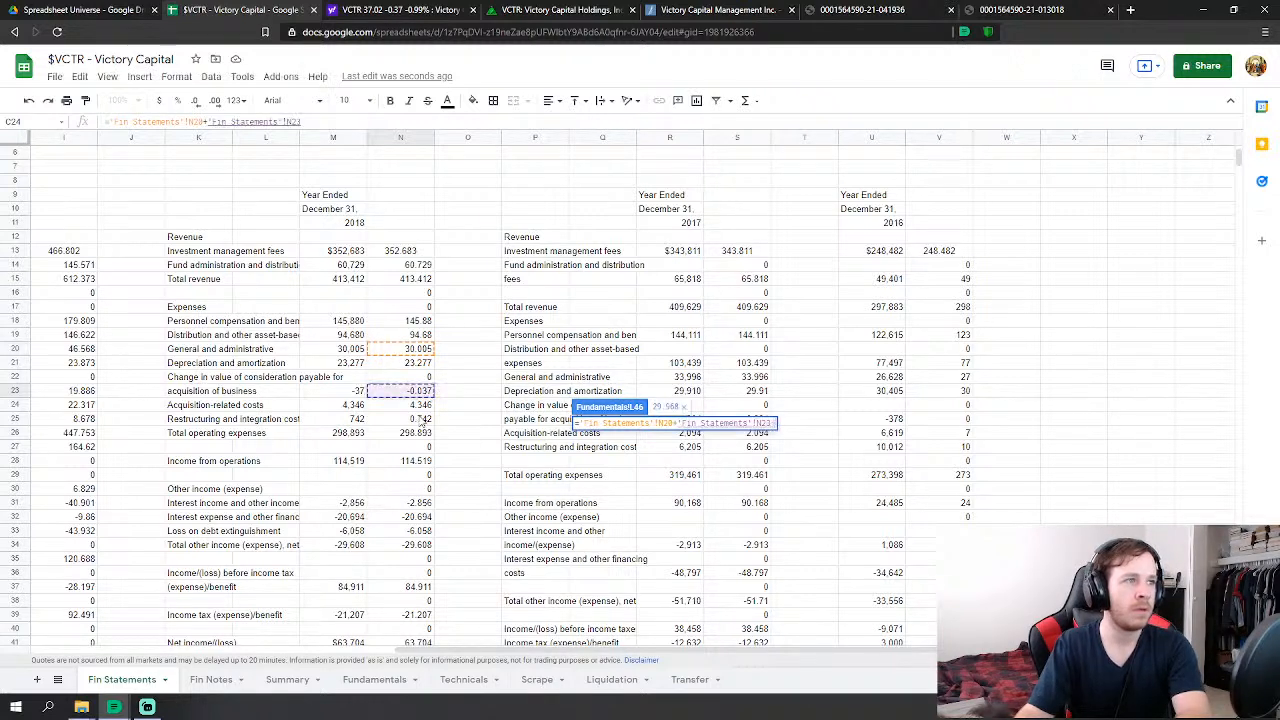
{"action": "left_click", "coordinate": [426, 405]}
{"action": "type", "text": "+'Fin Statements'!N24+"}
{"action": "left_click", "coordinate": [428, 419]}
{"action": "key", "text": "Return"}
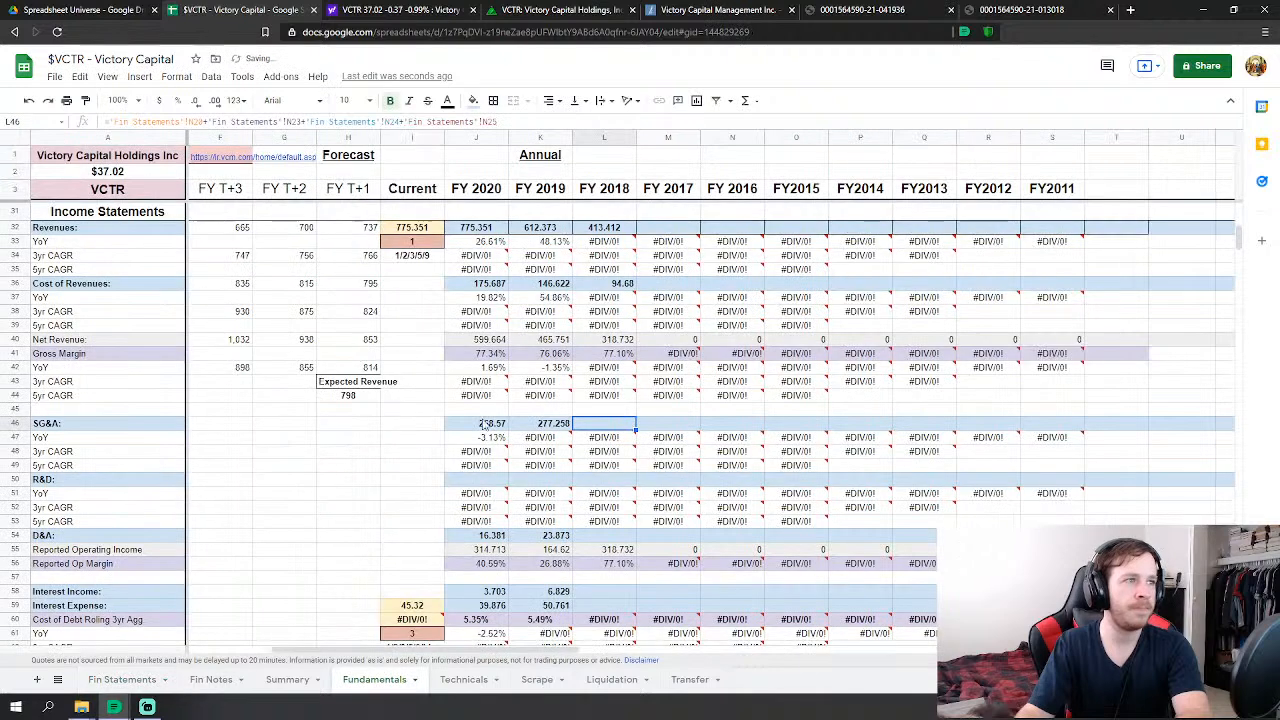
- Link the FY 2018 D&A cell L54 to the 2018 depreciation and amortization in 'Fin Statements'!N21
{"action": "left_click", "coordinate": [620, 537]}
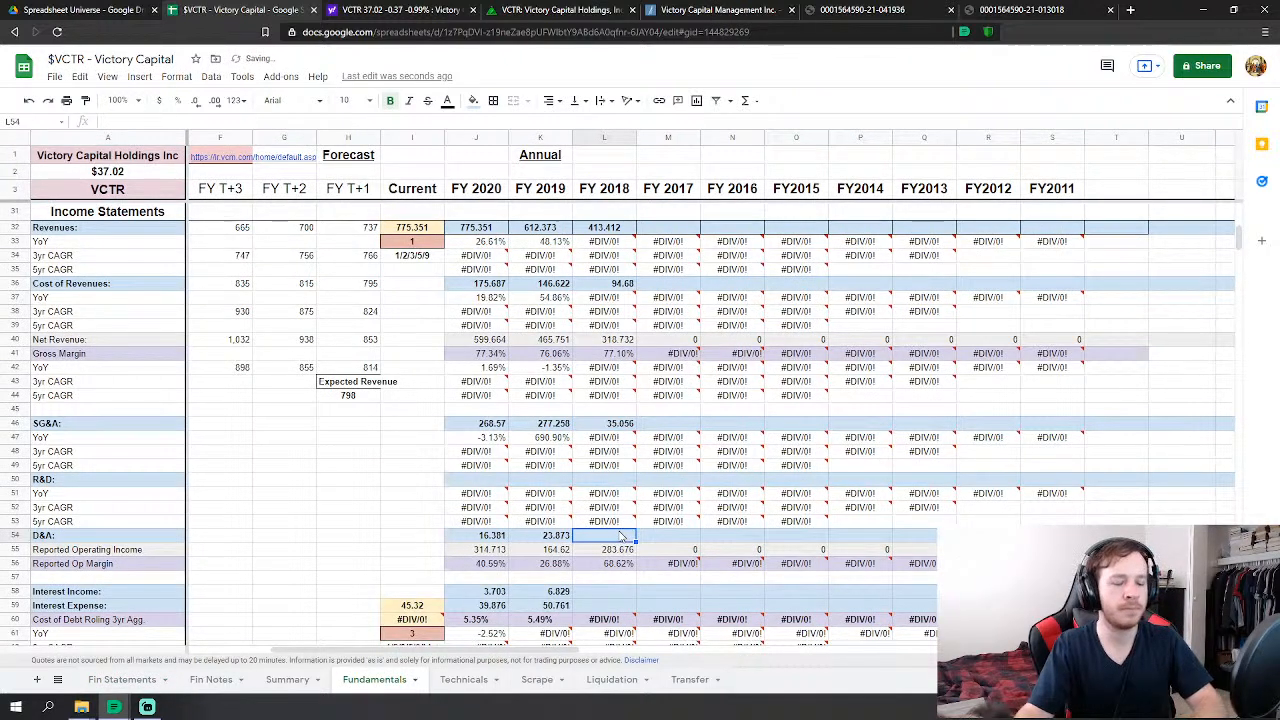
{"action": "type", "text": "="}
{"action": "left_click", "coordinate": [120, 680]}
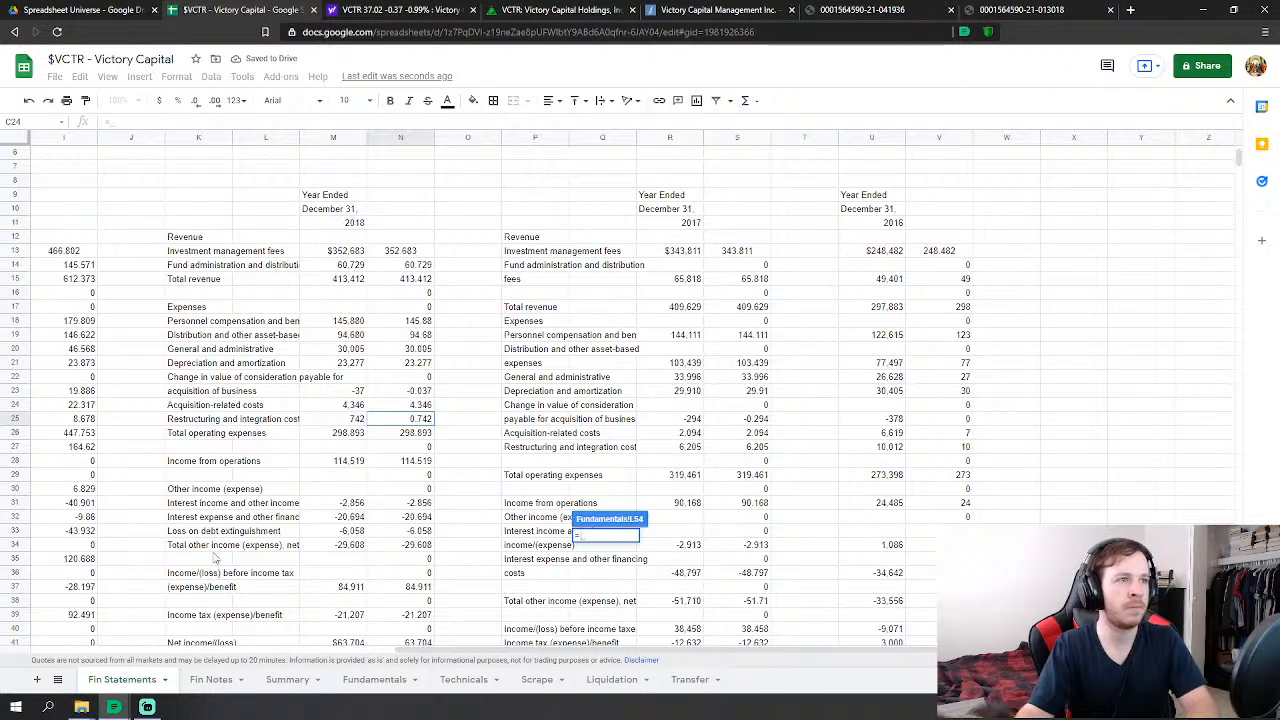
{"action": "left_click", "coordinate": [419, 366]}
{"action": "key", "text": "Return"}
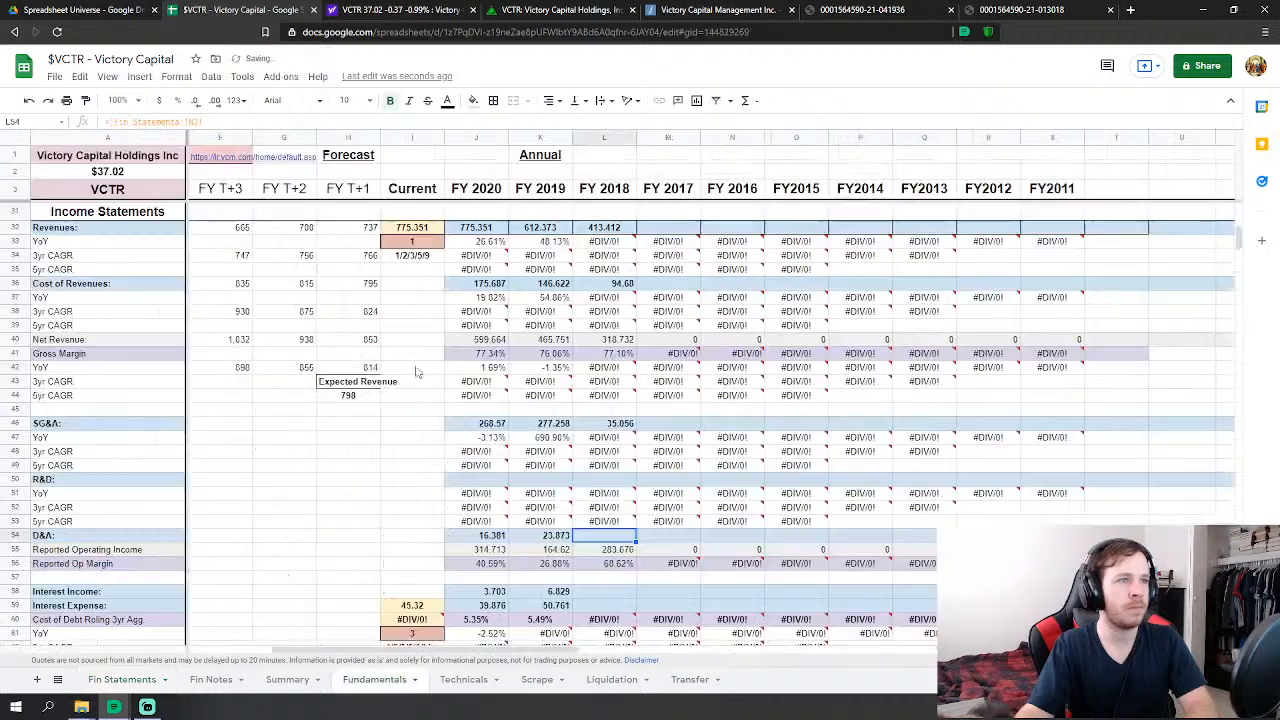
- Link the FY 2018 Interest Income cell L58 to the 2018 interest income and other income in 'Fin Statements'!N31
{"action": "scroll", "coordinate": [649, 447], "scroll_direction": "down", "scroll_amount": 1}
{"action": "scroll", "coordinate": [649, 447], "scroll_direction": "down", "scroll_amount": 1}
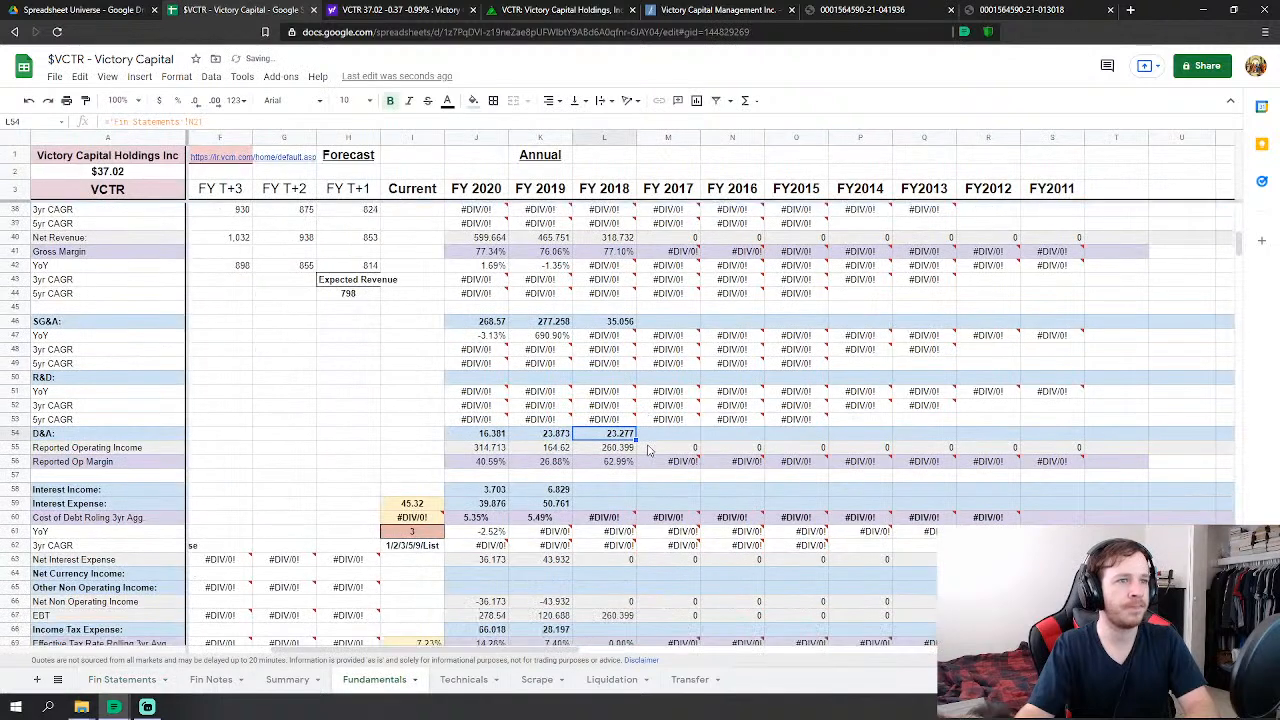
{"action": "left_click", "coordinate": [604, 489]}
{"action": "type", "text": "="}
{"action": "left_click", "coordinate": [122, 680]}
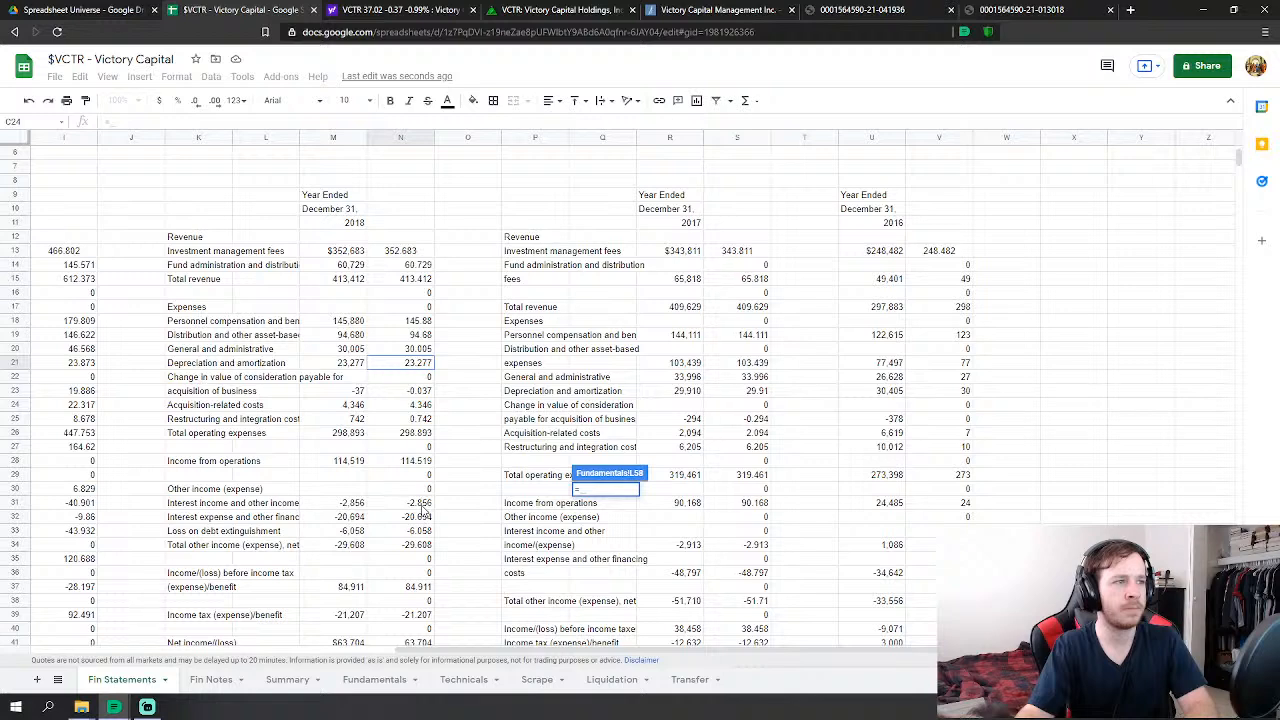
{"action": "left_click", "coordinate": [418, 503]}
{"action": "key", "text": "Return"}
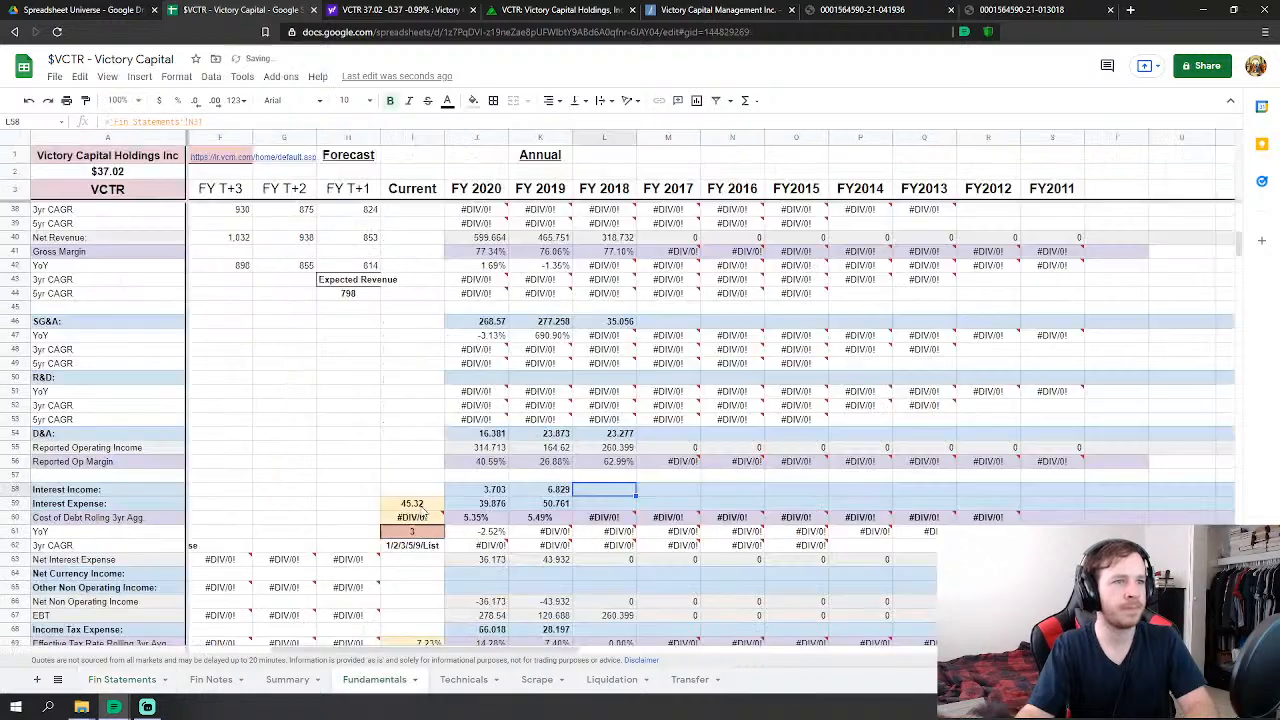
- Set the FY 2018 Interest Expense cell L59 to the negated sum of interest expense and debt extinguishment loss in 'Fin Statements'!N32 and N33
{"action": "type", "text": "="}
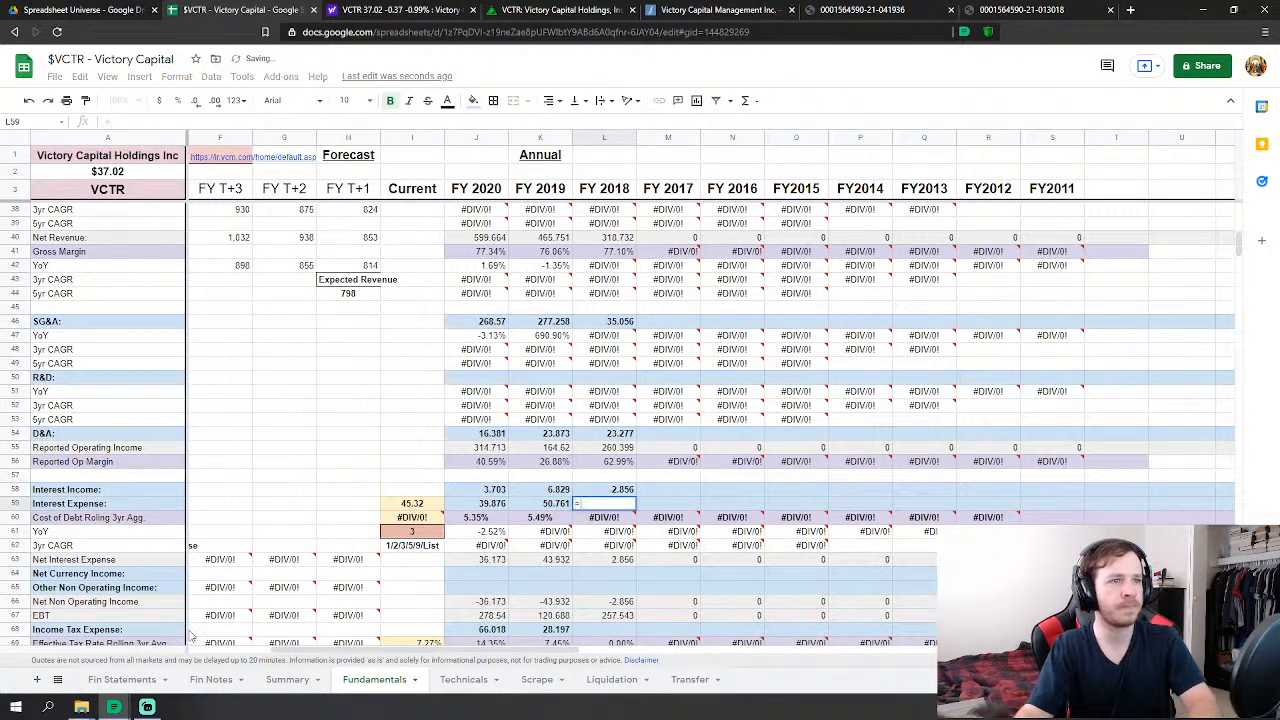
{"action": "left_click", "coordinate": [122, 679]}
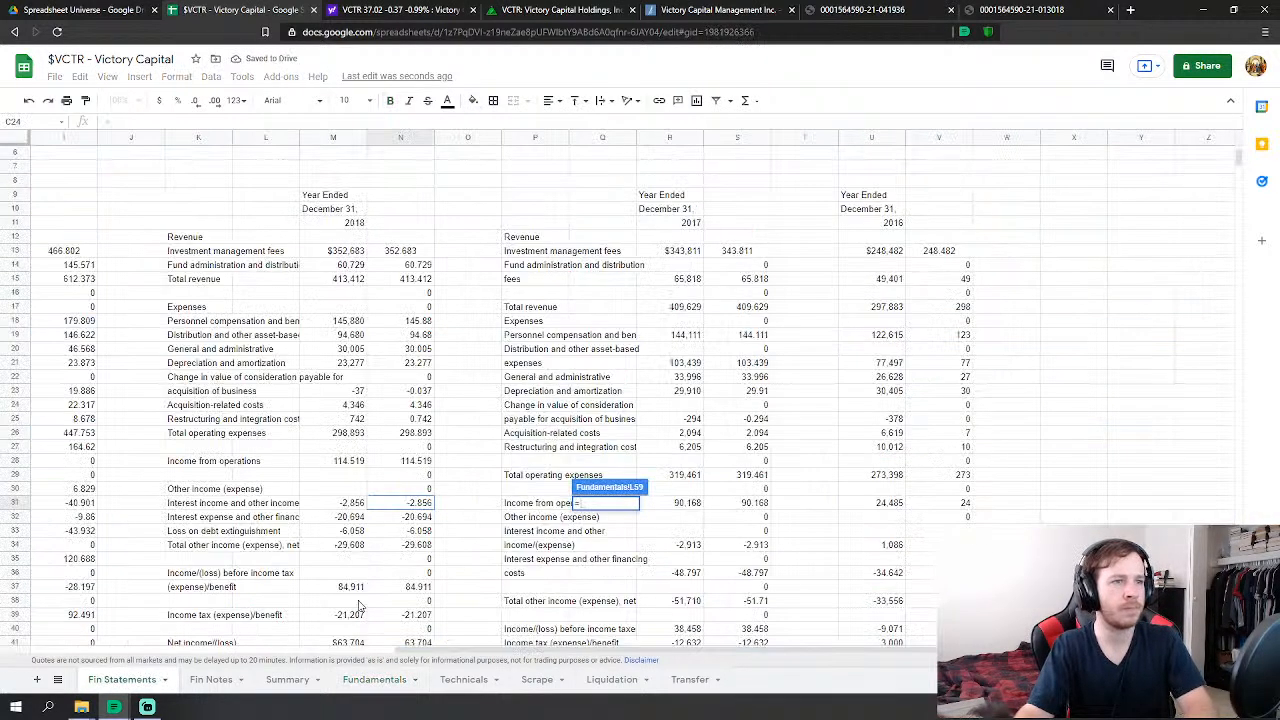
{"action": "type", "text": "-"}
{"action": "left_click", "coordinate": [420, 517]}
{"action": "type", "text": "-"}
{"action": "left_click", "coordinate": [420, 531]}
{"action": "key", "text": "Return"}
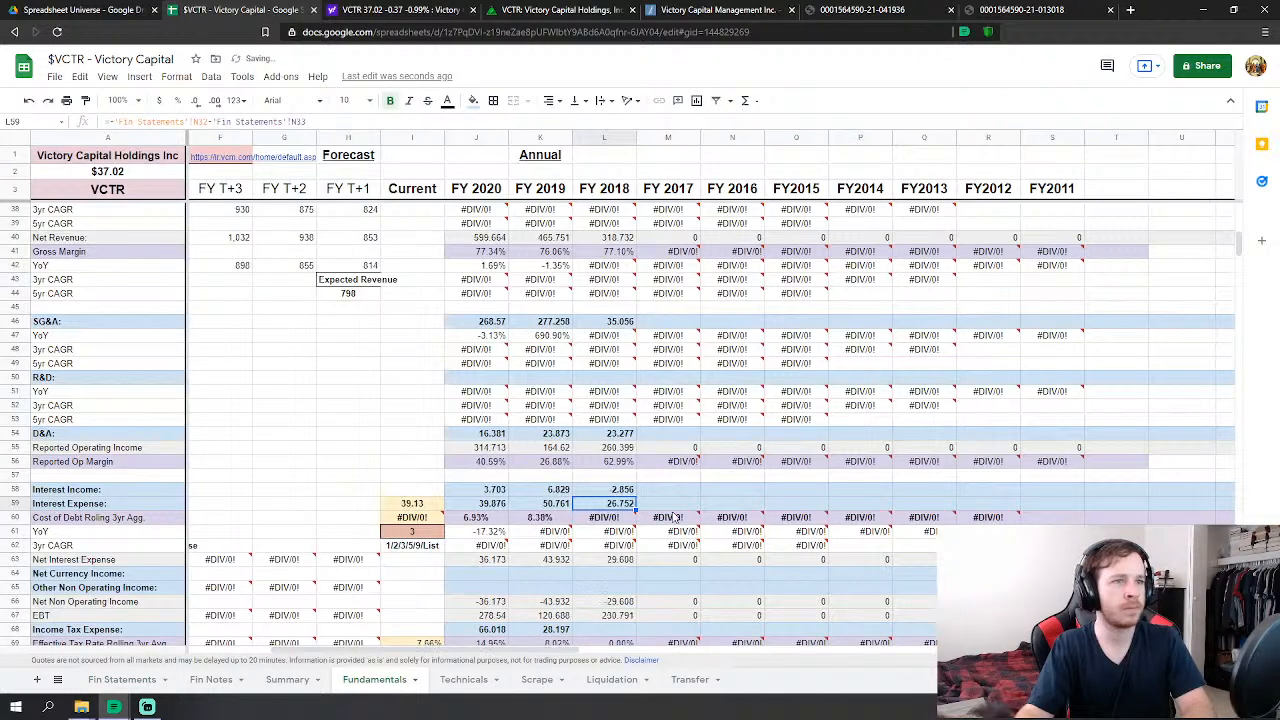
- Start a formula in the FY 2018 Income Tax Expense cell L68 that references the Fin Statements sheet
{"action": "scroll", "coordinate": [675, 517], "scroll_direction": "down", "scroll_amount": 2}
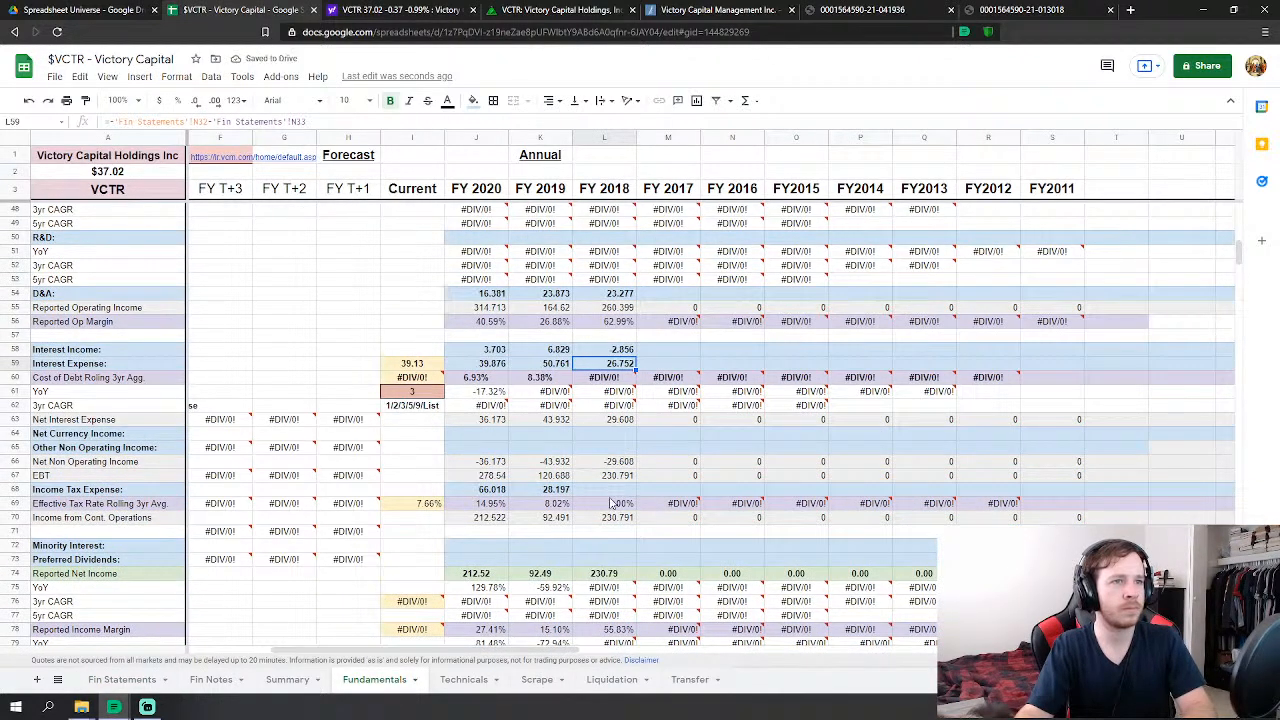
{"action": "left_click", "coordinate": [618, 490]}
{"action": "type", "text": "="}
{"action": "left_click", "coordinate": [104, 682]}
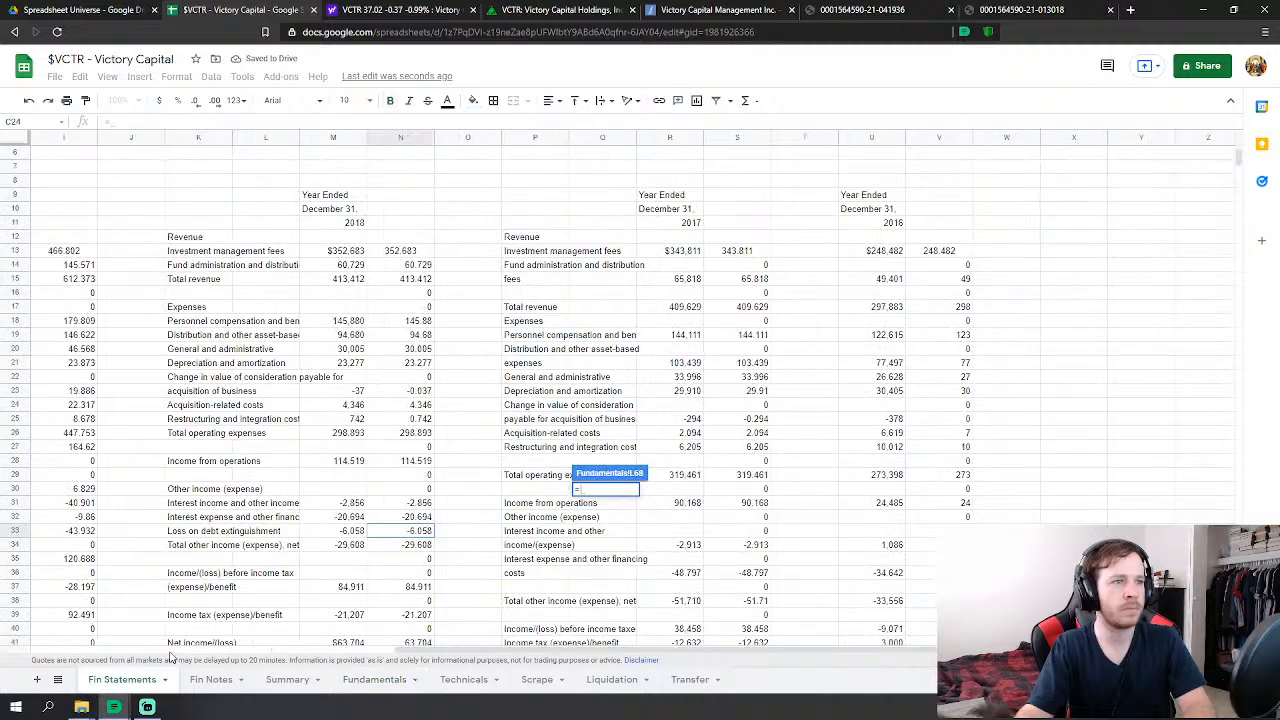
- Link the FY 2018 Income Tax Expense on Fundamentals to the negated 2018 income tax value in Fin Statements N39
{"action": "scroll", "coordinate": [446, 557], "scroll_direction": "down", "scroll_amount": 2}
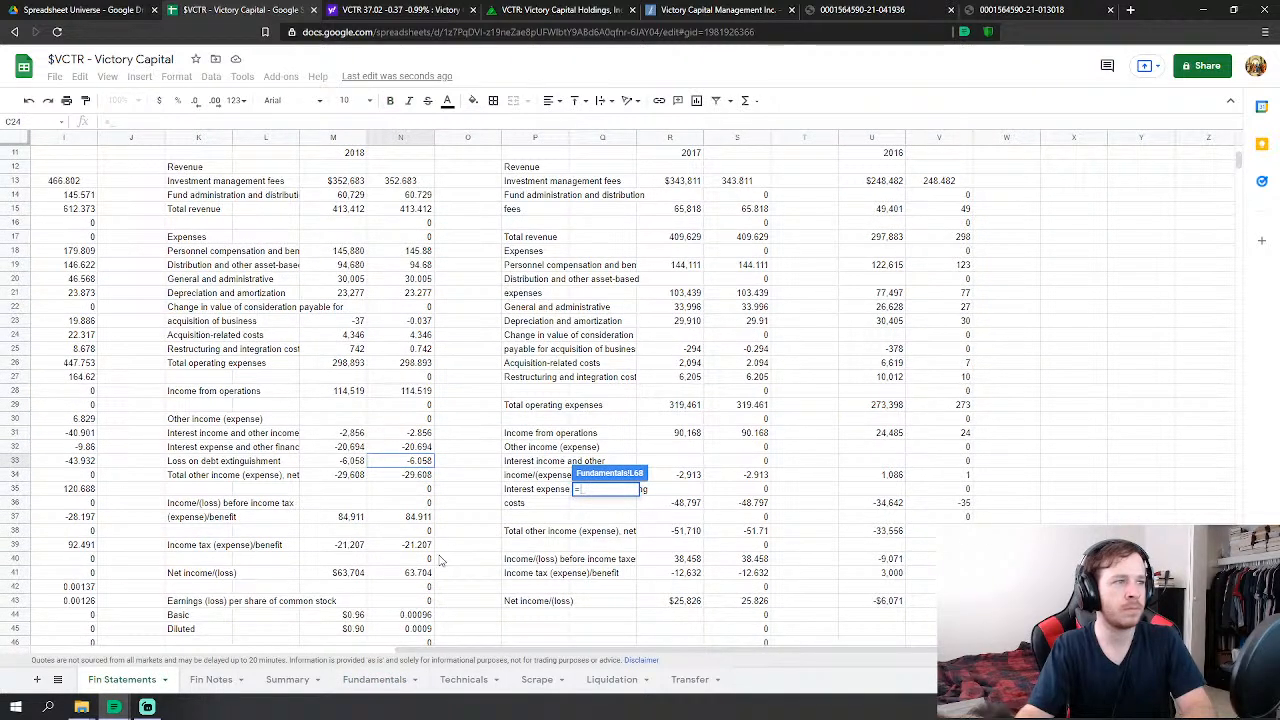
{"action": "left_click", "coordinate": [408, 548]}
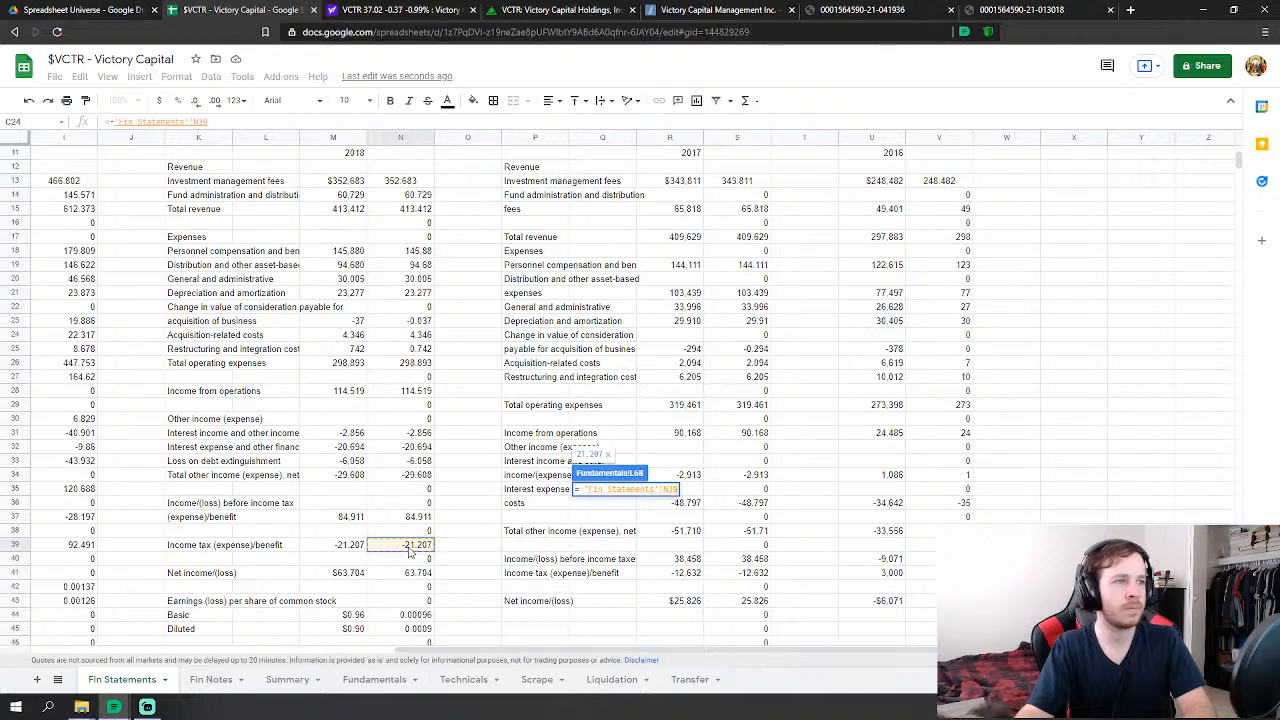
{"action": "key", "text": "Return"}
{"action": "scroll", "coordinate": [665, 503], "scroll_direction": "down", "scroll_amount": 5}
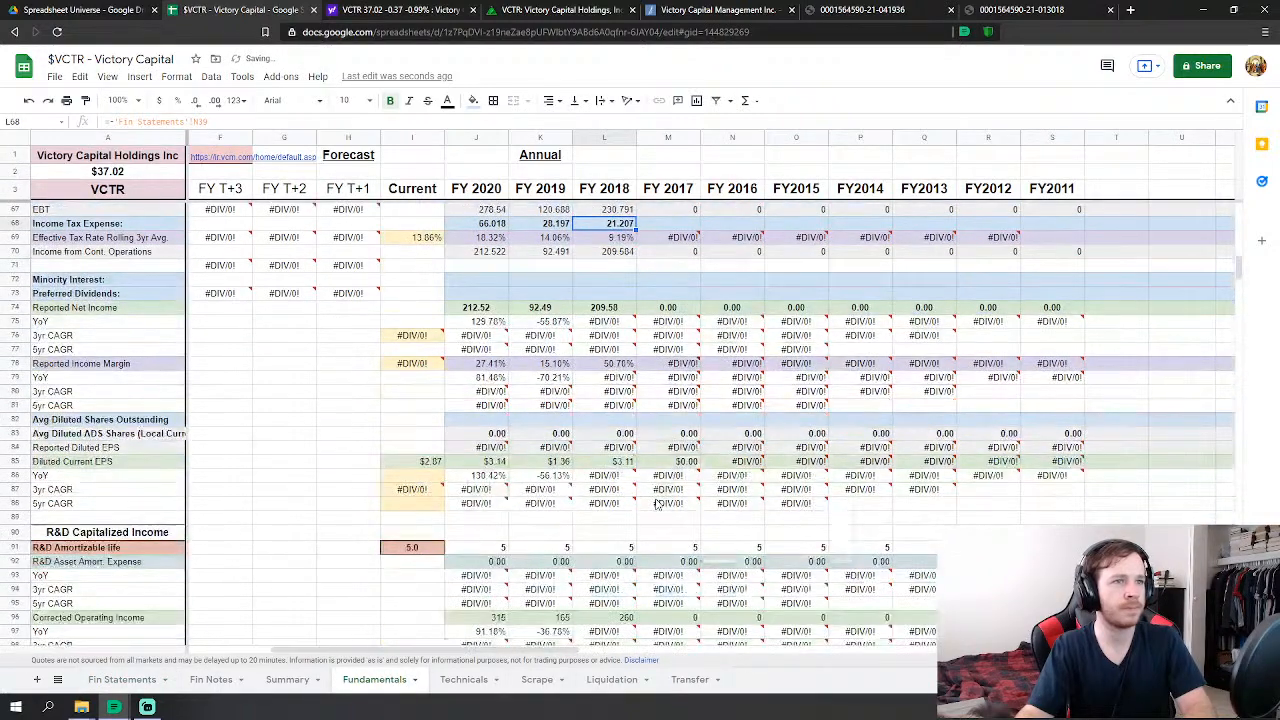
{"action": "scroll", "coordinate": [657, 503], "scroll_direction": "down", "scroll_amount": 15}
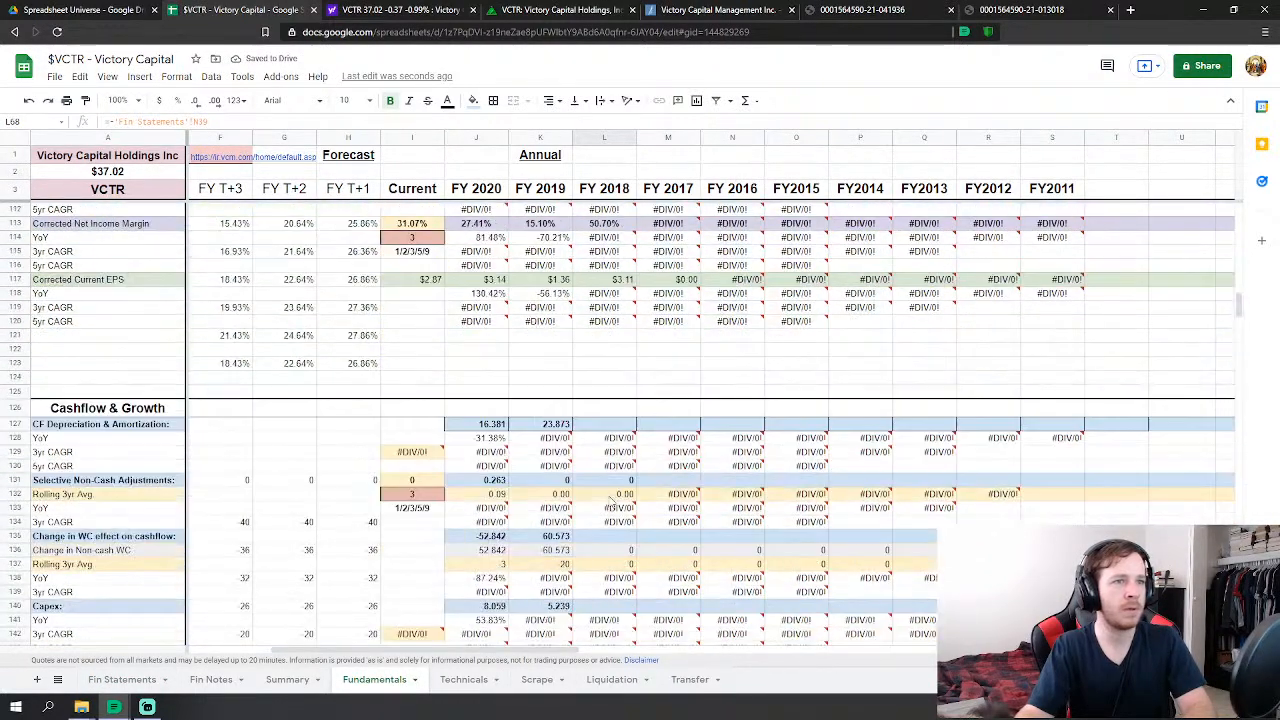
{"action": "left_click", "coordinate": [604, 424]}
{"action": "type", "text": "="}
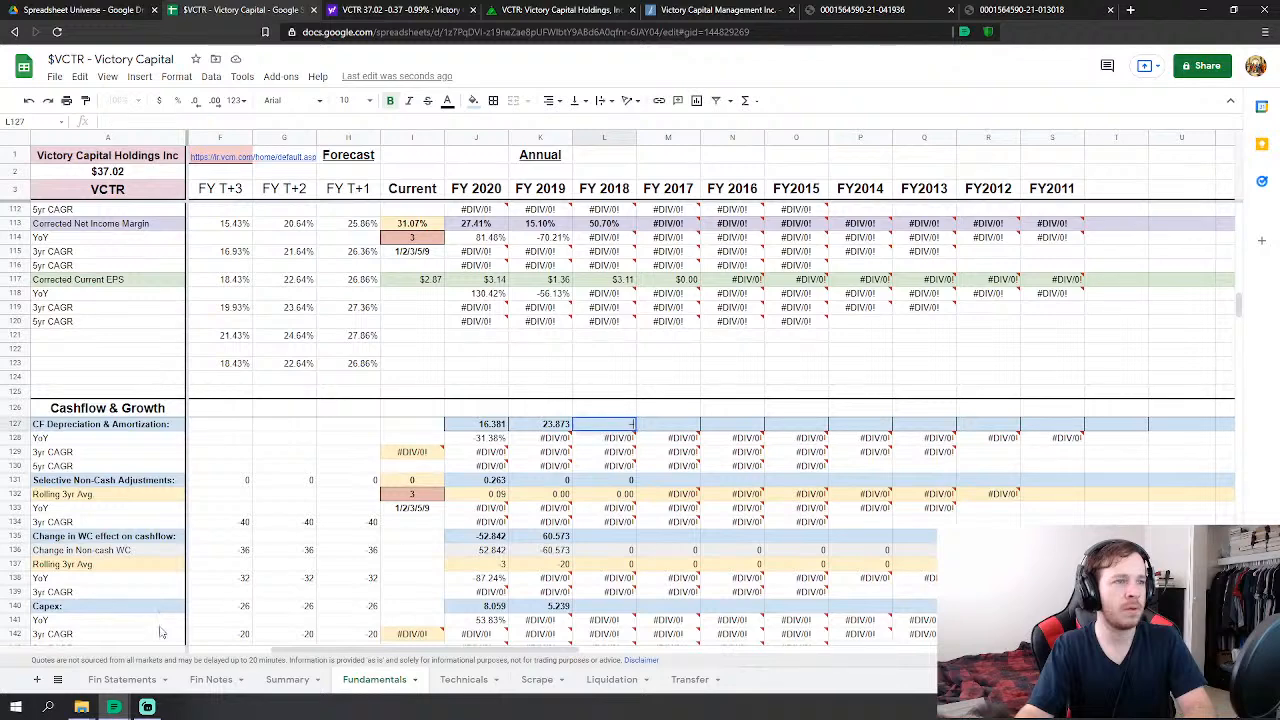
{"action": "left_click", "coordinate": [121, 679]}
{"action": "scroll", "coordinate": [472, 558], "scroll_direction": "down", "scroll_amount": 2}
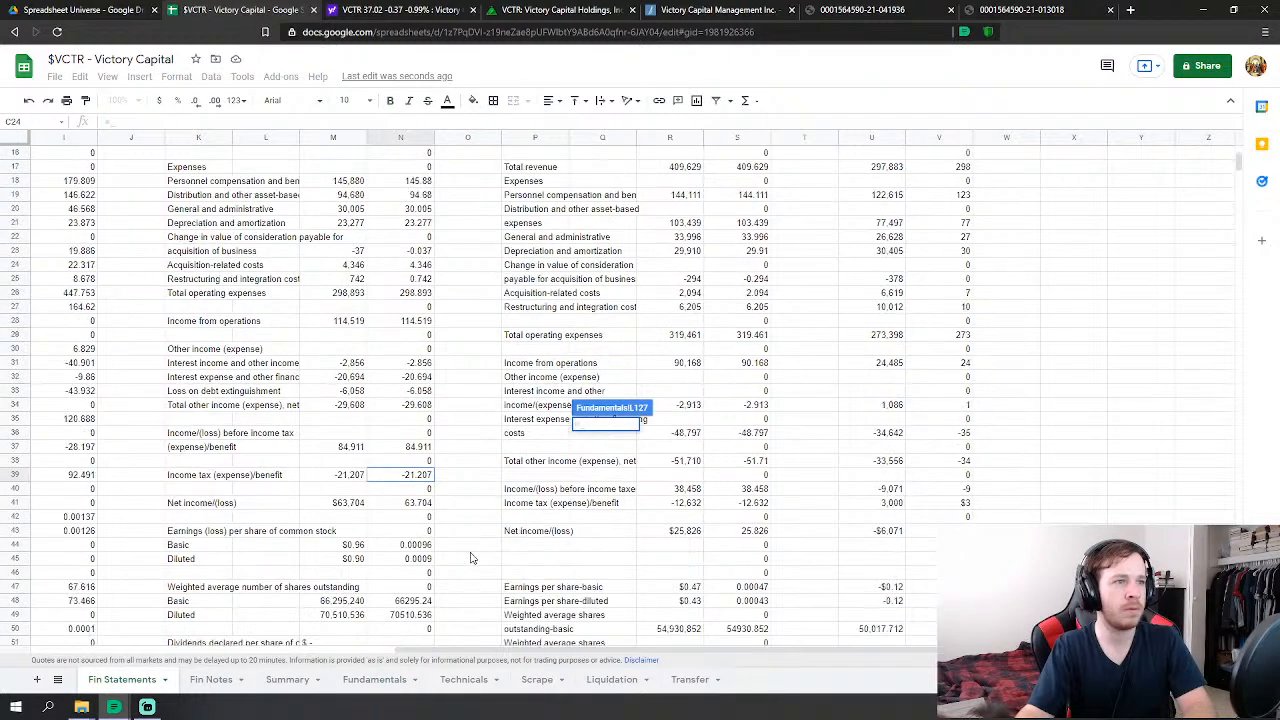
{"action": "left_click", "coordinate": [416, 506]}
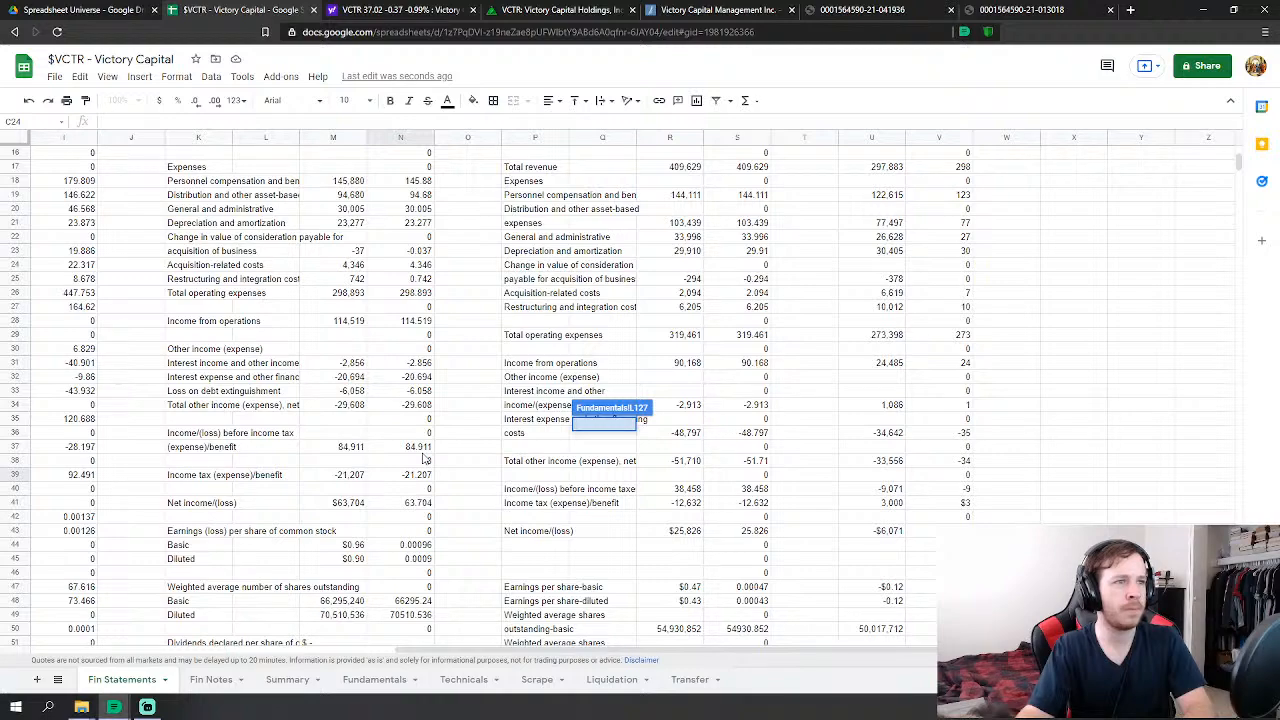
{"action": "key", "text": "Return"}
- Review the FY 2018 income statement entries on Fundamentals, from tax expense up to revenues, for a wrong value
{"action": "scroll", "coordinate": [587, 425], "scroll_direction": "up", "scroll_amount": 5}
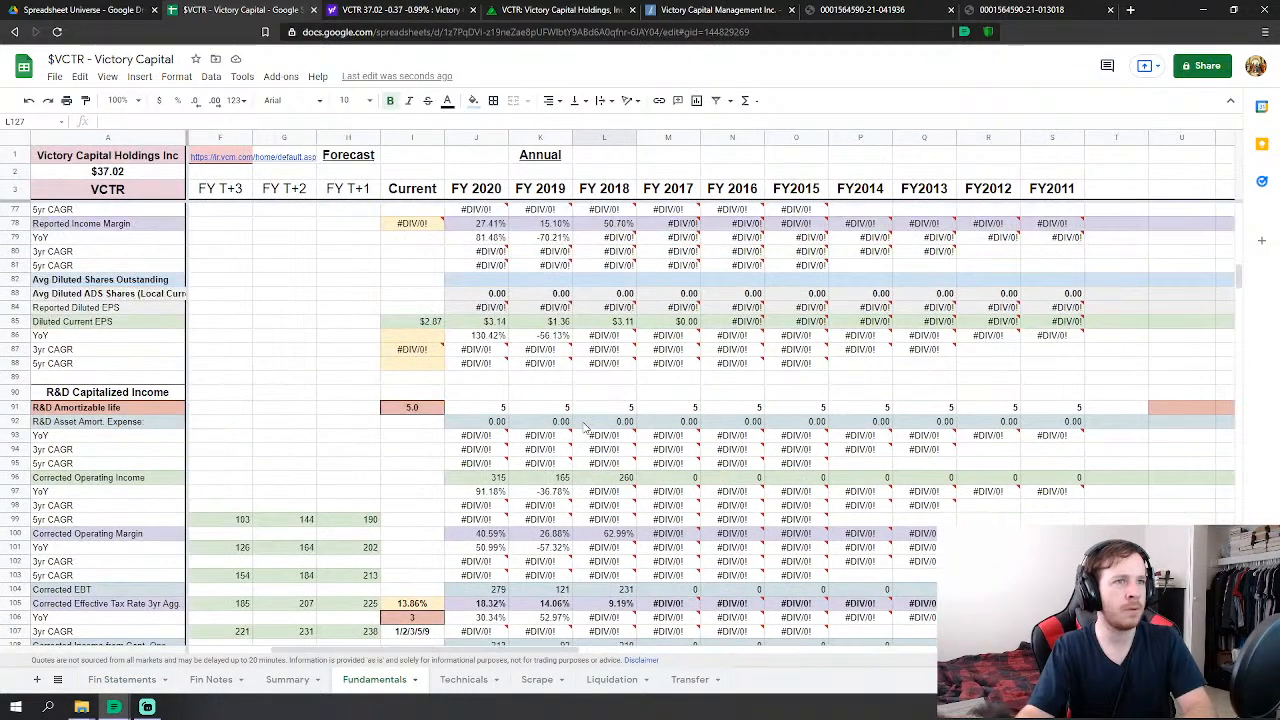
{"action": "scroll", "coordinate": [590, 420], "scroll_direction": "up", "scroll_amount": 9}
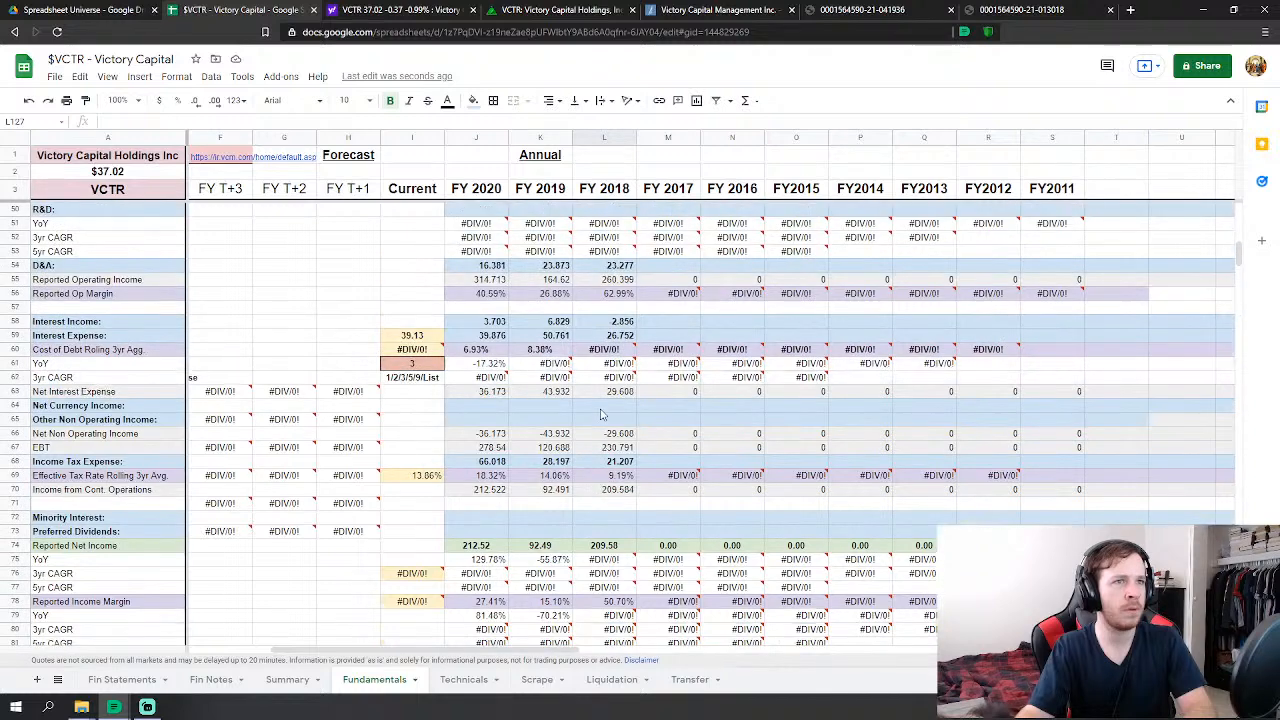
{"action": "mouse_move", "coordinate": [634, 363]}
{"action": "scroll", "coordinate": [630, 366], "scroll_direction": "up", "scroll_amount": 8}
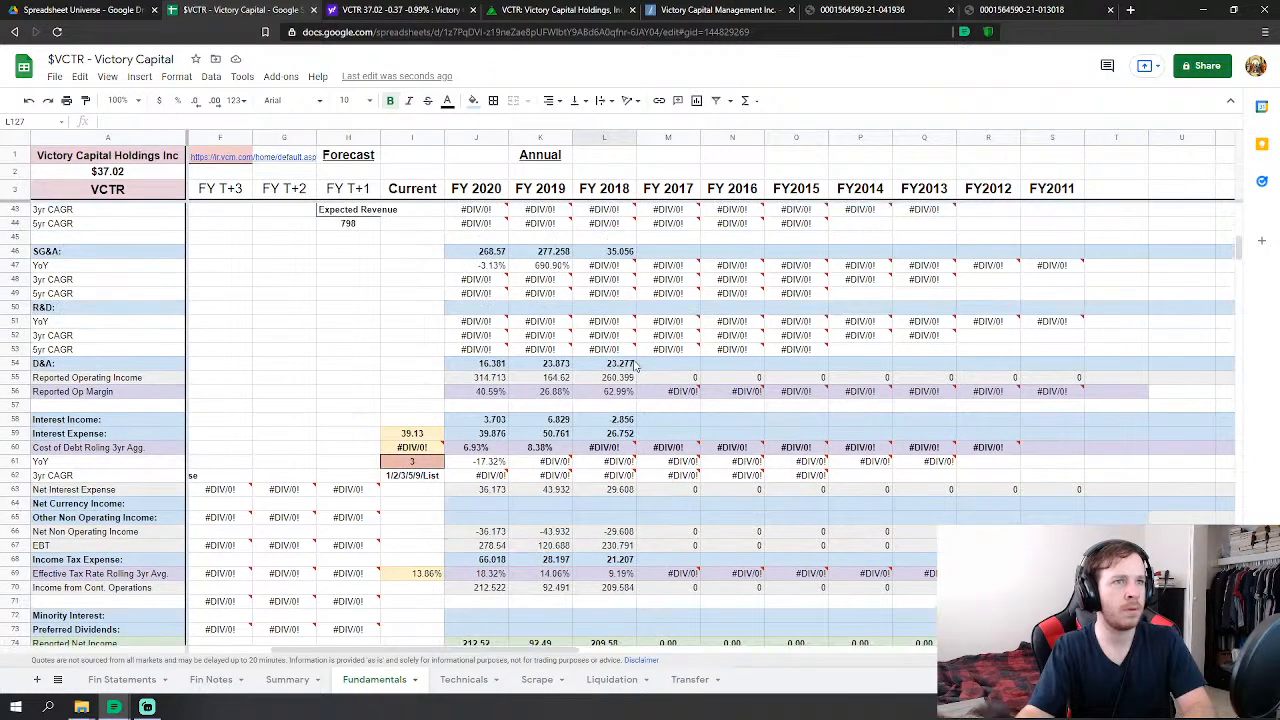
{"action": "scroll", "coordinate": [620, 373], "scroll_direction": "down", "scroll_amount": 2}
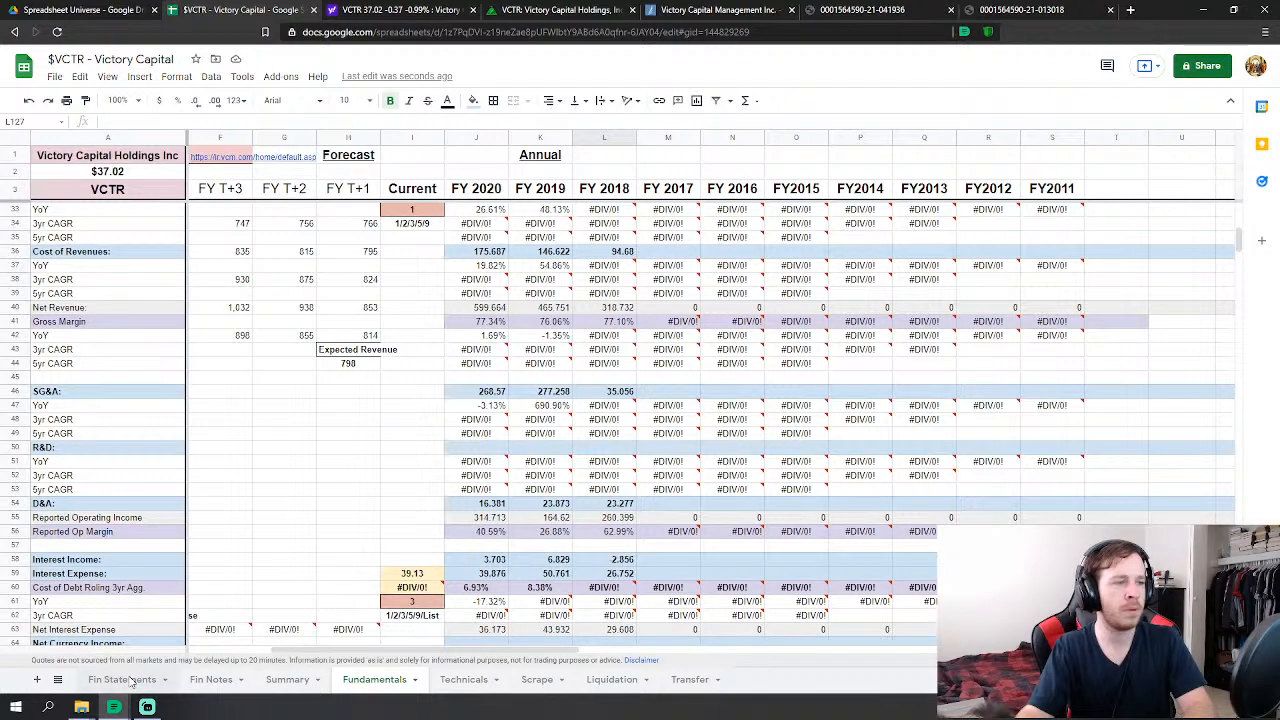
{"action": "scroll", "coordinate": [607, 280], "scroll_direction": "up", "scroll_amount": 2}
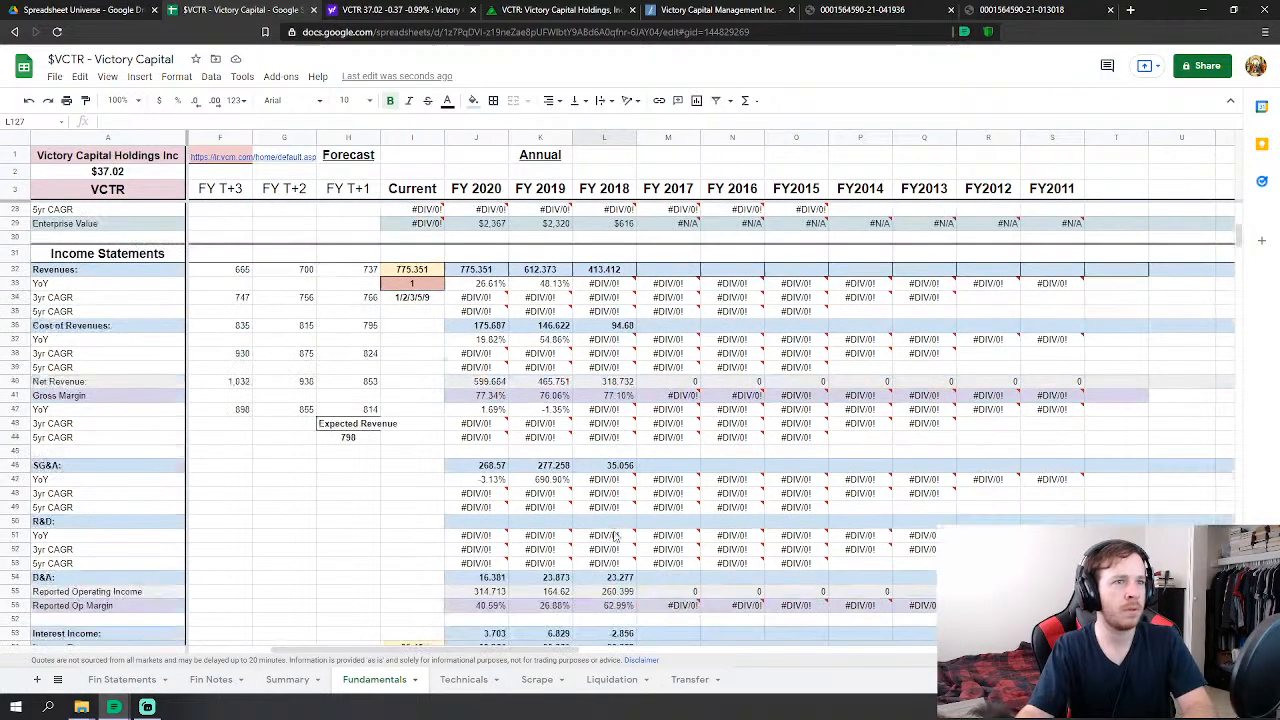
{"action": "scroll", "coordinate": [595, 505], "scroll_direction": "down", "scroll_amount": 2}
- Set the FY 2018 SG&A formula to the sum of Fin Statements N18, N20, N21, N23, N24 and N25
{"action": "left_click", "coordinate": [631, 396]}
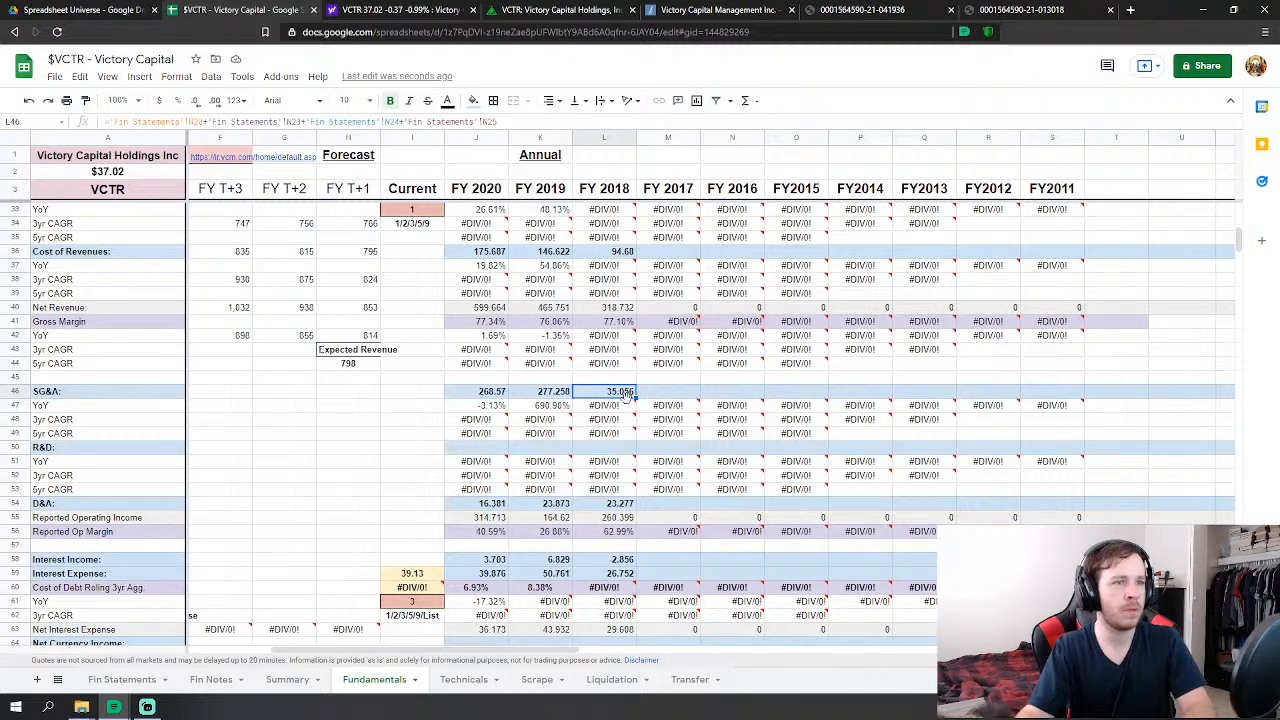
{"action": "type", "text": "="}
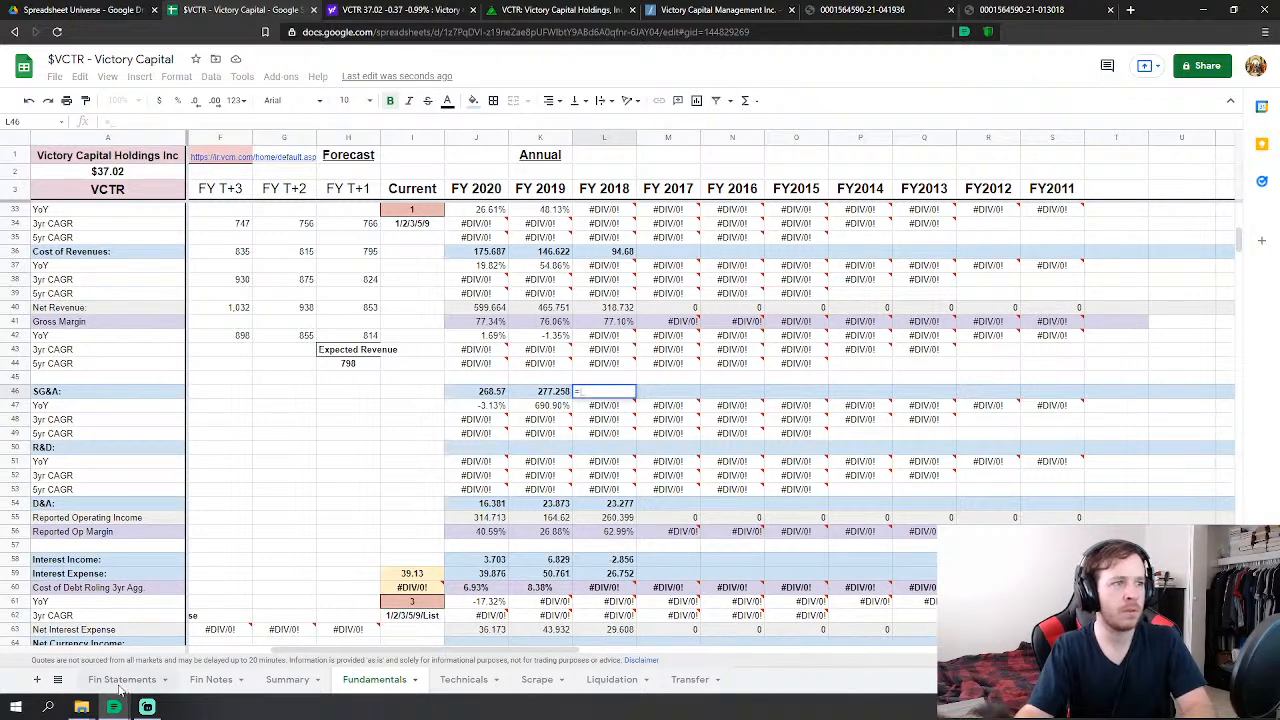
{"action": "left_click", "coordinate": [122, 679]}
{"action": "scroll", "coordinate": [402, 426], "scroll_direction": "up", "scroll_amount": 5}
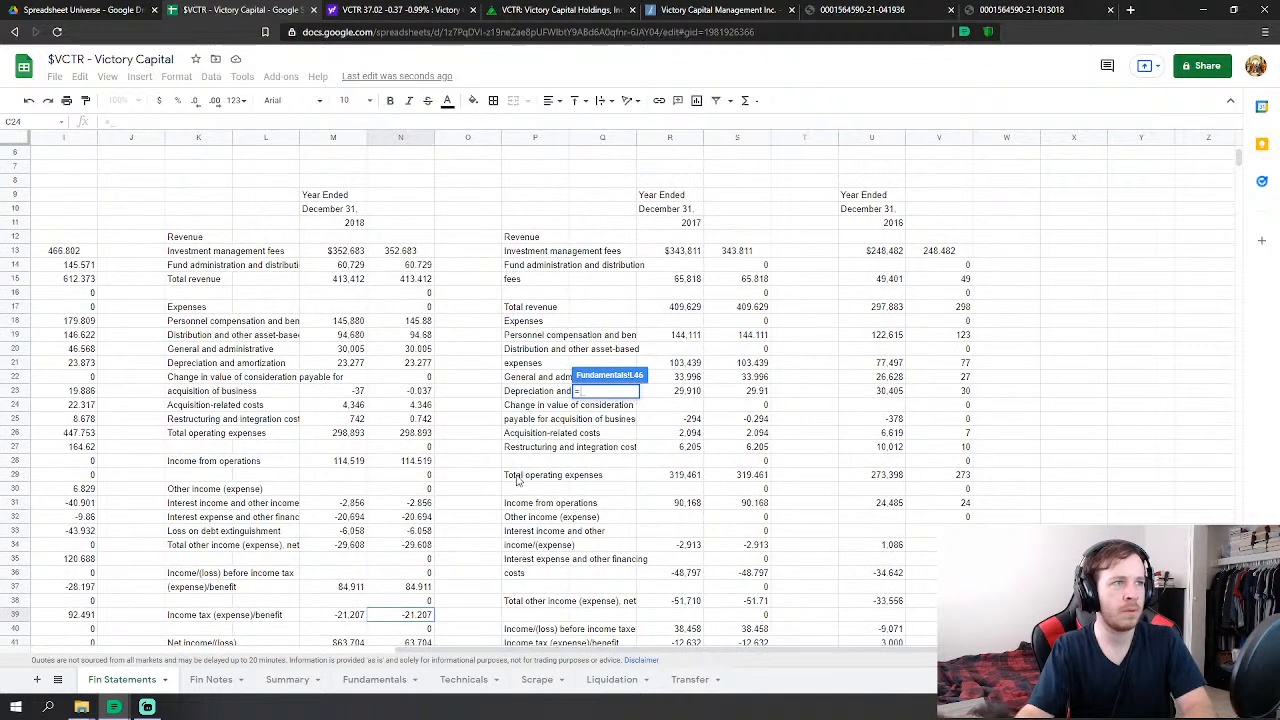
{"action": "left_click", "coordinate": [420, 321]}
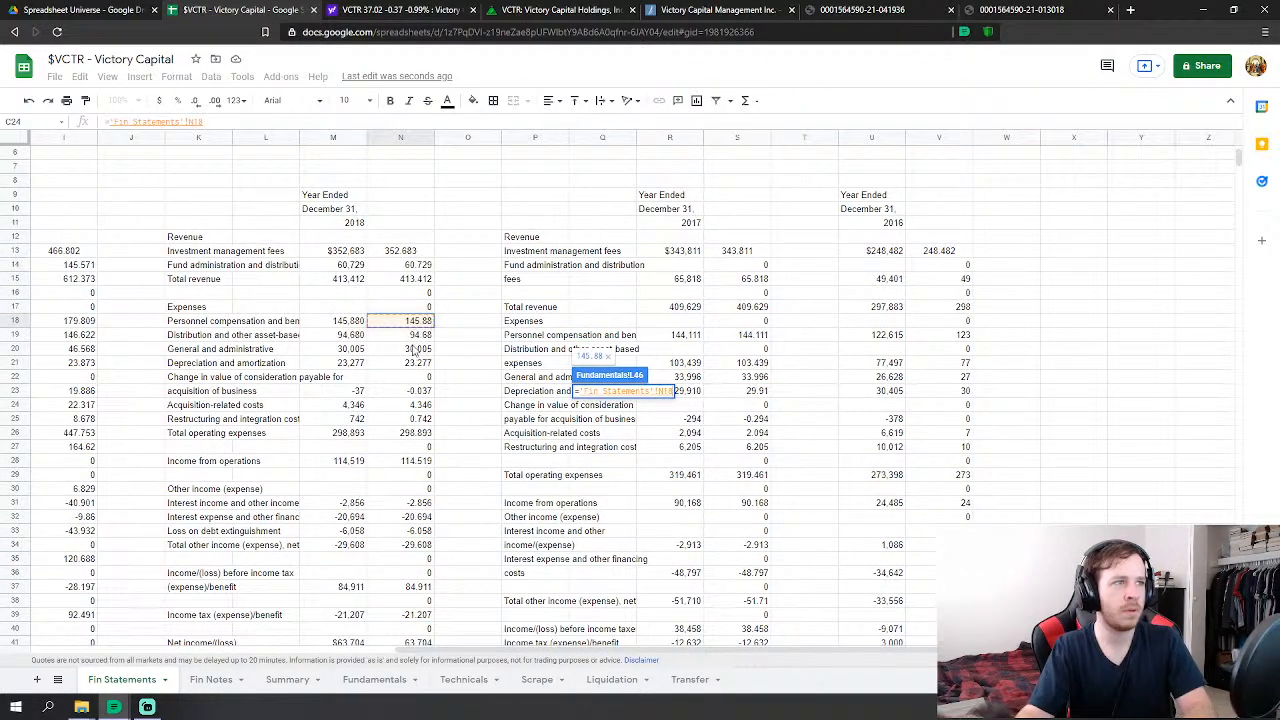
{"action": "type", "text": "+"}
{"action": "left_click", "coordinate": [413, 350]}
{"action": "type", "text": "+"}
{"action": "left_click", "coordinate": [425, 364]}
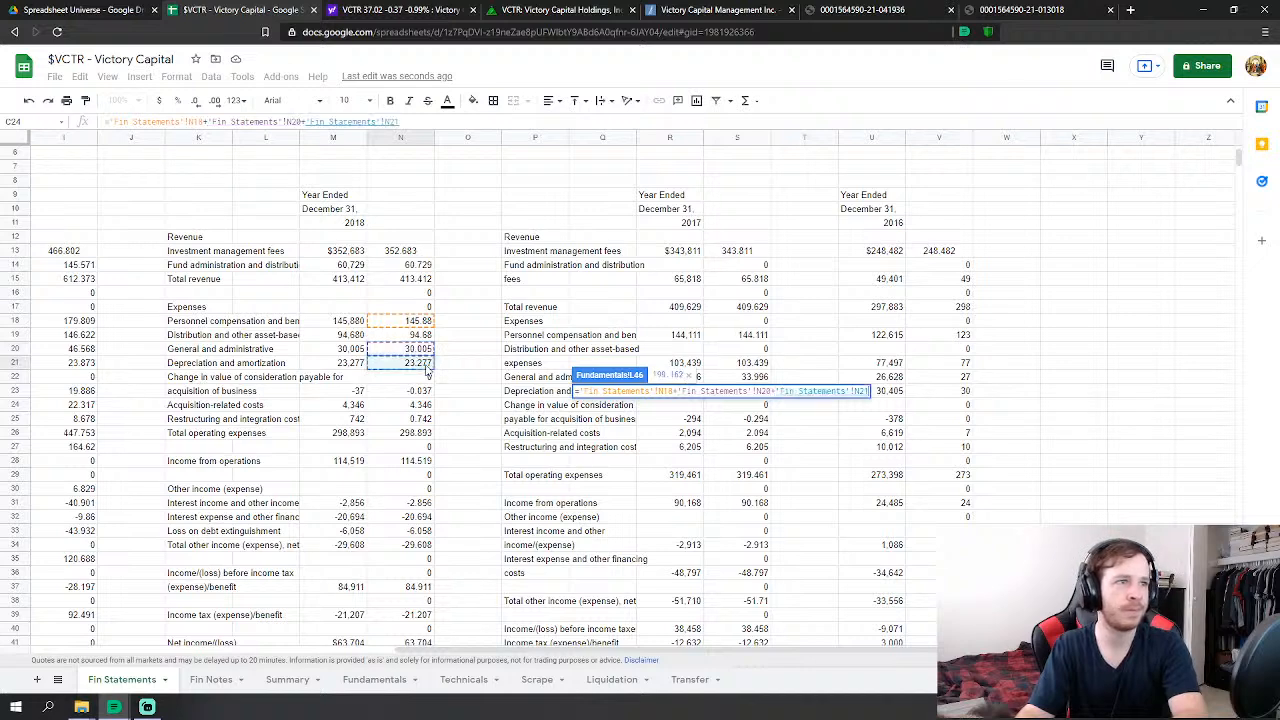
{"action": "type", "text": "+"}
{"action": "left_click", "coordinate": [428, 391]}
{"action": "type", "text": "+'Fin Statements'!N23"}
{"action": "left_click", "coordinate": [428, 405]}
{"action": "type", "text": "+"}
{"action": "left_click", "coordinate": [430, 419]}
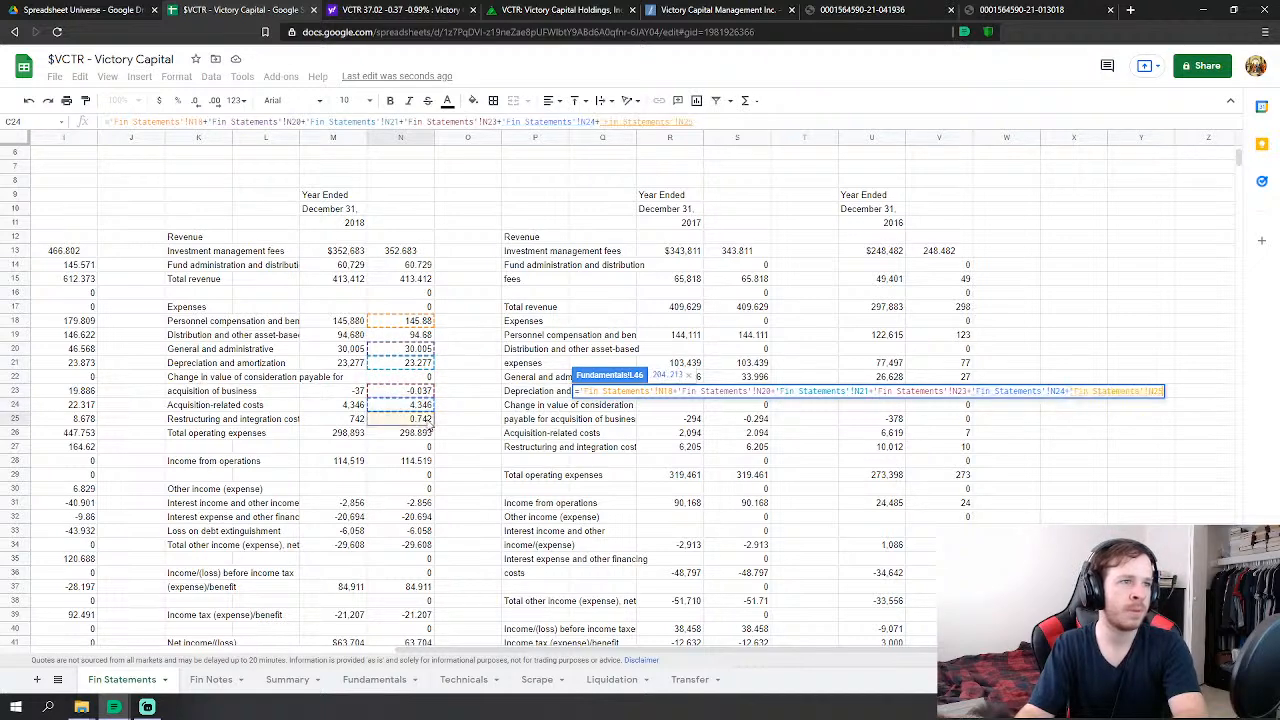
{"action": "key", "text": "Return"}
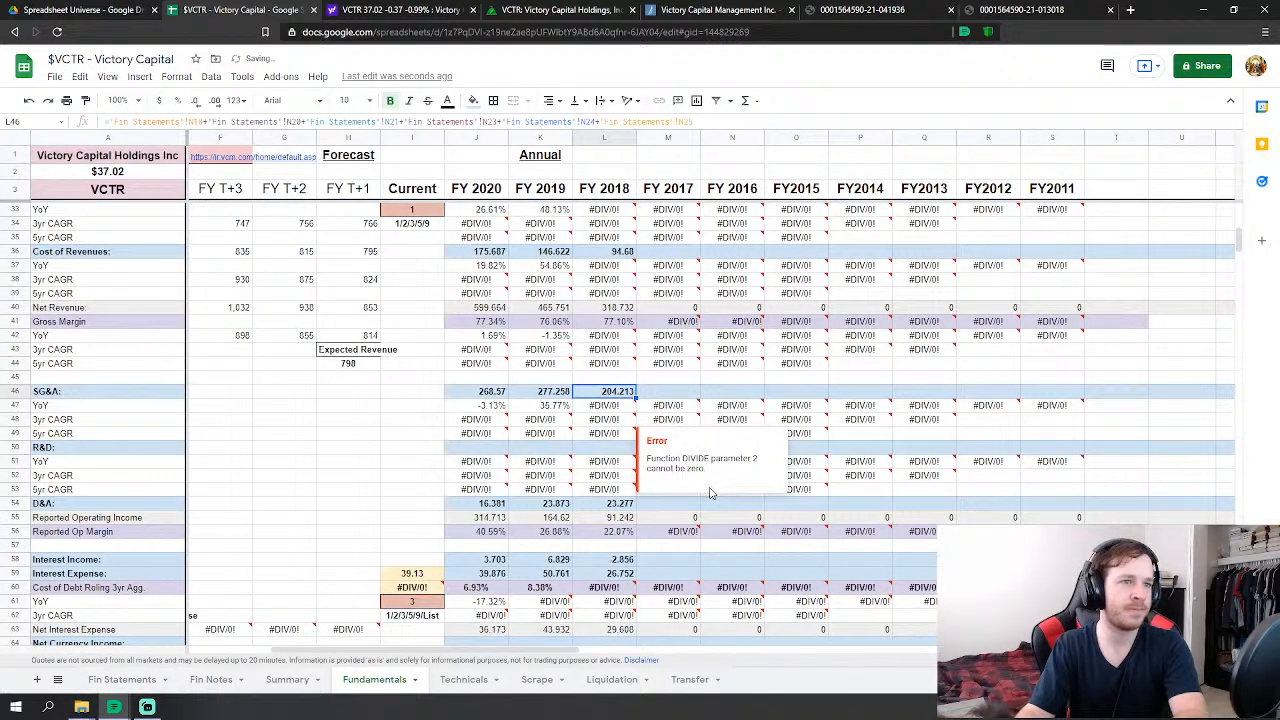
- Compare the FY 2018 income statement lines on Fundamentals with the 2018 figures on Fin Statements
{"action": "scroll", "coordinate": [663, 562], "scroll_direction": "down", "scroll_amount": 5}
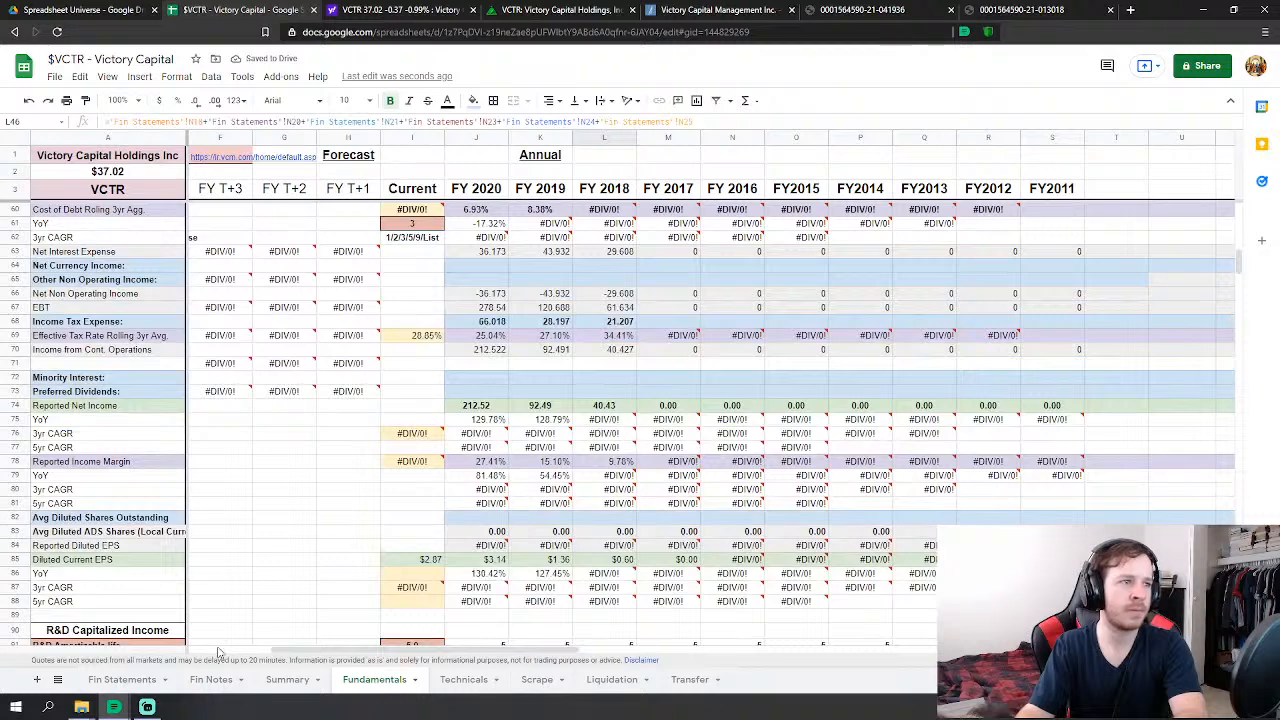
{"action": "left_click", "coordinate": [122, 679]}
{"action": "scroll", "coordinate": [416, 460], "scroll_direction": "down", "scroll_amount": 4}
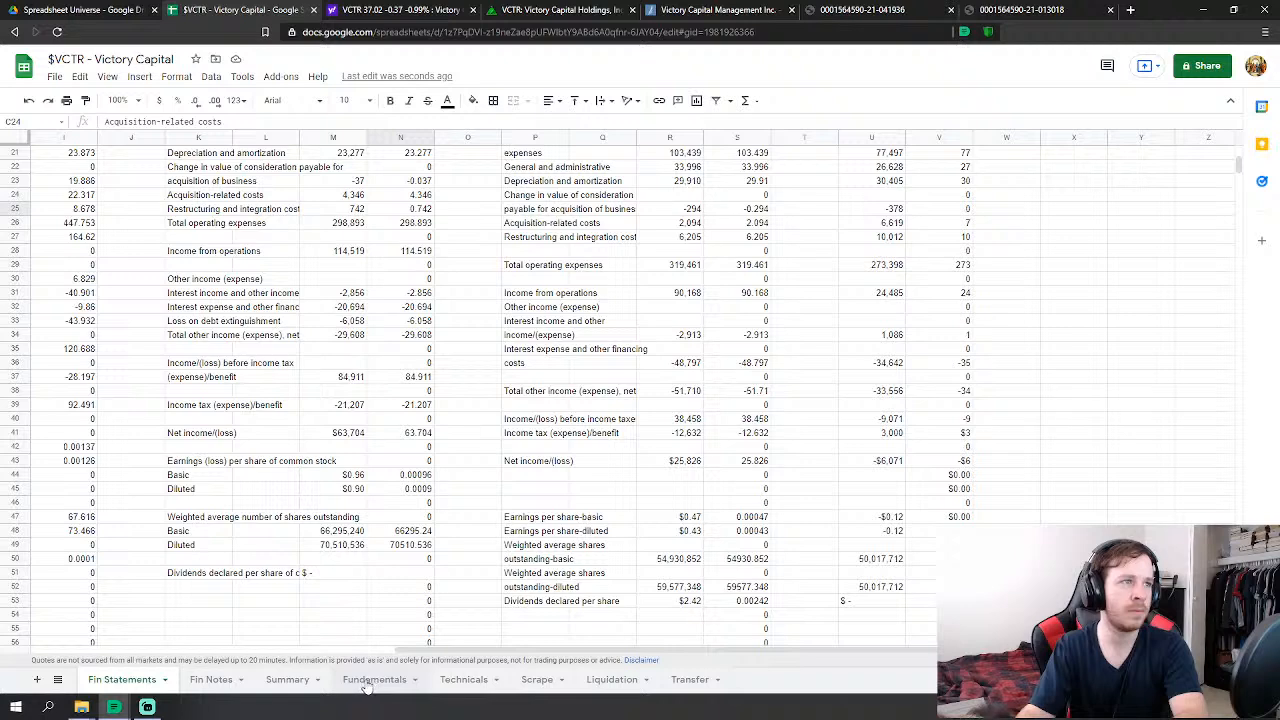
{"action": "scroll", "coordinate": [360, 600], "scroll_direction": "up", "scroll_amount": 3}
{"action": "scroll", "coordinate": [409, 583], "scroll_direction": "up", "scroll_amount": 2}
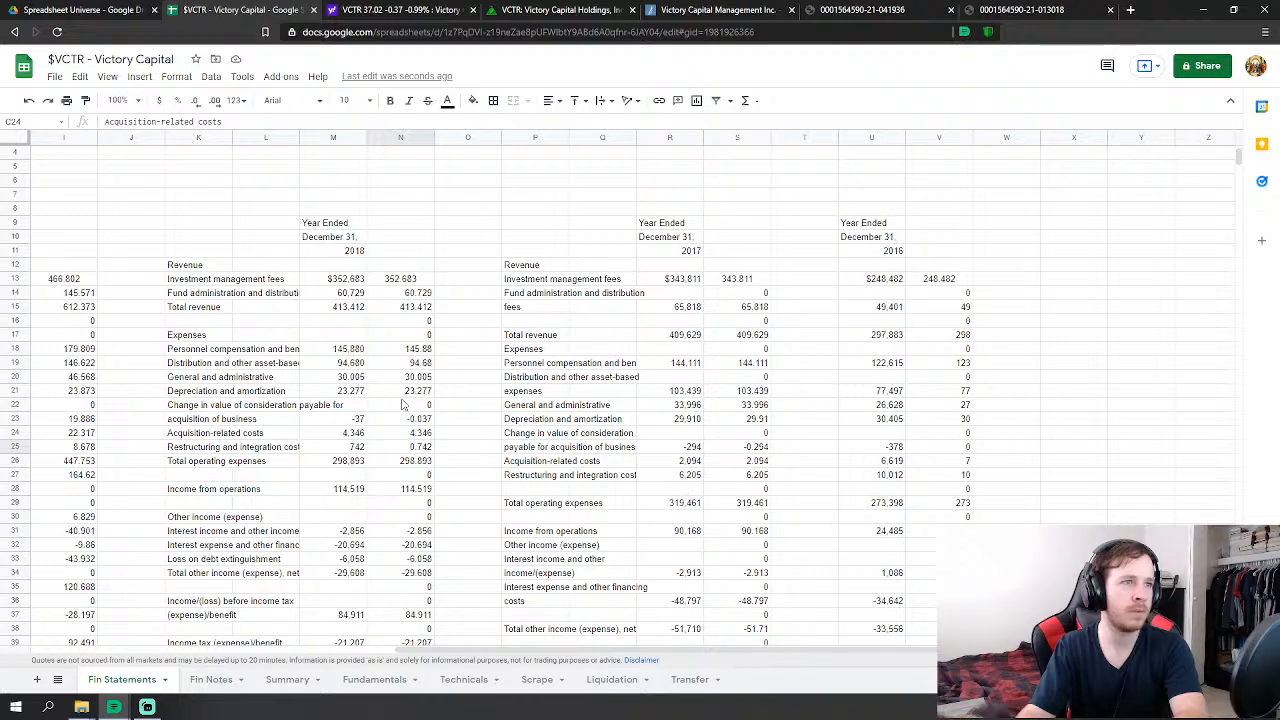
{"action": "left_click", "coordinate": [376, 679]}
{"action": "scroll", "coordinate": [650, 396], "scroll_direction": "down", "scroll_amount": 5}
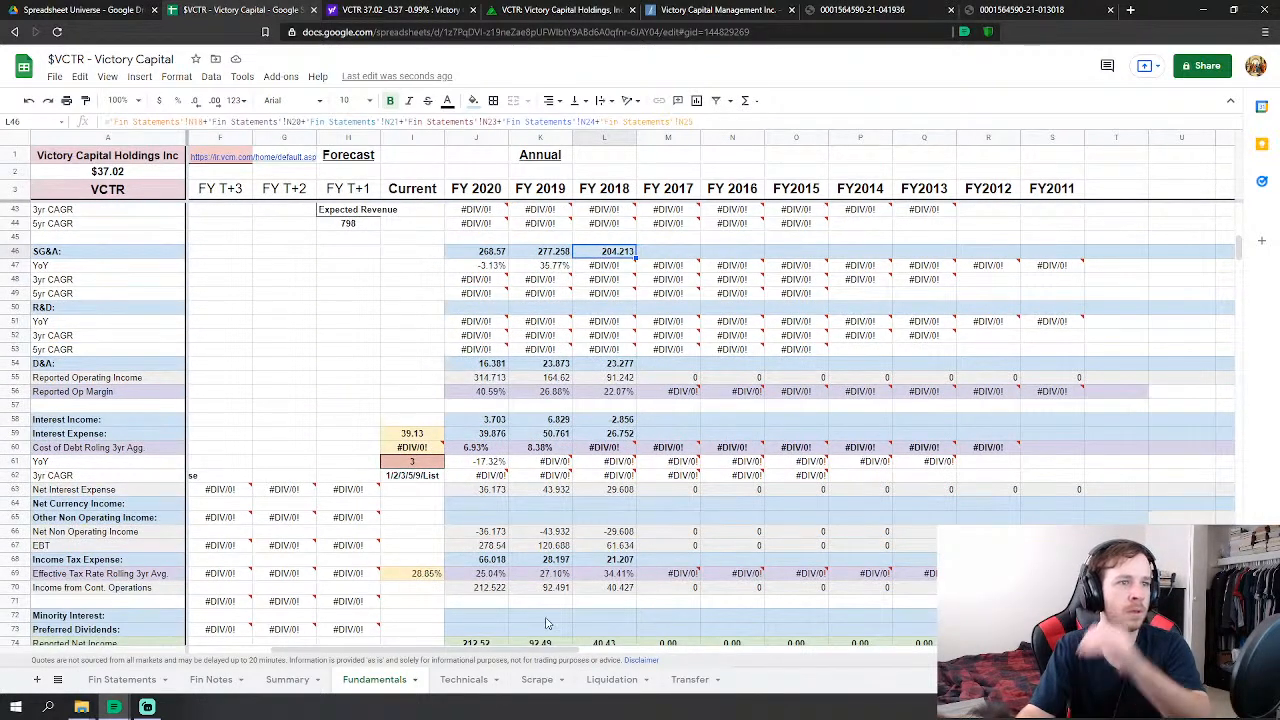
{"action": "scroll", "coordinate": [620, 625], "scroll_direction": "up", "scroll_amount": 3}
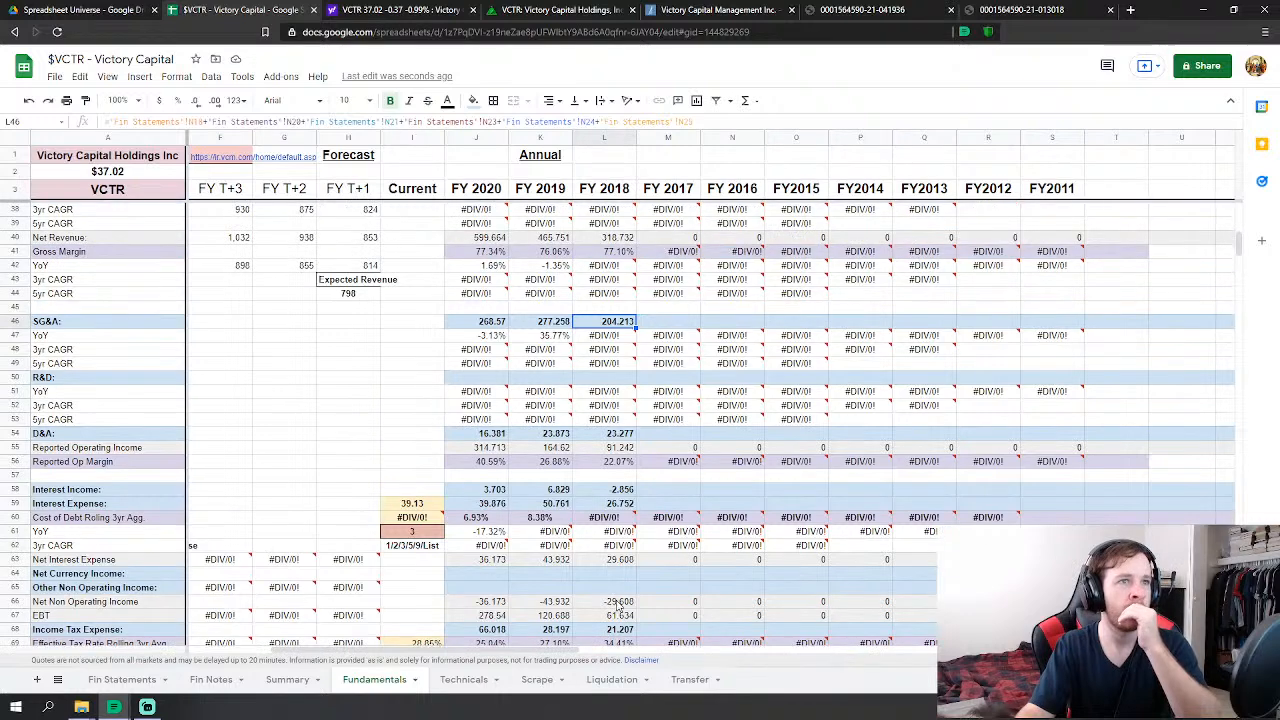
{"action": "left_click", "coordinate": [136, 682]}
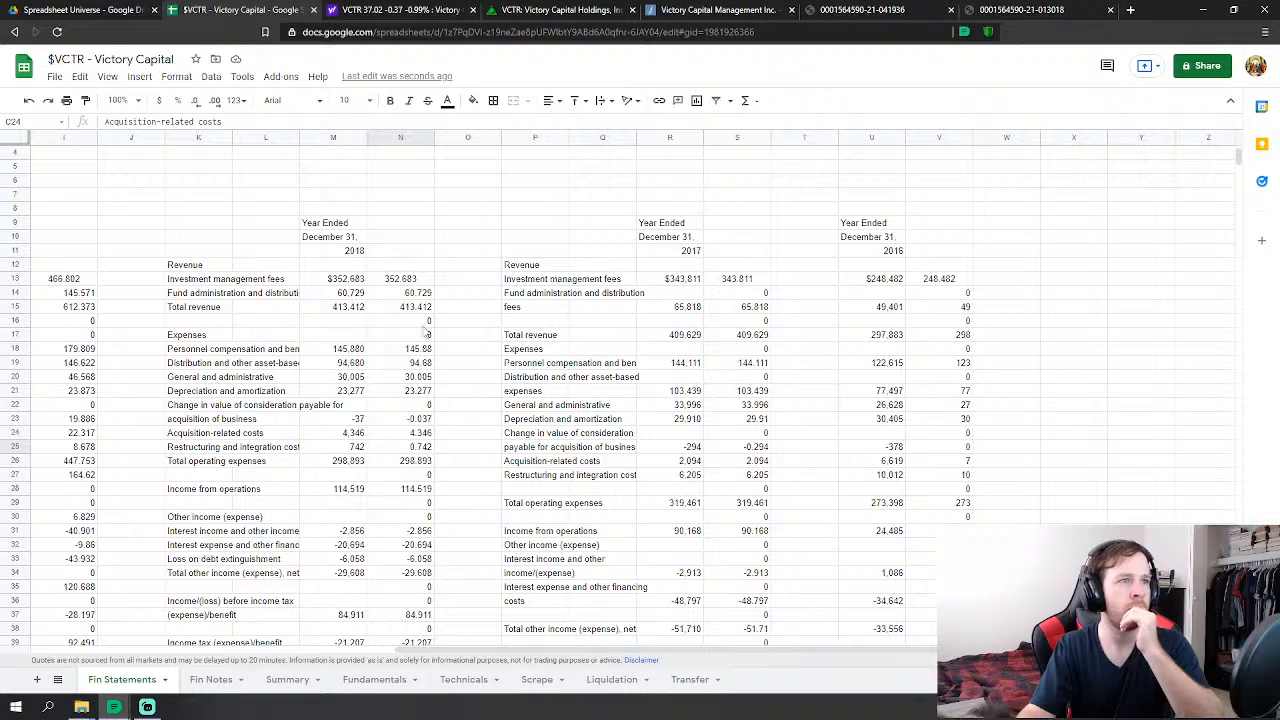
- Re-enter the FY 2018 Cost of Revenues on Fundamentals as a link to the distribution expenses in Fin Statements N19
{"action": "left_click", "coordinate": [370, 683]}
{"action": "scroll", "coordinate": [513, 405], "scroll_direction": "up", "scroll_amount": 4}
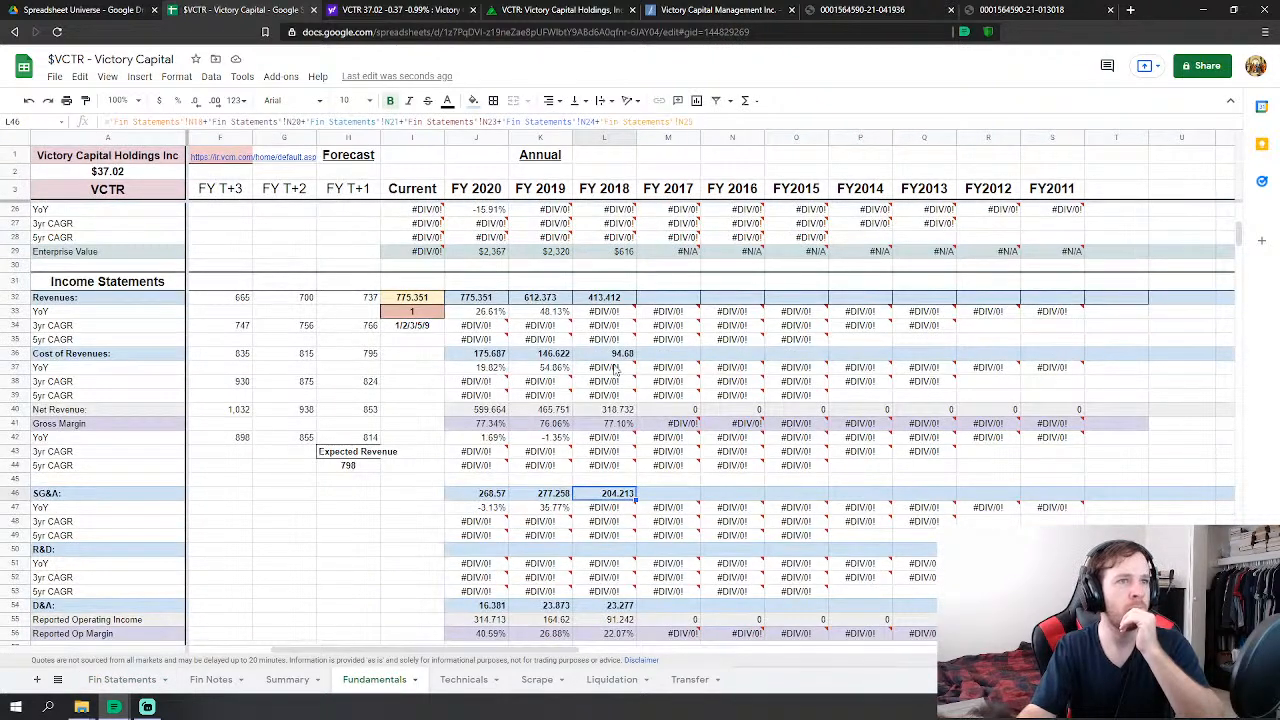
{"action": "left_click", "coordinate": [615, 355]}
{"action": "type", "text": "="}
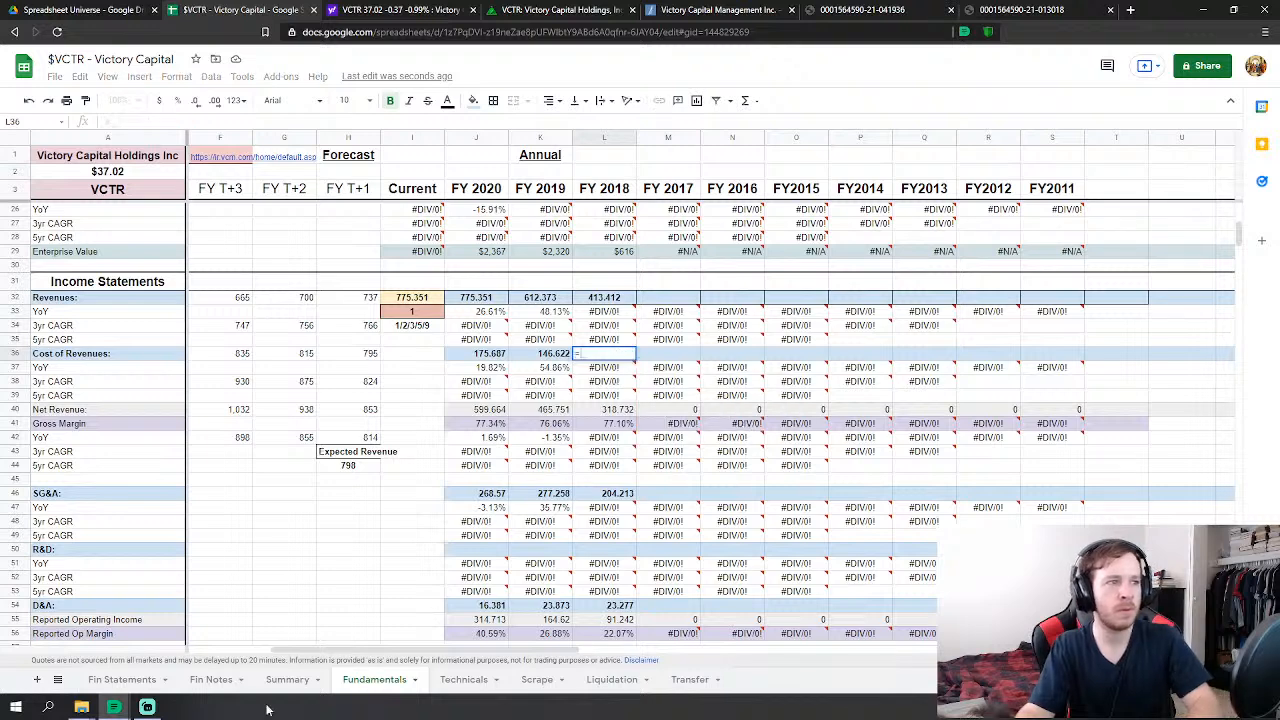
{"action": "left_click", "coordinate": [121, 679]}
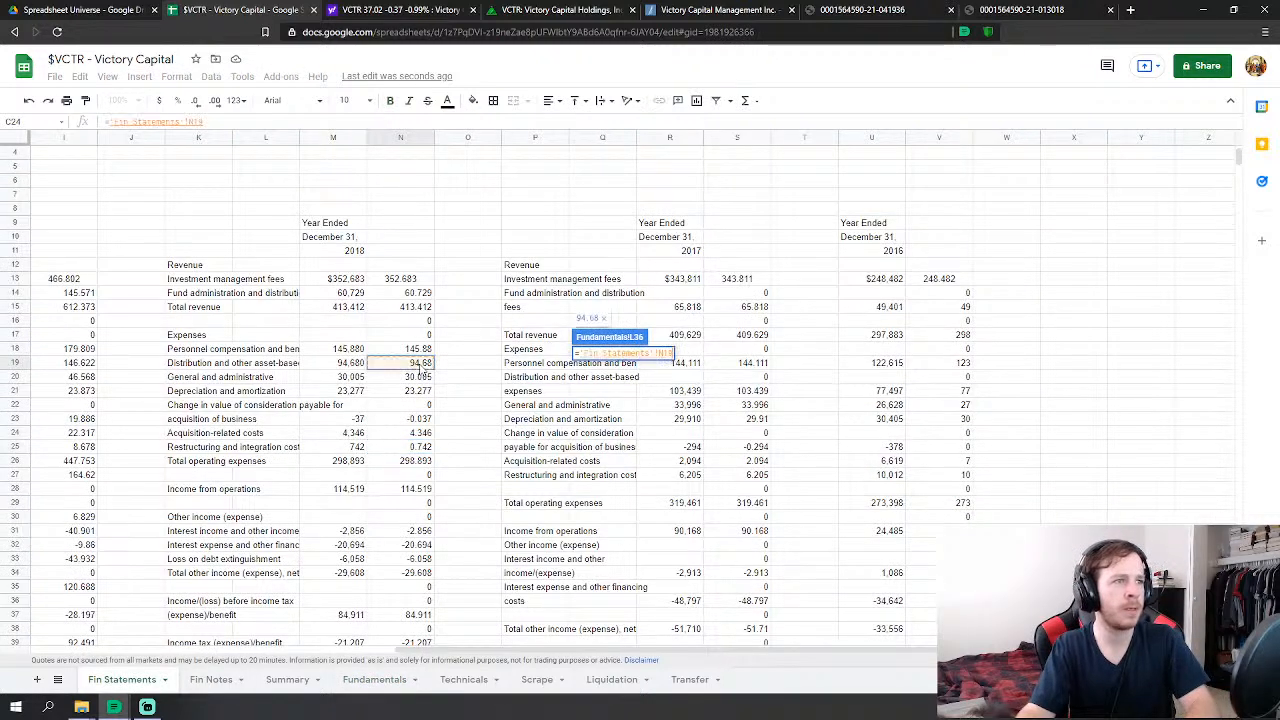
- Rebuild the FY 2018 SG&A formula without depreciation, summing Fin Statements N18, N20, N23, N24 and N25
{"action": "left_click", "coordinate": [374, 680]}
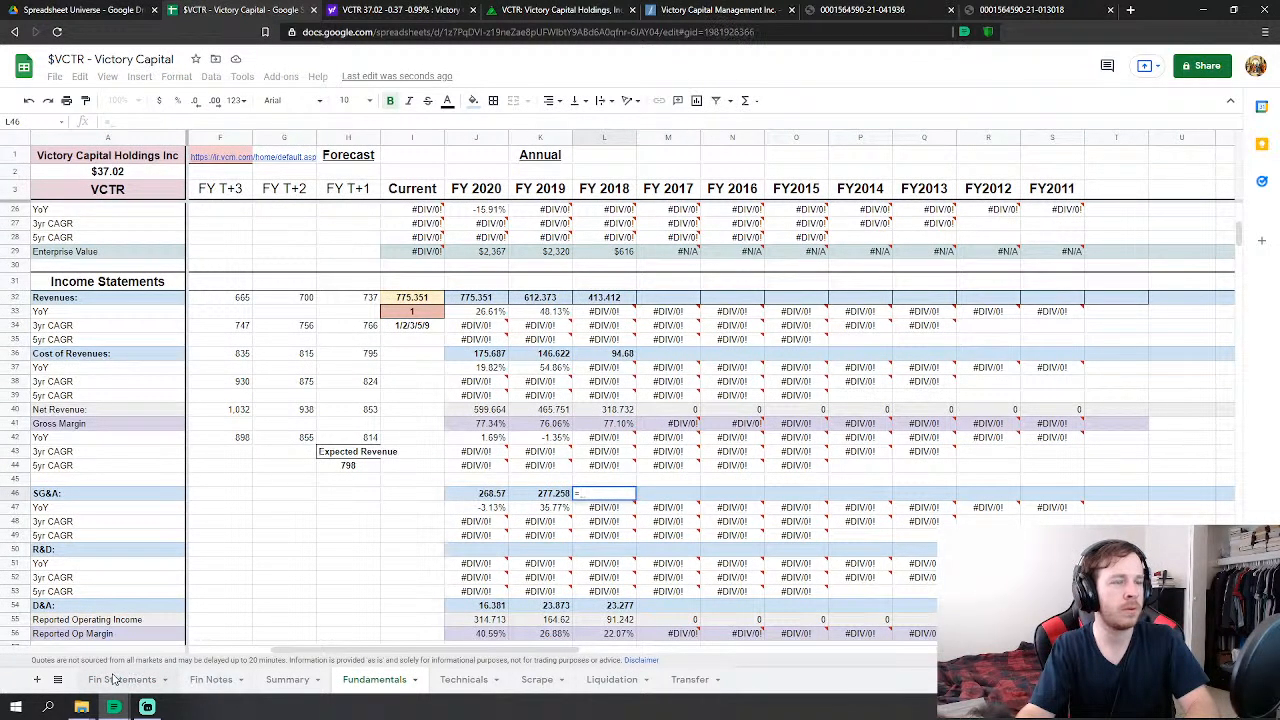
{"action": "left_click", "coordinate": [121, 679]}
{"action": "left_click", "coordinate": [421, 349]}
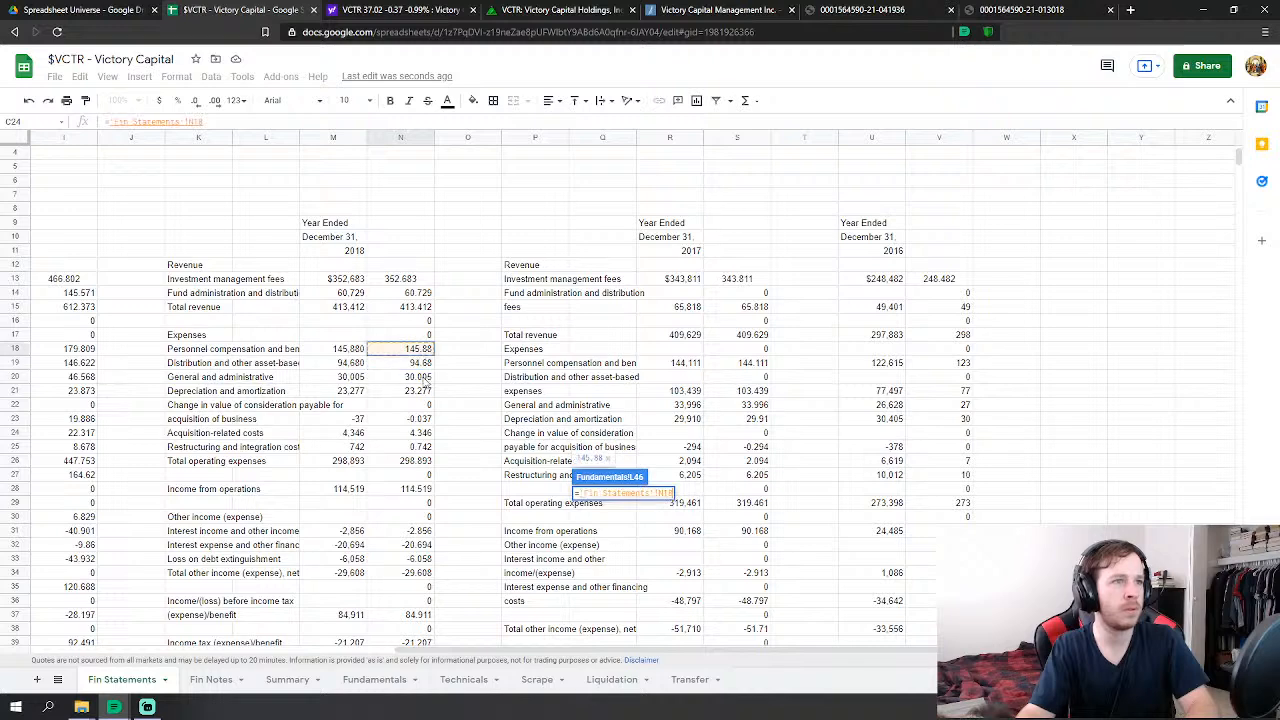
{"action": "type", "text": "+"}
{"action": "left_click", "coordinate": [428, 378]}
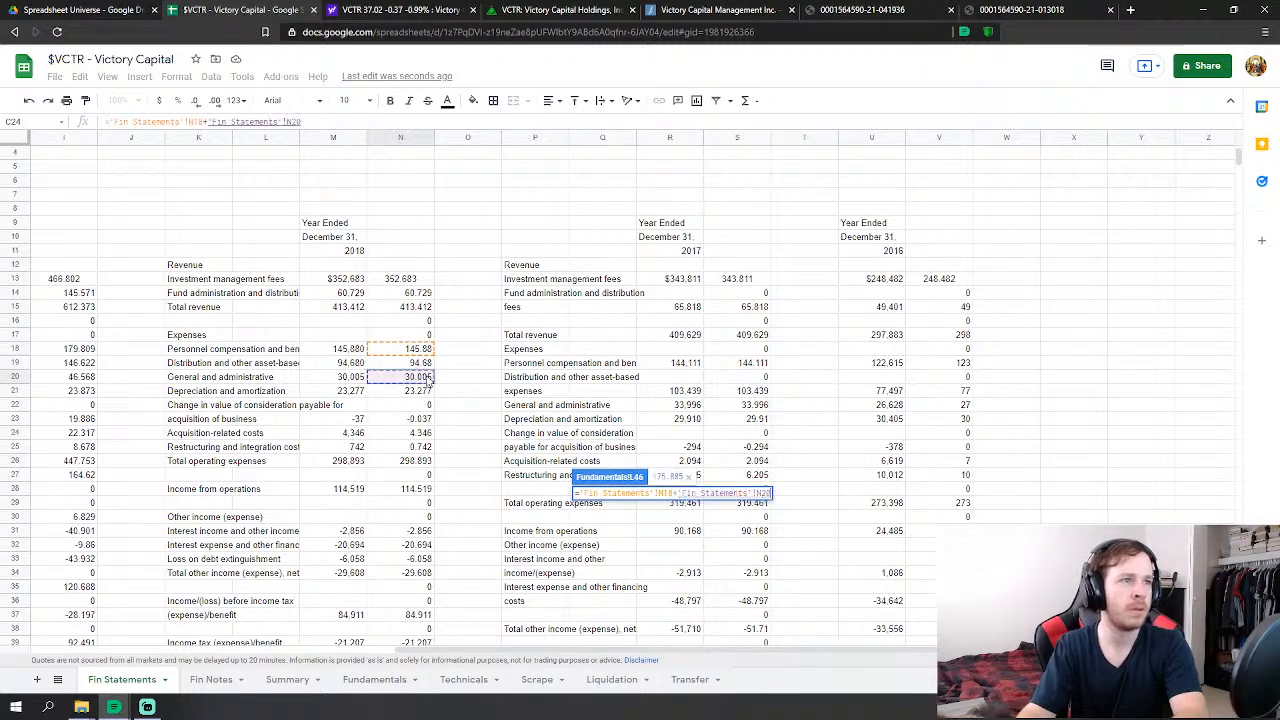
{"action": "type", "text": "+"}
{"action": "left_click", "coordinate": [420, 418]}
{"action": "type", "text": "+'Fin Statements'!N23+"}
{"action": "left_click", "coordinate": [420, 432]}
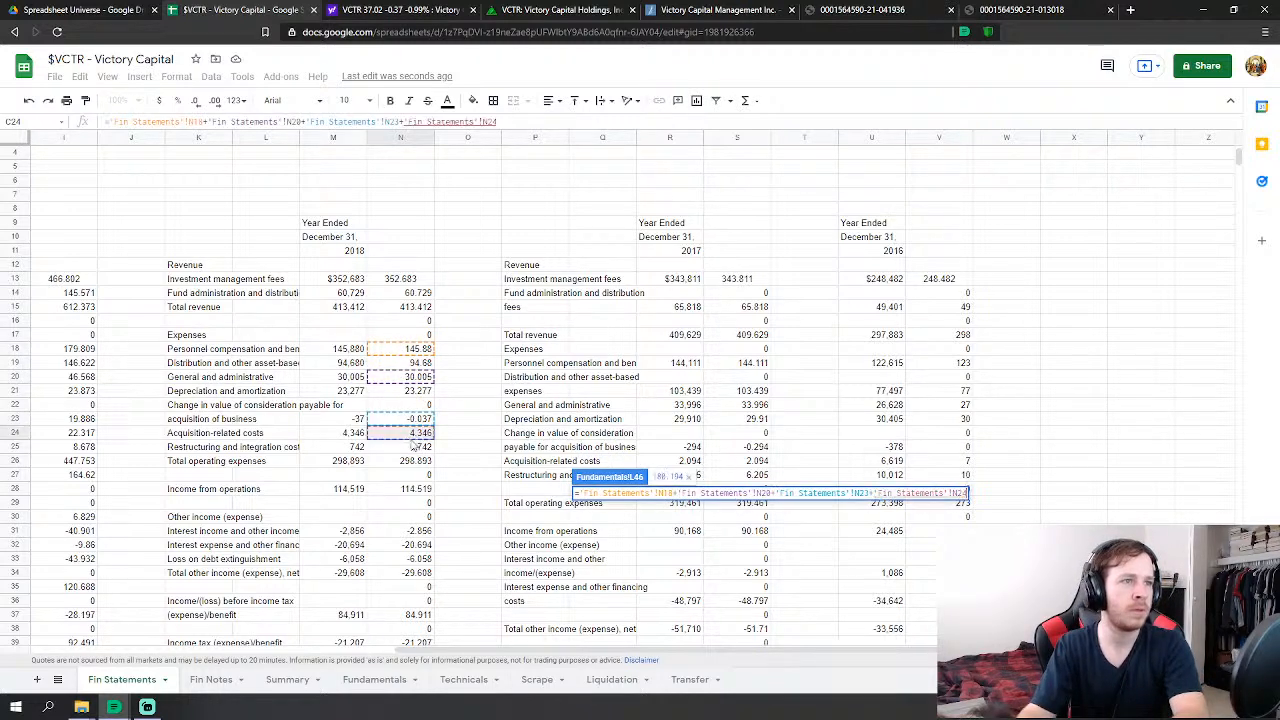
{"action": "type", "text": "+"}
{"action": "left_click", "coordinate": [419, 446]}
{"action": "key", "text": "Return"}
- Check the FY 2018 reported net income on Fundamentals against the 2018 net income on Fin Statements
{"action": "scroll", "coordinate": [624, 542], "scroll_direction": "down", "scroll_amount": 10}
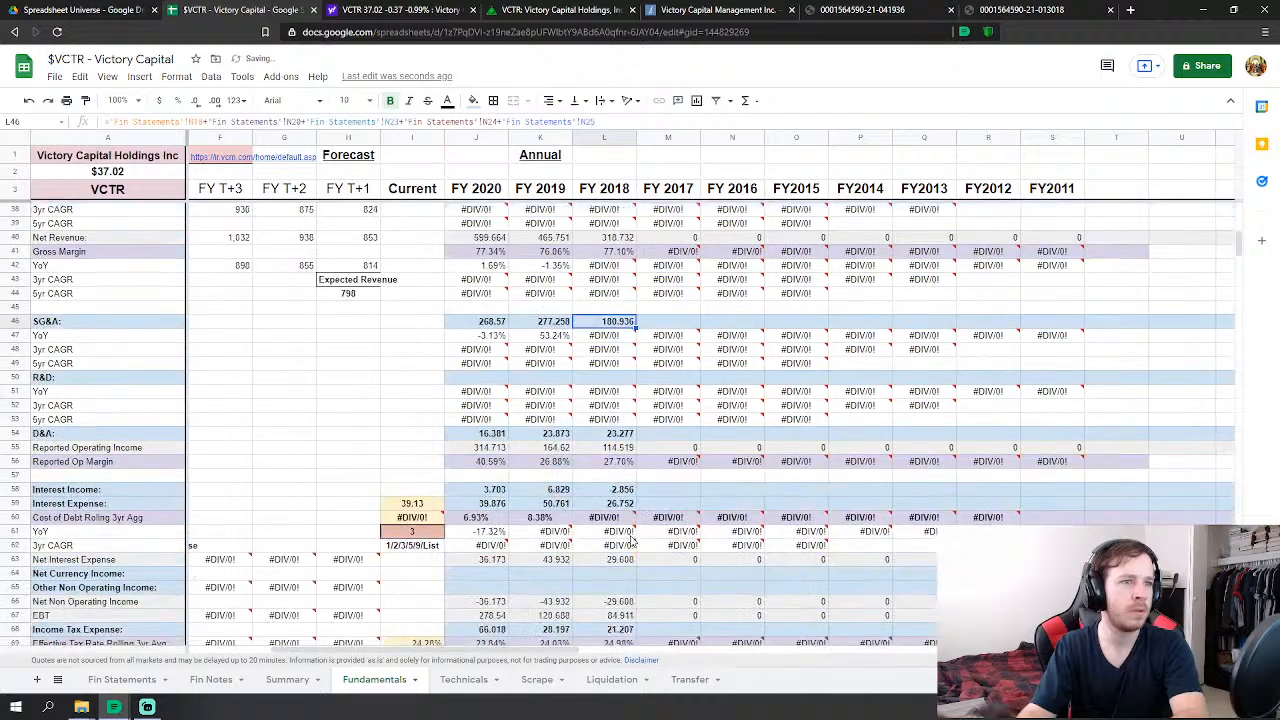
{"action": "scroll", "coordinate": [624, 542], "scroll_direction": "down", "scroll_amount": 2}
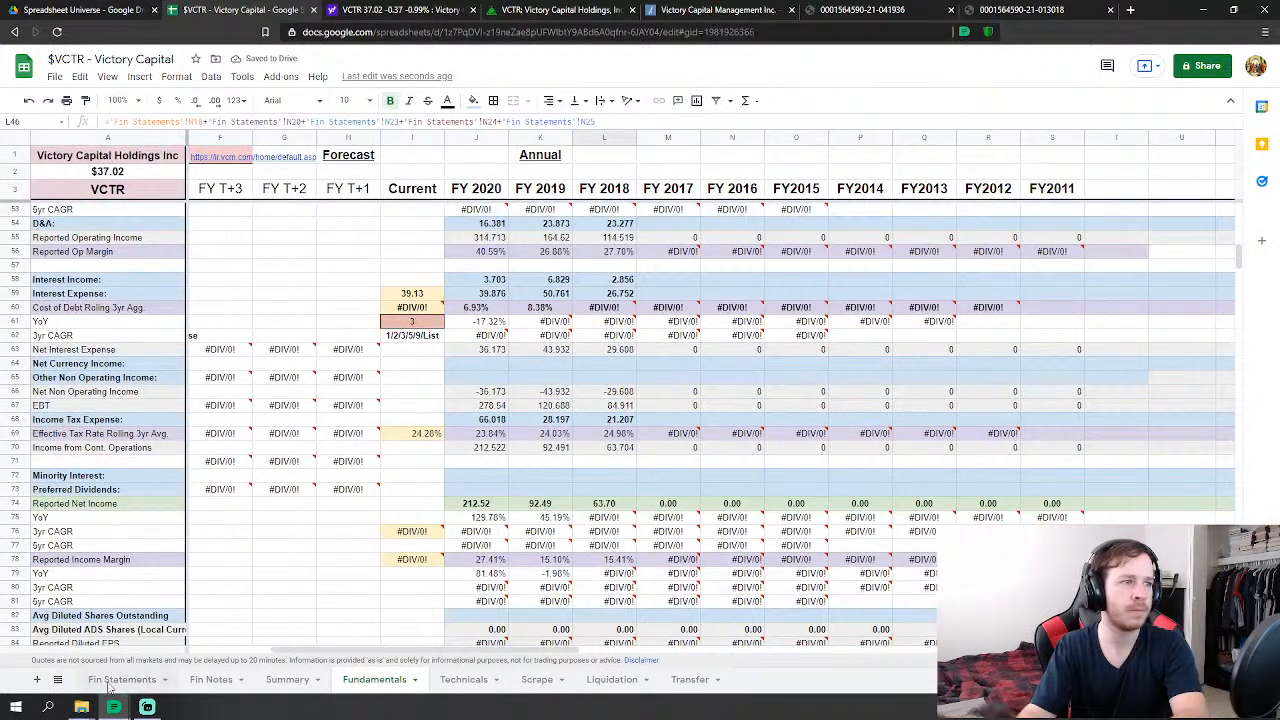
{"action": "left_click", "coordinate": [112, 680]}
{"action": "scroll", "coordinate": [533, 511], "scroll_direction": "down", "scroll_amount": 4}
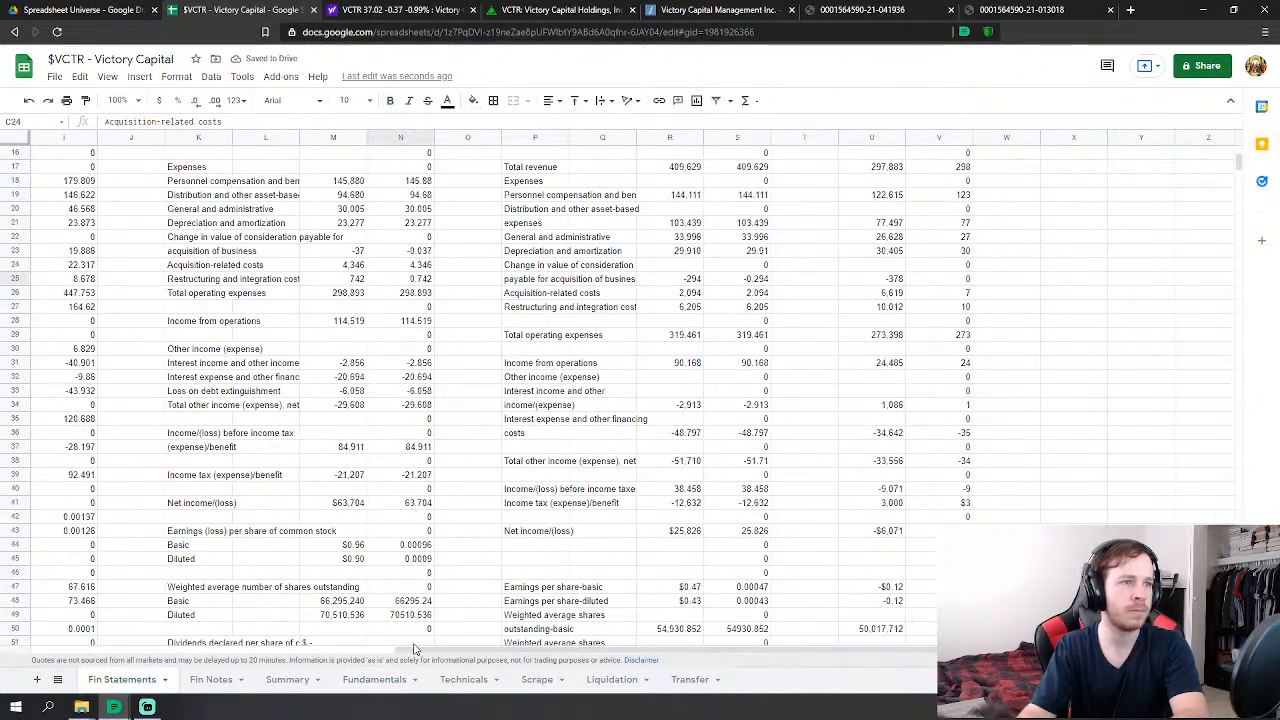
- Link the FY 2018 CF Depreciation & Amortization on Fundamentals to the 2018 depreciation and amortization in Fin Statements N116
{"action": "left_click", "coordinate": [374, 680]}
{"action": "scroll", "coordinate": [620, 527], "scroll_direction": "down", "scroll_amount": 15}
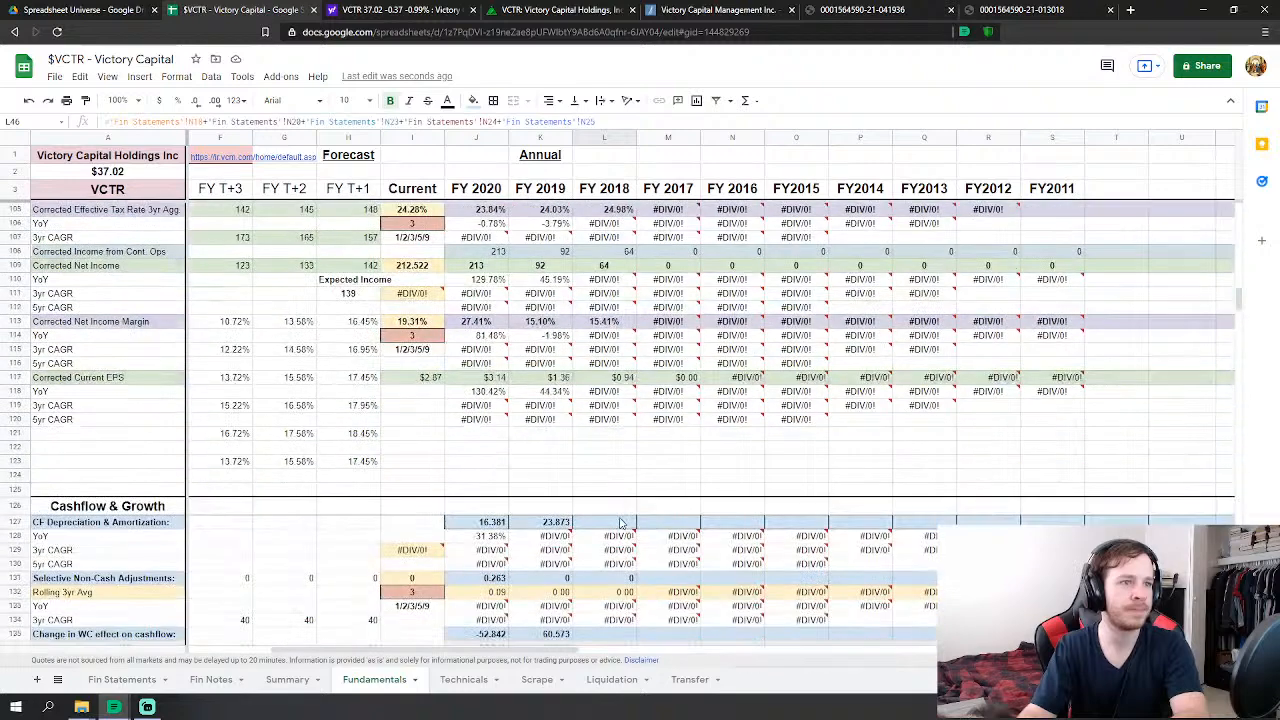
{"action": "left_click", "coordinate": [620, 524]}
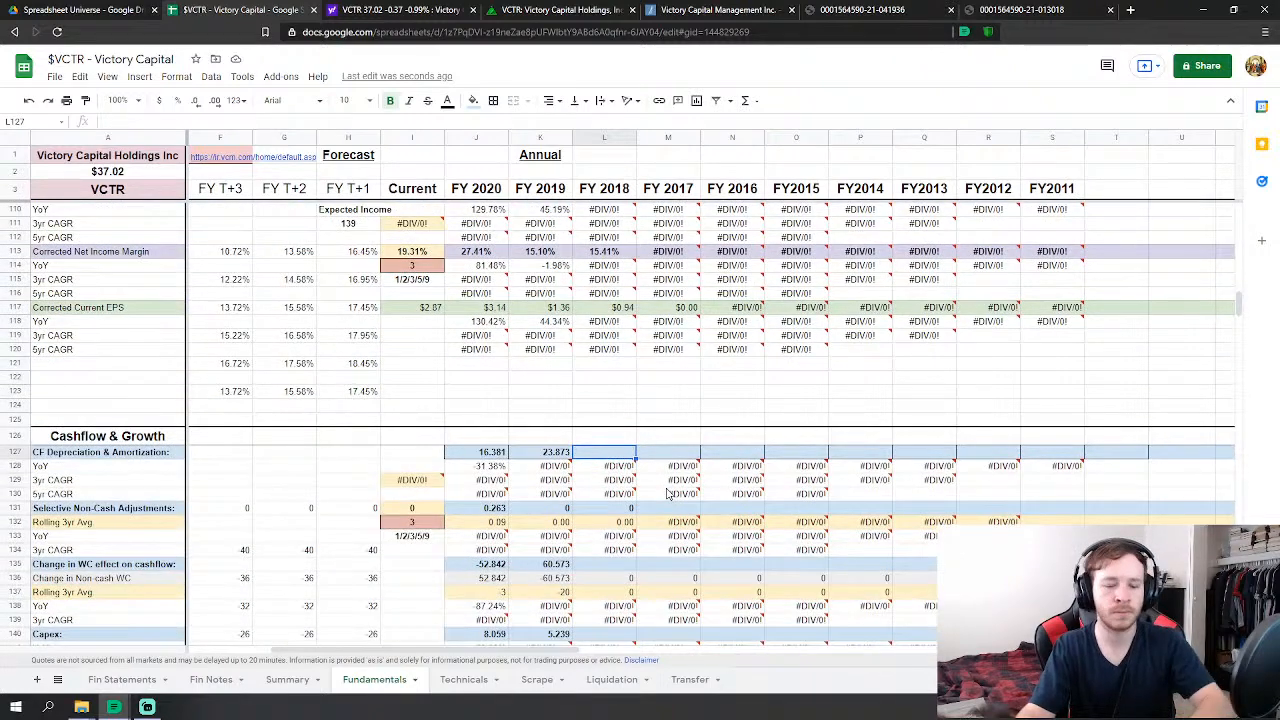
{"action": "scroll", "coordinate": [375, 523], "scroll_direction": "down", "scroll_amount": 1}
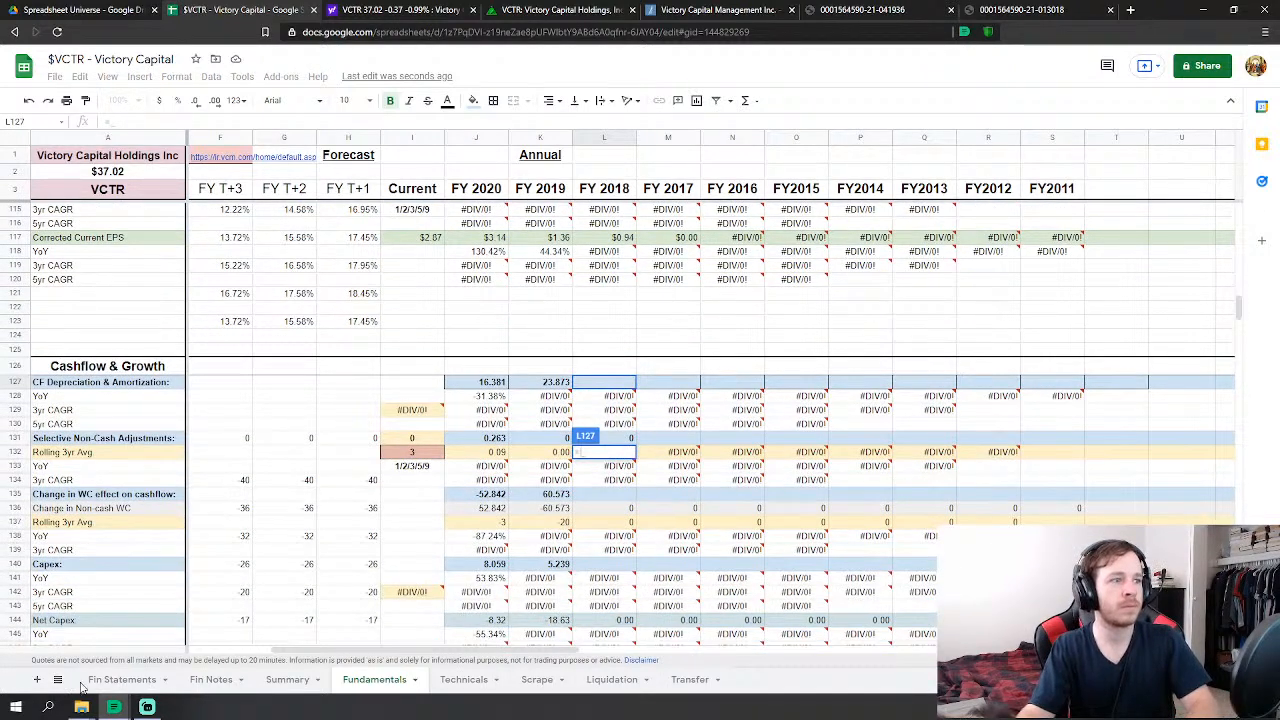
{"action": "left_click", "coordinate": [122, 679]}
{"action": "scroll", "coordinate": [475, 479], "scroll_direction": "down", "scroll_amount": 6}
{"action": "scroll", "coordinate": [475, 479], "scroll_direction": "down", "scroll_amount": 12}
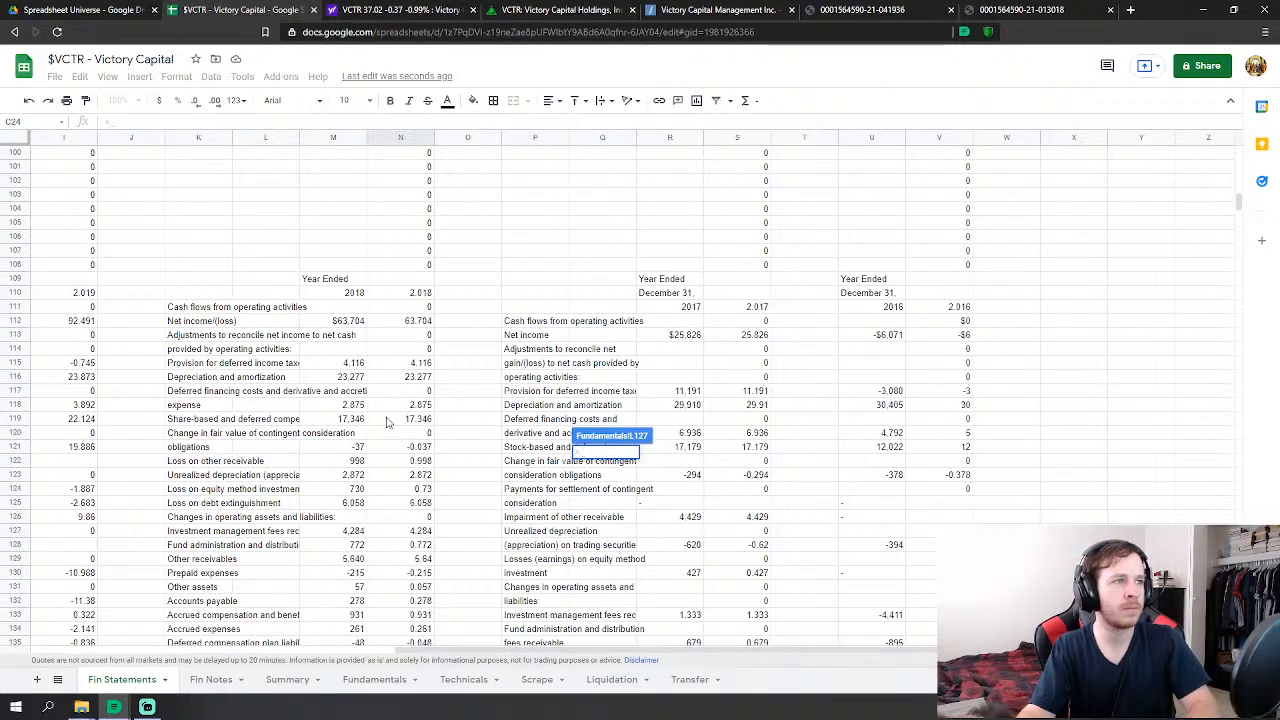
{"action": "left_click", "coordinate": [420, 378]}
{"action": "key", "text": "Return"}
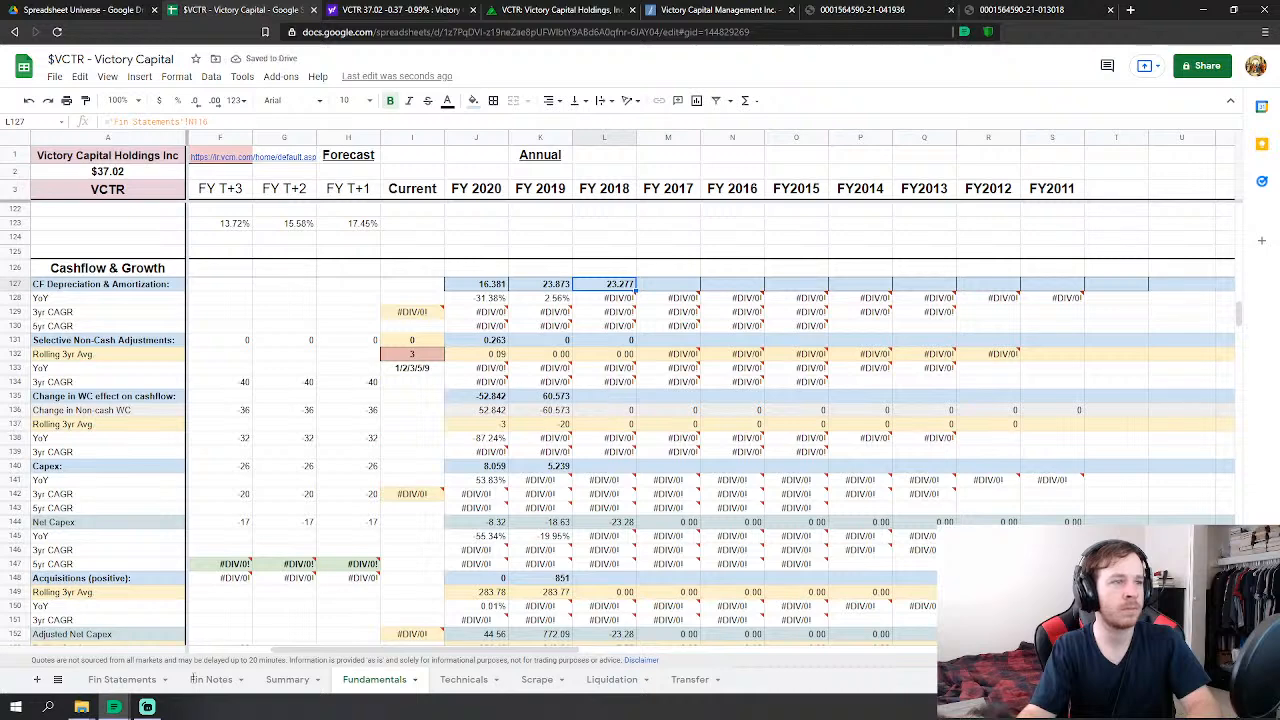
- Fill the FY 2018 Change in WC effect on cashflow with the SUM of Fin Statements N127:N136
{"action": "left_click", "coordinate": [135, 680]}
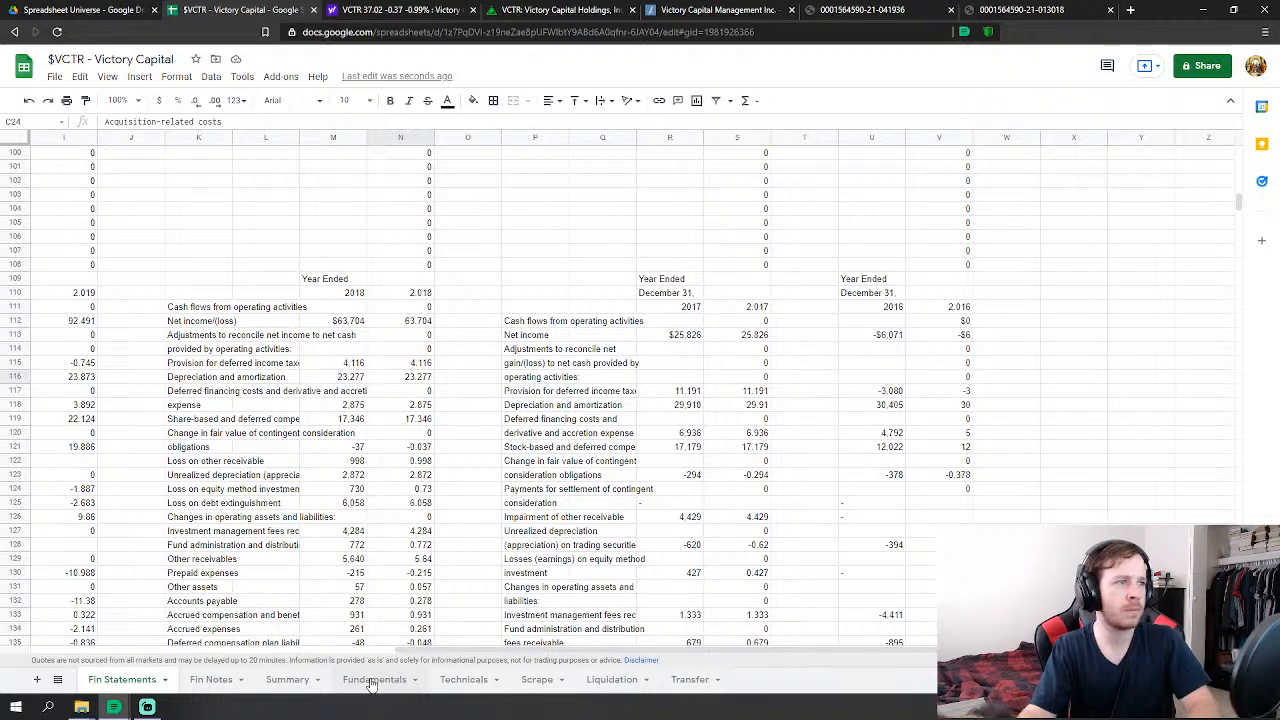
{"action": "left_click", "coordinate": [370, 683]}
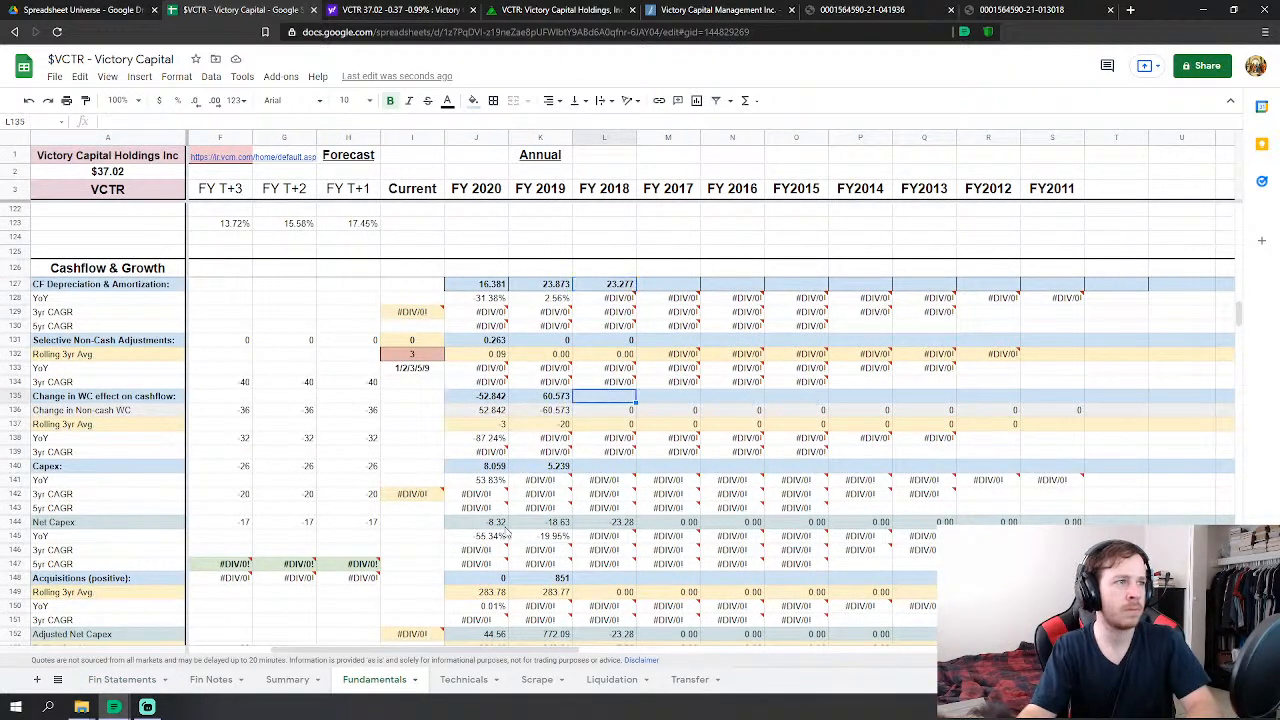
{"action": "type", "text": "=su"}
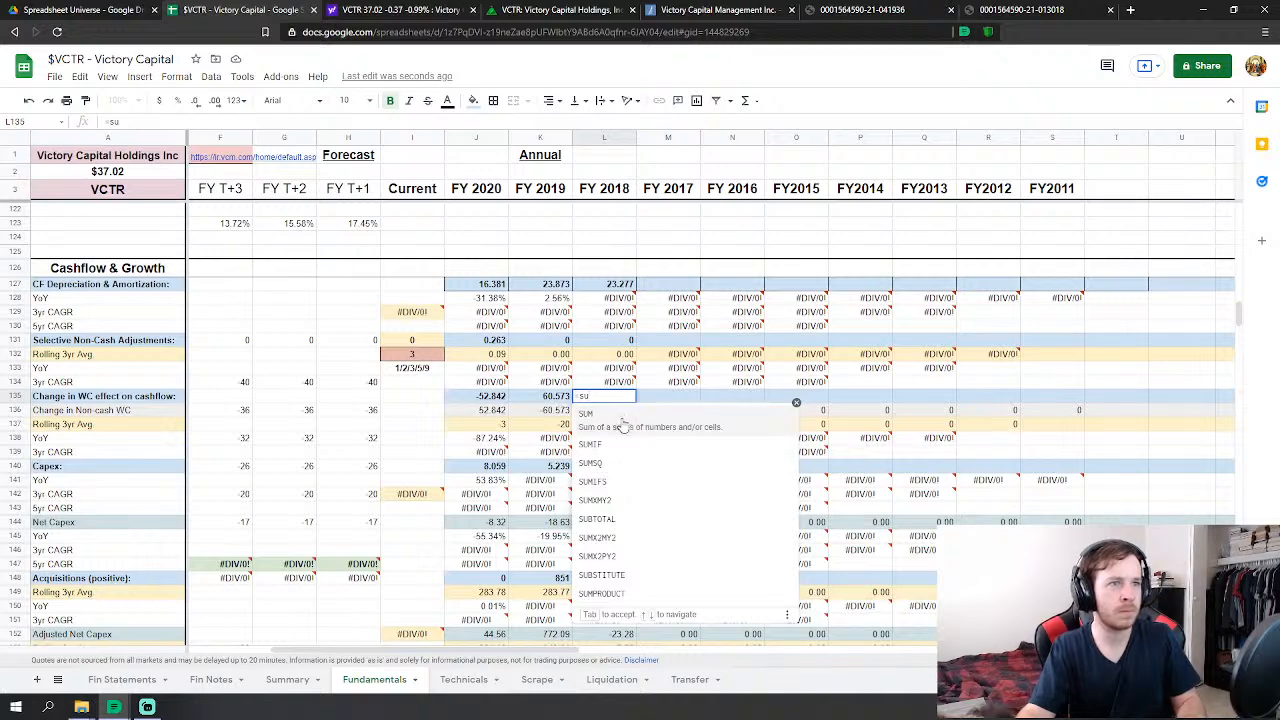
{"action": "left_click", "coordinate": [622, 427]}
{"action": "left_click", "coordinate": [122, 679]}
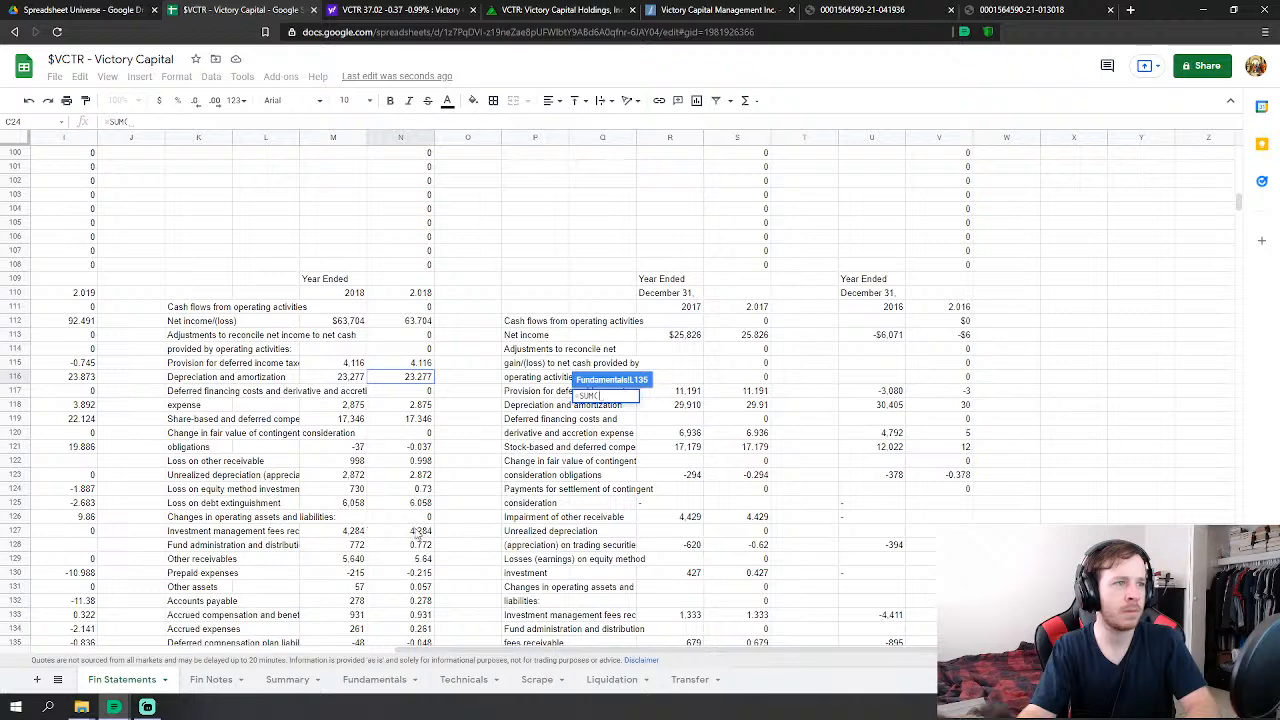
{"action": "left_click_drag", "start_coordinate": [418, 532], "coordinate": [432, 598]}
{"action": "scroll", "coordinate": [428, 600], "scroll_direction": "down", "scroll_amount": 1}
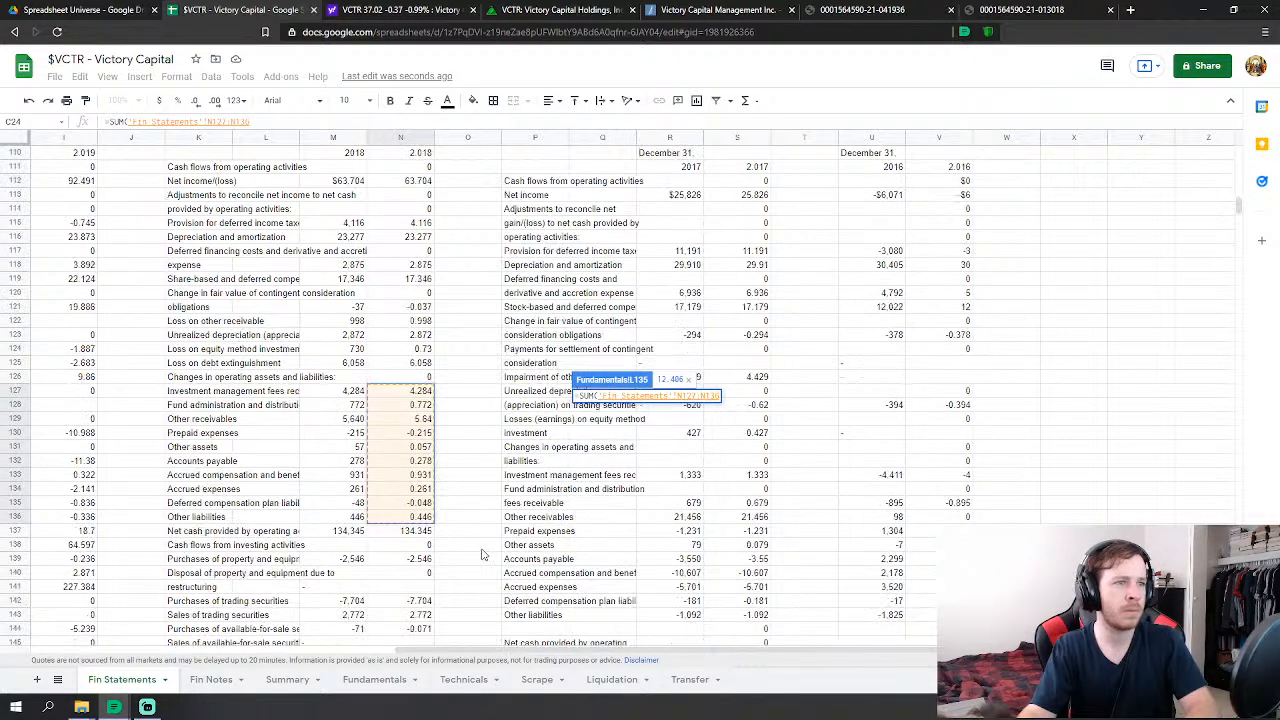
{"action": "key", "text": "Return"}
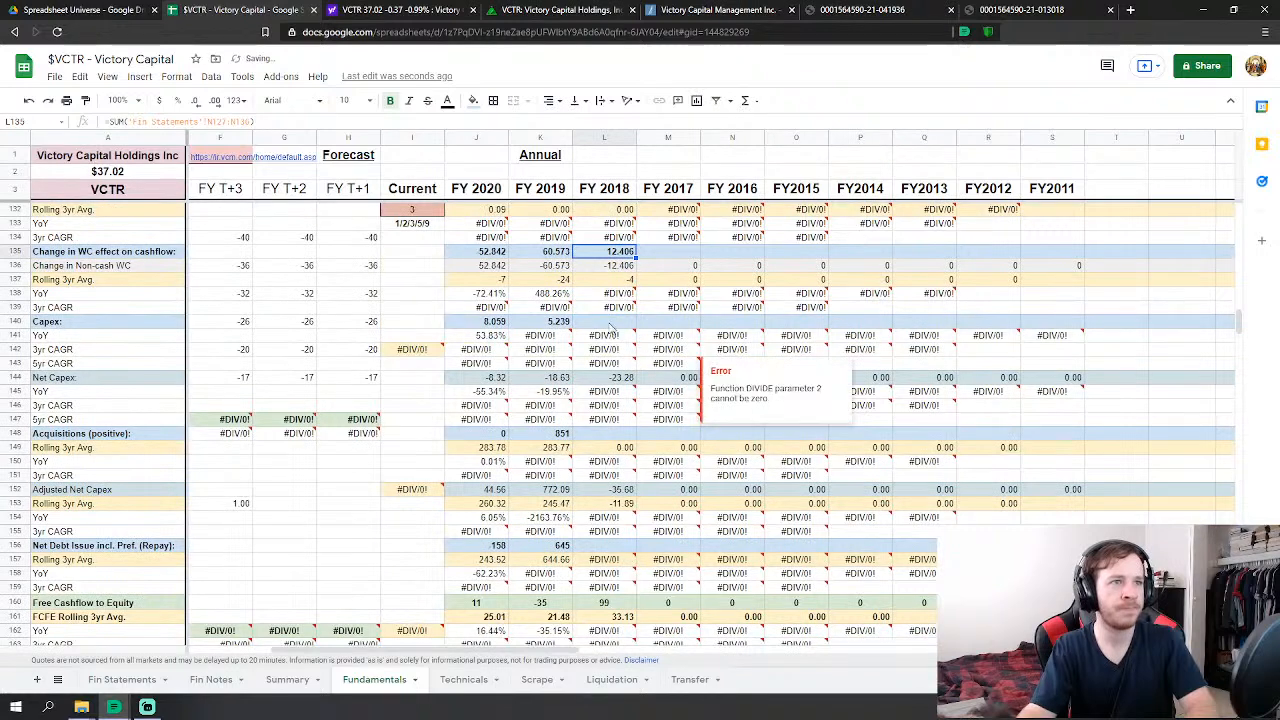
- Enter the FY 2018 Capex on Fundamentals as the negated Fin Statements N139 minus N142 minus N143
{"action": "left_click", "coordinate": [604, 321]}
{"action": "type", "text": "="}
{"action": "left_click", "coordinate": [115, 679]}
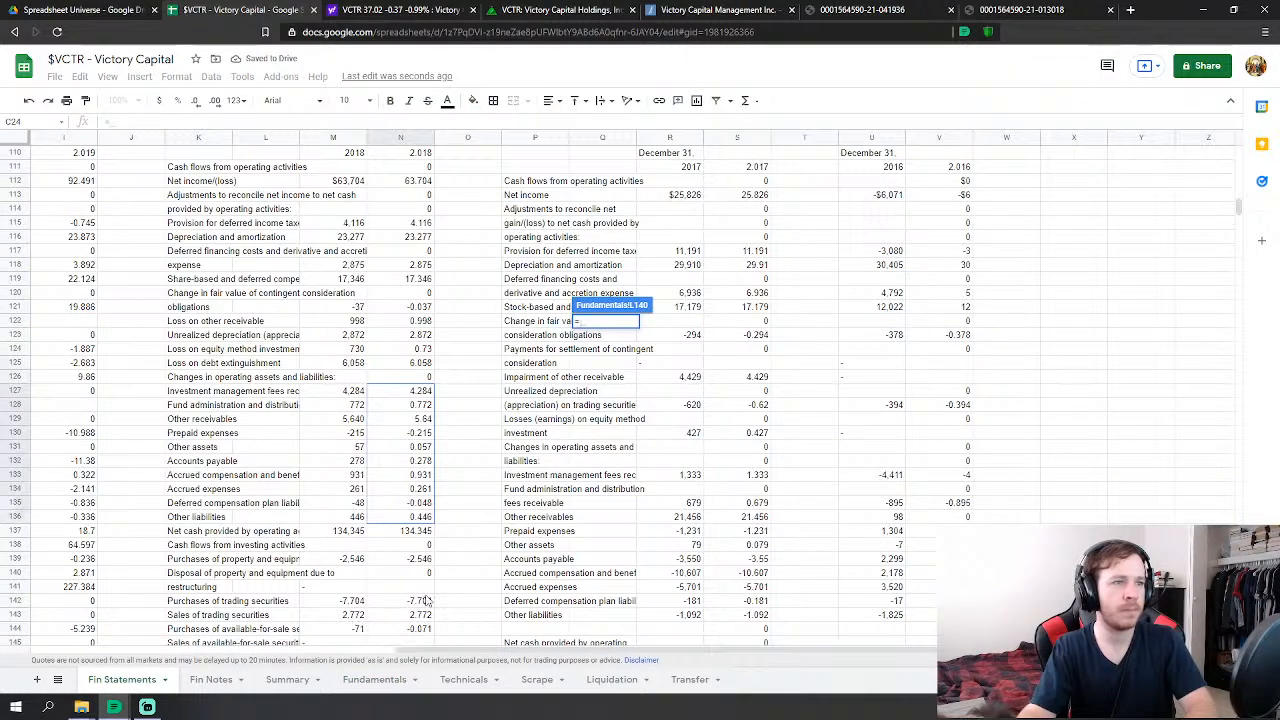
{"action": "scroll", "coordinate": [457, 572], "scroll_direction": "down", "scroll_amount": 3}
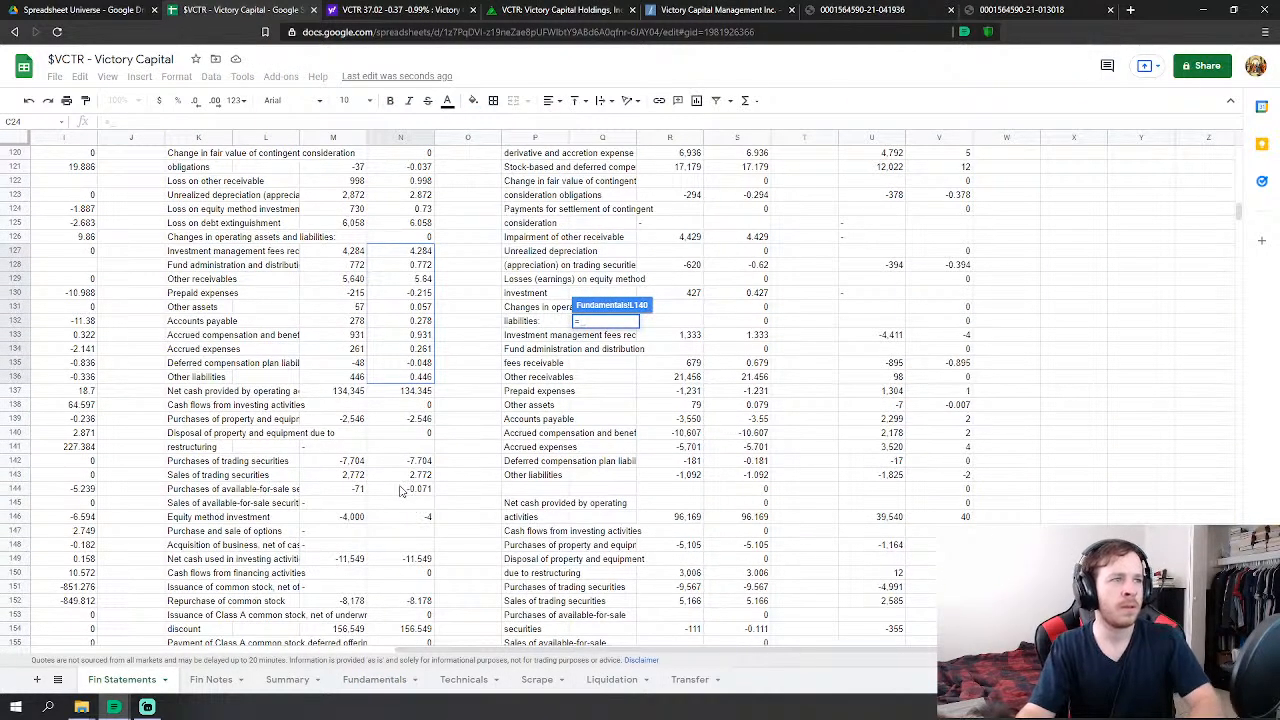
{"action": "left_click", "coordinate": [426, 419]}
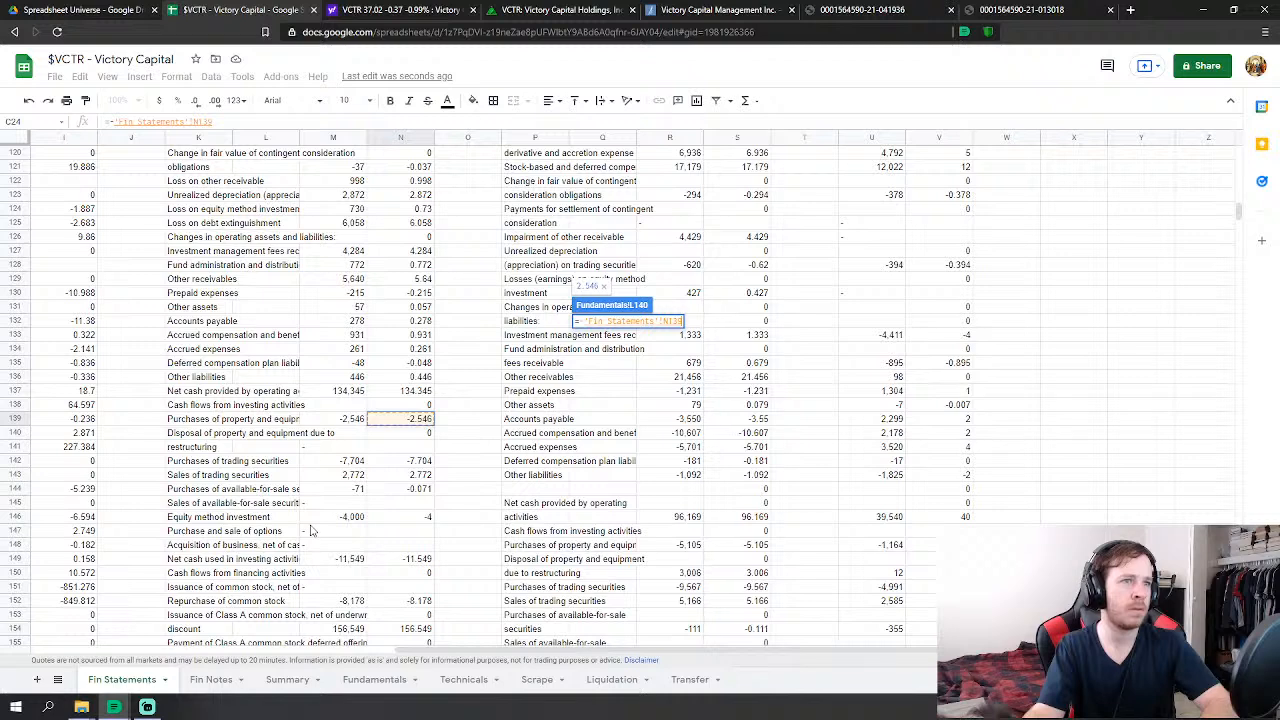
{"action": "type", "text": "-"}
{"action": "left_click", "coordinate": [415, 462]}
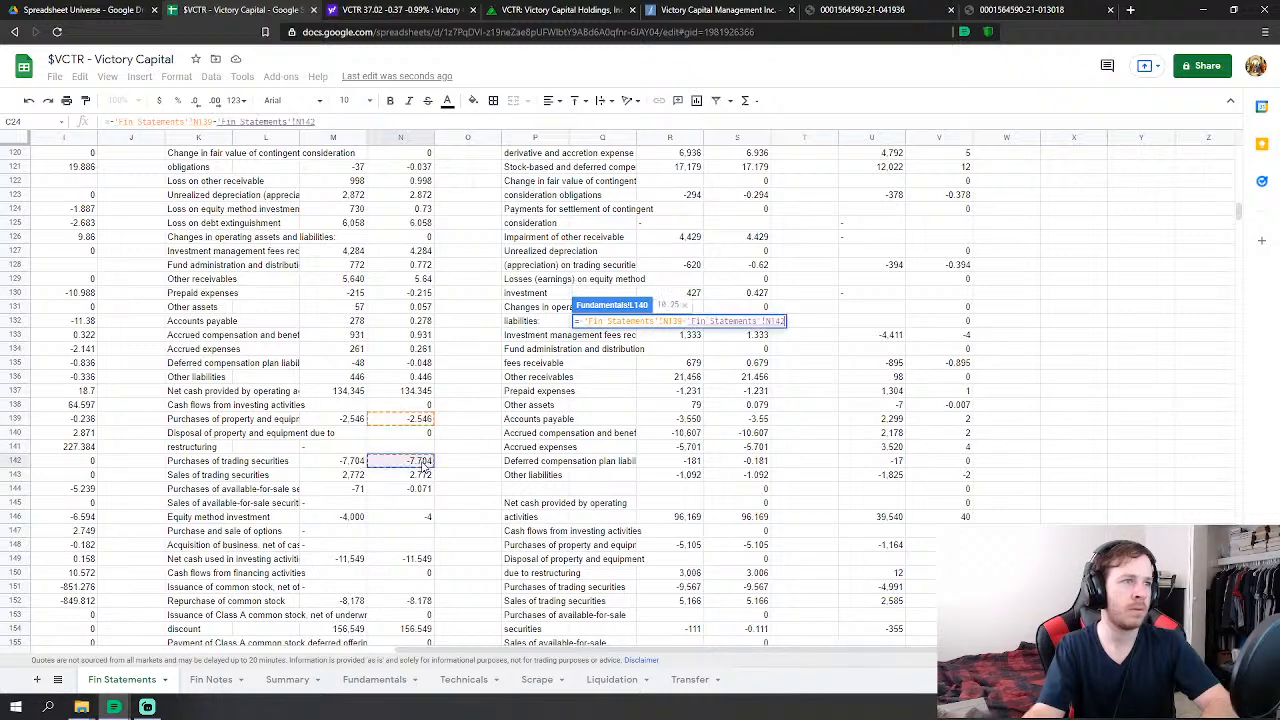
{"action": "type", "text": "-"}
{"action": "left_click", "coordinate": [425, 474]}
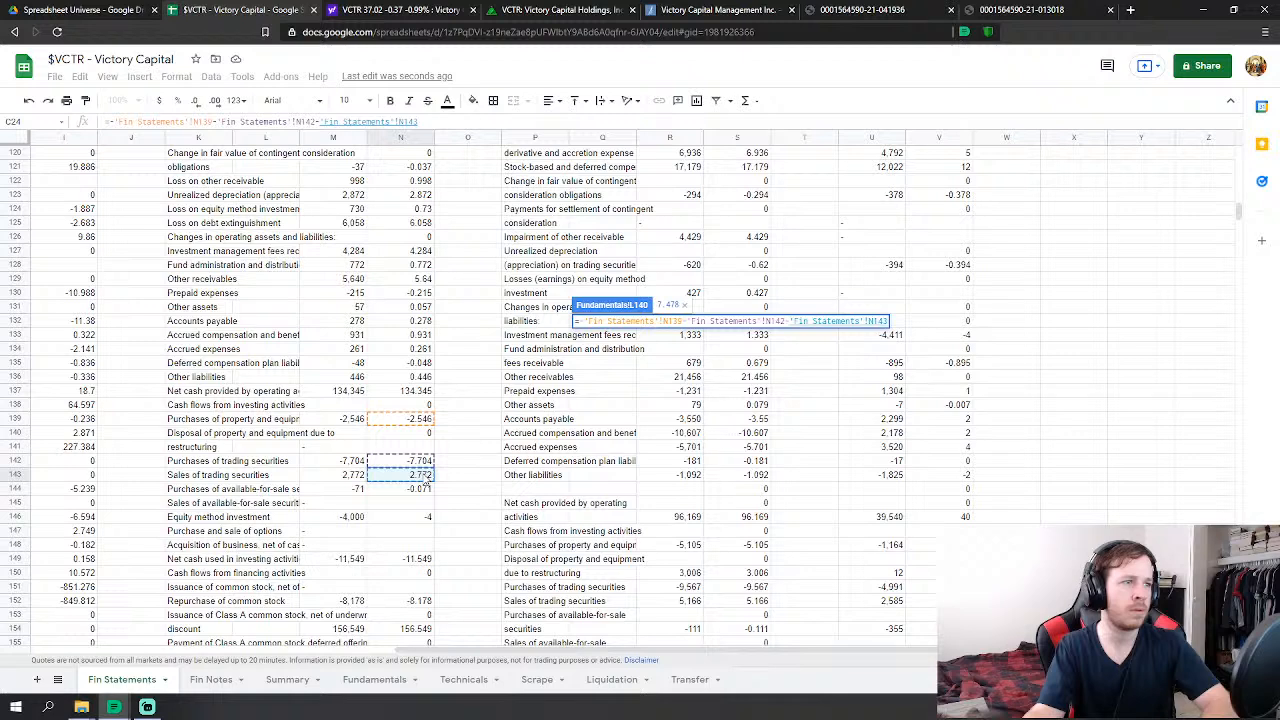
{"action": "key", "text": "Return"}
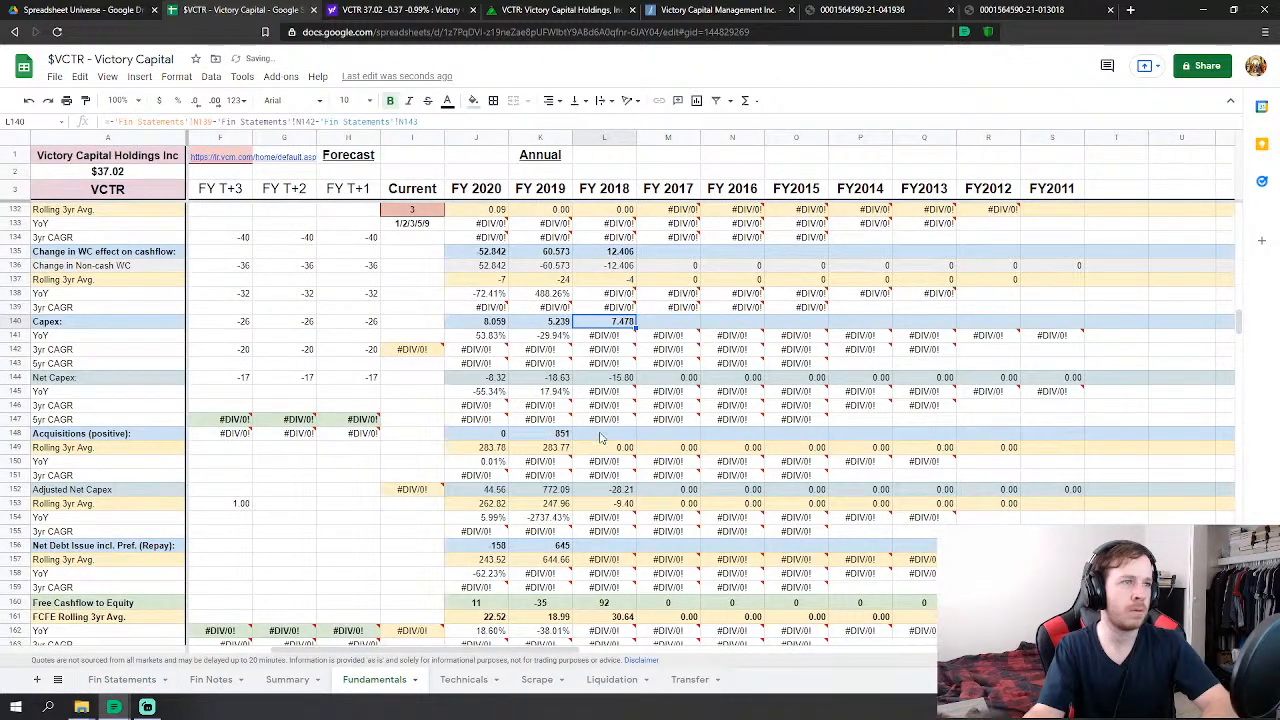
{"action": "type", "text": "="}
{"action": "left_click", "coordinate": [122, 679]}
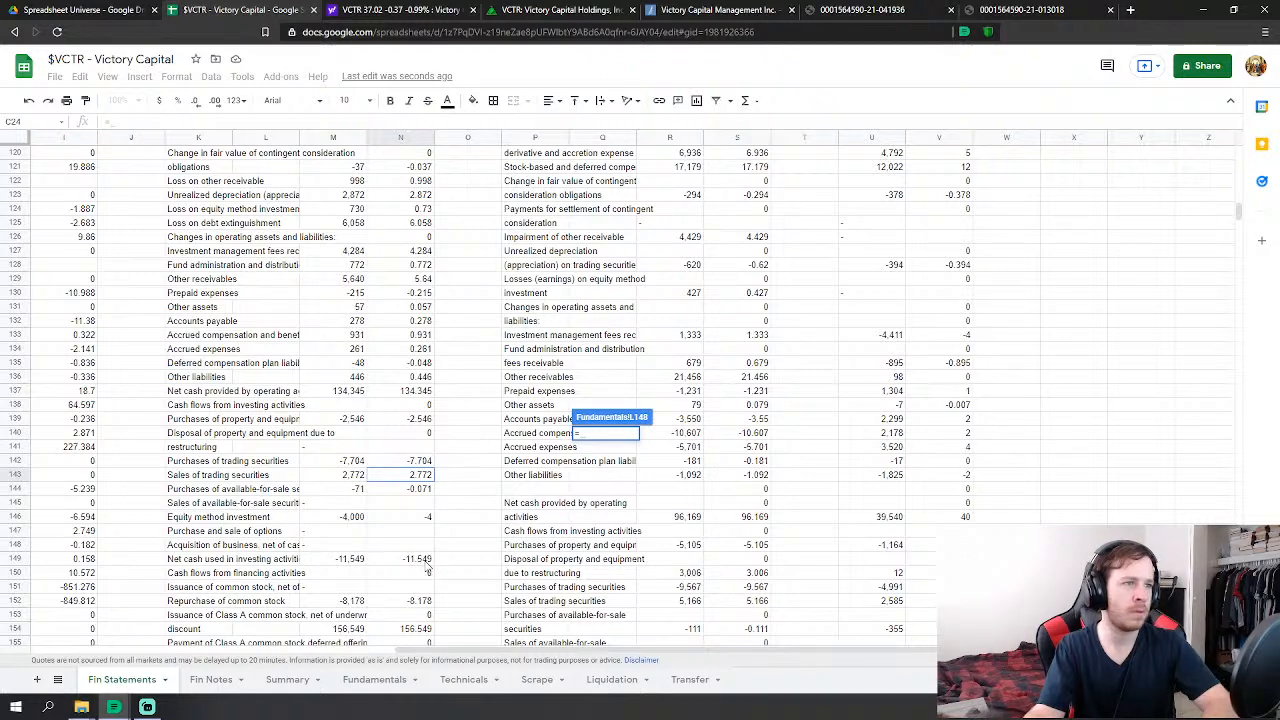
{"action": "type", "text": "-"}
{"action": "key", "text": "Return"}
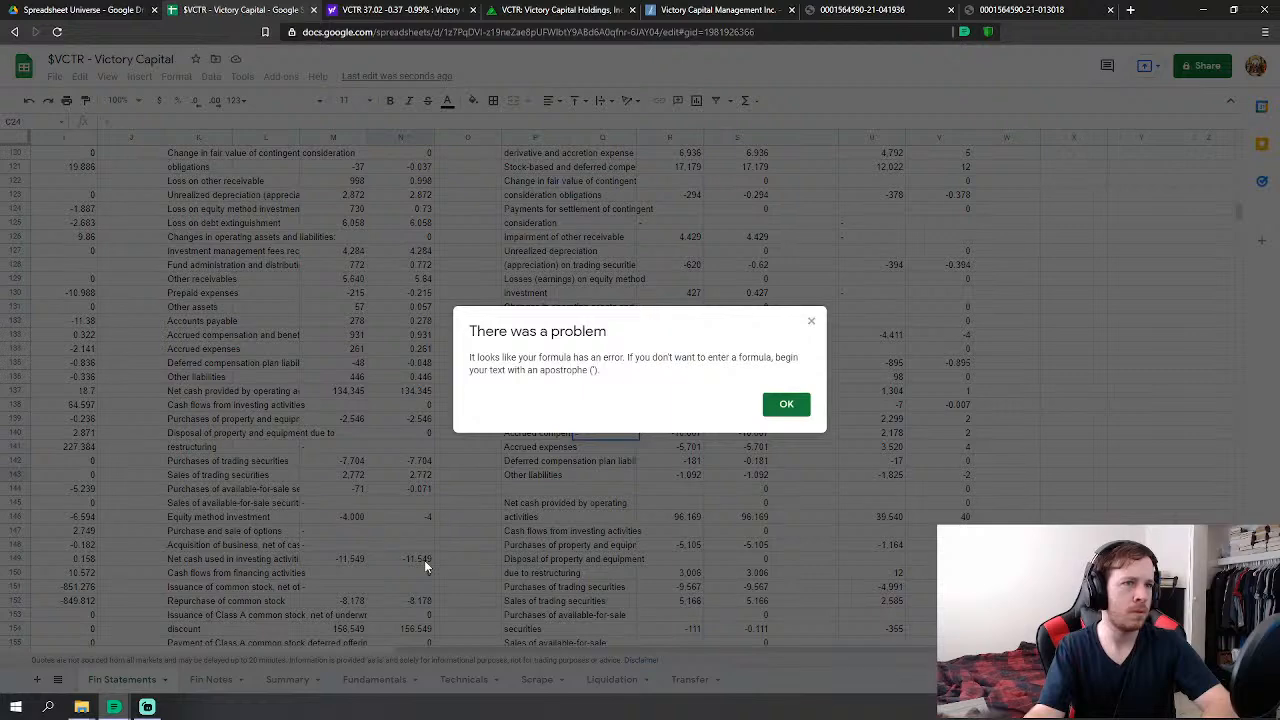
{"action": "key", "text": "Return"}
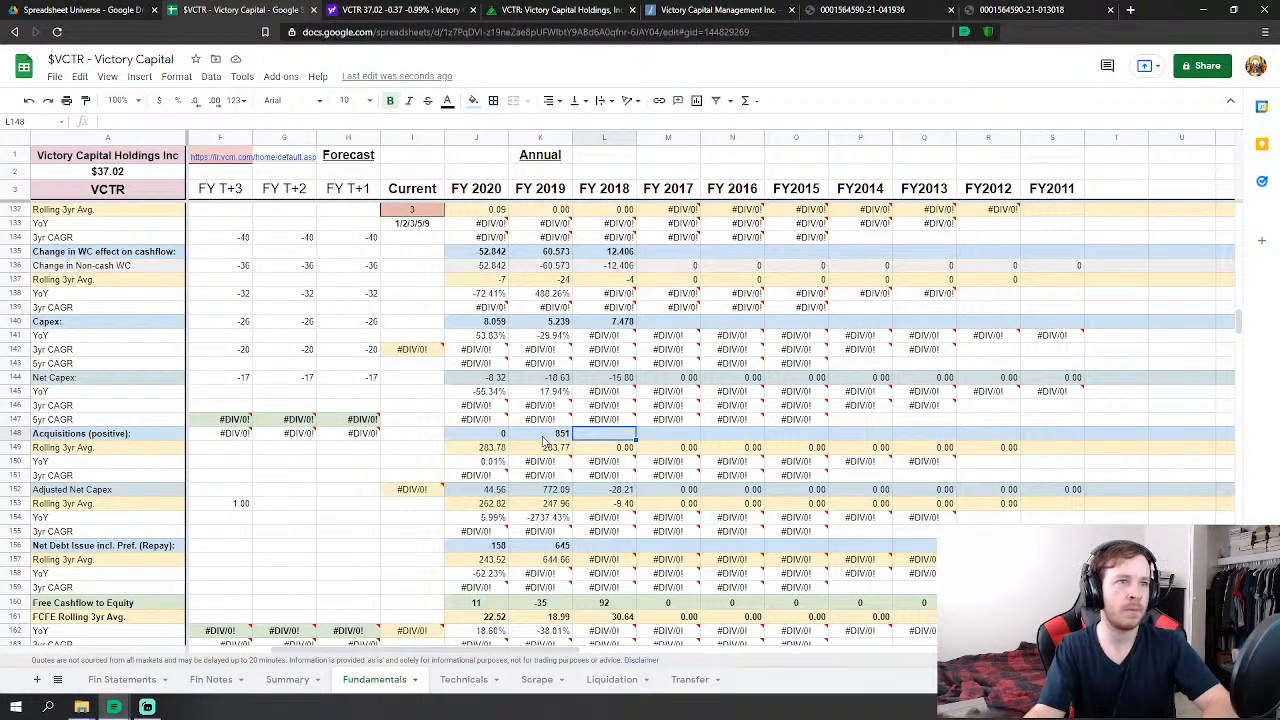
- Check the FY 2020 Acquisitions formula on Fundamentals and the 2020 investing cash flow lines on Fin Statements
{"action": "left_click", "coordinate": [490, 436]}
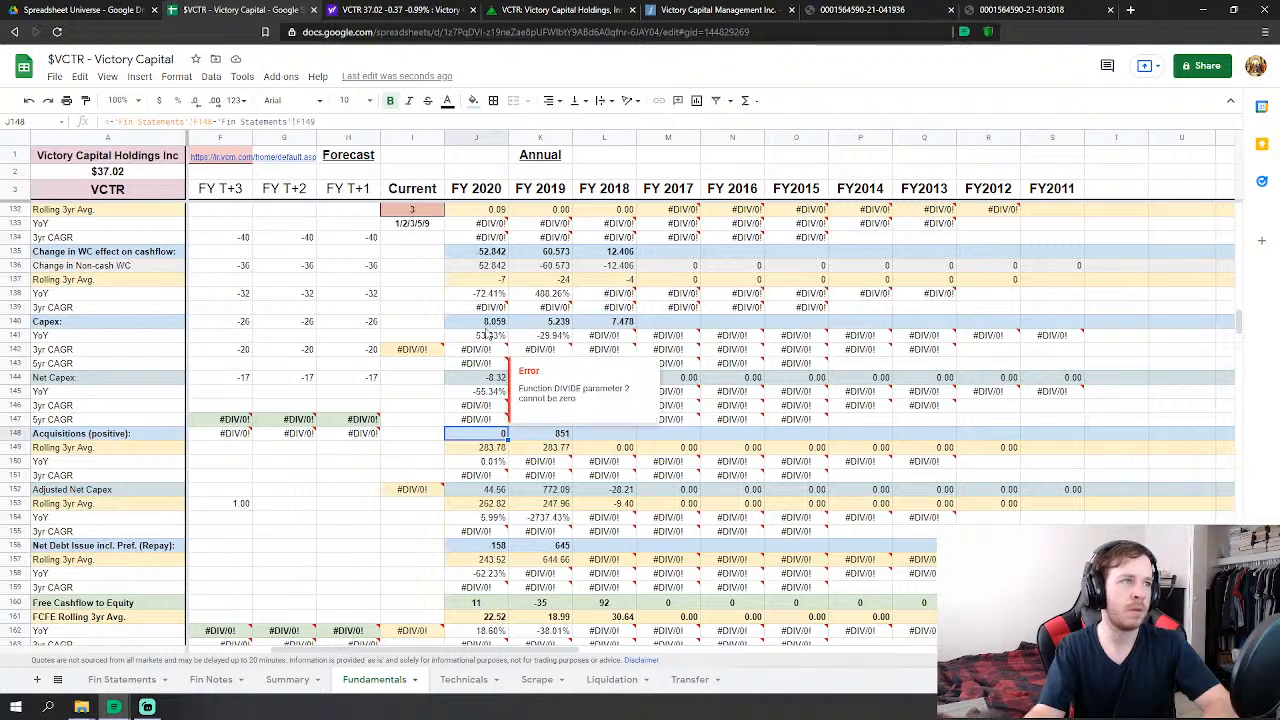
{"action": "left_click", "coordinate": [122, 679]}
{"action": "left_click_drag", "start_coordinate": [372, 649], "coordinate": [120, 655]}
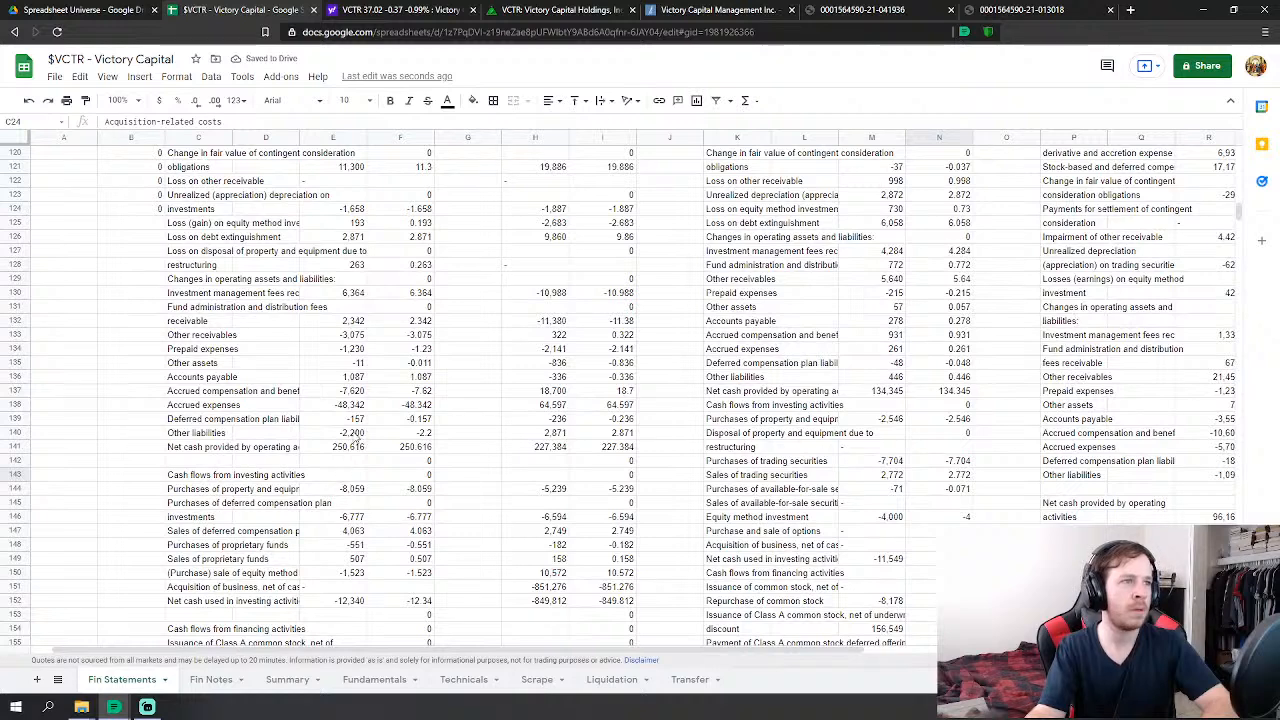
{"action": "scroll", "coordinate": [392, 503], "scroll_direction": "down", "scroll_amount": 1}
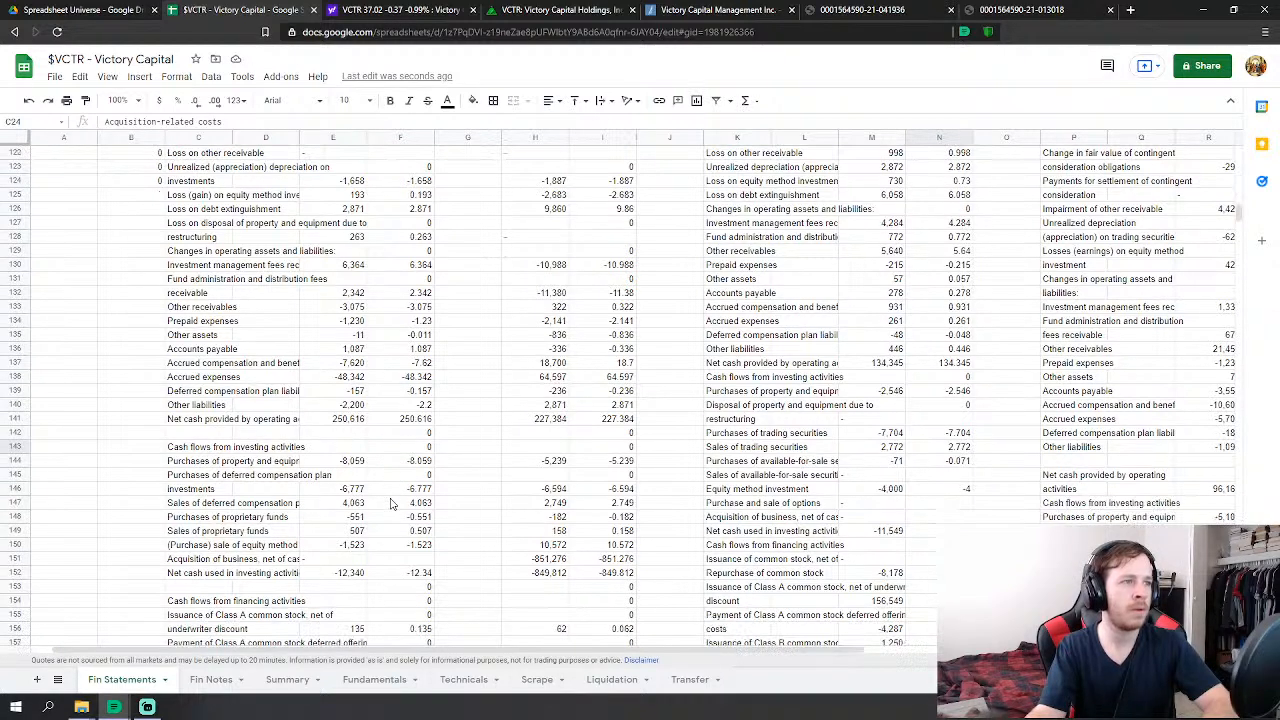
{"action": "type", "text": "-"}
{"action": "left_click", "coordinate": [420, 465]}
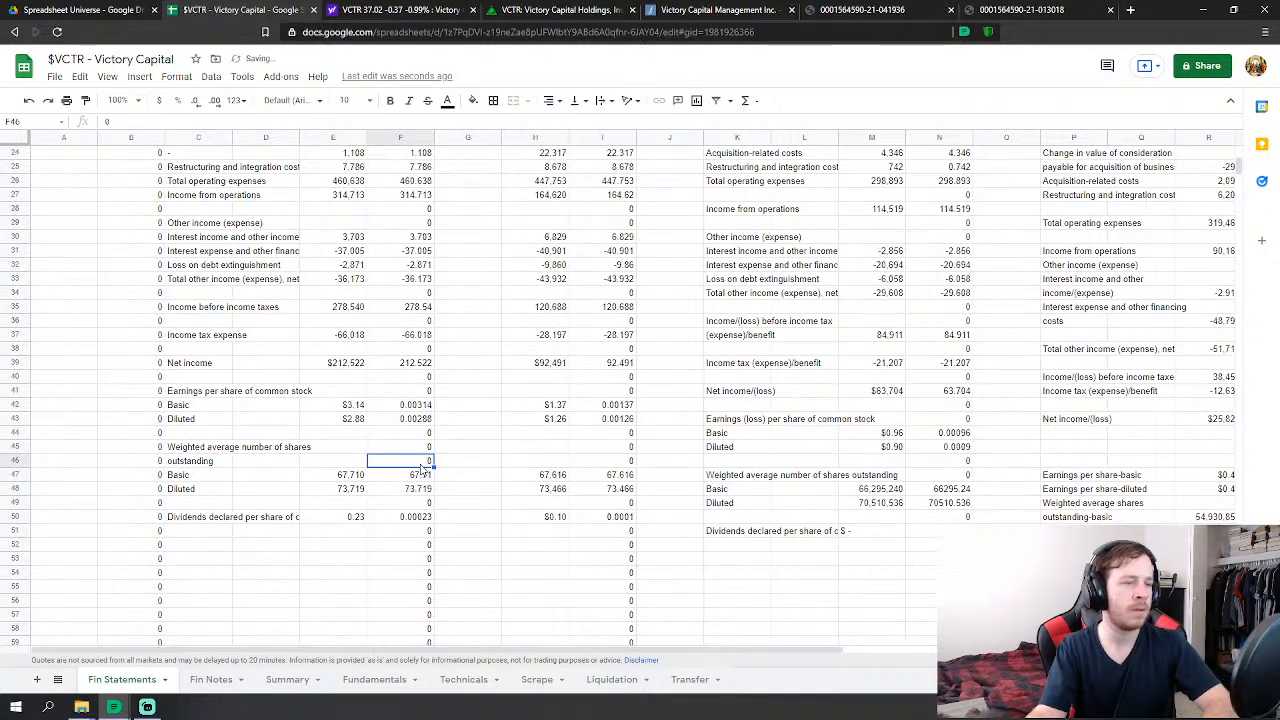
{"action": "left_click", "coordinate": [376, 679]}
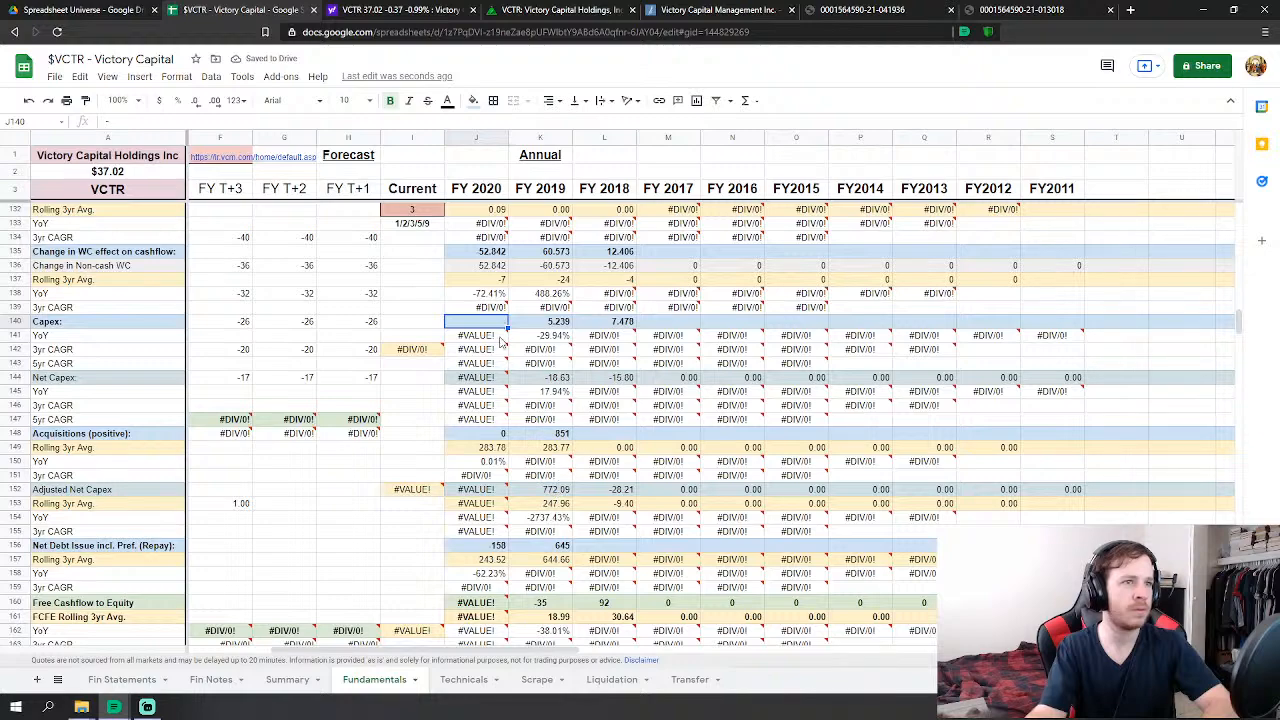
- Start the FY 2020 Capex formula on Fundamentals with the negated 2020 property and equipment purchases in Fin Statements F144, minus F146
{"action": "type", "text": "=$C140/5"}
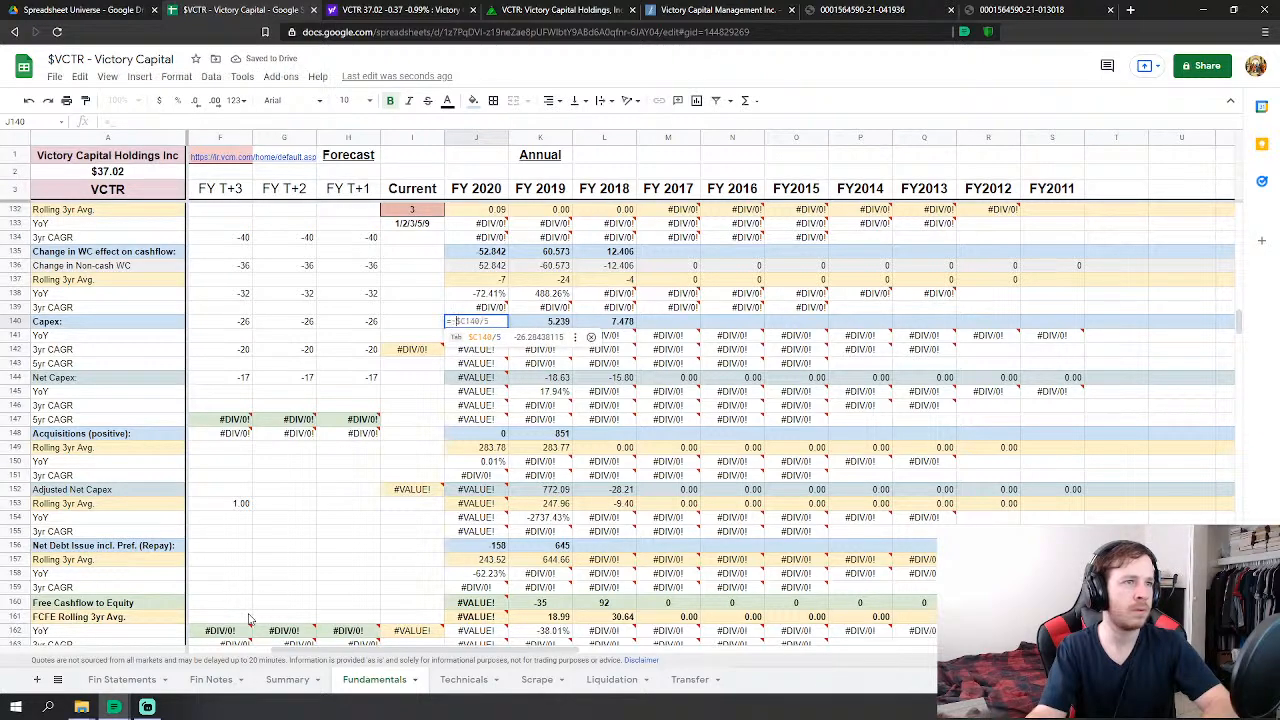
{"action": "left_click", "coordinate": [140, 681]}
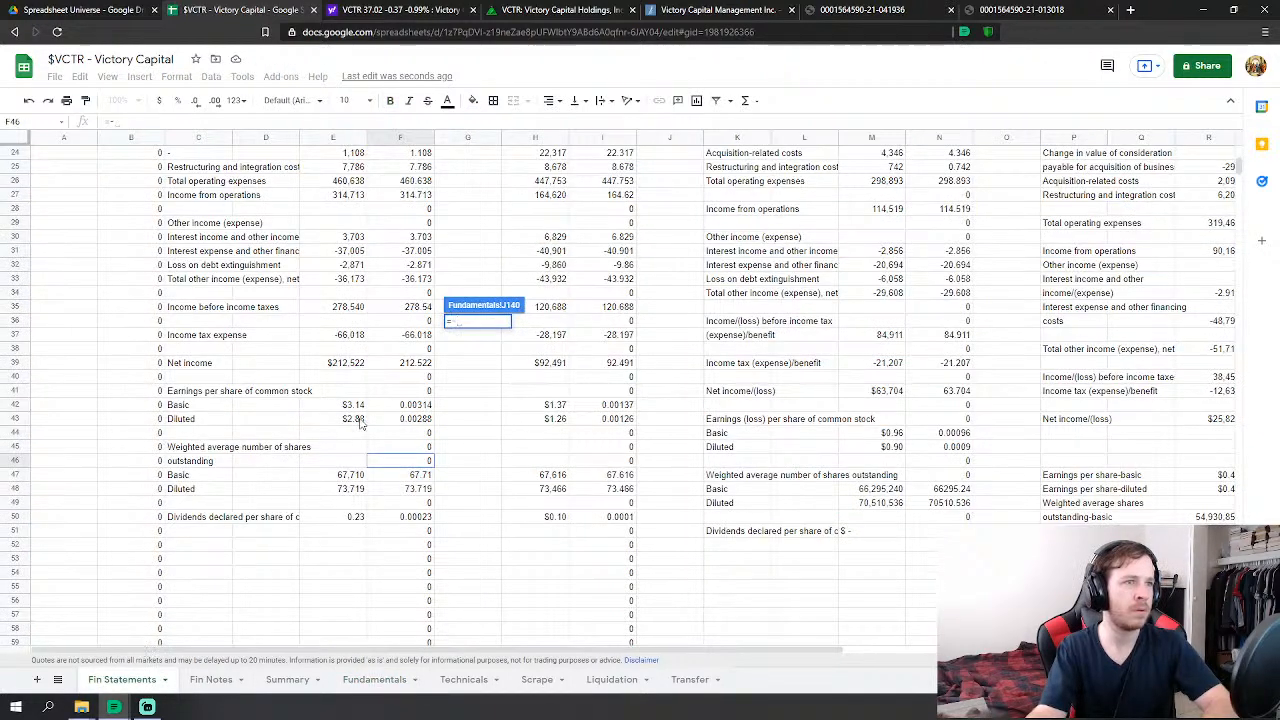
{"action": "scroll", "coordinate": [420, 460], "scroll_direction": "up", "scroll_amount": 2}
{"action": "scroll", "coordinate": [420, 460], "scroll_direction": "down", "scroll_amount": 2}
{"action": "scroll", "coordinate": [422, 462], "scroll_direction": "down", "scroll_amount": 5}
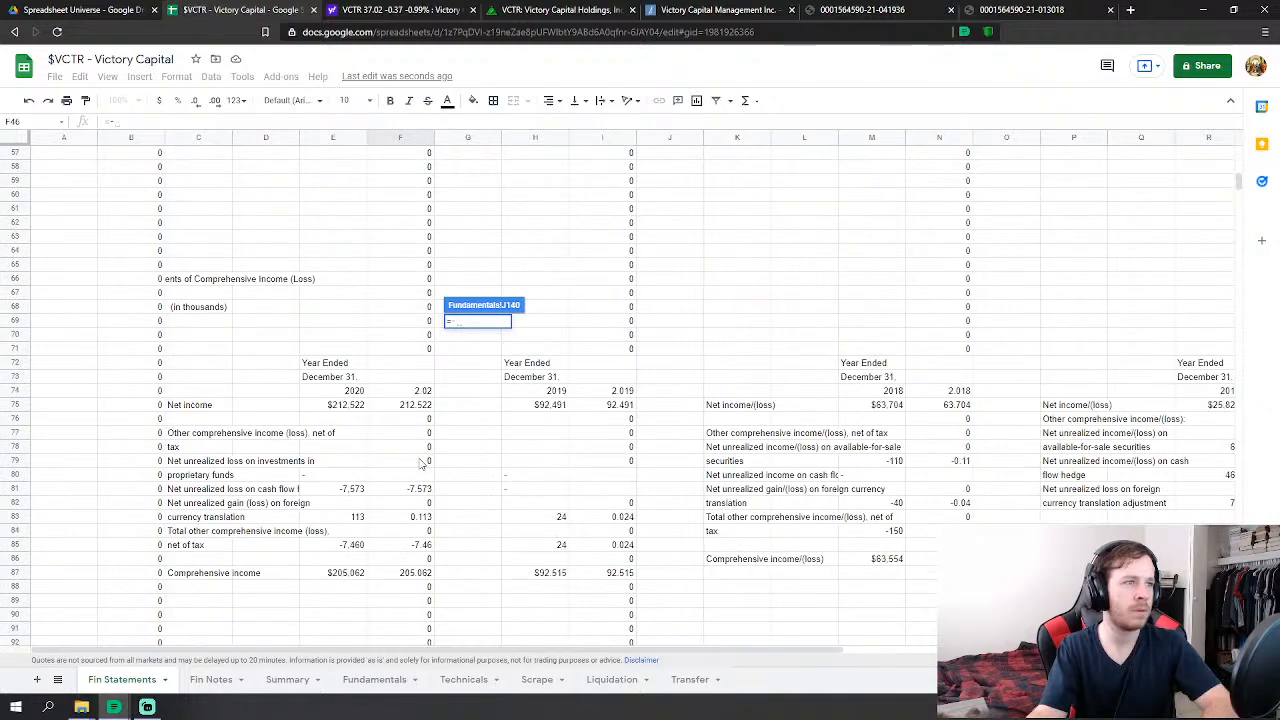
{"action": "scroll", "coordinate": [420, 465], "scroll_direction": "down", "scroll_amount": 10}
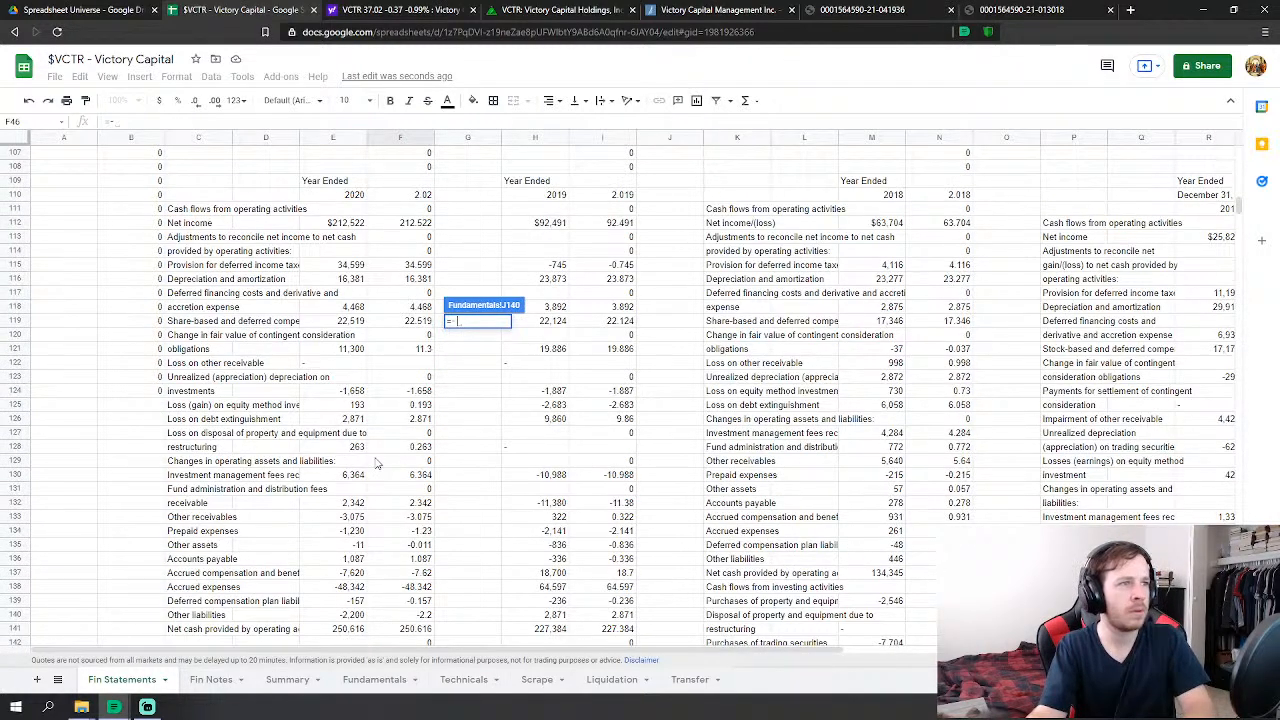
{"action": "scroll", "coordinate": [375, 465], "scroll_direction": "up", "scroll_amount": 8}
{"action": "scroll", "coordinate": [370, 470], "scroll_direction": "up", "scroll_amount": 8}
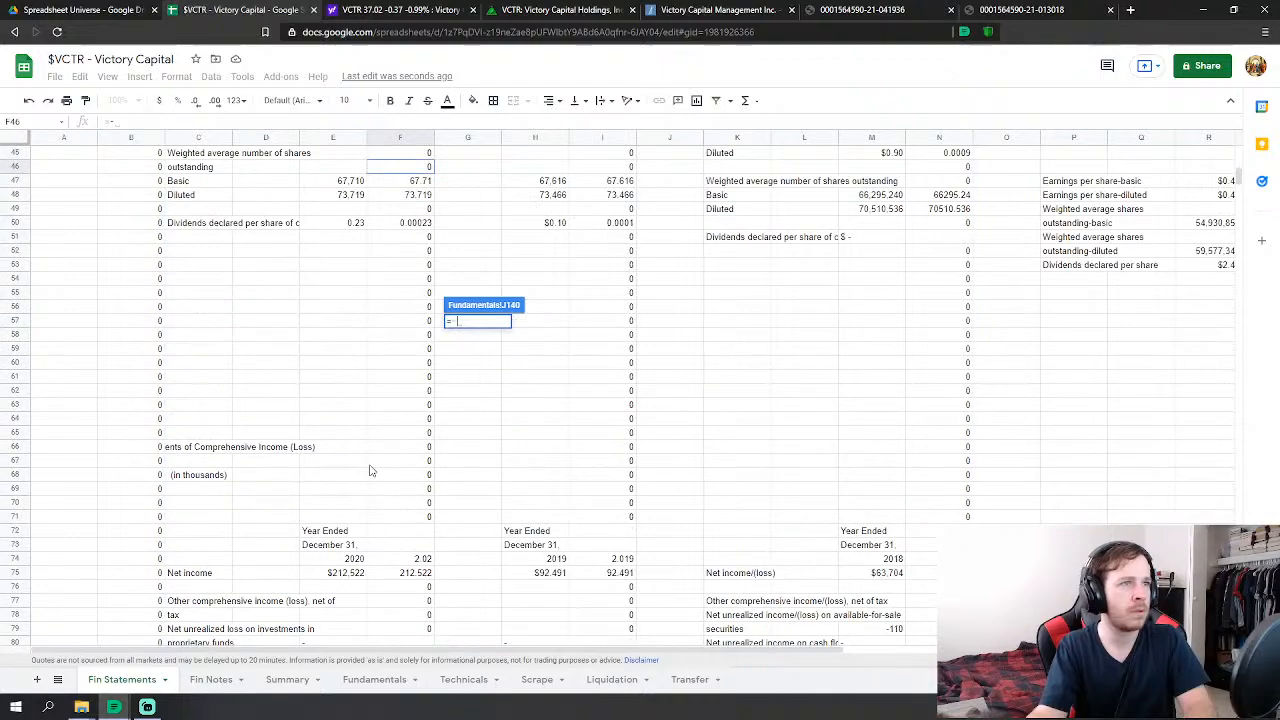
{"action": "scroll", "coordinate": [368, 472], "scroll_direction": "down", "scroll_amount": 4}
{"action": "scroll", "coordinate": [368, 472], "scroll_direction": "down", "scroll_amount": 15}
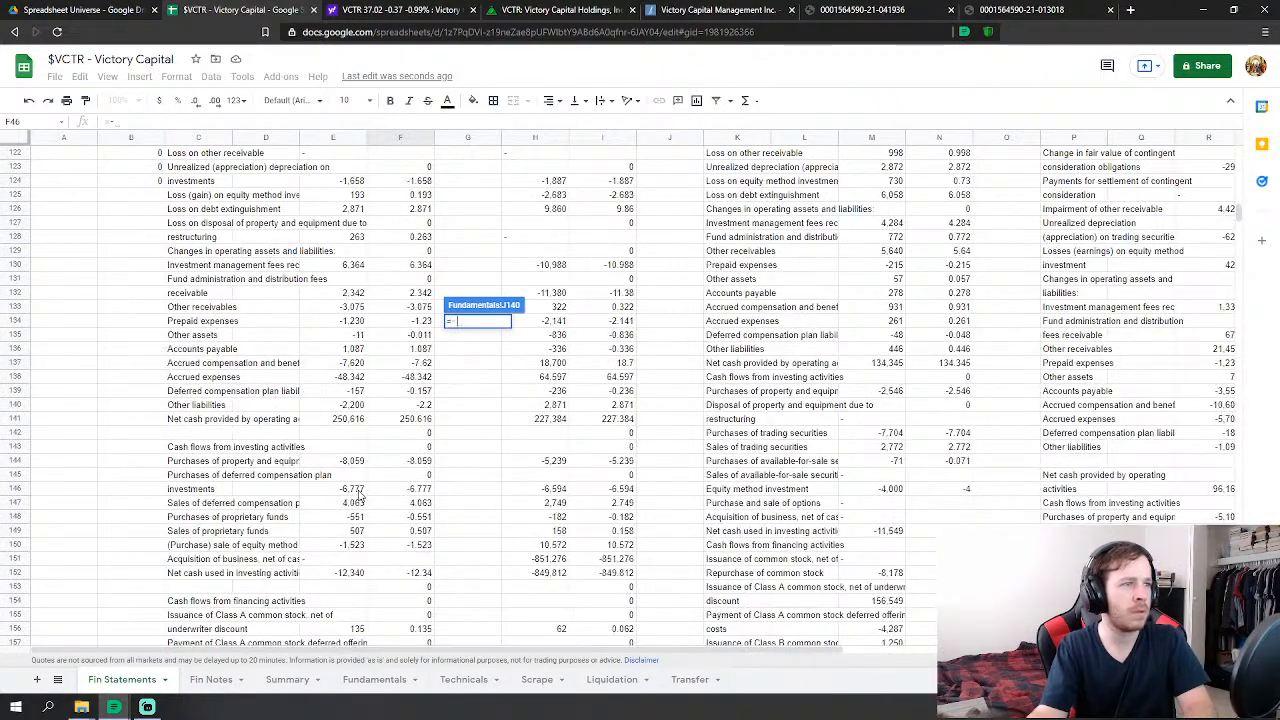
{"action": "left_click", "coordinate": [412, 467]}
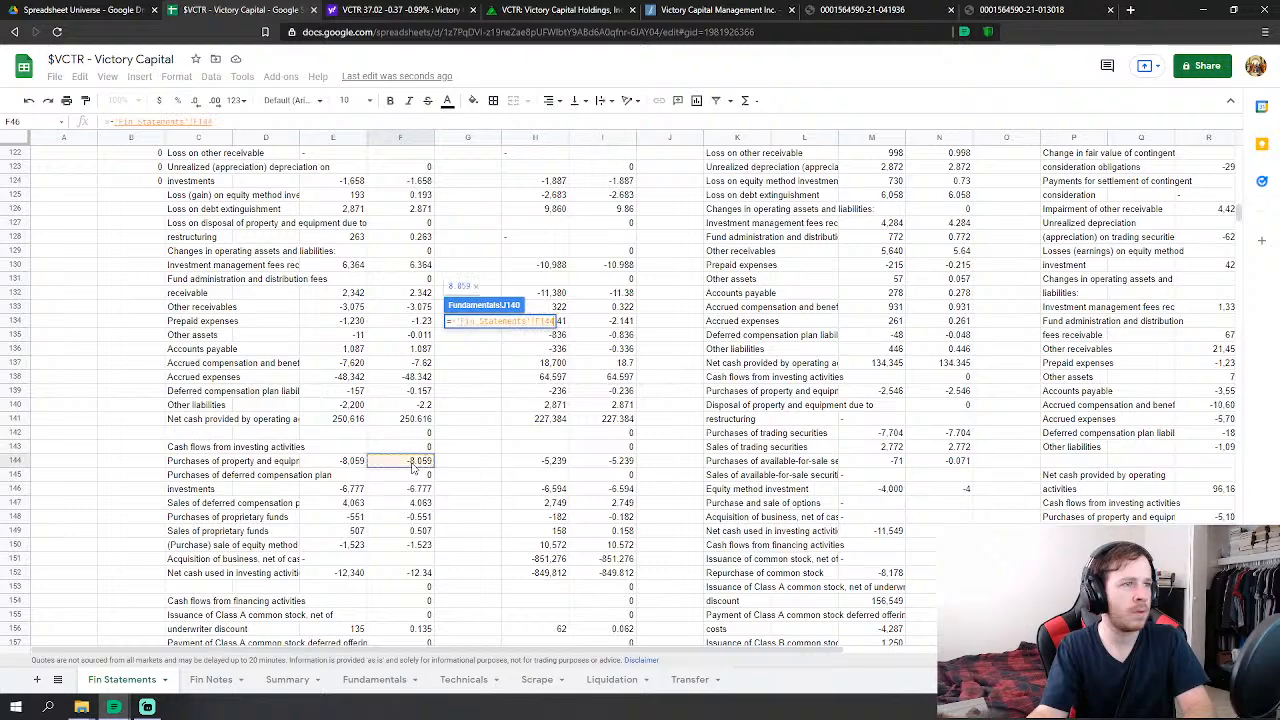
{"action": "type", "text": "-"}
{"action": "left_click", "coordinate": [425, 490]}
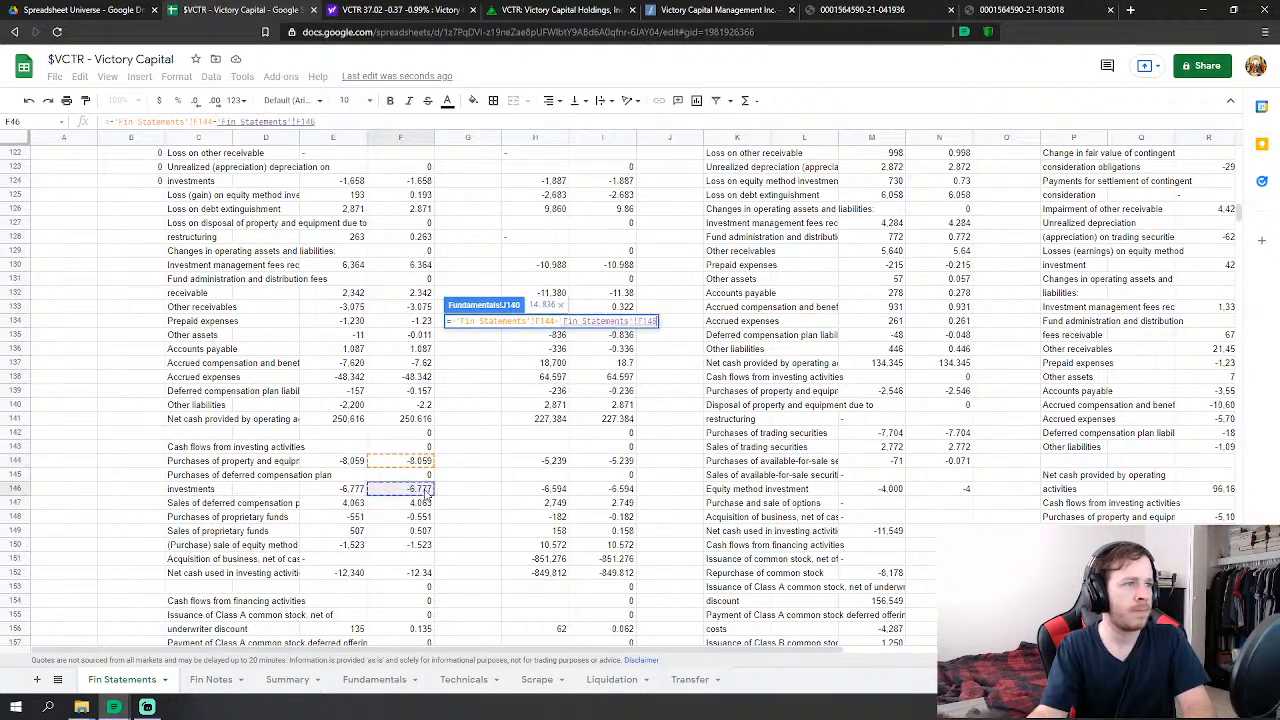
- Complete the FY 2020 Capex formula by also subtracting Fin Statements F148, F149 and F150
{"action": "type", "text": "-"}
{"action": "left_click", "coordinate": [424, 518]}
{"action": "type", "text": "-'Fin Statements'!F148-"}
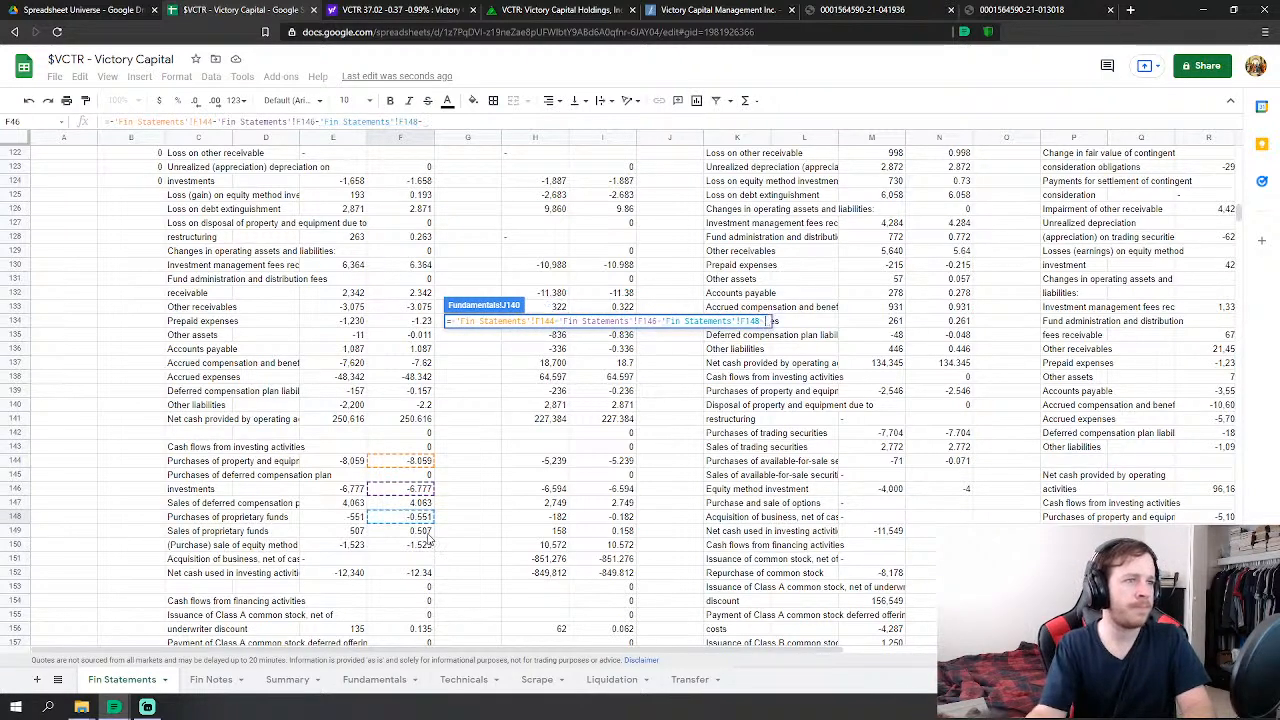
{"action": "left_click", "coordinate": [427, 531]}
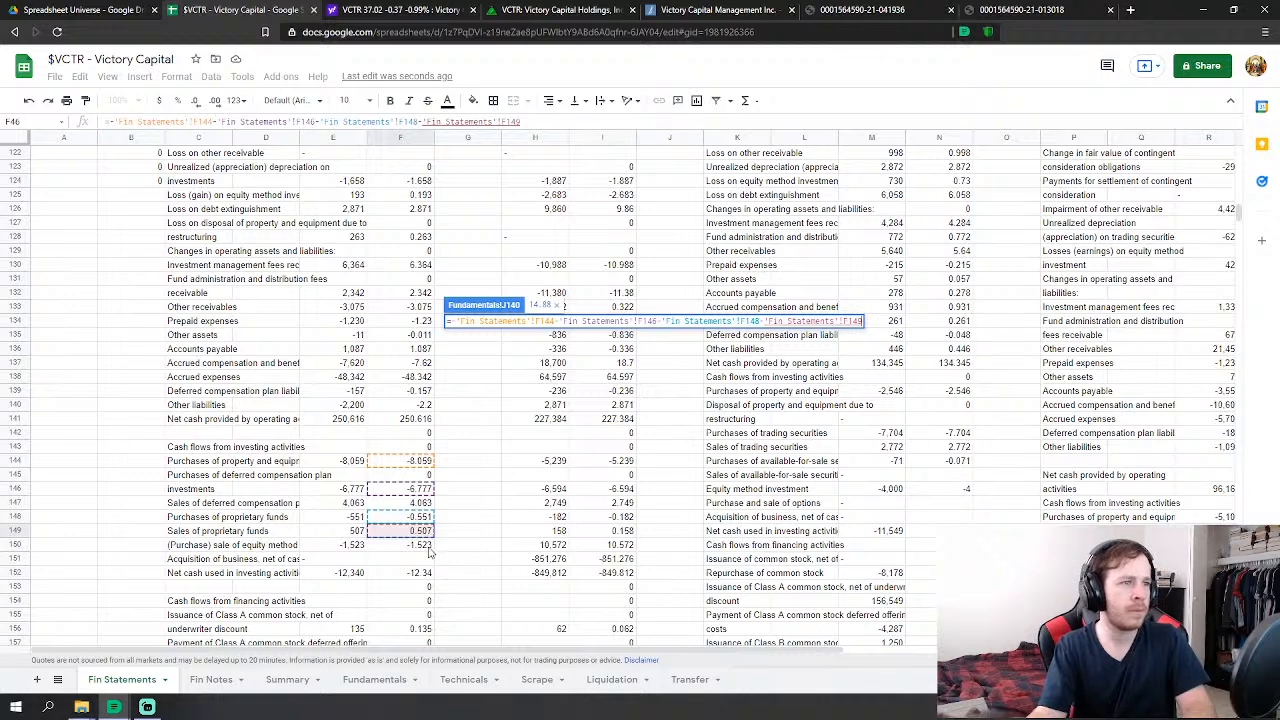
{"action": "type", "text": "-"}
{"action": "left_click", "coordinate": [424, 545]}
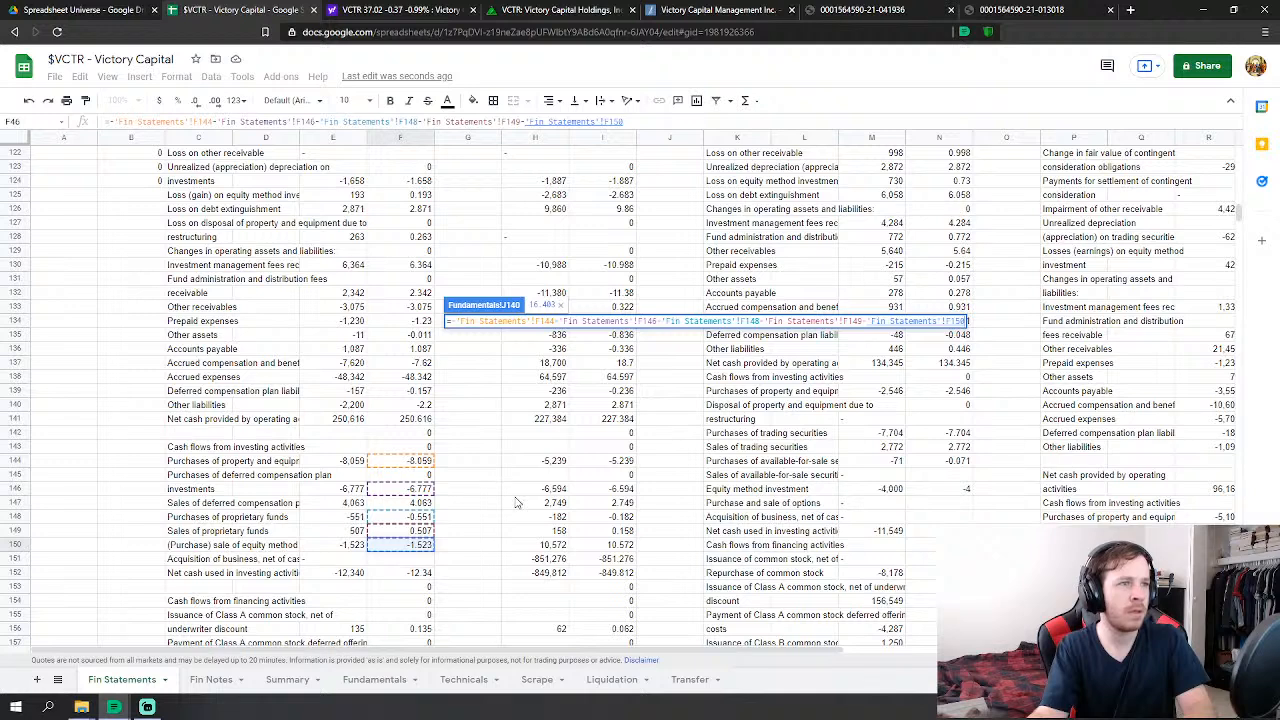
{"action": "key", "text": "Return"}
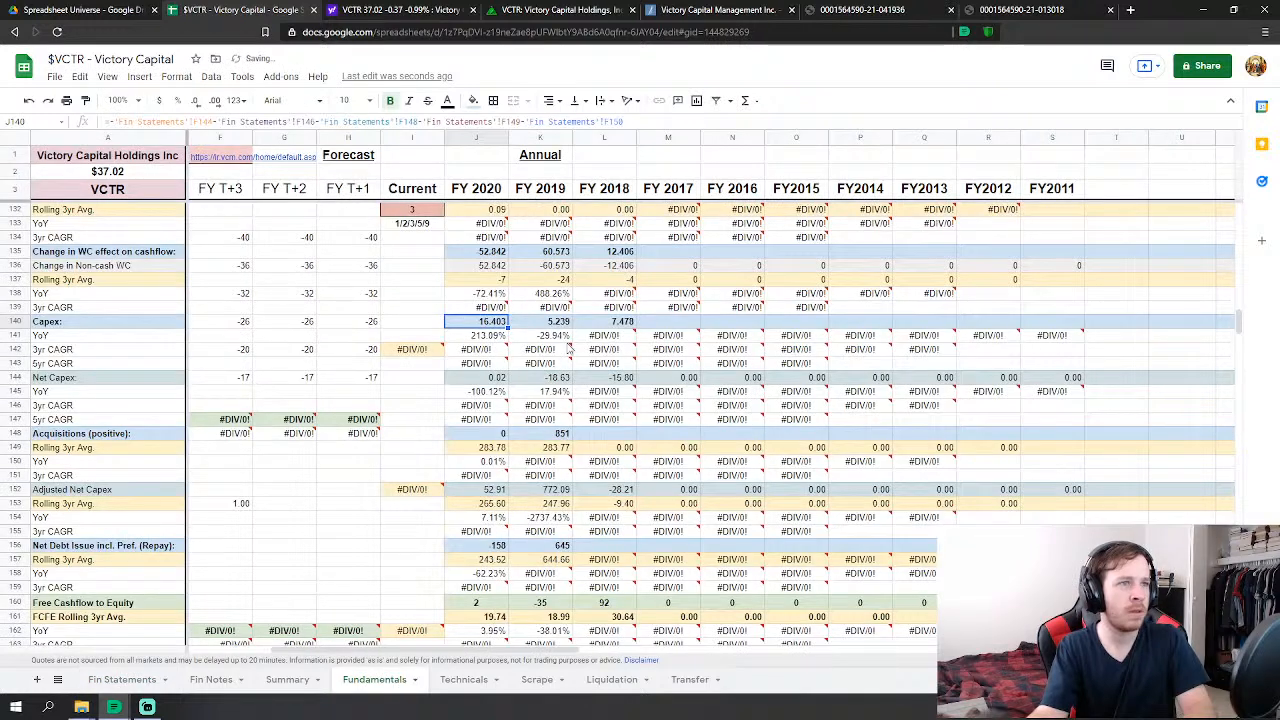
- Replace the FY 2019 Capex on Fundamentals with the negated Fin Statements I144 minus I148, I149 and I150
{"action": "left_click", "coordinate": [554, 313]}
{"action": "left_click", "coordinate": [557, 320]}
{"action": "type", "text": "="}
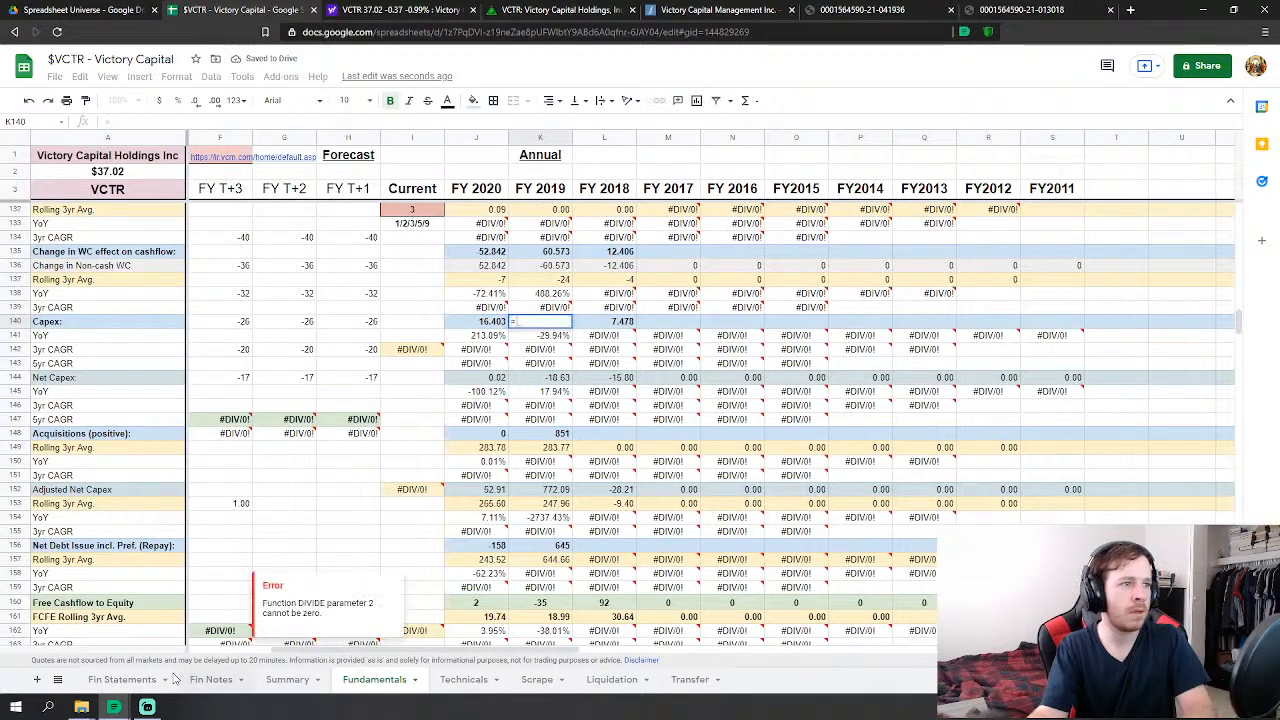
{"action": "left_click", "coordinate": [121, 680]}
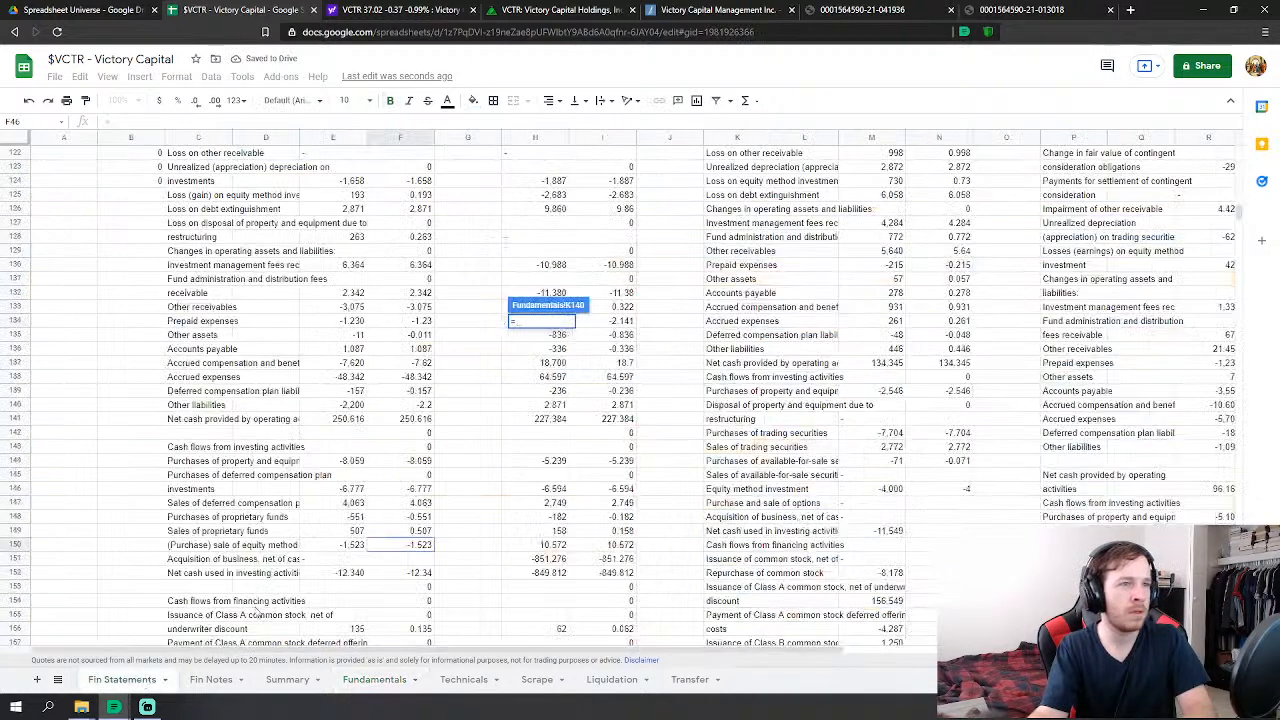
{"action": "left_click", "coordinate": [622, 462]}
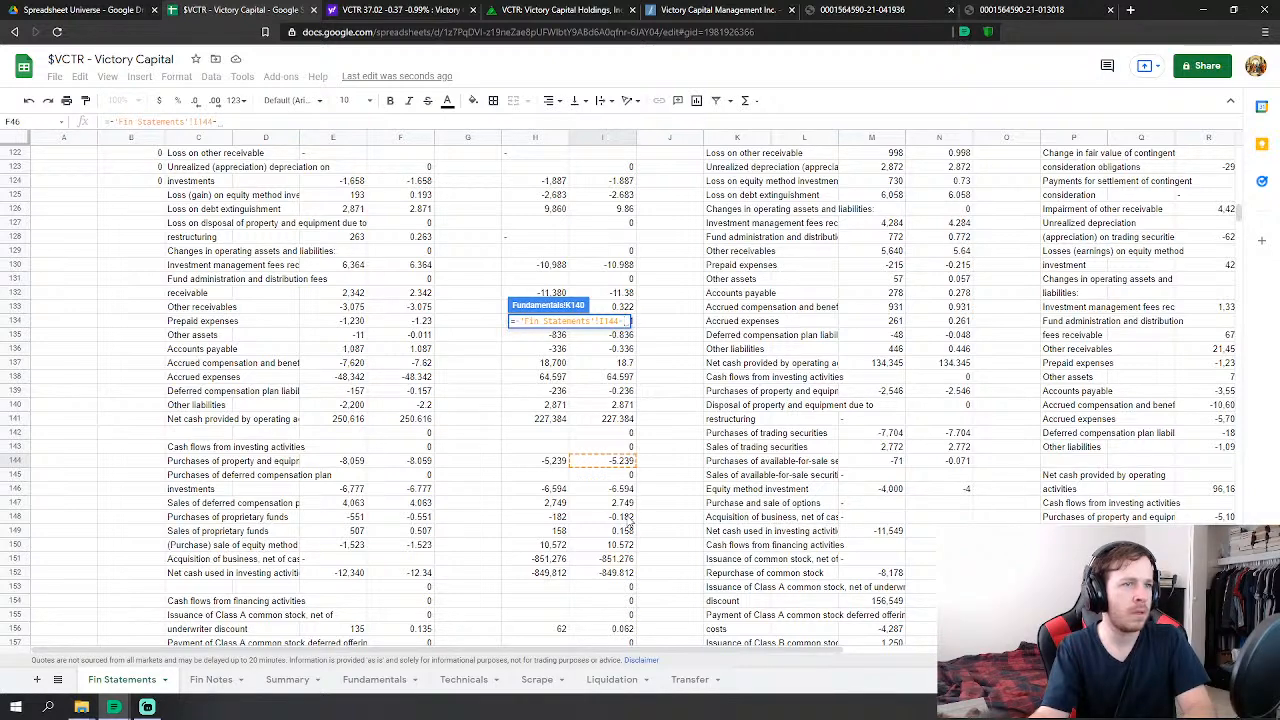
{"action": "left_click", "coordinate": [630, 520]}
{"action": "type", "text": "-"}
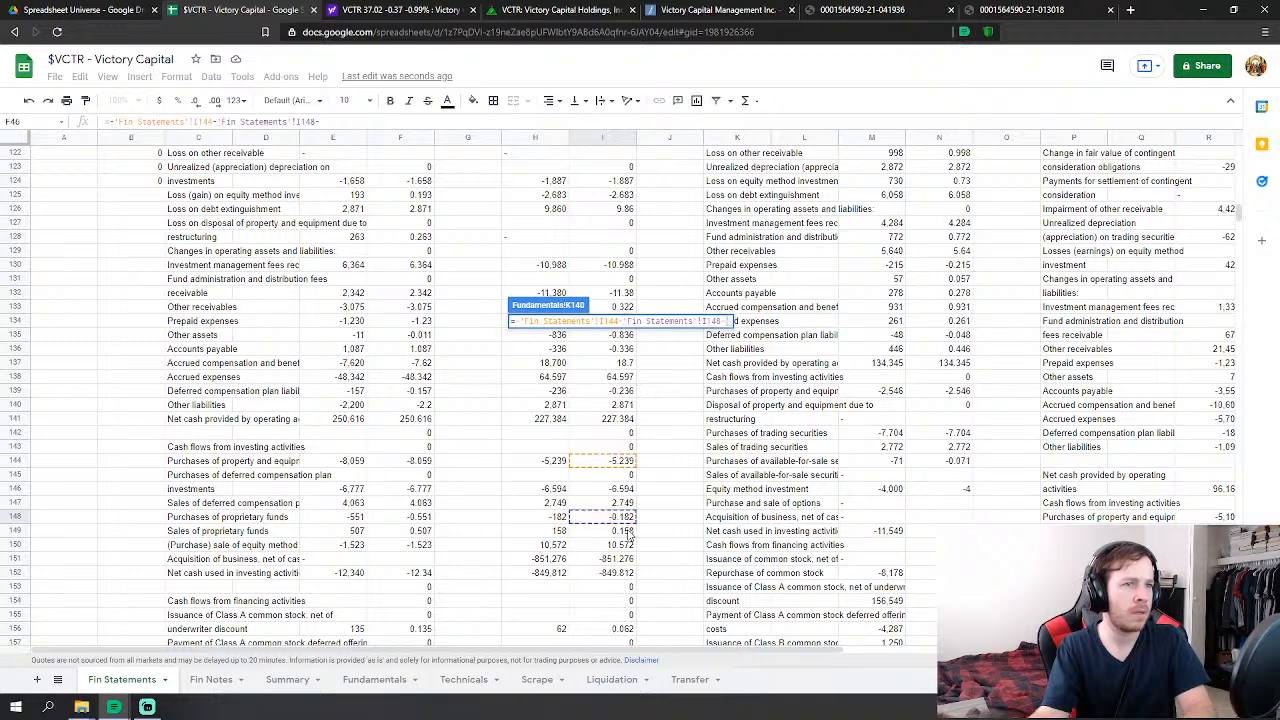
{"action": "left_click", "coordinate": [628, 532]}
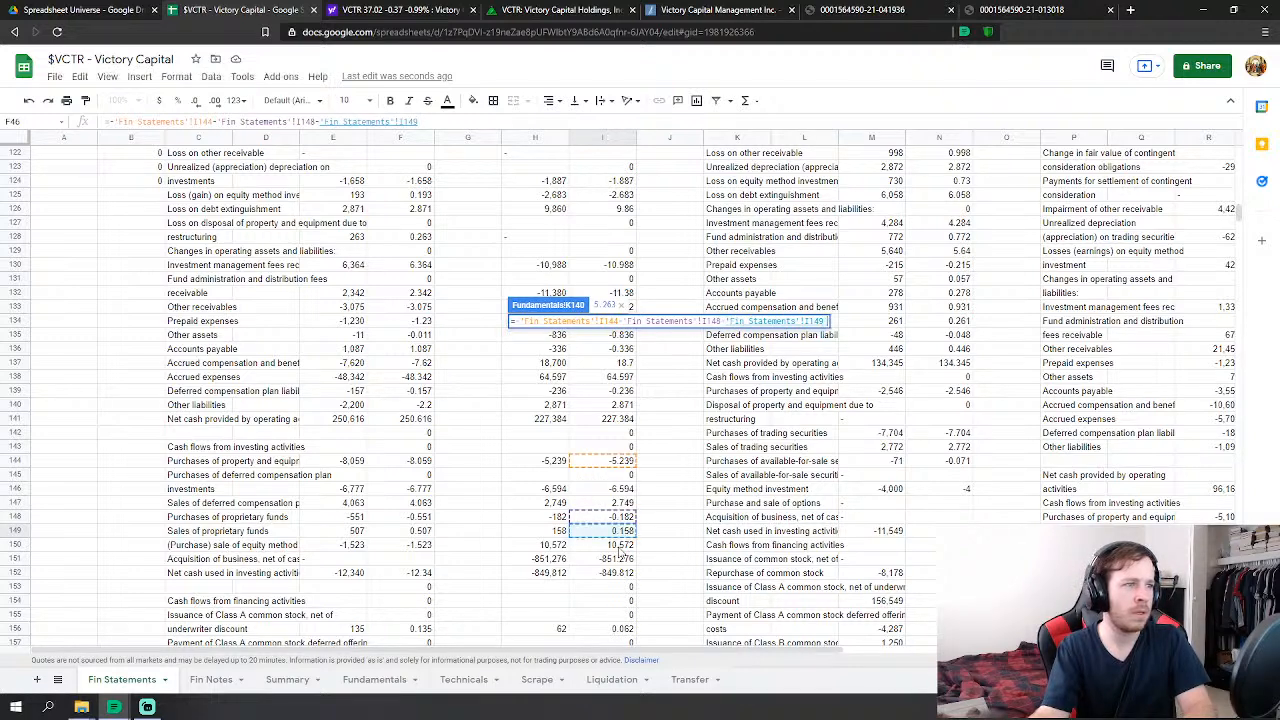
{"action": "type", "text": "-"}
{"action": "left_click", "coordinate": [621, 545]}
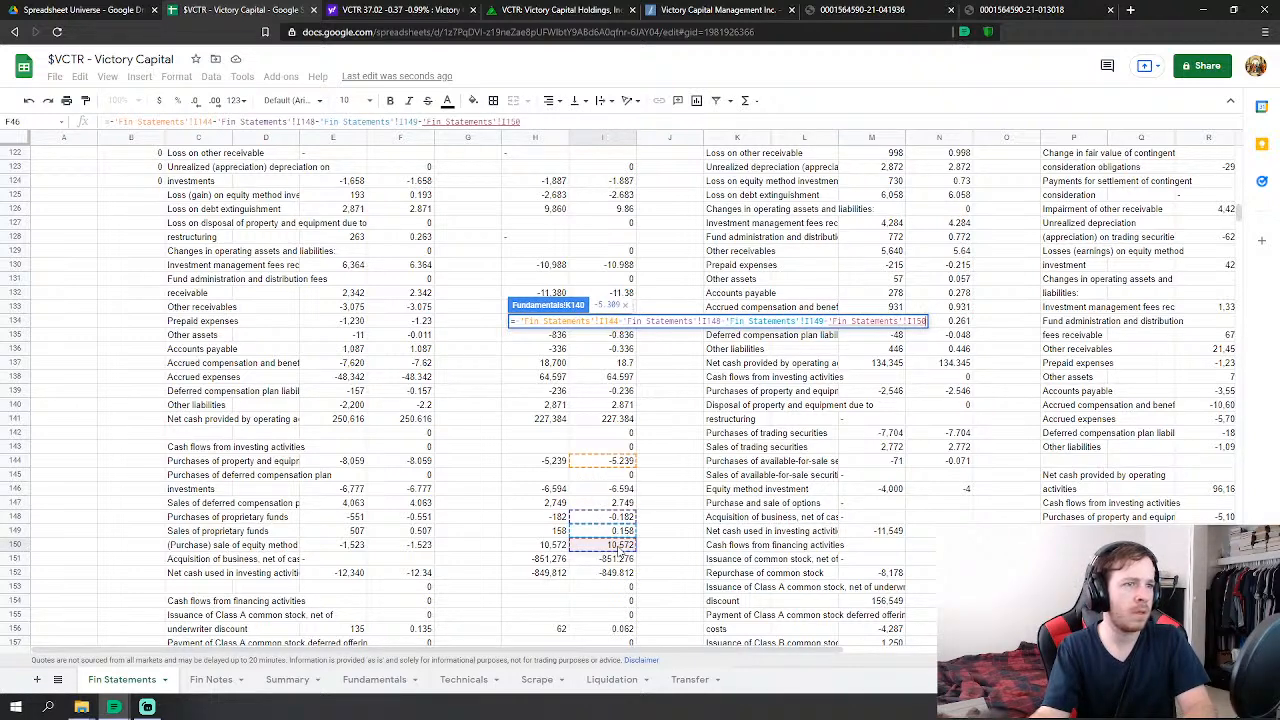
{"action": "key", "text": "Return"}
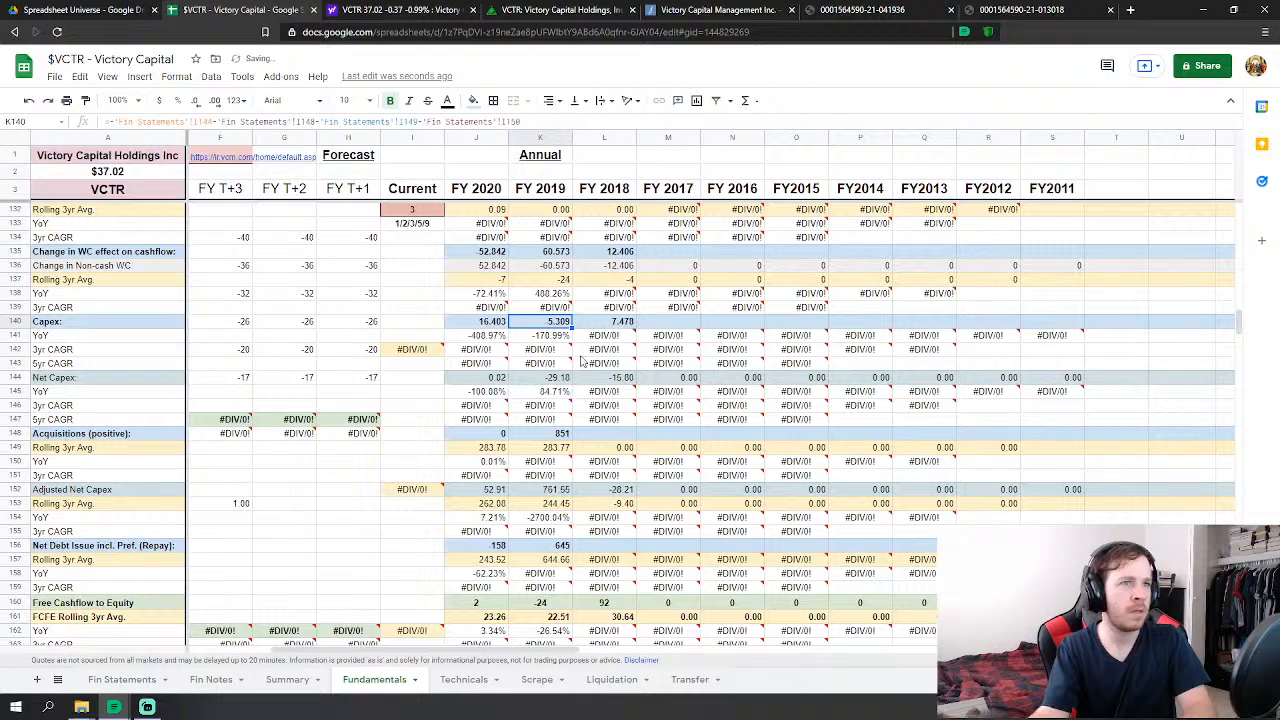
- Re-enter the FY 2018 Capex on Fundamentals as the negated Fin Statements N139 minus N142, N143, N144 and N146
{"action": "left_click", "coordinate": [604, 321]}
{"action": "type", "text": "="}
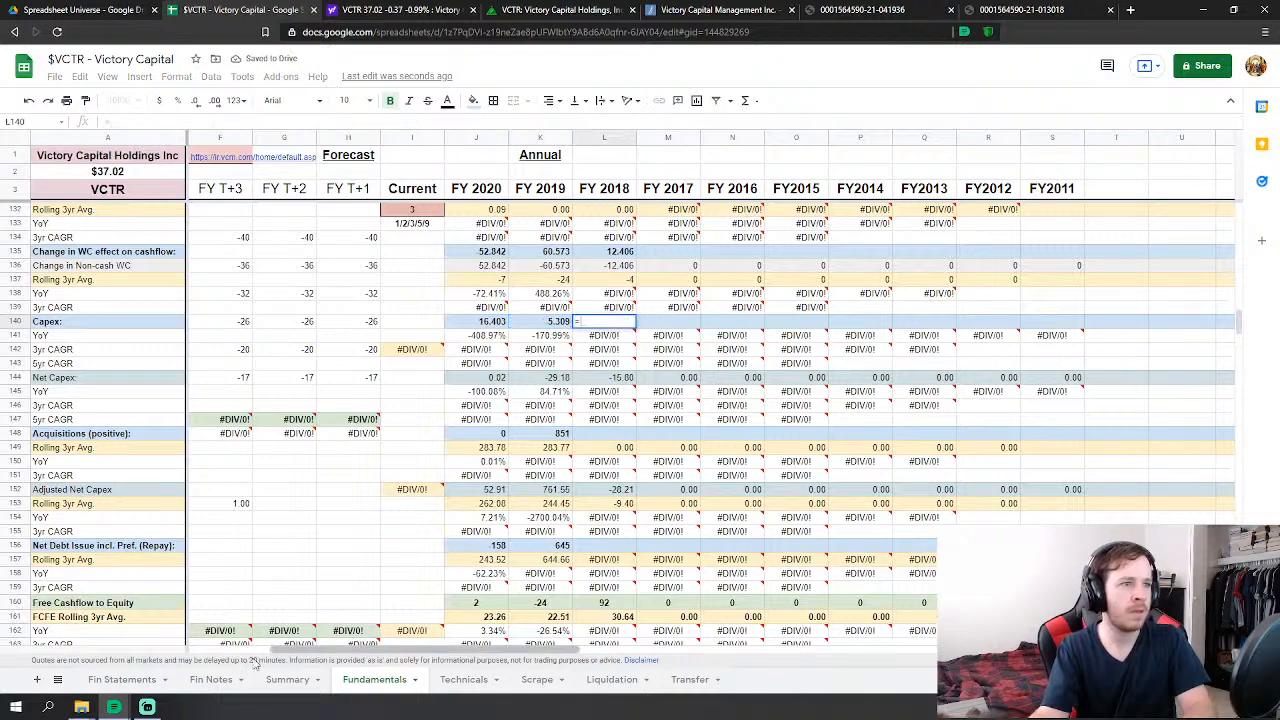
{"action": "left_click", "coordinate": [147, 679]}
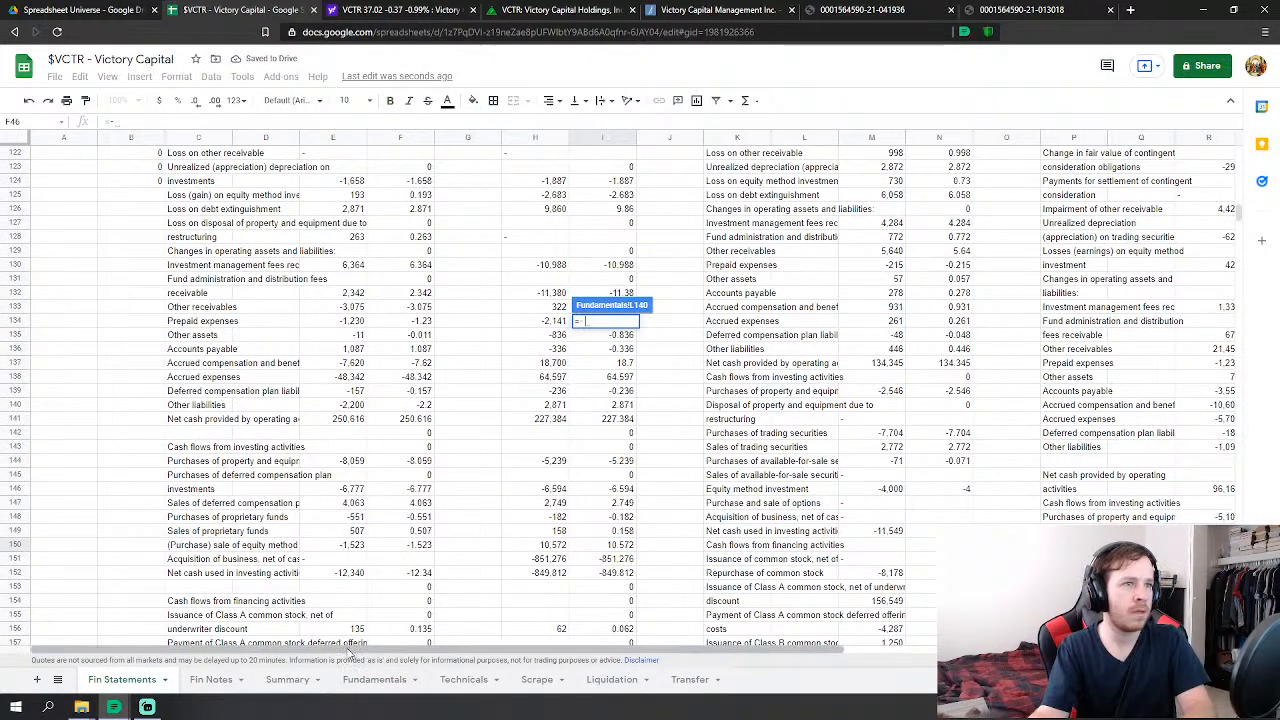
{"action": "left_click_drag", "start_coordinate": [380, 652], "coordinate": [420, 651]}
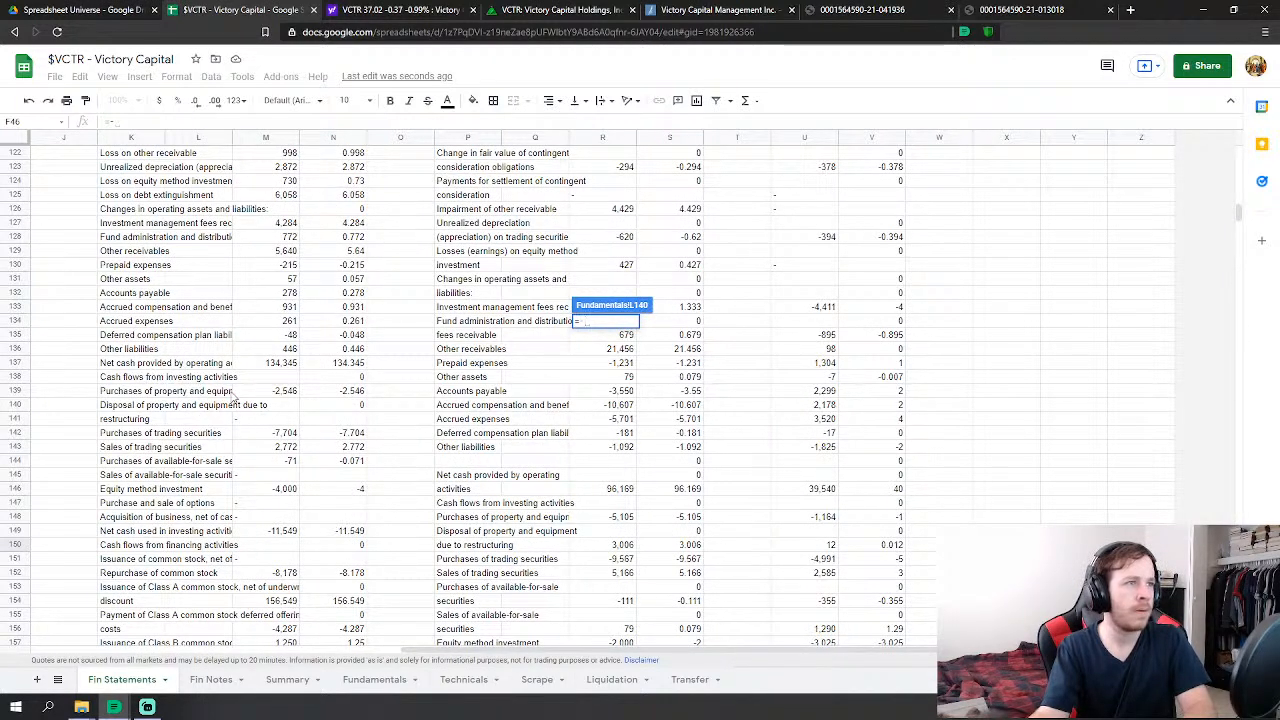
{"action": "left_click", "coordinate": [345, 392]}
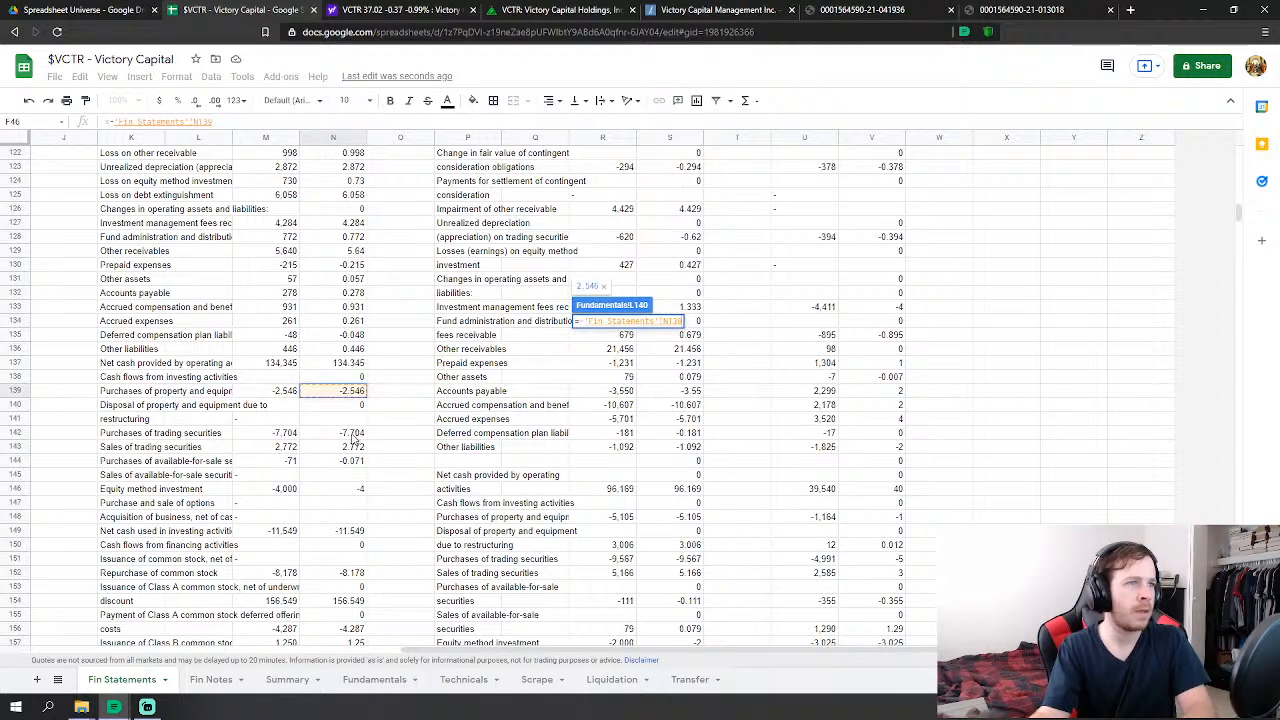
{"action": "type", "text": "-"}
{"action": "left_click", "coordinate": [355, 436]}
{"action": "type", "text": "-"}
{"action": "left_click", "coordinate": [353, 448]}
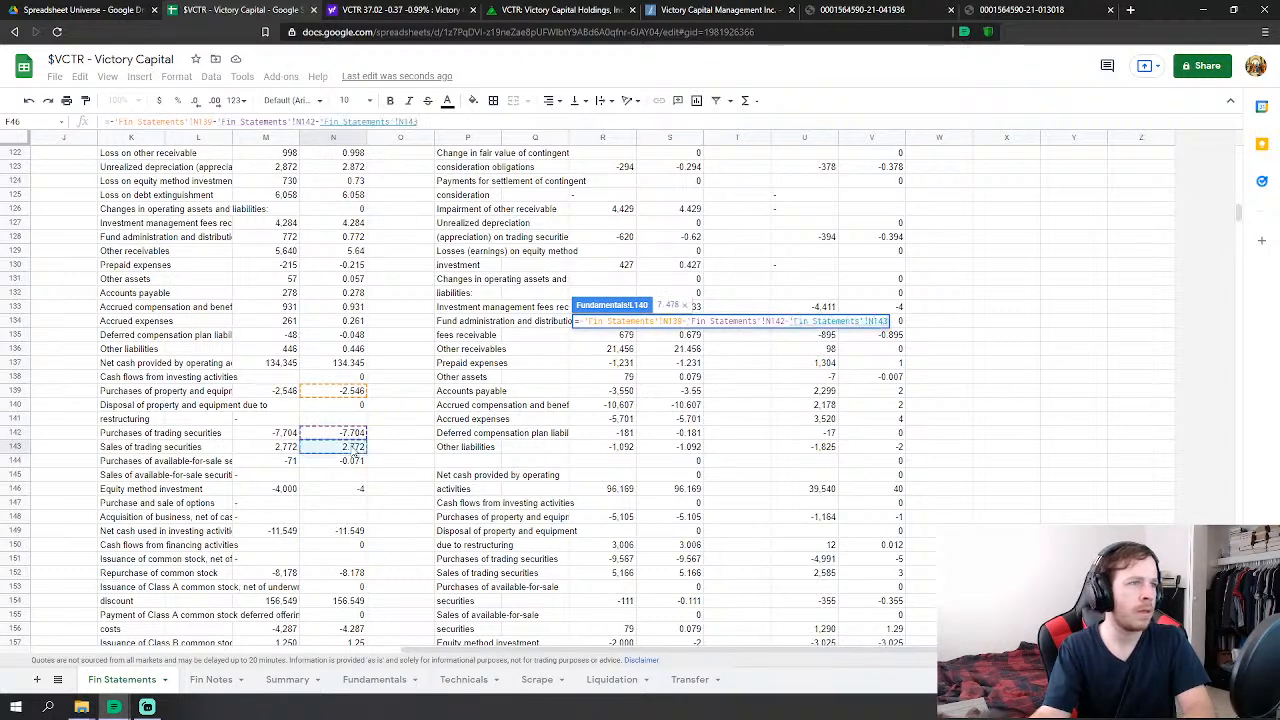
{"action": "type", "text": "-"}
{"action": "left_click", "coordinate": [352, 461]}
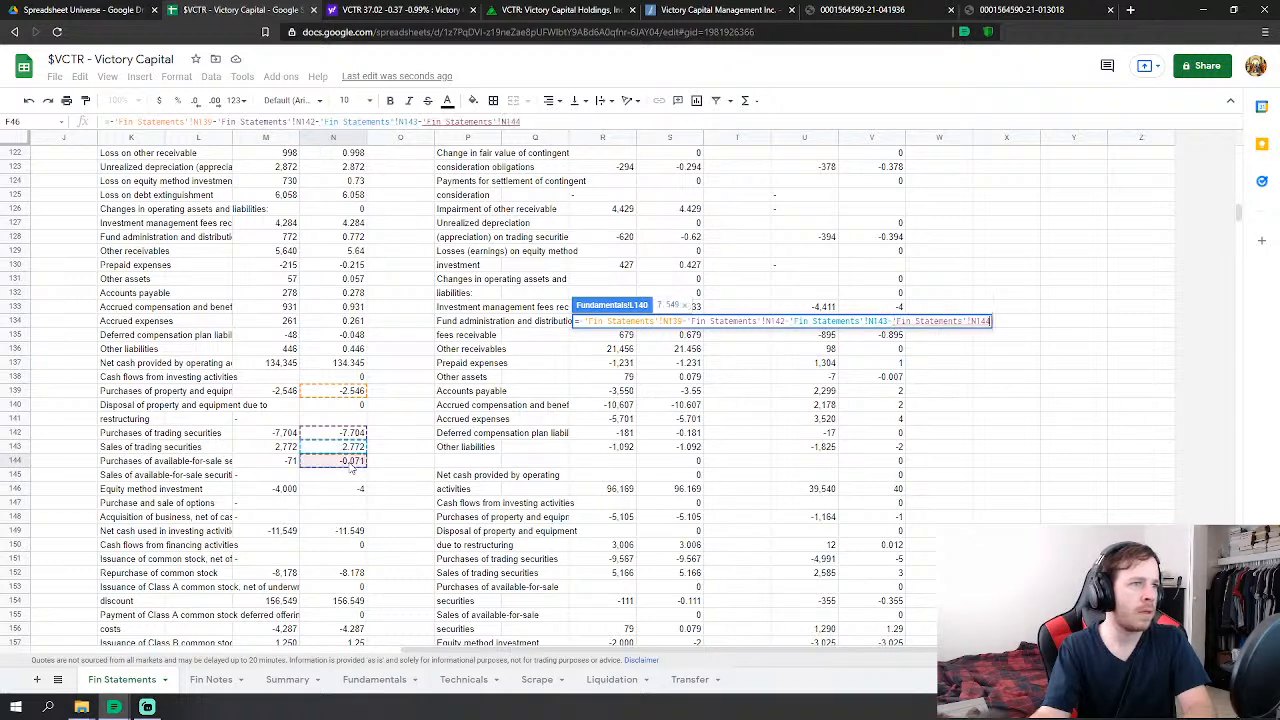
{"action": "type", "text": "-"}
{"action": "left_click", "coordinate": [361, 490]}
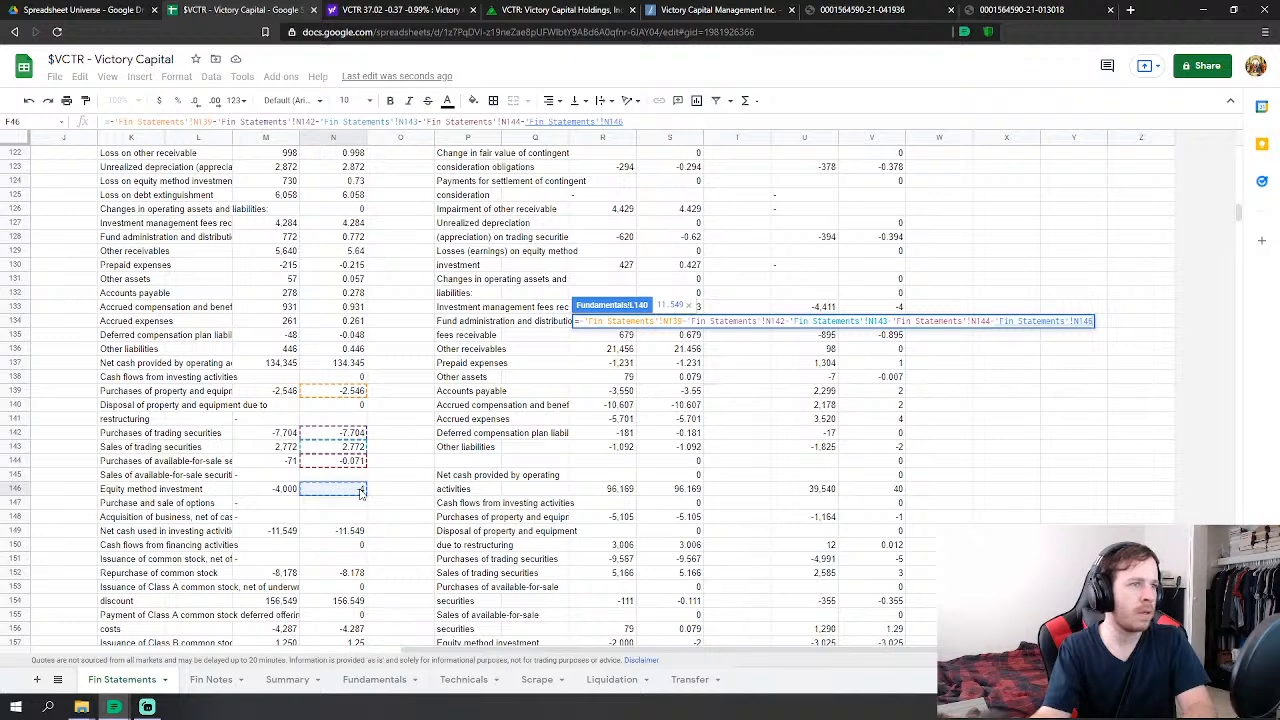
{"action": "key", "text": "Return"}
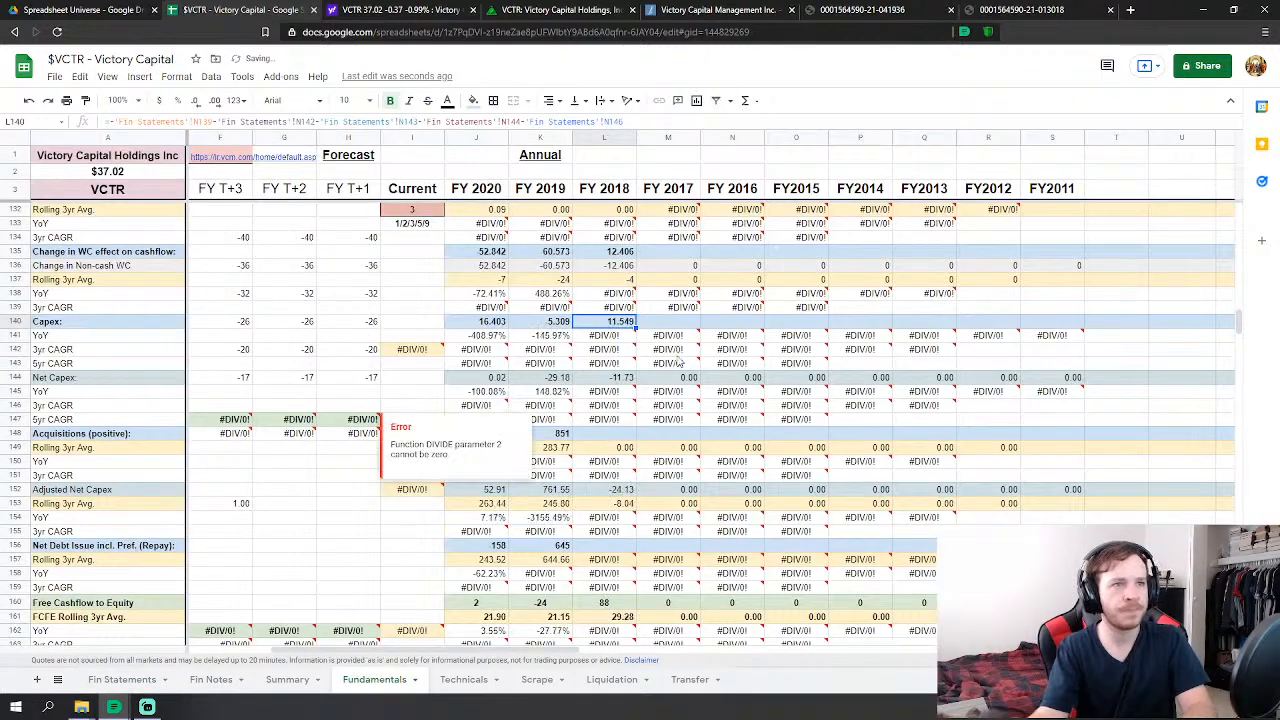
- Start the FY 2018 Net Debt Issue formula on Fundamentals with Fin Statements N154 plus N156 and N157
{"action": "left_click", "coordinate": [622, 435]}
{"action": "scroll", "coordinate": [622, 438], "scroll_direction": "down", "scroll_amount": 3}
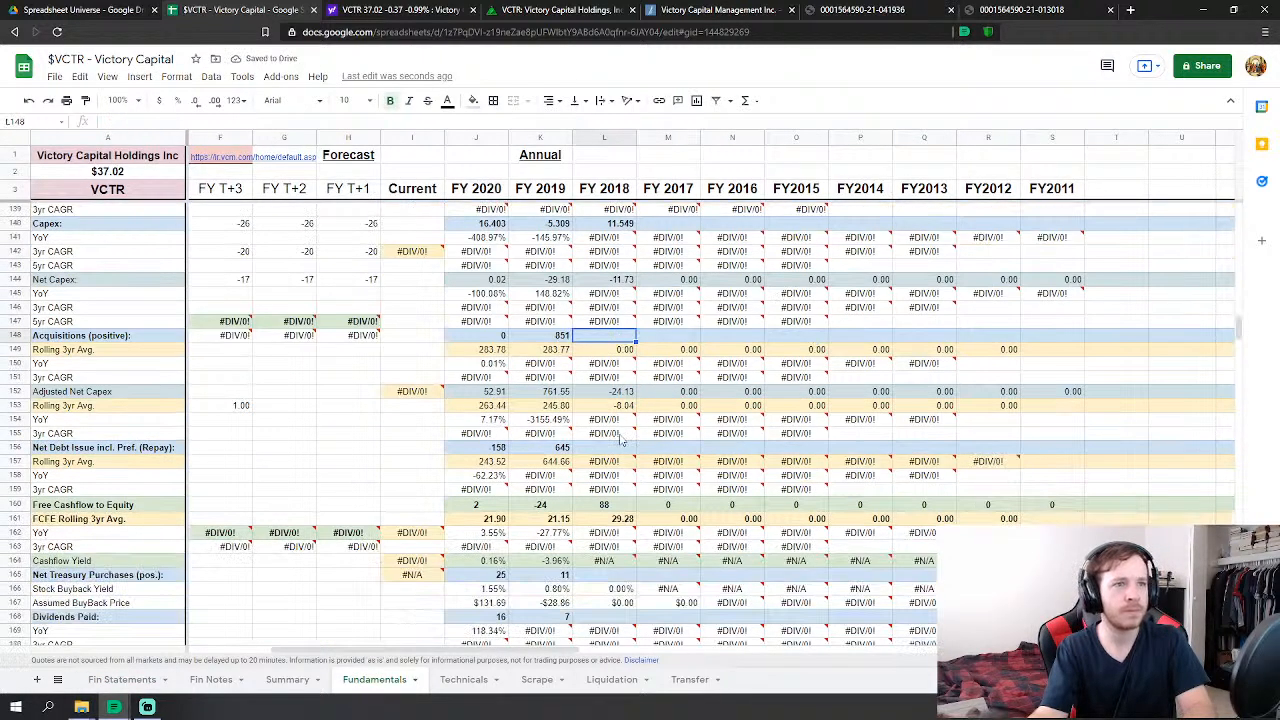
{"action": "left_click", "coordinate": [620, 450]}
{"action": "scroll", "coordinate": [620, 450], "scroll_direction": "down", "scroll_amount": 2}
{"action": "type", "text": "="}
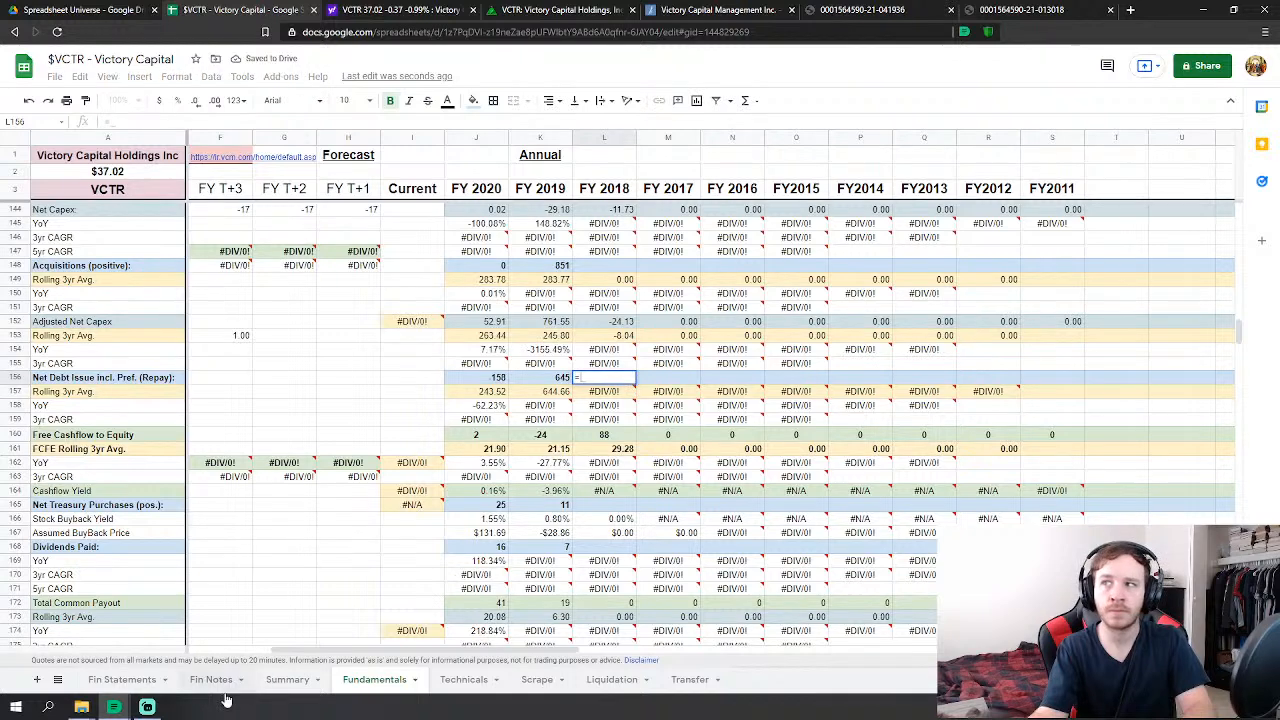
{"action": "left_click", "coordinate": [122, 682]}
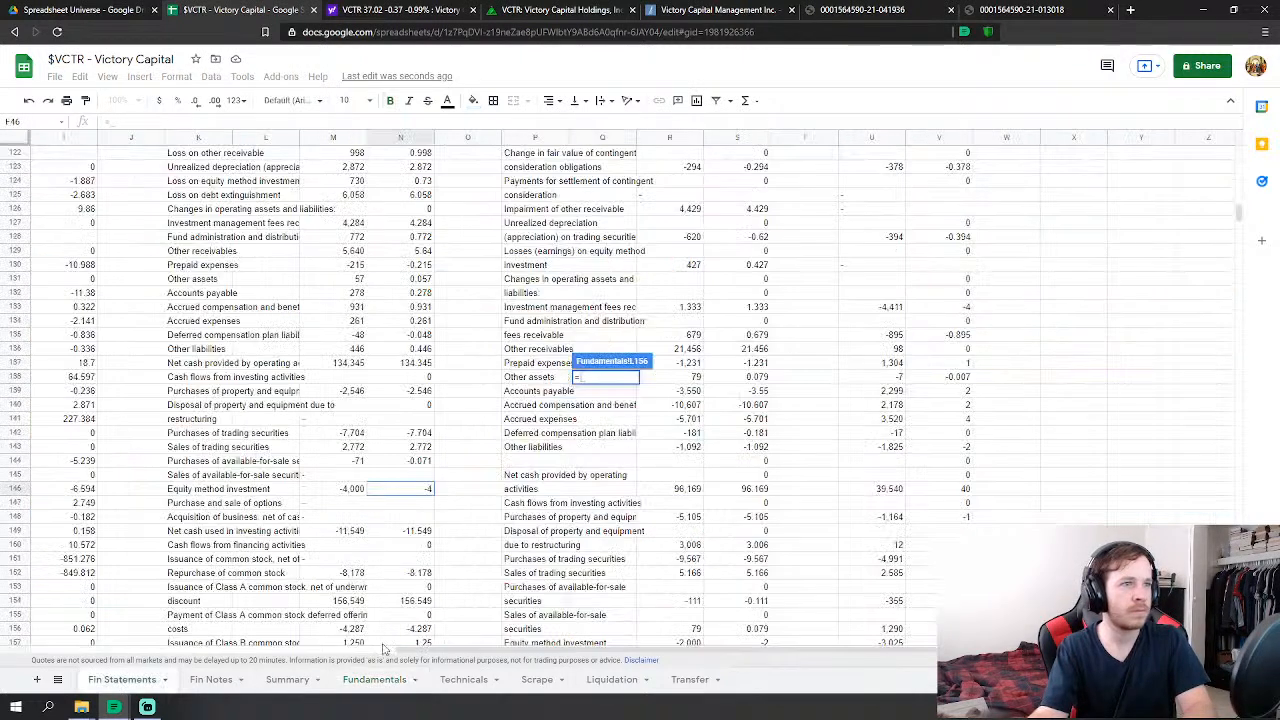
{"action": "scroll", "coordinate": [435, 533], "scroll_direction": "down", "scroll_amount": 2}
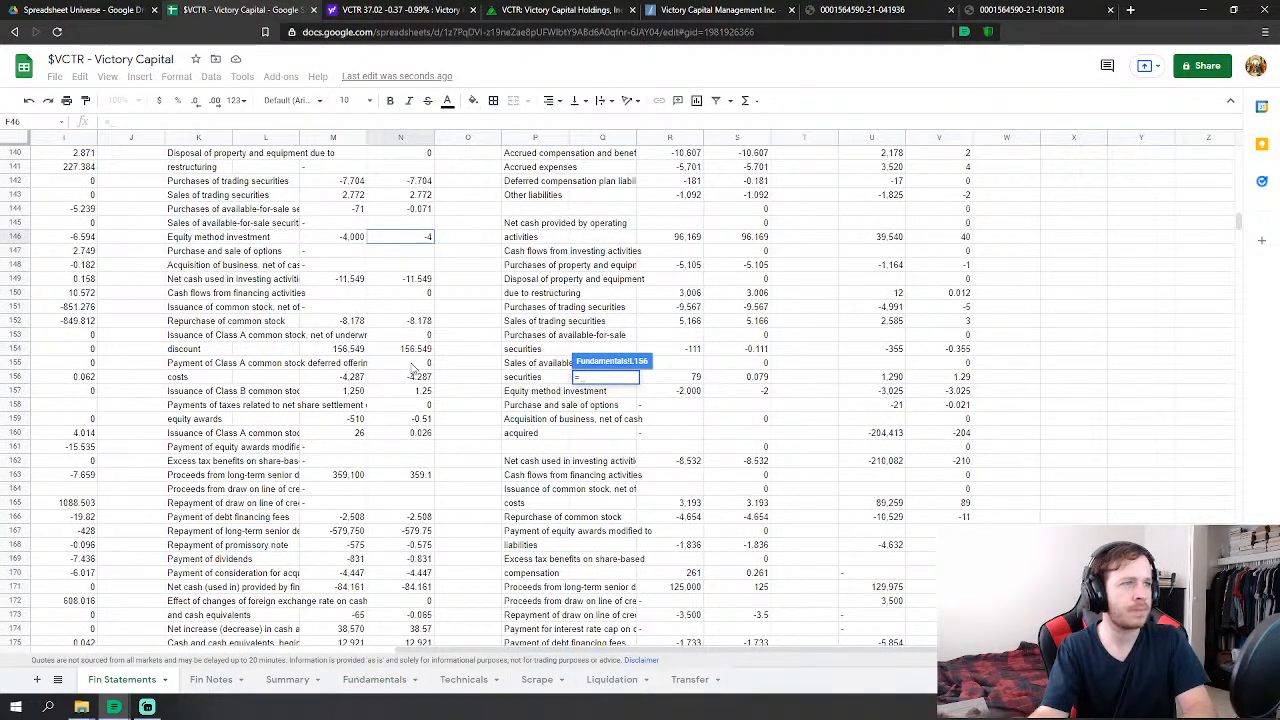
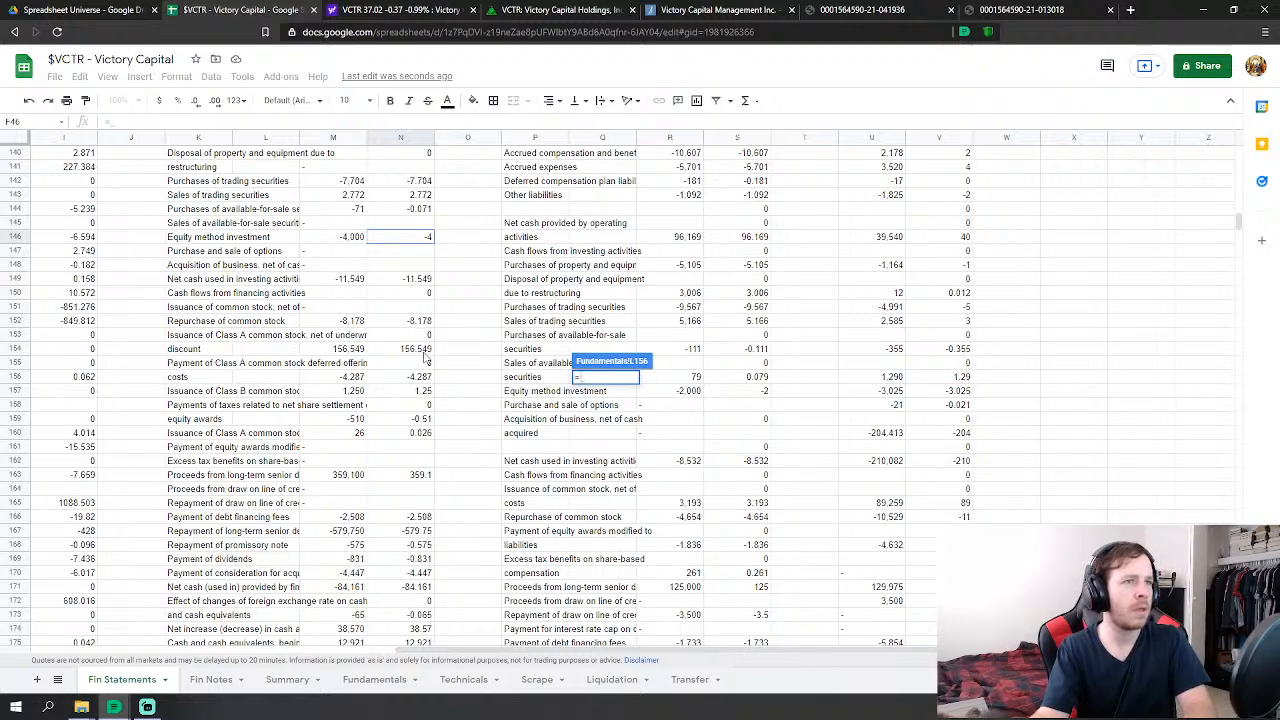
{"action": "left_click", "coordinate": [425, 350]}
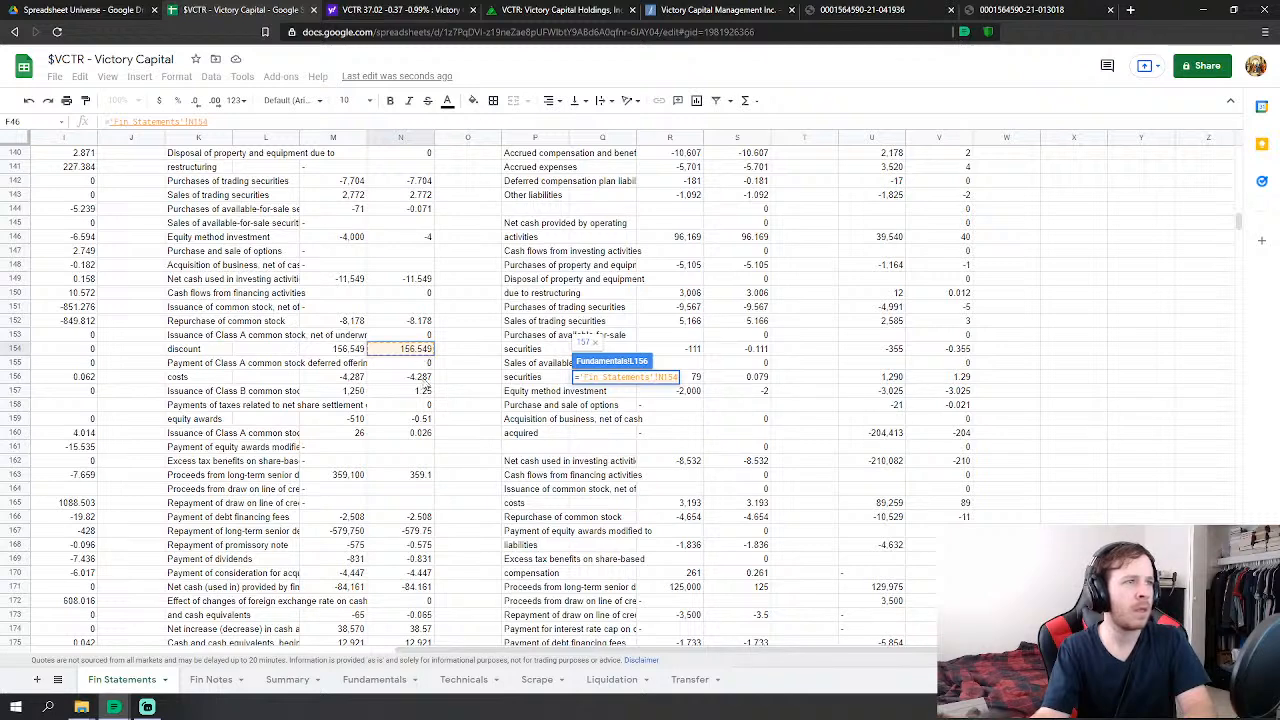
{"action": "type", "text": "+"}
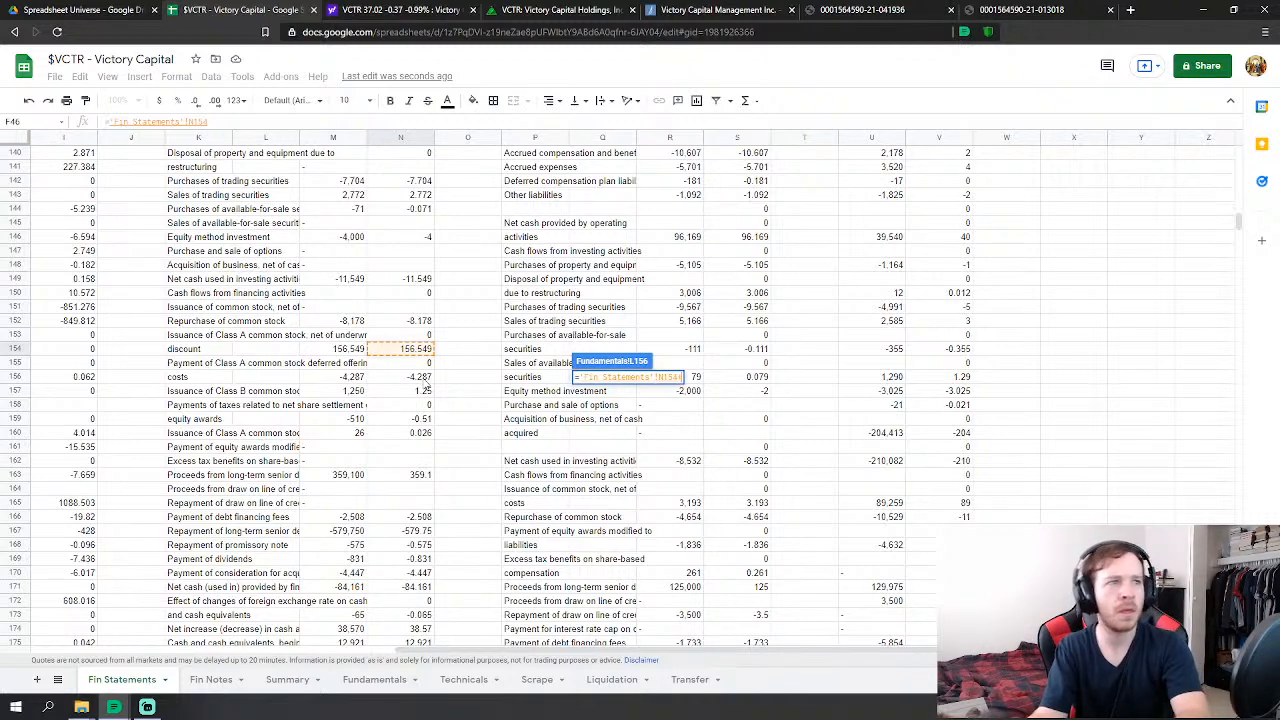
{"action": "left_click", "coordinate": [425, 381]}
{"action": "type", "text": "+'Fin Statements'!N156"}
{"action": "left_click", "coordinate": [429, 394]}
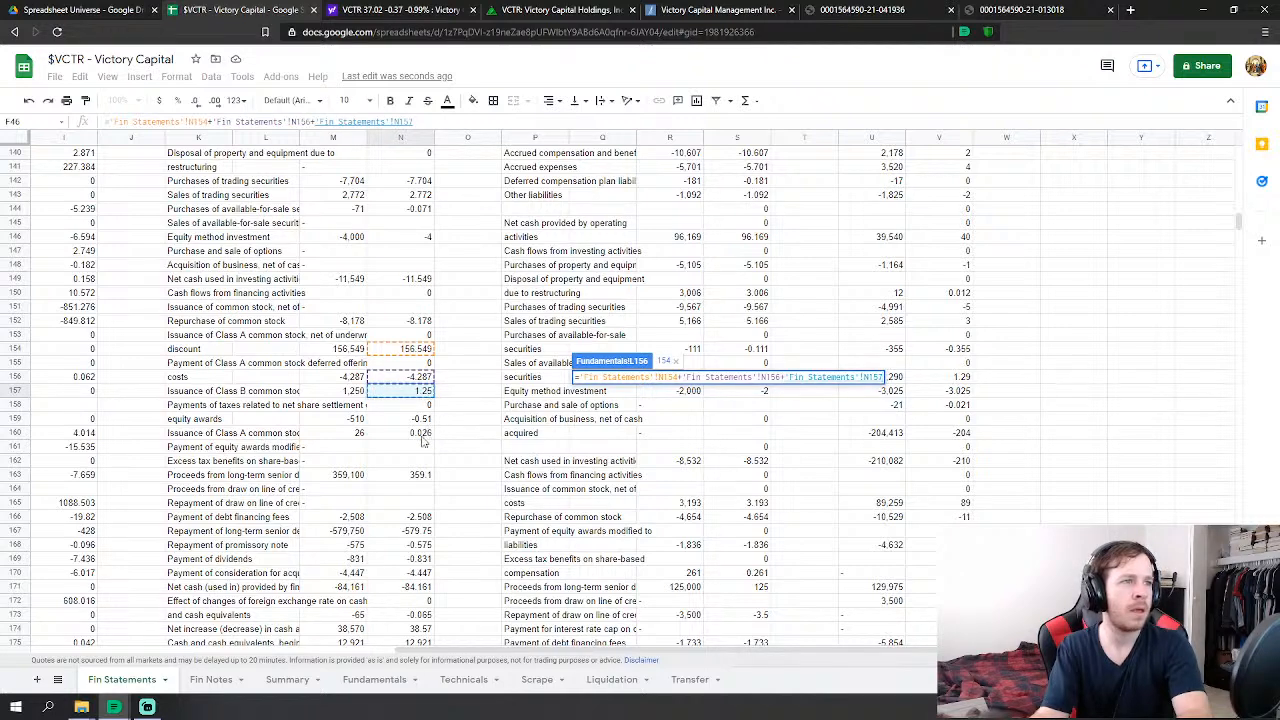
- Complete the FY 2018 Net Debt Issue formula by adding Fin Statements N160, N163, N166, N167 and N168
{"action": "type", "text": "+"}
{"action": "left_click", "coordinate": [425, 433]}
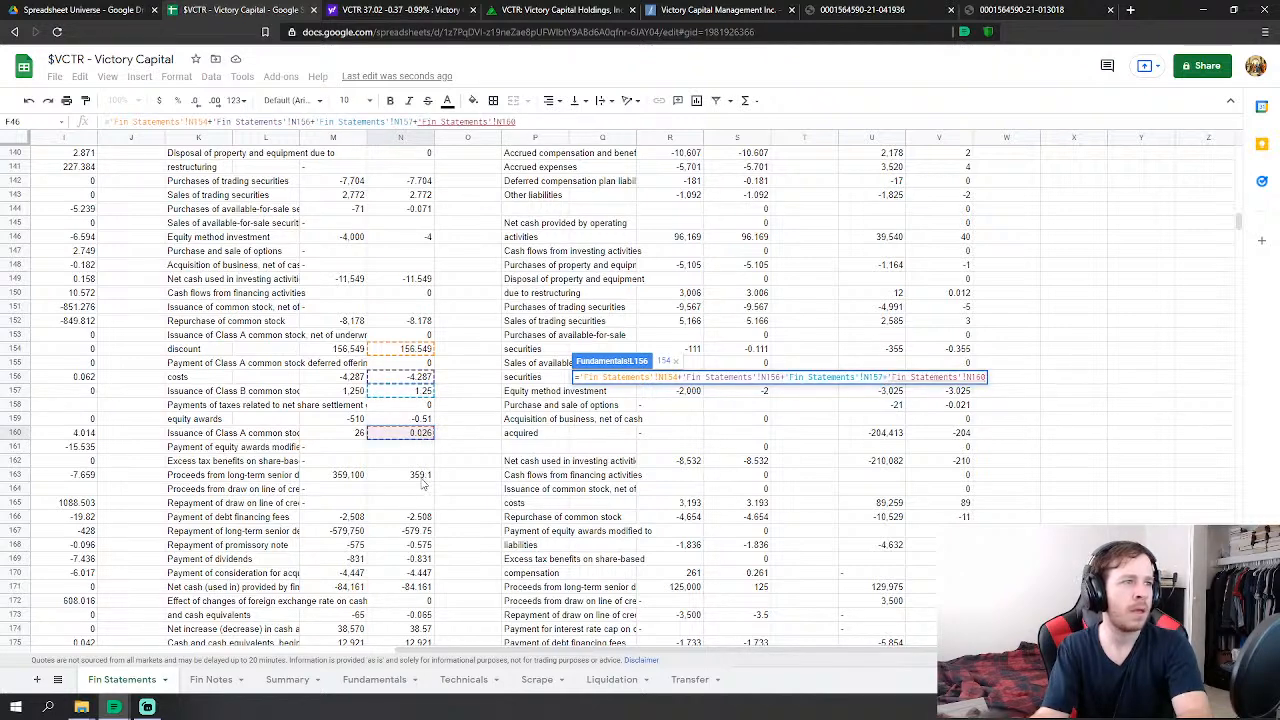
{"action": "type", "text": "+"}
{"action": "left_click", "coordinate": [420, 476]}
{"action": "type", "text": "+'Fin Statements'!N163+"}
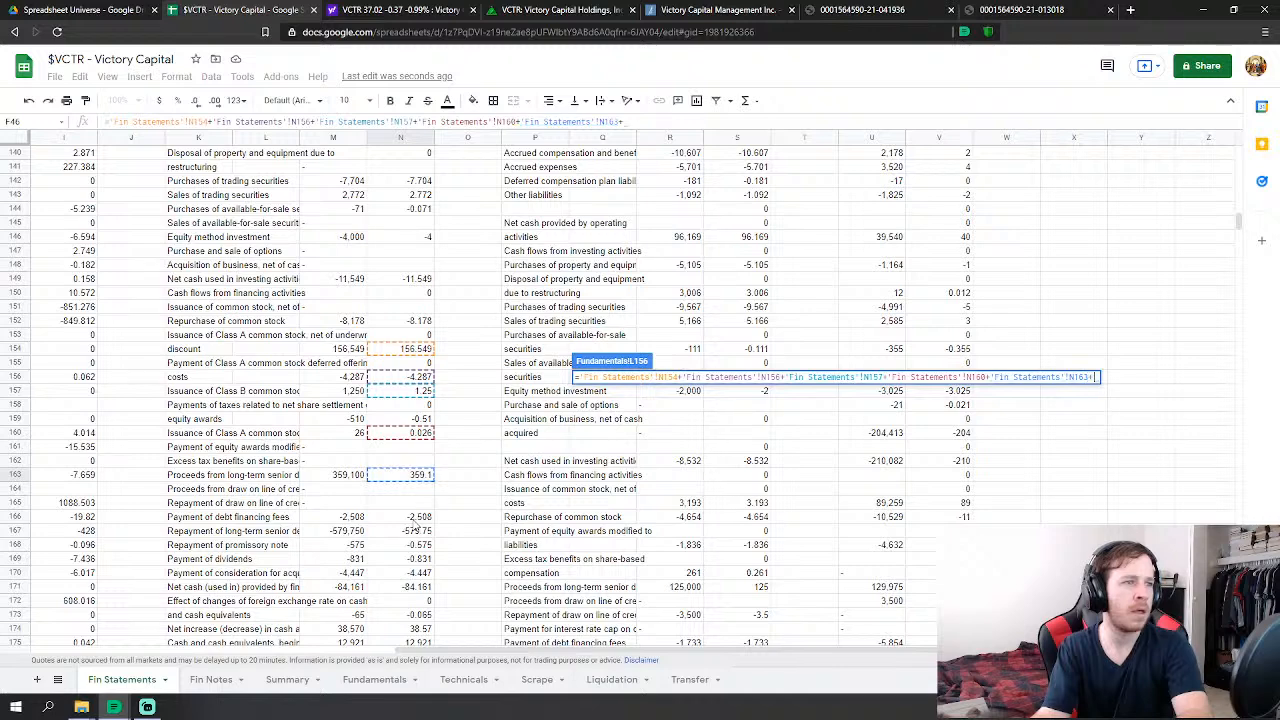
{"action": "left_click", "coordinate": [416, 518]}
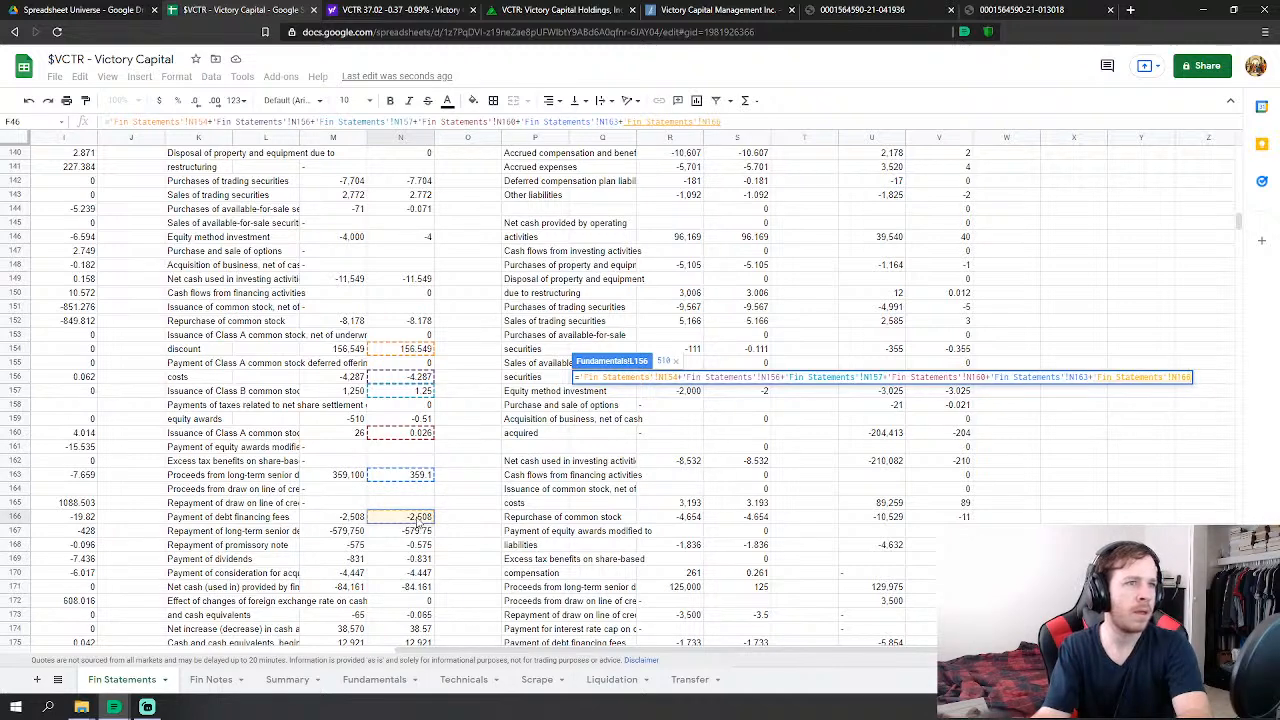
{"action": "type", "text": "+"}
{"action": "left_click", "coordinate": [409, 533]}
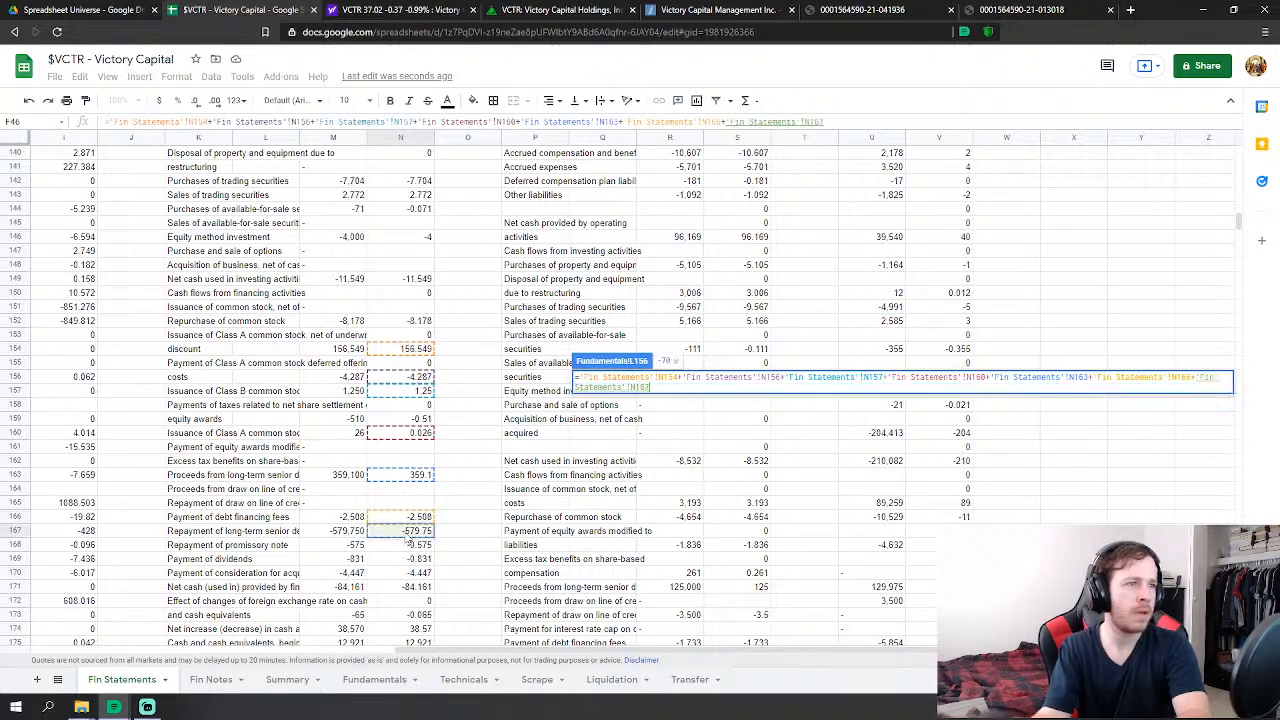
{"action": "type", "text": "+"}
{"action": "left_click", "coordinate": [418, 547]}
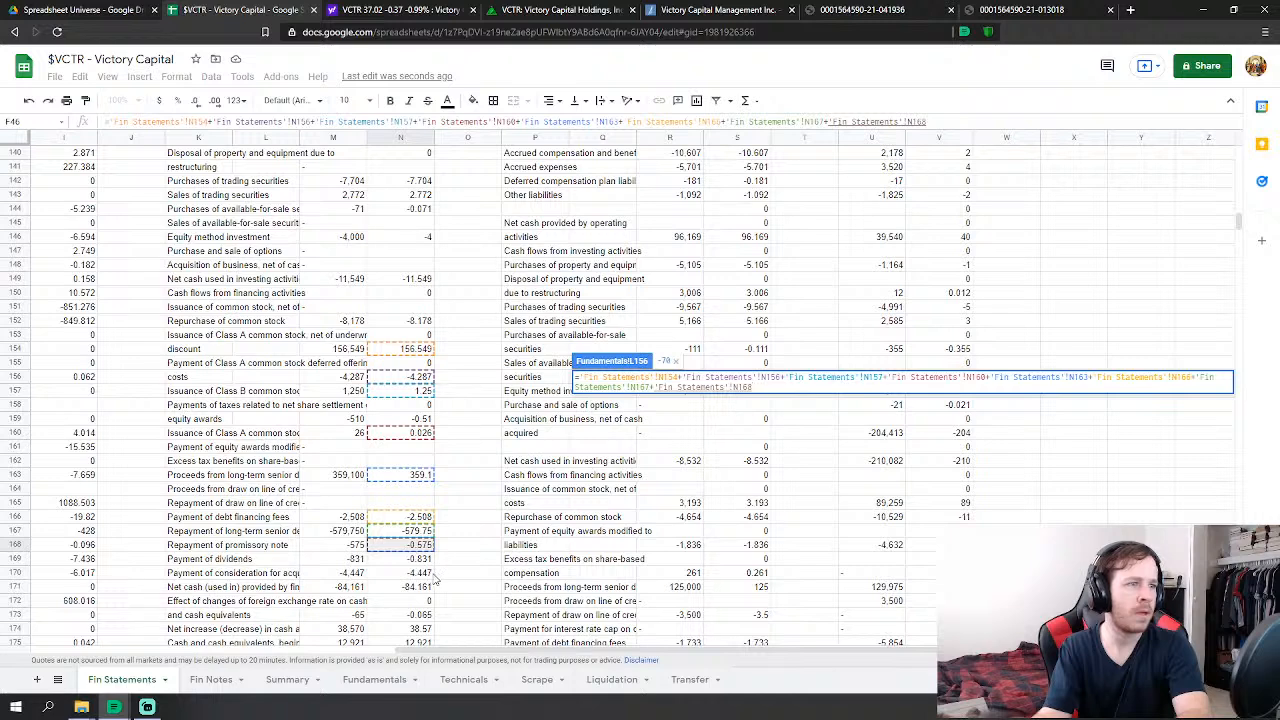
{"action": "key", "text": "Return"}
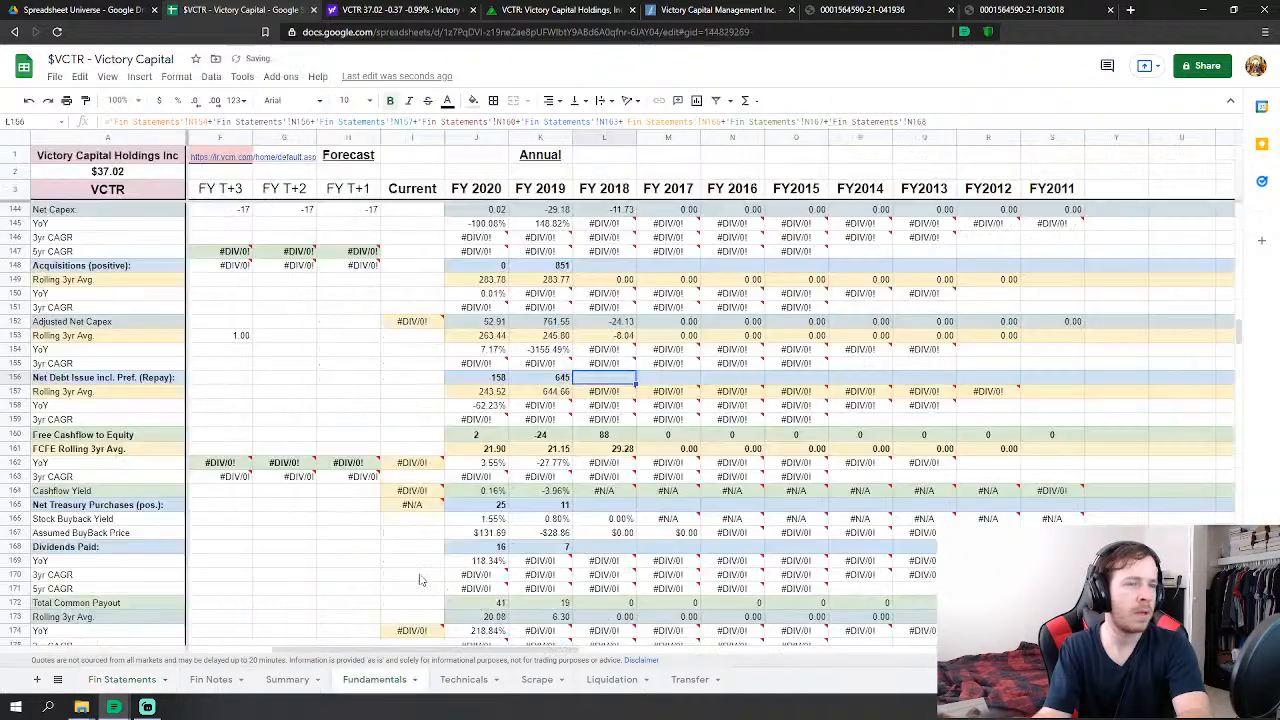
- Enter the FY 2018 Net Treasury Purchases on Fundamentals as the negated Fin Statements N152 minus N154, N157 and N160
{"action": "left_click", "coordinate": [618, 509]}
{"action": "type", "text": "="}
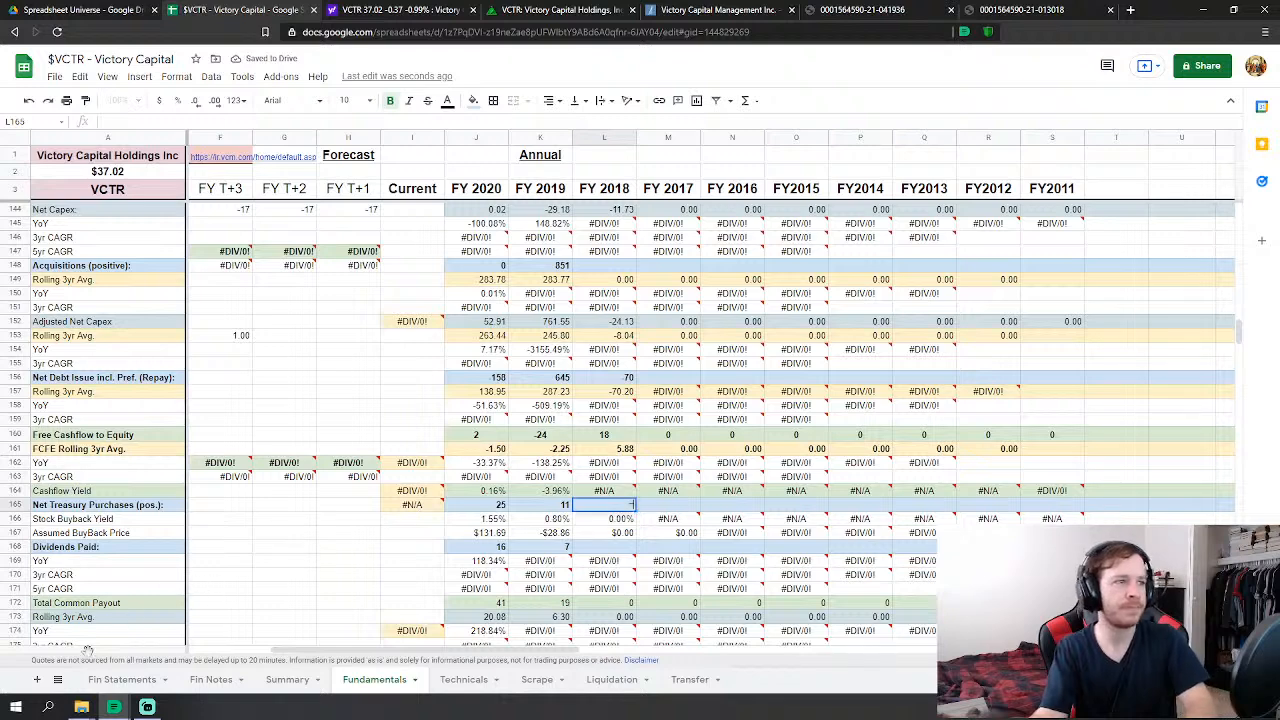
{"action": "left_click", "coordinate": [122, 679]}
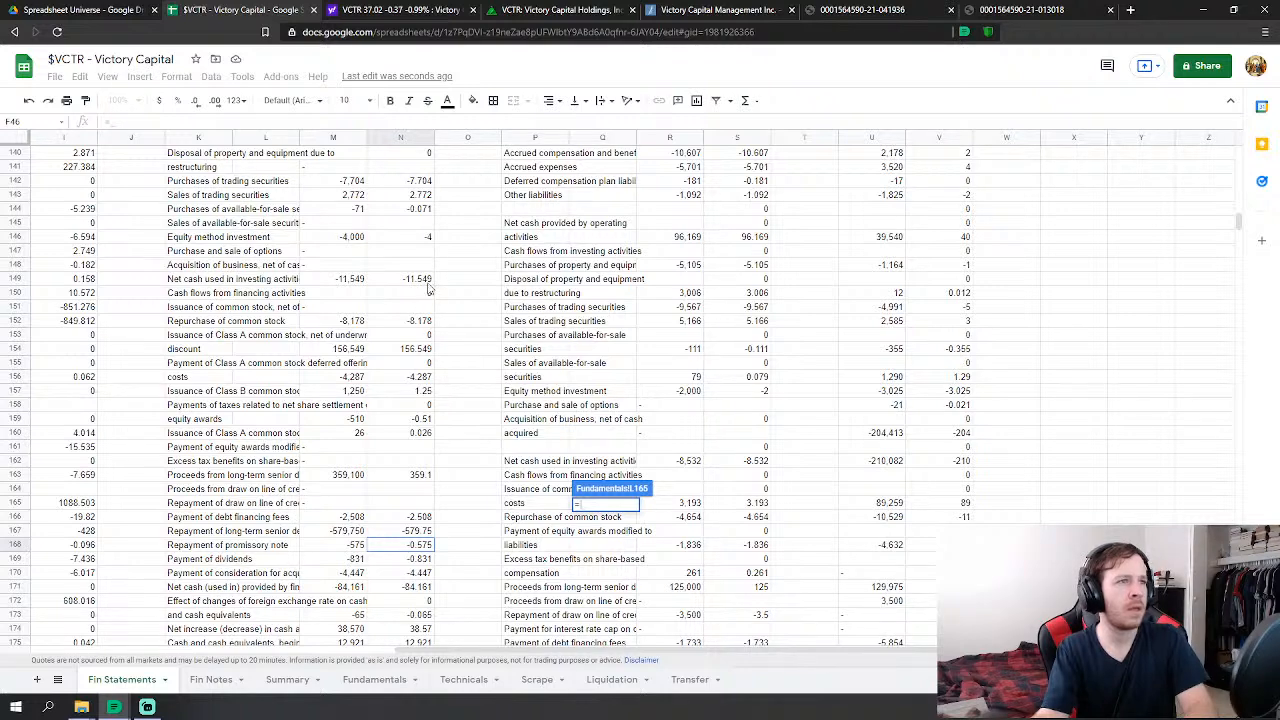
{"action": "type", "text": "-"}
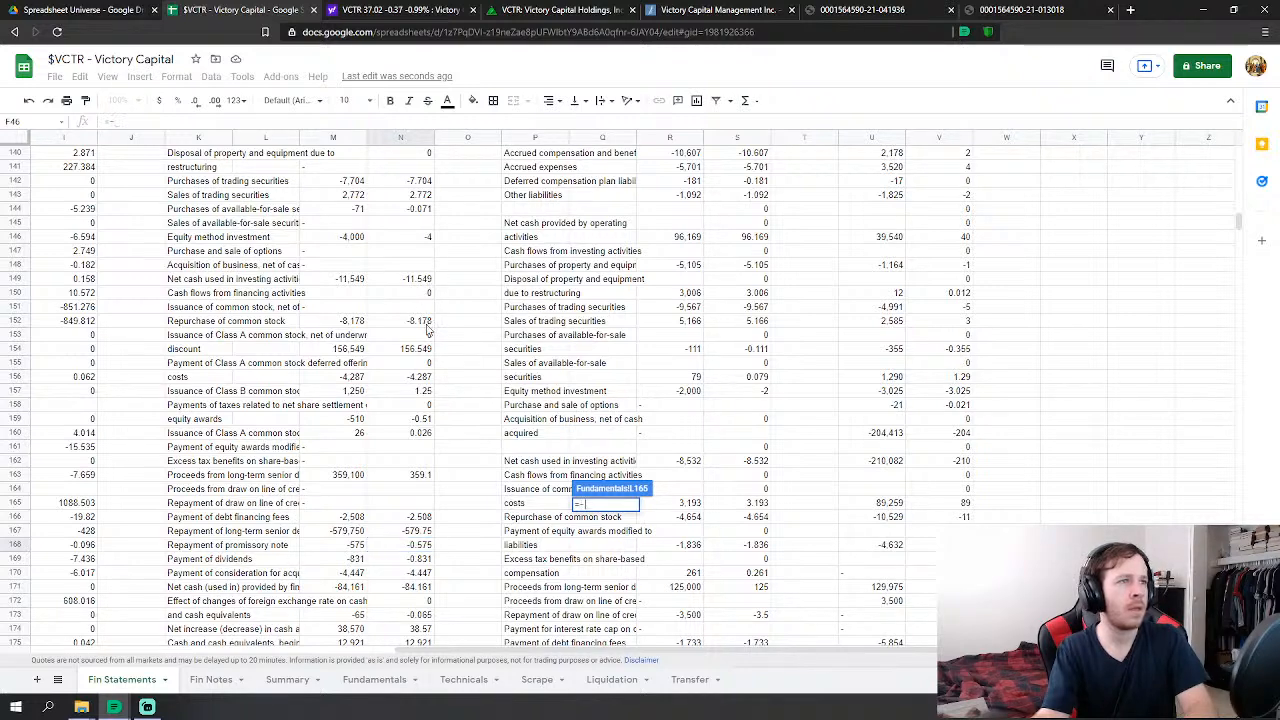
{"action": "left_click", "coordinate": [420, 321]}
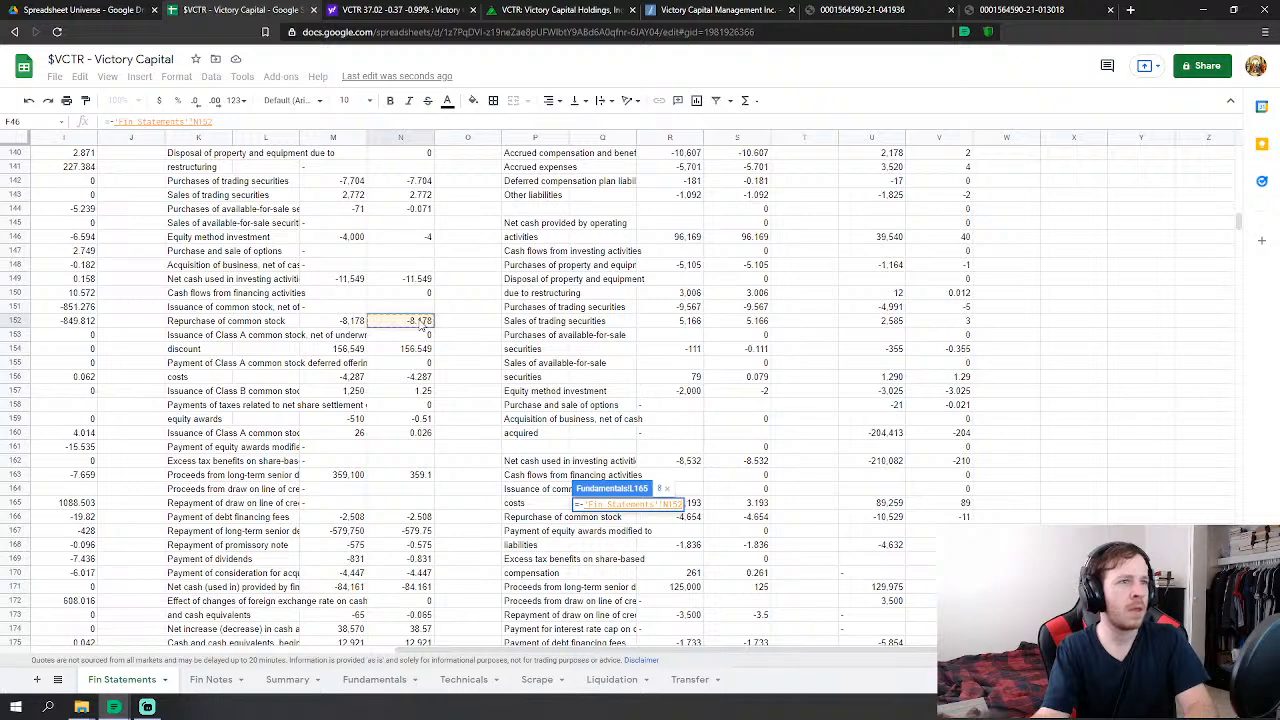
{"action": "type", "text": "-"}
{"action": "left_click", "coordinate": [424, 349]}
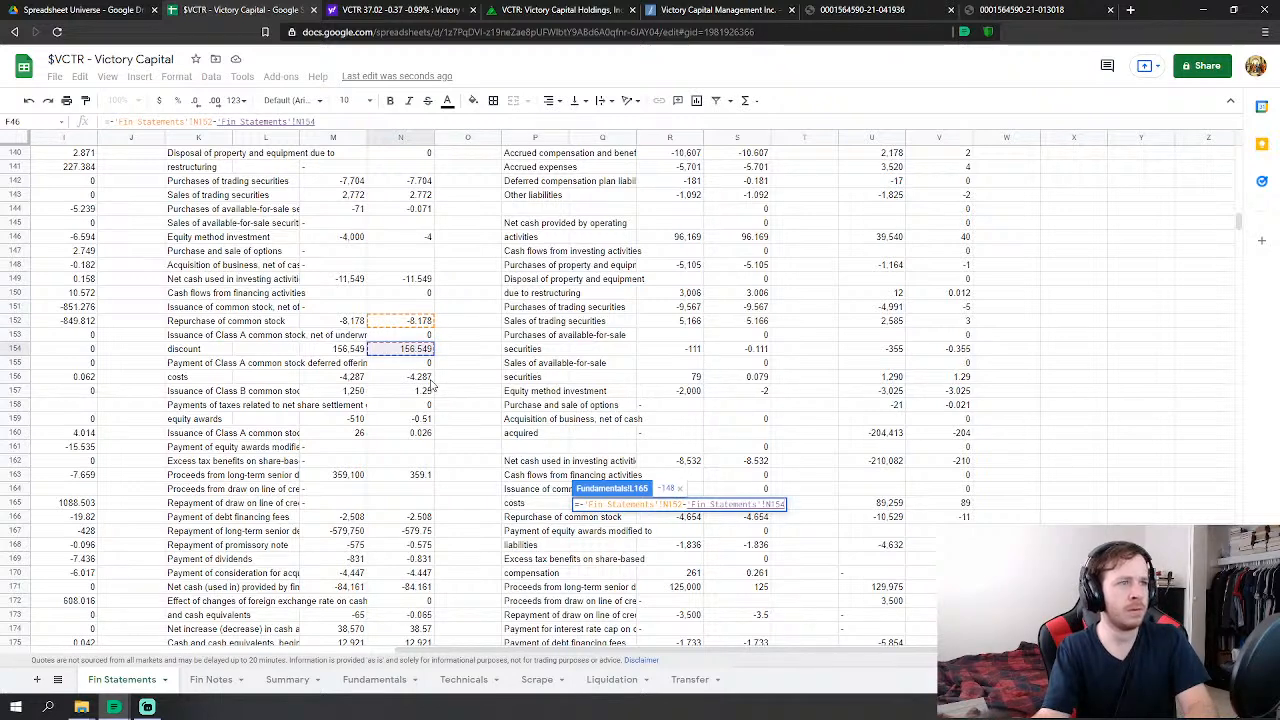
{"action": "type", "text": "-"}
{"action": "left_click", "coordinate": [425, 393]}
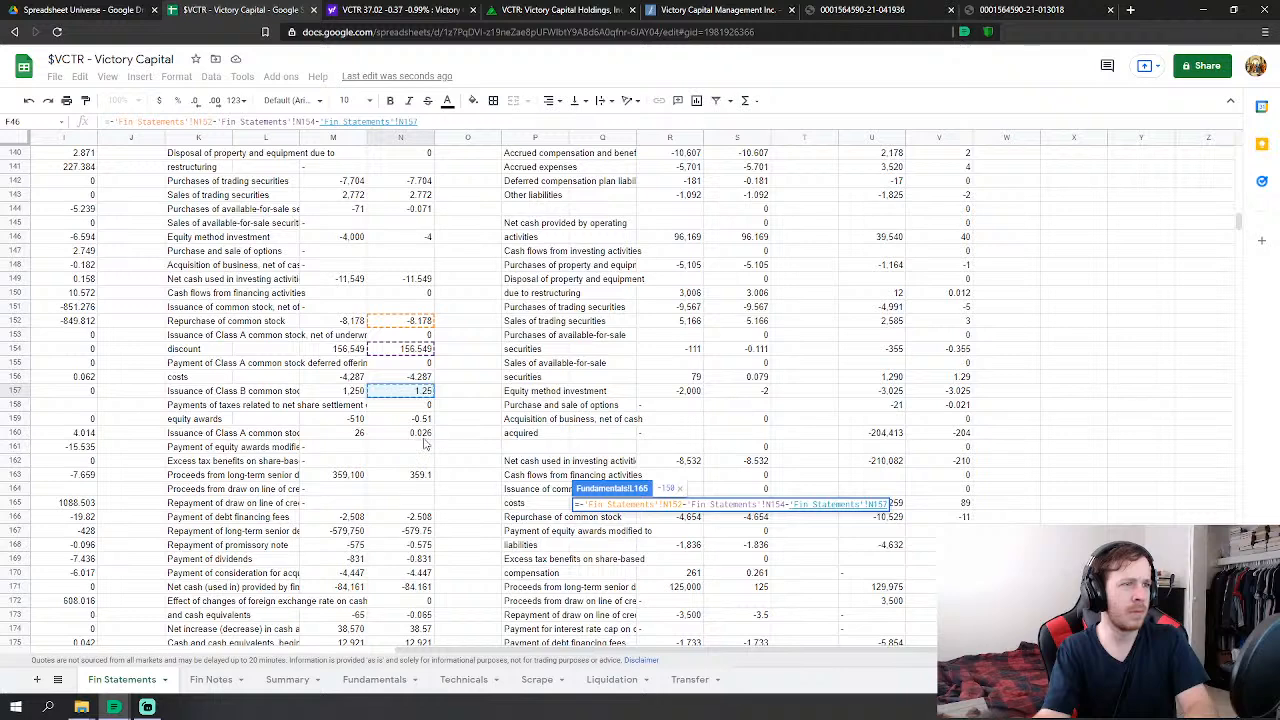
{"action": "type", "text": "-"}
{"action": "left_click", "coordinate": [422, 435]}
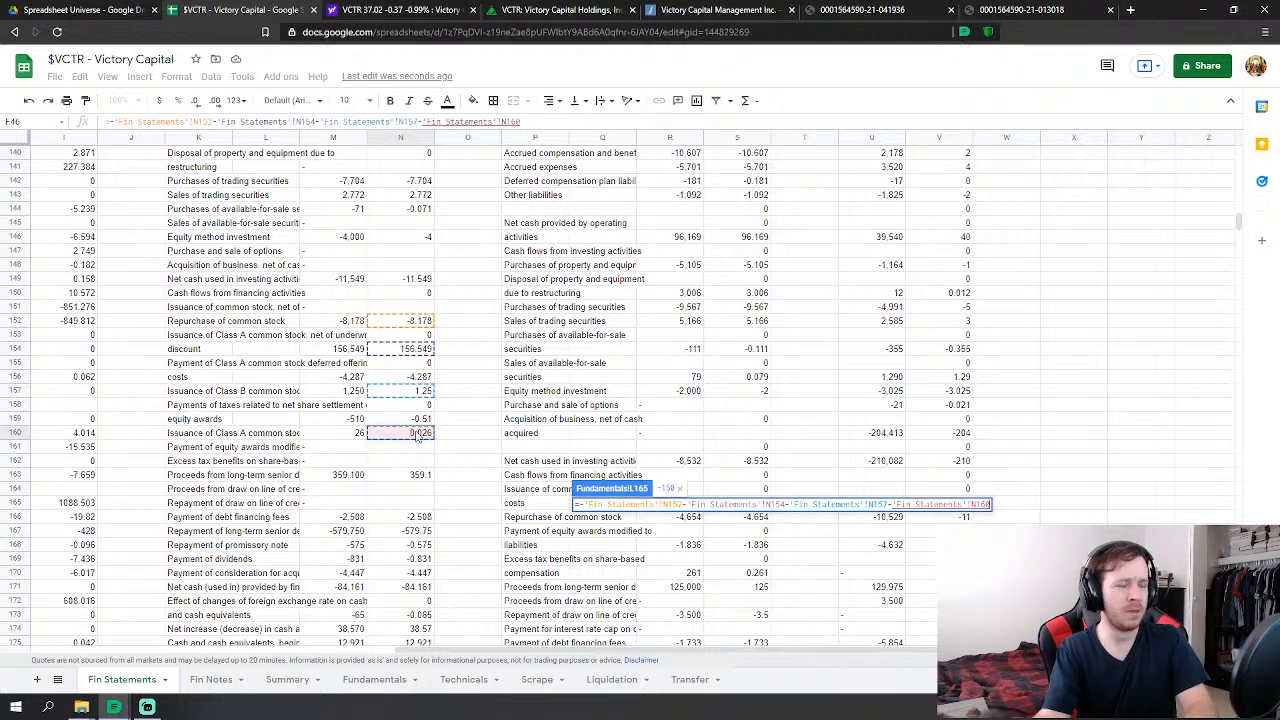
{"action": "key", "text": "Return"}
- Enter the FY 2018 Dividends Paid on Fundamentals as the negated payment of dividends in Fin Statements N169
{"action": "left_click", "coordinate": [610, 548]}
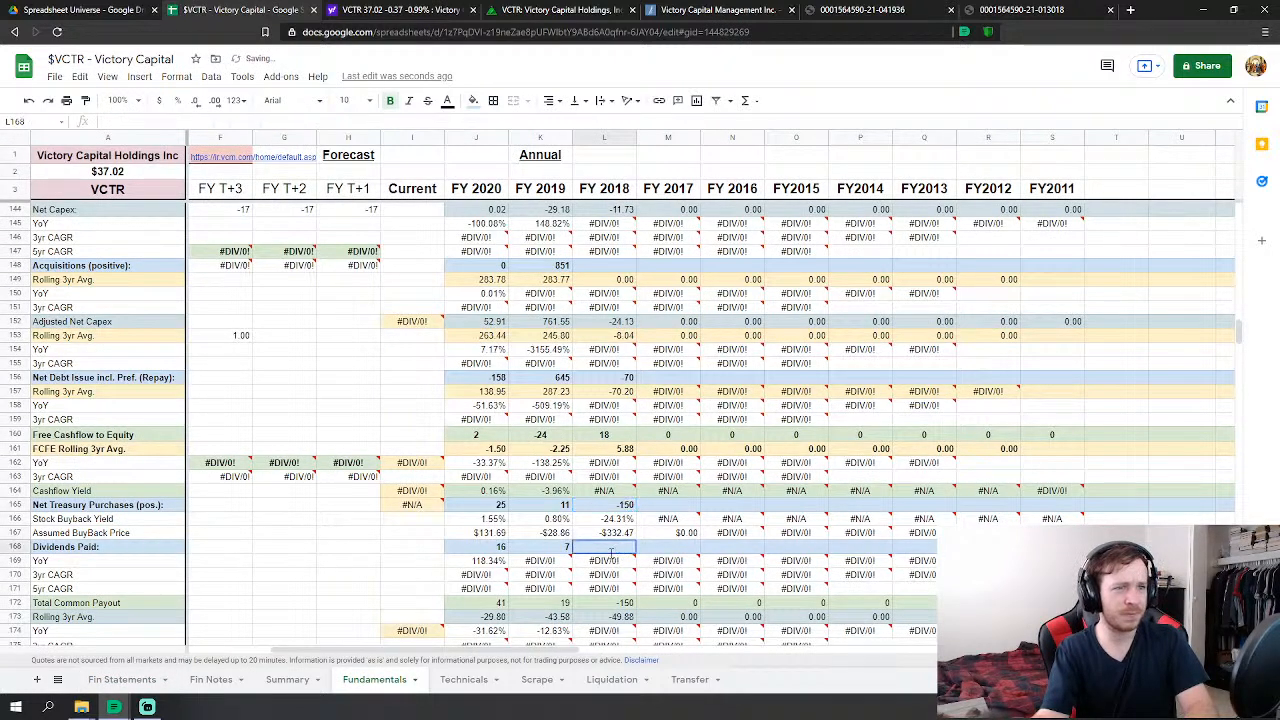
{"action": "type", "text": "="}
{"action": "left_click", "coordinate": [140, 682]}
{"action": "type", "text": "-"}
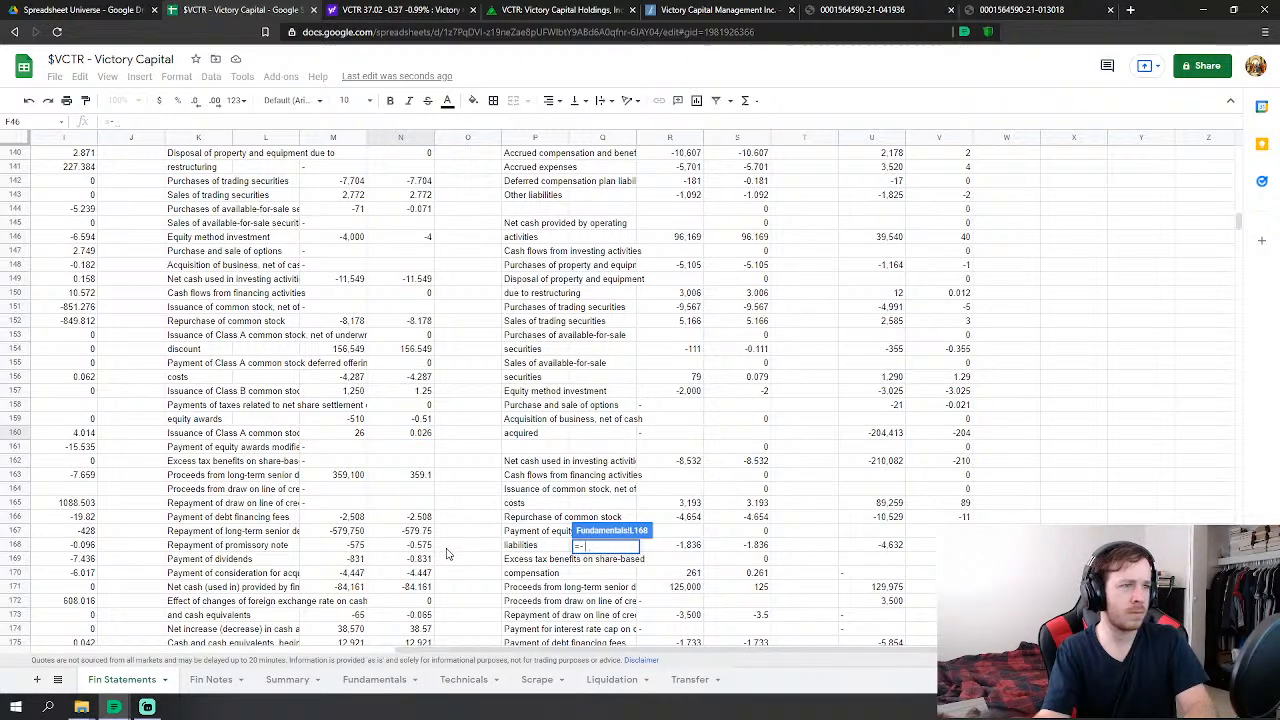
{"action": "left_click", "coordinate": [427, 562]}
{"action": "key", "text": "Return"}
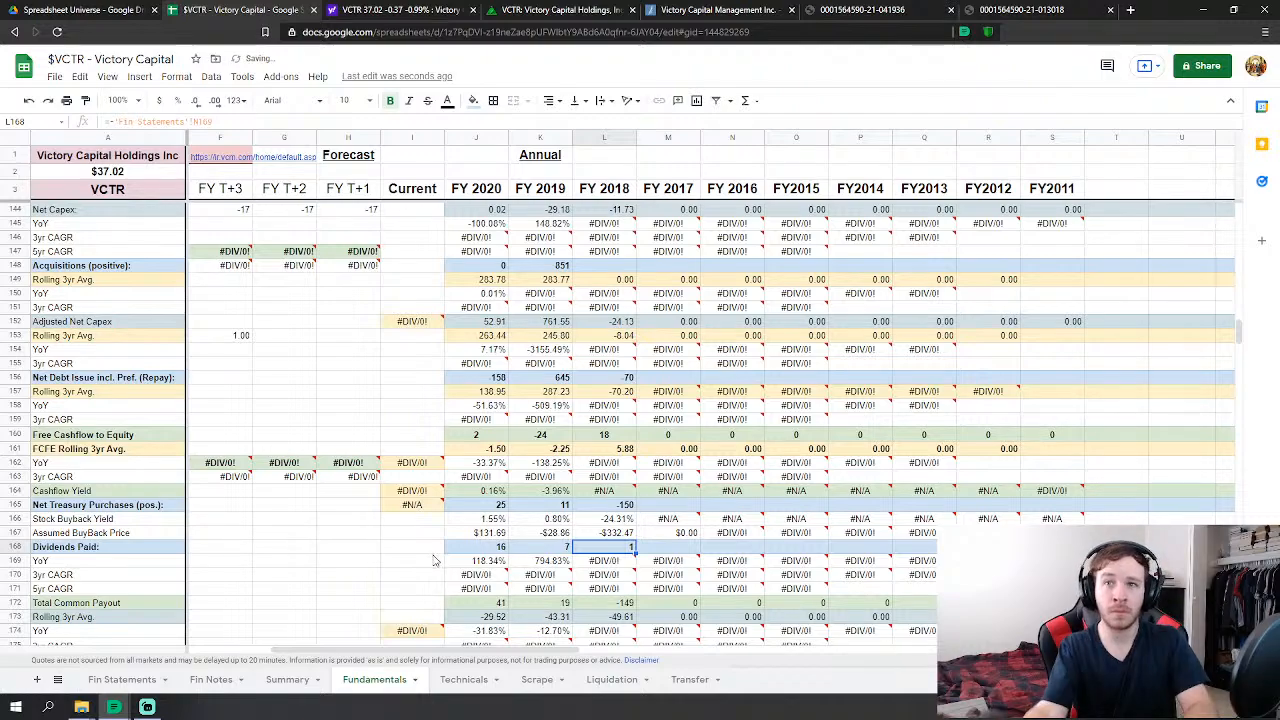
- Link the FY 2018 Cash & Equivalents in the Fundamentals balance sheet to Fin Statements N209
{"action": "scroll", "coordinate": [420, 586], "scroll_direction": "down", "scroll_amount": 2}
{"action": "scroll", "coordinate": [420, 586], "scroll_direction": "down", "scroll_amount": 15}
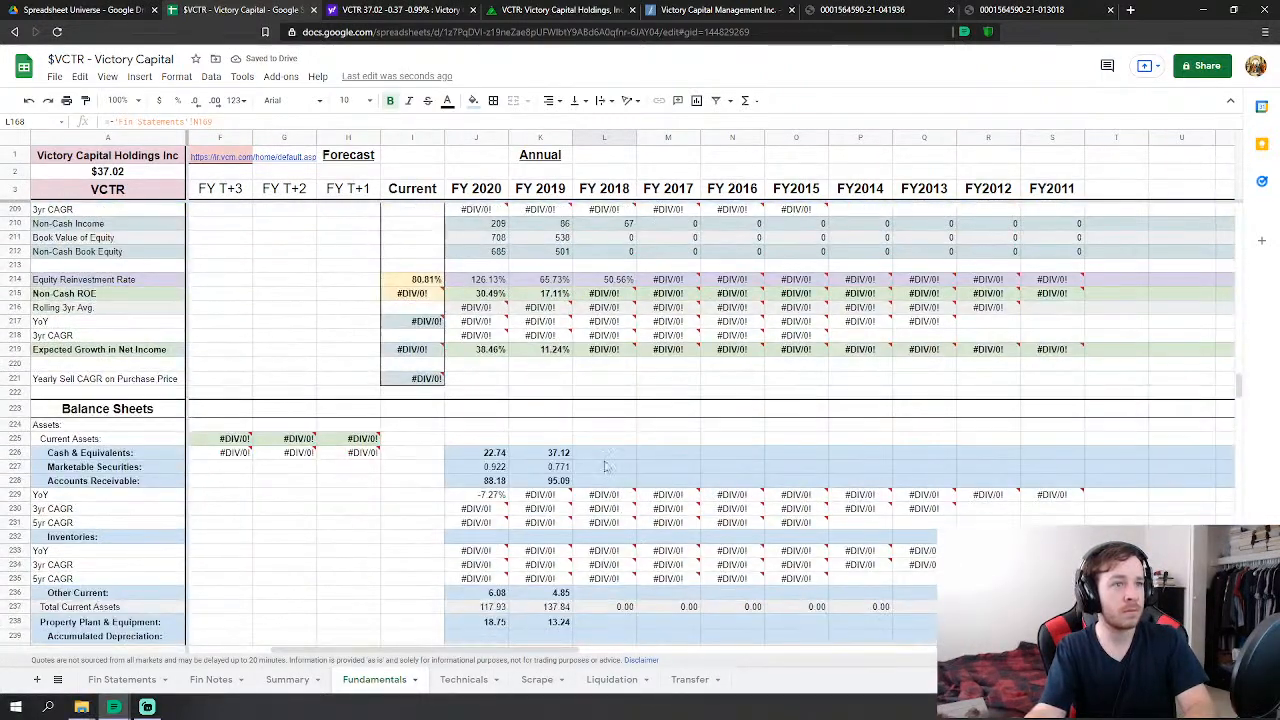
{"action": "left_click", "coordinate": [604, 453]}
{"action": "scroll", "coordinate": [604, 453], "scroll_direction": "down", "scroll_amount": 4}
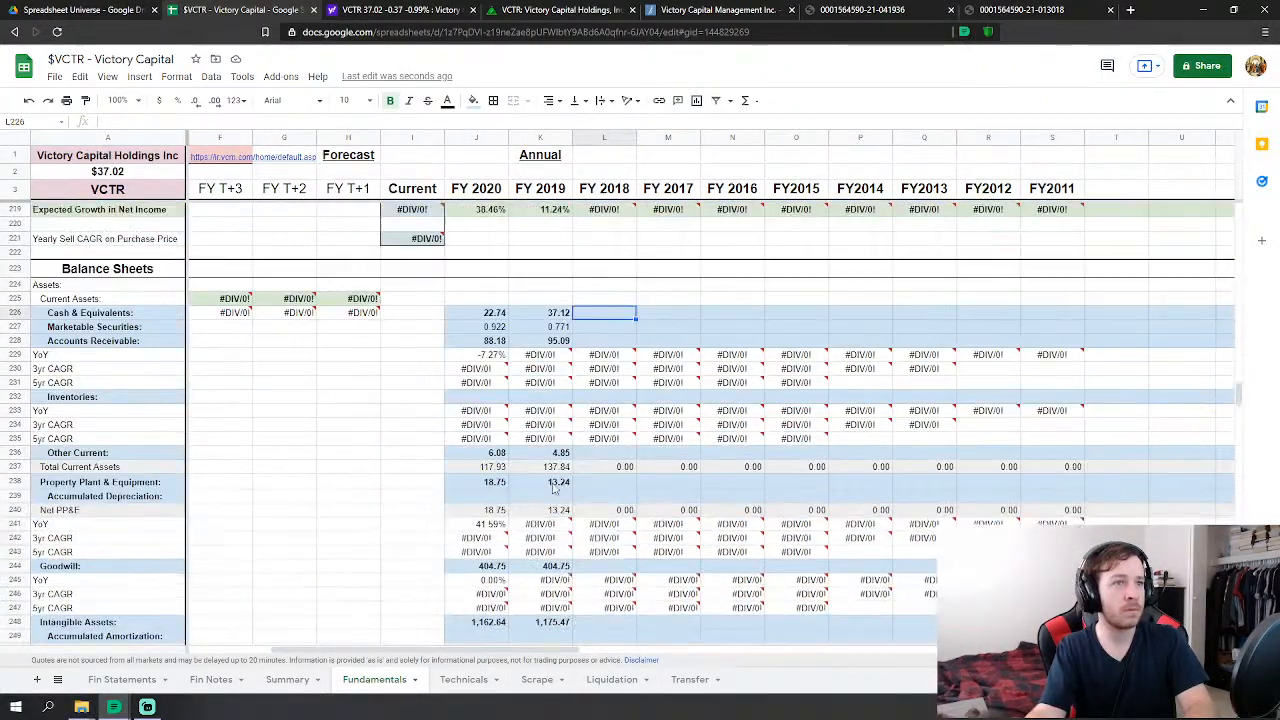
{"action": "type", "text": "="}
{"action": "left_click", "coordinate": [122, 679]}
{"action": "scroll", "coordinate": [450, 403], "scroll_direction": "down", "scroll_amount": 5}
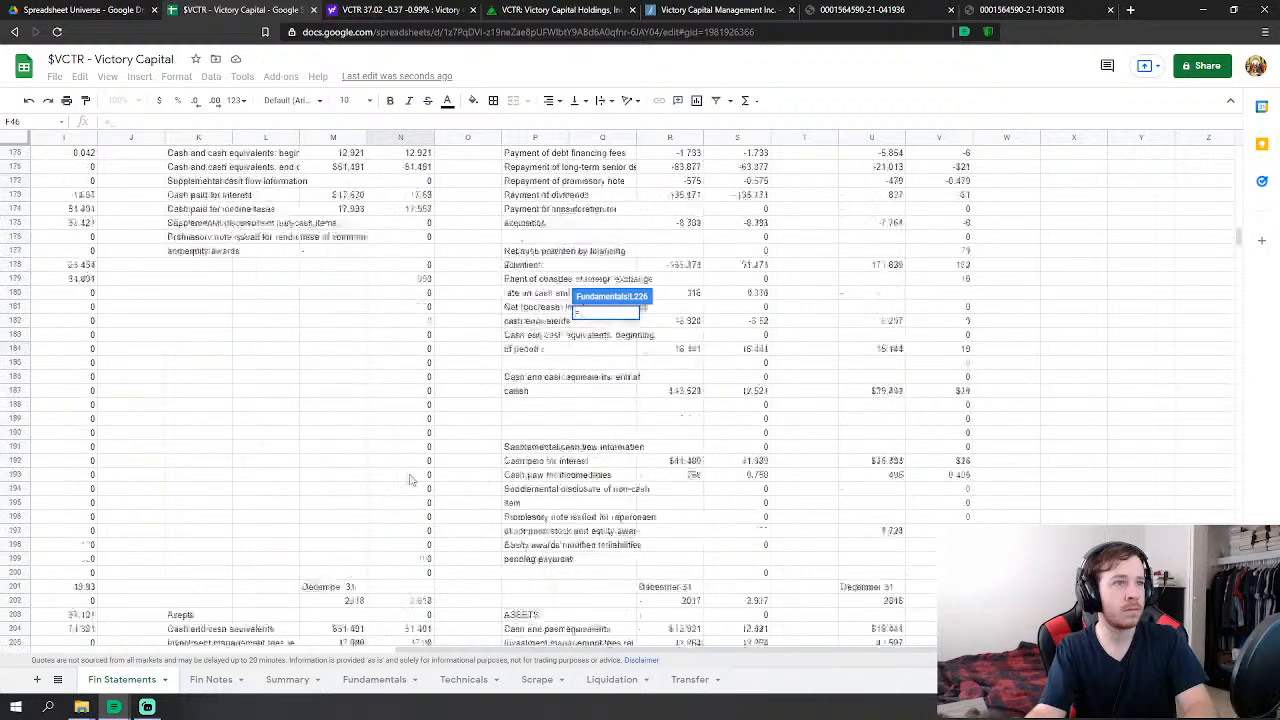
{"action": "left_click", "coordinate": [420, 391]}
{"action": "scroll", "coordinate": [420, 391], "scroll_direction": "down", "scroll_amount": 2}
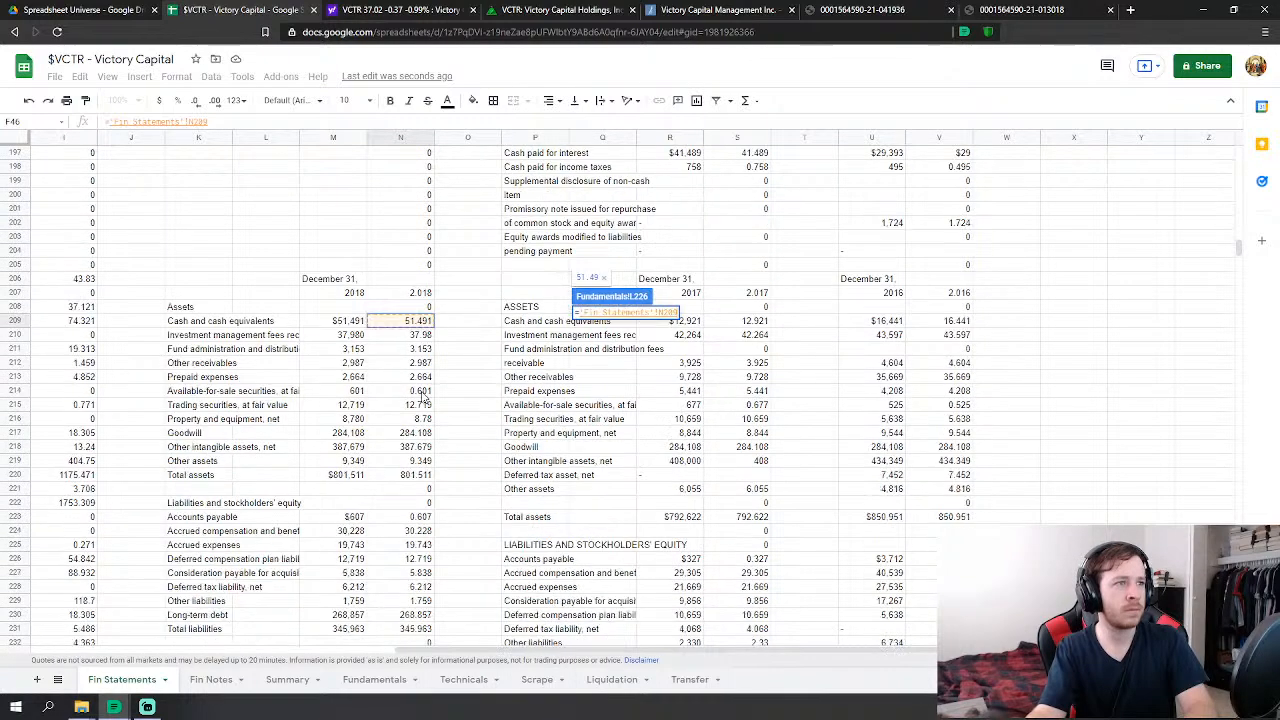
{"action": "key", "text": "Return"}
- Enter the FY 2018 Marketable Securities on Fundamentals as the sum of Fin Statements N214 and N215
{"action": "left_click", "coordinate": [602, 331]}
{"action": "type", "text": "="}
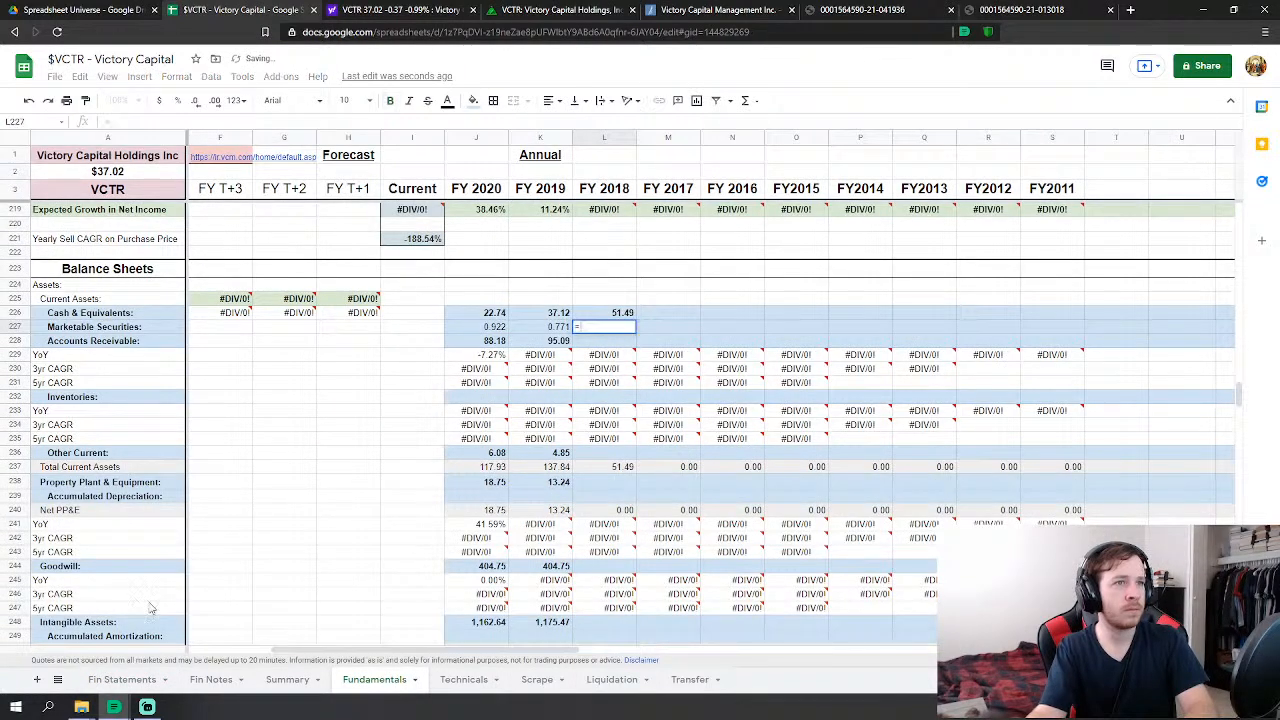
{"action": "left_click", "coordinate": [108, 679]}
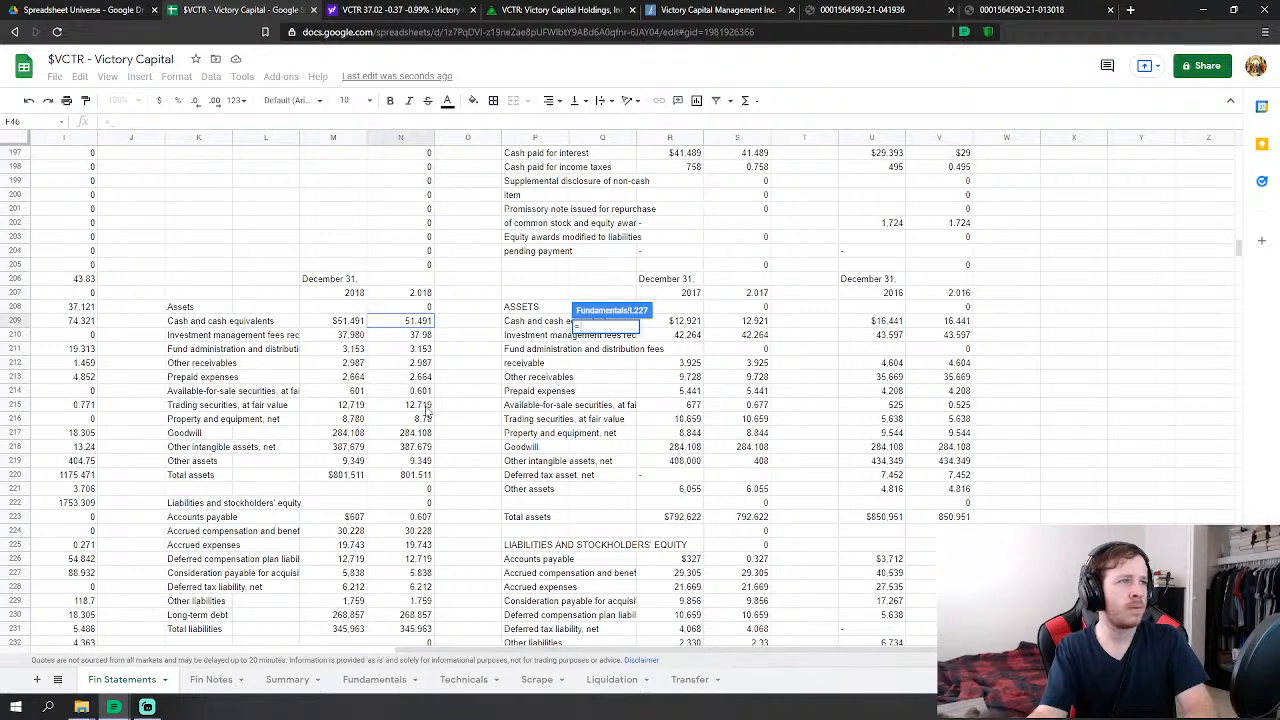
{"action": "left_click", "coordinate": [426, 392]}
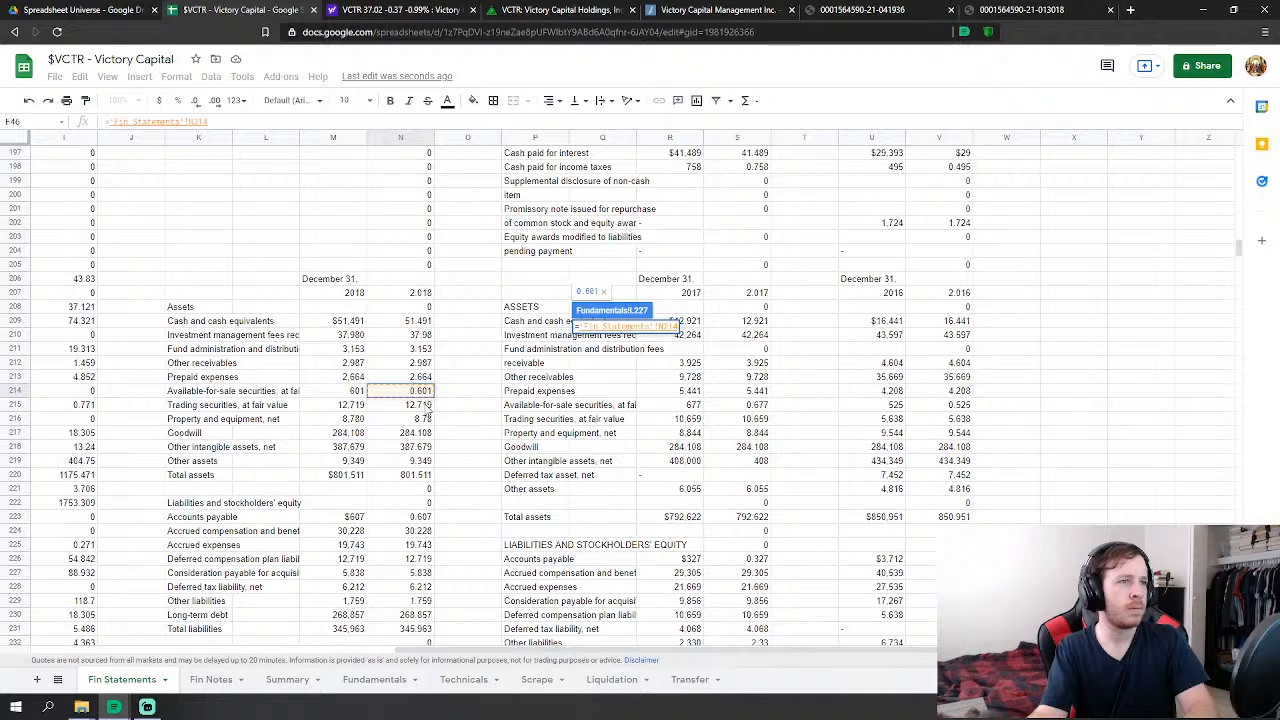
{"action": "type", "text": "+"}
{"action": "left_click", "coordinate": [426, 405]}
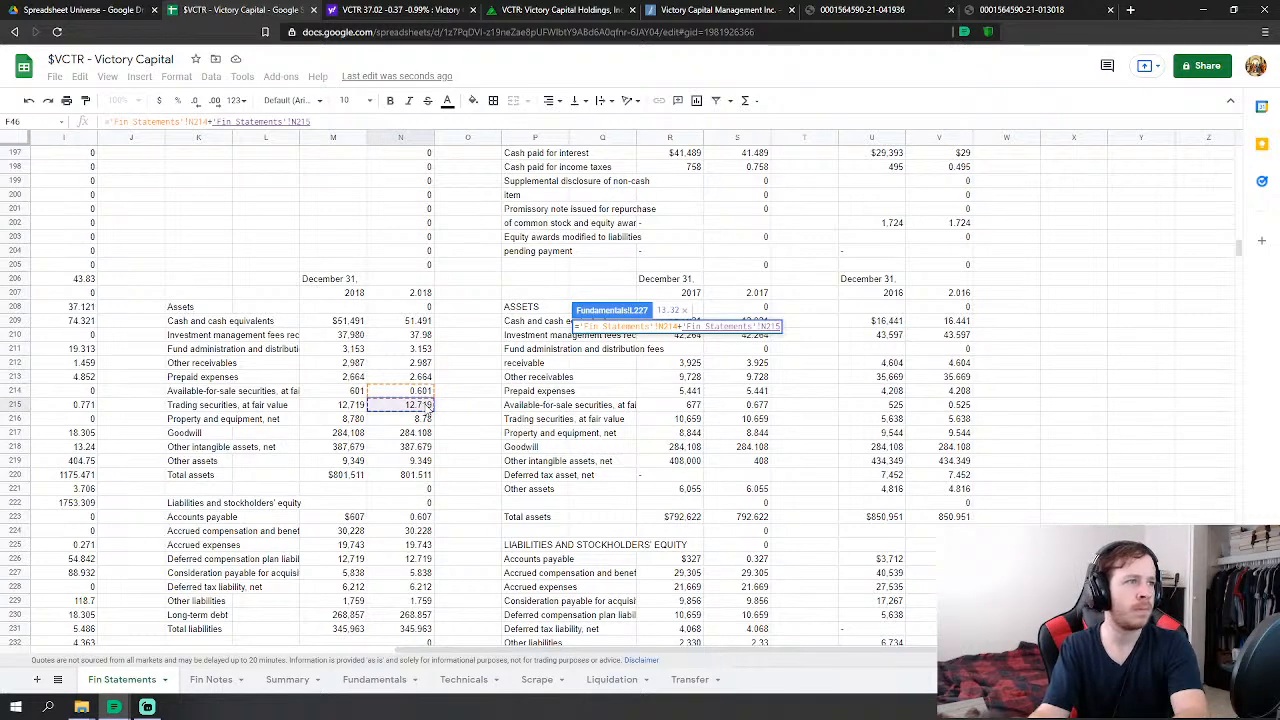
{"action": "key", "text": "Return"}
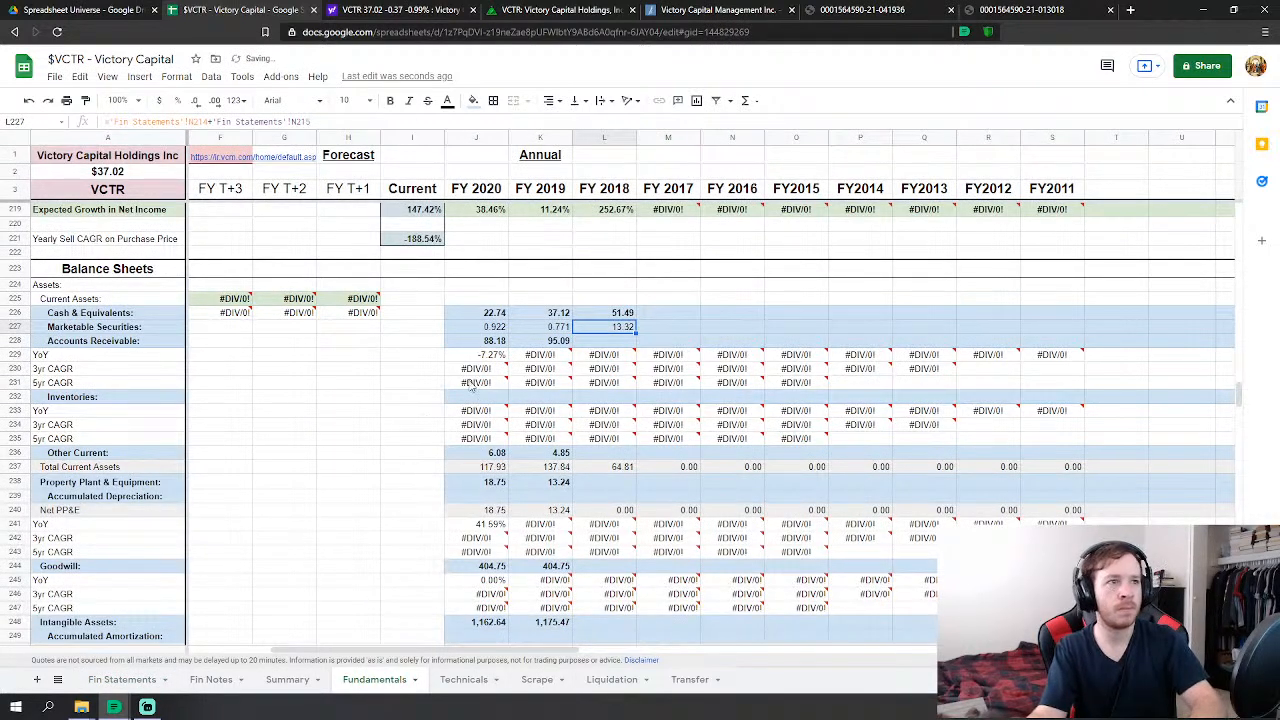
- Enter the FY 2018 Accounts Receivable on Fundamentals as the sum of Fin Statements N210, N211 and N212
{"action": "type", "text": "="}
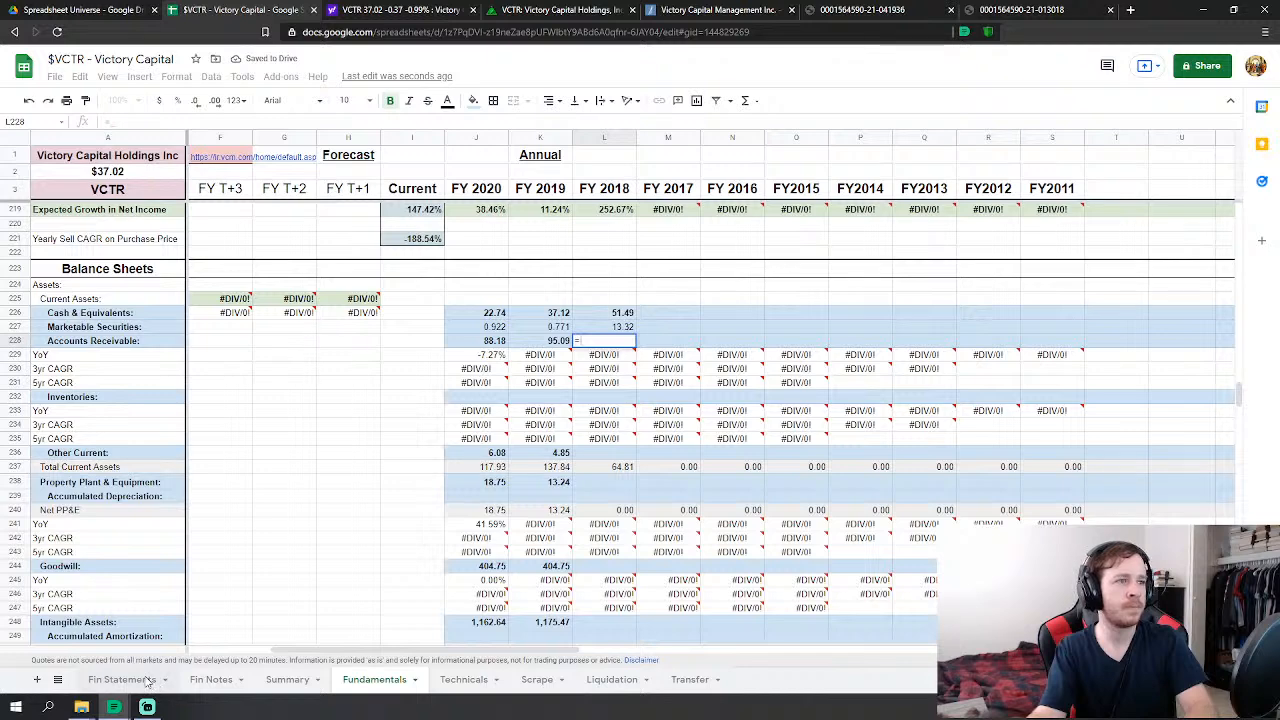
{"action": "left_click", "coordinate": [148, 680]}
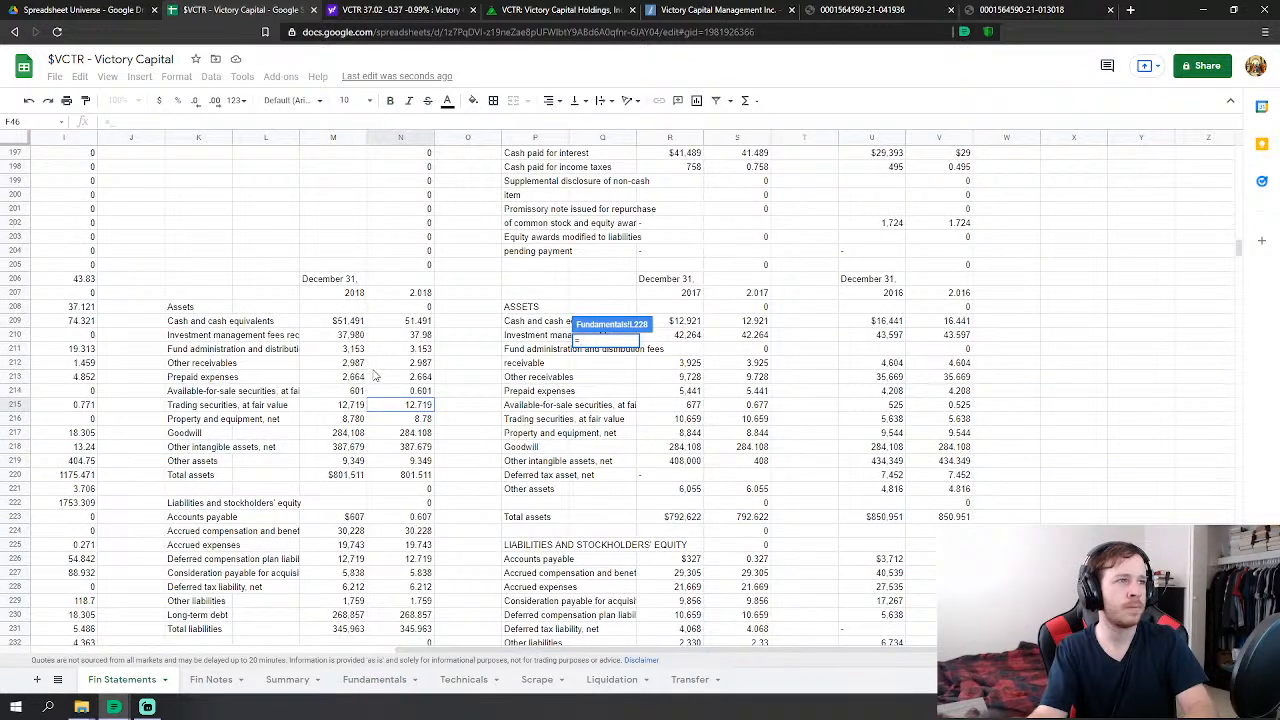
{"action": "left_click", "coordinate": [405, 336]}
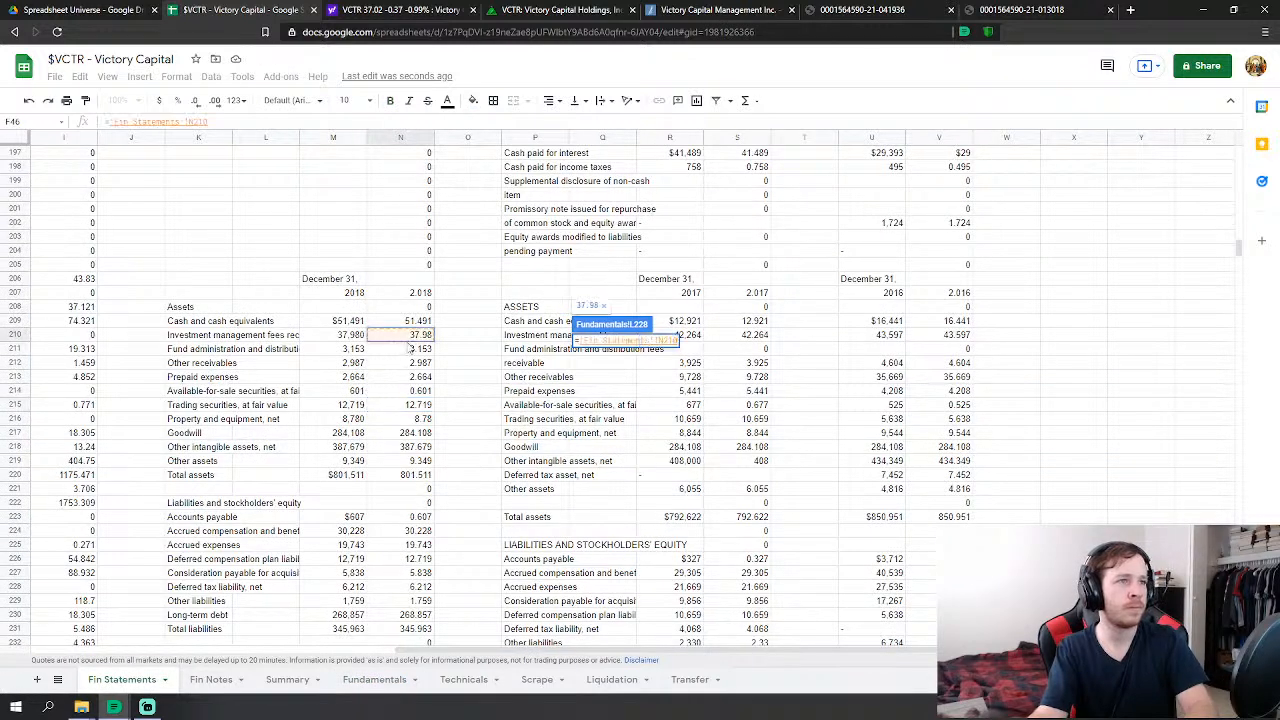
{"action": "type", "text": "+"}
{"action": "left_click", "coordinate": [424, 350]}
{"action": "type", "text": "+"}
{"action": "left_click", "coordinate": [419, 364]}
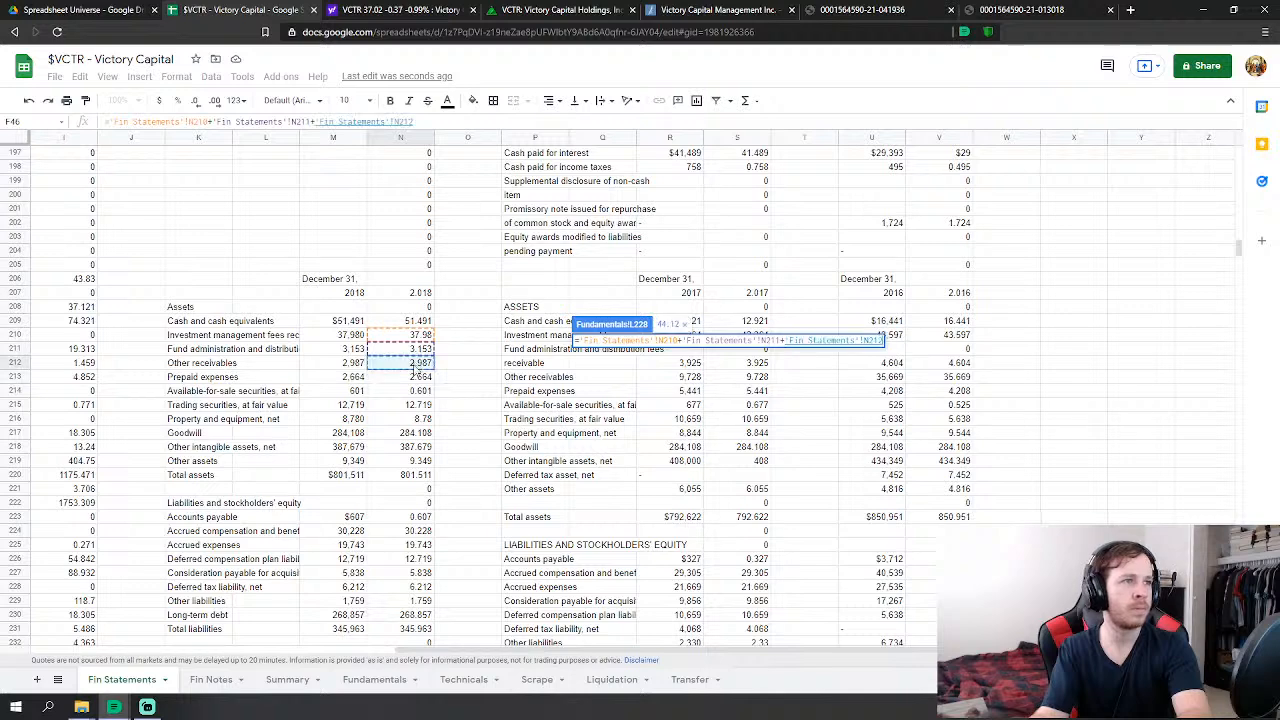
{"action": "key", "text": "Return"}
- Link the FY 2018 Other Current assets on Fundamentals to the prepaid expenses in Fin Statements N213
{"action": "left_click", "coordinate": [604, 452]}
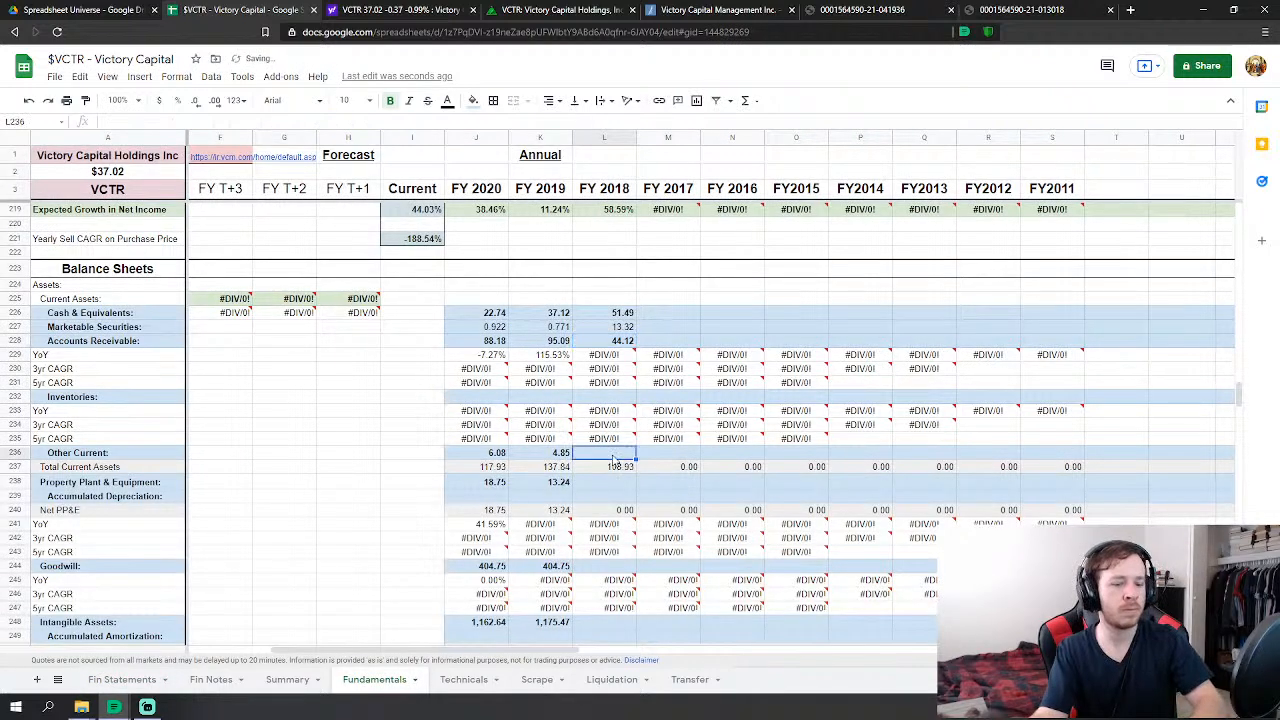
{"action": "type", "text": "="}
{"action": "left_click", "coordinate": [140, 680]}
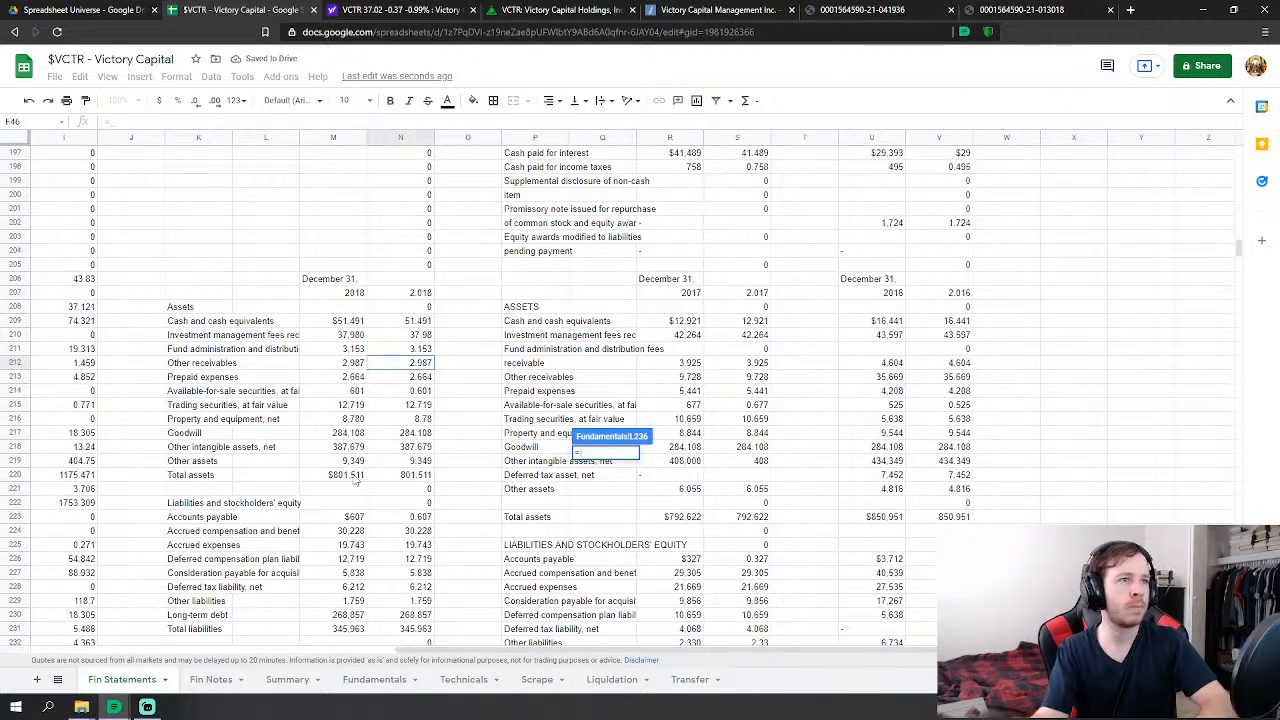
{"action": "left_click", "coordinate": [411, 377]}
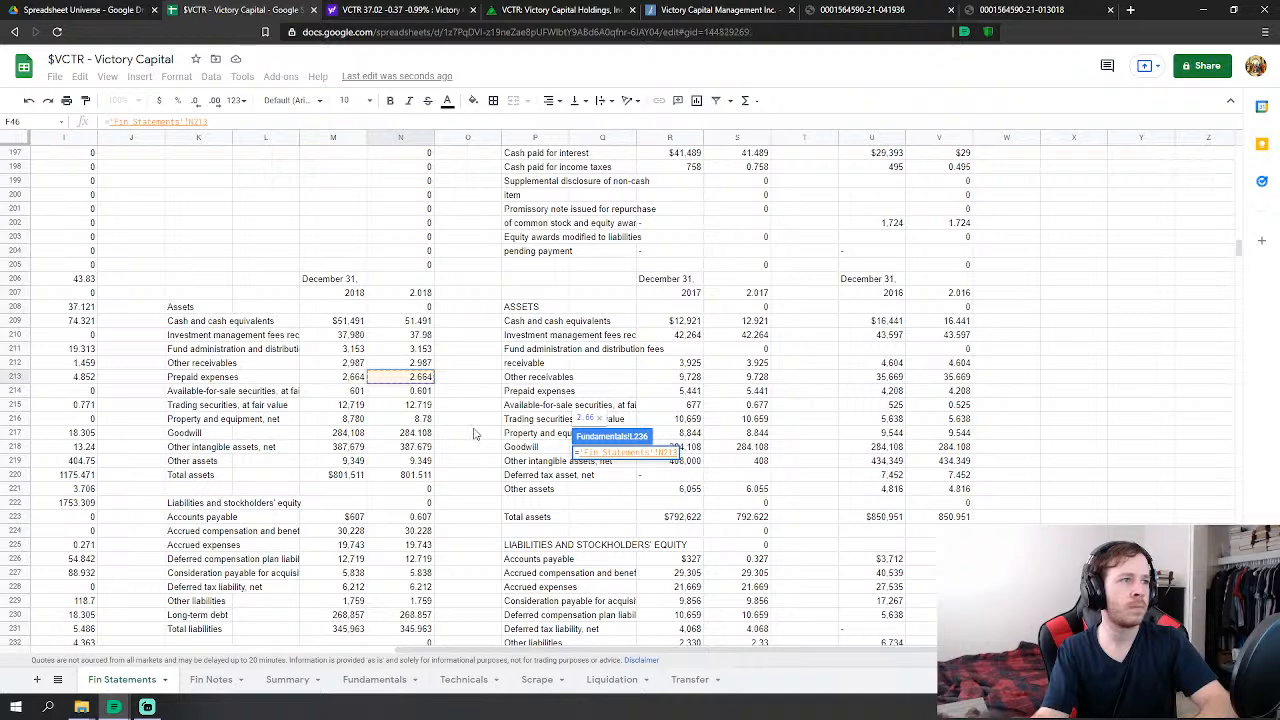
{"action": "key", "text": "Return"}
- Link the FY 2018 Property Plant & Equipment on Fundamentals to Fin Statements N216
{"action": "left_click", "coordinate": [612, 482]}
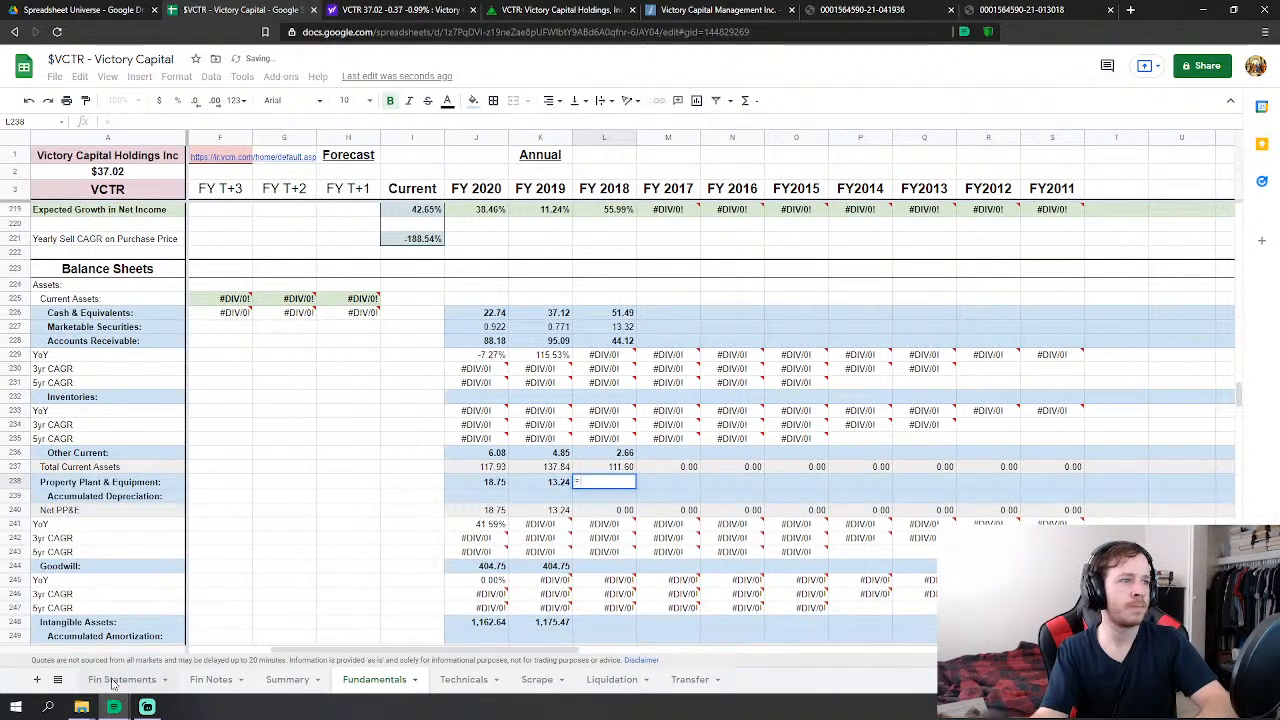
{"action": "left_click", "coordinate": [121, 680]}
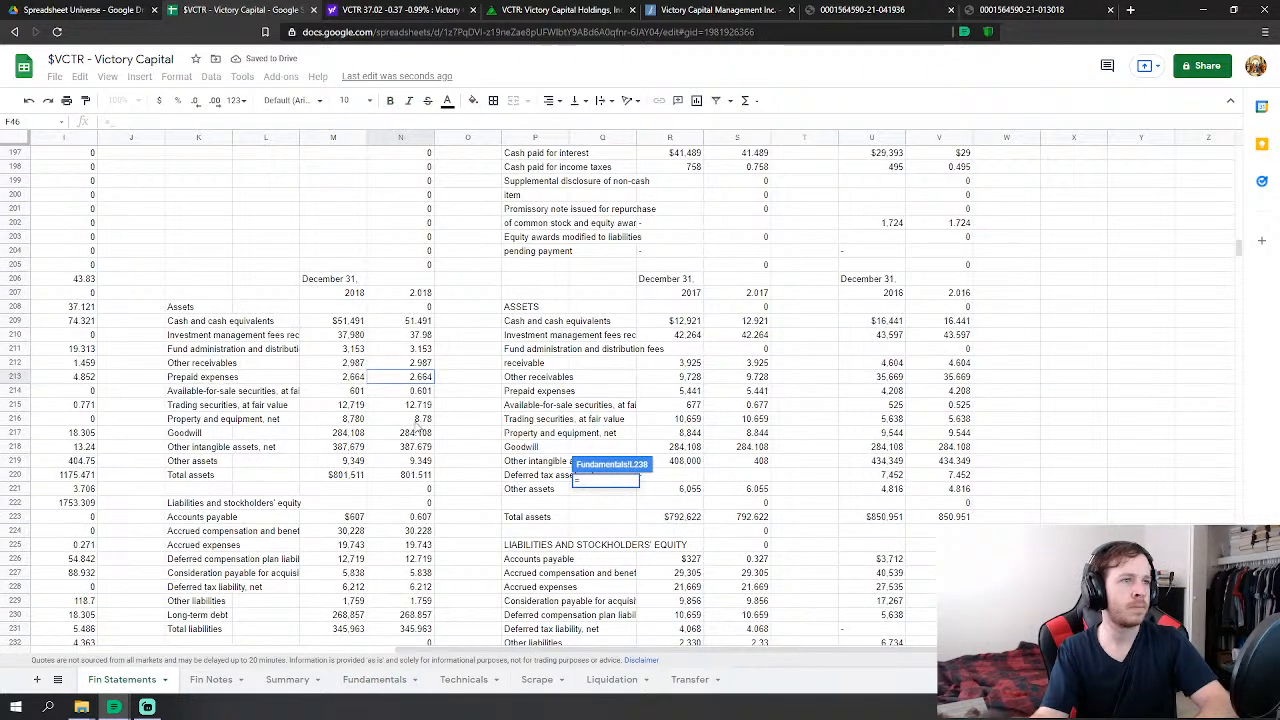
{"action": "left_click", "coordinate": [416, 421]}
{"action": "key", "text": "Return"}
- Link the FY 2018 Goodwill on Fundamentals to Fin Statements N217
{"action": "left_click", "coordinate": [600, 567]}
{"action": "type", "text": "="}
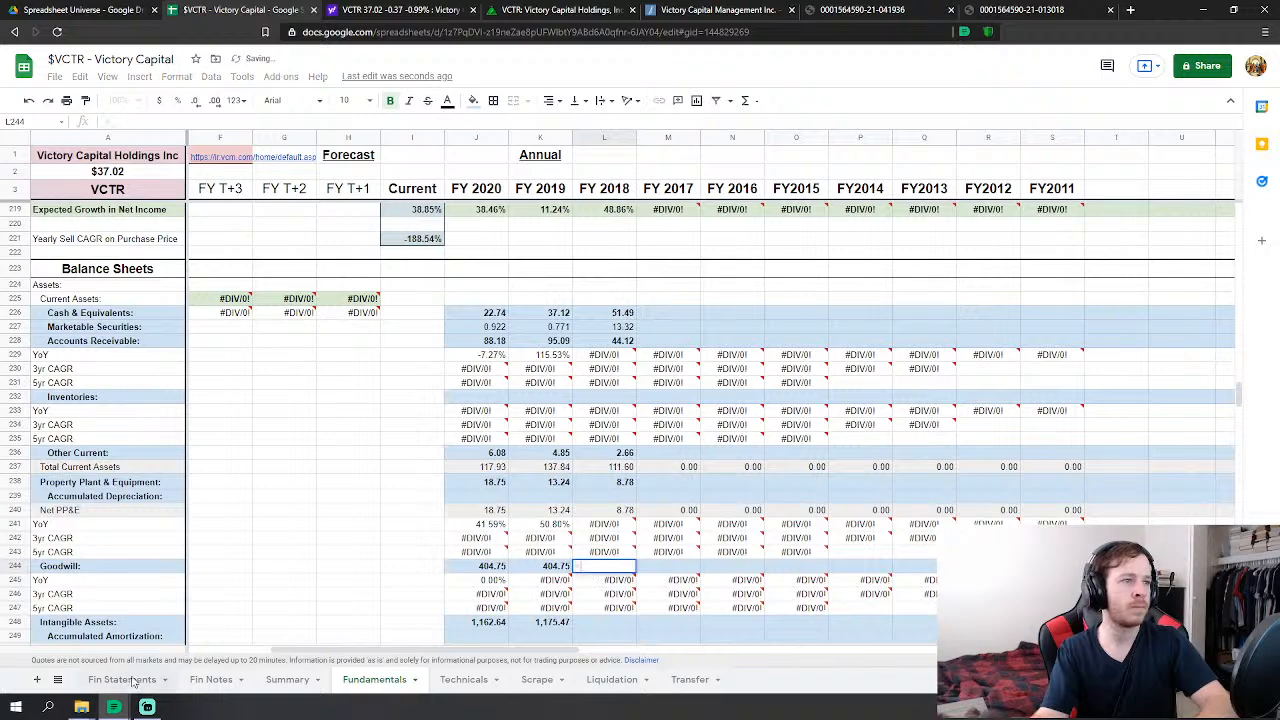
{"action": "left_click", "coordinate": [133, 680]}
{"action": "left_click", "coordinate": [416, 433]}
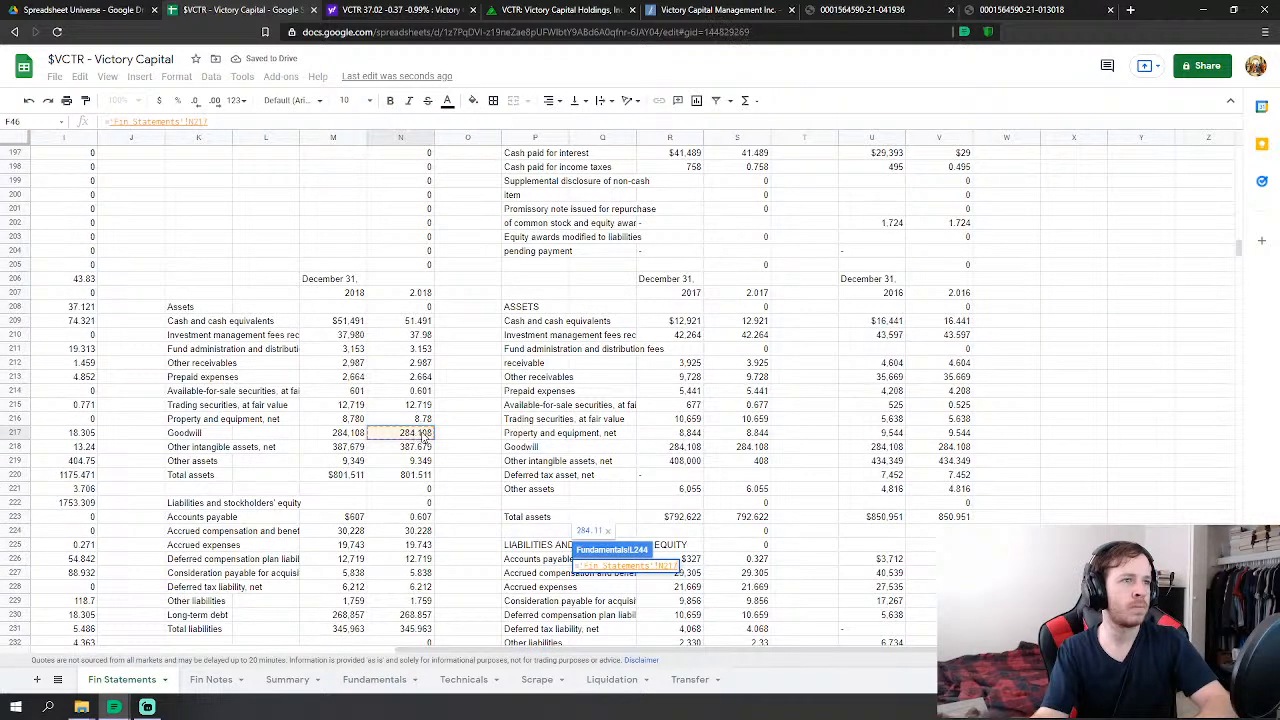
{"action": "key", "text": "Return"}
- Link the FY 2018 Intangible Assets on Fundamentals to the net other intangible assets in Fin Statements N218
{"action": "left_click", "coordinate": [628, 479]}
{"action": "type", "text": "="}
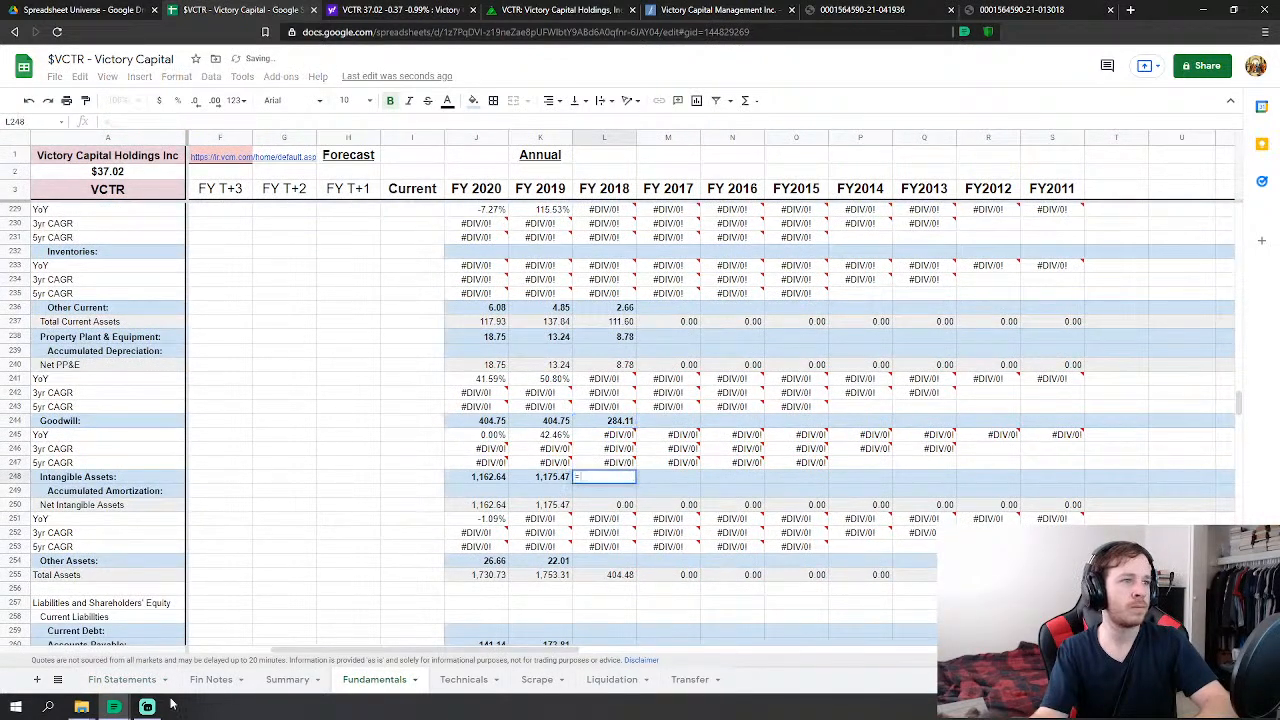
{"action": "left_click", "coordinate": [133, 680]}
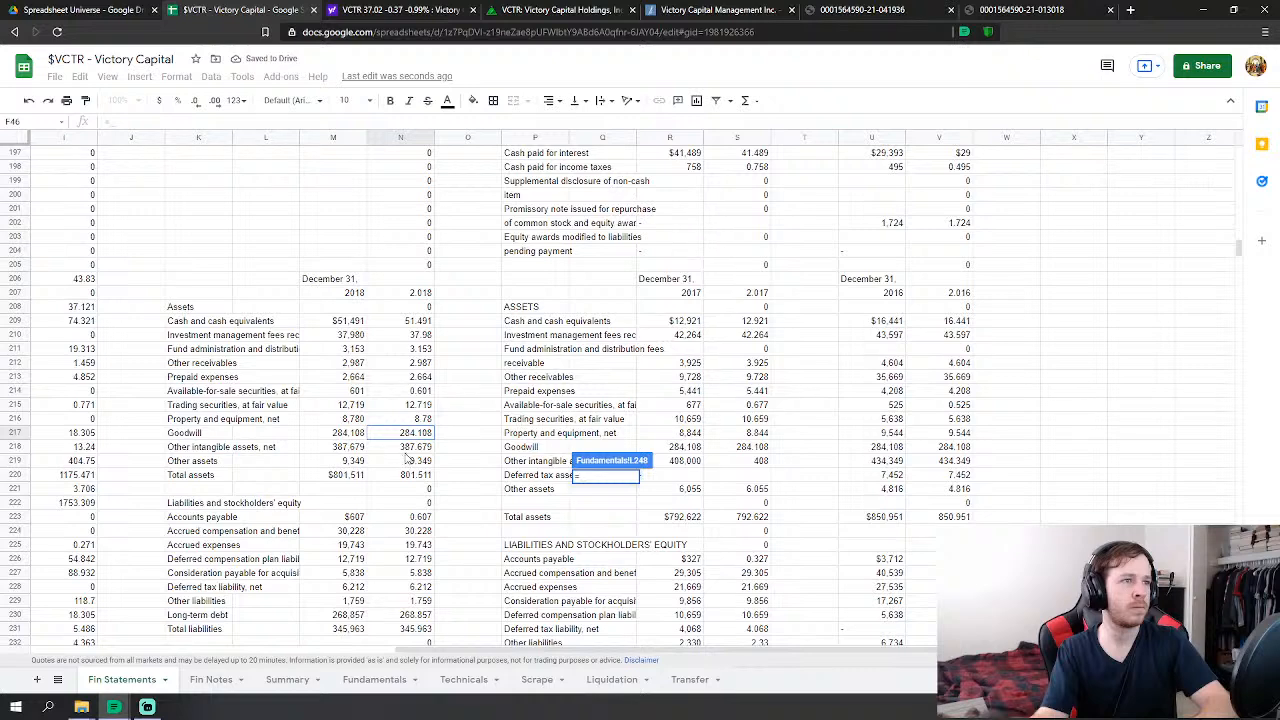
{"action": "left_click", "coordinate": [413, 447]}
{"action": "key", "text": "Return"}
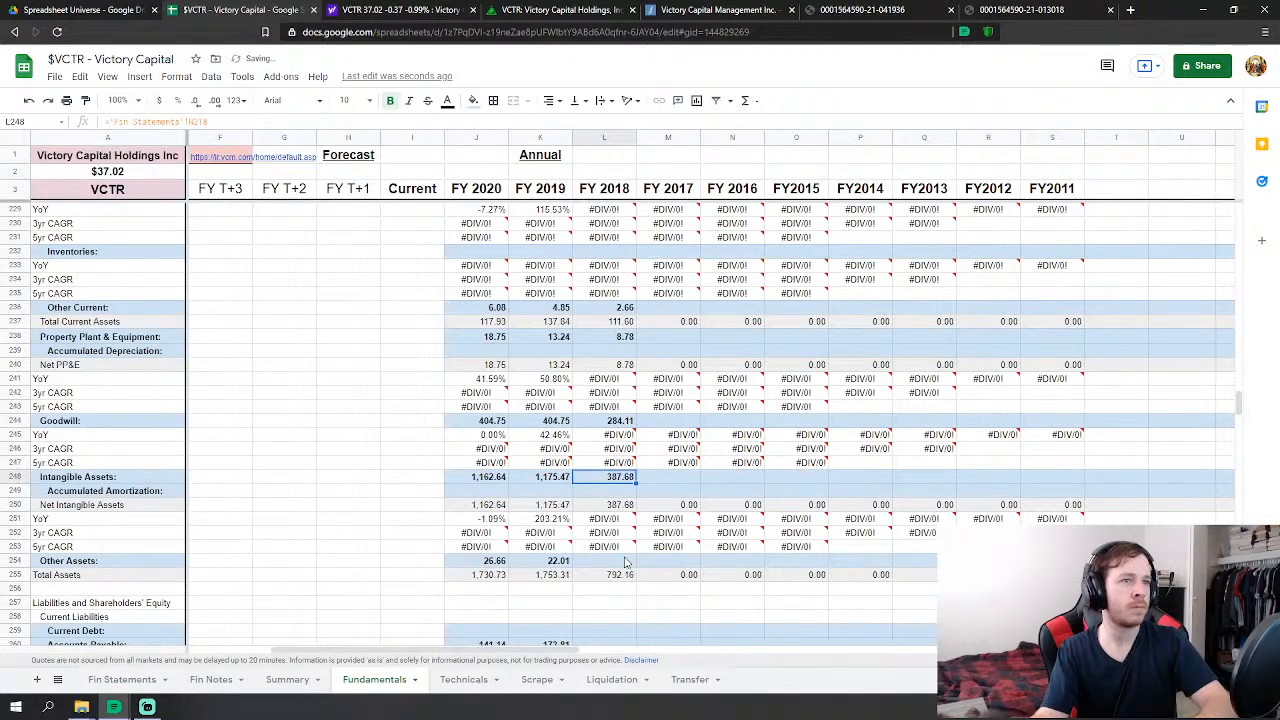
- Link the FY 2018 Other Assets on Fundamentals to Fin Statements N219
{"action": "left_click", "coordinate": [626, 561]}
{"action": "type", "text": "="}
{"action": "left_click", "coordinate": [122, 680]}
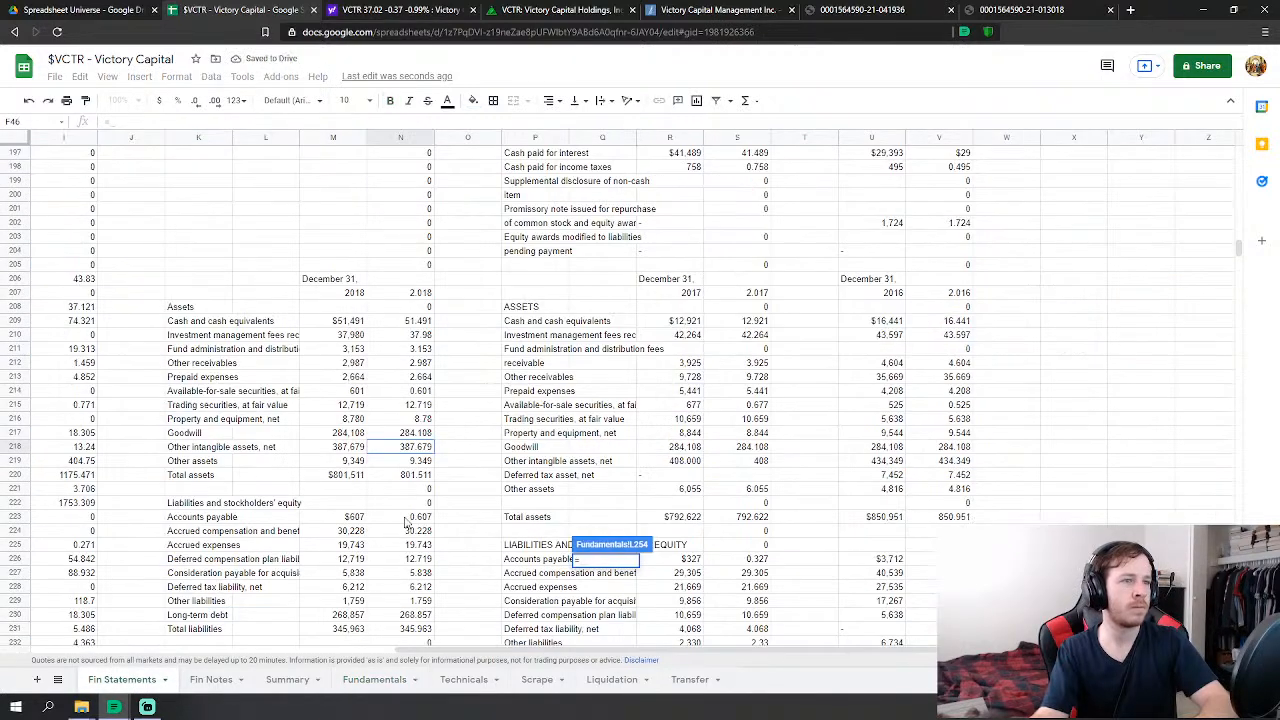
{"action": "left_click", "coordinate": [413, 461]}
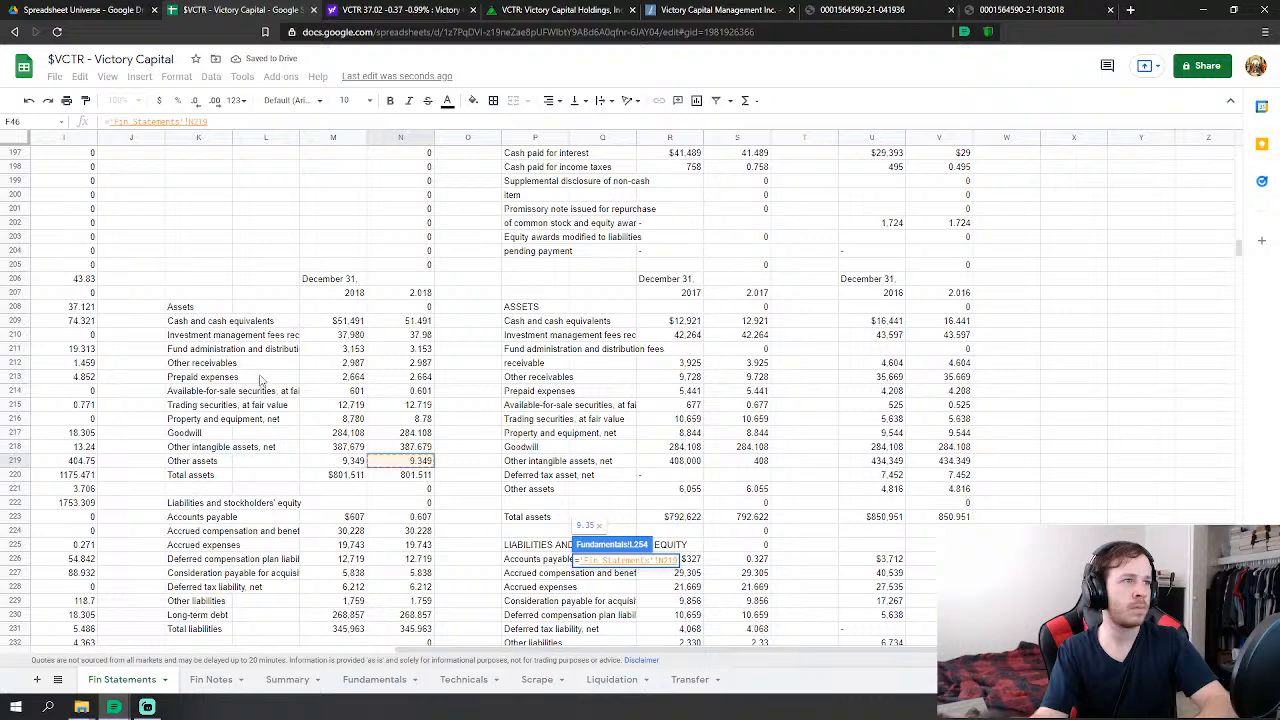
{"action": "key", "text": "Return"}
- Enter the FY 2018 Accounts Payable on Fundamentals as the sum of Fin Statements N223, N224 and N227
{"action": "scroll", "coordinate": [650, 593], "scroll_direction": "down", "scroll_amount": 5}
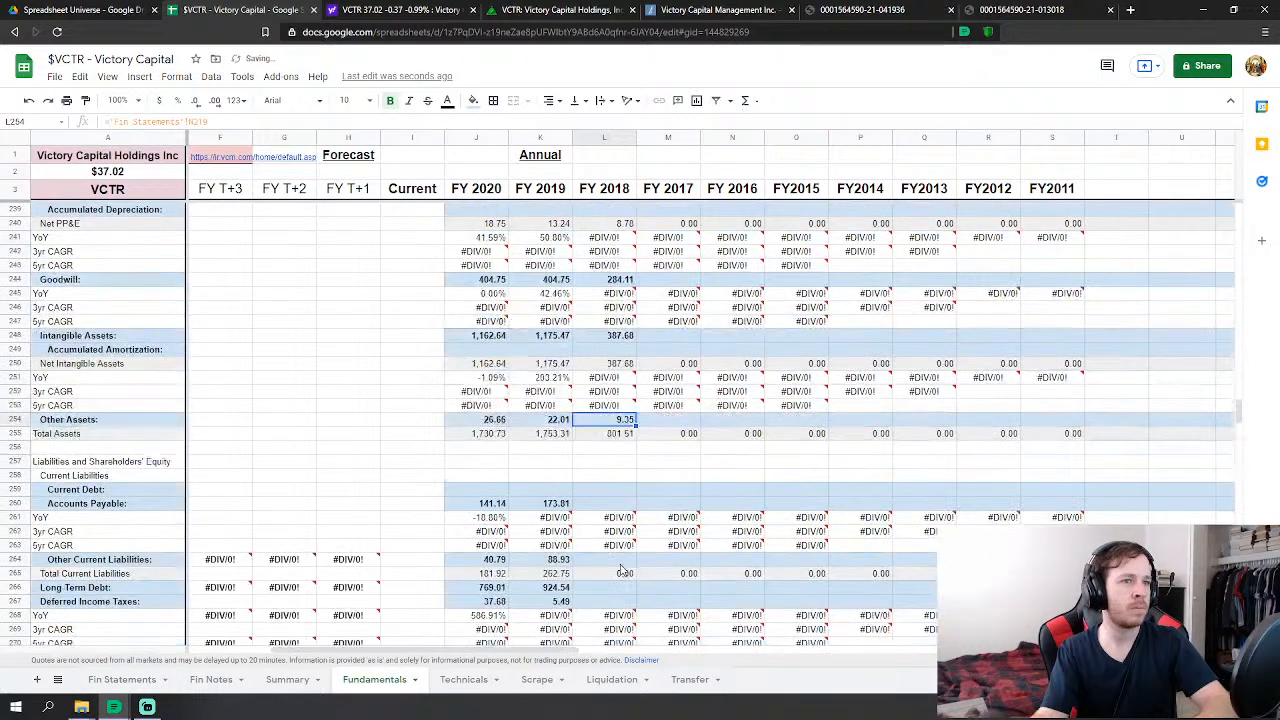
{"action": "left_click", "coordinate": [620, 410]}
{"action": "type", "text": "="}
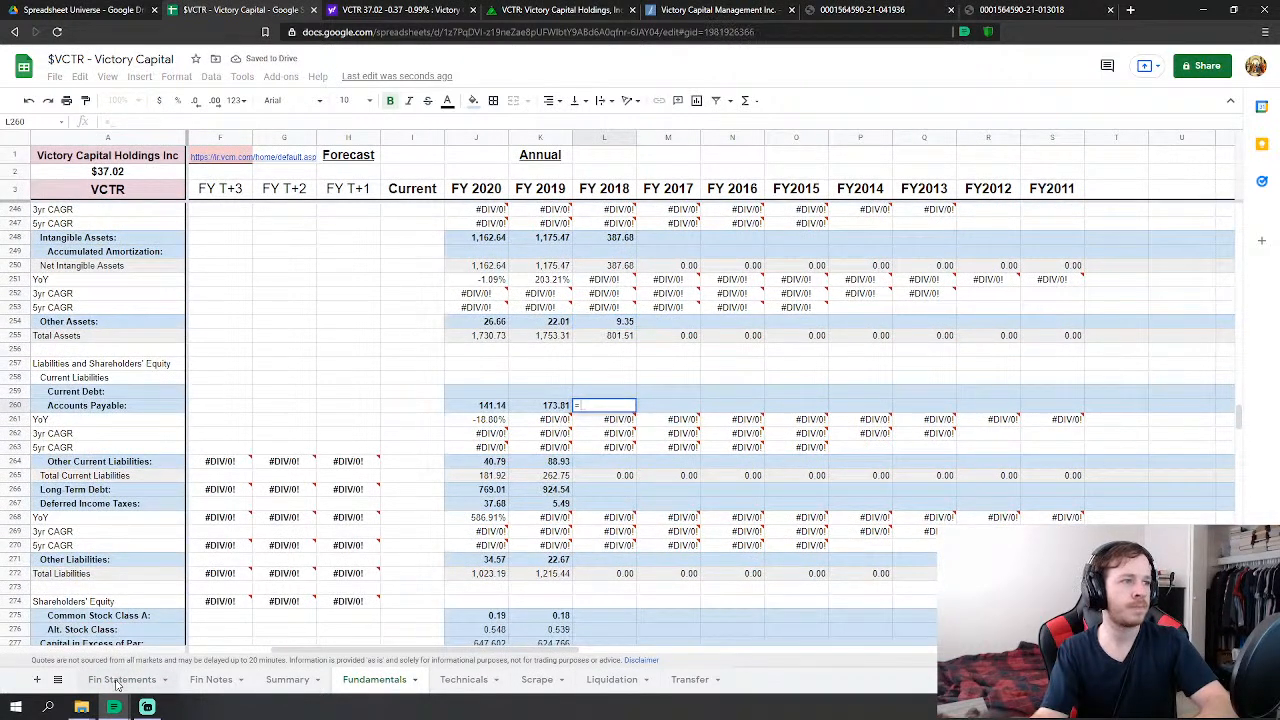
{"action": "left_click", "coordinate": [118, 679]}
{"action": "scroll", "coordinate": [478, 525], "scroll_direction": "down", "scroll_amount": 2}
{"action": "scroll", "coordinate": [465, 512], "scroll_direction": "down", "scroll_amount": 1}
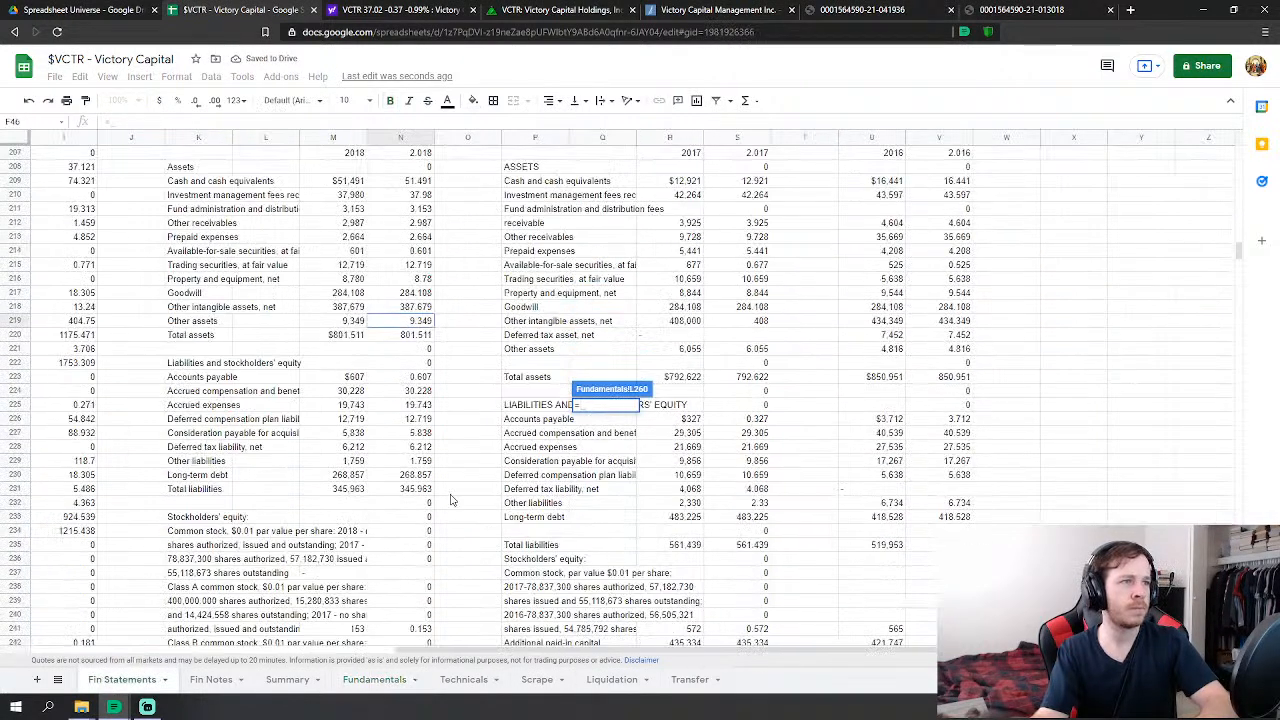
{"action": "left_click", "coordinate": [430, 378]}
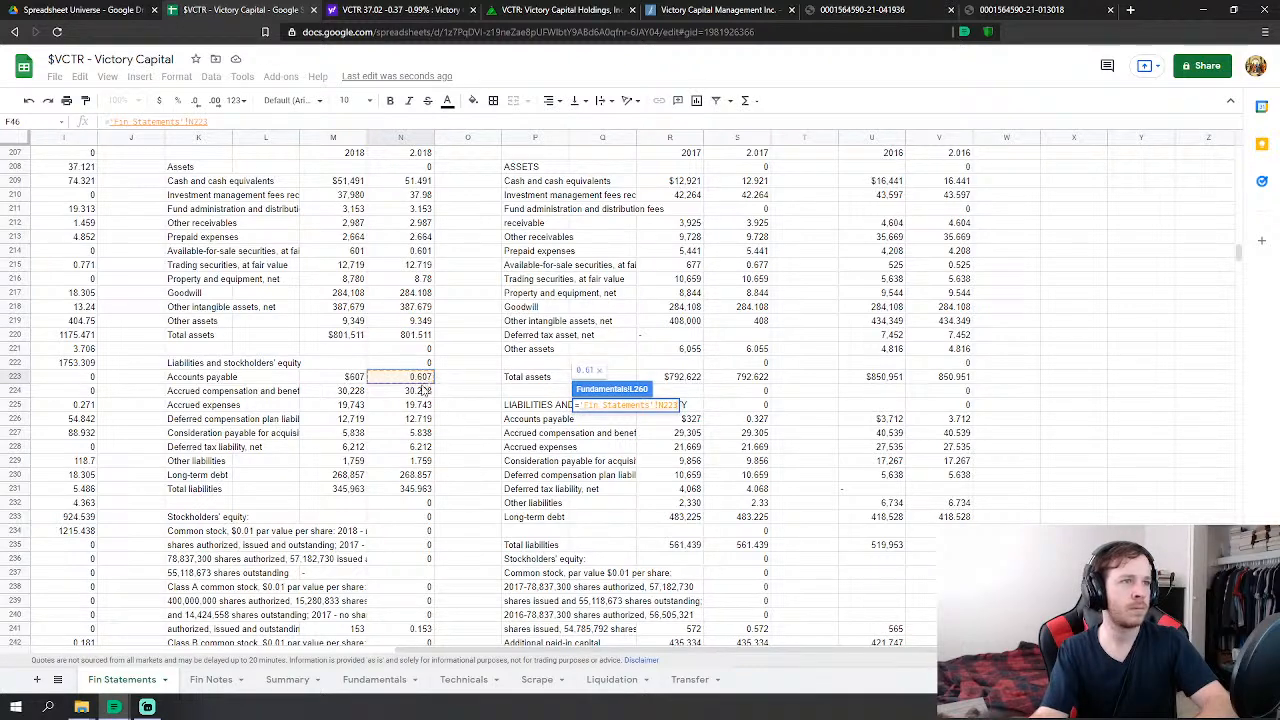
{"action": "type", "text": "+"}
{"action": "left_click", "coordinate": [424, 391]}
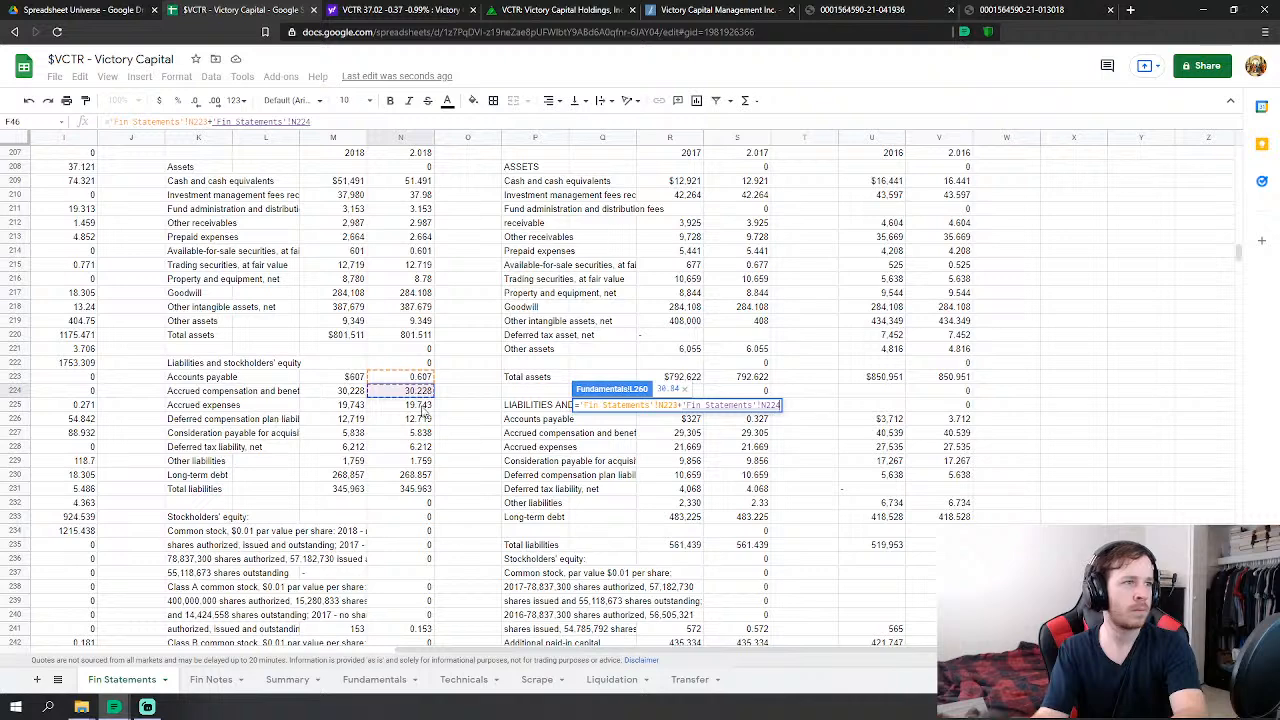
{"action": "type", "text": "+"}
{"action": "left_click", "coordinate": [422, 433]}
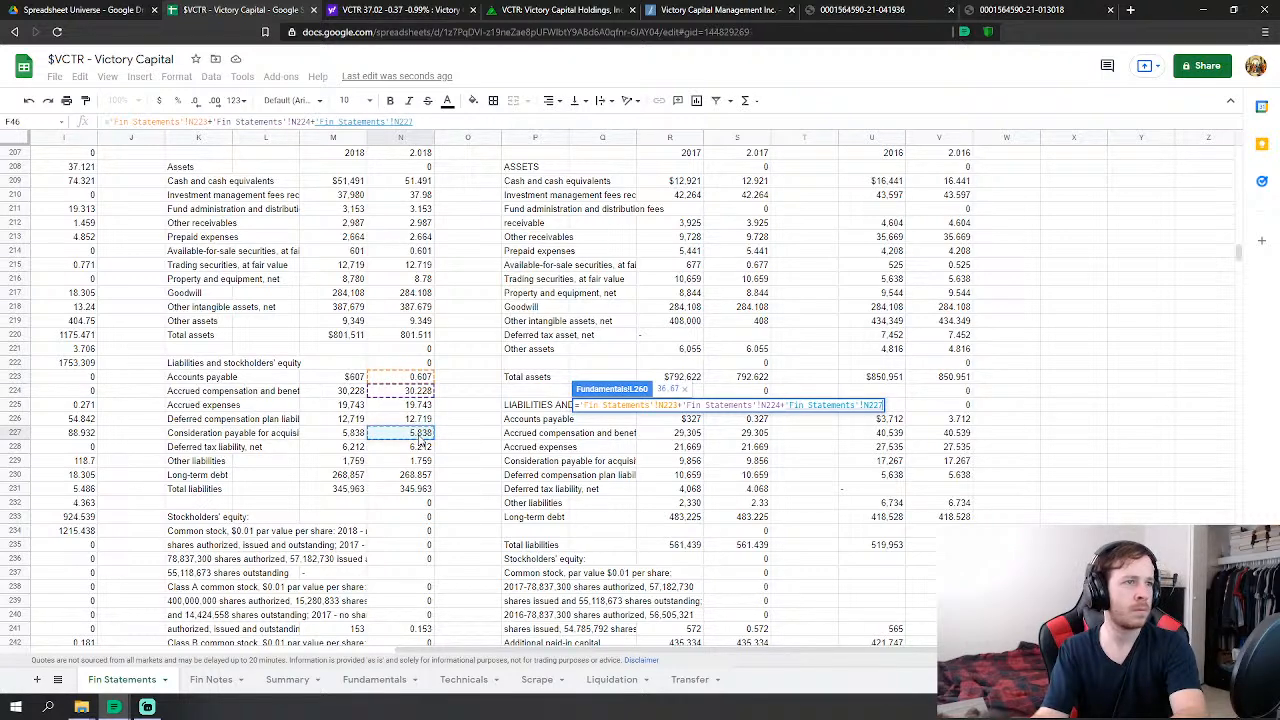
{"action": "key", "text": "Return"}
- Link the FY 2018 Other Current Liabilities on Fundamentals to the accrued expenses in Fin Statements N225
{"action": "left_click", "coordinate": [604, 463]}
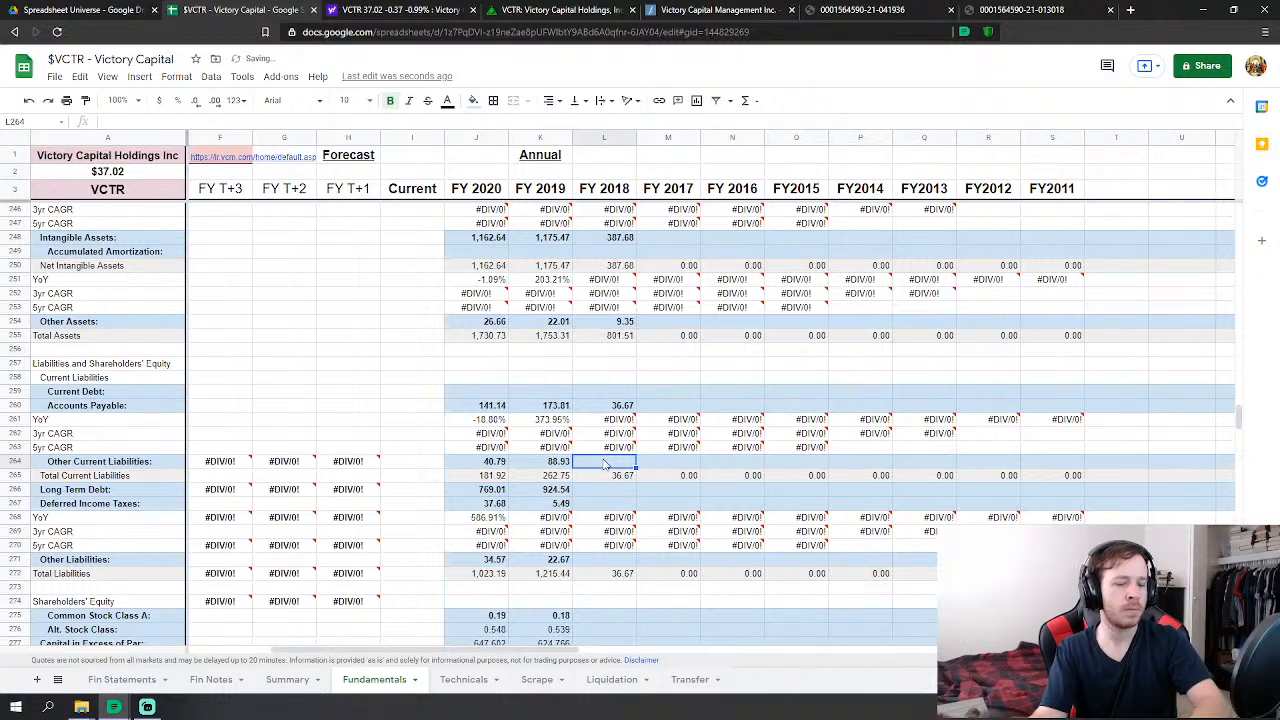
{"action": "type", "text": "="}
{"action": "left_click", "coordinate": [122, 679]}
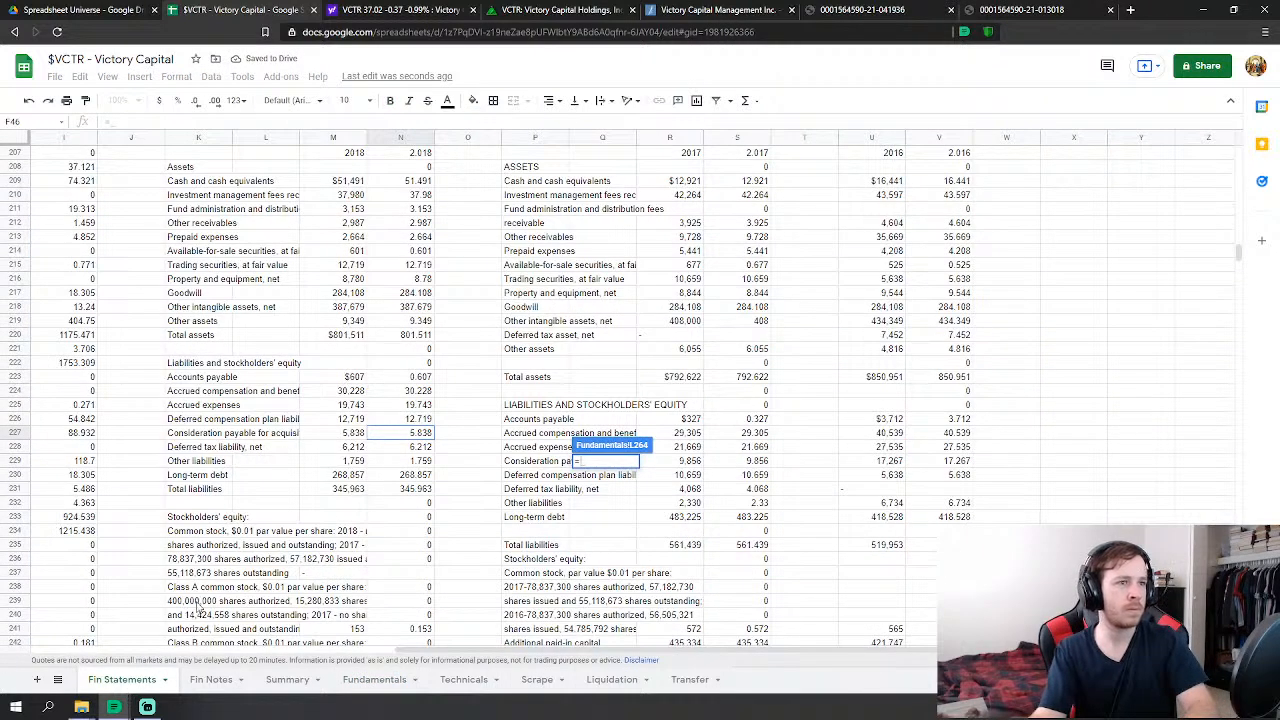
{"action": "left_click", "coordinate": [400, 404]}
{"action": "key", "text": "Return"}
- Link the FY 2018 Long-Term Debt on Fundamentals to Fin Statements N230
{"action": "left_click", "coordinate": [622, 491]}
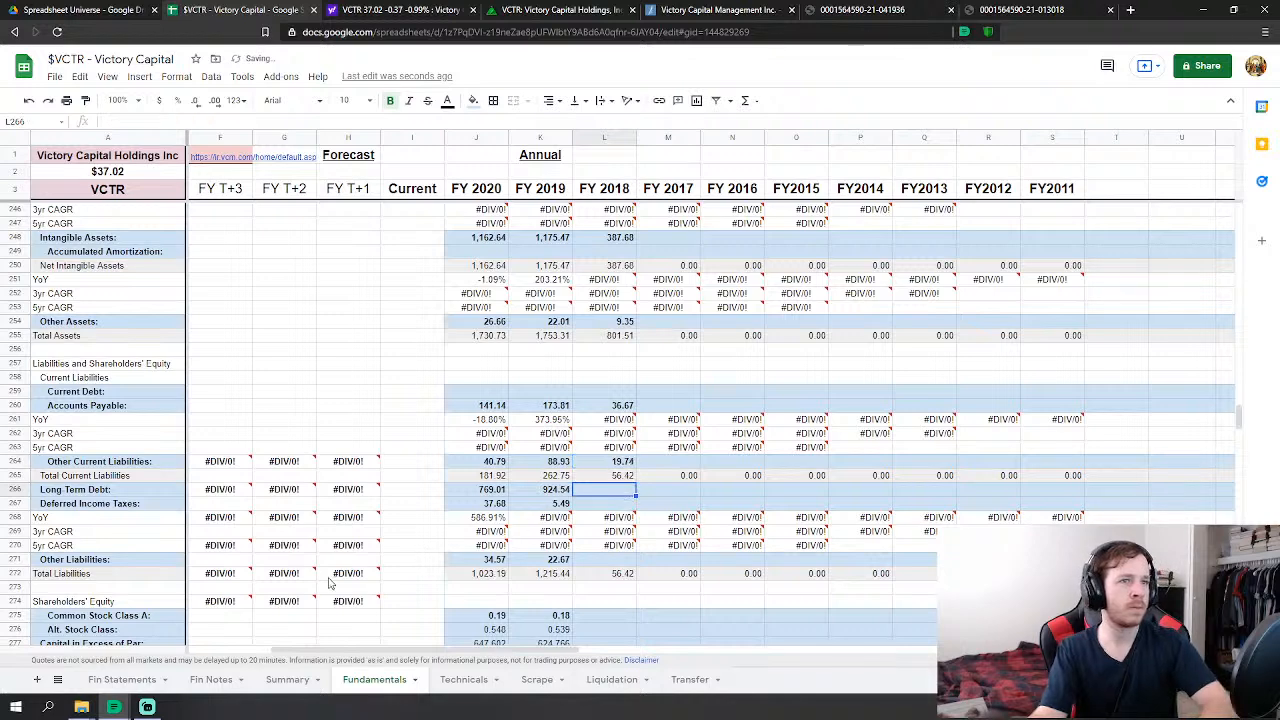
{"action": "type", "text": "="}
{"action": "left_click", "coordinate": [126, 685]}
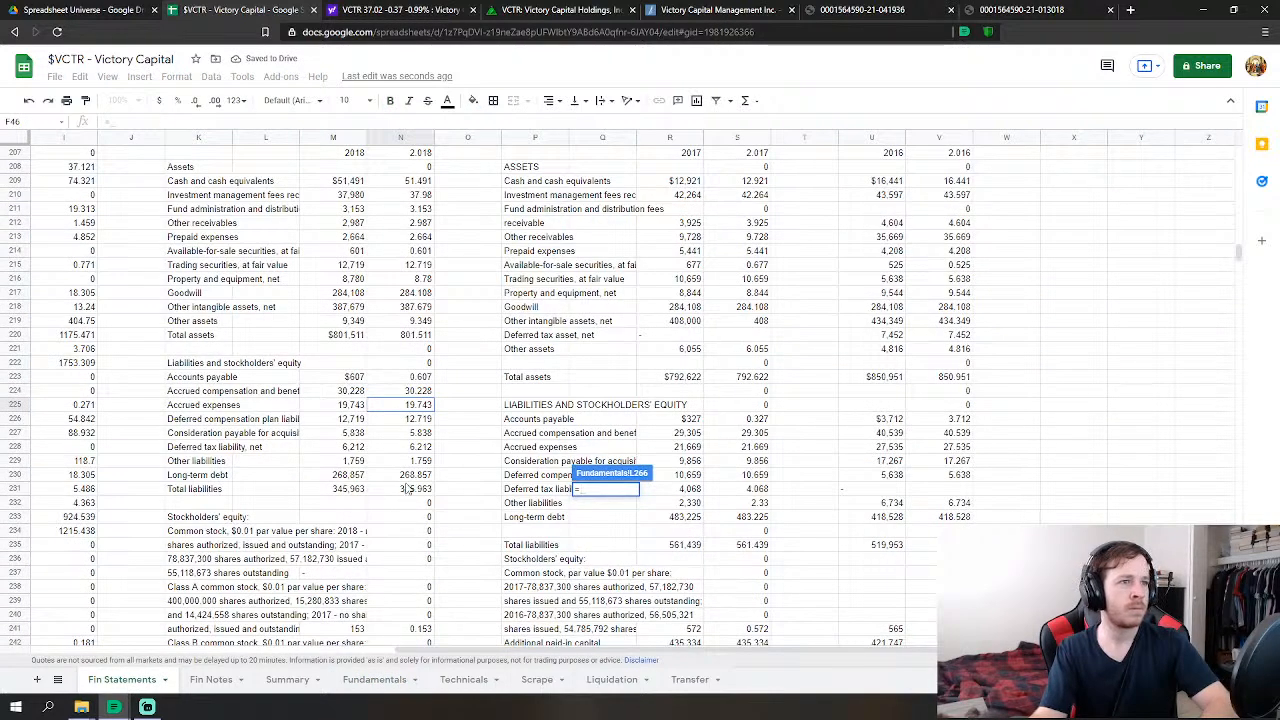
{"action": "left_click", "coordinate": [600, 488]}
{"action": "key", "text": "Return"}
- Link the FY 2018 Deferred Income Taxes on Fundamentals to the net deferred tax liability in Fin Statements N228
{"action": "left_click", "coordinate": [616, 505]}
{"action": "type", "text": "="}
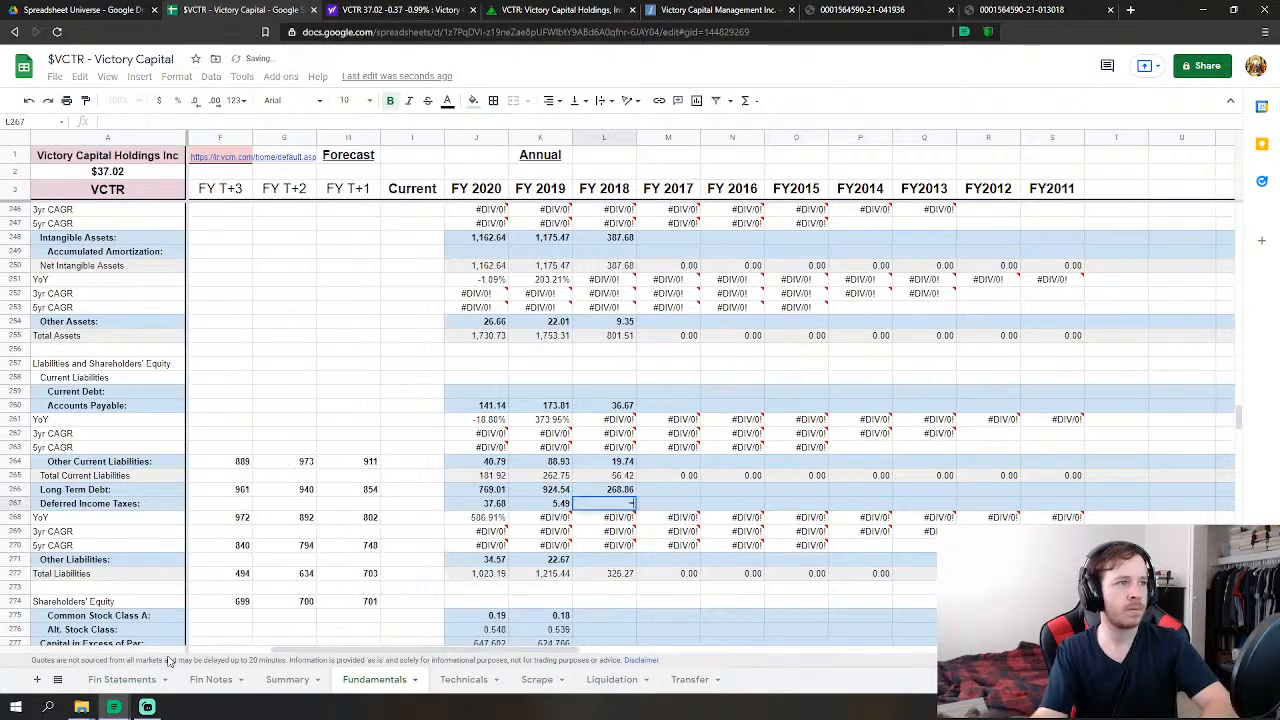
{"action": "left_click", "coordinate": [122, 680]}
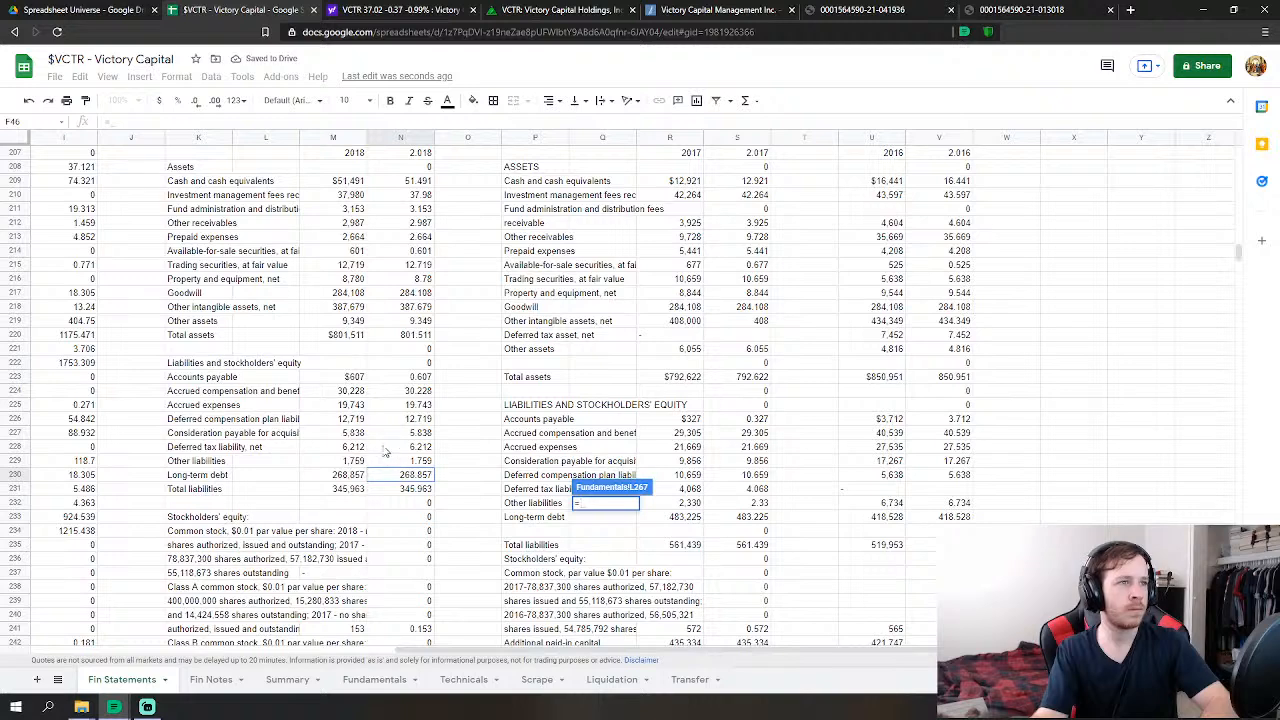
{"action": "left_click", "coordinate": [416, 449]}
{"action": "key", "text": "Return"}
- Enter the FY 2018 Other Liabilities on Fundamentals as the sum of Fin Statements N229 and N226
{"action": "left_click", "coordinate": [607, 560]}
{"action": "type", "text": "="}
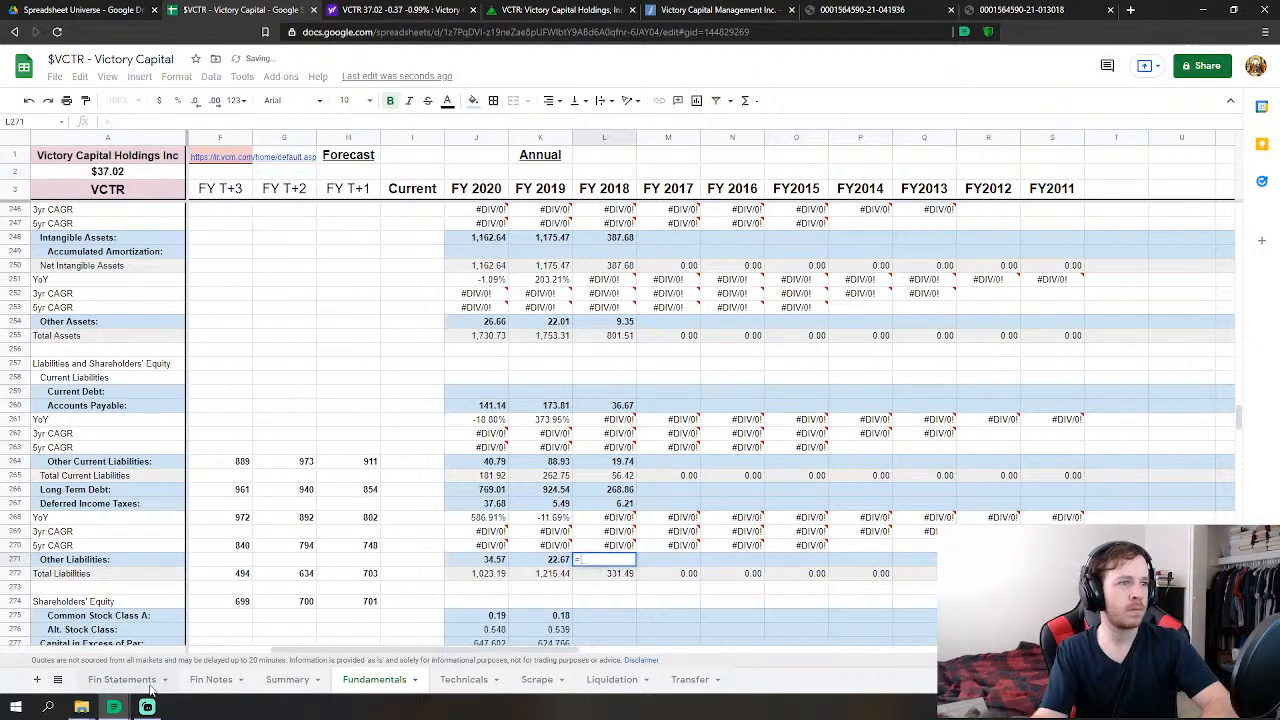
{"action": "left_click", "coordinate": [138, 682]}
{"action": "left_click", "coordinate": [412, 463]}
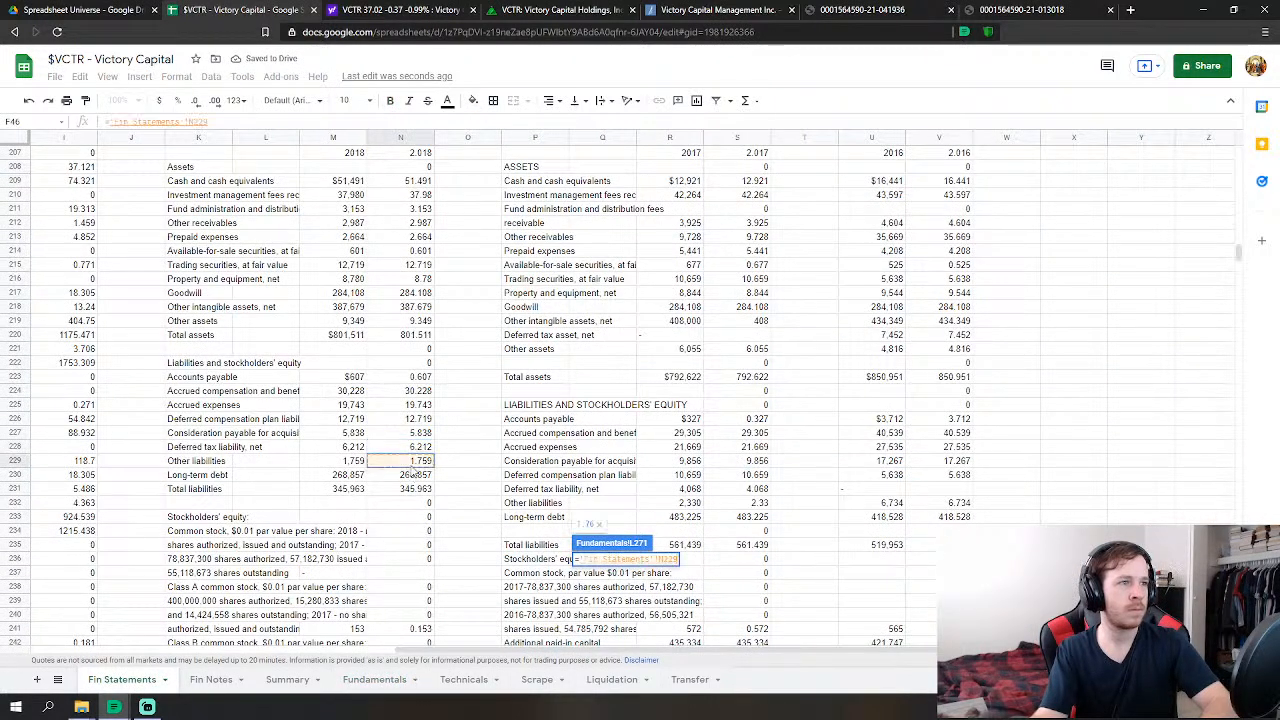
{"action": "type", "text": "+"}
{"action": "left_click", "coordinate": [425, 420]}
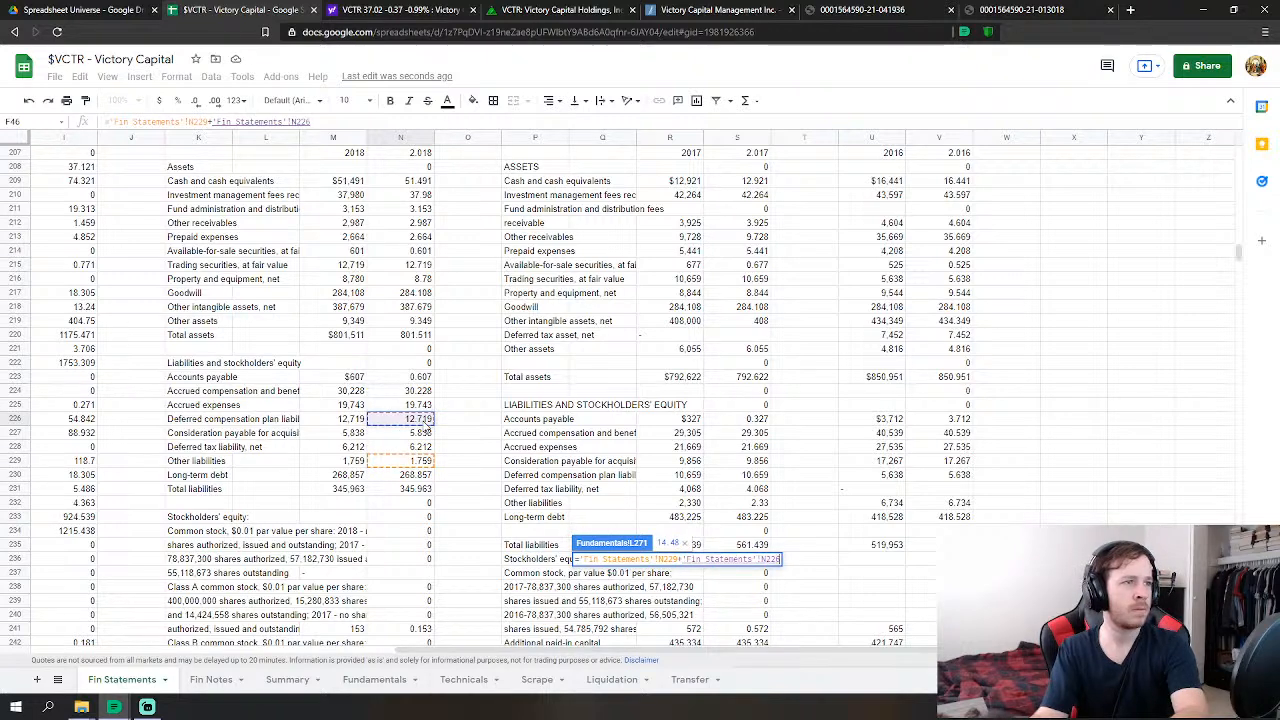
{"action": "key", "text": "Return"}
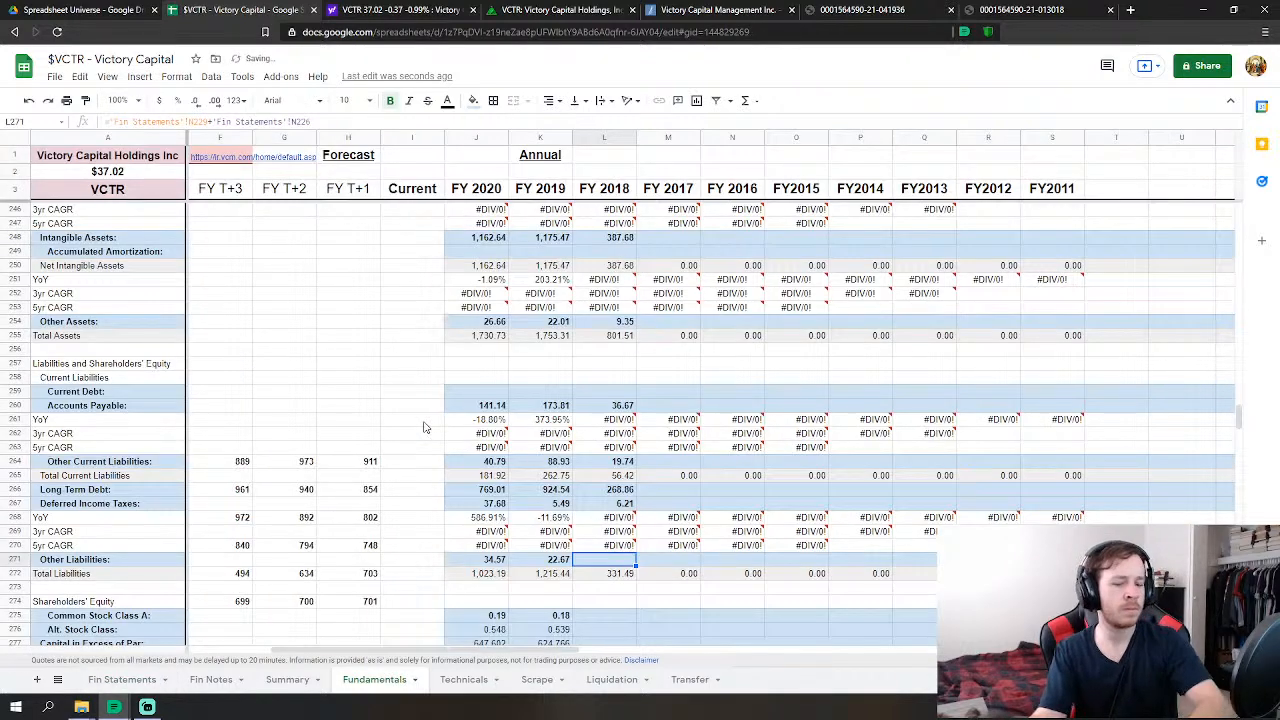
- Link the FY 2018 Common Stock Class A on Fundamentals to Fin Statements N241
{"action": "scroll", "coordinate": [645, 557], "scroll_direction": "down", "scroll_amount": 2}
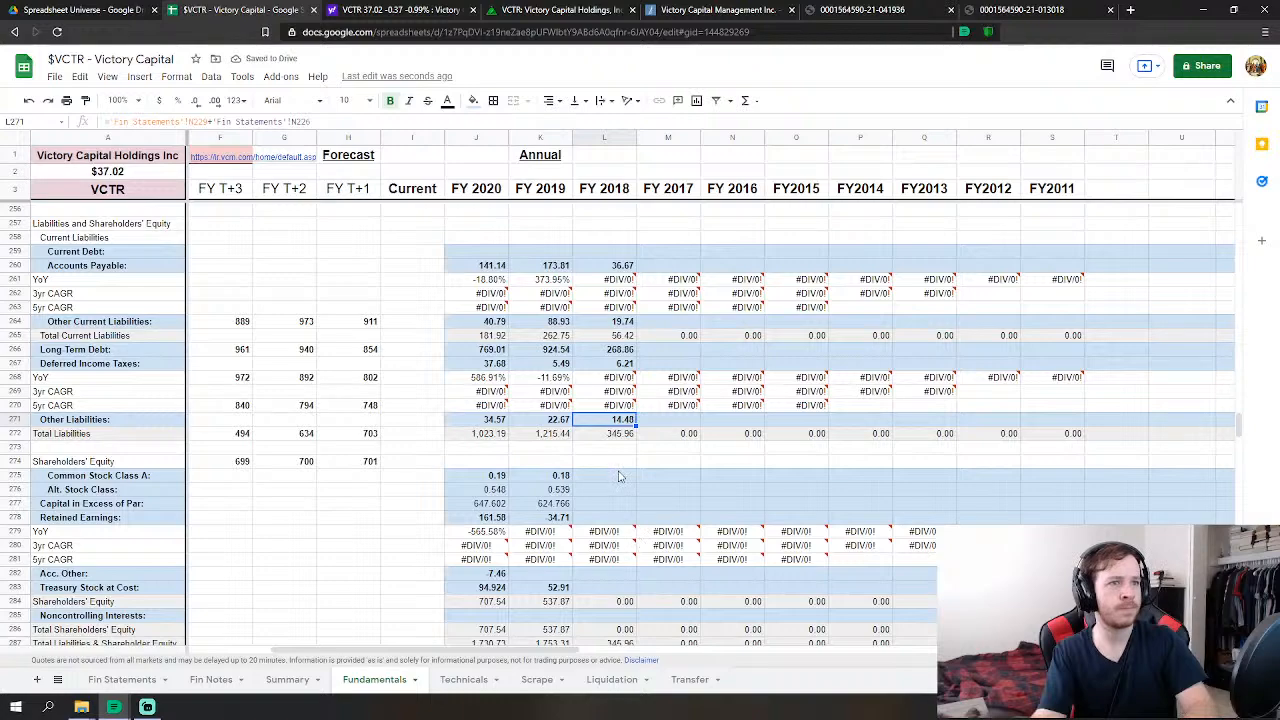
{"action": "left_click", "coordinate": [615, 473]}
{"action": "scroll", "coordinate": [618, 470], "scroll_direction": "down", "scroll_amount": 1}
{"action": "type", "text": "="}
{"action": "left_click", "coordinate": [122, 679]}
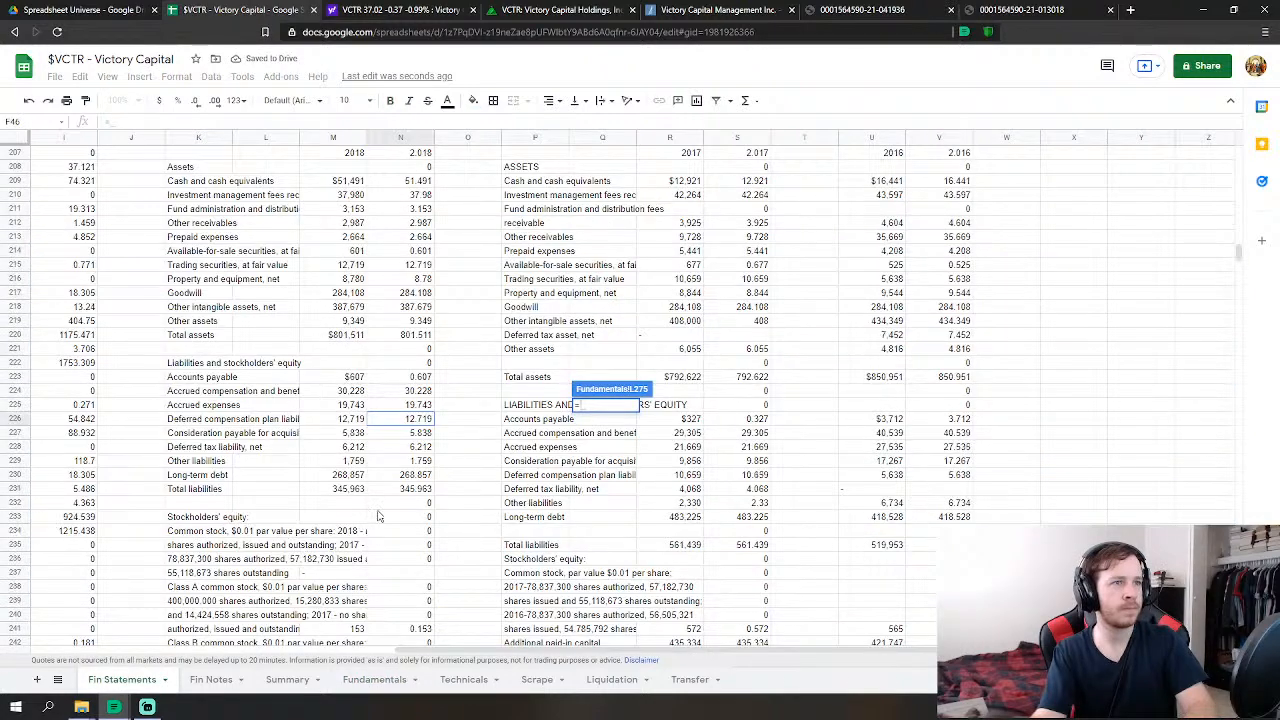
{"action": "scroll", "coordinate": [378, 516], "scroll_direction": "down", "scroll_amount": 2}
{"action": "left_click", "coordinate": [415, 489]}
{"action": "scroll", "coordinate": [458, 480], "scroll_direction": "down", "scroll_amount": 1}
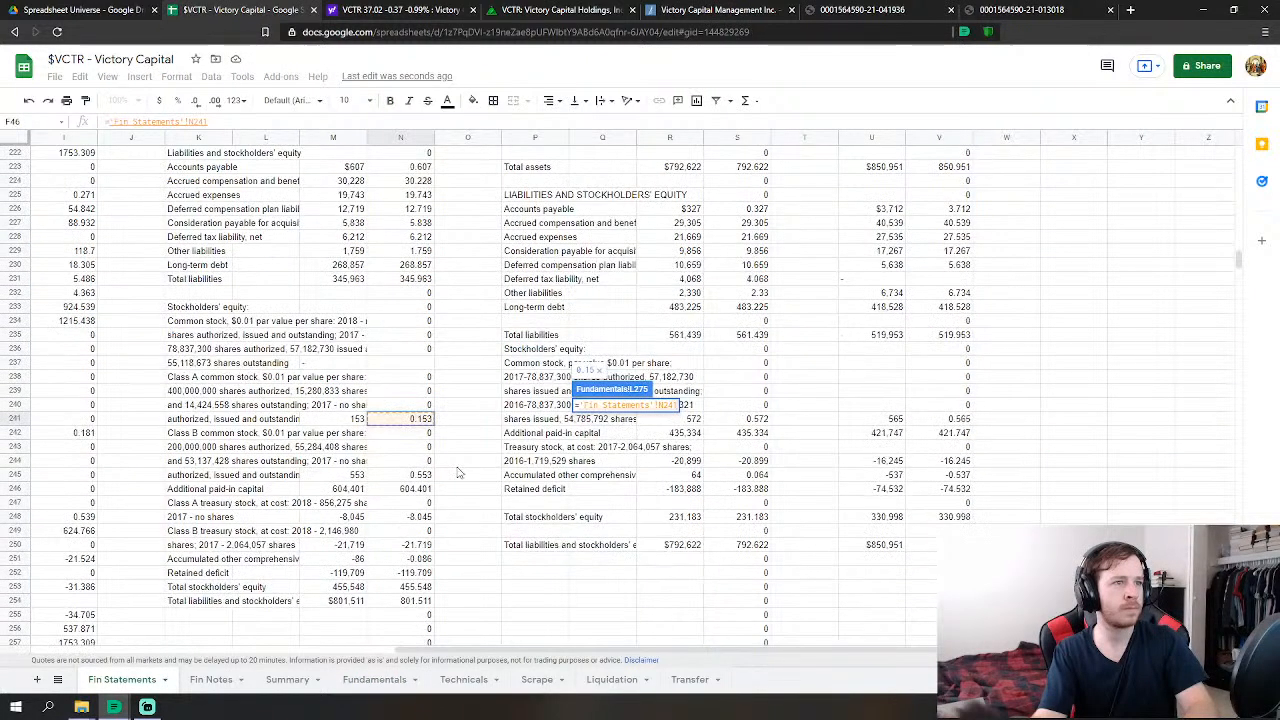
{"action": "key", "text": "Return"}
- Link the FY 2018 Alt. Stock Class on Fundamentals to the Class B common stock in Fin Statements N245
{"action": "type", "text": "="}
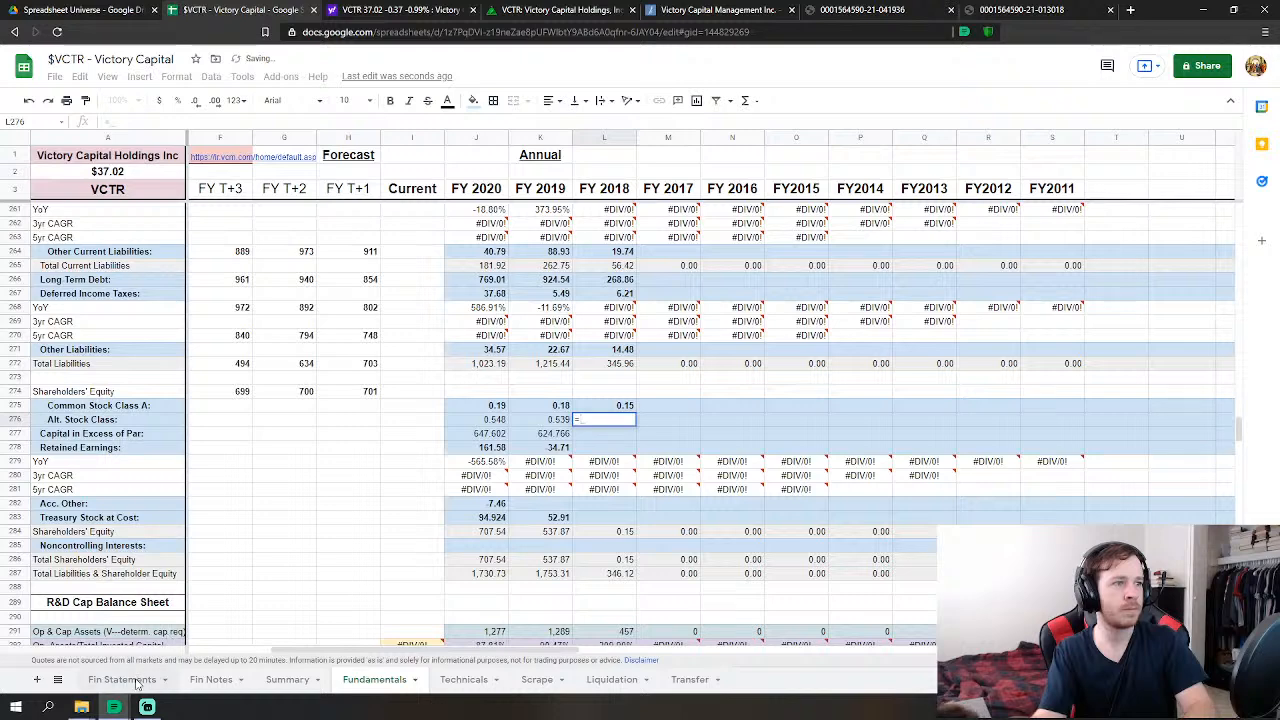
{"action": "left_click", "coordinate": [122, 679]}
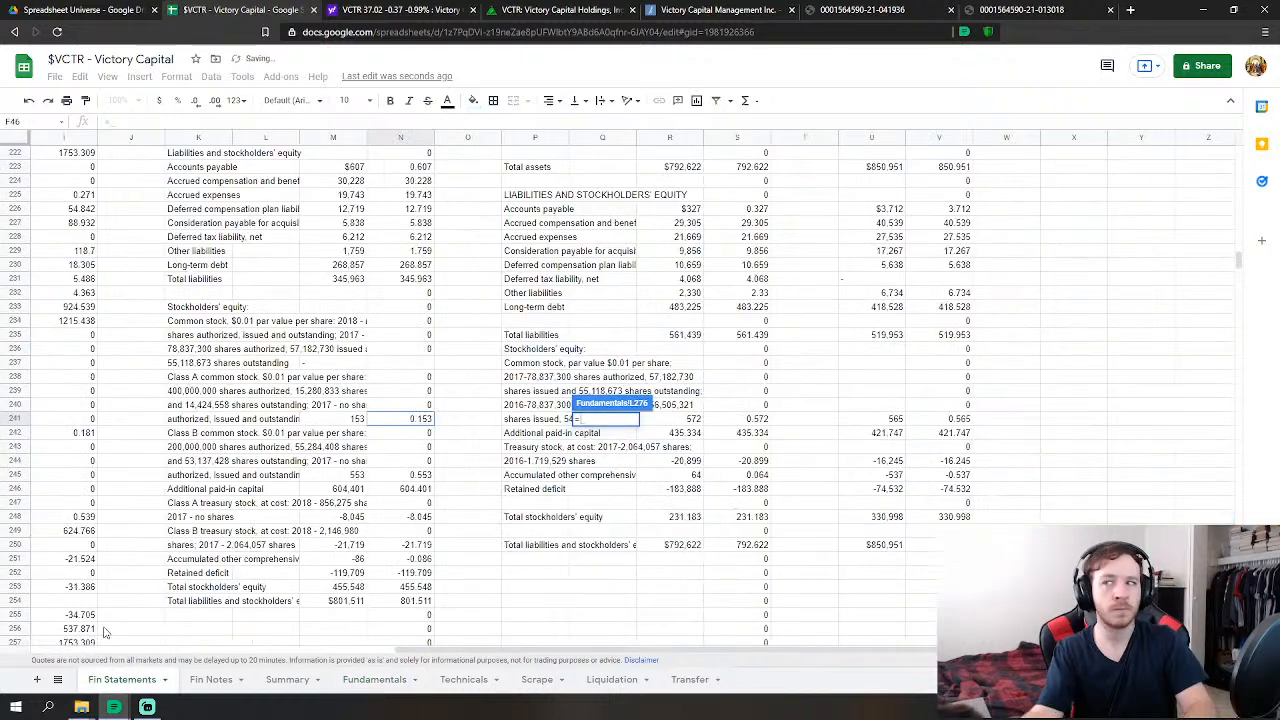
{"action": "left_click", "coordinate": [398, 476]}
{"action": "key", "text": "Return"}
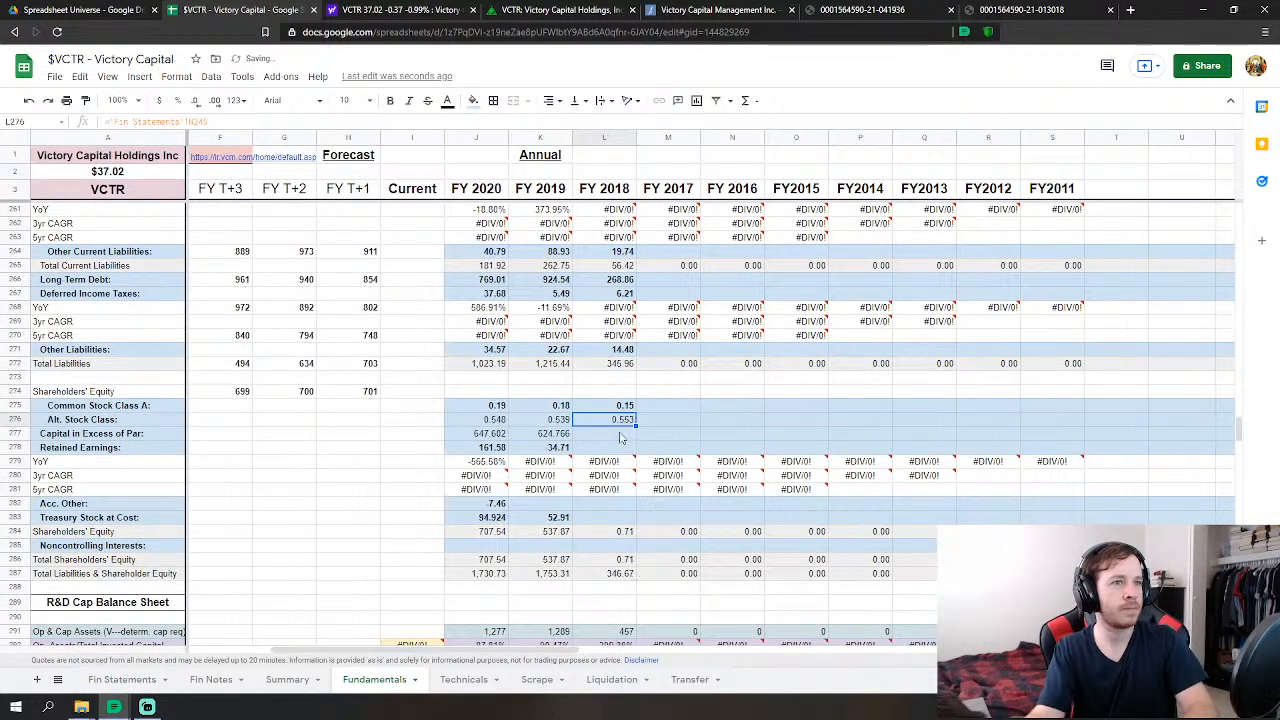
- Link the FY 2018 Capital in Excess of Par on Fundamentals to the additional paid-in capital in Fin Statements N246
{"action": "key", "text": "Down"}
{"action": "type", "text": "="}
{"action": "left_click", "coordinate": [122, 679]}
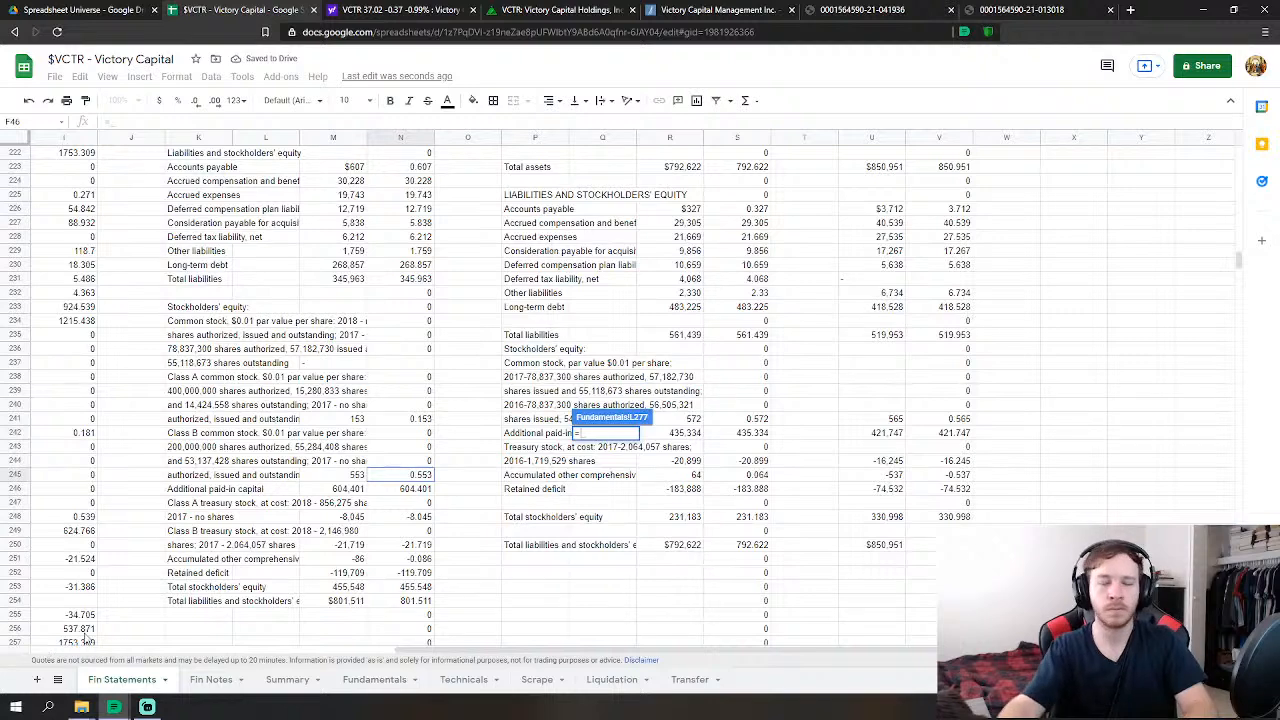
{"action": "left_click", "coordinate": [418, 488]}
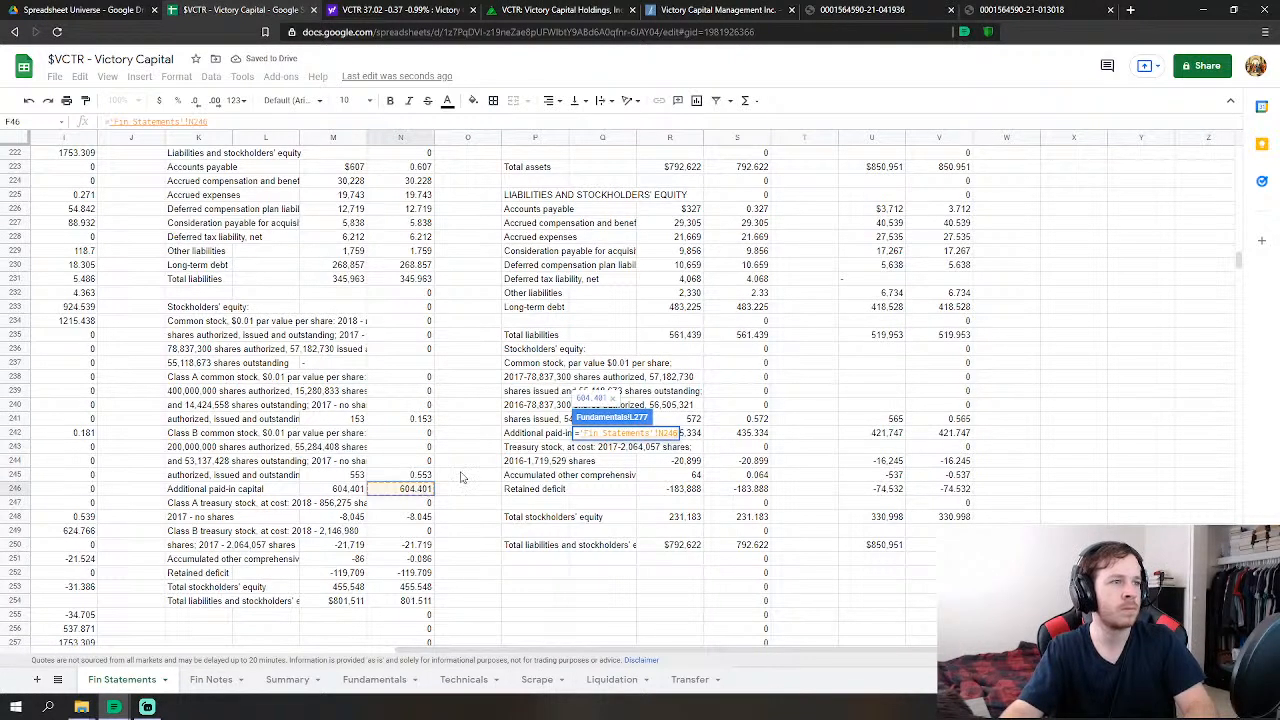
{"action": "key", "text": "Return"}
- Link the FY 2018 Retained Earnings on Fundamentals to the retained deficit in Fin Statements N252
{"action": "key", "text": "Down"}
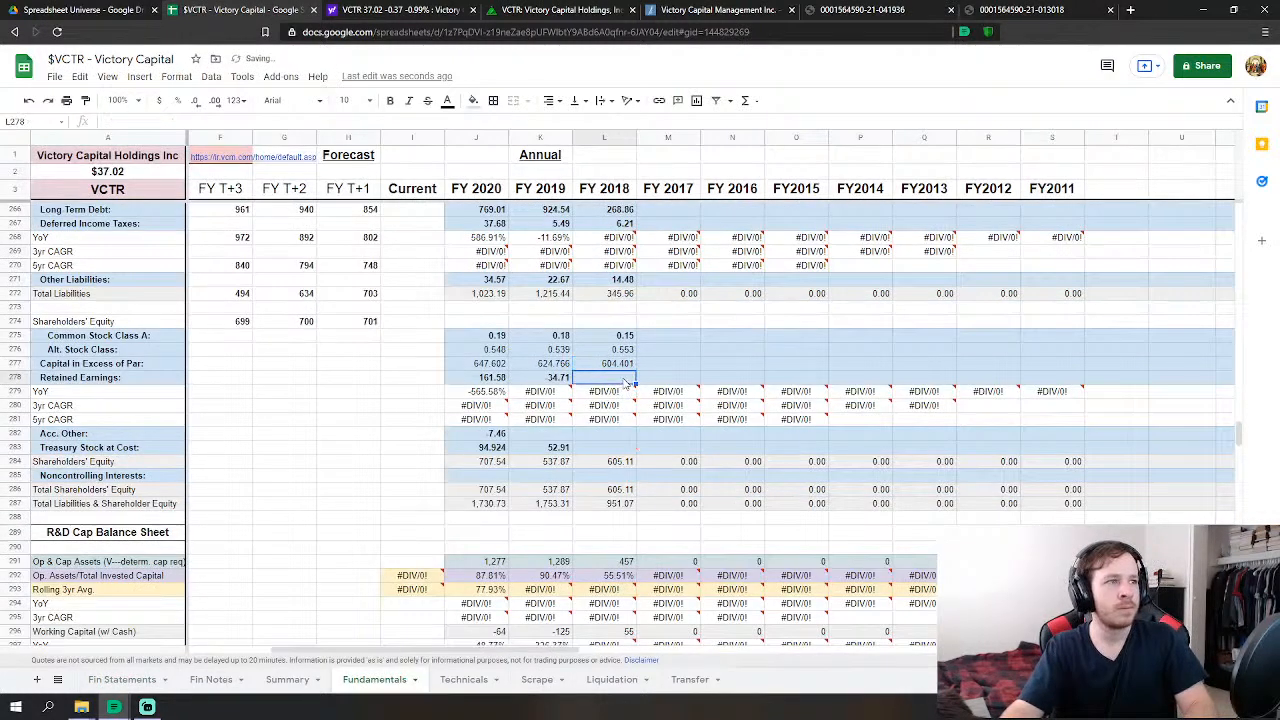
{"action": "type", "text": "='Fin Statements'!N246"}
{"action": "left_click", "coordinate": [122, 679]}
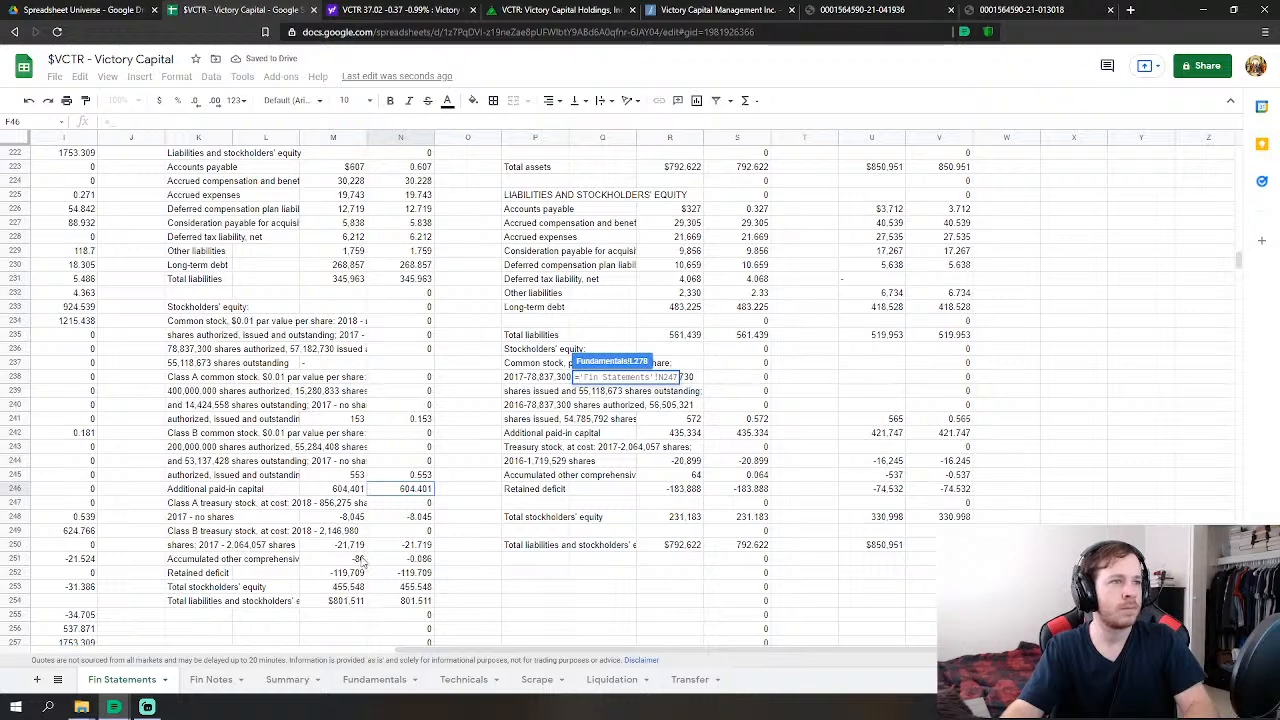
{"action": "left_click", "coordinate": [408, 572]}
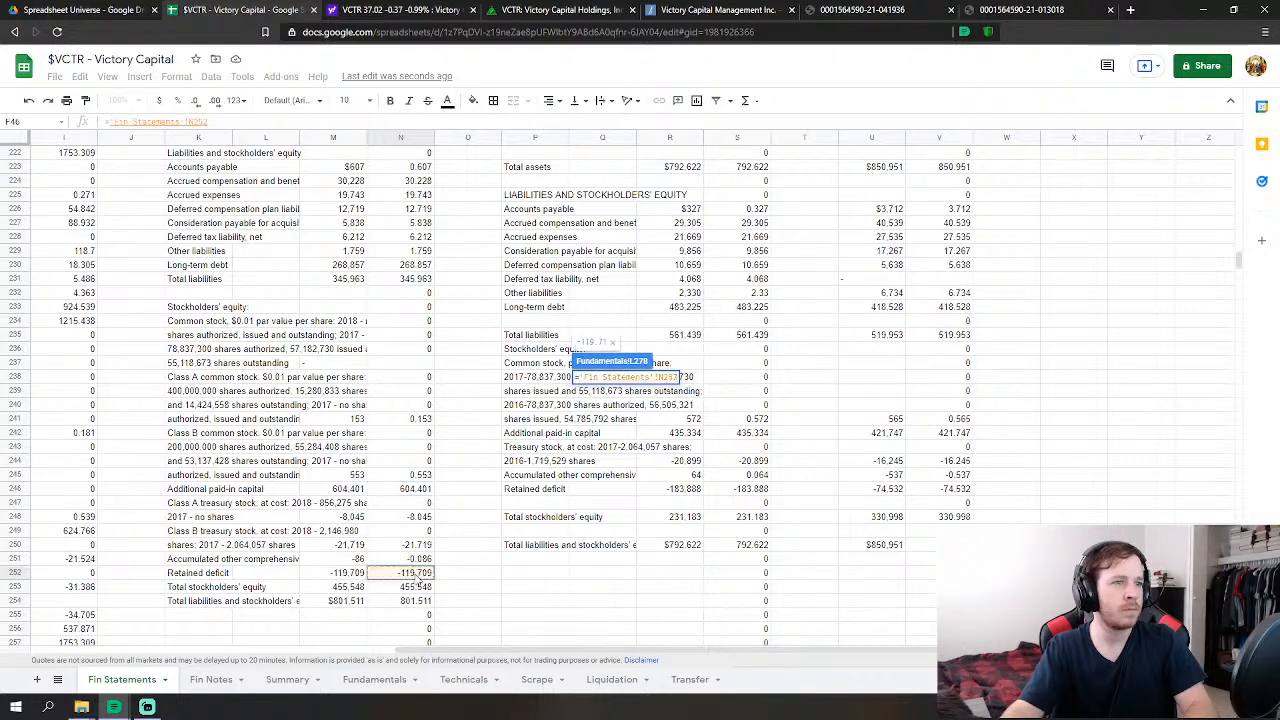
{"action": "key", "text": "Return"}
- Enter the FY 2018 Treasury Stock at Cost on Fundamentals as the negated sum of Fin Statements N248 and N250
{"action": "left_click", "coordinate": [612, 447]}
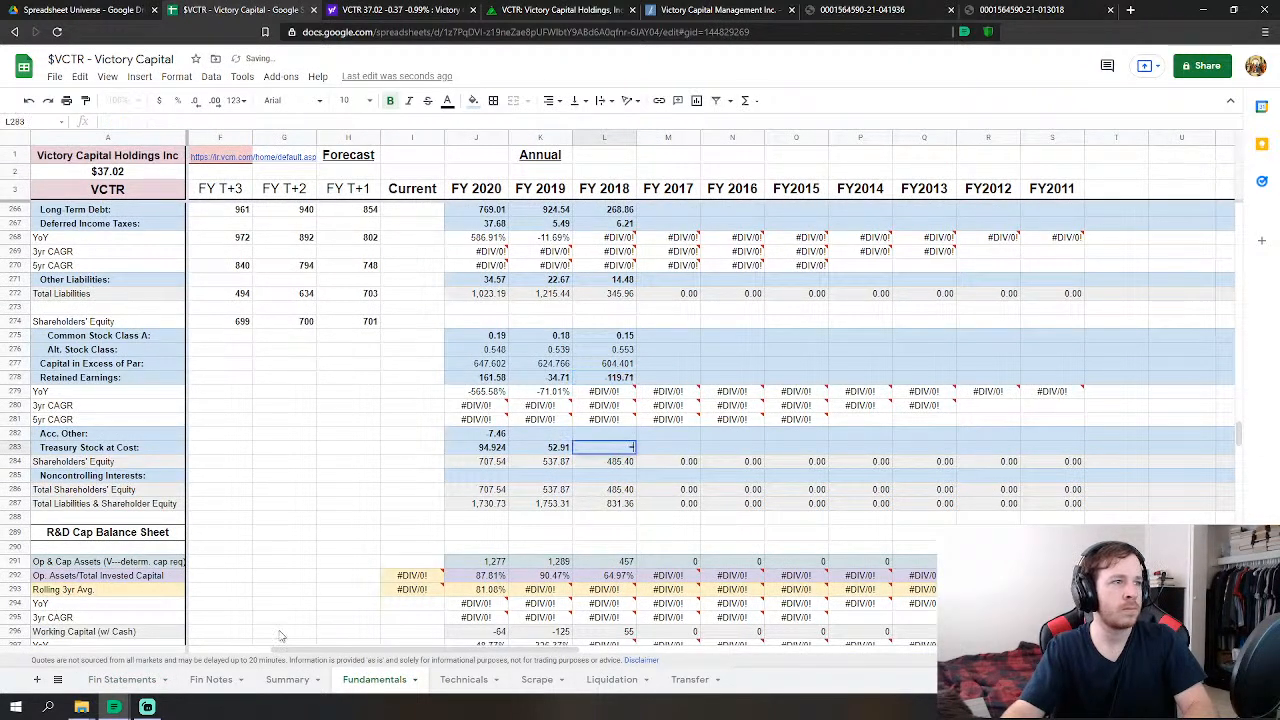
{"action": "type", "text": "="}
{"action": "left_click", "coordinate": [128, 679]}
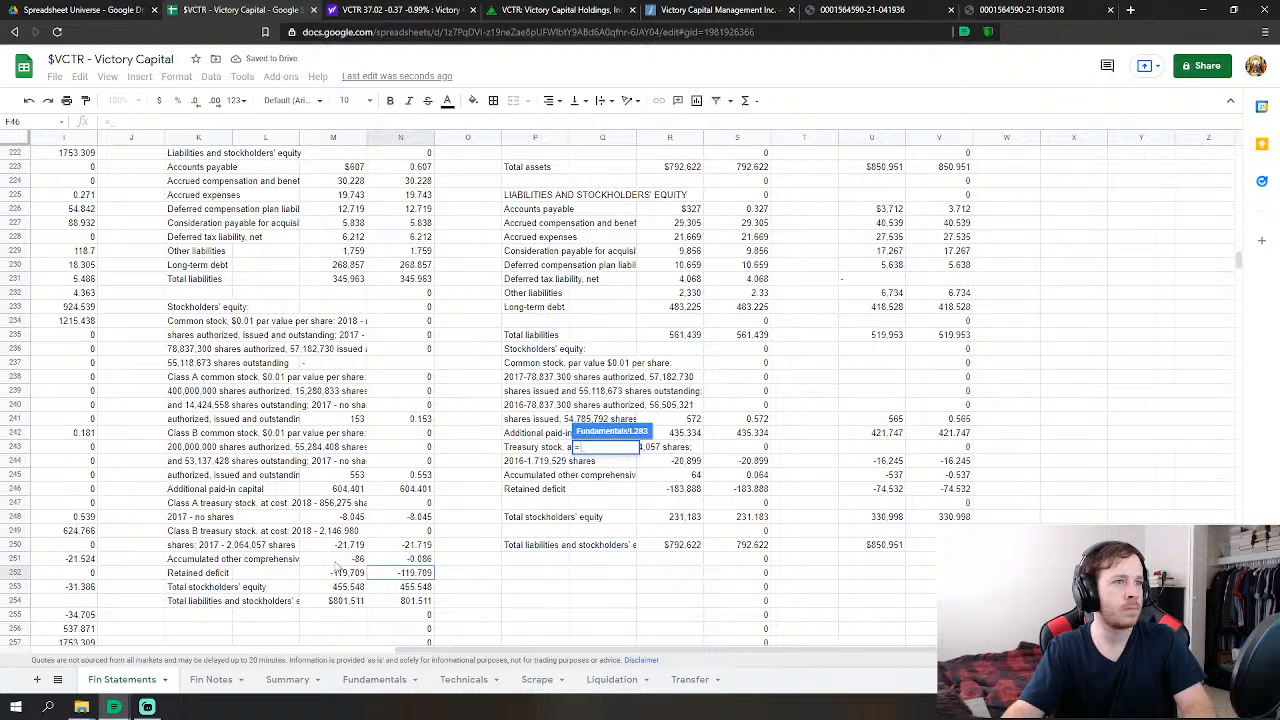
{"action": "left_click", "coordinate": [426, 517]}
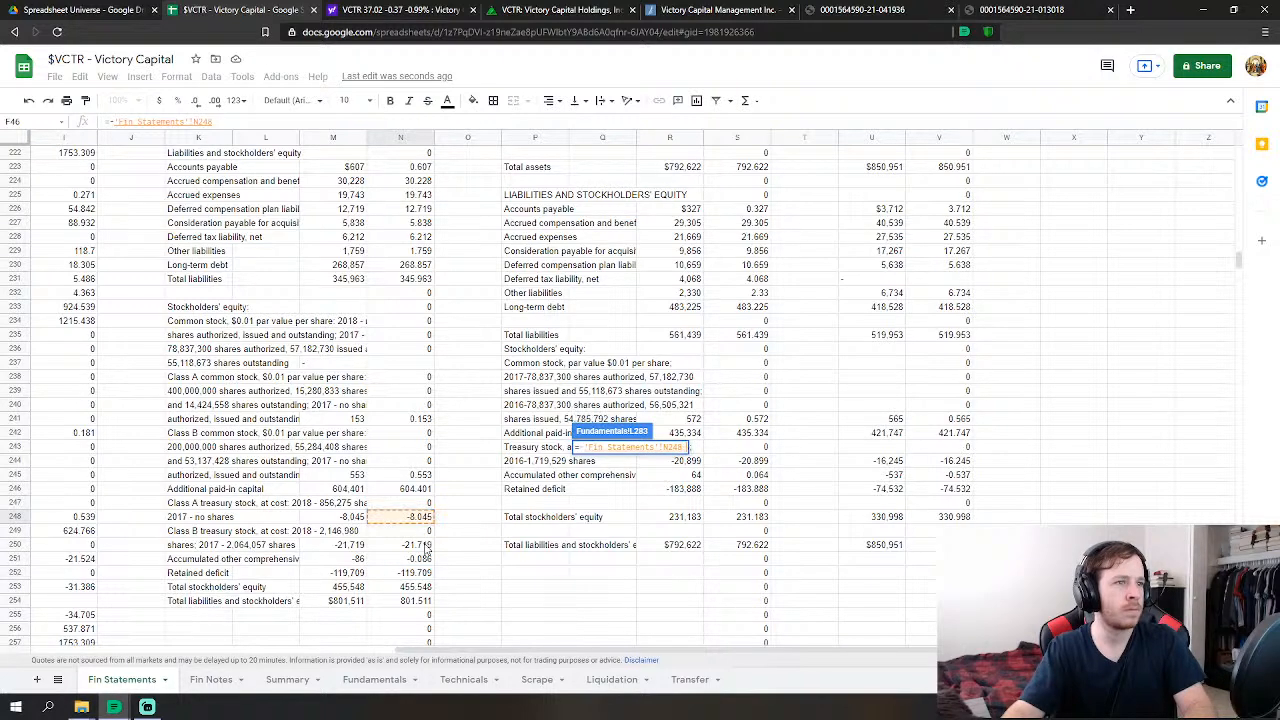
{"action": "type", "text": "-"}
{"action": "left_click", "coordinate": [425, 546]}
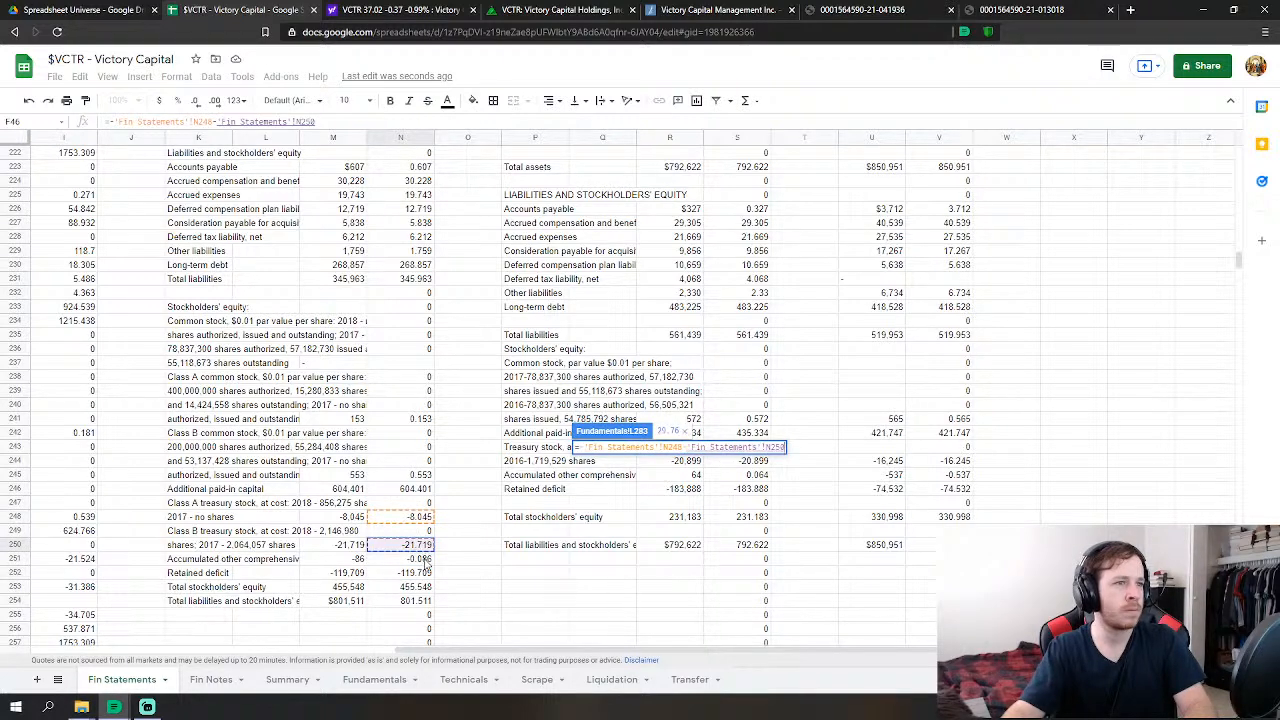
{"action": "key", "text": "Return"}
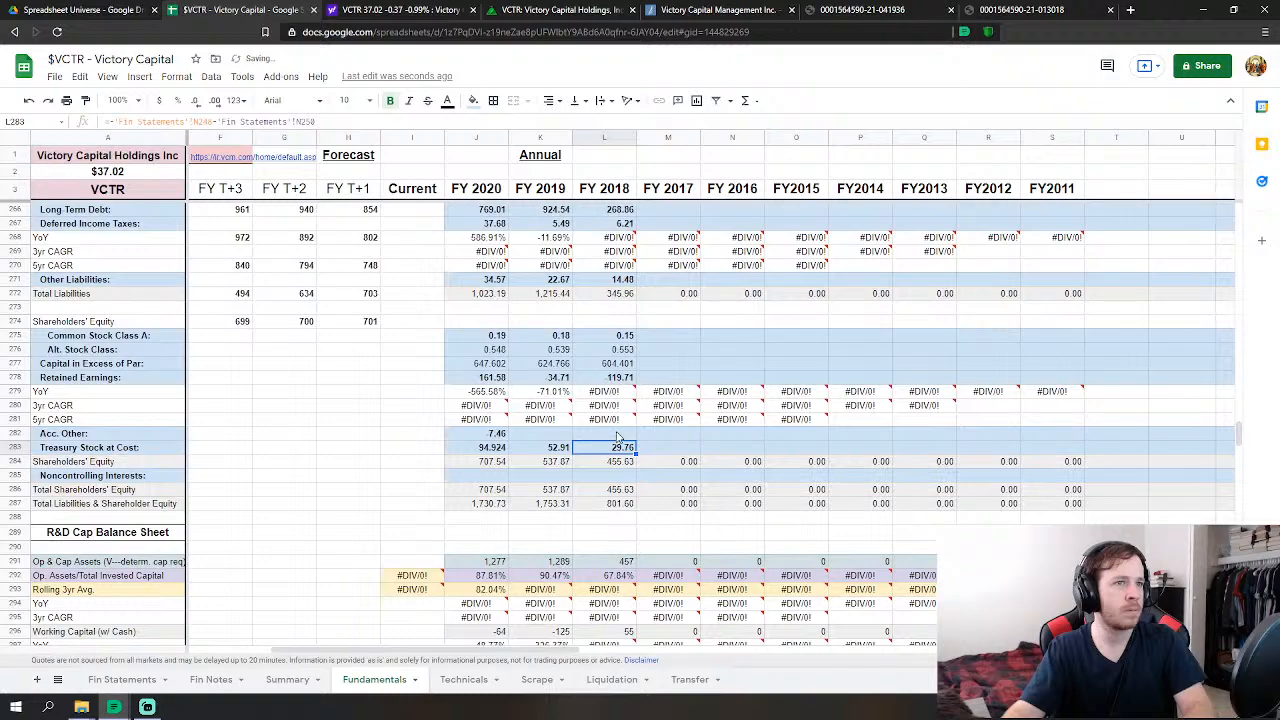
- Link the FY 2018 Acc. Other on Fundamentals to the accumulated other comprehensive amount in Fin Statements N251
{"action": "left_click", "coordinate": [617, 437]}
{"action": "type", "text": "="}
{"action": "left_click", "coordinate": [128, 682]}
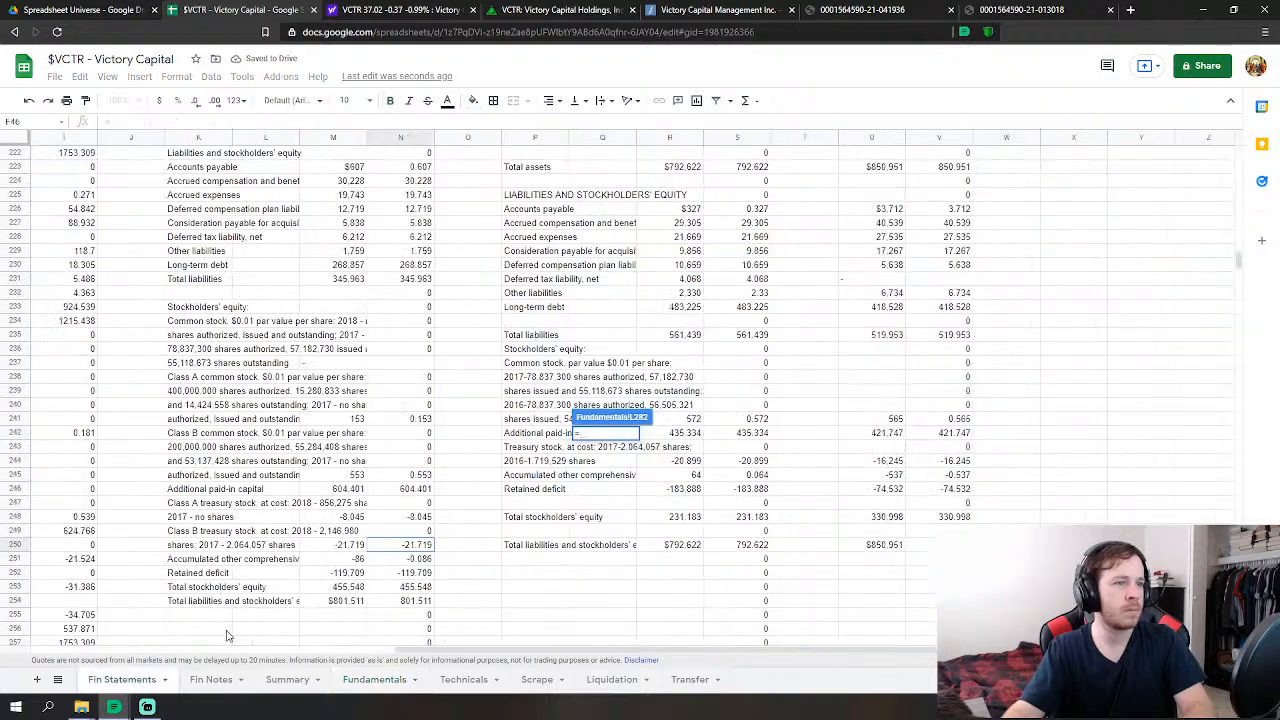
{"action": "left_click", "coordinate": [428, 560]}
{"action": "key", "text": "Return"}
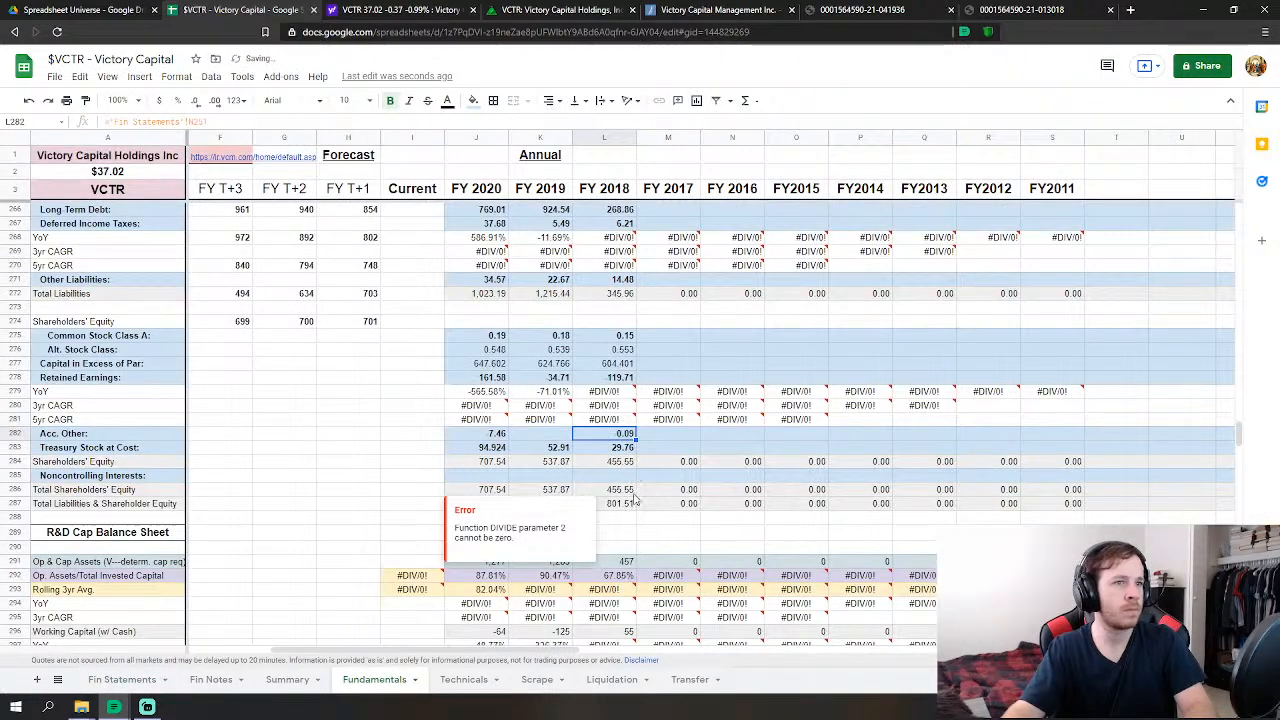
- Link the FY 2017 Revenues on Fundamentals to the total revenue in Fin Statements S17
{"action": "scroll", "coordinate": [632, 500], "scroll_direction": "up", "scroll_amount": 10}
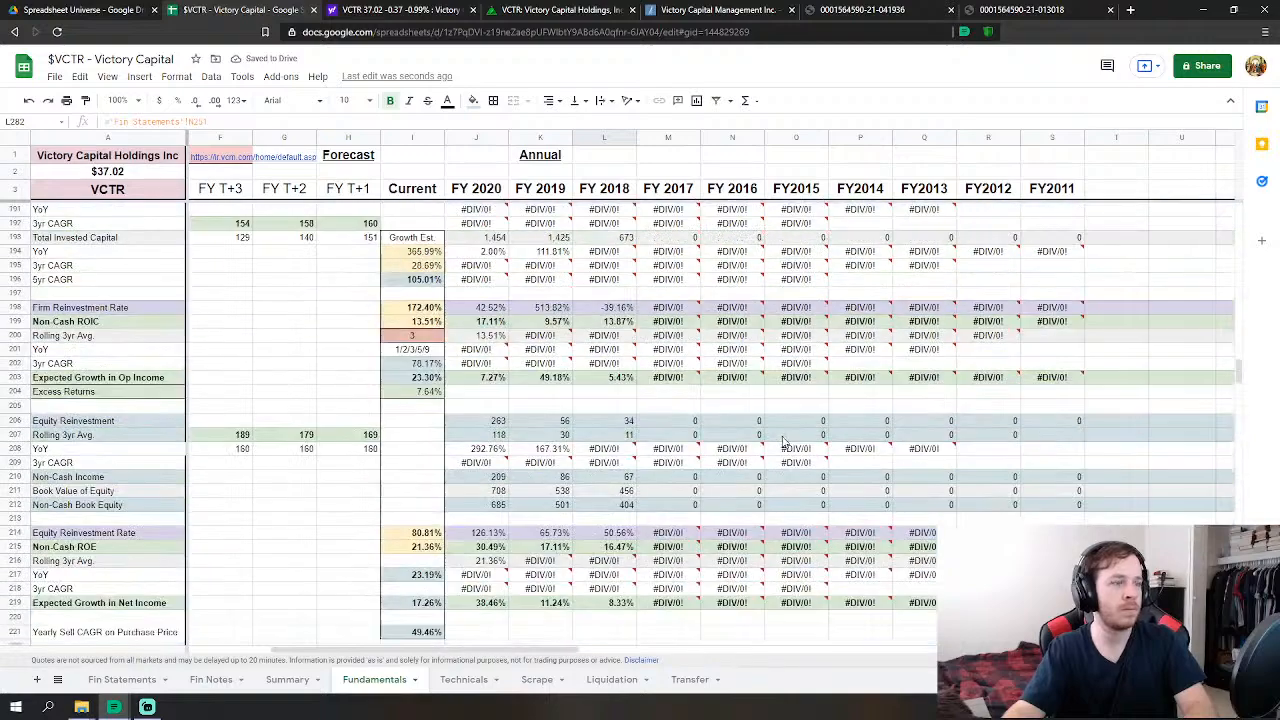
{"action": "scroll", "coordinate": [784, 441], "scroll_direction": "up", "scroll_amount": 9}
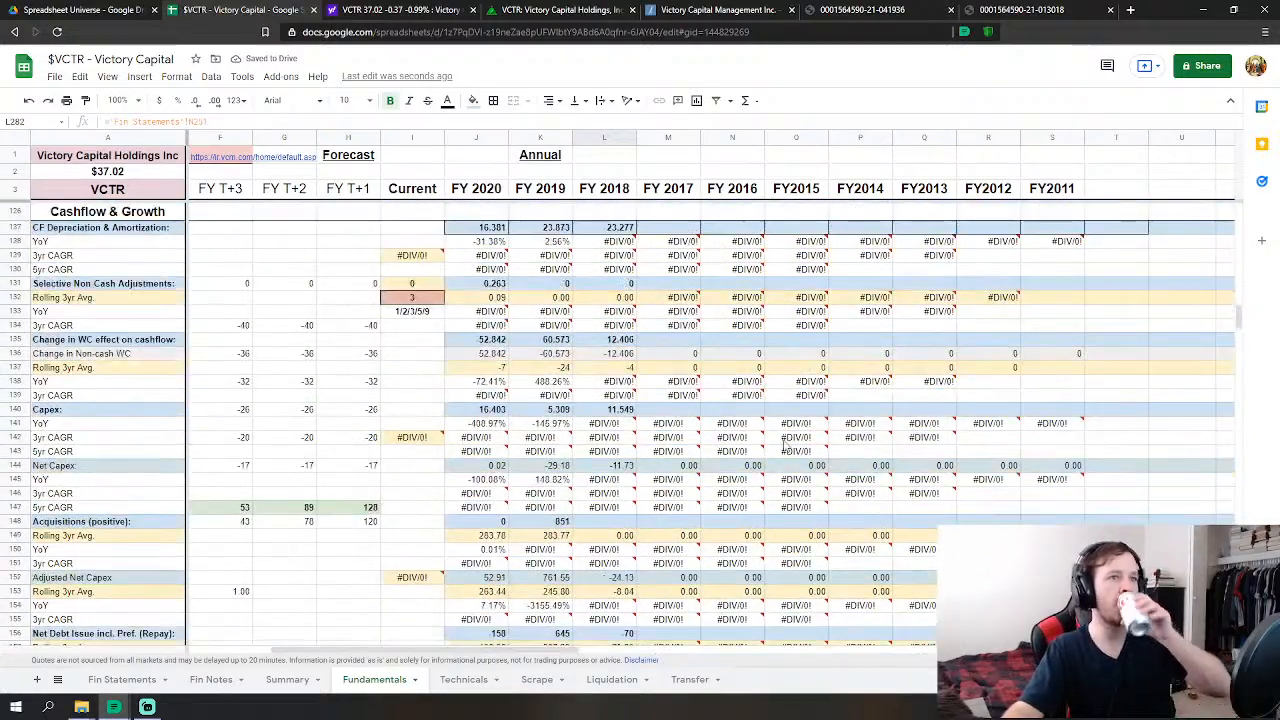
{"action": "scroll", "coordinate": [784, 447], "scroll_direction": "up", "scroll_amount": 4}
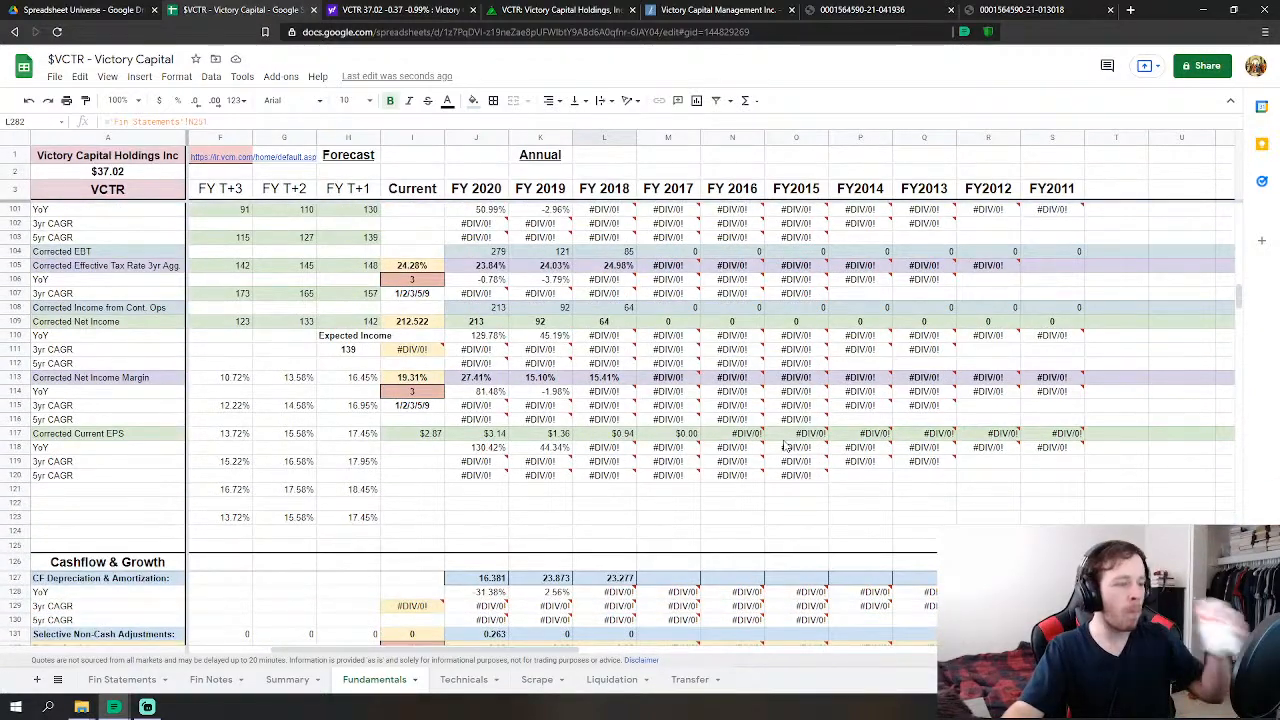
{"action": "scroll", "coordinate": [785, 448], "scroll_direction": "up", "scroll_amount": 4}
{"action": "scroll", "coordinate": [785, 449], "scroll_direction": "up", "scroll_amount": 10}
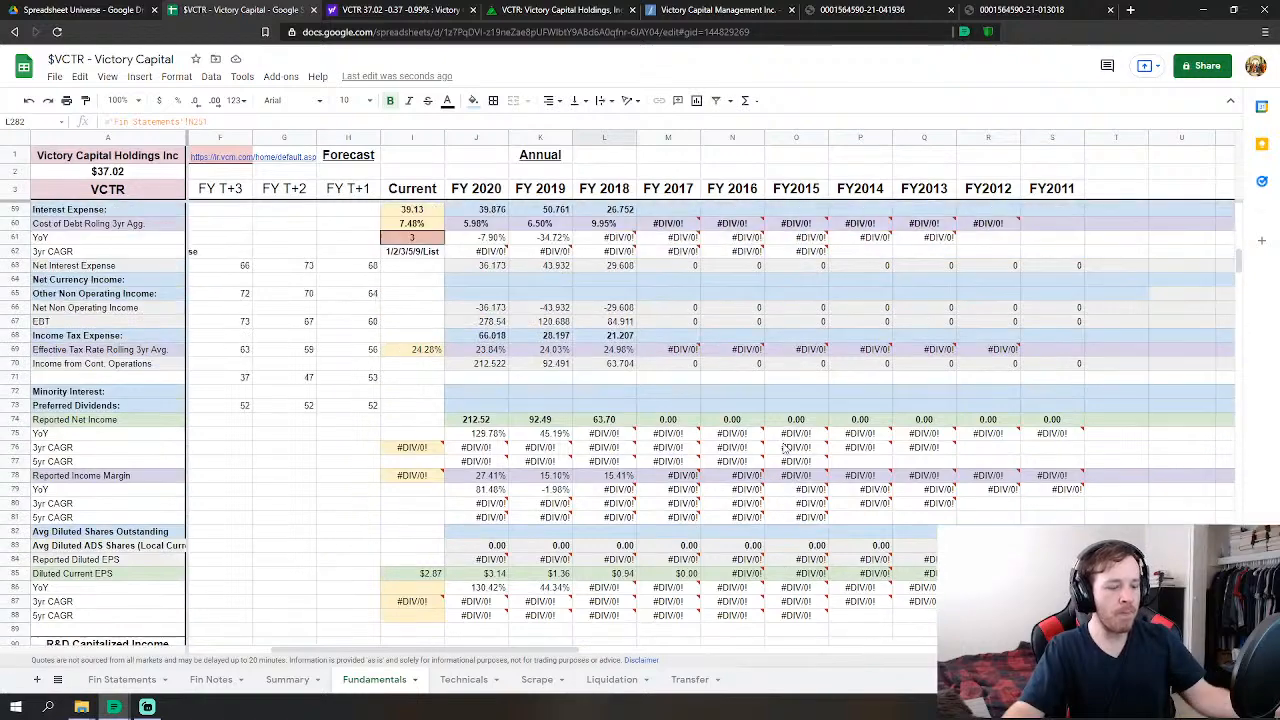
{"action": "scroll", "coordinate": [785, 449], "scroll_direction": "up", "scroll_amount": 4}
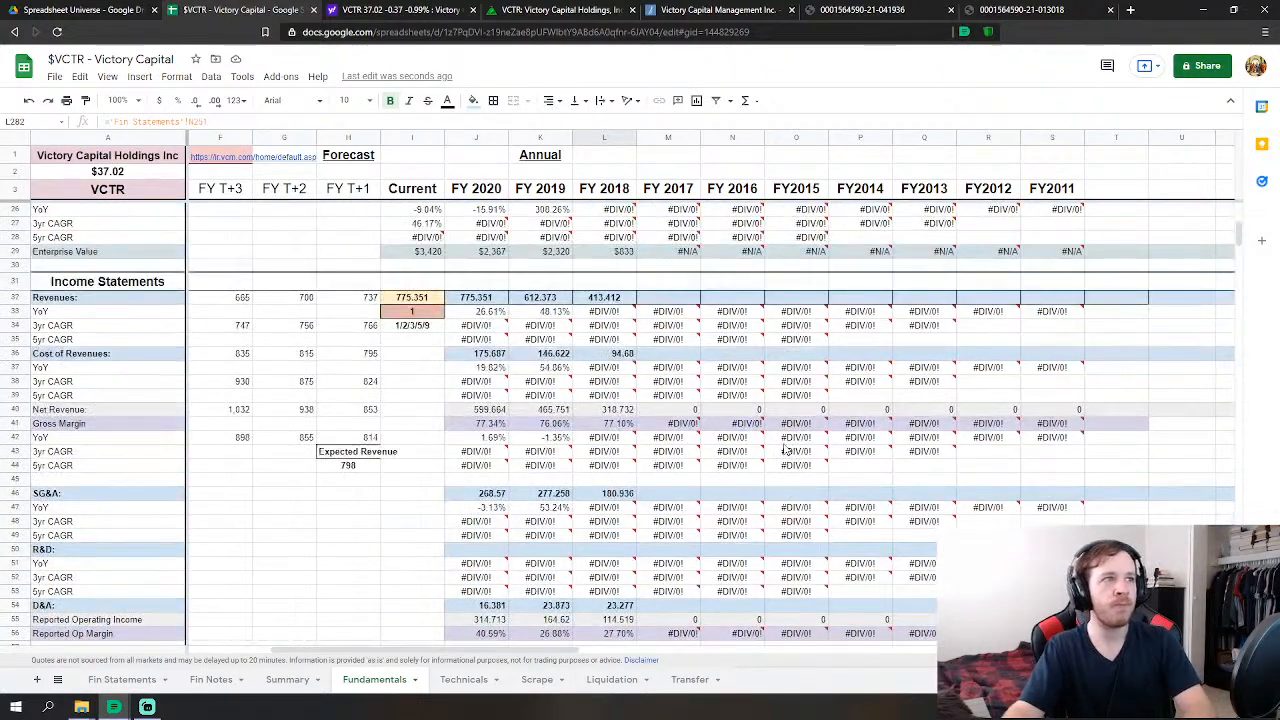
{"action": "left_click", "coordinate": [666, 328]}
{"action": "type", "text": "="}
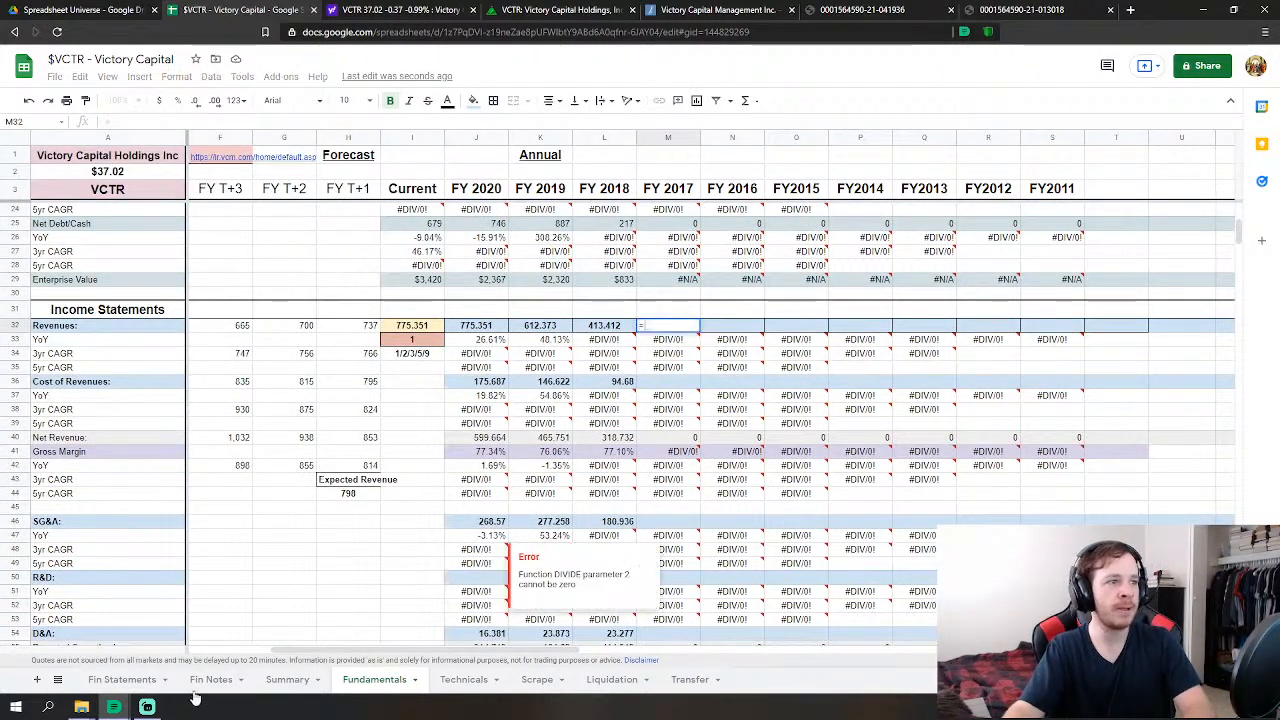
{"action": "left_click", "coordinate": [122, 679]}
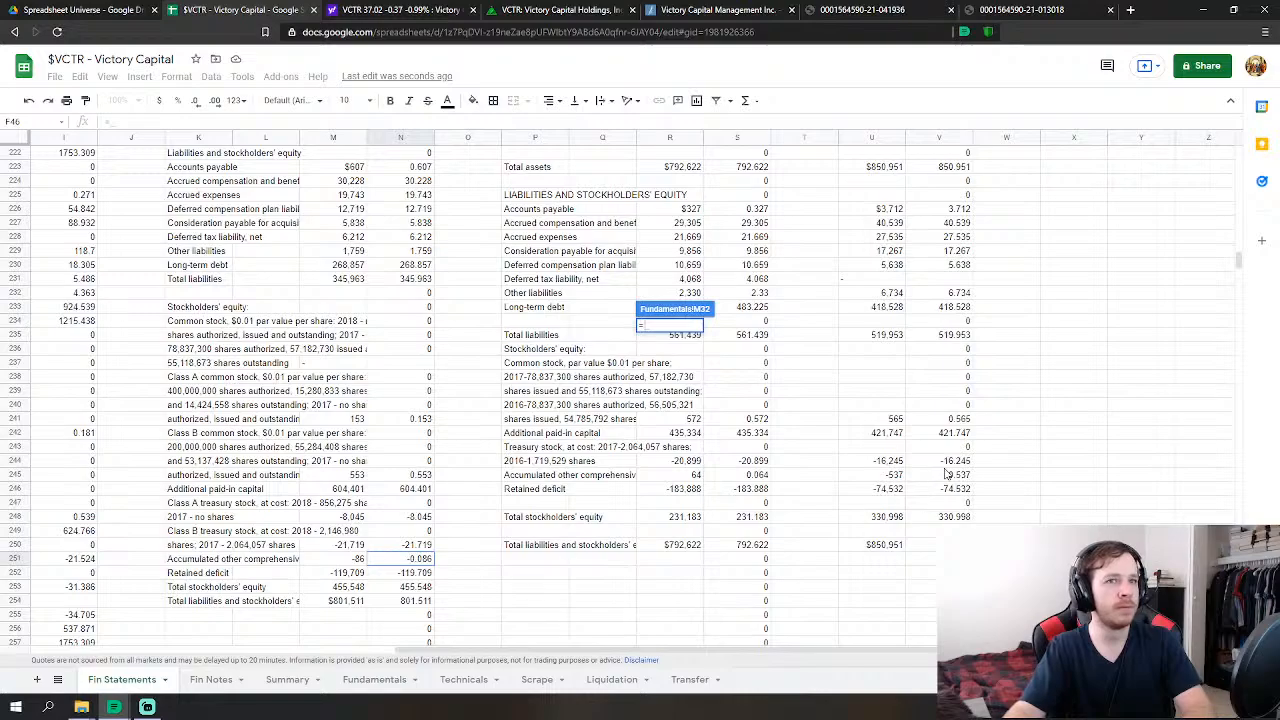
{"action": "scroll", "coordinate": [873, 492], "scroll_direction": "up", "scroll_amount": 20}
{"action": "scroll", "coordinate": [873, 492], "scroll_direction": "up", "scroll_amount": 20}
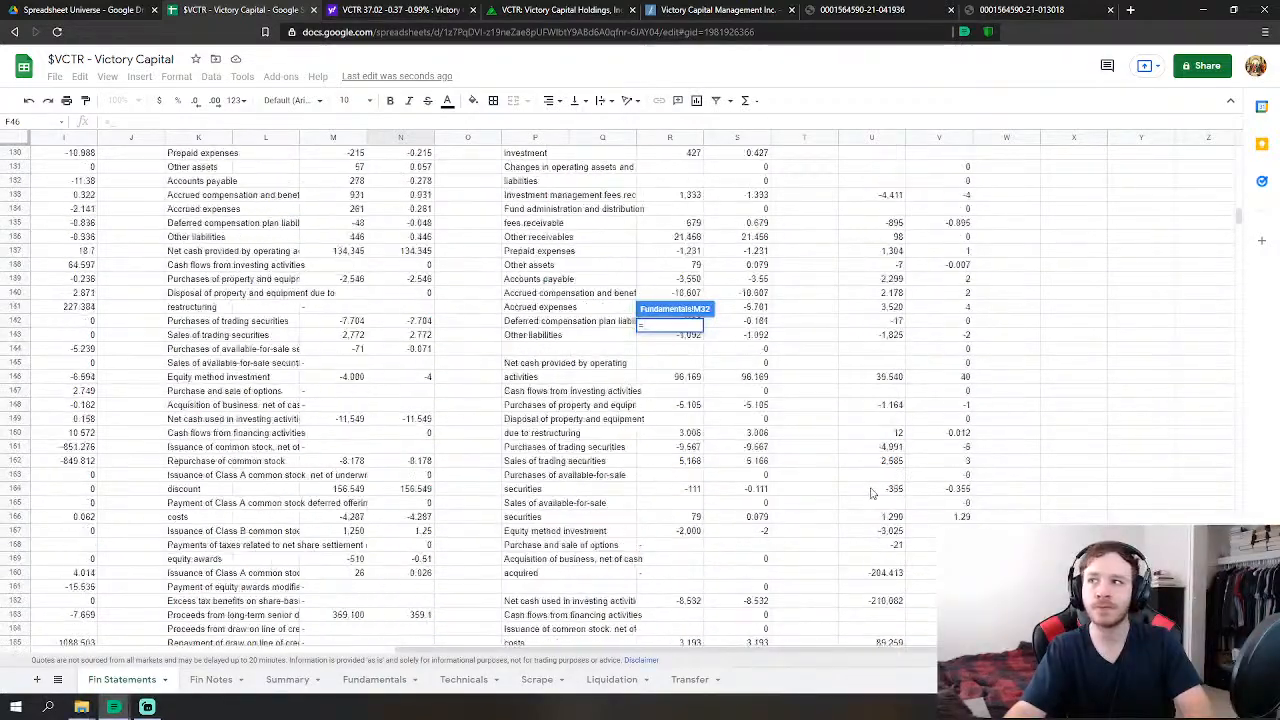
{"action": "scroll", "coordinate": [871, 494], "scroll_direction": "up", "scroll_amount": 20}
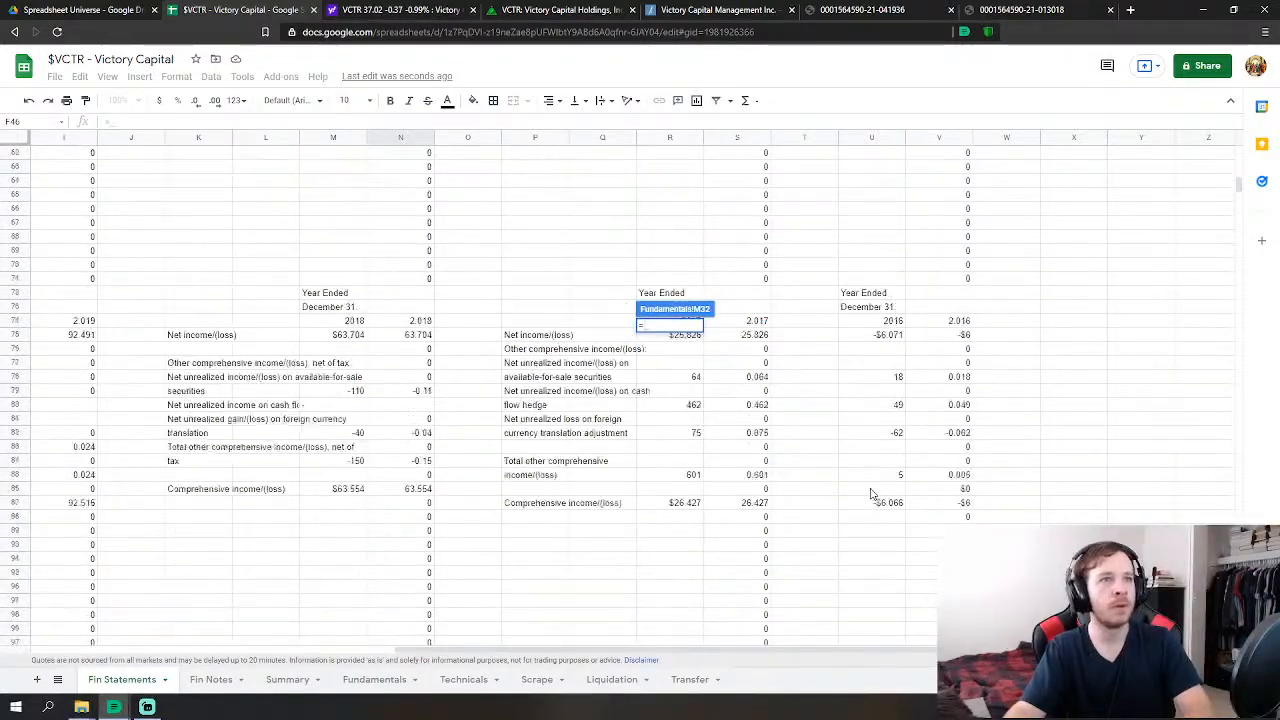
{"action": "scroll", "coordinate": [868, 496], "scroll_direction": "up", "scroll_amount": 2}
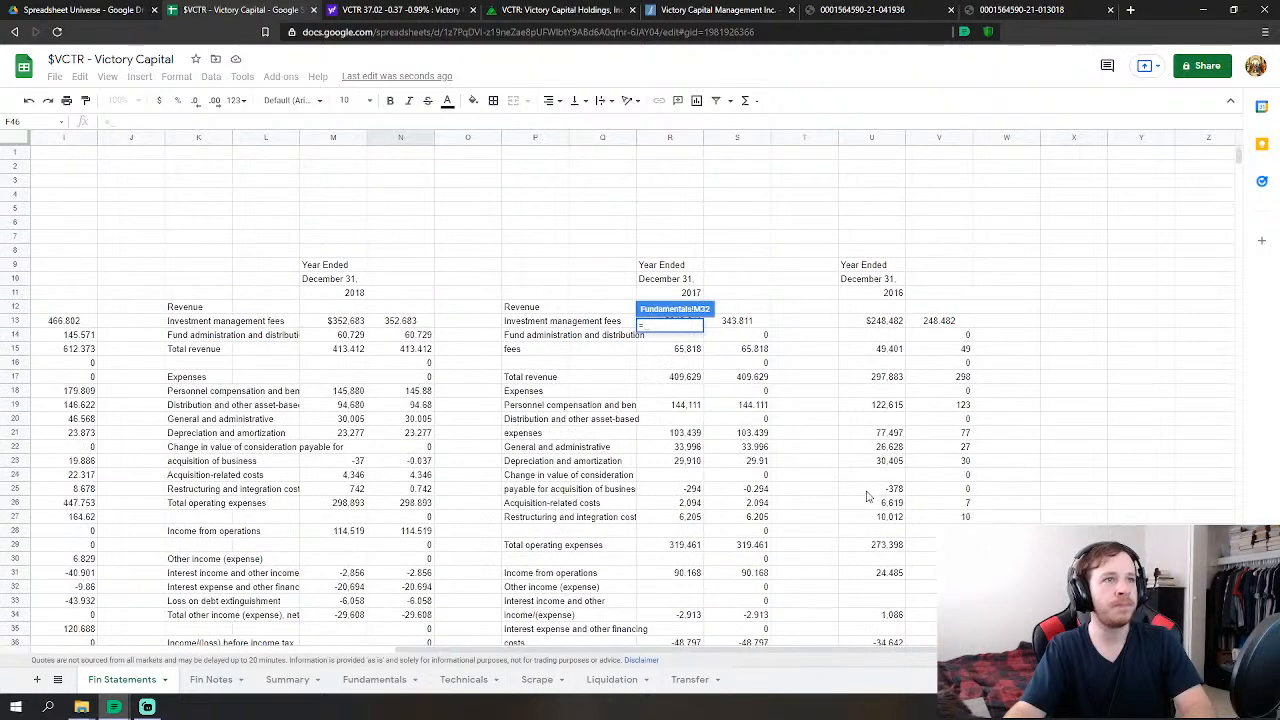
{"action": "left_click", "coordinate": [737, 376]}
{"action": "key", "text": "Return"}
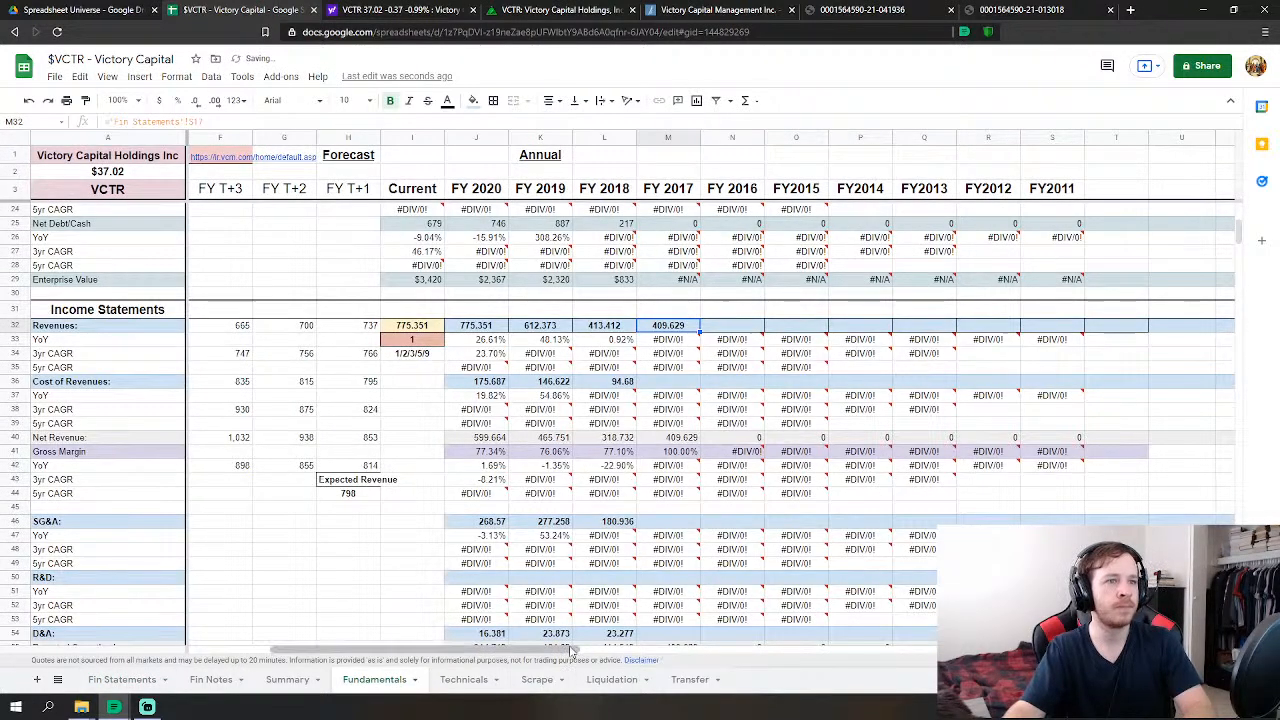
- Link the FY 2017 Cost of Revenues on Fundamentals to the distribution and other asset-based expenses in Fin Statements S21
{"action": "left_click_drag", "start_coordinate": [575, 651], "coordinate": [548, 651]}
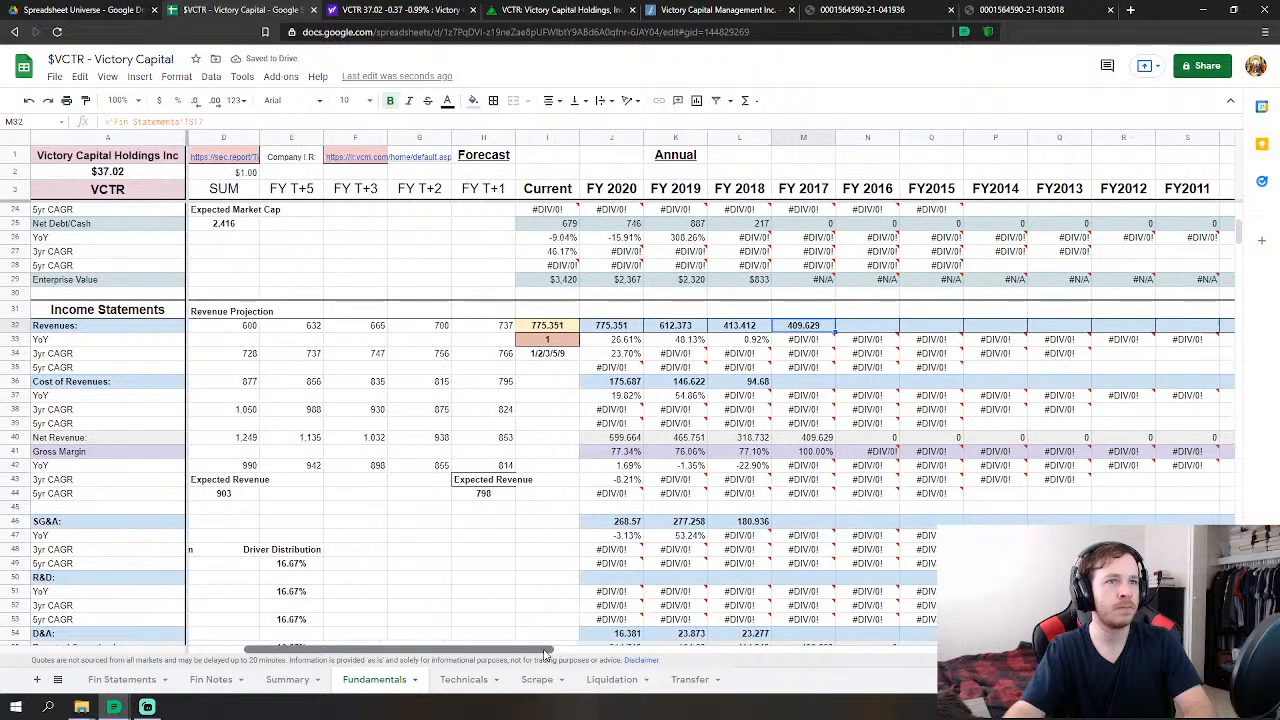
{"action": "scroll", "coordinate": [910, 342], "scroll_direction": "down", "scroll_amount": 1}
{"action": "left_click", "coordinate": [815, 355]}
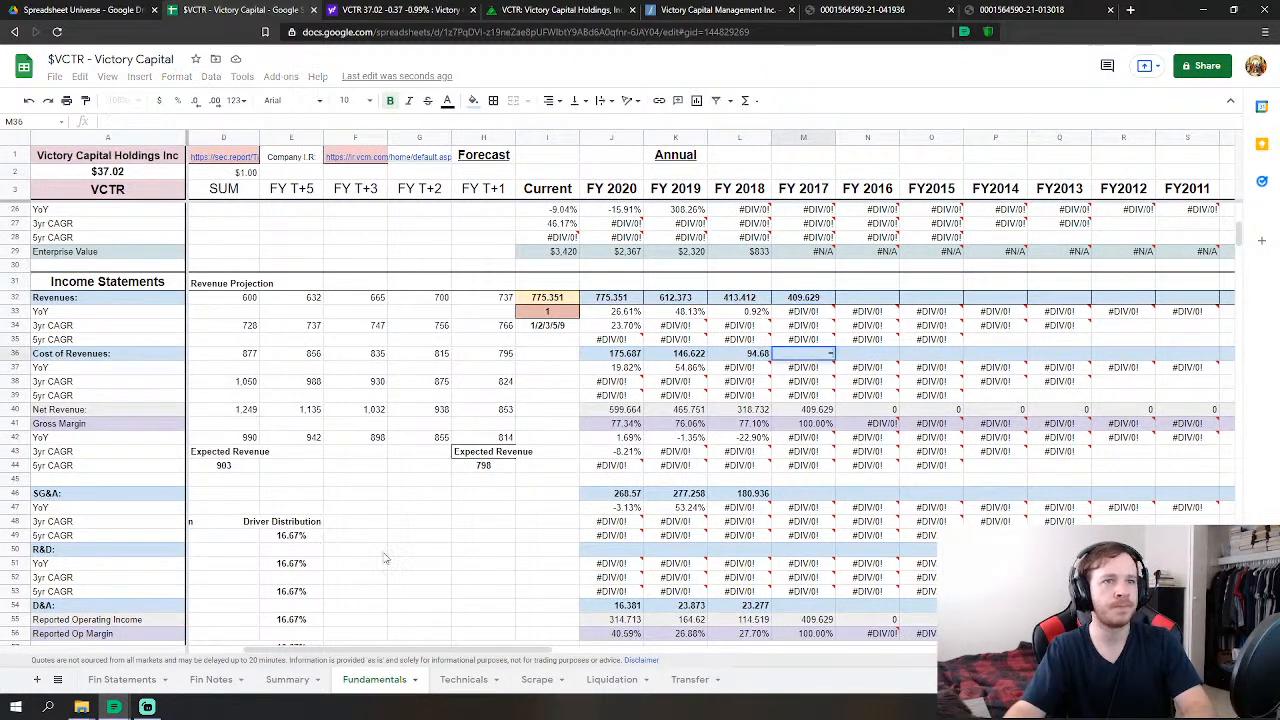
{"action": "type", "text": "="}
{"action": "left_click", "coordinate": [128, 680]}
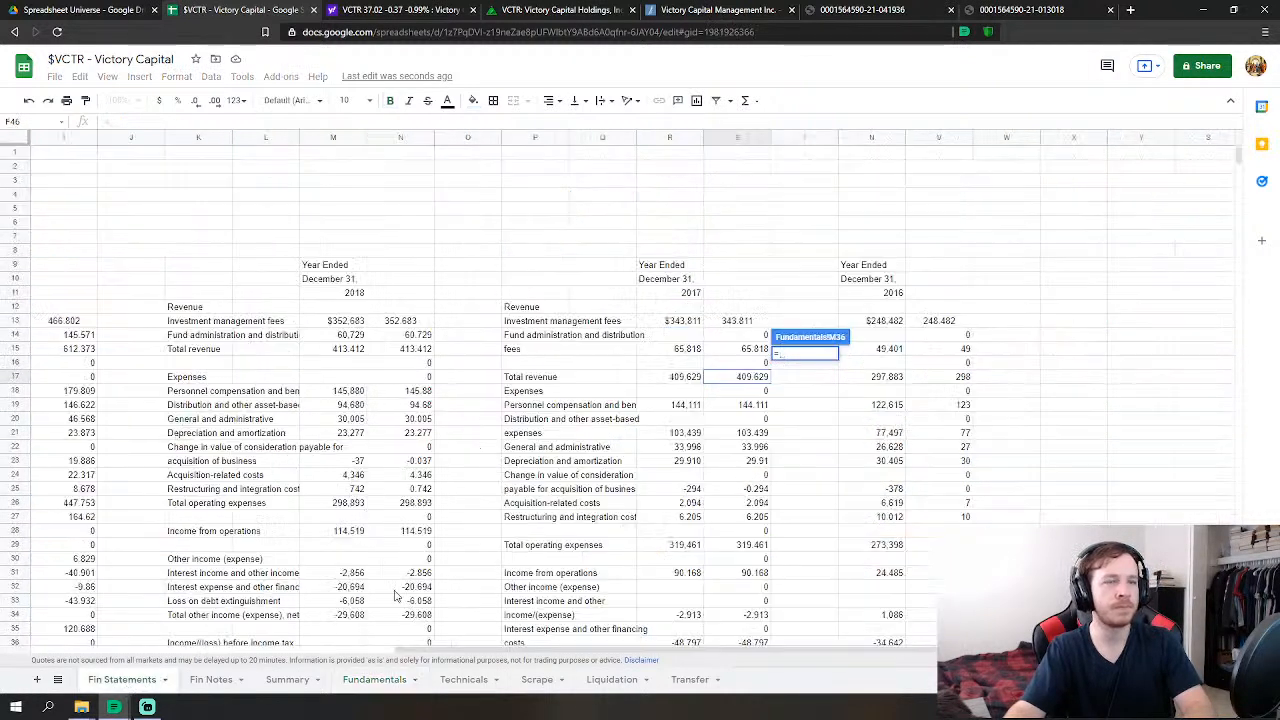
{"action": "left_click", "coordinate": [766, 436]}
{"action": "key", "text": "Return"}
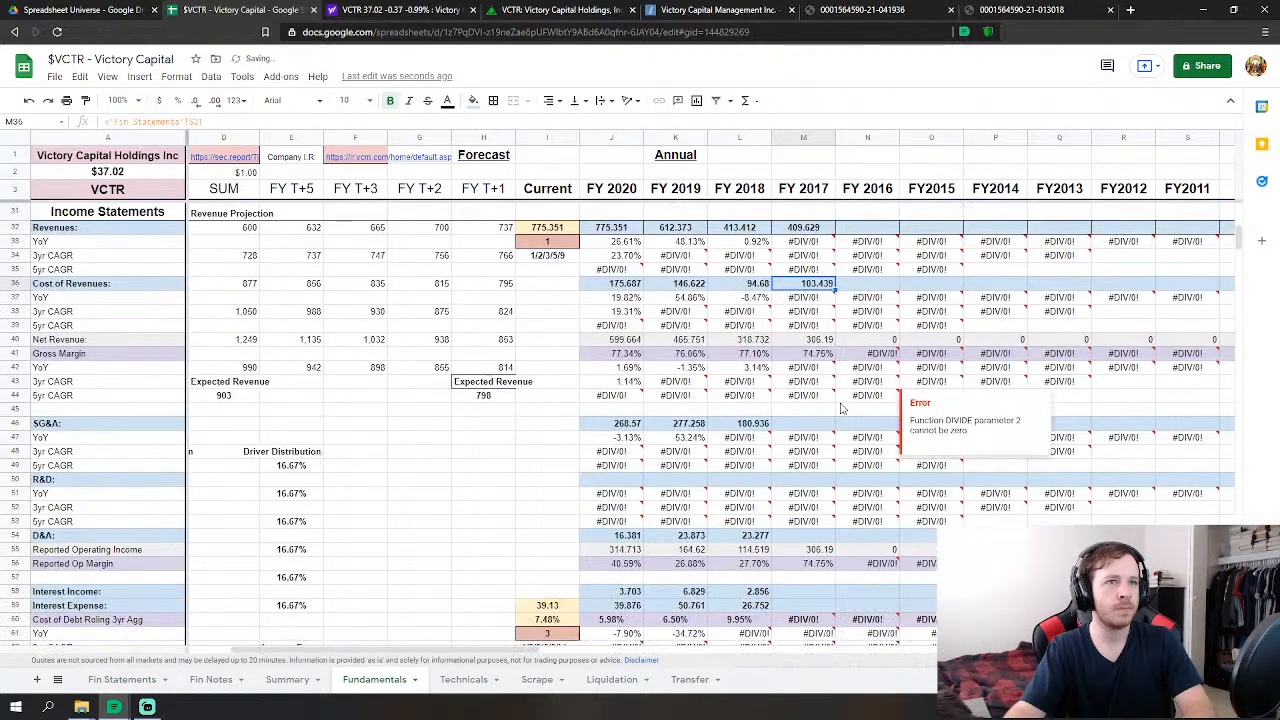
- Enter the FY 2017 SG&A on Fundamentals as the sum of Fin Statements S19, S22, S25, S26 and S27
{"action": "left_click", "coordinate": [797, 424]}
{"action": "type", "text": "="}
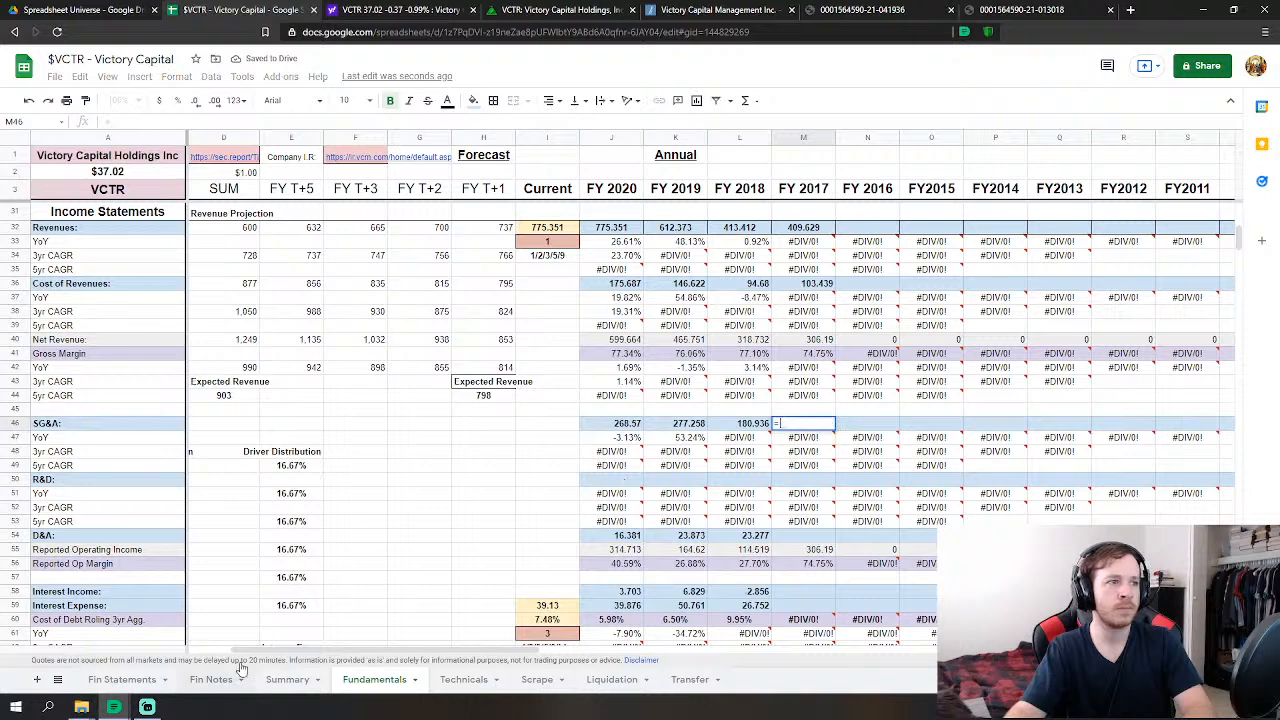
{"action": "left_click", "coordinate": [118, 680]}
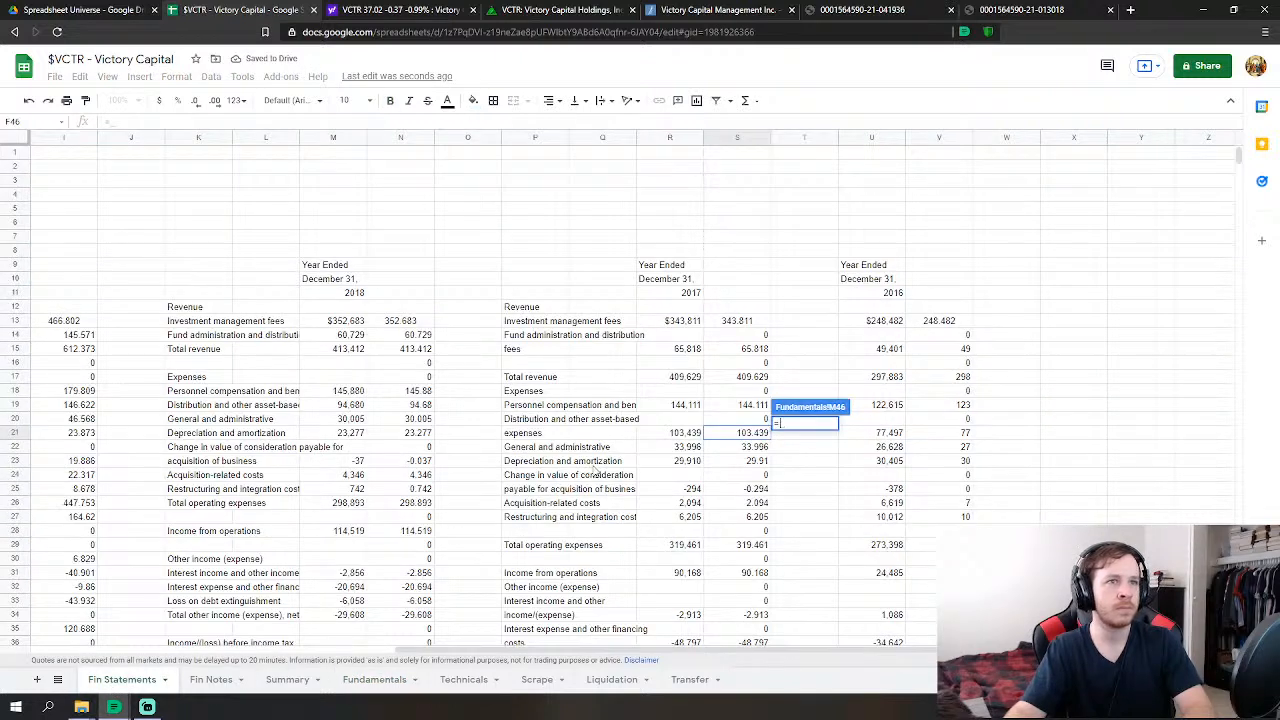
{"action": "left_click", "coordinate": [743, 406]}
{"action": "type", "text": "+"}
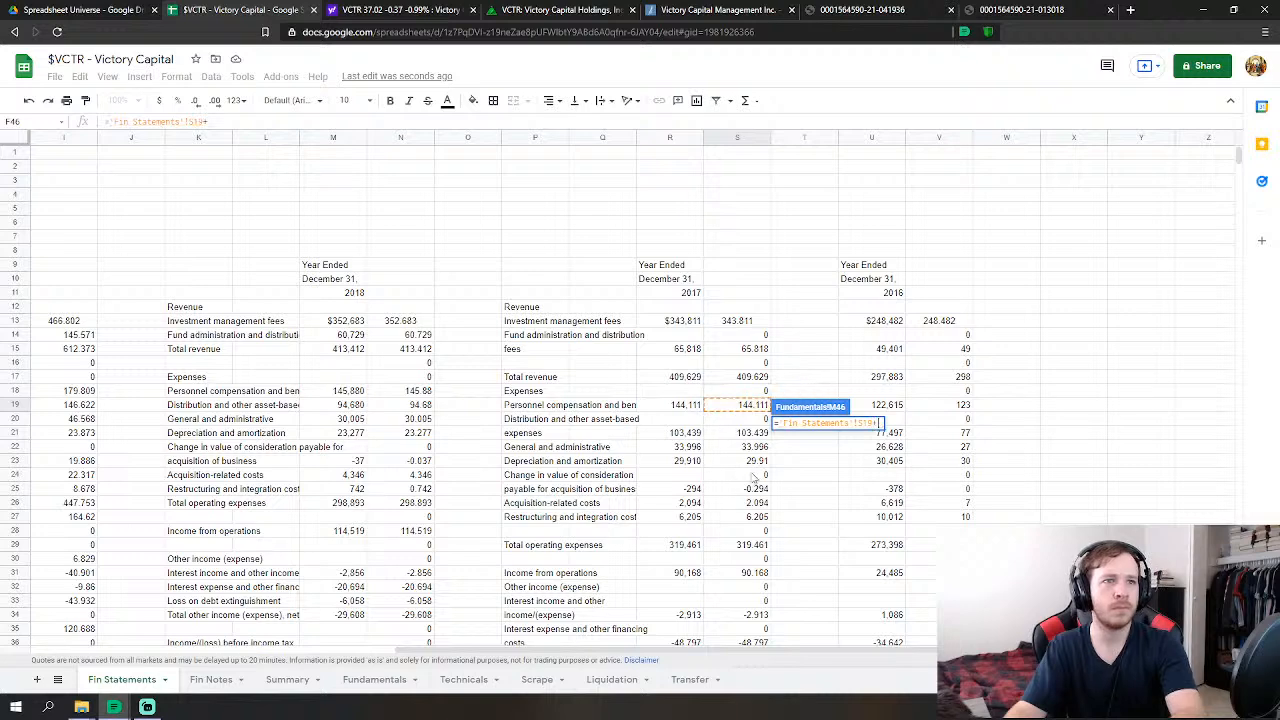
{"action": "left_click", "coordinate": [752, 447]}
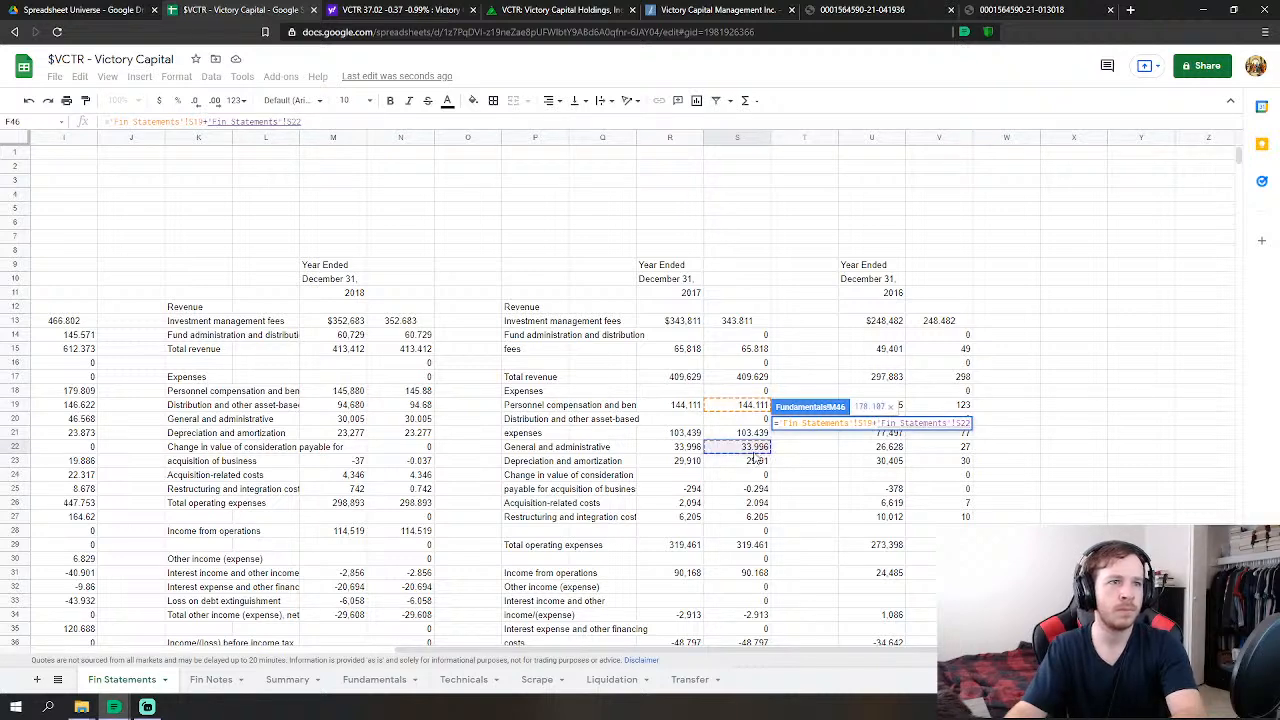
{"action": "type", "text": "+"}
{"action": "left_click", "coordinate": [758, 489]}
{"action": "type", "text": "+'Fin Statements'!S25"}
{"action": "left_click", "coordinate": [758, 503]}
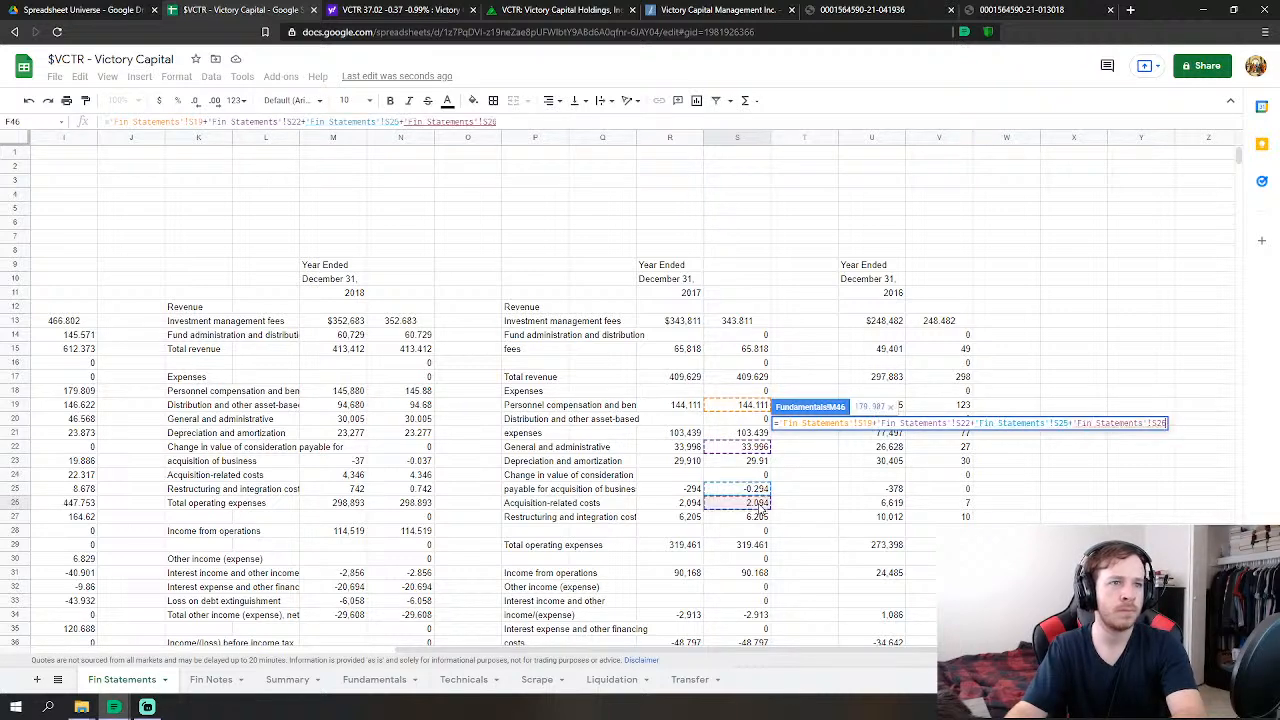
{"action": "type", "text": "+"}
{"action": "left_click", "coordinate": [758, 517]}
{"action": "key", "text": "Return"}
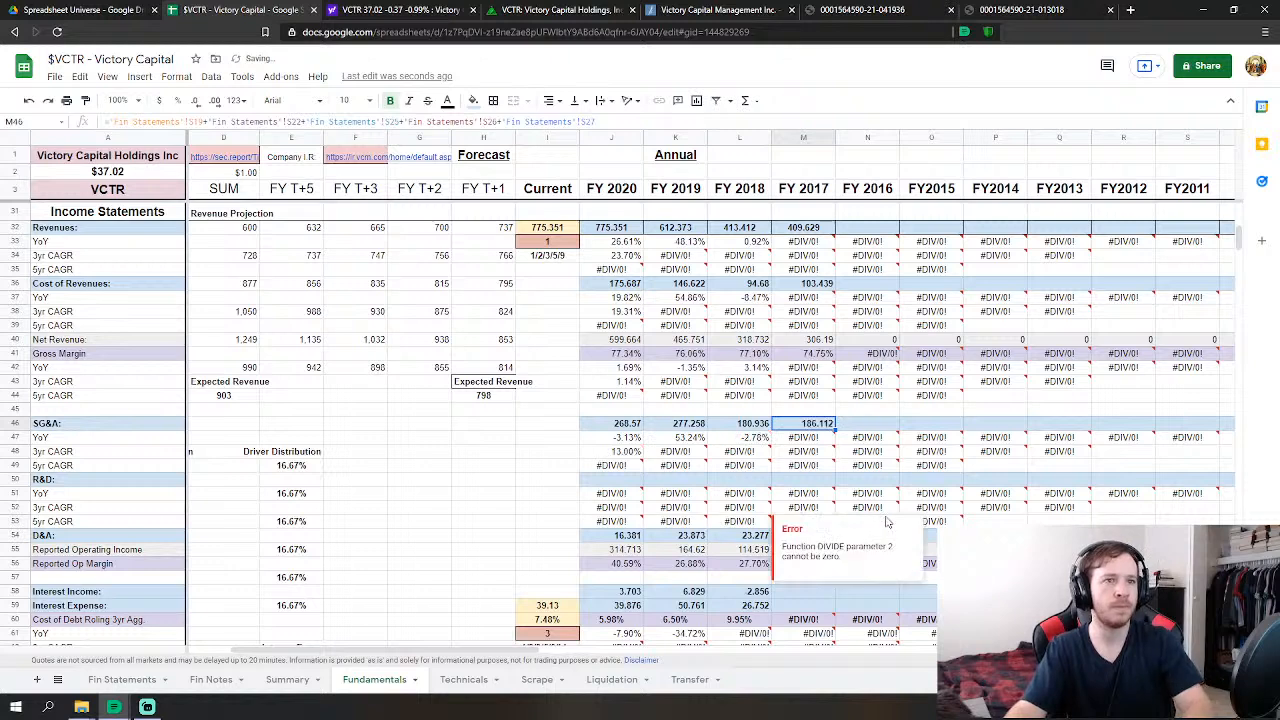
- Link the FY 2017 D&A on Fundamentals to the depreciation and amortization in Fin Statements S23
{"action": "scroll", "coordinate": [815, 475], "scroll_direction": "down", "scroll_amount": 5}
{"action": "left_click", "coordinate": [815, 437]}
{"action": "type", "text": "="}
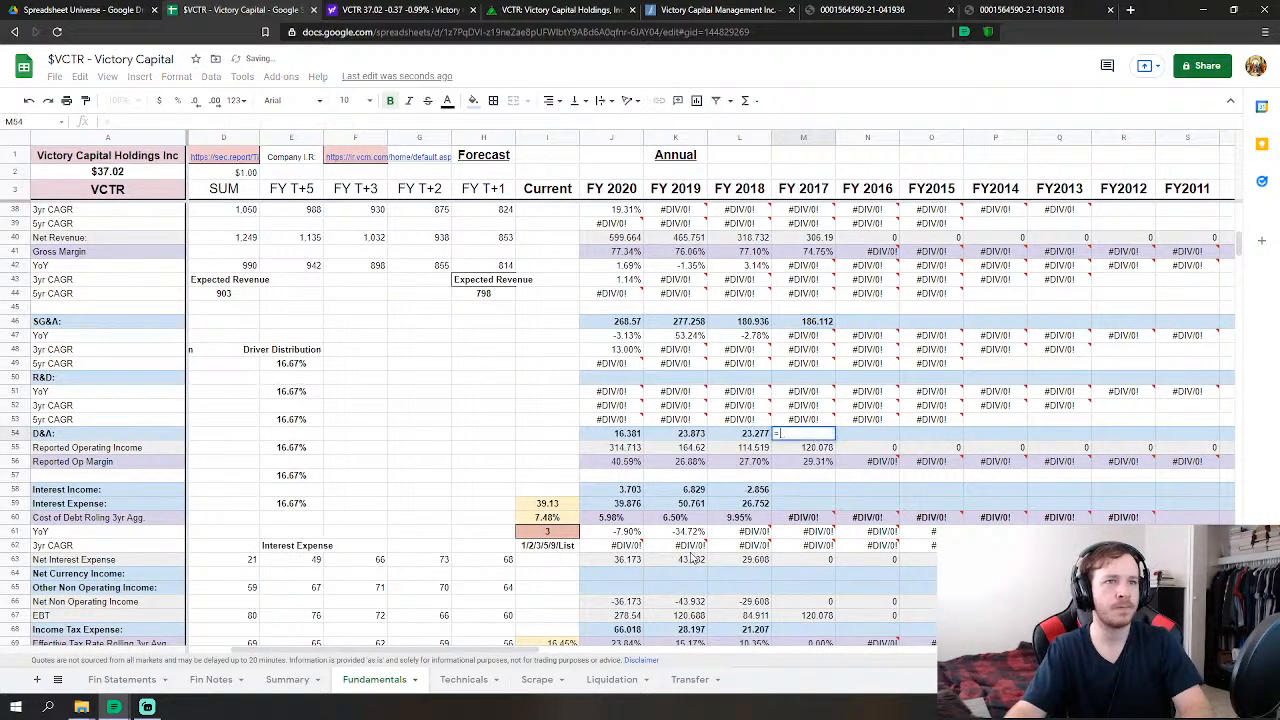
{"action": "left_click", "coordinate": [122, 679]}
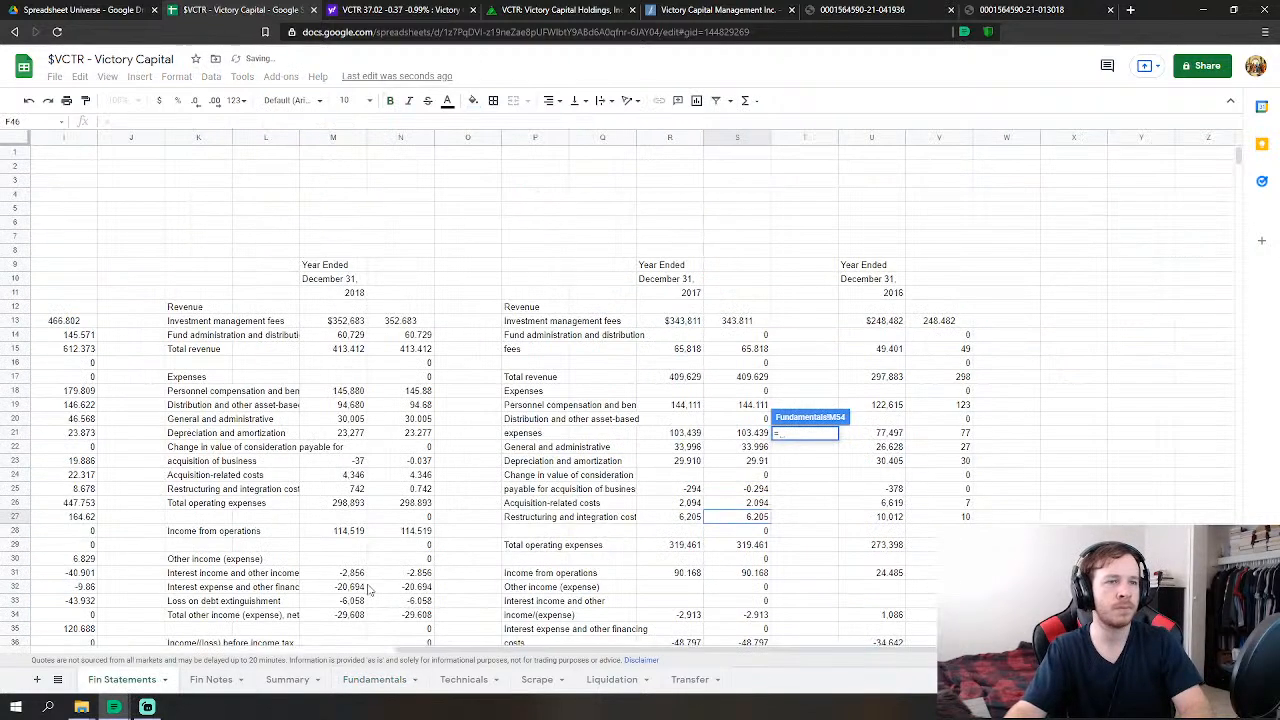
{"action": "left_click", "coordinate": [737, 461]}
{"action": "key", "text": "Return"}
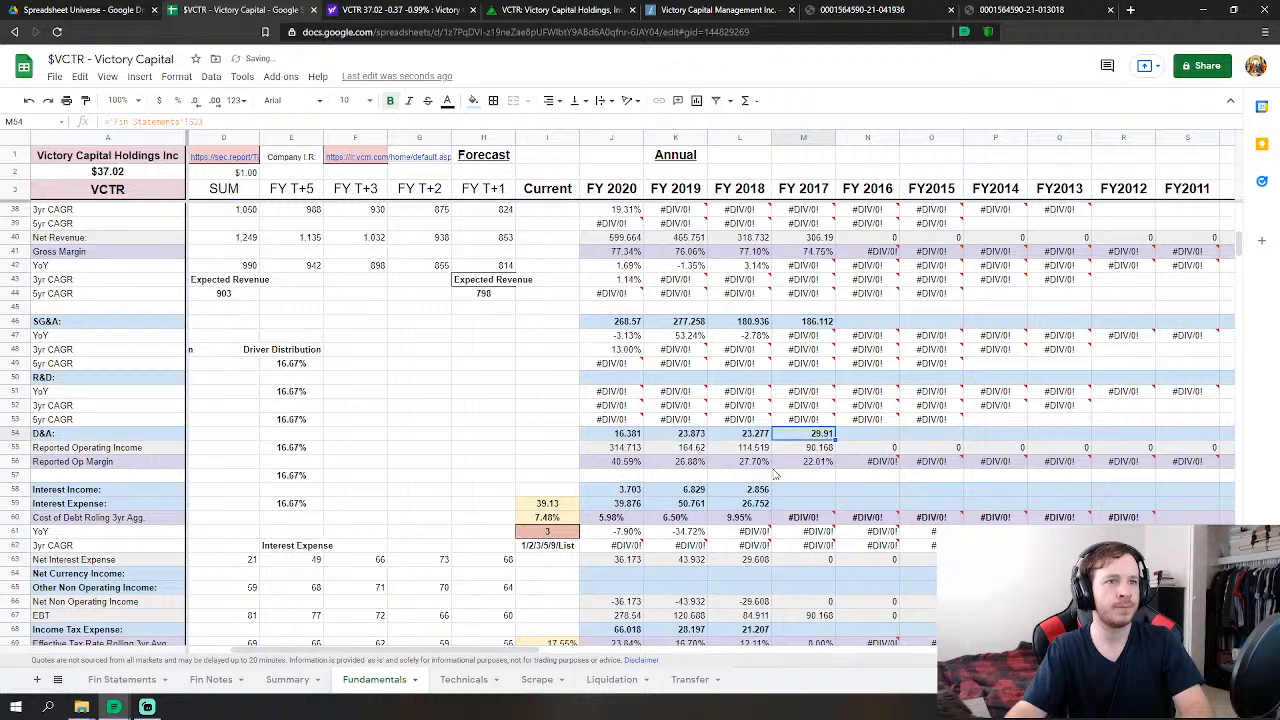
{"action": "left_click", "coordinate": [811, 493]}
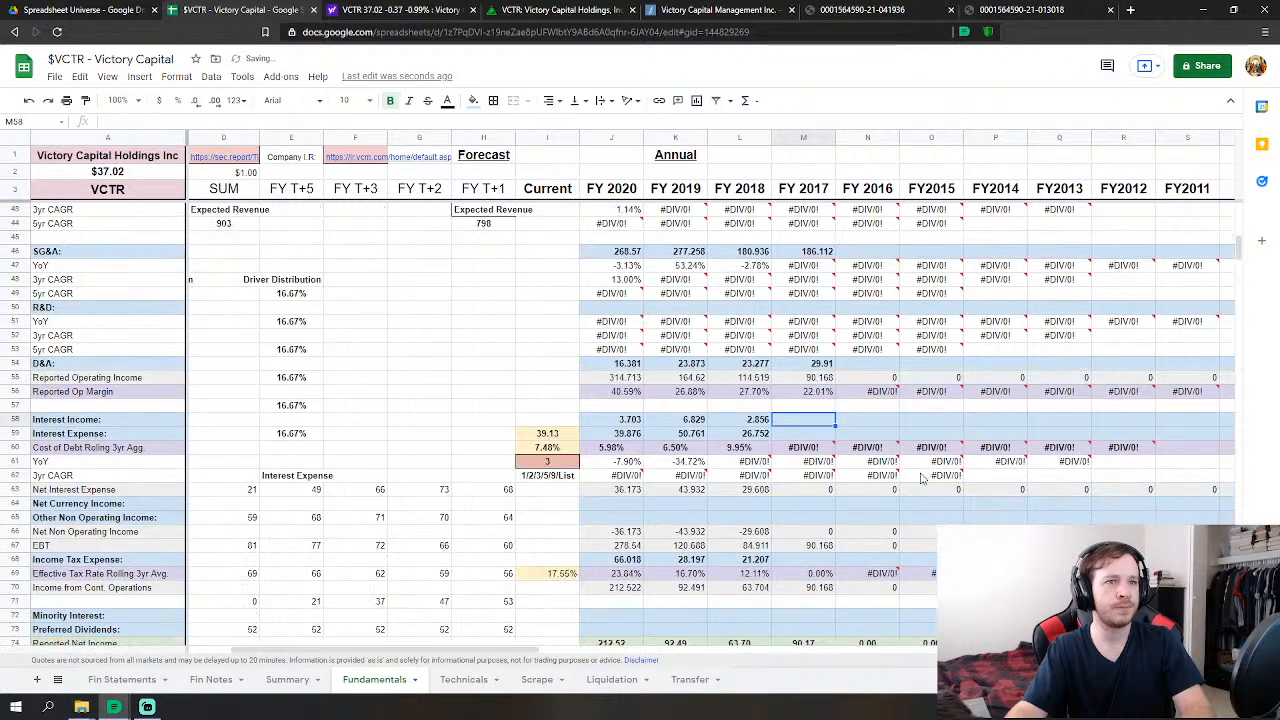
{"action": "type", "text": "="}
{"action": "left_click", "coordinate": [122, 679]}
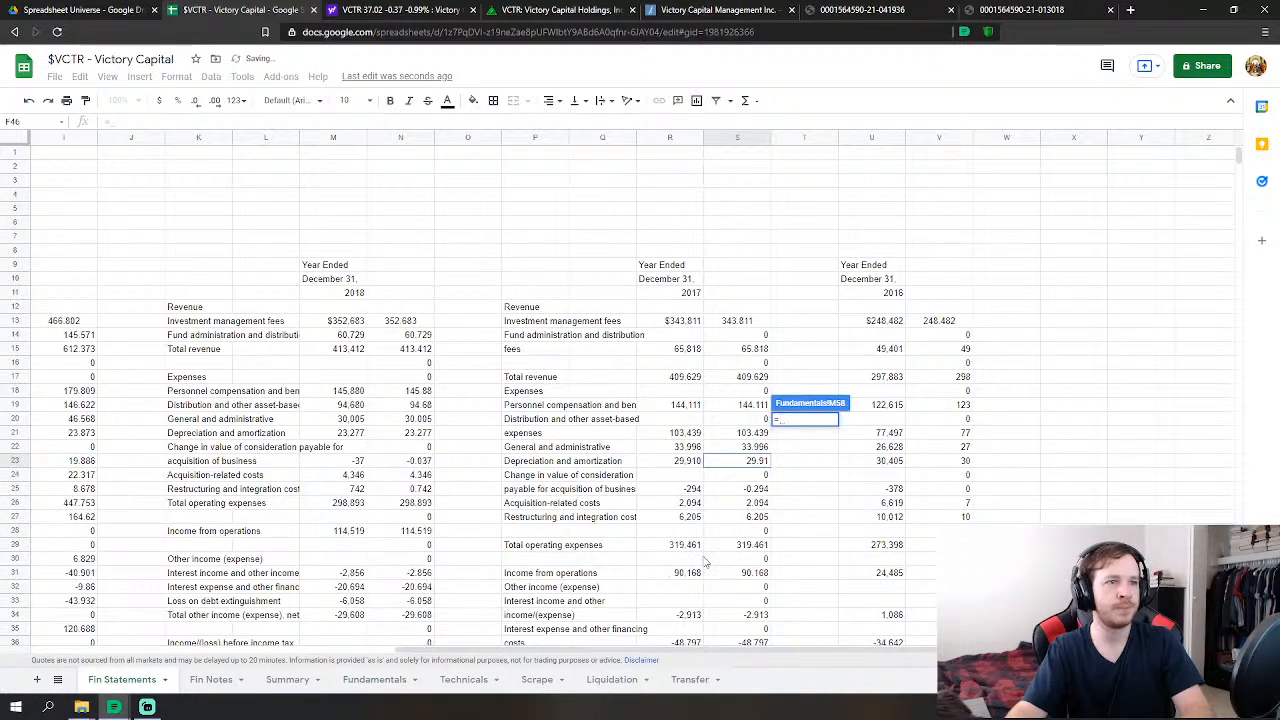
{"action": "scroll", "coordinate": [740, 548], "scroll_direction": "down", "scroll_amount": 3}
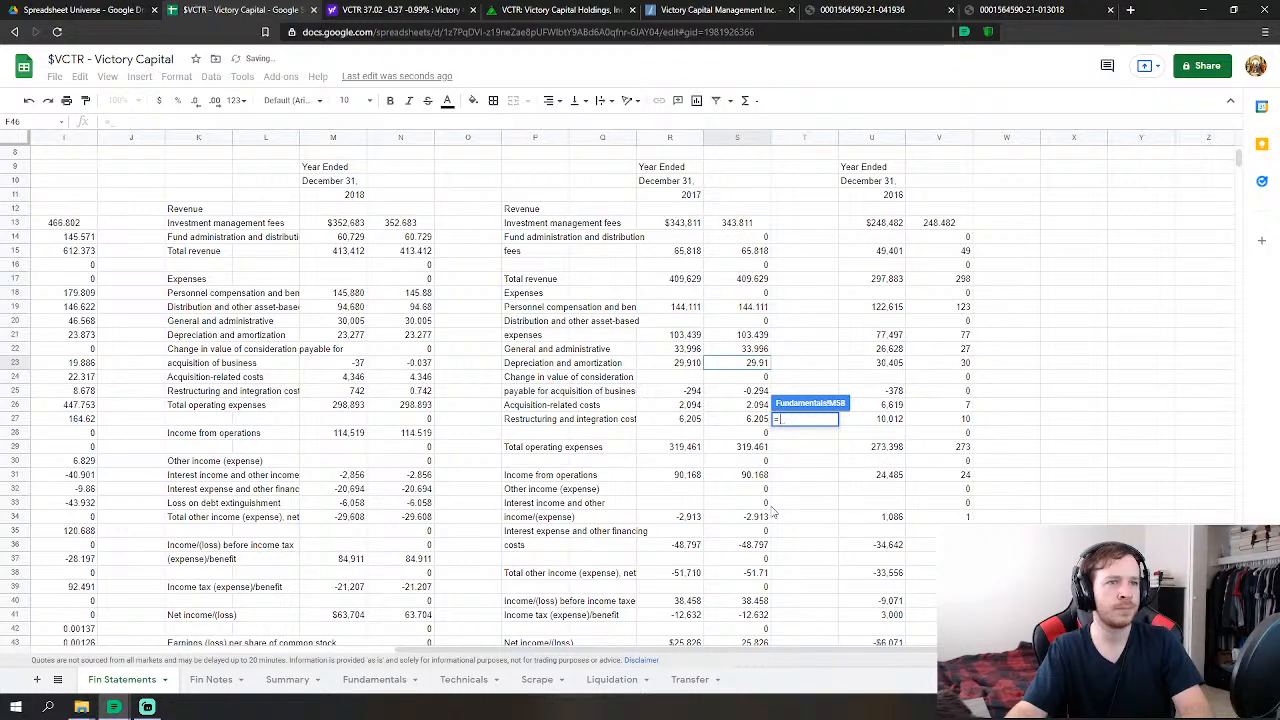
{"action": "left_click", "coordinate": [772, 512]}
{"action": "key", "text": "Return"}
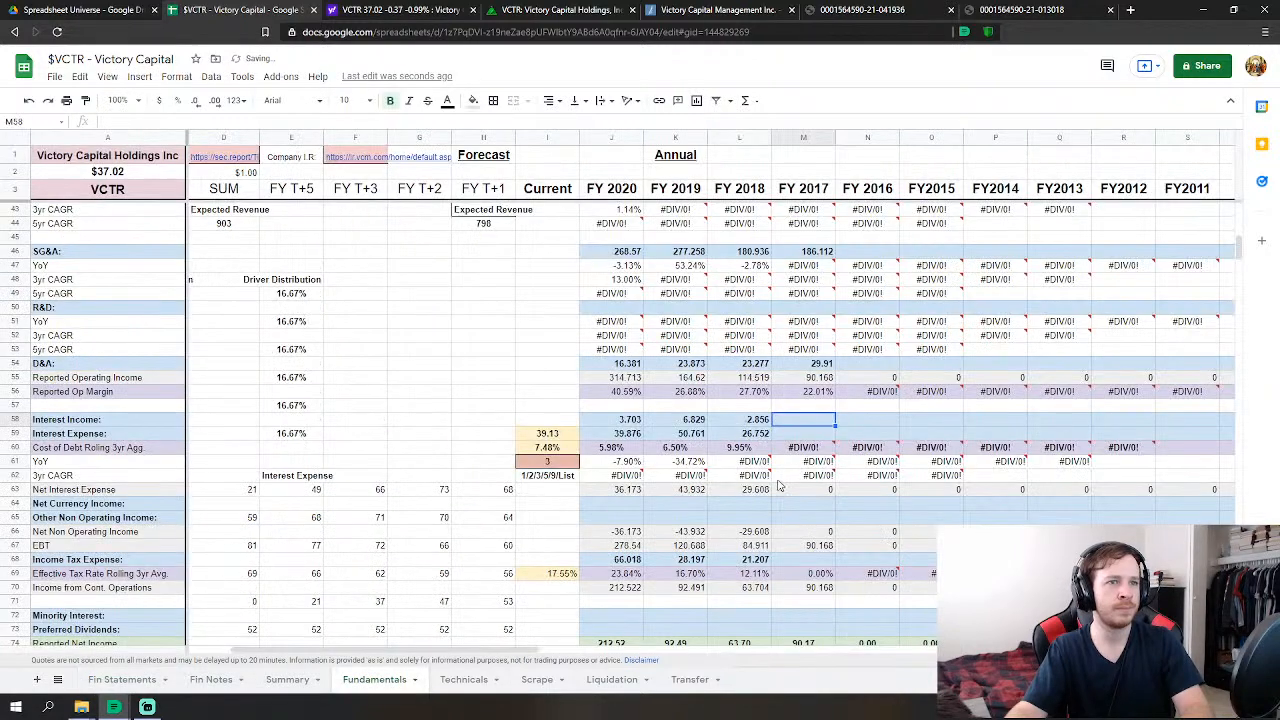
- Enter the FY 2017 Interest Expense on Fundamentals as the negated interest and other income/(expense) in Fin Statements S34
{"action": "type", "text": "="}
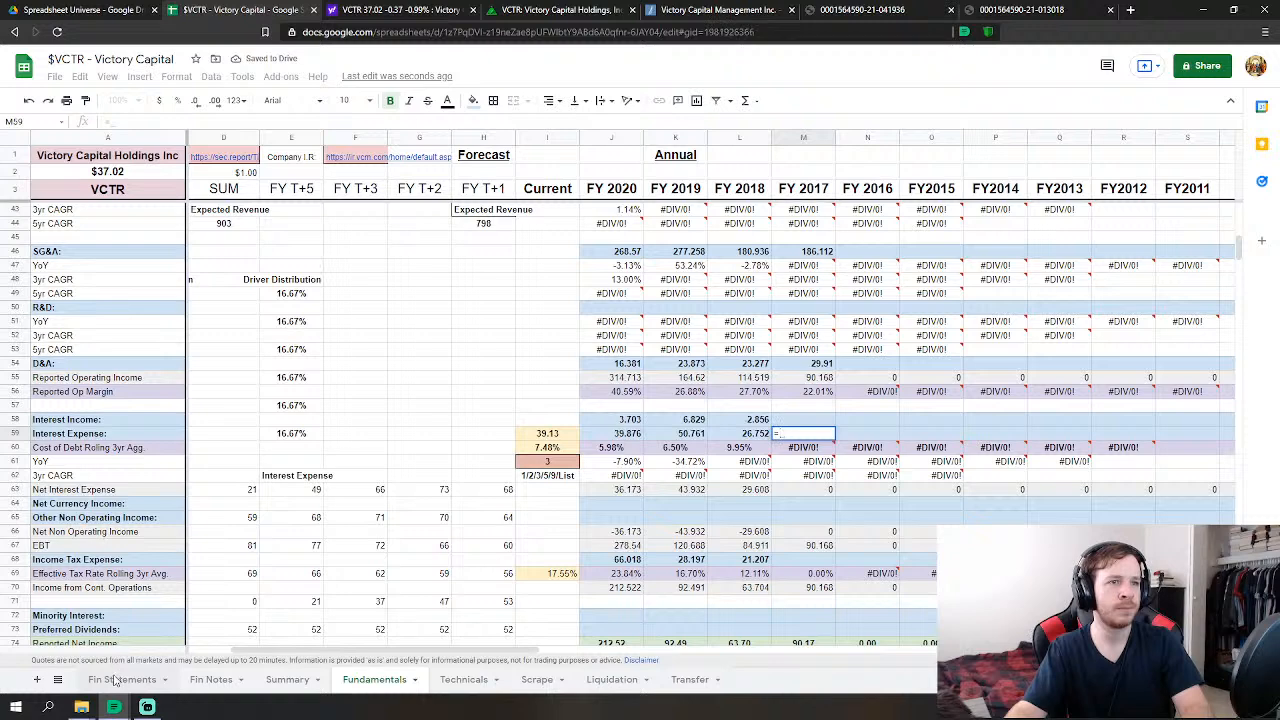
{"action": "left_click", "coordinate": [118, 680]}
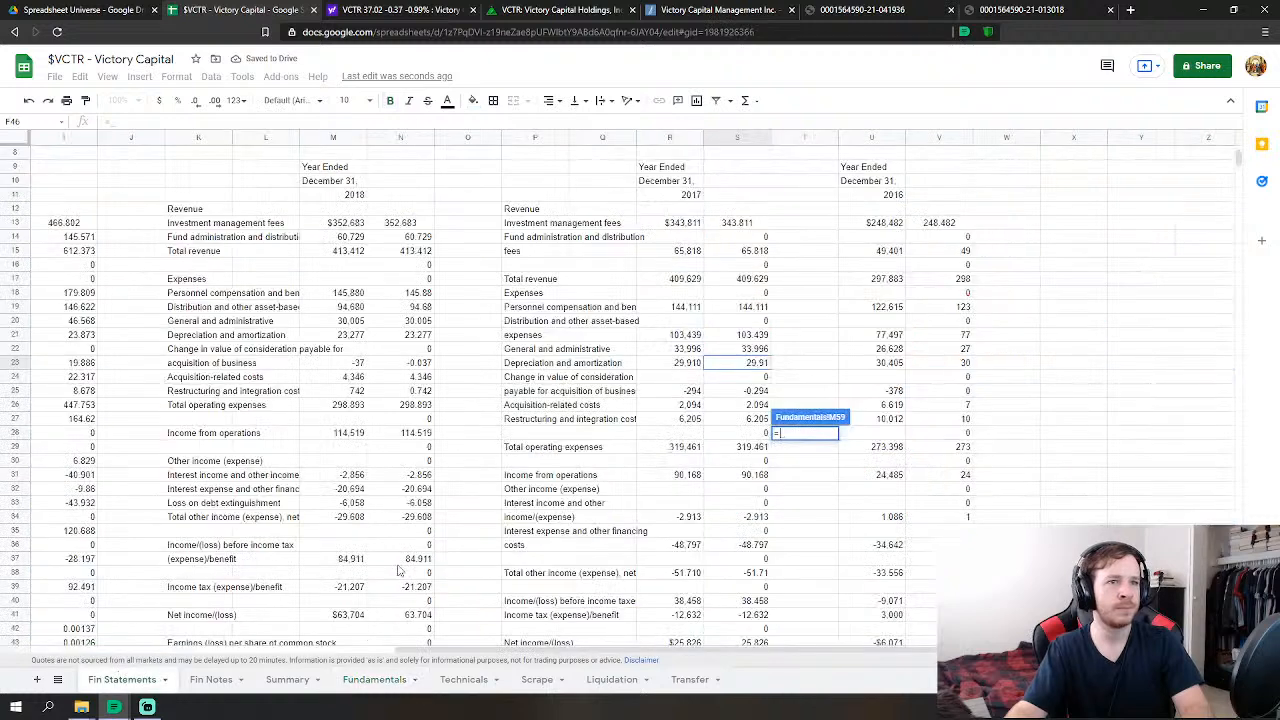
{"action": "left_click", "coordinate": [748, 517]}
{"action": "key", "text": "Return"}
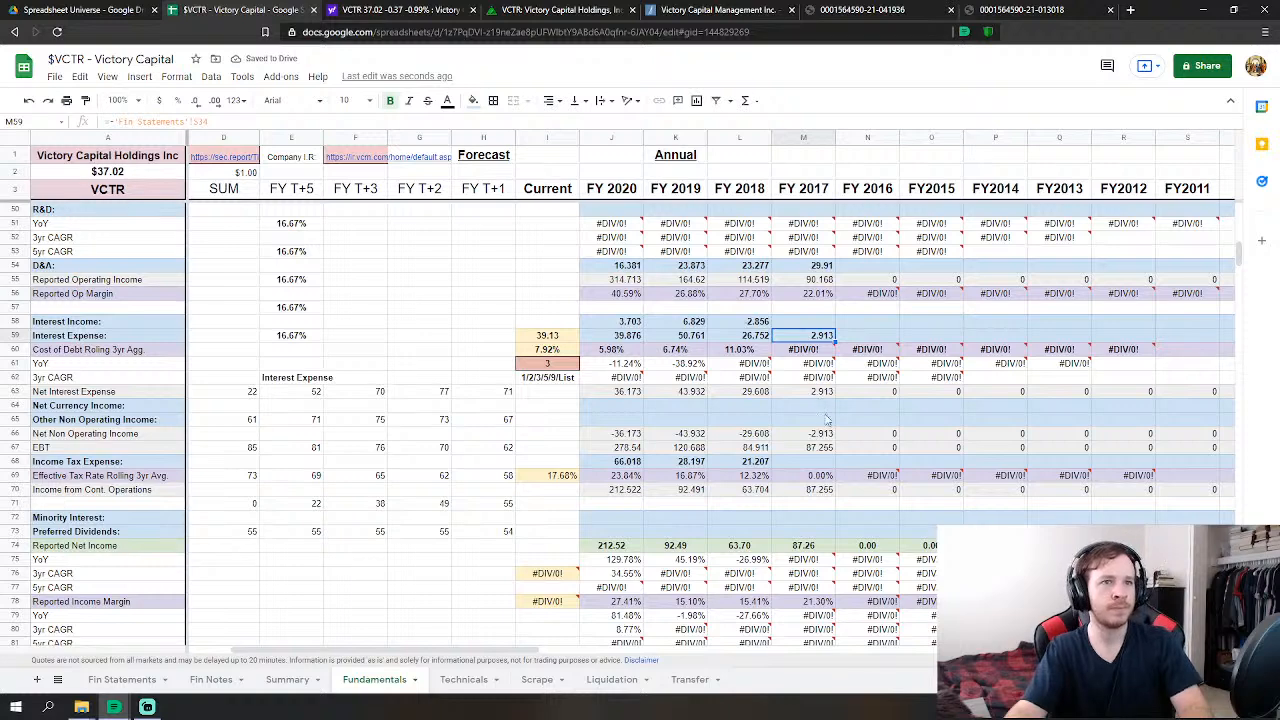
- Enter the FY 2017 Income Tax Expense on Fundamentals as the negated income tax amount in Fin Statements S41
{"action": "left_click", "coordinate": [826, 462]}
{"action": "type", "text": "-"}
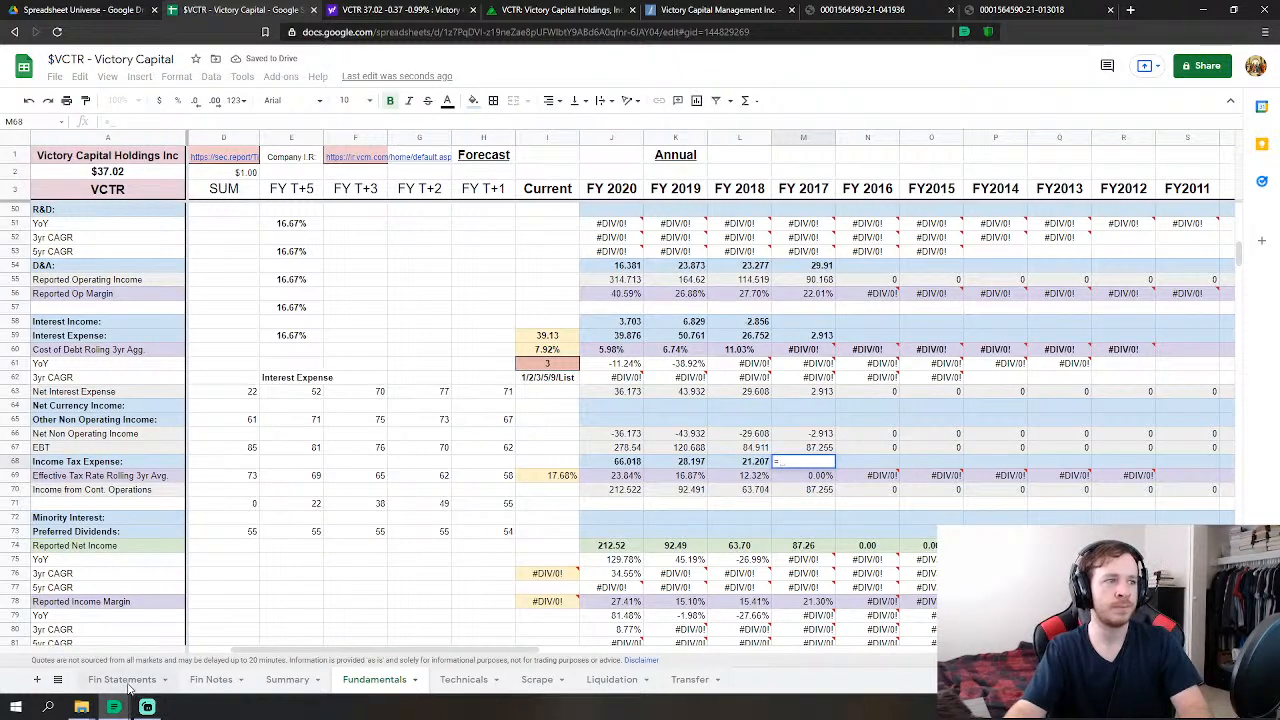
{"action": "left_click", "coordinate": [122, 679]}
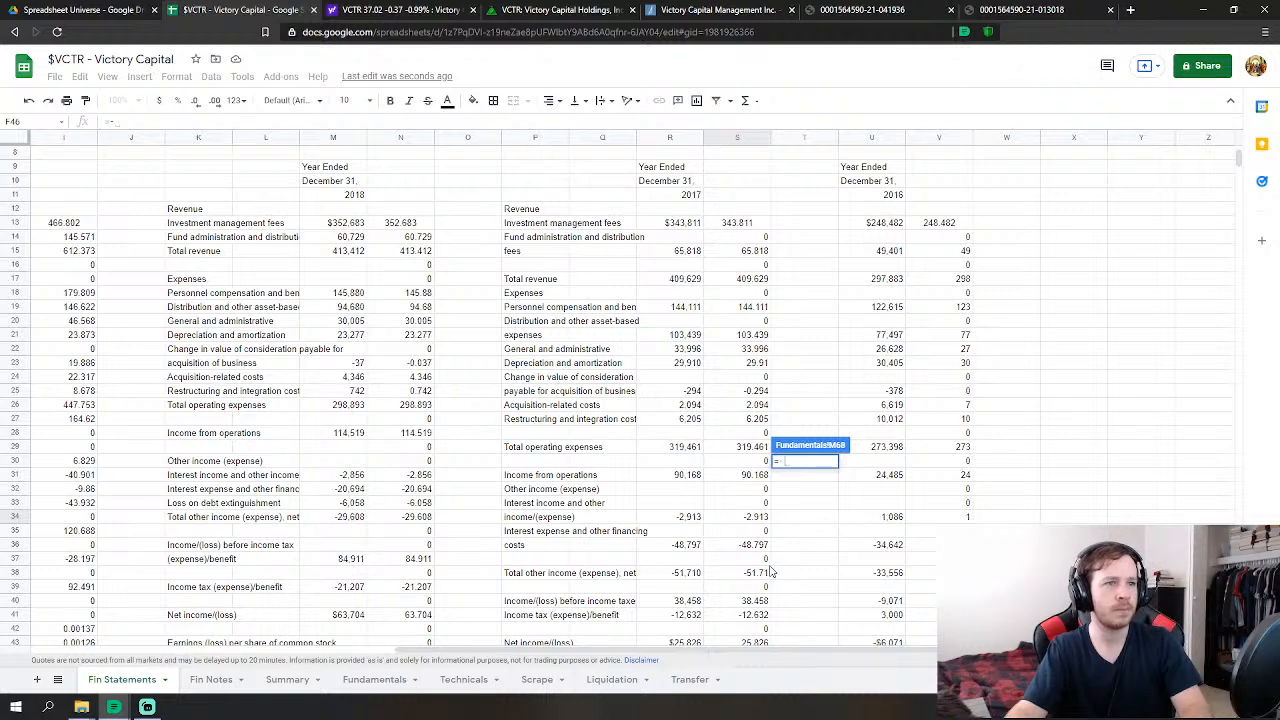
{"action": "scroll", "coordinate": [650, 527], "scroll_direction": "down", "scroll_amount": 1}
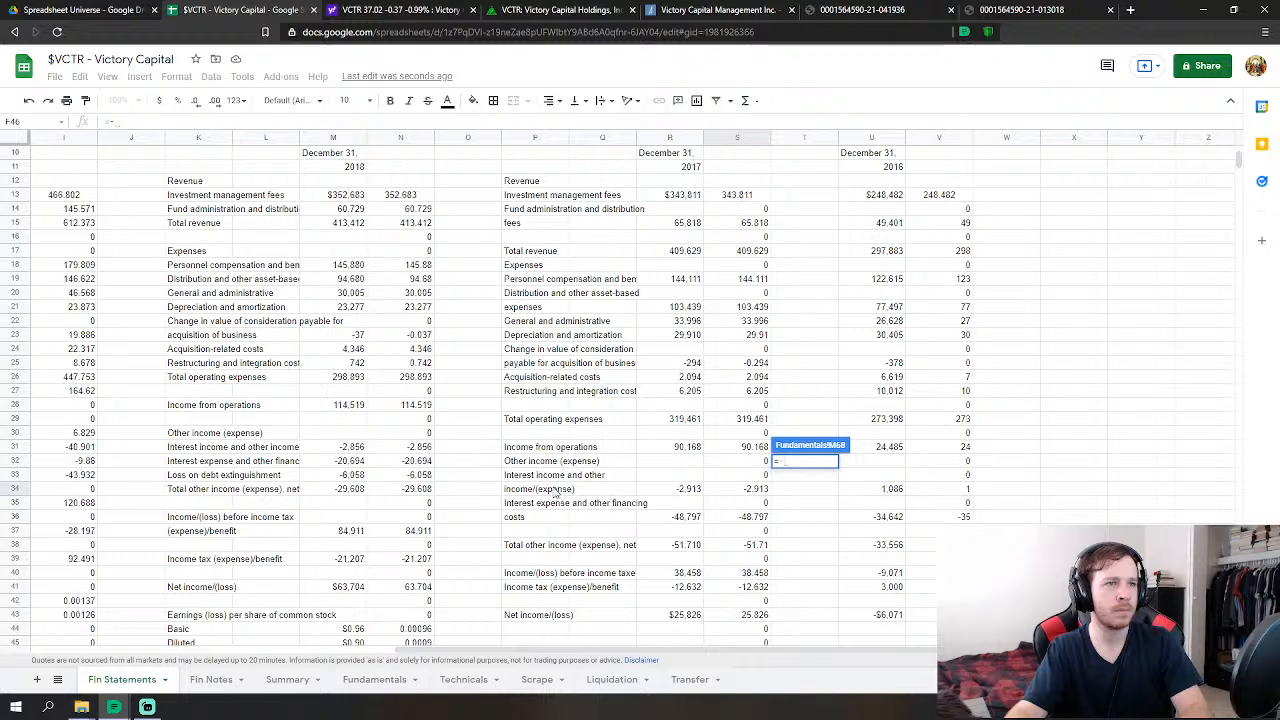
{"action": "left_click", "coordinate": [755, 588]}
{"action": "key", "text": "Return"}
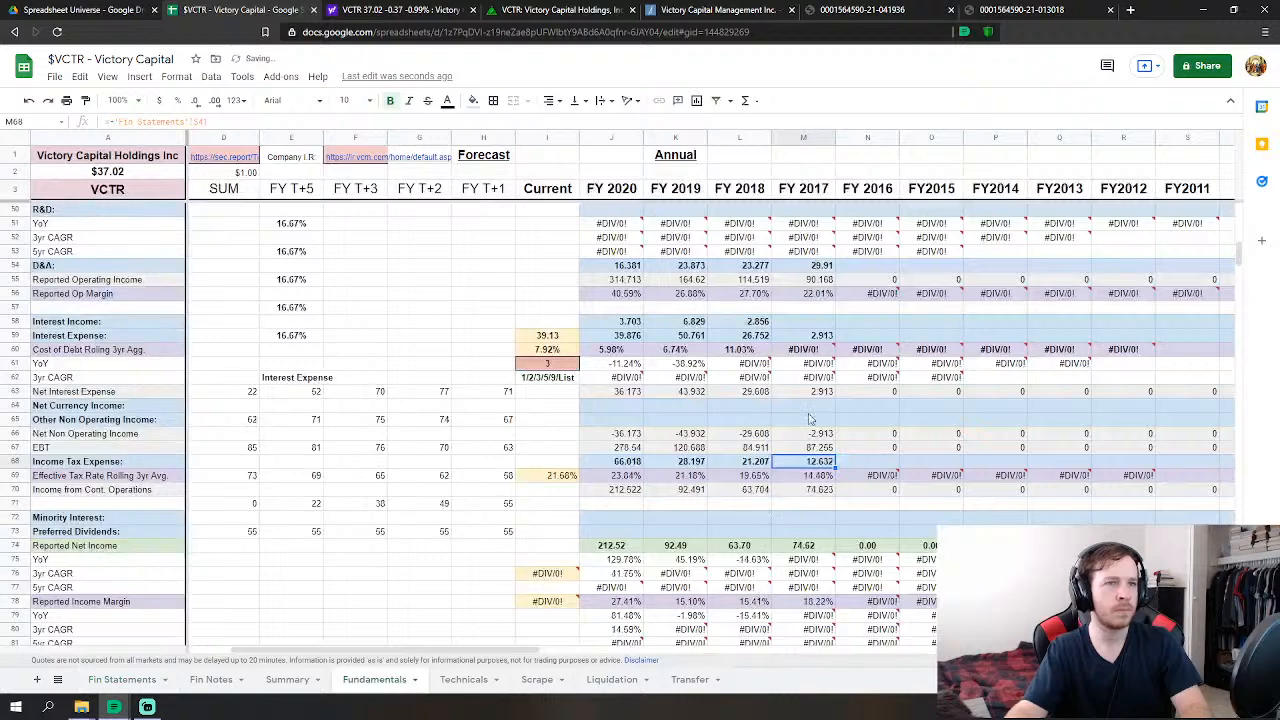
- Enter the FY 2017 Interest Income on Fundamentals as the negated interest and other income/(expense) in Fin Statements S34
{"action": "left_click", "coordinate": [815, 323]}
{"action": "type", "text": "="}
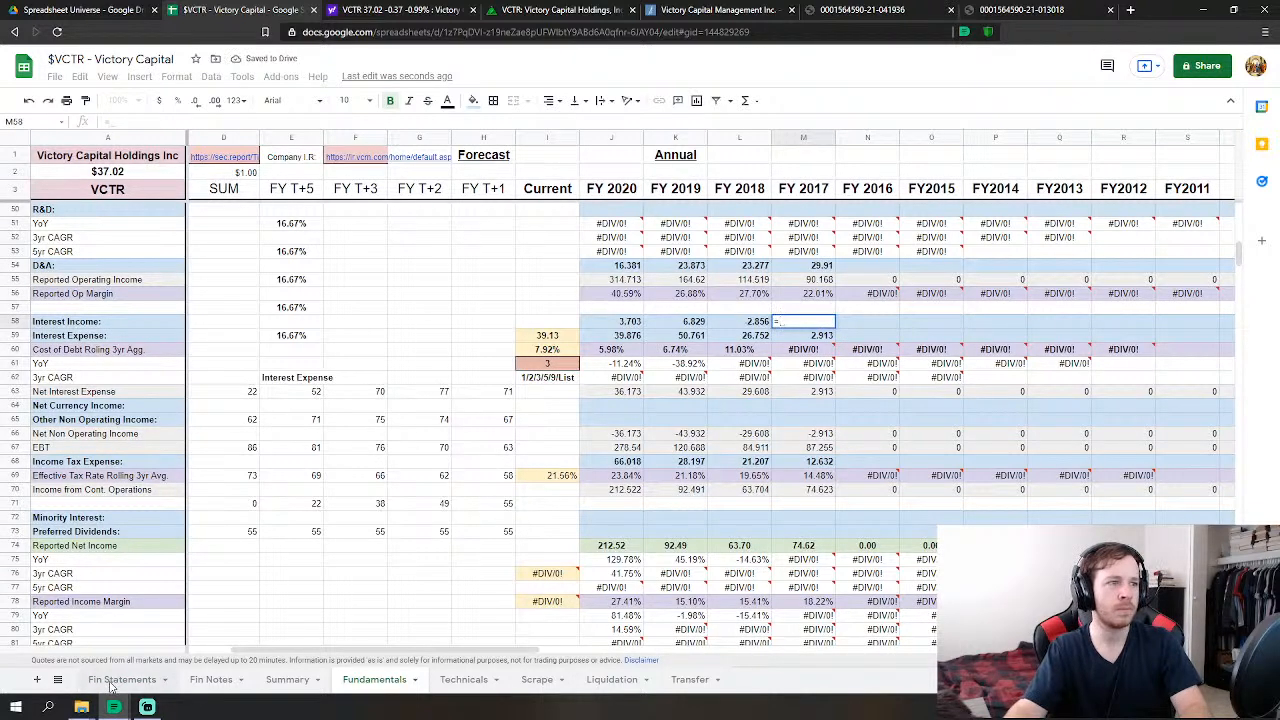
{"action": "left_click", "coordinate": [121, 679]}
{"action": "left_click", "coordinate": [745, 488]}
{"action": "key", "text": "Return"}
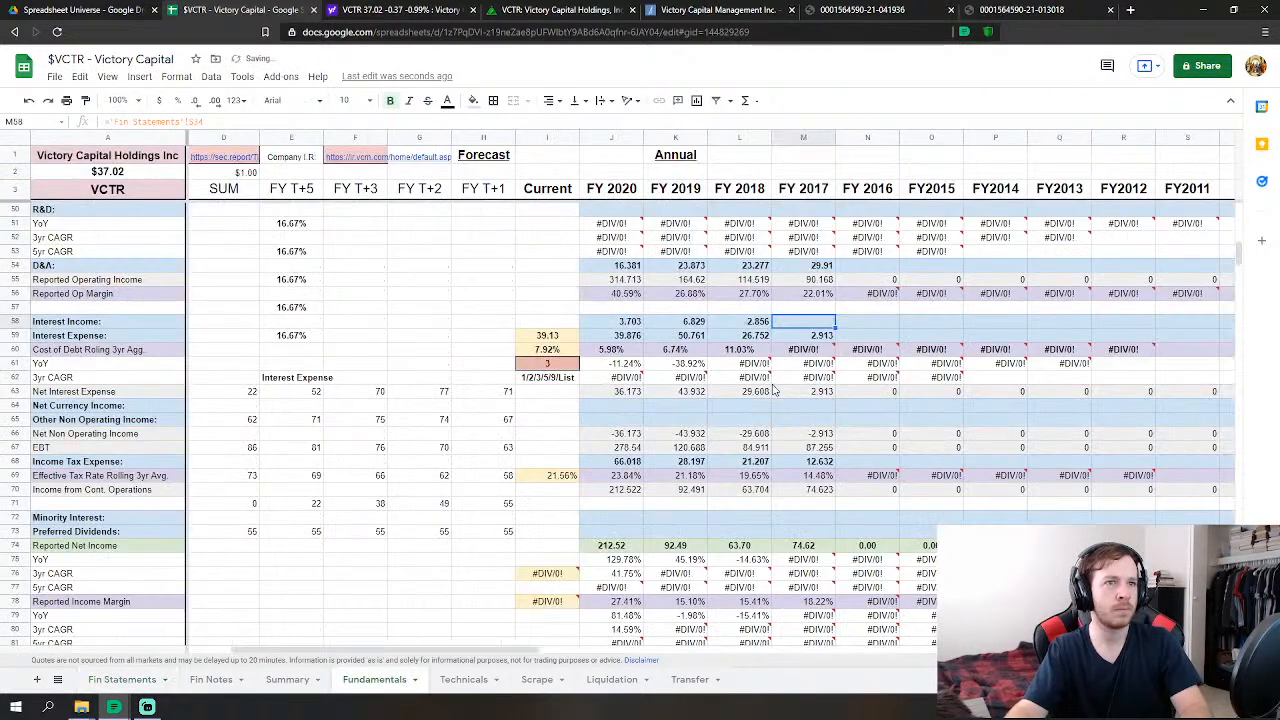
- Replace the FY 2017 Interest Expense formula on Fundamentals with the negated interest and other financing costs in Fin Statements S36
{"action": "left_click", "coordinate": [815, 340]}
{"action": "type", "text": "="}
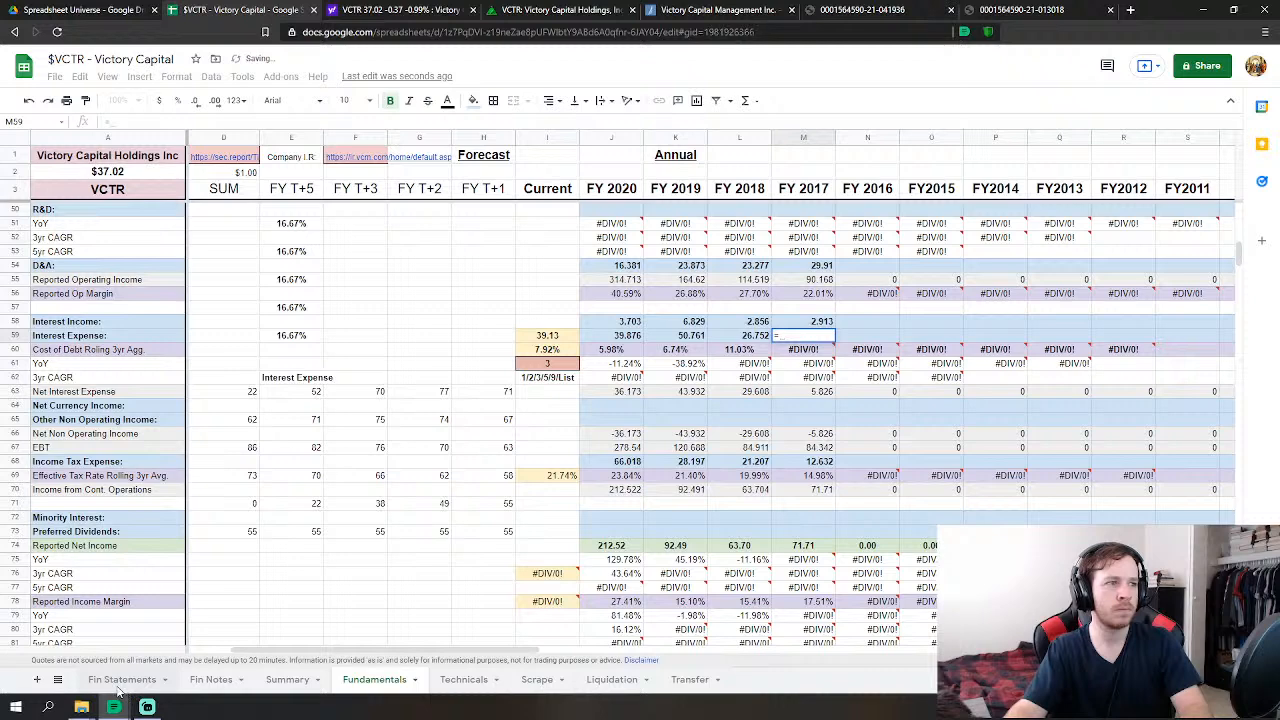
{"action": "left_click", "coordinate": [121, 679]}
{"action": "left_click", "coordinate": [755, 516]}
{"action": "key", "text": "Return"}
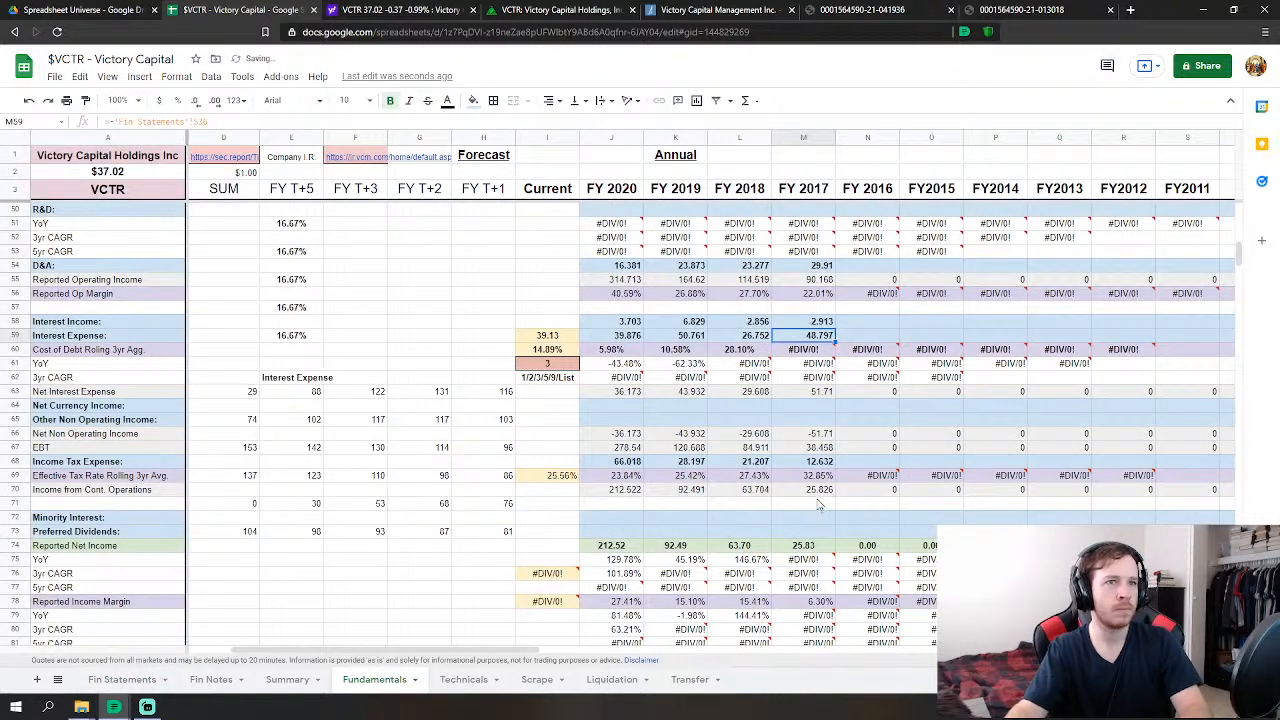
- Link the FY 2017 CF Depreciation & Amortization on Fundamentals to the cash flow depreciation and amortization in Fin Statements S118
{"action": "left_click", "coordinate": [145, 686]}
{"action": "scroll", "coordinate": [775, 550], "scroll_direction": "down", "scroll_amount": 4}
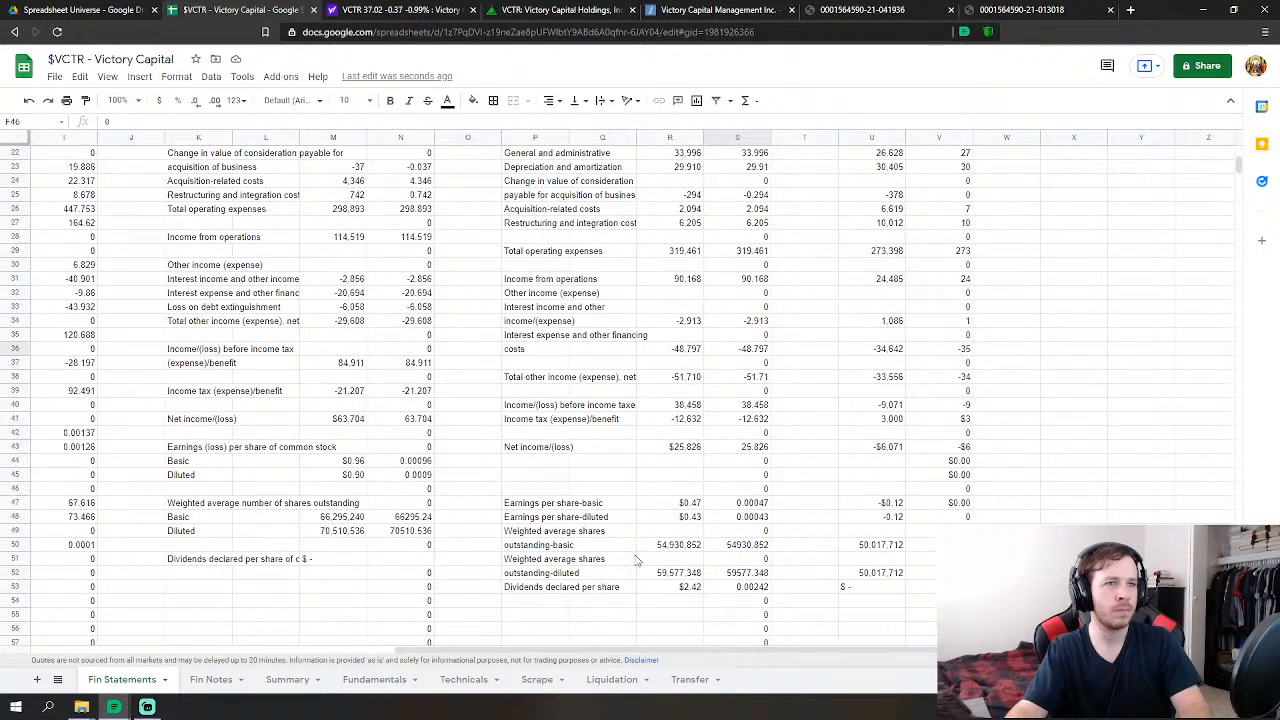
{"action": "left_click", "coordinate": [368, 680]}
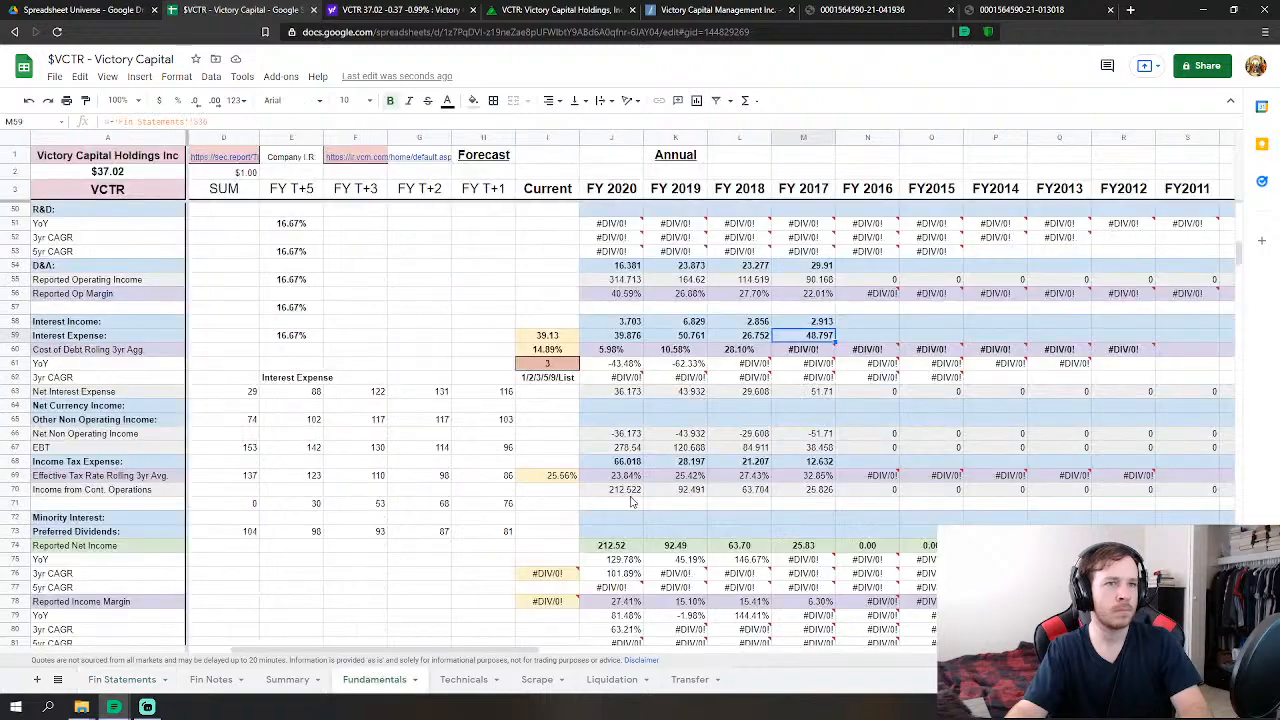
{"action": "scroll", "coordinate": [720, 470], "scroll_direction": "down", "scroll_amount": 9}
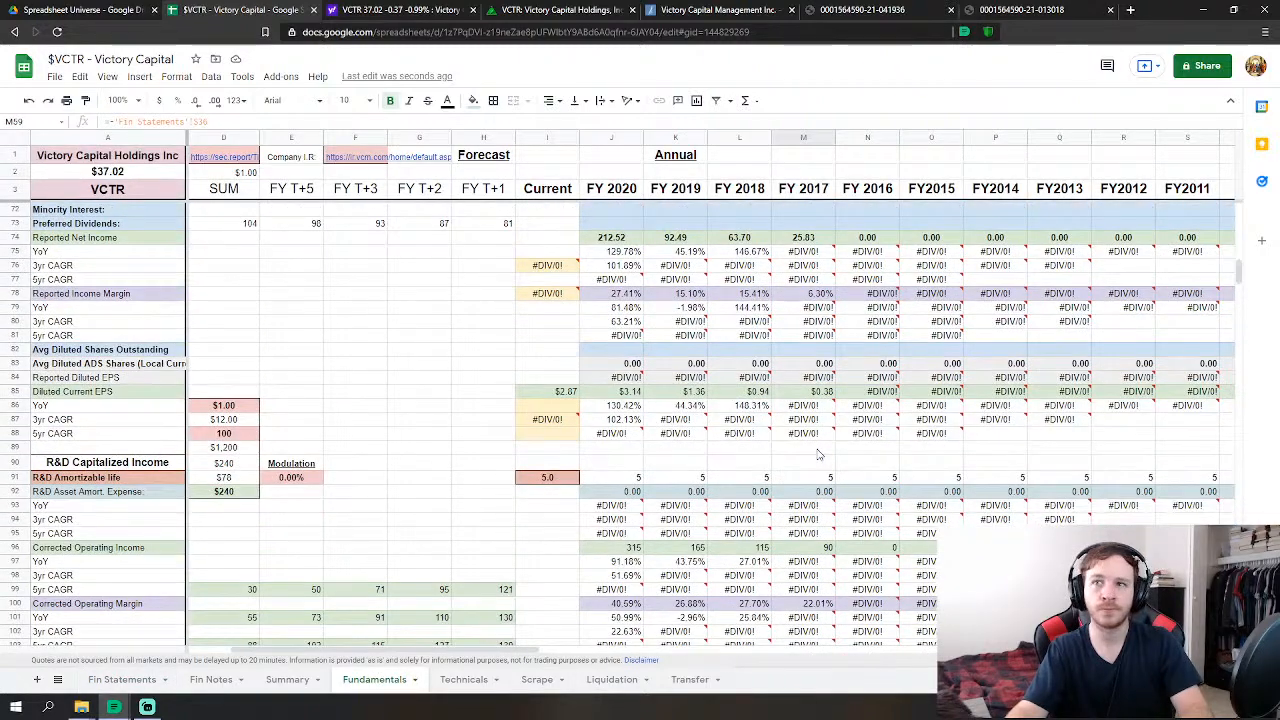
{"action": "scroll", "coordinate": [818, 455], "scroll_direction": "down", "scroll_amount": 10}
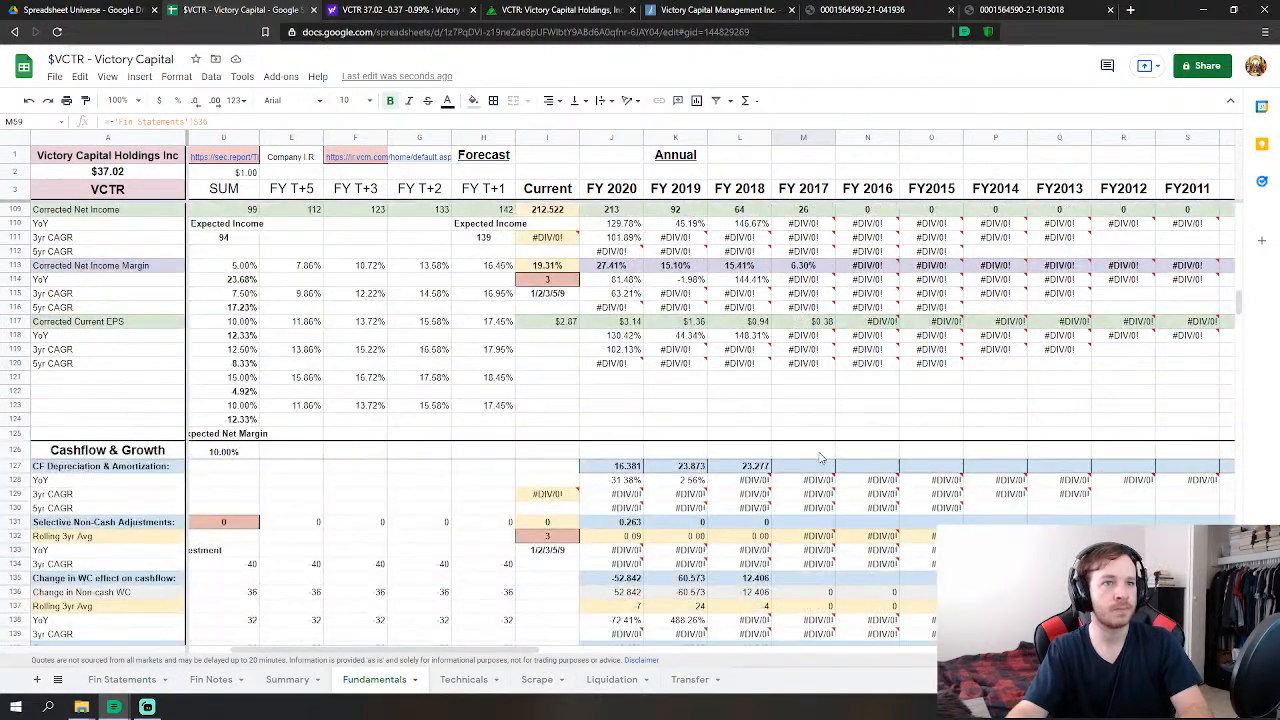
{"action": "scroll", "coordinate": [808, 473], "scroll_direction": "down", "scroll_amount": 3}
{"action": "left_click", "coordinate": [806, 302]}
{"action": "type", "text": "="}
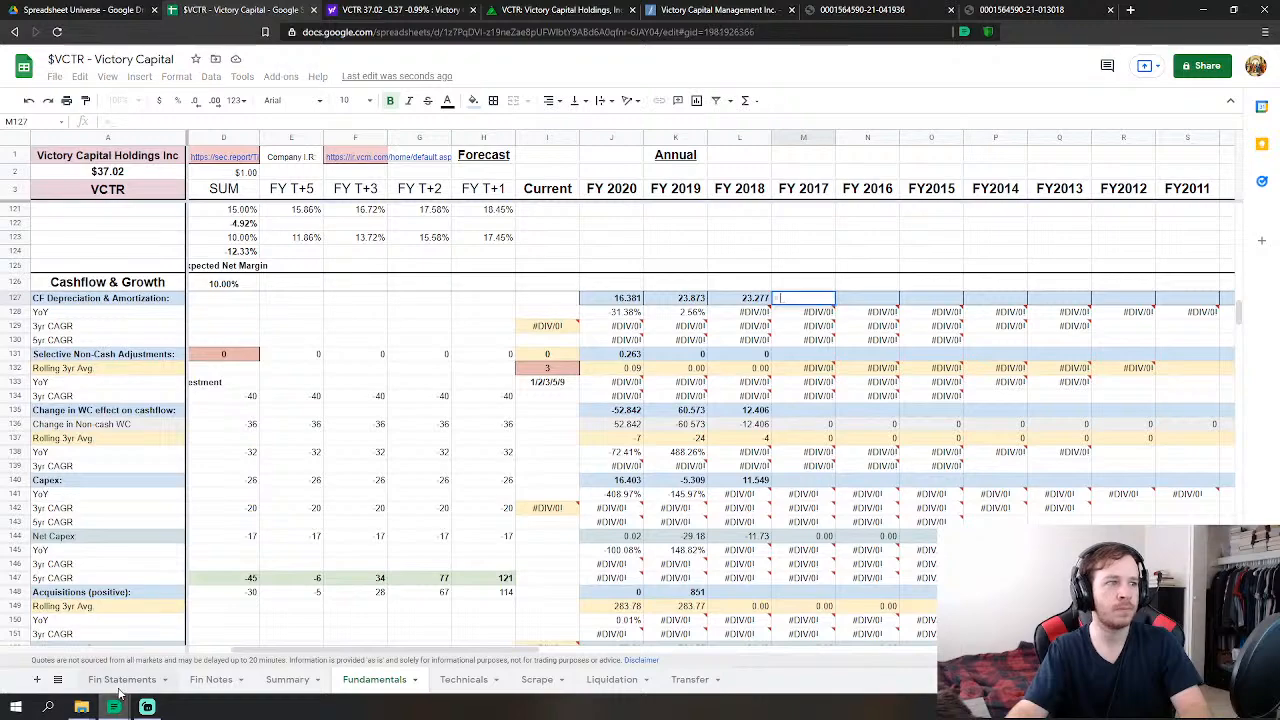
{"action": "left_click", "coordinate": [122, 680]}
{"action": "scroll", "coordinate": [472, 489], "scroll_direction": "down", "scroll_amount": 20}
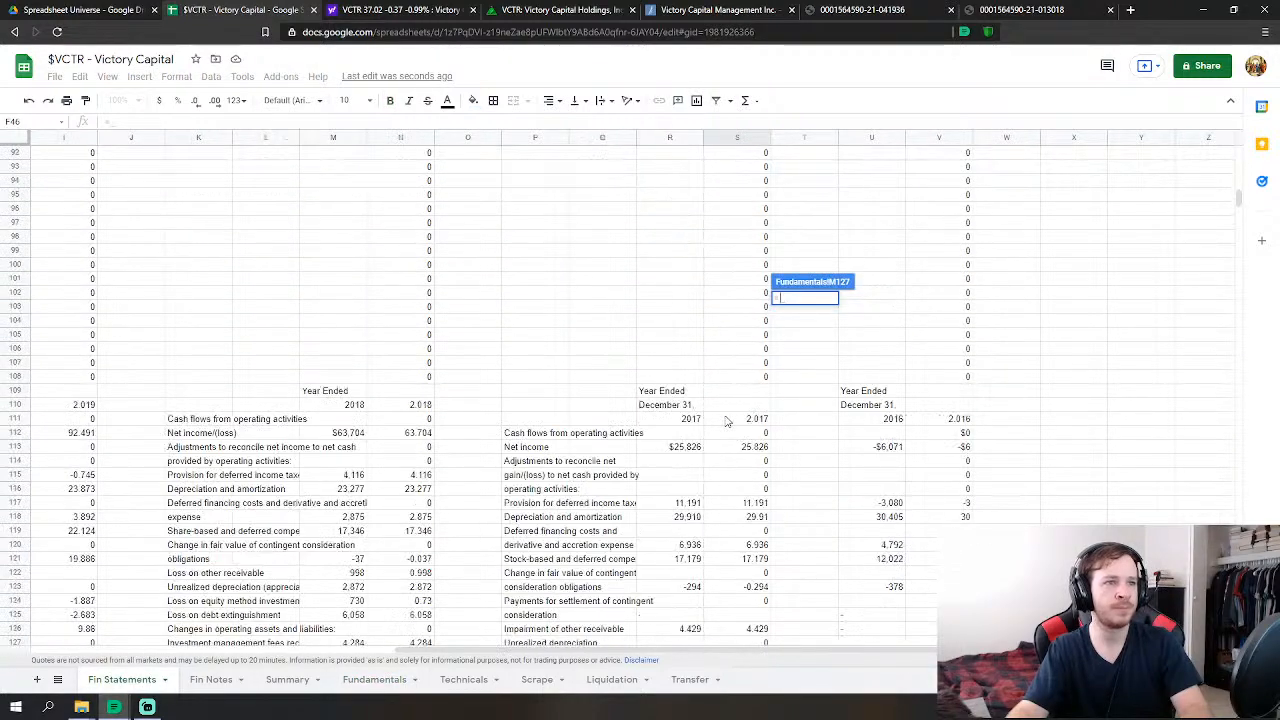
{"action": "left_click", "coordinate": [762, 447]}
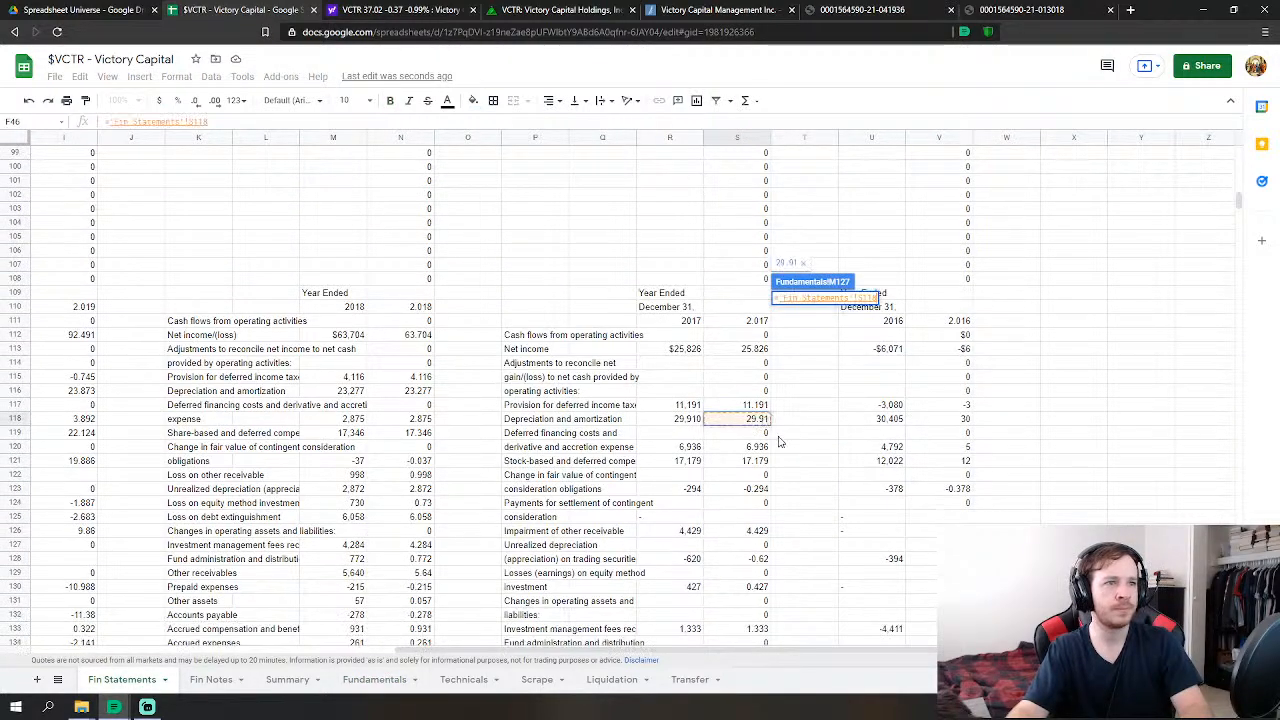
{"action": "key", "text": "Return"}
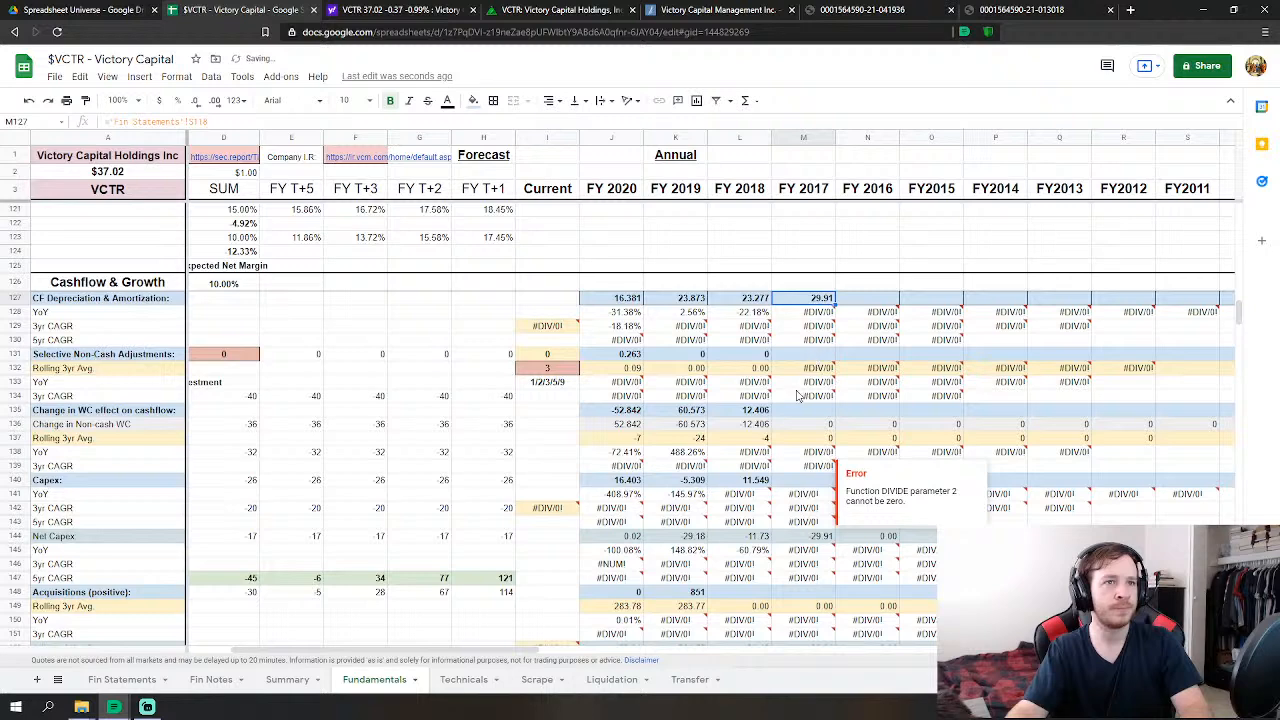
- Enter the FY 2017 Change in WC effect on cashflow on Fundamentals as the sum of Fin Statements S133:S143
{"action": "left_click", "coordinate": [800, 412]}
{"action": "type", "text": "="}
{"action": "left_click", "coordinate": [120, 680]}
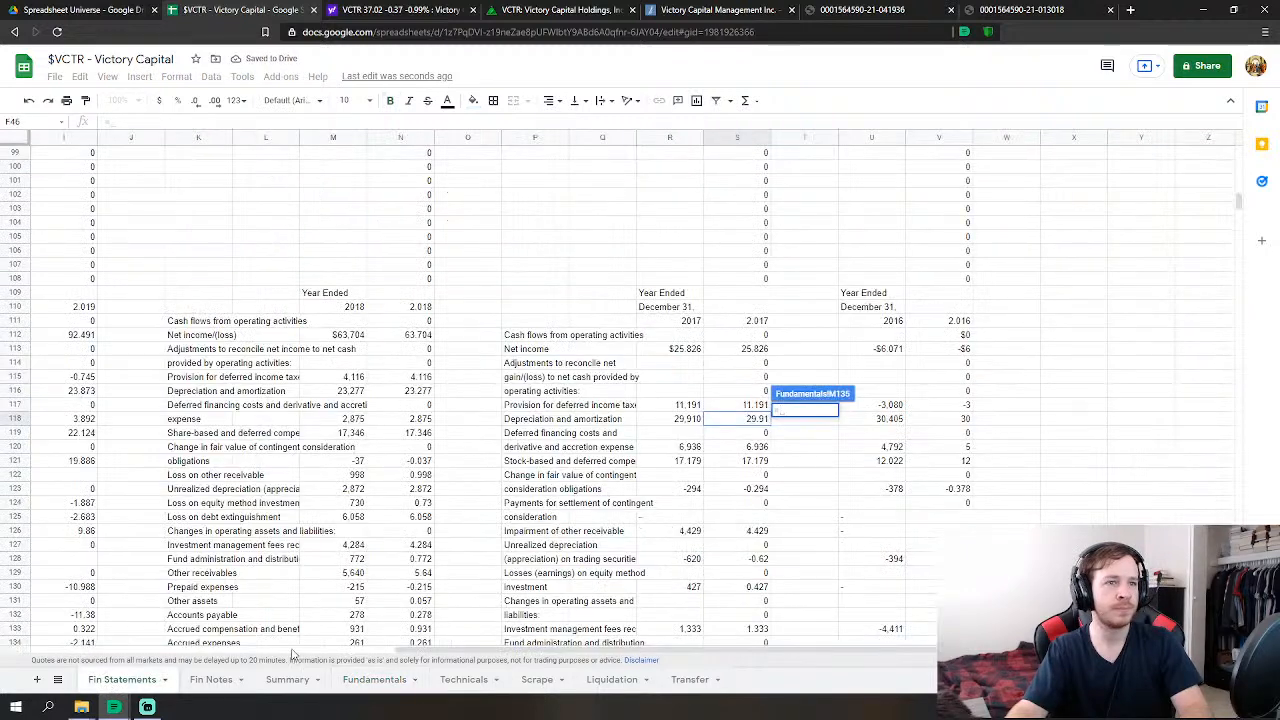
{"action": "scroll", "coordinate": [740, 557], "scroll_direction": "down", "scroll_amount": 2}
{"action": "type", "text": "su"}
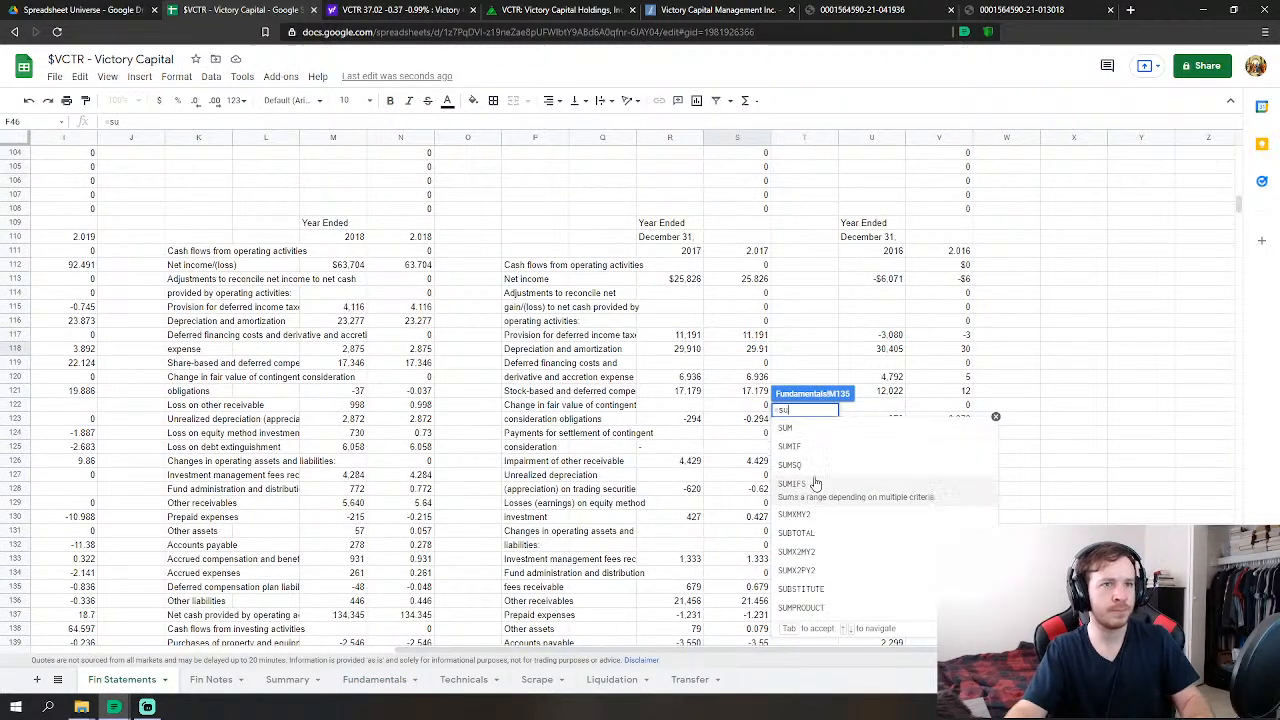
{"action": "left_click", "coordinate": [856, 433]}
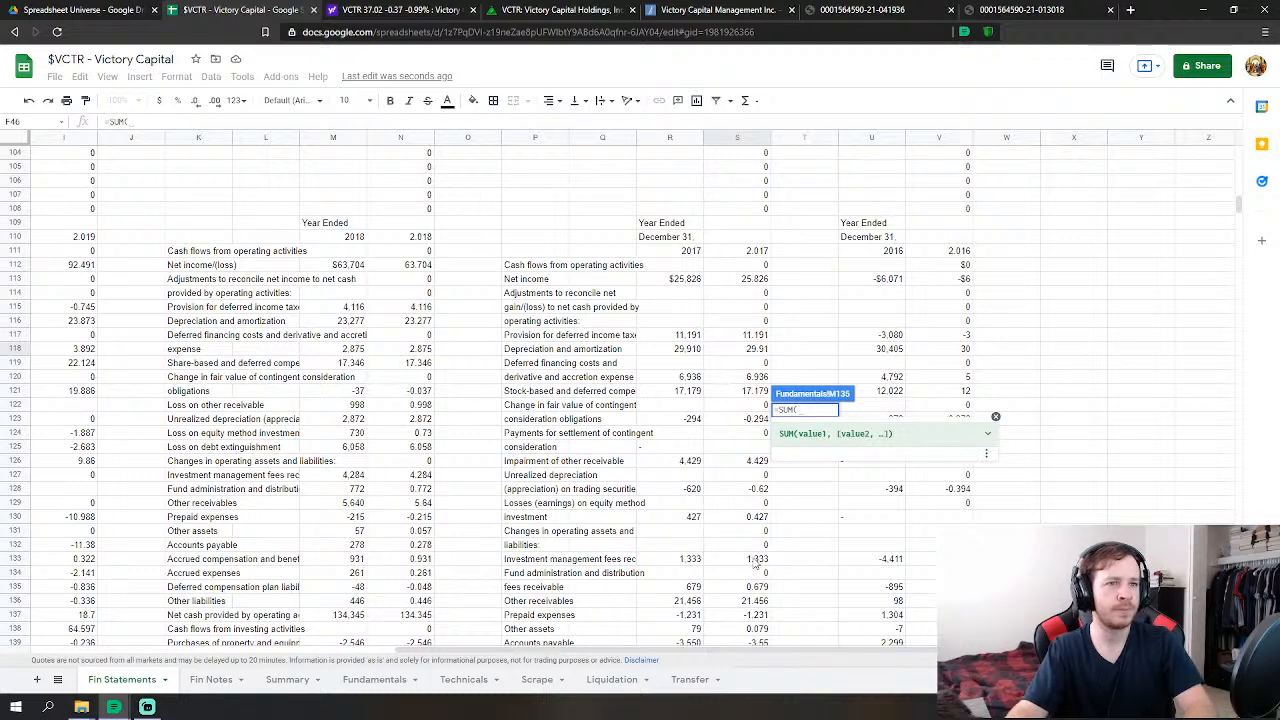
{"action": "left_click_drag", "start_coordinate": [755, 565], "coordinate": [754, 577]}
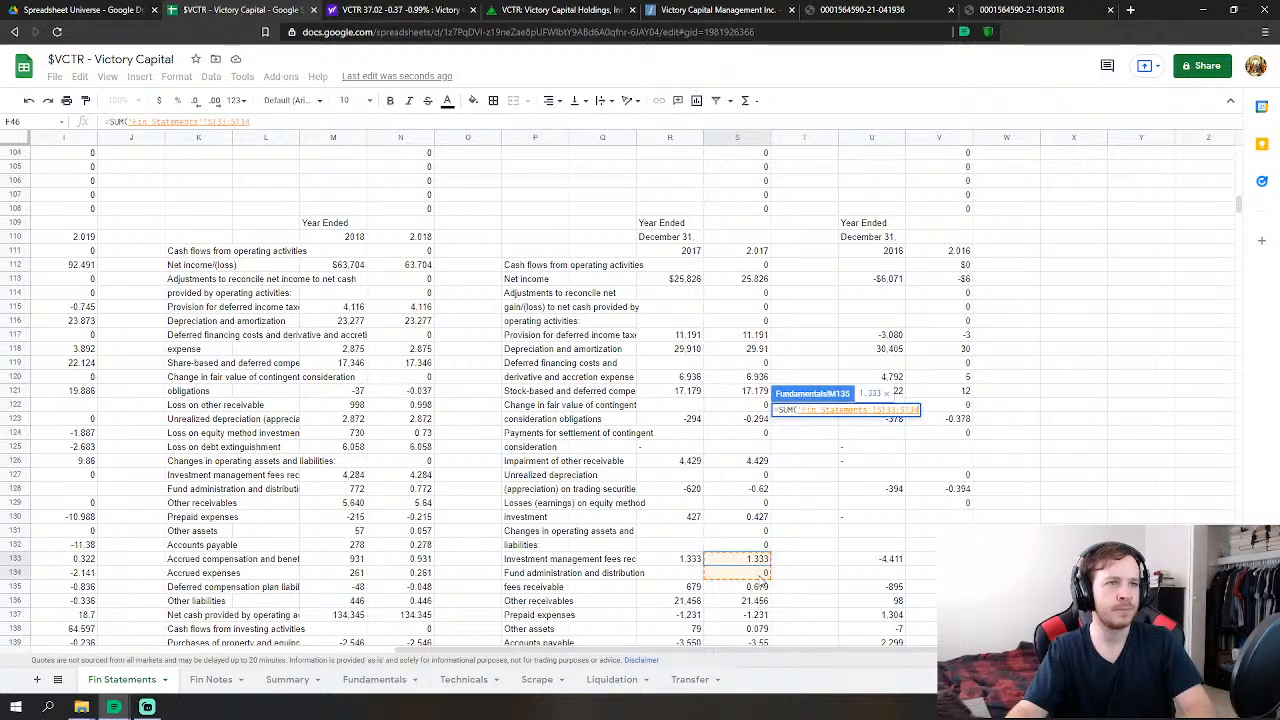
{"action": "left_click_drag", "start_coordinate": [762, 580], "coordinate": [764, 531]}
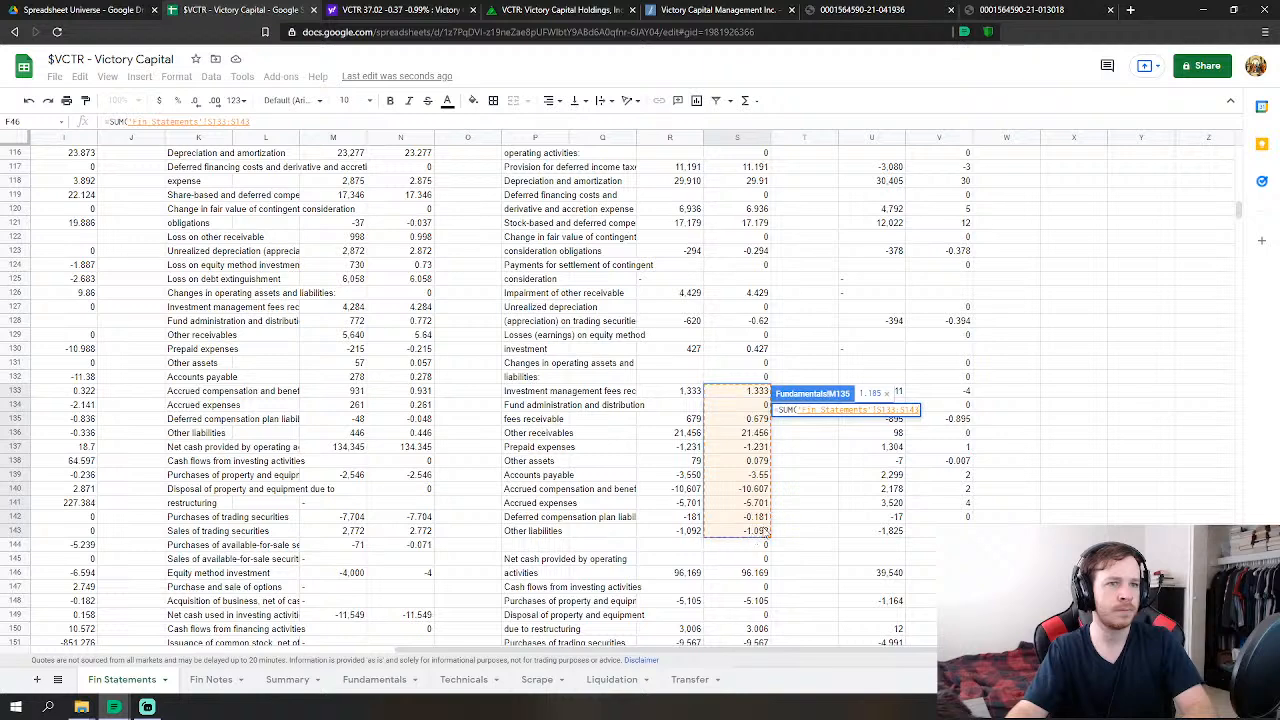
{"action": "key", "text": "Return"}
- Begin the FY 2017 Capex formula on Fundamentals by negating the property and trading securities amounts in Fin Statements S148, S150, S151 and S152
{"action": "scroll", "coordinate": [935, 460], "scroll_direction": "down", "scroll_amount": 3}
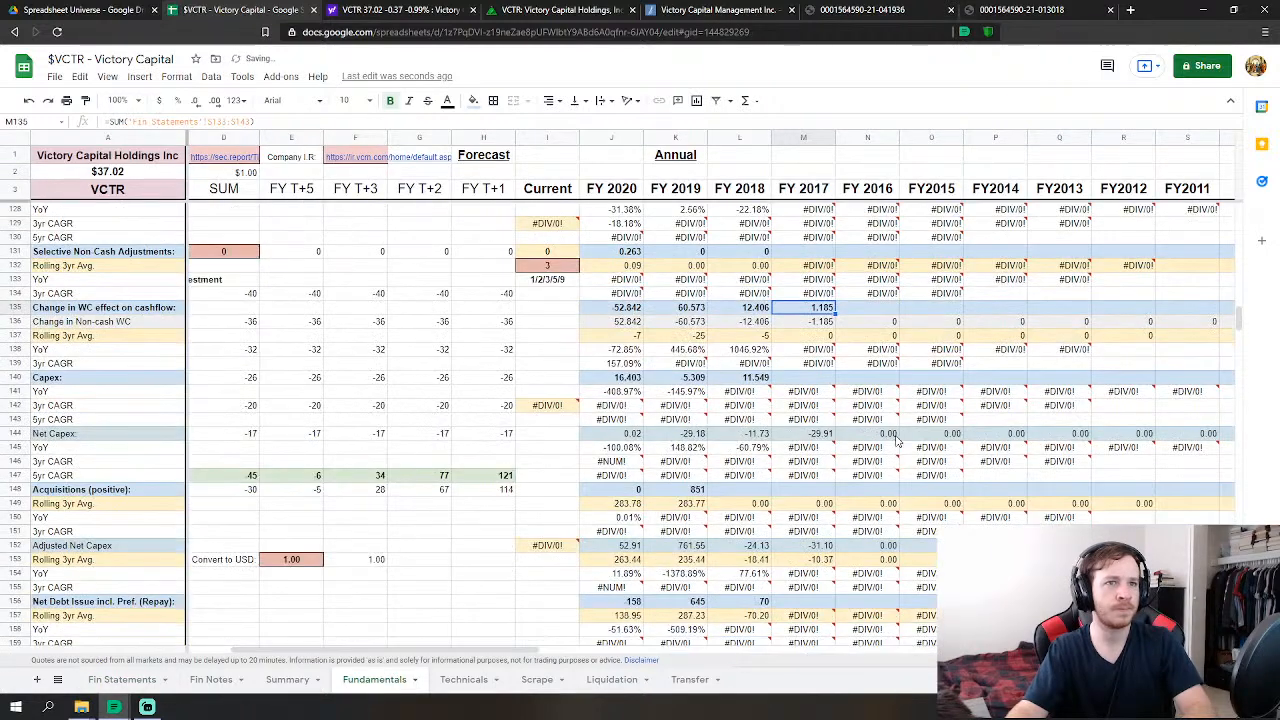
{"action": "left_click", "coordinate": [828, 378]}
{"action": "type", "text": "="}
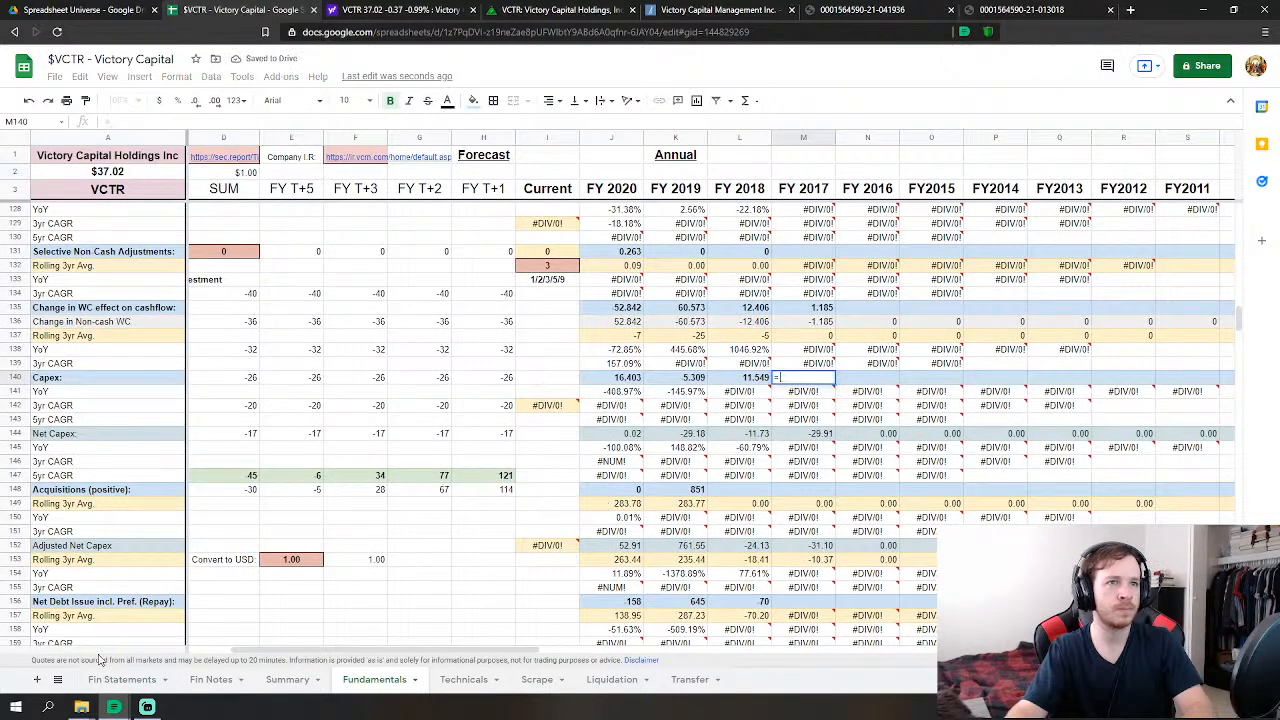
{"action": "left_click", "coordinate": [122, 679]}
{"action": "scroll", "coordinate": [830, 578], "scroll_direction": "down", "scroll_amount": 2}
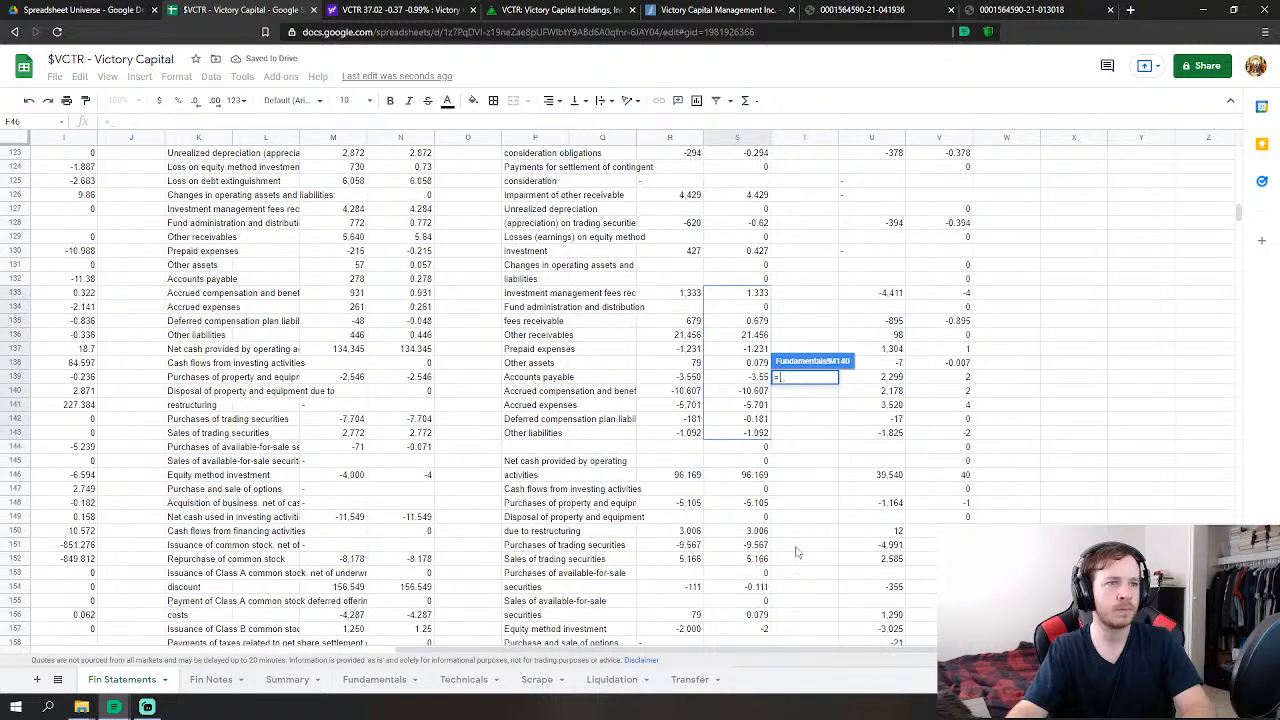
{"action": "left_click", "coordinate": [757, 502]}
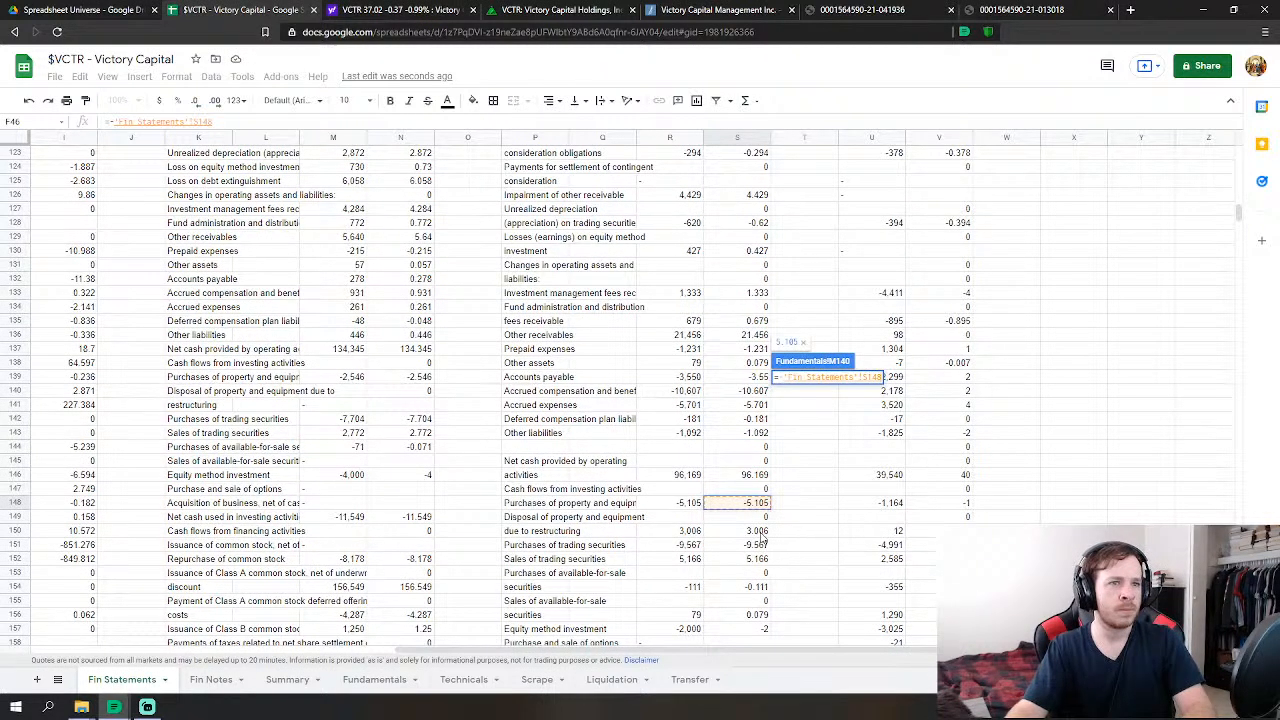
{"action": "type", "text": "+"}
{"action": "left_click", "coordinate": [760, 532]}
{"action": "type", "text": "+"}
{"action": "left_click", "coordinate": [759, 546]}
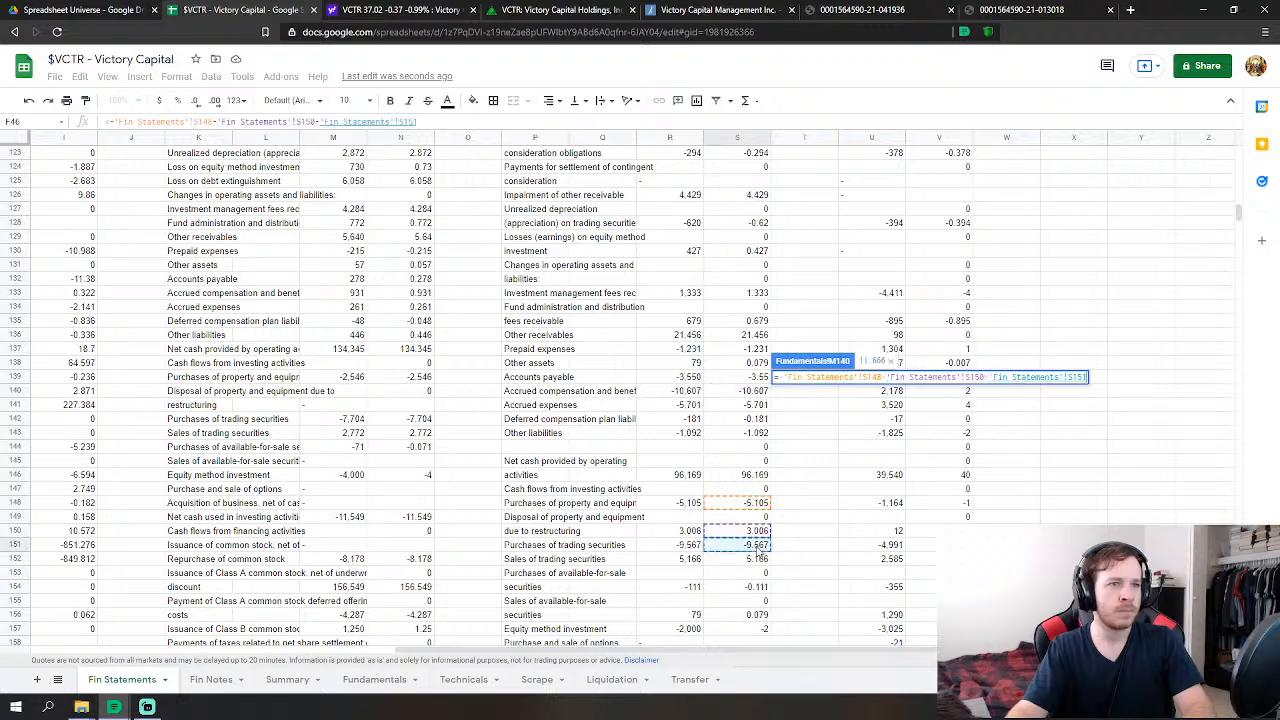
{"action": "type", "text": "-"}
{"action": "left_click", "coordinate": [757, 560]}
{"action": "type", "text": "-'Fin Statements'!S152-"}
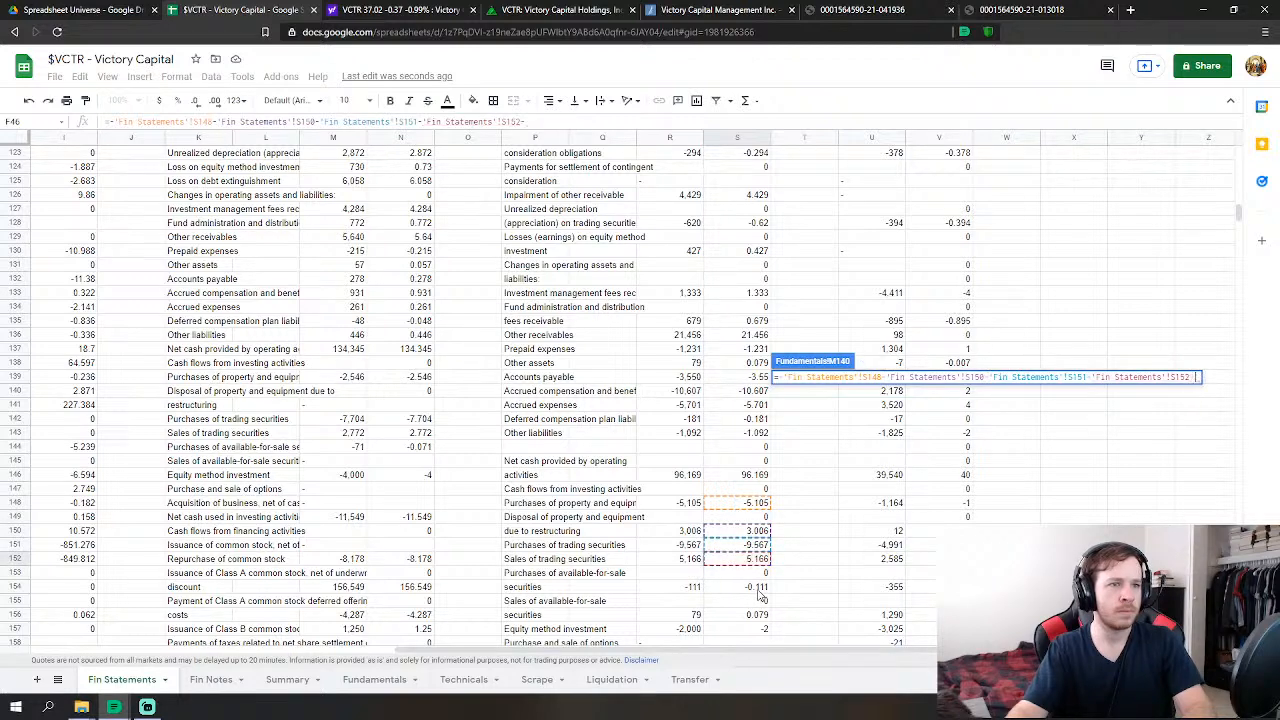
- Complete the FY 2017 Capex formula by also subtracting the available-for-sale securities and equity method investment amounts in Fin Statements S154, S156 and S157
{"action": "left_click", "coordinate": [757, 588]}
{"action": "type", "text": "+"}
{"action": "left_click", "coordinate": [757, 614]}
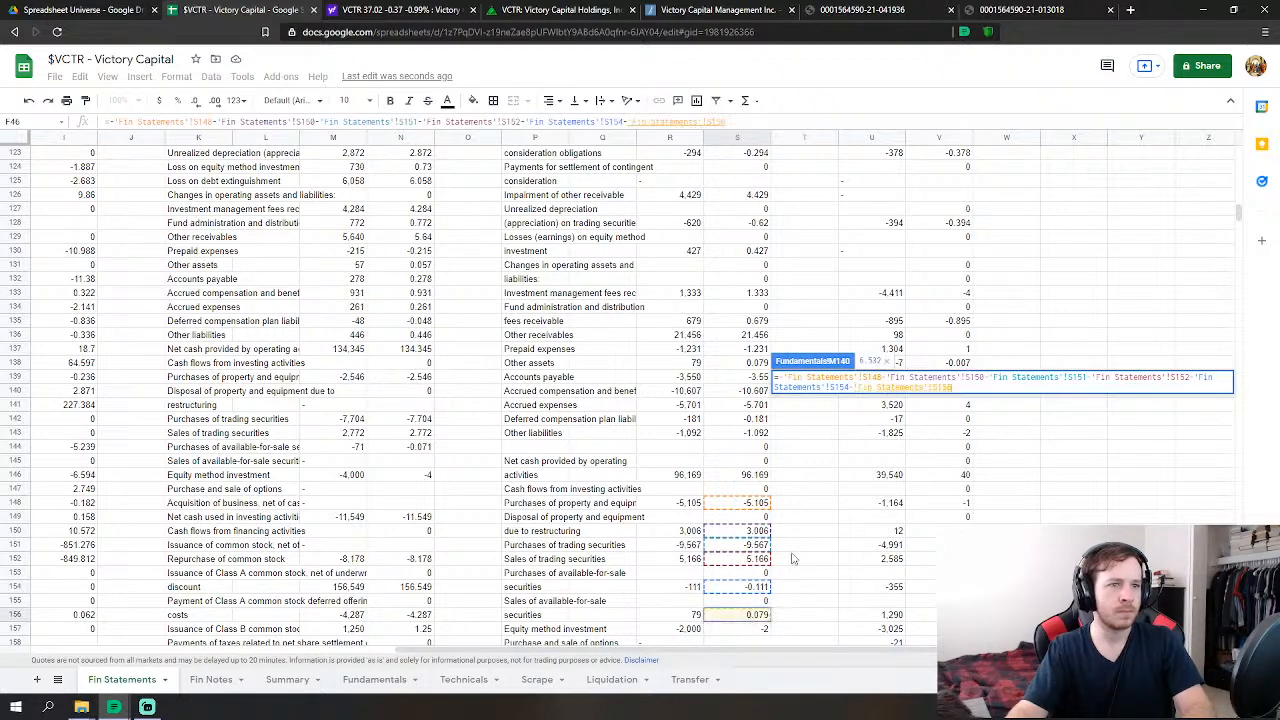
{"action": "scroll", "coordinate": [757, 600], "scroll_direction": "down", "scroll_amount": 2}
{"action": "type", "text": "-"}
{"action": "left_click", "coordinate": [757, 560]}
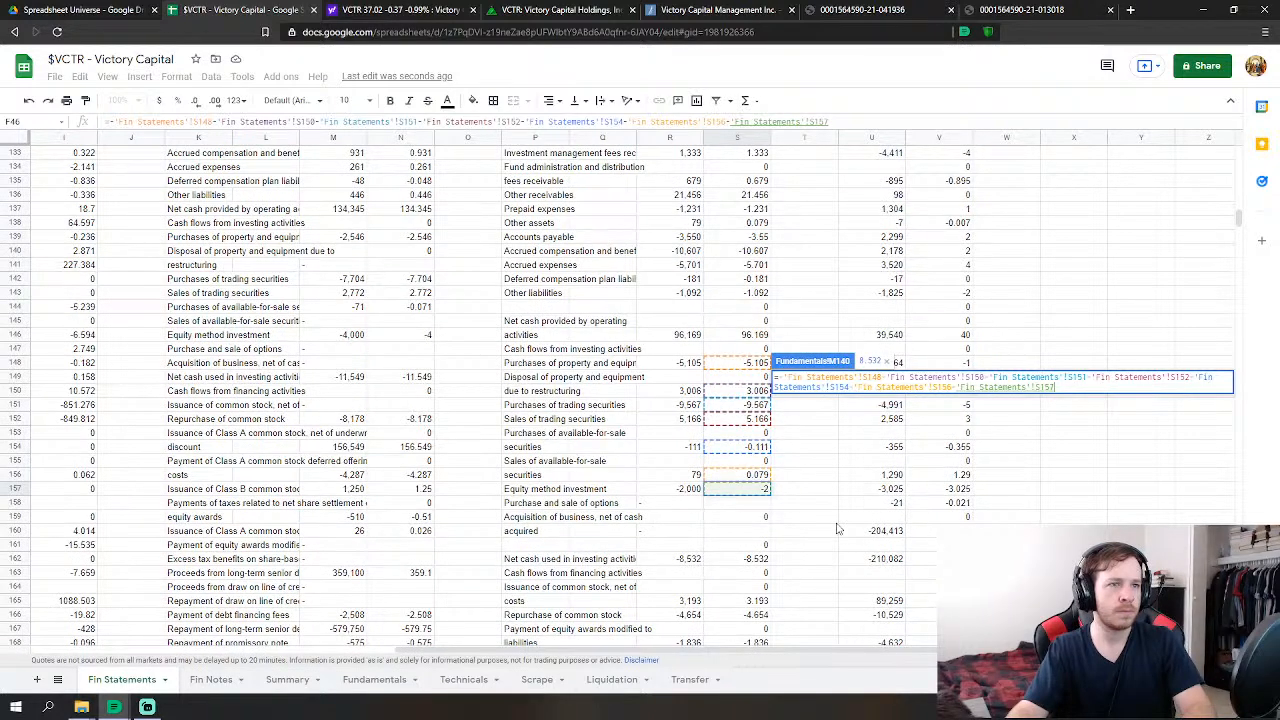
{"action": "key", "text": "Return"}
- Begin the FY 2017 Net Debt Issue formula on Fundamentals by adding Fin Statements S165, S171 and S173
{"action": "scroll", "coordinate": [905, 510], "scroll_direction": "down", "scroll_amount": 2}
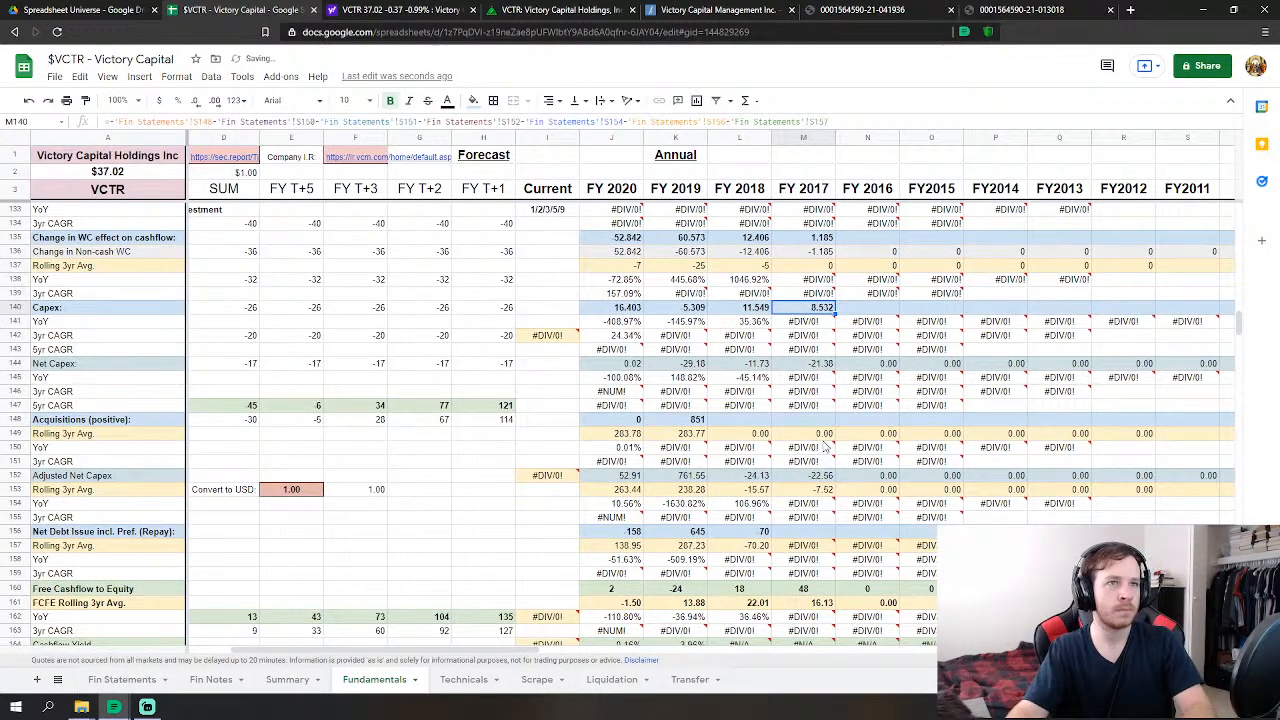
{"action": "scroll", "coordinate": [806, 537], "scroll_direction": "down", "scroll_amount": 4}
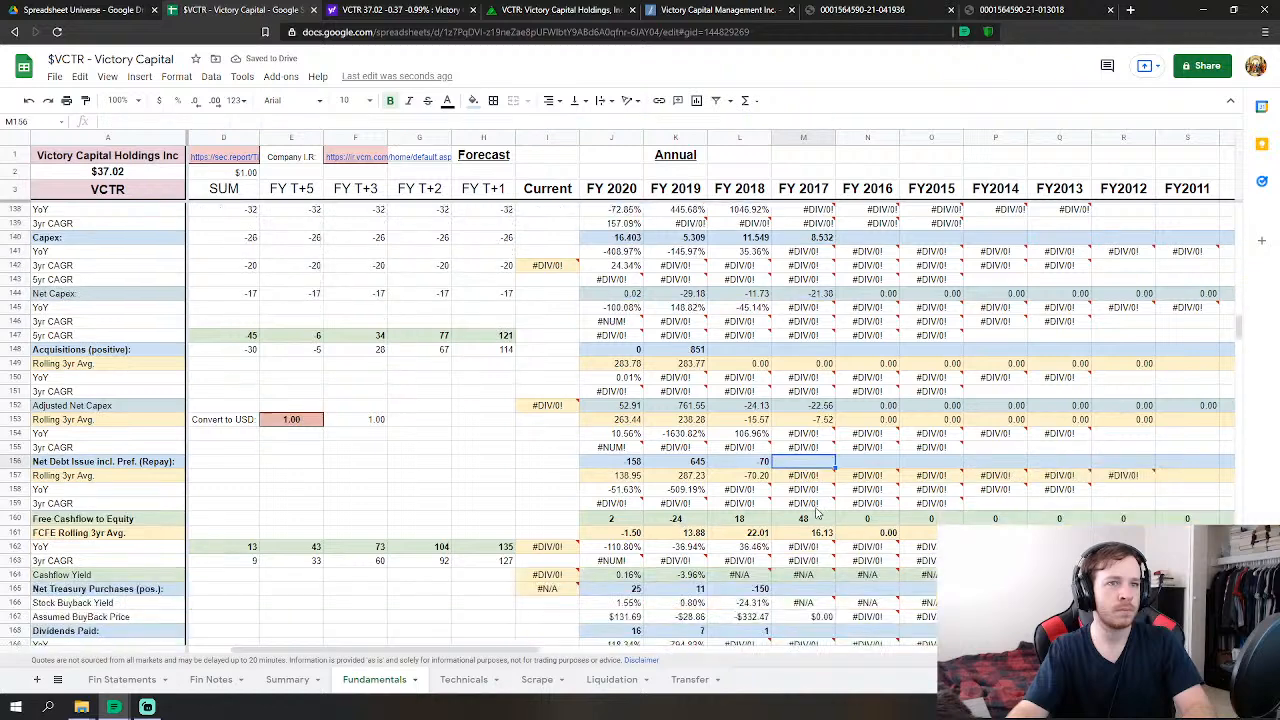
{"action": "left_click", "coordinate": [805, 391]}
{"action": "type", "text": "="}
{"action": "left_click", "coordinate": [122, 679]}
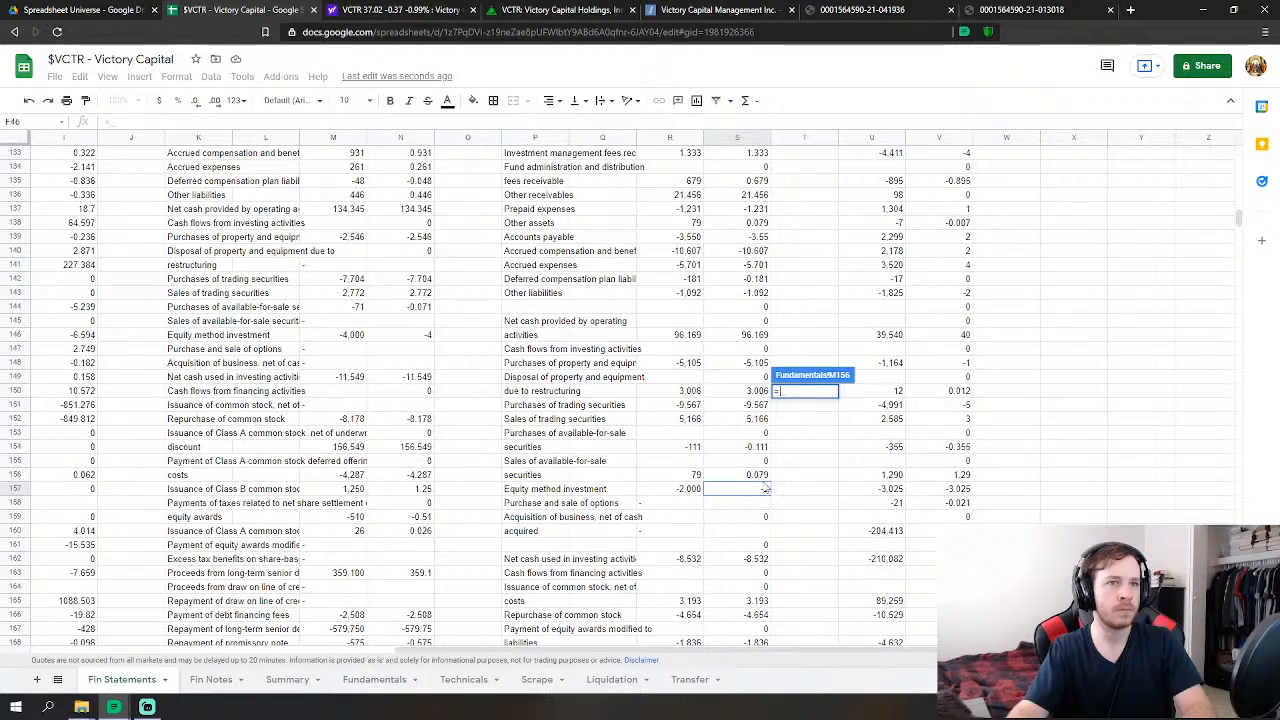
{"action": "scroll", "coordinate": [795, 485], "scroll_direction": "down", "scroll_amount": 5}
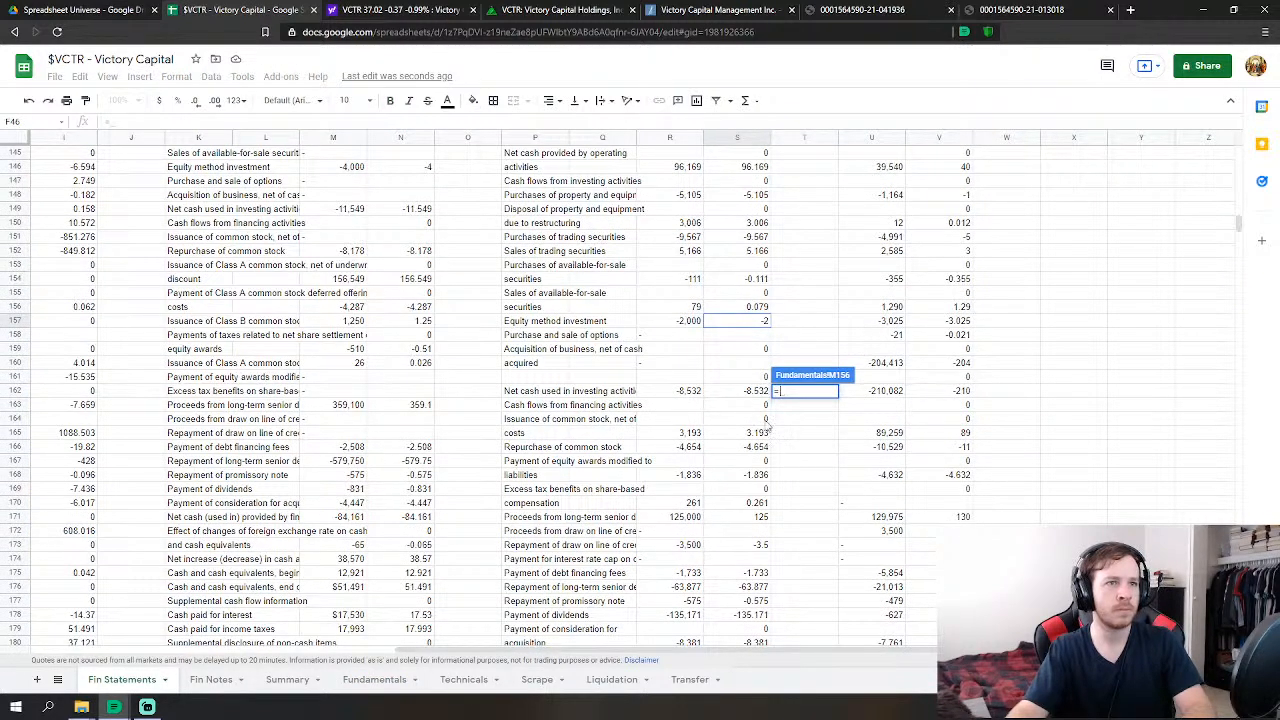
{"action": "left_click", "coordinate": [759, 440]}
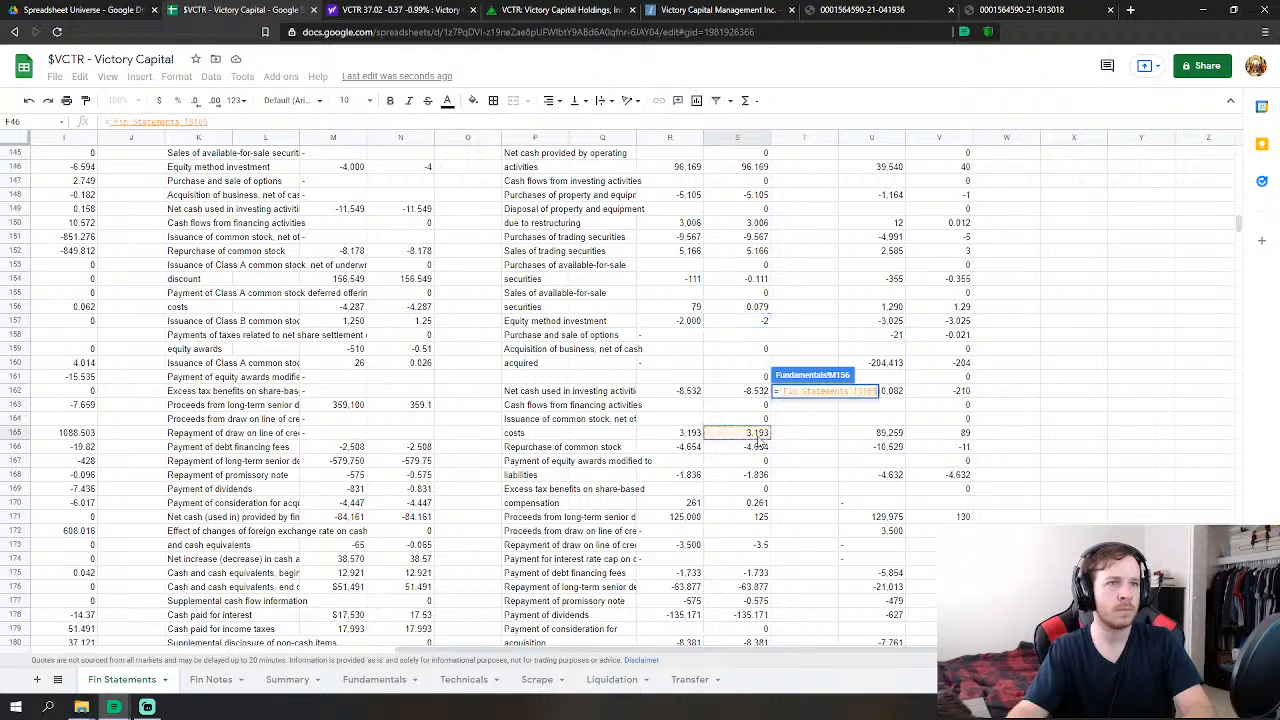
{"action": "type", "text": "+"}
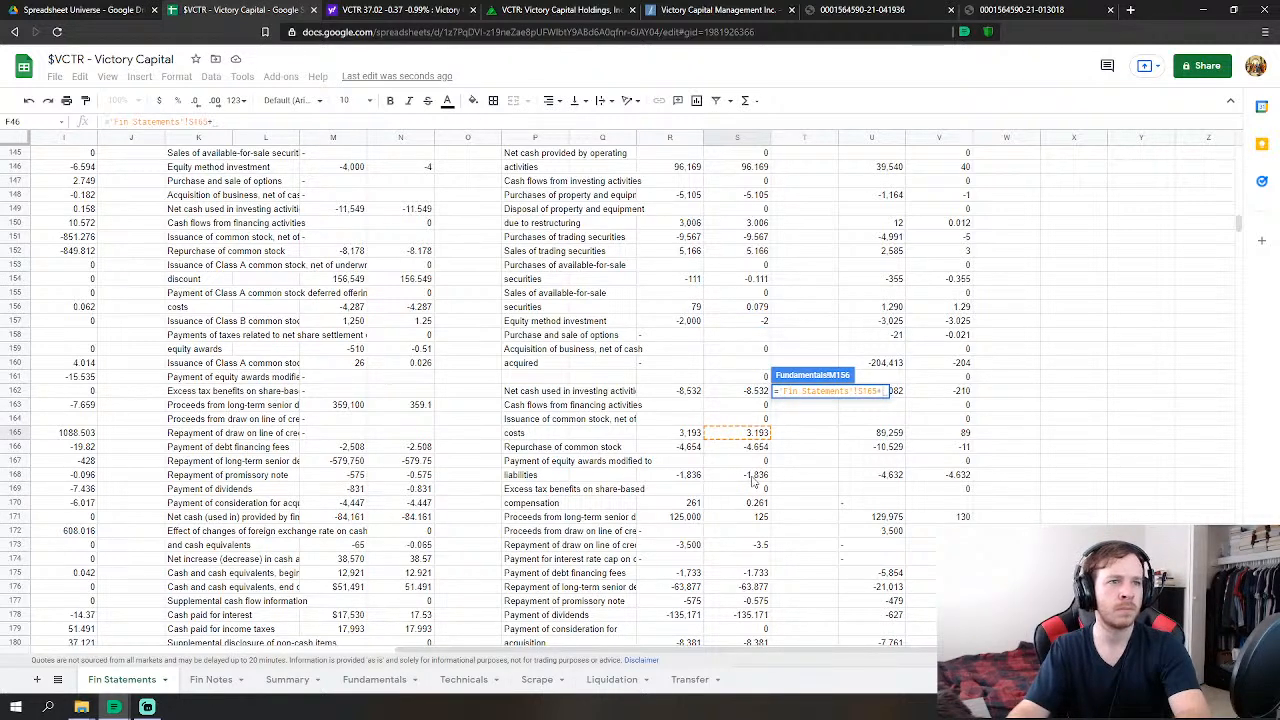
{"action": "left_click", "coordinate": [749, 518]}
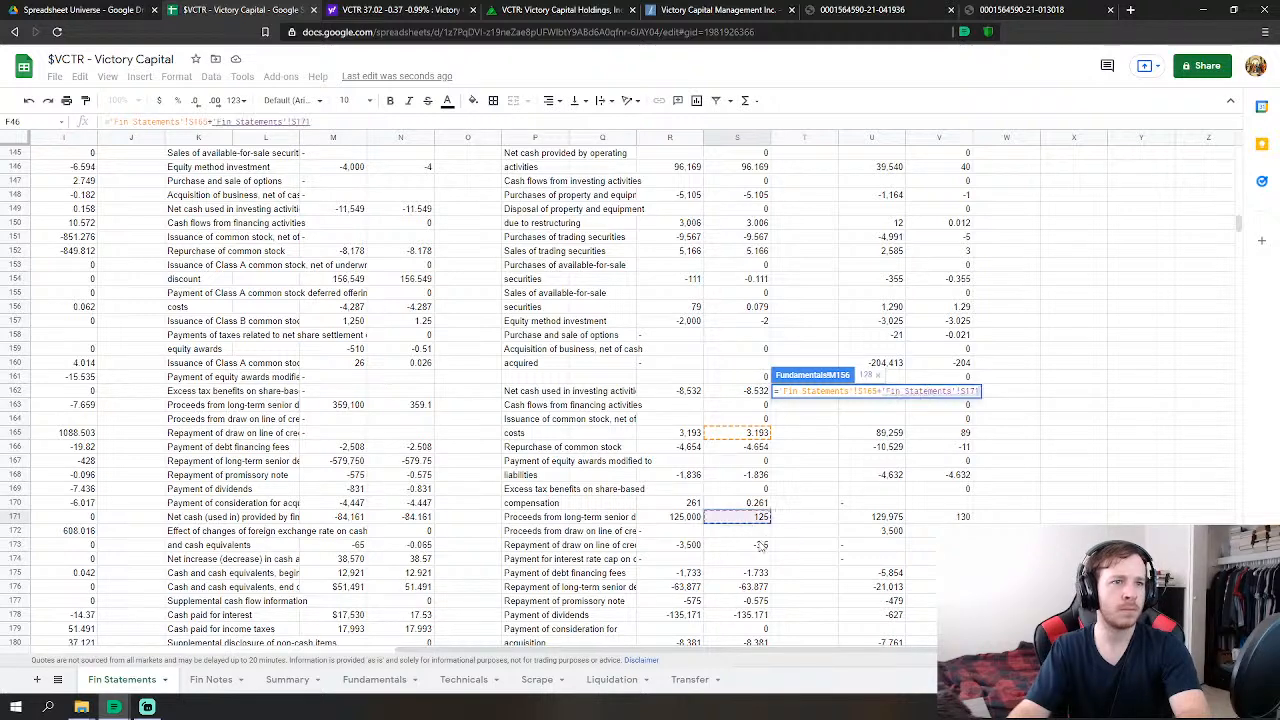
{"action": "type", "text": "+"}
{"action": "left_click", "coordinate": [760, 546]}
{"action": "type", "text": "+'Fin Statements'!S173+"}
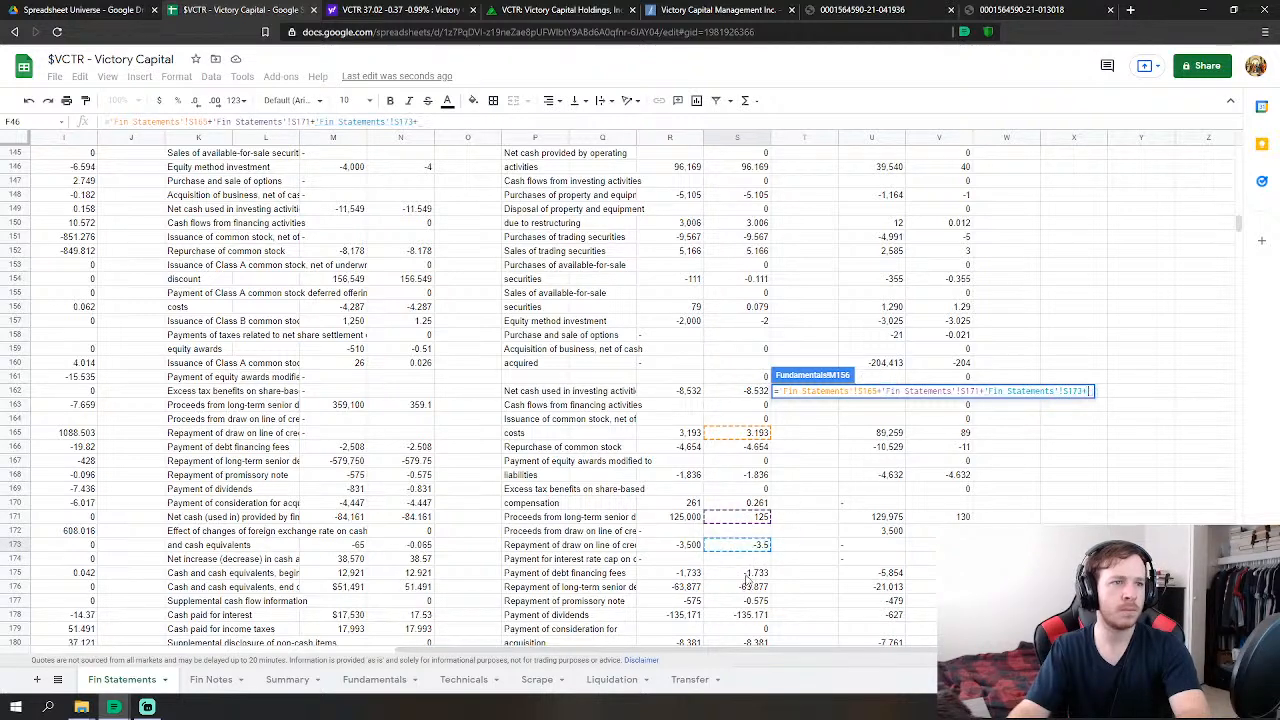
- Complete the FY 2017 Net Debt Issue formula by adding debt financing fees, senior debt repayment and promissory note repayment in Fin Statements S175, S176 and S177
{"action": "left_click", "coordinate": [755, 575]}
{"action": "type", "text": "+"}
{"action": "left_click", "coordinate": [754, 587]}
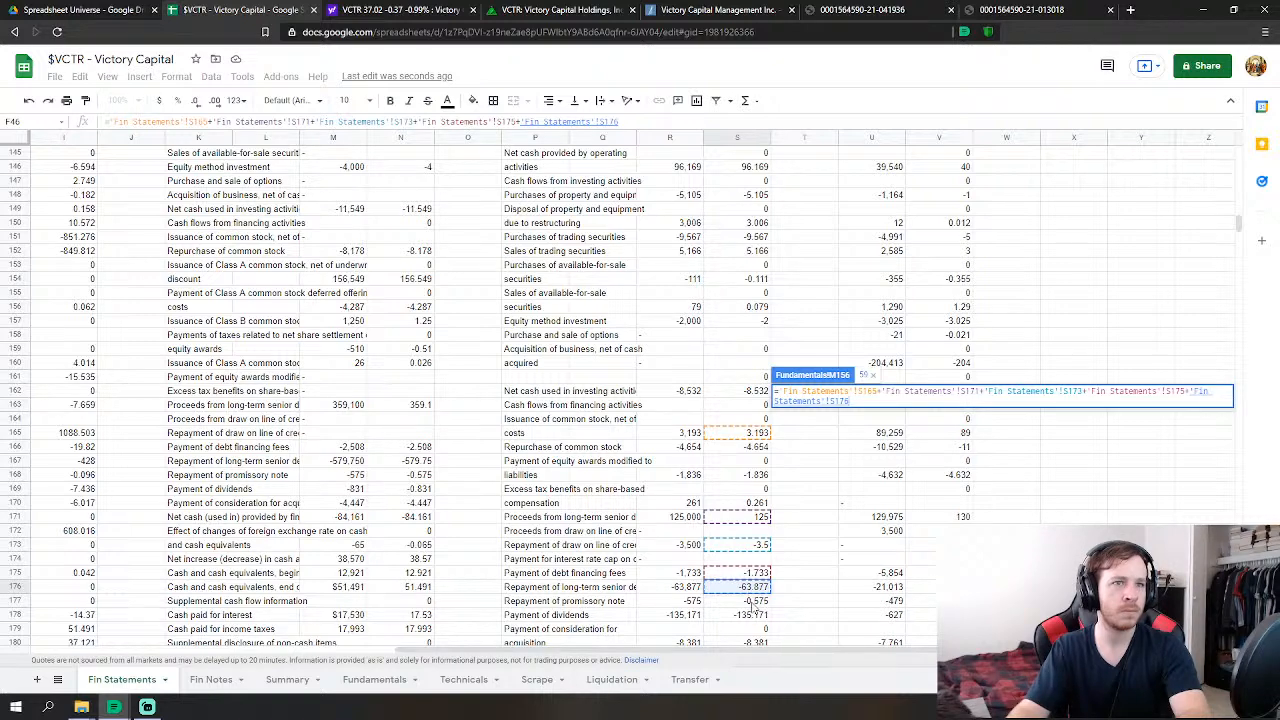
{"action": "type", "text": "+"}
{"action": "left_click", "coordinate": [752, 601]}
{"action": "scroll", "coordinate": [800, 585], "scroll_direction": "down", "scroll_amount": 2}
{"action": "scroll", "coordinate": [805, 579], "scroll_direction": "down", "scroll_amount": 1}
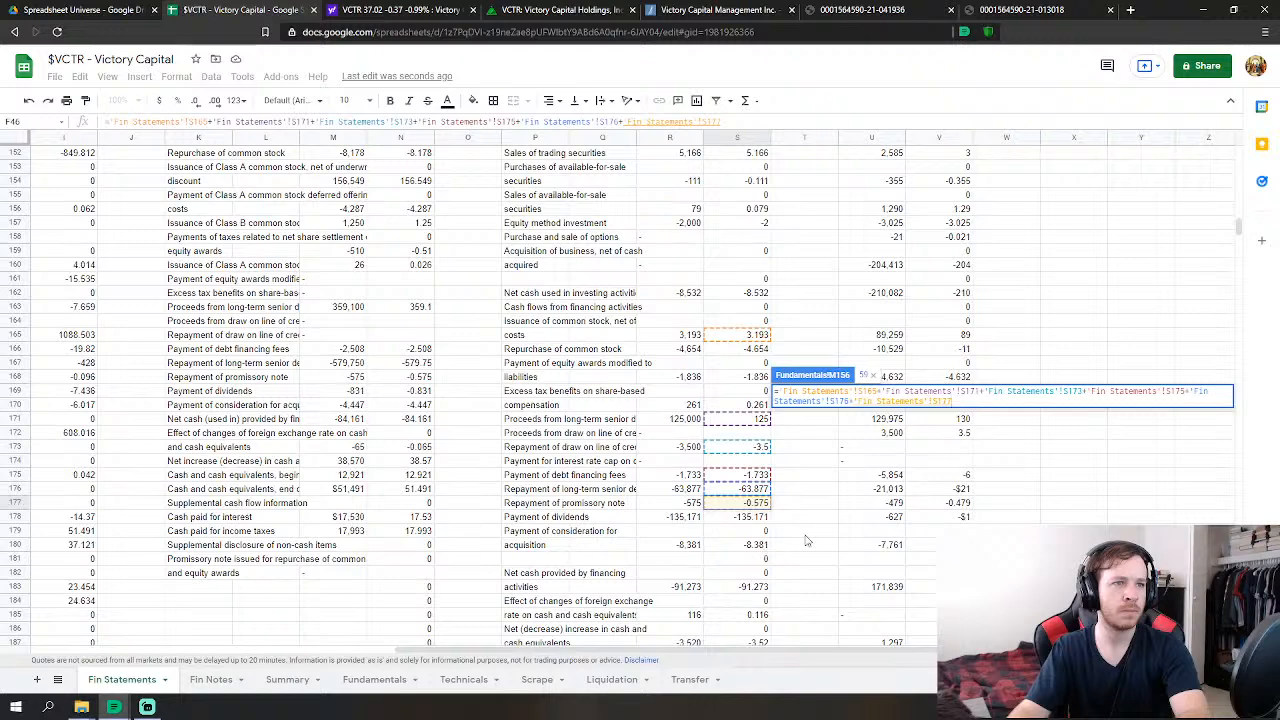
{"action": "key", "text": "Return"}
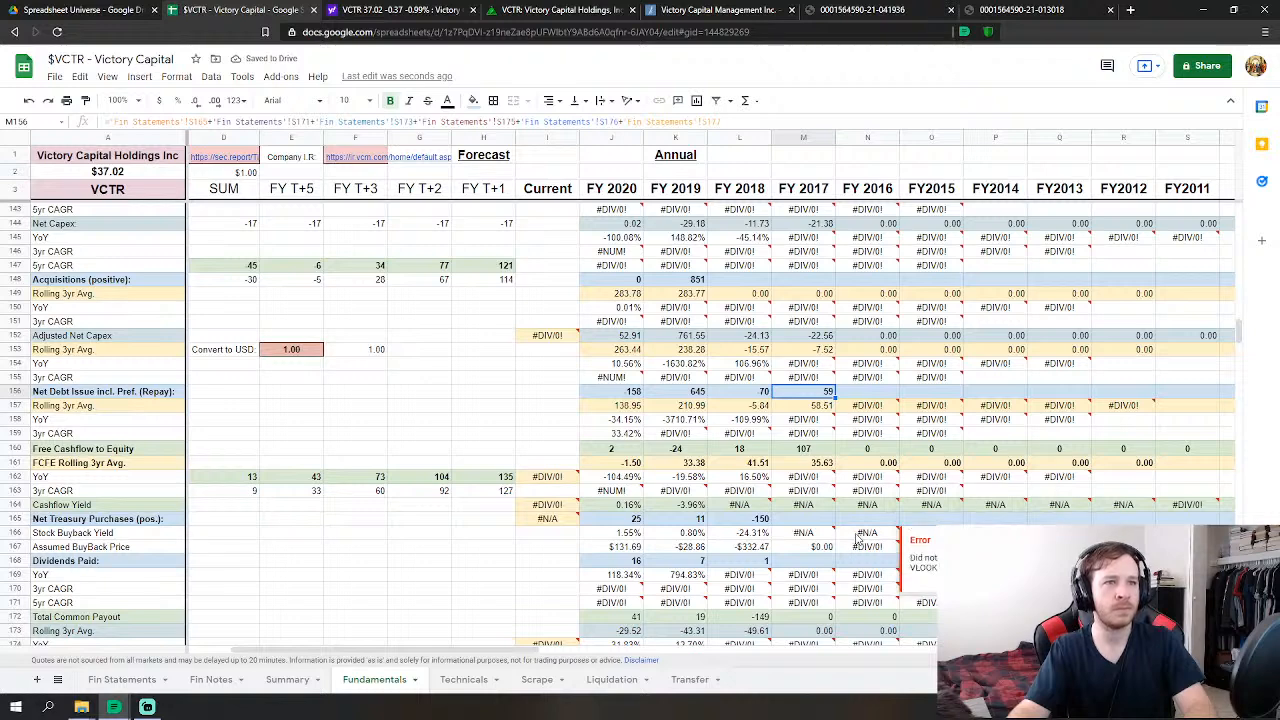
- Enter the FY 2017 Net Treasury Purchases on Fundamentals as the negated common stock issuance and repurchase amounts in Fin Statements S165 and S166
{"action": "left_click", "coordinate": [826, 521]}
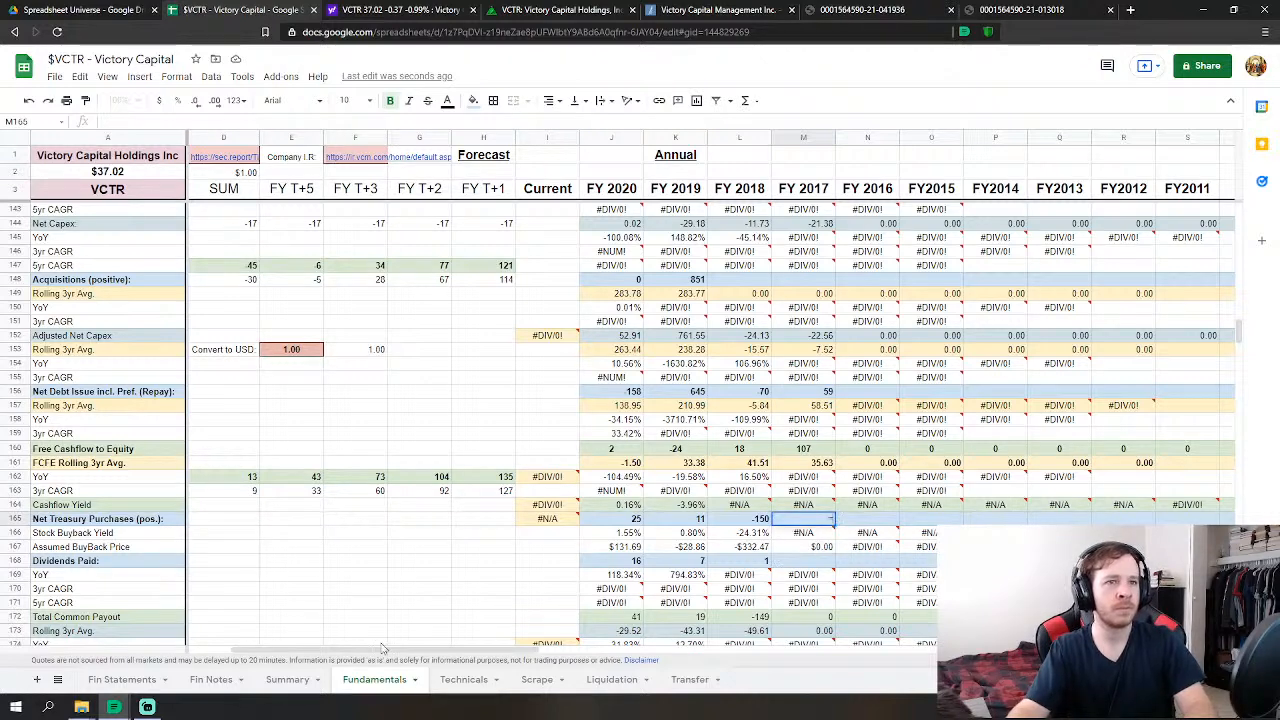
{"action": "type", "text": "="}
{"action": "left_click", "coordinate": [130, 679]}
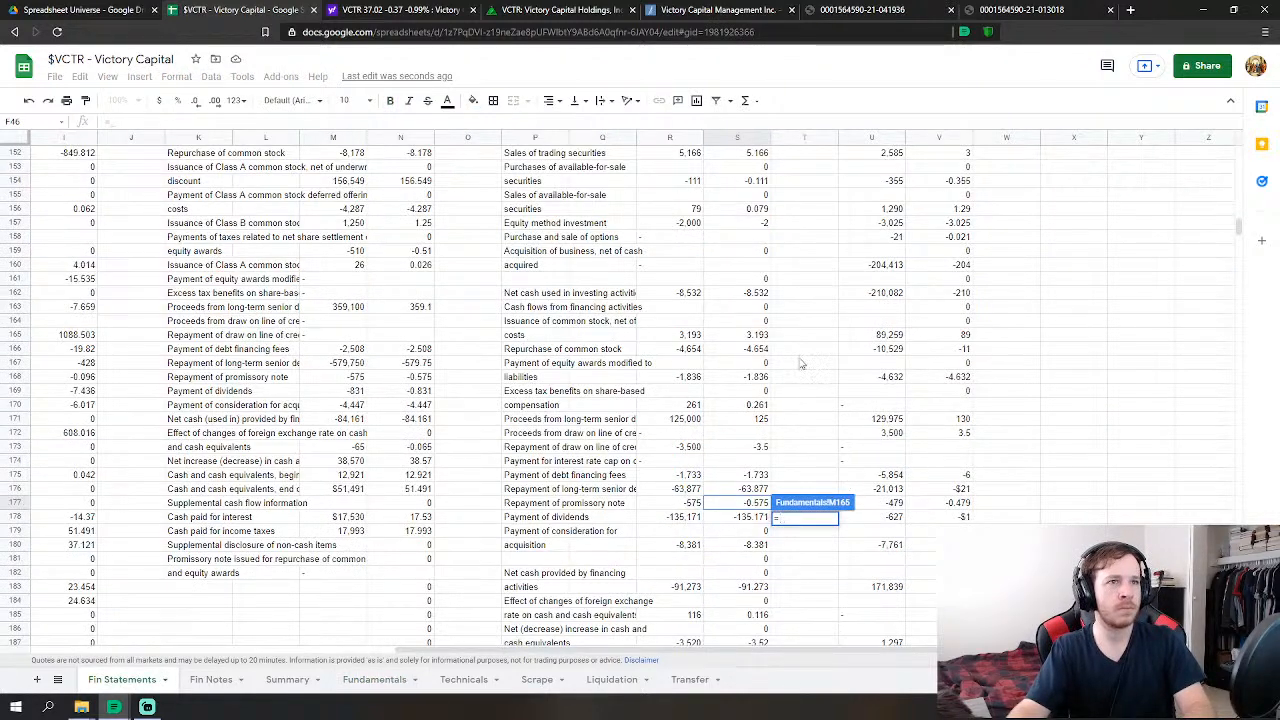
{"action": "left_click", "coordinate": [758, 336]}
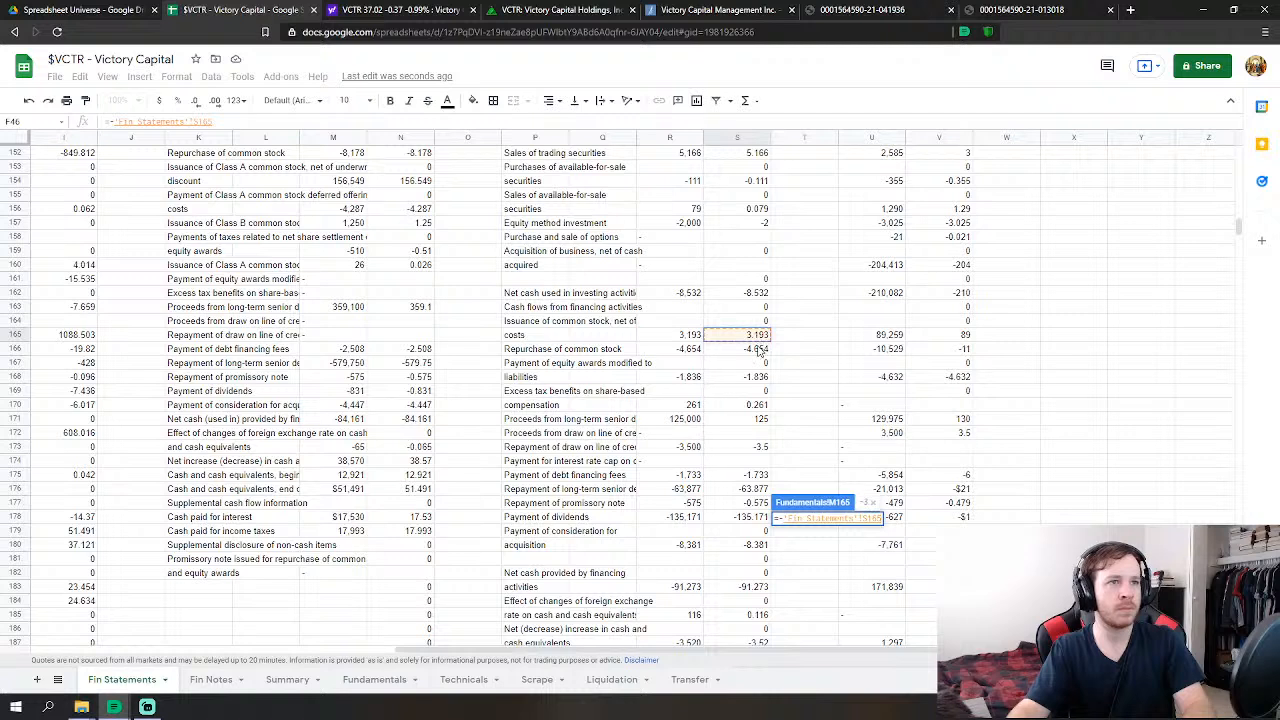
{"action": "type", "text": "+'Fin Statements'!S166"}
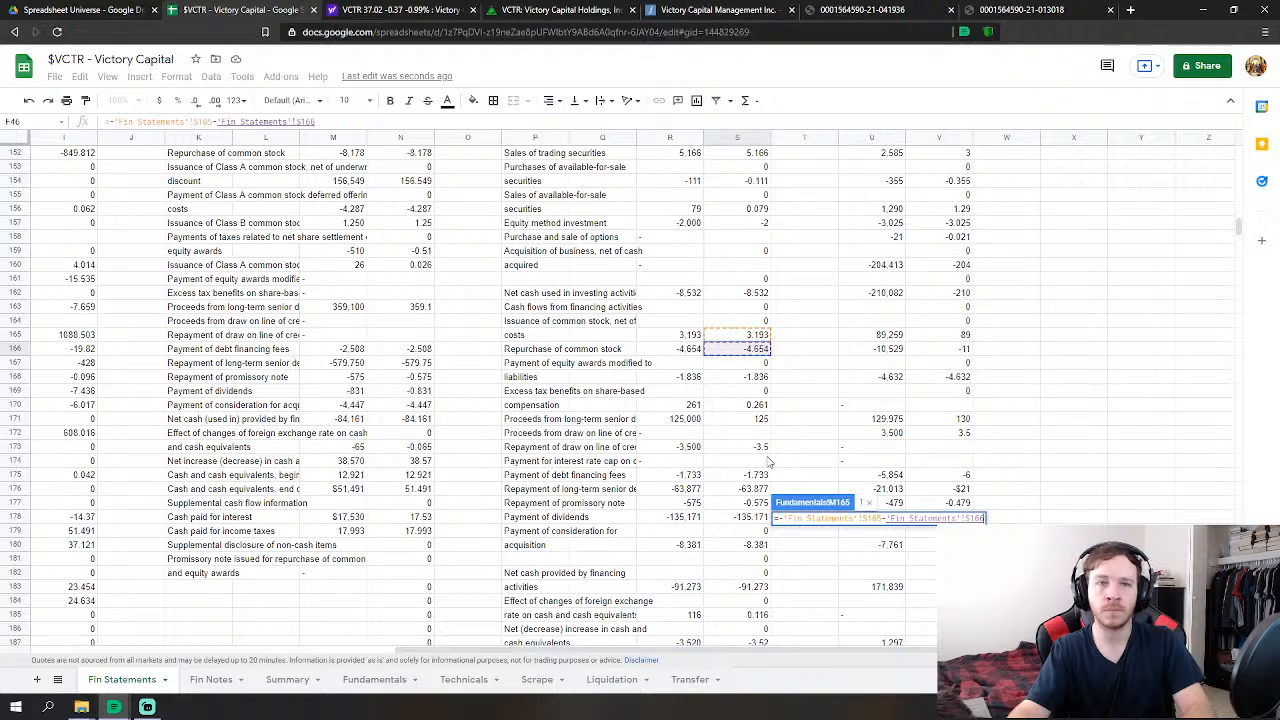
{"action": "key", "text": "Return"}
- Enter the FY 2017 Dividends Paid on Fundamentals as the negated payment of dividends in Fin Statements S178
{"action": "key", "text": "Down"}
{"action": "key", "text": "Down"}
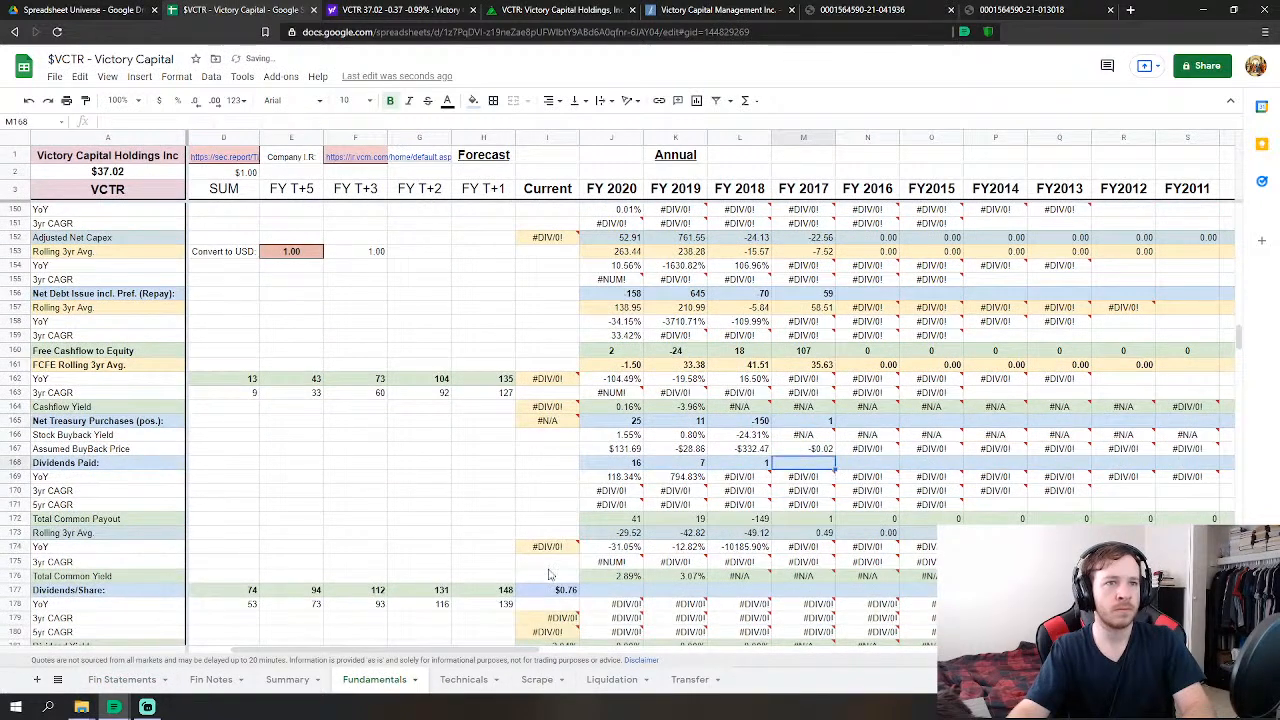
{"action": "type", "text": "=+"}
{"action": "left_click", "coordinate": [121, 679]}
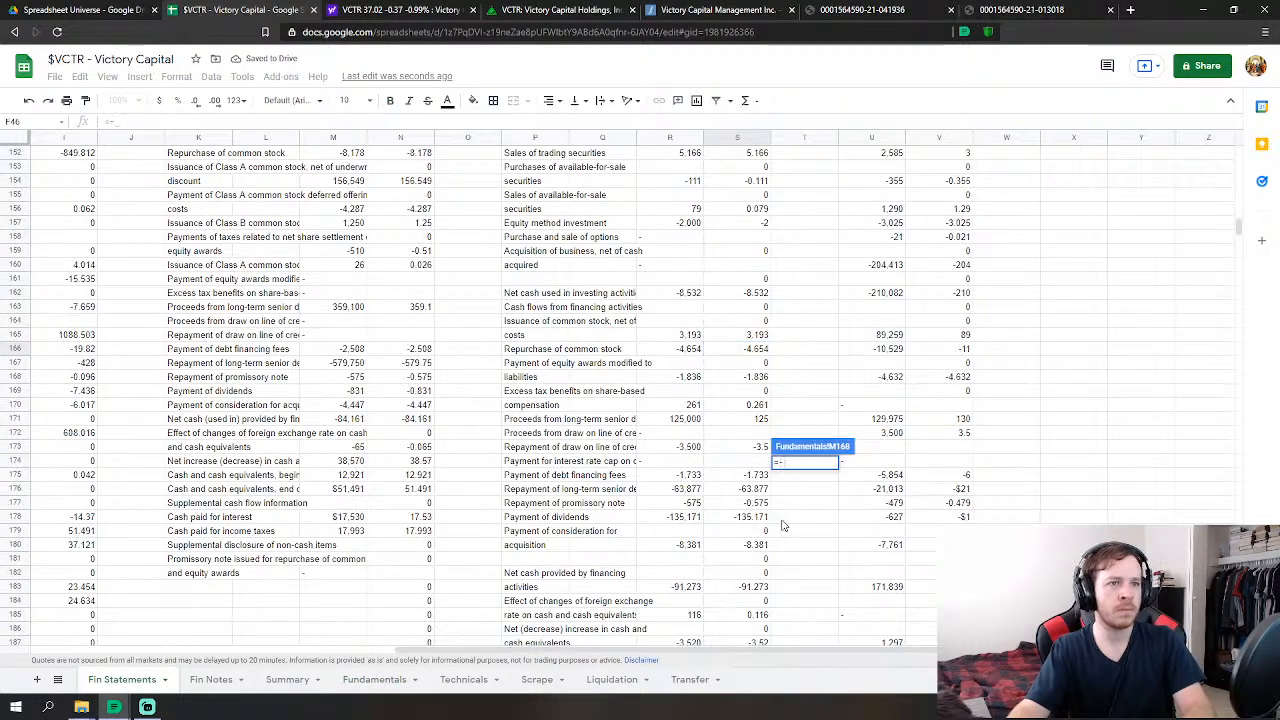
{"action": "left_click", "coordinate": [762, 518]}
{"action": "key", "text": "Return"}
- Link the FY 2017 Cash & Equivalents on Fundamentals to cash and cash equivalents in Fin Statements S209
{"action": "scroll", "coordinate": [815, 519], "scroll_direction": "down", "scroll_amount": 3}
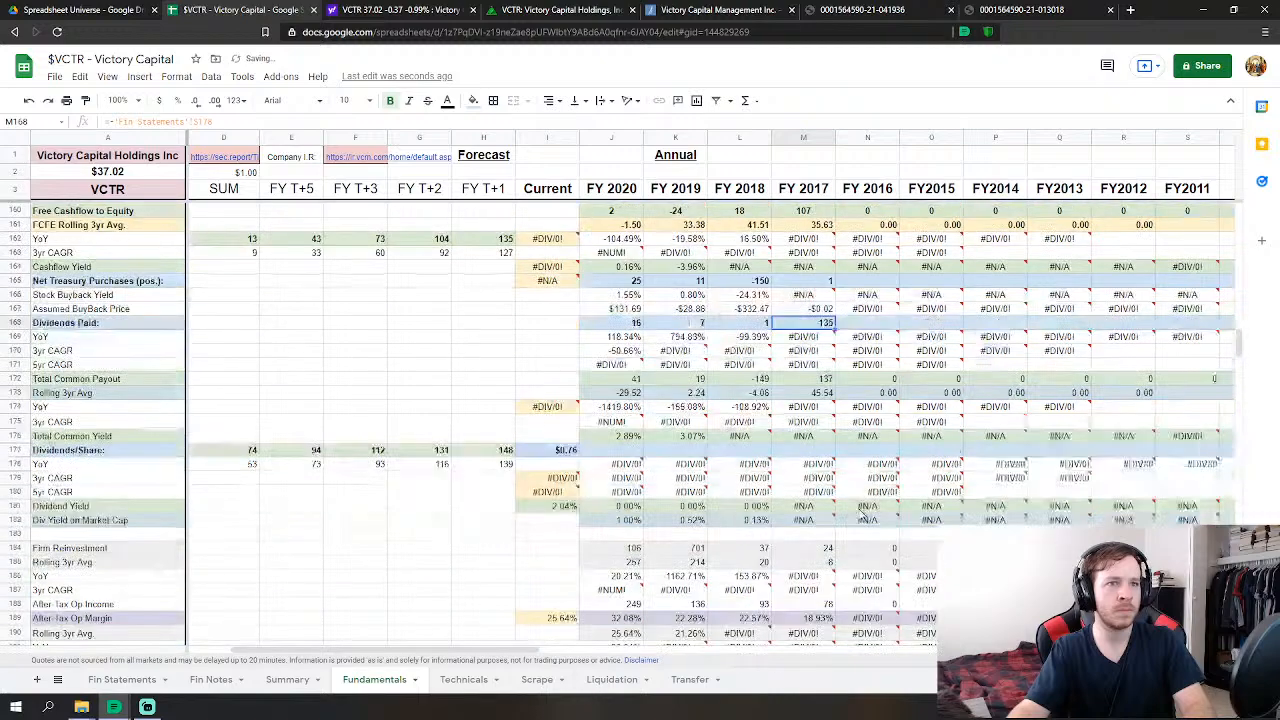
{"action": "scroll", "coordinate": [815, 519], "scroll_direction": "down", "scroll_amount": 5}
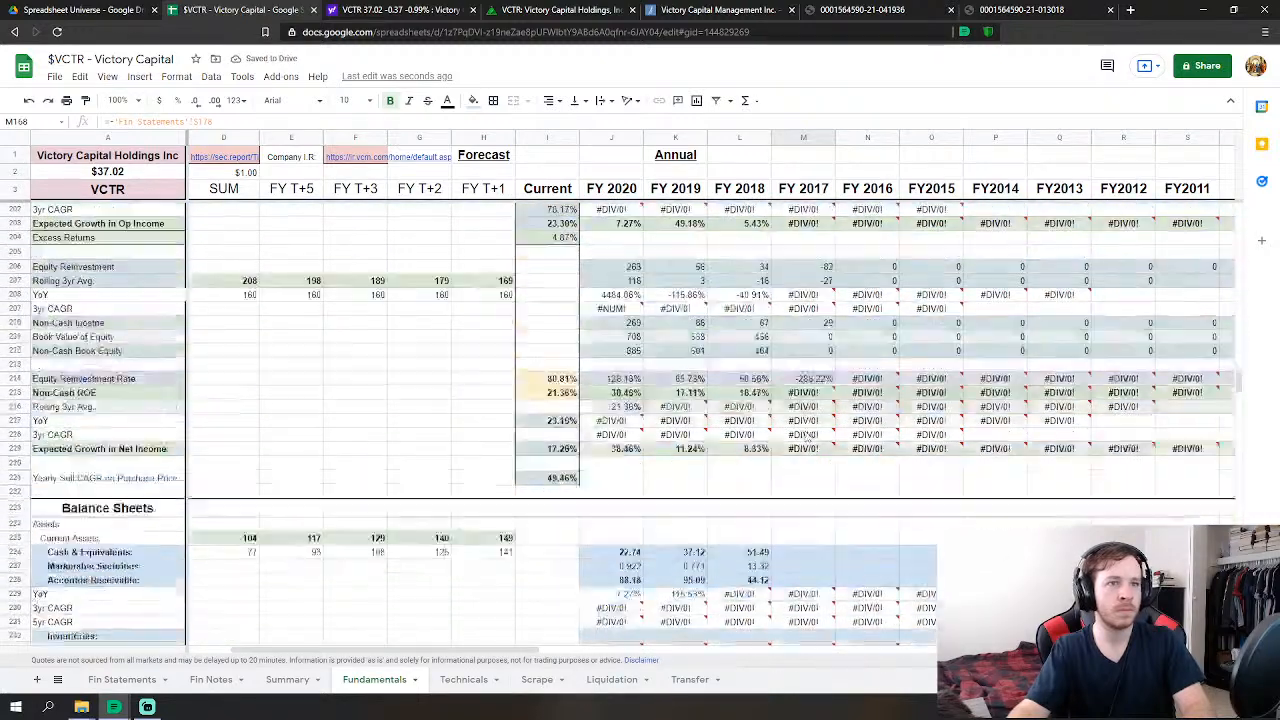
{"action": "scroll", "coordinate": [805, 440], "scroll_direction": "up", "scroll_amount": 2}
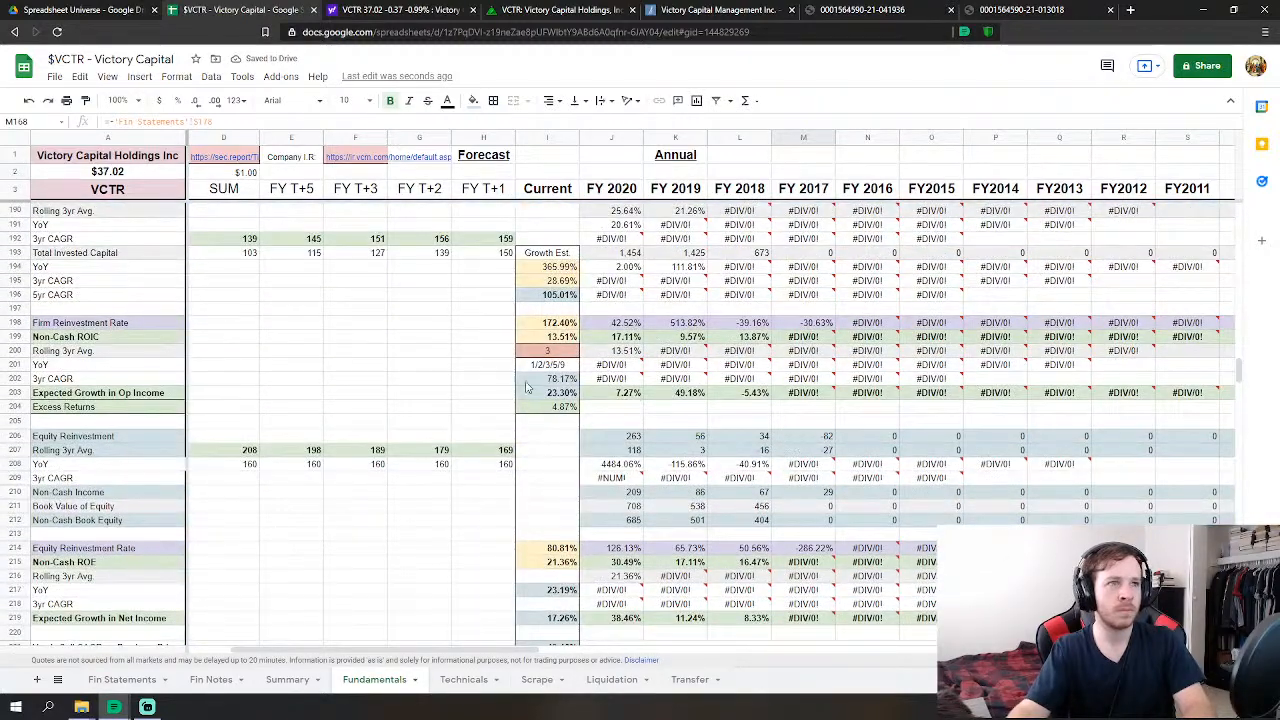
{"action": "scroll", "coordinate": [793, 476], "scroll_direction": "down", "scroll_amount": 4}
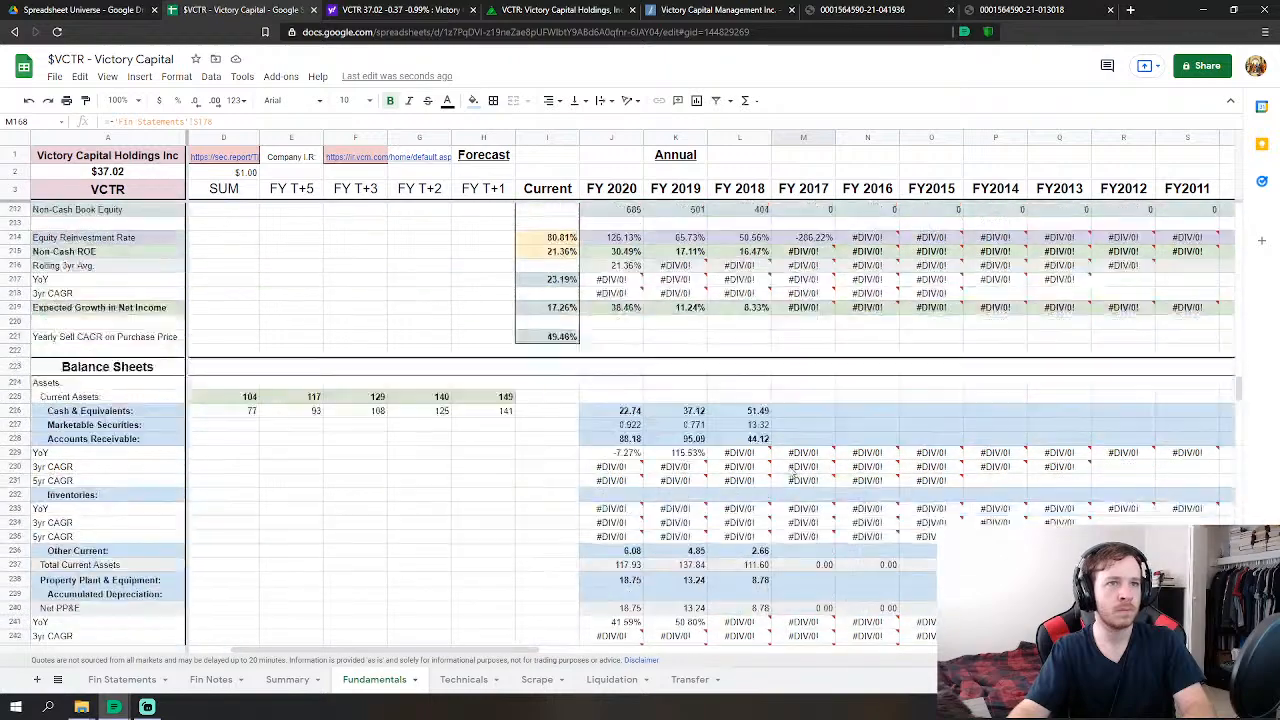
{"action": "left_click", "coordinate": [808, 370]}
{"action": "type", "text": "="}
{"action": "left_click", "coordinate": [121, 681]}
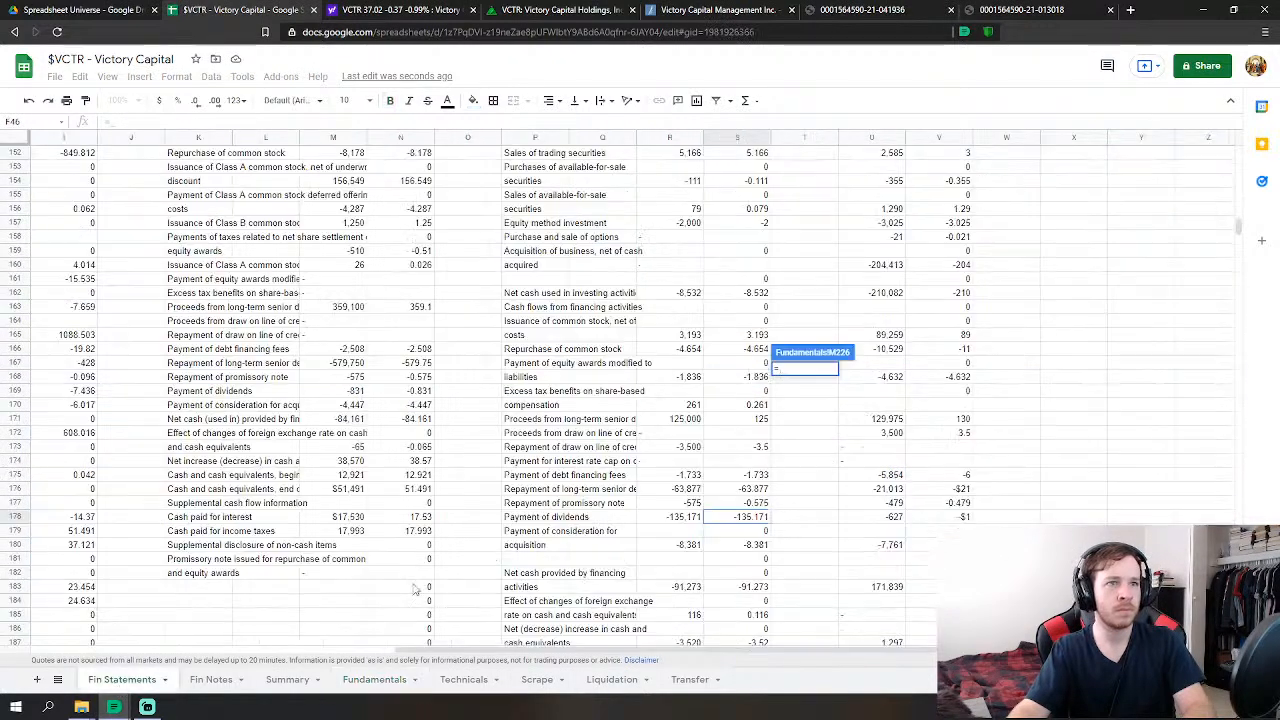
{"action": "scroll", "coordinate": [415, 590], "scroll_direction": "down", "scroll_amount": 8}
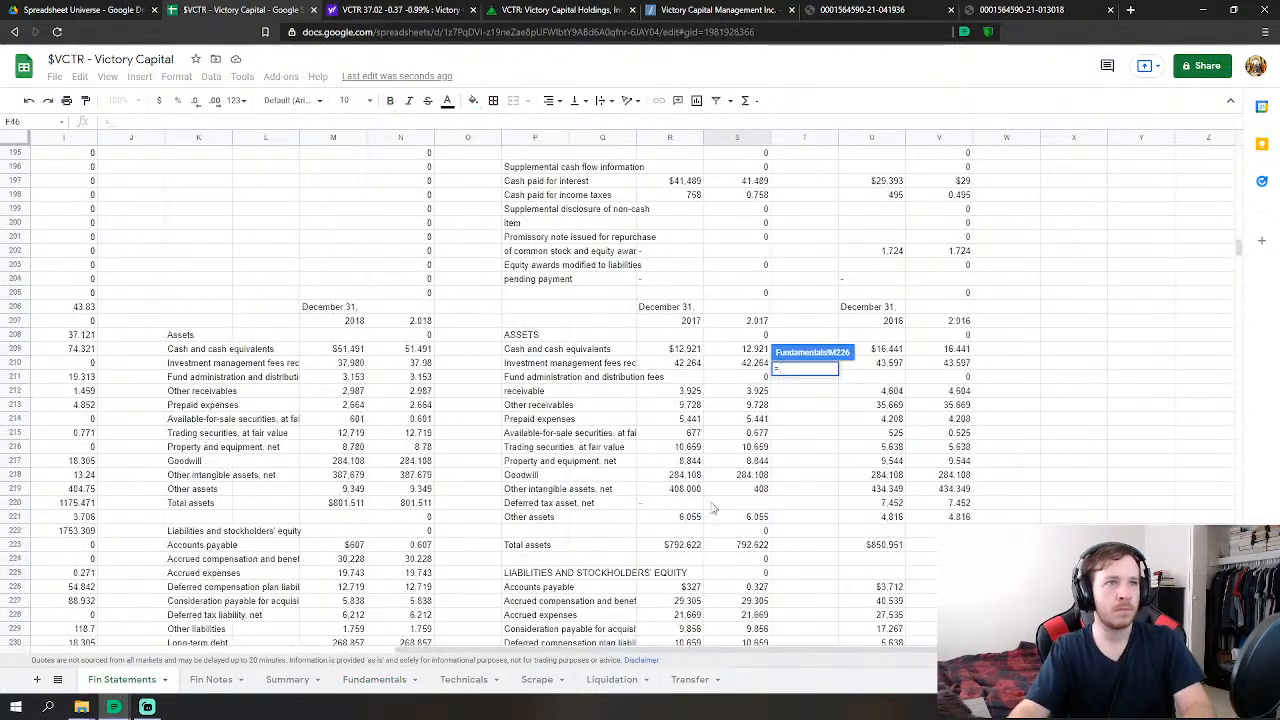
{"action": "scroll", "coordinate": [745, 466], "scroll_direction": "up", "scroll_amount": 5}
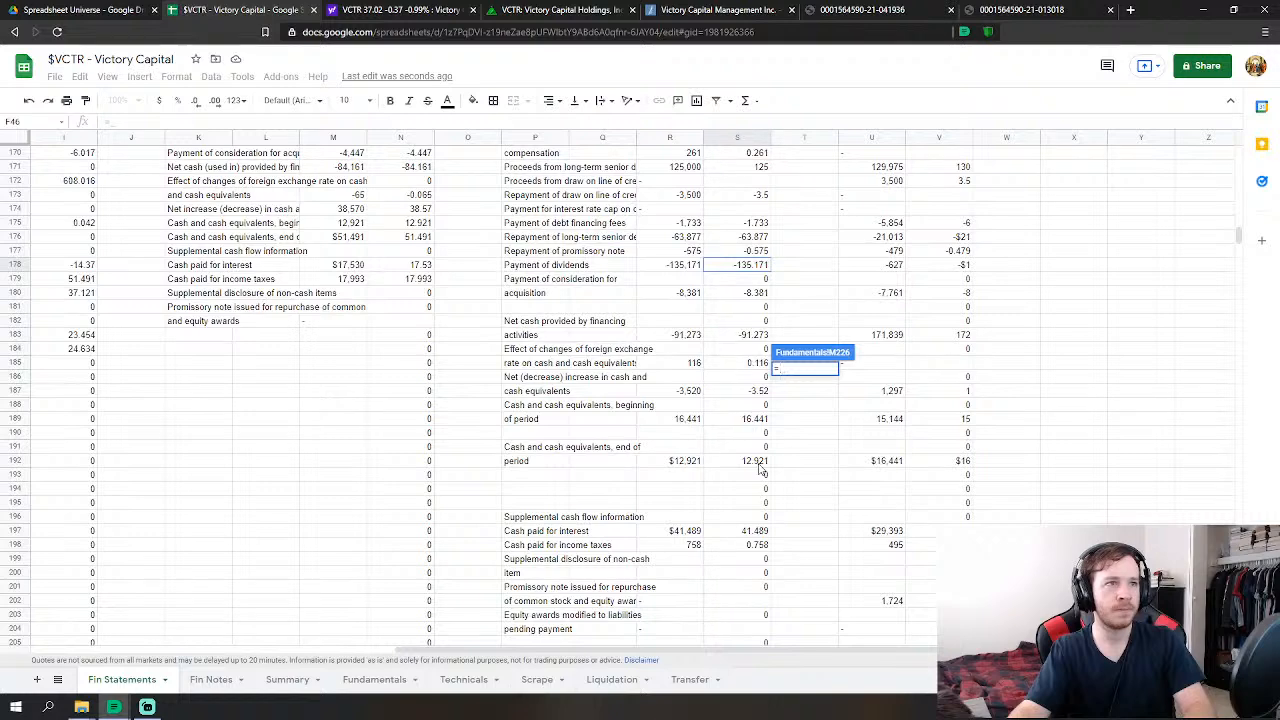
{"action": "scroll", "coordinate": [750, 471], "scroll_direction": "down", "scroll_amount": 4}
{"action": "scroll", "coordinate": [760, 474], "scroll_direction": "down", "scroll_amount": 3}
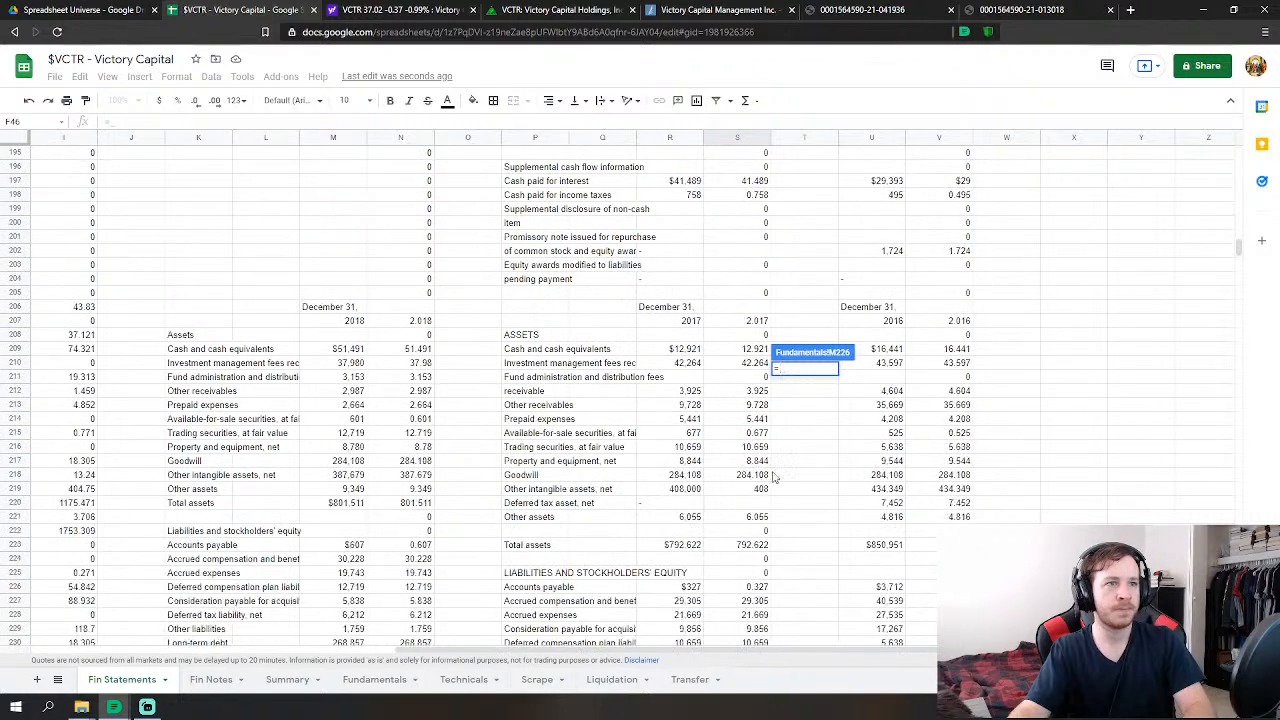
{"action": "left_click", "coordinate": [756, 350]}
{"action": "key", "text": "Return"}
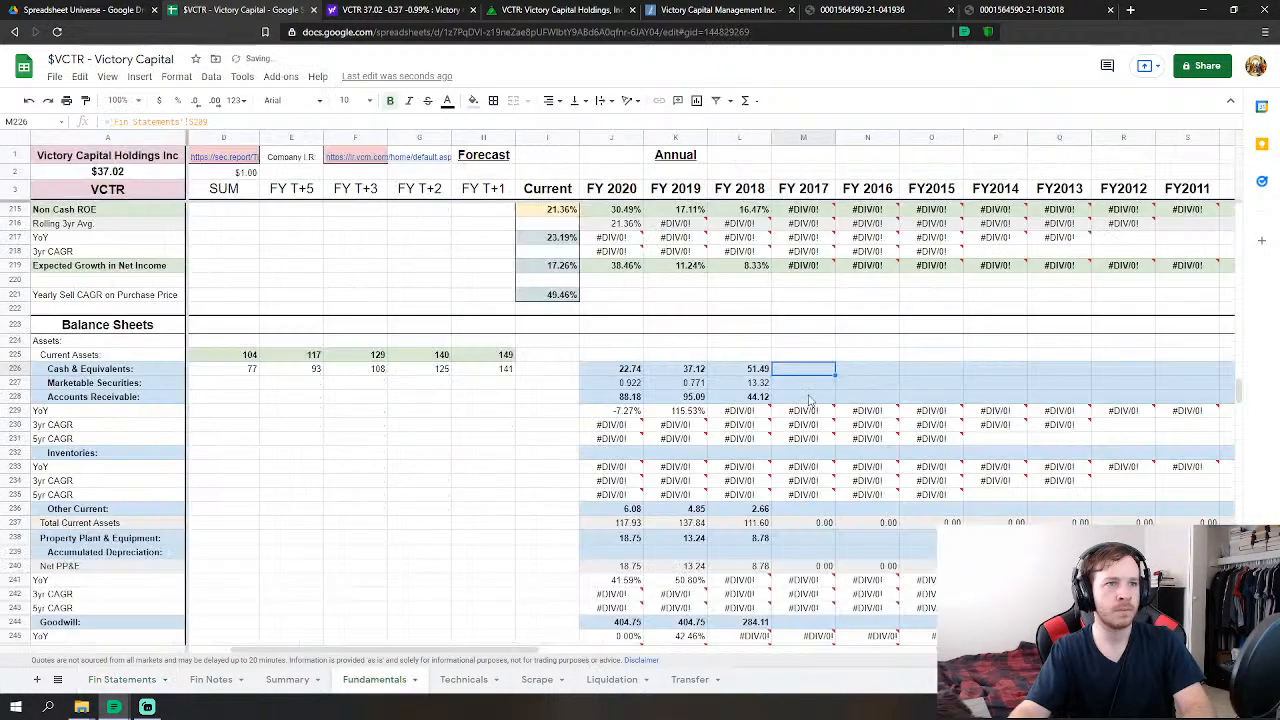
- Enter the FY 2017 Marketable Securities on Fundamentals as available-for-sale plus trading securities in Fin Statements S215 and S216
{"action": "left_click", "coordinate": [820, 386]}
{"action": "type", "text": "="}
{"action": "left_click", "coordinate": [122, 679]}
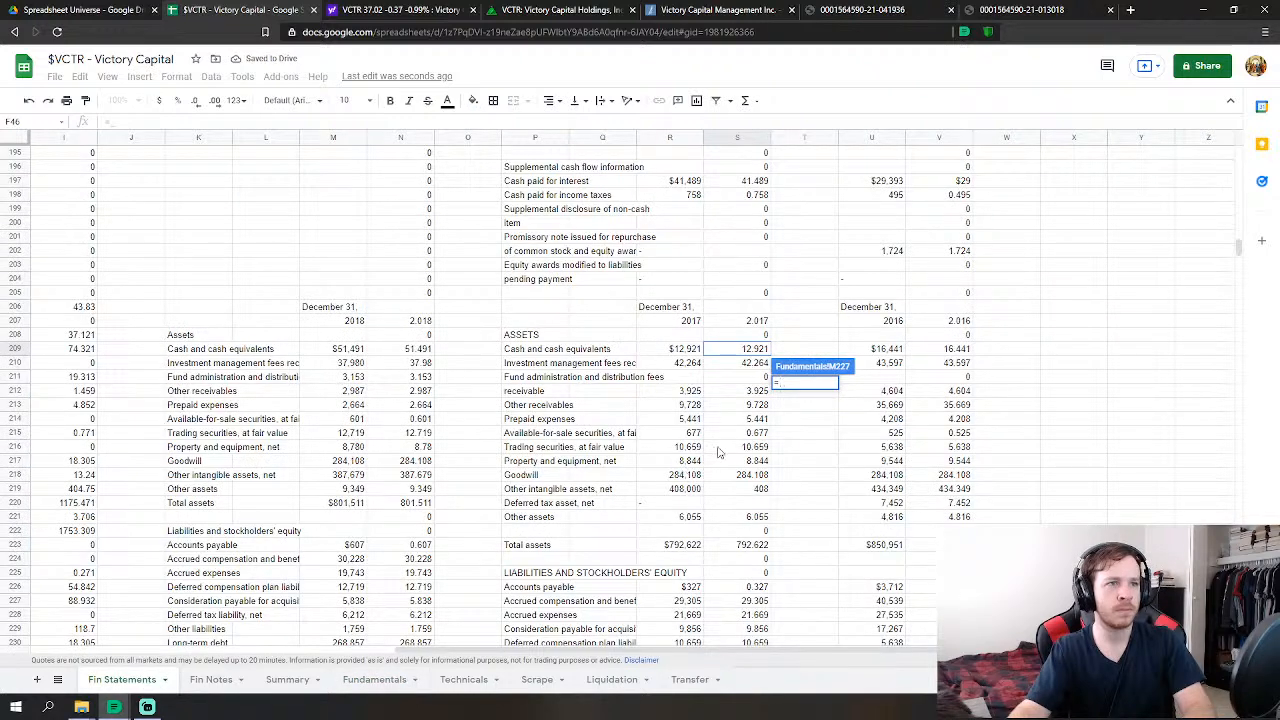
{"action": "left_click", "coordinate": [755, 433]}
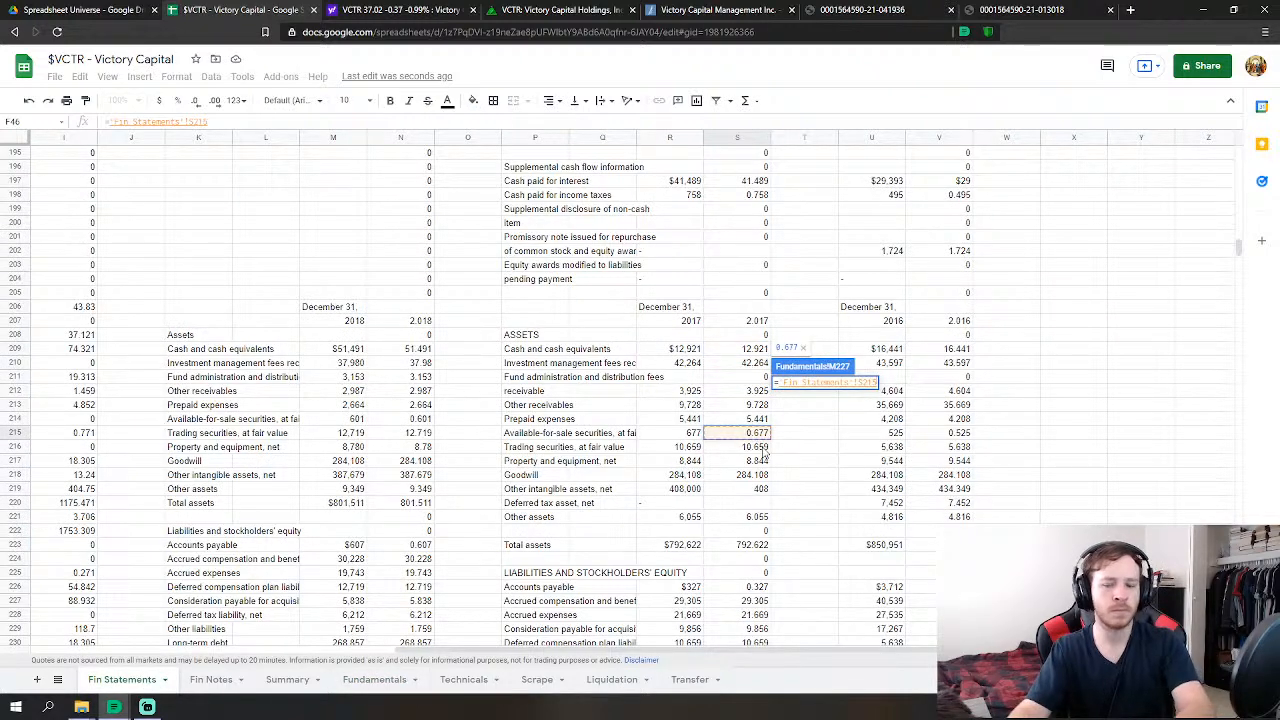
{"action": "type", "text": "+"}
{"action": "left_click", "coordinate": [755, 447]}
{"action": "key", "text": "Return"}
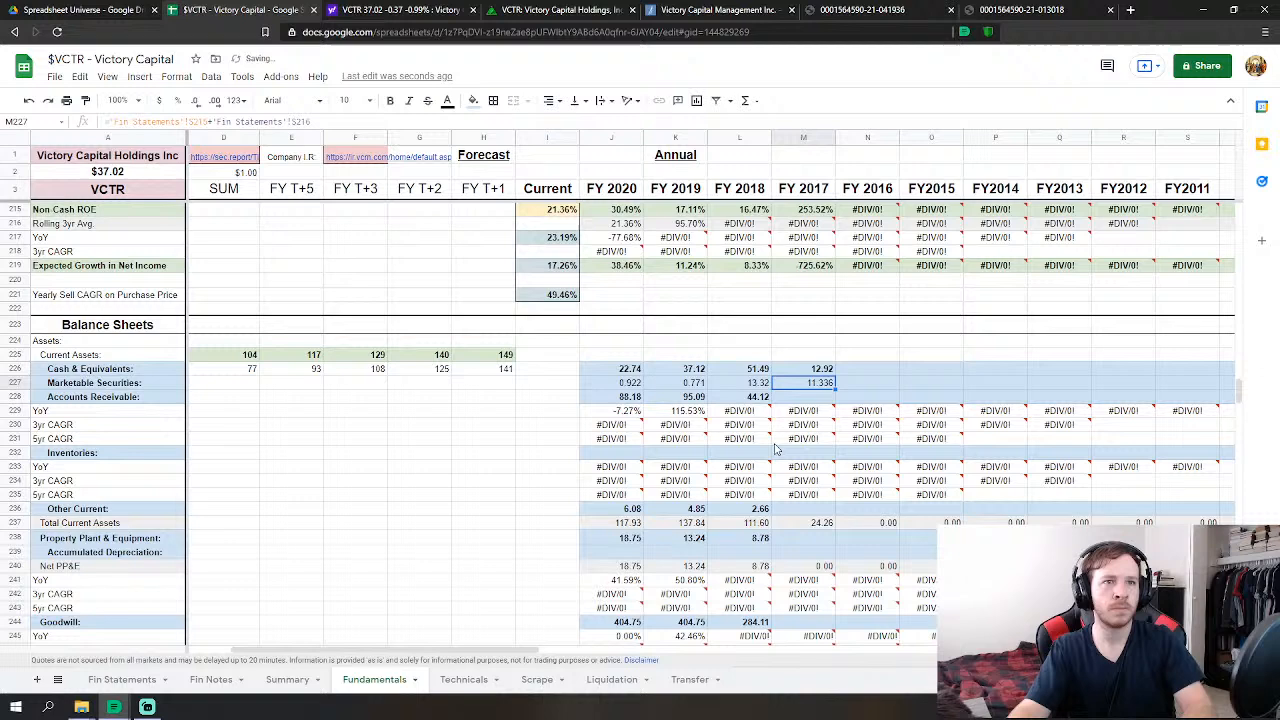
- Enter the FY 2017 Accounts Receivable on Fundamentals as the sum of the three receivable lines in Fin Statements S210, S212 and S213
{"action": "left_click", "coordinate": [820, 397]}
{"action": "type", "text": "="}
{"action": "left_click", "coordinate": [122, 679]}
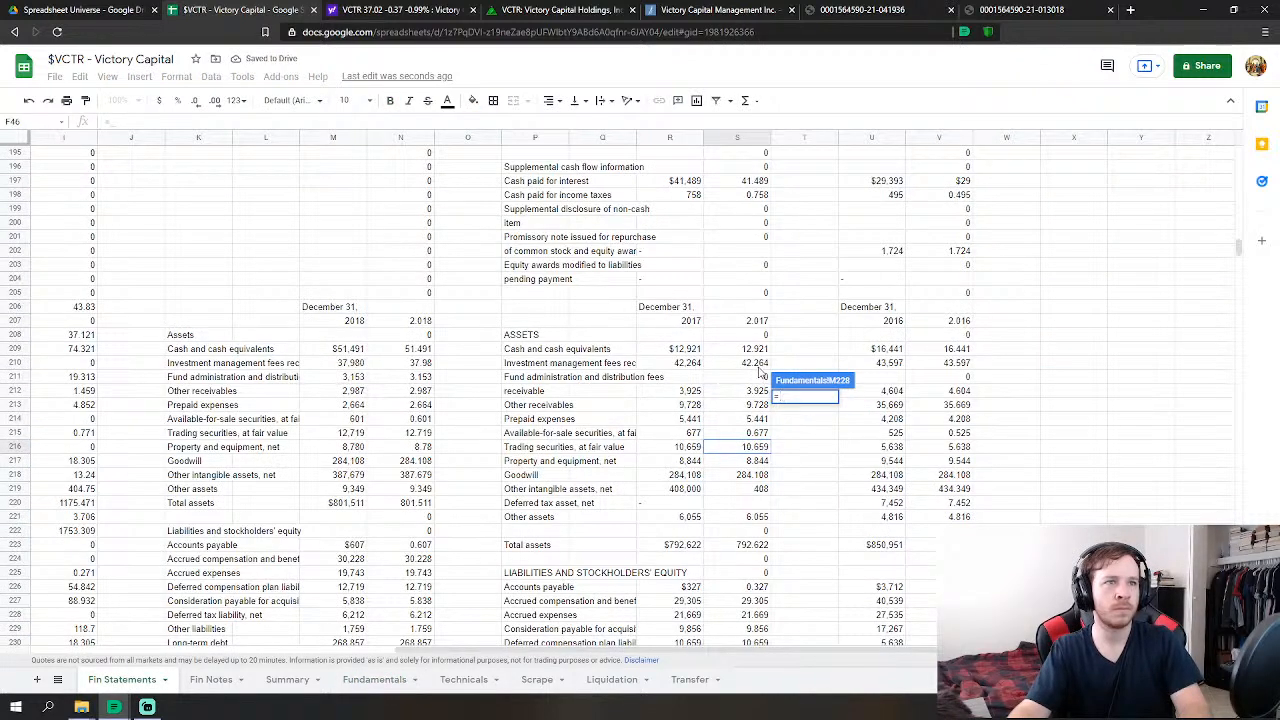
{"action": "left_click", "coordinate": [760, 368]}
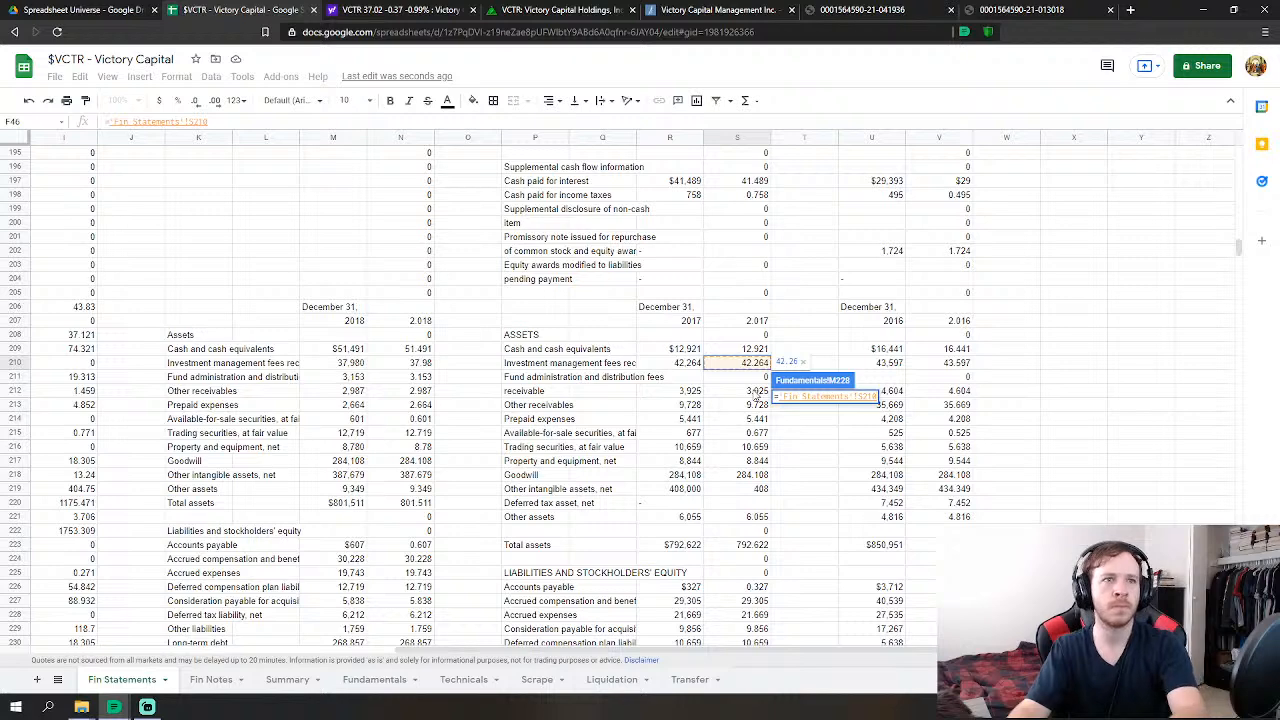
{"action": "type", "text": "+"}
{"action": "left_click", "coordinate": [757, 391]}
{"action": "type", "text": "+"}
{"action": "left_click", "coordinate": [759, 404]}
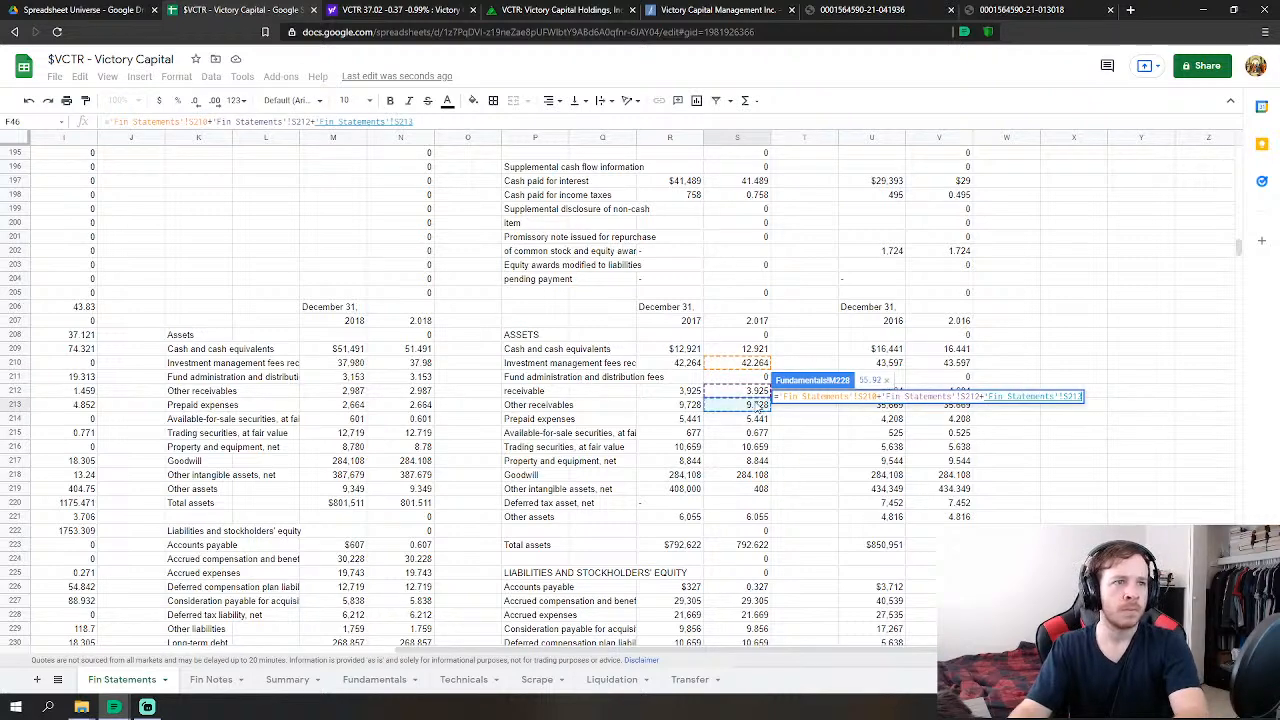
{"action": "key", "text": "Return"}
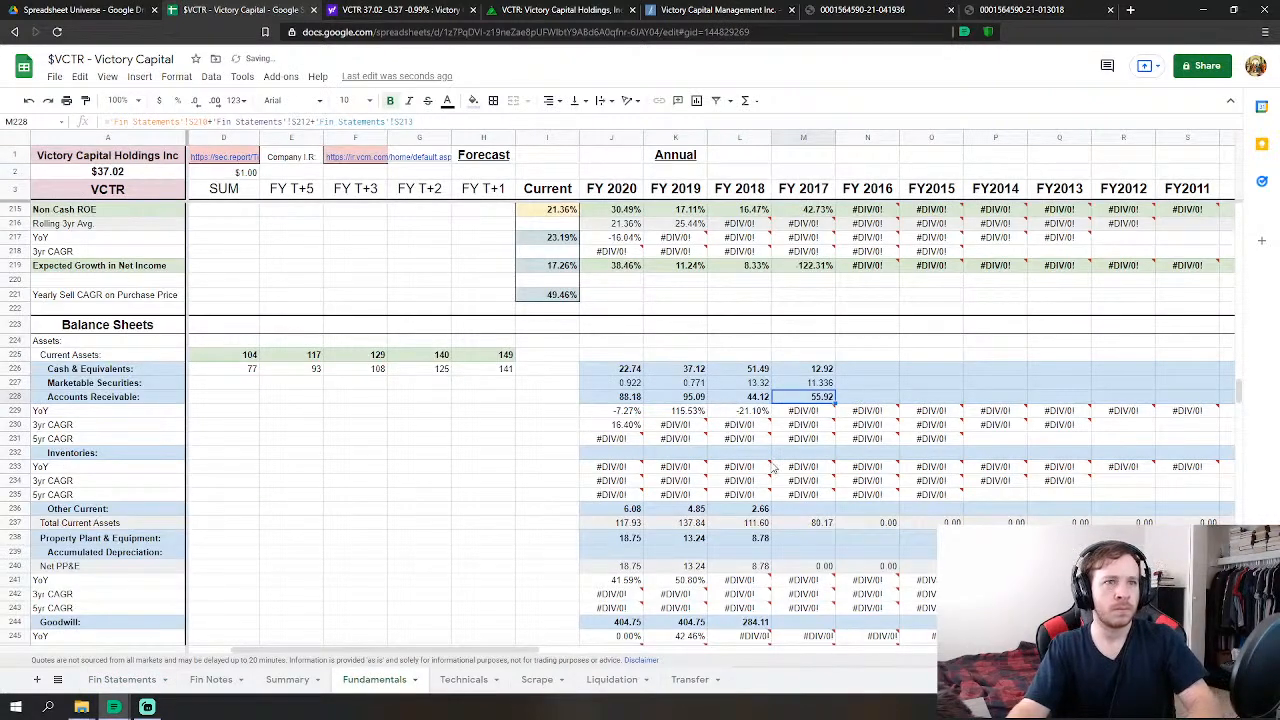
- Link the FY 2017 Other Current assets on Fundamentals to prepaid expenses in Fin Statements S214
{"action": "left_click", "coordinate": [815, 507]}
{"action": "type", "text": "="}
{"action": "left_click", "coordinate": [122, 679]}
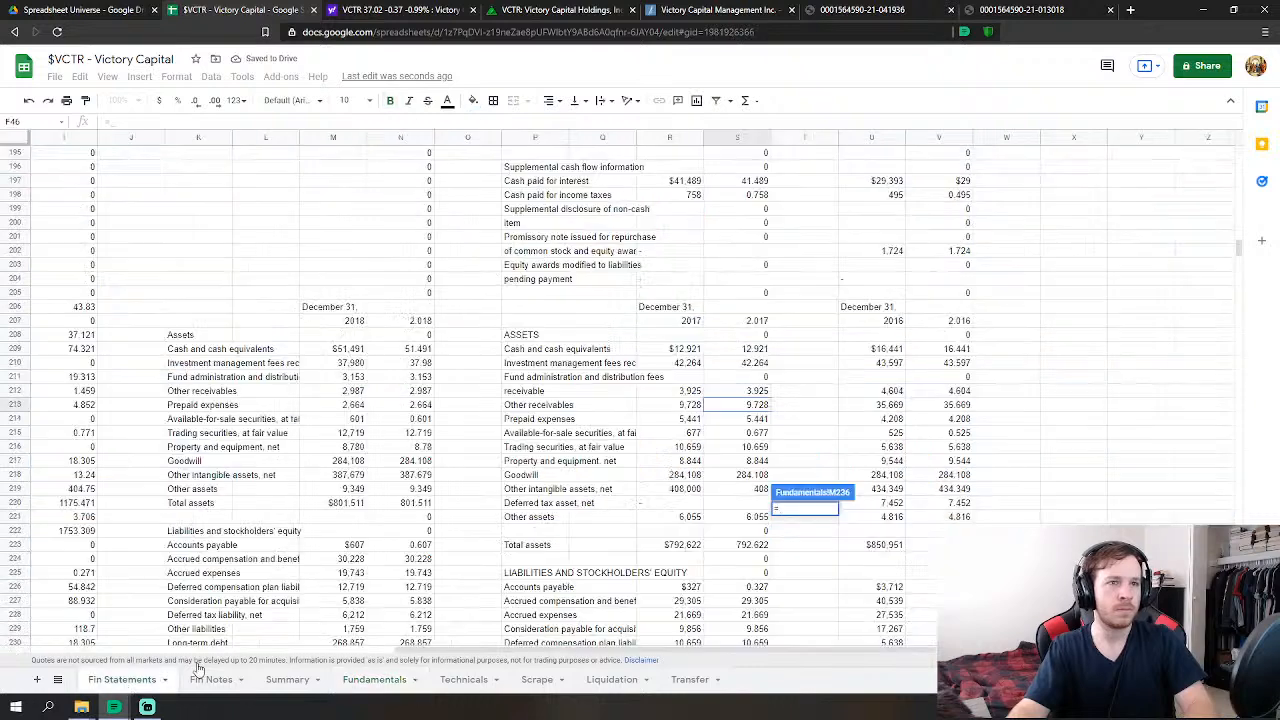
{"action": "left_click", "coordinate": [765, 420]}
{"action": "key", "text": "Return"}
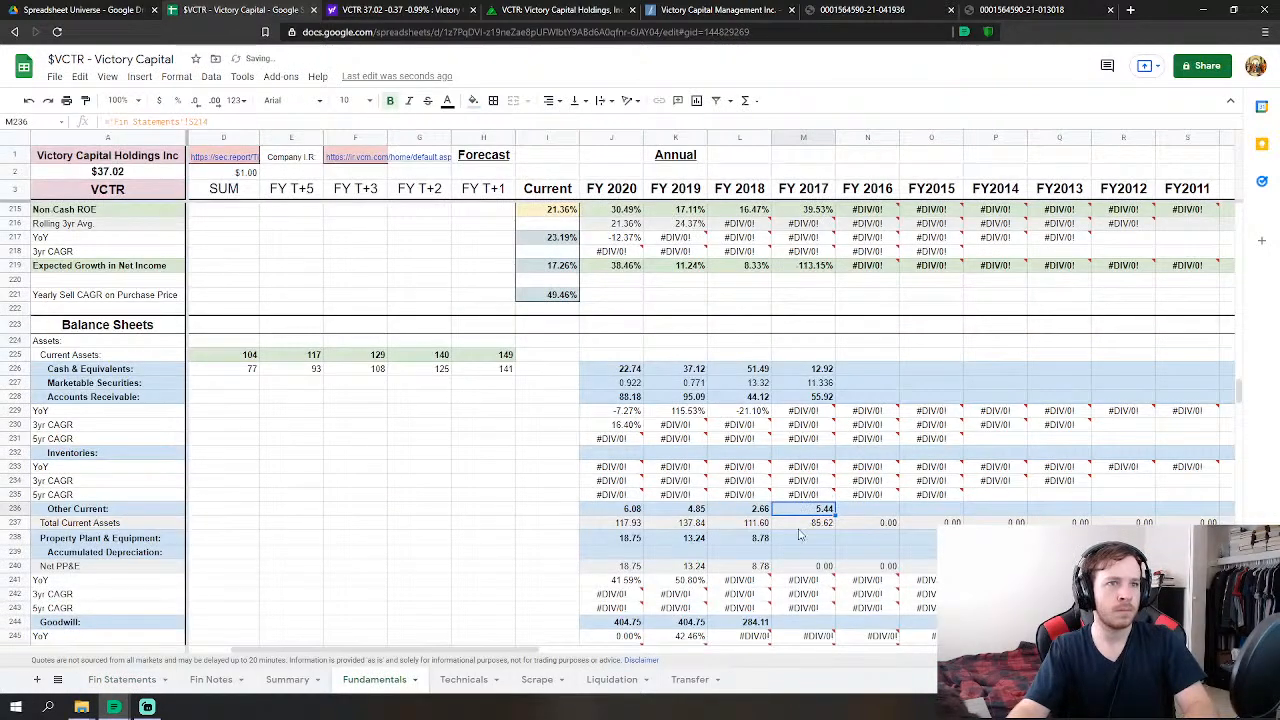
- Link the FY 2017 Property Plant & Equipment on Fundamentals to net property and equipment in Fin Statements S217
{"action": "left_click", "coordinate": [800, 536]}
{"action": "type", "text": "="}
{"action": "left_click", "coordinate": [122, 679]}
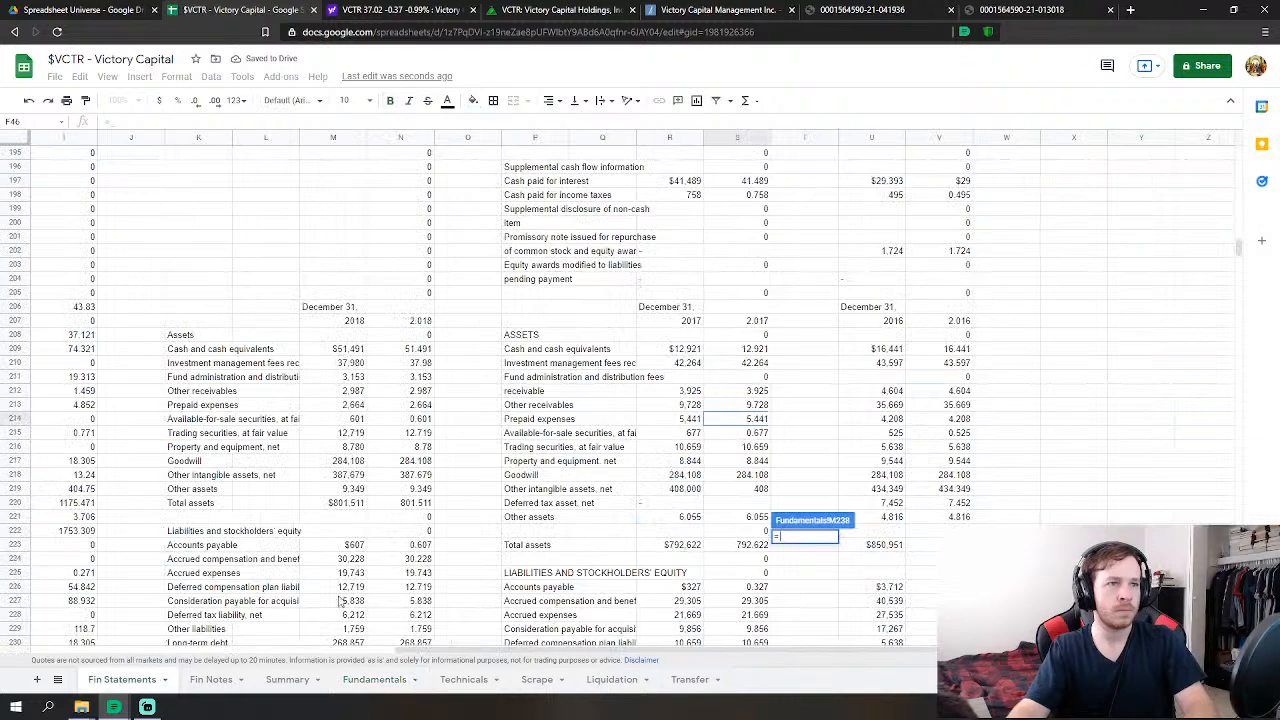
{"action": "left_click", "coordinate": [748, 461]}
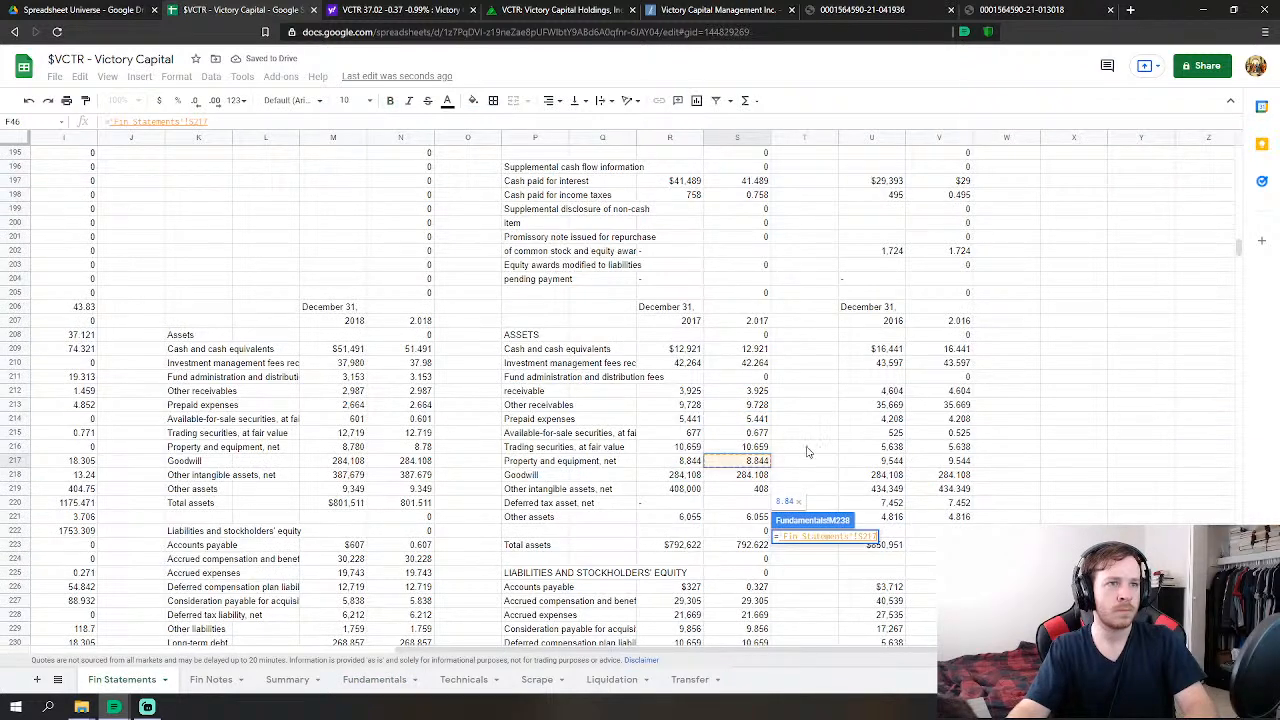
{"action": "key", "text": "Return"}
- Link the FY 2017 Goodwill on Fundamentals to the goodwill amount in Fin Statements S218
{"action": "left_click", "coordinate": [801, 621]}
{"action": "scroll", "coordinate": [800, 600], "scroll_direction": "down", "scroll_amount": 3}
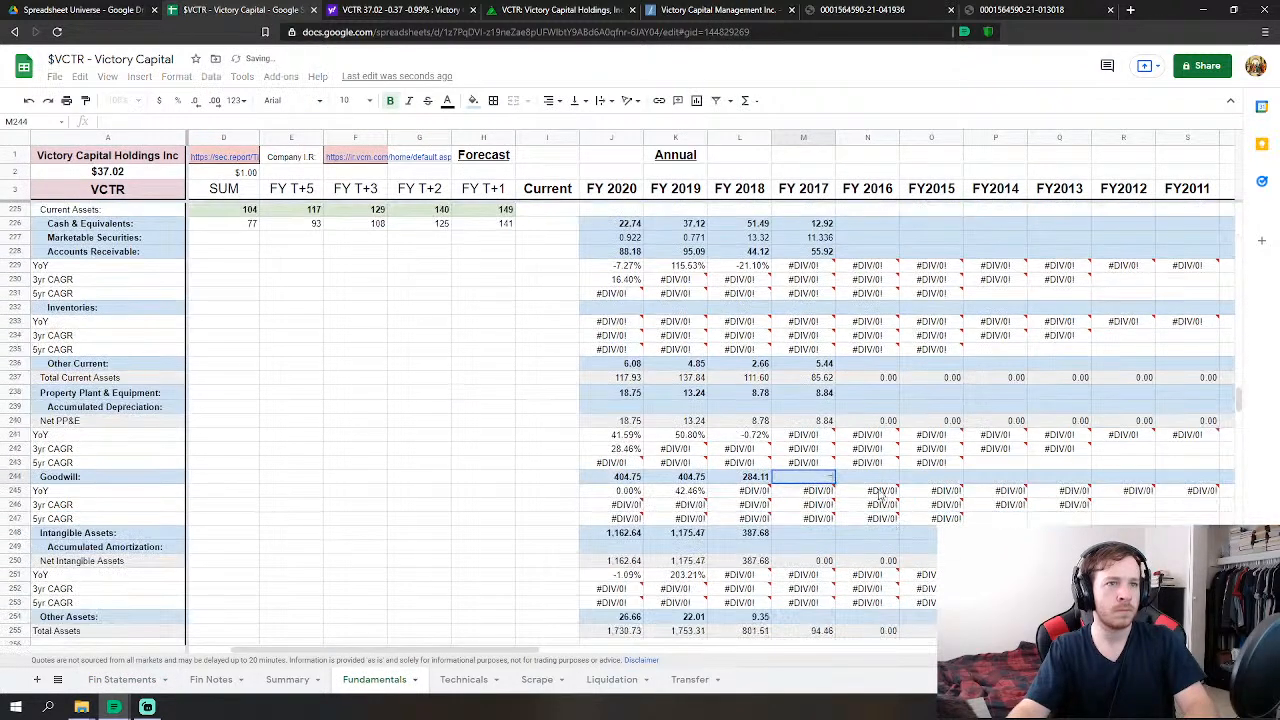
{"action": "type", "text": "="}
{"action": "left_click", "coordinate": [122, 679]}
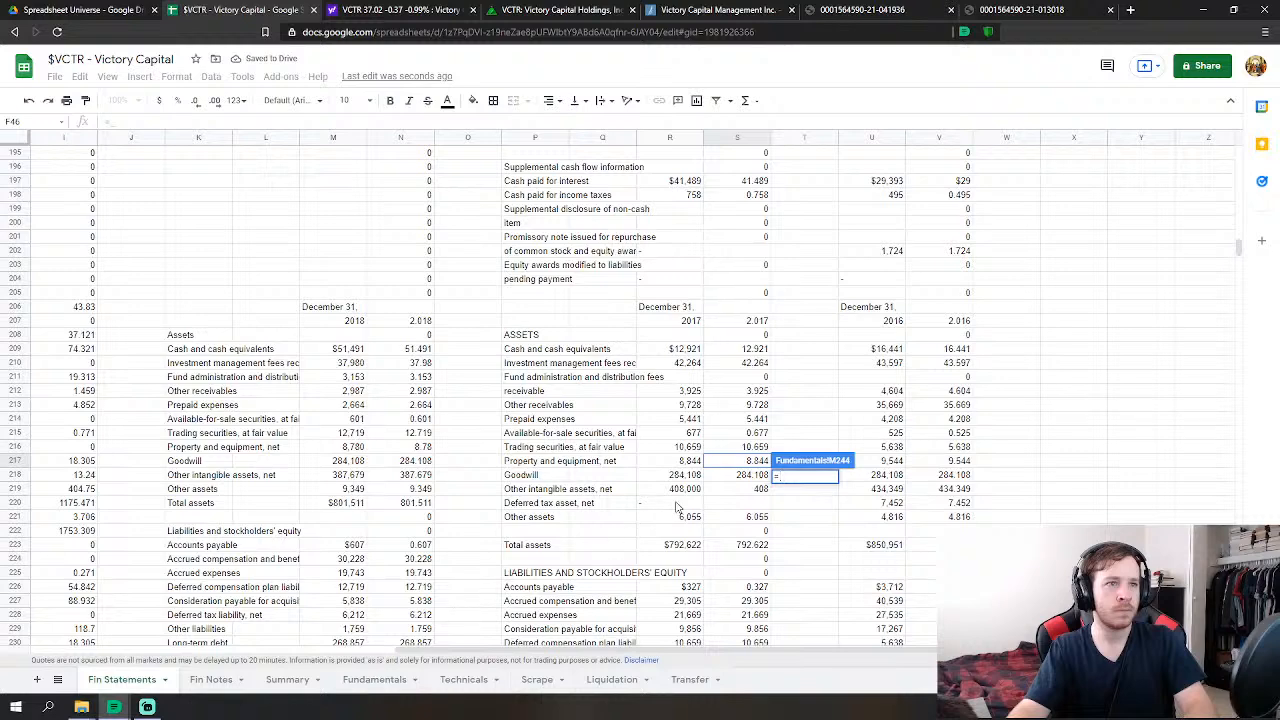
{"action": "left_click", "coordinate": [752, 476]}
{"action": "key", "text": "Return"}
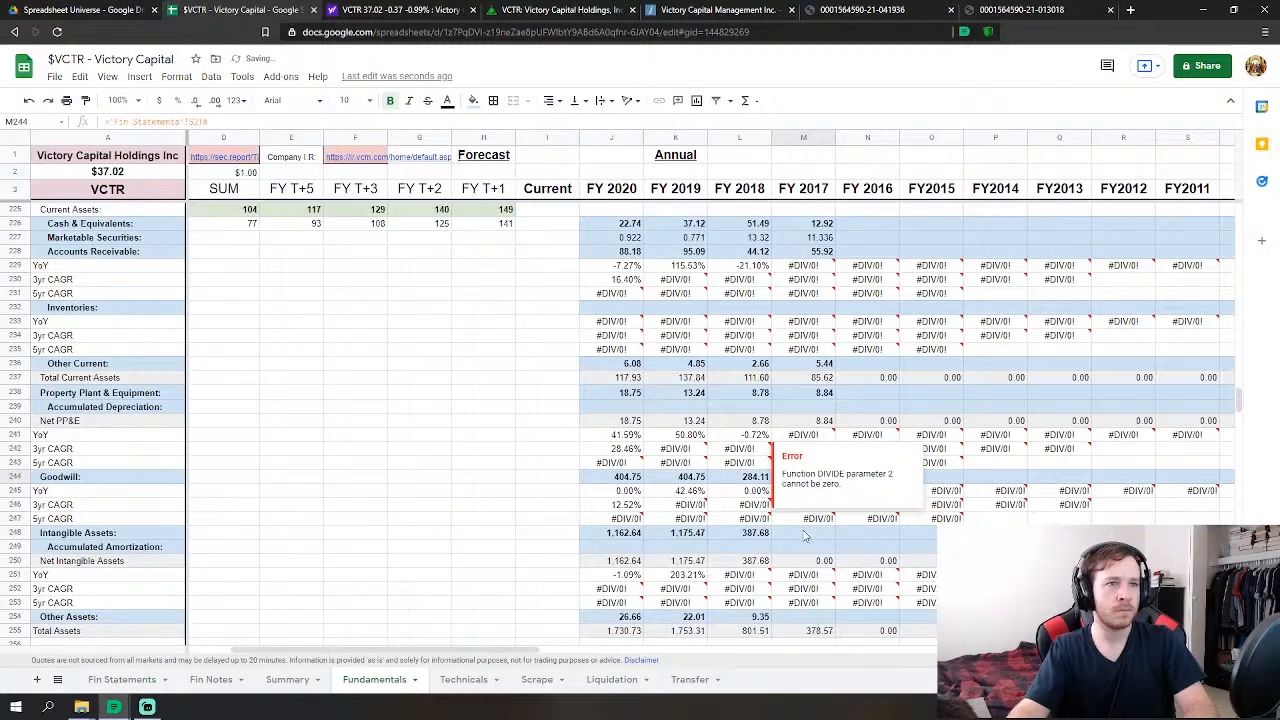
- Link the FY 2017 Intangible Assets on Fundamentals to net other intangible assets in Fin Statements S219
{"action": "left_click", "coordinate": [805, 537]}
{"action": "type", "text": "="}
{"action": "left_click", "coordinate": [150, 679]}
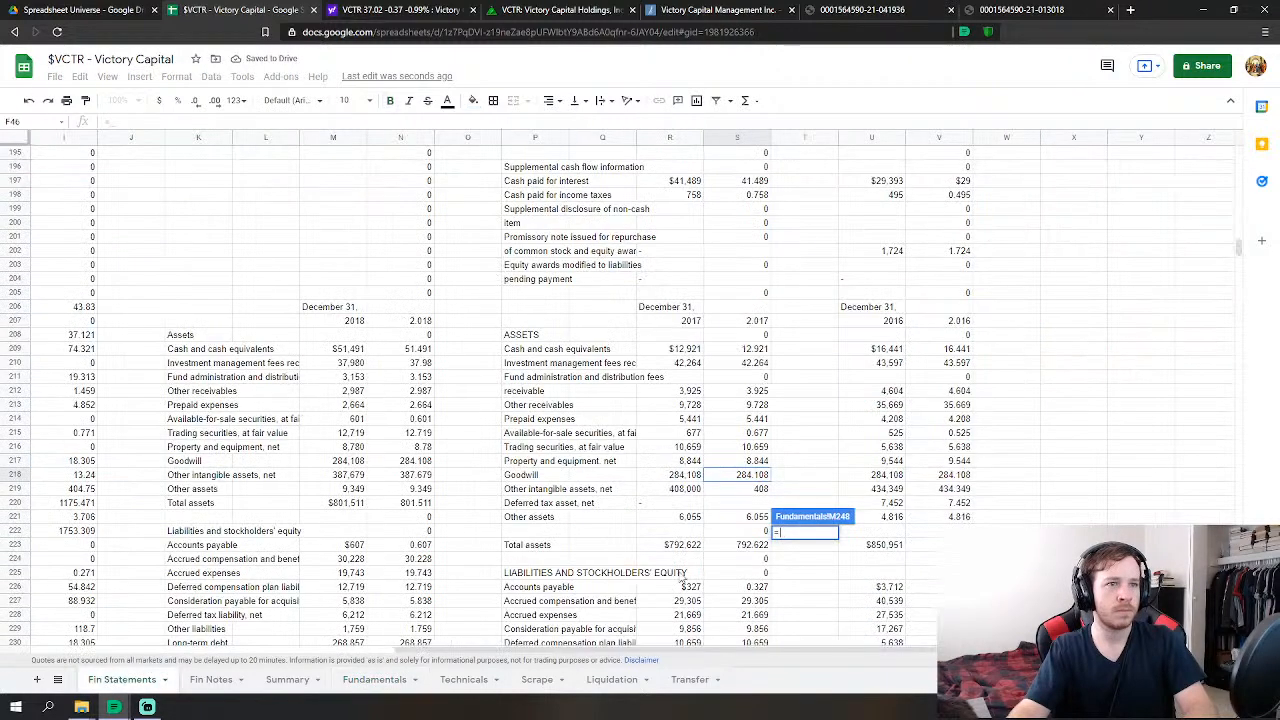
{"action": "left_click", "coordinate": [752, 490]}
{"action": "key", "text": "Return"}
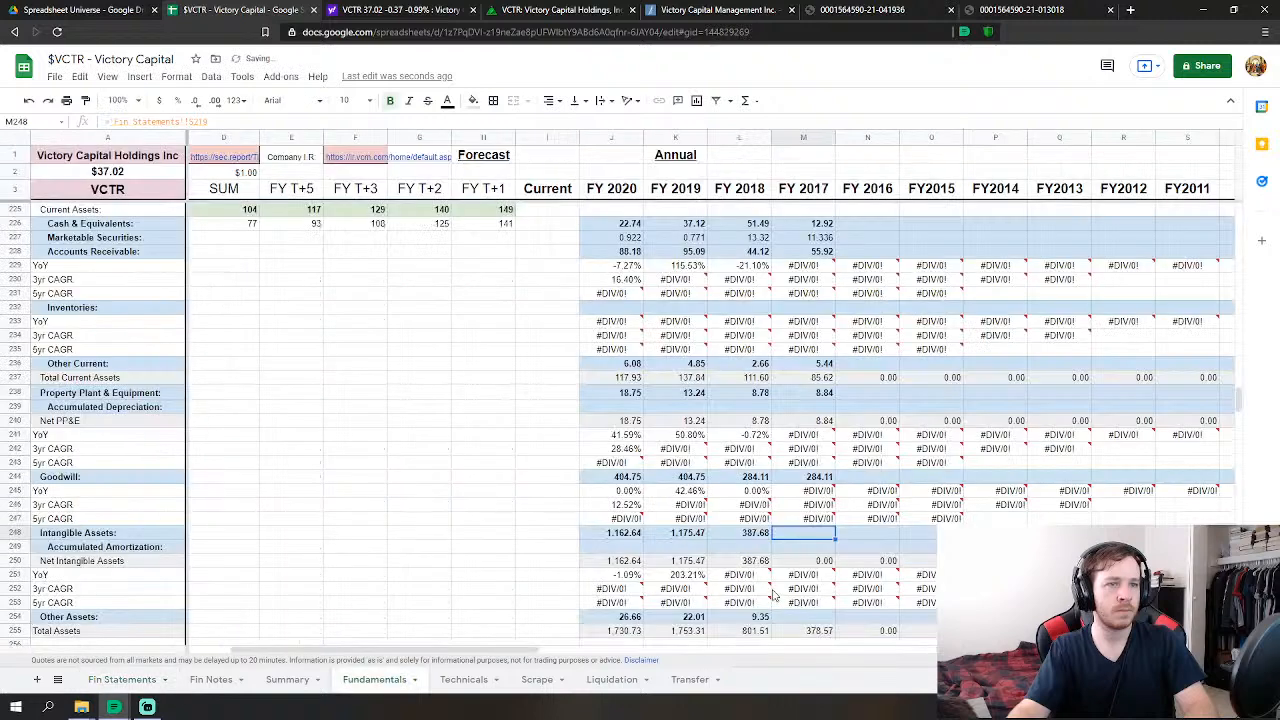
- Link the FY 2017 Other Assets on Fundamentals to the other assets amount in Fin Statements S221
{"action": "left_click", "coordinate": [805, 546]}
{"action": "type", "text": "="}
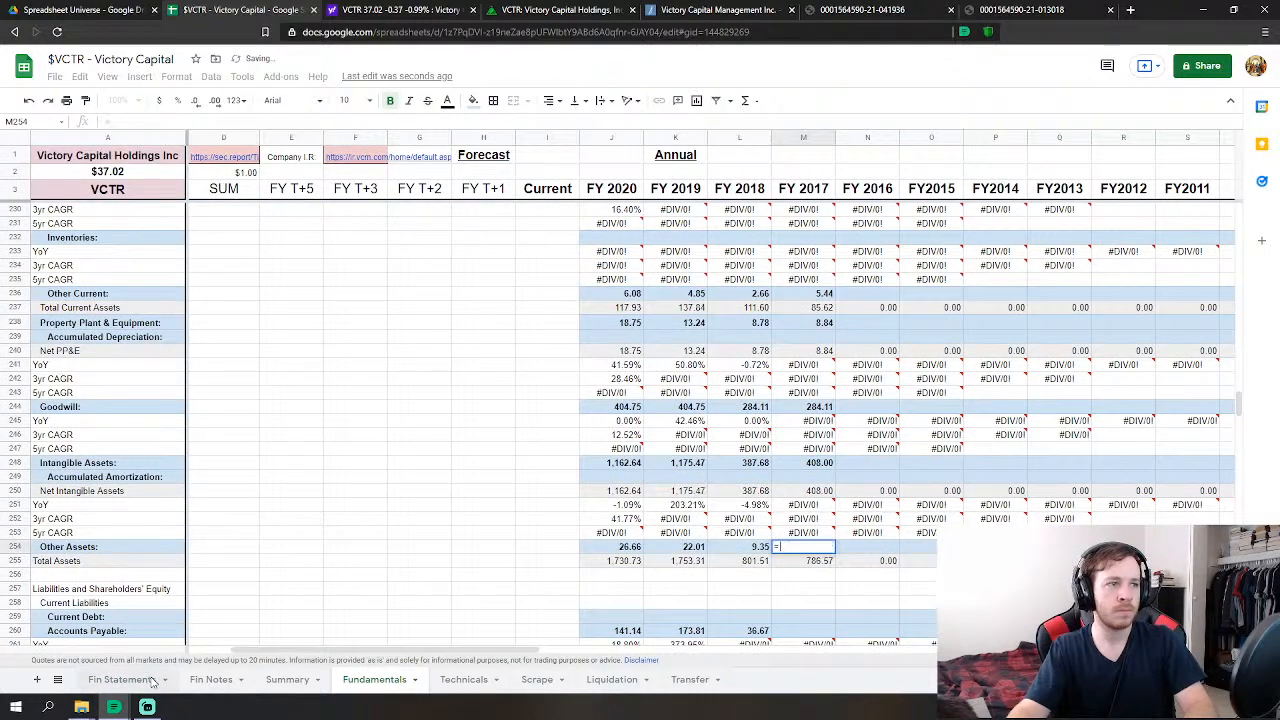
{"action": "left_click", "coordinate": [122, 679]}
{"action": "left_click", "coordinate": [762, 519]}
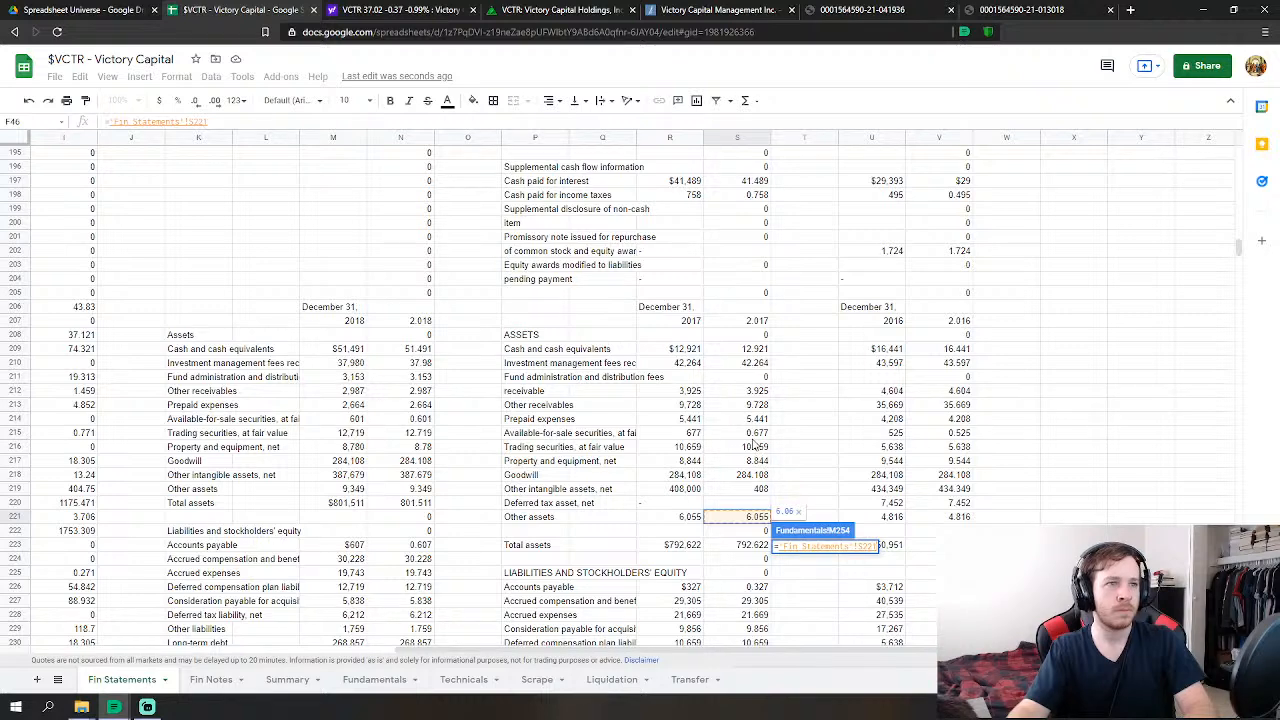
{"action": "key", "text": "Return"}
- Enter the FY 2017 Accounts Payable on Fundamentals as accounts payable, accrued compensation and acquisition consideration payable in Fin Statements S226, S227 and S229
{"action": "scroll", "coordinate": [795, 288], "scroll_direction": "down", "scroll_amount": 10}
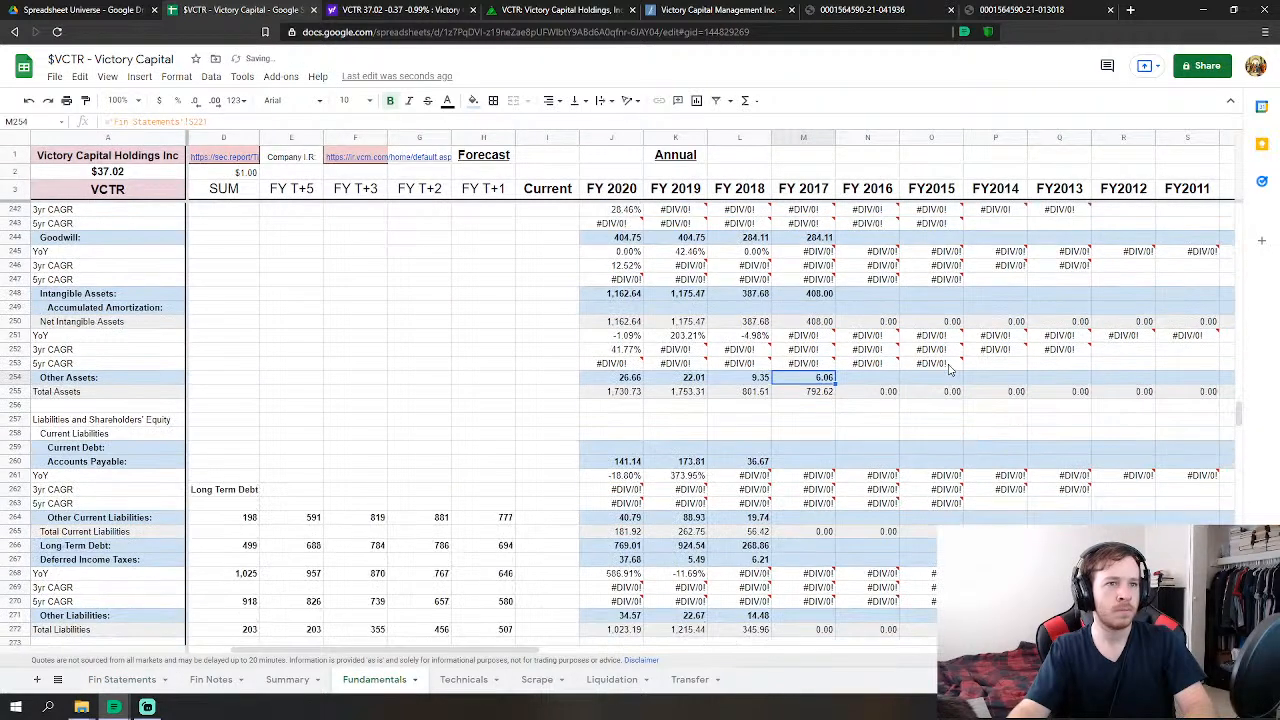
{"action": "left_click", "coordinate": [826, 282]}
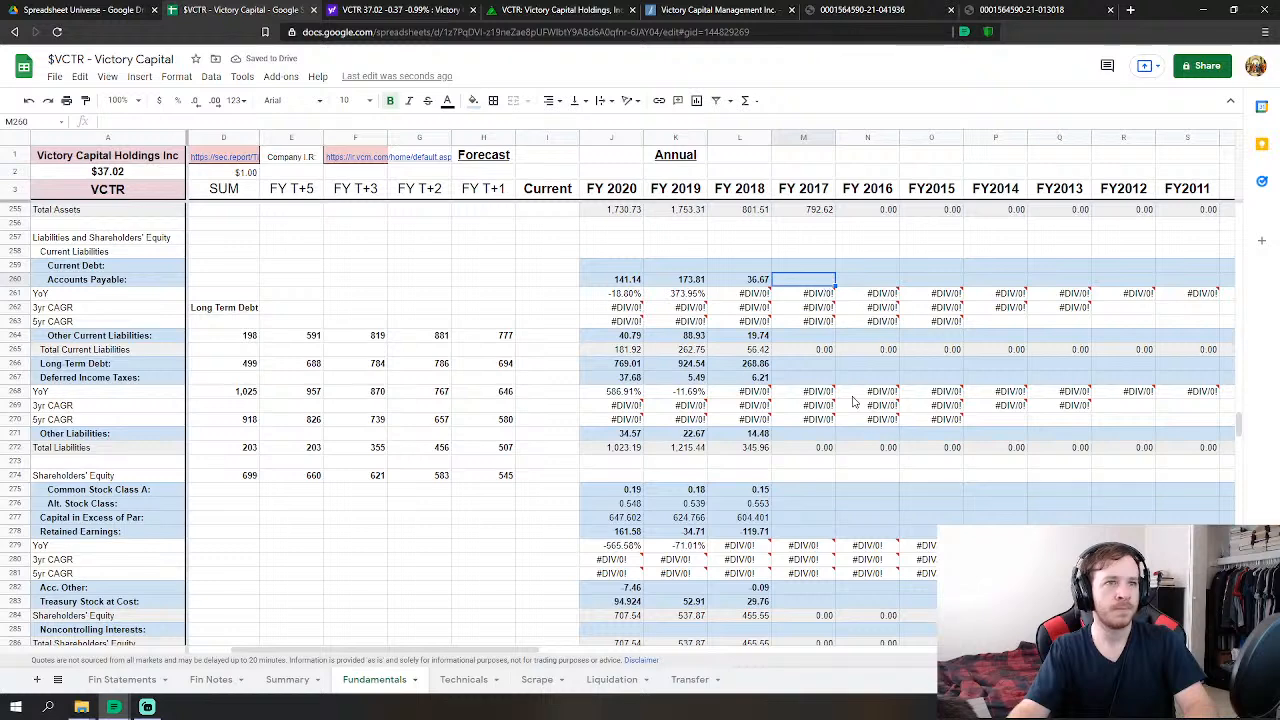
{"action": "type", "text": "="}
{"action": "left_click", "coordinate": [122, 679]}
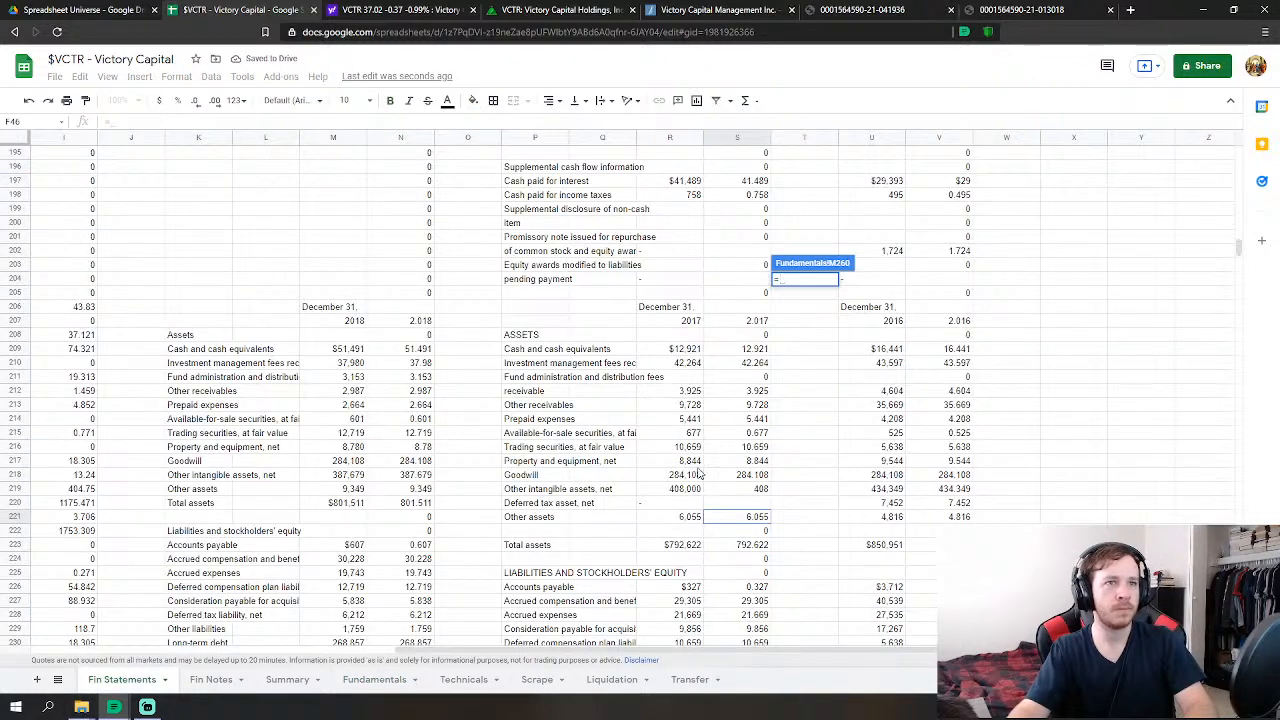
{"action": "scroll", "coordinate": [700, 474], "scroll_direction": "down", "scroll_amount": 3}
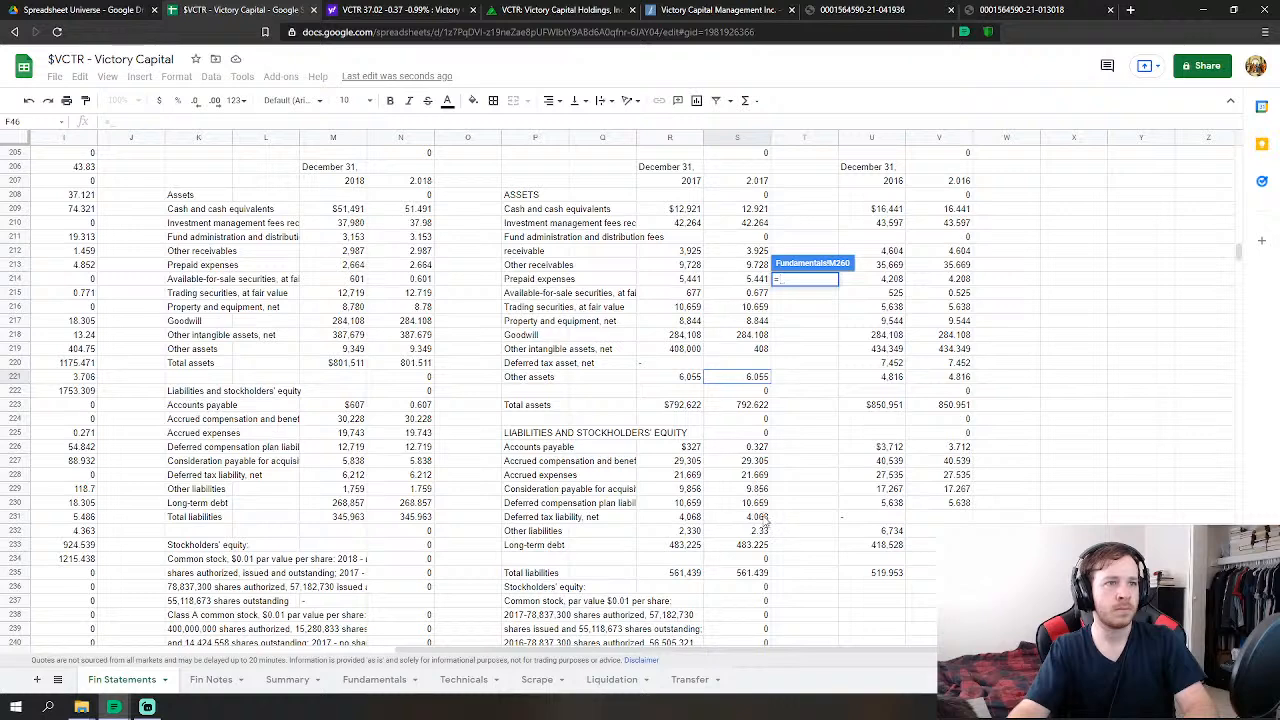
{"action": "left_click", "coordinate": [755, 447]}
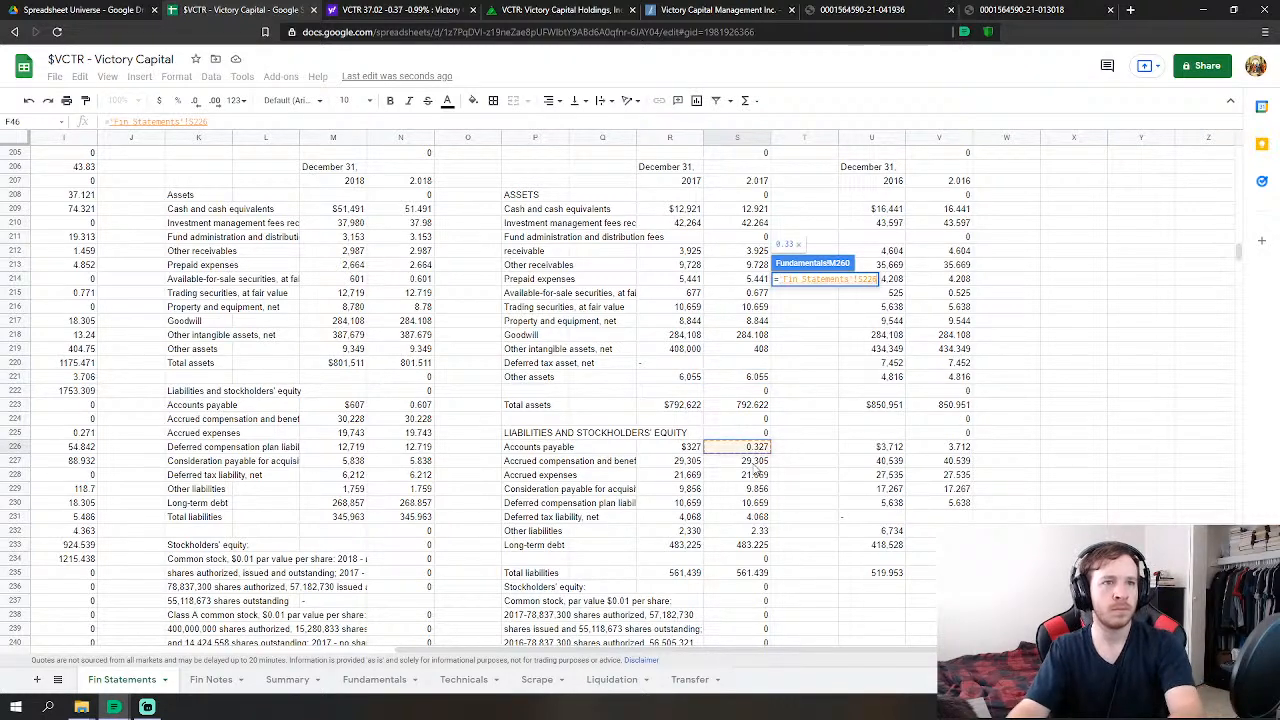
{"action": "type", "text": "+"}
{"action": "left_click", "coordinate": [756, 462]}
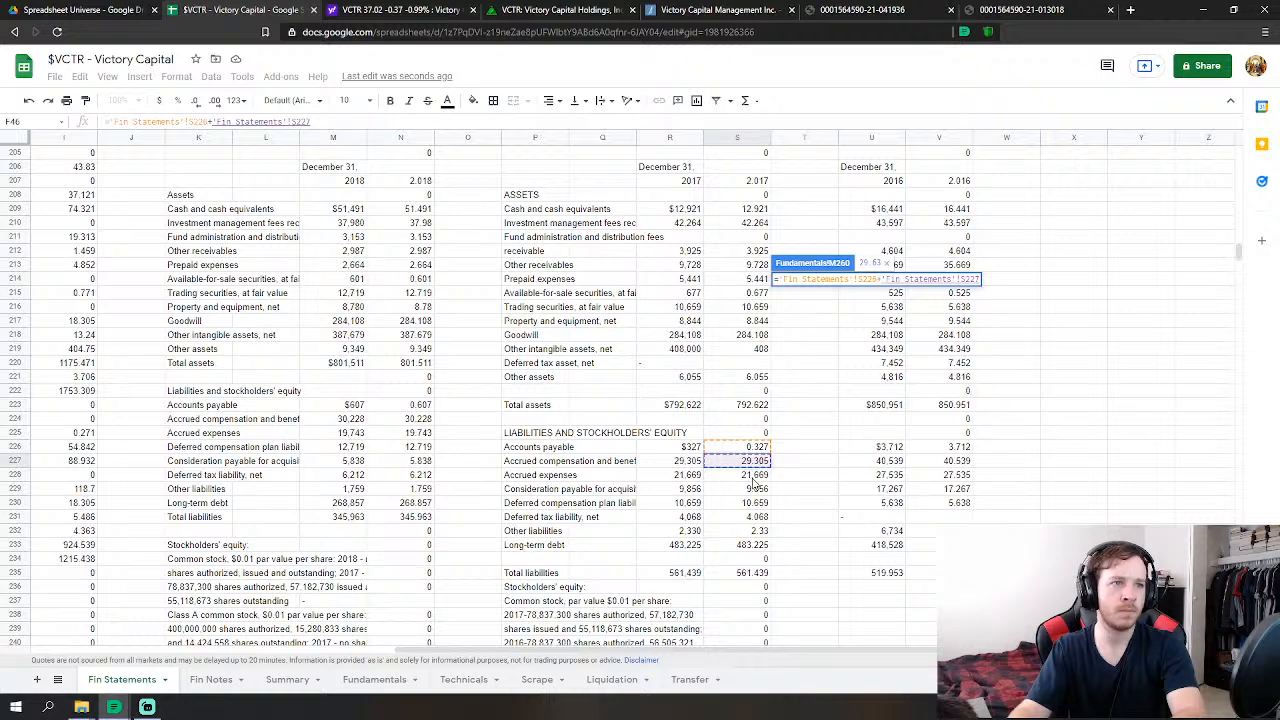
{"action": "type", "text": "+"}
{"action": "left_click", "coordinate": [759, 492]}
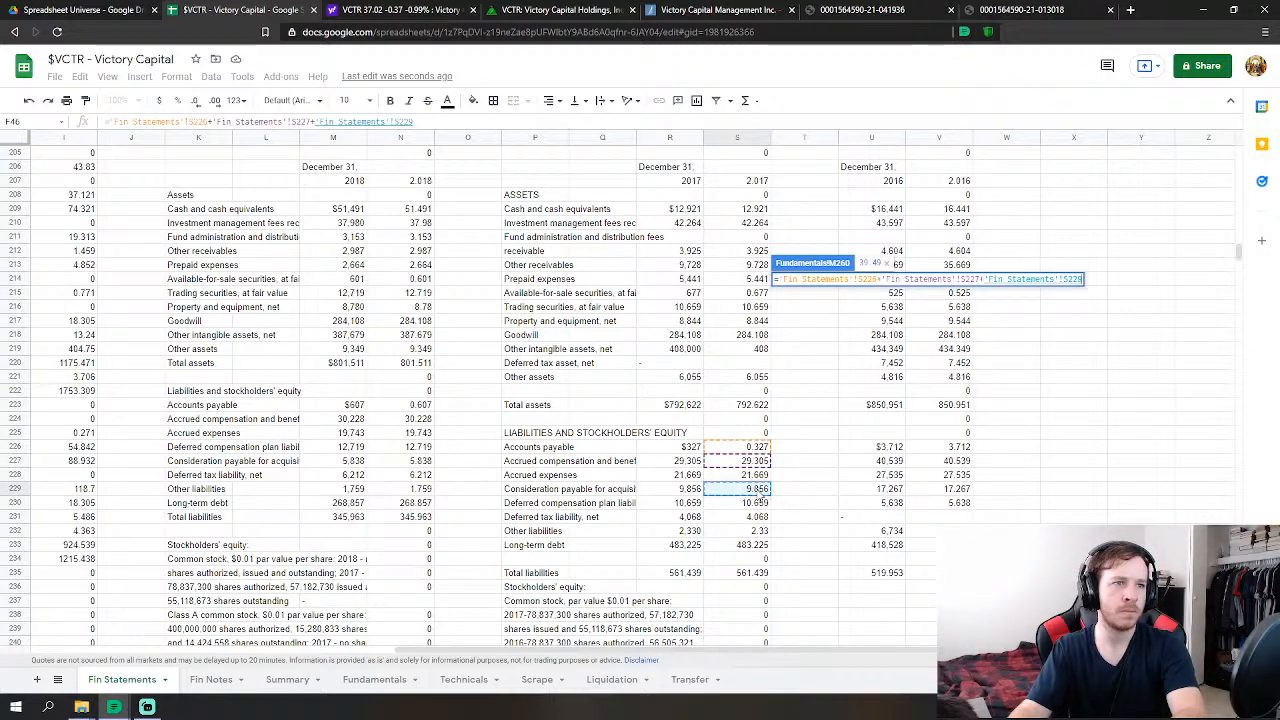
{"action": "key", "text": "Return"}
- Link the FY 2017 Other Current Liabilities on Fundamentals to the accrued expenses amount in Fin Statements S228
{"action": "left_click", "coordinate": [830, 340]}
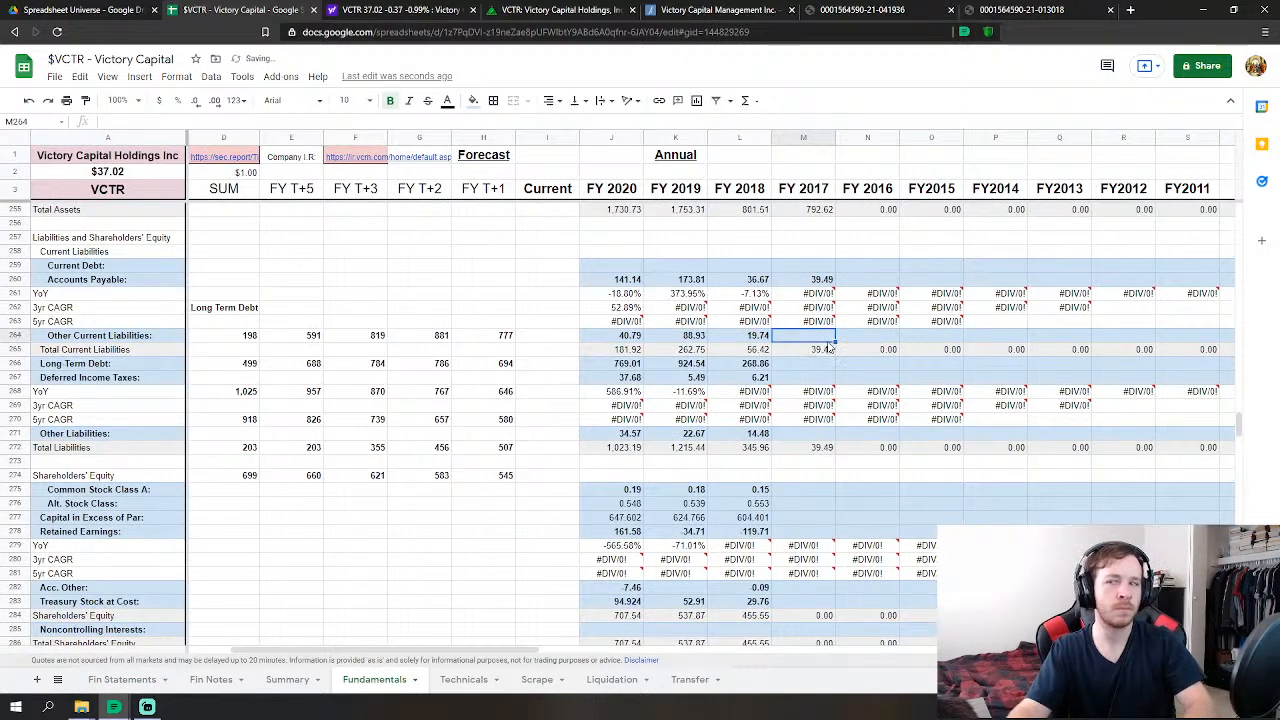
{"action": "type", "text": "="}
{"action": "left_click", "coordinate": [120, 679]}
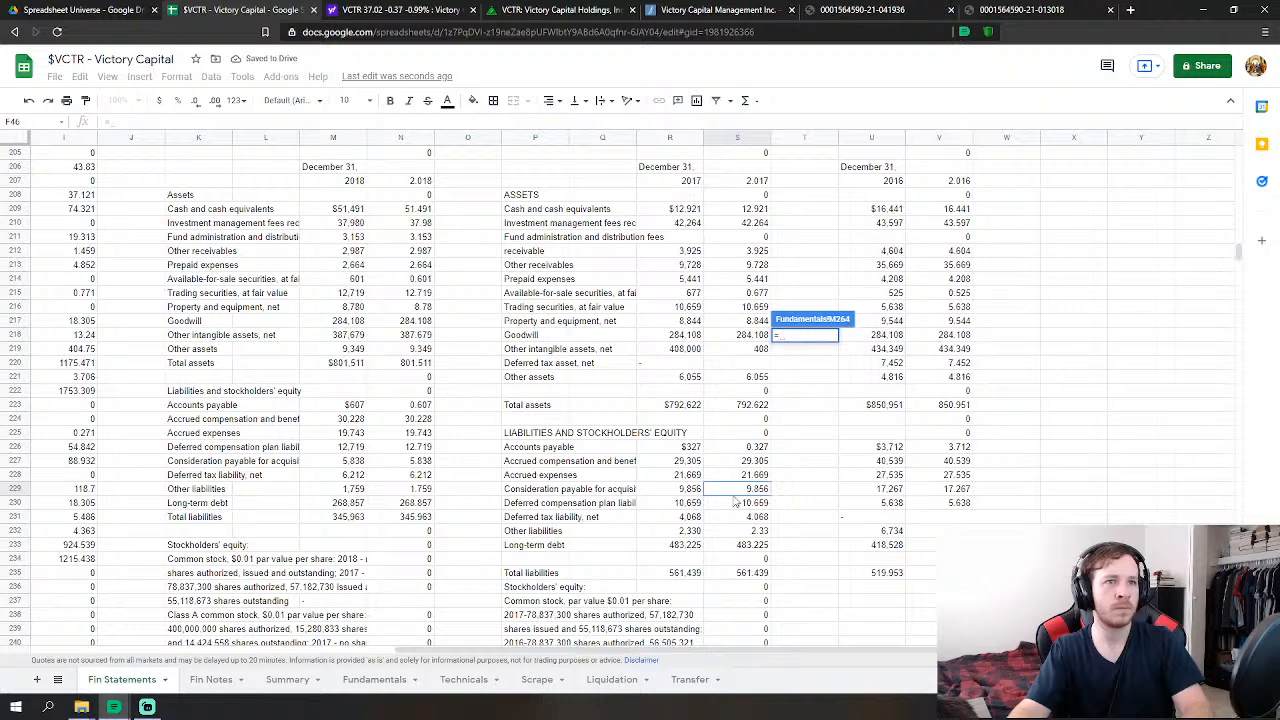
{"action": "left_click", "coordinate": [760, 475]}
{"action": "key", "text": "Return"}
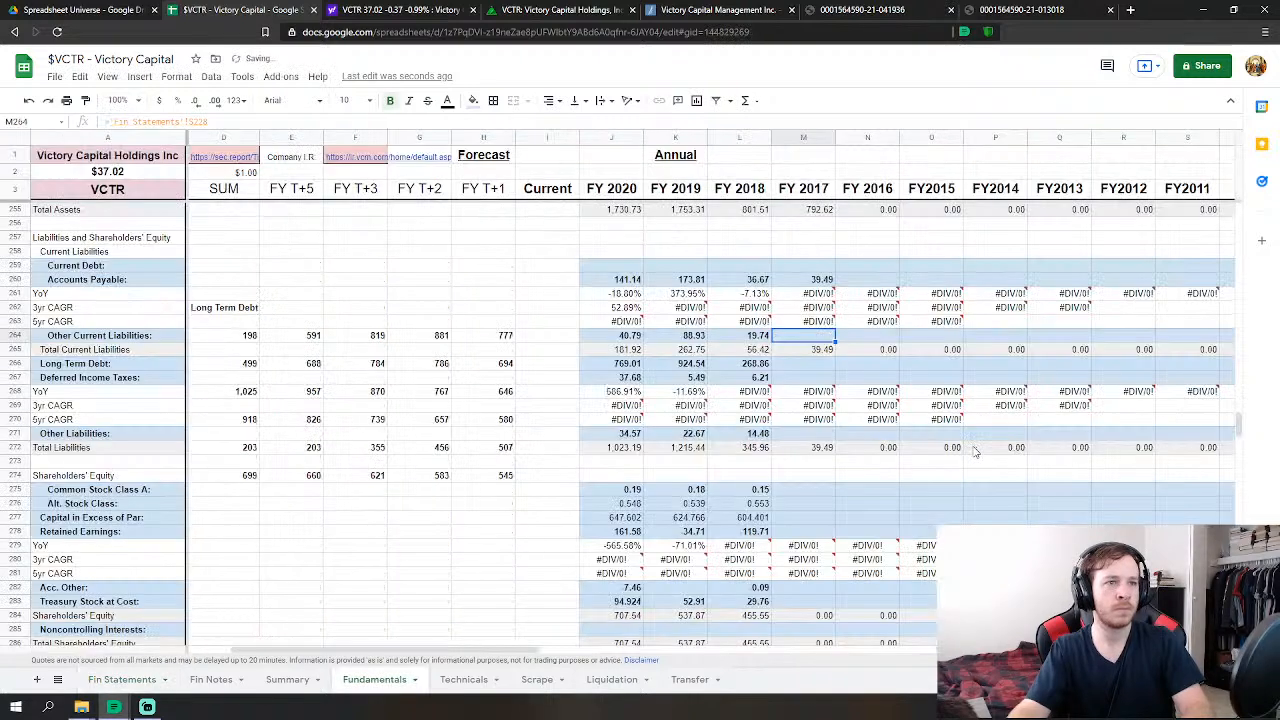
- Link the FY 2017 Long-Term Debt on Fundamentals to the long-term debt amount in Fin Statements S233
{"action": "left_click", "coordinate": [812, 366]}
{"action": "type", "text": "="}
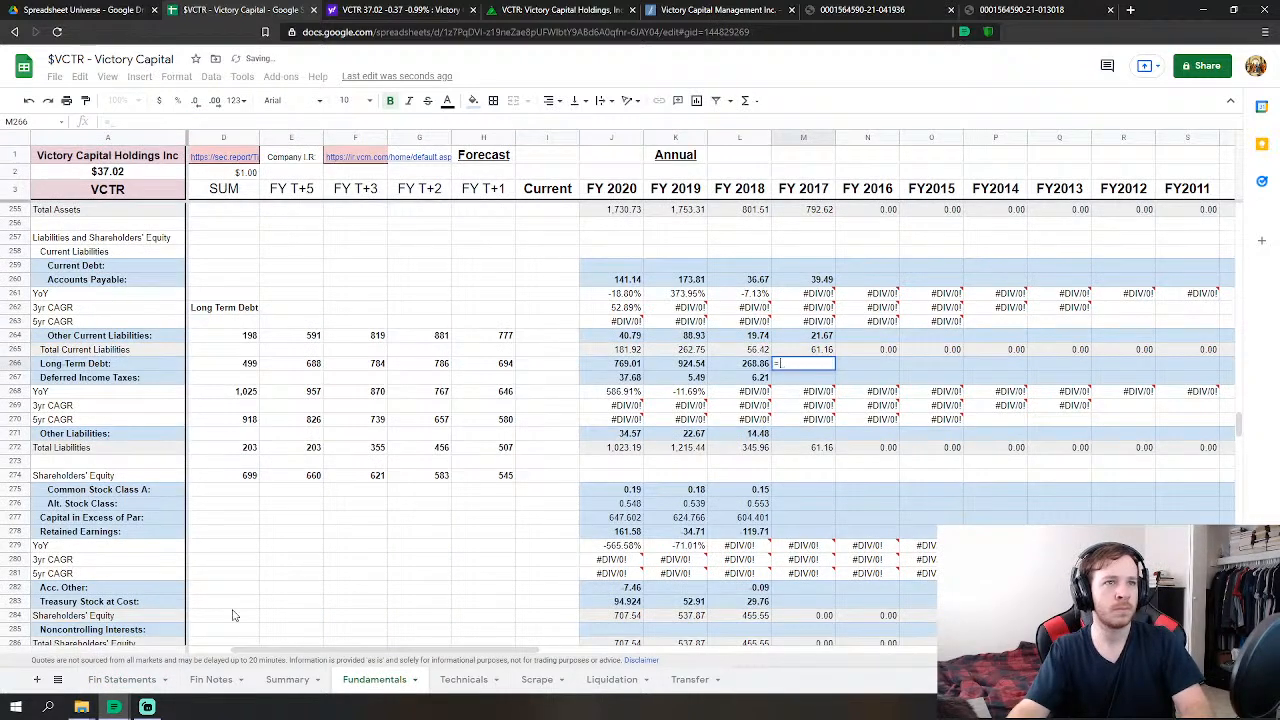
{"action": "left_click", "coordinate": [118, 680]}
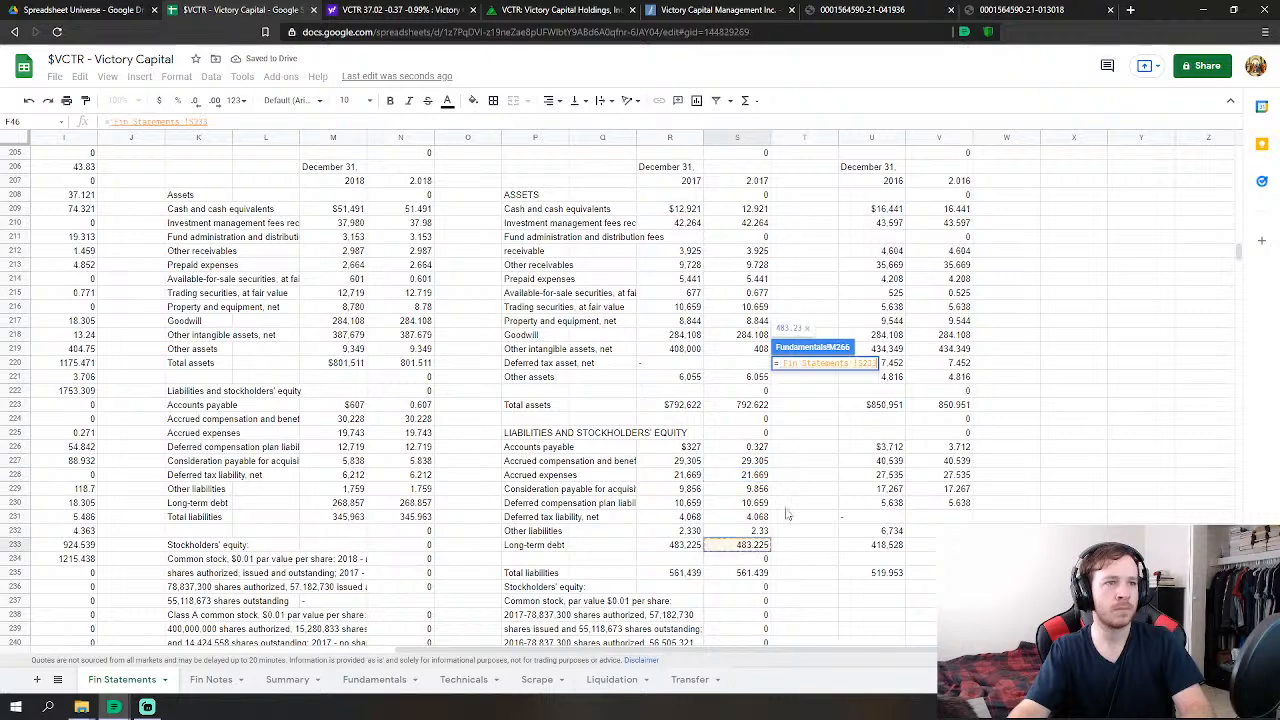
{"action": "left_click", "coordinate": [374, 680]}
- Link the FY 2017 Deferred Income Taxes on Fundamentals to the net deferred tax liability in Fin Statements S231
{"action": "left_click", "coordinate": [138, 682]}
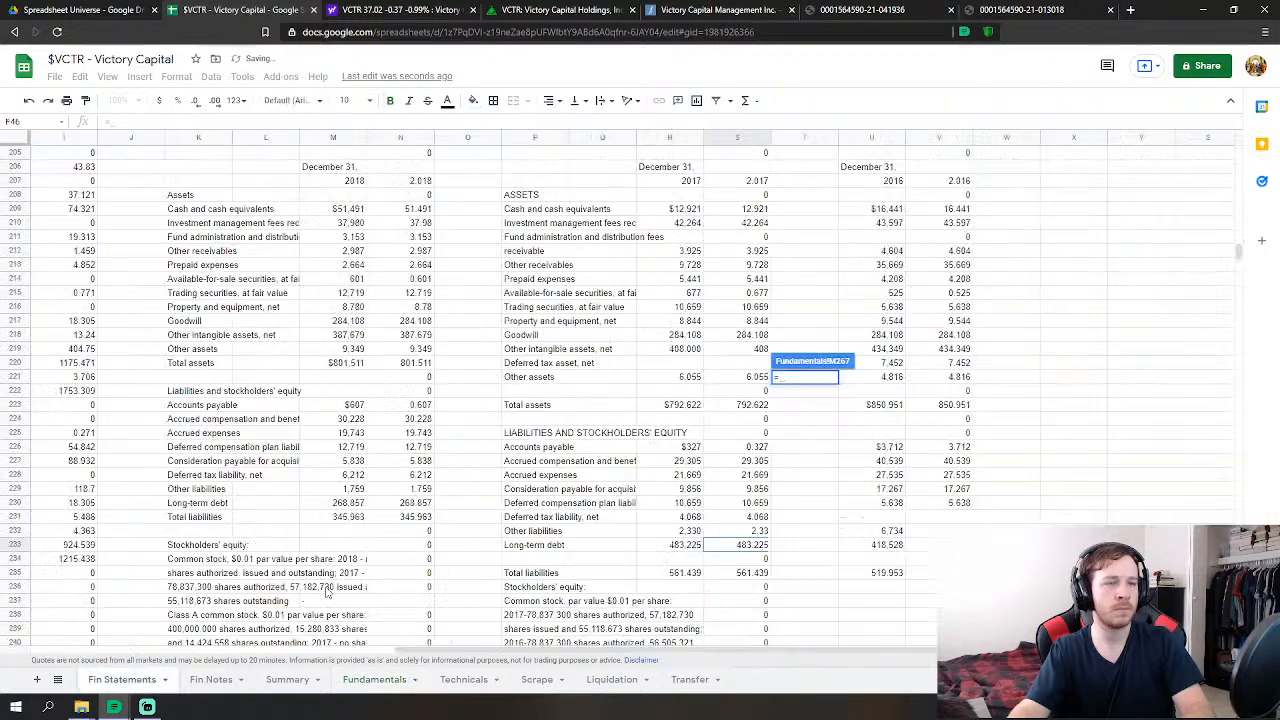
{"action": "left_click", "coordinate": [762, 517]}
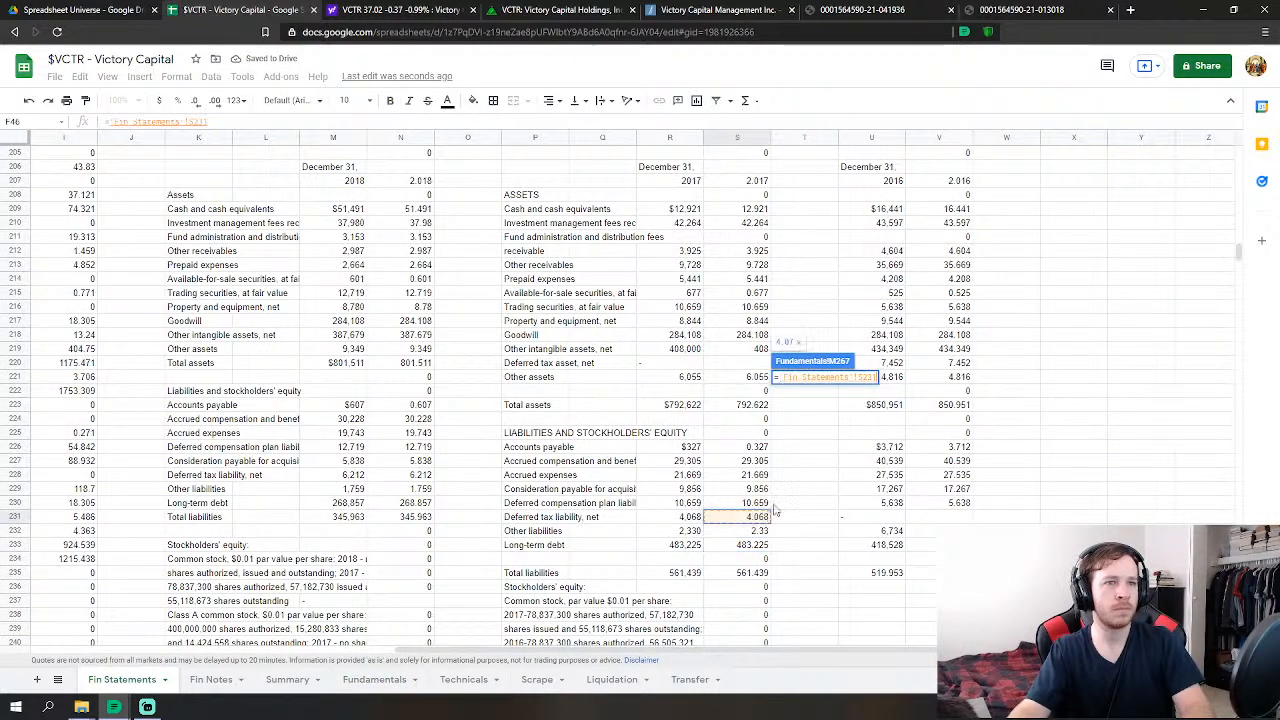
{"action": "key", "text": "Return"}
- Enter the FY 2017 Other Liabilities on Fundamentals as other liabilities plus deferred compensation plan liability in Fin Statements S232 and S230
{"action": "left_click", "coordinate": [804, 436]}
{"action": "type", "text": "="}
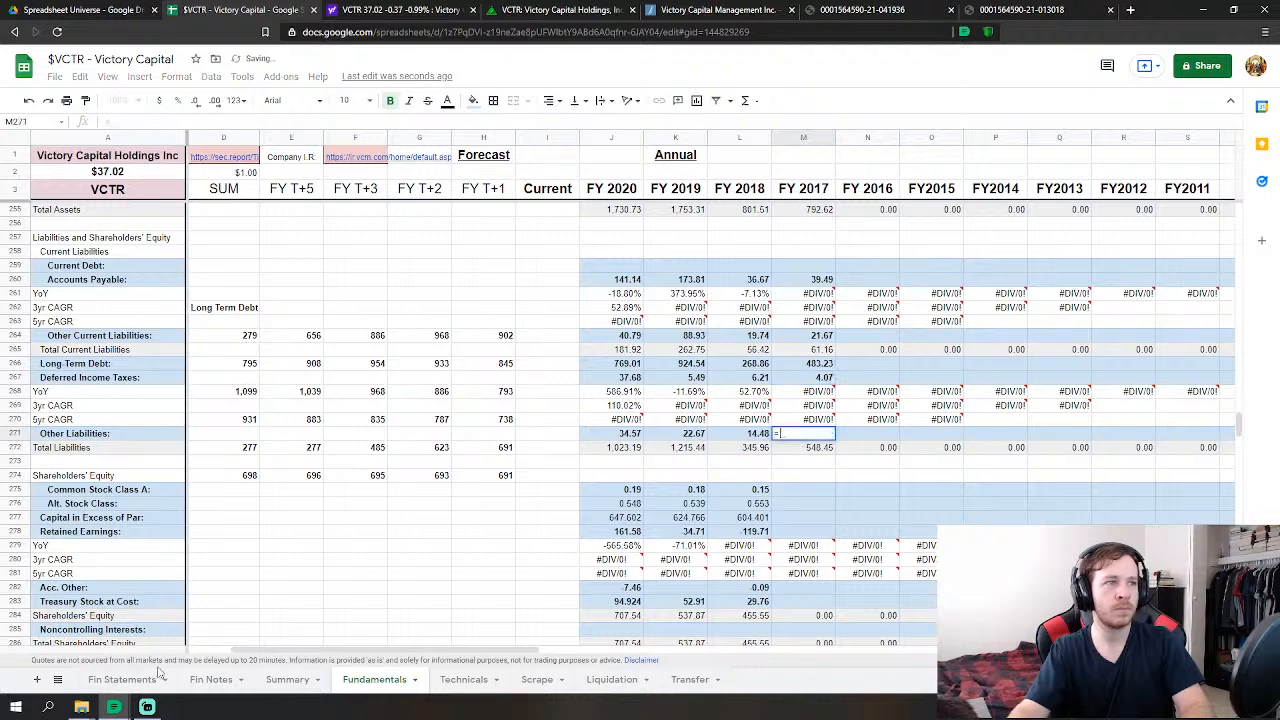
{"action": "left_click", "coordinate": [144, 681]}
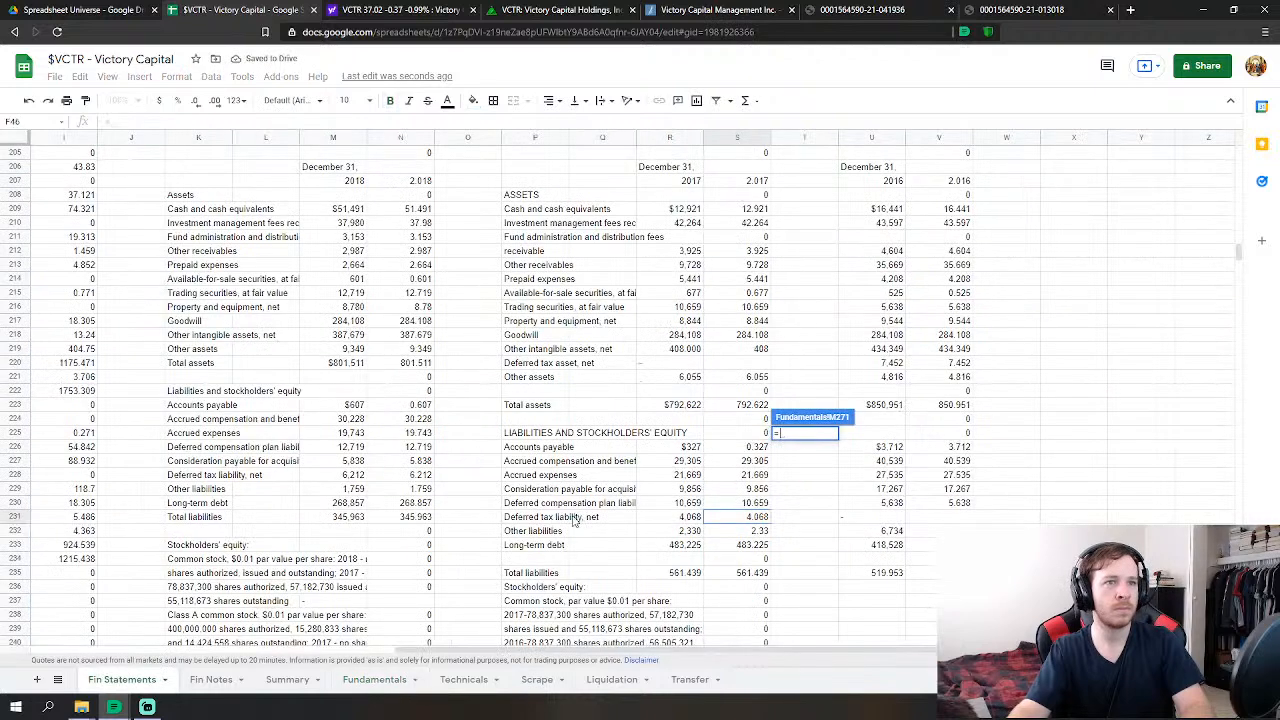
{"action": "left_click", "coordinate": [749, 535]}
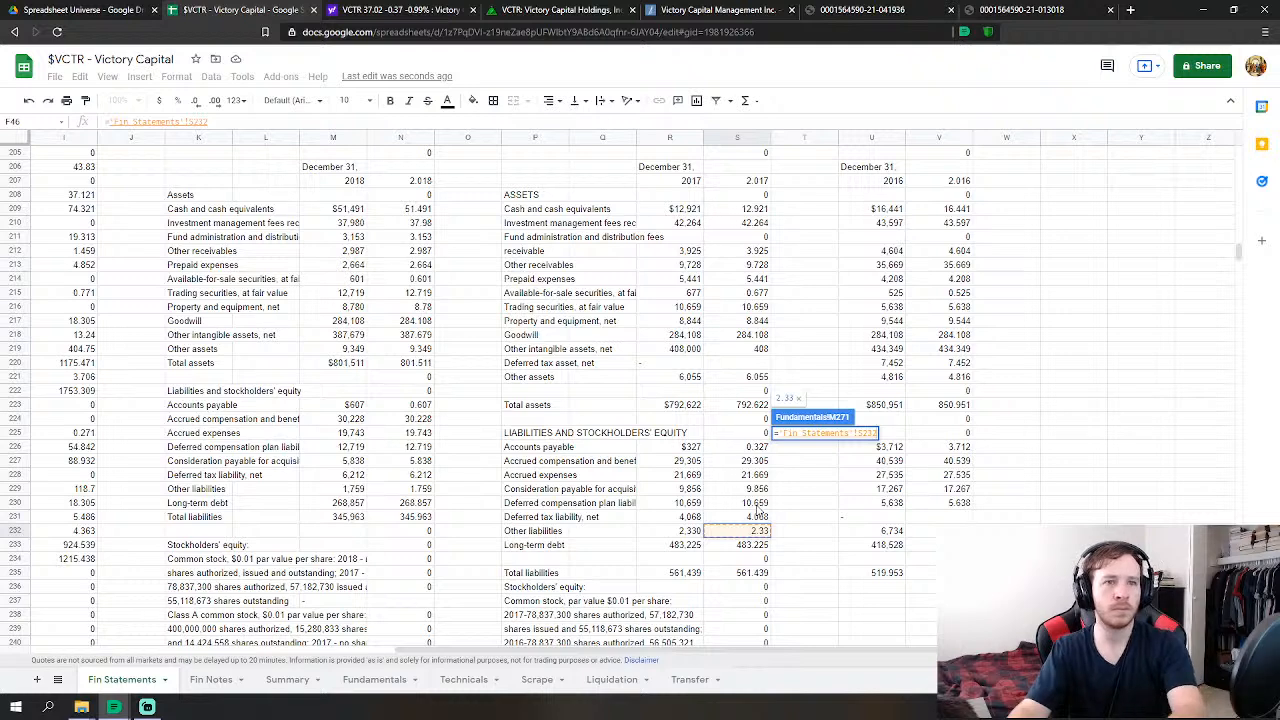
{"action": "type", "text": "+"}
{"action": "left_click", "coordinate": [756, 503]}
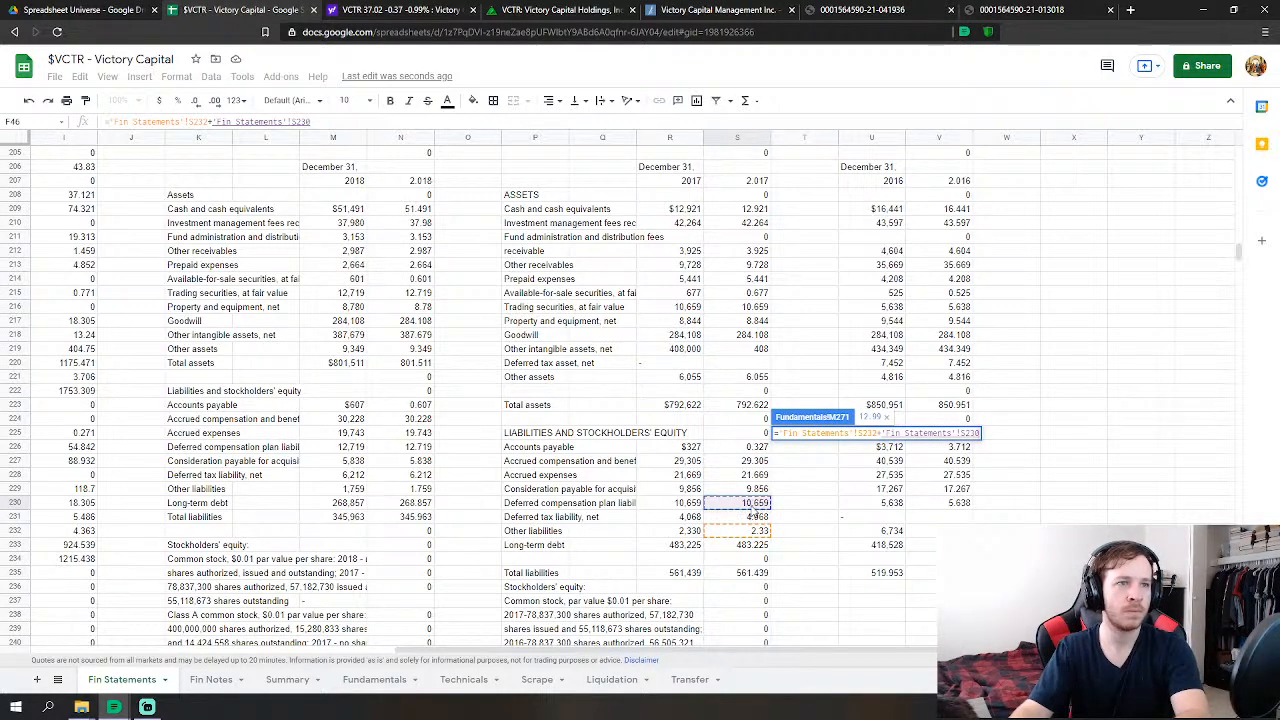
{"action": "key", "text": "Return"}
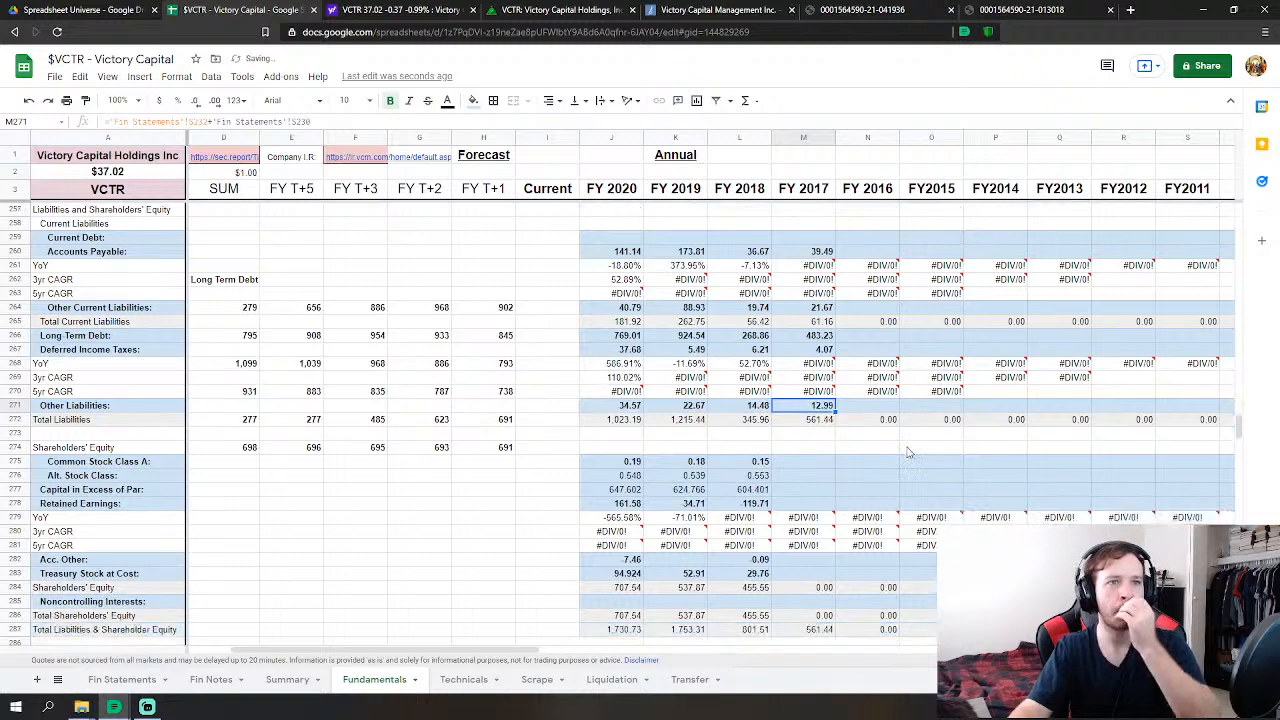
- Link the FY 2017 Common Stock Class A on Fundamentals to the common stock amount in Fin Statements S241
{"action": "scroll", "coordinate": [830, 430], "scroll_direction": "up", "scroll_amount": 2}
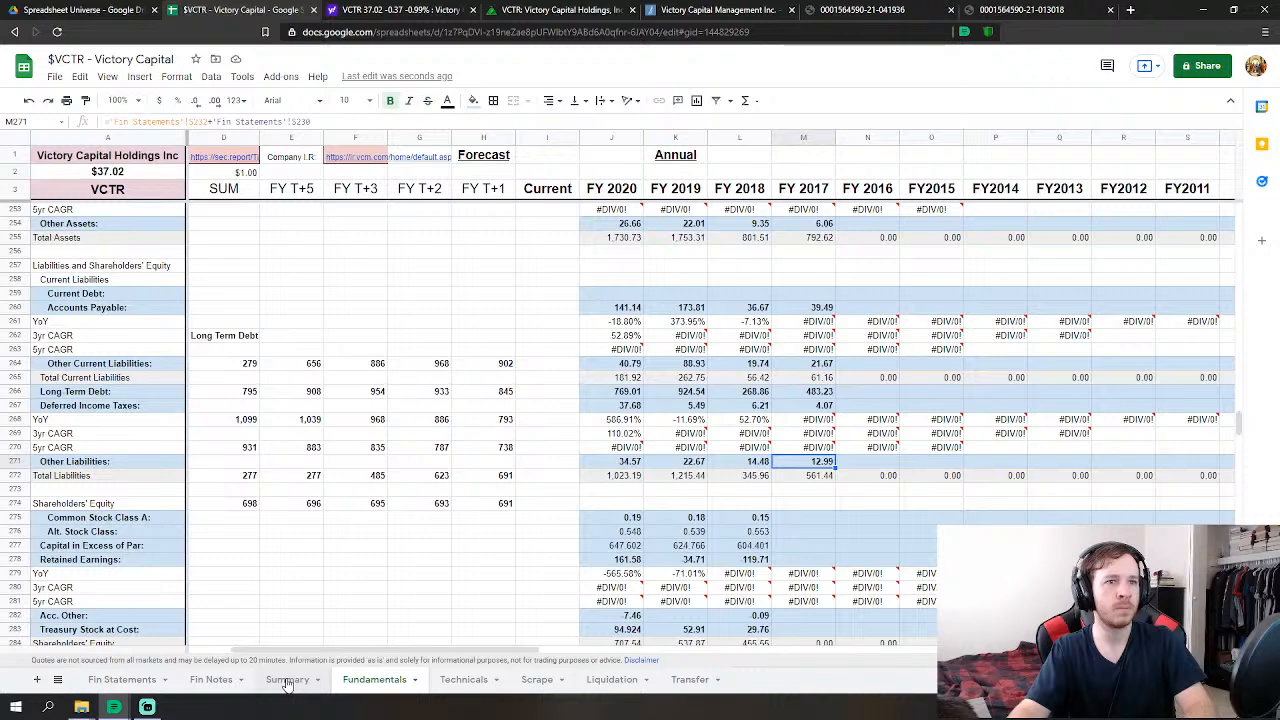
{"action": "left_click", "coordinate": [122, 680]}
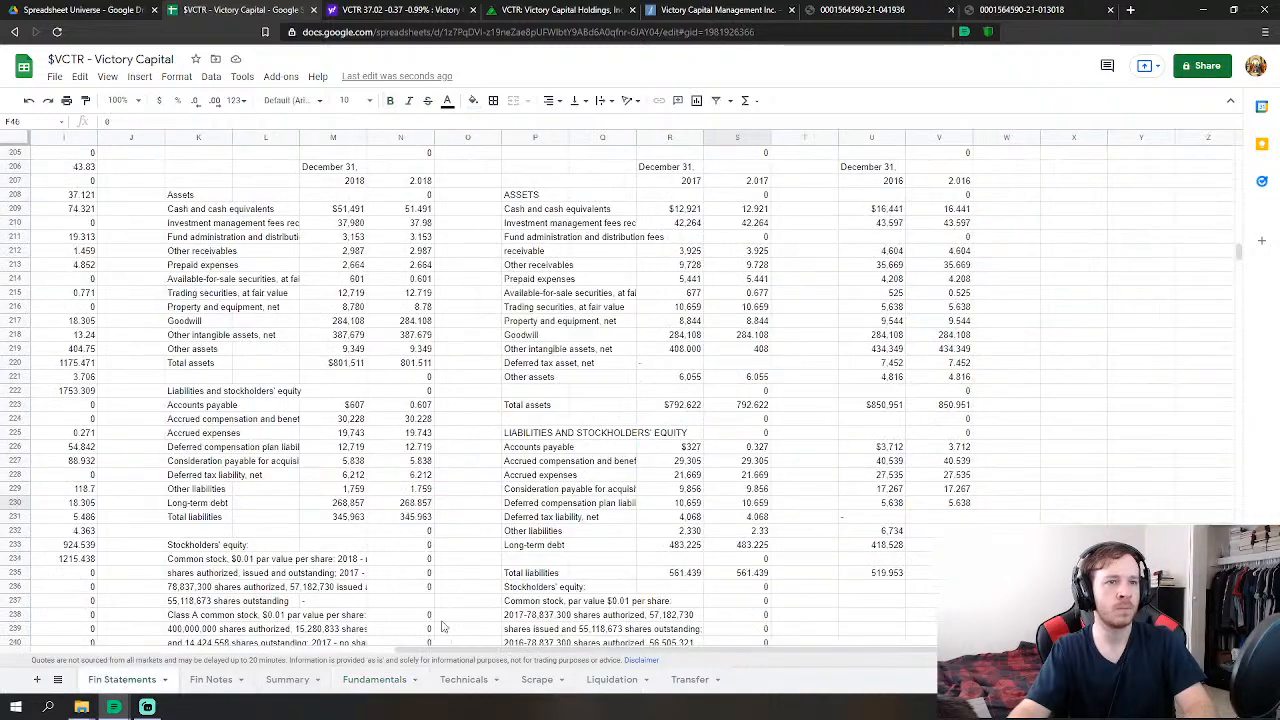
{"action": "left_click", "coordinate": [375, 679]}
{"action": "type", "text": "="}
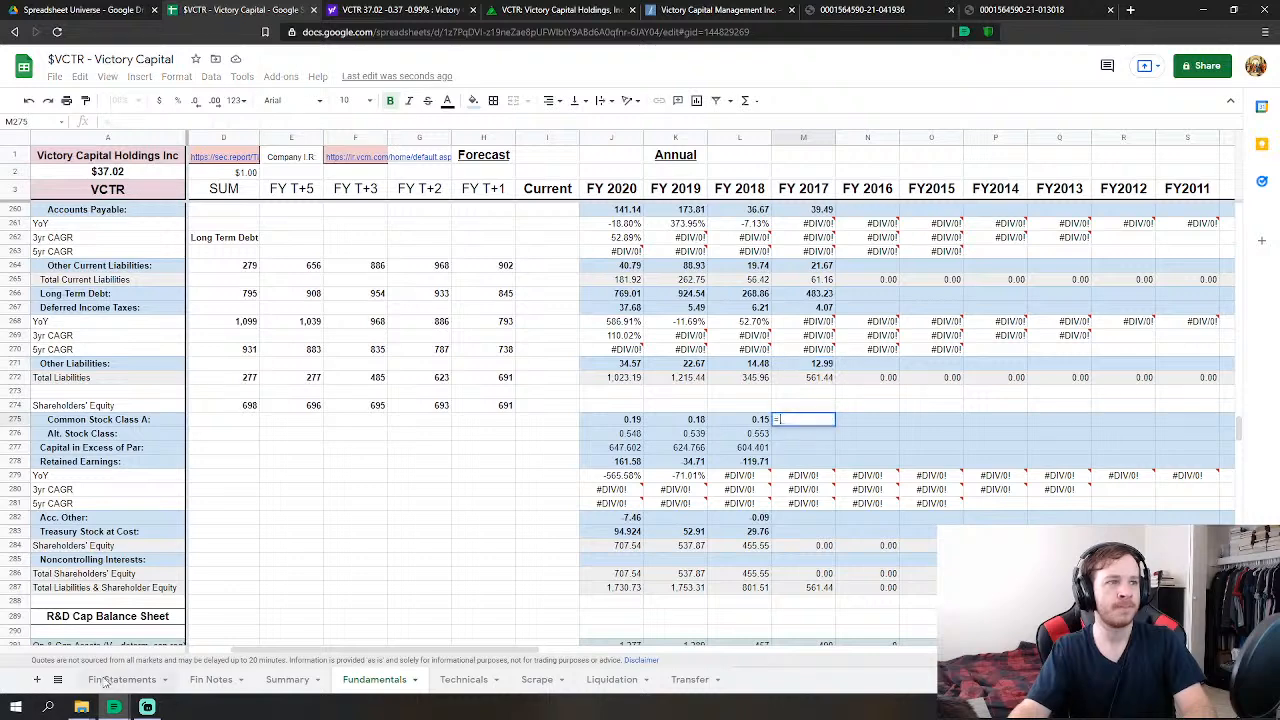
{"action": "left_click", "coordinate": [104, 680]}
{"action": "scroll", "coordinate": [797, 516], "scroll_direction": "down", "scroll_amount": 2}
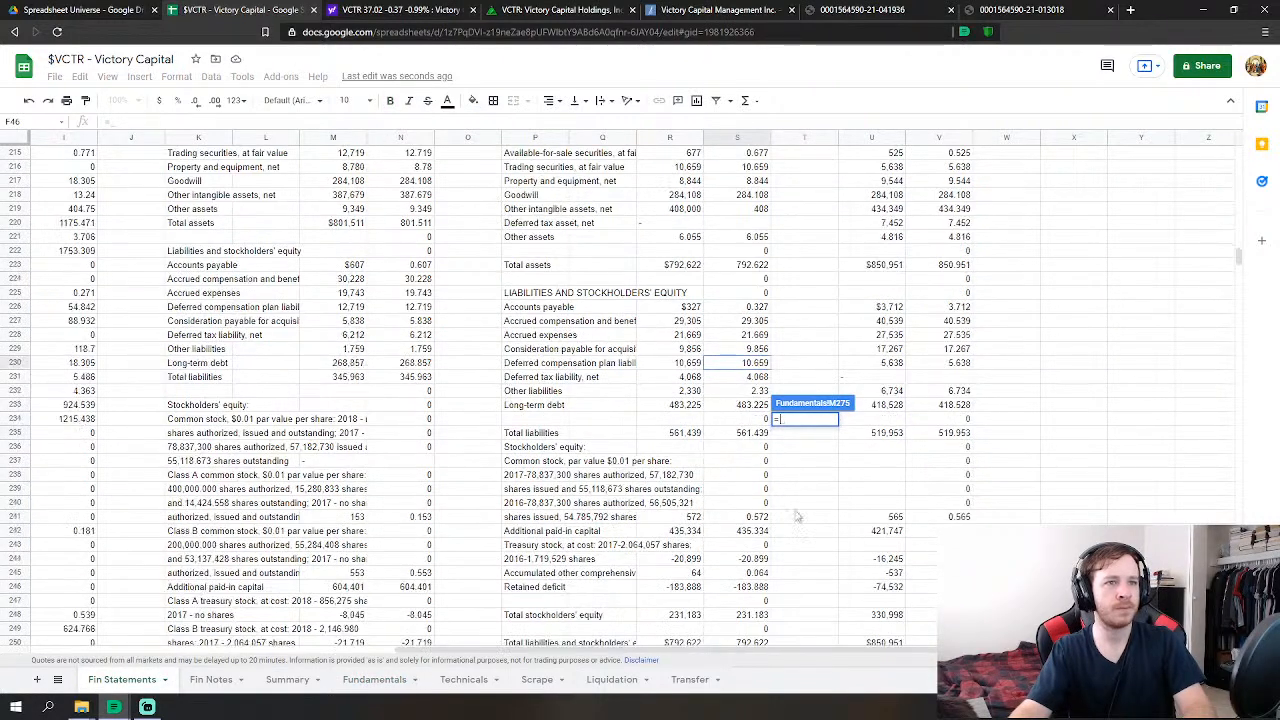
{"action": "left_click", "coordinate": [752, 516]}
{"action": "scroll", "coordinate": [780, 516], "scroll_direction": "down", "scroll_amount": 1}
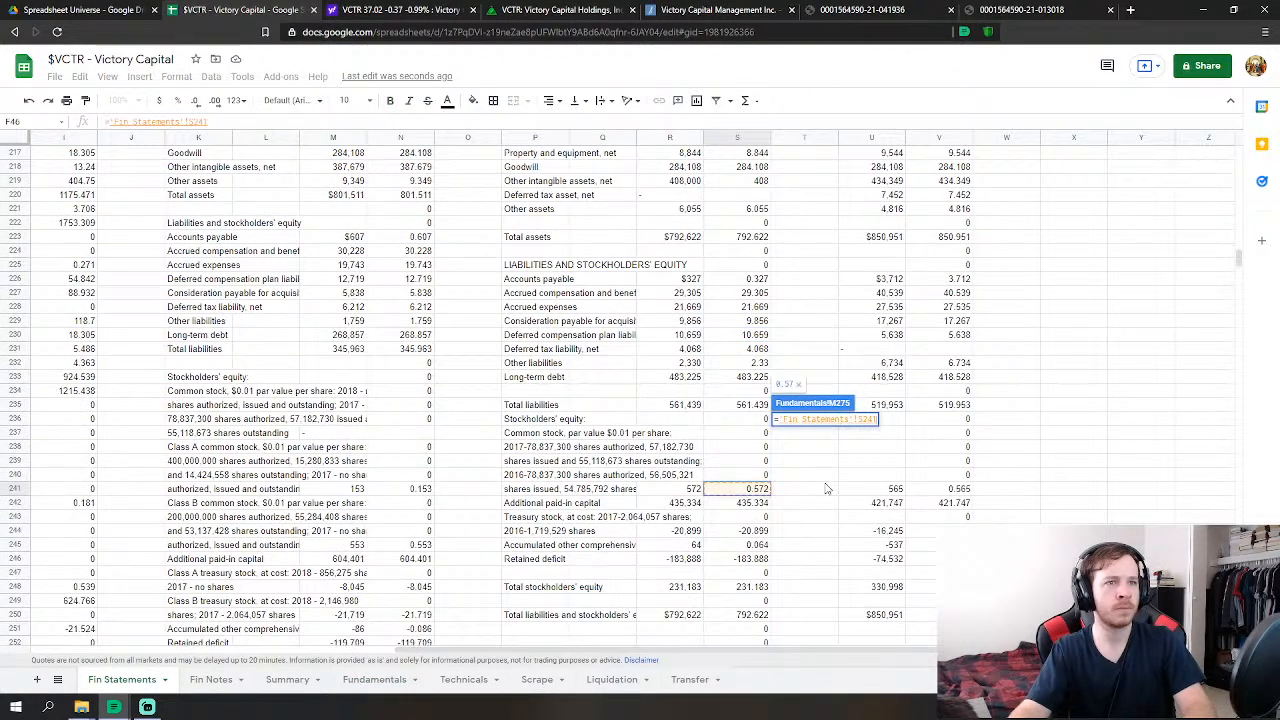
{"action": "key", "text": "Return"}
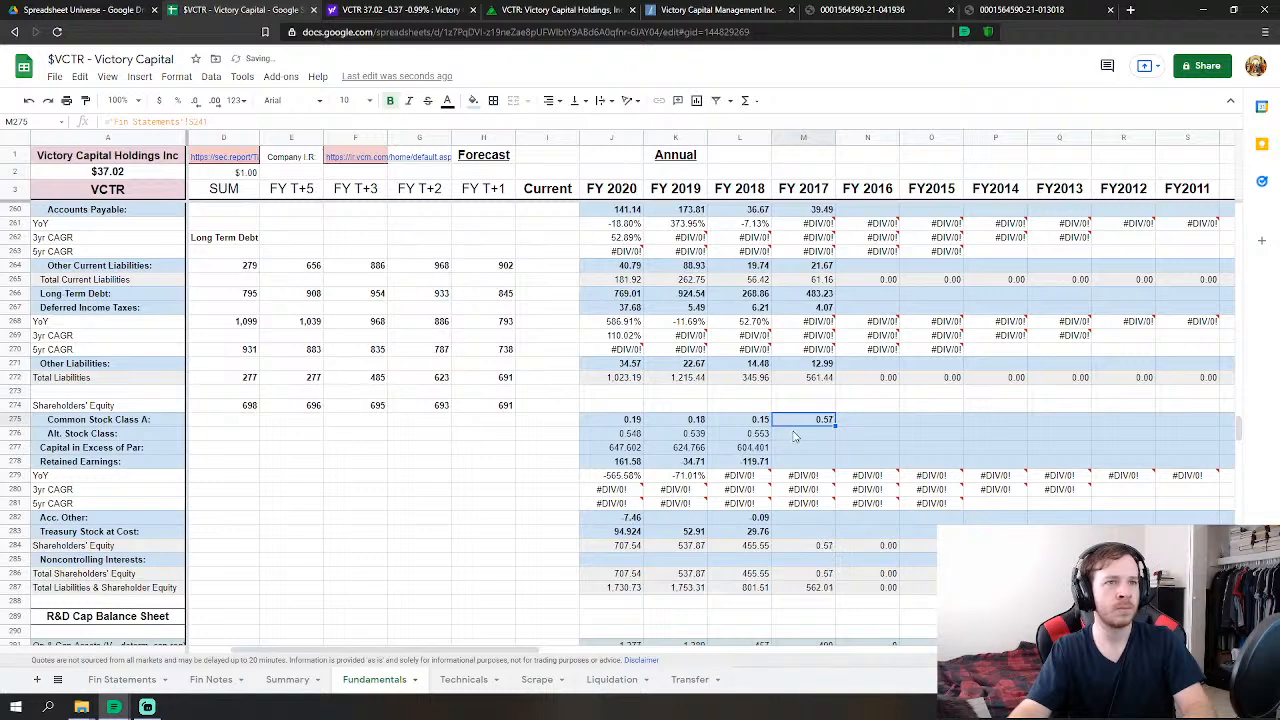
{"action": "type", "text": "="}
{"action": "left_click", "coordinate": [156, 679]}
{"action": "left_click", "coordinate": [752, 516]}
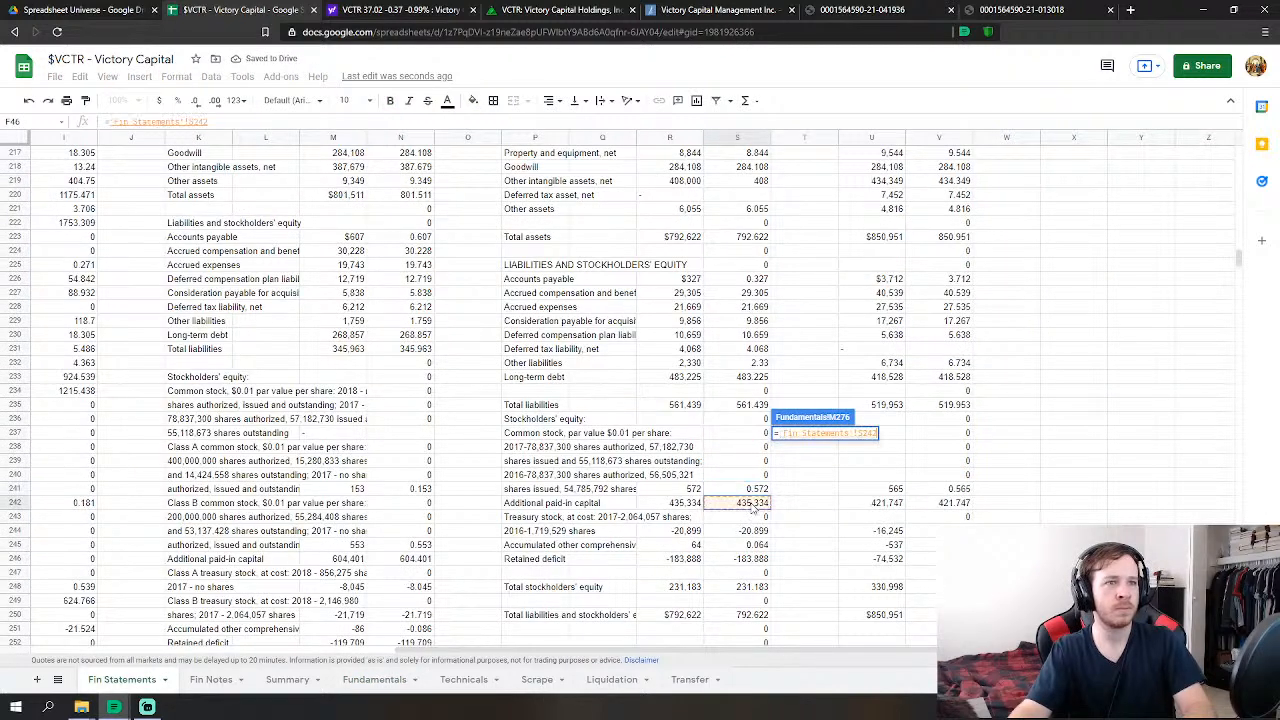
{"action": "key", "text": "Return"}
{"action": "type", "text": "='Fin Statements'!S243"}
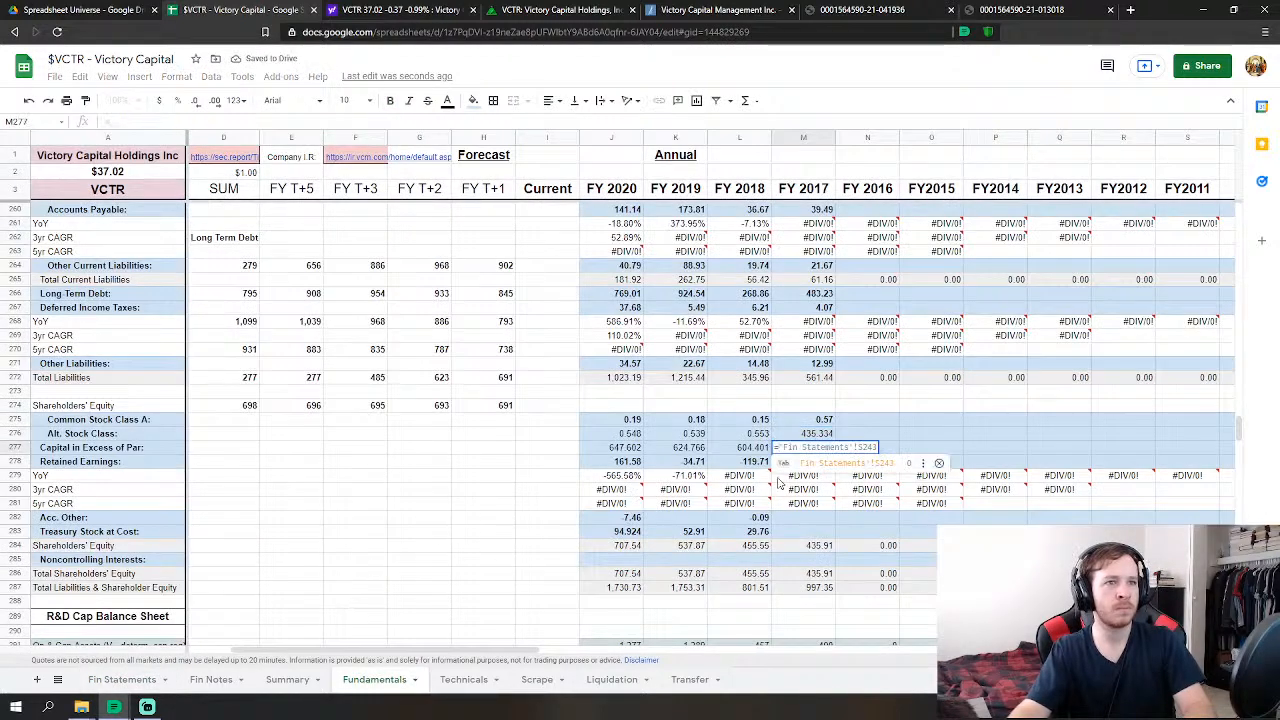
{"action": "key", "text": "Escape"}
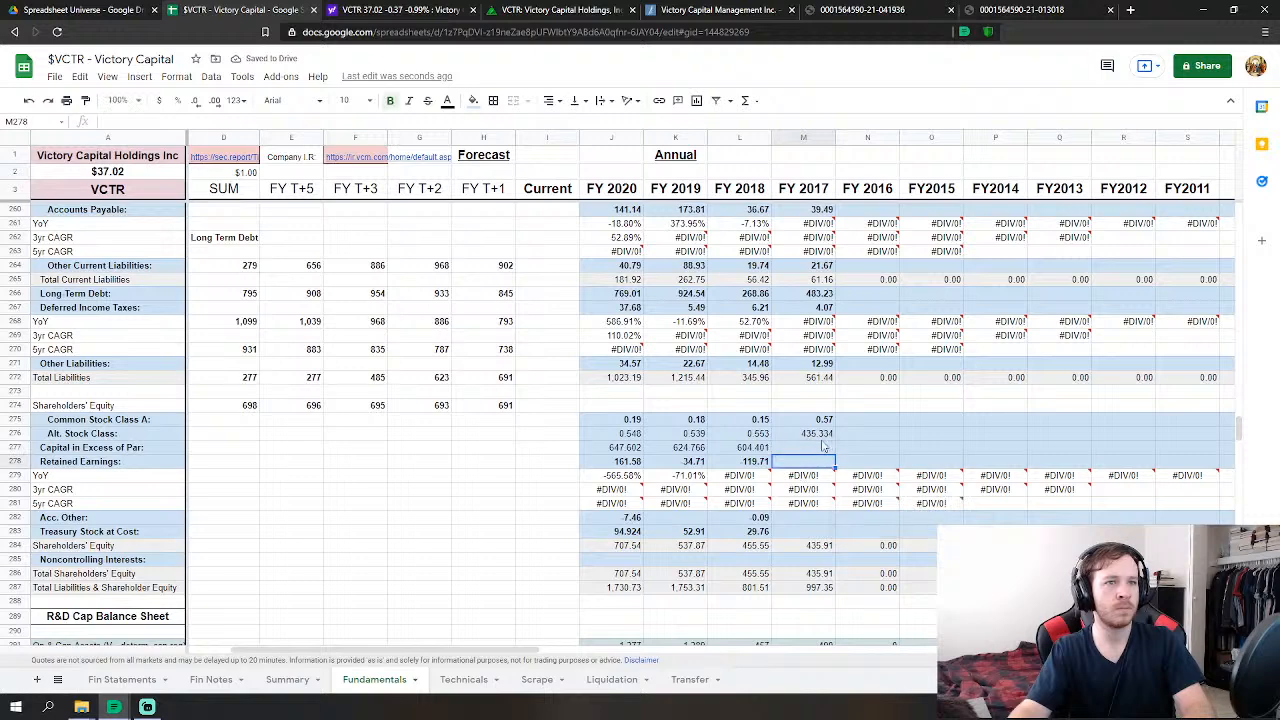
{"action": "key", "text": "Up"}
{"action": "key", "text": "Delete"}
- Link the FY 2017 Capital in Excess of Par on Fundamentals to additional paid-in capital in Fin Statements S242
{"action": "left_click", "coordinate": [806, 450]}
{"action": "type", "text": "="}
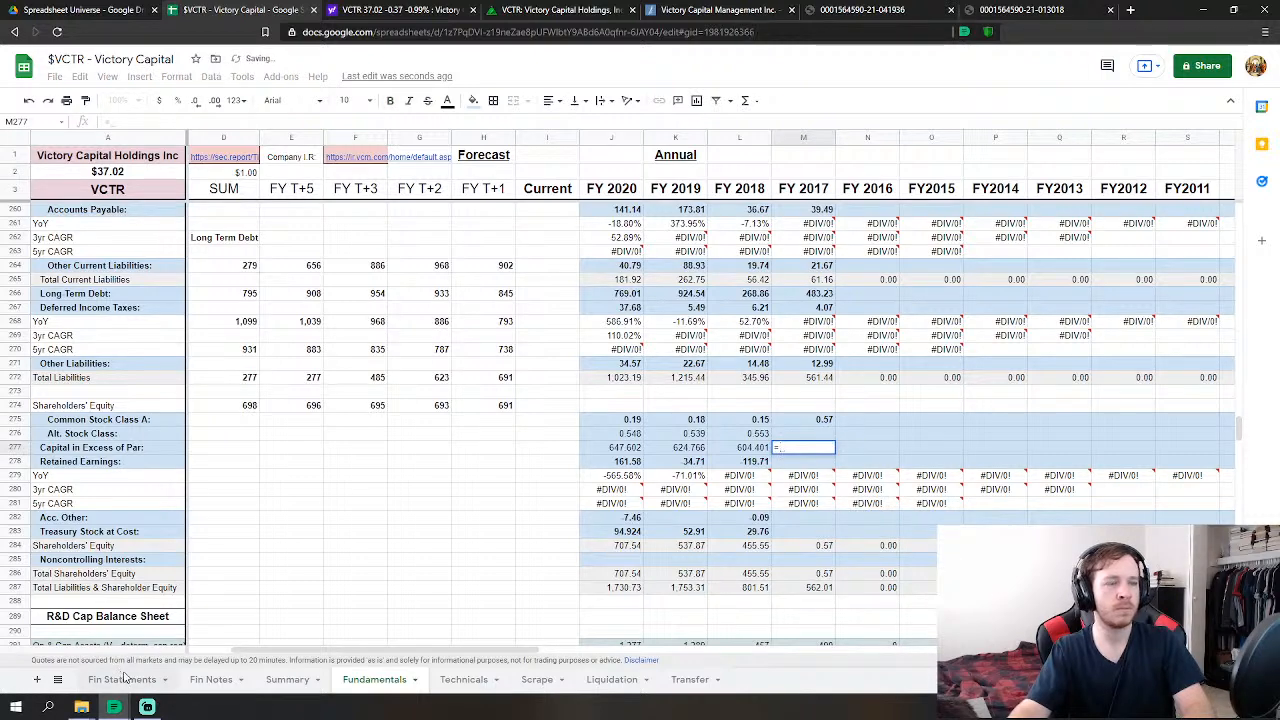
{"action": "left_click", "coordinate": [122, 679]}
{"action": "left_click", "coordinate": [752, 503]}
{"action": "key", "text": "Return"}
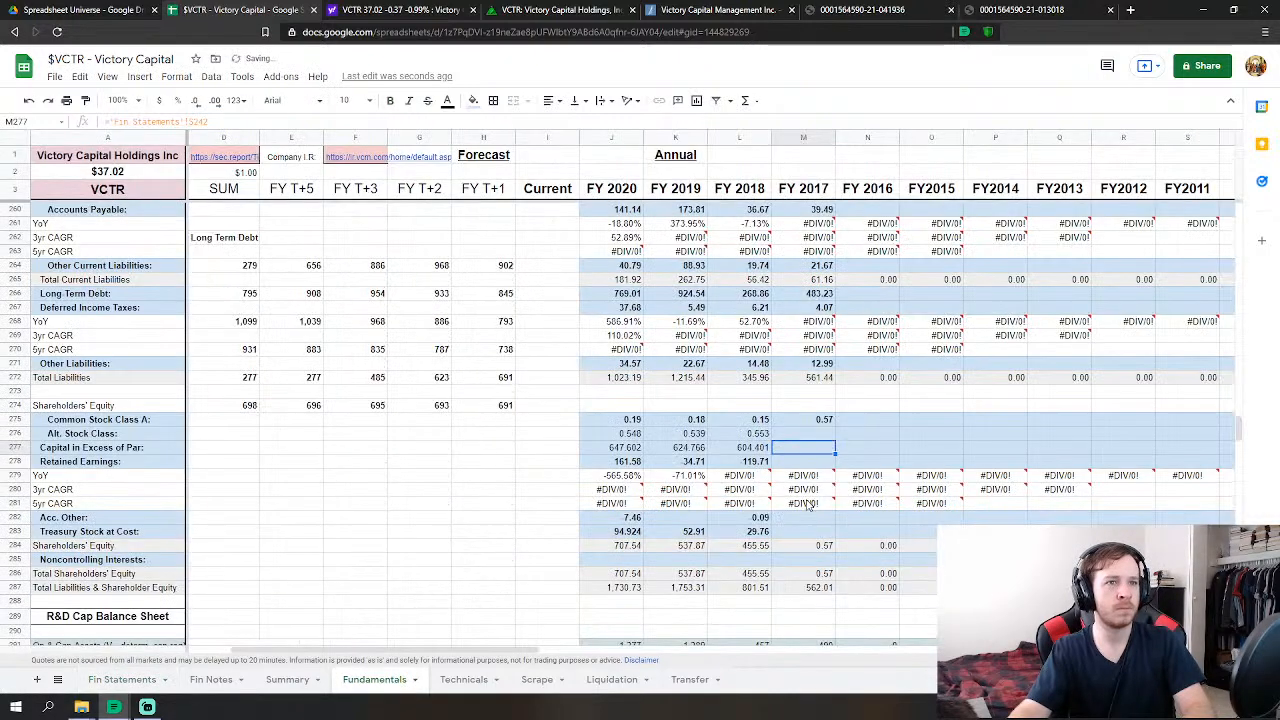
- Link the FY 2017 Retained Earnings on Fundamentals to the retained deficit in Fin Statements S246
{"action": "type", "text": "="}
{"action": "left_click", "coordinate": [122, 679]}
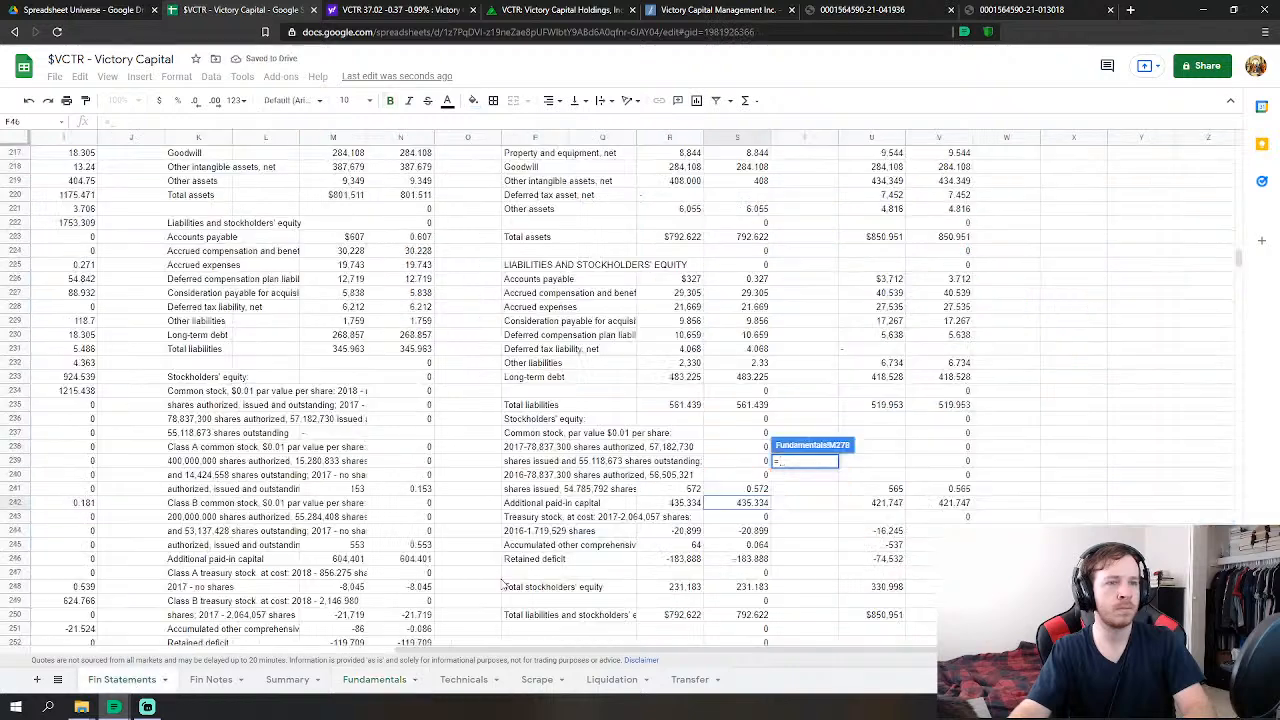
{"action": "left_click", "coordinate": [752, 558]}
{"action": "key", "text": "Return"}
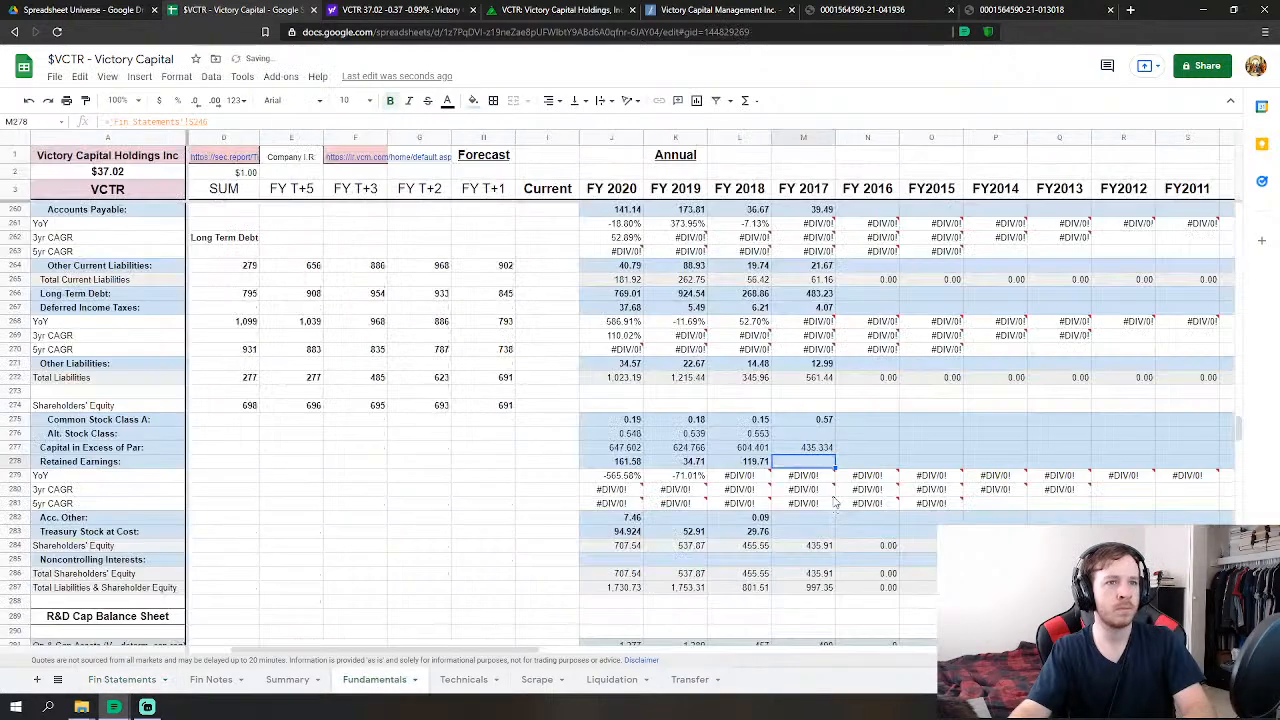
- Enter the FY 2017 Treasury Stock at Cost on Fundamentals as the negative of the treasury stock amount in Fin Statements S244
{"action": "left_click", "coordinate": [822, 519]}
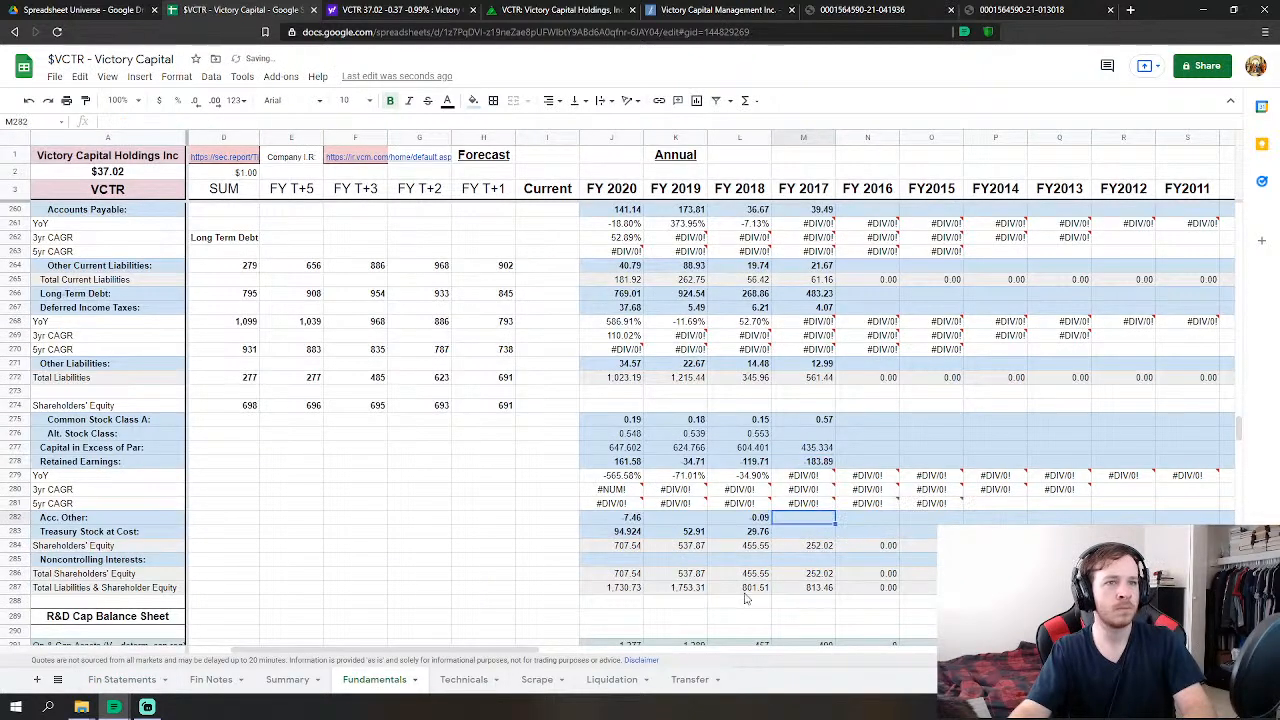
{"action": "left_click", "coordinate": [995, 532]}
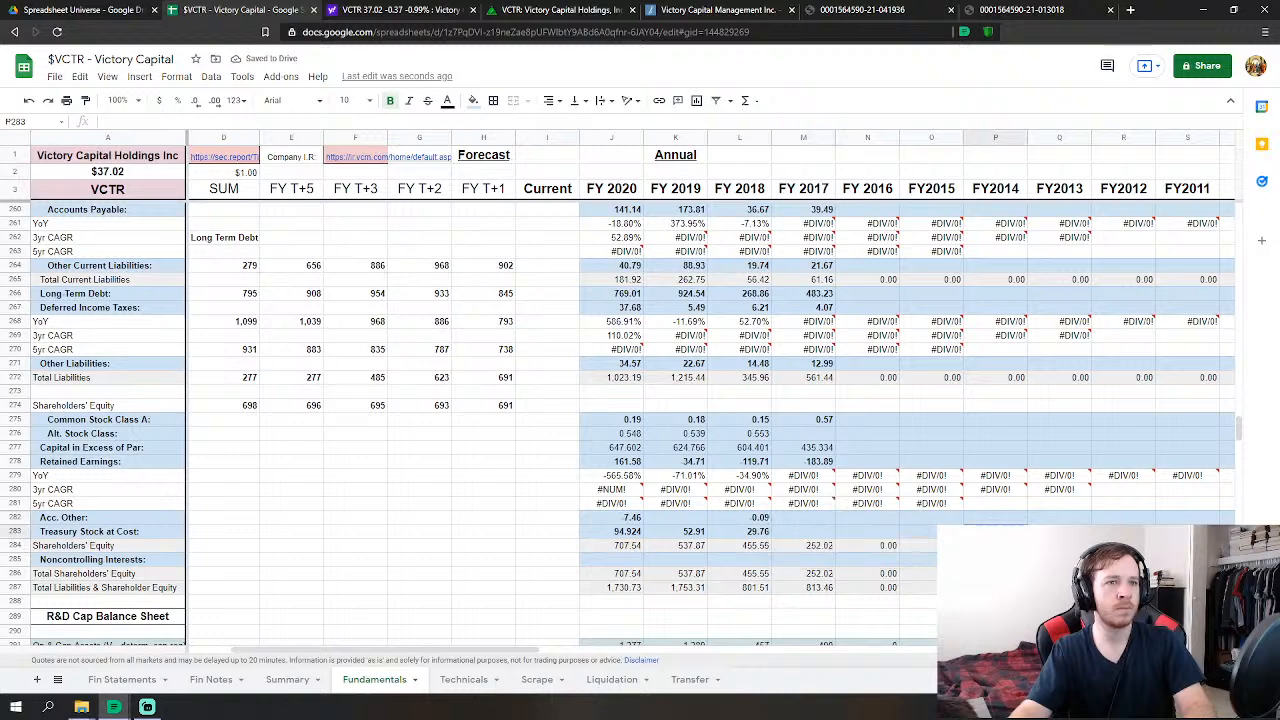
{"action": "left_click", "coordinate": [822, 532]}
{"action": "type", "text": "="}
{"action": "left_click", "coordinate": [175, 677]}
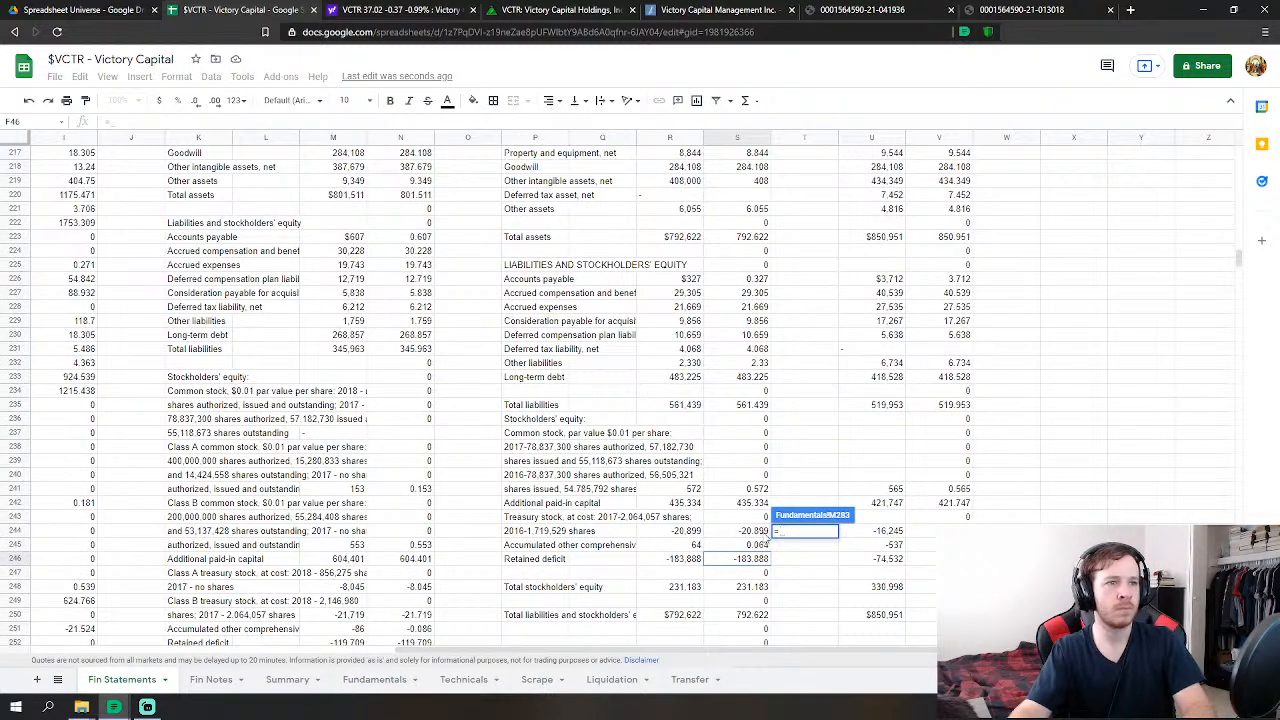
{"action": "left_click", "coordinate": [765, 532]}
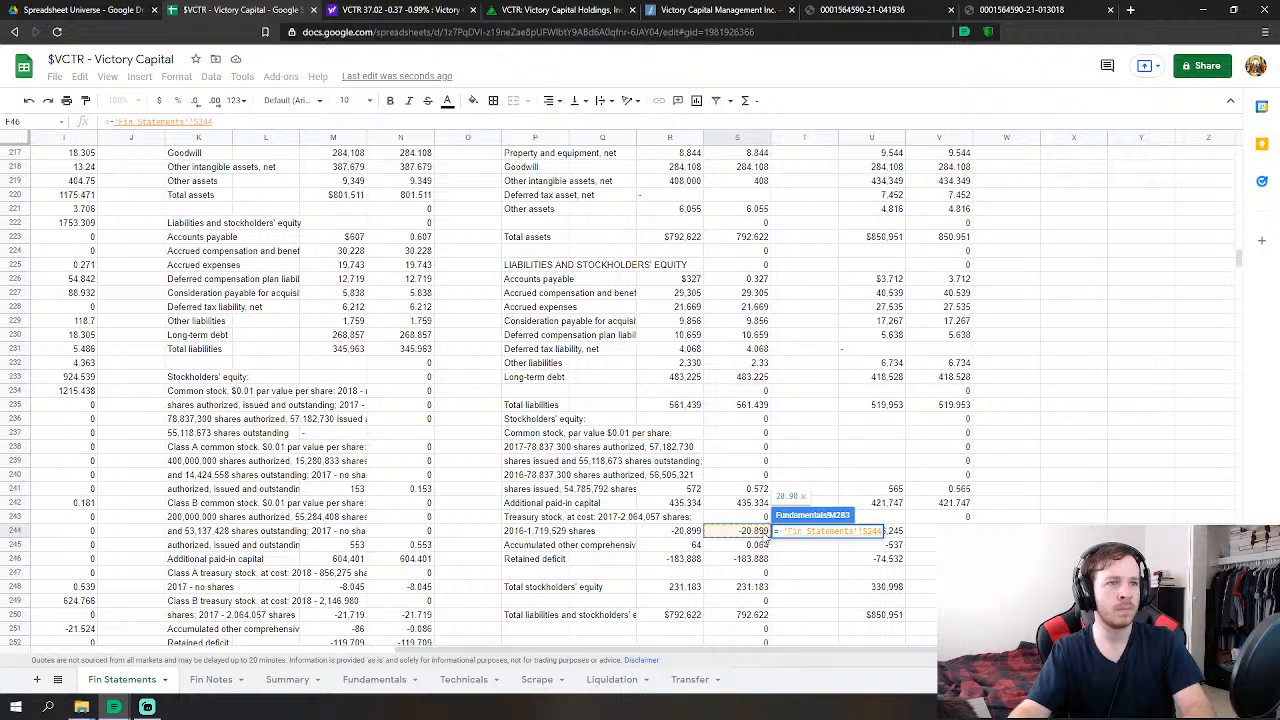
{"action": "key", "text": "Return"}
- Link the FY 2017 Acc. Other on Fundamentals to the accumulated other comprehensive amount in Fin Statements S245
{"action": "left_click", "coordinate": [803, 517]}
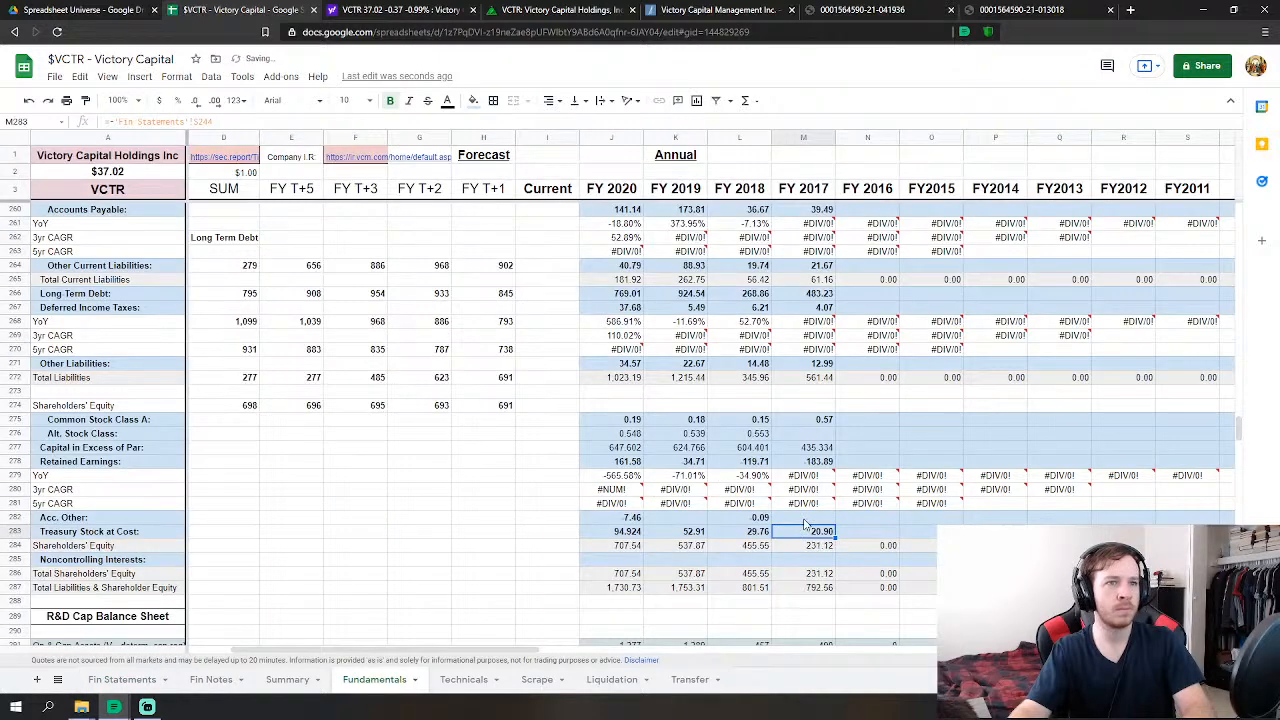
{"action": "type", "text": "="}
{"action": "left_click", "coordinate": [125, 682]}
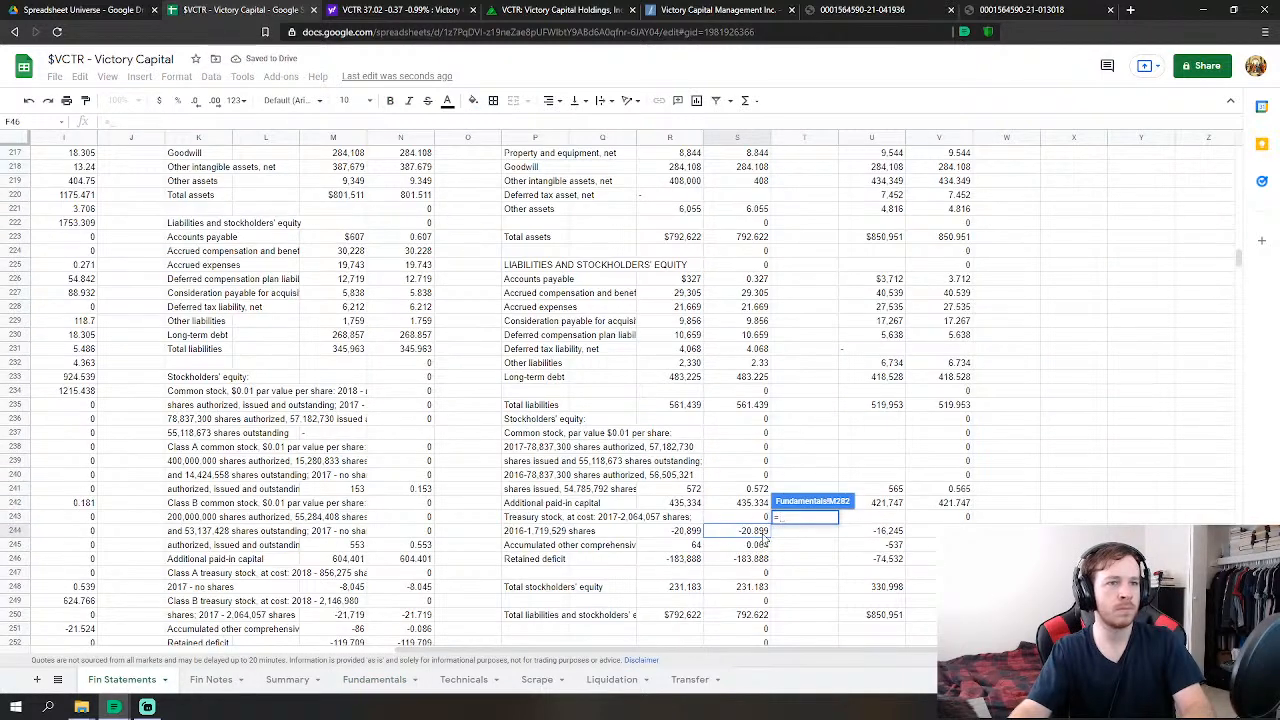
{"action": "left_click", "coordinate": [758, 545]}
{"action": "scroll", "coordinate": [1042, 473], "scroll_direction": "down", "scroll_amount": 1}
{"action": "key", "text": "Return"}
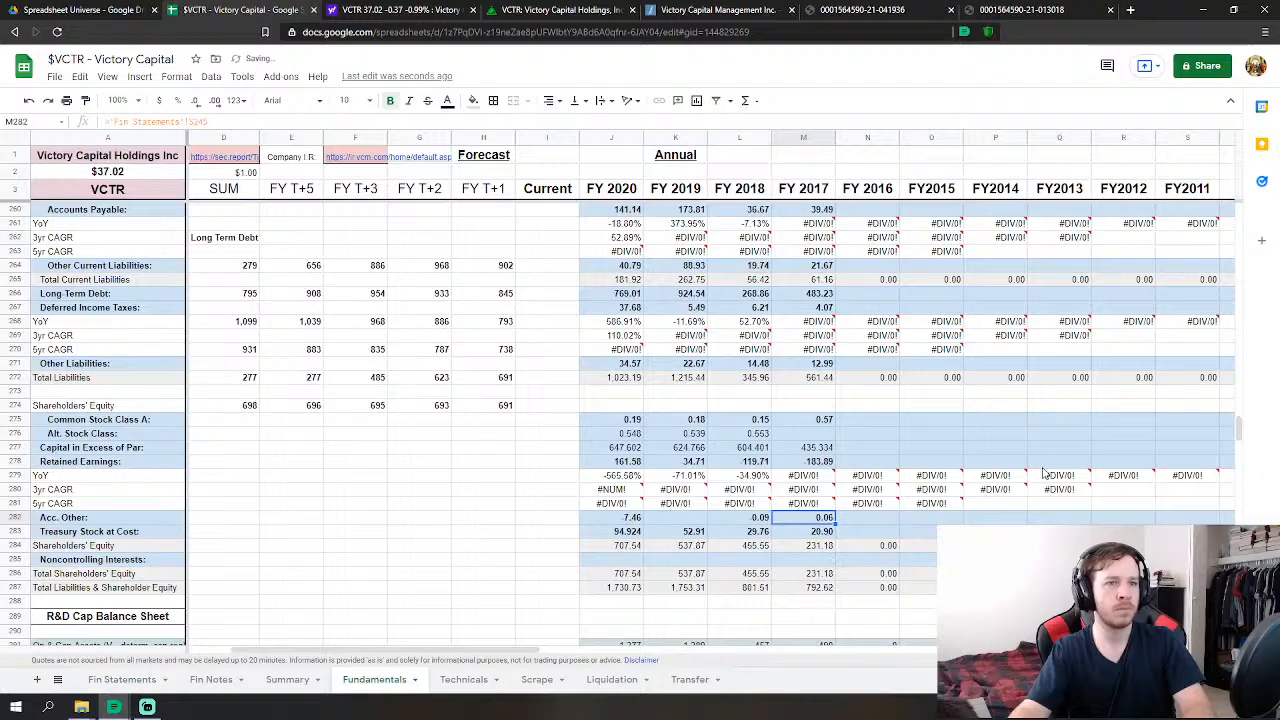
{"action": "scroll", "coordinate": [963, 438], "scroll_direction": "up", "scroll_amount": 20}
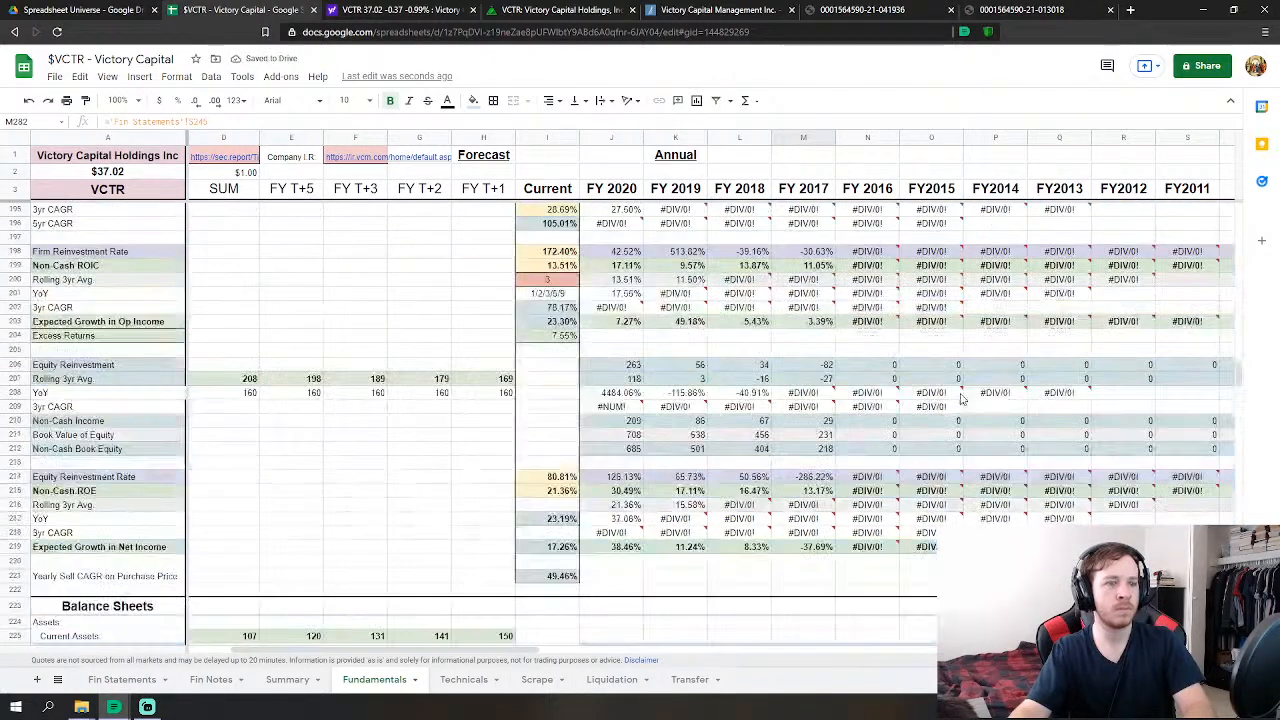
{"action": "scroll", "coordinate": [963, 400], "scroll_direction": "up", "scroll_amount": 16}
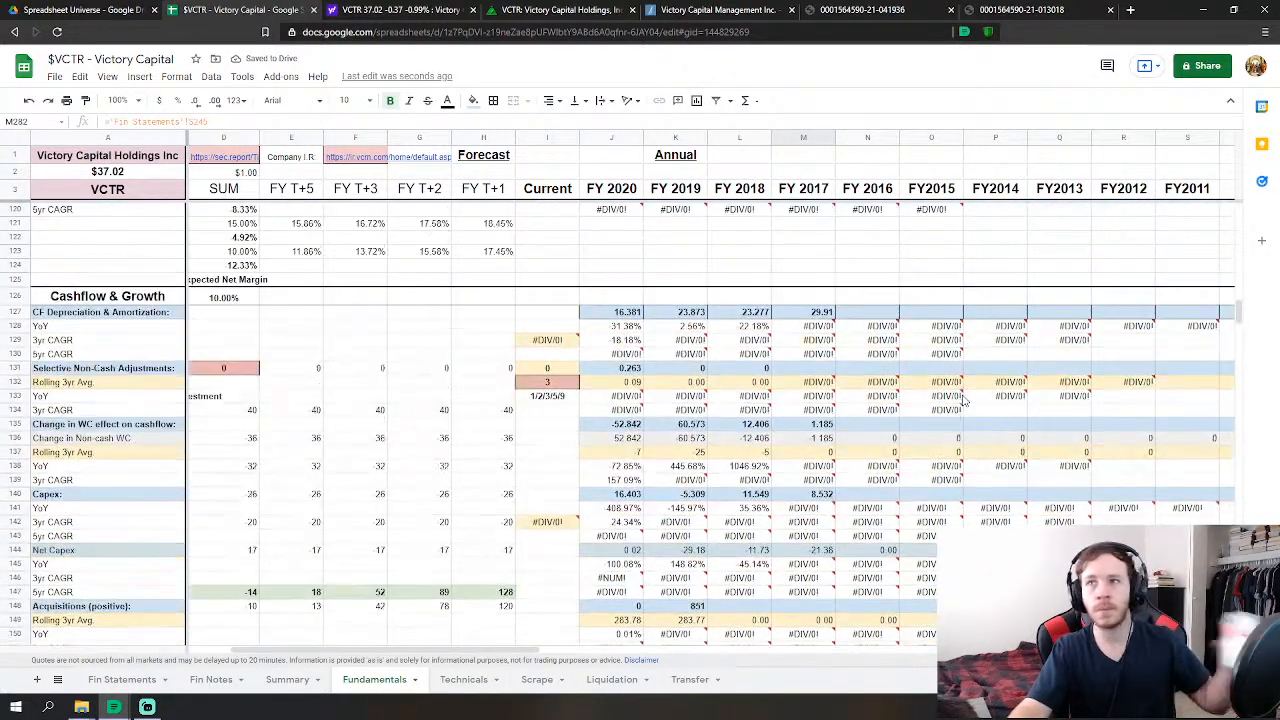
{"action": "scroll", "coordinate": [963, 400], "scroll_direction": "up", "scroll_amount": 5}
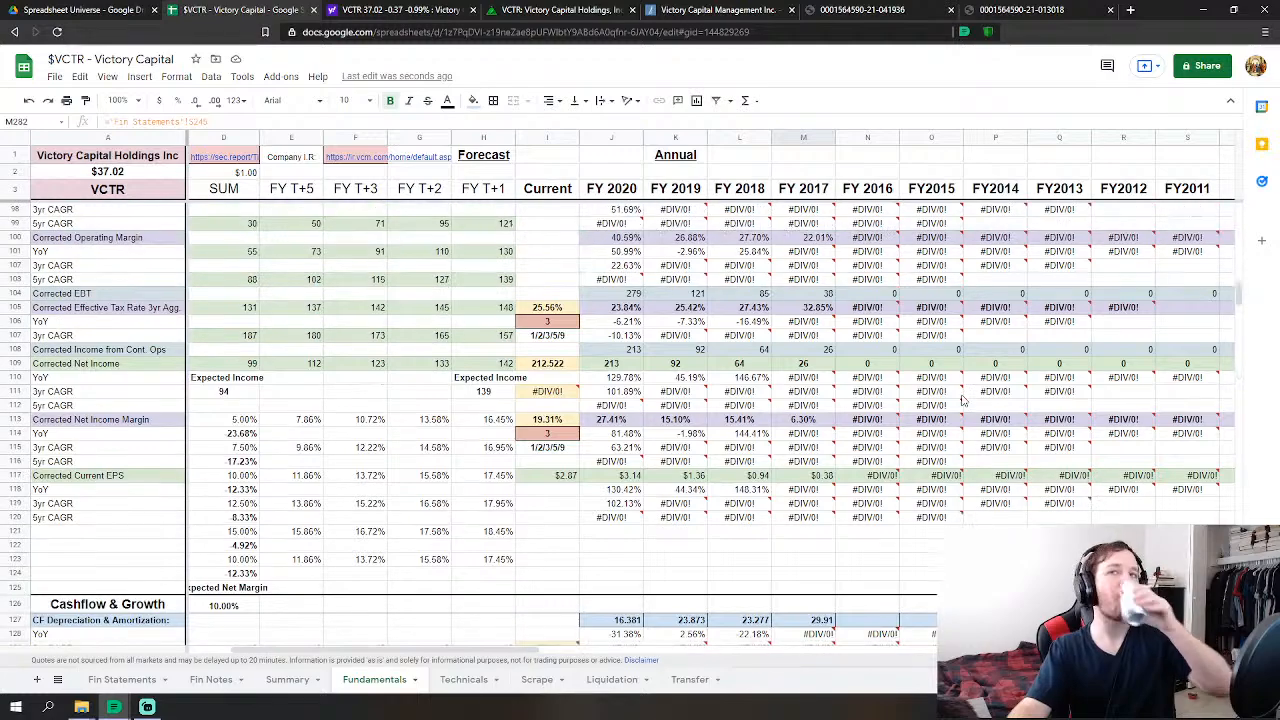
- Link the FY 2016 Revenues on Fundamentals to the 2016 total revenue in Fin Statements V17
{"action": "scroll", "coordinate": [963, 400], "scroll_direction": "up", "scroll_amount": 3}
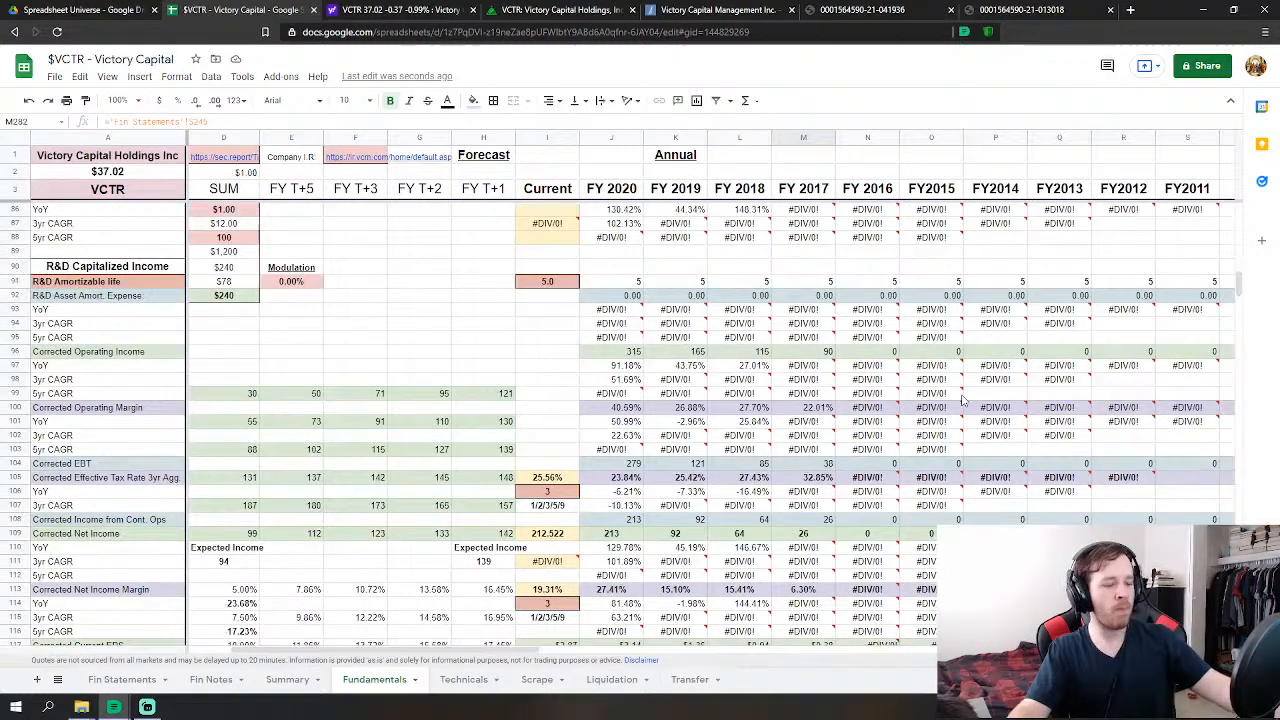
{"action": "scroll", "coordinate": [963, 400], "scroll_direction": "up", "scroll_amount": 20}
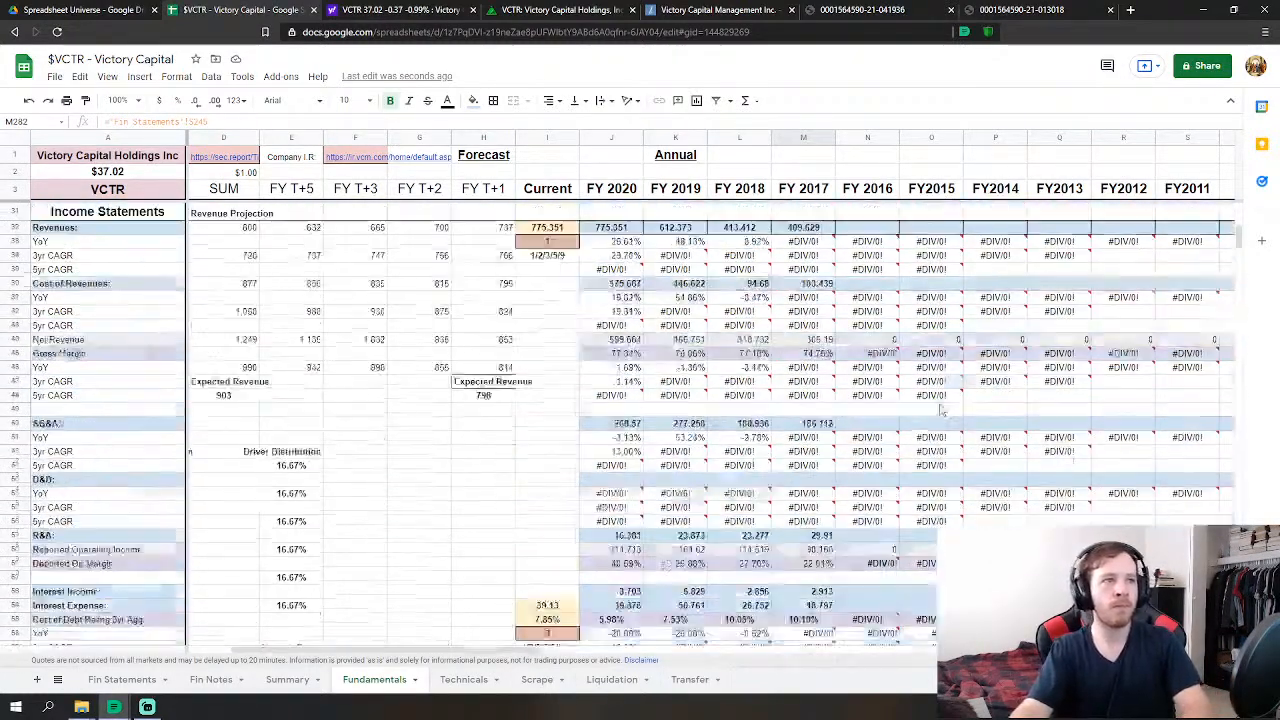
{"action": "scroll", "coordinate": [942, 413], "scroll_direction": "down", "scroll_amount": 4}
{"action": "left_click", "coordinate": [872, 256]}
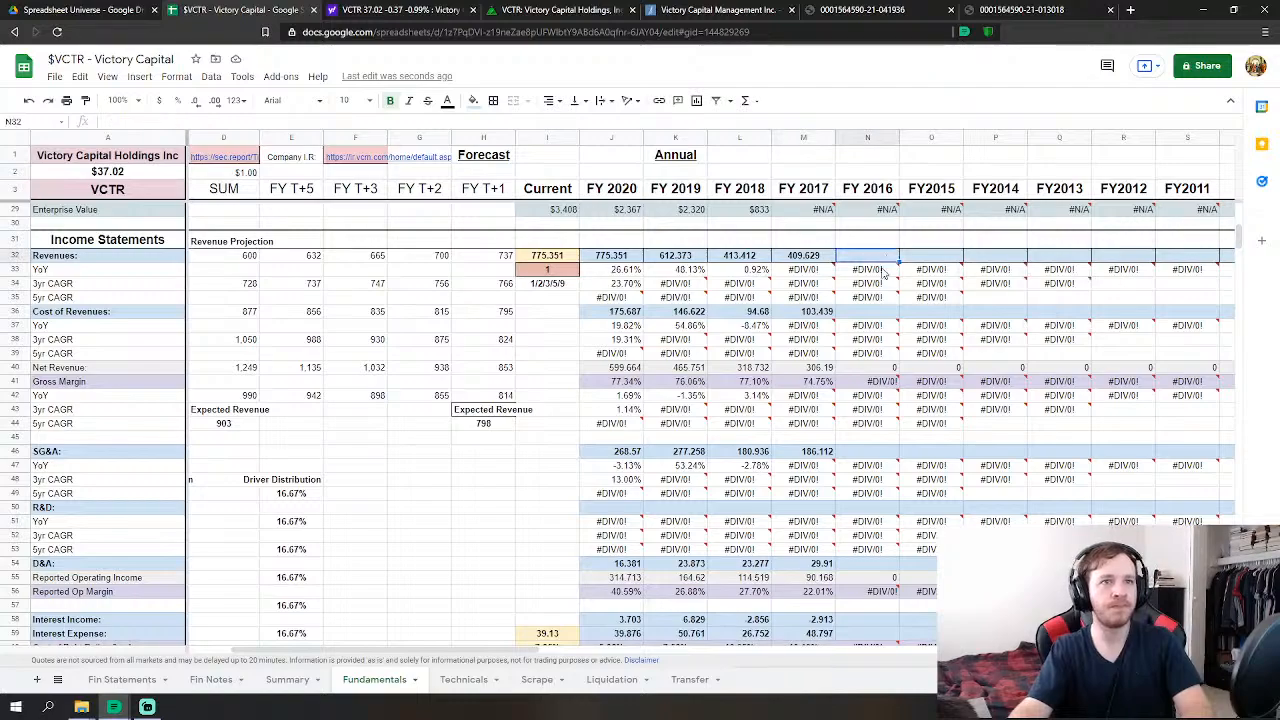
{"action": "type", "text": "="}
{"action": "left_click", "coordinate": [122, 679]}
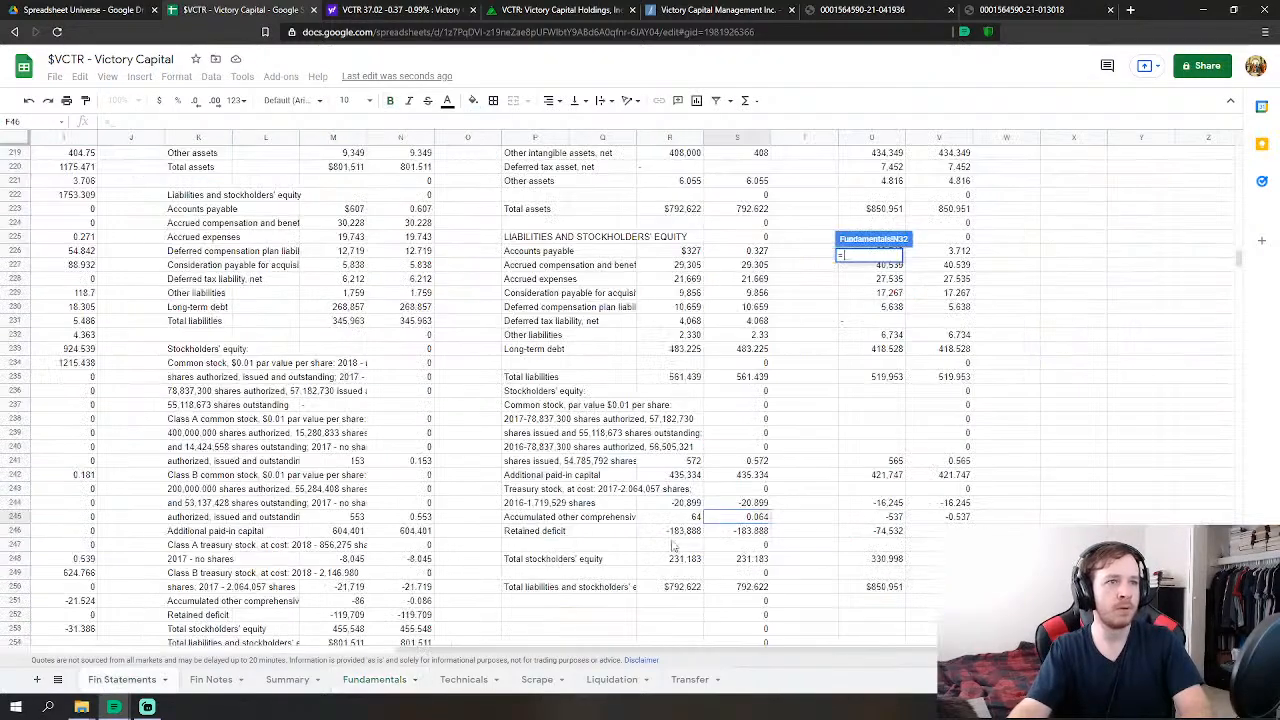
{"action": "scroll", "coordinate": [1000, 453], "scroll_direction": "up", "scroll_amount": 20}
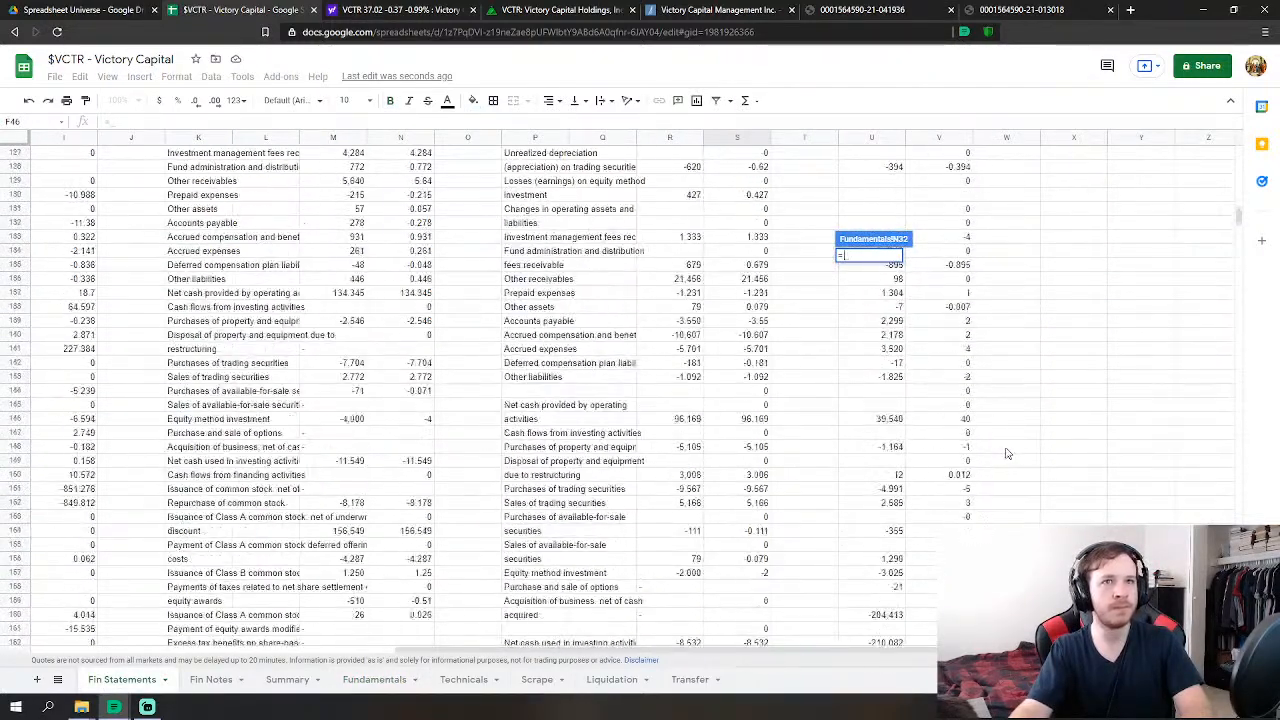
{"action": "scroll", "coordinate": [1007, 455], "scroll_direction": "up", "scroll_amount": 20}
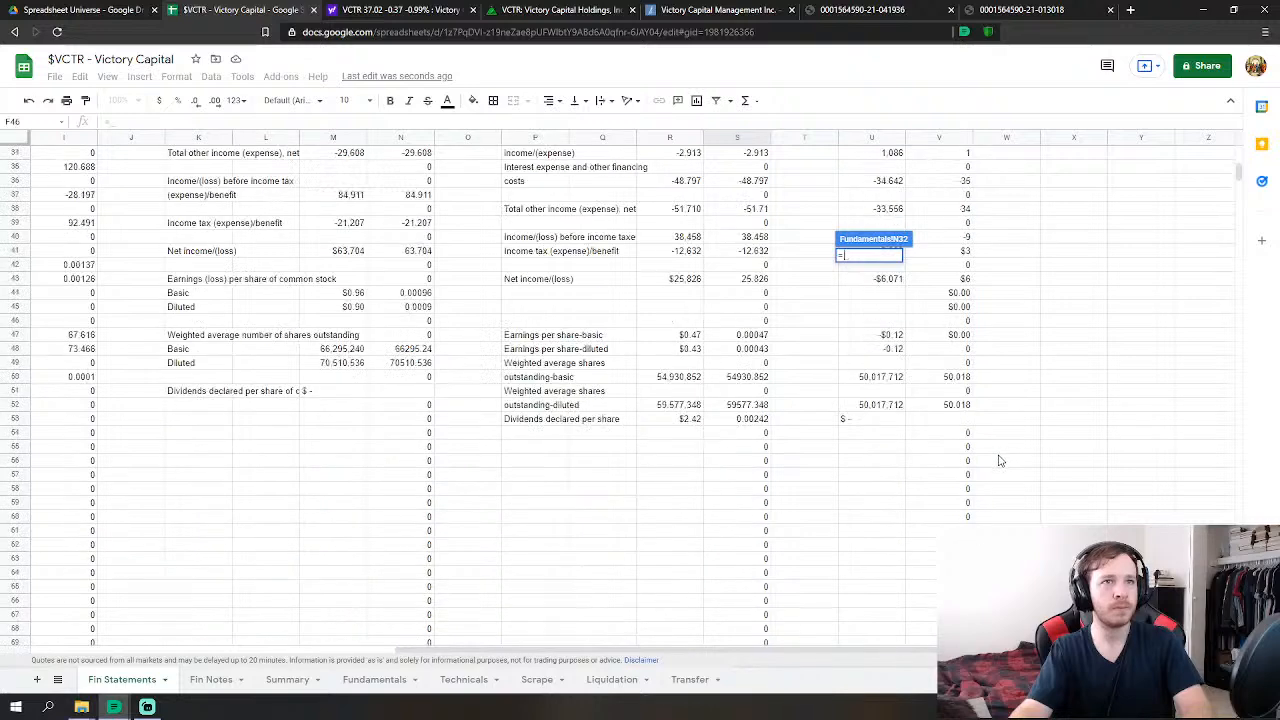
{"action": "scroll", "coordinate": [997, 461], "scroll_direction": "up", "scroll_amount": 5}
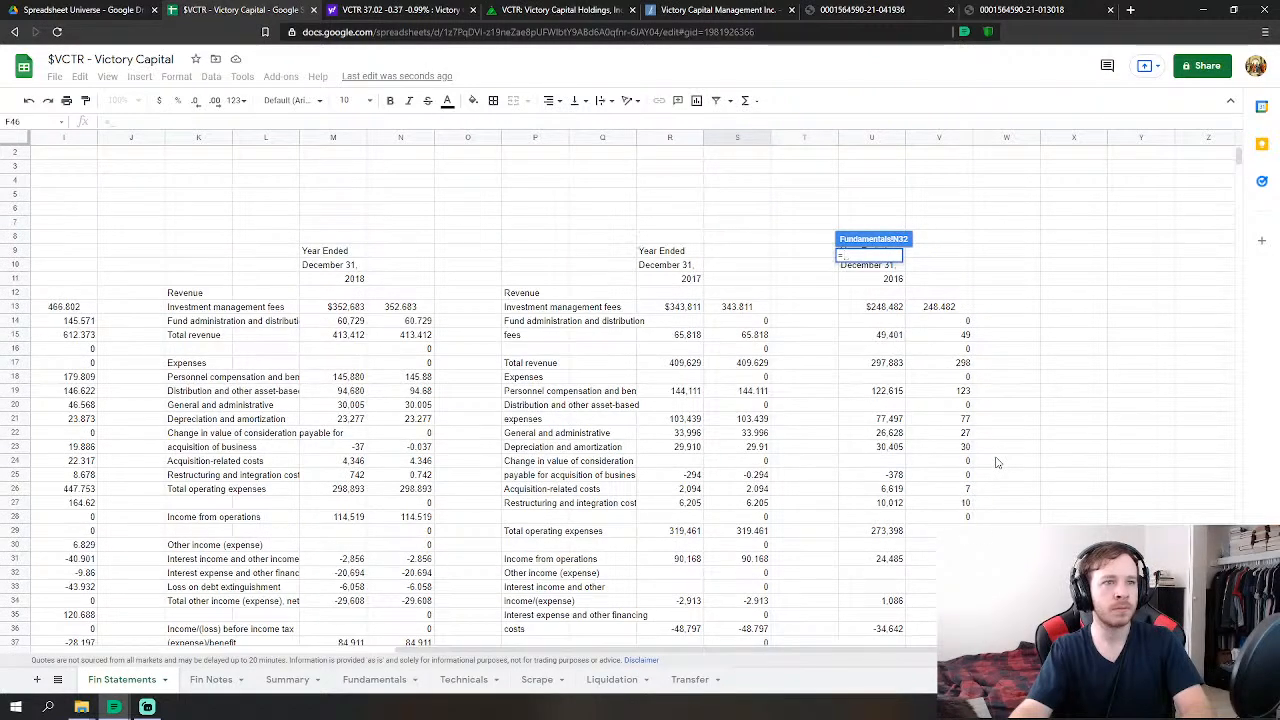
{"action": "left_click", "coordinate": [966, 364]}
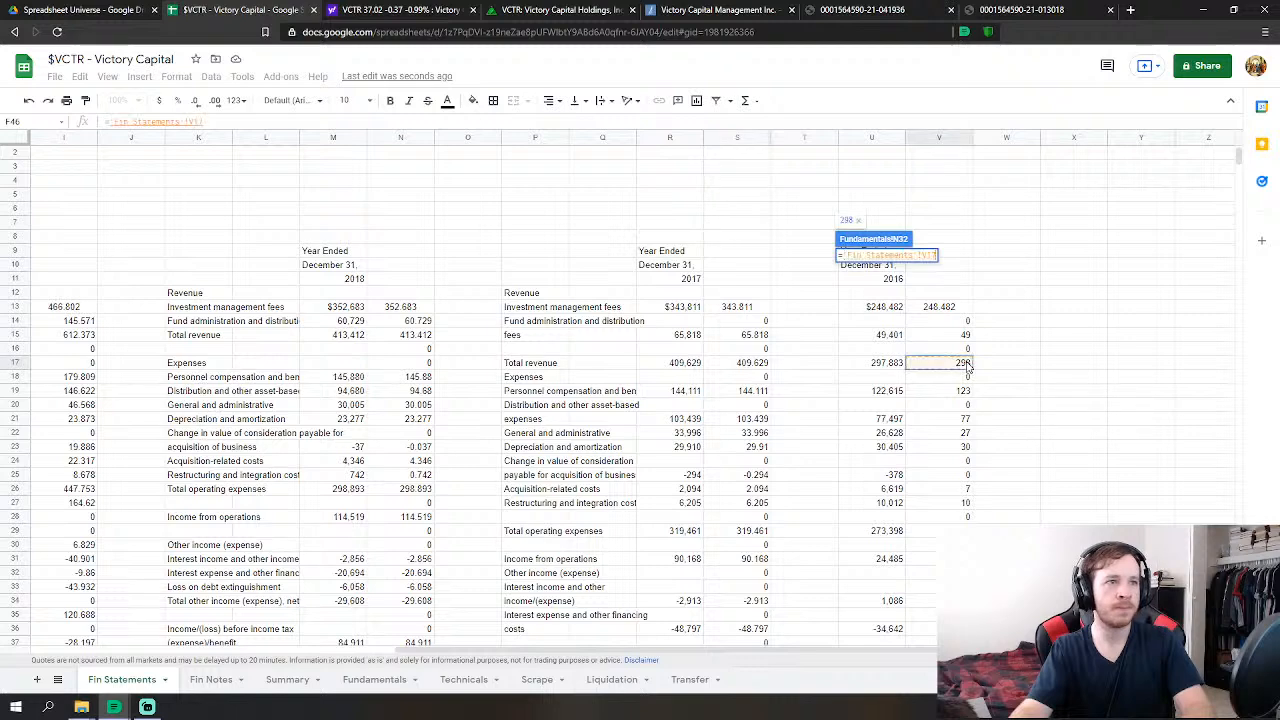
{"action": "key", "text": "Return"}
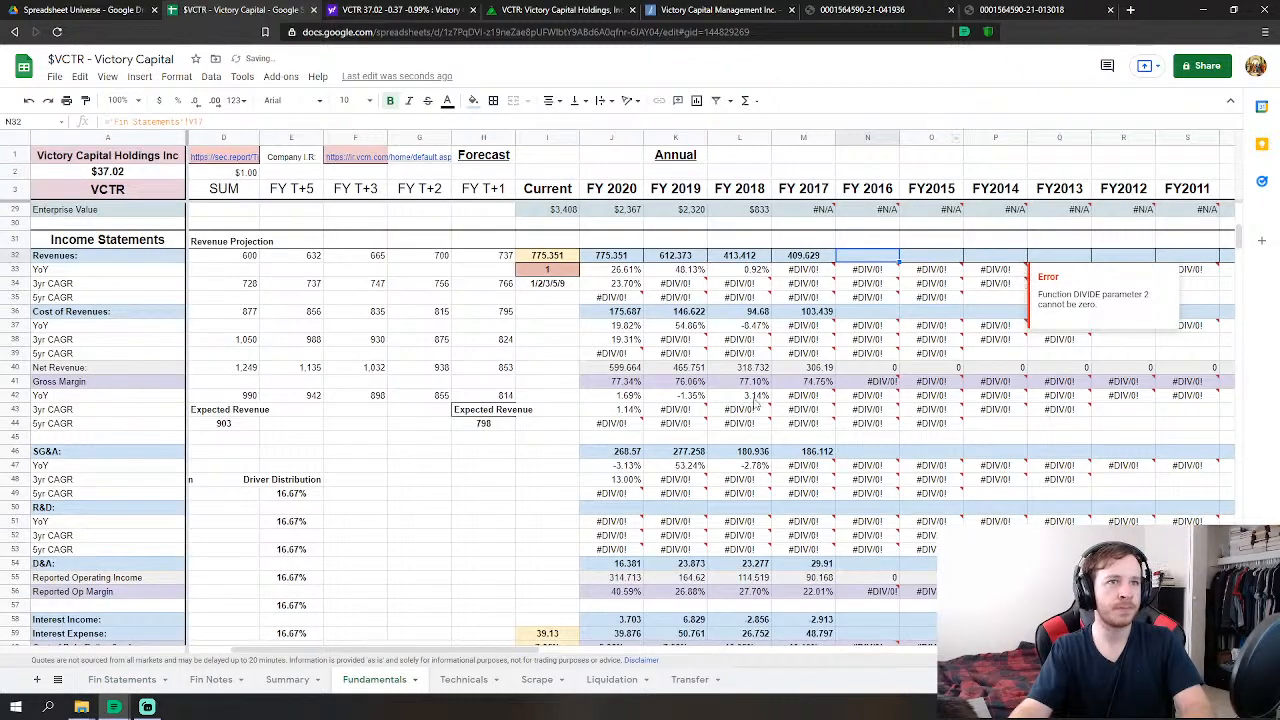
- Link the FY 2016 Cost of Revenues on Fundamentals to the distribution and other asset-based expenses in Fin Statements V21
{"action": "left_click_drag", "start_coordinate": [487, 652], "coordinate": [456, 655]}
{"action": "left_click", "coordinate": [1004, 312]}
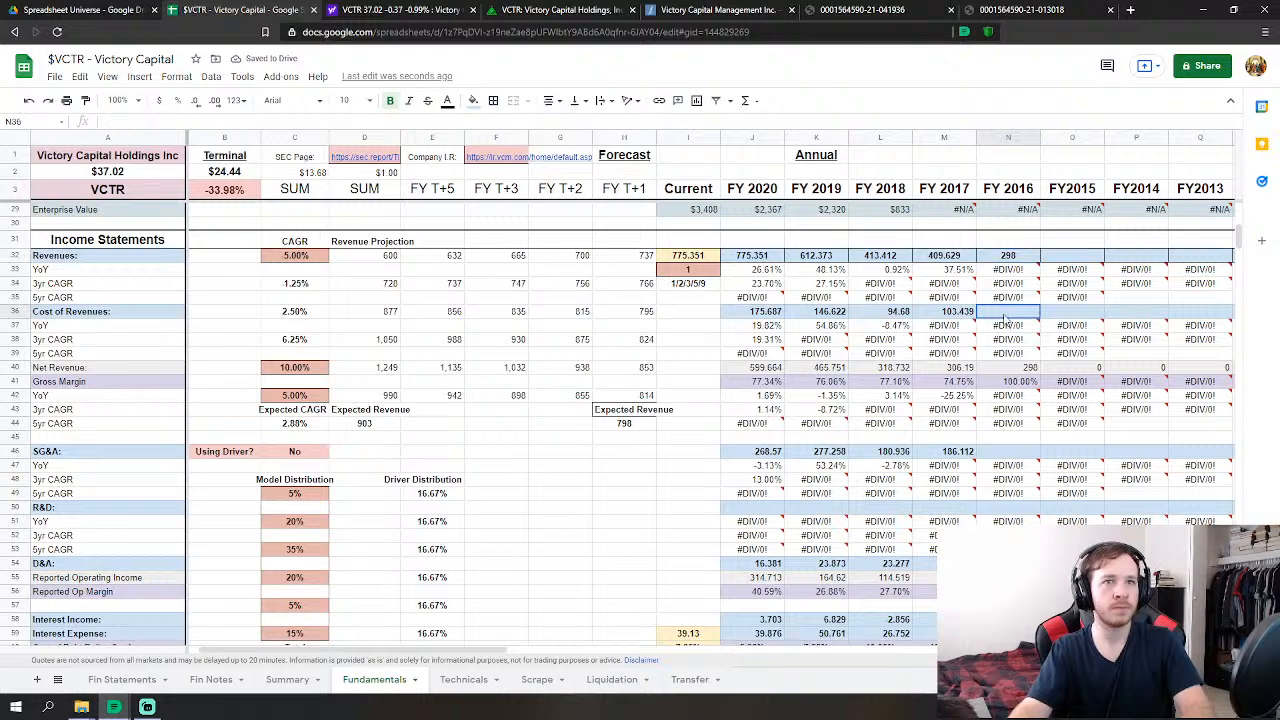
{"action": "scroll", "coordinate": [980, 310], "scroll_direction": "down", "scroll_amount": 1}
{"action": "type", "text": "="}
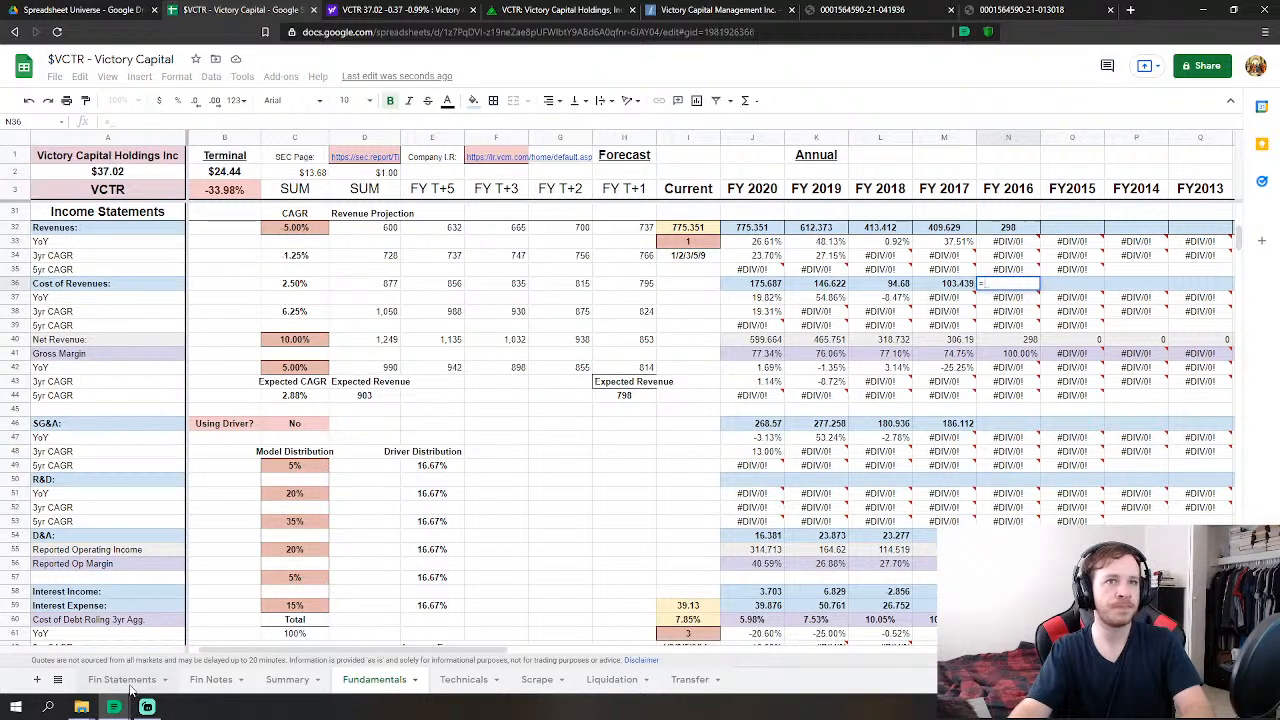
{"action": "left_click", "coordinate": [121, 679]}
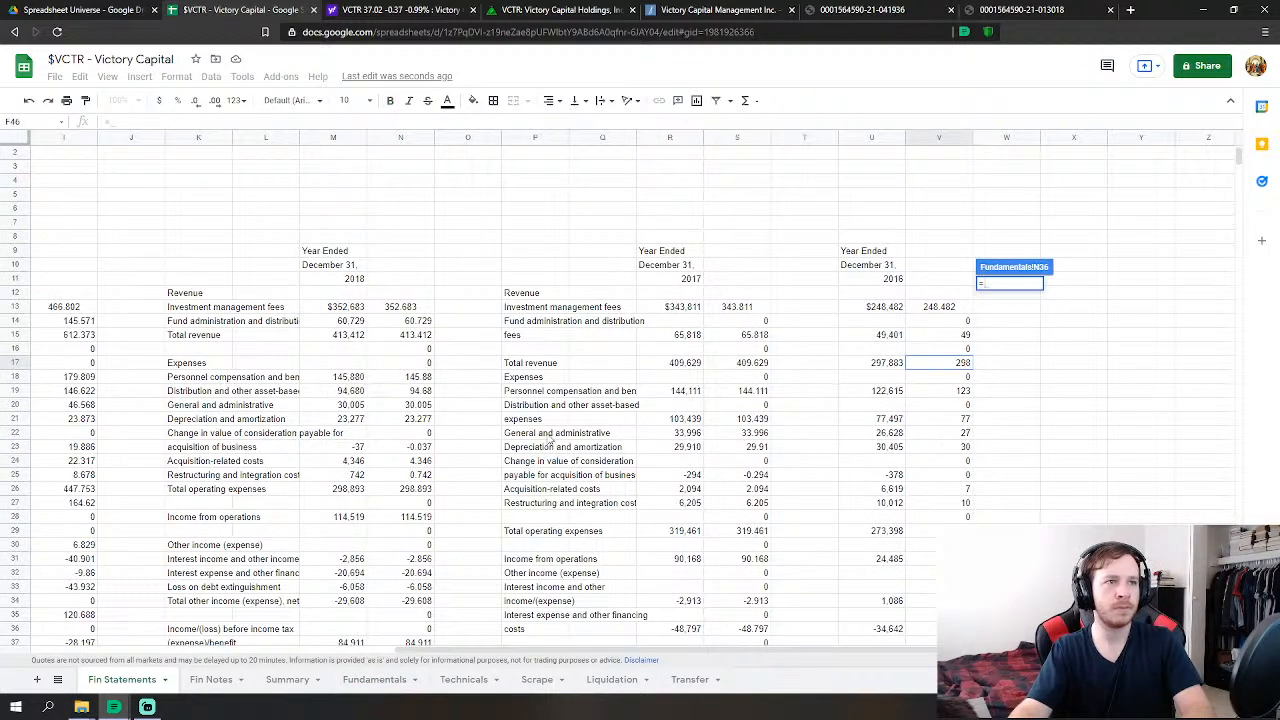
{"action": "left_click", "coordinate": [966, 422]}
{"action": "key", "text": "Return"}
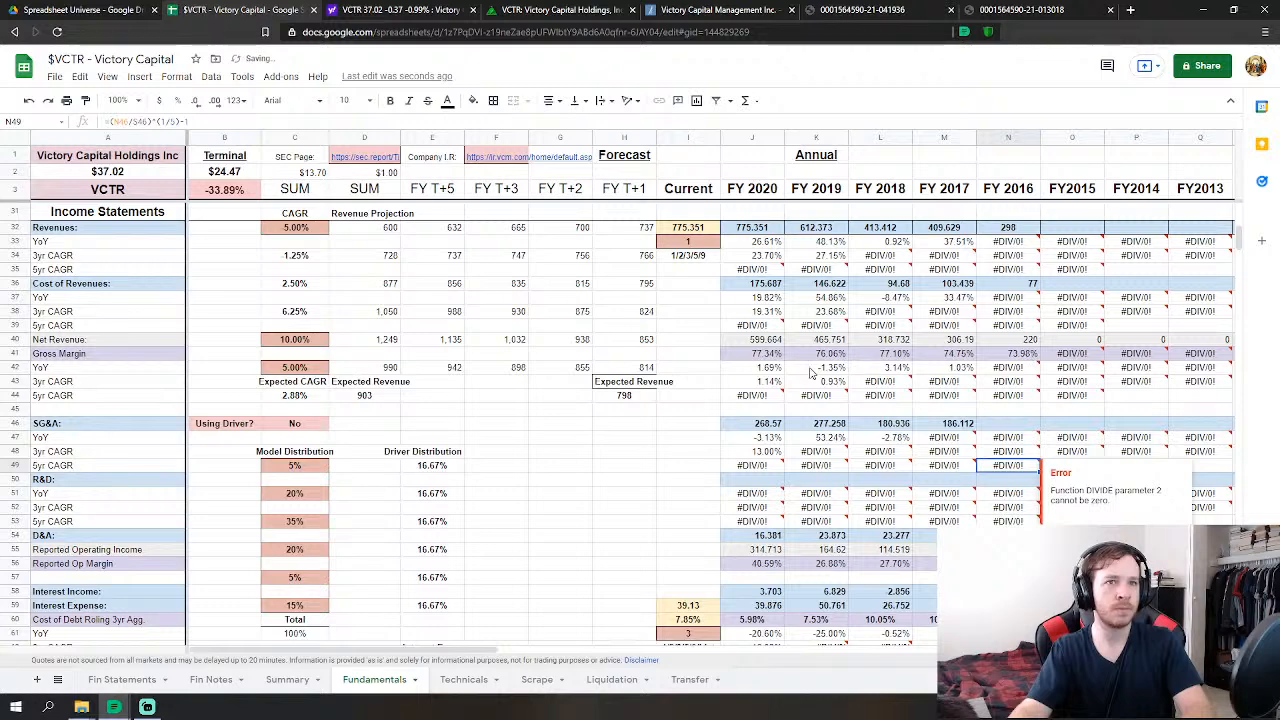
- Enter the FY 2016 SG&A on Fundamentals as the sum of Fin Statements V19, V22, V26 and V27
{"action": "left_click", "coordinate": [1006, 424]}
{"action": "type", "text": "="}
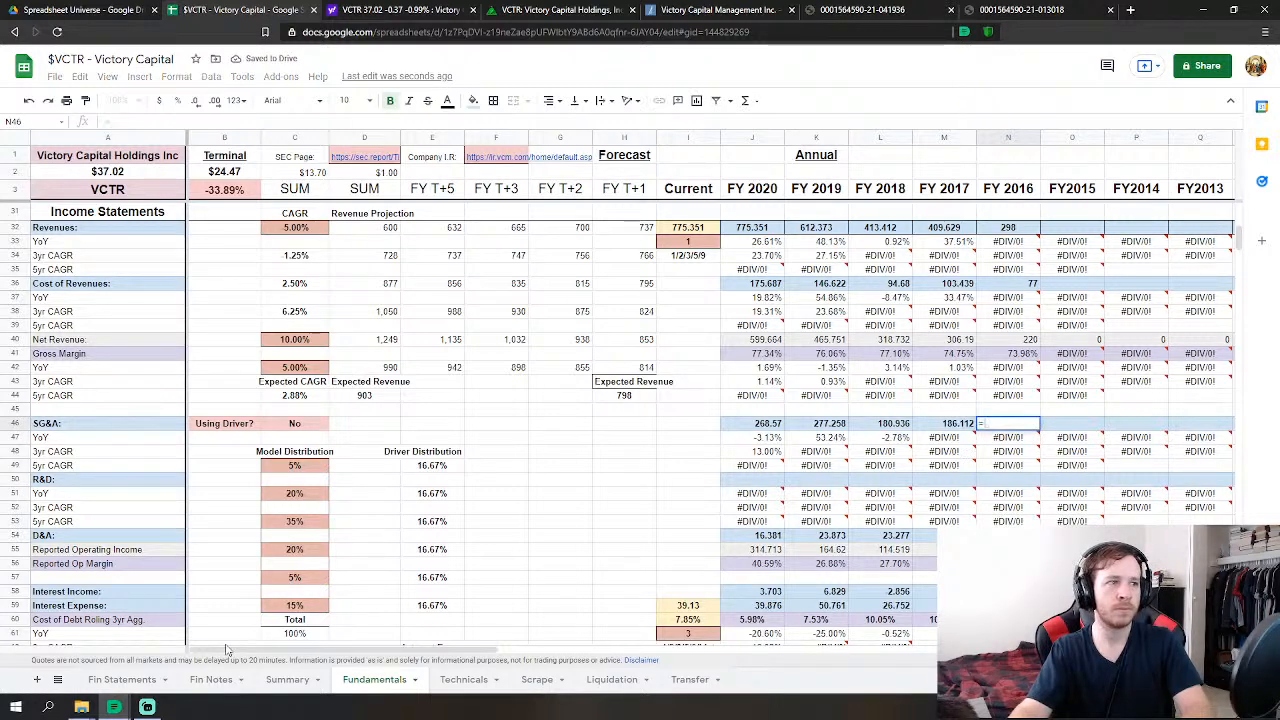
{"action": "left_click", "coordinate": [122, 679]}
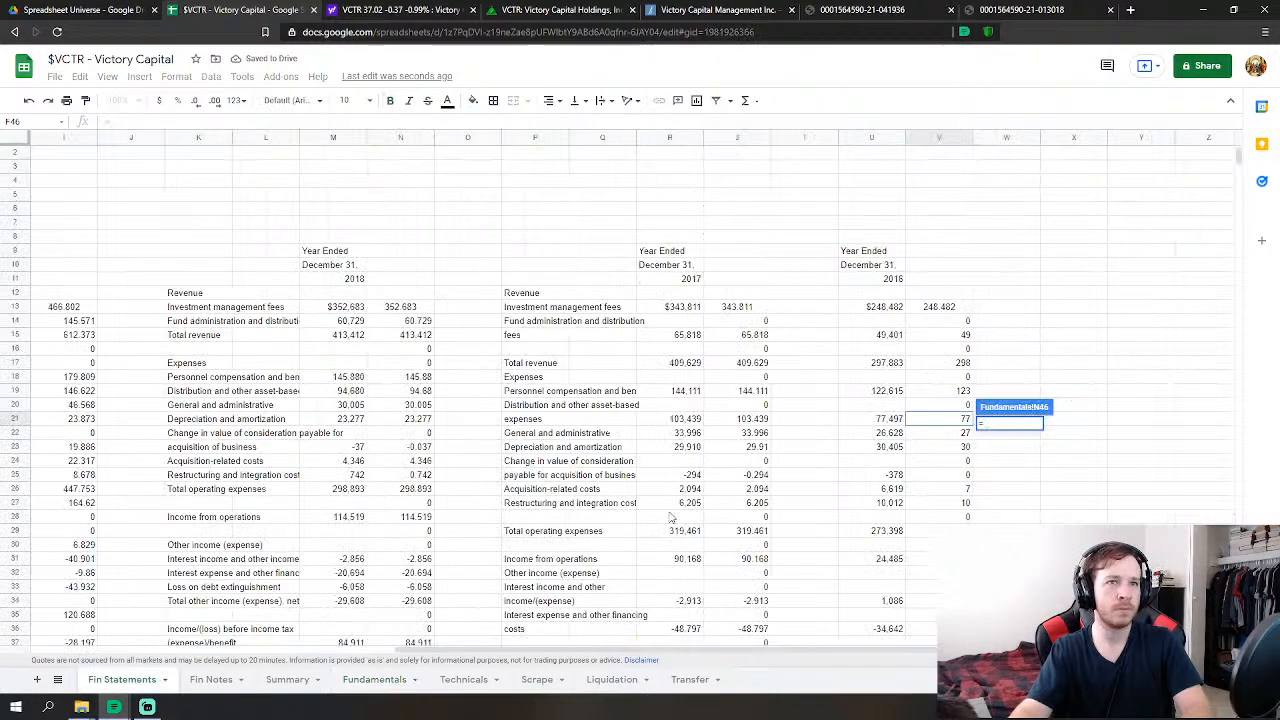
{"action": "left_click", "coordinate": [966, 391]}
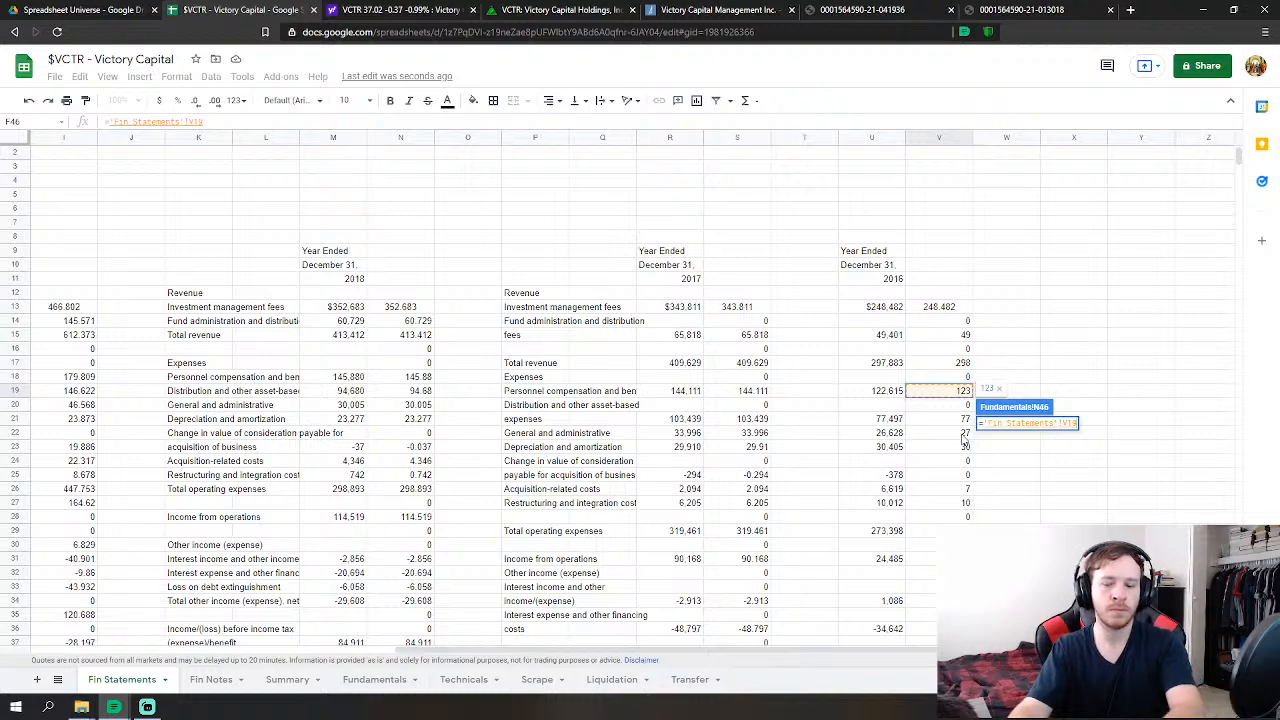
{"action": "type", "text": "+"}
{"action": "left_click", "coordinate": [965, 434]}
{"action": "type", "text": "+"}
{"action": "left_click", "coordinate": [967, 490]}
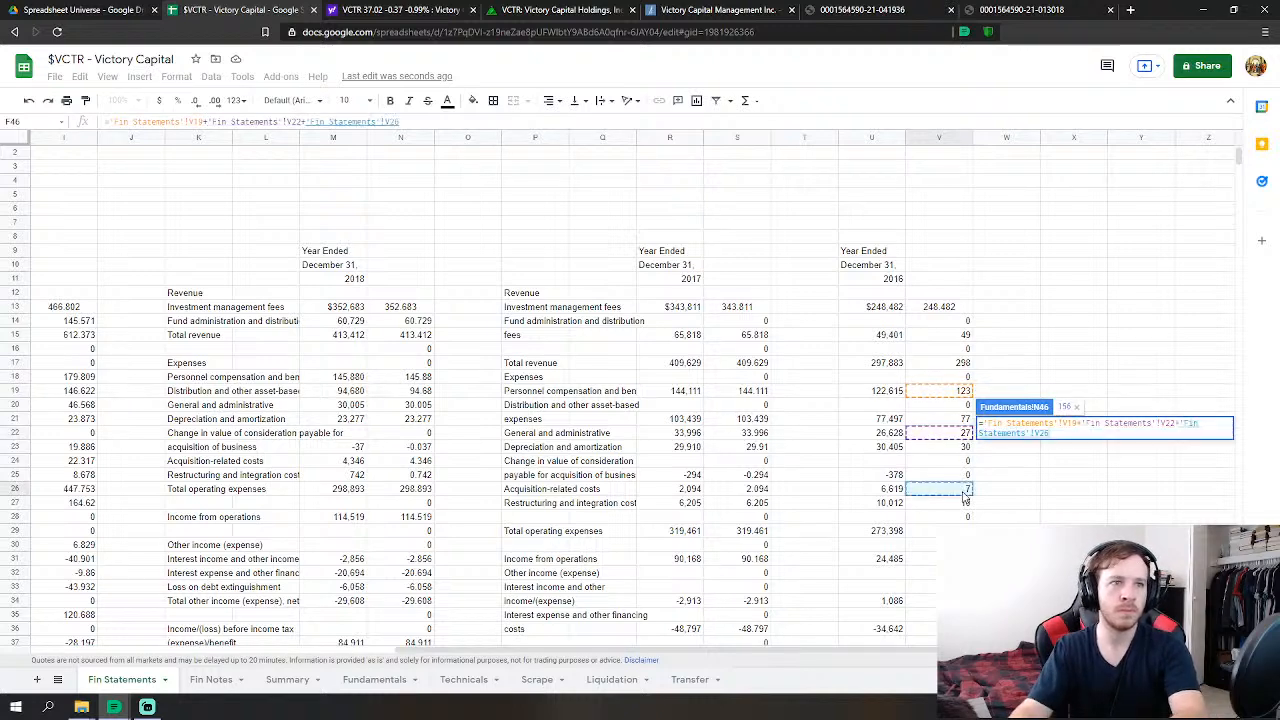
{"action": "type", "text": "+"}
{"action": "left_click", "coordinate": [967, 503]}
{"action": "key", "text": "Return"}
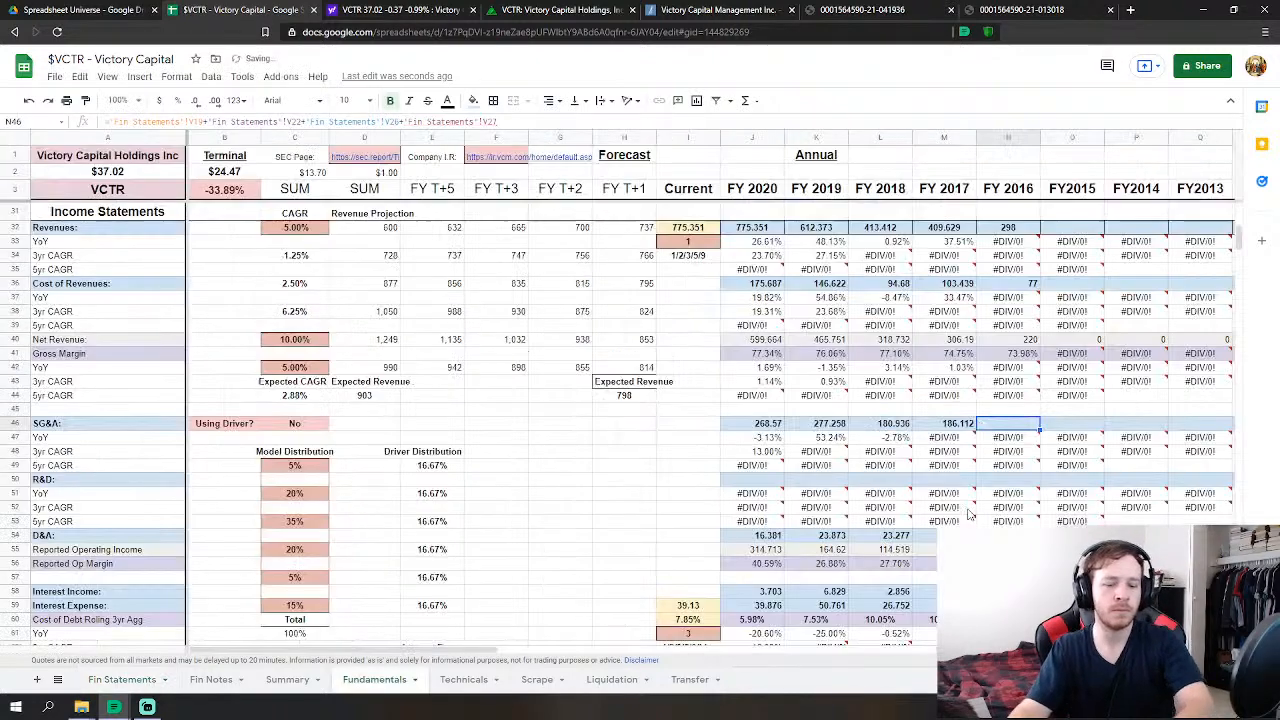
- Link the FY 2016 D&A on Fundamentals to depreciation and amortization in Fin Statements V23
{"action": "left_click", "coordinate": [1008, 535]}
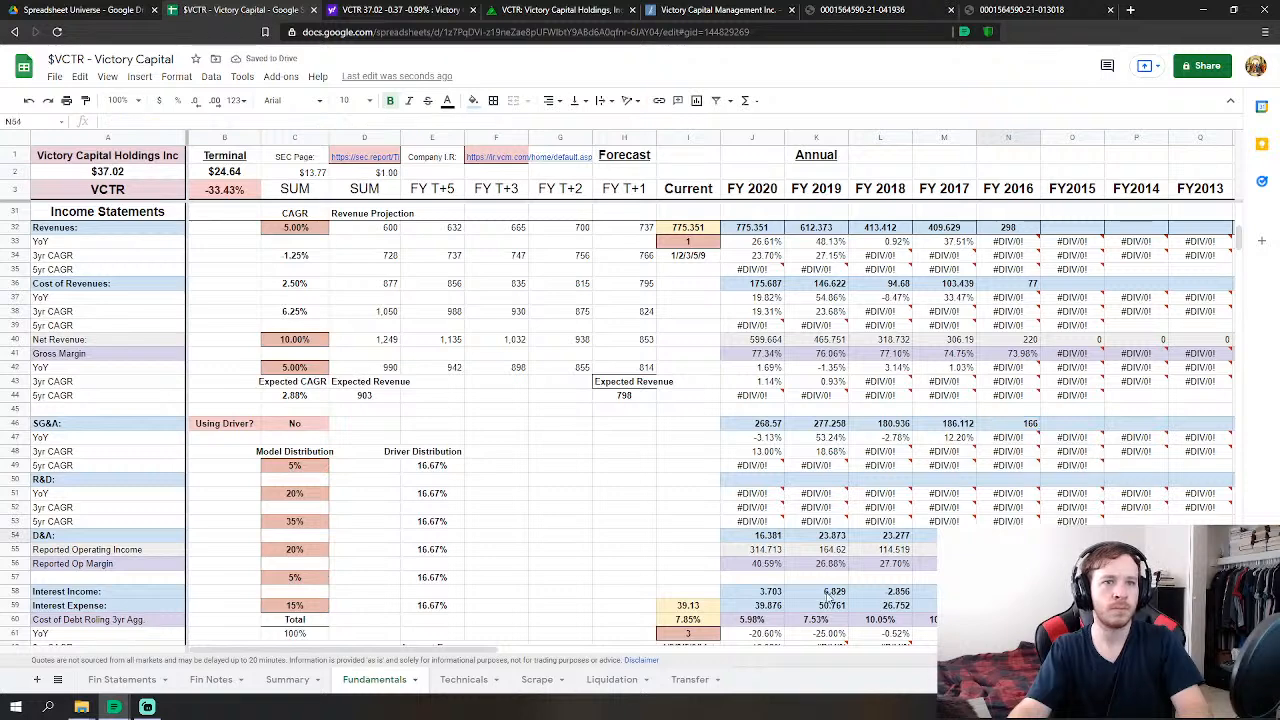
{"action": "type", "text": "="}
{"action": "left_click", "coordinate": [128, 688]}
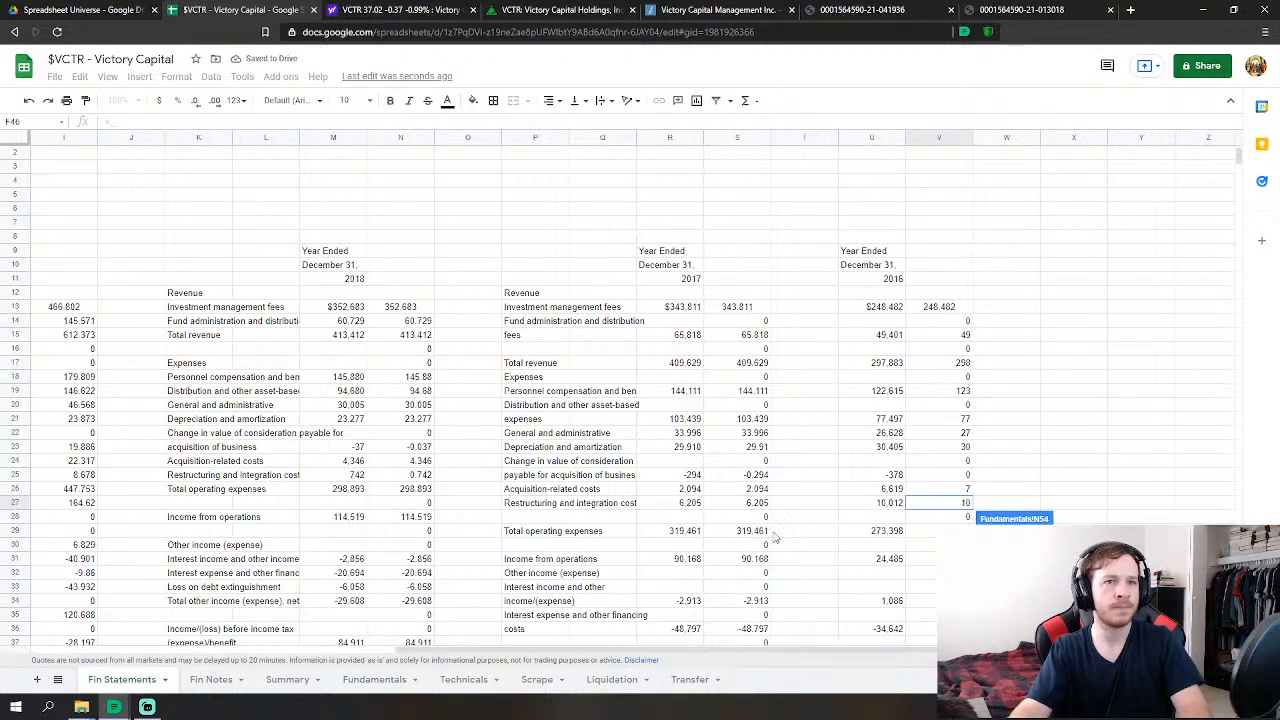
{"action": "left_click", "coordinate": [955, 447]}
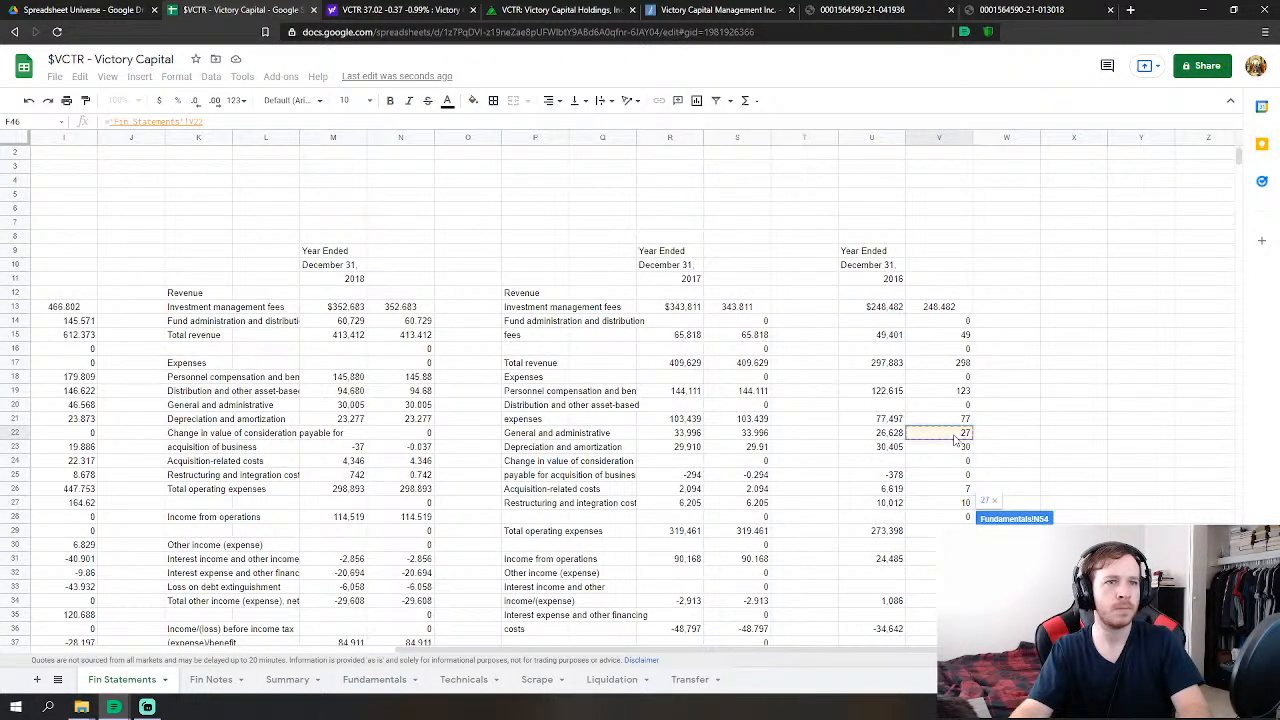
{"action": "key", "text": "Return"}
- Link the FY 2016 Interest Income on Fundamentals to interest income and other income in Fin Statements V34
{"action": "scroll", "coordinate": [1060, 518], "scroll_direction": "down", "scroll_amount": 1}
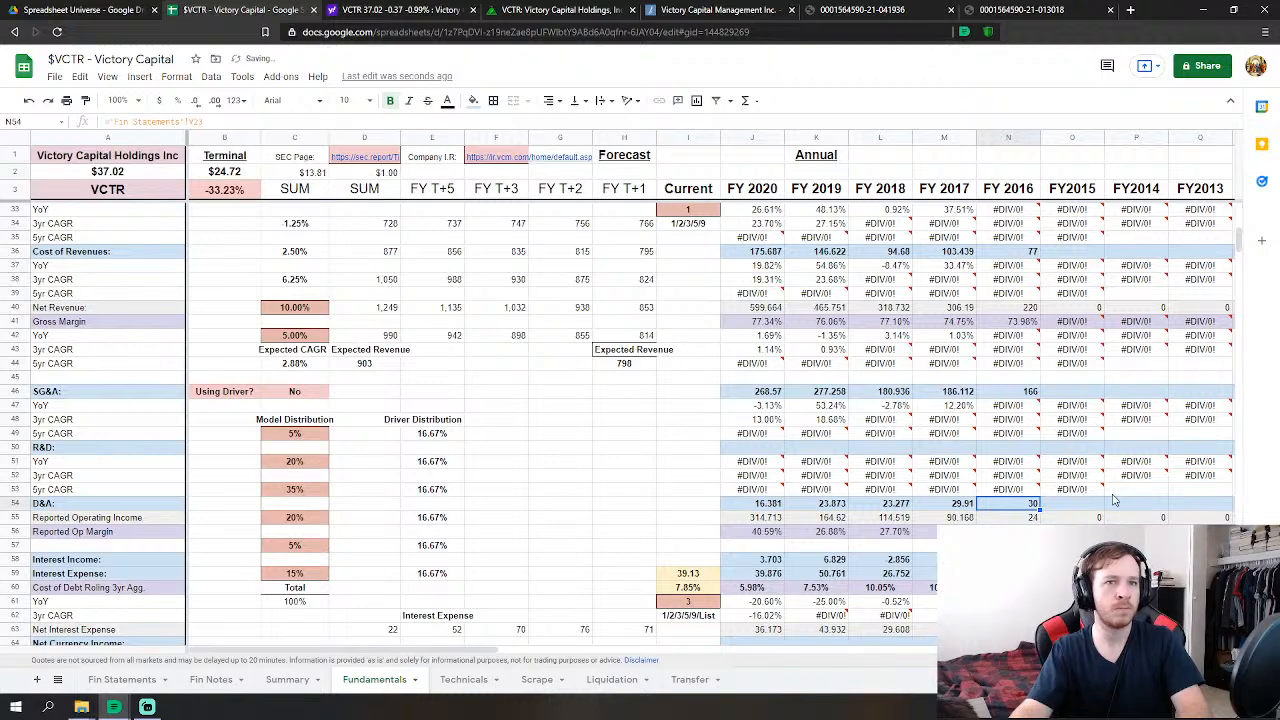
{"action": "left_click", "coordinate": [1008, 489]}
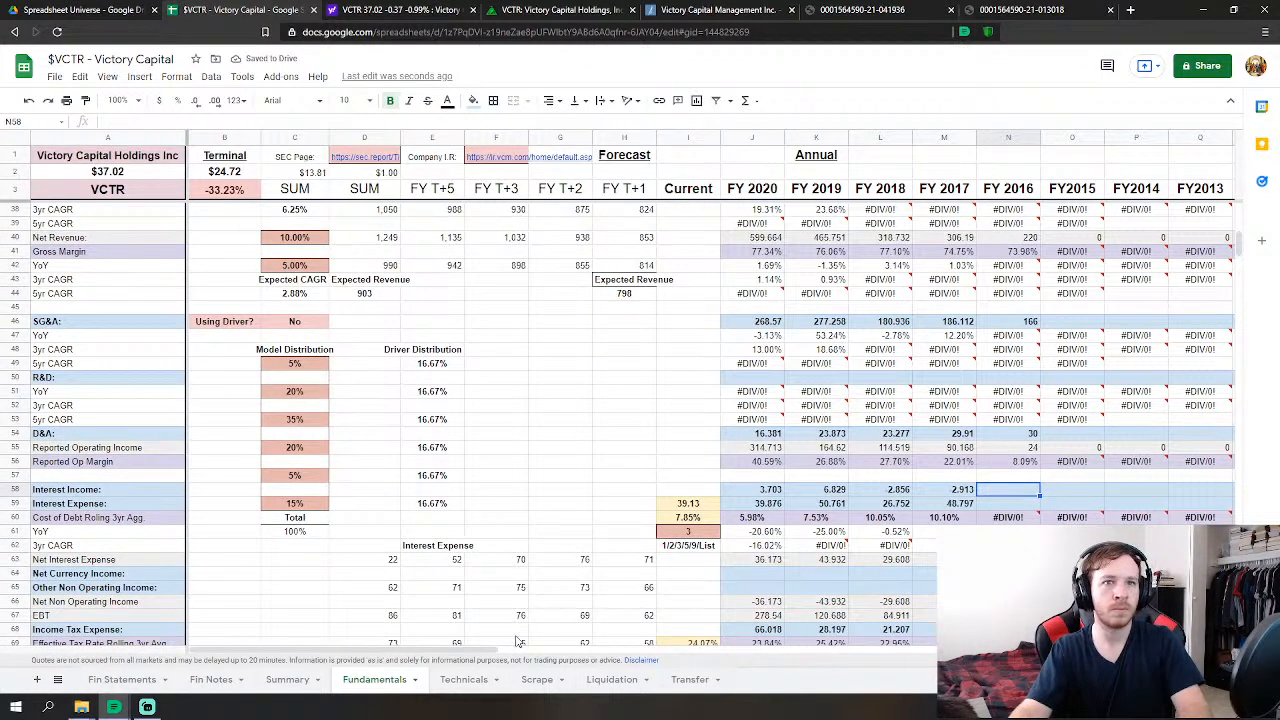
{"action": "type", "text": "="}
{"action": "left_click", "coordinate": [125, 680]}
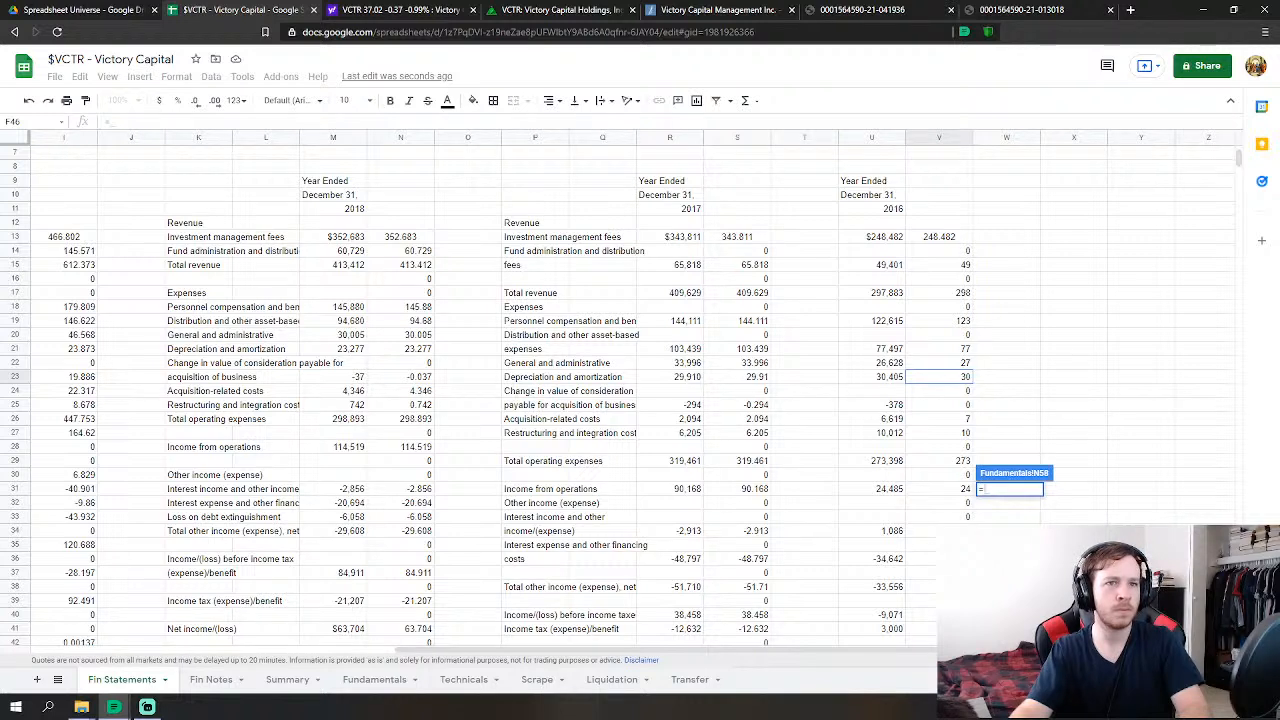
{"action": "left_click", "coordinate": [938, 531]}
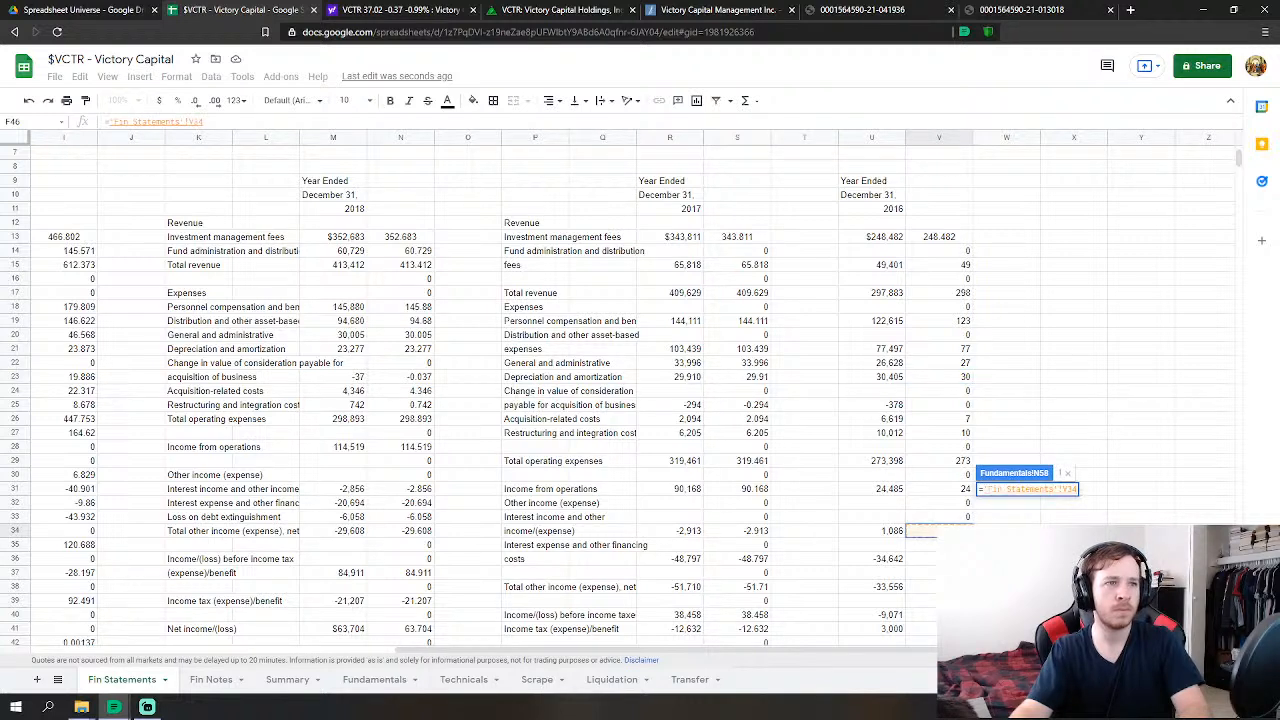
{"action": "key", "text": "Return"}
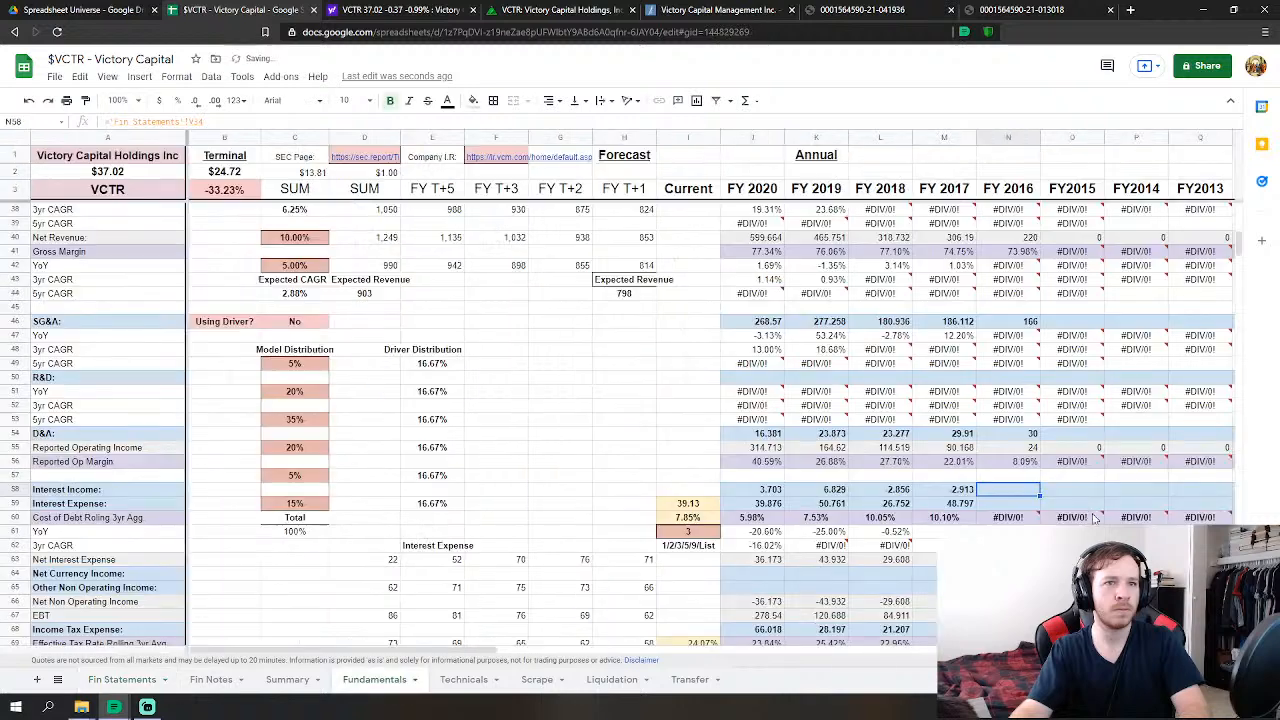
- Enter the FY 2016 Interest Expense on Fundamentals as the negative of the interest and other financing costs in Fin Statements V36
{"action": "type", "text": "="}
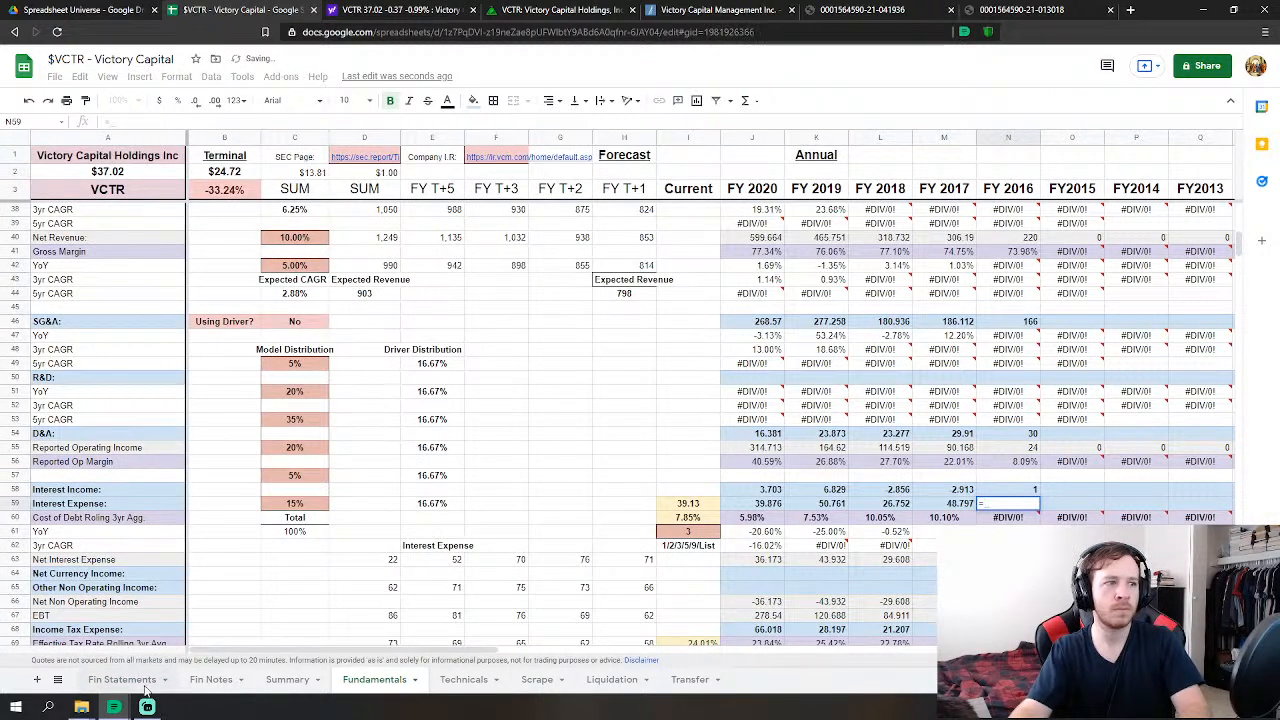
{"action": "left_click", "coordinate": [140, 682]}
{"action": "left_click", "coordinate": [938, 559]}
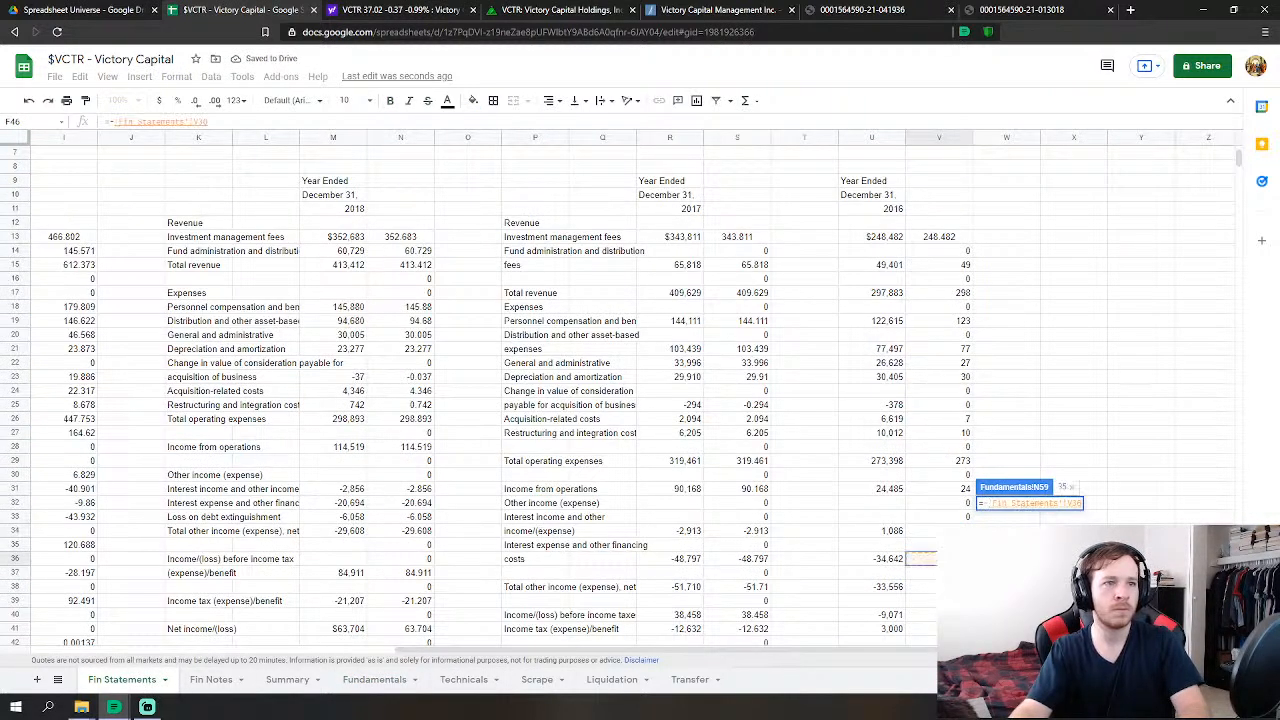
{"action": "scroll", "coordinate": [488, 398], "scroll_direction": "down", "scroll_amount": 1}
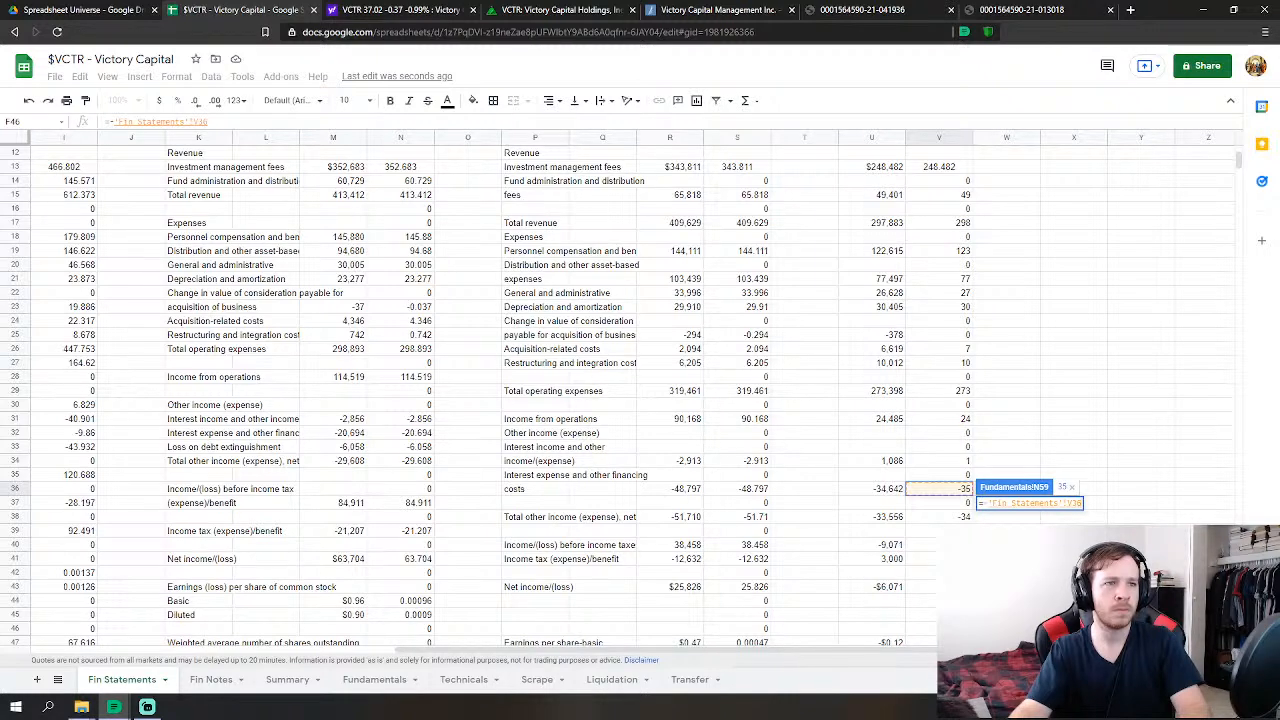
{"action": "key", "text": "Return"}
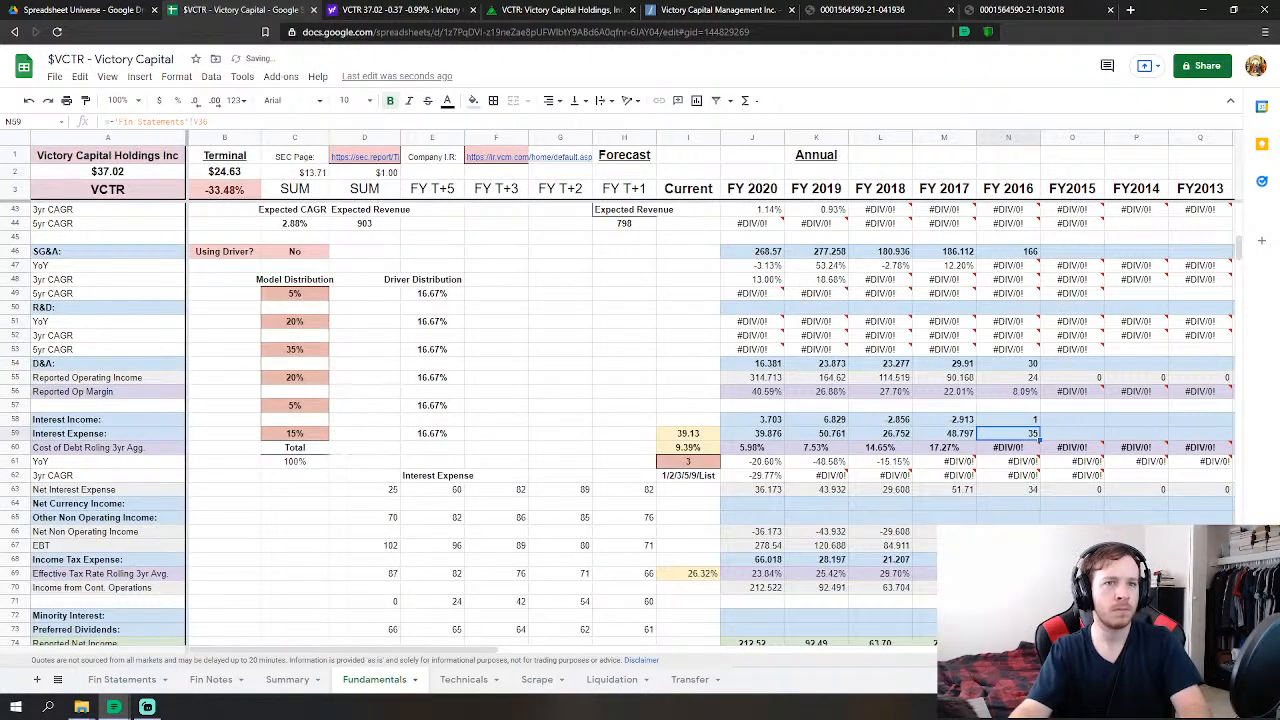
- Enter the FY 2016 Income Tax Expense on Fundamentals as the negative of the income tax amount in Fin Statements V41
{"action": "left_click", "coordinate": [1008, 560]}
{"action": "type", "text": "=-"}
{"action": "left_click", "coordinate": [120, 680]}
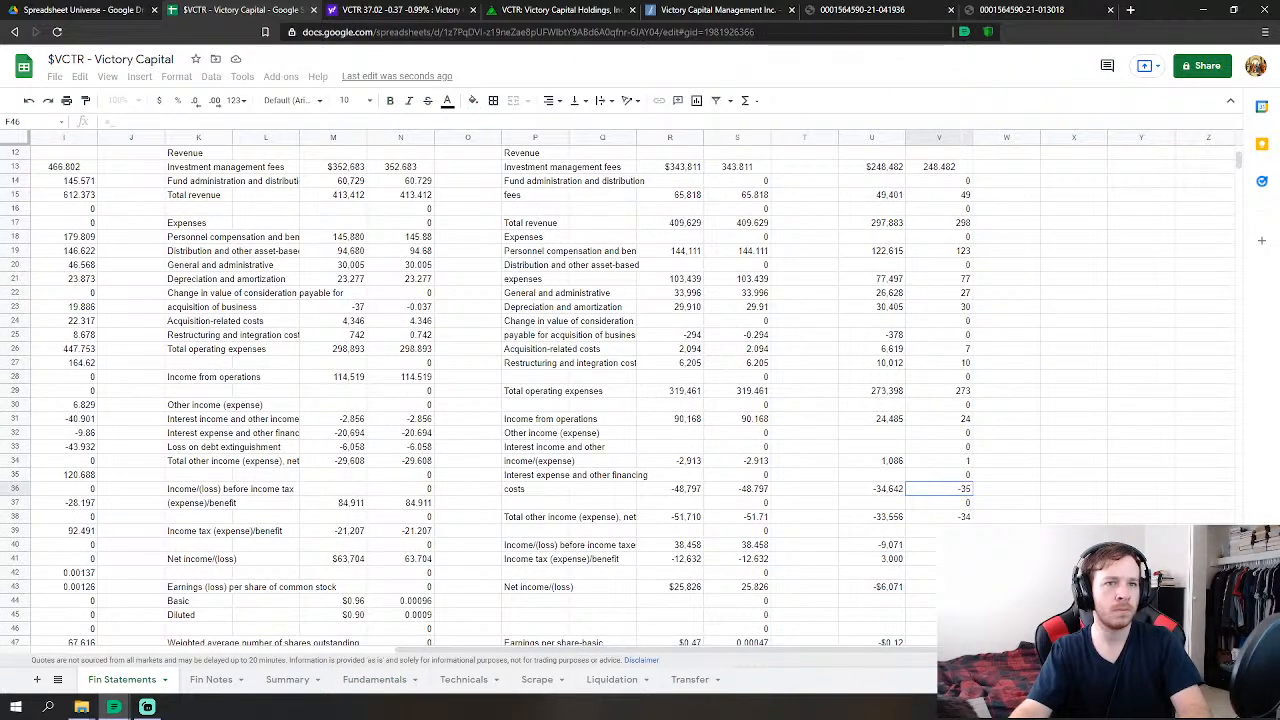
{"action": "left_click", "coordinate": [921, 558]}
{"action": "key", "text": "Return"}
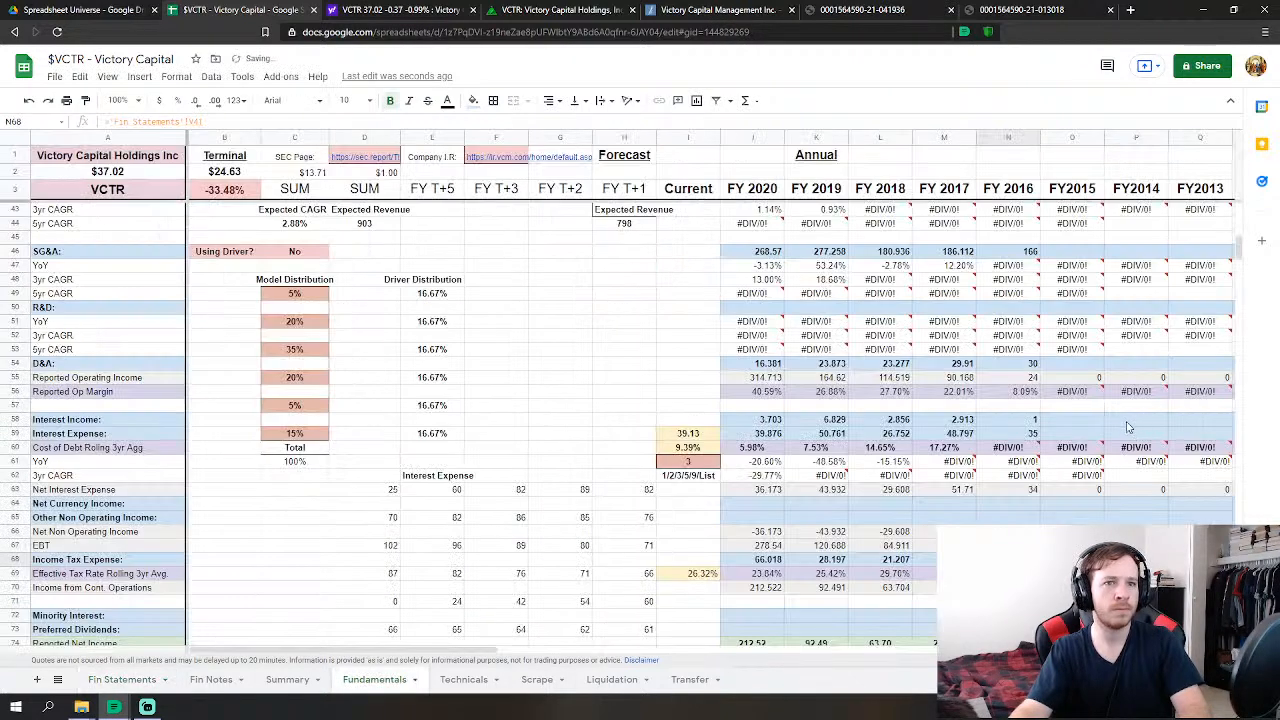
{"action": "scroll", "coordinate": [1095, 440], "scroll_direction": "down", "scroll_amount": 2}
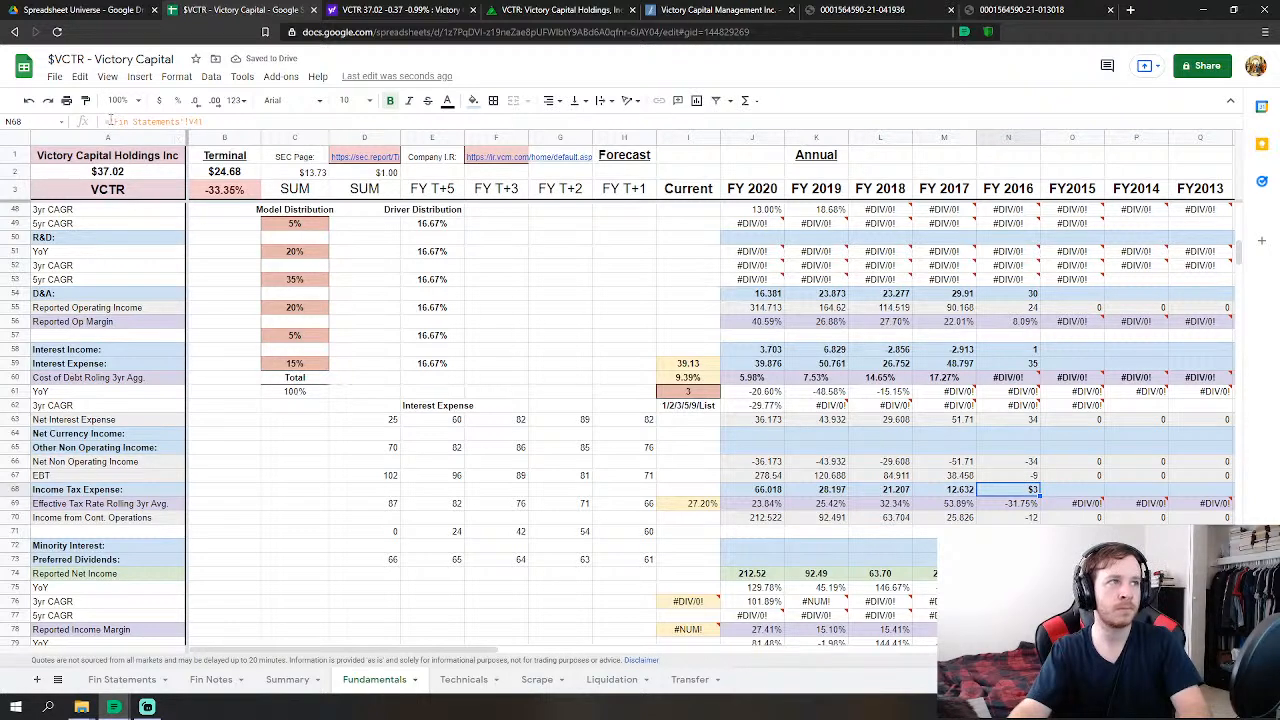
{"action": "left_click", "coordinate": [113, 121]}
{"action": "key", "text": "Return"}
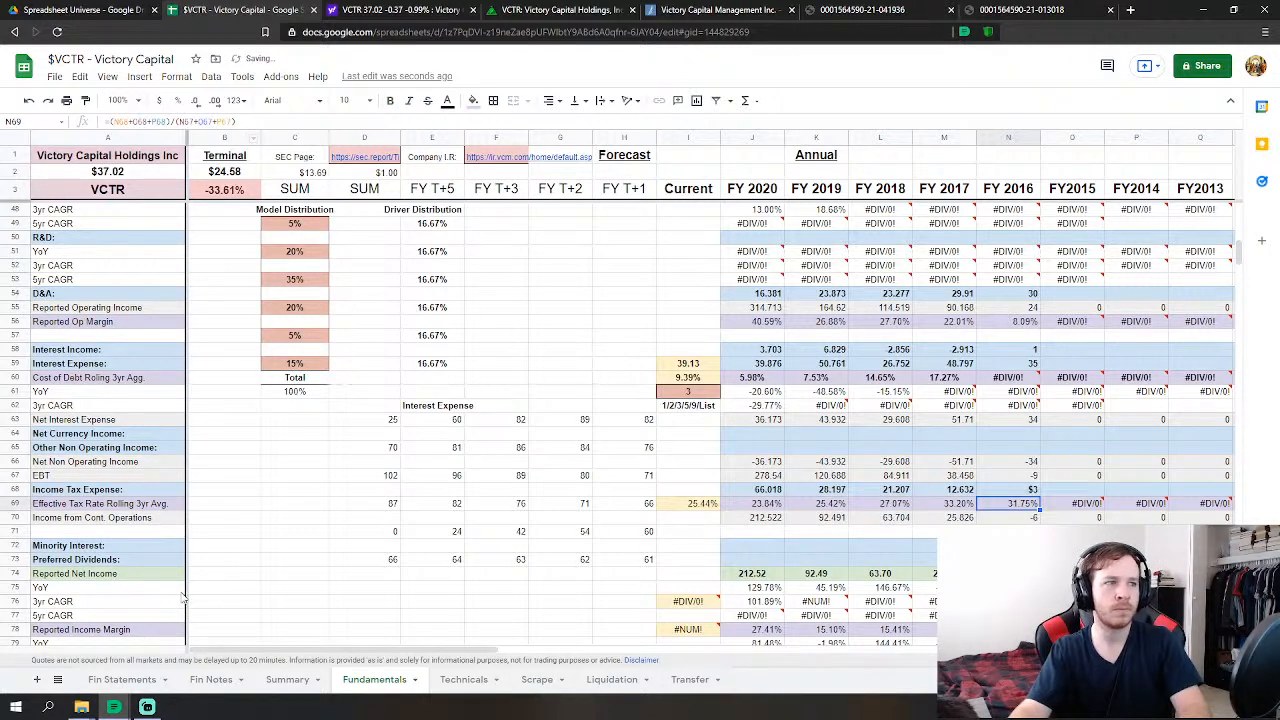
- Check the 2016 net income and per-share rows in Fin Statements against the FY 2016 column on Fundamentals
{"action": "left_click", "coordinate": [124, 680]}
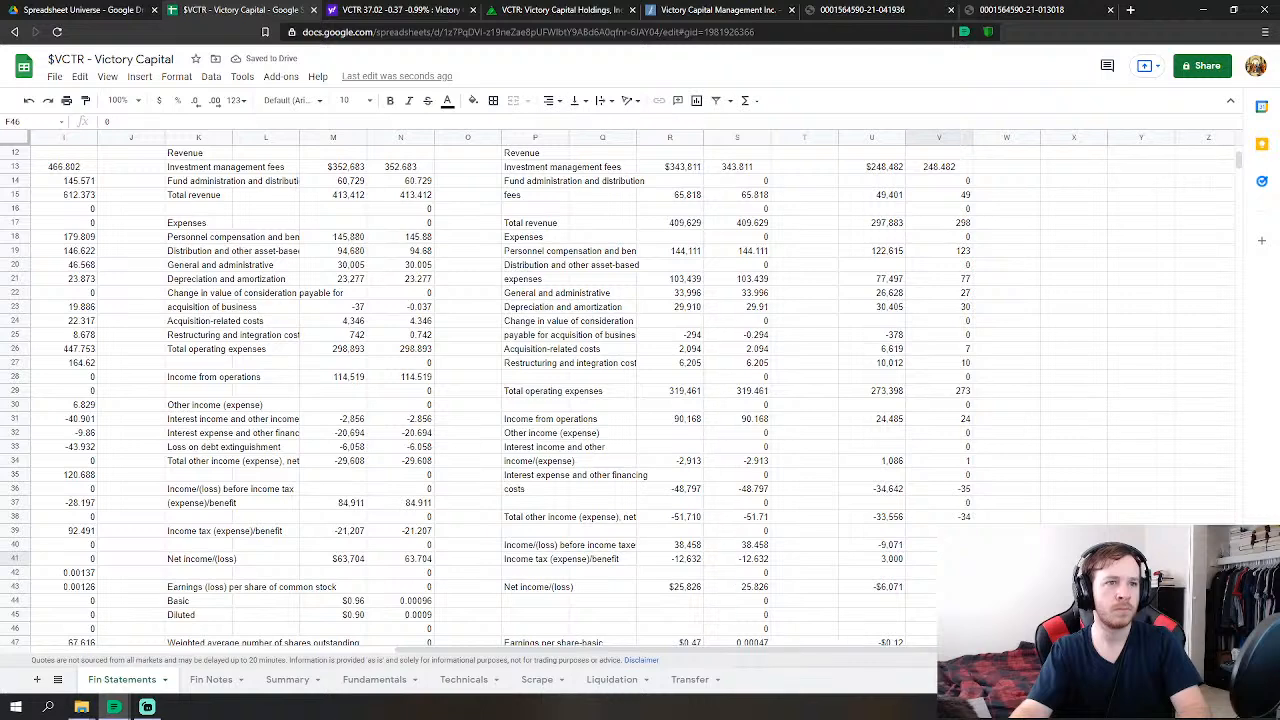
{"action": "scroll", "coordinate": [486, 397], "scroll_direction": "down", "scroll_amount": 2}
{"action": "scroll", "coordinate": [985, 490], "scroll_direction": "down", "scroll_amount": 2}
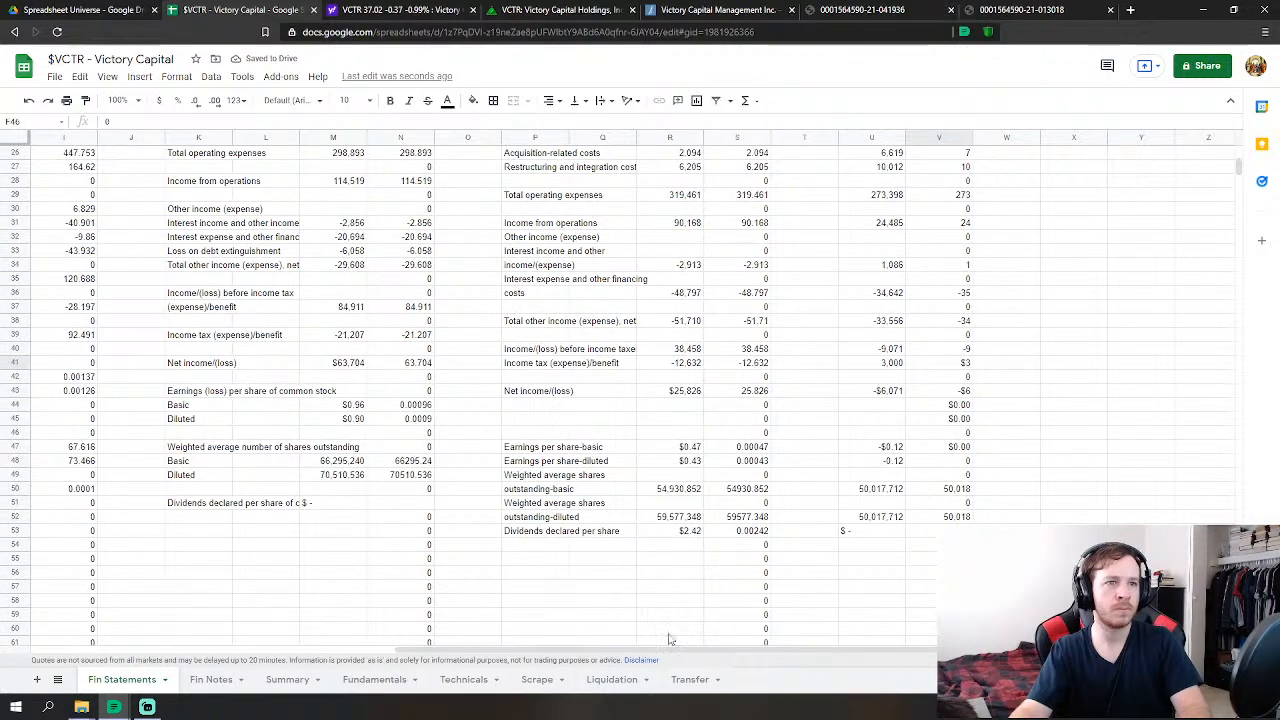
{"action": "left_click", "coordinate": [365, 680]}
{"action": "scroll", "coordinate": [919, 462], "scroll_direction": "down", "scroll_amount": 2}
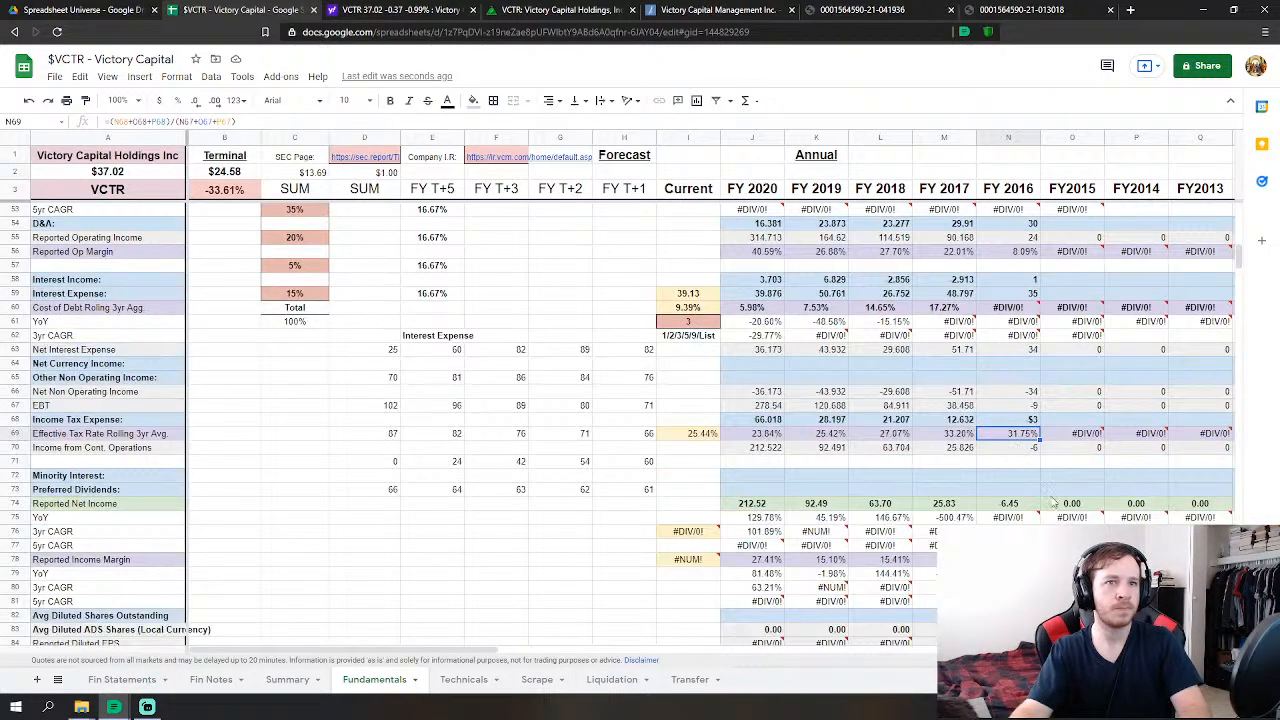
{"action": "scroll", "coordinate": [1040, 503], "scroll_direction": "down", "scroll_amount": 2}
{"action": "scroll", "coordinate": [1040, 503], "scroll_direction": "up", "scroll_amount": 18}
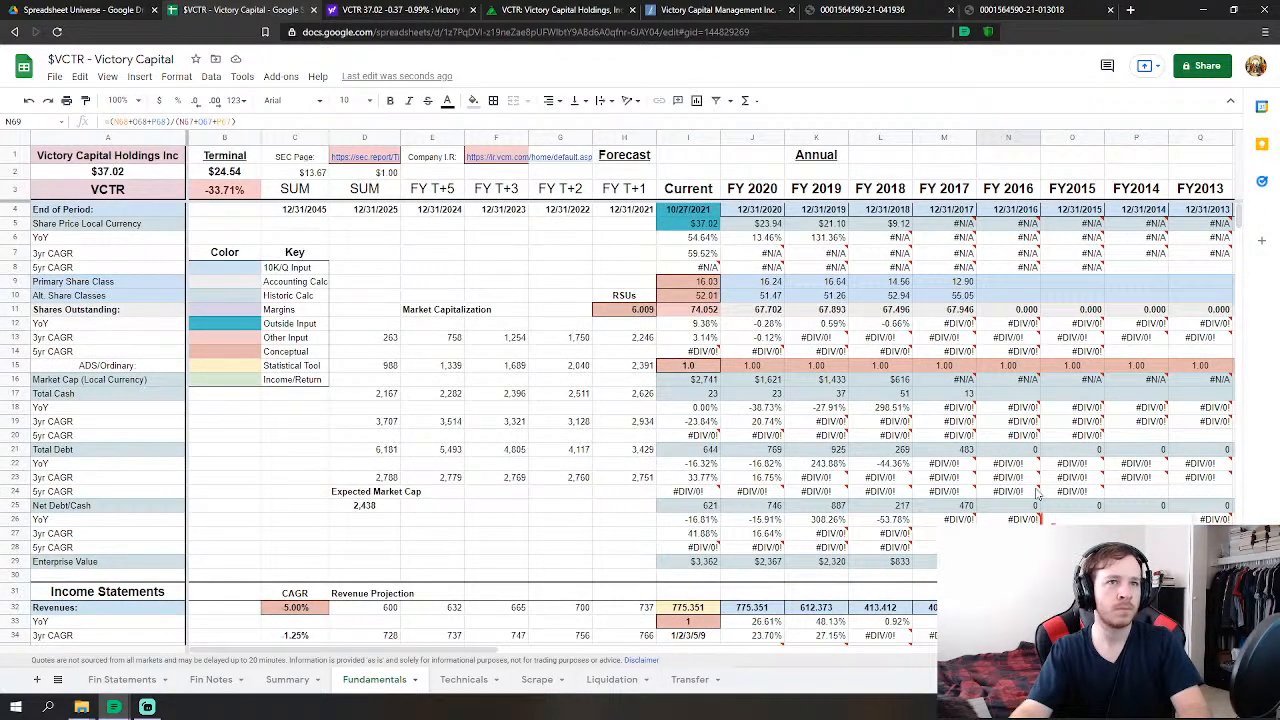
{"action": "mouse_move", "coordinate": [1074, 470]}
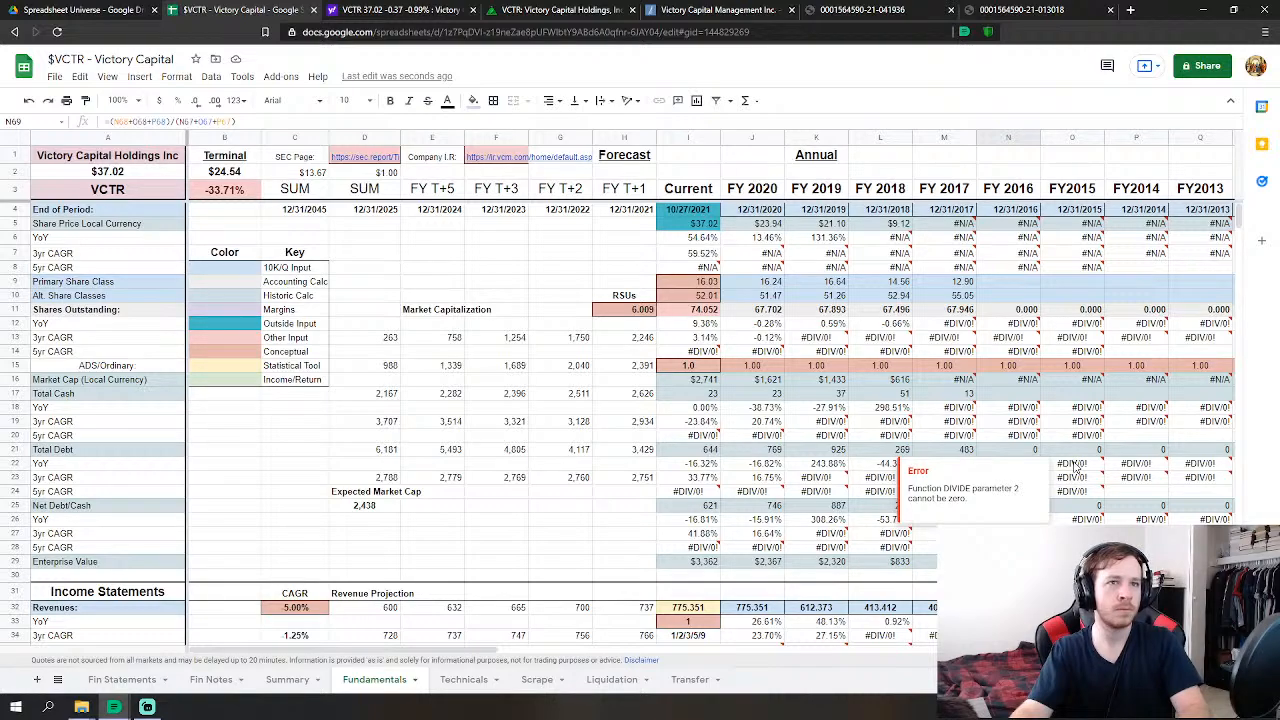
- Link the FY 2016 CF Depreciation & Amortization on Fundamentals to the cash flow depreciation and amortization in Fin Statements V118
{"action": "scroll", "coordinate": [1074, 470], "scroll_direction": "down", "scroll_amount": 15}
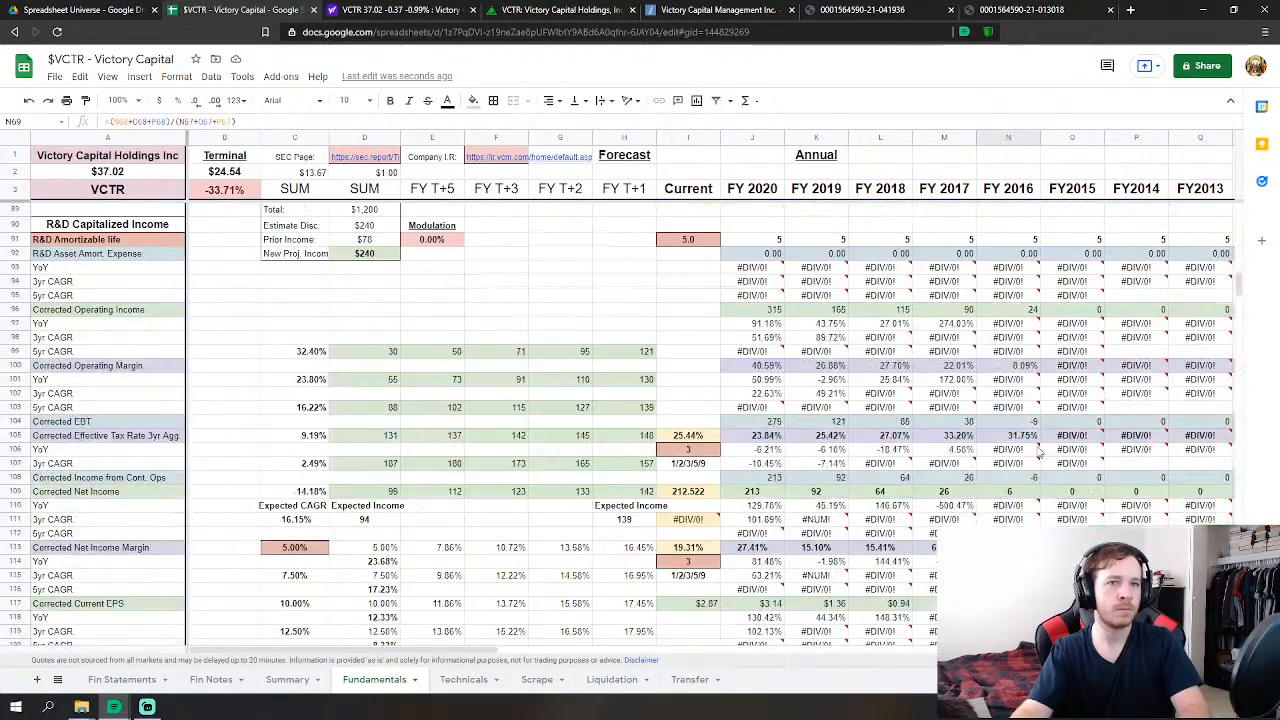
{"action": "scroll", "coordinate": [1040, 453], "scroll_direction": "down", "scroll_amount": 9}
{"action": "left_click", "coordinate": [1030, 368]}
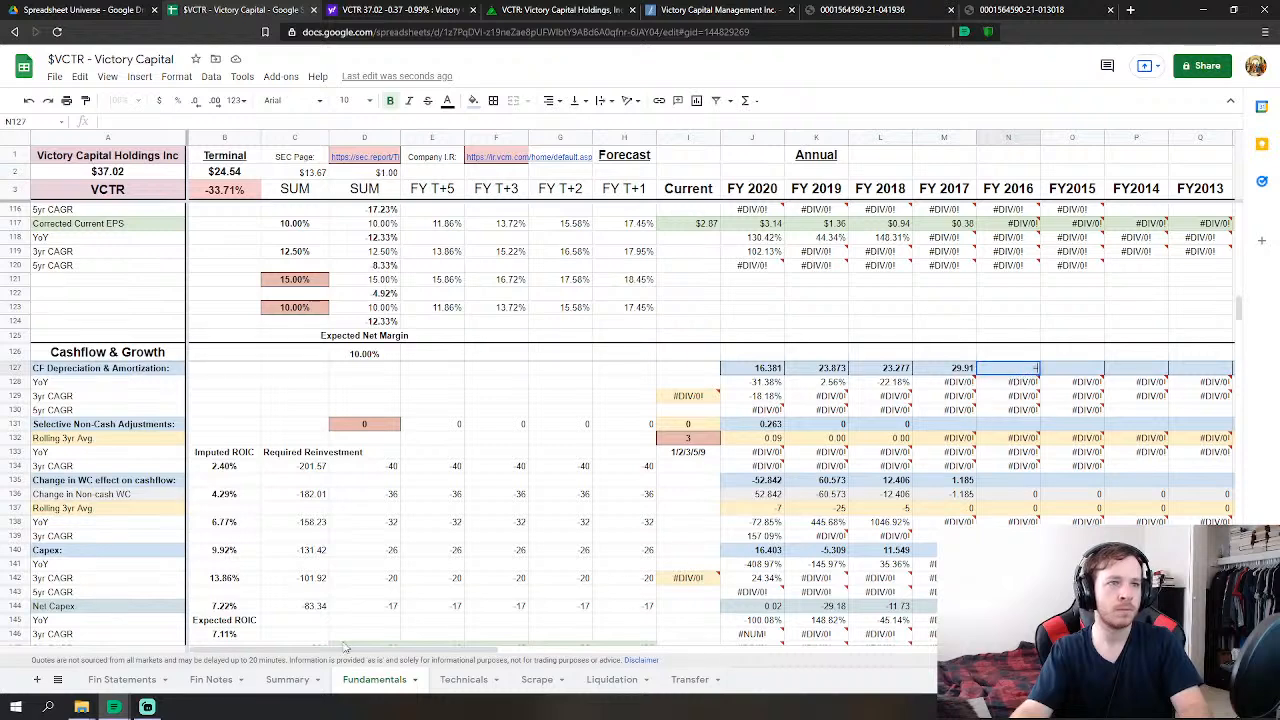
{"action": "left_click", "coordinate": [122, 679]}
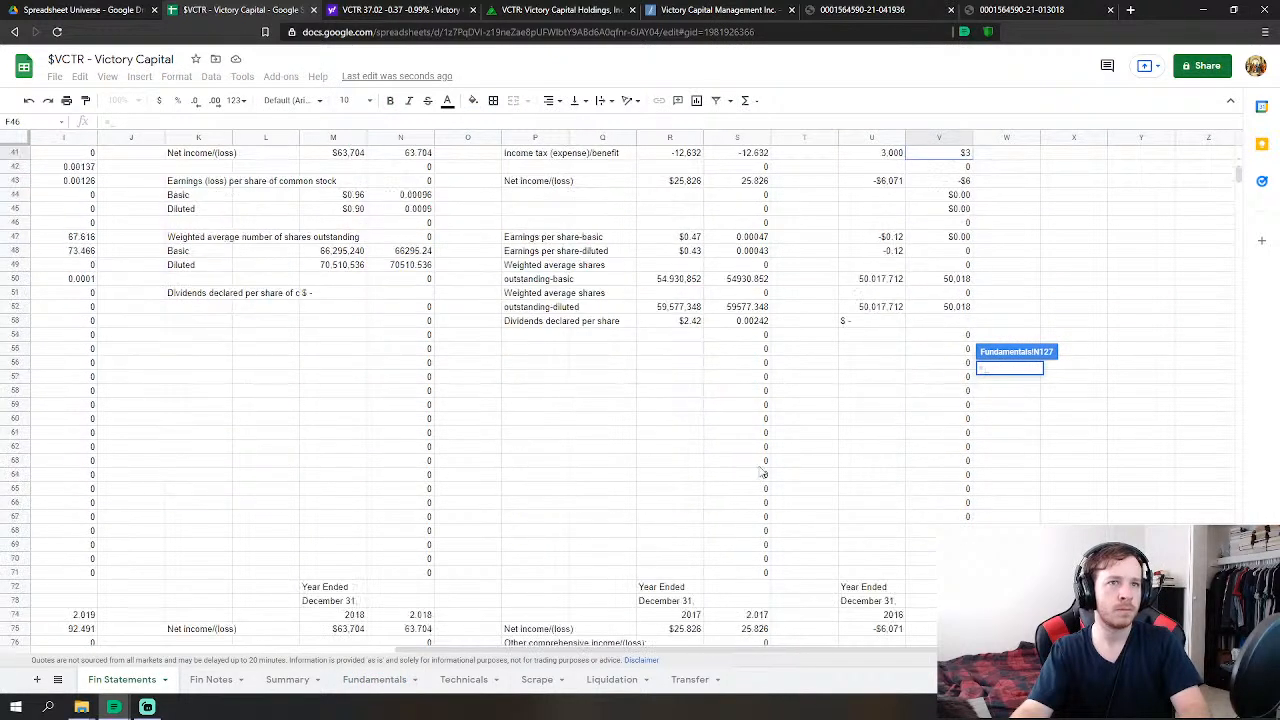
{"action": "scroll", "coordinate": [762, 472], "scroll_direction": "down", "scroll_amount": 10}
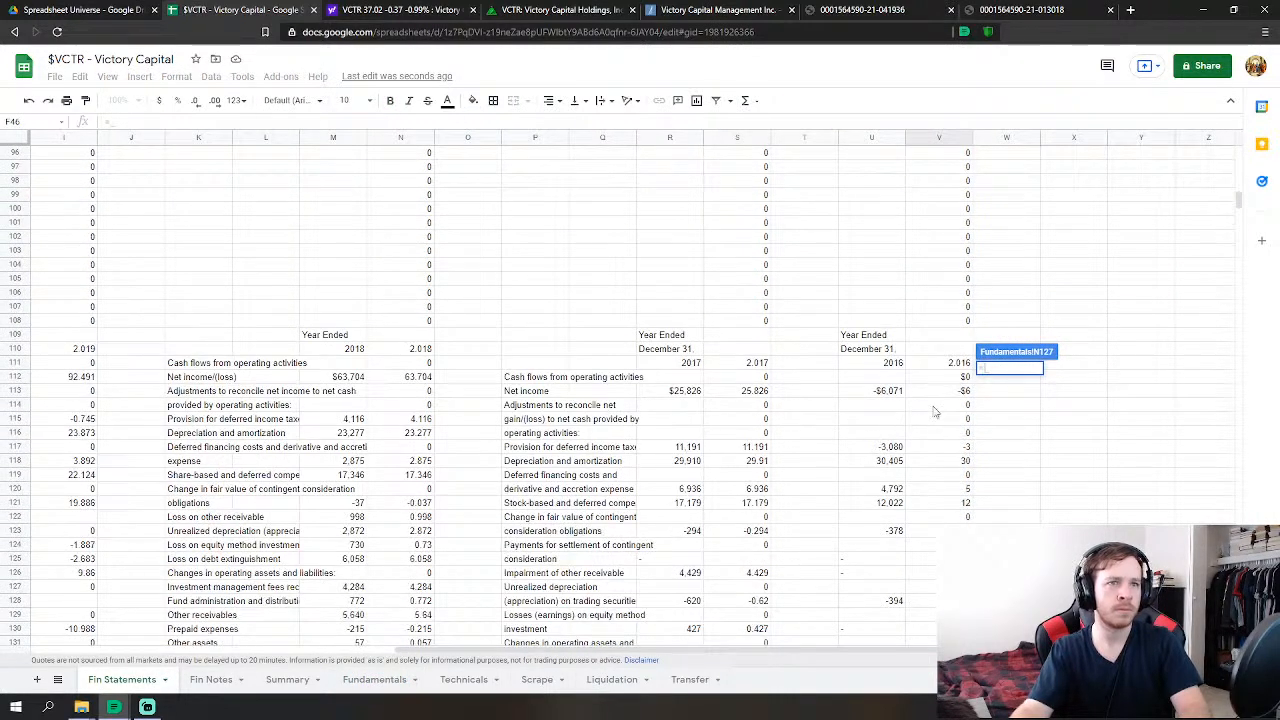
{"action": "left_click", "coordinate": [961, 463]}
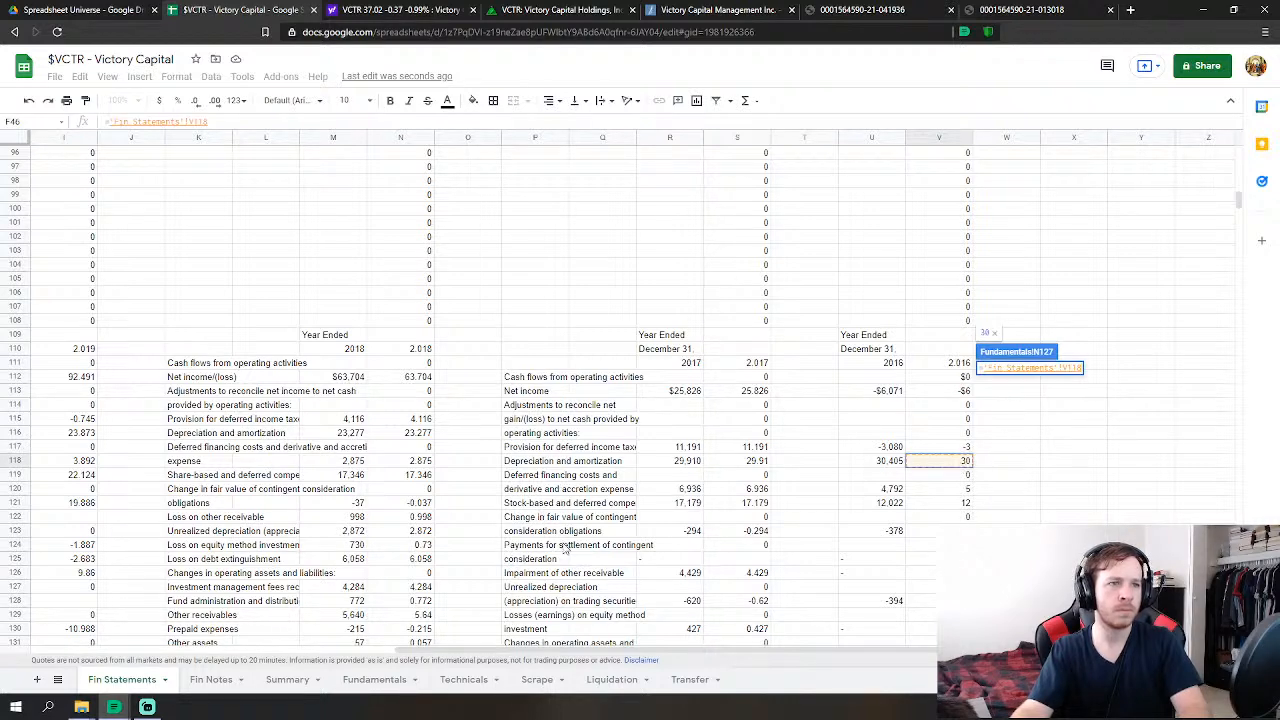
{"action": "scroll", "coordinate": [565, 548], "scroll_direction": "down", "scroll_amount": 1}
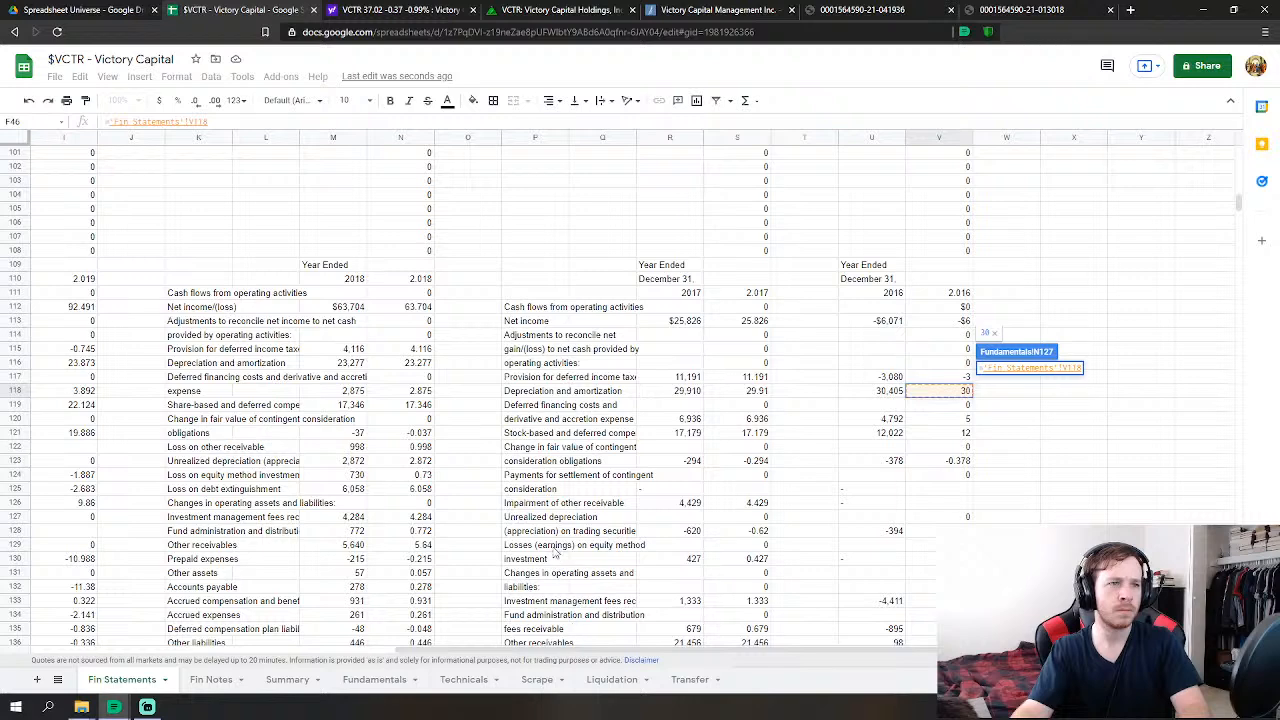
{"action": "key", "text": "Return"}
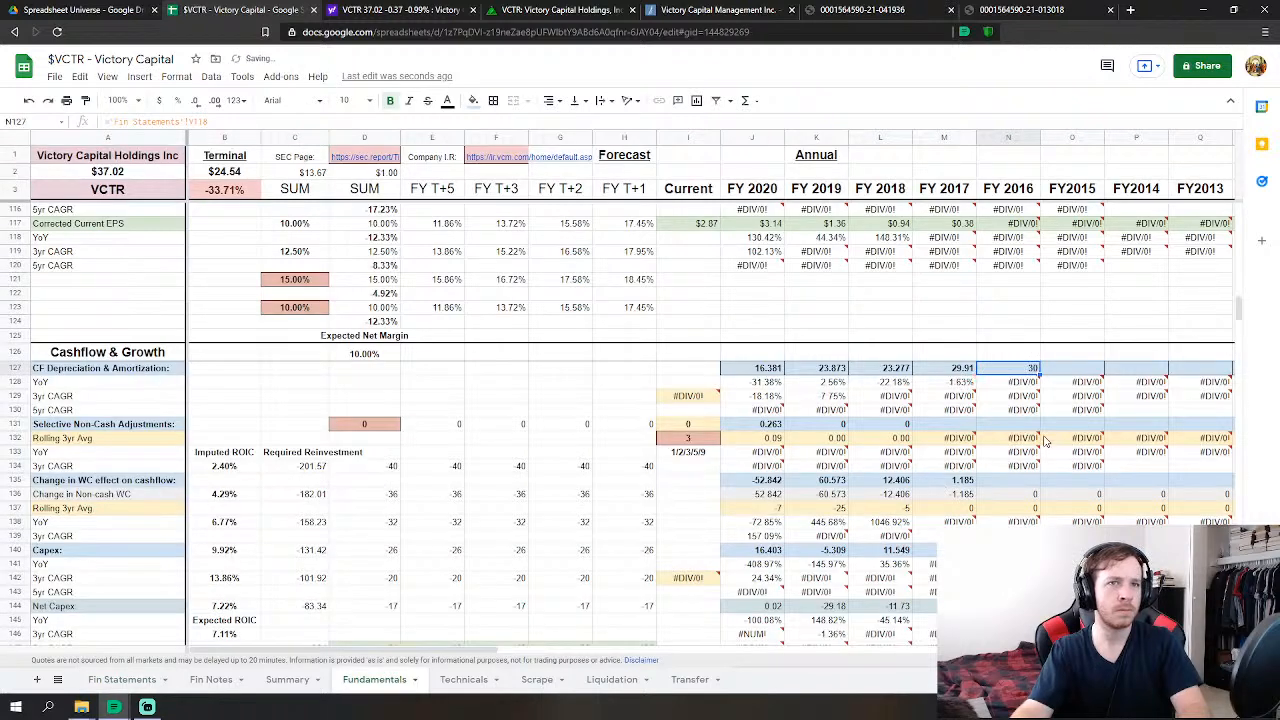
- Enter the FY 2016 Change in WC effect on cashflow on Fundamentals as the SUM of Fin Statements V133:V143
{"action": "scroll", "coordinate": [1000, 420], "scroll_direction": "down", "scroll_amount": 2}
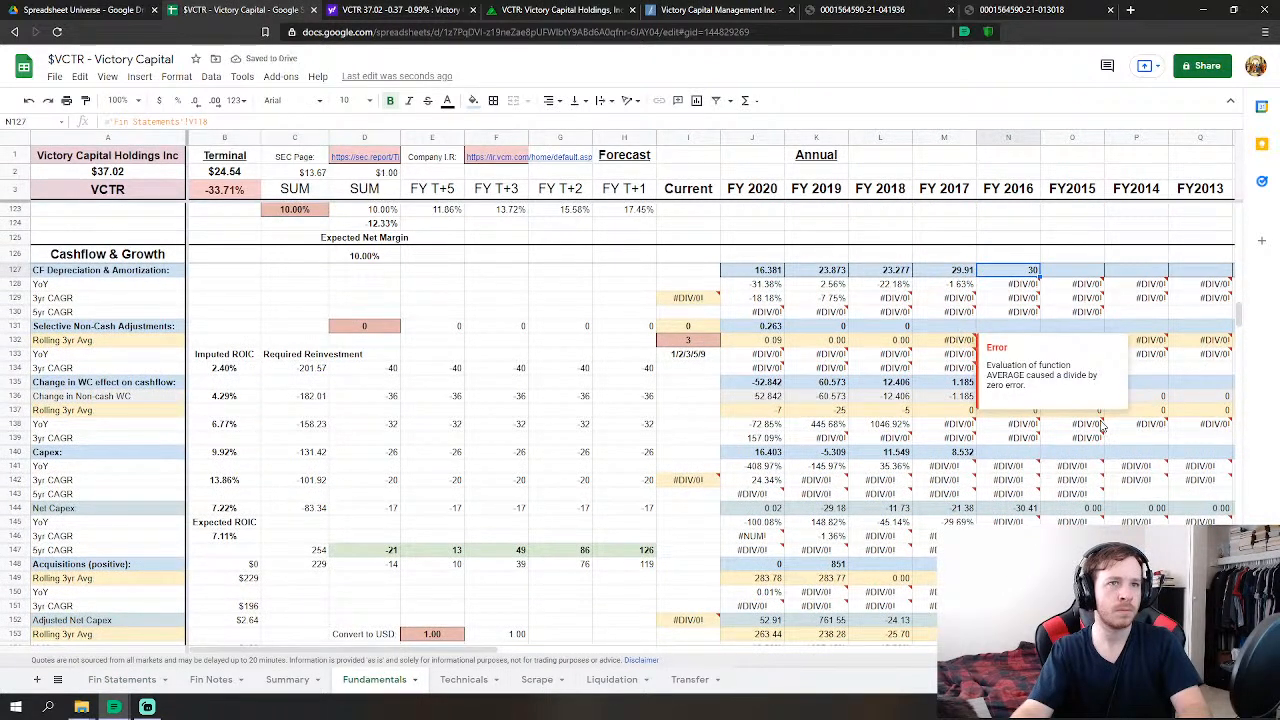
{"action": "left_click", "coordinate": [1044, 510]}
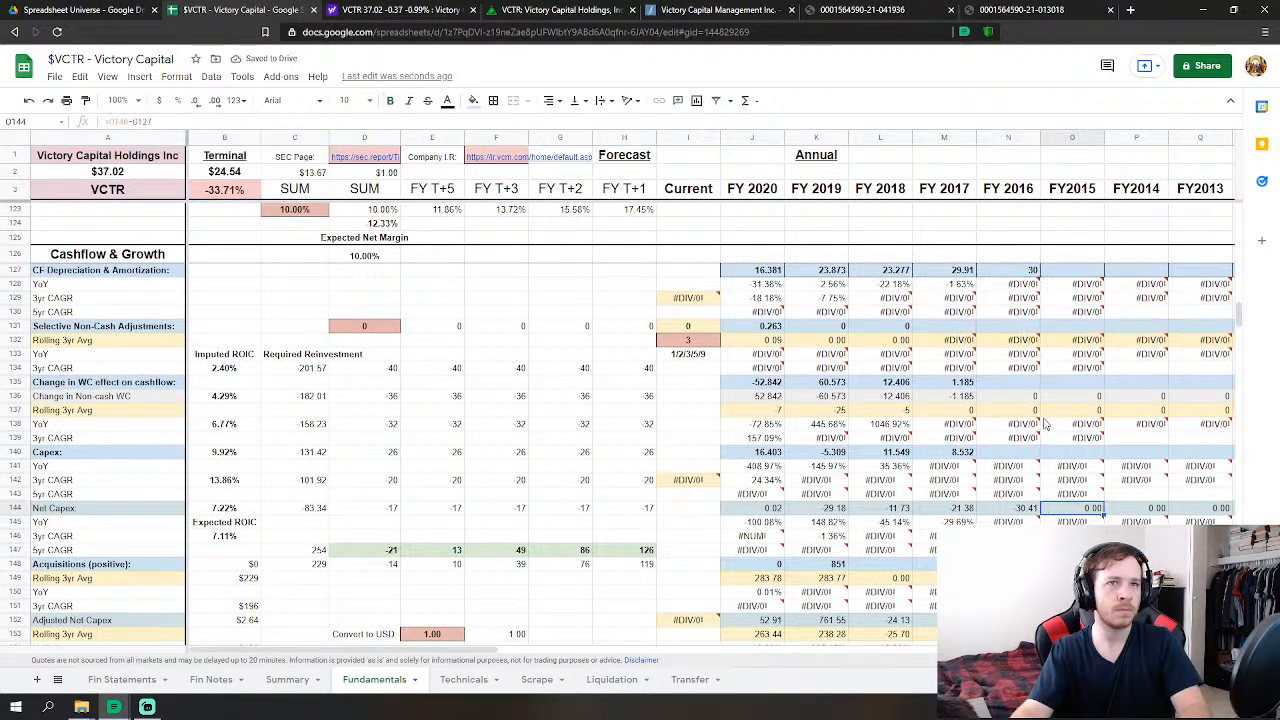
{"action": "left_click", "coordinate": [1021, 386]}
{"action": "type", "text": "=s"}
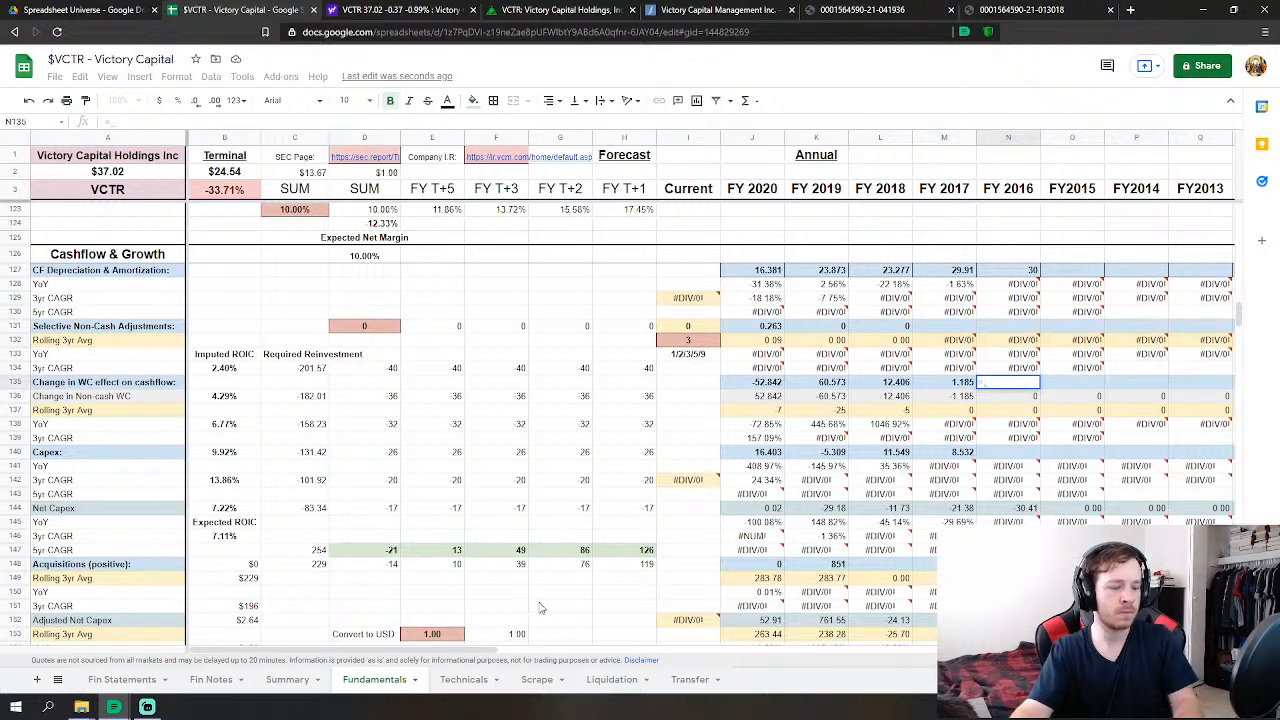
{"action": "type", "text": "u"}
{"action": "key", "text": "Tab"}
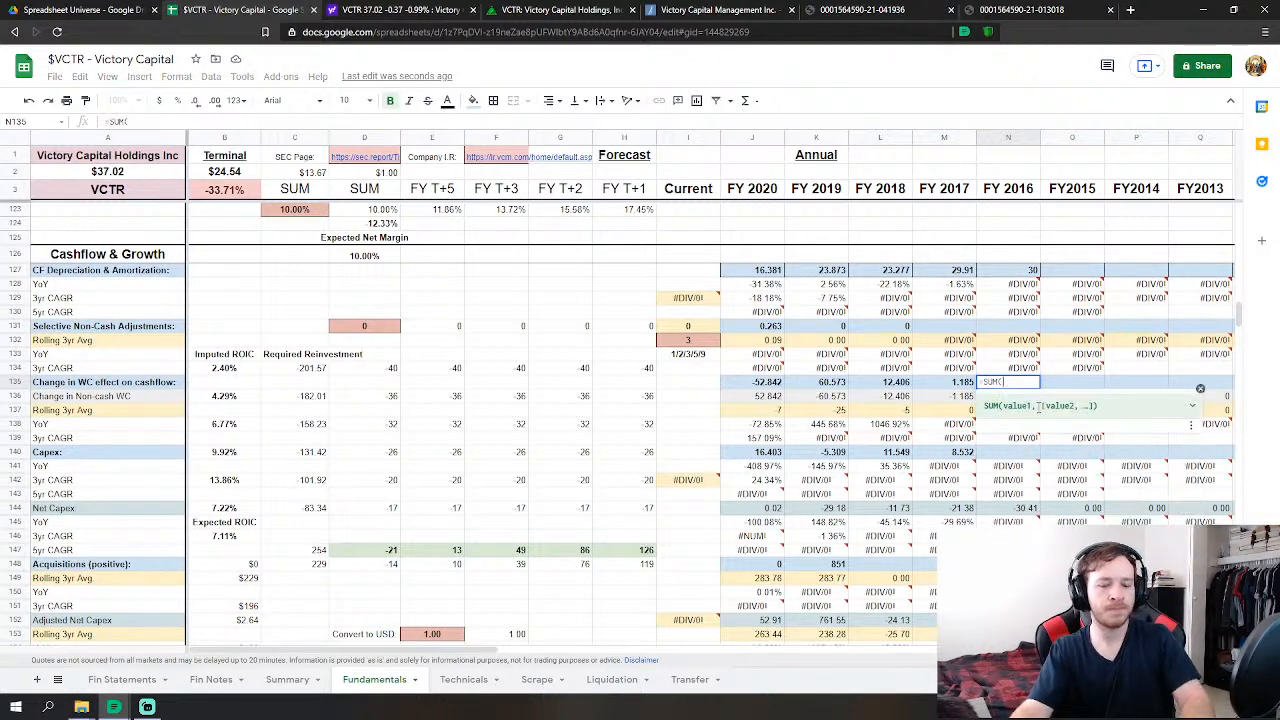
{"action": "left_click", "coordinate": [122, 679]}
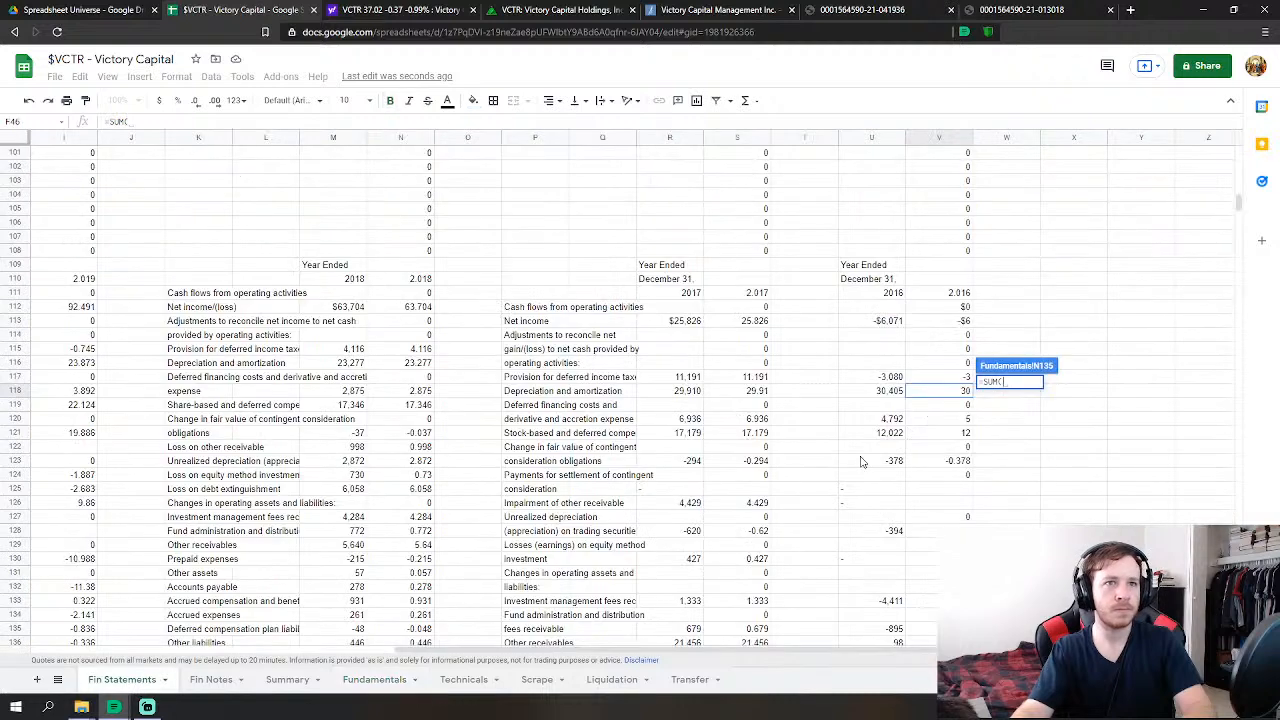
{"action": "scroll", "coordinate": [940, 510], "scroll_direction": "down", "scroll_amount": 1}
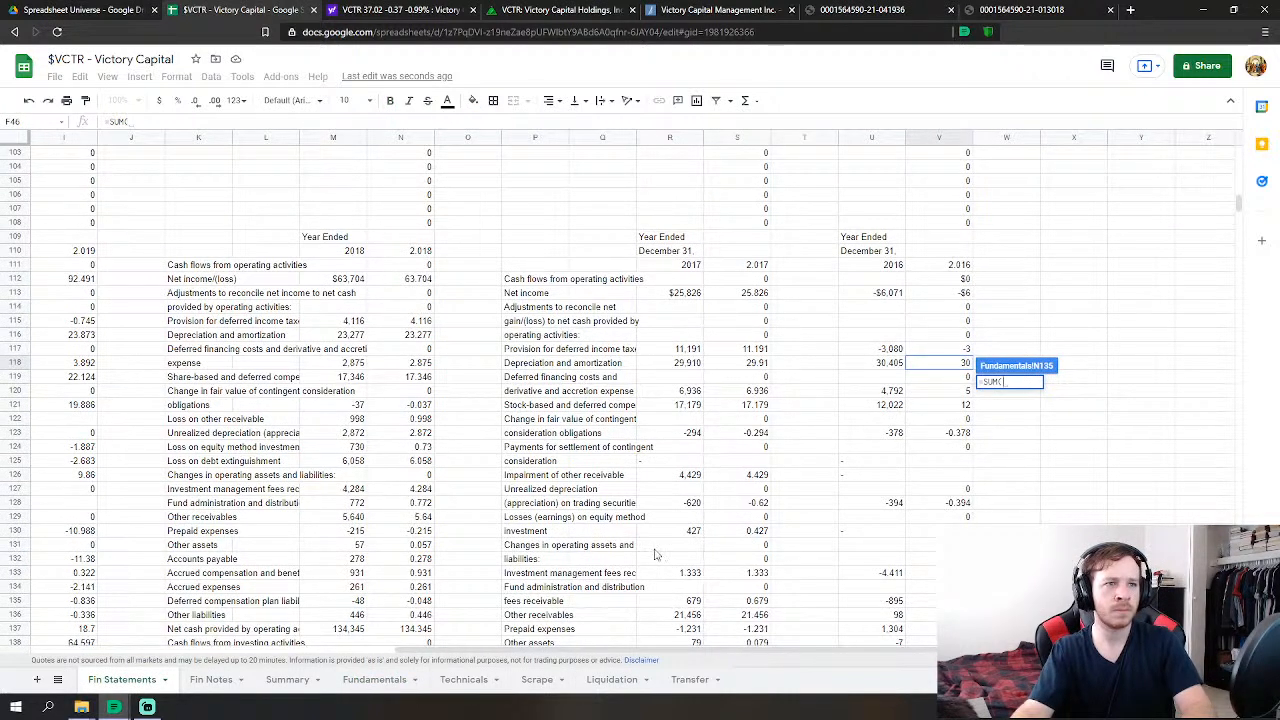
{"action": "left_click", "coordinate": [942, 573]}
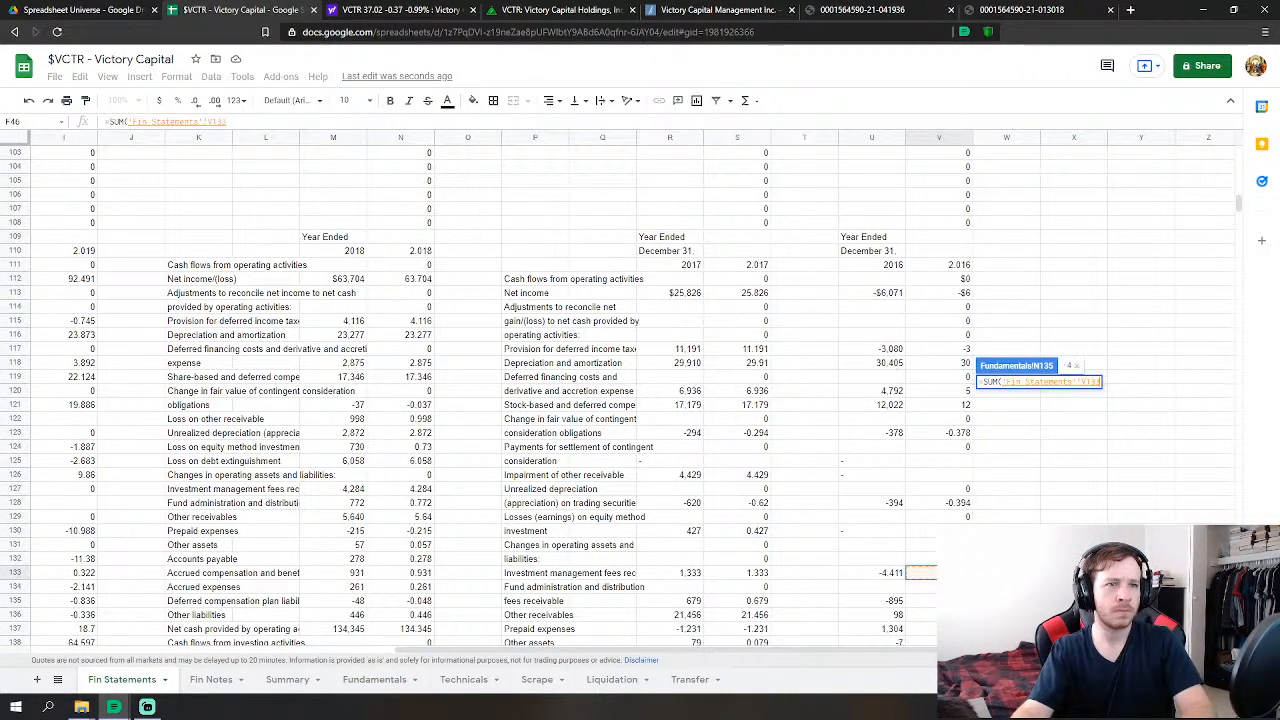
{"action": "left_click_drag", "start_coordinate": [925, 580], "coordinate": [967, 464]}
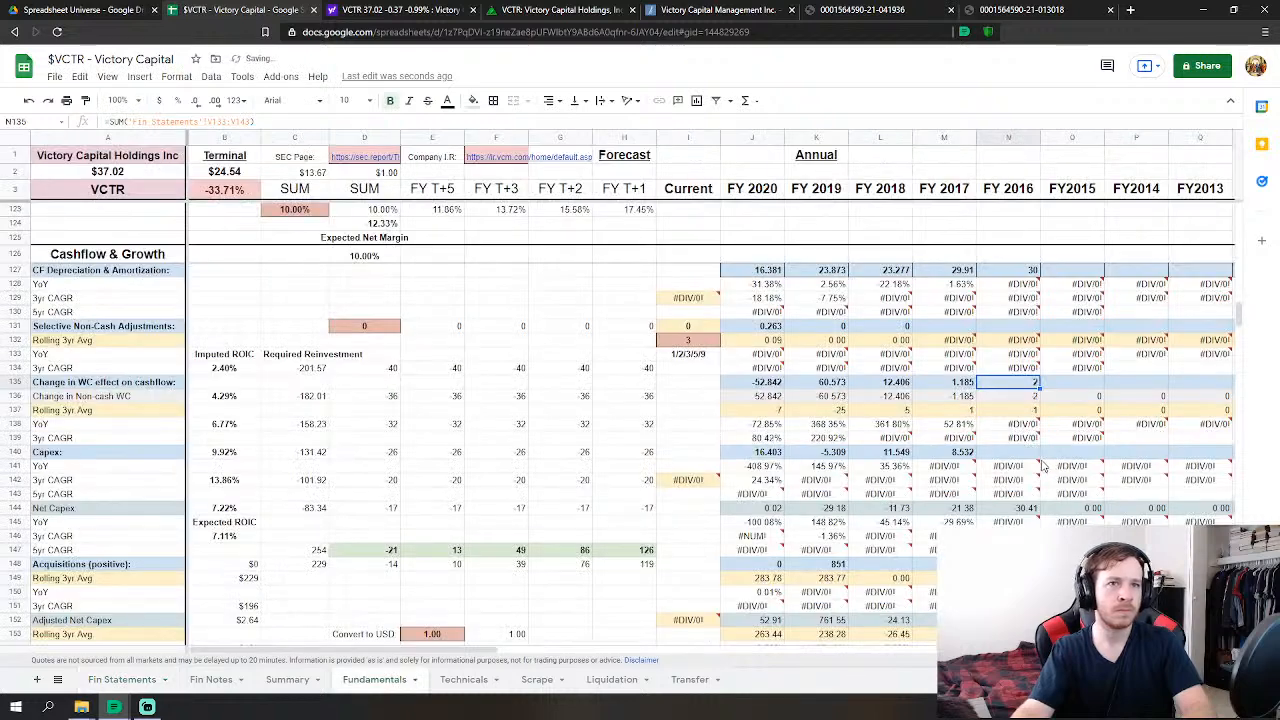
{"action": "key", "text": "Return"}
- Begin the FY 2016 Capex formula on Fundamentals with the negatives of Fin Statements V148, V150, V151 and V152
{"action": "left_click", "coordinate": [1022, 457]}
{"action": "type", "text": "="}
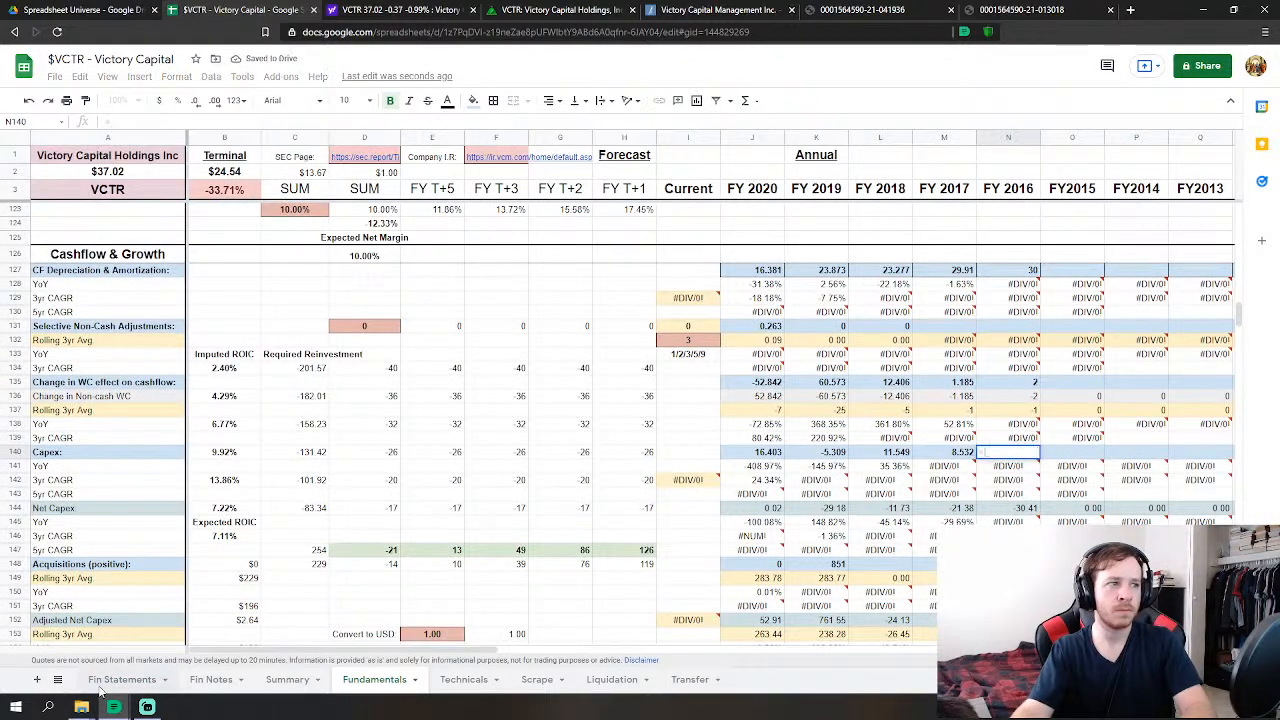
{"action": "left_click", "coordinate": [120, 680]}
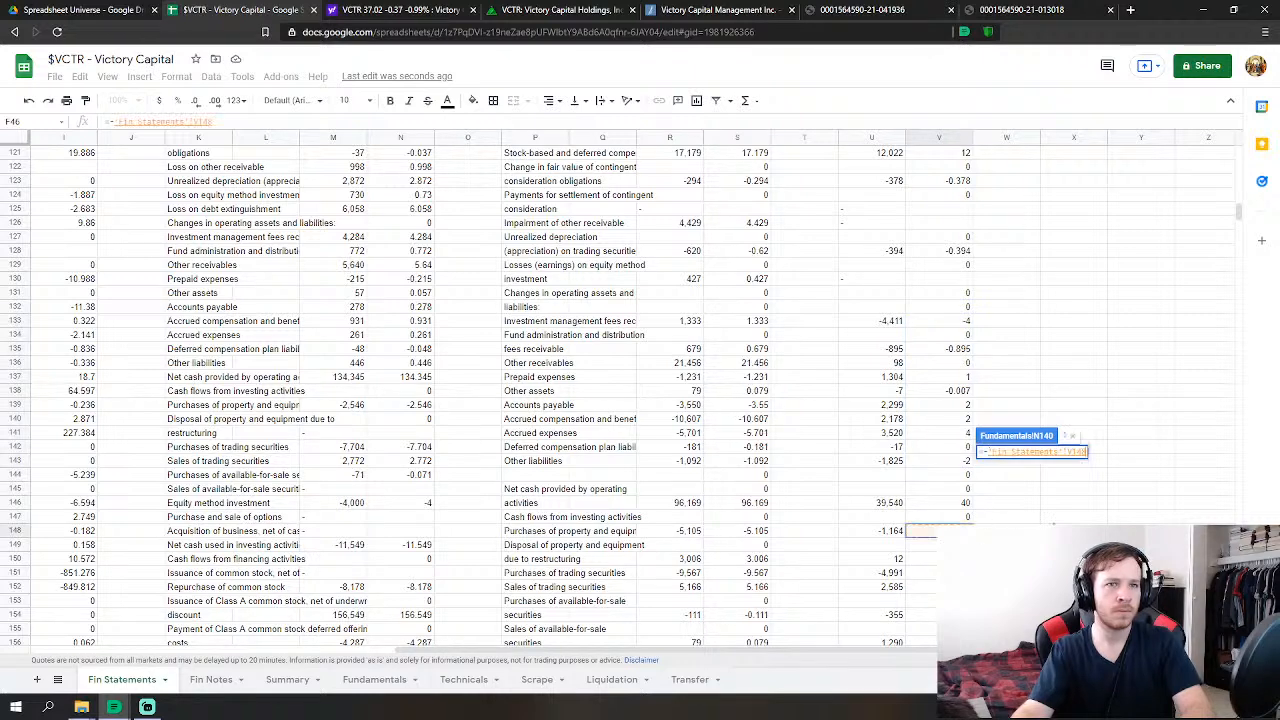
{"action": "scroll", "coordinate": [940, 450], "scroll_direction": "down", "scroll_amount": 1}
{"action": "left_click", "coordinate": [940, 432]}
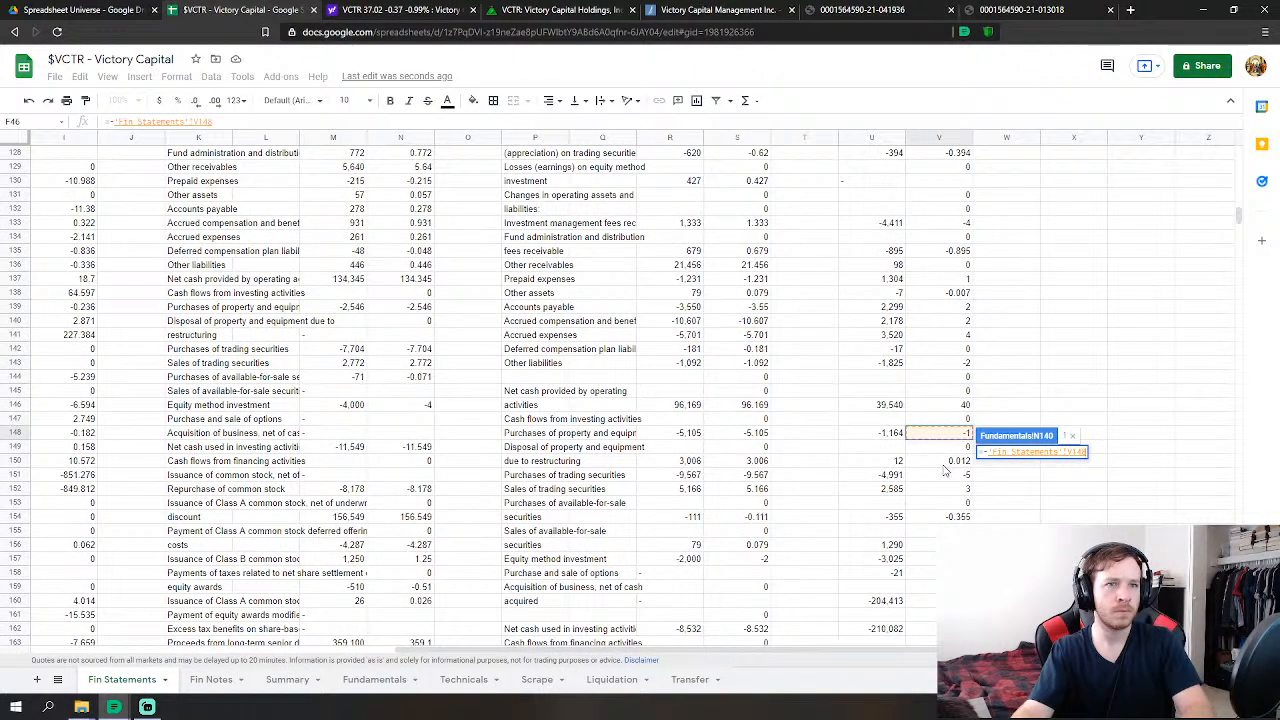
{"action": "type", "text": "-"}
{"action": "left_click", "coordinate": [958, 462]}
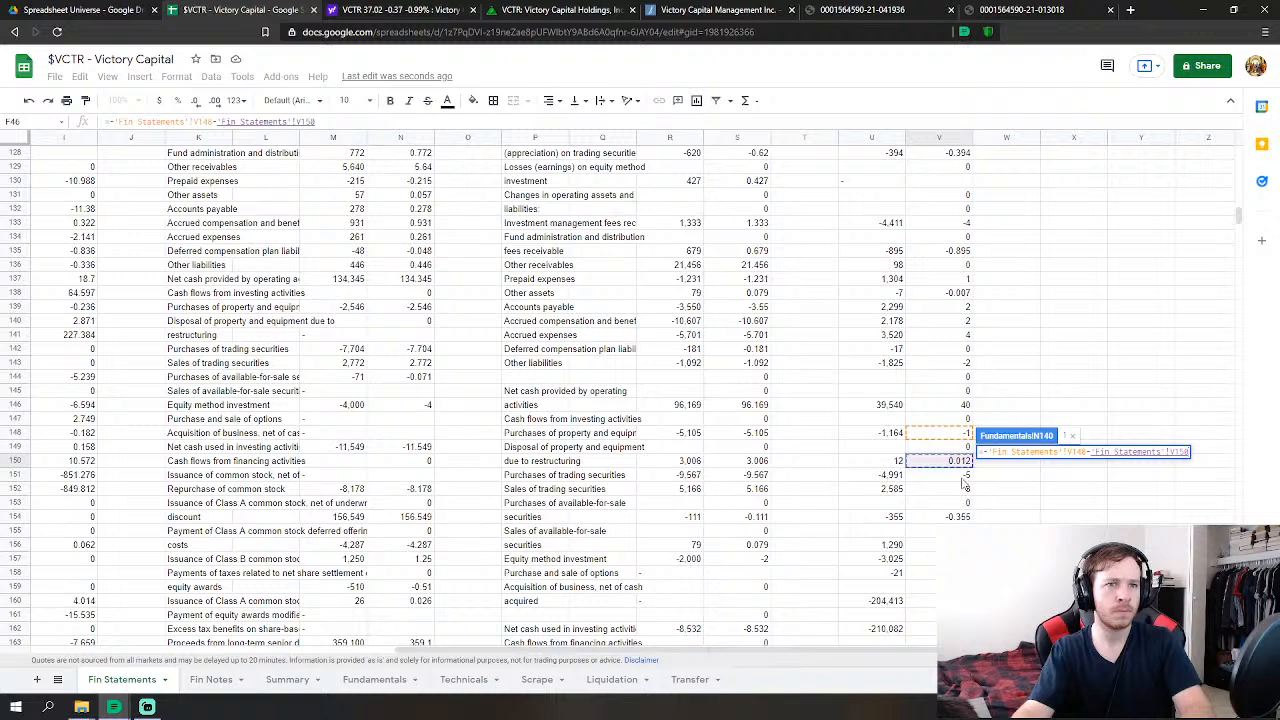
{"action": "type", "text": "-"}
{"action": "left_click", "coordinate": [960, 474]}
{"action": "type", "text": "-'Fin Statements'!V151-"}
{"action": "left_click", "coordinate": [964, 488]}
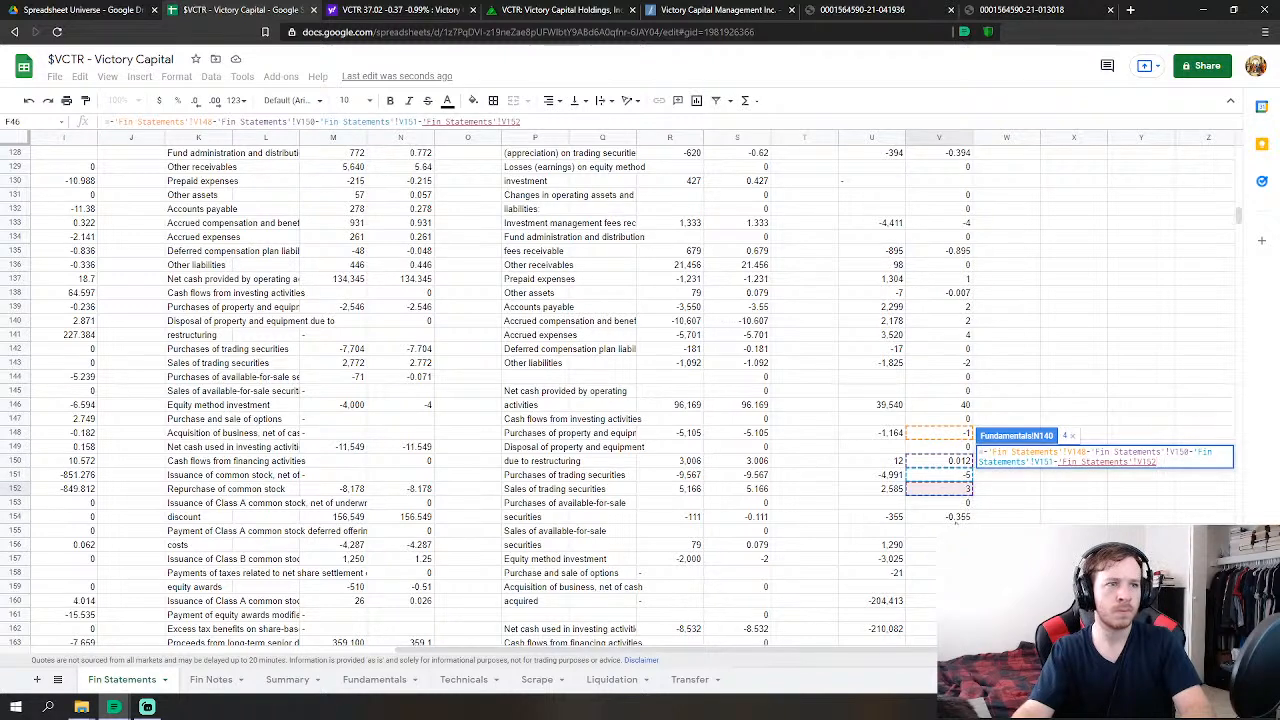
- Complete the FY 2016 Capex formula by also subtracting Fin Statements V154, V156, V157 and V158
{"action": "type", "text": "-"}
{"action": "left_click", "coordinate": [960, 516]}
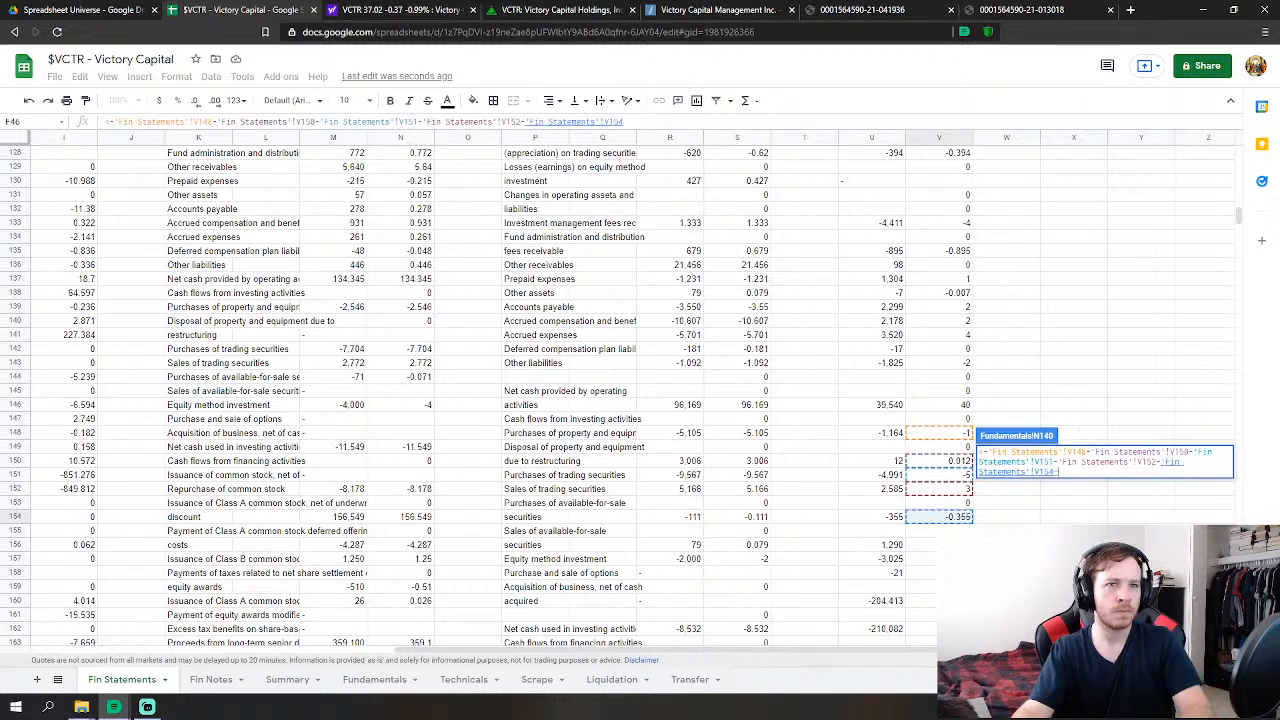
{"action": "type", "text": "-"}
{"action": "left_click", "coordinate": [938, 544]}
{"action": "type", "text": "-'Fin Statements'!V156"}
{"action": "left_click", "coordinate": [938, 558]}
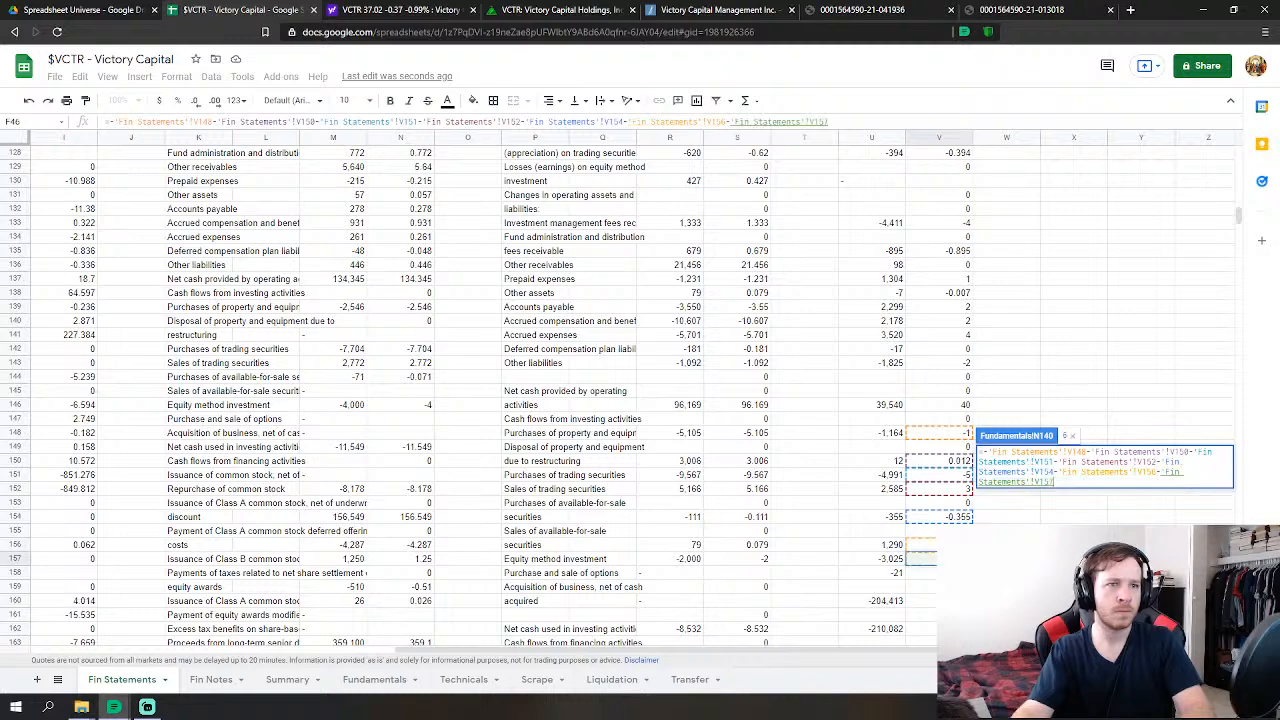
{"action": "type", "text": "-"}
{"action": "left_click", "coordinate": [938, 572]}
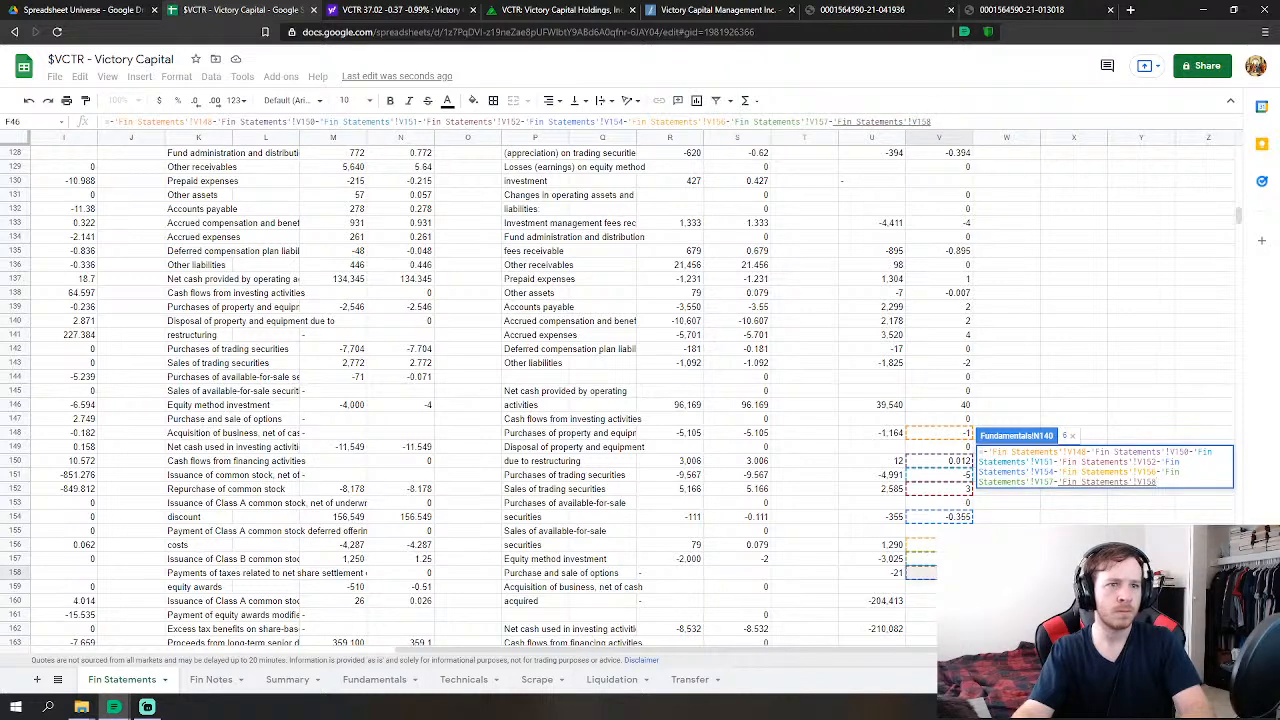
{"action": "scroll", "coordinate": [600, 390], "scroll_direction": "down", "scroll_amount": 1}
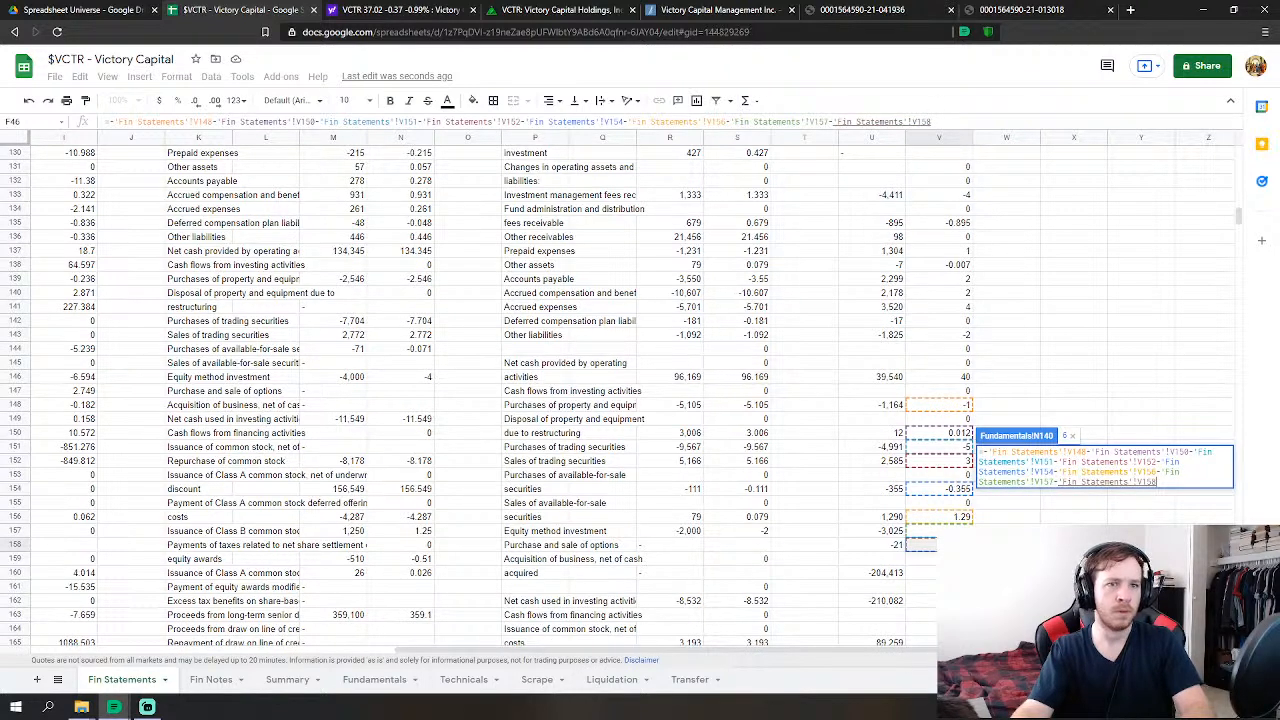
{"action": "key", "text": "Return"}
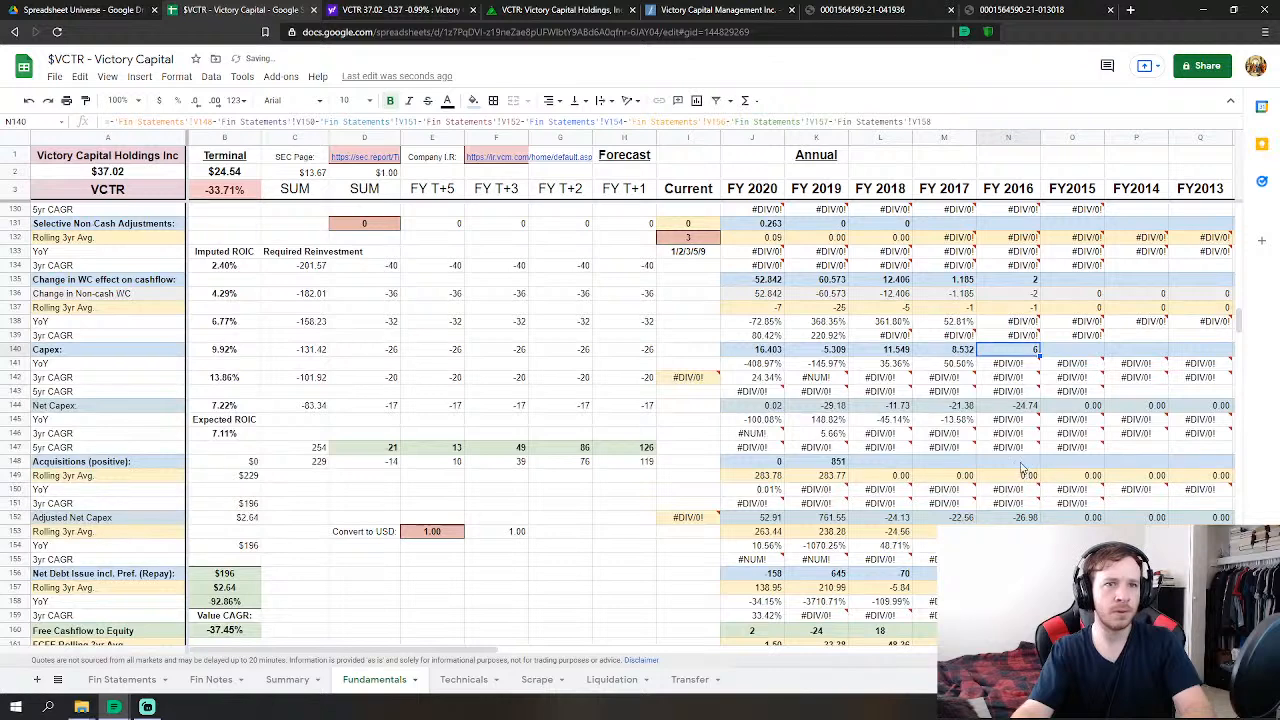
- Fill the FY 2016 Acquisitions cell on Fundamentals with the negated acquisition amount, =-'Fin Statements'!V160
{"action": "left_click", "coordinate": [1020, 462]}
{"action": "type", "text": "="}
{"action": "left_click", "coordinate": [122, 679]}
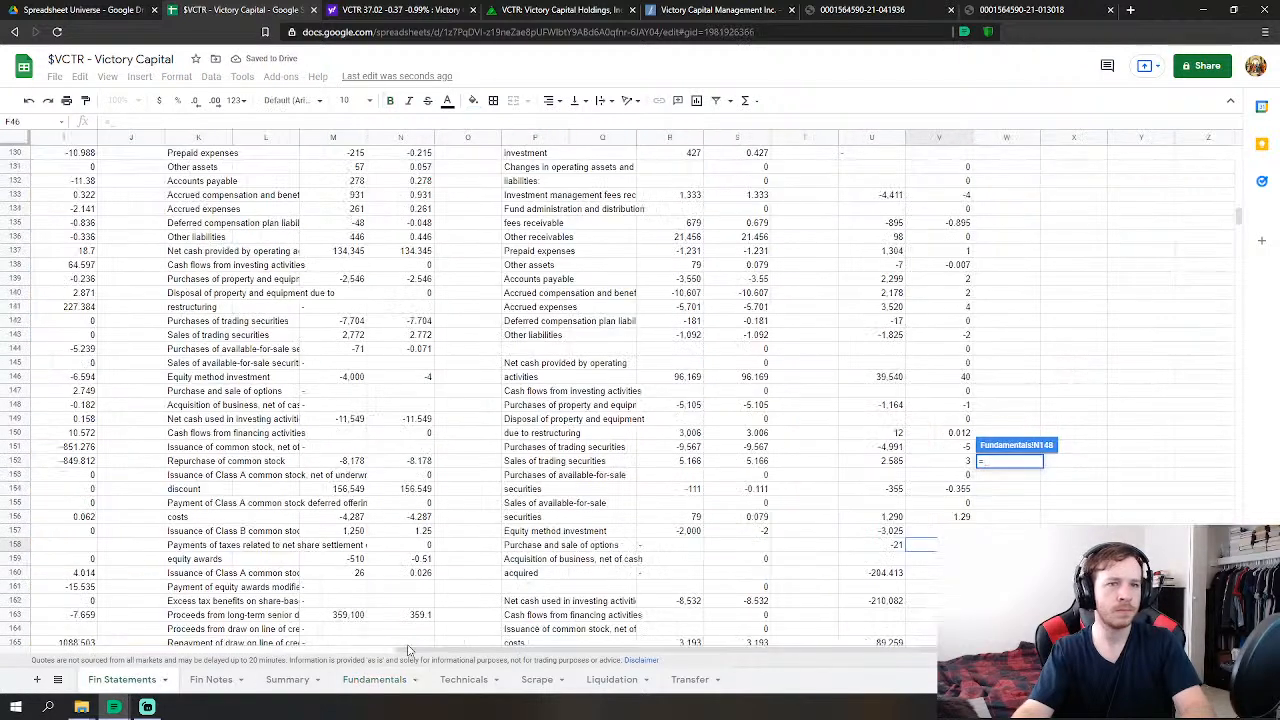
{"action": "left_click", "coordinate": [938, 502]}
{"action": "key", "text": "Return"}
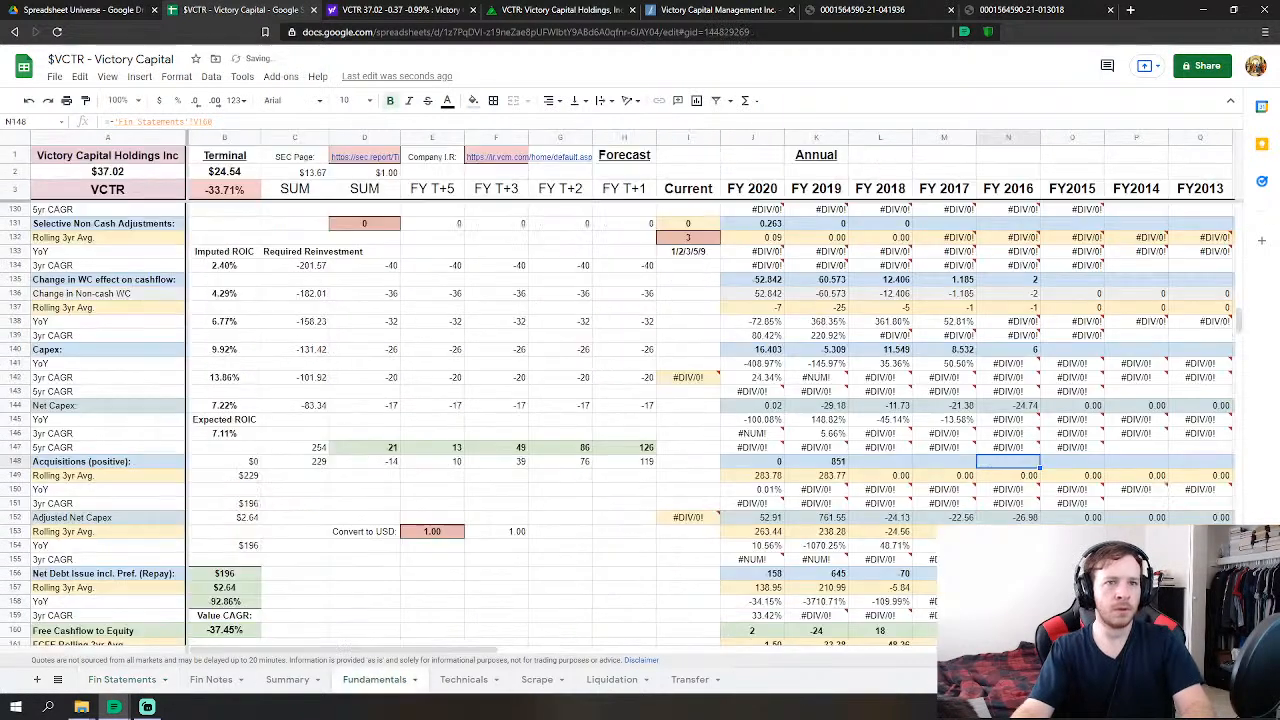
- Build the FY 2016 Net Debt Issue formula by summing V165, V171 and V172 from the Fin Statements sheet
{"action": "scroll", "coordinate": [1035, 513], "scroll_direction": "down", "scroll_amount": 2}
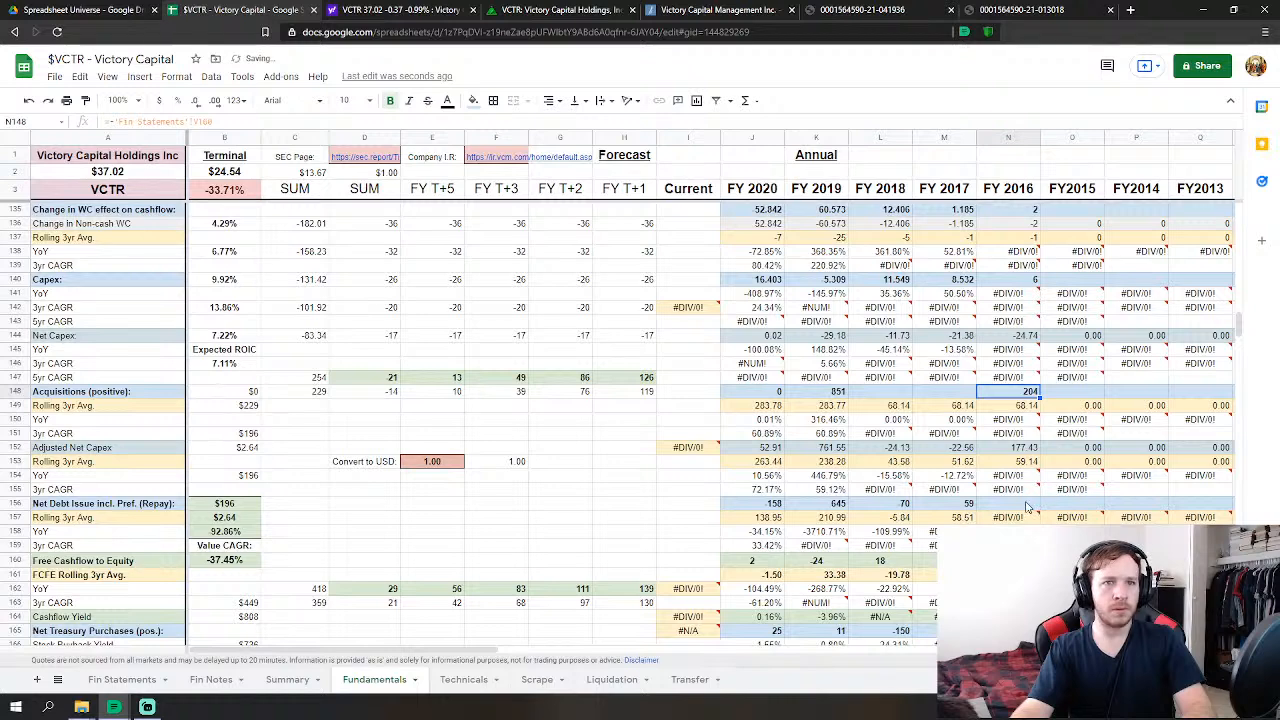
{"action": "left_click", "coordinate": [1030, 505]}
{"action": "scroll", "coordinate": [1030, 505], "scroll_direction": "down", "scroll_amount": 2}
{"action": "type", "text": "="}
{"action": "left_click", "coordinate": [122, 679]}
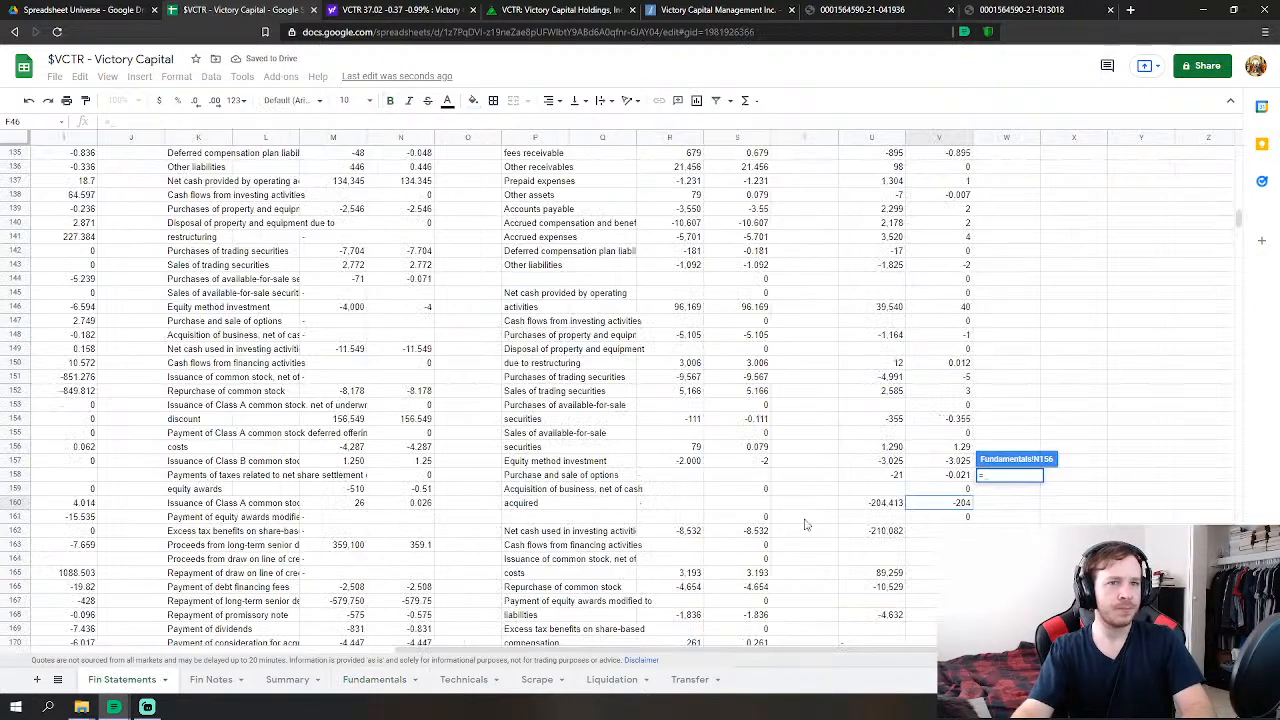
{"action": "scroll", "coordinate": [1028, 519], "scroll_direction": "down", "scroll_amount": 3}
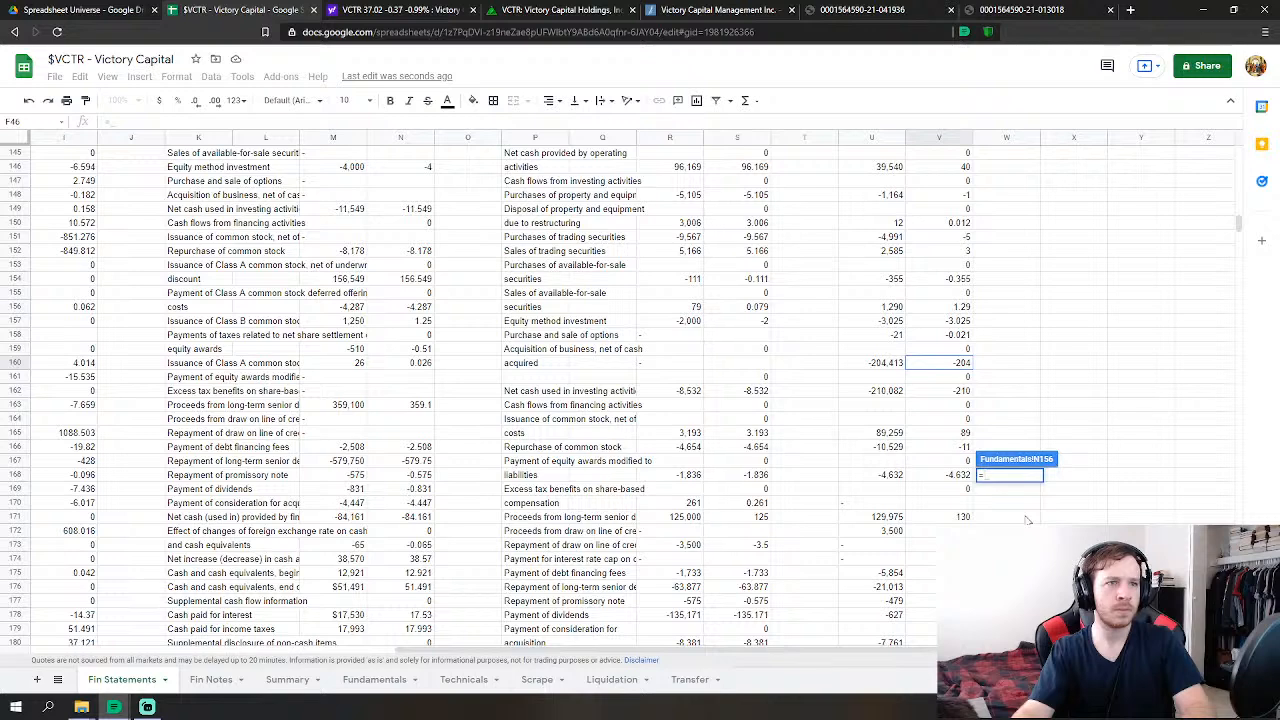
{"action": "left_click", "coordinate": [960, 433]}
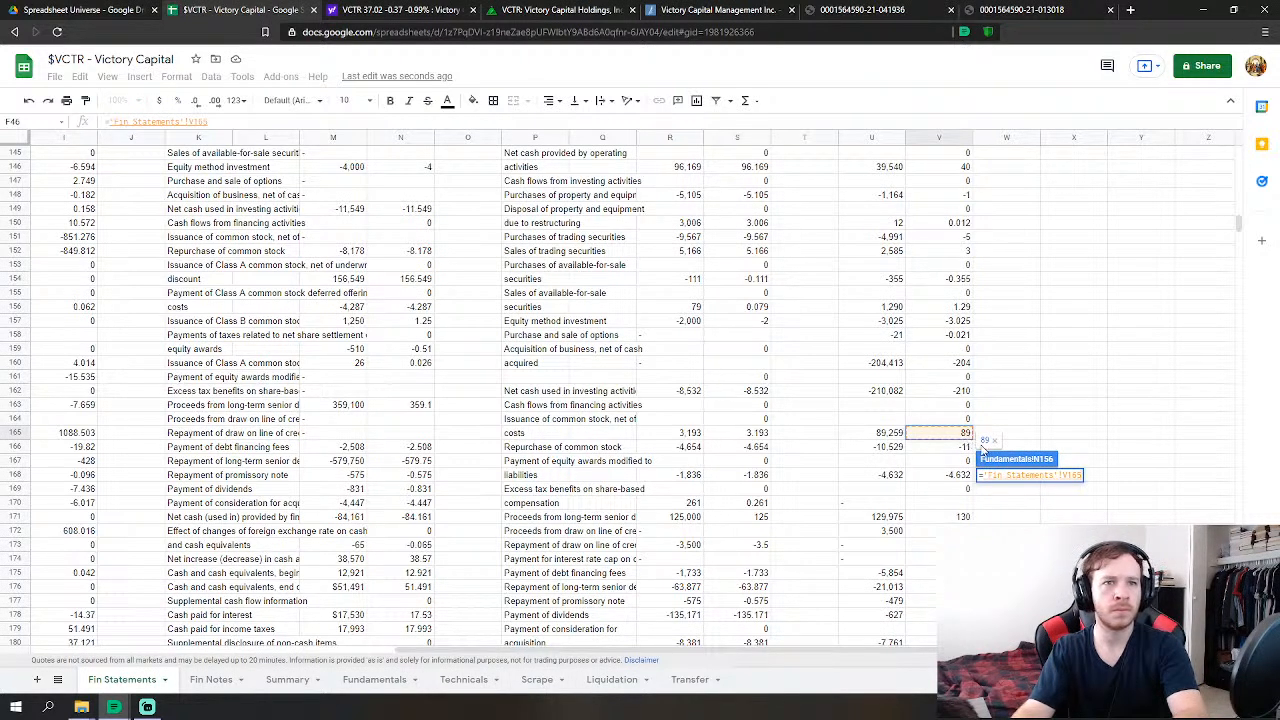
{"action": "type", "text": "+"}
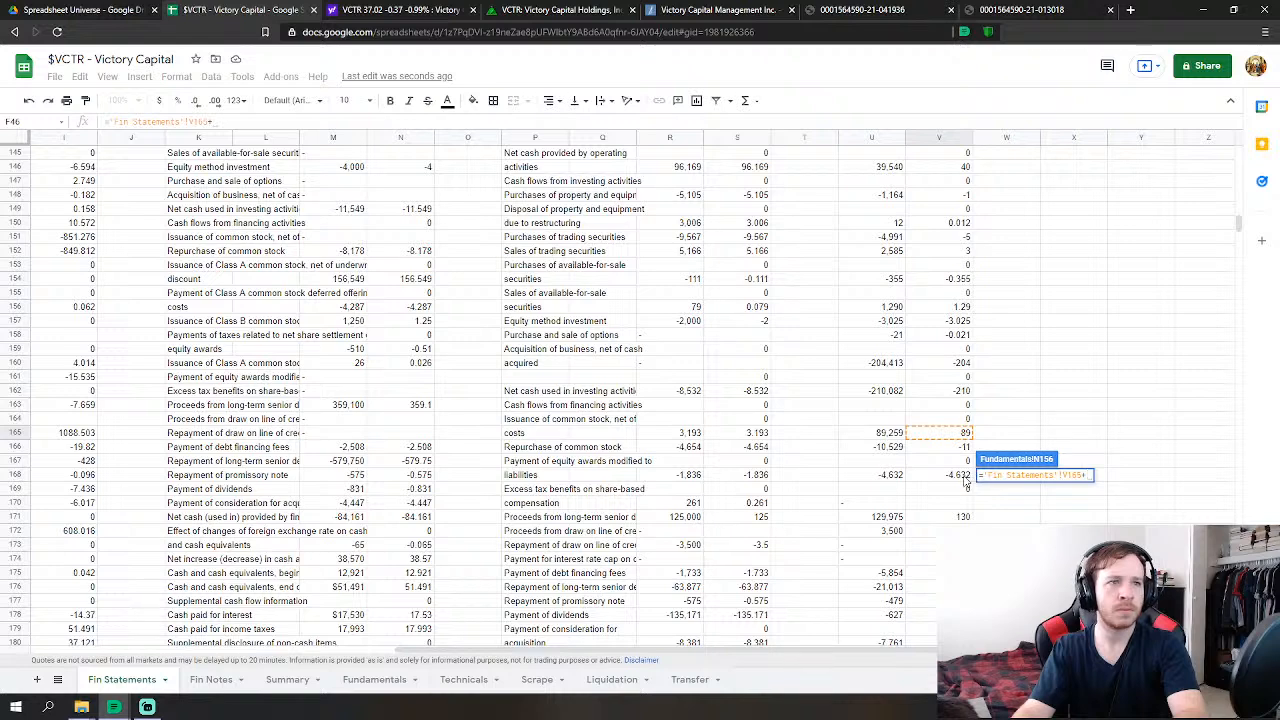
{"action": "left_click", "coordinate": [963, 517]}
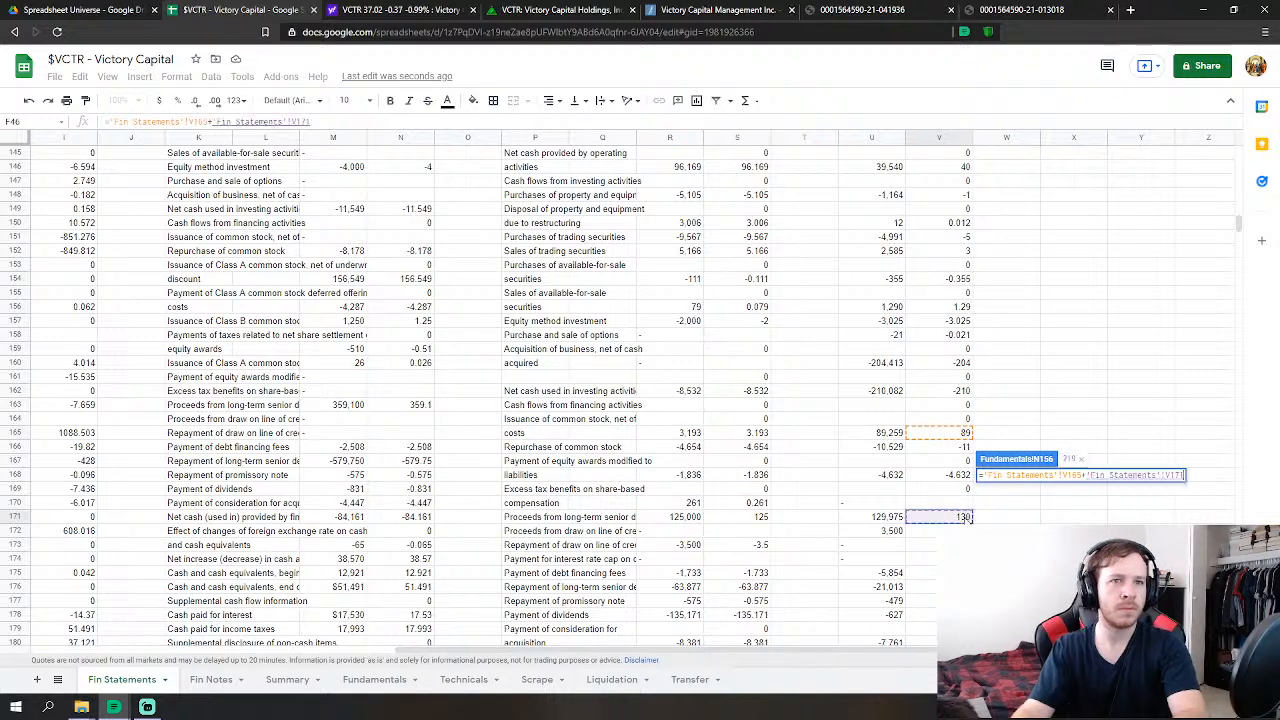
{"action": "type", "text": "+"}
{"action": "left_click", "coordinate": [960, 531]}
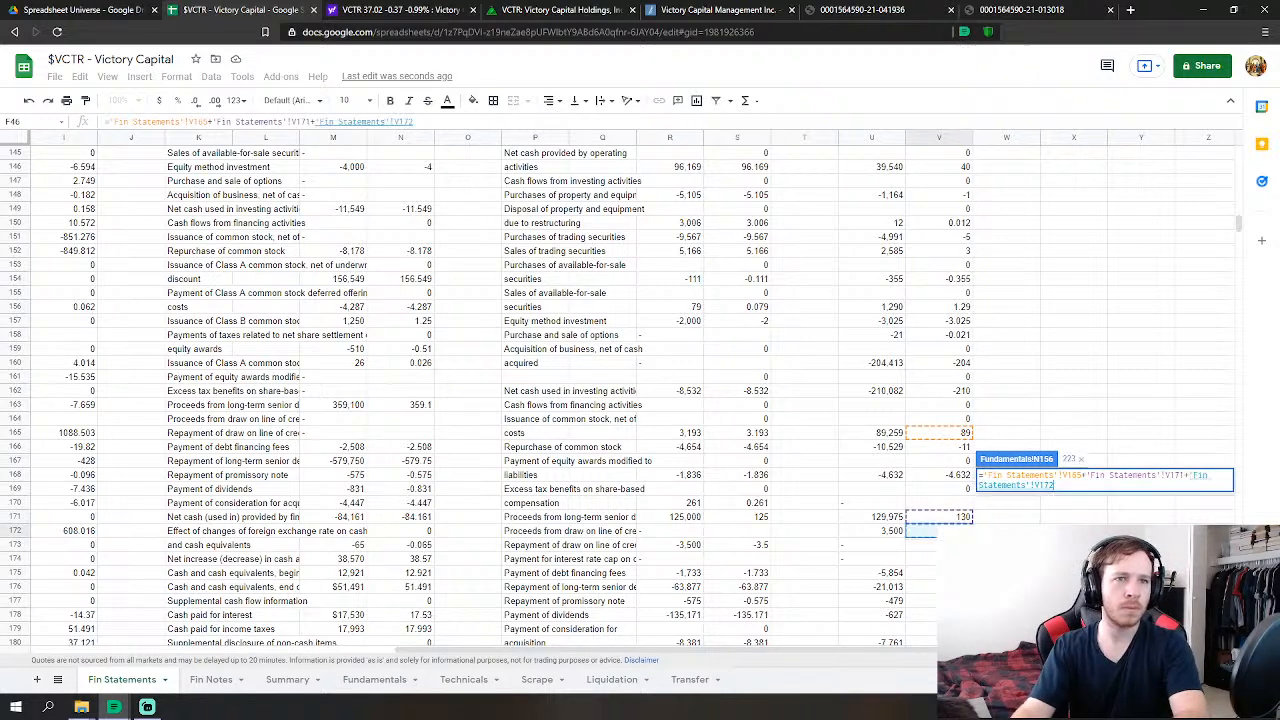
- Complete the FY 2016 Net Debt Issue formula by adding the financing fee and repayment cells V175, V176 and V177
{"action": "type", "text": "+"}
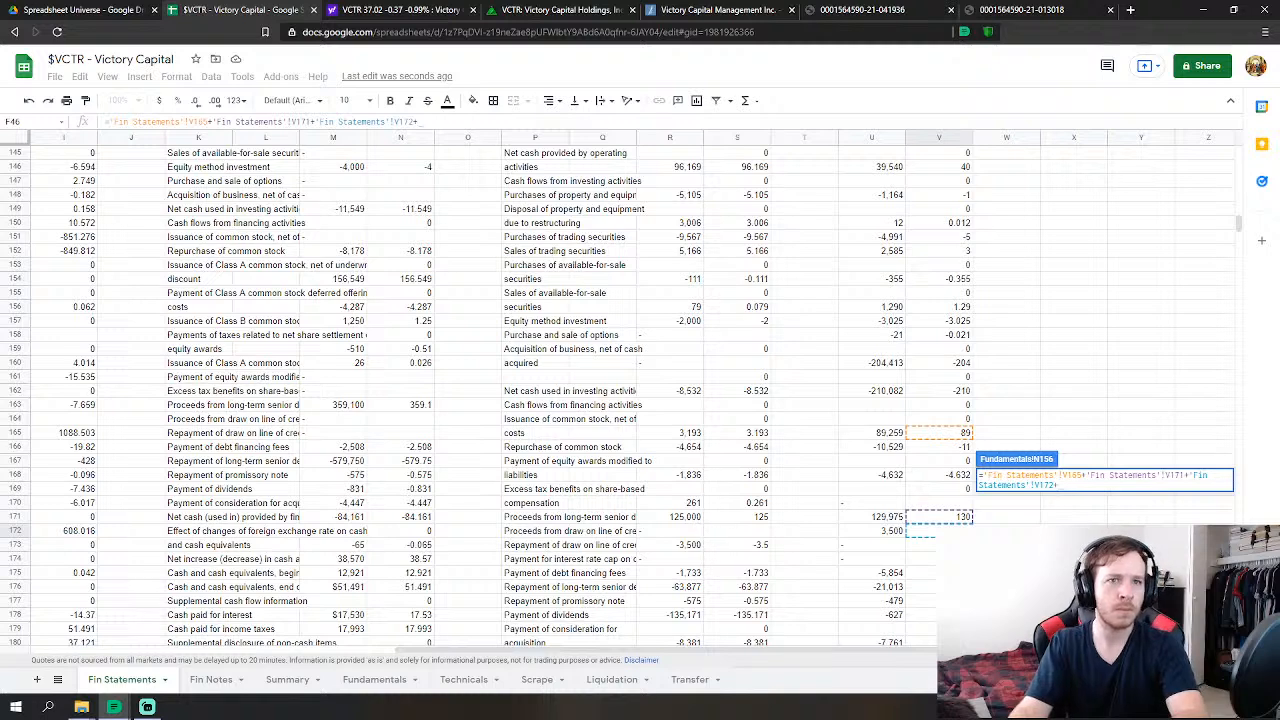
{"action": "left_click", "coordinate": [958, 573]}
{"action": "type", "text": "+"}
{"action": "left_click", "coordinate": [940, 587]}
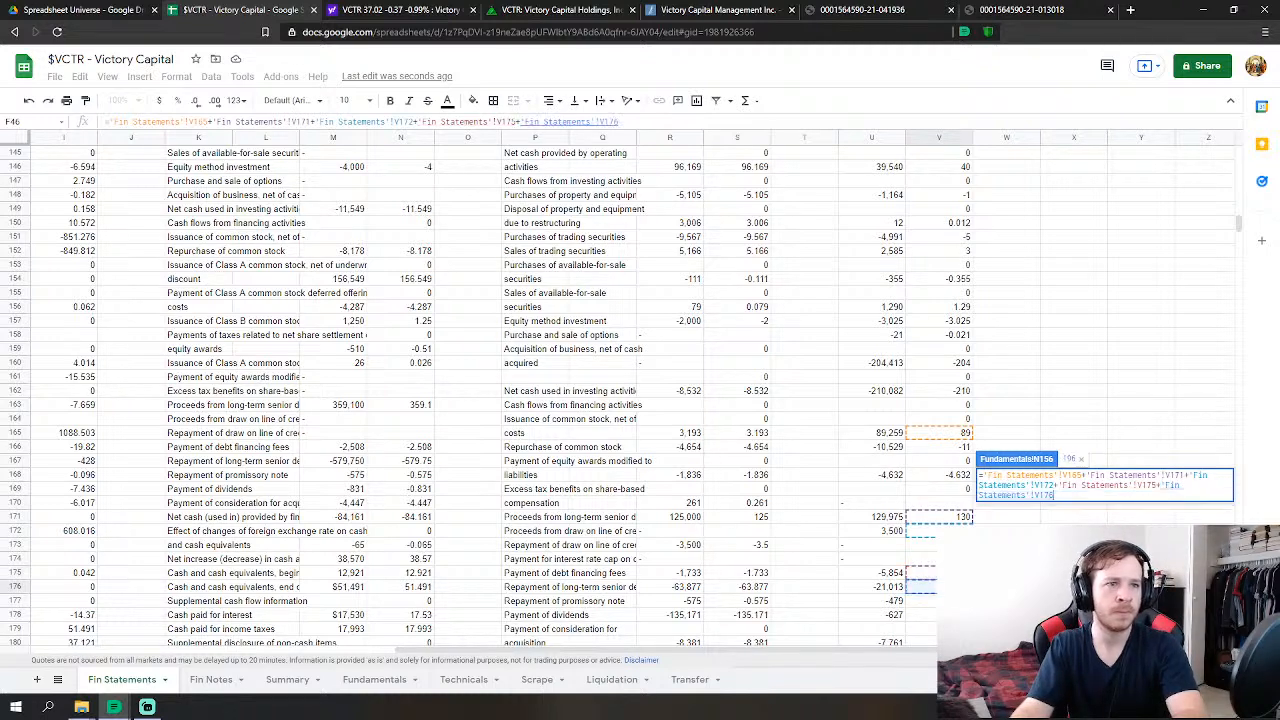
{"action": "type", "text": "+"}
{"action": "left_click", "coordinate": [940, 601]}
{"action": "scroll", "coordinate": [592, 346], "scroll_direction": "down", "scroll_amount": 1}
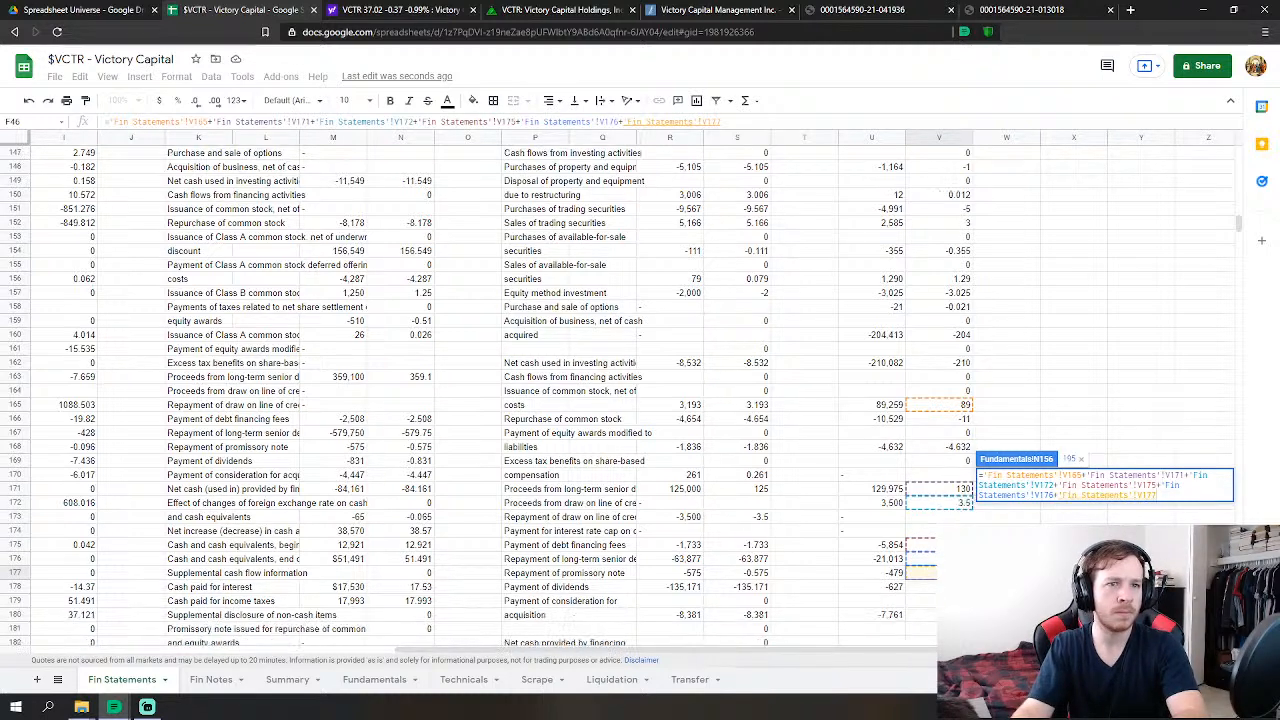
{"action": "scroll", "coordinate": [488, 396], "scroll_direction": "down", "scroll_amount": 2}
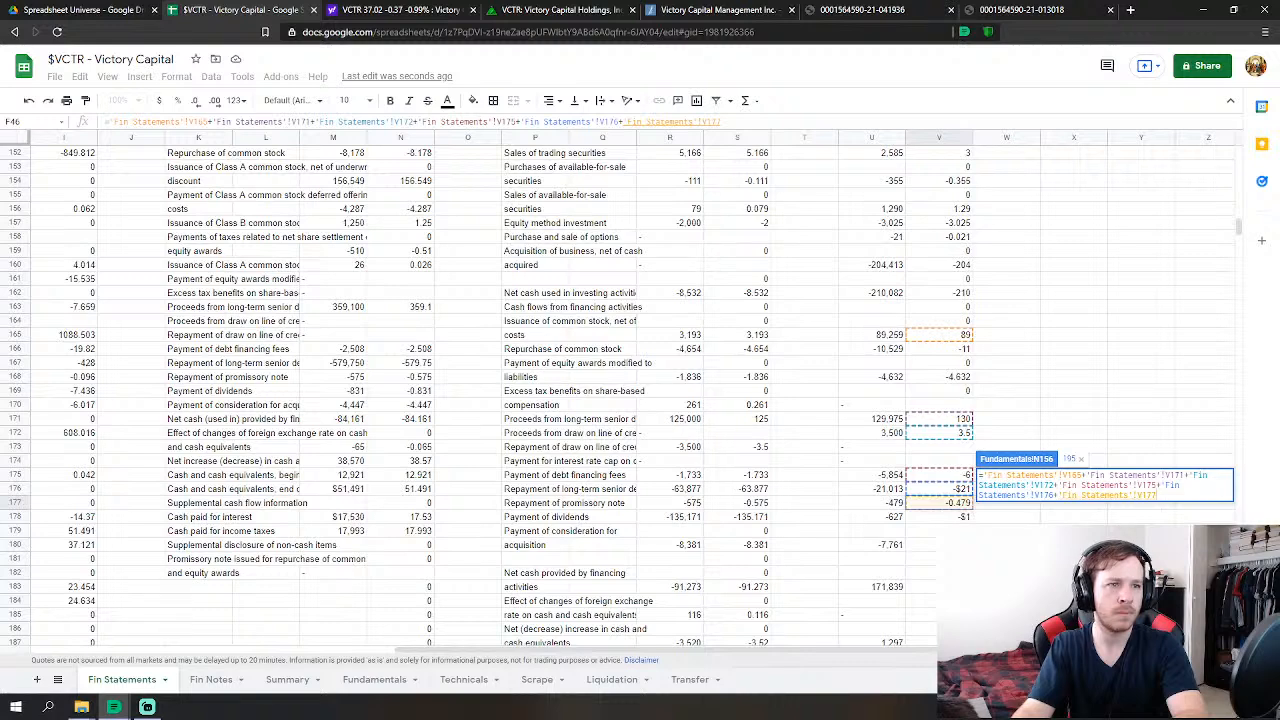
{"action": "scroll", "coordinate": [608, 346], "scroll_direction": "down", "scroll_amount": 1}
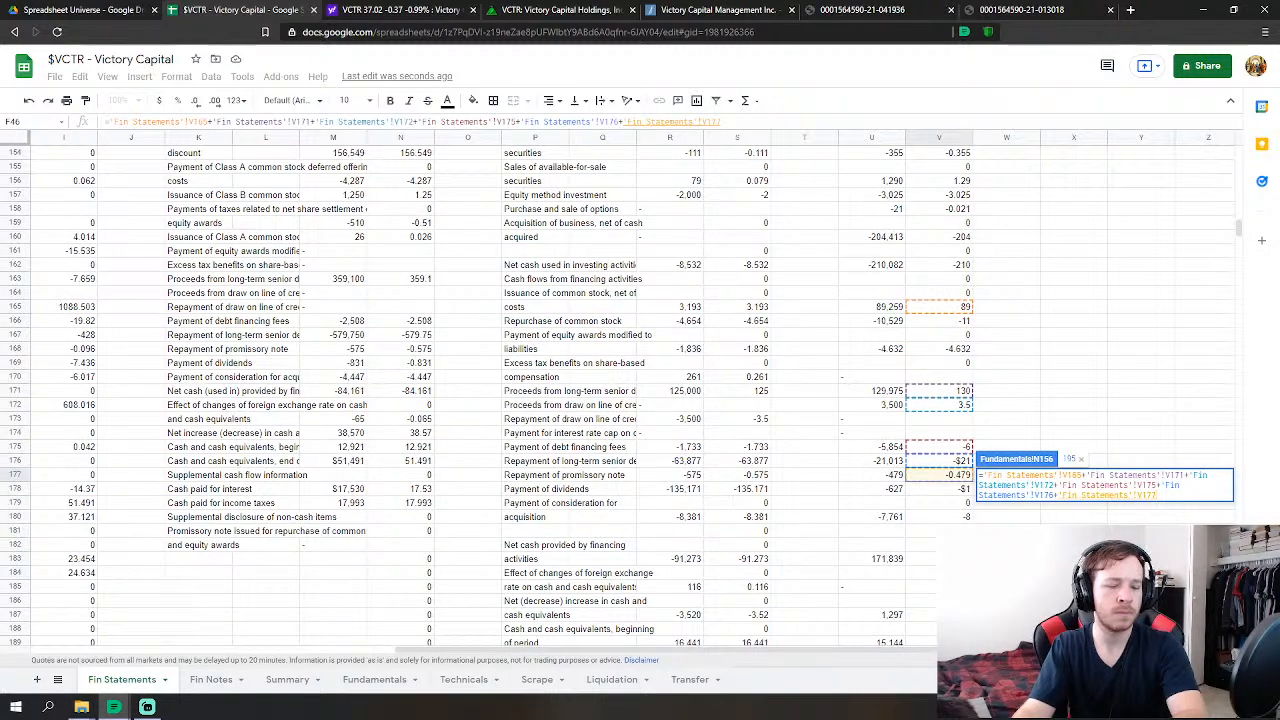
{"action": "key", "text": "Return"}
- Fill FY 2016 Net Treasury Purchases with the negated stock issuance and repurchase amounts, =-'Fin Statements'!V165-'Fin Statements'!V166
{"action": "scroll", "coordinate": [1058, 472], "scroll_direction": "down", "scroll_amount": 4}
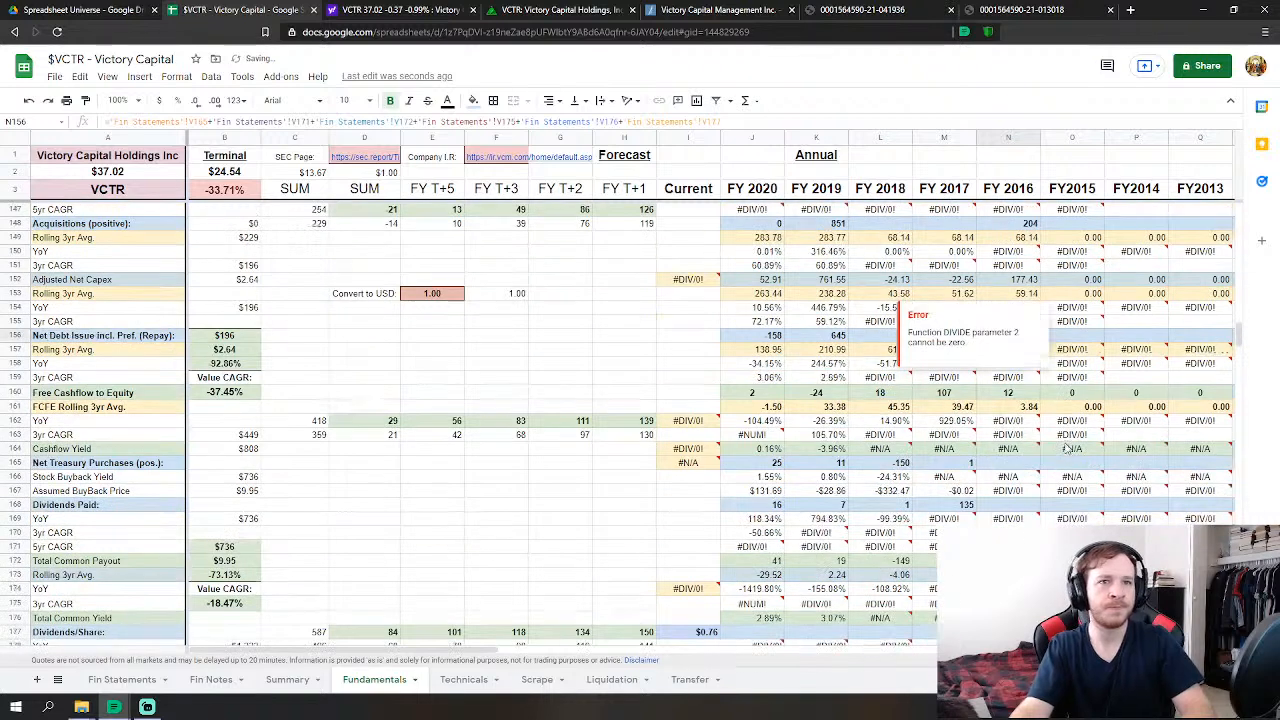
{"action": "left_click", "coordinate": [1107, 436]}
{"action": "left_click", "coordinate": [1022, 465]}
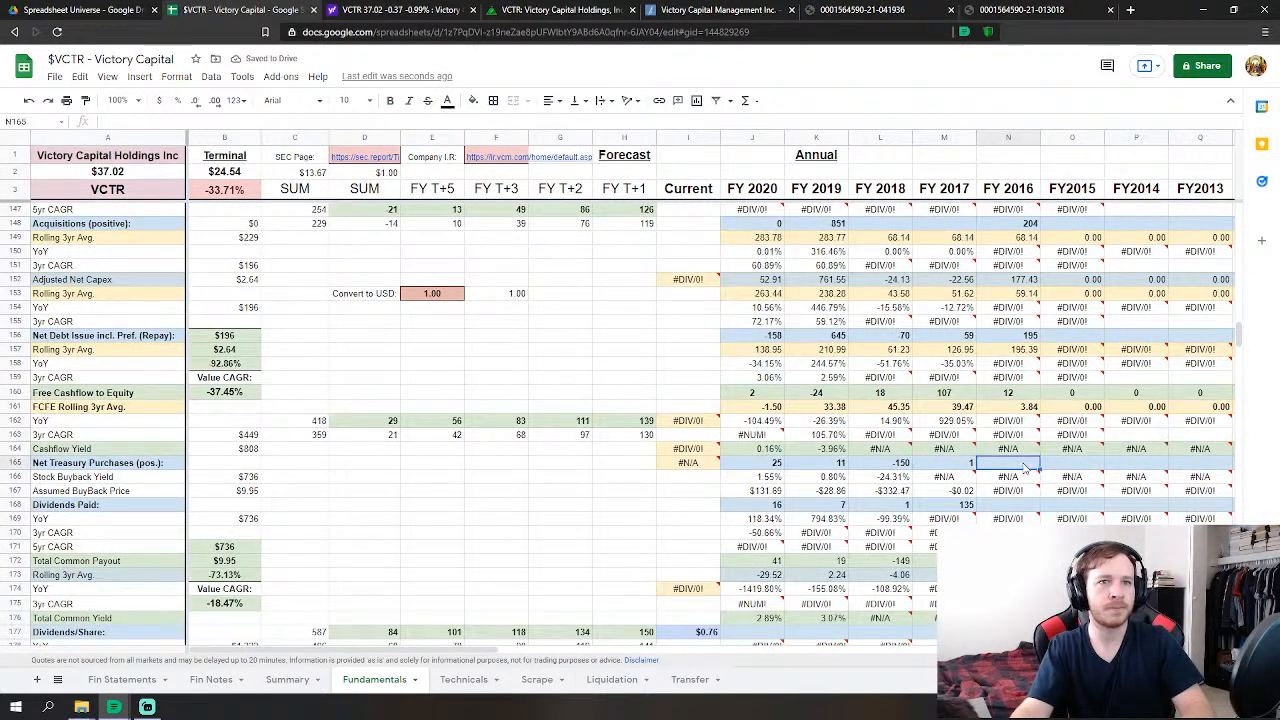
{"action": "type", "text": "="}
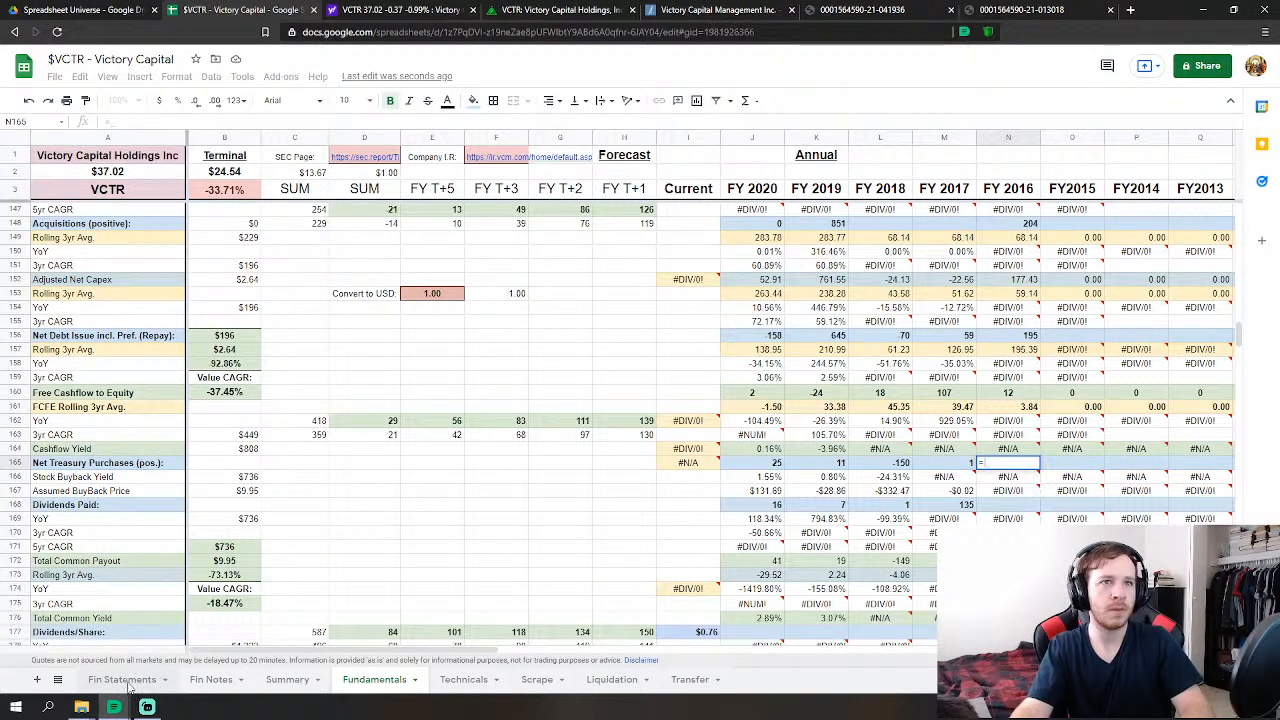
{"action": "left_click", "coordinate": [122, 679]}
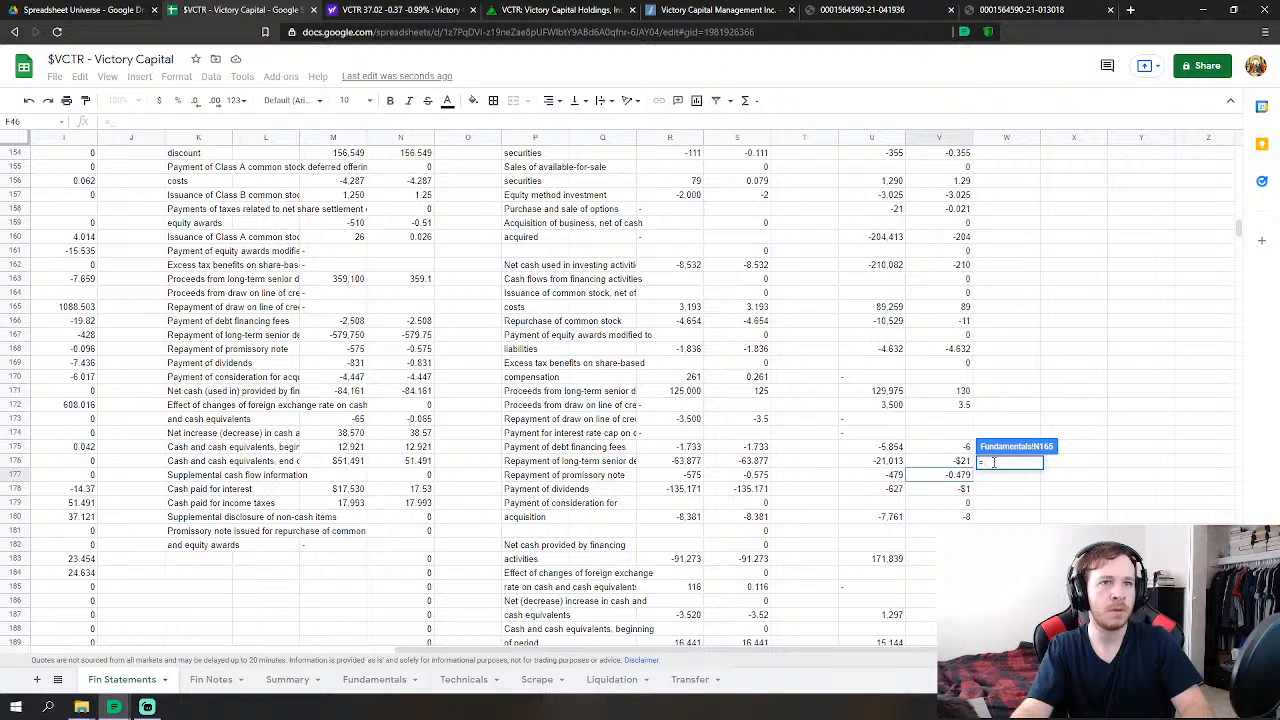
{"action": "scroll", "coordinate": [986, 422], "scroll_direction": "up", "scroll_amount": 2}
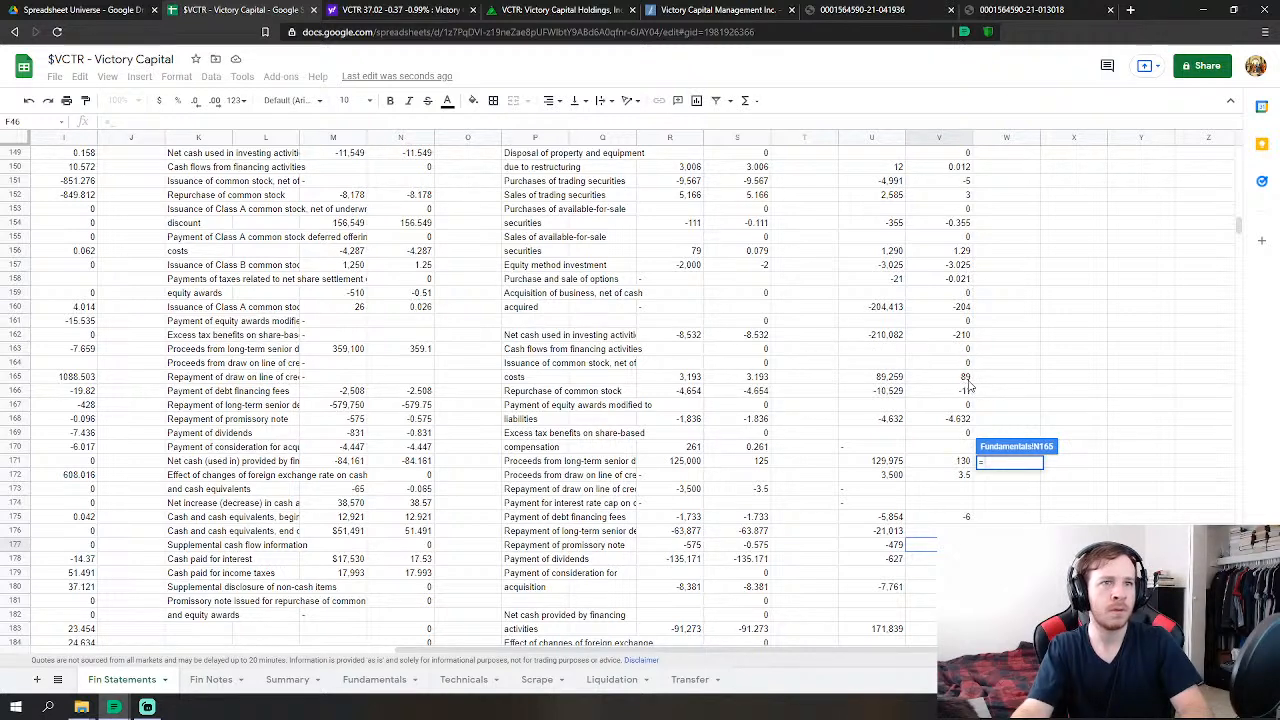
{"action": "type", "text": "-'Fin Statements'!V165"}
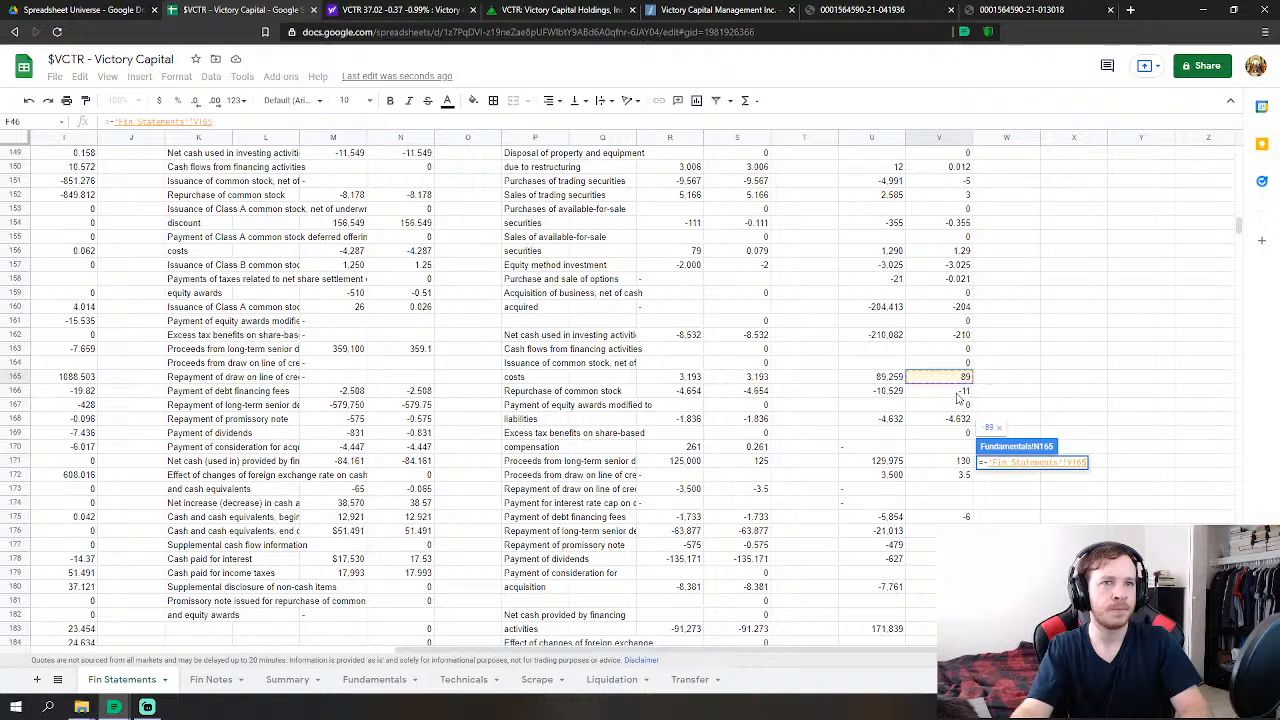
{"action": "type", "text": "-"}
{"action": "left_click", "coordinate": [957, 392]}
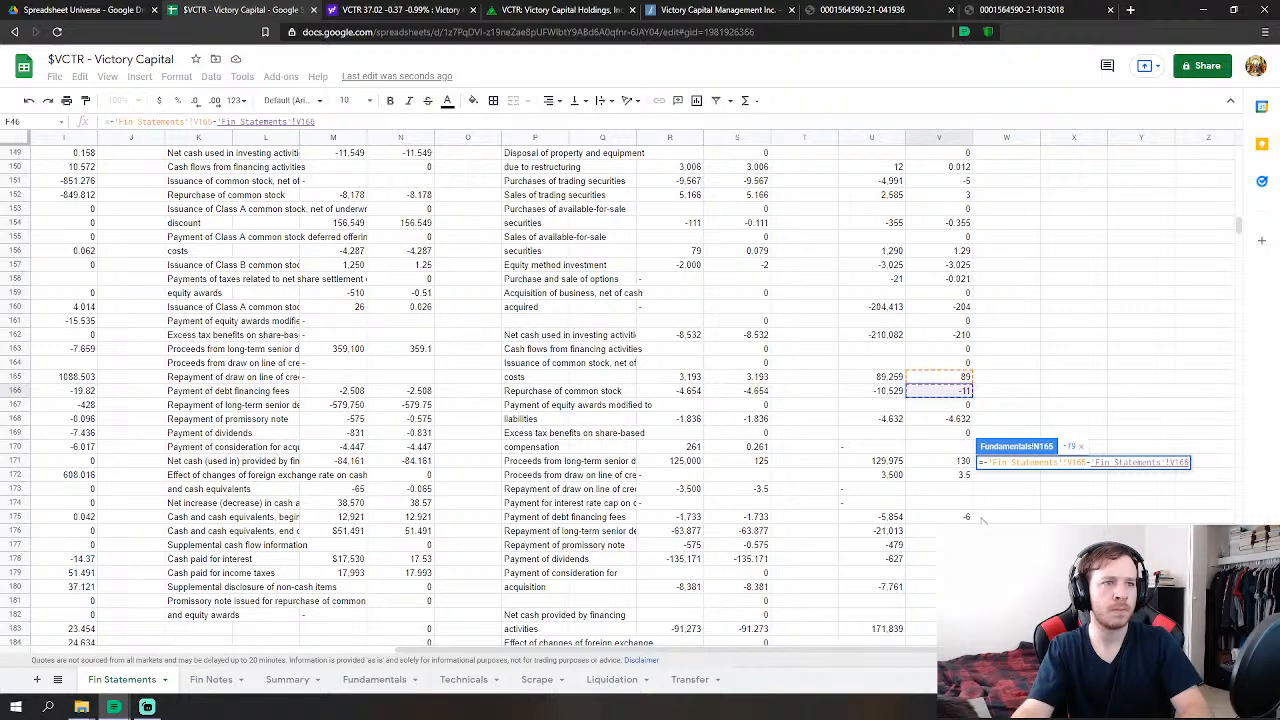
{"action": "scroll", "coordinate": [983, 519], "scroll_direction": "down", "scroll_amount": 1}
{"action": "key", "text": "Return"}
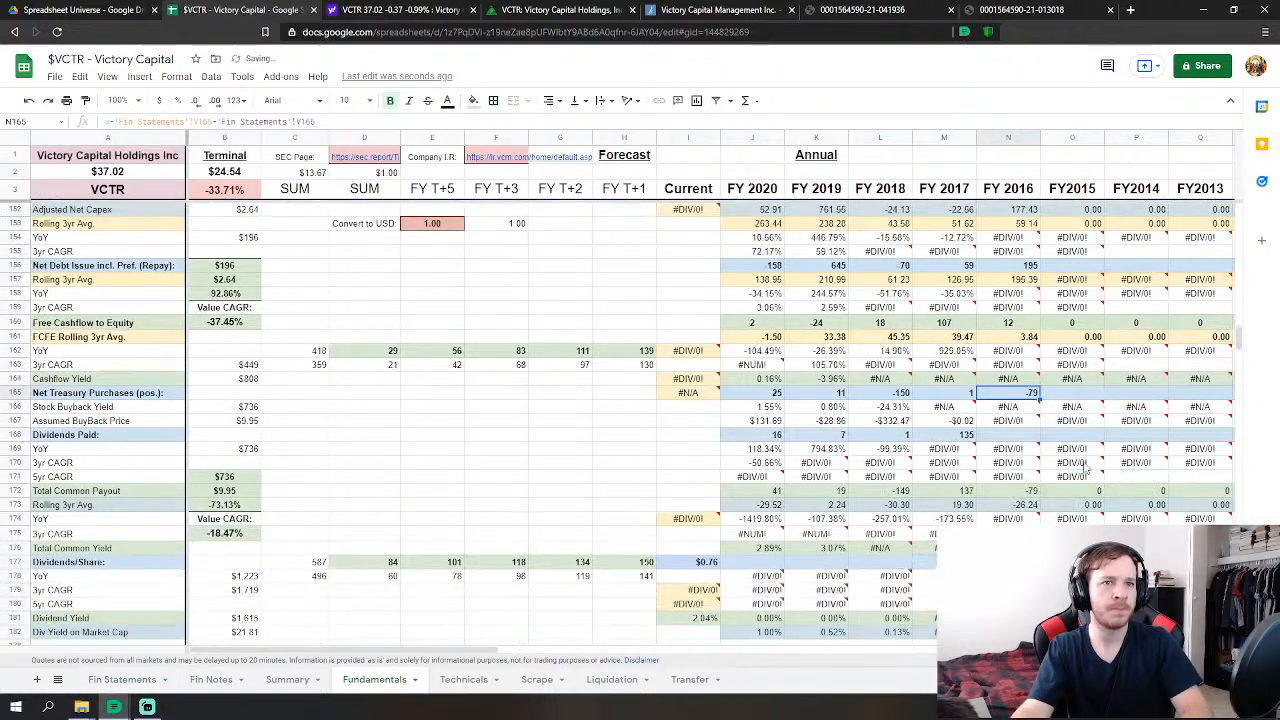
- Fill FY 2016 Dividends Paid with the negated dividend payment, =-'Fin Statements'!V178
{"action": "left_click", "coordinate": [1022, 440]}
{"action": "type", "text": "="}
{"action": "left_click", "coordinate": [120, 679]}
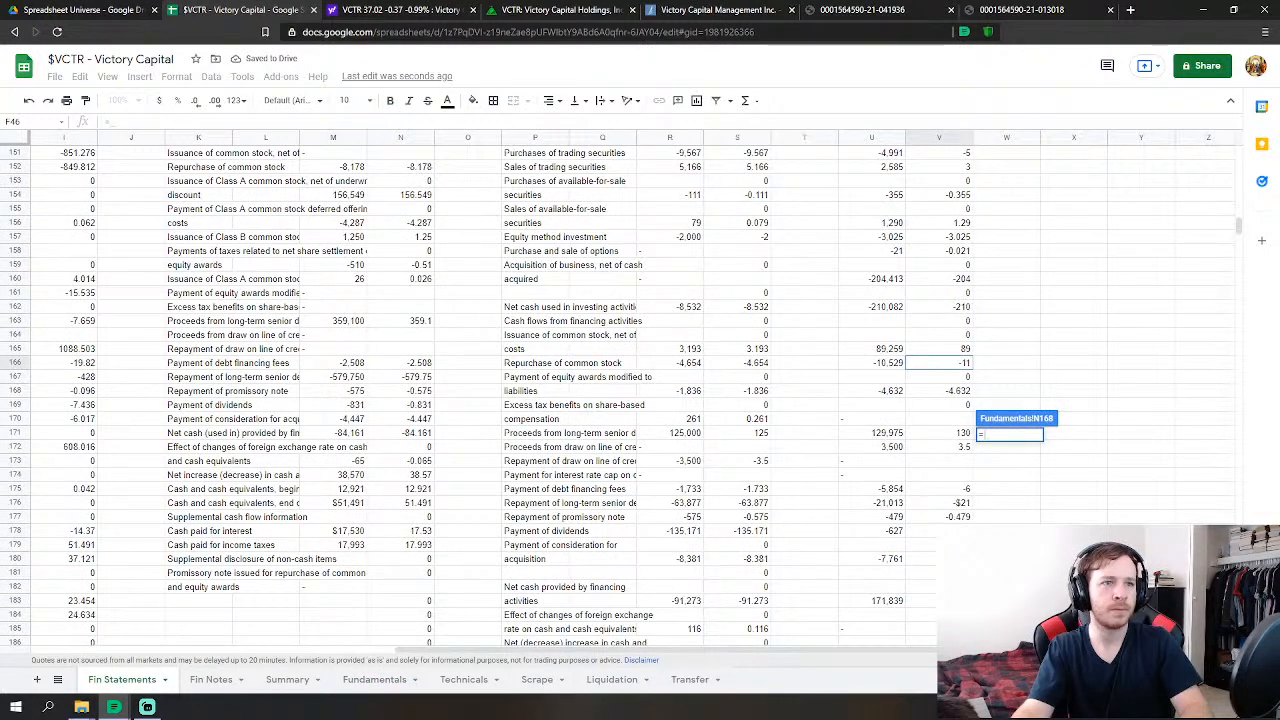
{"action": "left_click", "coordinate": [935, 531]}
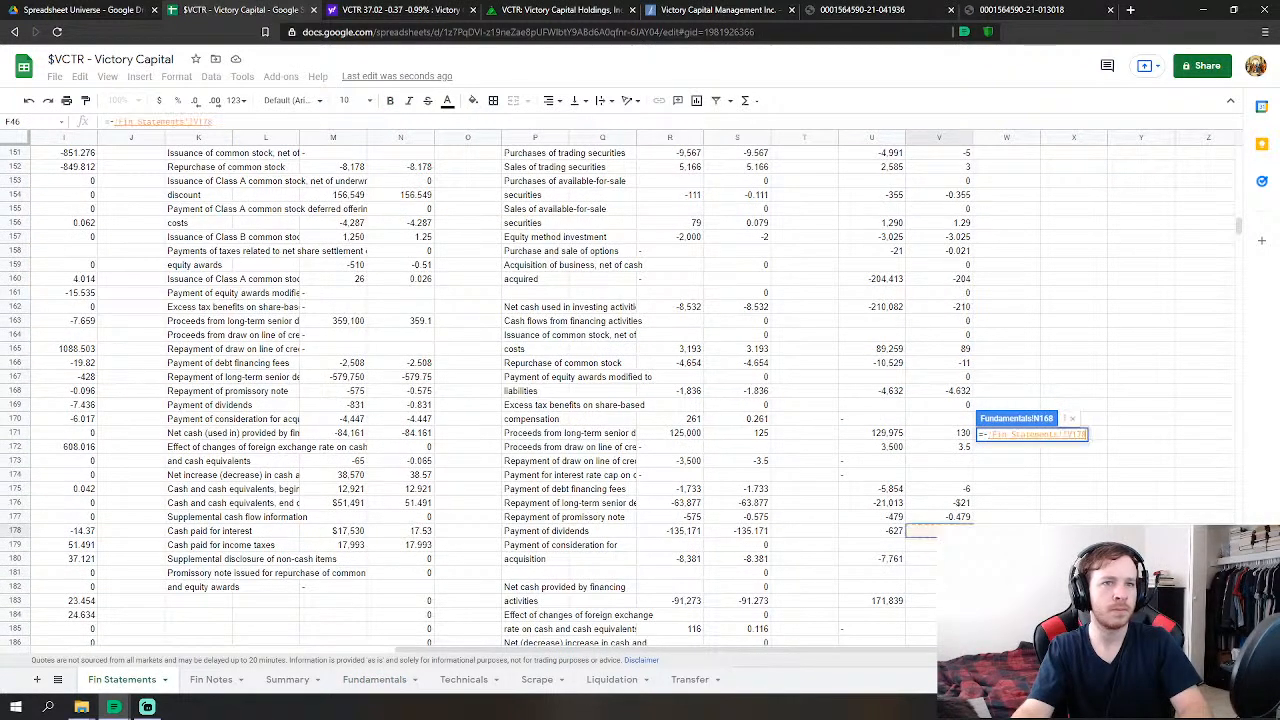
{"action": "key", "text": "Return"}
- In the Balance Sheets section, link FY 2016 Cash & Equivalents to cash and cash equivalents, ='Fin Statements'!V209
{"action": "scroll", "coordinate": [1037, 512], "scroll_direction": "down", "scroll_amount": 5}
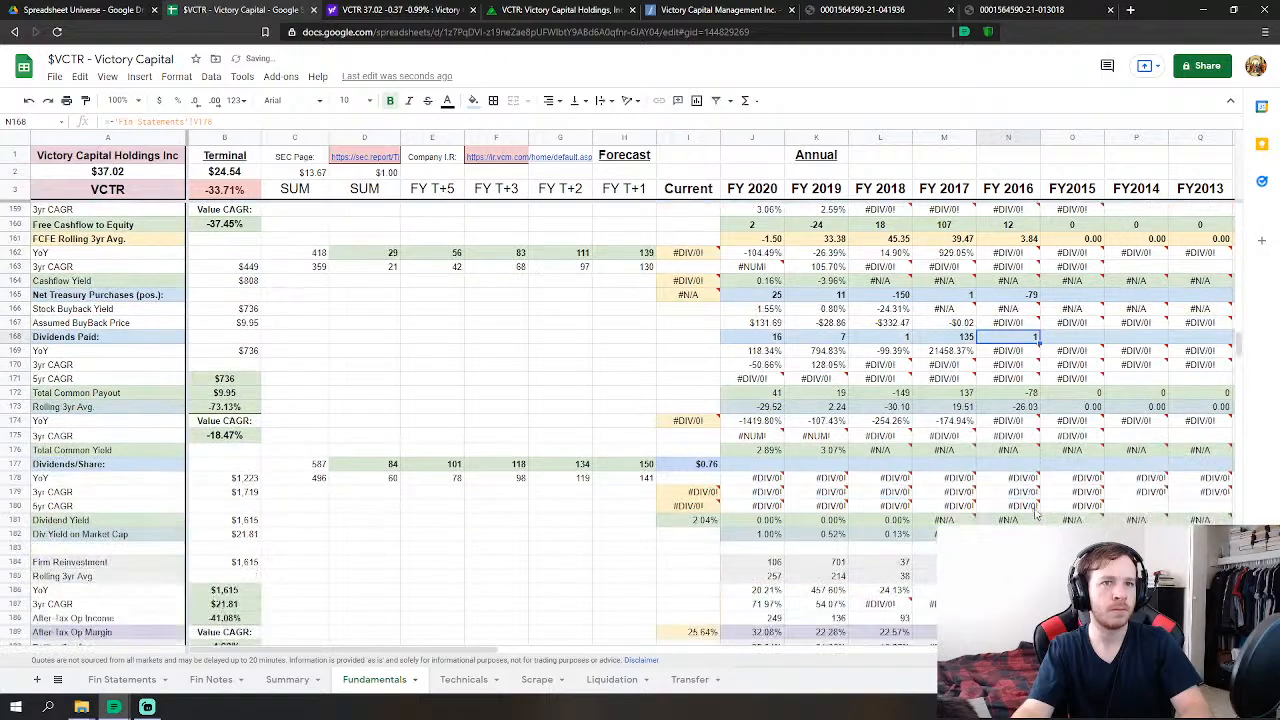
{"action": "scroll", "coordinate": [1037, 512], "scroll_direction": "down", "scroll_amount": 6}
{"action": "left_click", "coordinate": [1006, 454]}
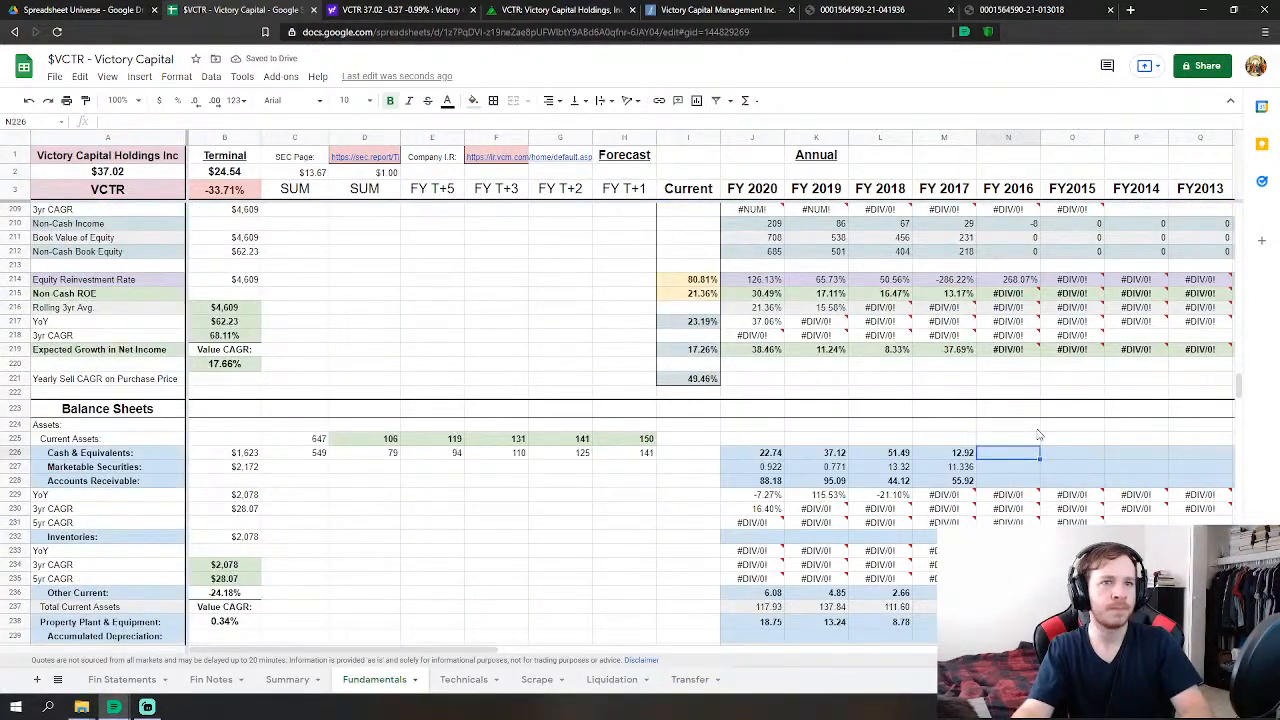
{"action": "scroll", "coordinate": [1006, 454], "scroll_direction": "down", "scroll_amount": 2}
{"action": "type", "text": "="}
{"action": "left_click", "coordinate": [122, 679]}
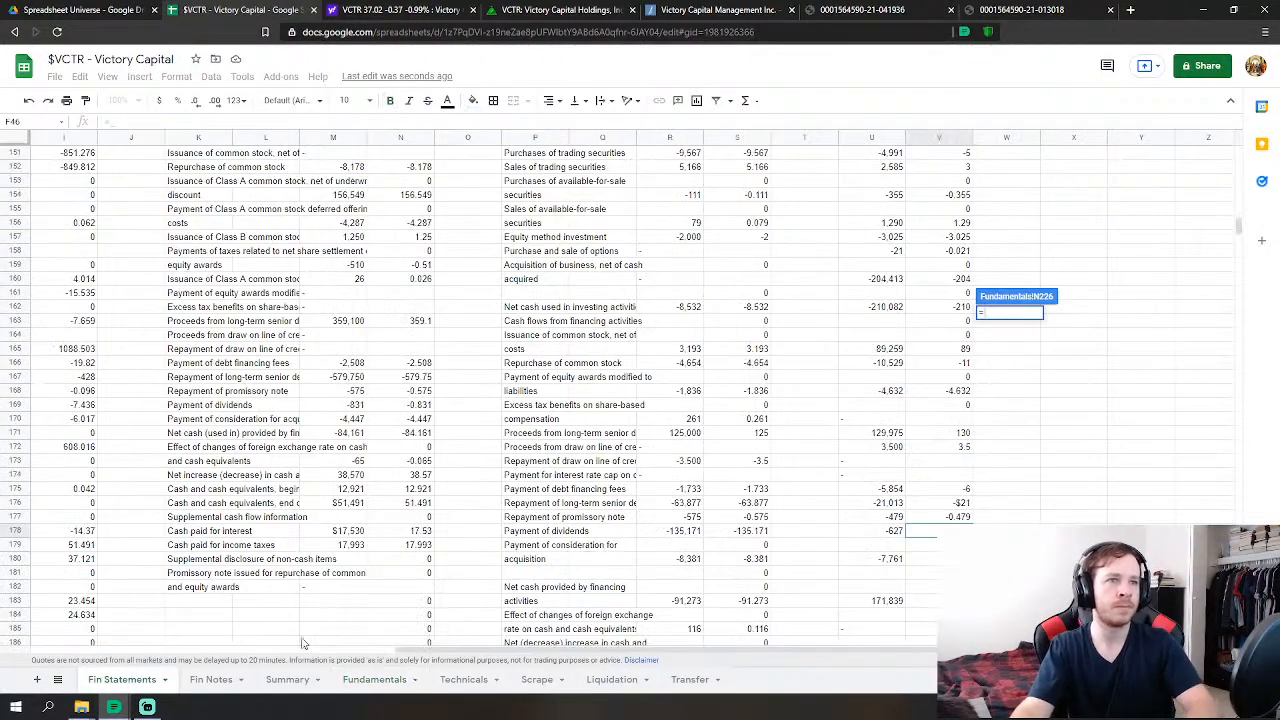
{"action": "scroll", "coordinate": [941, 443], "scroll_direction": "down", "scroll_amount": 10}
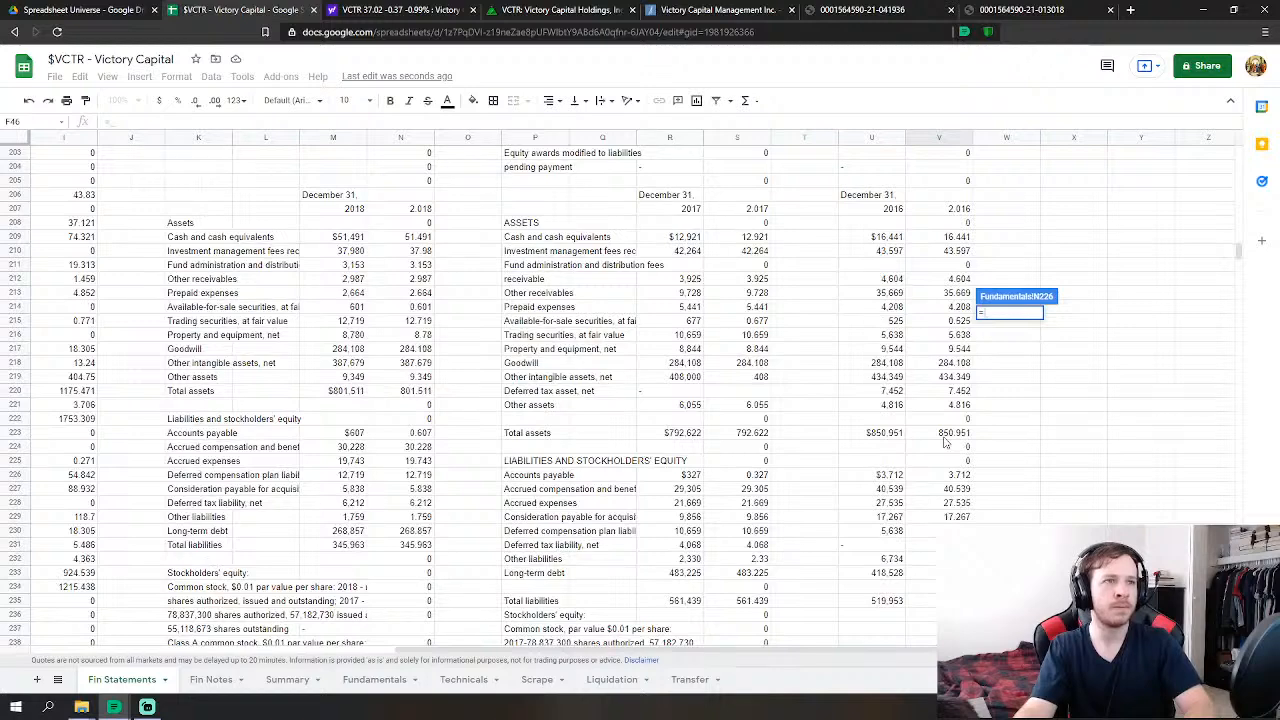
{"action": "left_click", "coordinate": [933, 238]}
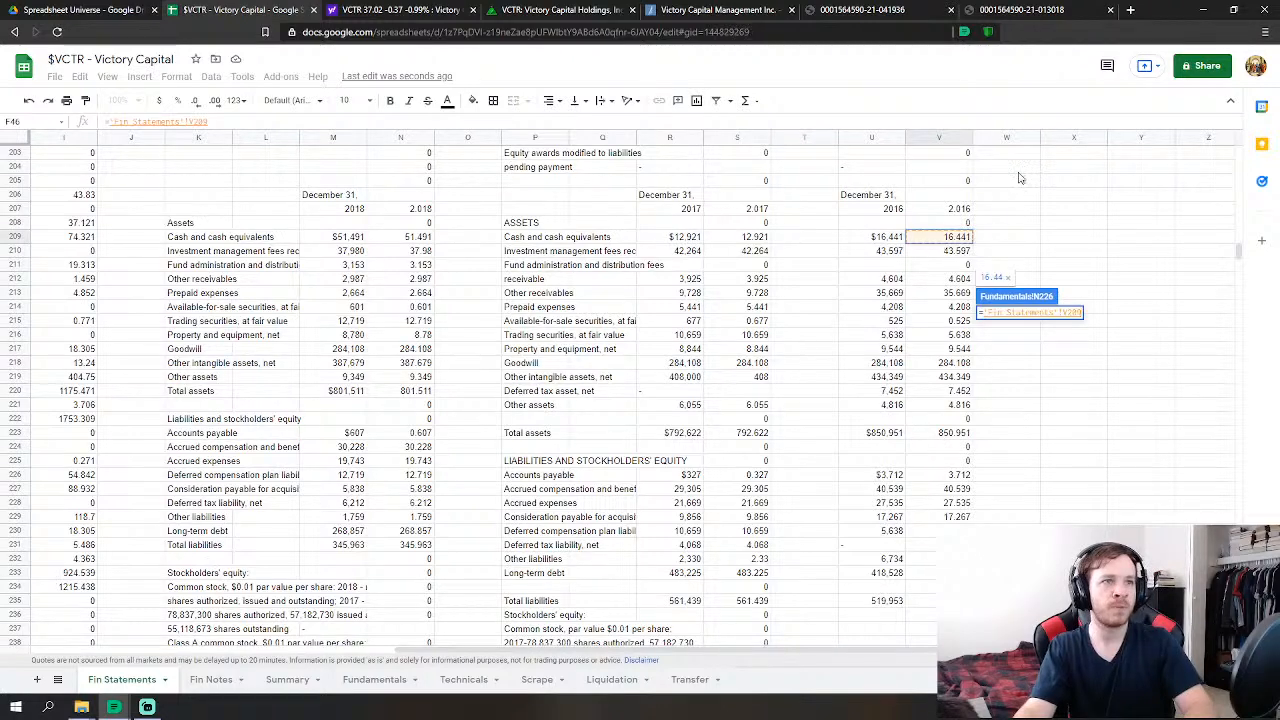
{"action": "key", "text": "Return"}
- Fill FY 2016 Marketable Securities with the available-for-sale plus trading securities, ='Fin Statements'!V215+'Fin Statements'!V216
{"action": "type", "text": "="}
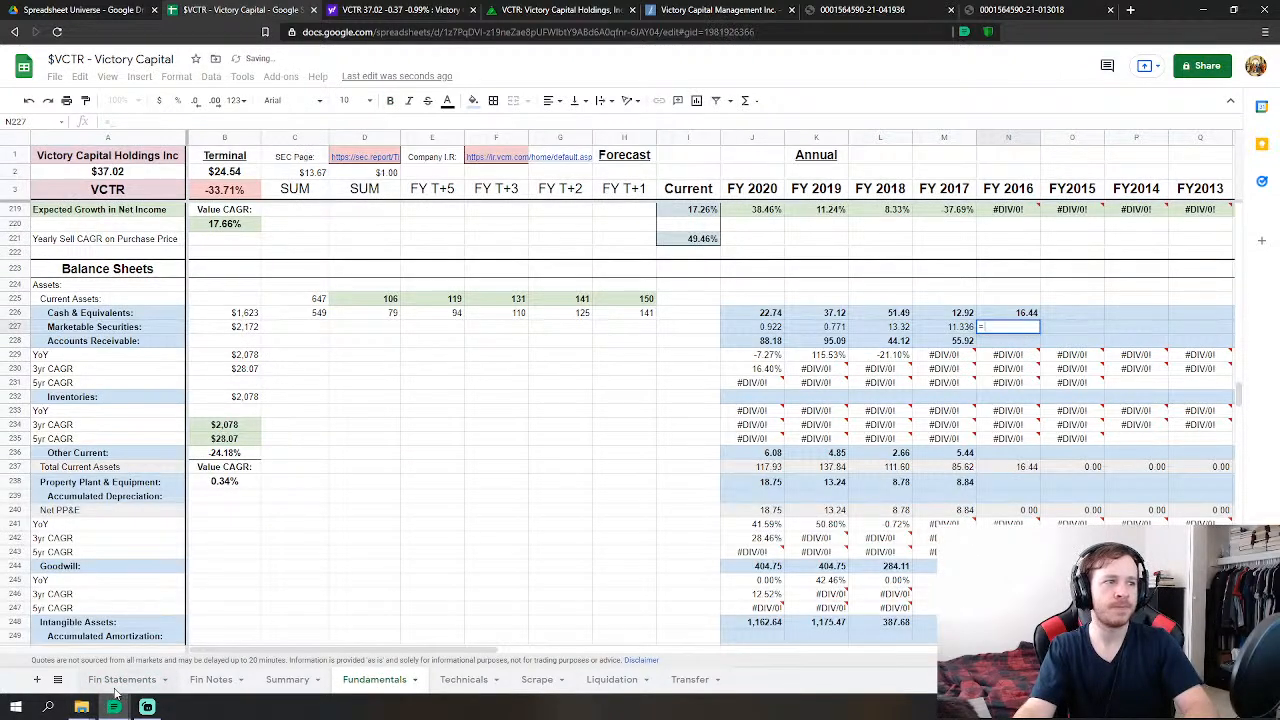
{"action": "left_click", "coordinate": [122, 679]}
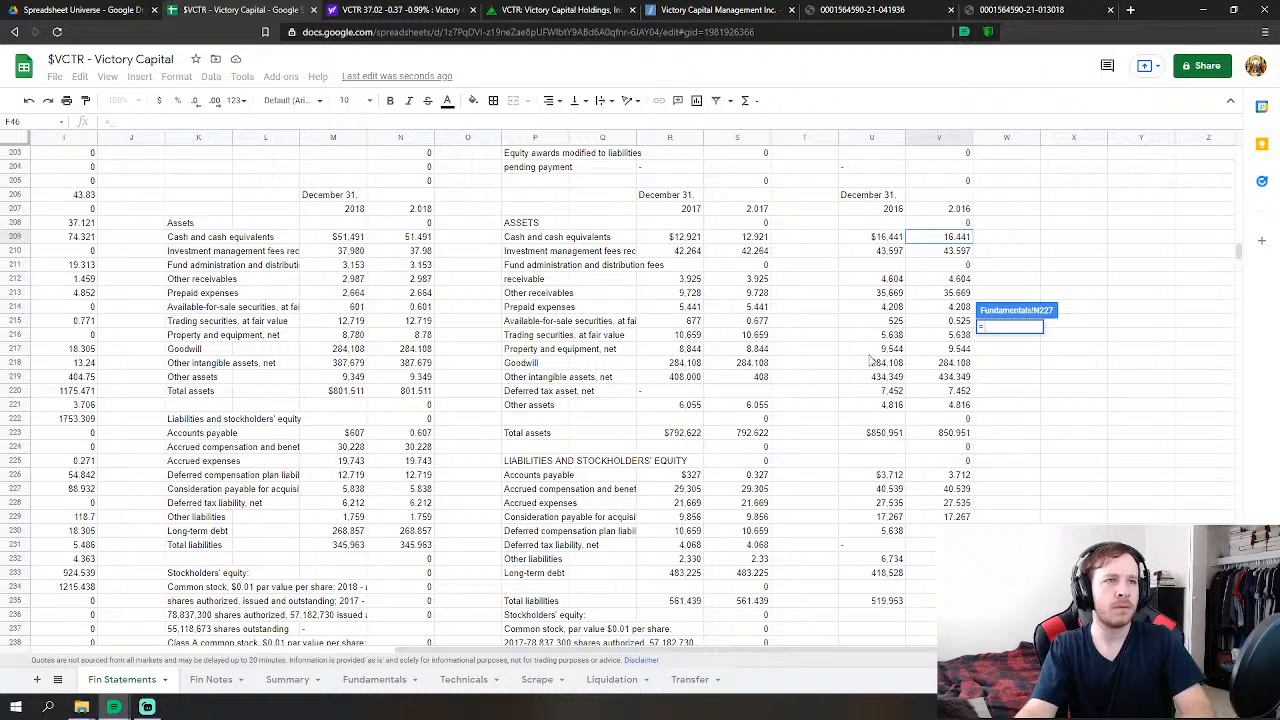
{"action": "left_click", "coordinate": [953, 323]}
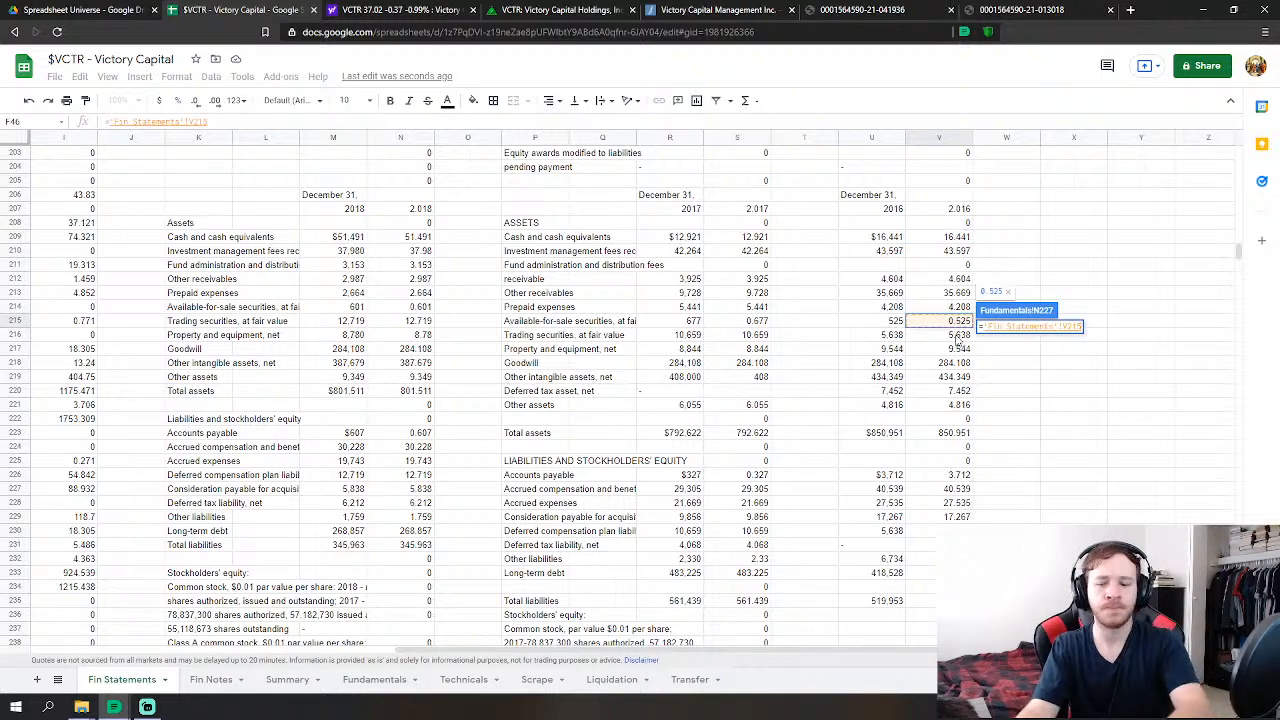
{"action": "type", "text": "+"}
{"action": "left_click", "coordinate": [956, 336]}
{"action": "key", "text": "Return"}
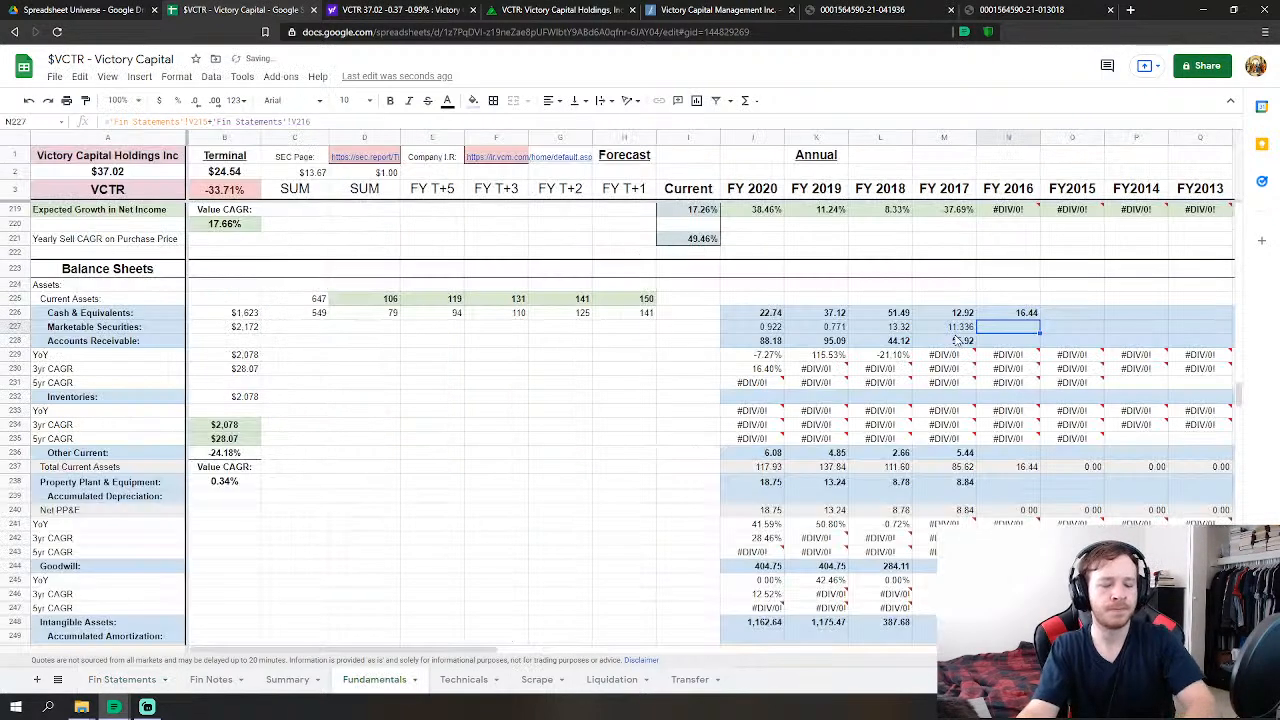
- Fill FY 2016 Accounts Receivable with the sum of the three receivable lines, ='Fin Statements'!V210+'Fin Statements'!V212+'Fin Statements'!V213
{"action": "left_click", "coordinate": [1022, 345]}
{"action": "type", "text": "="}
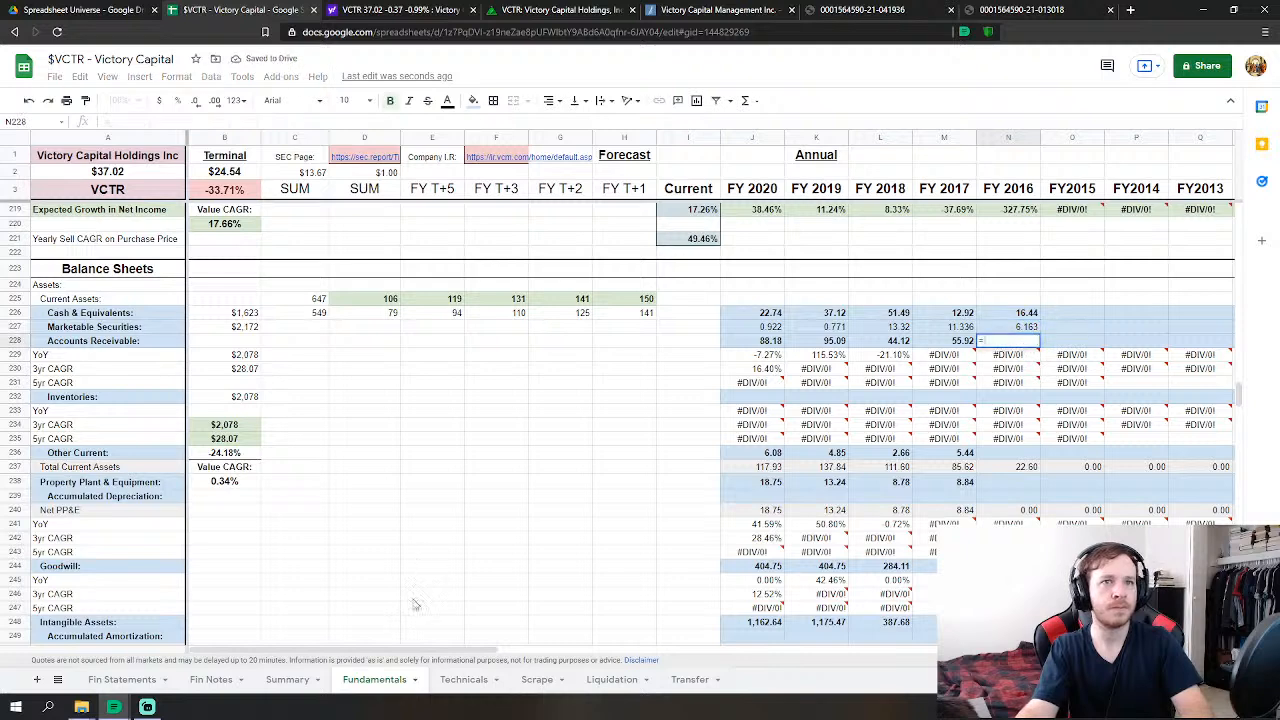
{"action": "left_click", "coordinate": [133, 686]}
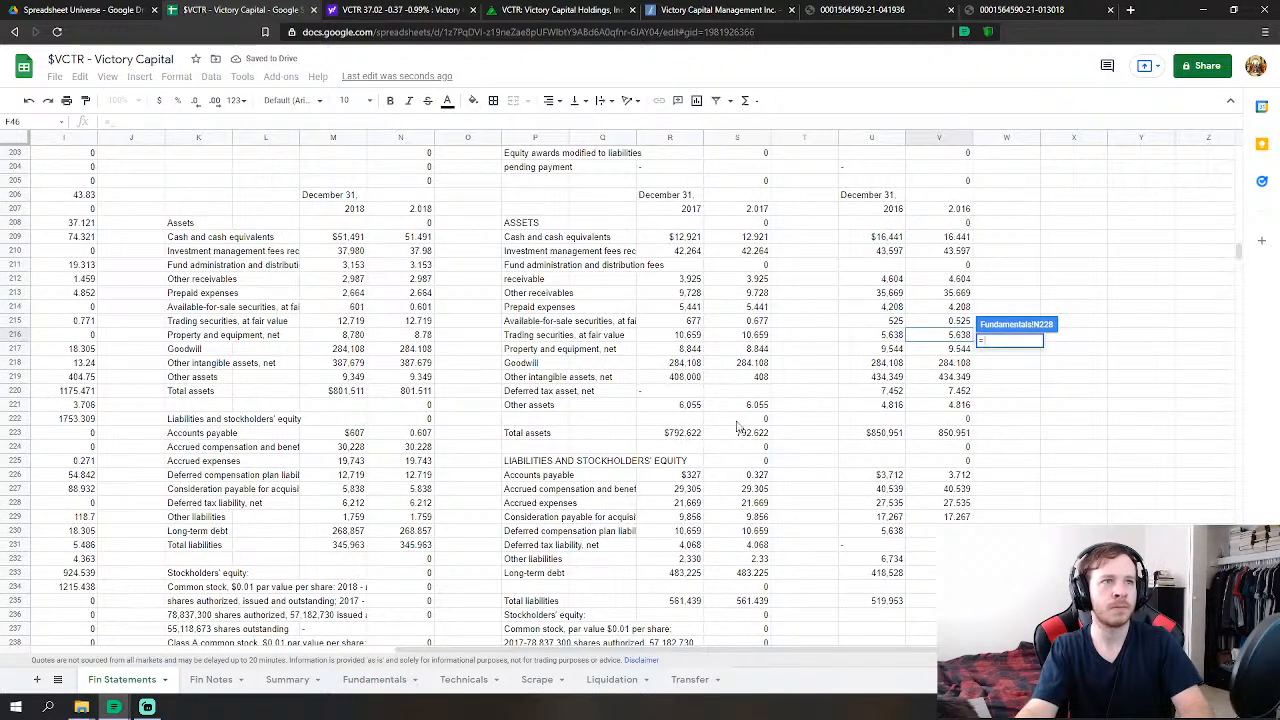
{"action": "left_click", "coordinate": [953, 253]}
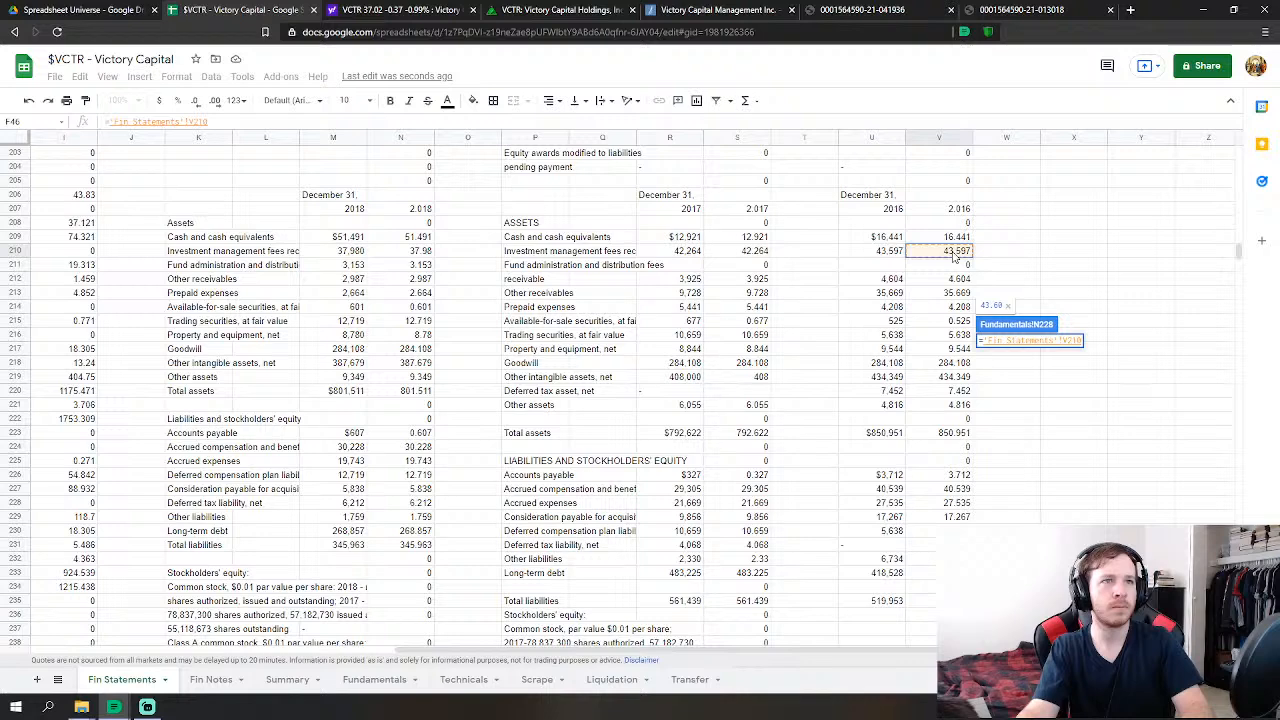
{"action": "type", "text": "+"}
{"action": "left_click", "coordinate": [958, 279]}
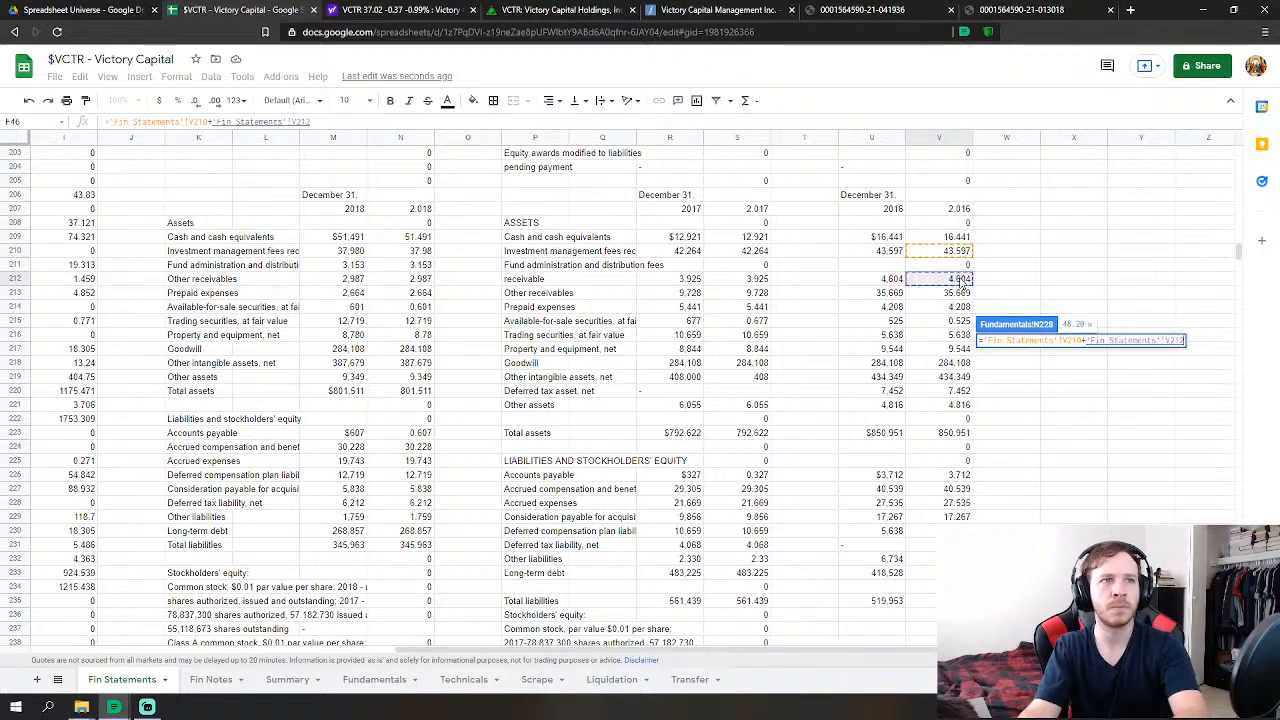
{"action": "type", "text": "+"}
{"action": "left_click", "coordinate": [958, 292]}
{"action": "key", "text": "Return"}
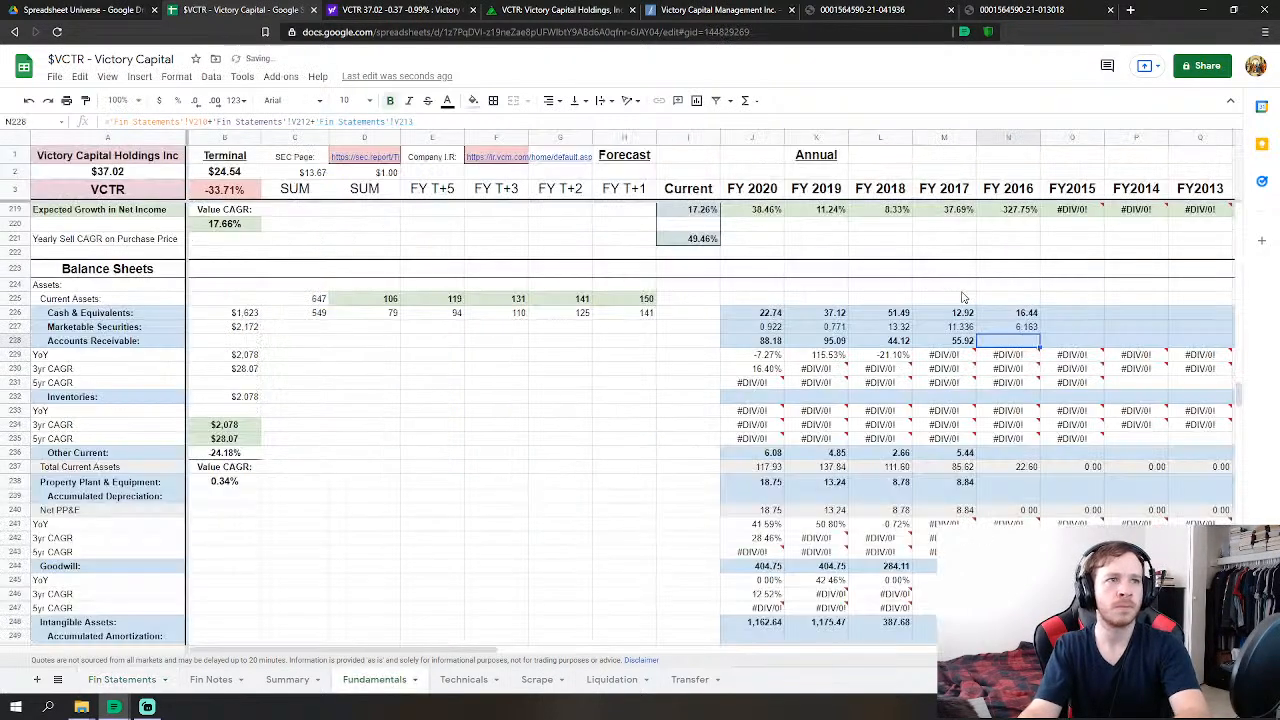
- Link FY 2016 Other Current assets to prepaid expenses, ='Fin Statements'!V214
{"action": "left_click", "coordinate": [1007, 453]}
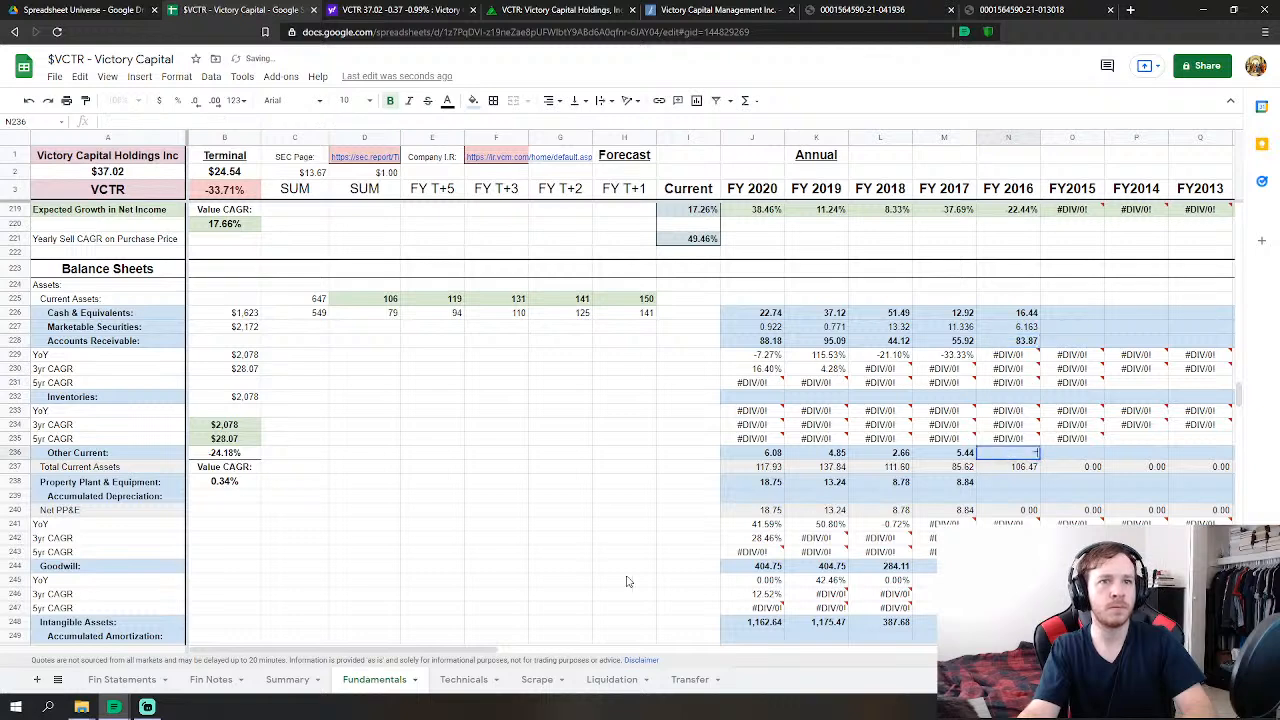
{"action": "type", "text": "="}
{"action": "left_click", "coordinate": [122, 679]}
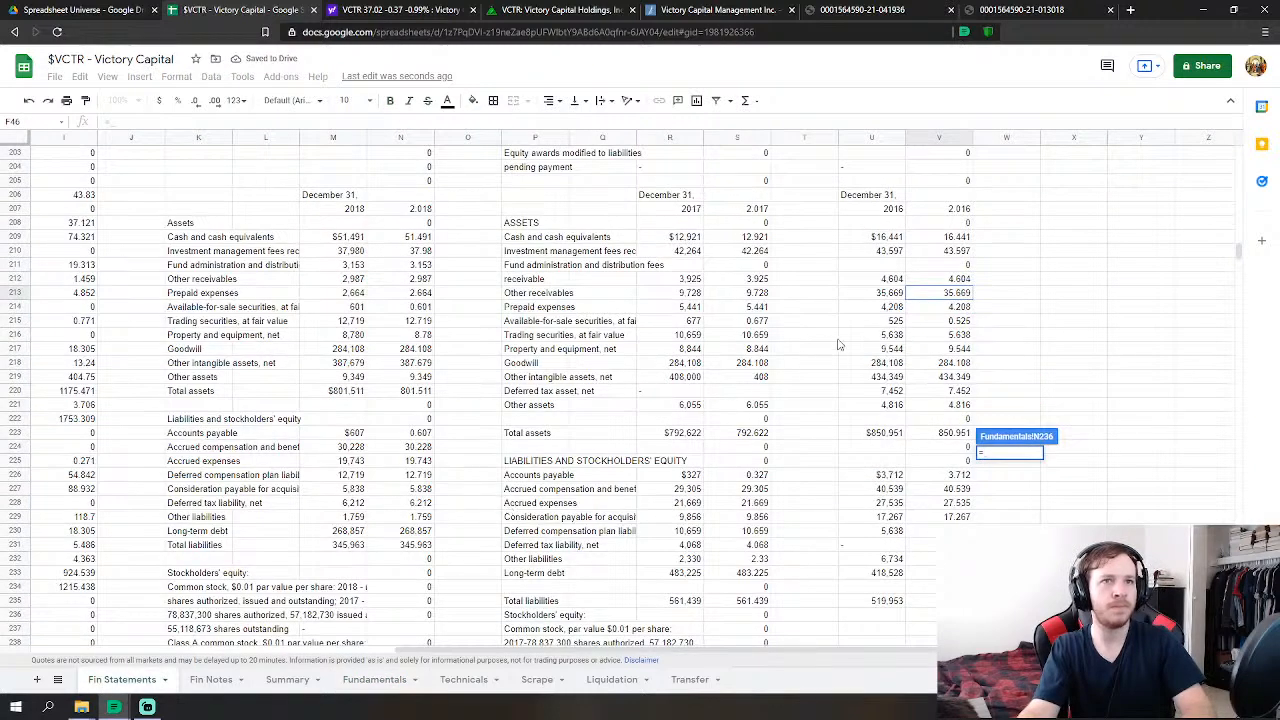
{"action": "left_click", "coordinate": [966, 309]}
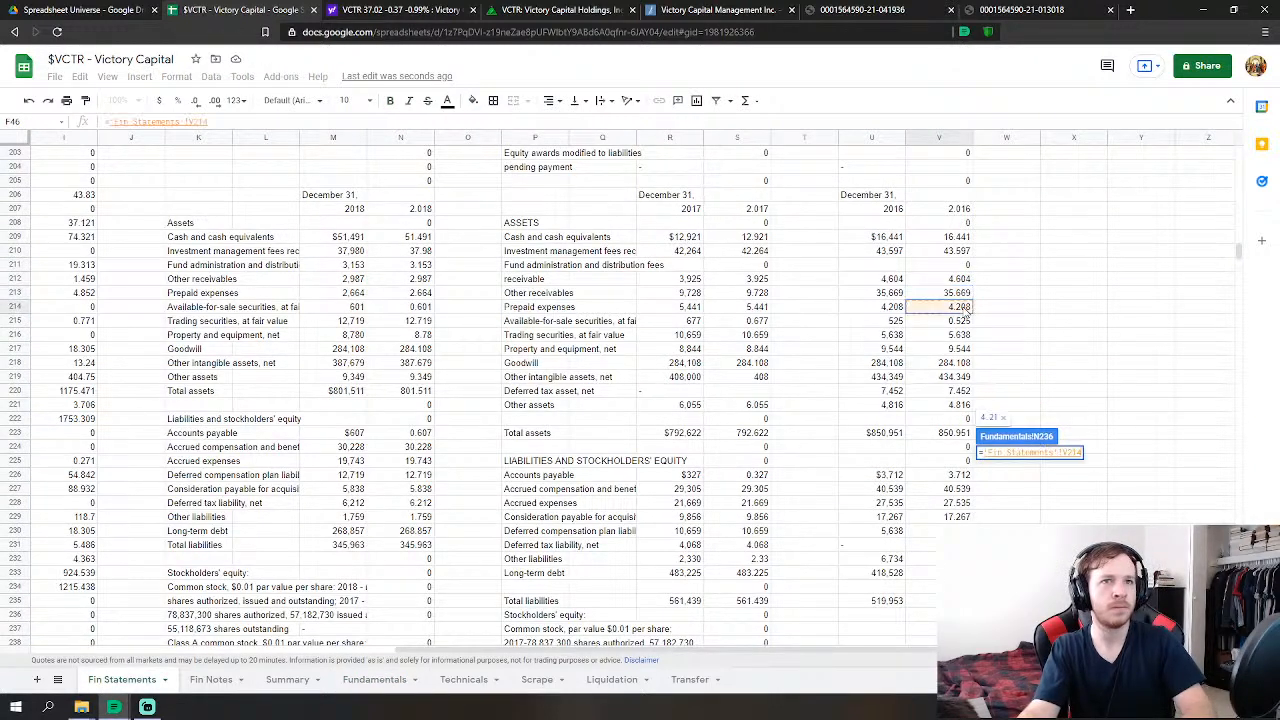
{"action": "key", "text": "Return"}
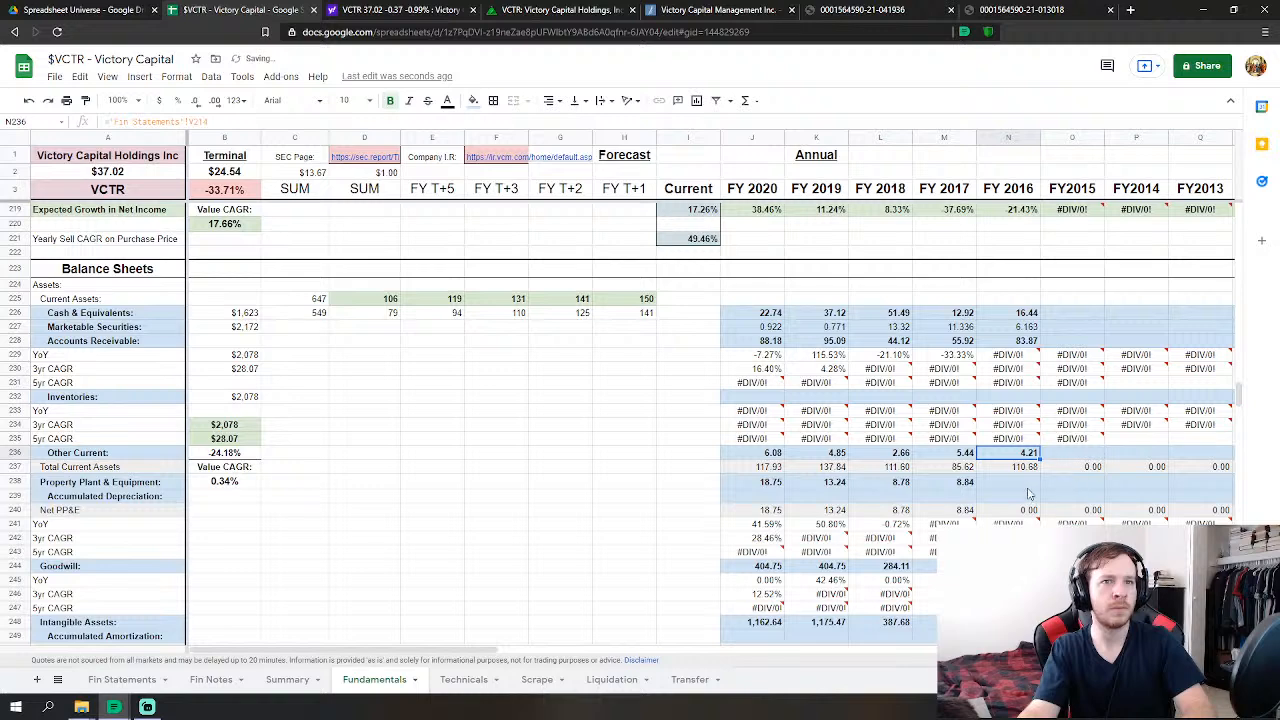
- Link FY 2016 Property Plant & Equipment to net property and equipment, ='Fin Statements'!V217
{"action": "left_click", "coordinate": [1013, 484]}
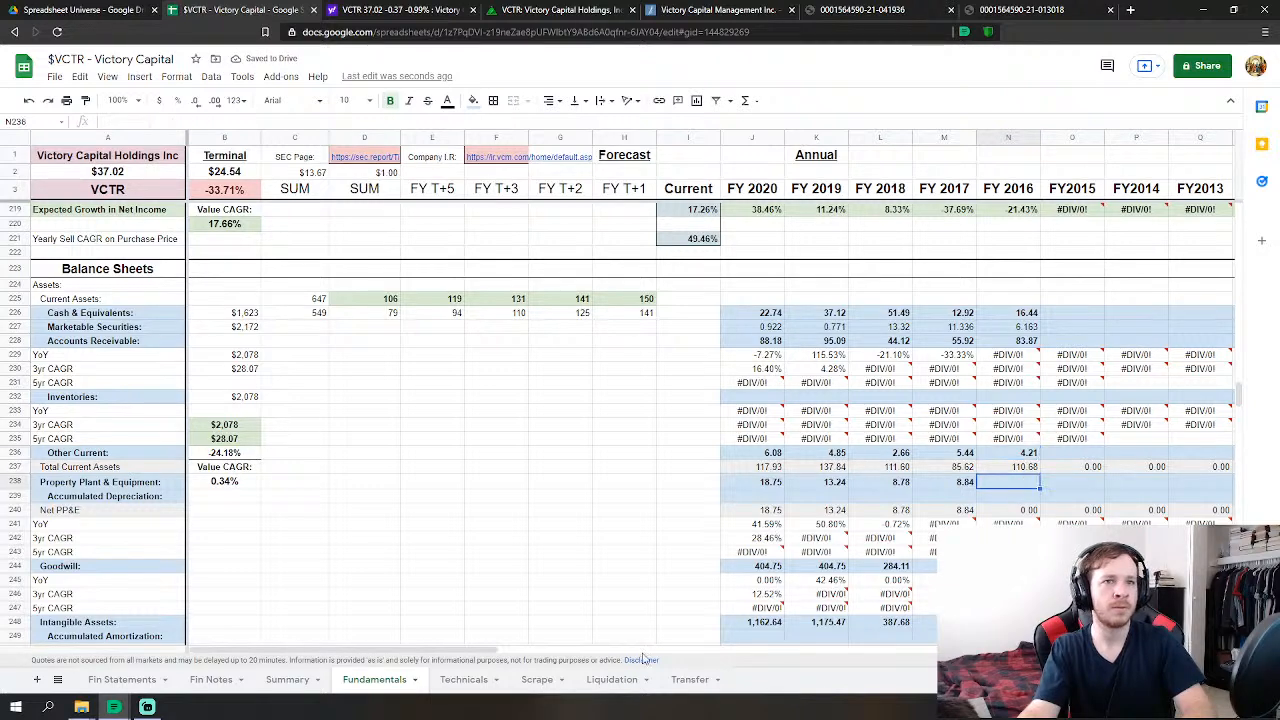
{"action": "type", "text": "="}
{"action": "left_click", "coordinate": [122, 679]}
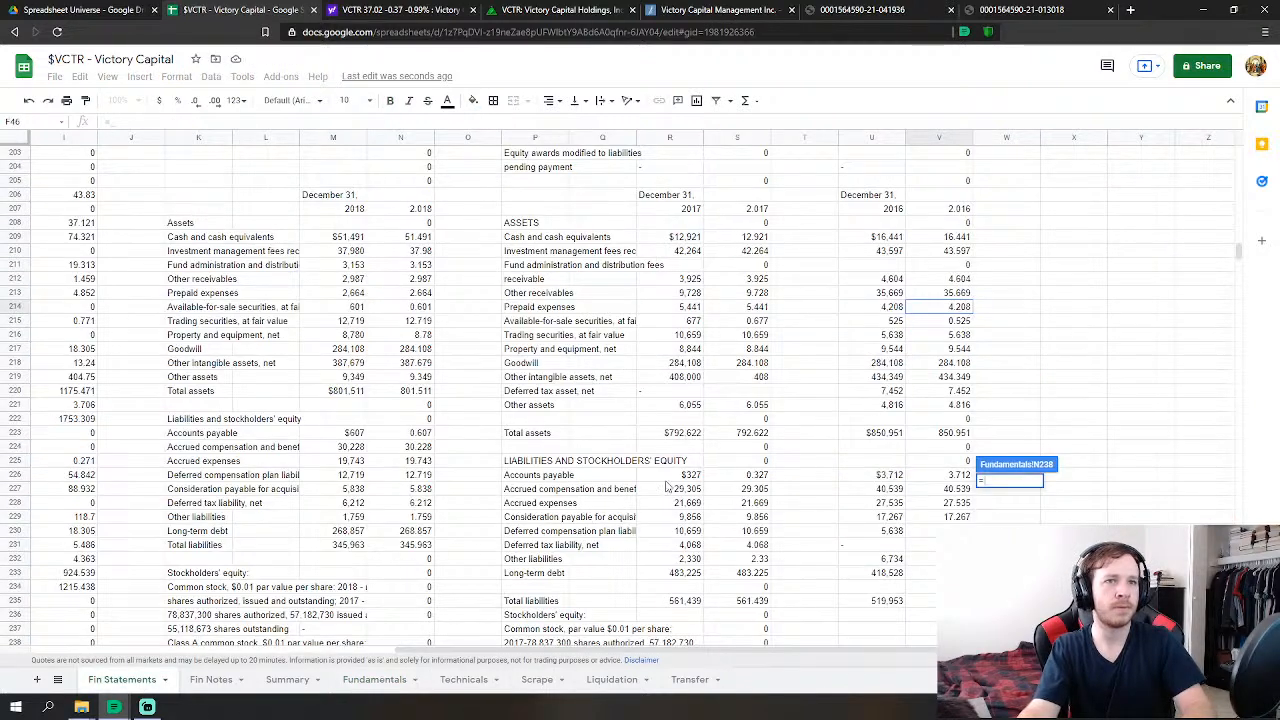
{"action": "left_click", "coordinate": [935, 350]}
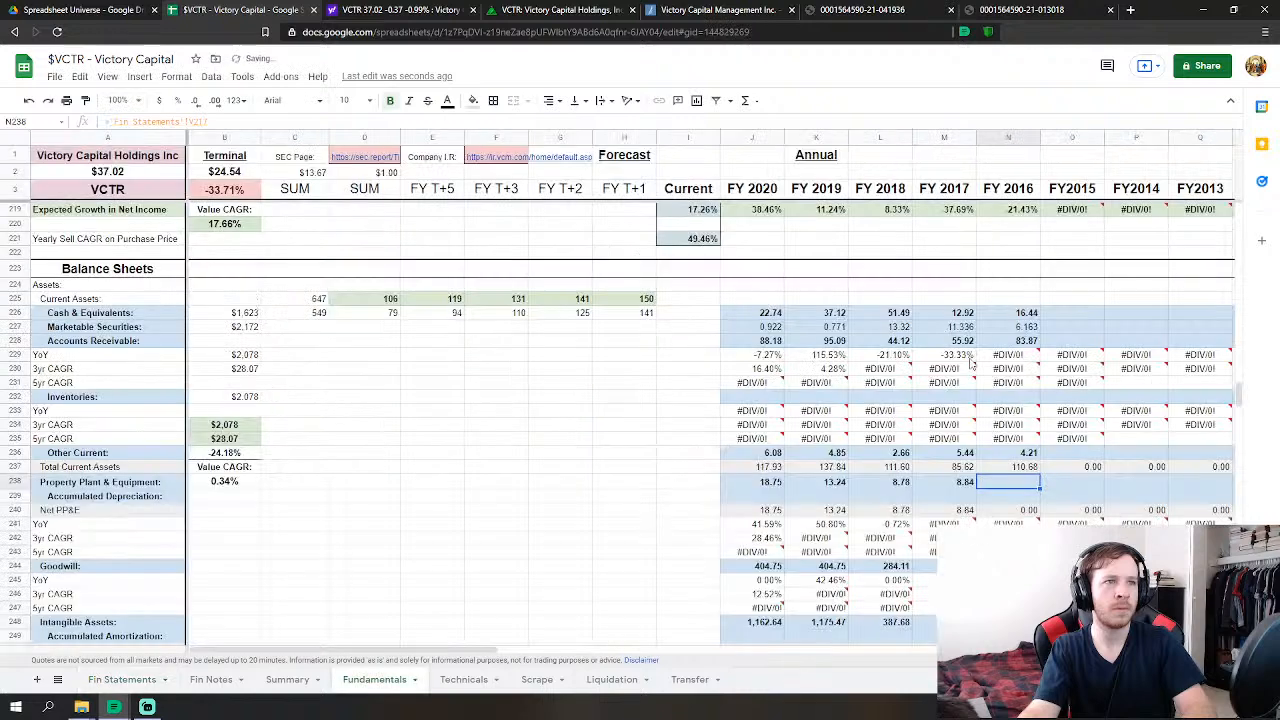
{"action": "key", "text": "Return"}
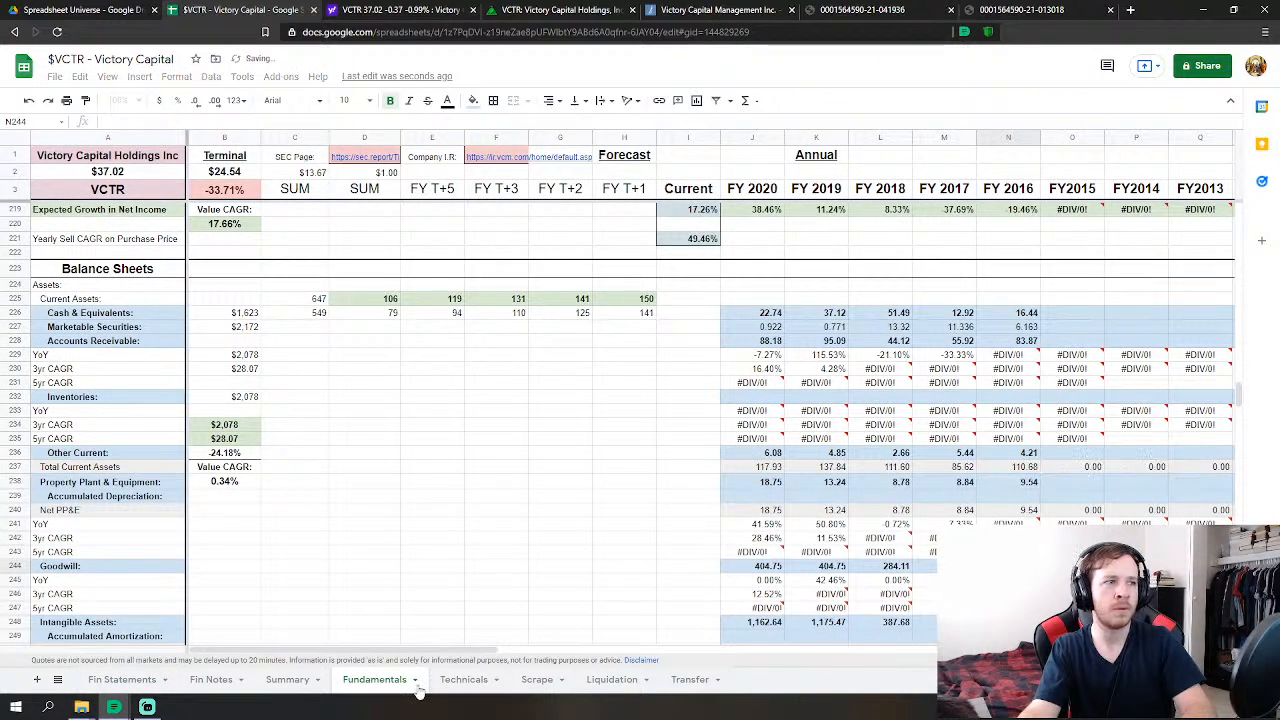
- Link FY 2016 Goodwill to the 2016 goodwill amount, ='Fin Statements'!V218
{"action": "left_click", "coordinate": [148, 686]}
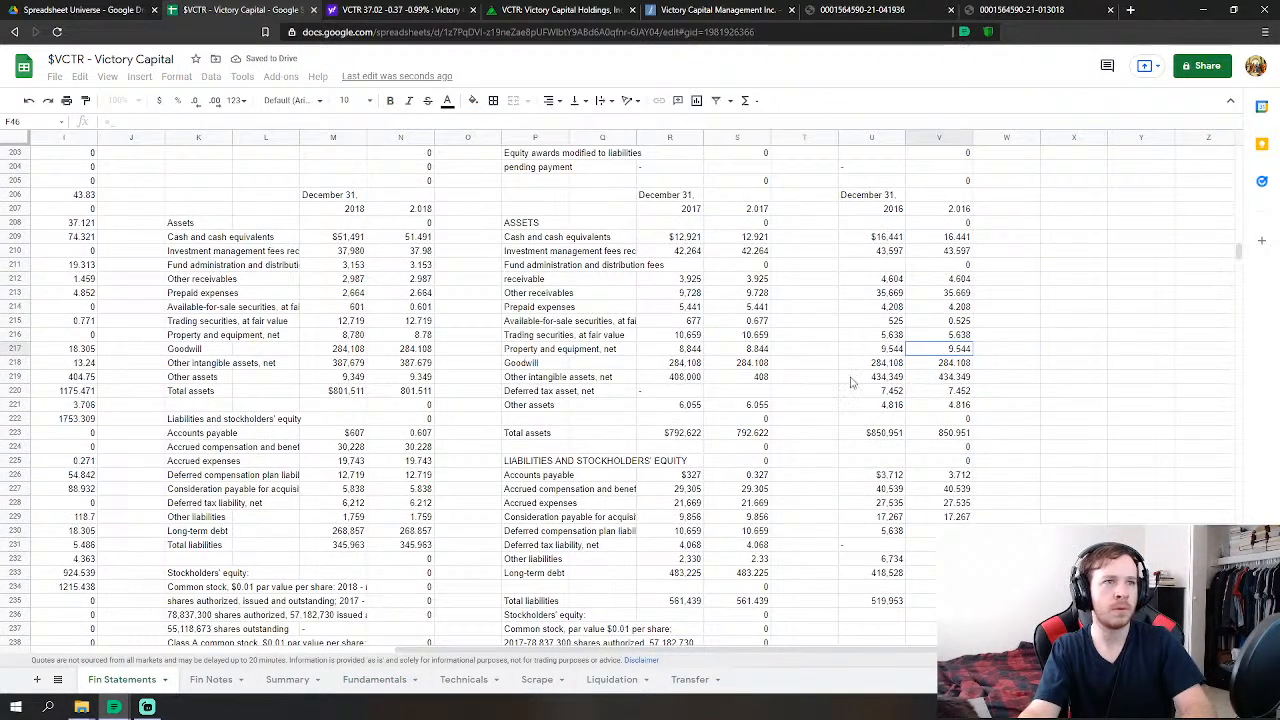
{"action": "left_click", "coordinate": [945, 362]}
{"action": "key", "text": "Return"}
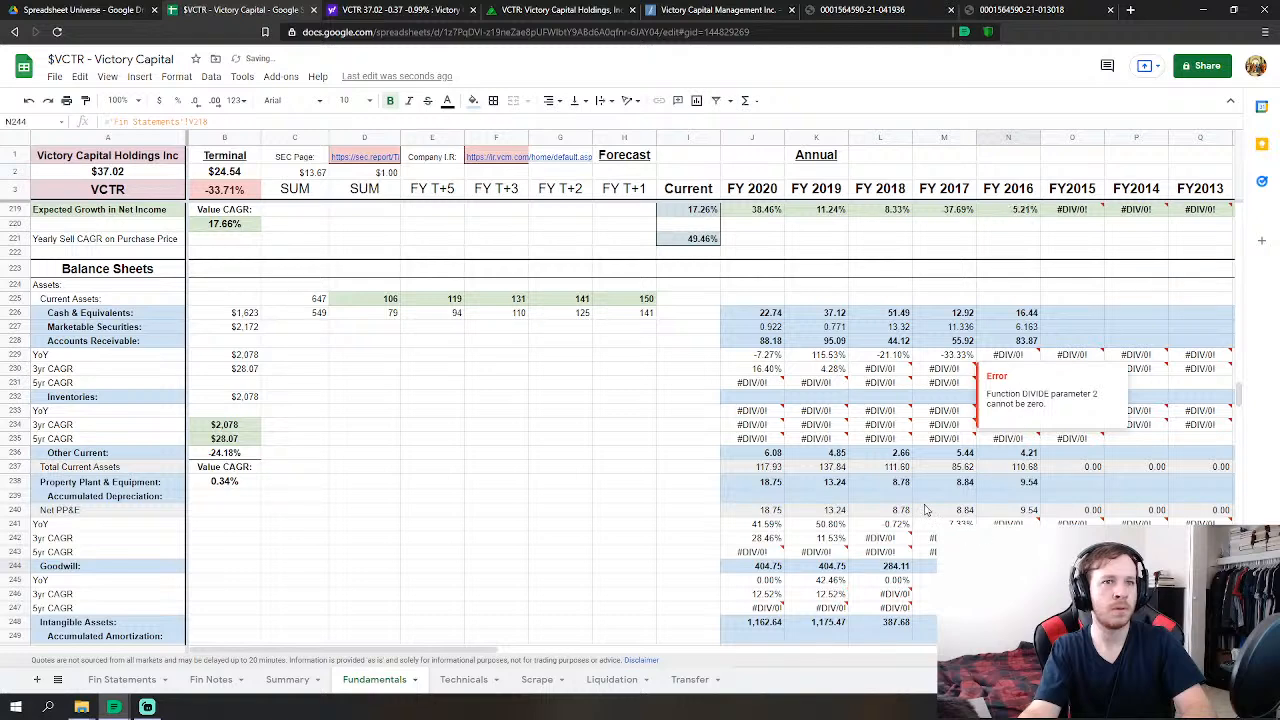
- Link FY 2016 Intangible Assets to other intangible assets, net, ='Fin Statements'!V219
{"action": "left_click", "coordinate": [1017, 520]}
{"action": "type", "text": "="}
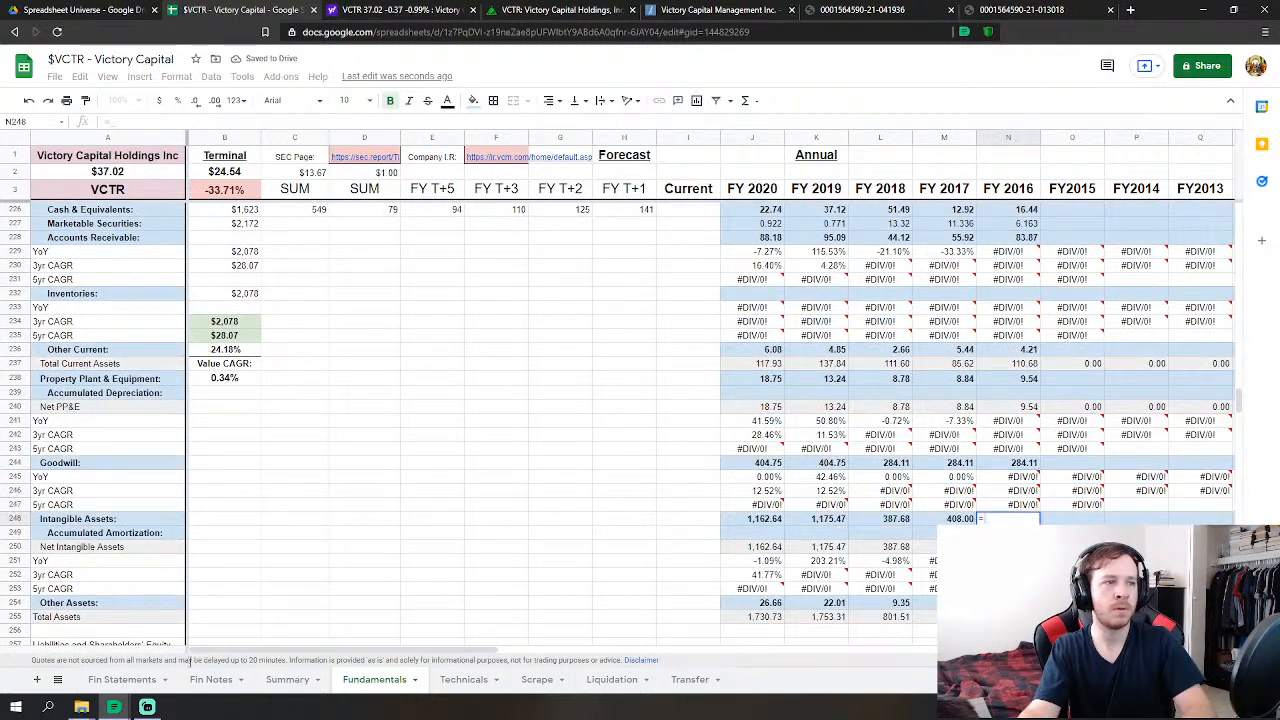
{"action": "left_click", "coordinate": [100, 682]}
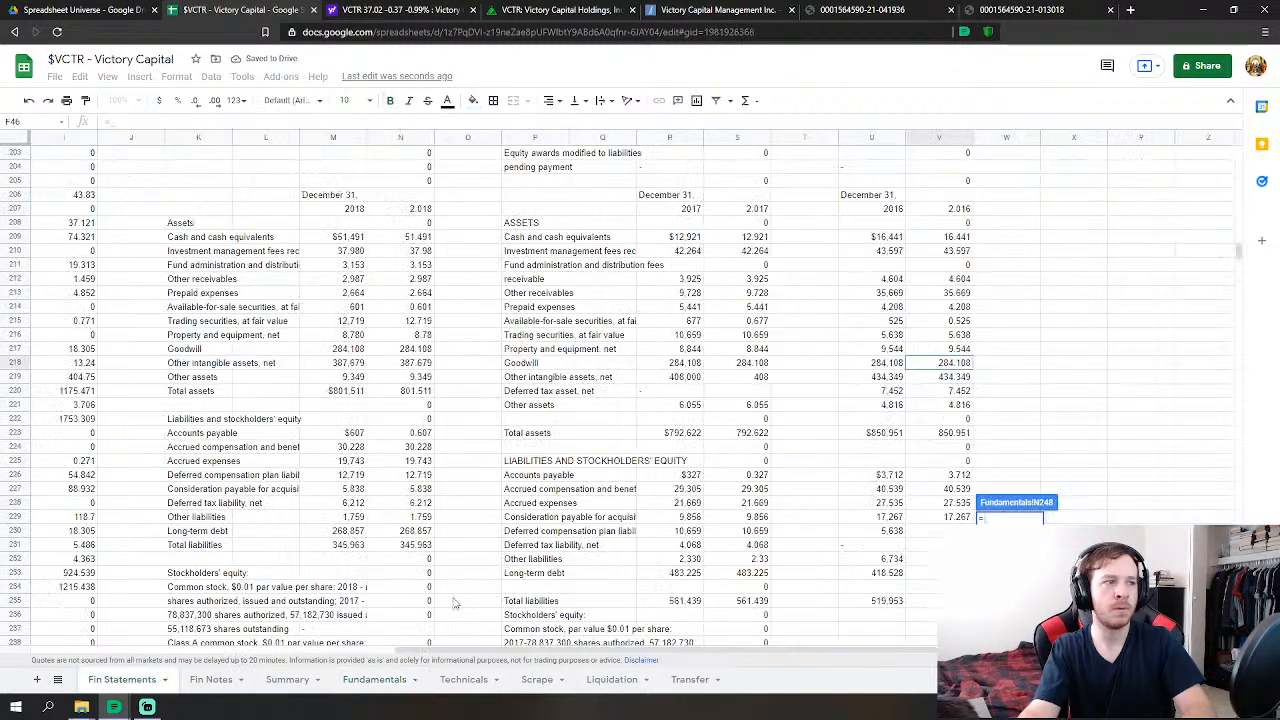
{"action": "left_click", "coordinate": [943, 377]}
{"action": "key", "text": "Return"}
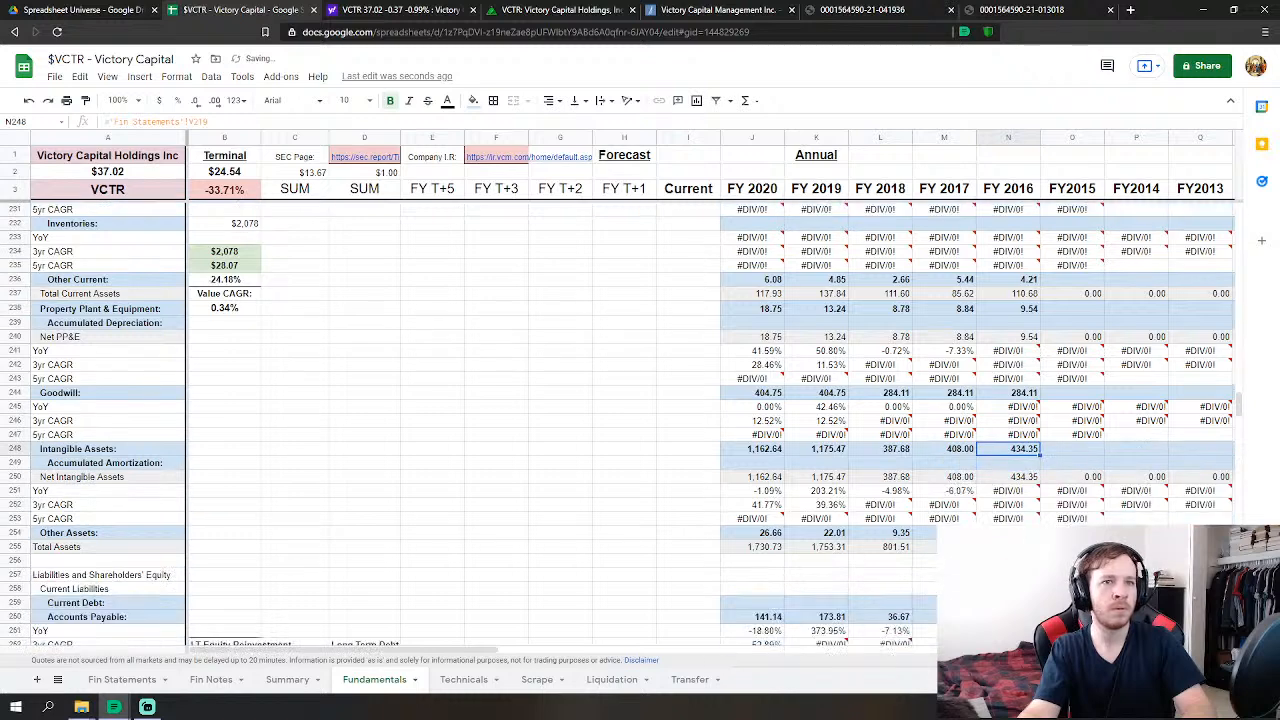
- Fill FY 2016 Other Assets with the deferred tax asset plus other assets, ='Fin Statements'!V220+'Fin Statements'!V221
{"action": "left_click", "coordinate": [120, 680]}
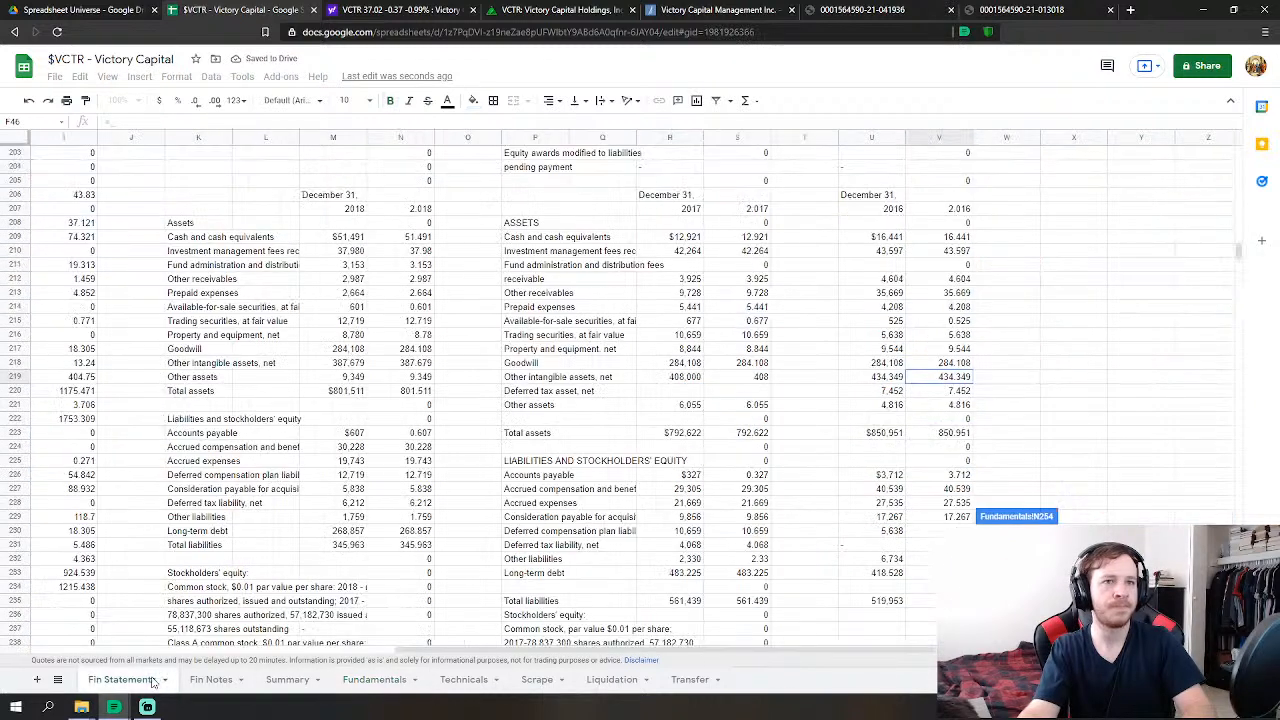
{"action": "left_click", "coordinate": [950, 392]}
{"action": "type", "text": "+"}
{"action": "left_click", "coordinate": [961, 406]}
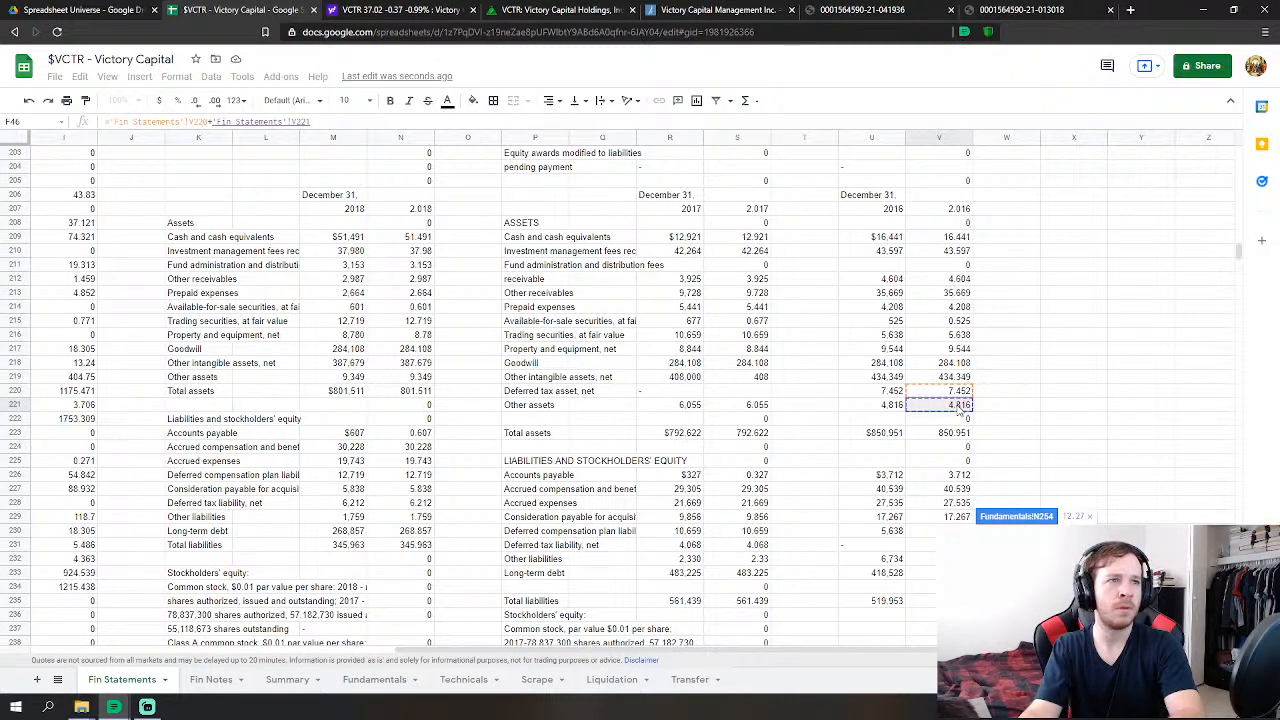
{"action": "key", "text": "Return"}
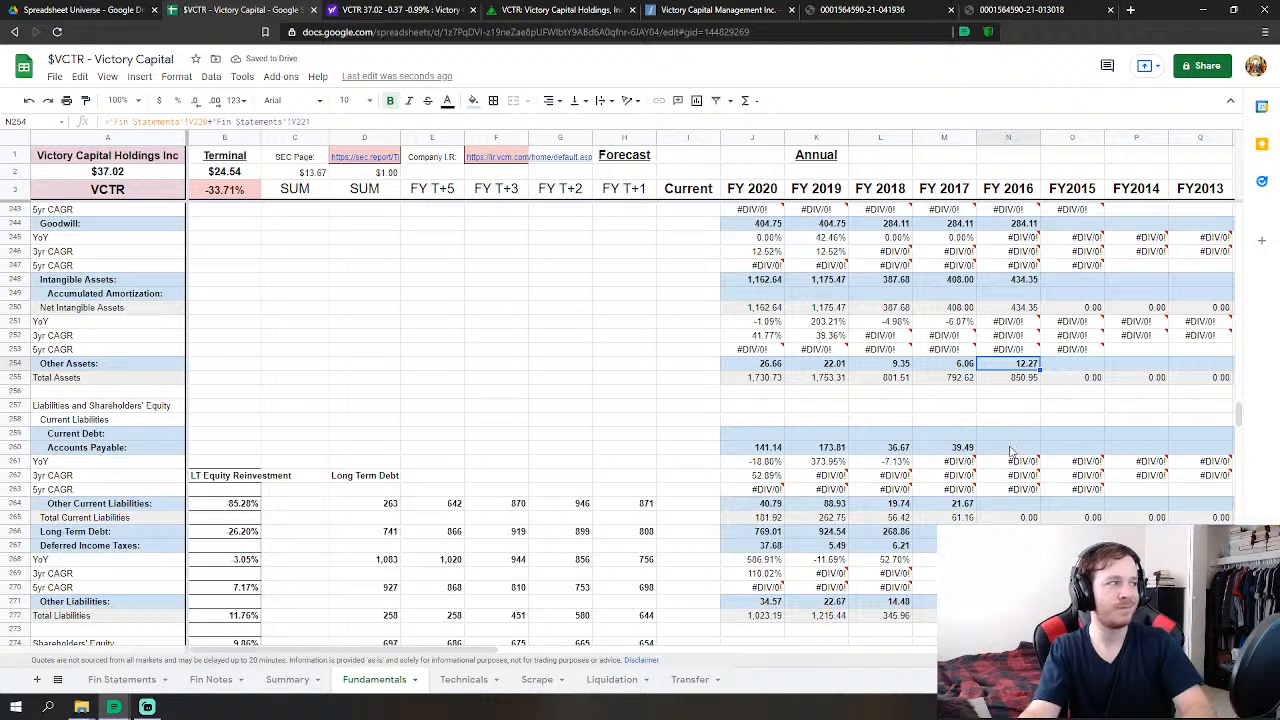
{"action": "key", "text": "Delete"}
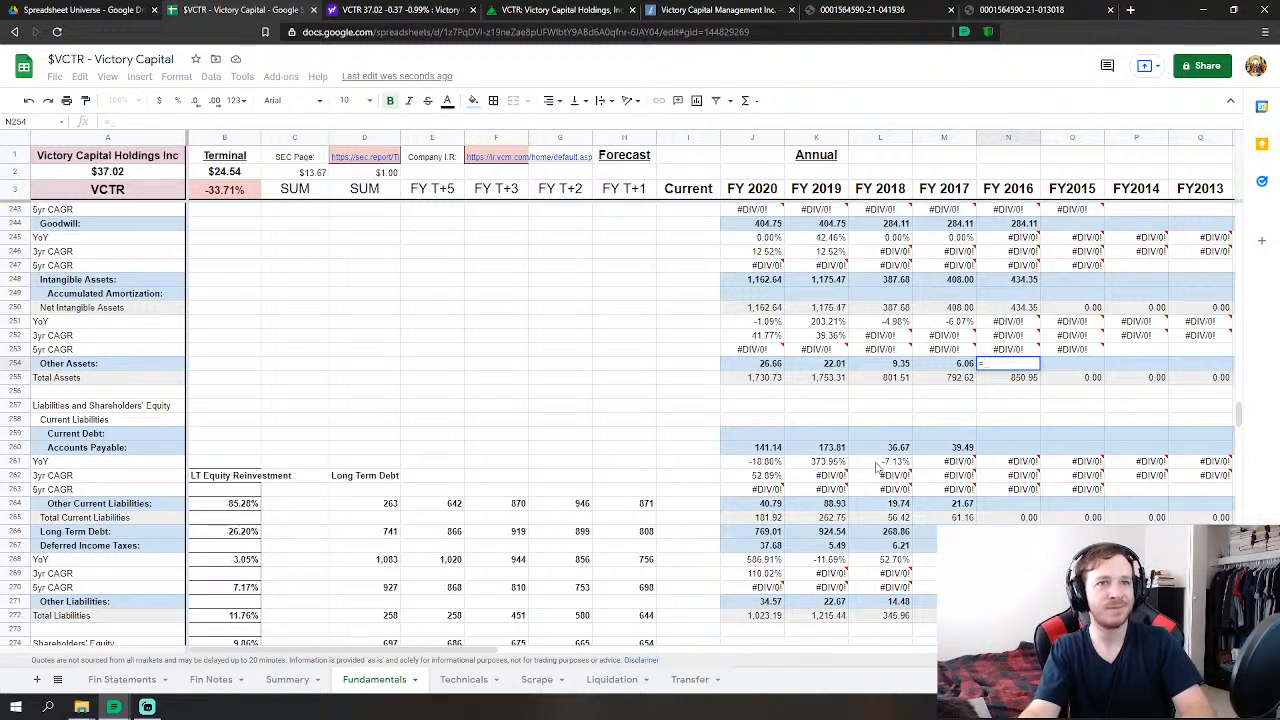
{"action": "key", "text": "Down"}
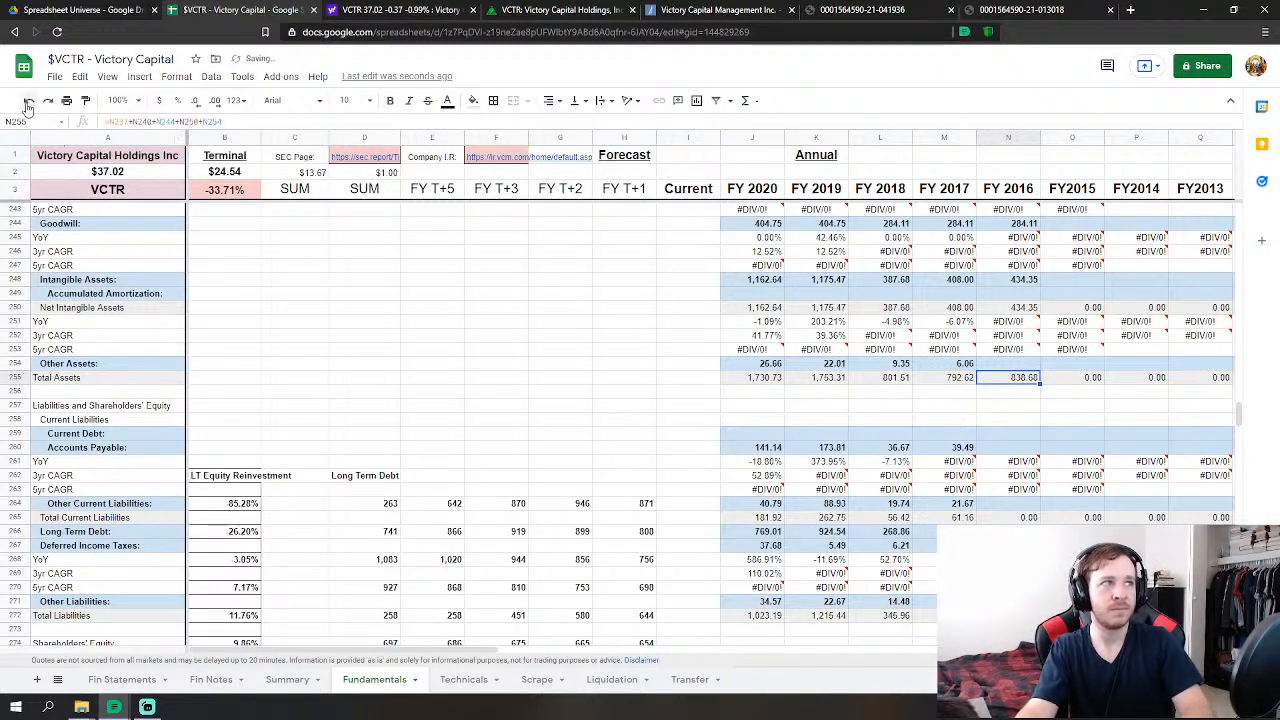
{"action": "key", "text": "ctrl+z"}
- Fill FY 2016 Accounts Payable with payables, accrued compensation and acquisition consideration, ='Fin Statements'!V226+'Fin Statements'!V227+'Fin Statements'!V229
{"action": "left_click", "coordinate": [1008, 448]}
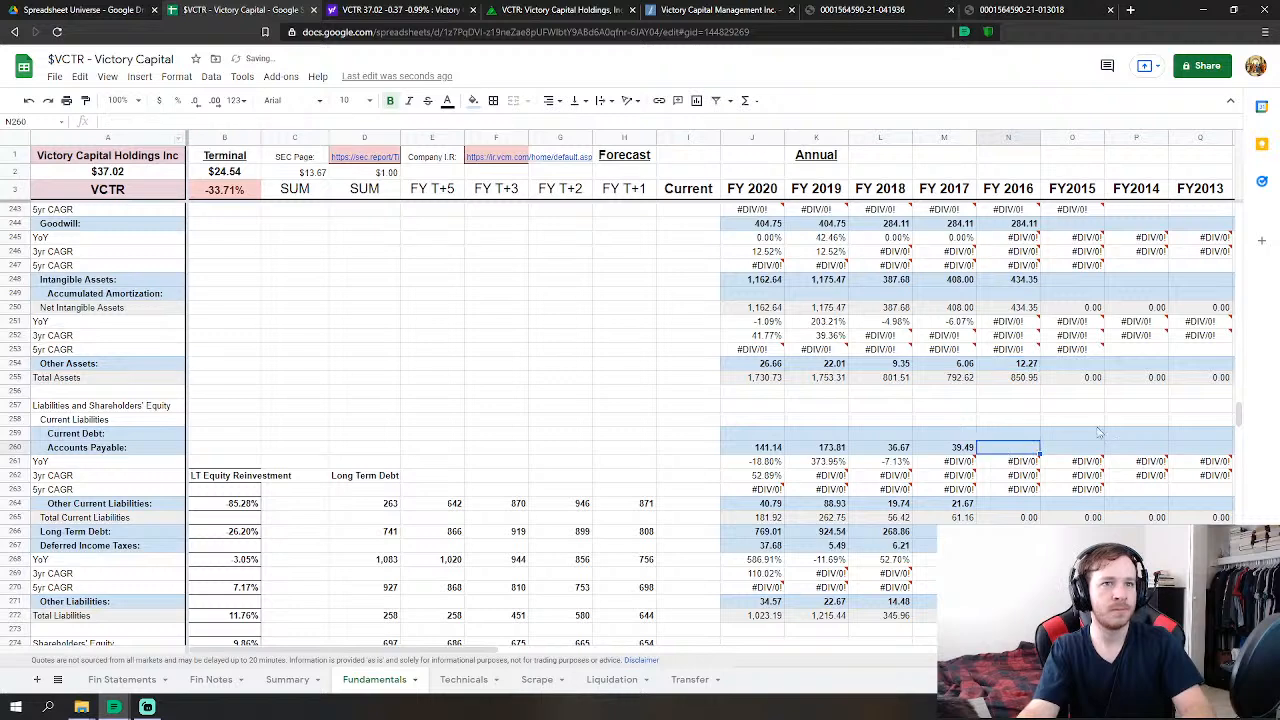
{"action": "scroll", "coordinate": [1000, 440], "scroll_direction": "down", "scroll_amount": 2}
{"action": "type", "text": "="}
{"action": "left_click", "coordinate": [116, 679]}
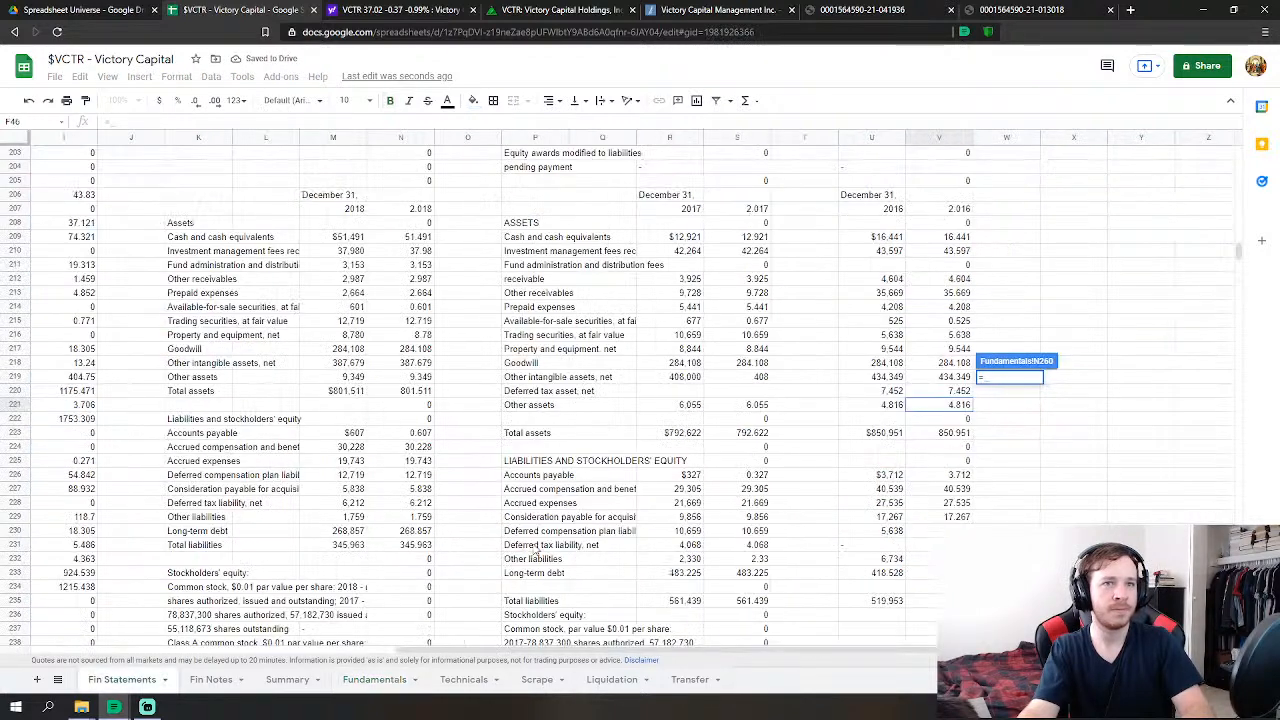
{"action": "left_click", "coordinate": [960, 477]}
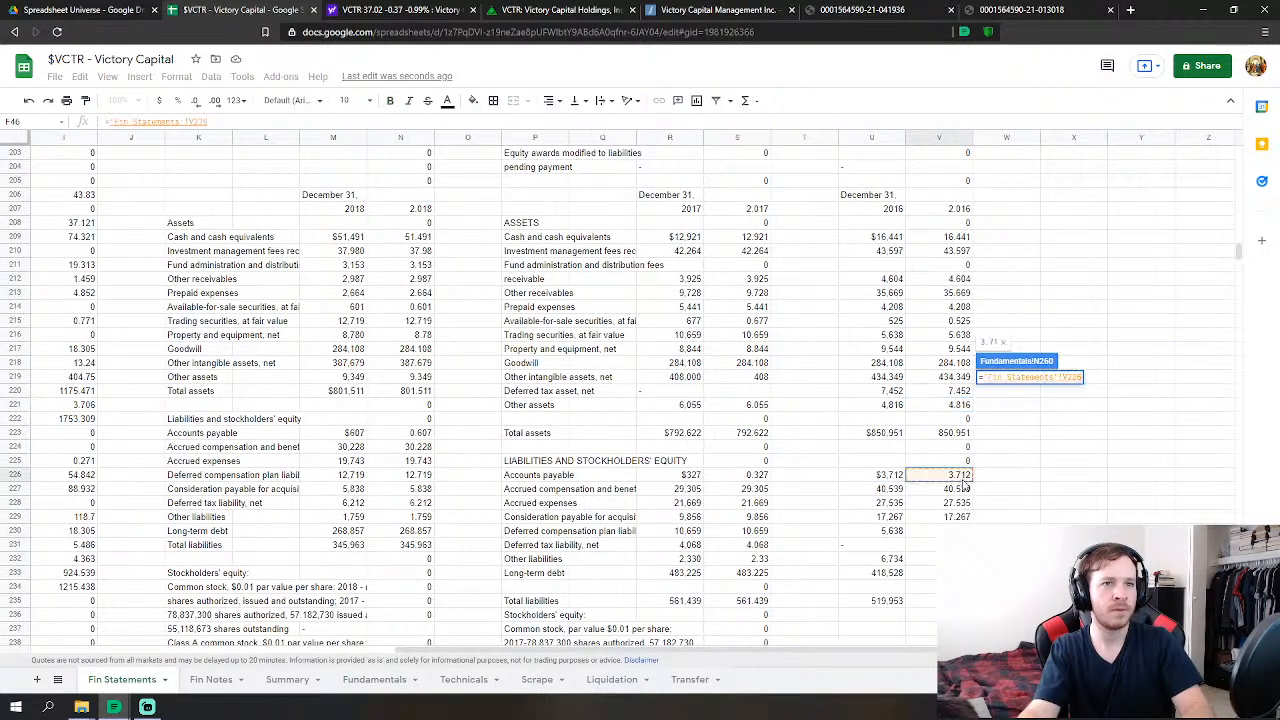
{"action": "type", "text": "+"}
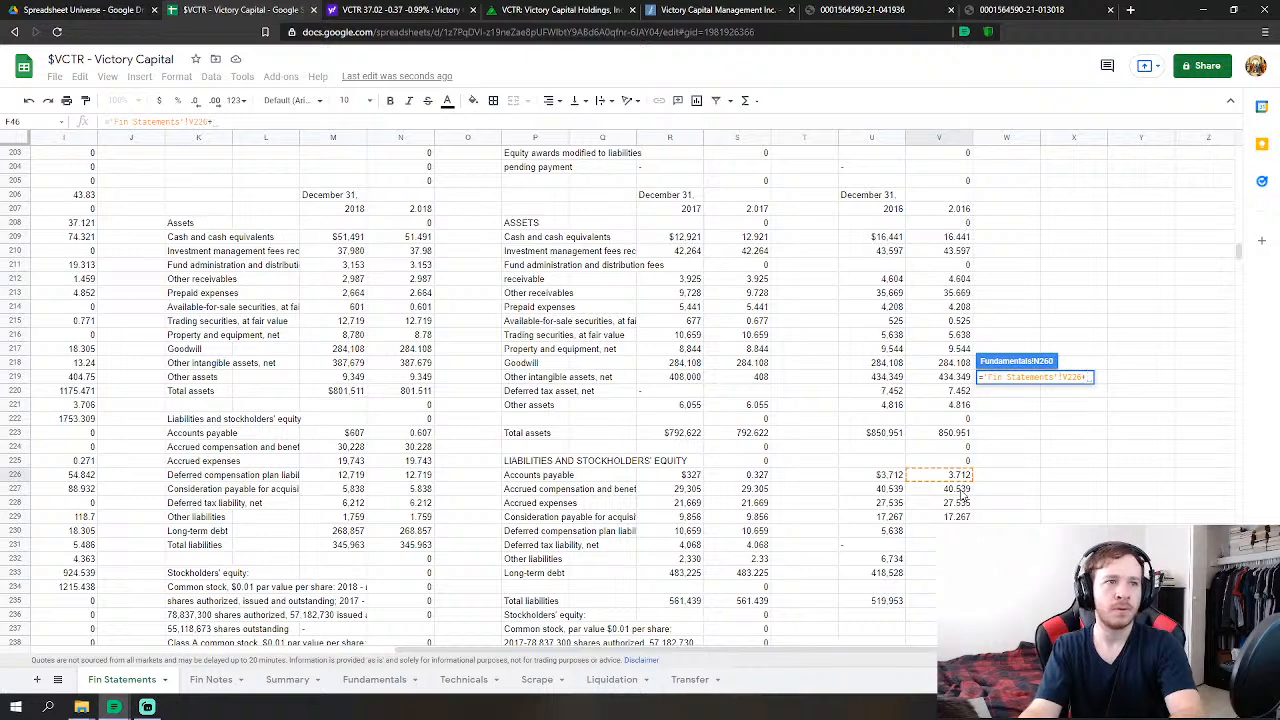
{"action": "left_click", "coordinate": [958, 490]}
{"action": "type", "text": "+"}
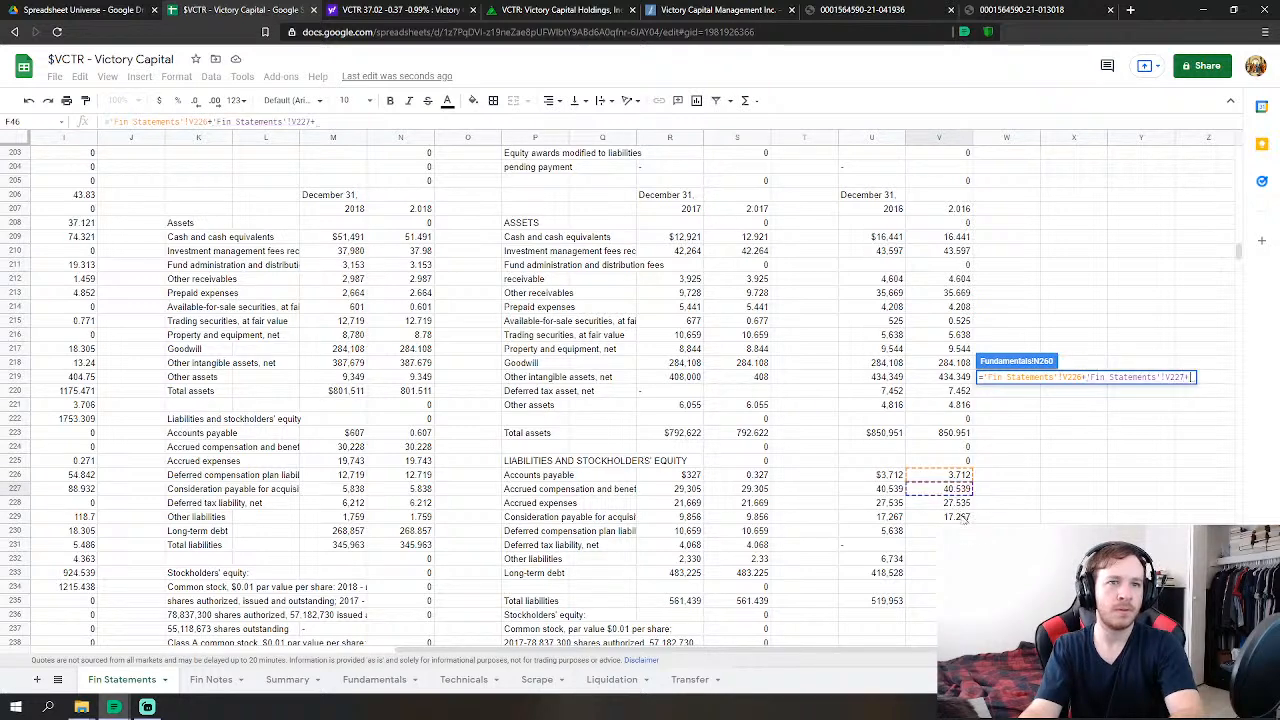
{"action": "left_click", "coordinate": [960, 517]}
{"action": "key", "text": "Return"}
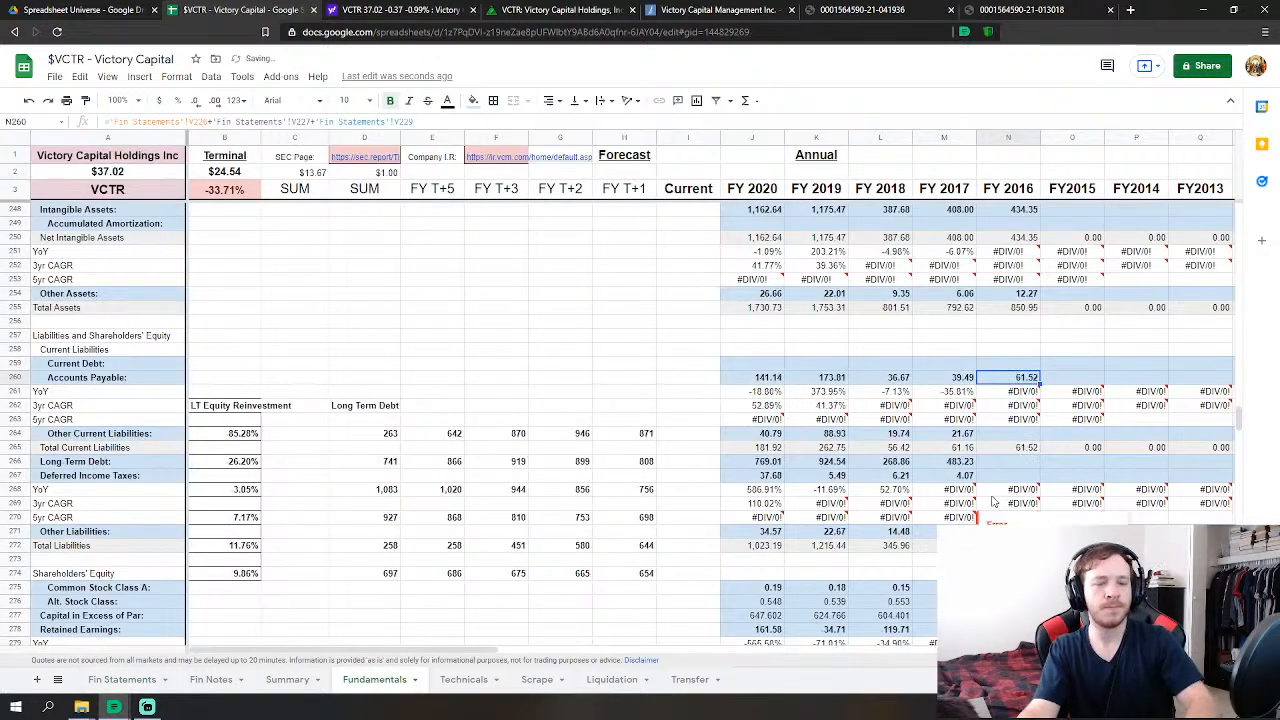
- Link FY 2016 Other Current Liabilities to accrued expenses, ='Fin Statements'!V228
{"action": "left_click", "coordinate": [1015, 433]}
{"action": "type", "text": "="}
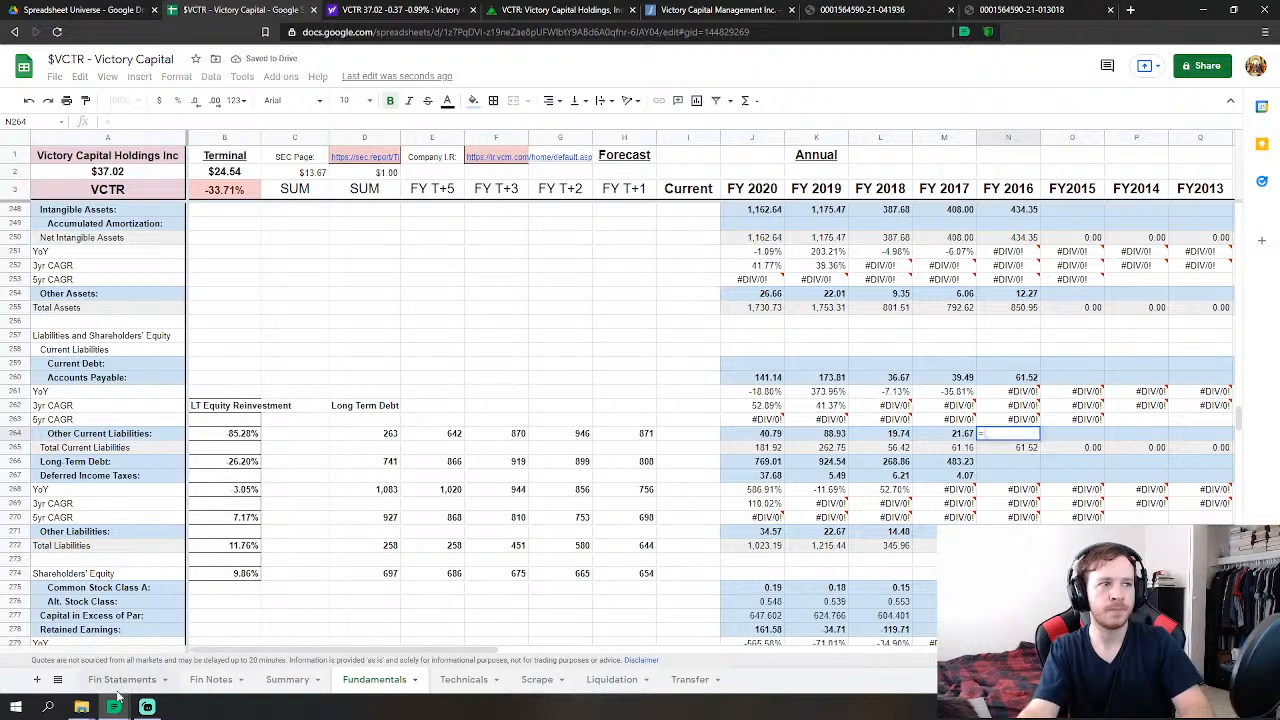
{"action": "left_click", "coordinate": [121, 680]}
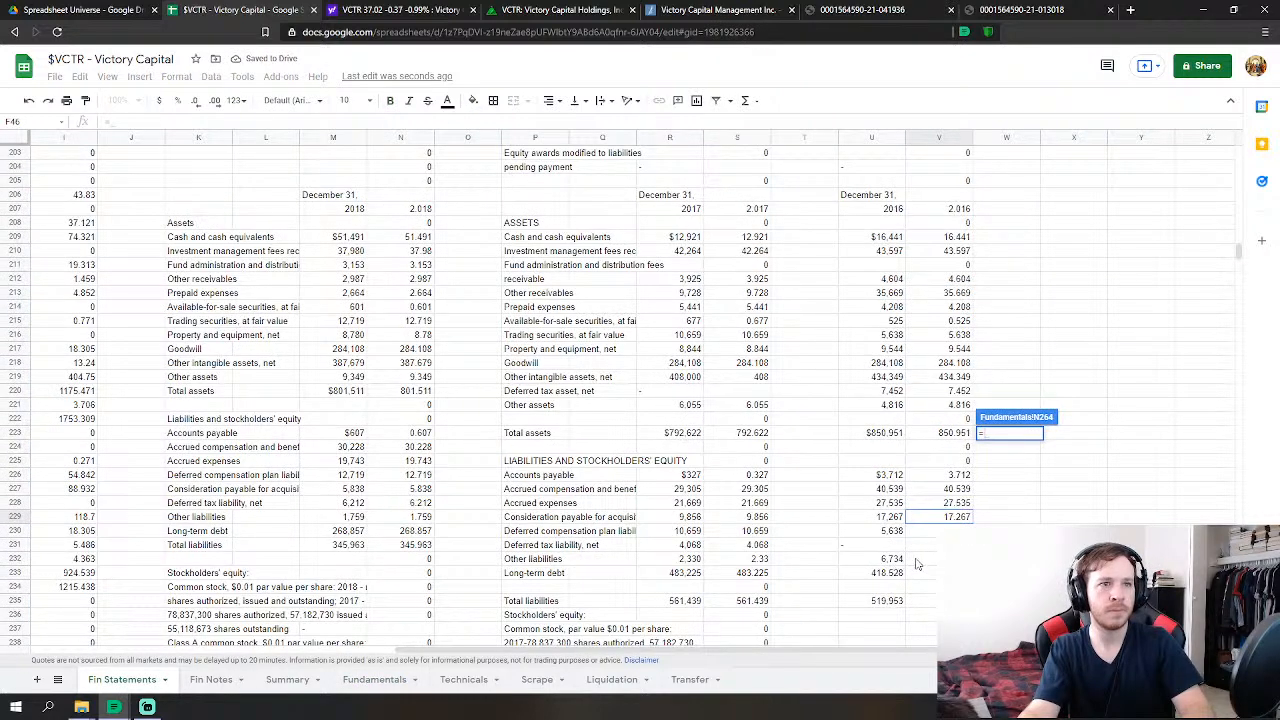
{"action": "left_click", "coordinate": [956, 505]}
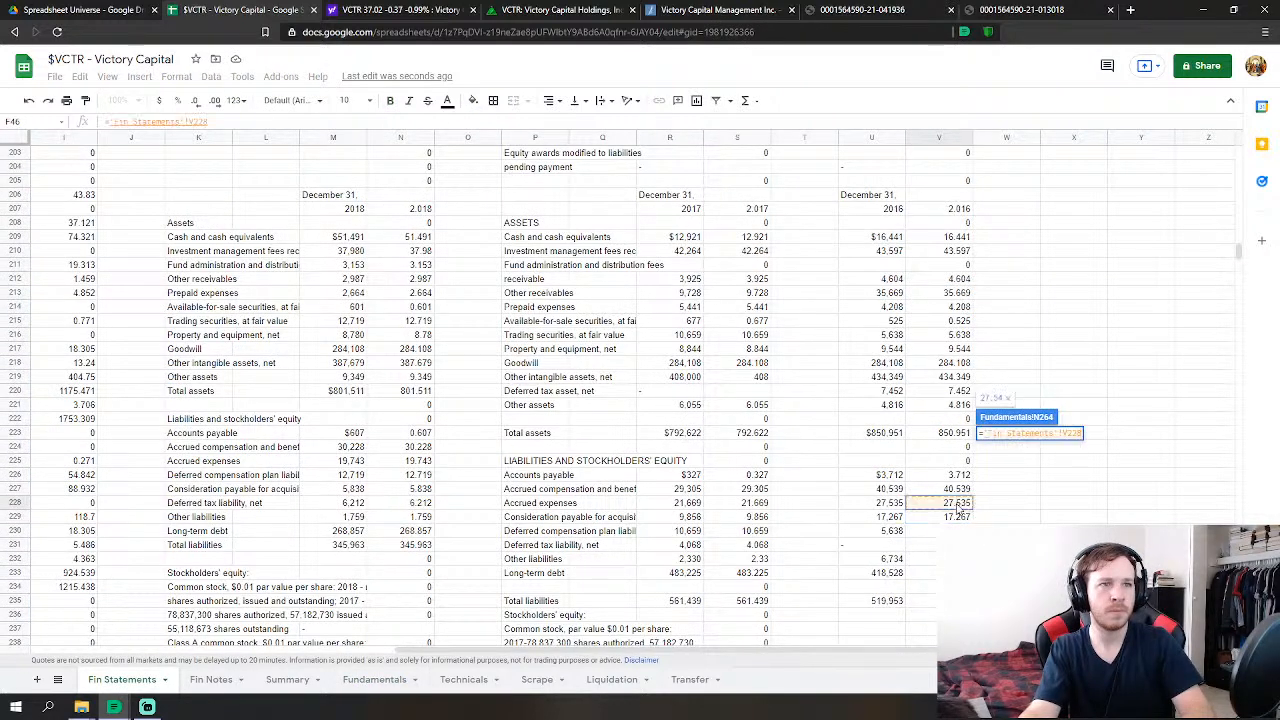
{"action": "key", "text": "Return"}
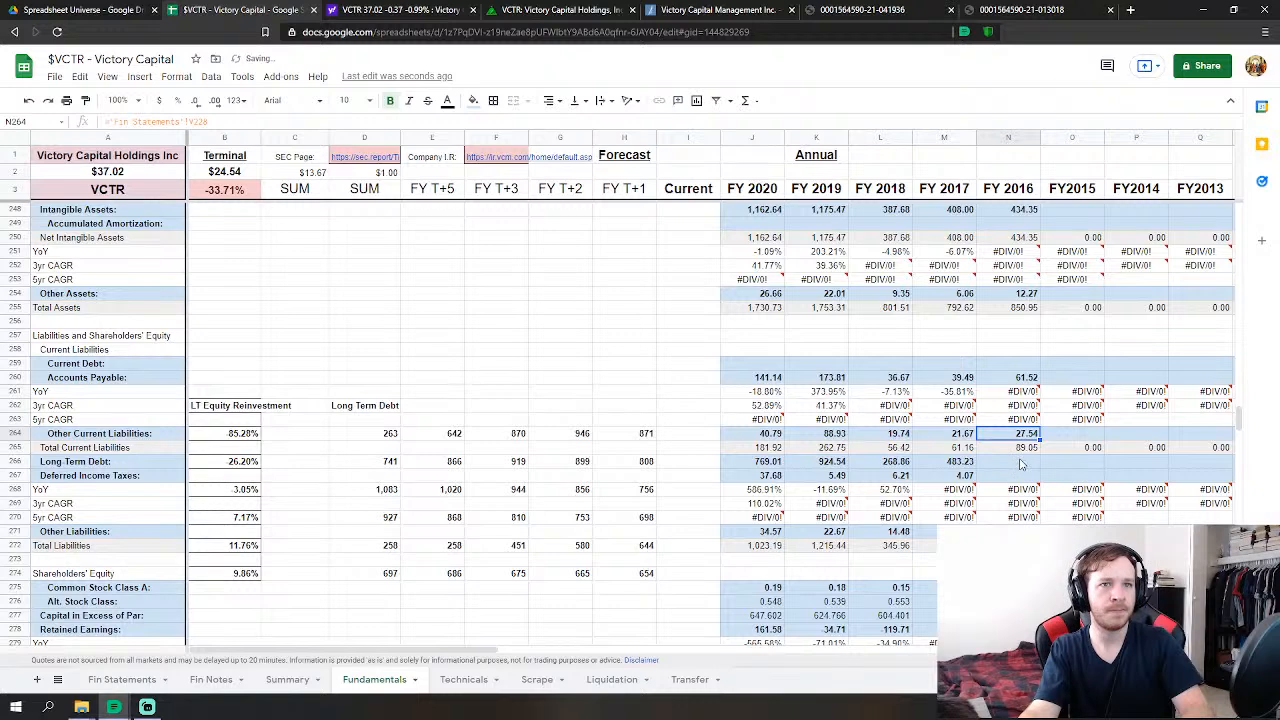
- Link FY 2016 Long-Term Debt to the 2016 long-term debt amount, ='Fin Statements'!V233
{"action": "left_click", "coordinate": [1020, 463]}
{"action": "type", "text": "="}
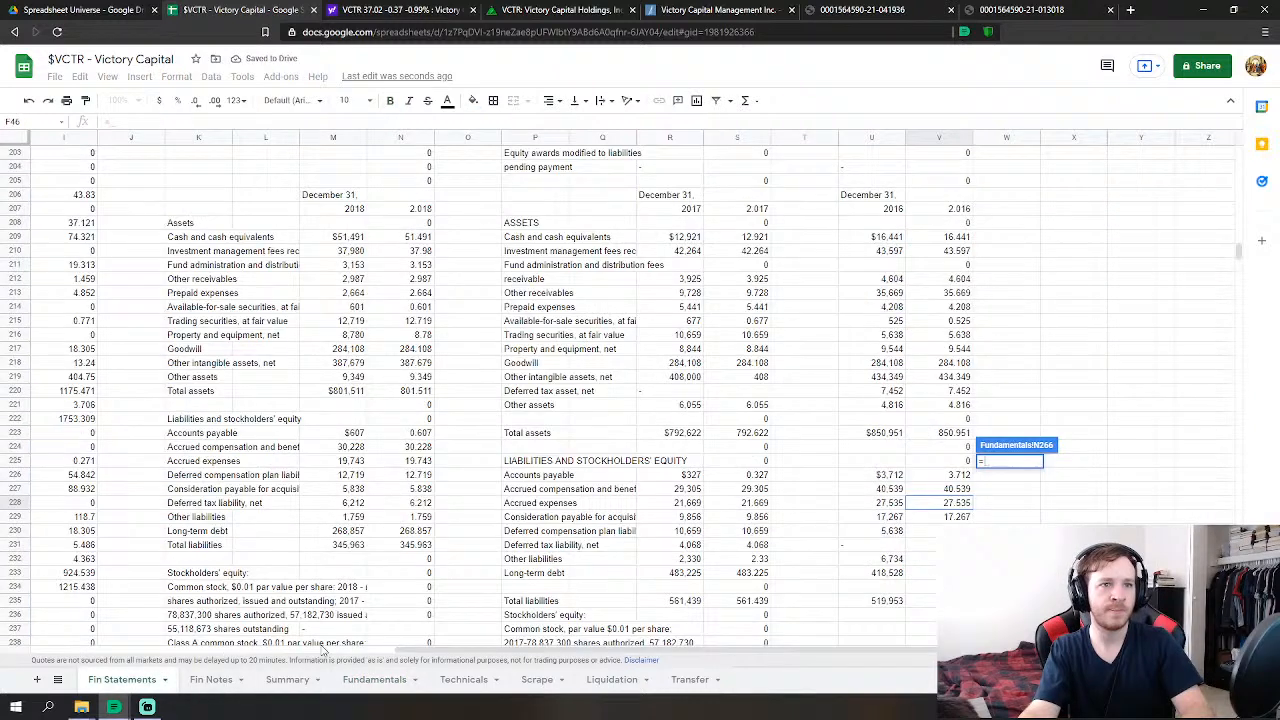
{"action": "left_click", "coordinate": [121, 680]}
{"action": "left_click", "coordinate": [953, 573]}
{"action": "key", "text": "Return"}
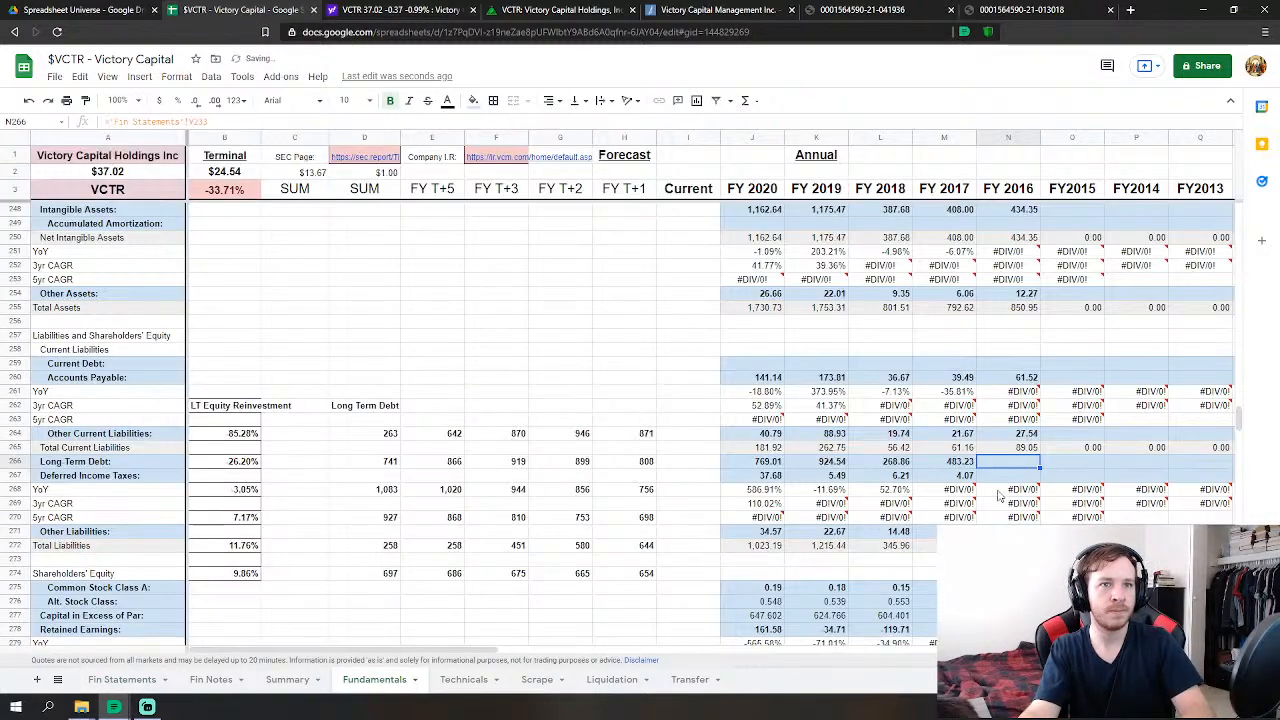
{"action": "left_click", "coordinate": [1018, 477]}
{"action": "type", "text": "="}
{"action": "left_click", "coordinate": [121, 680]}
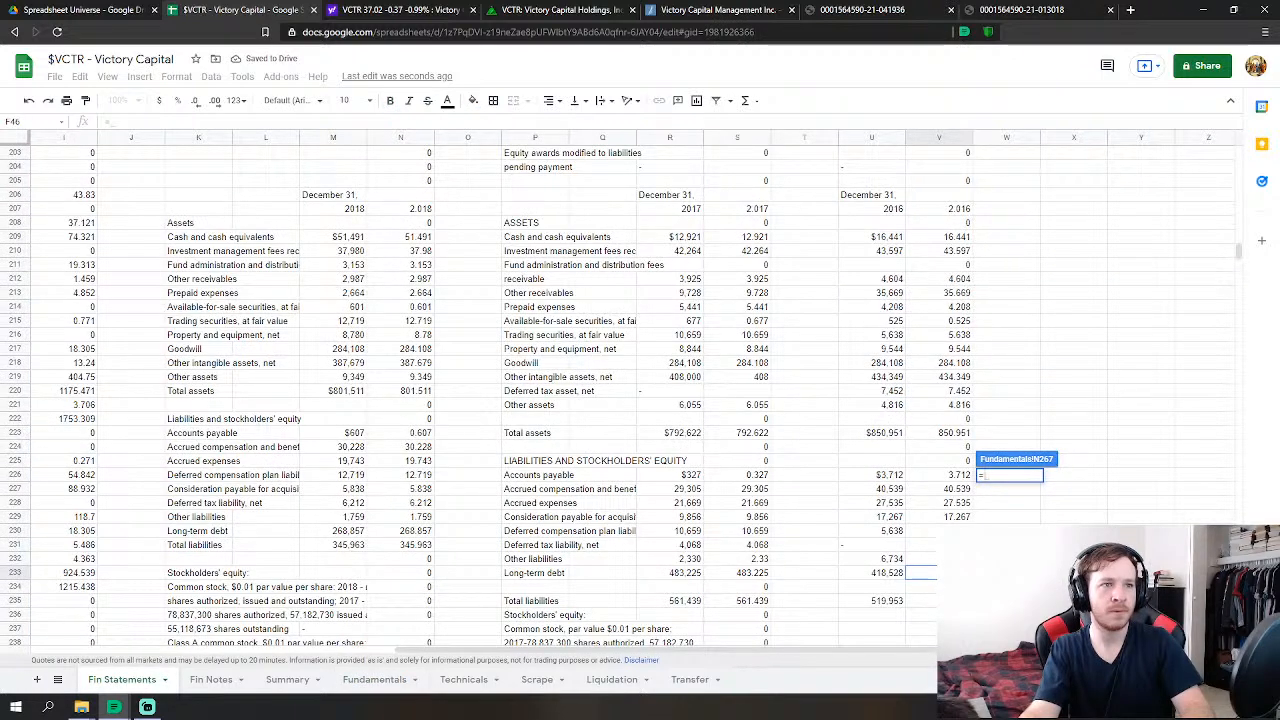
{"action": "key", "text": "Escape"}
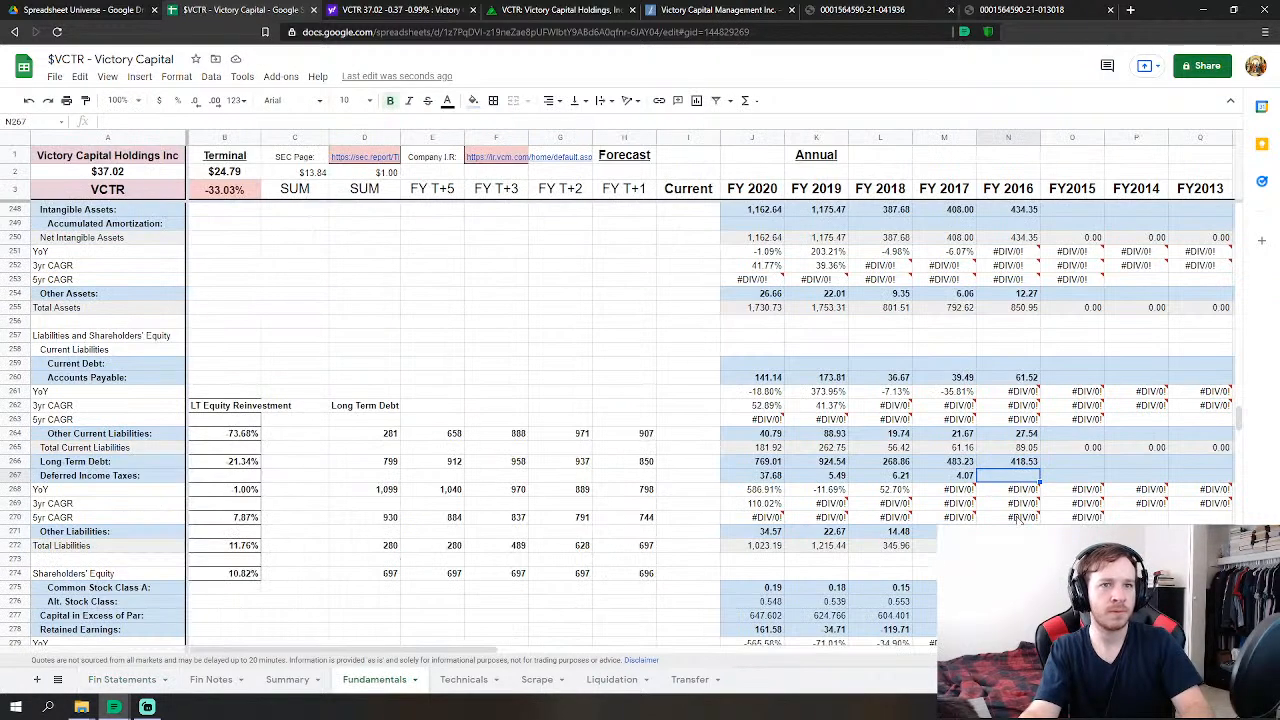
- Fill FY 2016 Other Liabilities with other liabilities plus the deferred compensation plan liability, ='Fin Statements'!V232+'Fin Statements'!V230
{"action": "type", "text": "="}
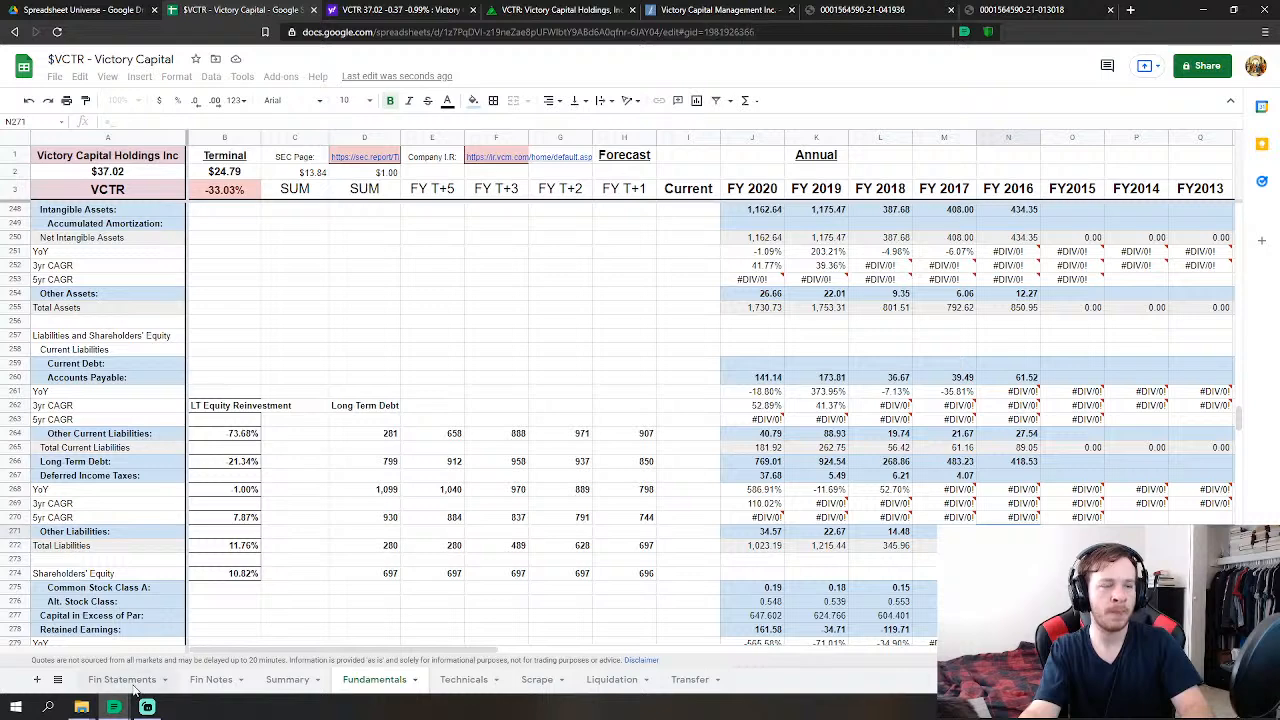
{"action": "left_click", "coordinate": [121, 680]}
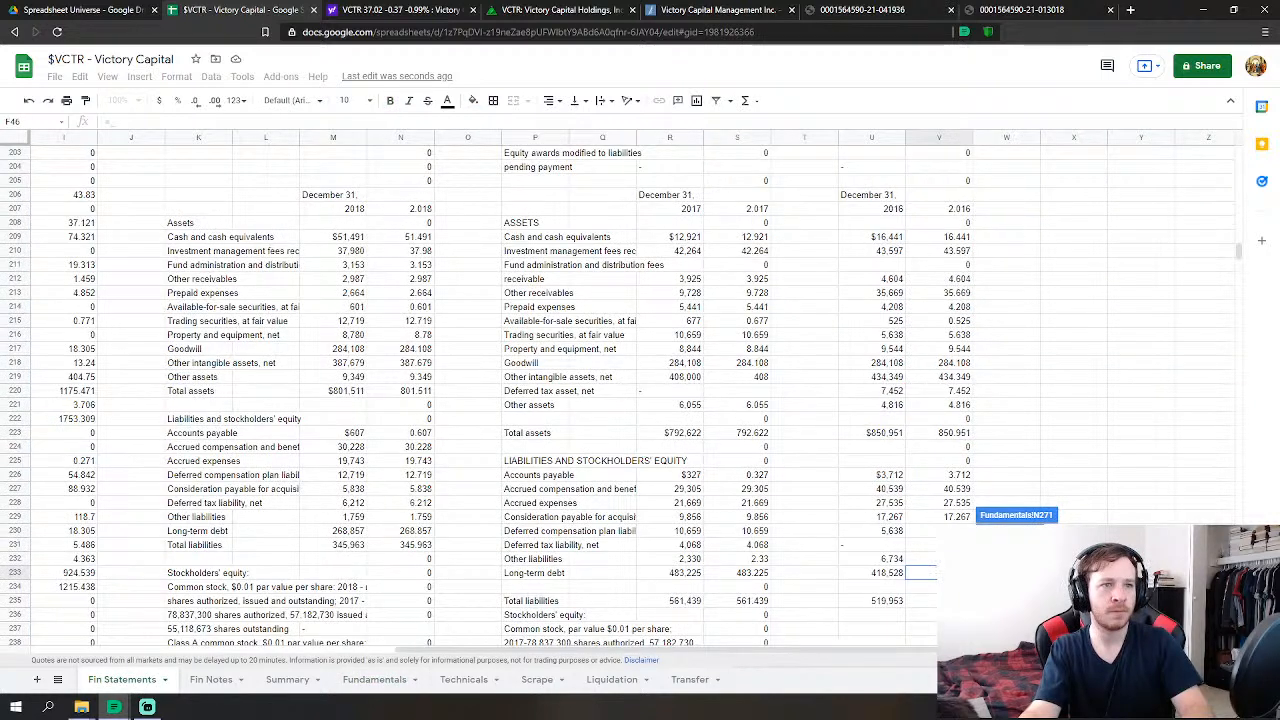
{"action": "left_click", "coordinate": [938, 559]}
{"action": "type", "text": "+"}
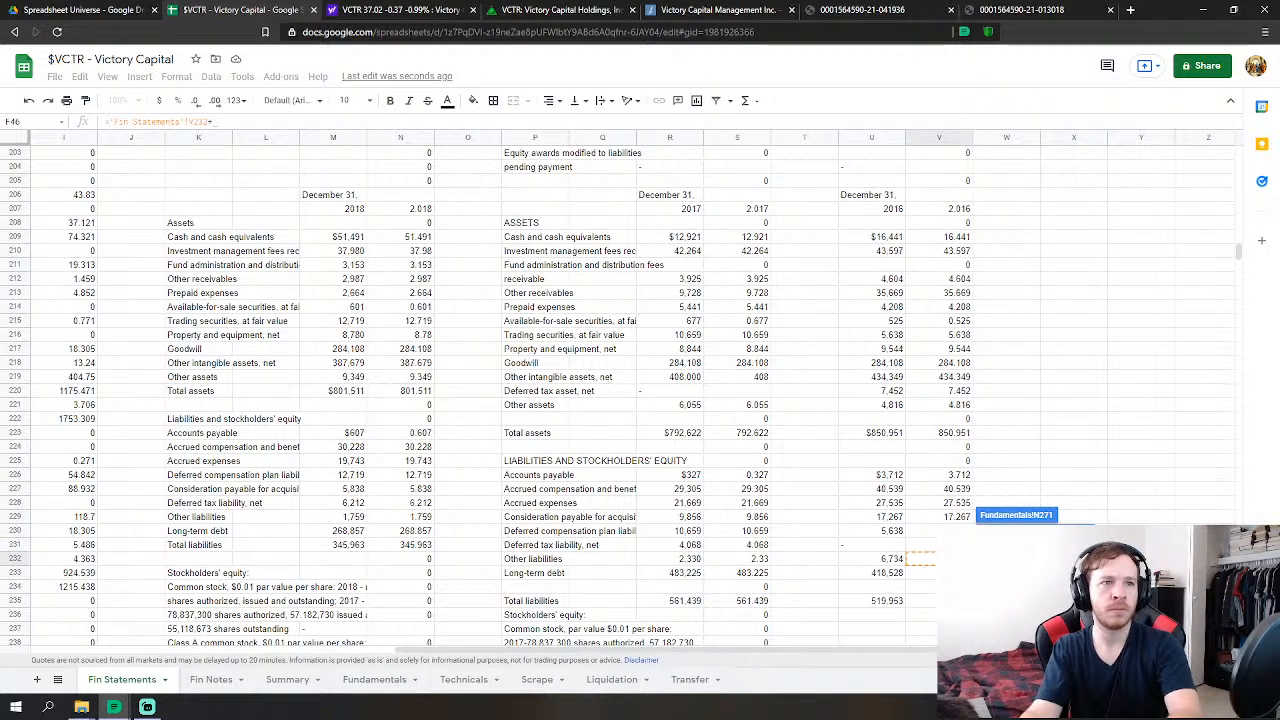
{"action": "left_click", "coordinate": [938, 531]}
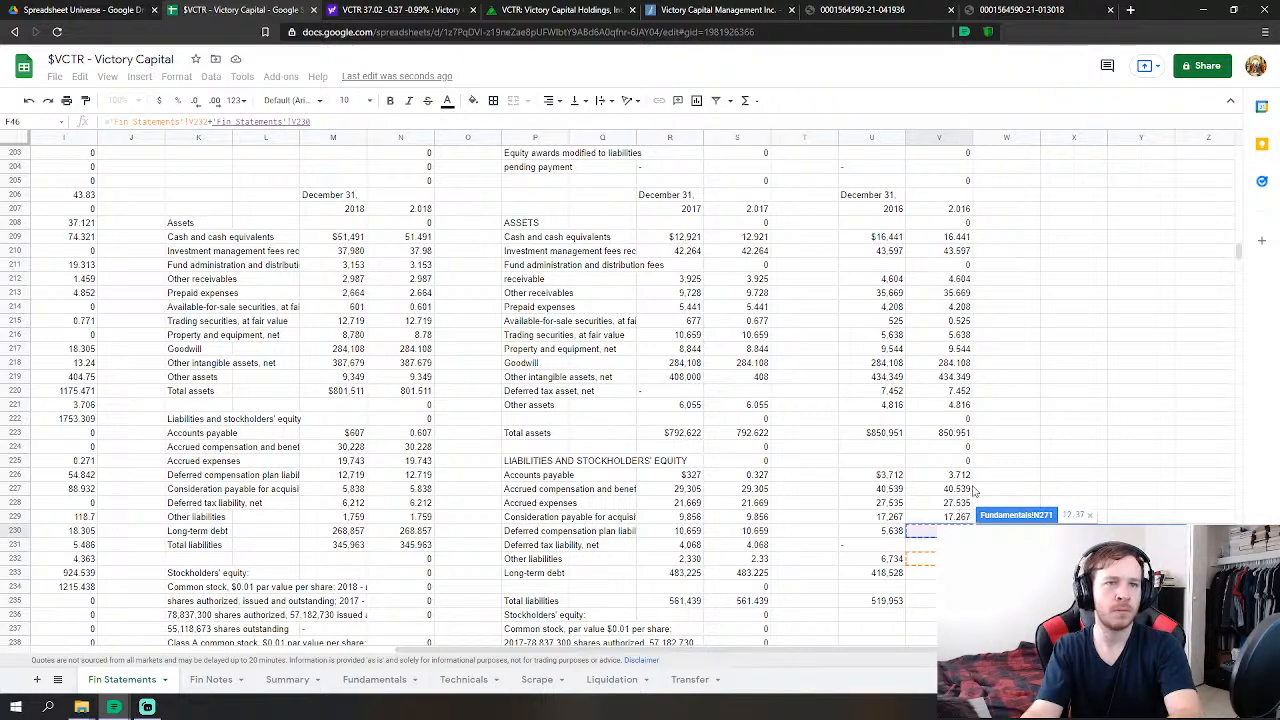
{"action": "key", "text": "Return"}
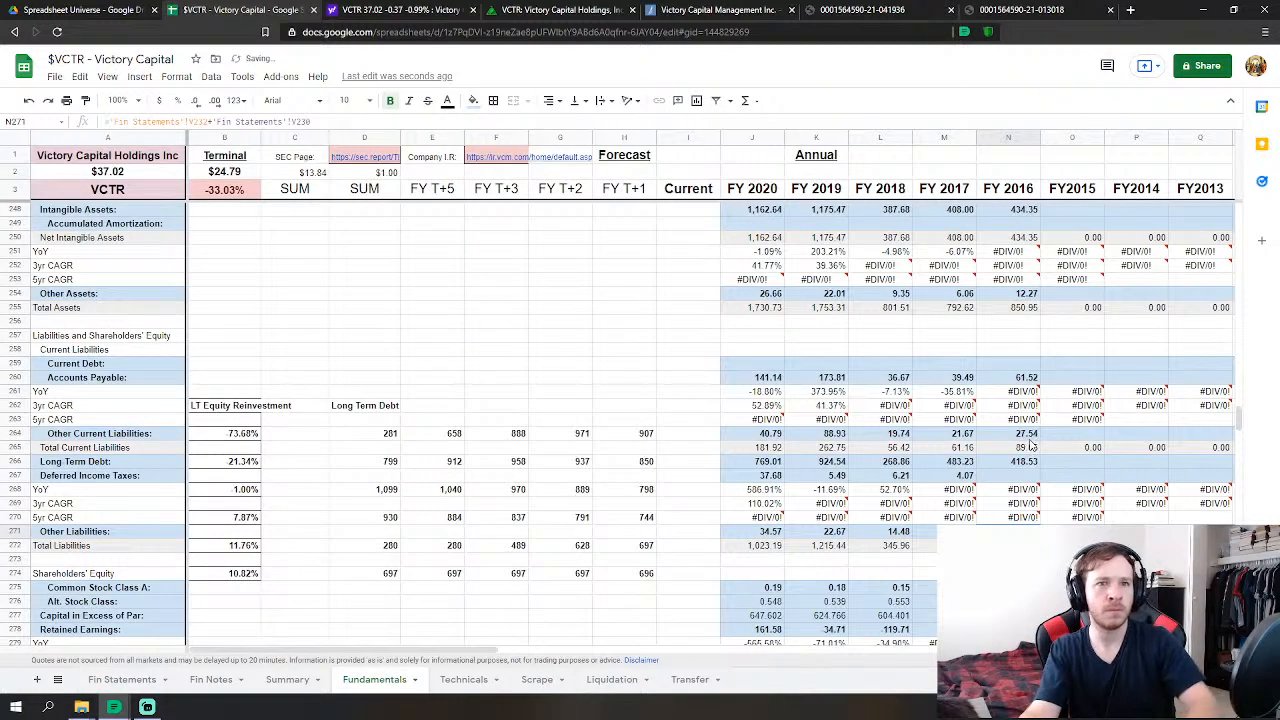
- Link FY 2016 Common Stock Class A to the 2016 common stock amount, ='Fin Statements'!V241
{"action": "left_click", "coordinate": [113, 684]}
{"action": "scroll", "coordinate": [966, 455], "scroll_direction": "down", "scroll_amount": 5}
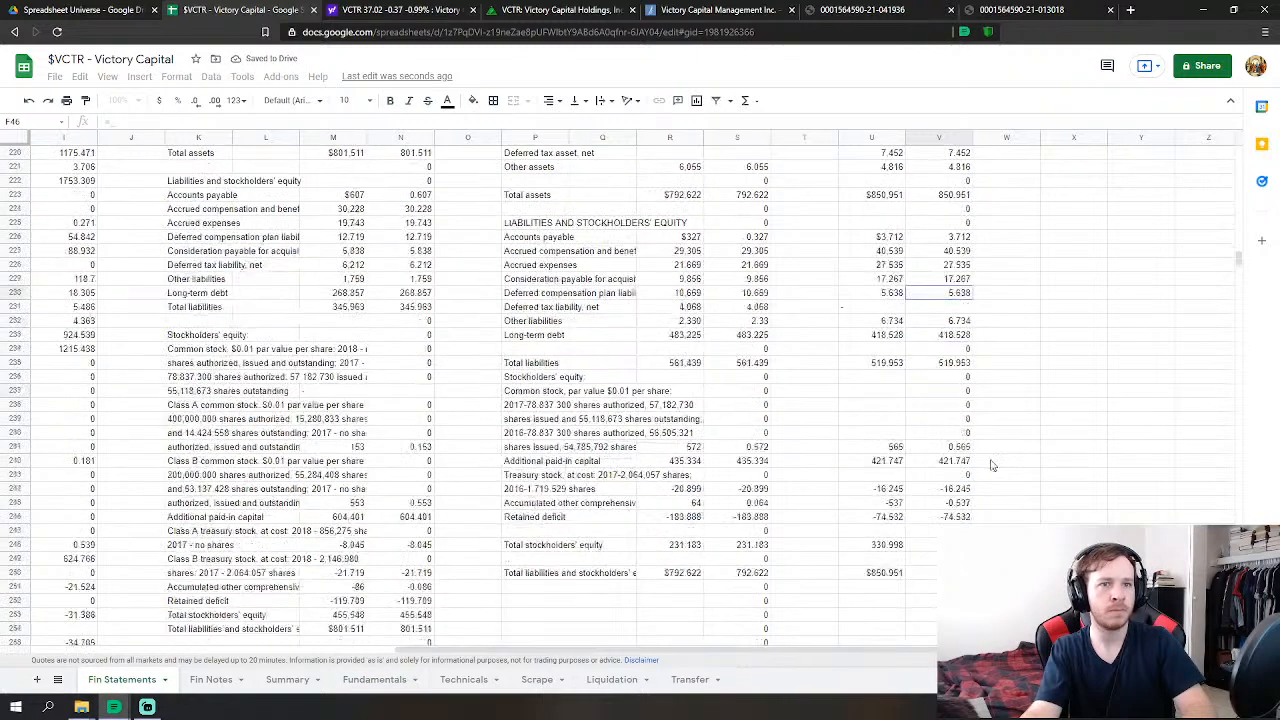
{"action": "left_click", "coordinate": [962, 450]}
{"action": "key", "text": "Return"}
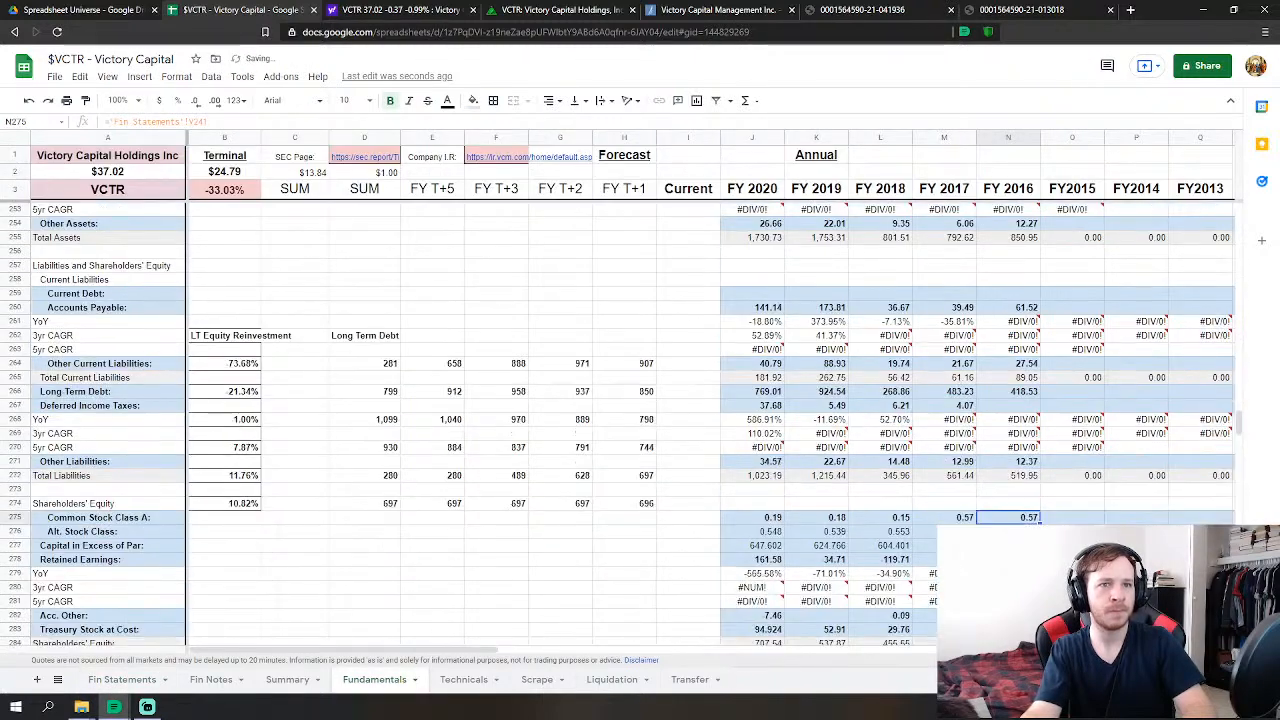
- Link FY 2016 Capital in Excess of Par to the 2016 additional paid-in capital, ='Fin Statements'!V242
{"action": "left_click", "coordinate": [126, 683]}
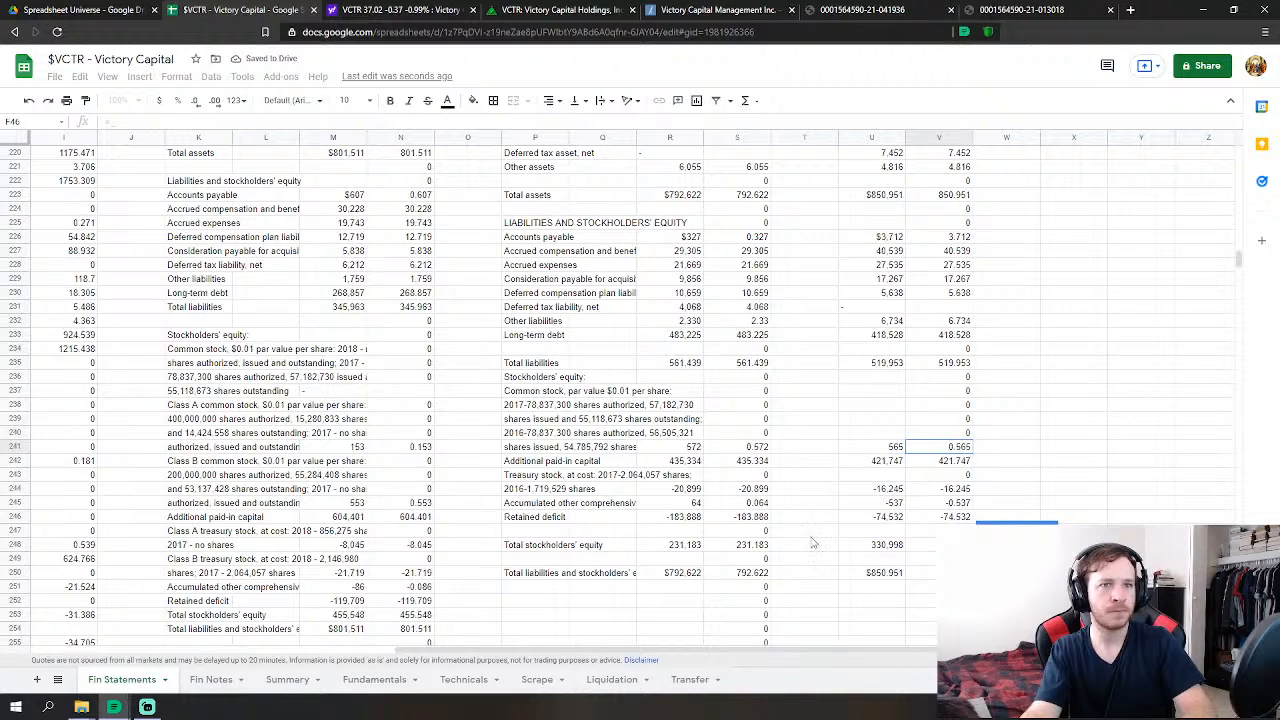
{"action": "left_click", "coordinate": [948, 463]}
{"action": "key", "text": "Return"}
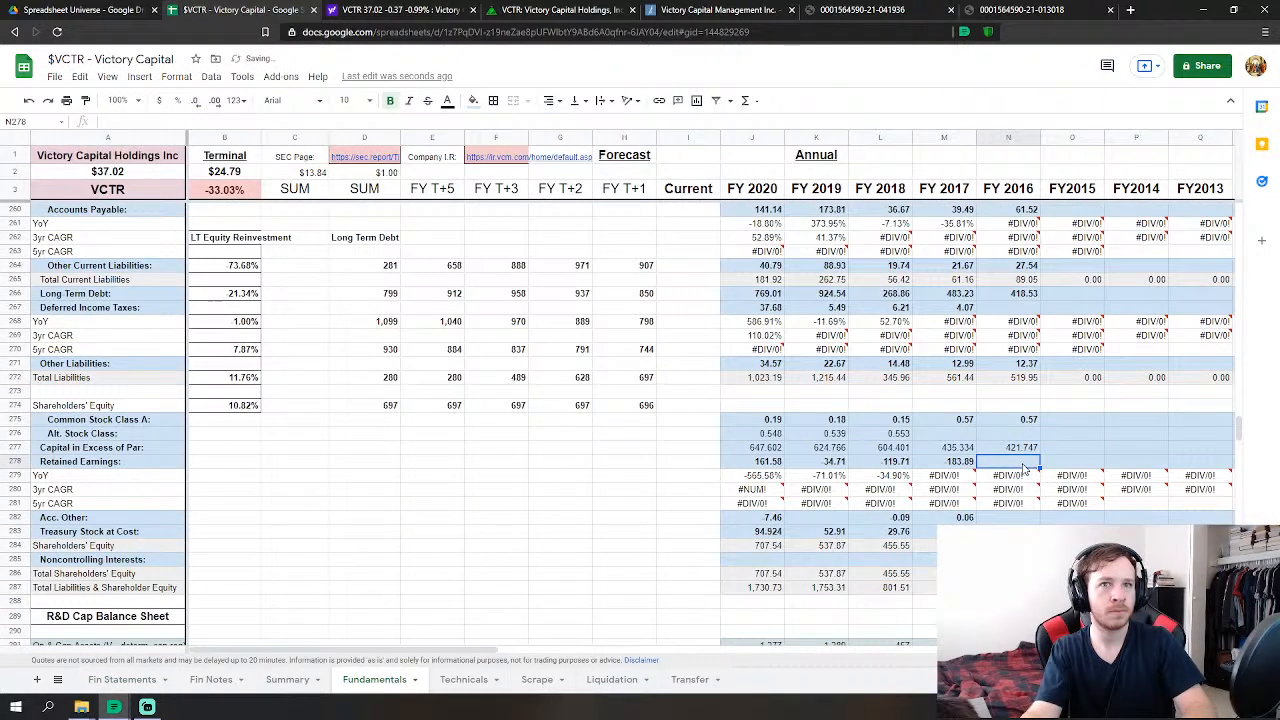
- Link FY 2016 Retained Earnings to the 2016 retained deficit, ='Fin Statements'!V246
{"action": "type", "text": "="}
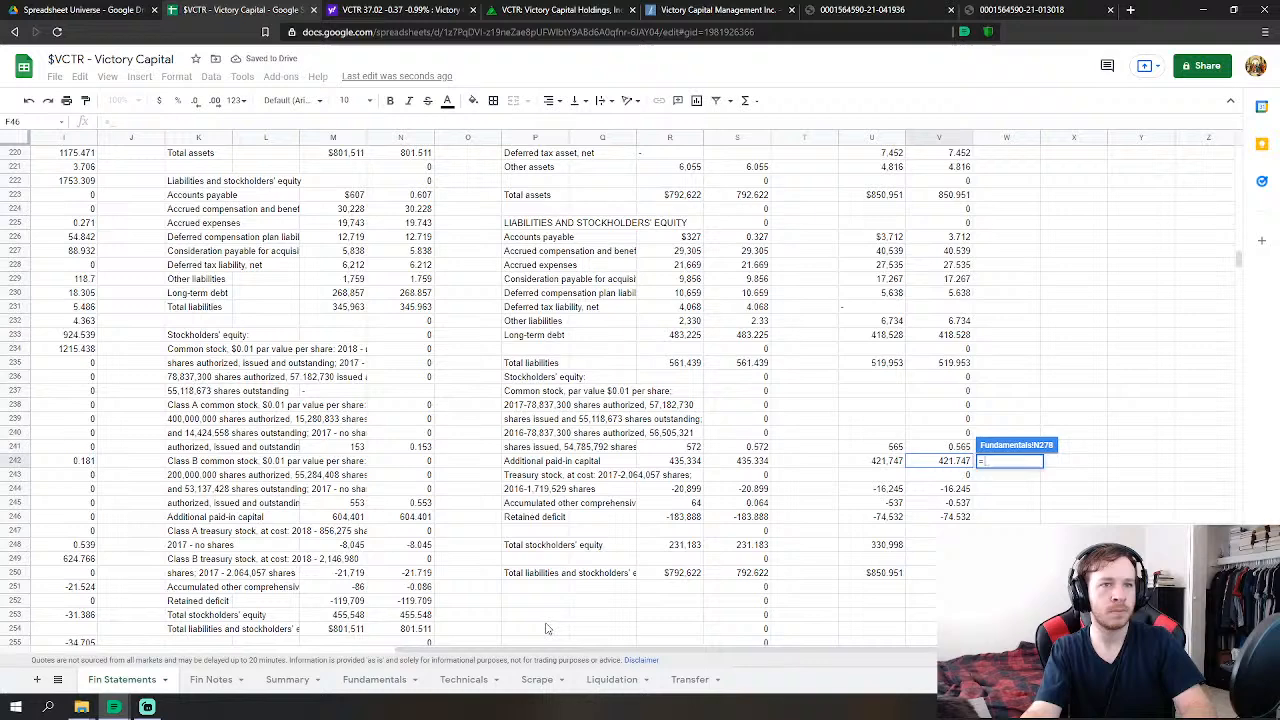
{"action": "left_click", "coordinate": [124, 680]}
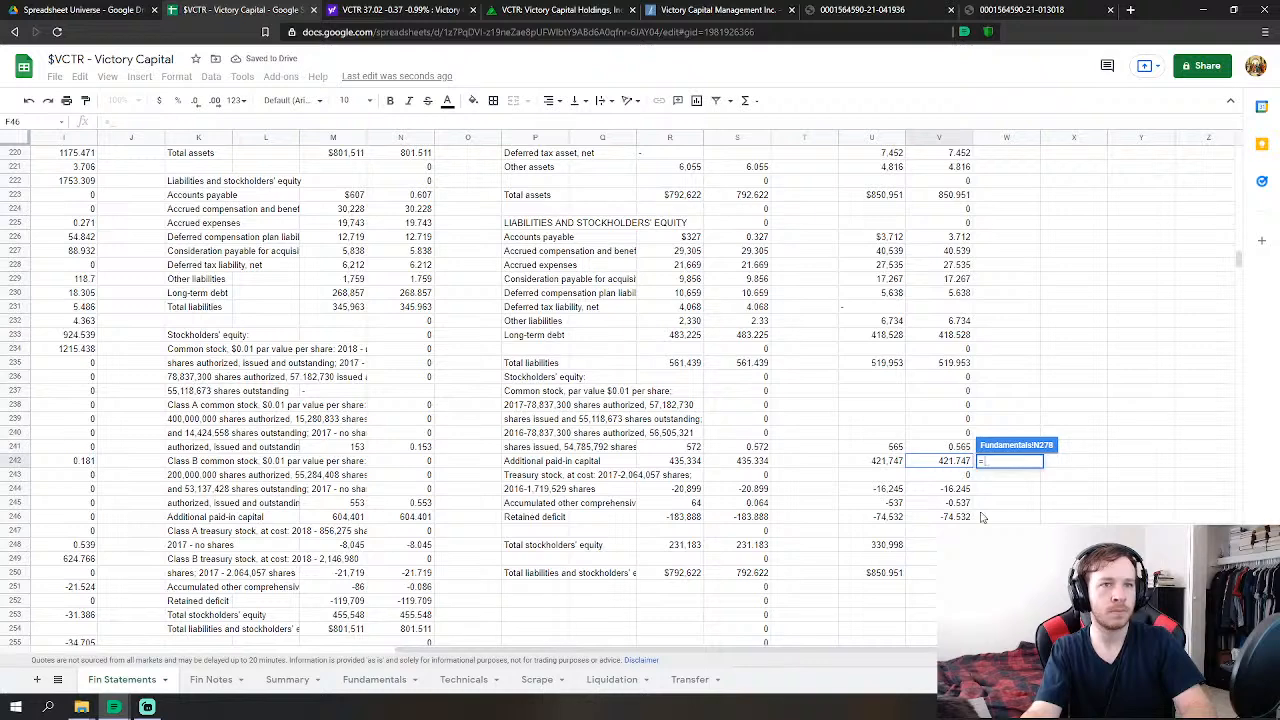
{"action": "left_click", "coordinate": [955, 517]}
{"action": "key", "text": "Return"}
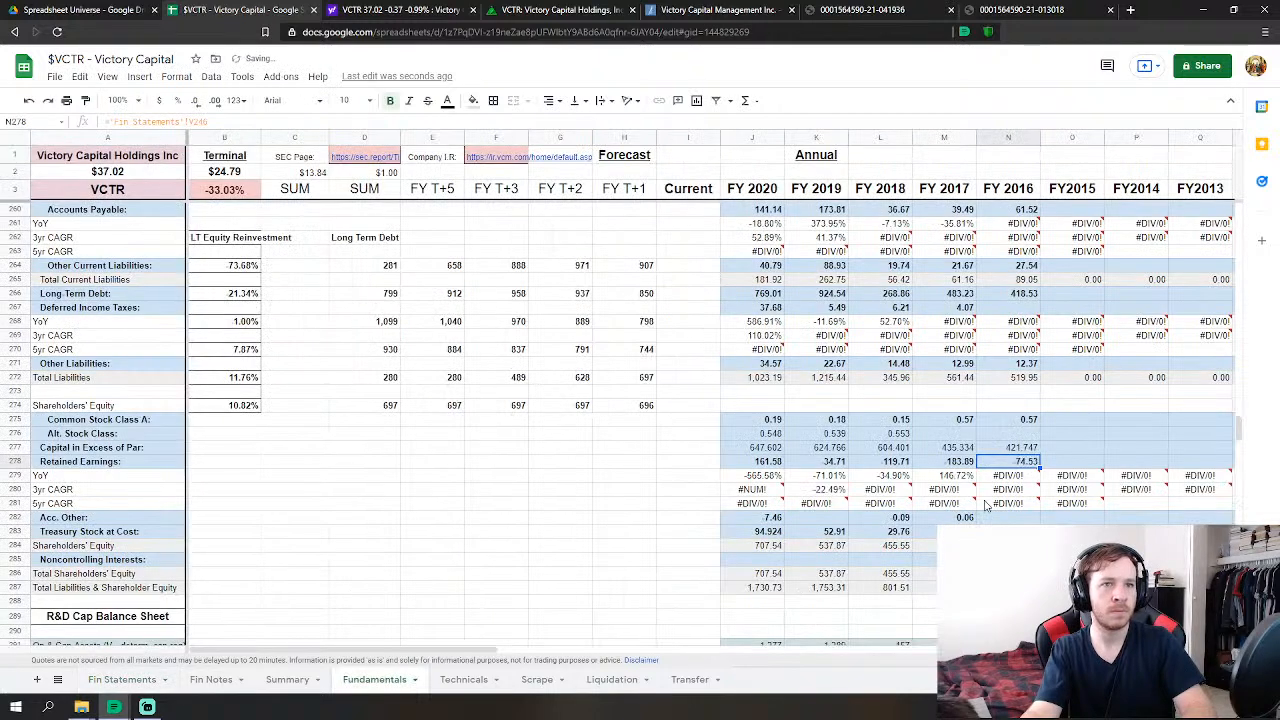
- Link FY 2016 Acc. Other to the 2016 accumulated other comprehensive amount, ='Fin Statements'!V245
{"action": "left_click", "coordinate": [1012, 517]}
{"action": "type", "text": "="}
{"action": "left_click", "coordinate": [124, 680]}
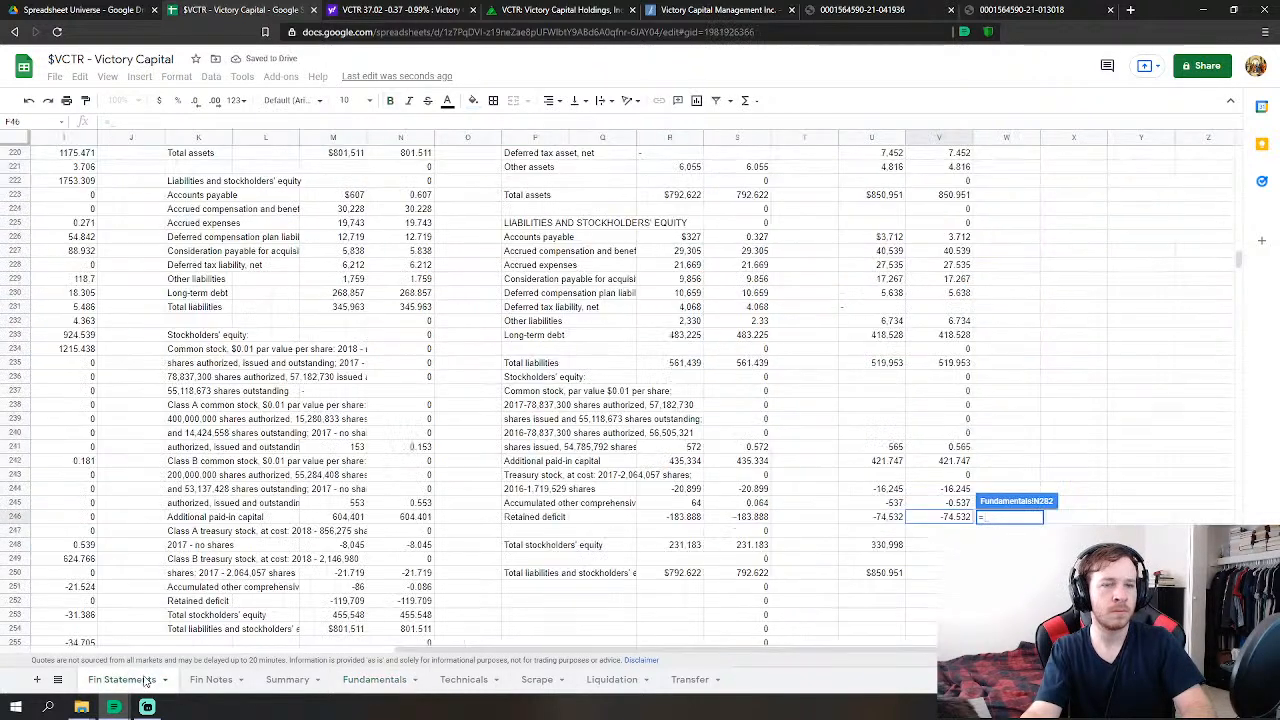
{"action": "left_click", "coordinate": [955, 503]}
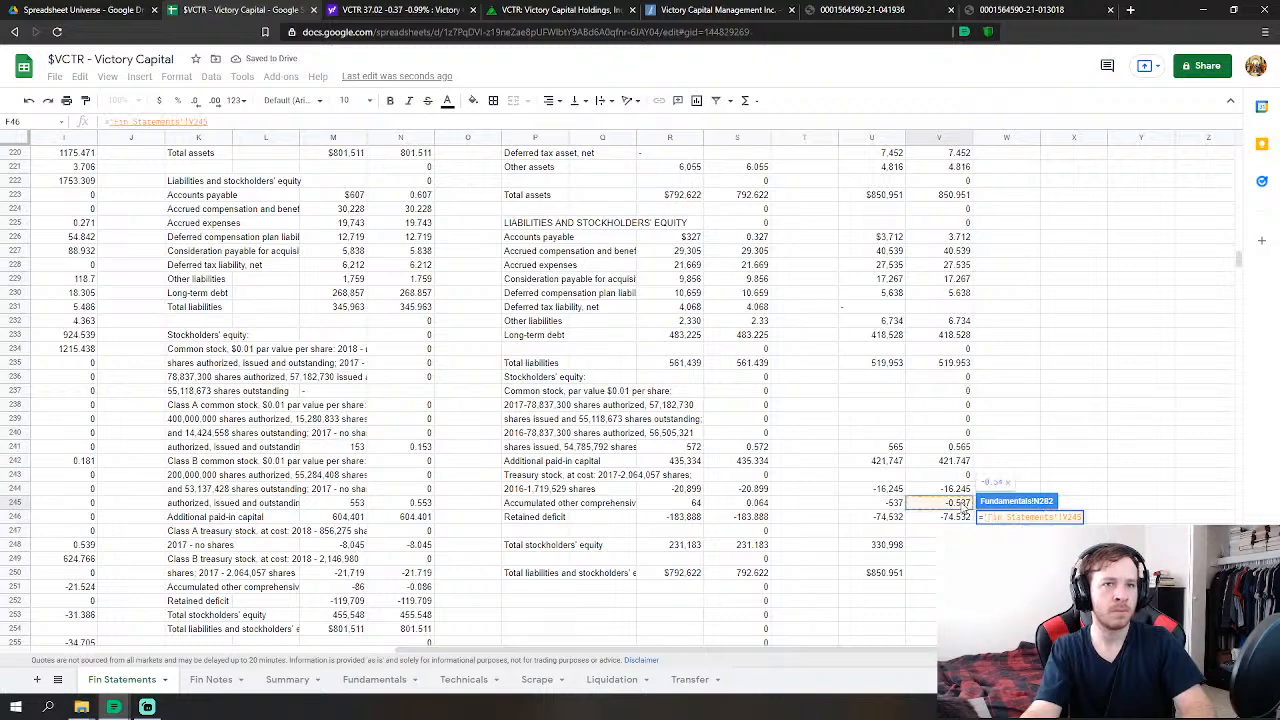
{"action": "key", "text": "Return"}
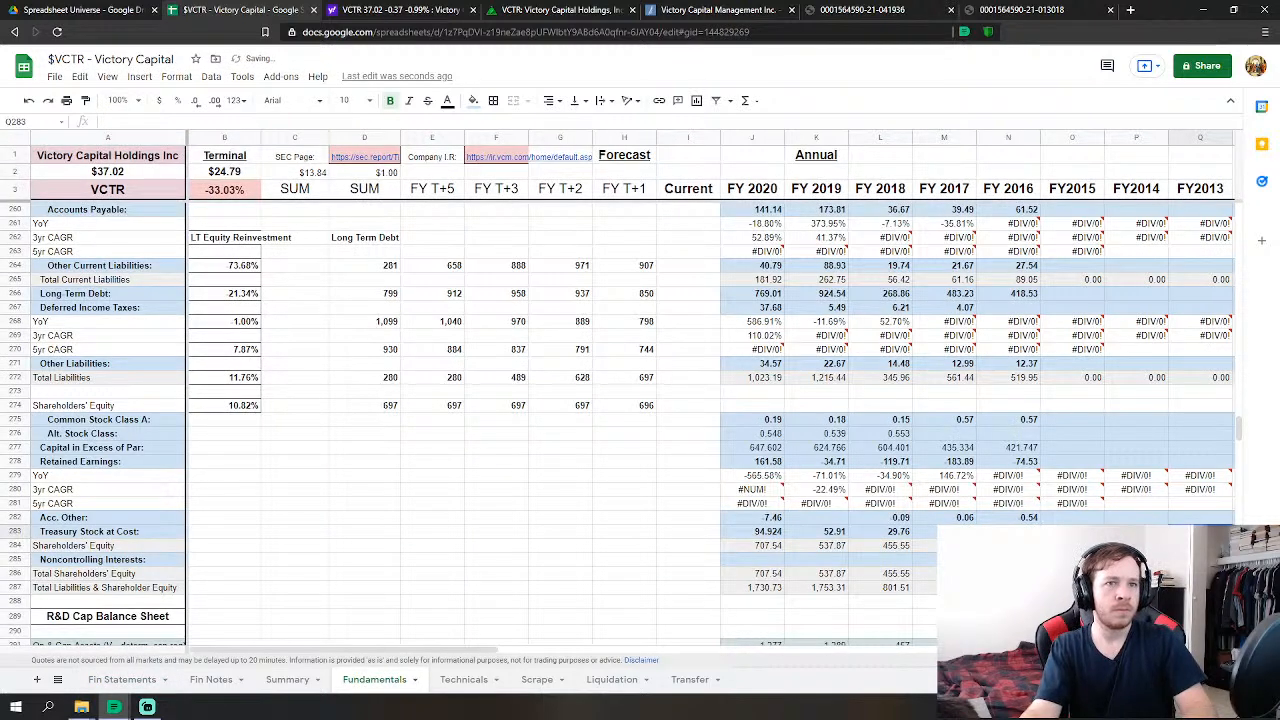
- Fill FY 2016 Treasury Stock at Cost with the negated 2016 treasury stock amount, =-'Fin Statements'!V244
{"action": "type", "text": "="}
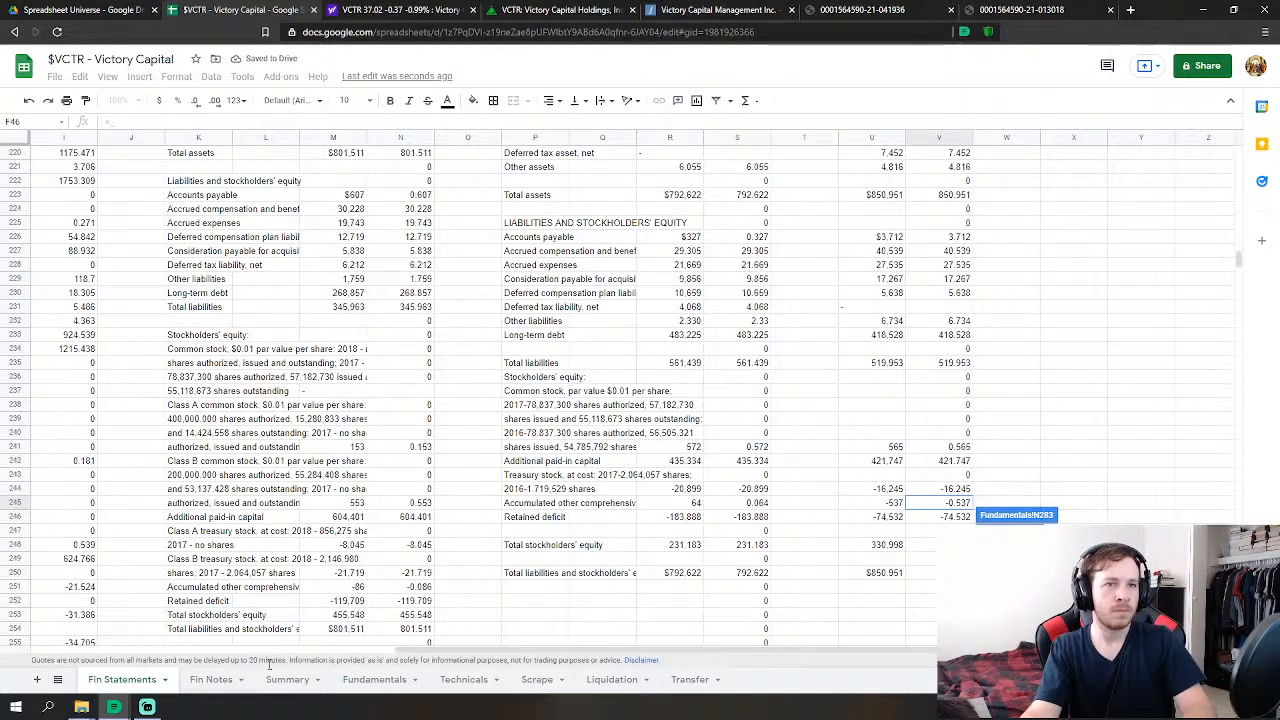
{"action": "left_click", "coordinate": [122, 680]}
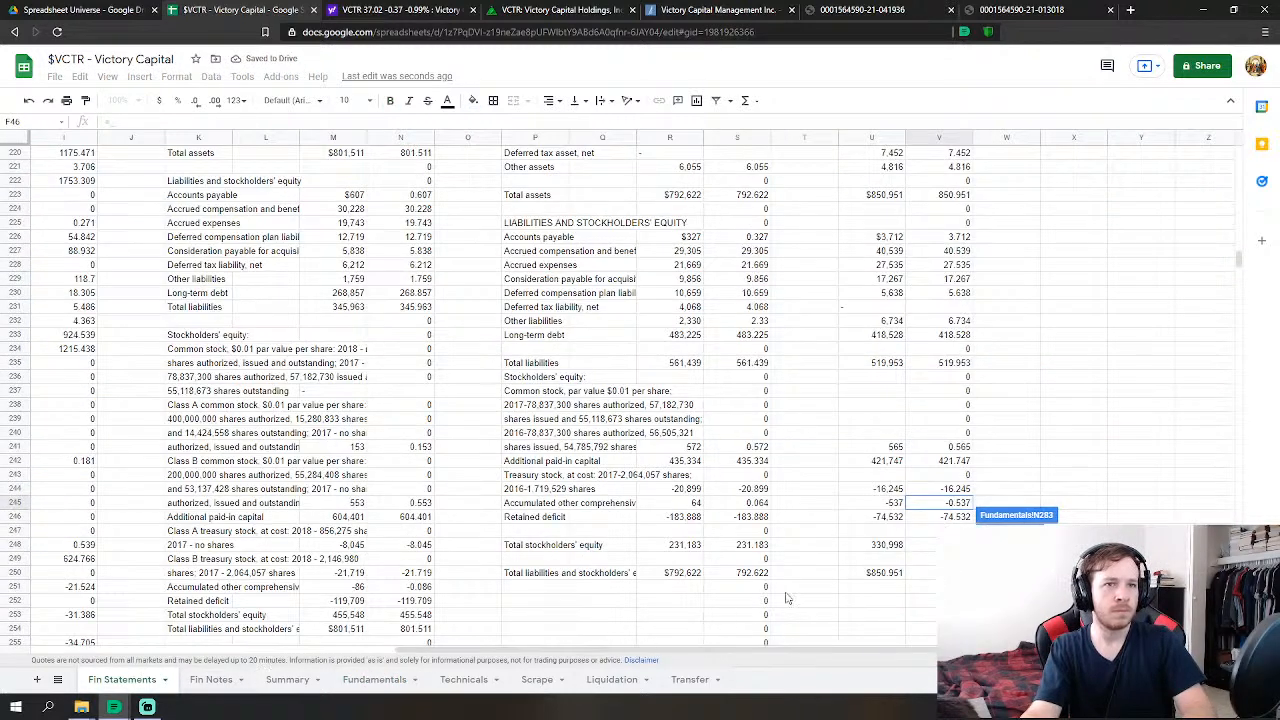
{"action": "left_click", "coordinate": [966, 489]}
{"action": "key", "text": "Return"}
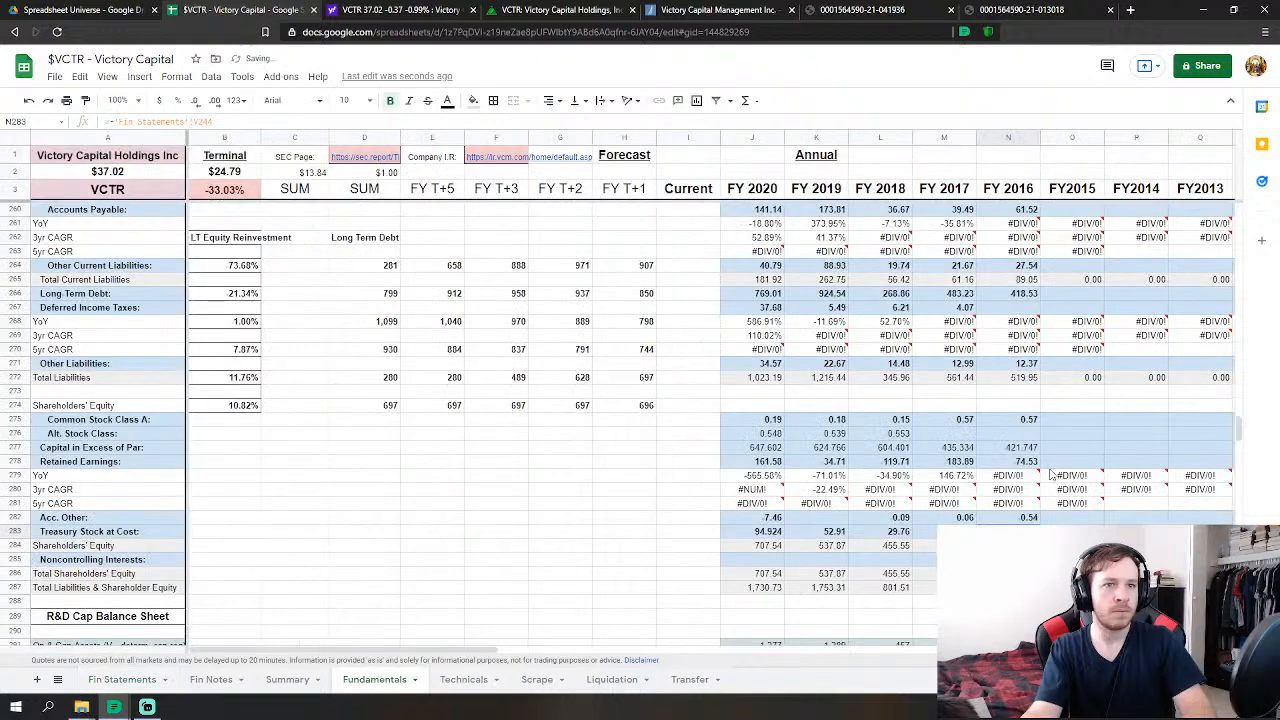
- Review the Fundamentals sheet's balance sheet, Leverage & Discount, Debt and Income Statements sections
{"action": "left_click", "coordinate": [120, 680]}
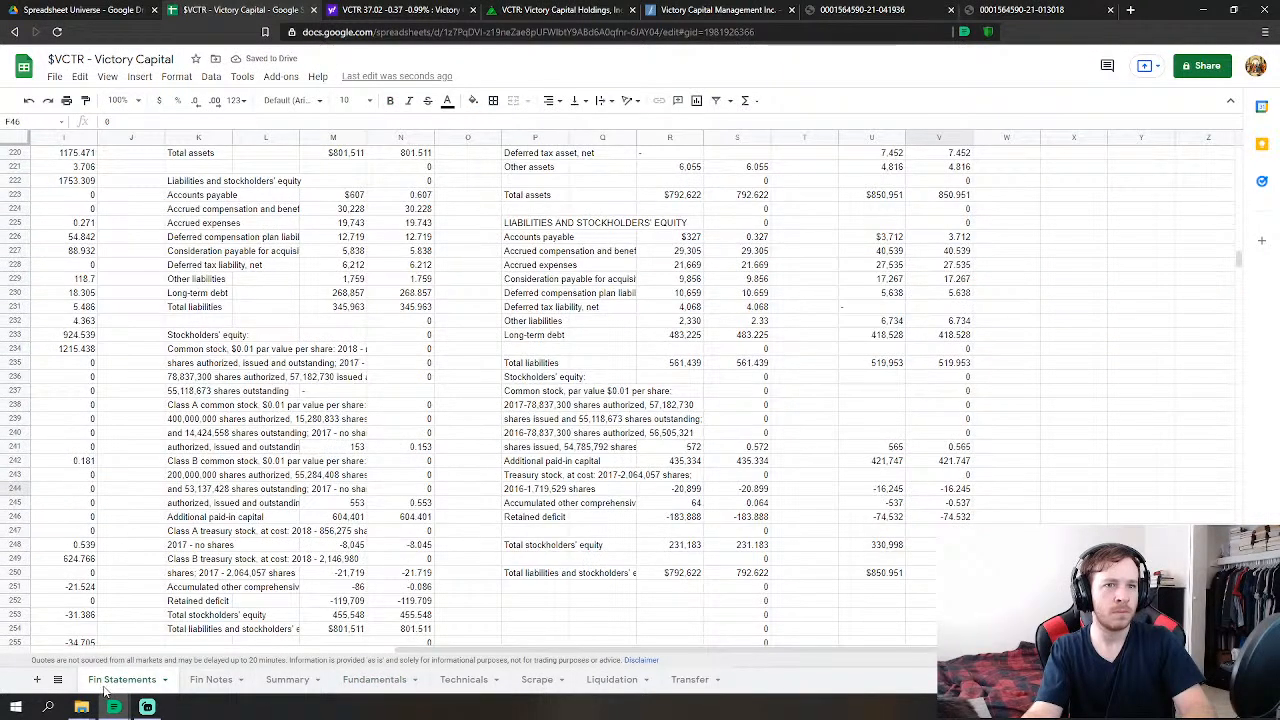
{"action": "left_click", "coordinate": [372, 680]}
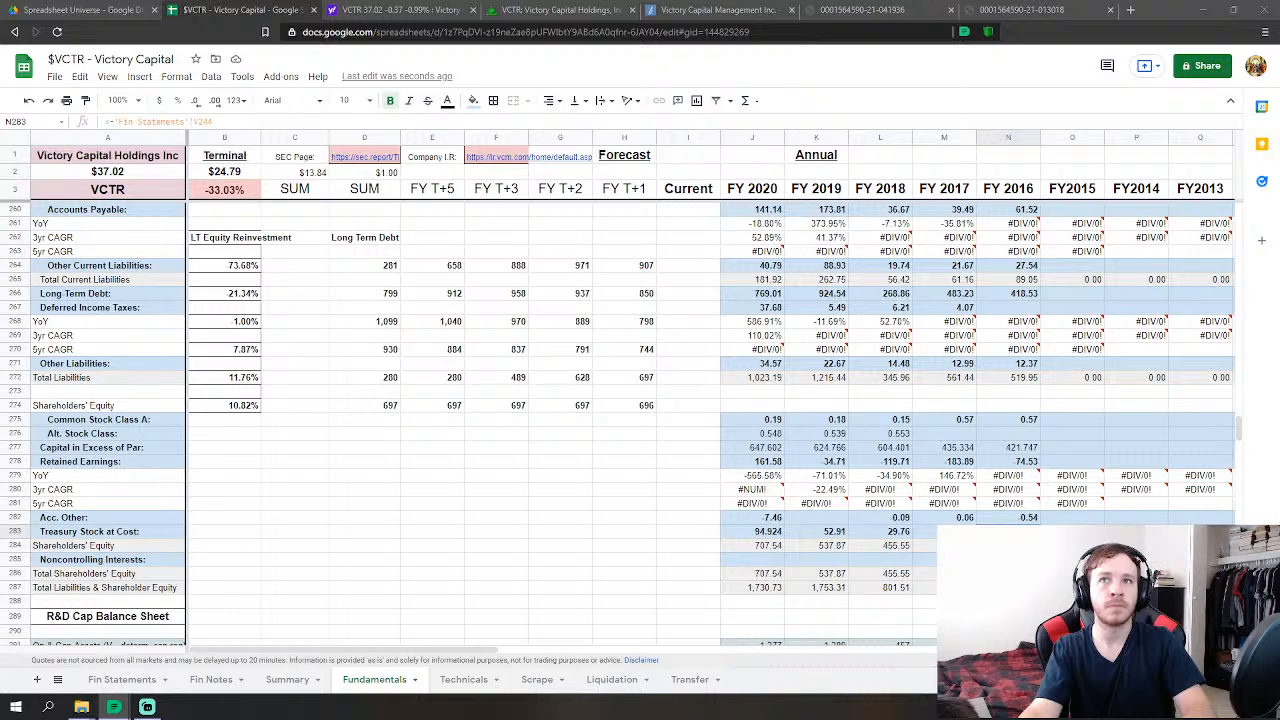
{"action": "left_click", "coordinate": [498, 418]}
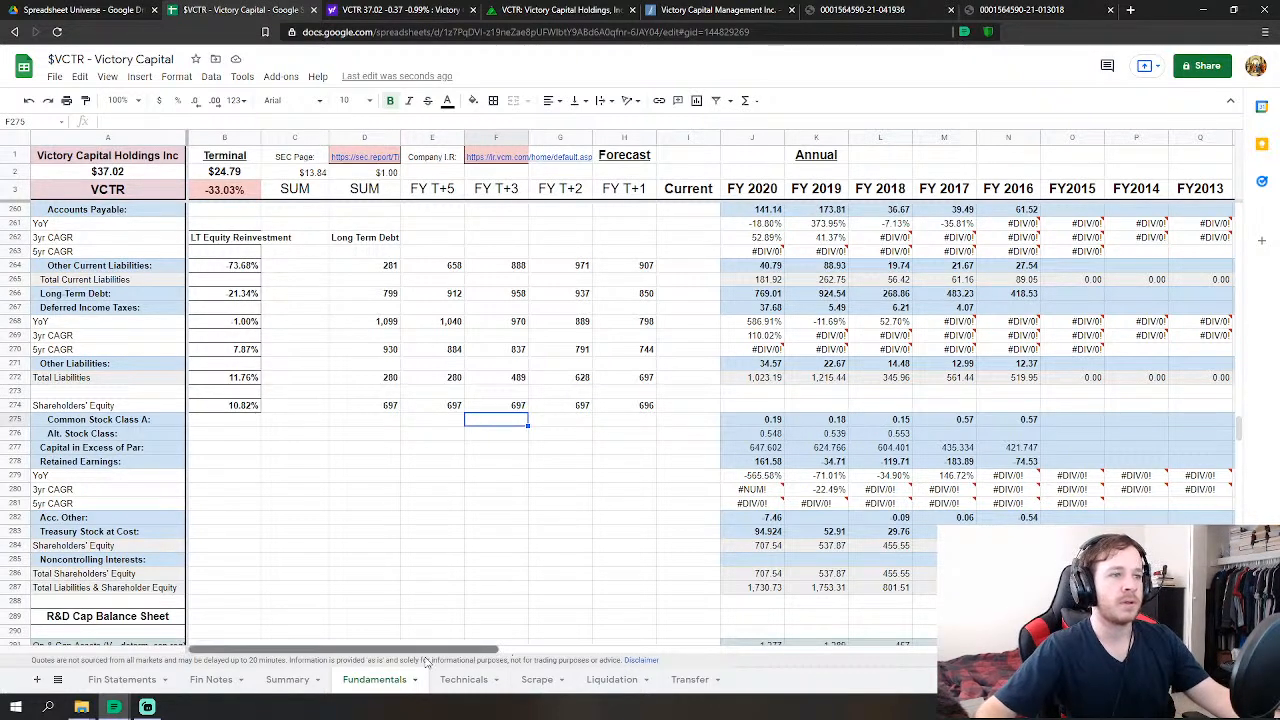
{"action": "scroll", "coordinate": [262, 223], "scroll_direction": "up", "scroll_amount": 3}
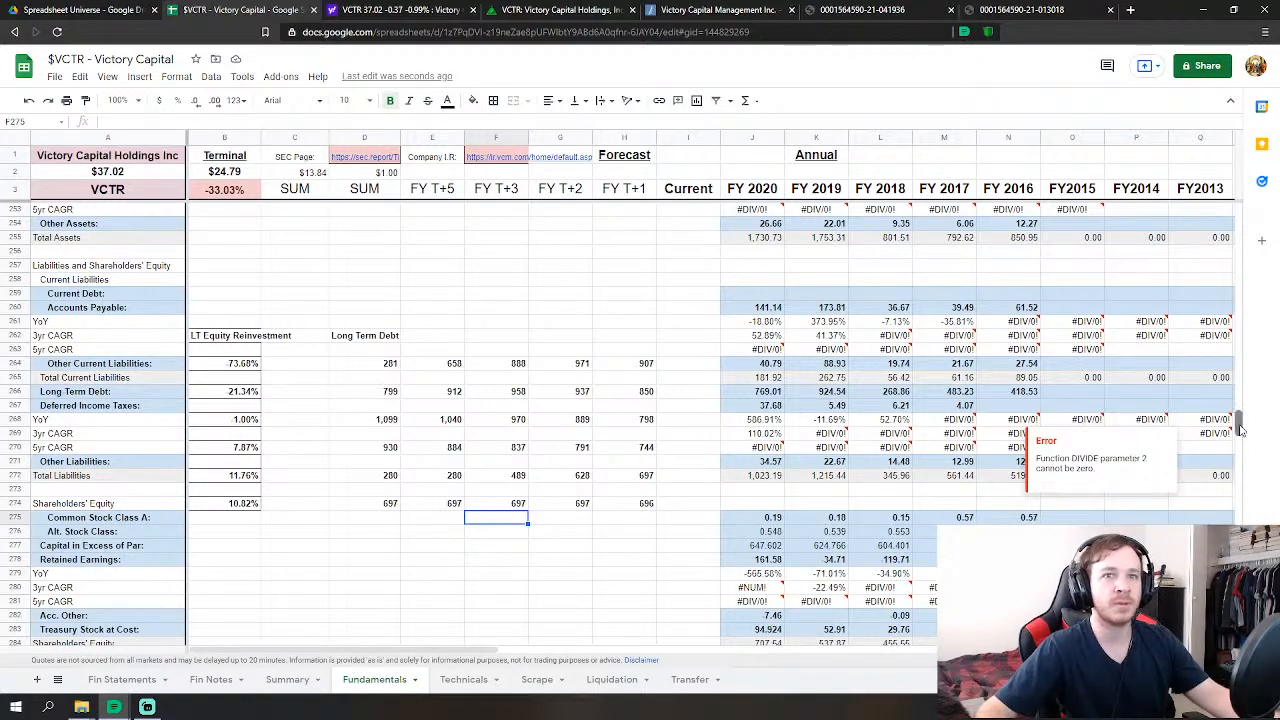
{"action": "left_click_drag", "start_coordinate": [1239, 428], "coordinate": [1197, 562]}
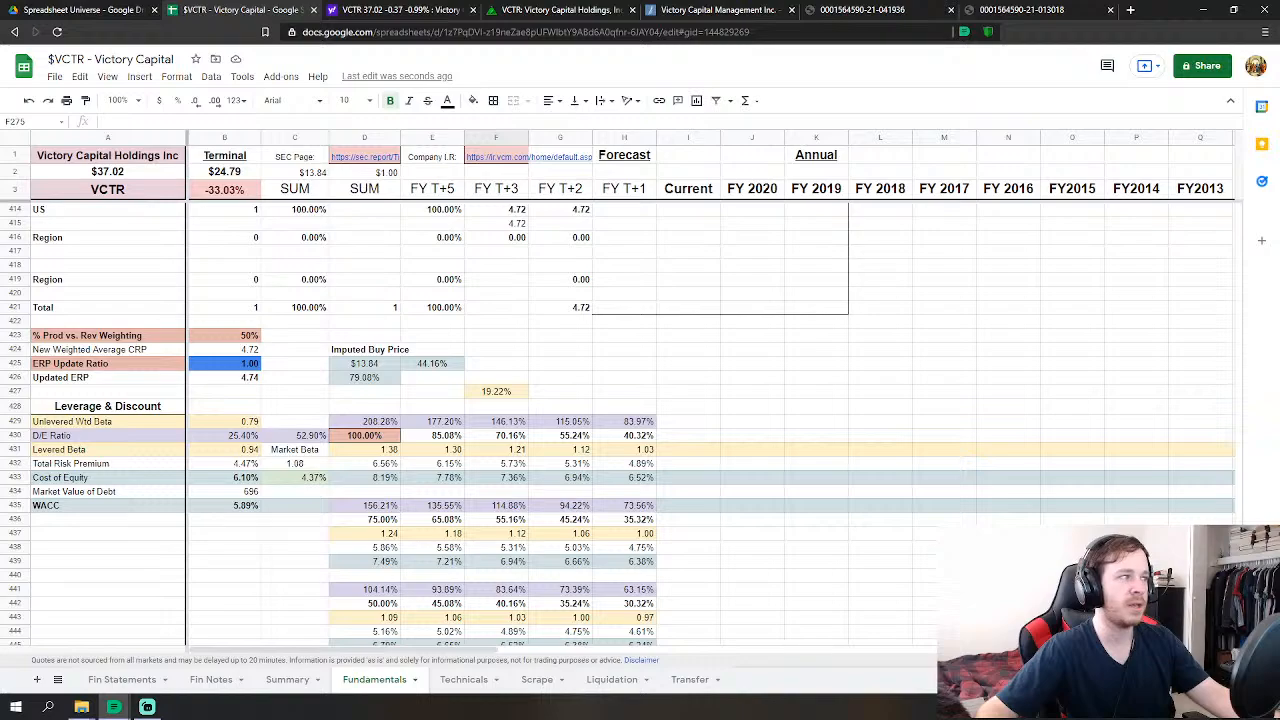
{"action": "left_click_drag", "start_coordinate": [1238, 552], "coordinate": [1193, 264]}
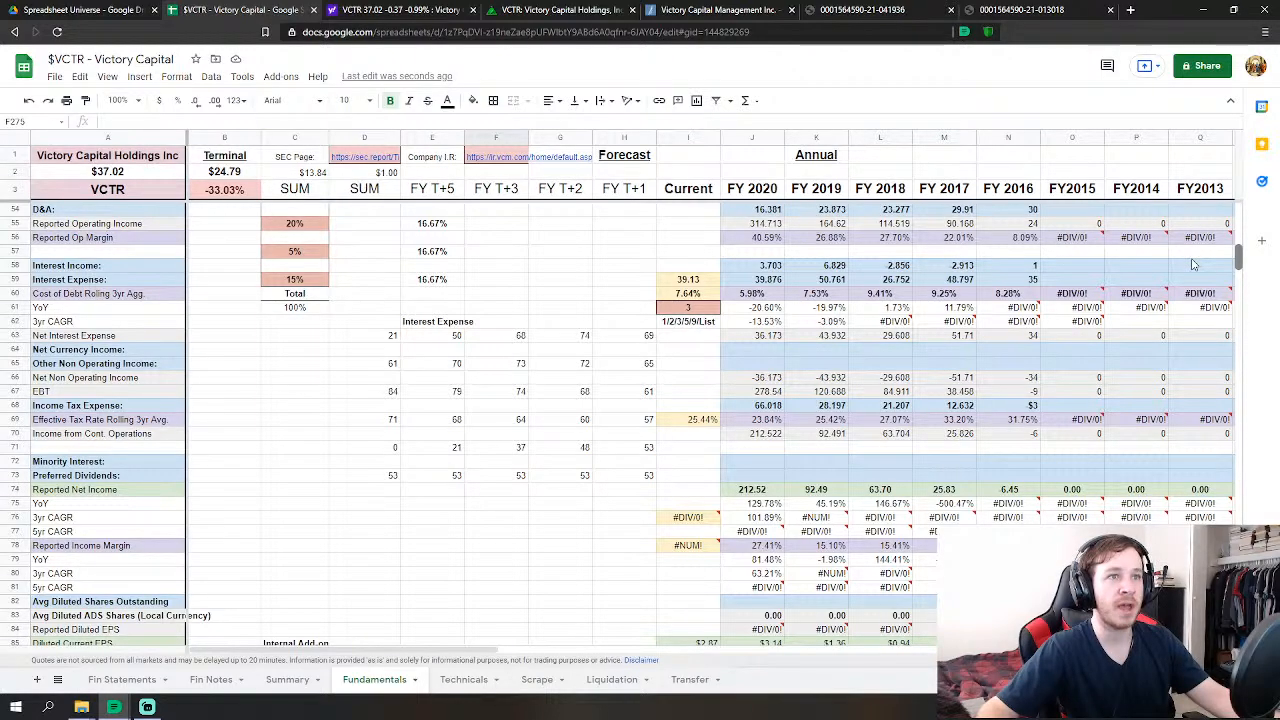
{"action": "scroll", "coordinate": [1192, 264], "scroll_direction": "down", "scroll_amount": 20}
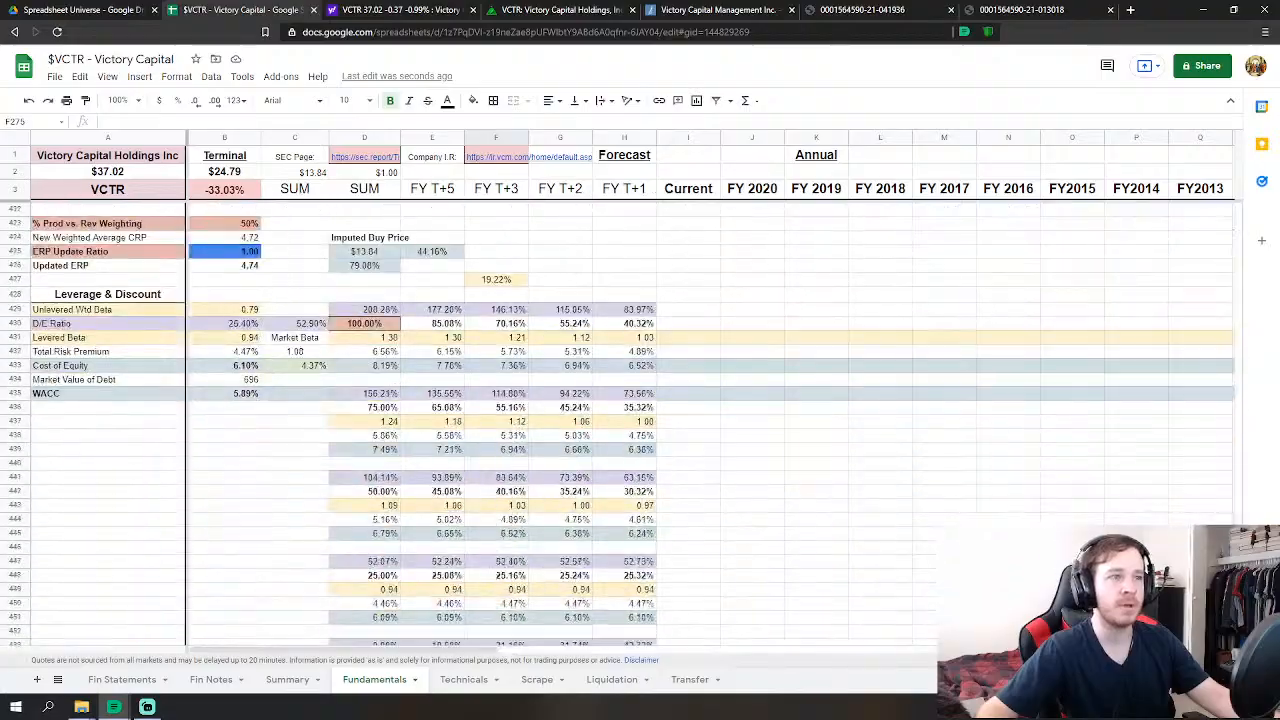
{"action": "scroll", "coordinate": [1192, 264], "scroll_direction": "down", "scroll_amount": 2}
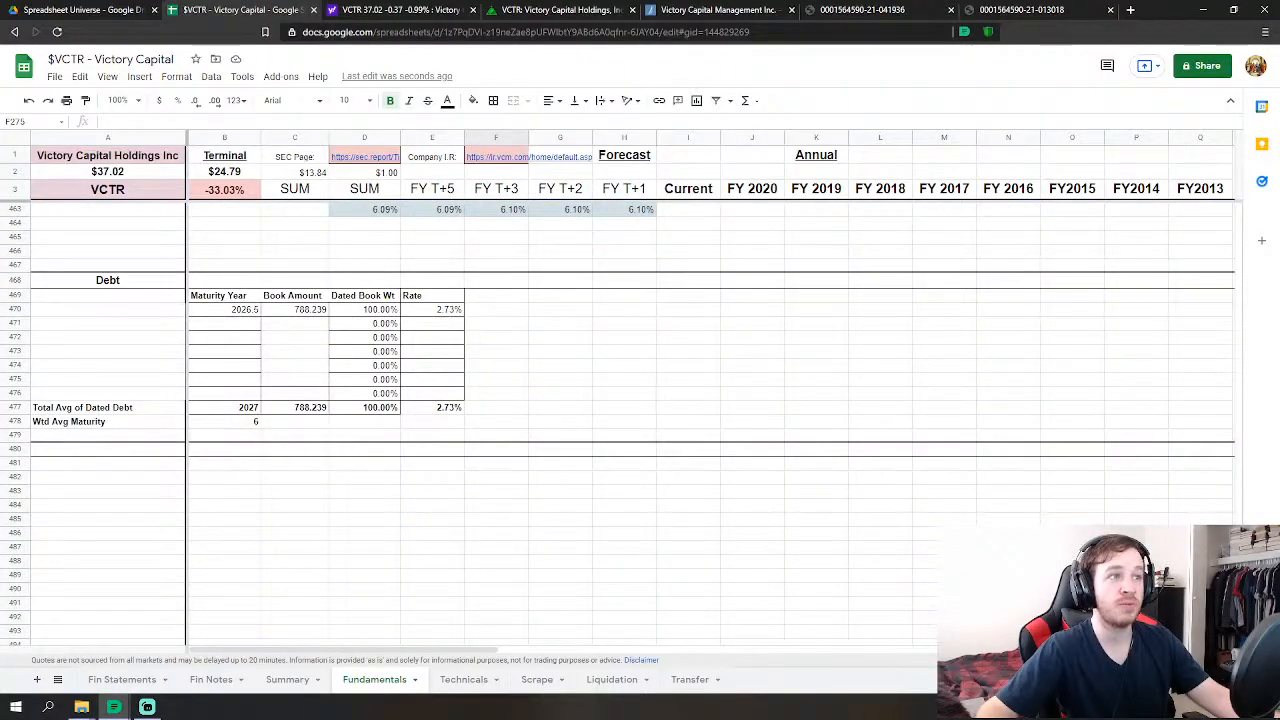
{"action": "scroll", "coordinate": [1212, 238], "scroll_direction": "up", "scroll_amount": 20}
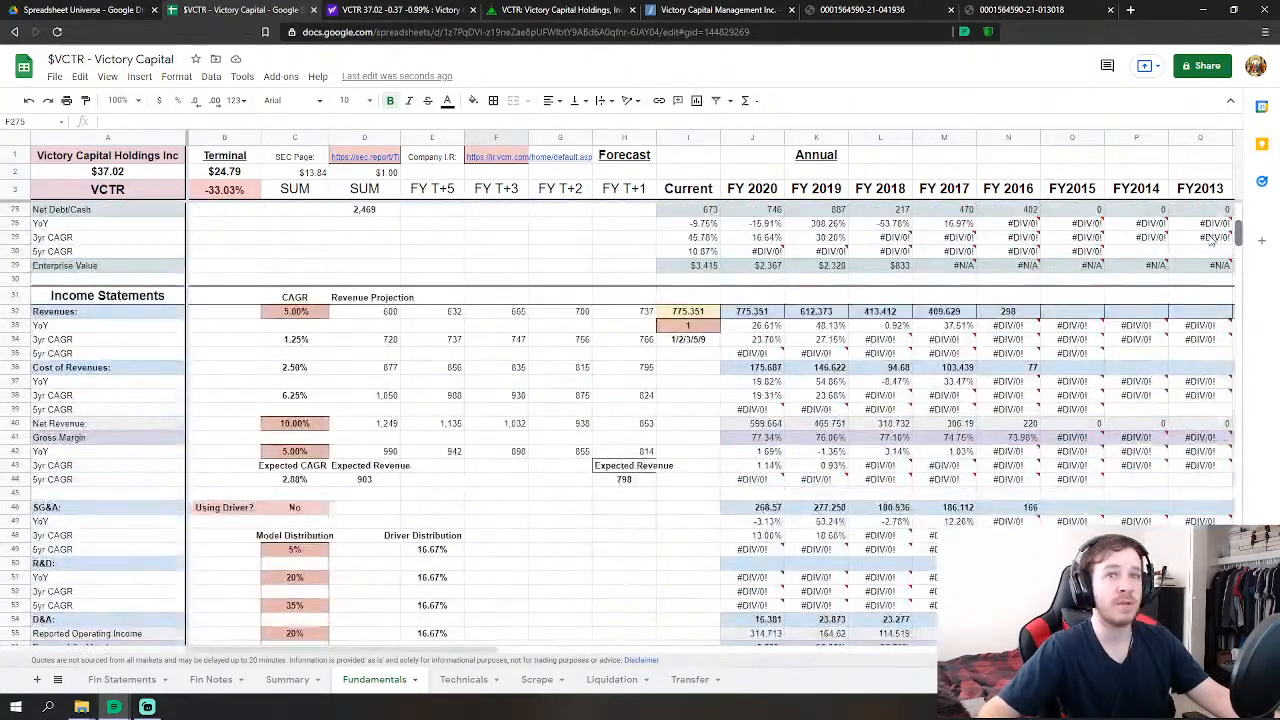
{"action": "scroll", "coordinate": [1222, 248], "scroll_direction": "down", "scroll_amount": 6}
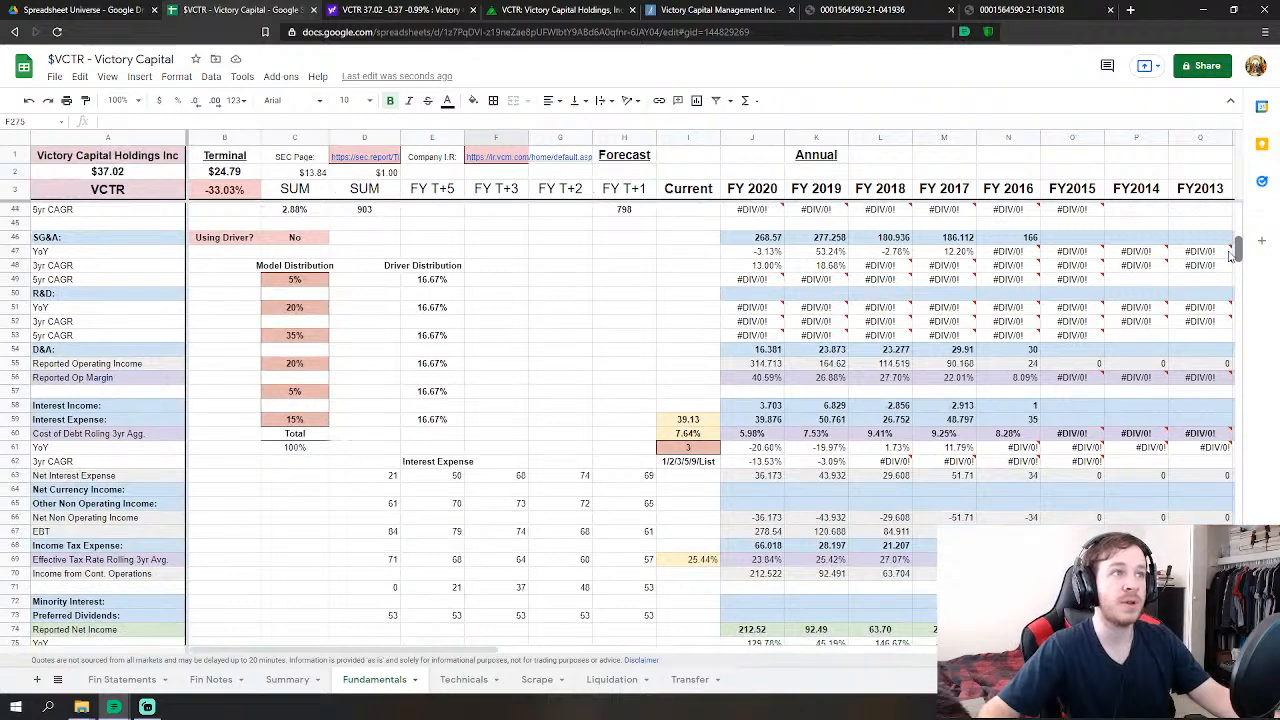
- Set the Current column's cost of debt selector to List, undoing and redoing the change to compare its effect on the valuation
{"action": "left_click", "coordinate": [690, 447]}
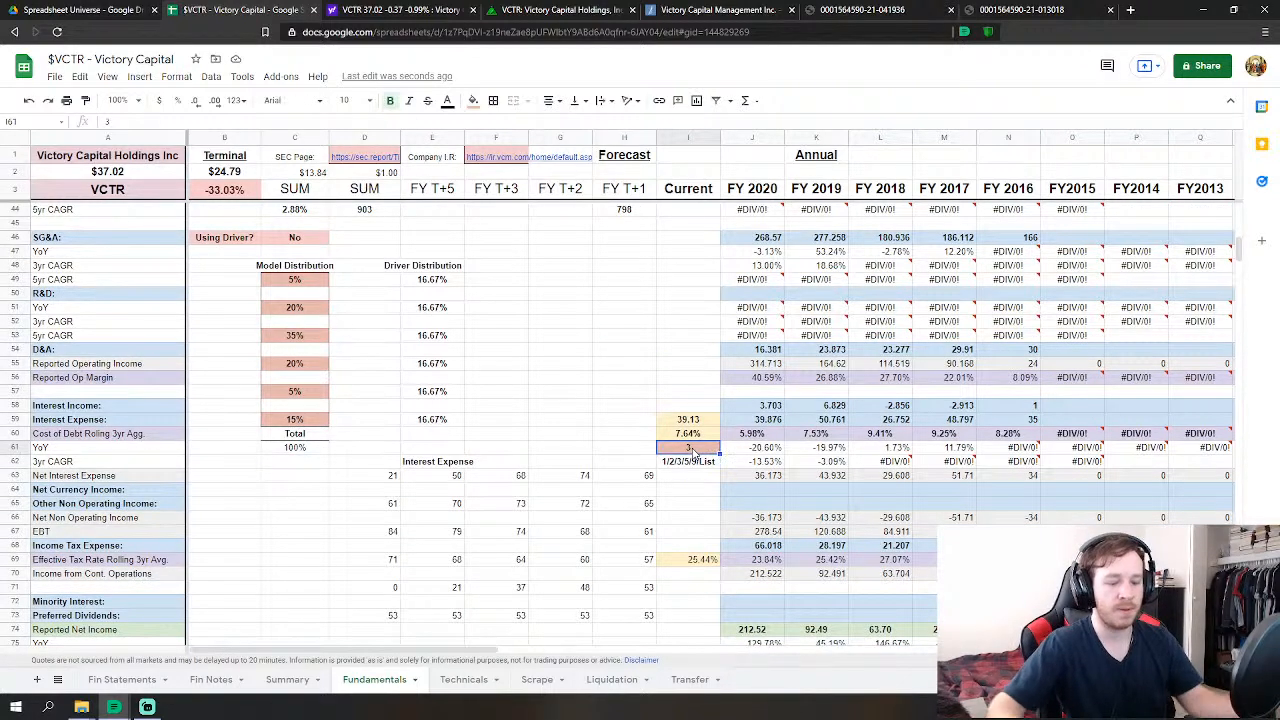
{"action": "type", "text": "List"}
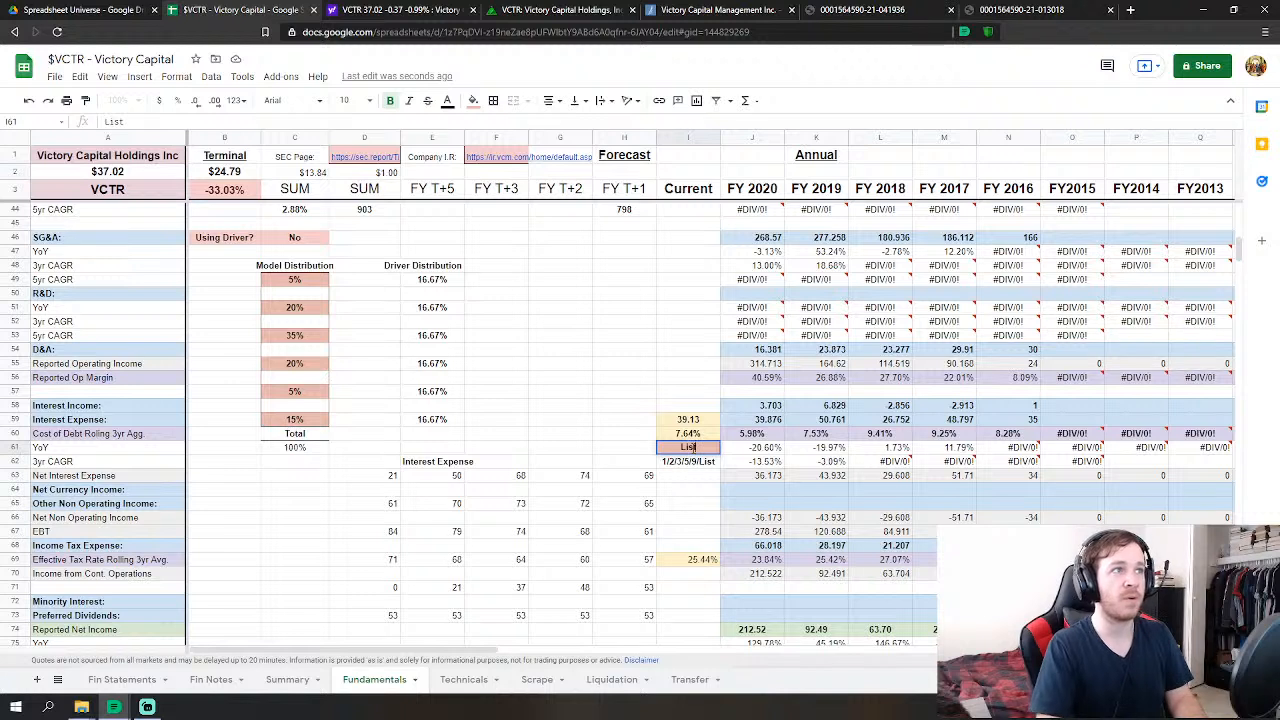
{"action": "key", "text": "Return"}
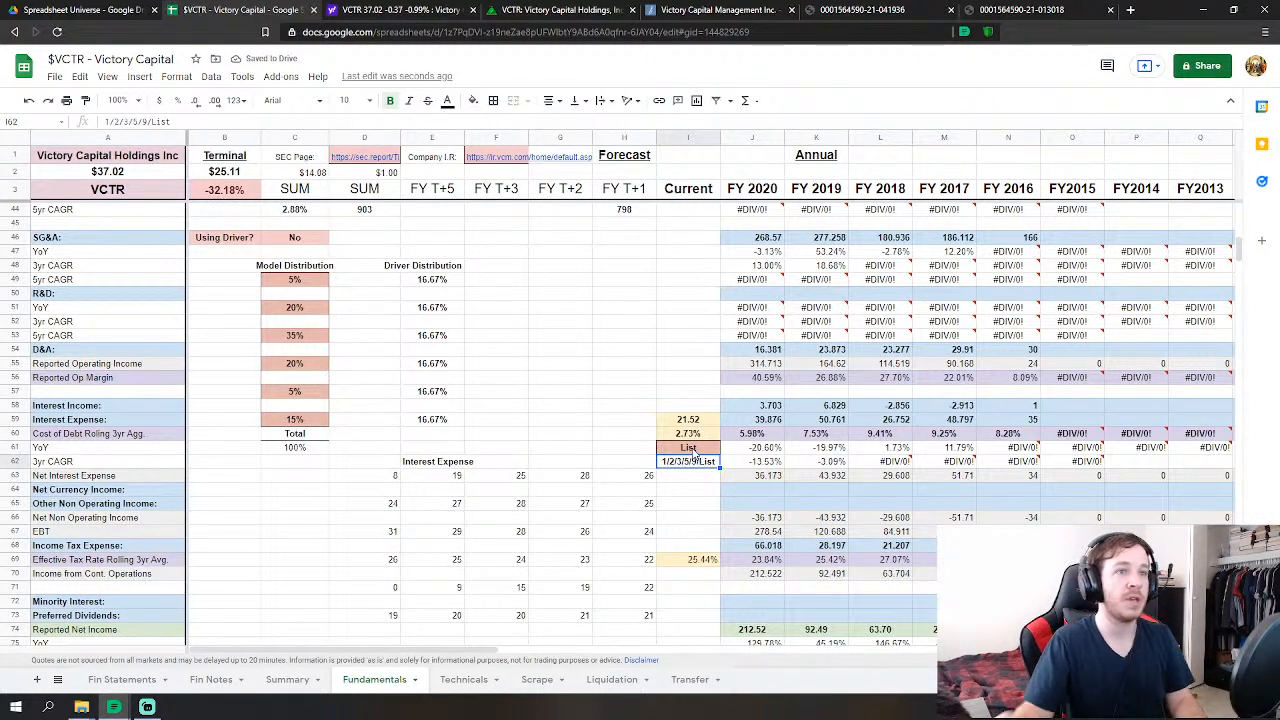
{"action": "left_click", "coordinate": [29, 104]}
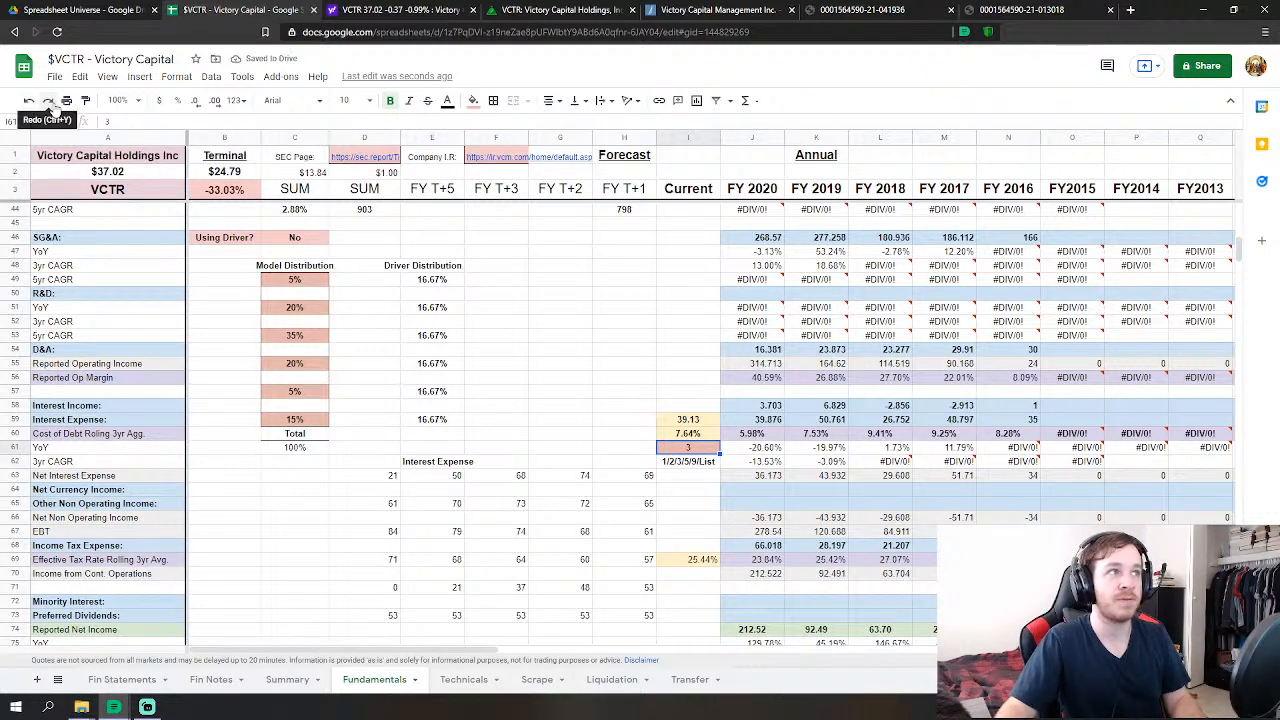
{"action": "left_click", "coordinate": [50, 104]}
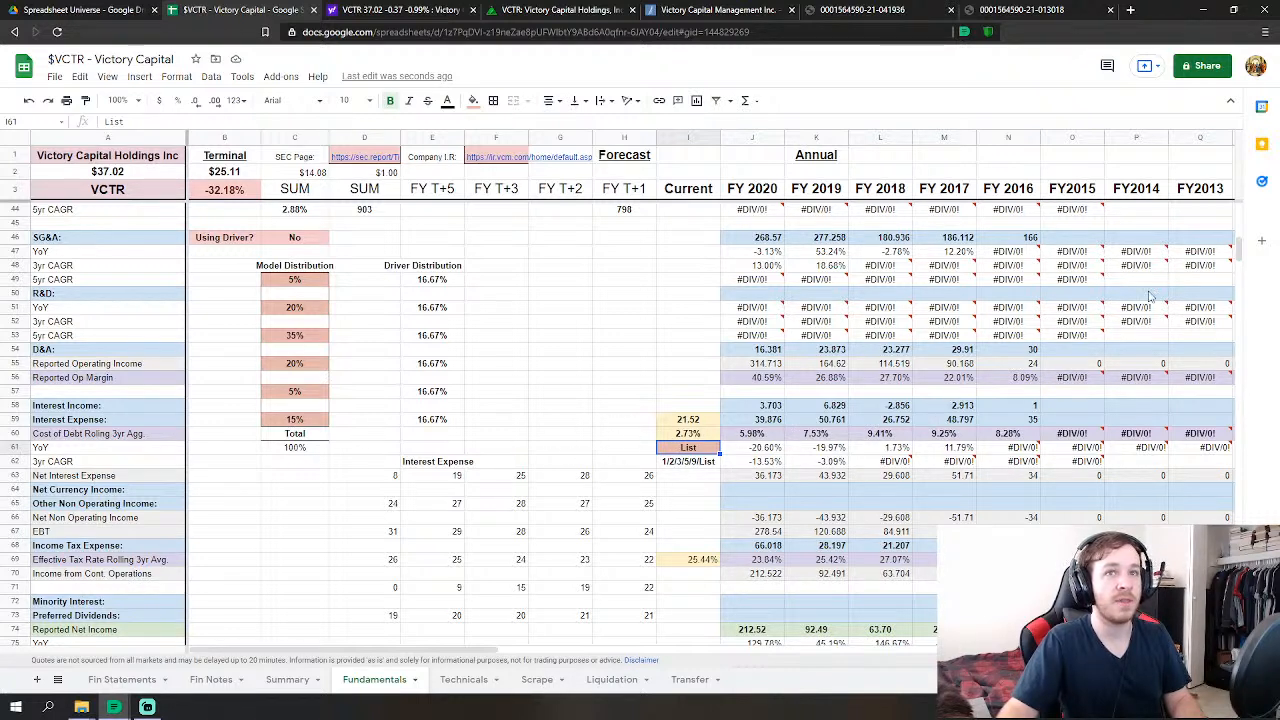
- Set the first model's terminal D/E ratio in Leverage & Discount (D430) to 50% and check the valuation on the Summary sheet
{"action": "left_click_drag", "start_coordinate": [1238, 250], "coordinate": [1236, 586]}
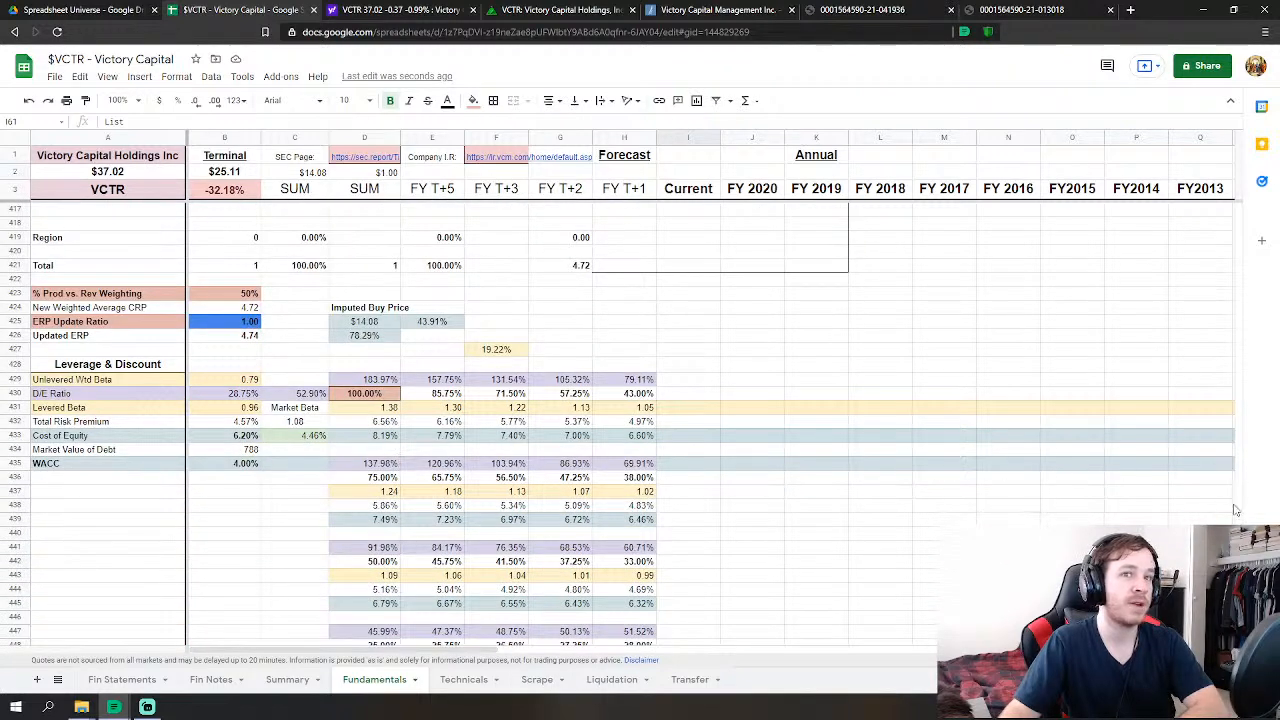
{"action": "mouse_move", "coordinate": [1236, 586]}
{"action": "left_mouse_down"}
{"action": "mouse_move", "coordinate": [1236, 623]}
{"action": "mouse_move", "coordinate": [1236, 576]}
{"action": "mouse_move", "coordinate": [1236, 615]}
{"action": "mouse_move", "coordinate": [1236, 592]}
{"action": "left_mouse_up"}
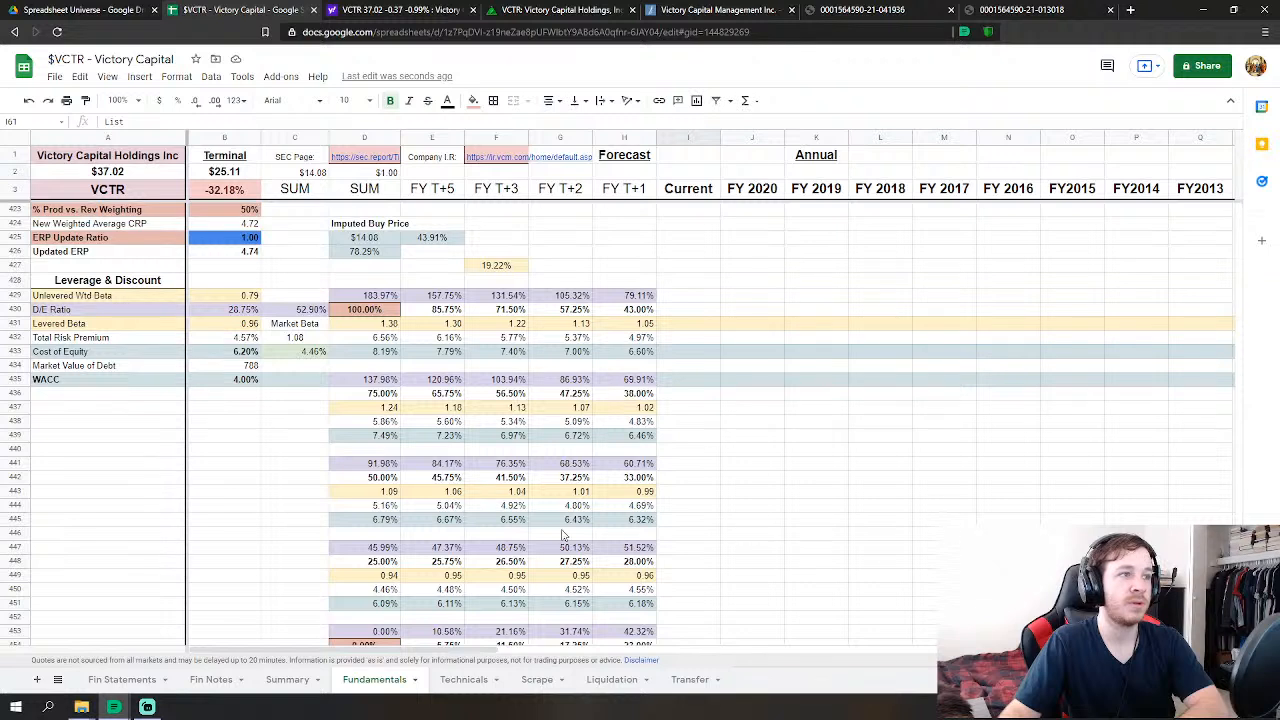
{"action": "scroll", "coordinate": [350, 594], "scroll_direction": "down", "scroll_amount": 1}
{"action": "left_click", "coordinate": [288, 409]}
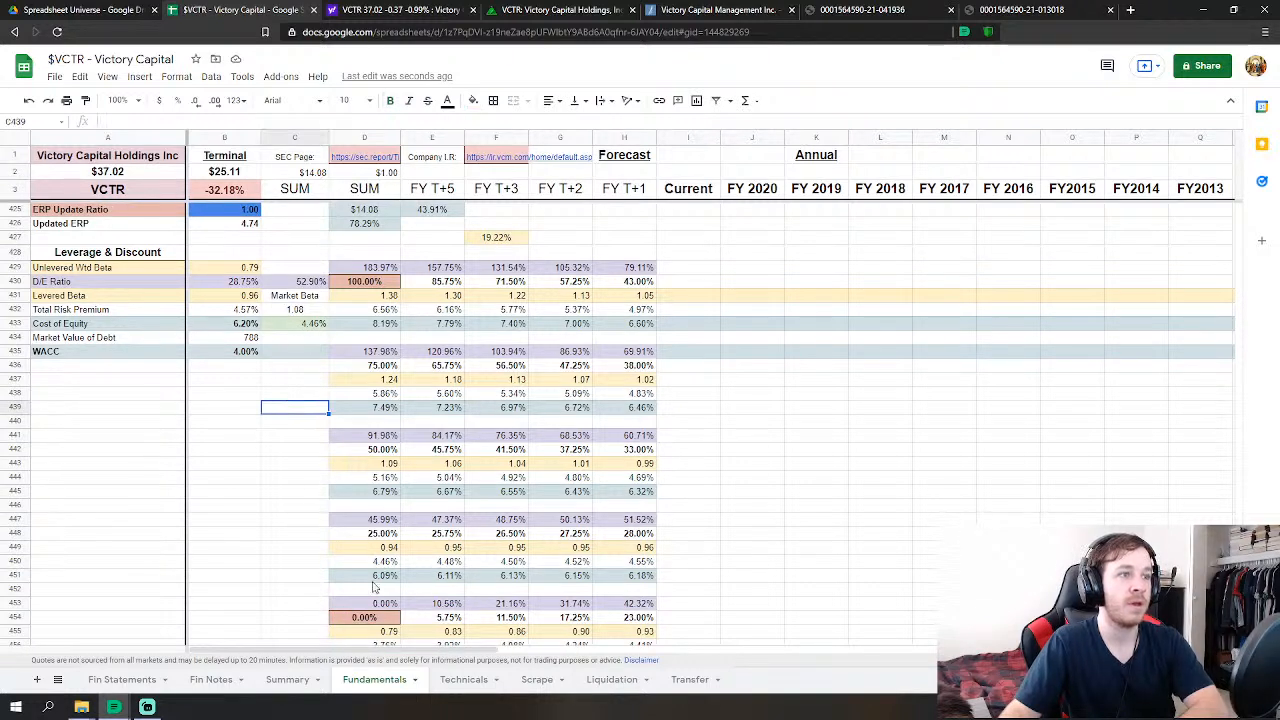
{"action": "left_click", "coordinate": [275, 493]}
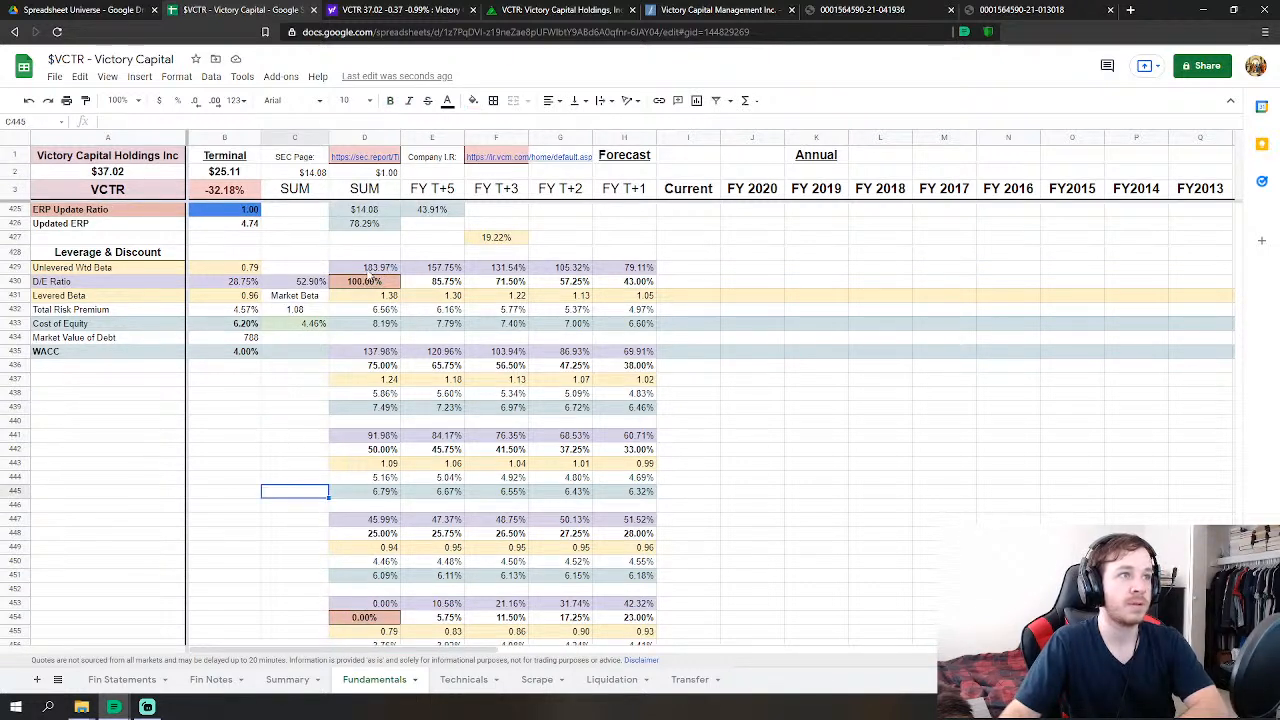
{"action": "left_click", "coordinate": [366, 282]}
{"action": "type", "text": "50"}
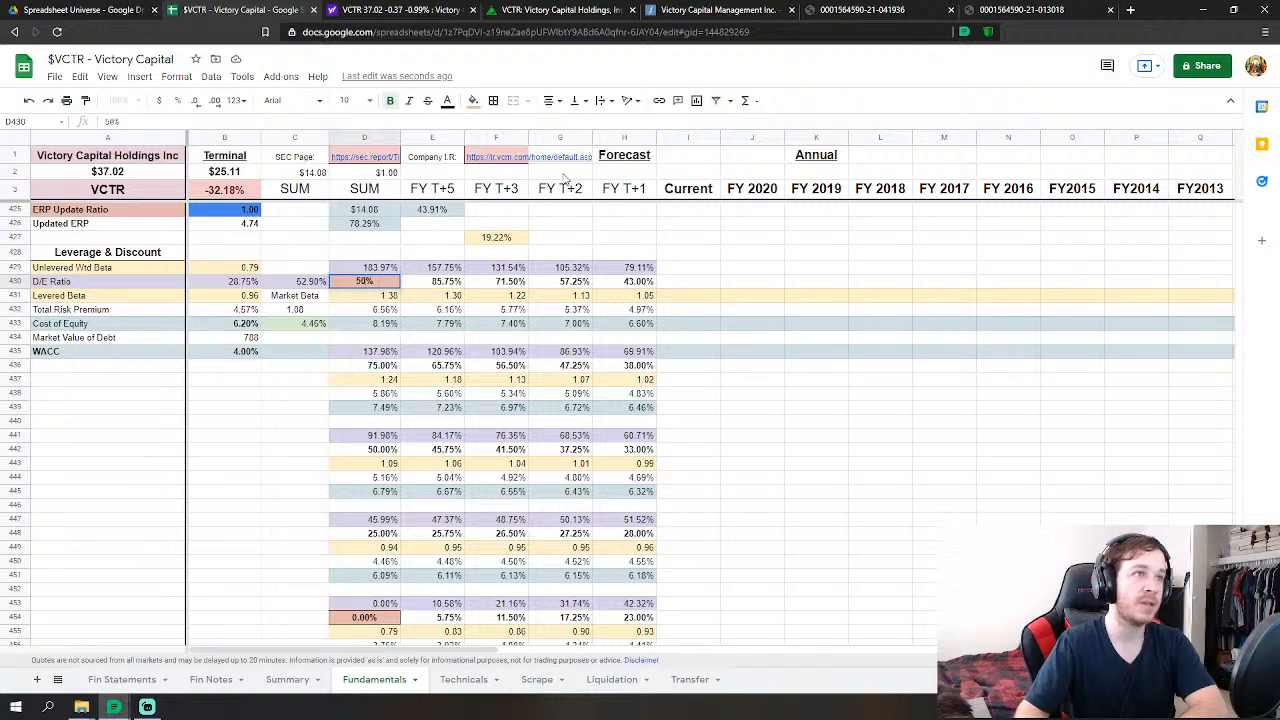
{"action": "key", "text": "Return"}
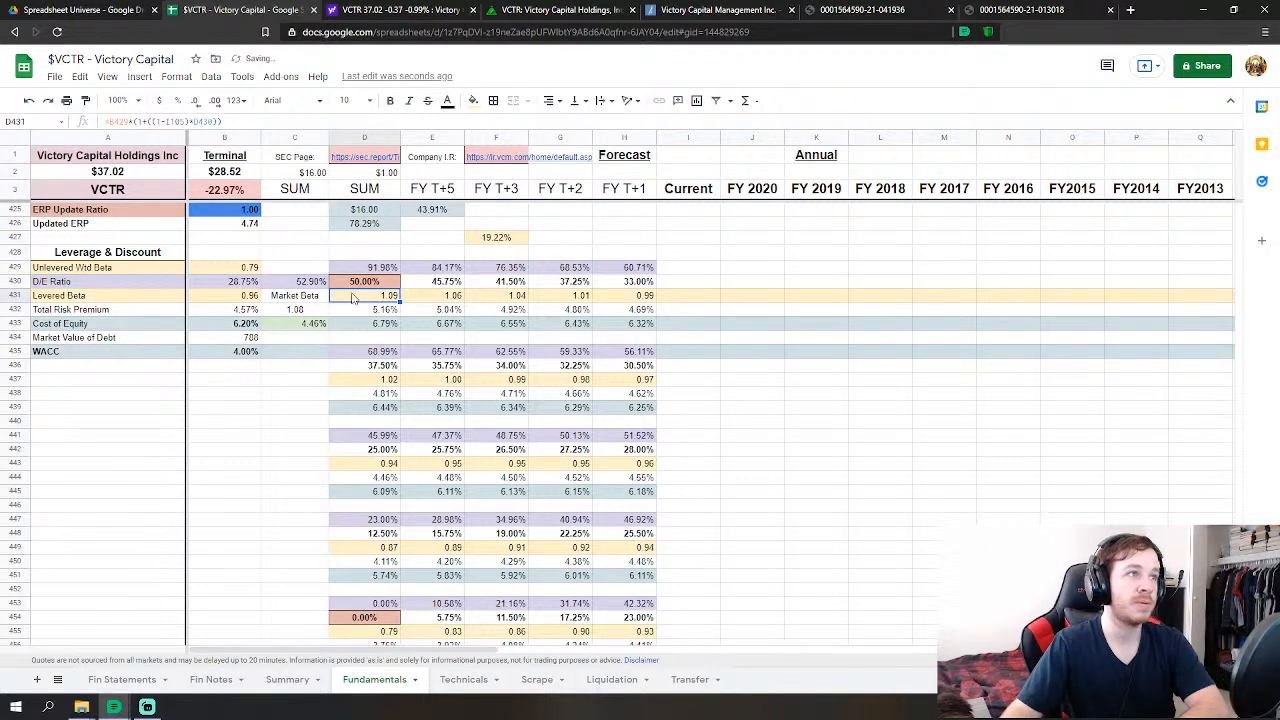
{"action": "left_click", "coordinate": [288, 680]}
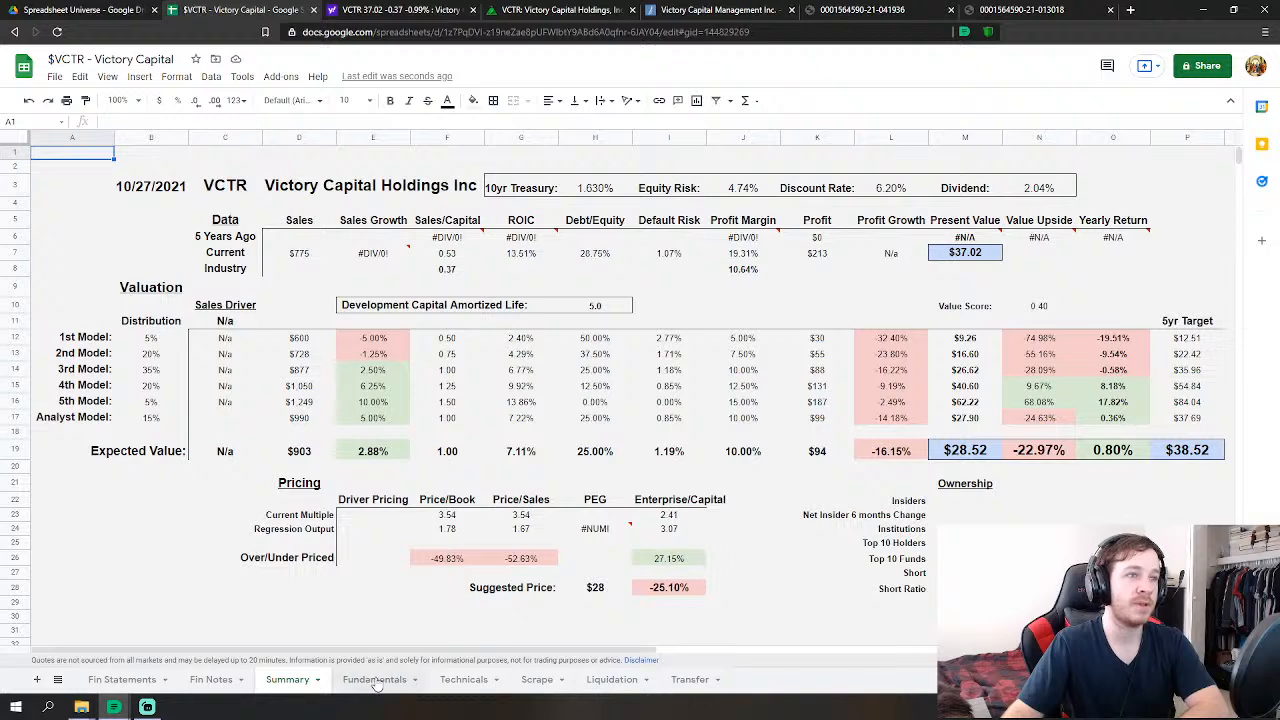
{"action": "left_click", "coordinate": [374, 679]}
{"action": "scroll", "coordinate": [265, 457], "scroll_direction": "down", "scroll_amount": 1}
{"action": "scroll", "coordinate": [265, 457], "scroll_direction": "up", "scroll_amount": 2}
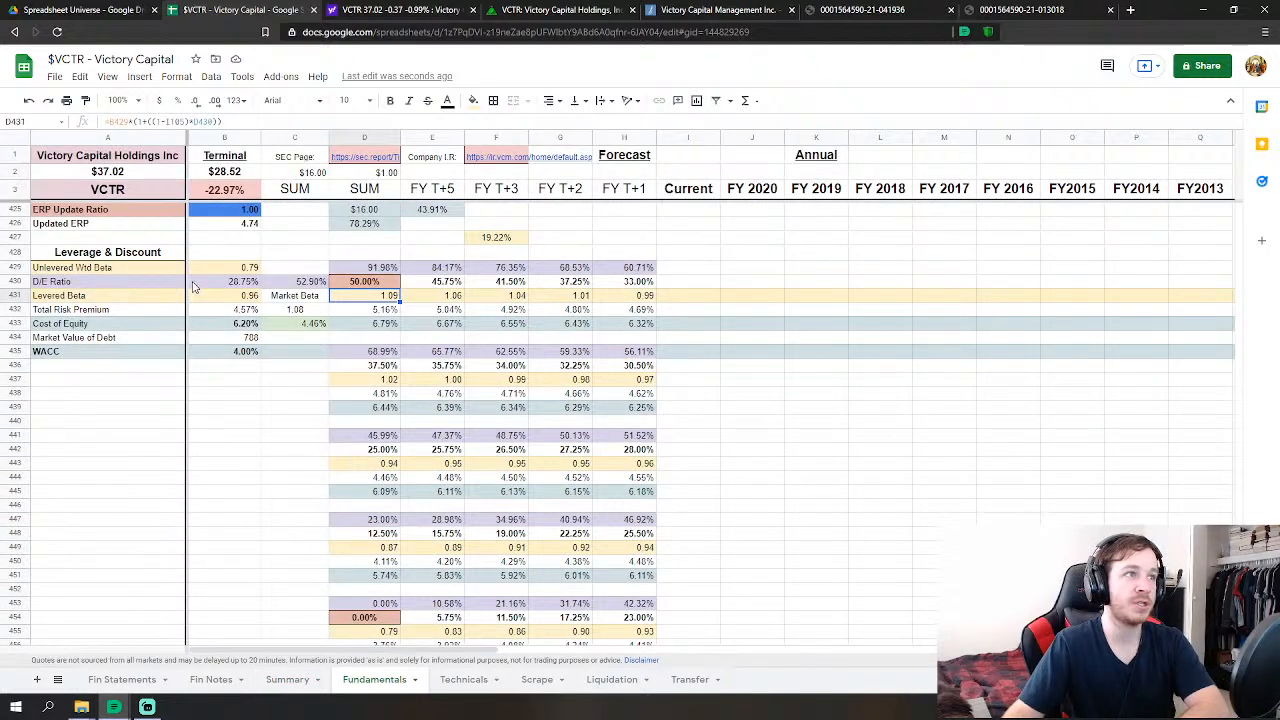
- Set the first model's terminal D/E ratio in Leverage & Discount (D430) to 75%
{"action": "scroll", "coordinate": [340, 366], "scroll_direction": "down", "scroll_amount": 1}
{"action": "scroll", "coordinate": [340, 366], "scroll_direction": "up", "scroll_amount": 1}
{"action": "left_click", "coordinate": [358, 284]}
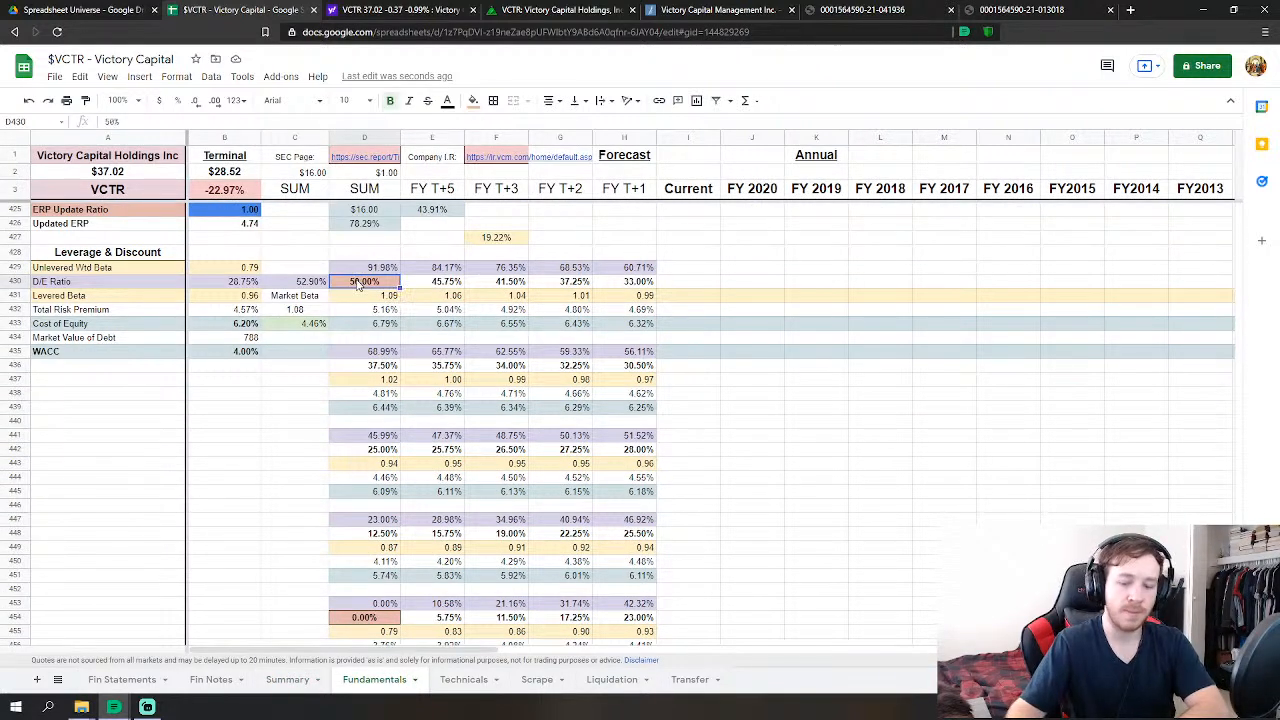
{"action": "type", "text": "75"}
{"action": "key", "text": "Return"}
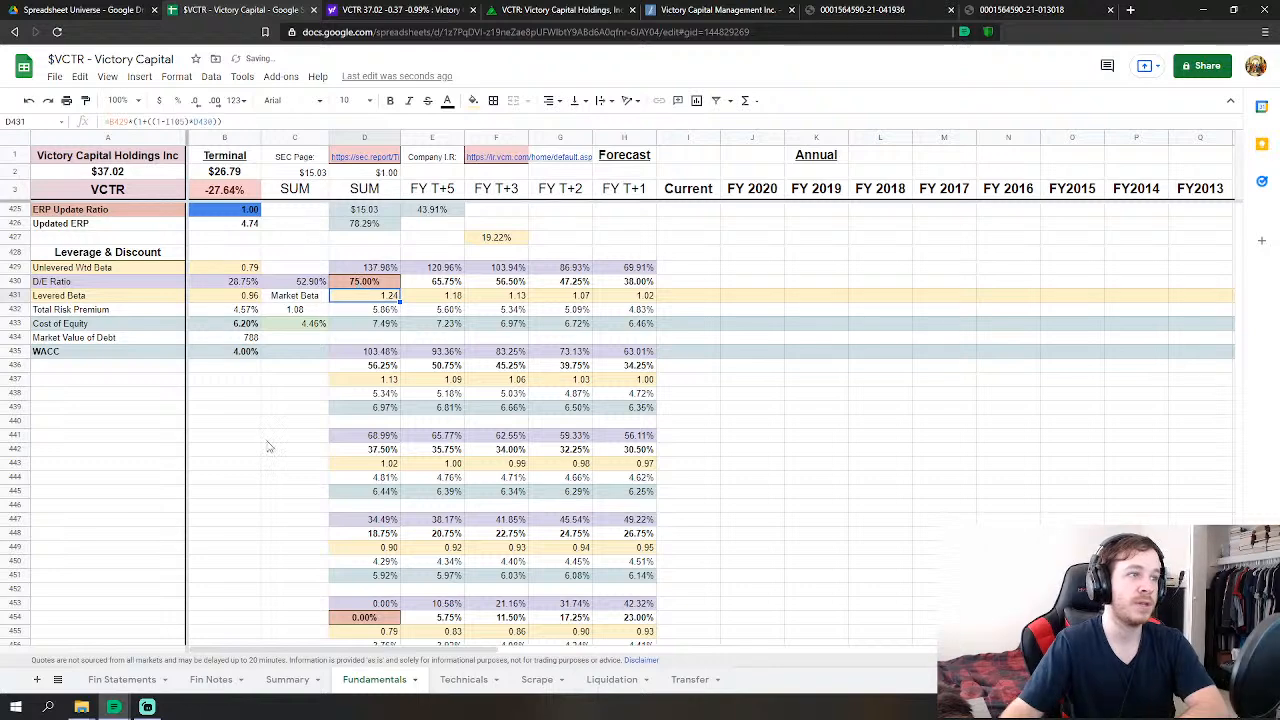
- Compare the Summary sheet's model valuations with the debt/equity, beta and cost of equity scenarios in the Fundamentals sheet's Leverage & Discount section
{"action": "left_click", "coordinate": [287, 679]}
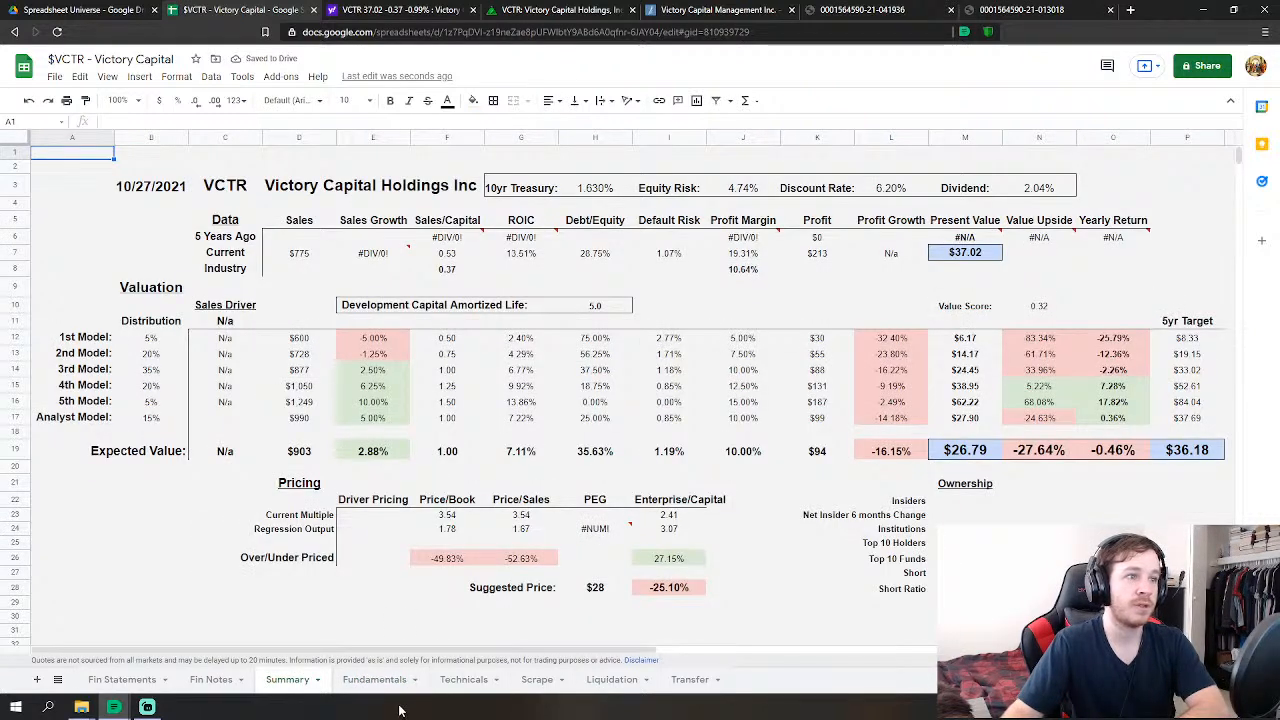
{"action": "left_click", "coordinate": [370, 680]}
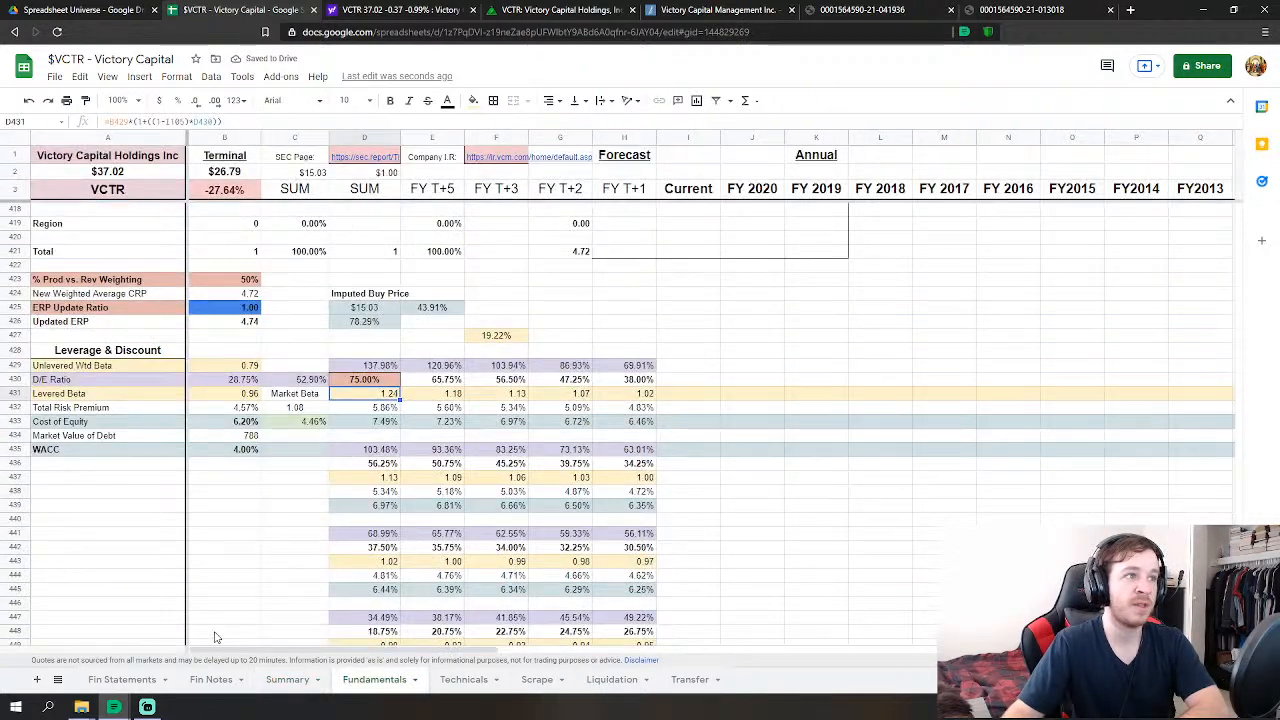
{"action": "left_click", "coordinate": [289, 681]}
{"action": "left_click", "coordinate": [373, 688]}
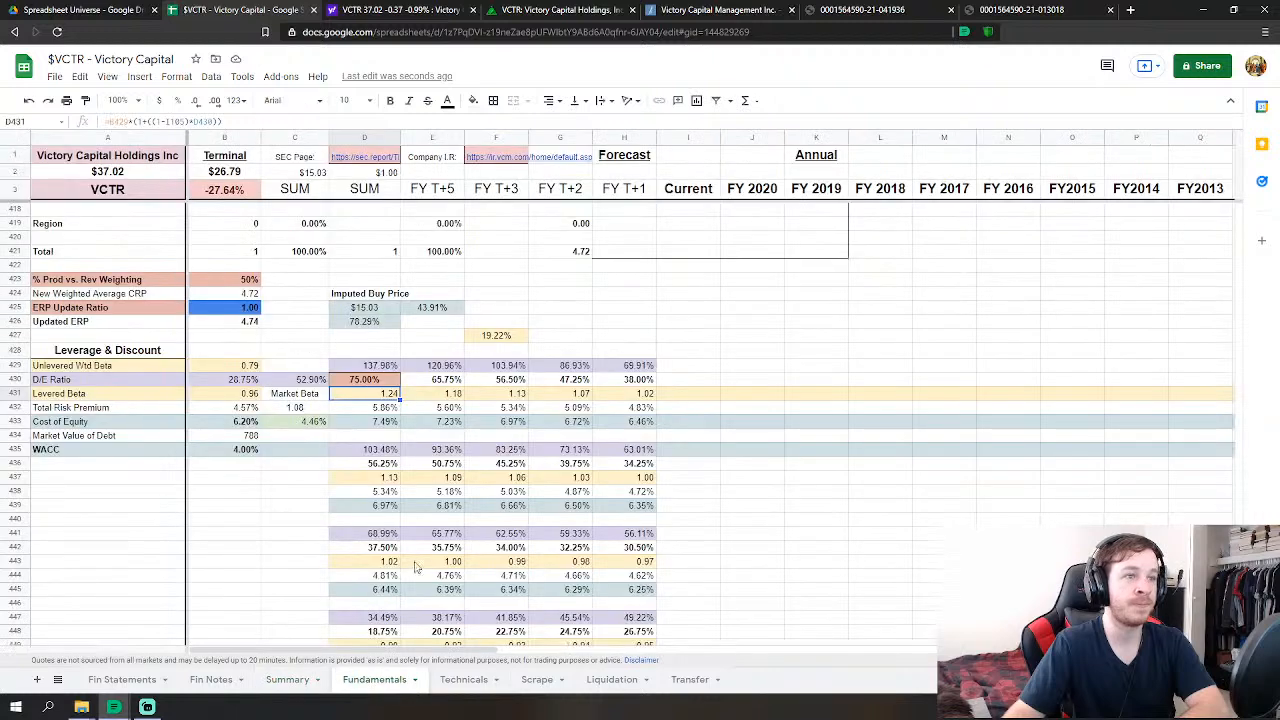
{"action": "scroll", "coordinate": [420, 567], "scroll_direction": "down", "scroll_amount": 5}
{"action": "scroll", "coordinate": [388, 568], "scroll_direction": "up", "scroll_amount": 2}
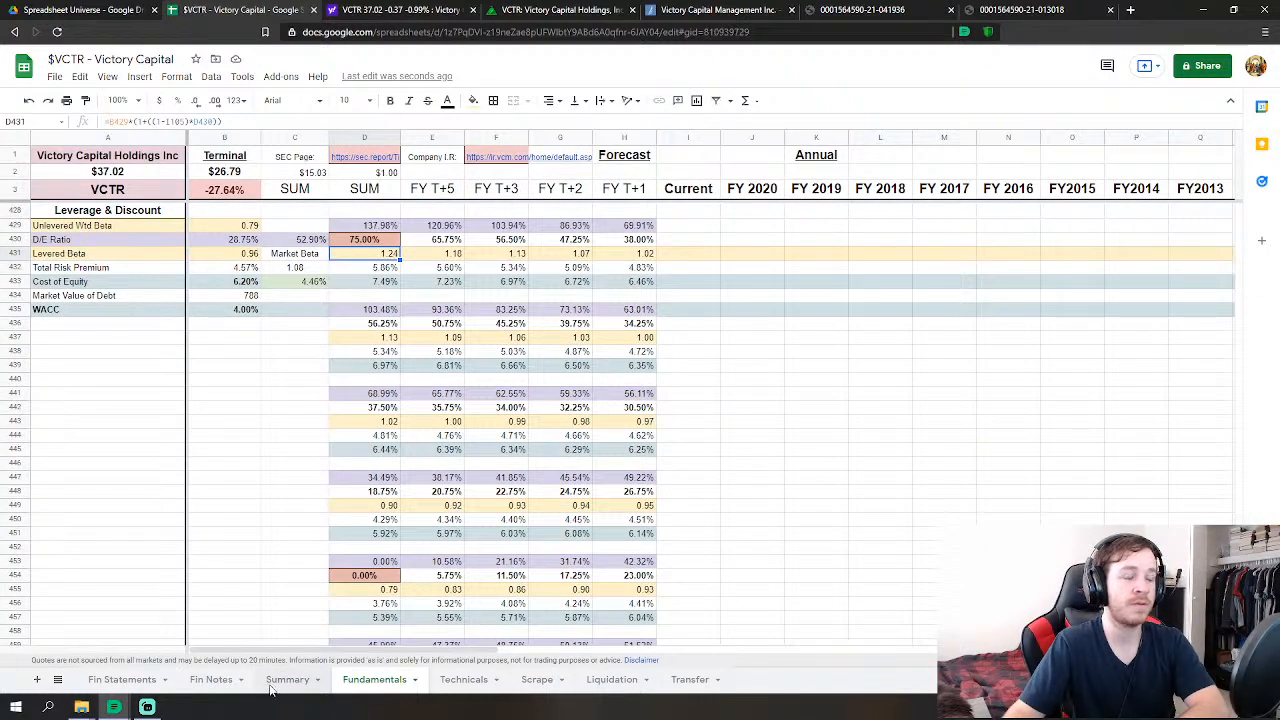
{"action": "left_click", "coordinate": [287, 680]}
{"action": "left_click", "coordinate": [377, 680]}
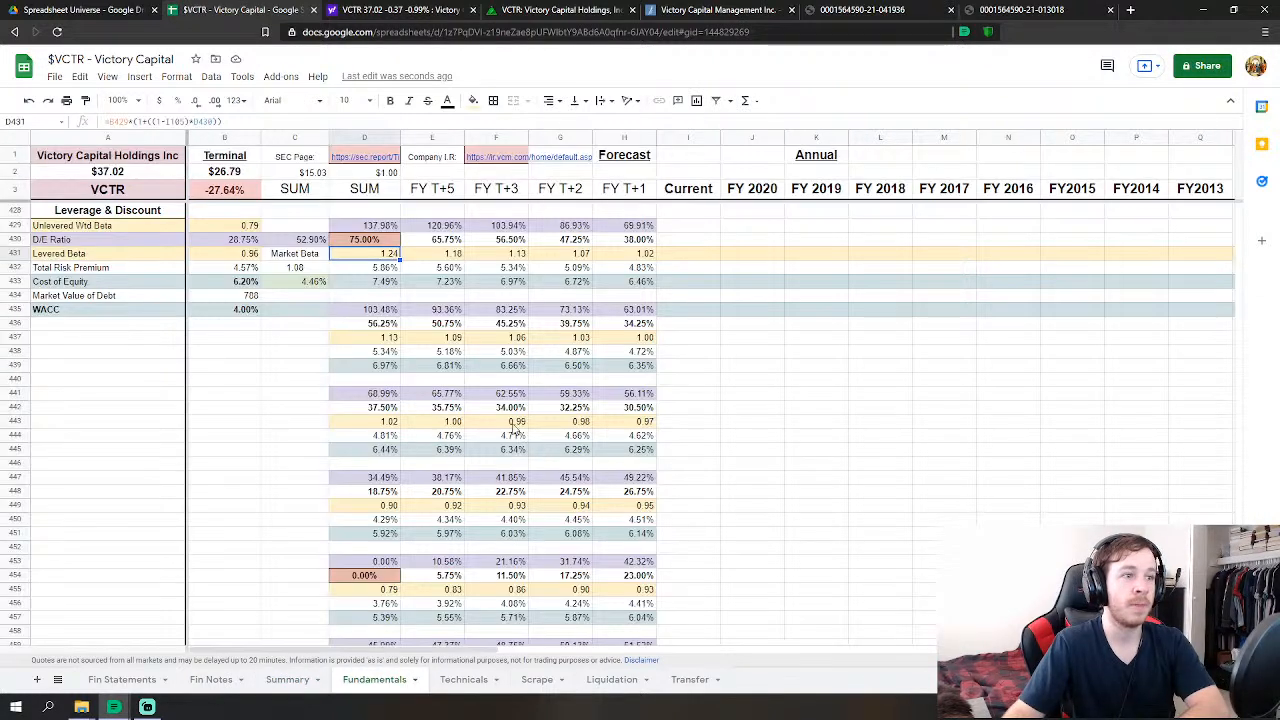
{"action": "scroll", "coordinate": [513, 428], "scroll_direction": "up", "scroll_amount": 4}
{"action": "scroll", "coordinate": [450, 450], "scroll_direction": "down", "scroll_amount": 1}
{"action": "scroll", "coordinate": [345, 494], "scroll_direction": "down", "scroll_amount": 5}
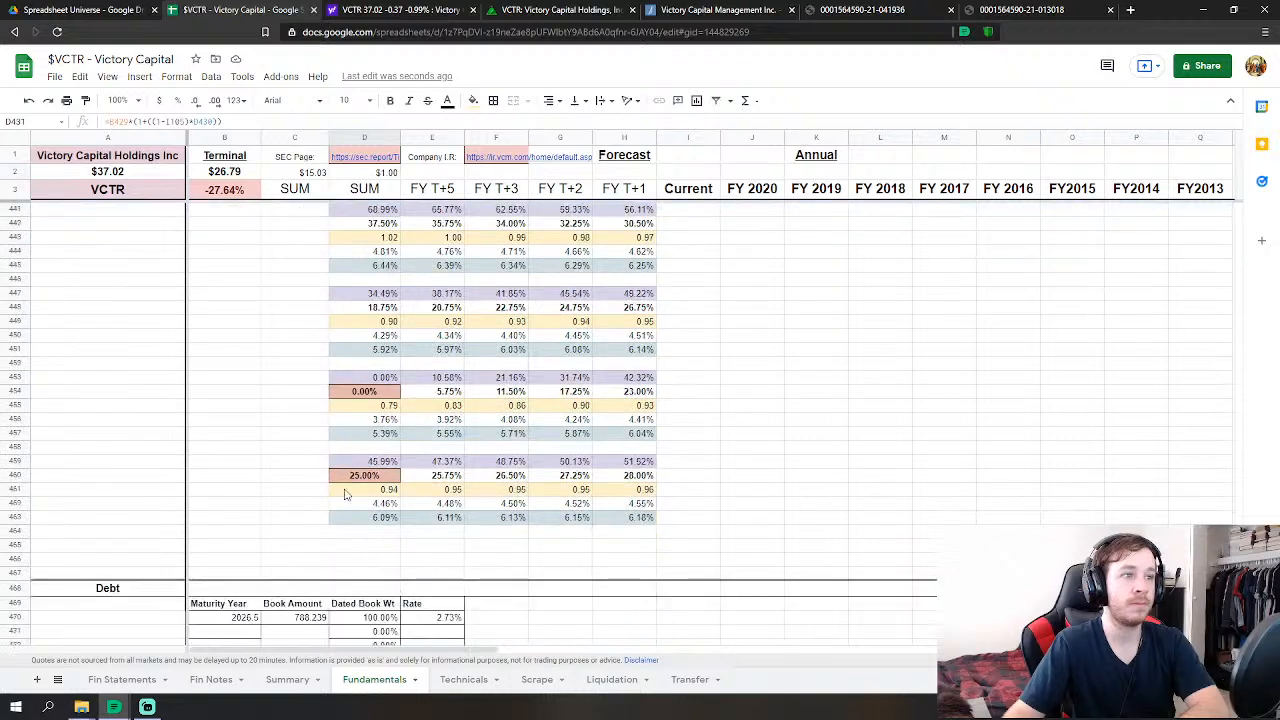
{"action": "scroll", "coordinate": [312, 560], "scroll_direction": "up", "scroll_amount": 6}
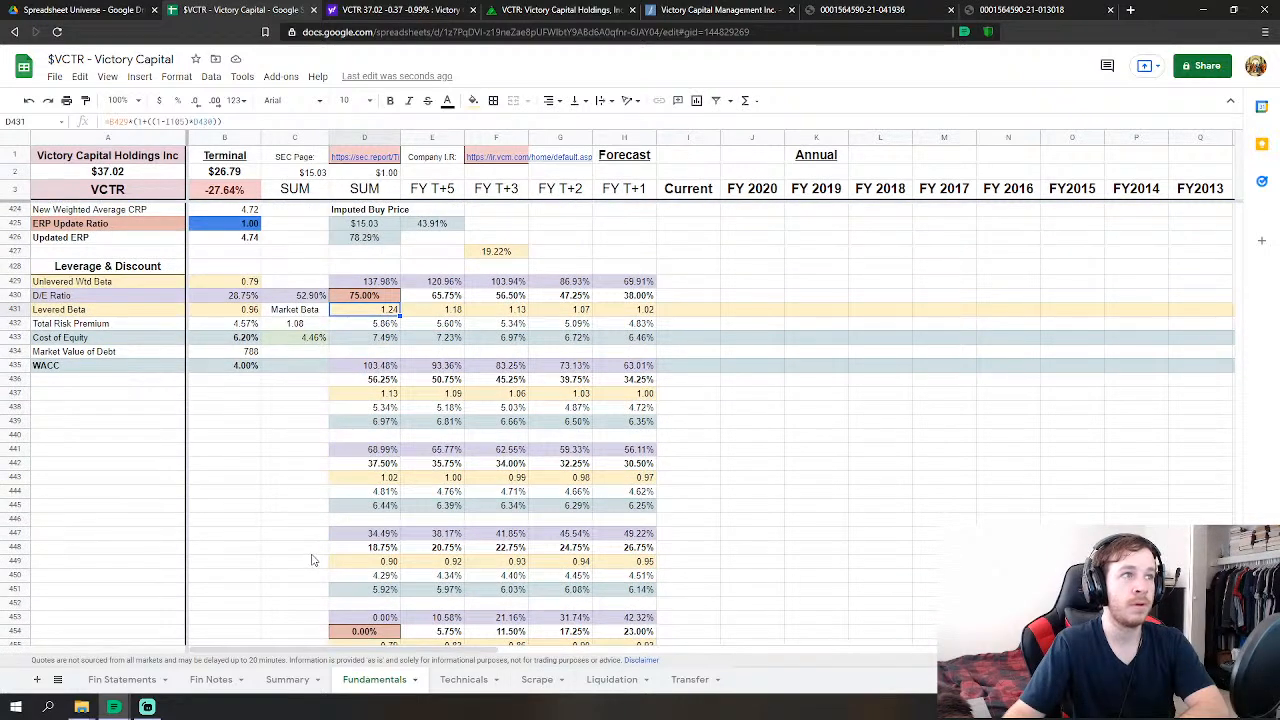
{"action": "scroll", "coordinate": [312, 560], "scroll_direction": "up", "scroll_amount": 3}
{"action": "scroll", "coordinate": [330, 550], "scroll_direction": "up", "scroll_amount": 5}
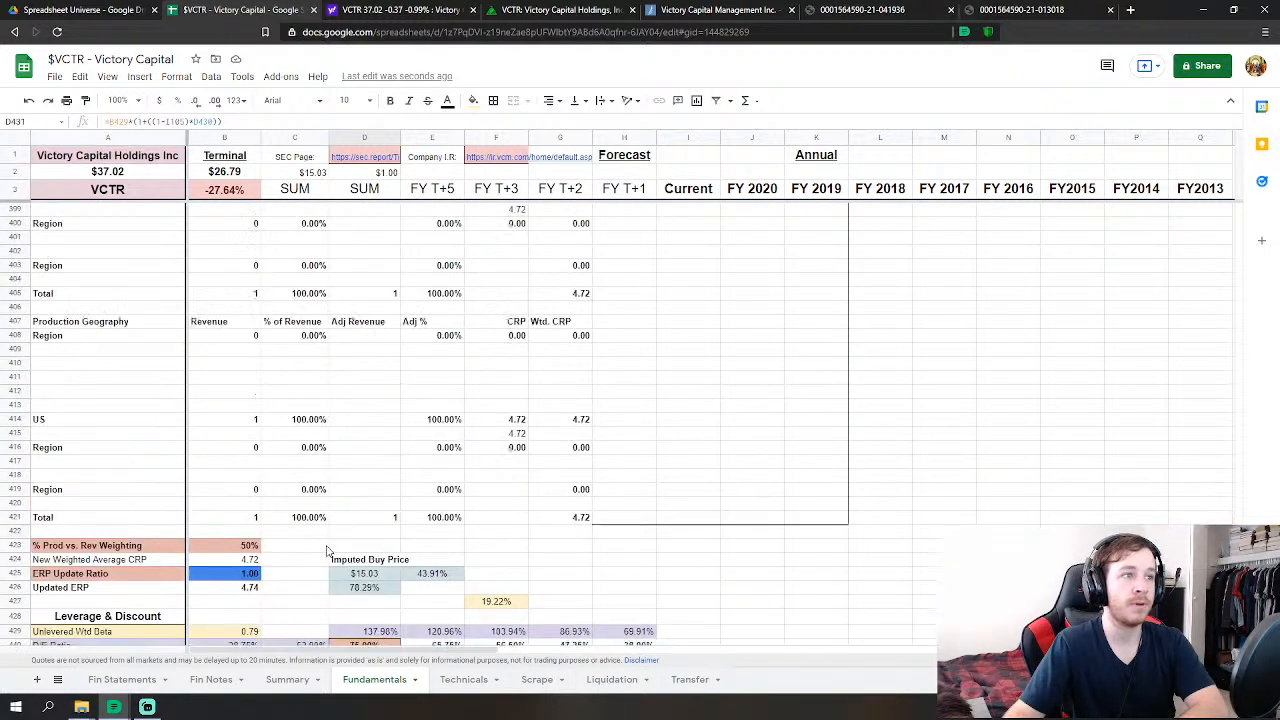
- Examine the Fundamentals sheet's historical sales/capital ratios, pricing ratios, and the Segments & Beta totals for sales/capital and adjusted net margin
{"action": "left_click_drag", "start_coordinate": [1240, 550], "coordinate": [1241, 225]}
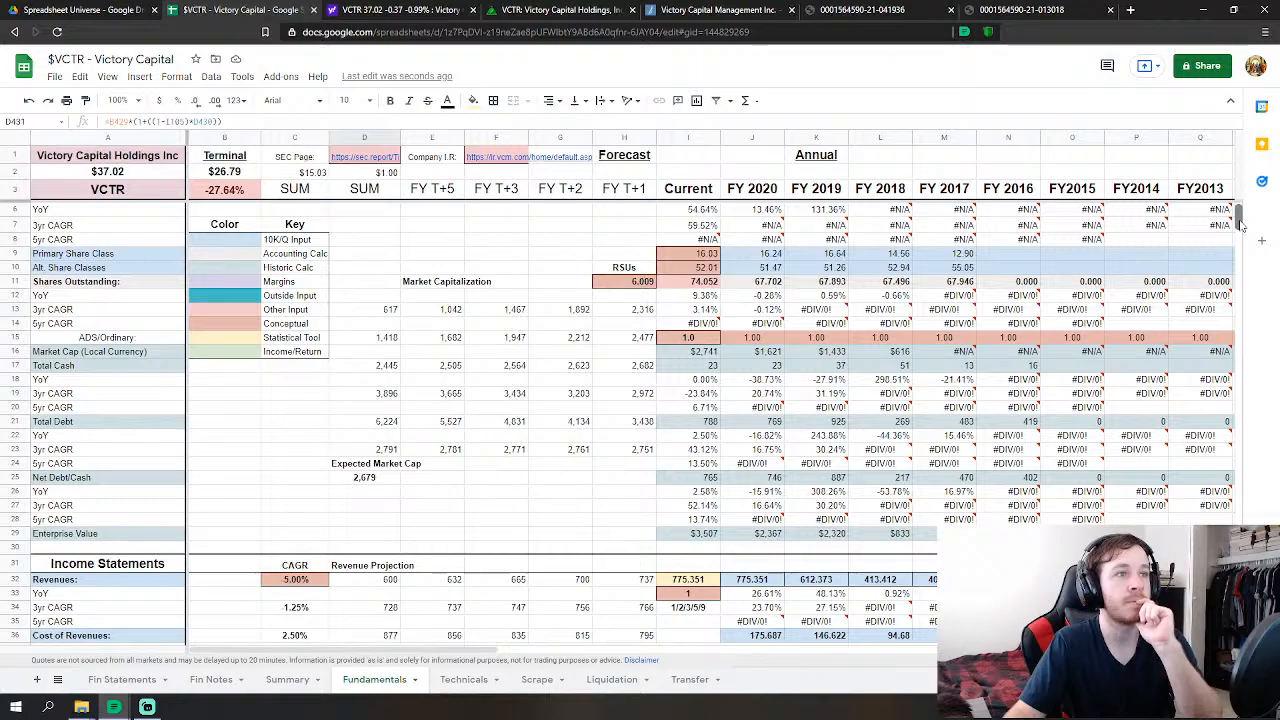
{"action": "left_click_drag", "start_coordinate": [1240, 225], "coordinate": [1273, 505]}
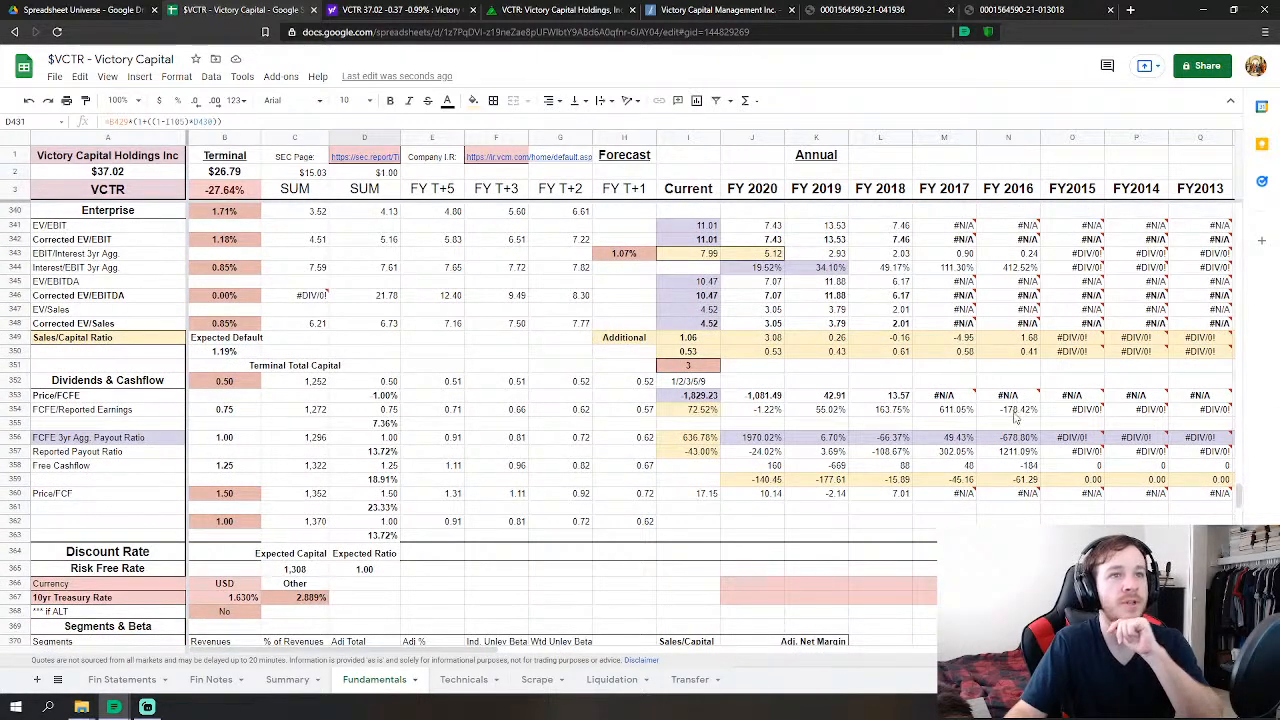
{"action": "scroll", "coordinate": [331, 507], "scroll_direction": "down", "scroll_amount": 9}
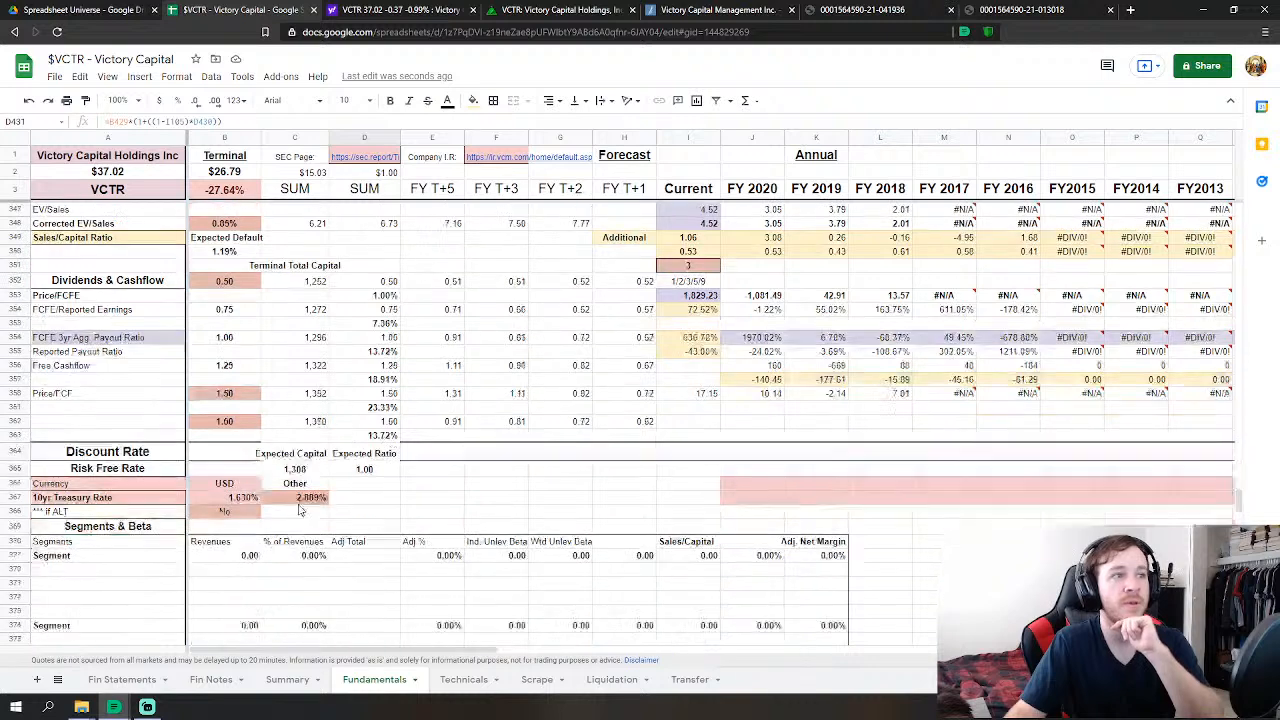
{"action": "scroll", "coordinate": [737, 512], "scroll_direction": "down", "scroll_amount": 1}
{"action": "scroll", "coordinate": [727, 502], "scroll_direction": "up", "scroll_amount": 1}
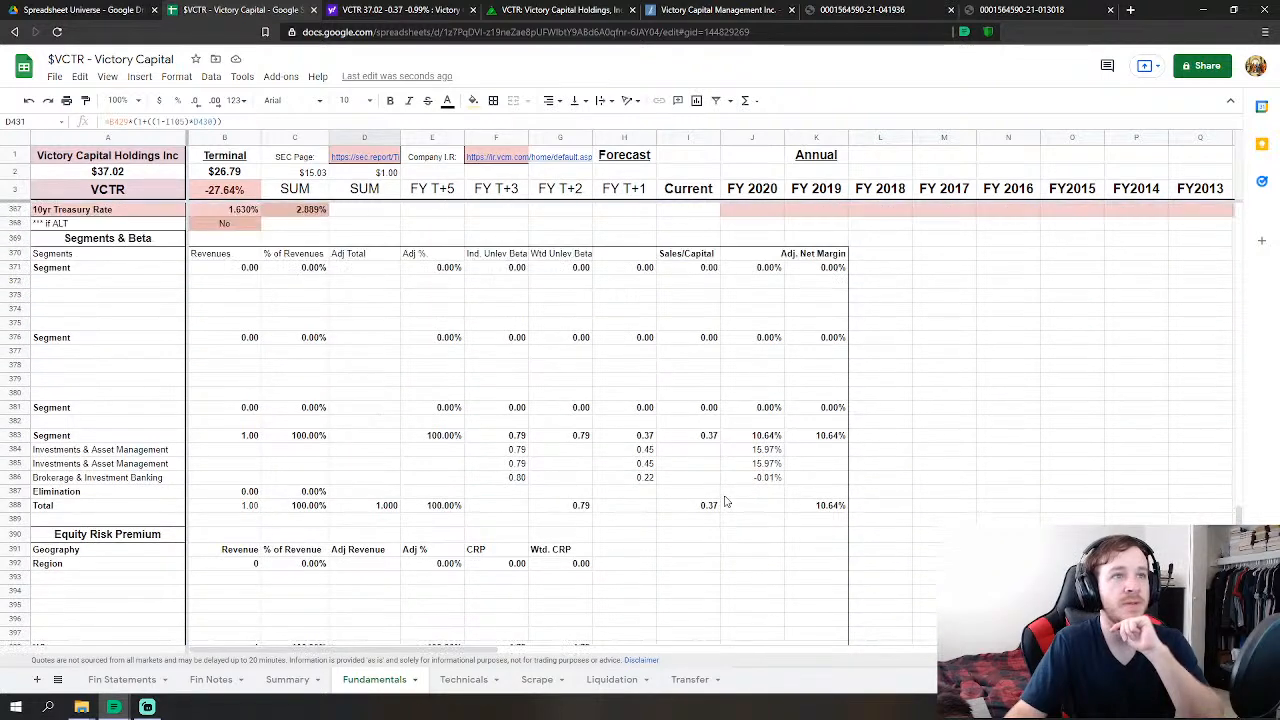
{"action": "left_click", "coordinate": [707, 508]}
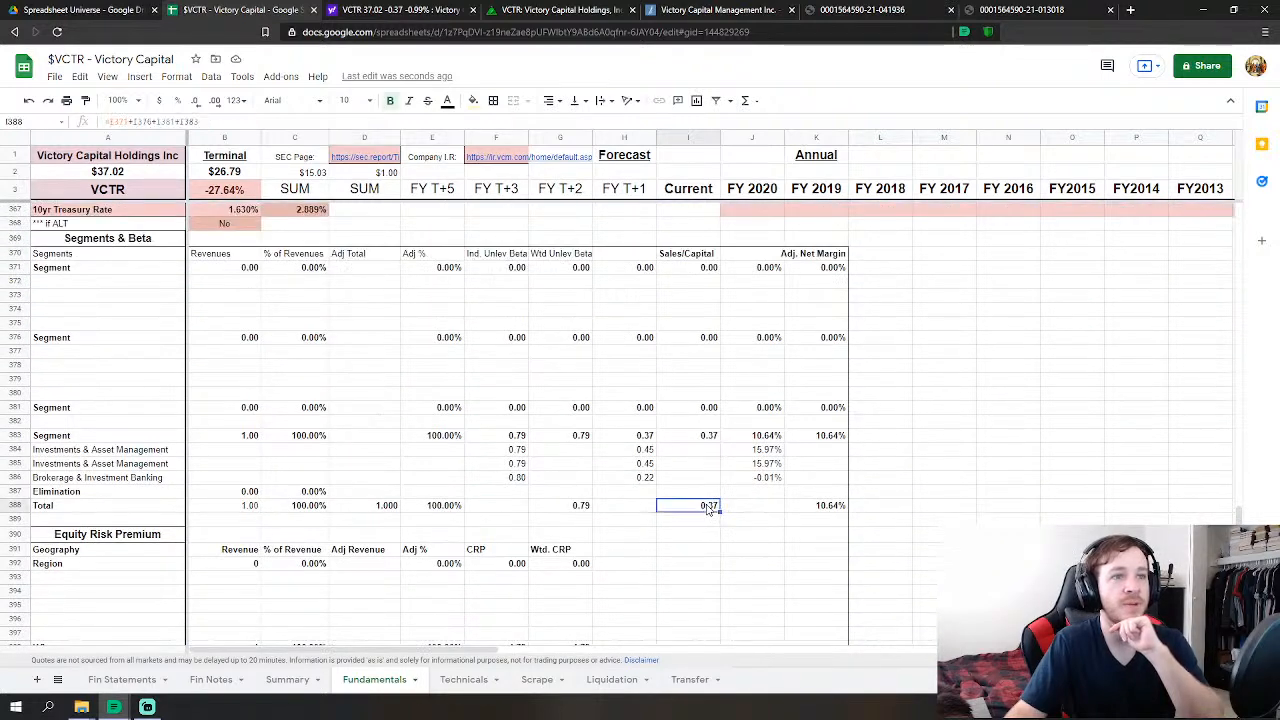
{"action": "left_click", "coordinate": [832, 507]}
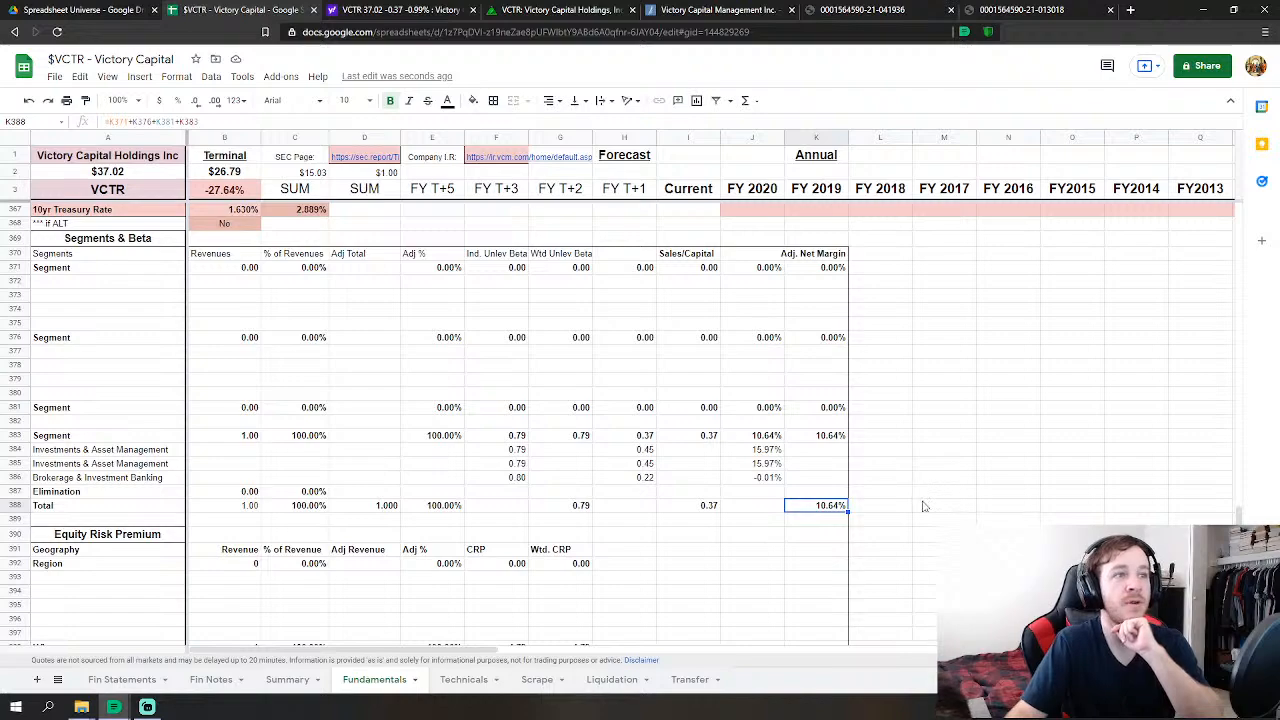
{"action": "scroll", "coordinate": [921, 507], "scroll_direction": "up", "scroll_amount": 9}
{"action": "scroll", "coordinate": [921, 507], "scroll_direction": "up", "scroll_amount": 6}
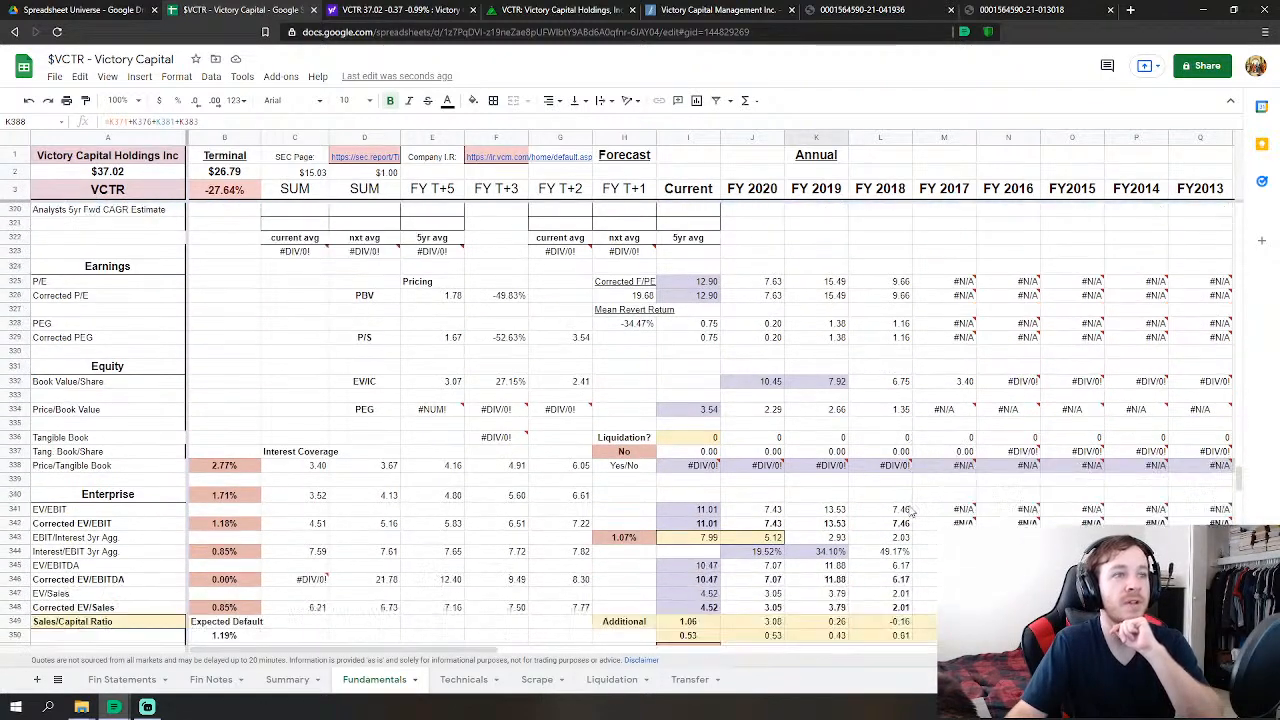
{"action": "scroll", "coordinate": [910, 510], "scroll_direction": "down", "scroll_amount": 1}
{"action": "scroll", "coordinate": [910, 510], "scroll_direction": "up", "scroll_amount": 8}
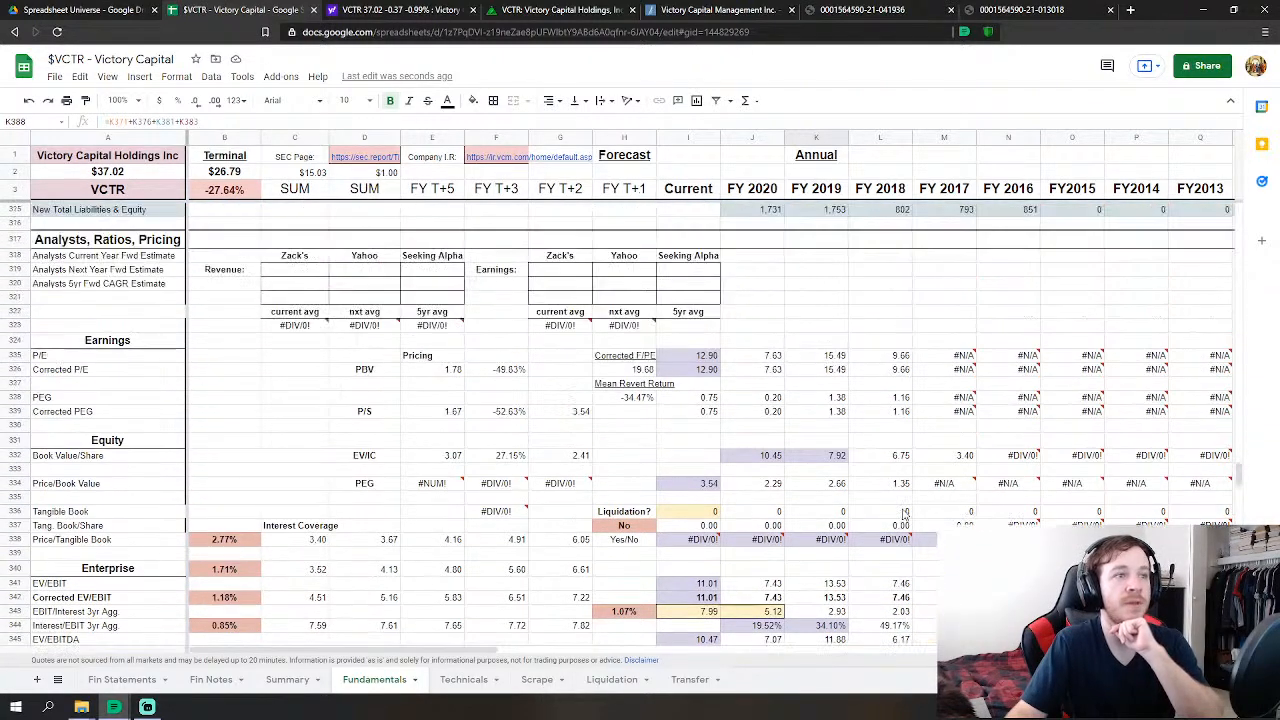
{"action": "scroll", "coordinate": [884, 523], "scroll_direction": "down", "scroll_amount": 10}
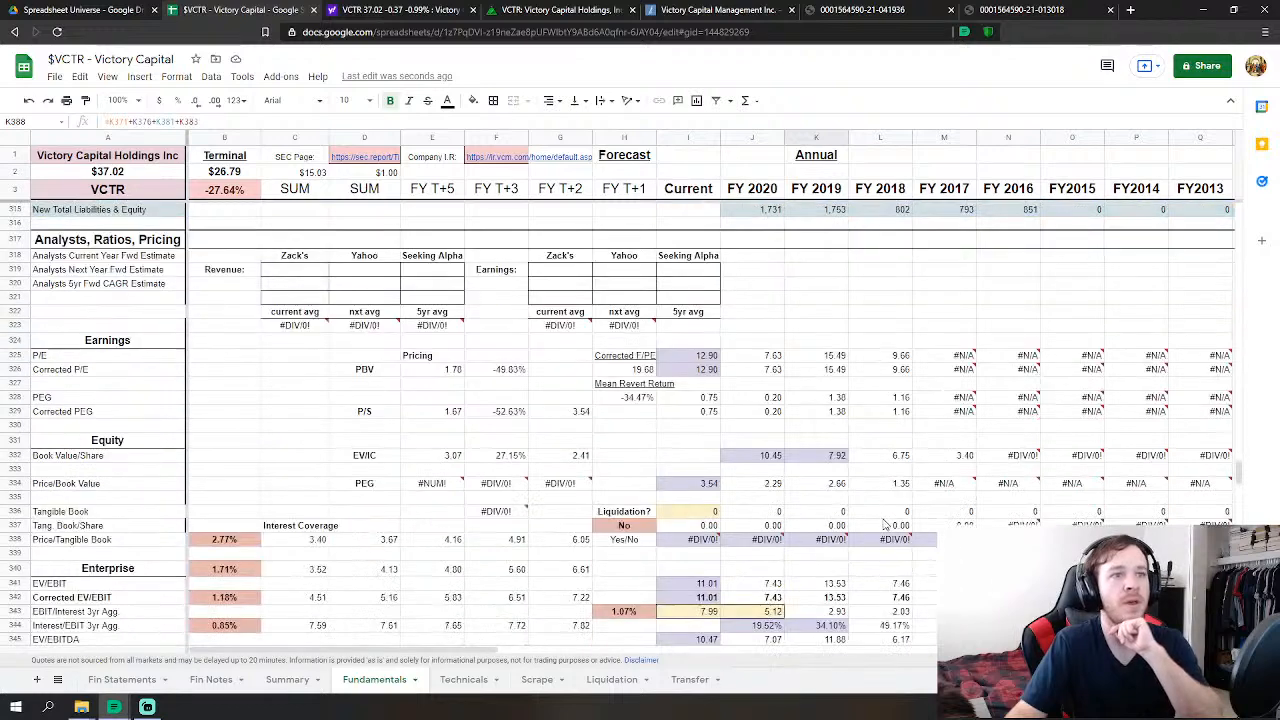
{"action": "scroll", "coordinate": [884, 523], "scroll_direction": "down", "scroll_amount": 2}
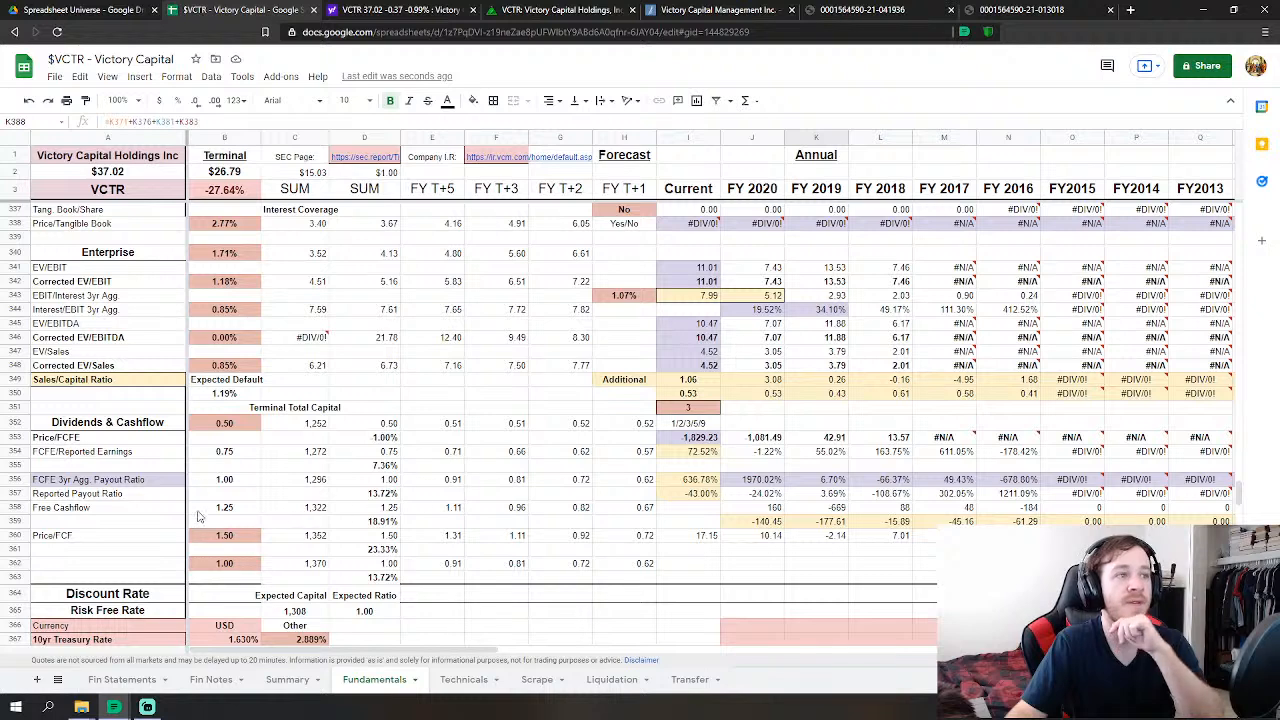
- Set the first model's terminal sales/capital ratio (B352) to 0.25
{"action": "left_click", "coordinate": [230, 422]}
{"action": "key", "text": "Delete"}
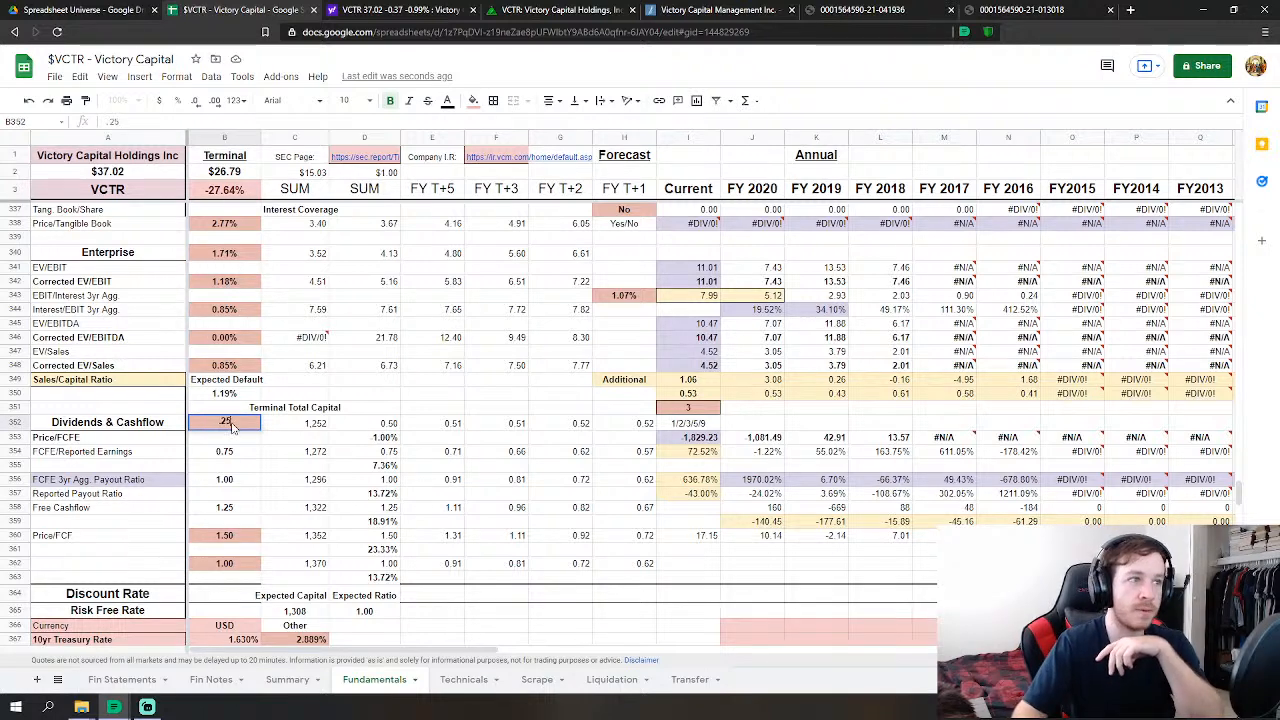
{"action": "type", "text": ".25"}
{"action": "key", "text": "Return"}
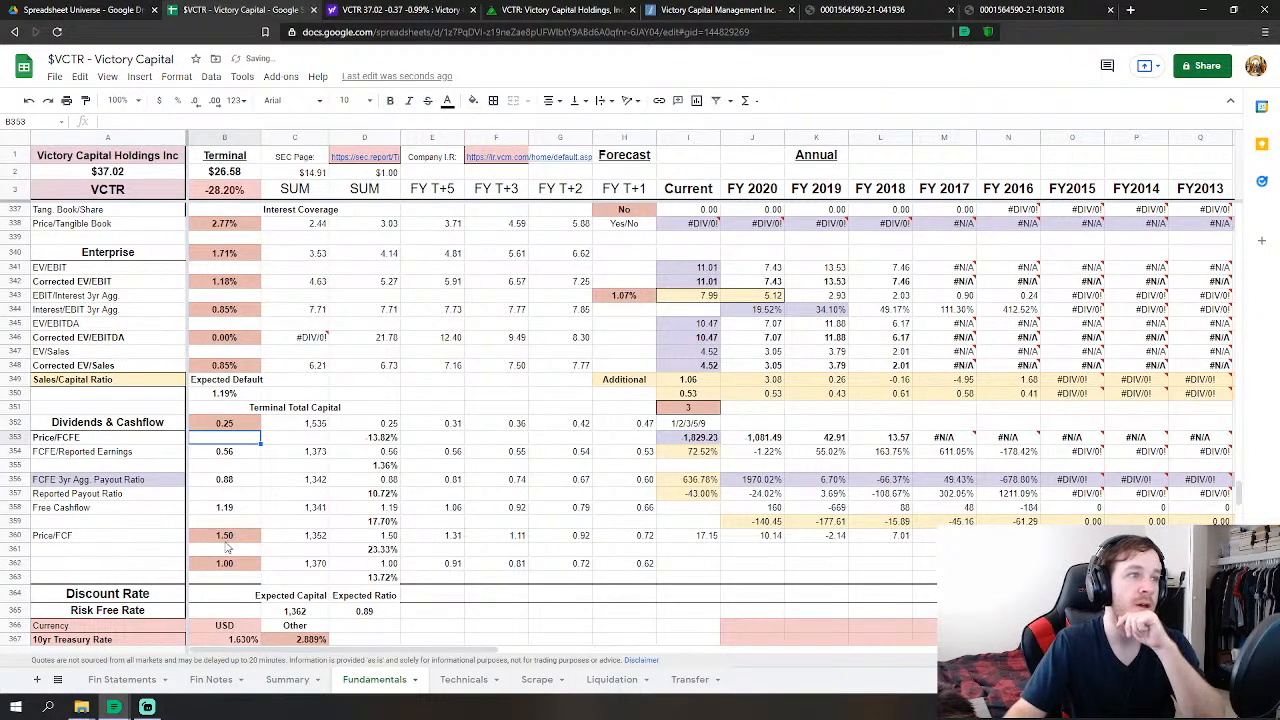
- Set the fifth model's terminal sales/capital ratio (B360) to 0.75
{"action": "left_click", "coordinate": [222, 538]}
{"action": "key", "text": "BackSpace"}
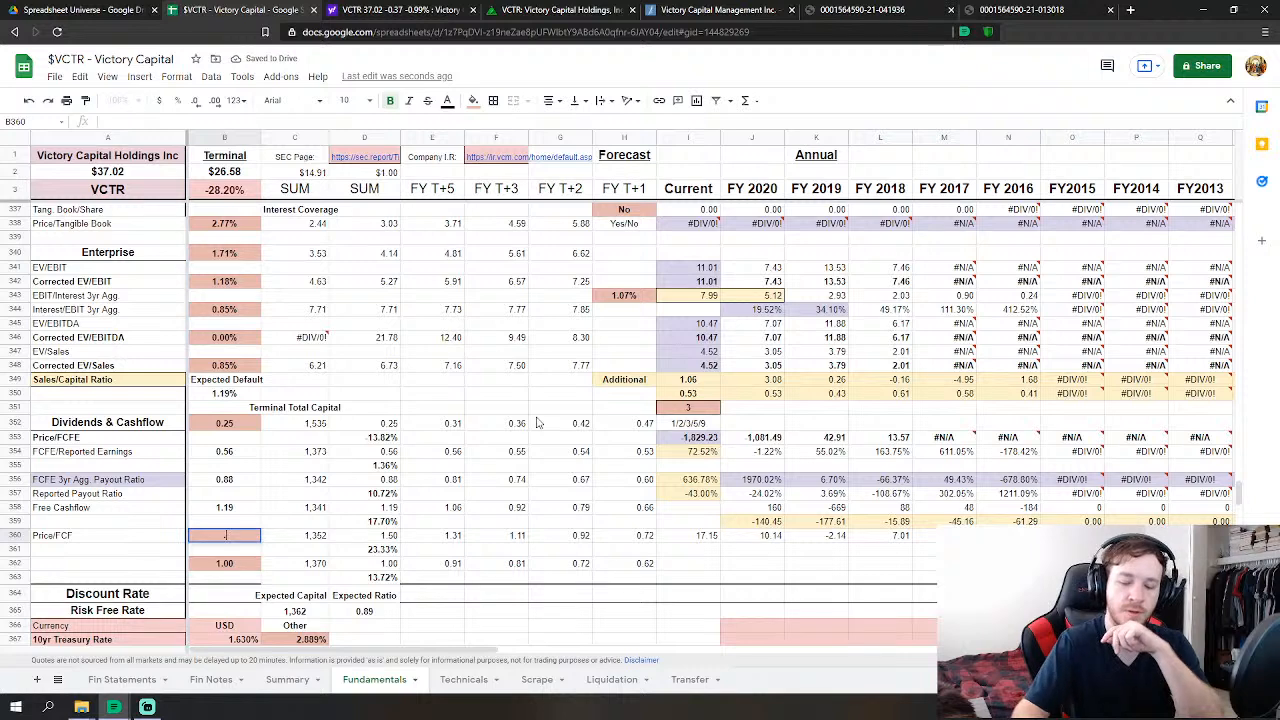
{"action": "key", "text": "Return"}
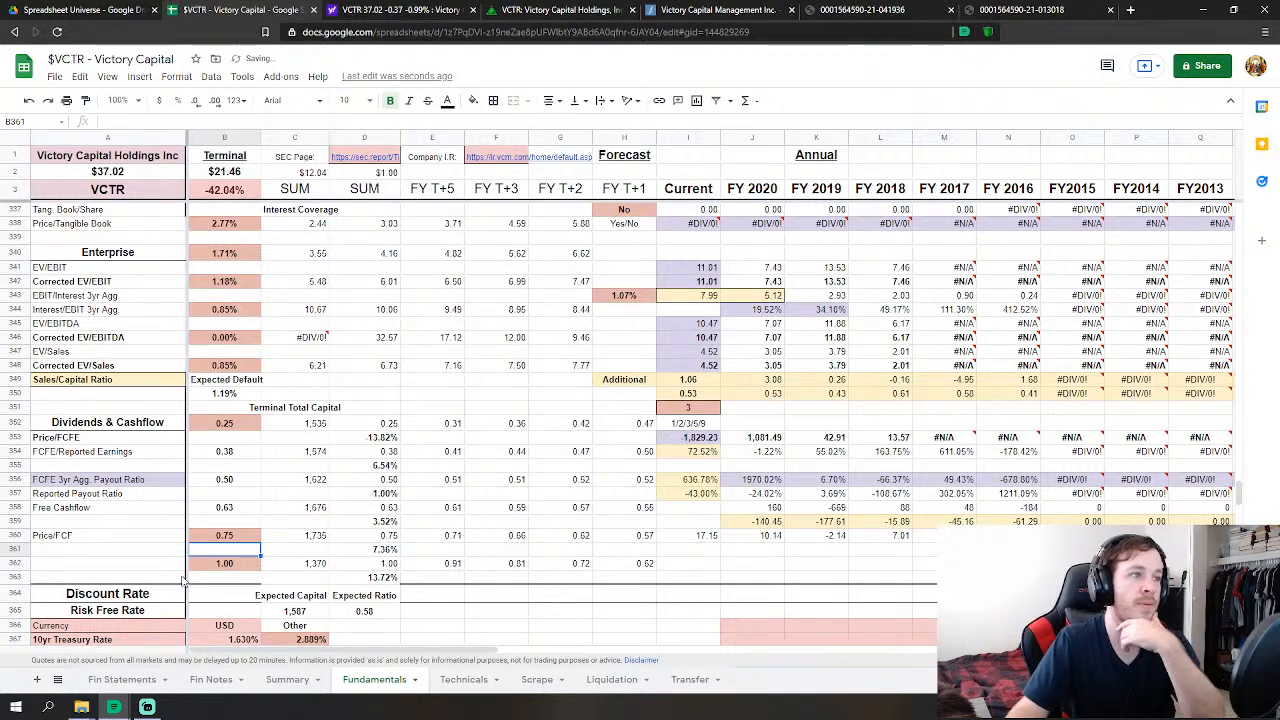
- Set the analyst model's terminal sales/capital ratio (B362) to 0.60
{"action": "left_click", "coordinate": [228, 566]}
{"action": "type", "text": ".6"}
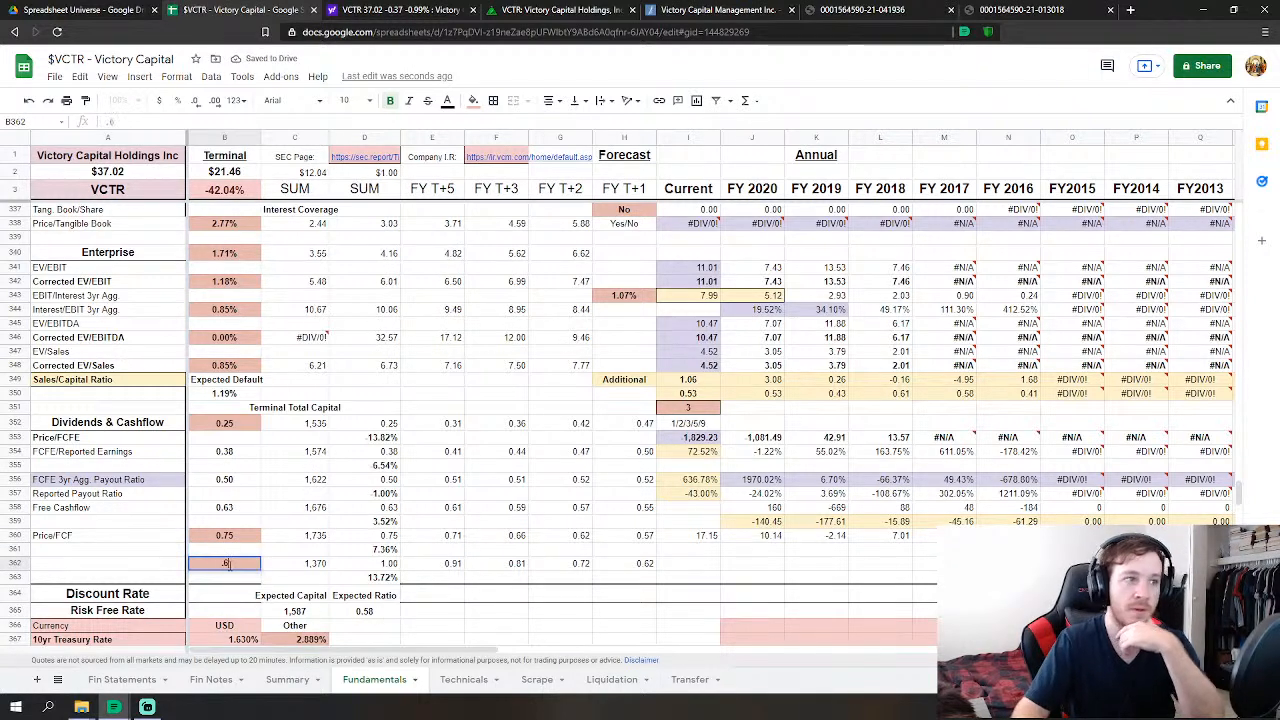
{"action": "key", "text": "Return"}
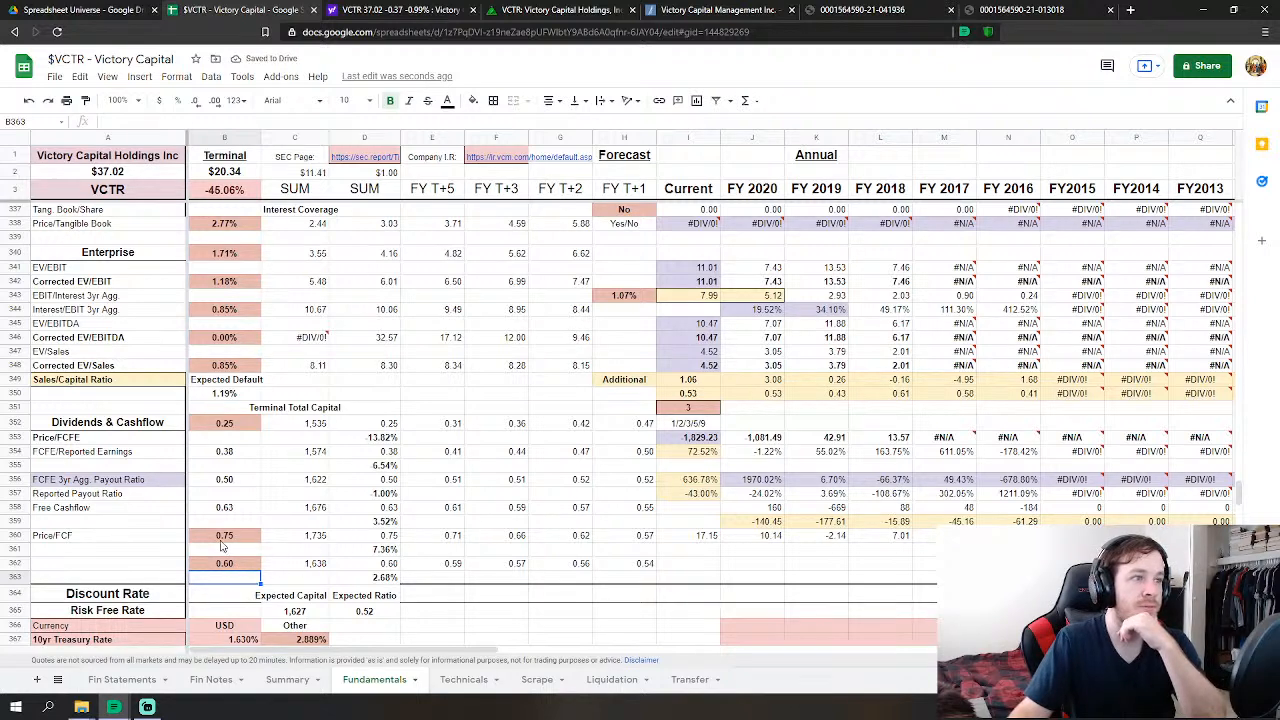
- Set the fifth model's terminal sales/capital ratio (B360) to 1.00
{"action": "left_click", "coordinate": [225, 537]}
{"action": "type", "text": "1"}
{"action": "key", "text": "Return"}
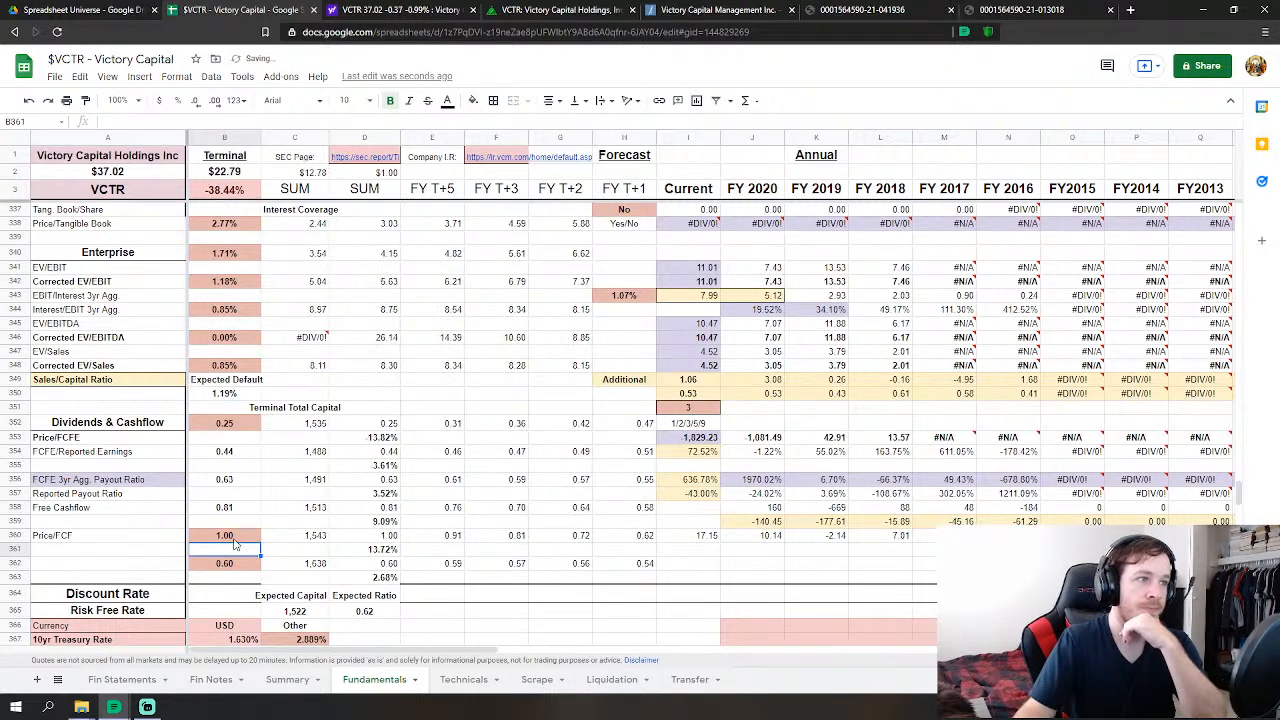
- Set the analyst model's terminal sales/capital ratio (B362) to 0.50
{"action": "key", "text": "Down"}
{"action": "type", "text": ".5"}
{"action": "key", "text": "Return"}
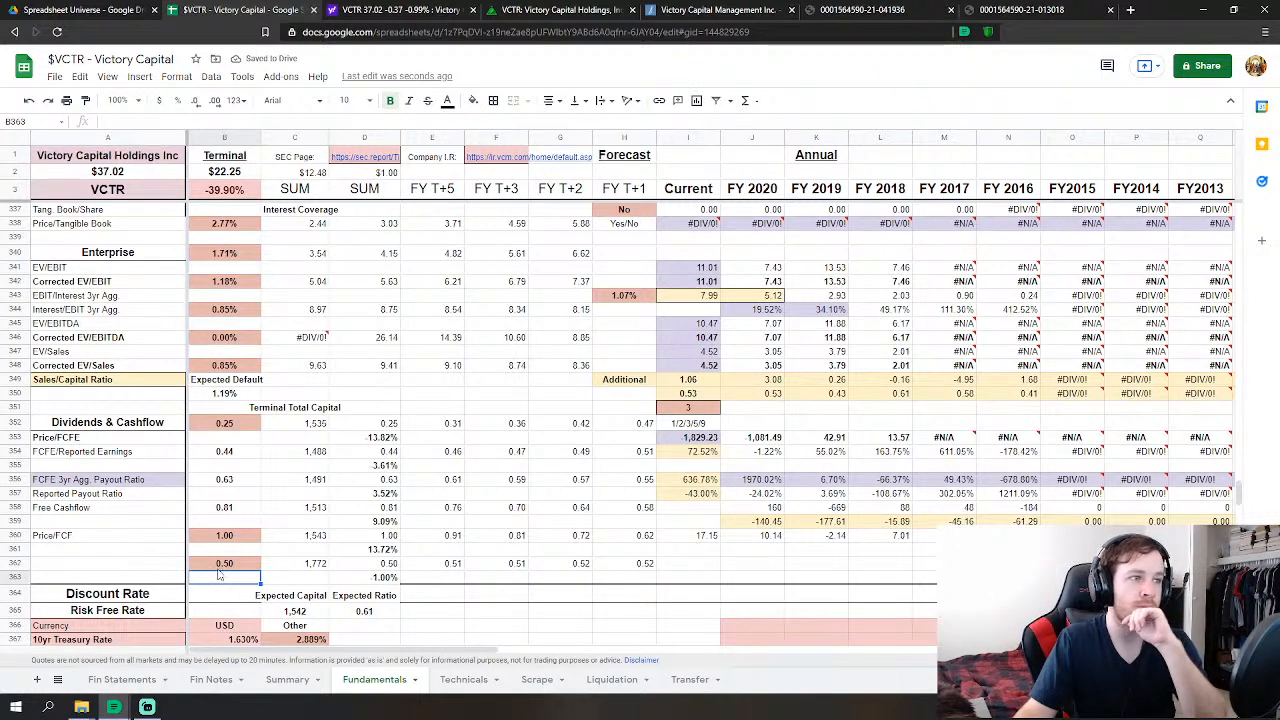
- Set the fifth model's terminal sales/capital ratio (B360) to 0.90
{"action": "left_click", "coordinate": [230, 508]}
{"action": "left_click", "coordinate": [226, 536]}
{"action": "type", "text": "."}
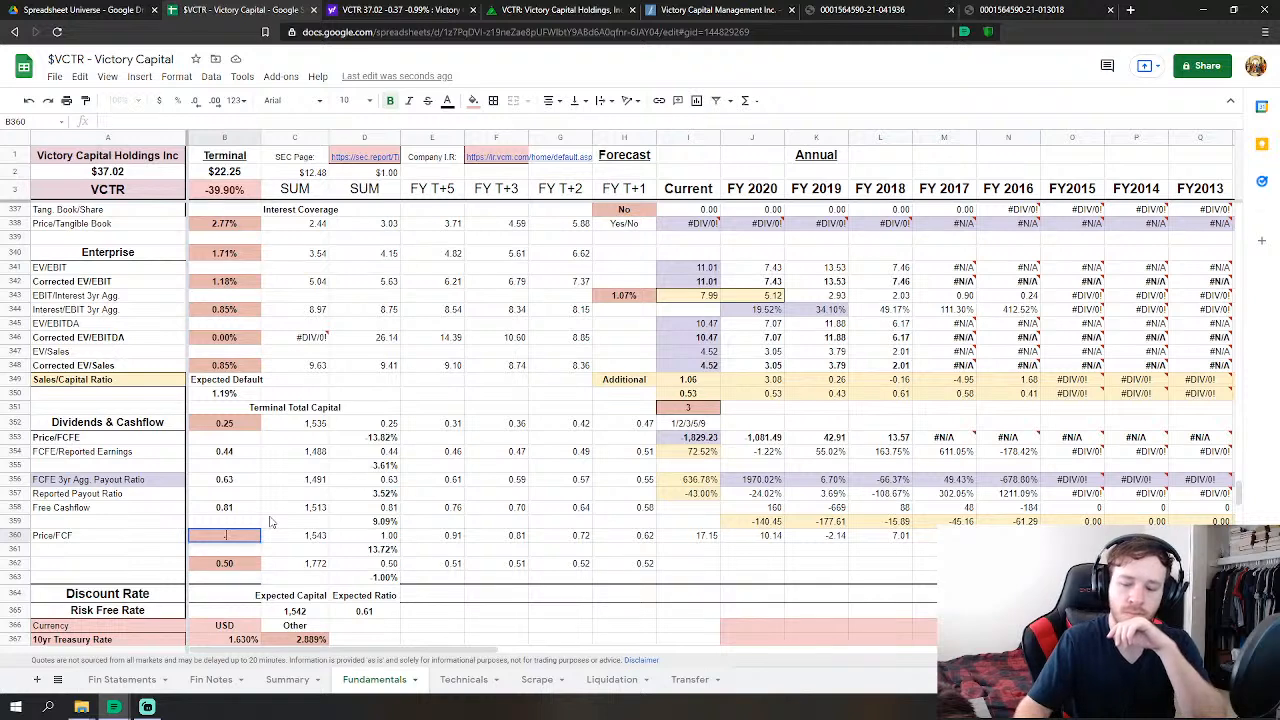
{"action": "type", "text": "9"}
{"action": "key", "text": "Return"}
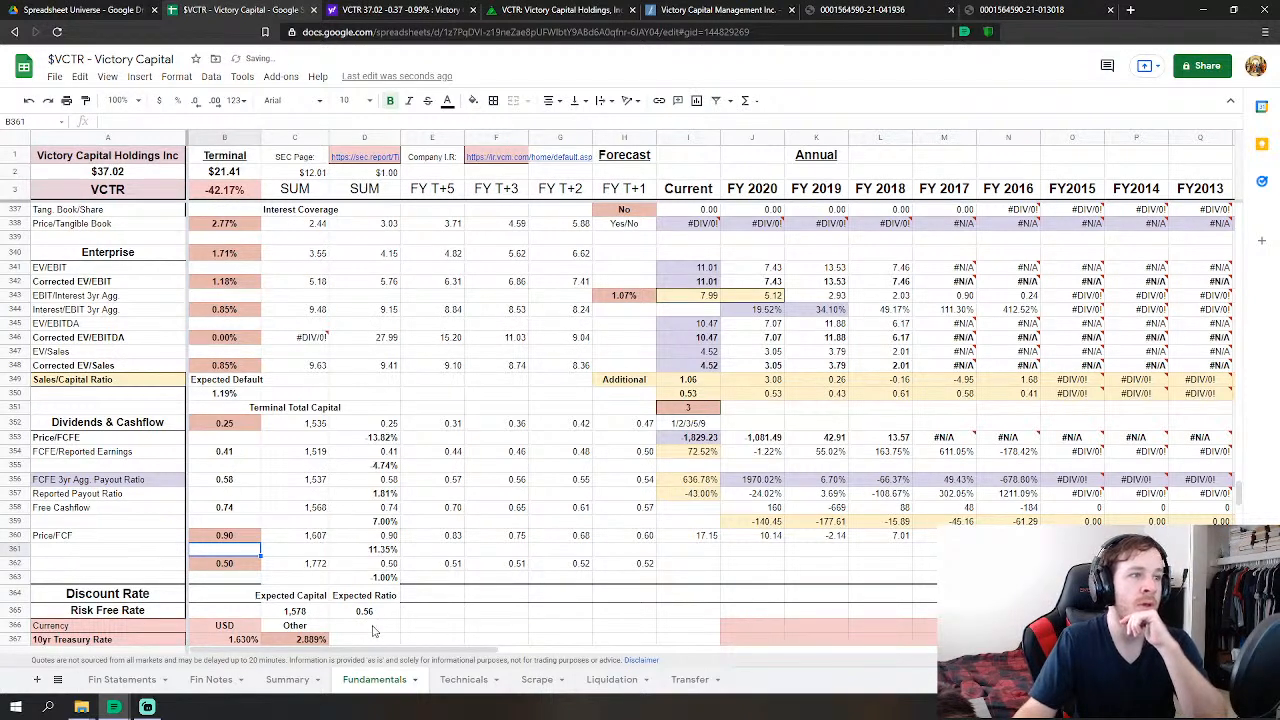
- Set the fifth model's terminal sales/capital ratio (B360) to 0.80
{"action": "left_click", "coordinate": [226, 538]}
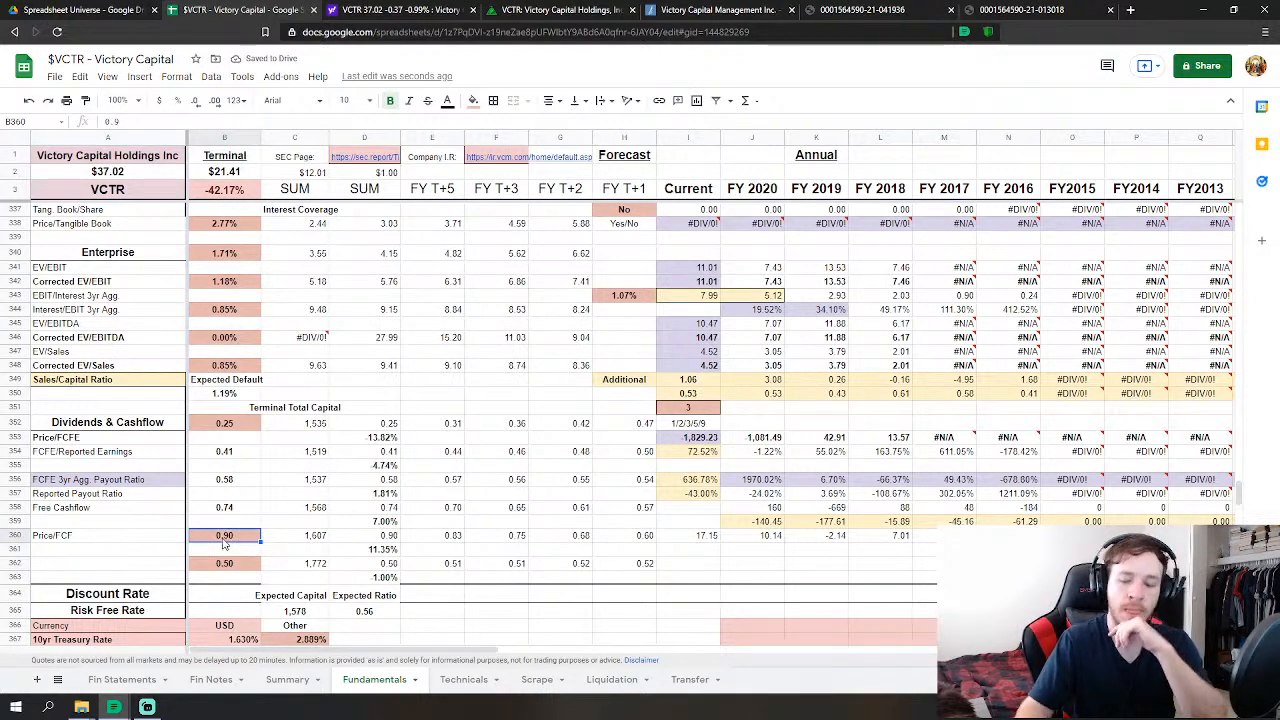
{"action": "type", "text": ".8"}
{"action": "key", "text": "Return"}
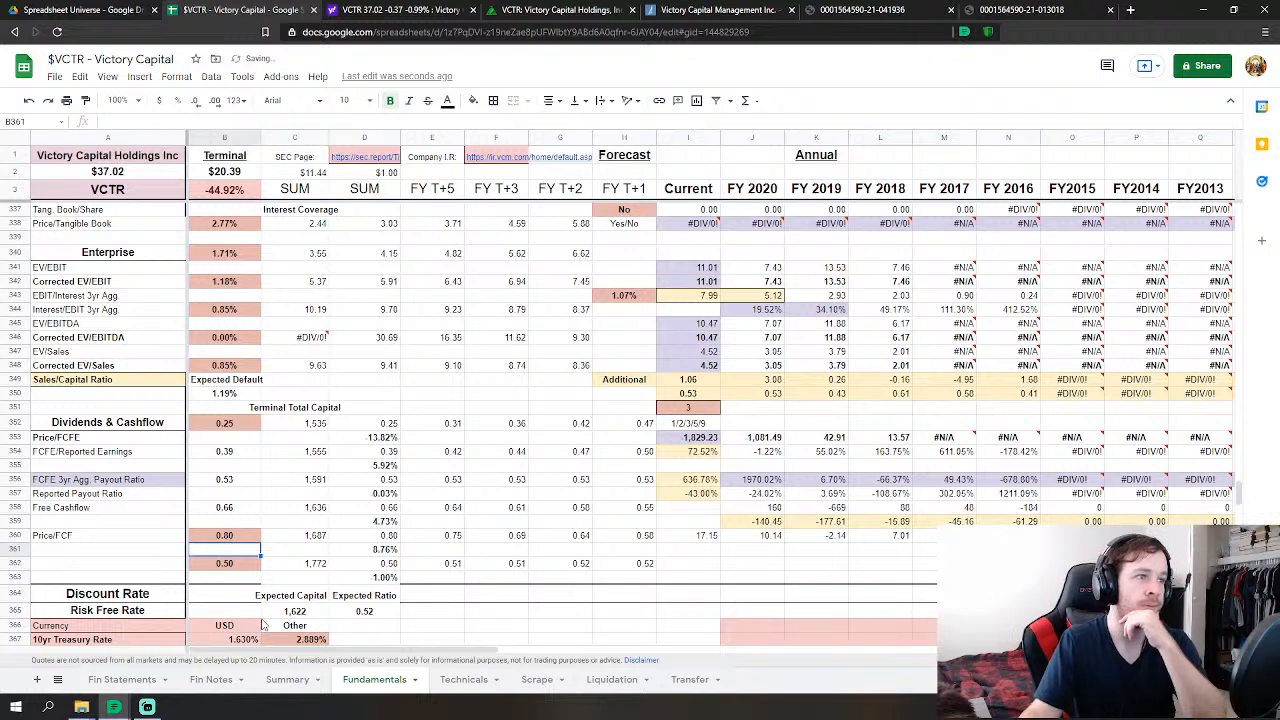
- Set the analyst model's terminal sales/capital ratio (B362) to 0.55
{"action": "left_click", "coordinate": [218, 566]}
{"action": "key", "text": "BackSpace"}
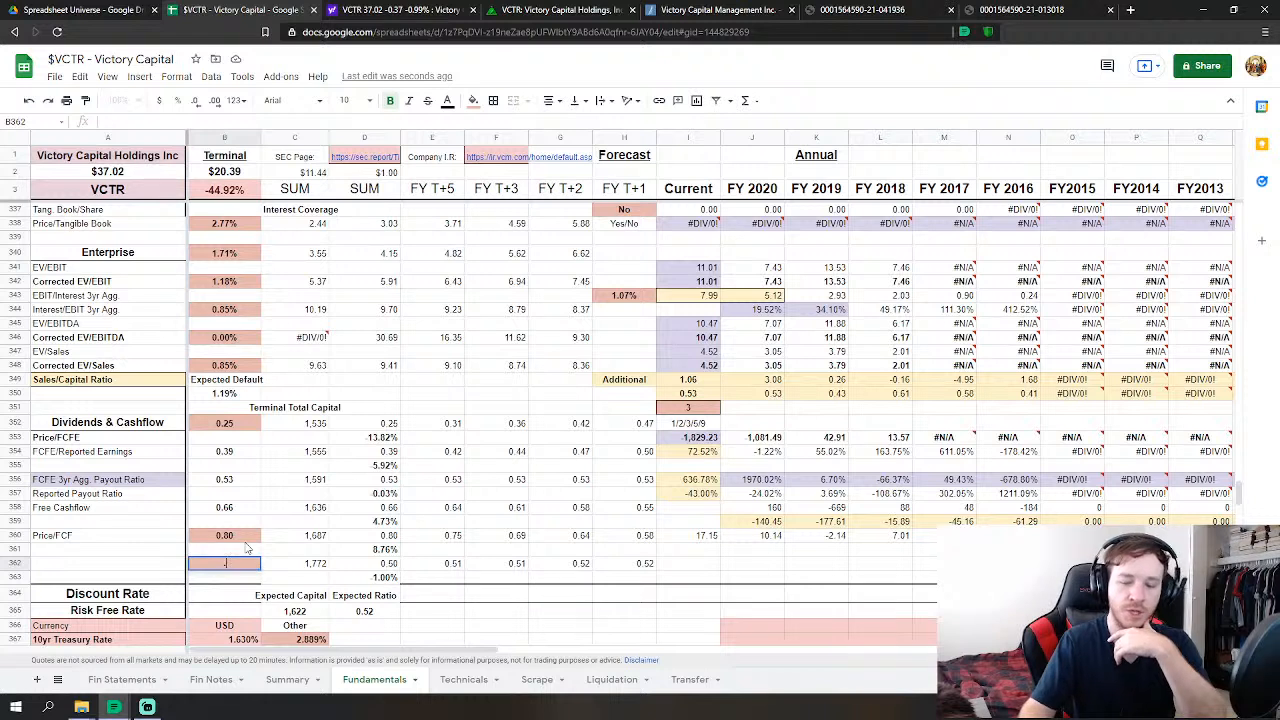
{"action": "key", "text": "Return"}
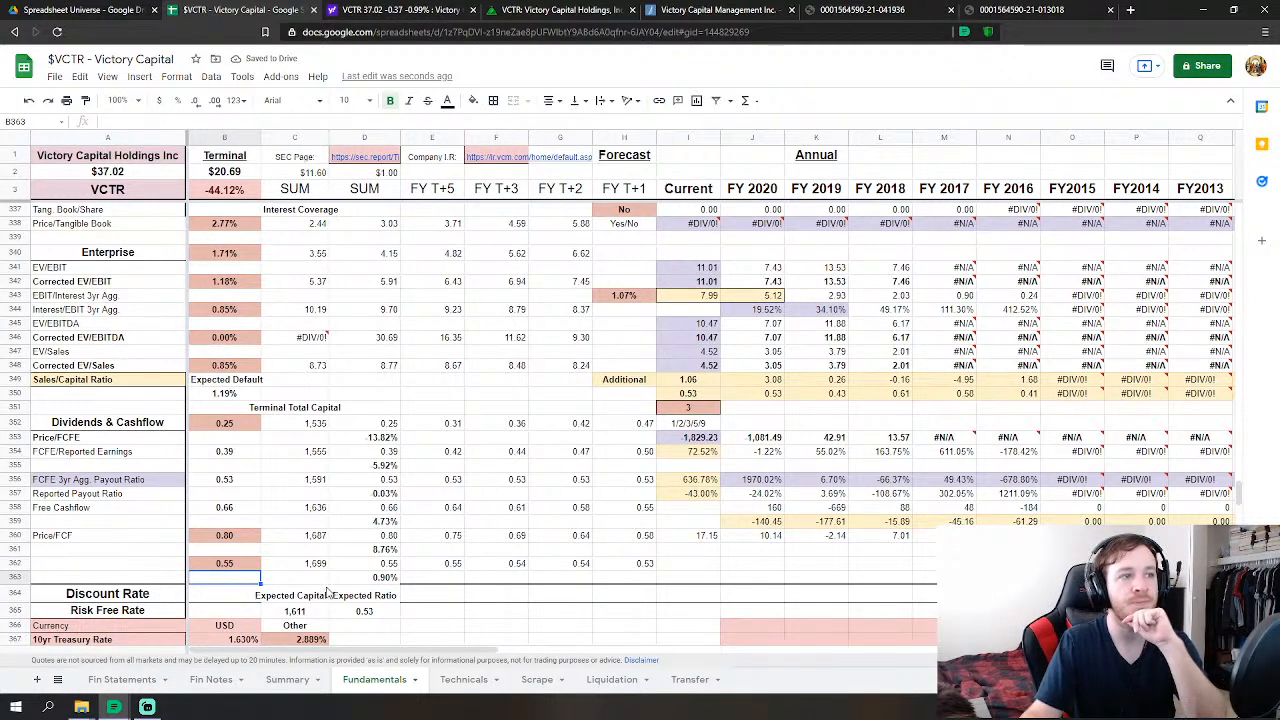
- Set the analyst model's terminal sales/capital ratio (B362) back to 0.60
{"action": "left_click", "coordinate": [240, 565]}
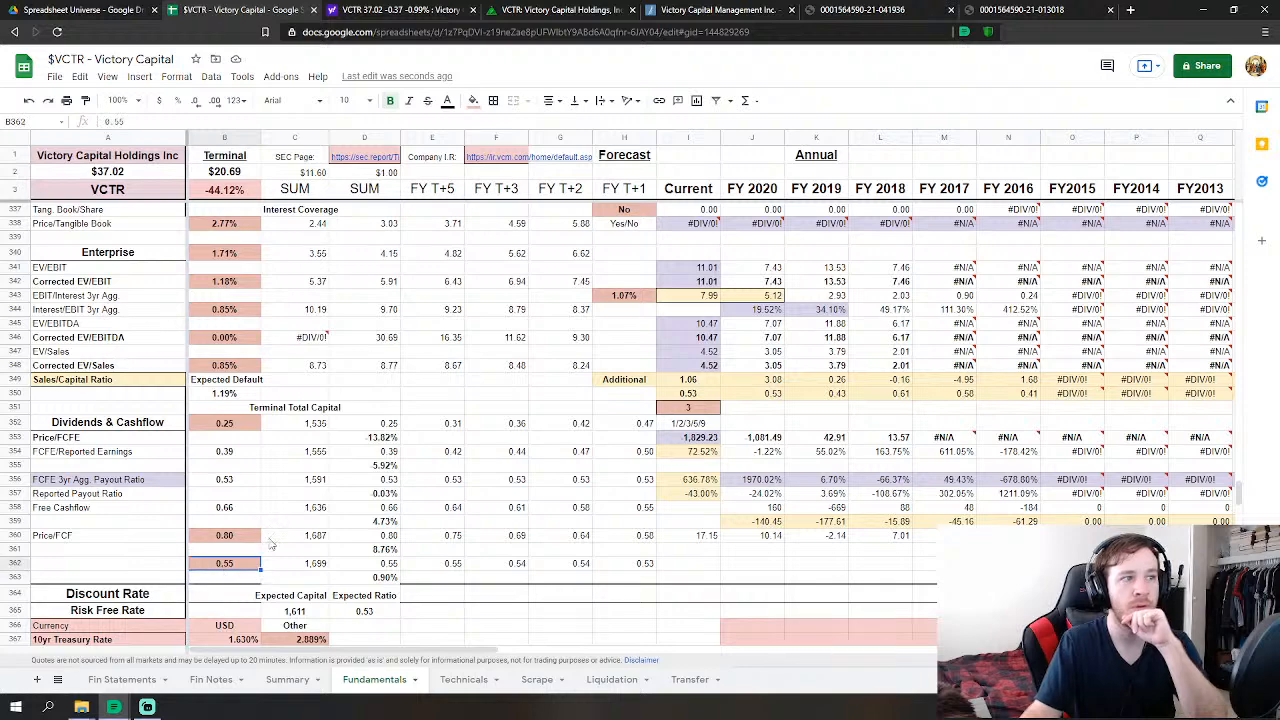
{"action": "type", "text": ".6"}
{"action": "key", "text": "Return"}
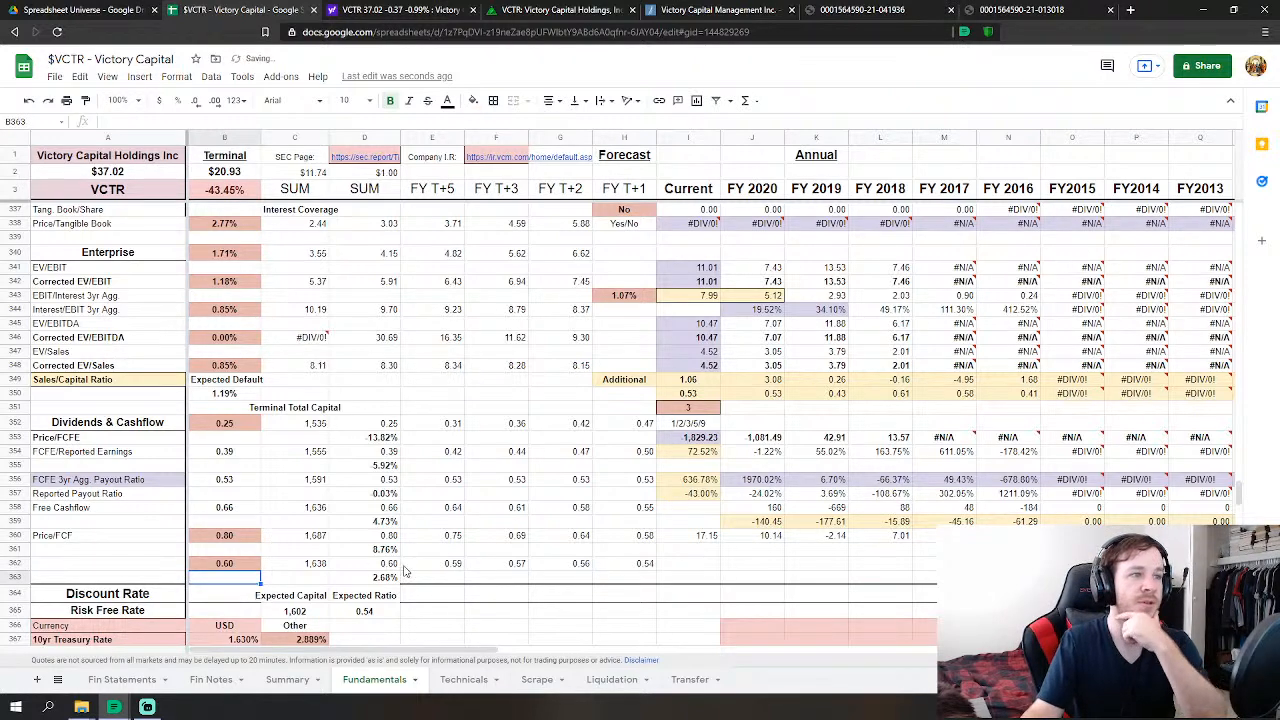
- Check the leverage and discount section, and examine the historical corrected net income margins, especially FY 2016 and FY 2017
{"action": "scroll", "coordinate": [420, 595], "scroll_direction": "up", "scroll_amount": 1}
{"action": "scroll", "coordinate": [228, 605], "scroll_direction": "down", "scroll_amount": 7}
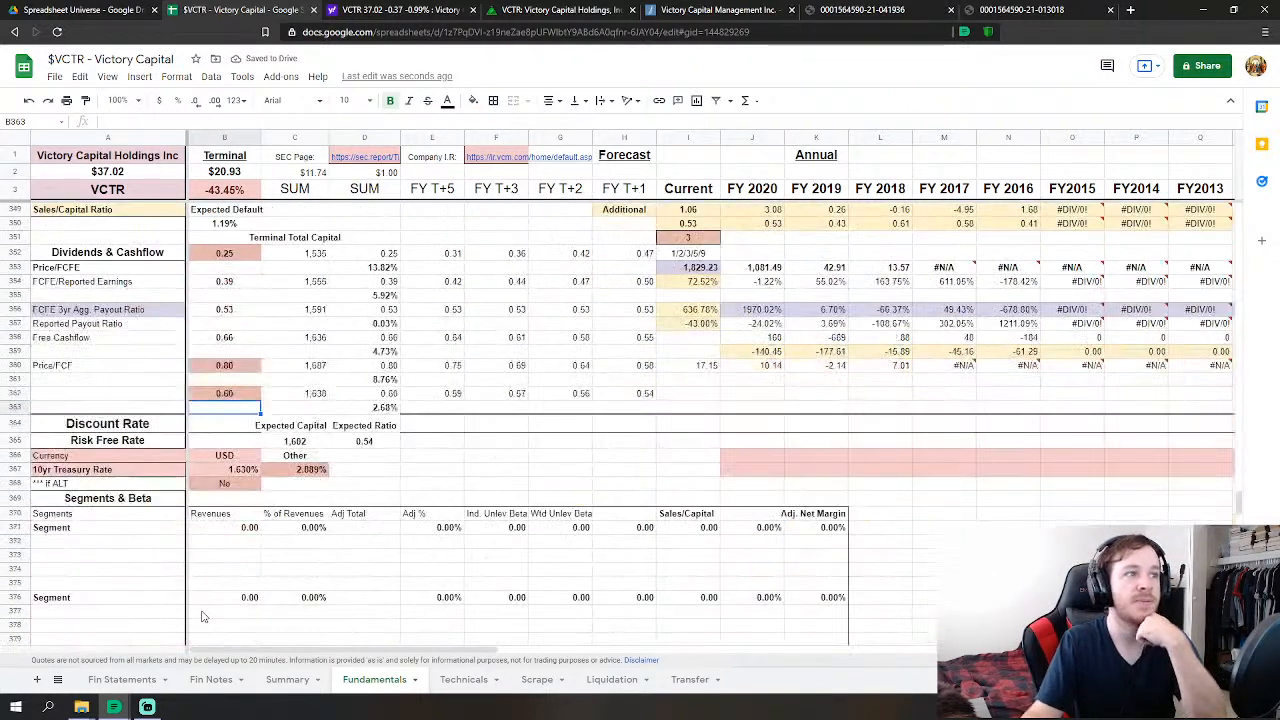
{"action": "scroll", "coordinate": [215, 608], "scroll_direction": "up", "scroll_amount": 3}
{"action": "scroll", "coordinate": [207, 610], "scroll_direction": "down", "scroll_amount": 4}
{"action": "scroll", "coordinate": [207, 610], "scroll_direction": "down", "scroll_amount": 4}
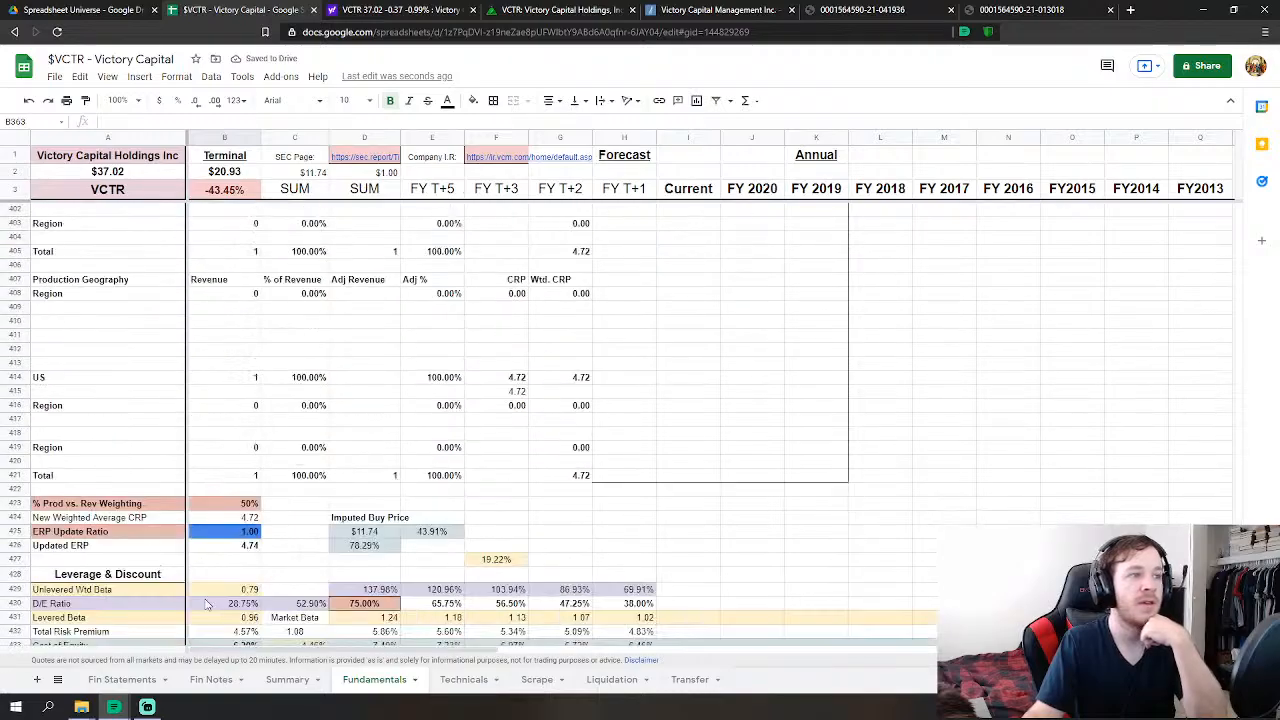
{"action": "scroll", "coordinate": [207, 610], "scroll_direction": "up", "scroll_amount": 5}
{"action": "scroll", "coordinate": [207, 610], "scroll_direction": "down", "scroll_amount": 1}
{"action": "left_click_drag", "start_coordinate": [1239, 519], "coordinate": [1274, 292]}
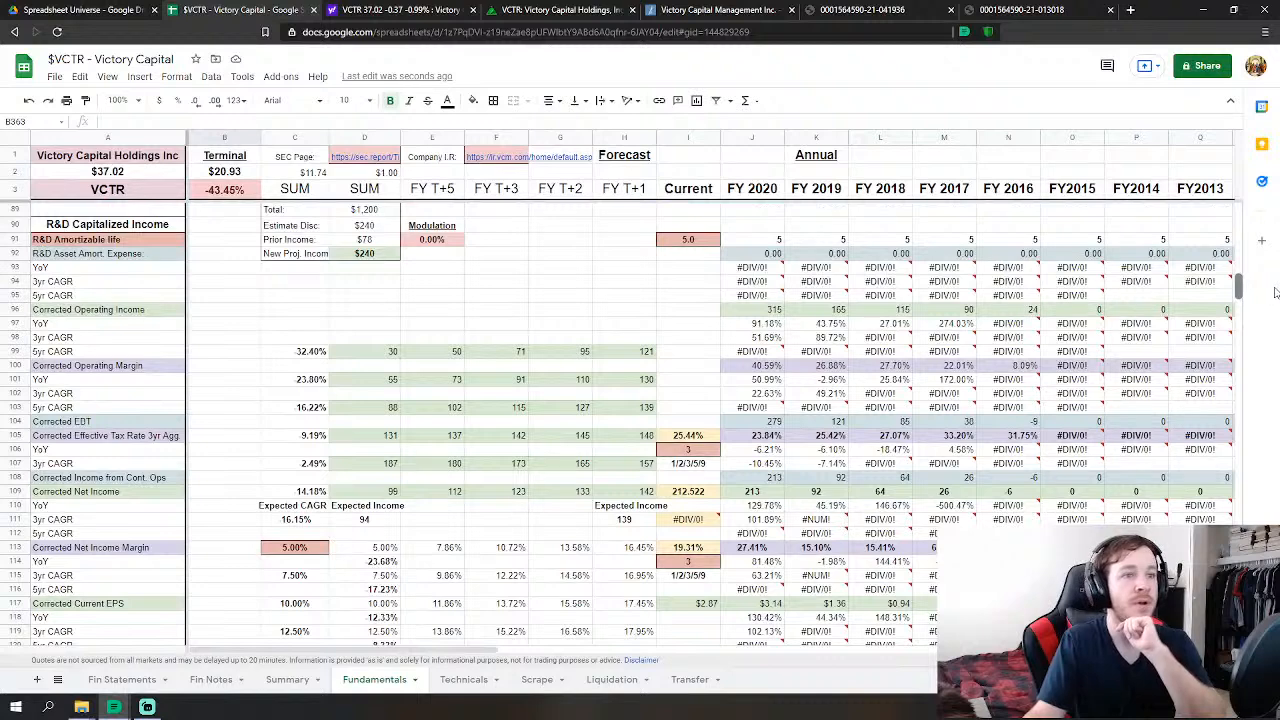
{"action": "scroll", "coordinate": [1222, 347], "scroll_direction": "down", "scroll_amount": 3}
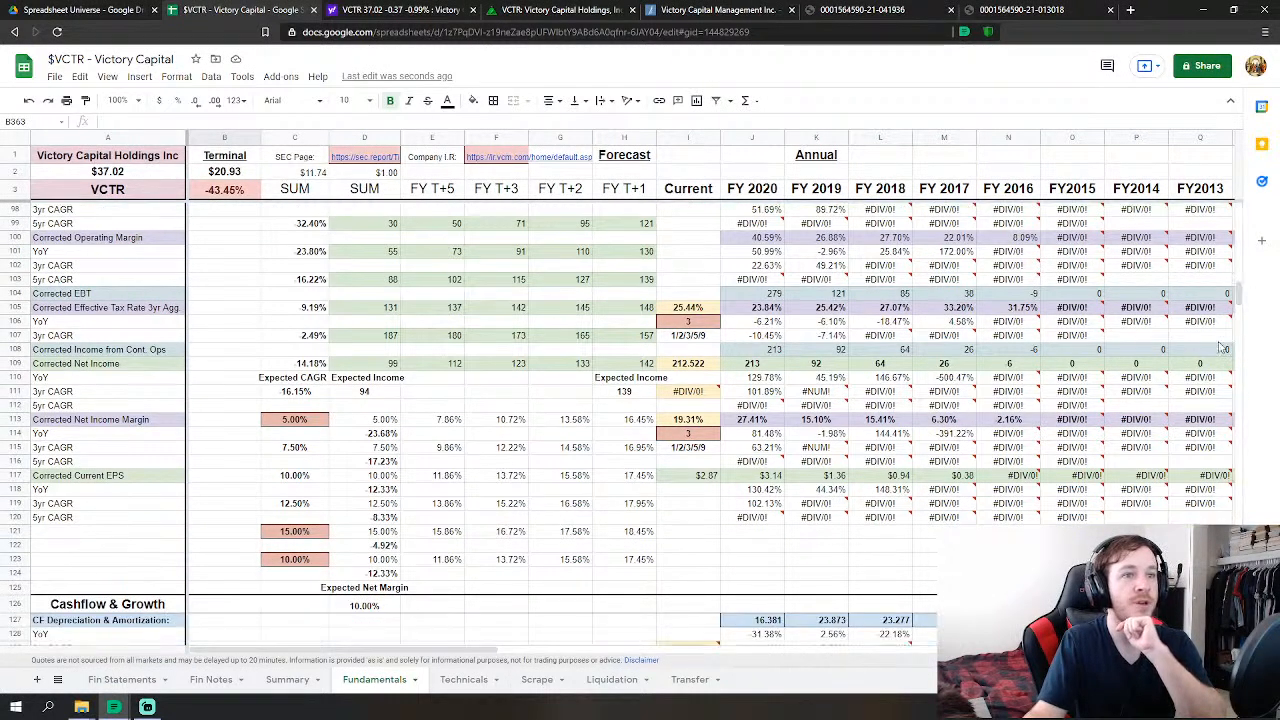
{"action": "scroll", "coordinate": [1222, 347], "scroll_direction": "up", "scroll_amount": 1}
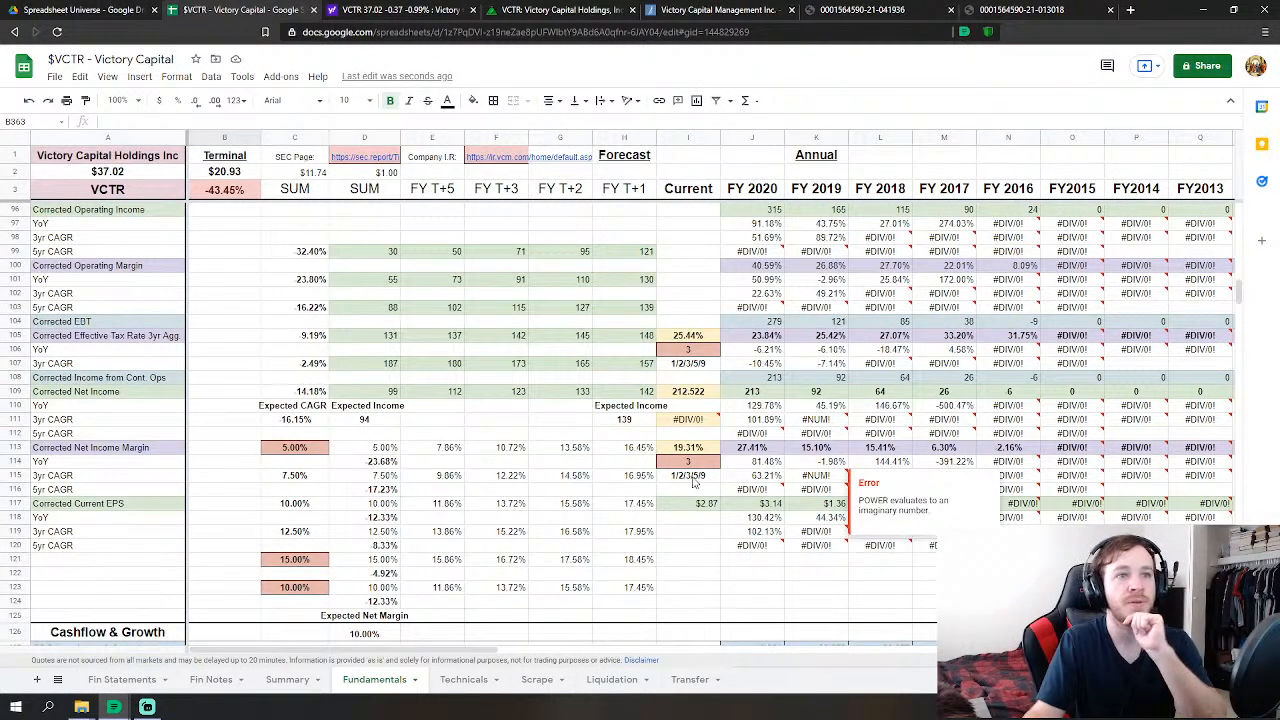
{"action": "left_click", "coordinate": [726, 578]}
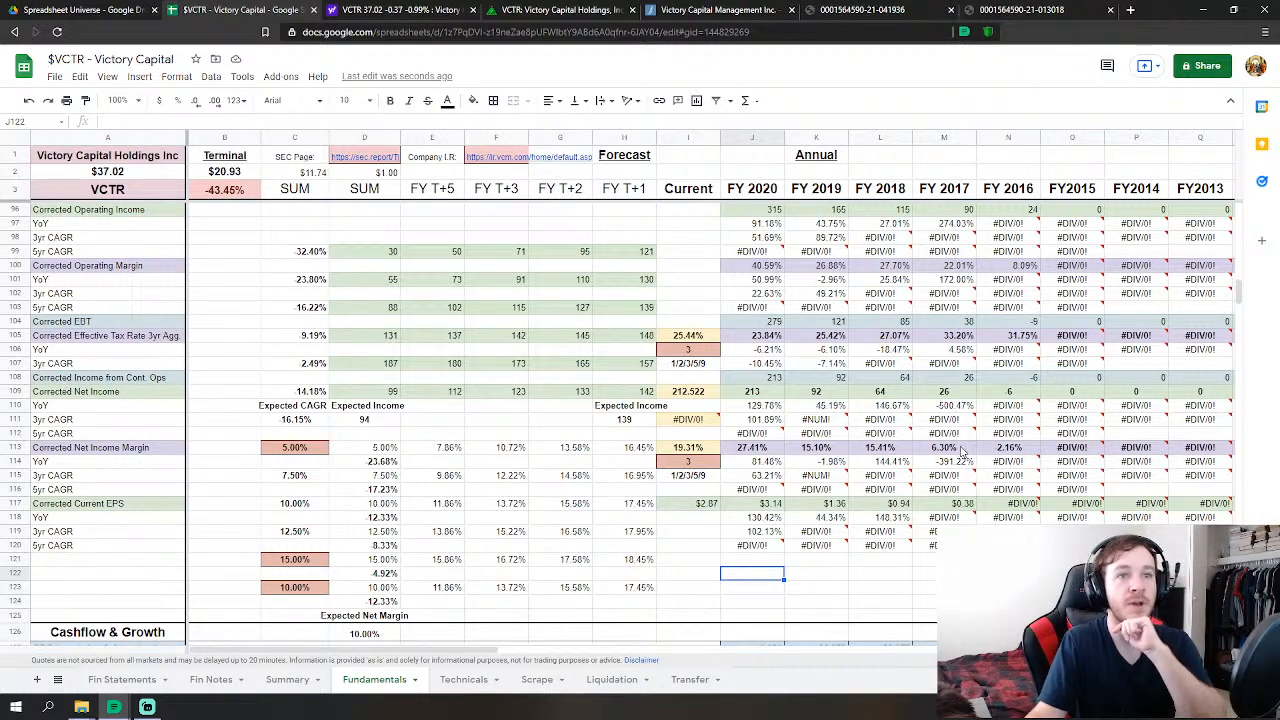
{"action": "left_click_drag", "start_coordinate": [965, 450], "coordinate": [995, 452]}
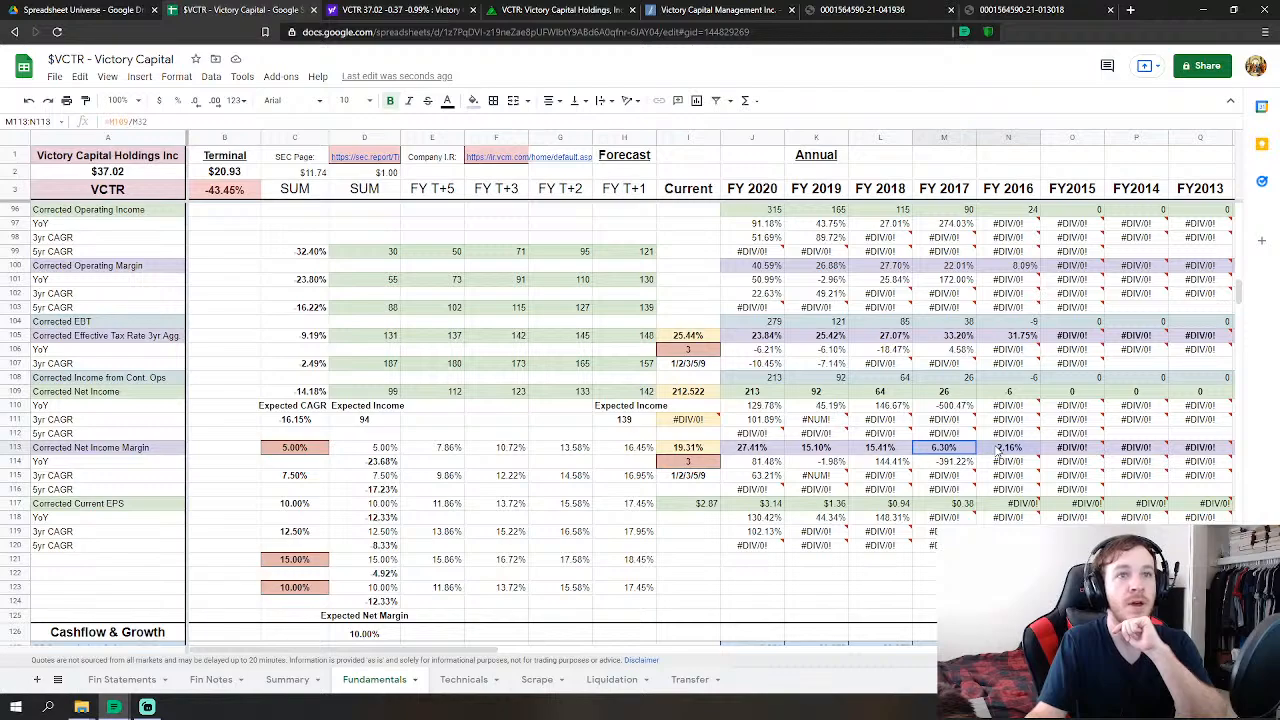
{"action": "left_click_drag", "start_coordinate": [1237, 307], "coordinate": [1243, 197]}
{"action": "scroll", "coordinate": [1243, 205], "scroll_direction": "down", "scroll_amount": 15}
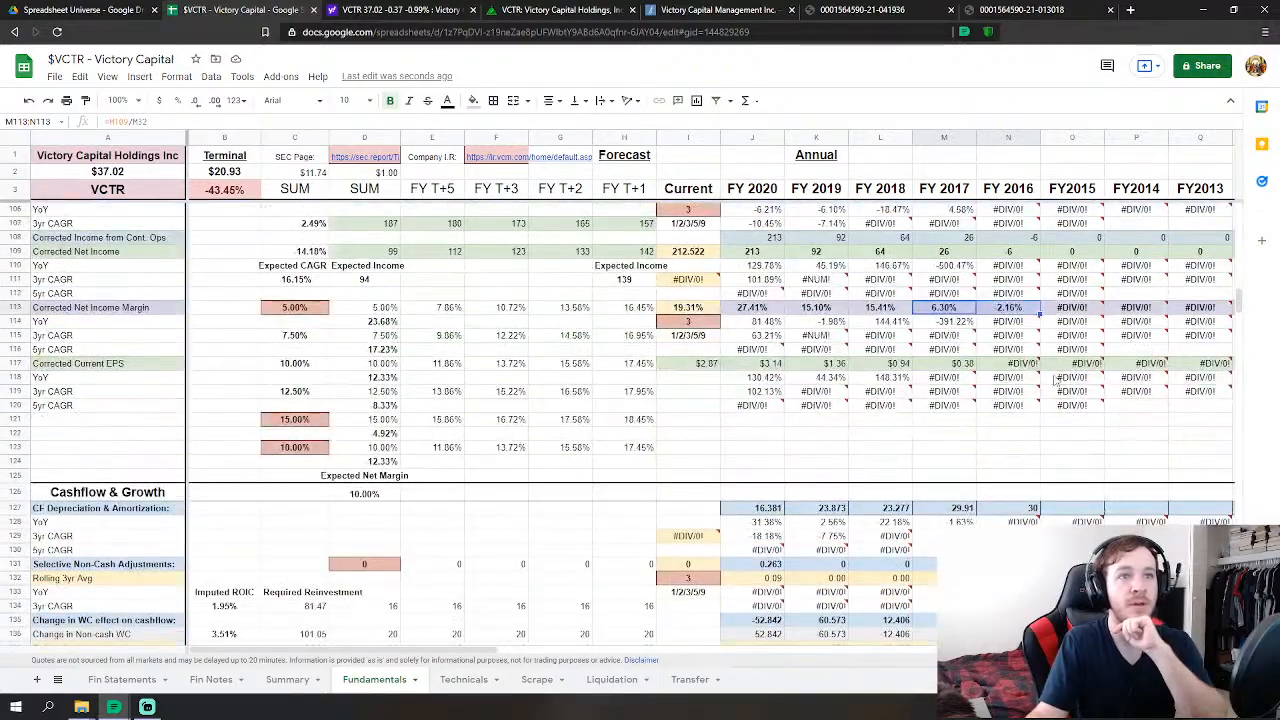
{"action": "left_click", "coordinate": [815, 433]}
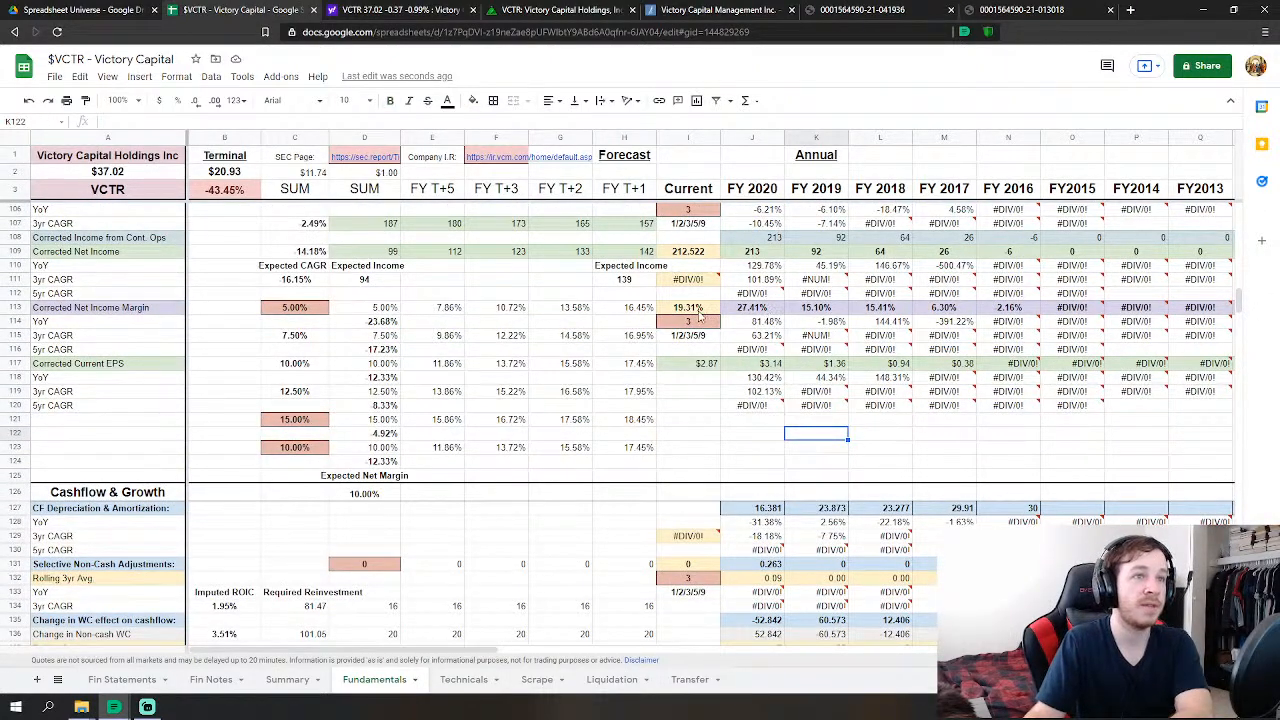
- Set the fifth model's terminal corrected net income margin (C121) to 30%
{"action": "scroll", "coordinate": [700, 314], "scroll_direction": "up", "scroll_amount": 2}
{"action": "left_click", "coordinate": [285, 378]}
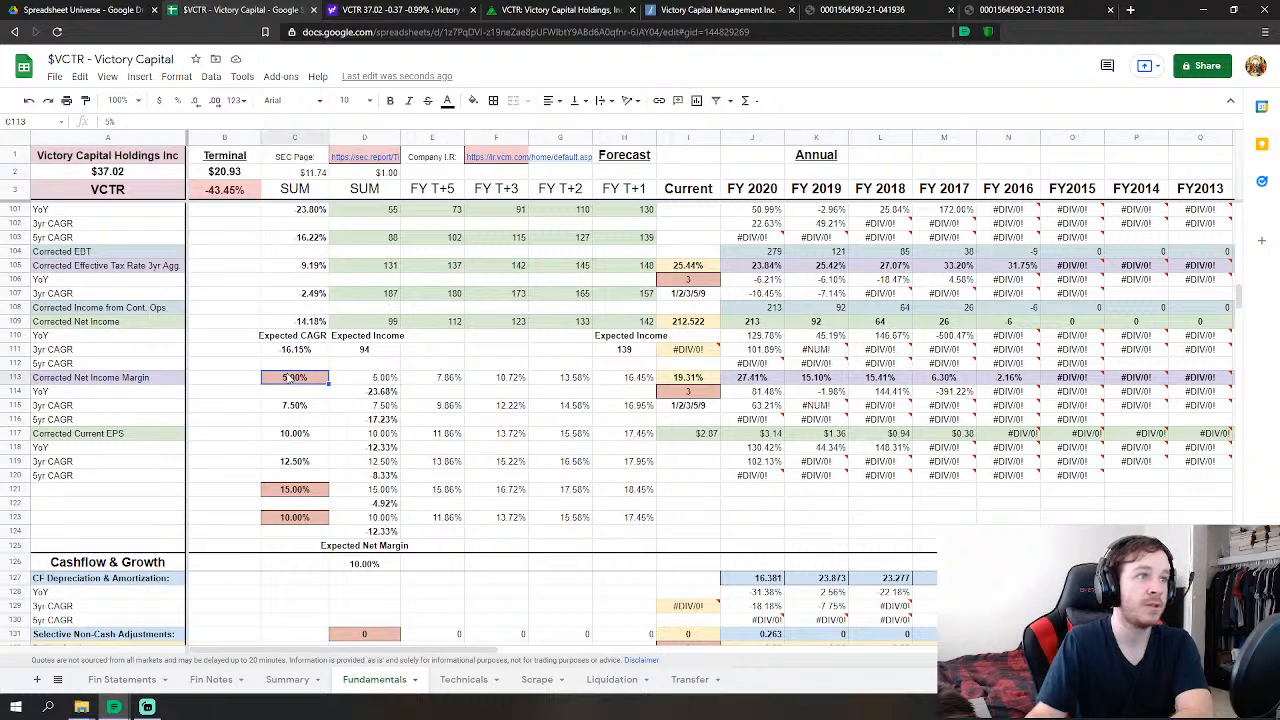
{"action": "key", "text": "ctrl+b"}
{"action": "left_click", "coordinate": [291, 490]}
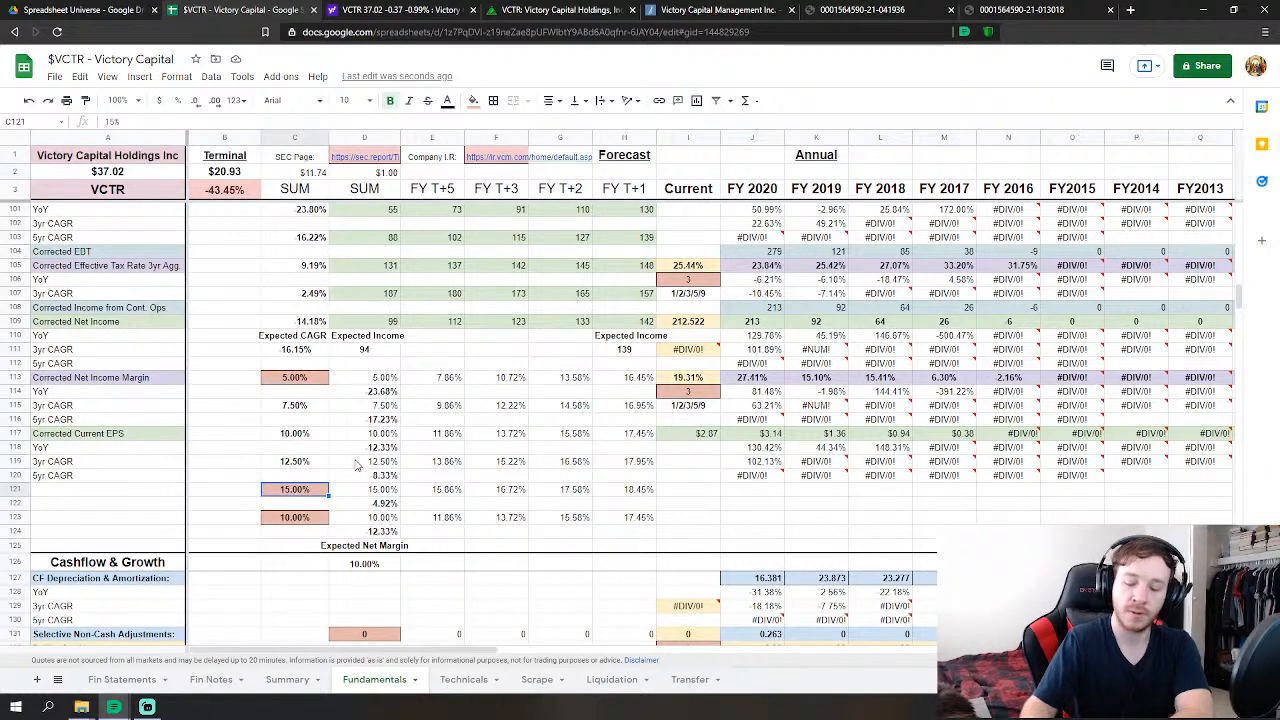
{"action": "type", "text": "30"}
{"action": "key", "text": "Return"}
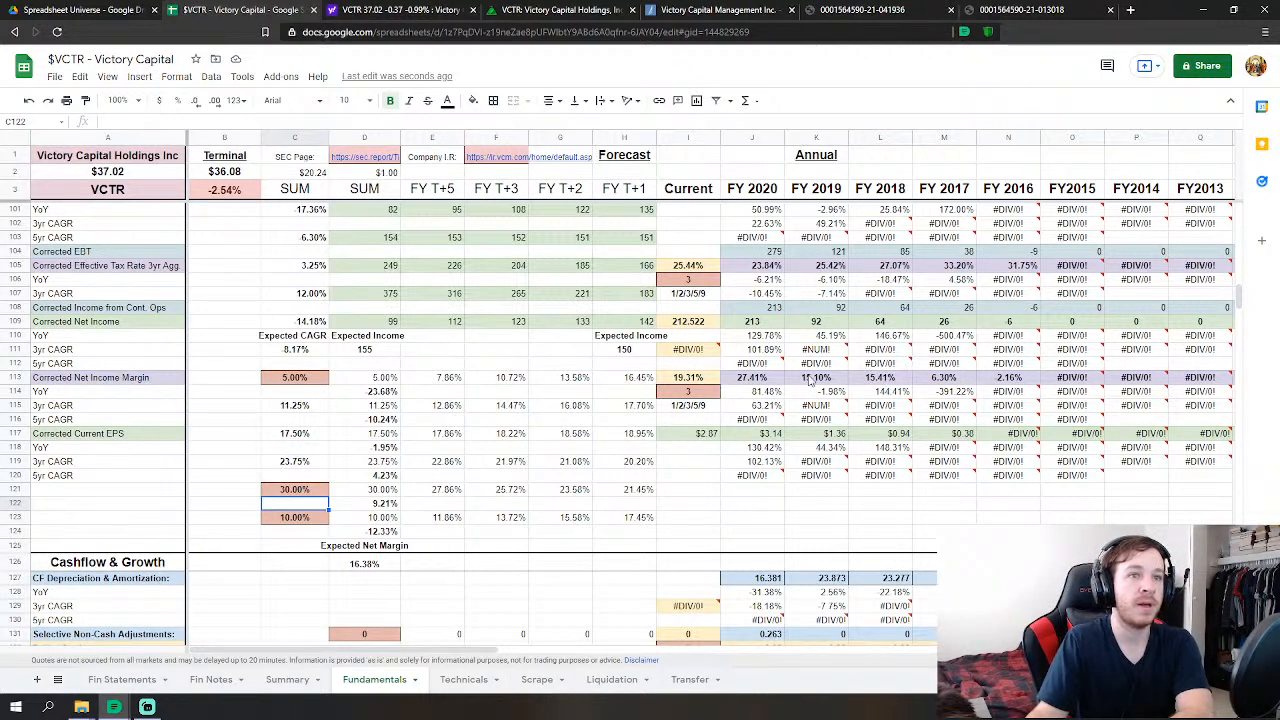
- Compare the FY 2018 and FY 2019 net income margins, and set the fifth model's terminal margin (C121) to 25%
{"action": "left_click_drag", "start_coordinate": [812, 380], "coordinate": [855, 388]}
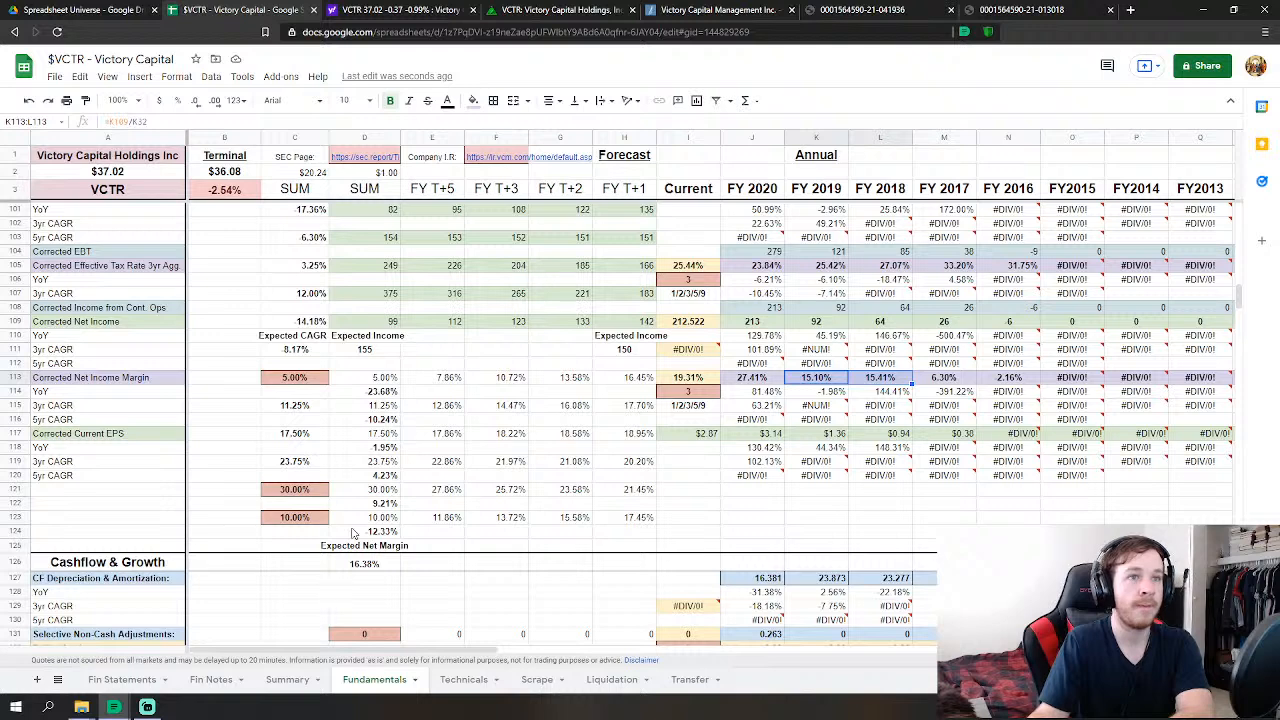
{"action": "left_click", "coordinate": [305, 490]}
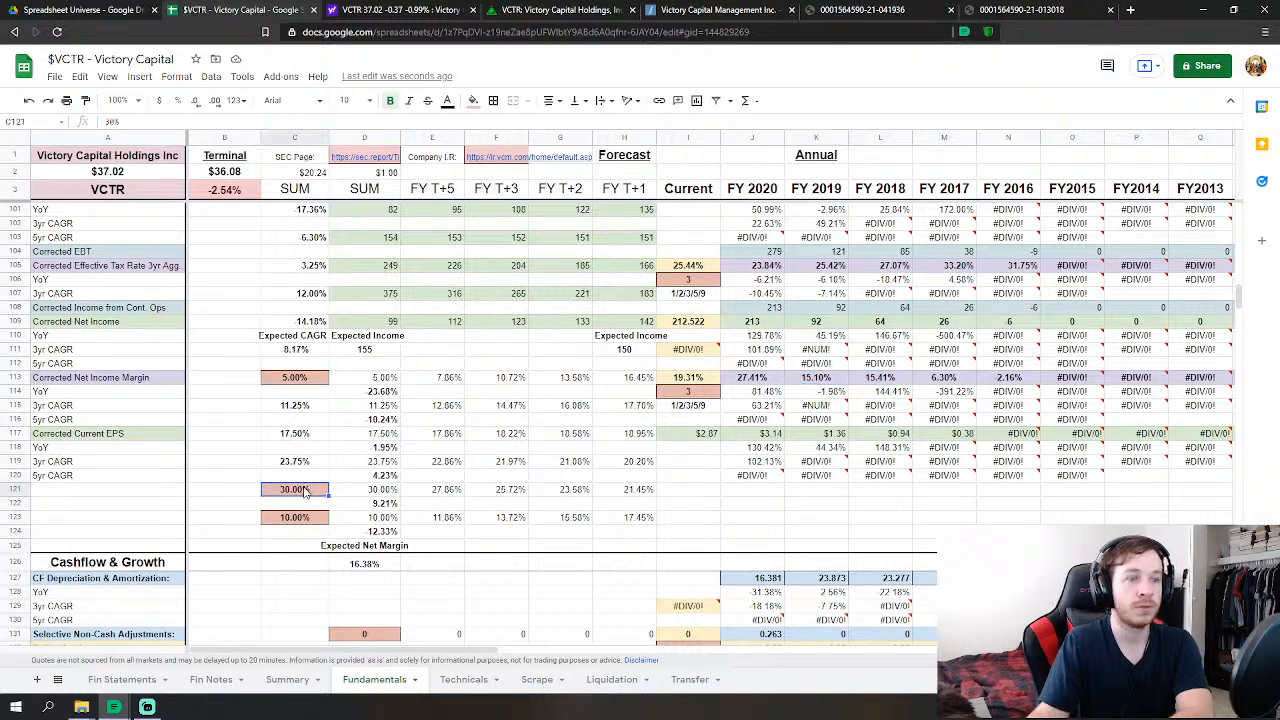
{"action": "type", "text": "25"}
{"action": "key", "text": "Return"}
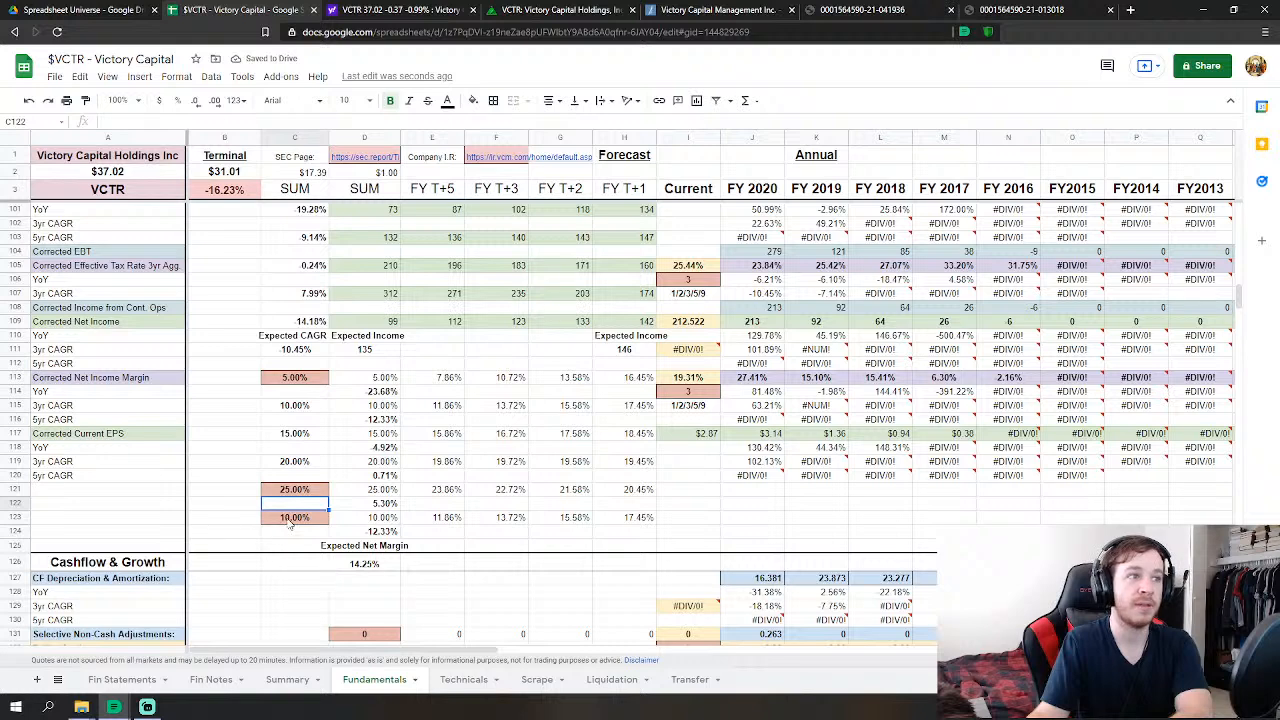
- Set the analyst model's terminal corrected net income margin (C123) to 15%
{"action": "left_click", "coordinate": [289, 518]}
{"action": "type", "text": "1"}
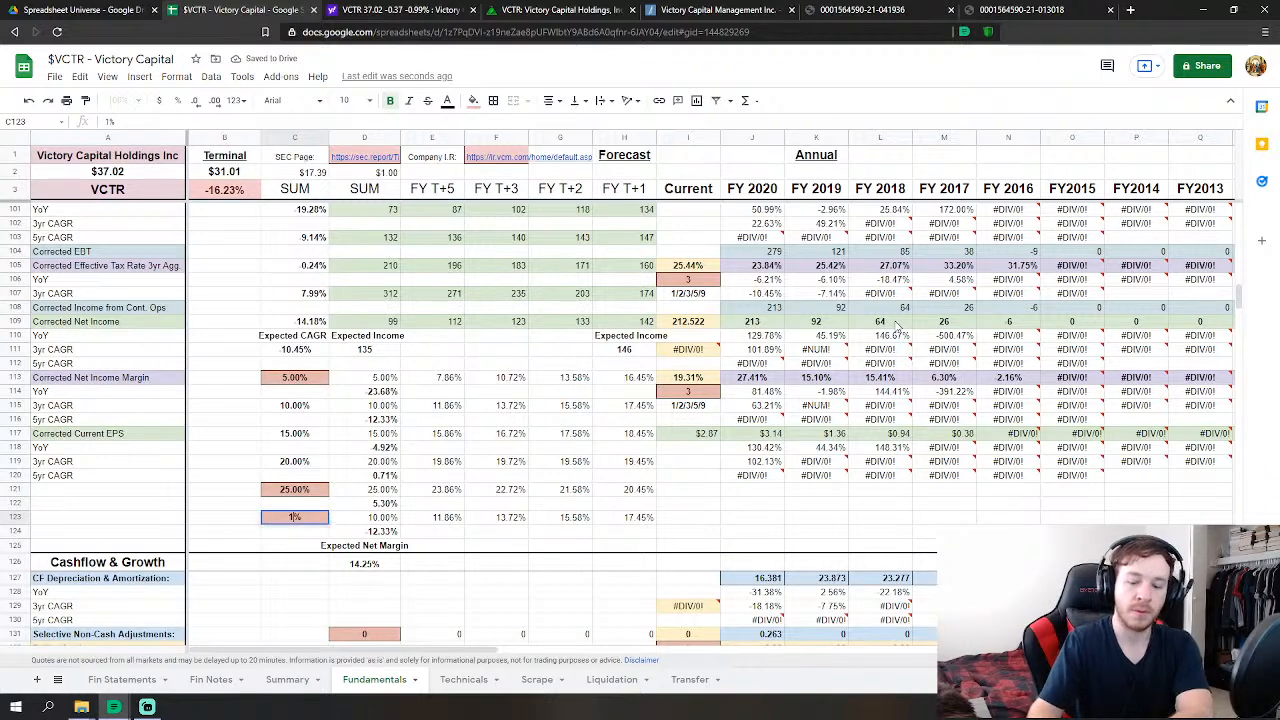
{"action": "type", "text": "5"}
{"action": "key", "text": "Return"}
- Review the segment betas, terminal sales/capital ratios, revenue growth projections, interest expense and corrected net income margin assumptions across the Fundamentals sheet
{"action": "scroll", "coordinate": [800, 370], "scroll_direction": "up", "scroll_amount": 1}
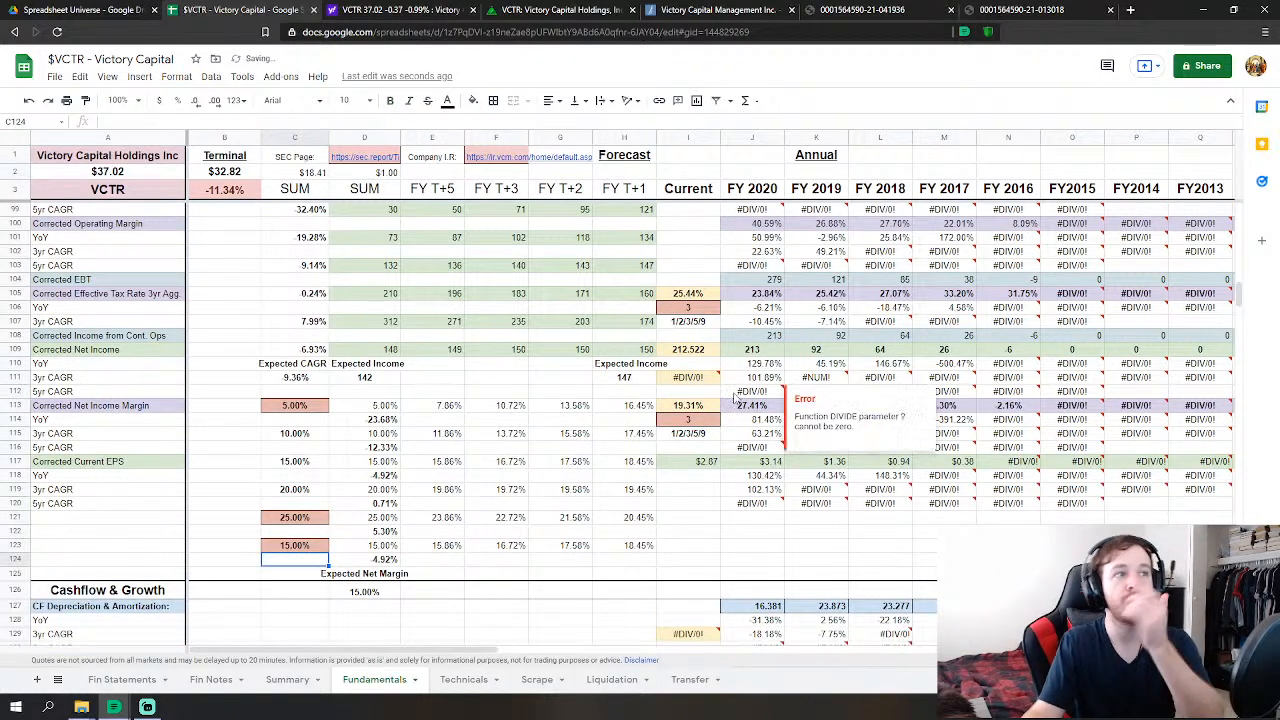
{"action": "scroll", "coordinate": [700, 405], "scroll_direction": "down", "scroll_amount": 1}
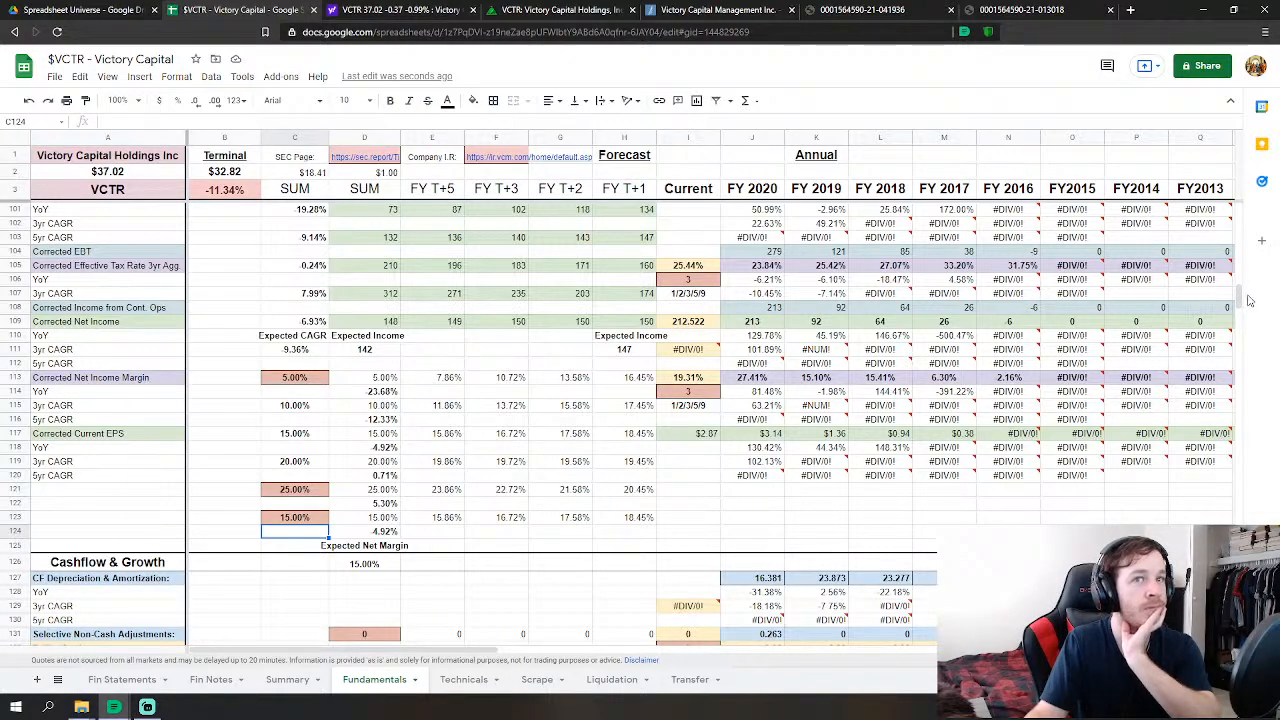
{"action": "left_click_drag", "start_coordinate": [1243, 300], "coordinate": [1240, 511]}
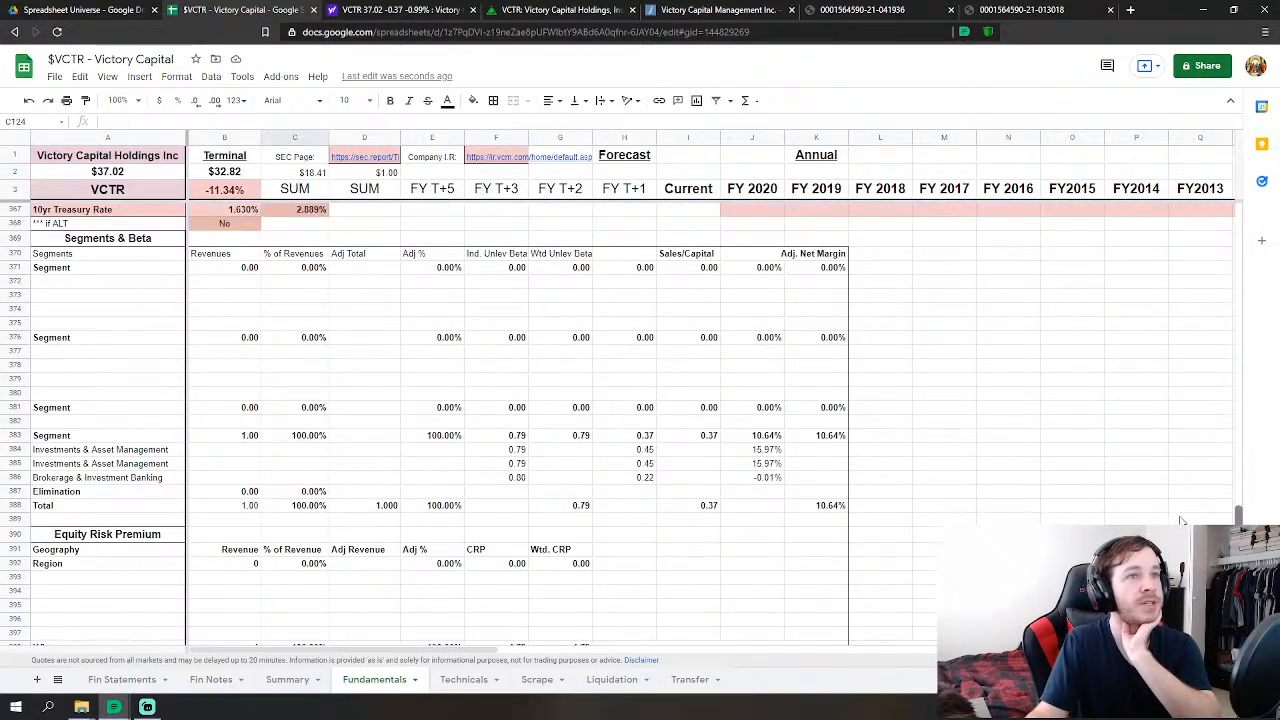
{"action": "scroll", "coordinate": [1182, 521], "scroll_direction": "up", "scroll_amount": 8}
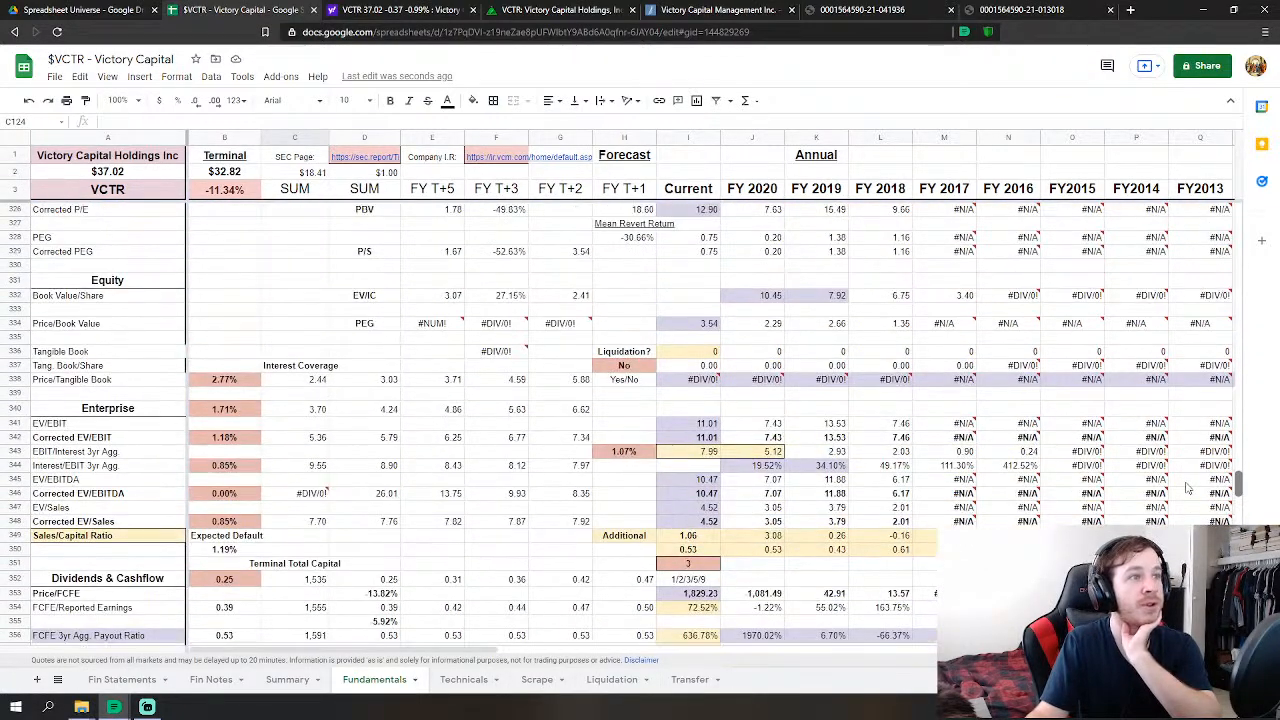
{"action": "scroll", "coordinate": [1188, 488], "scroll_direction": "up", "scroll_amount": 20}
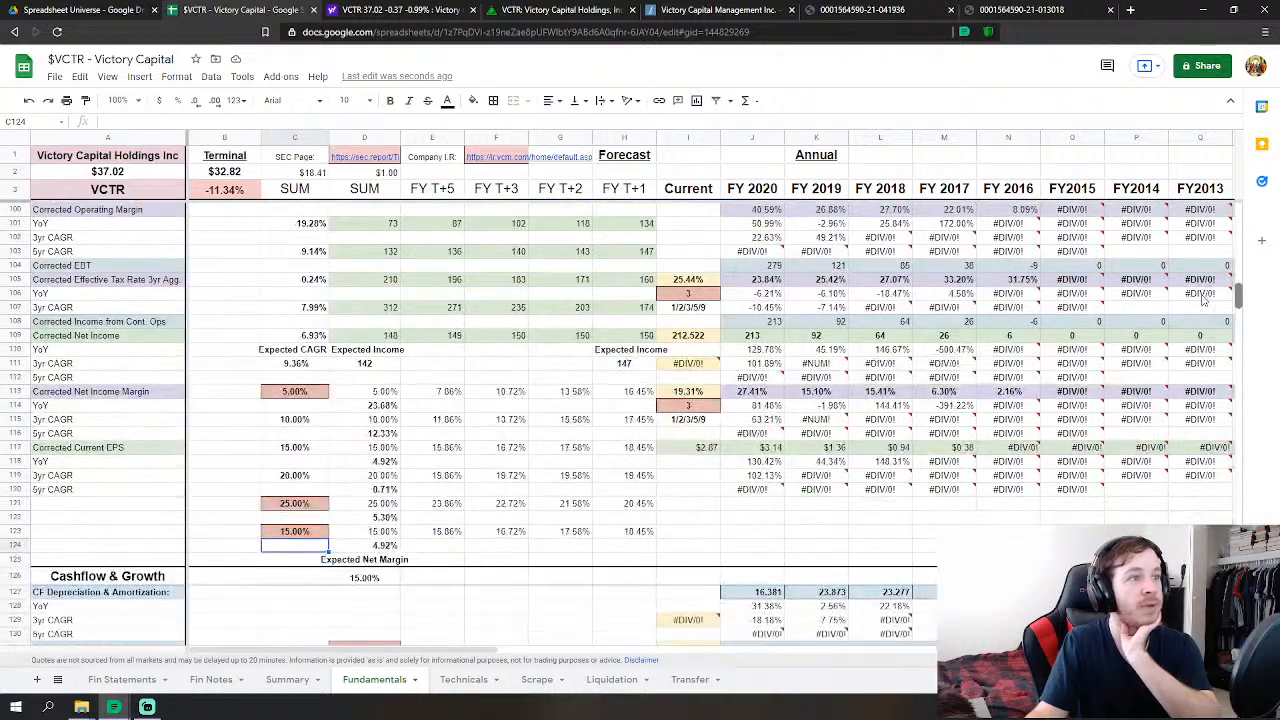
{"action": "scroll", "coordinate": [1203, 300], "scroll_direction": "down", "scroll_amount": 1}
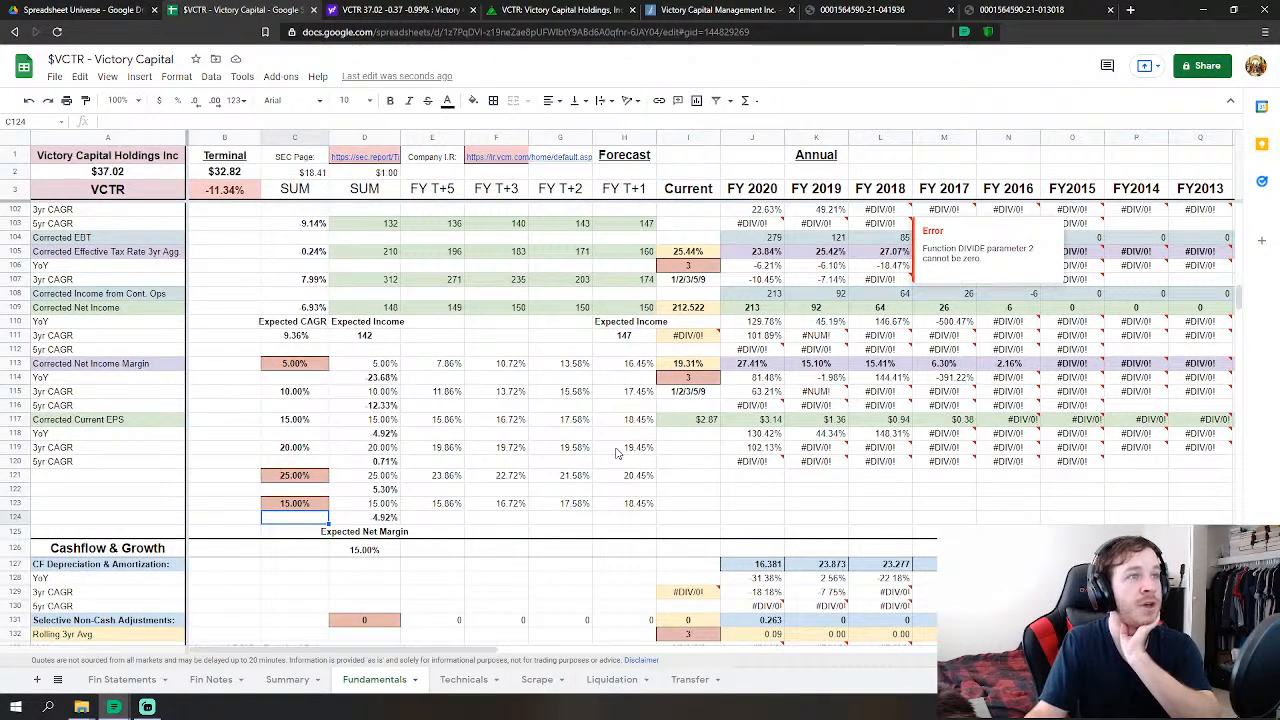
{"action": "scroll", "coordinate": [617, 453], "scroll_direction": "up", "scroll_amount": 2}
{"action": "scroll", "coordinate": [437, 572], "scroll_direction": "up", "scroll_amount": 3}
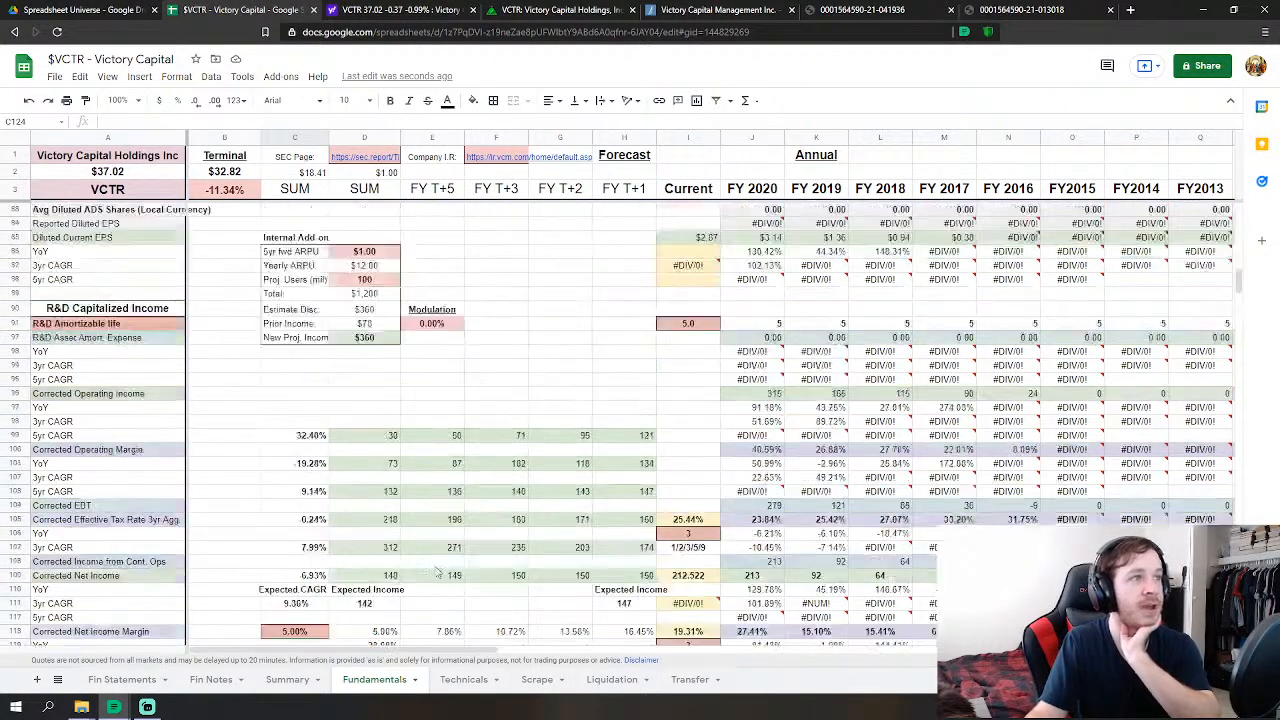
{"action": "scroll", "coordinate": [437, 572], "scroll_direction": "up", "scroll_amount": 10}
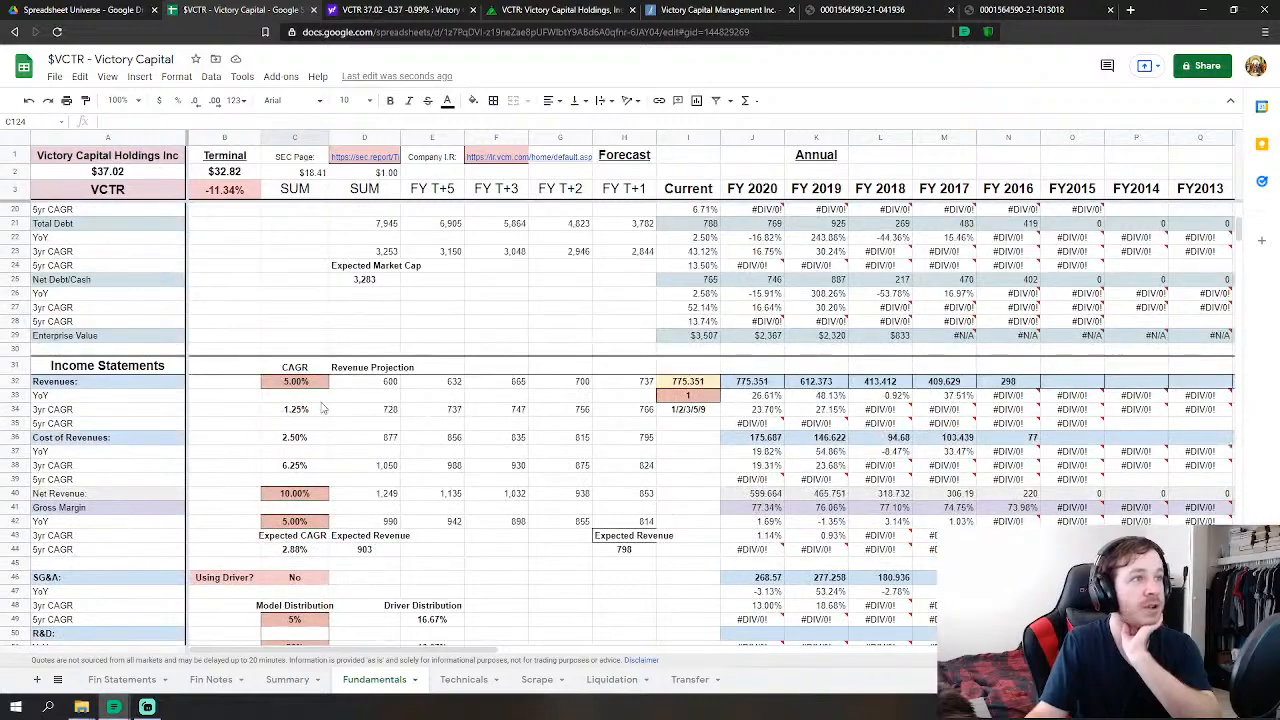
{"action": "scroll", "coordinate": [322, 408], "scroll_direction": "down", "scroll_amount": 6}
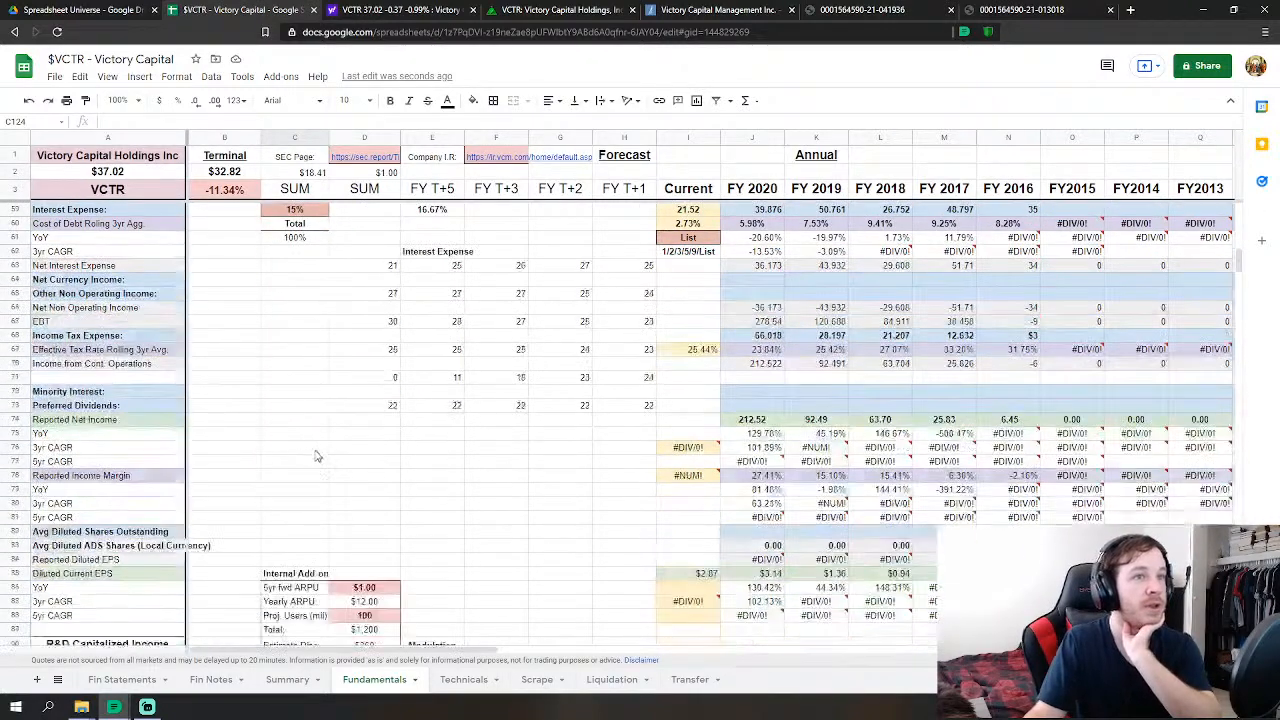
{"action": "scroll", "coordinate": [316, 456], "scroll_direction": "down", "scroll_amount": 5}
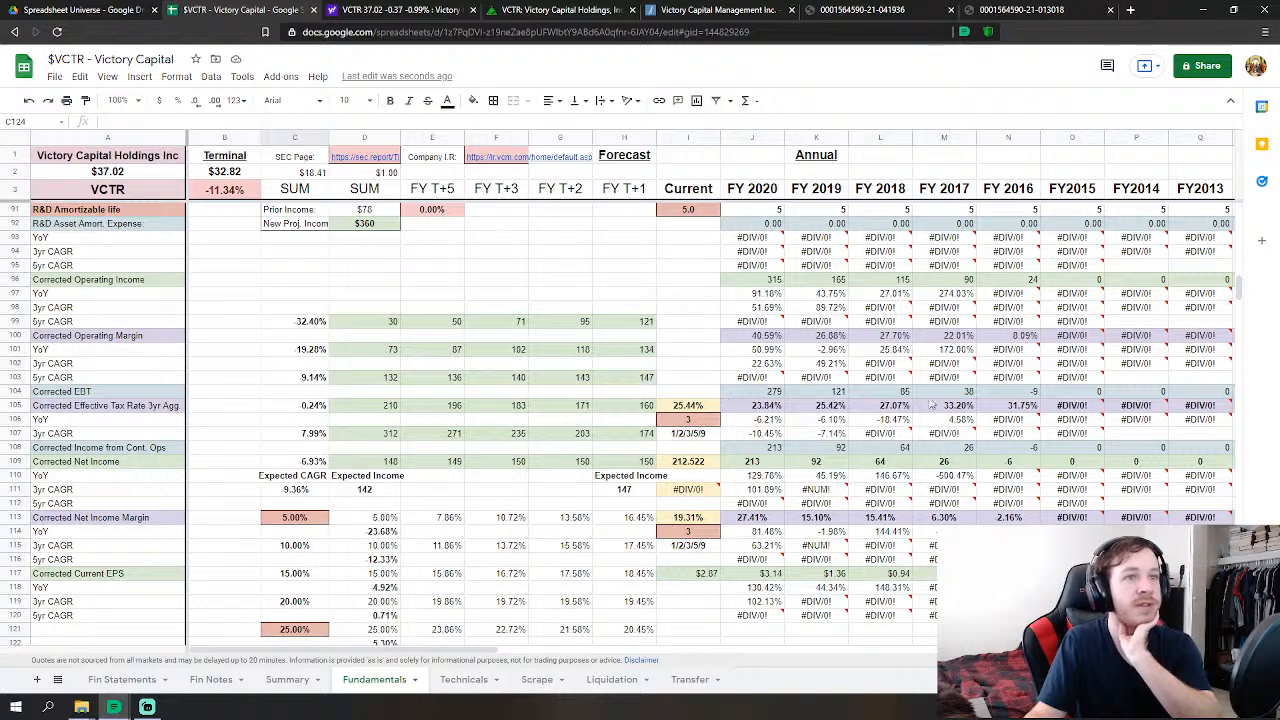
- Review the net income margin, cash flow, reinvestment and ROIC sections of the Fundamentals sheet, and return to the revenue projections
{"action": "scroll", "coordinate": [800, 460], "scroll_direction": "down", "scroll_amount": 3}
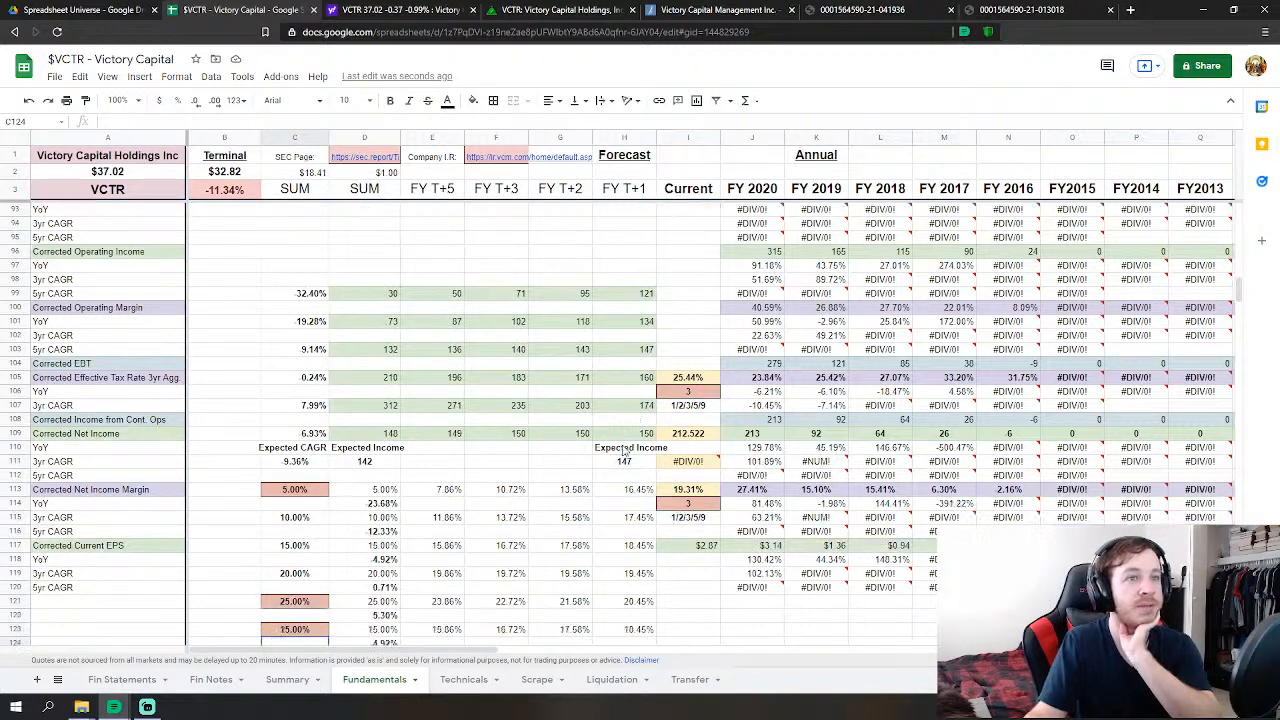
{"action": "scroll", "coordinate": [855, 500], "scroll_direction": "down", "scroll_amount": 5}
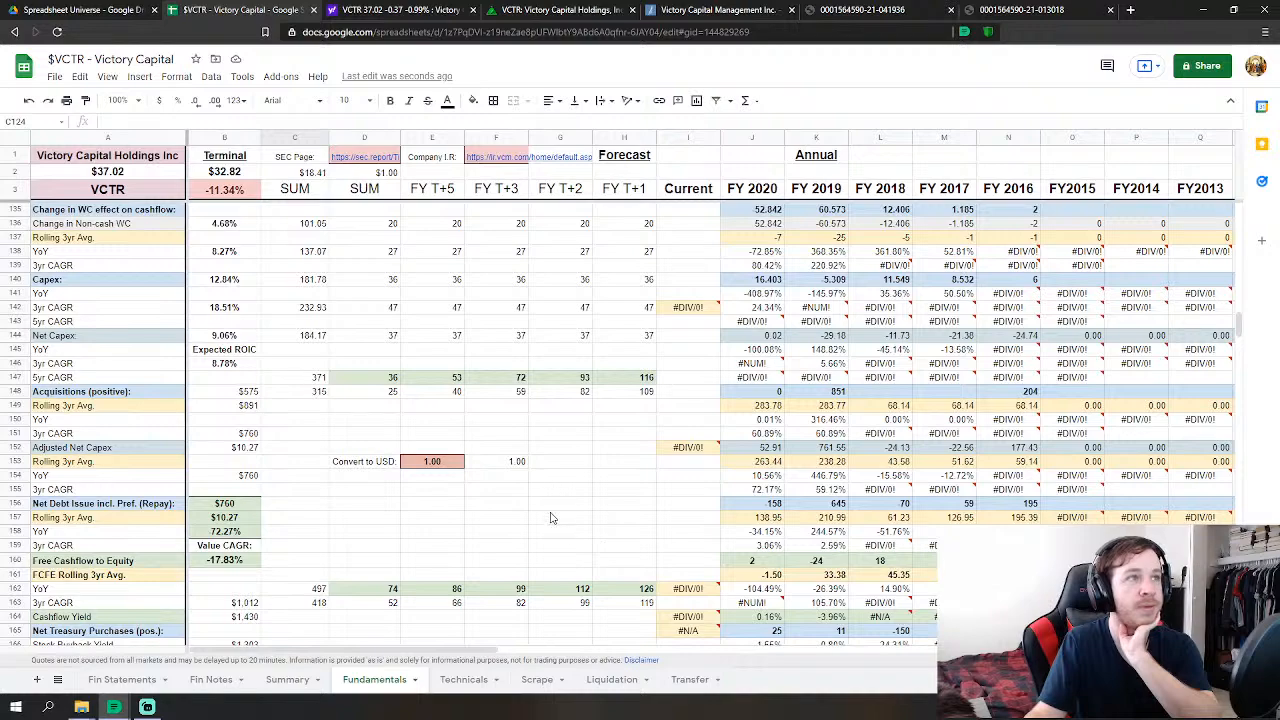
{"action": "left_click", "coordinate": [550, 518]}
{"action": "scroll", "coordinate": [550, 518], "scroll_direction": "up", "scroll_amount": 5}
{"action": "scroll", "coordinate": [548, 523], "scroll_direction": "down", "scroll_amount": 1}
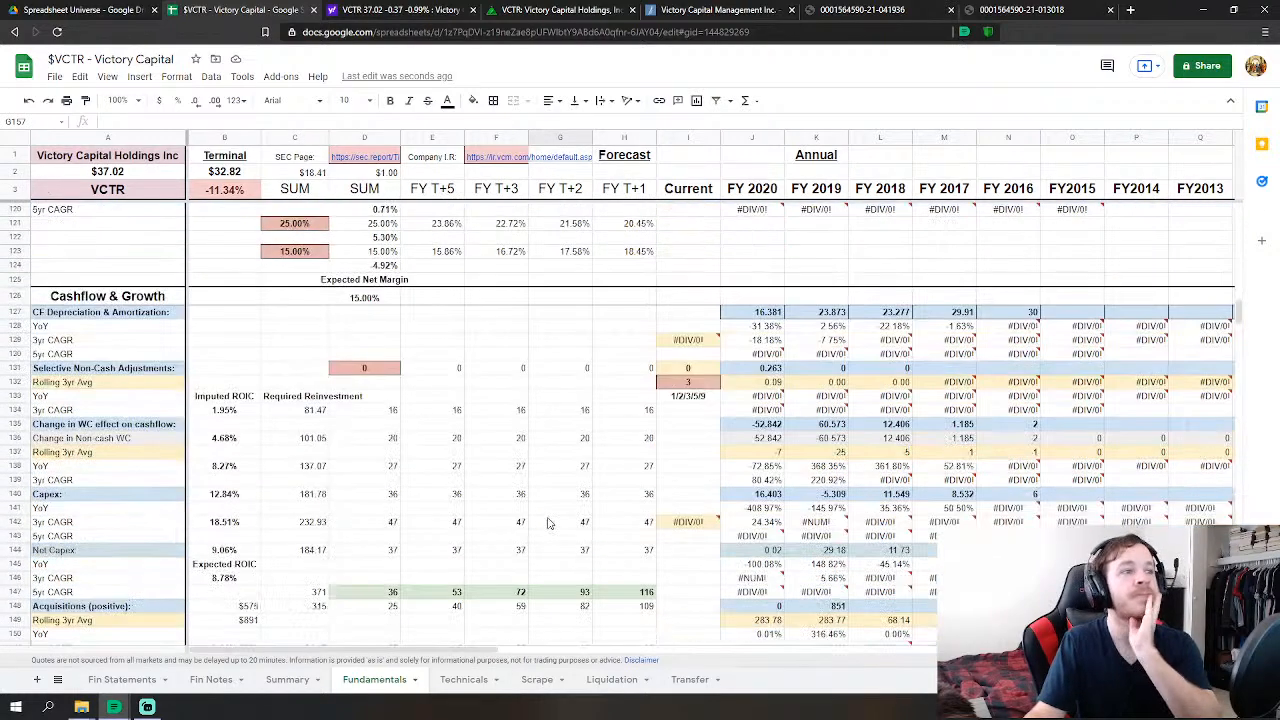
{"action": "scroll", "coordinate": [504, 415], "scroll_direction": "up", "scroll_amount": 3}
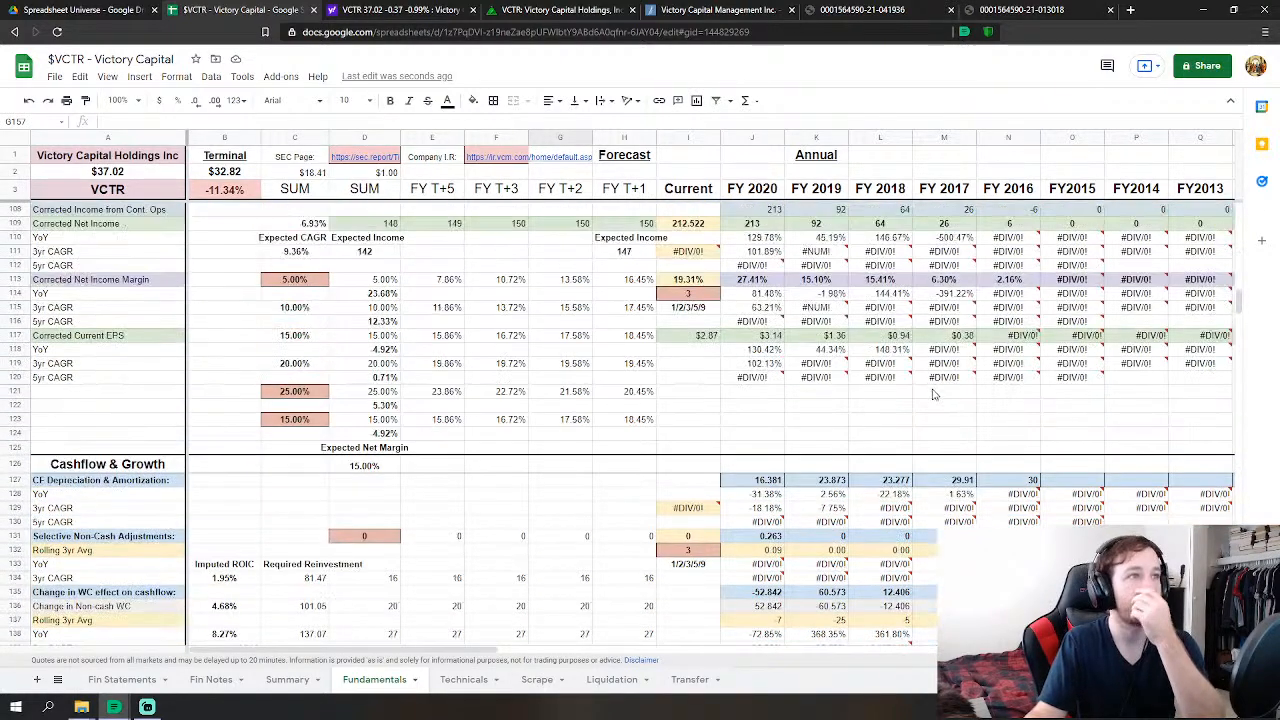
{"action": "scroll", "coordinate": [428, 402], "scroll_direction": "down", "scroll_amount": 15}
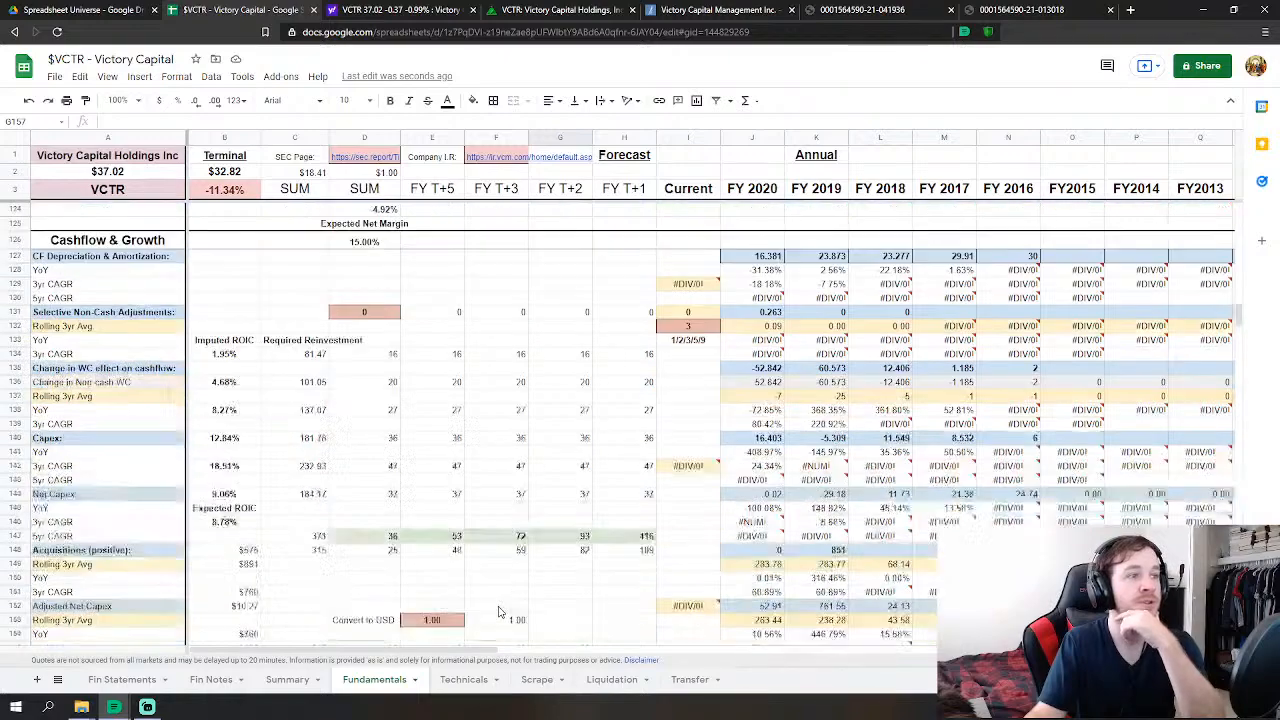
{"action": "scroll", "coordinate": [573, 490], "scroll_direction": "down", "scroll_amount": 10}
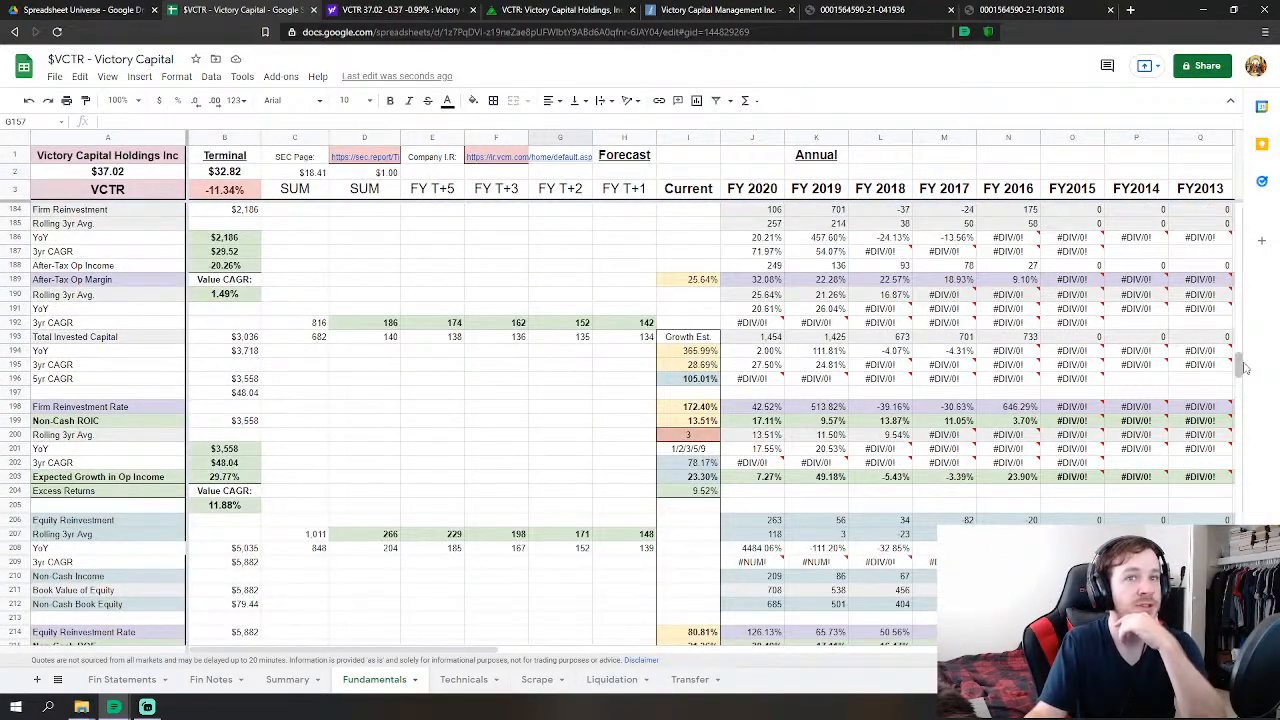
{"action": "left_click_drag", "start_coordinate": [1239, 368], "coordinate": [1210, 318]}
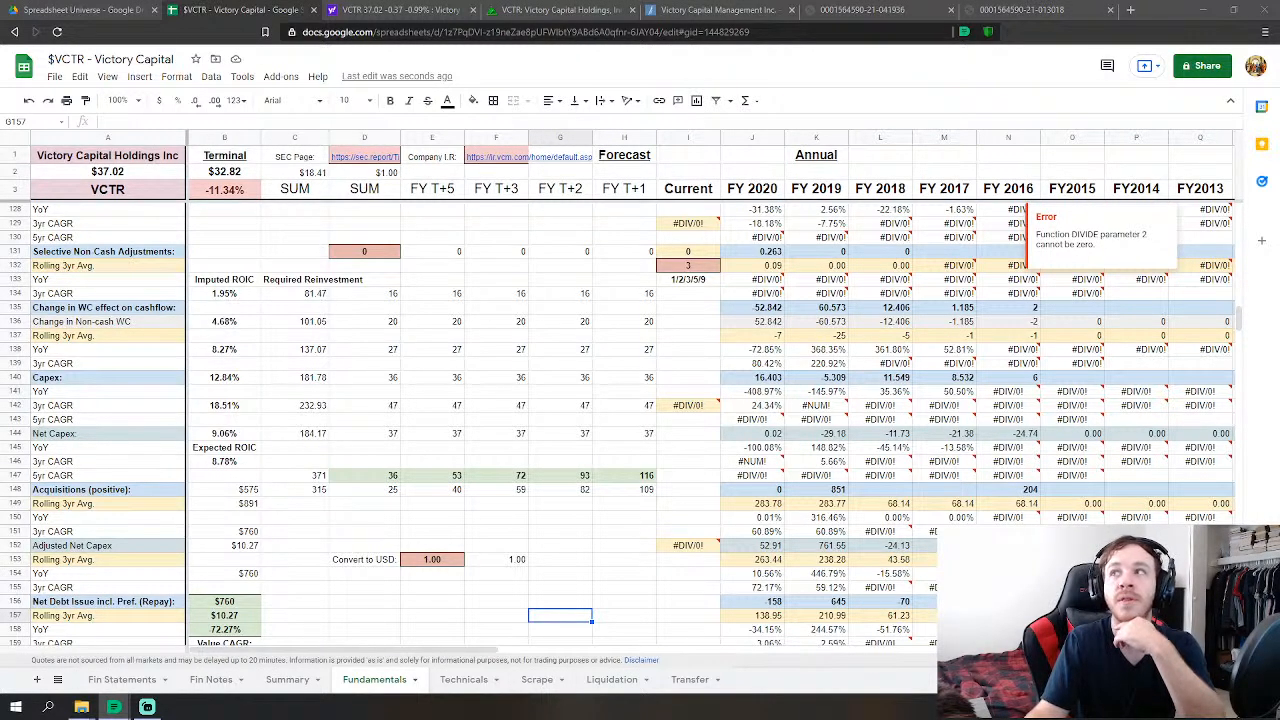
{"action": "left_click", "coordinate": [968, 363]}
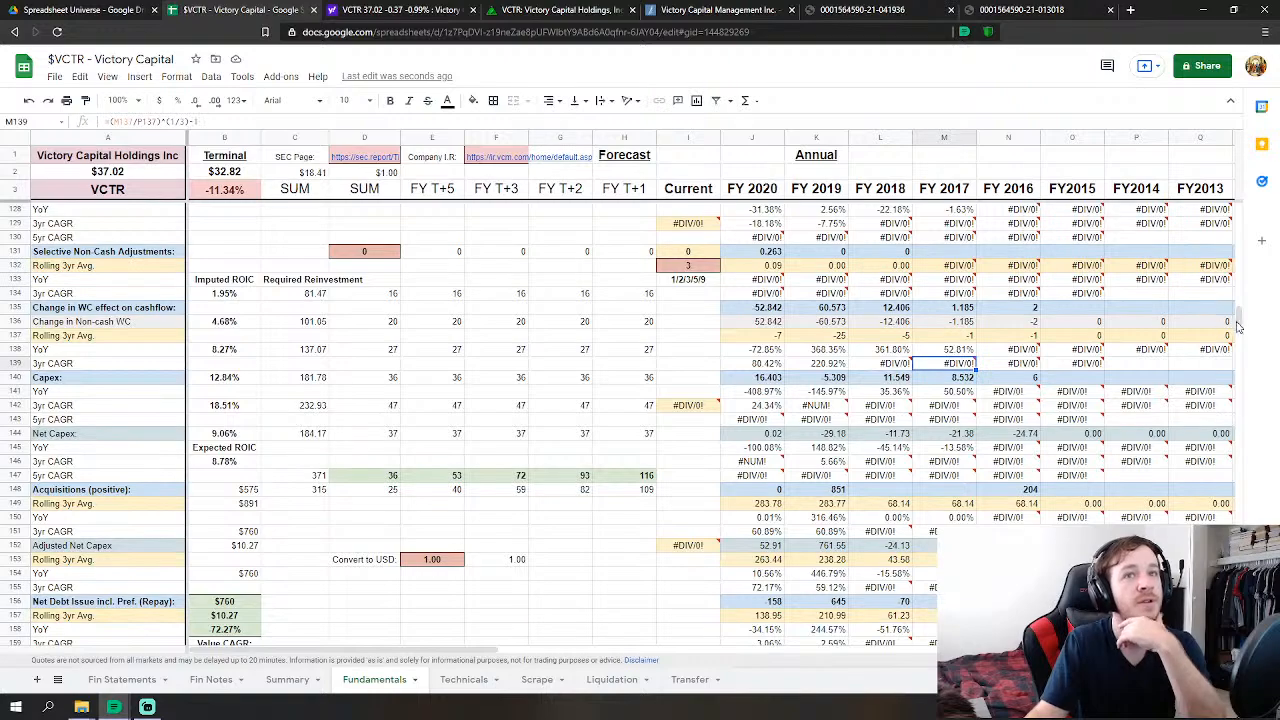
{"action": "left_click_drag", "start_coordinate": [1241, 325], "coordinate": [1262, 232]}
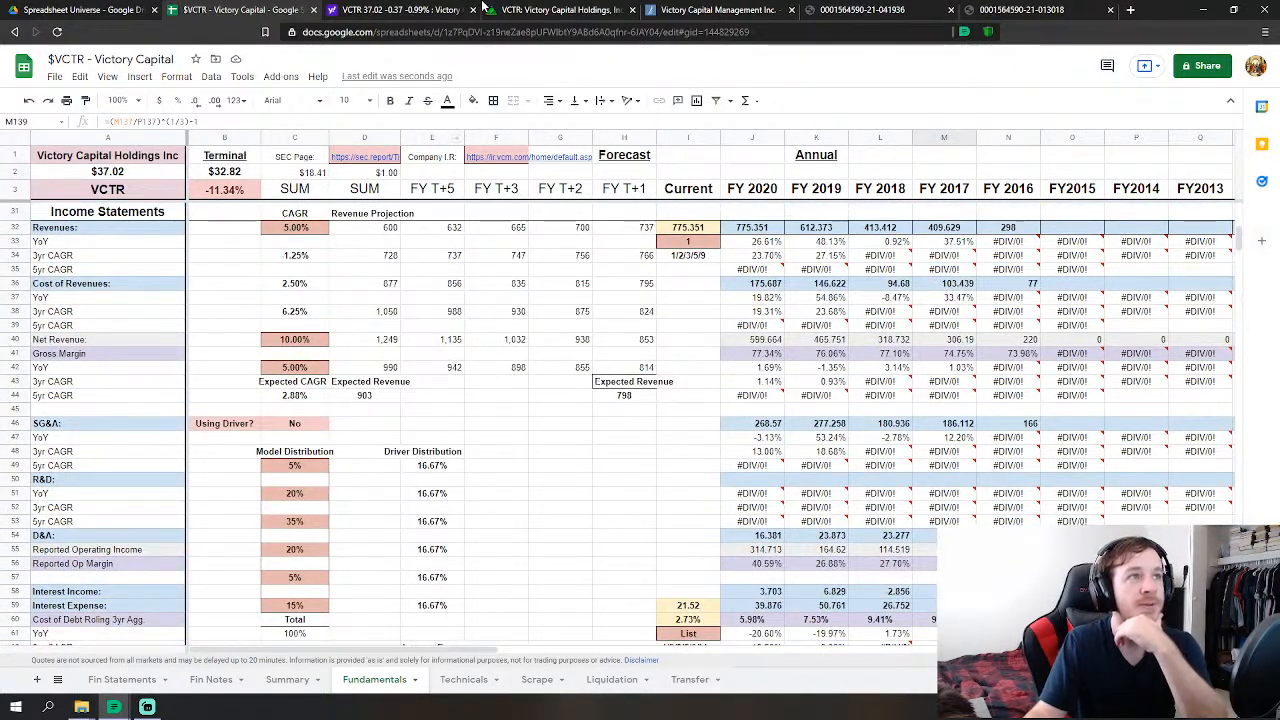
- Compare VCTR's analyst earnings and revenue estimates on Yahoo Finance with the spreadsheet's revenue projections
{"action": "left_click", "coordinate": [420, 9]}
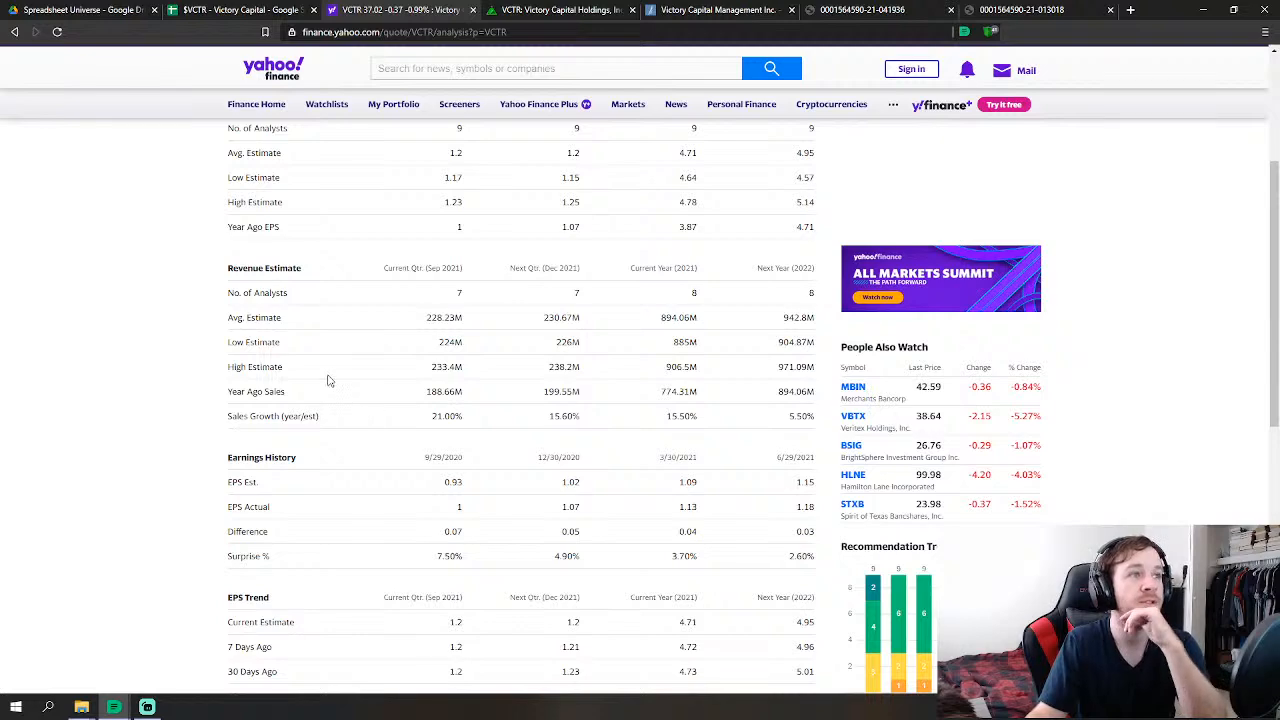
{"action": "scroll", "coordinate": [132, 333], "scroll_direction": "up", "scroll_amount": 1}
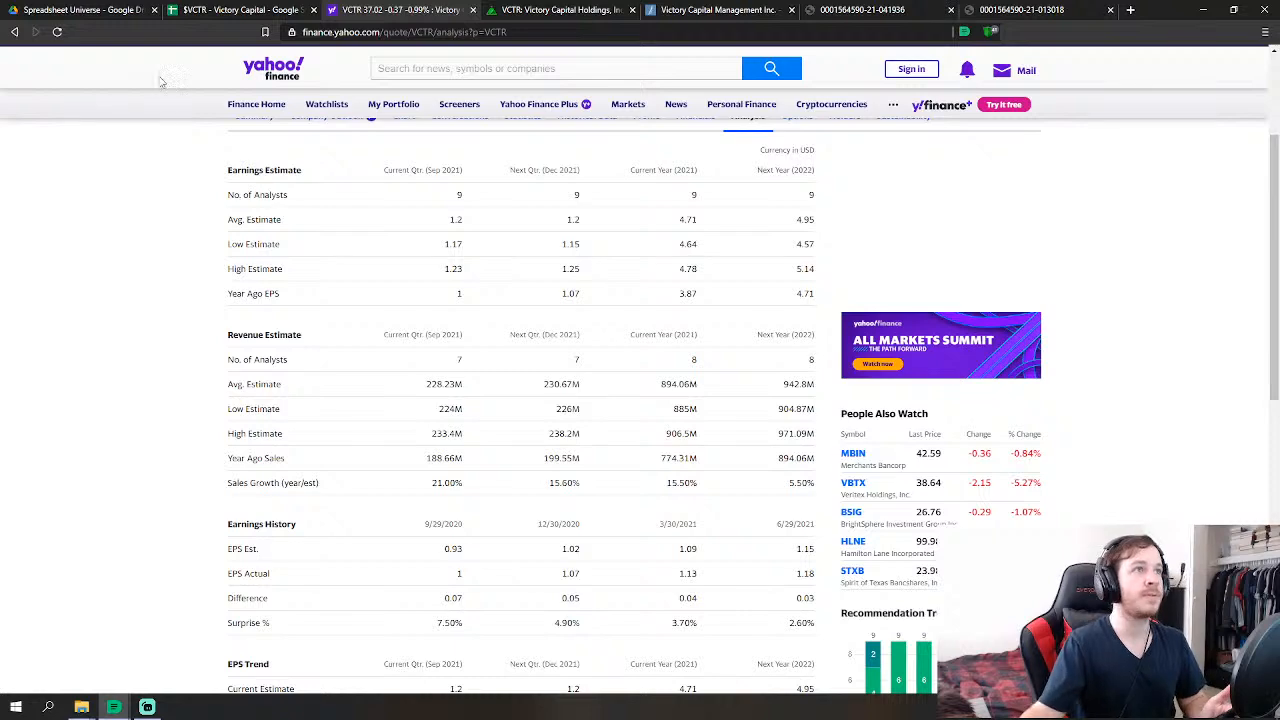
{"action": "left_click", "coordinate": [200, 10]}
{"action": "scroll", "coordinate": [688, 410], "scroll_direction": "up", "scroll_amount": 1}
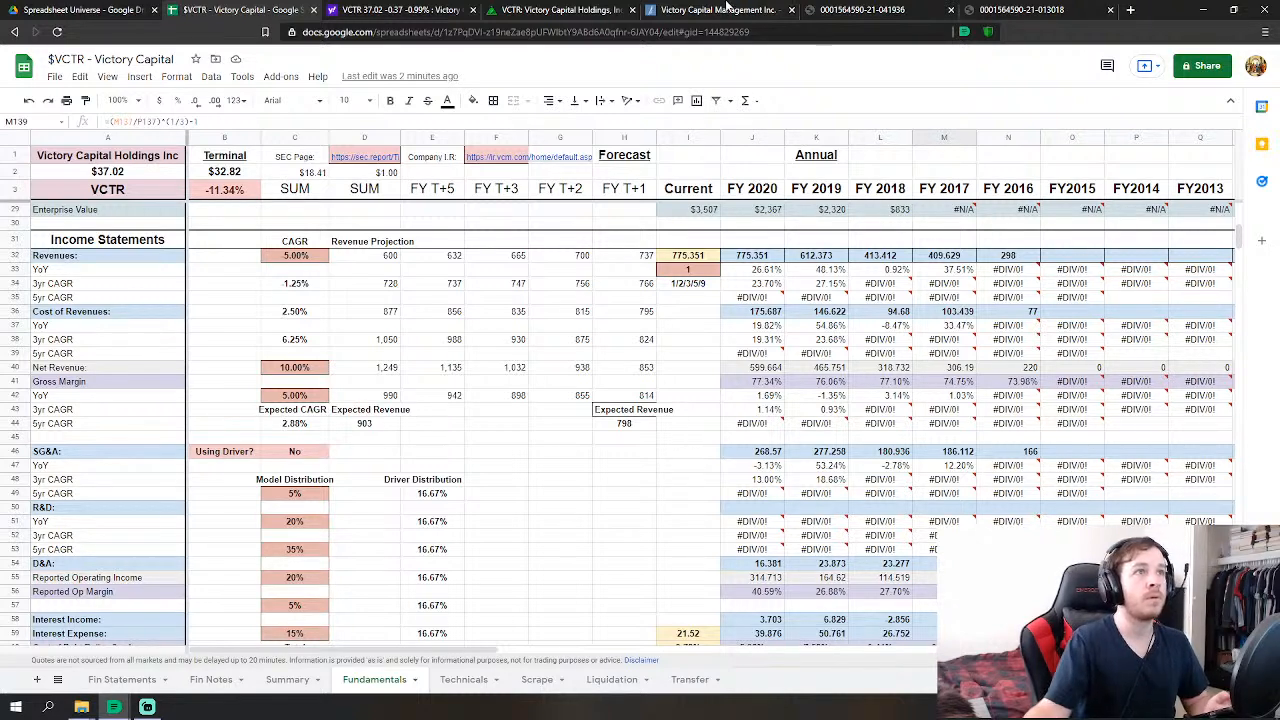
{"action": "left_click", "coordinate": [424, 9]}
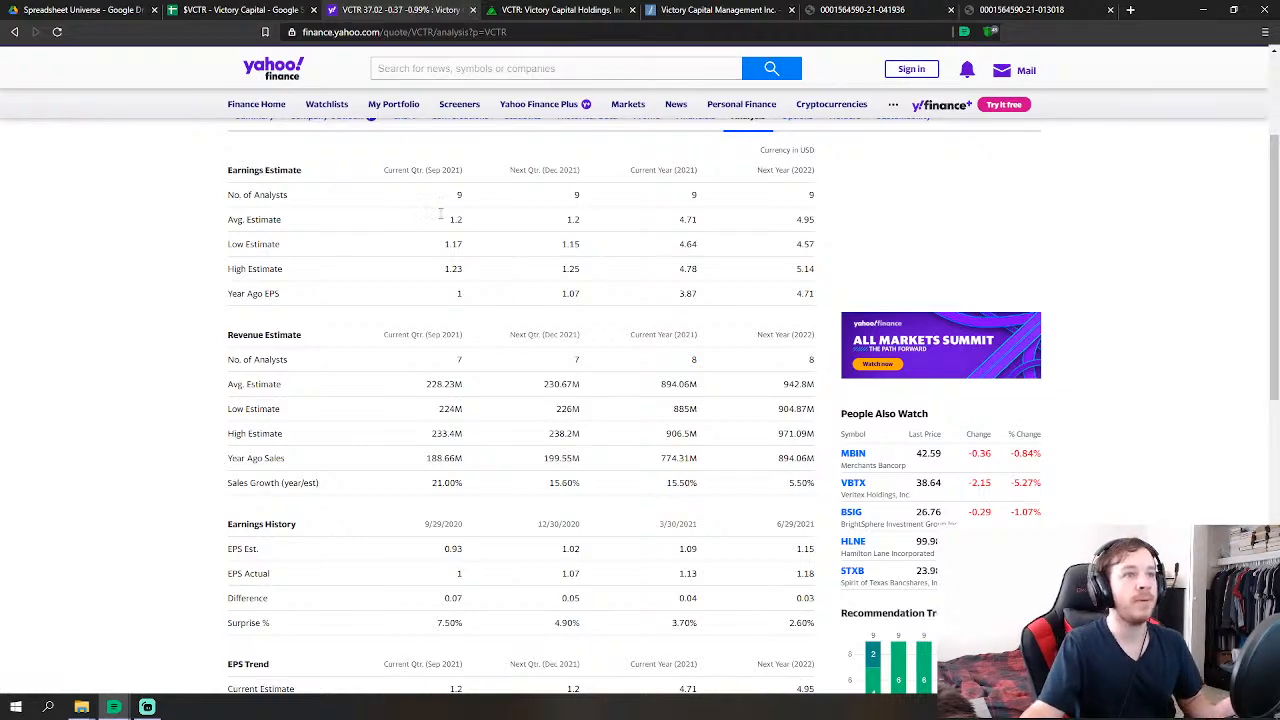
{"action": "left_click", "coordinate": [199, 7]}
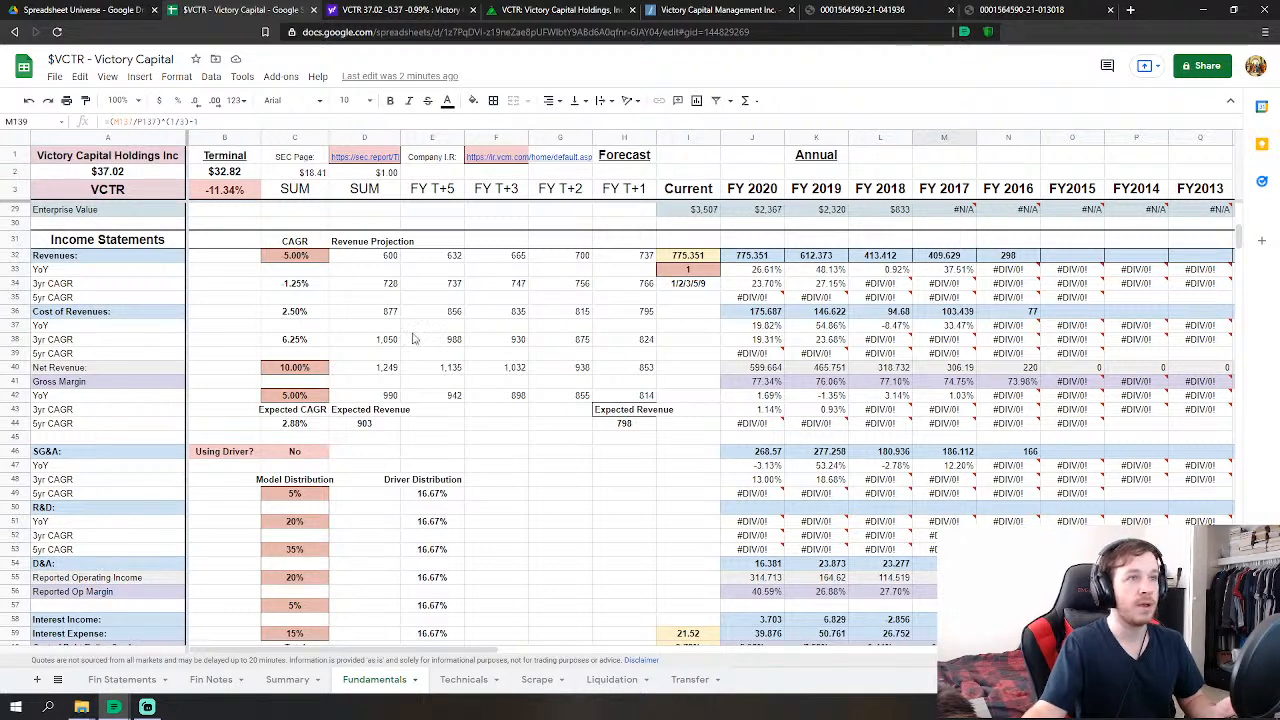
- Set the fifth model's revenue CAGR (C40) to 15%
{"action": "left_click", "coordinate": [392, 398]}
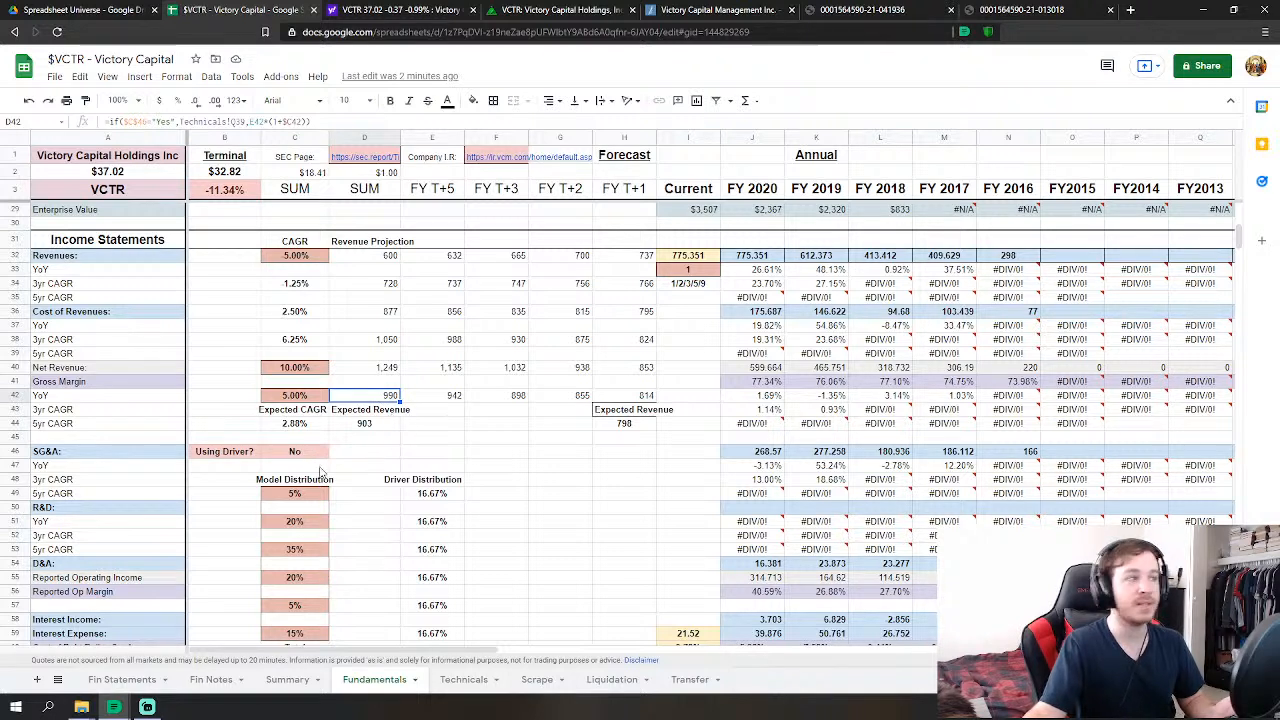
{"action": "left_click", "coordinate": [299, 401]}
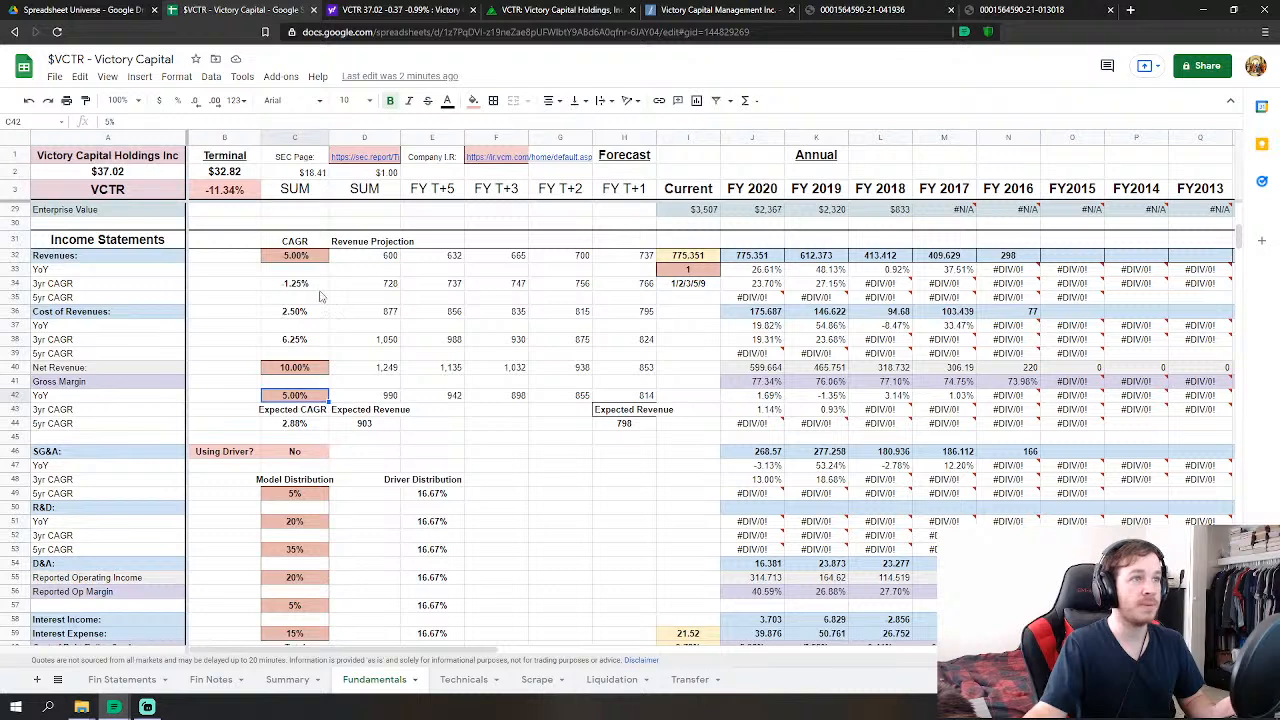
{"action": "left_click", "coordinate": [295, 373]}
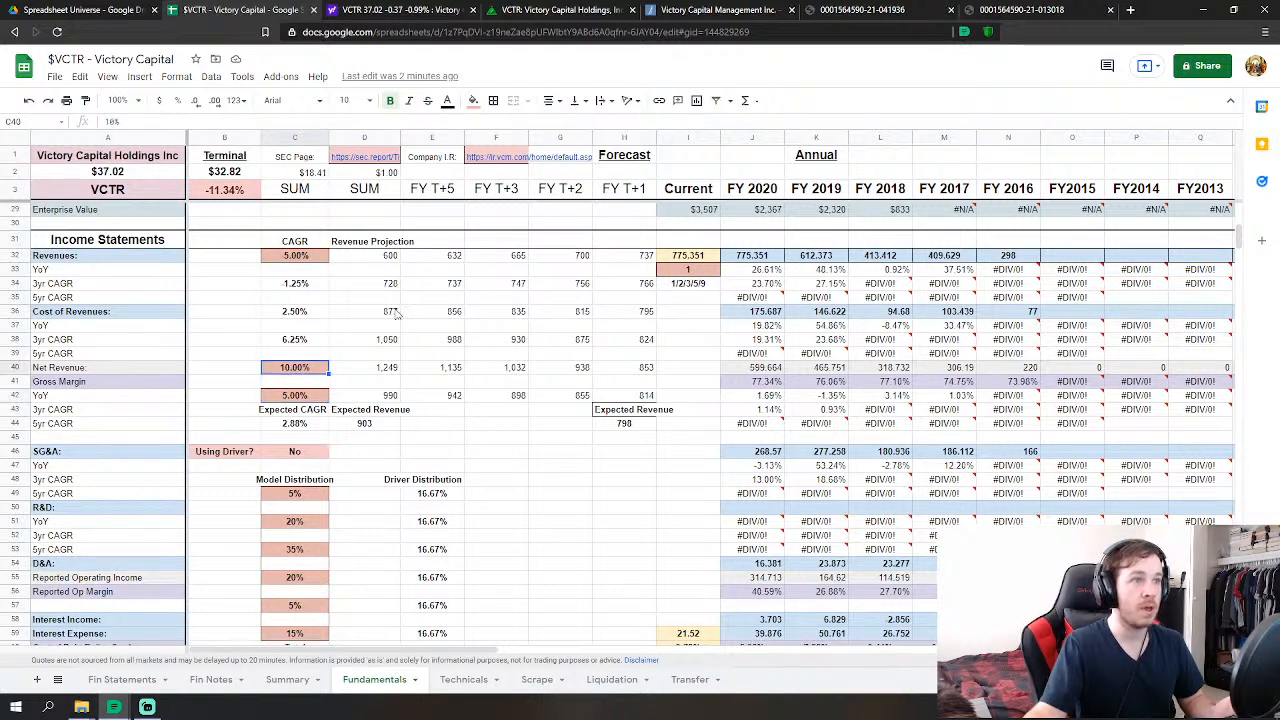
{"action": "type", "text": "15"}
{"action": "key", "text": "Return"}
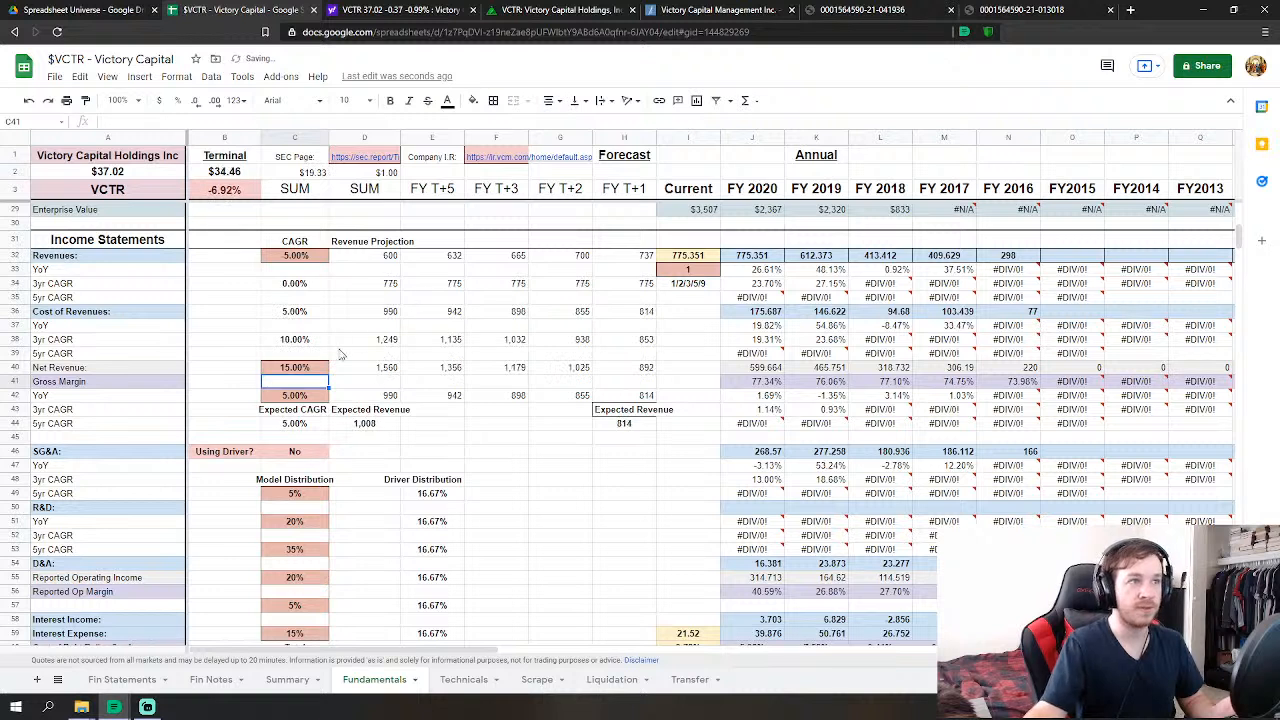
{"action": "key", "text": "Up"}
{"action": "key", "text": "Up"}
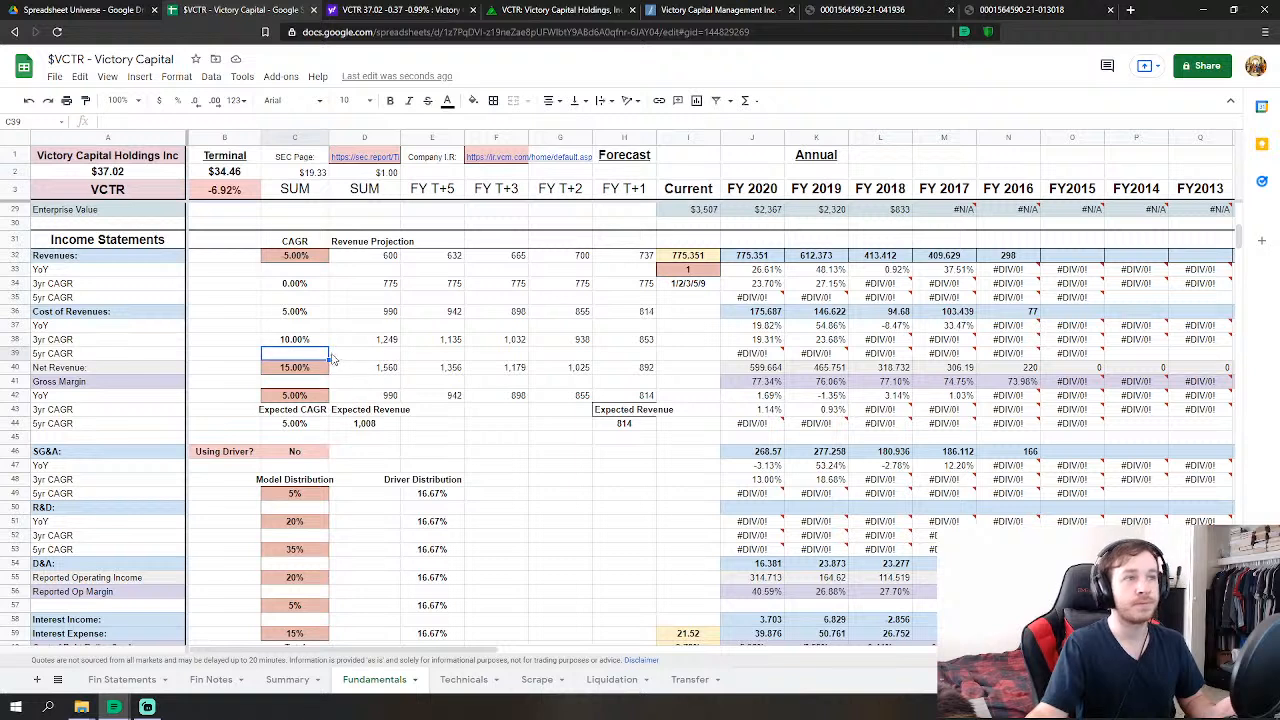
{"action": "key", "text": "Up"}
{"action": "key", "text": "Up"}
{"action": "key", "text": "Left"}
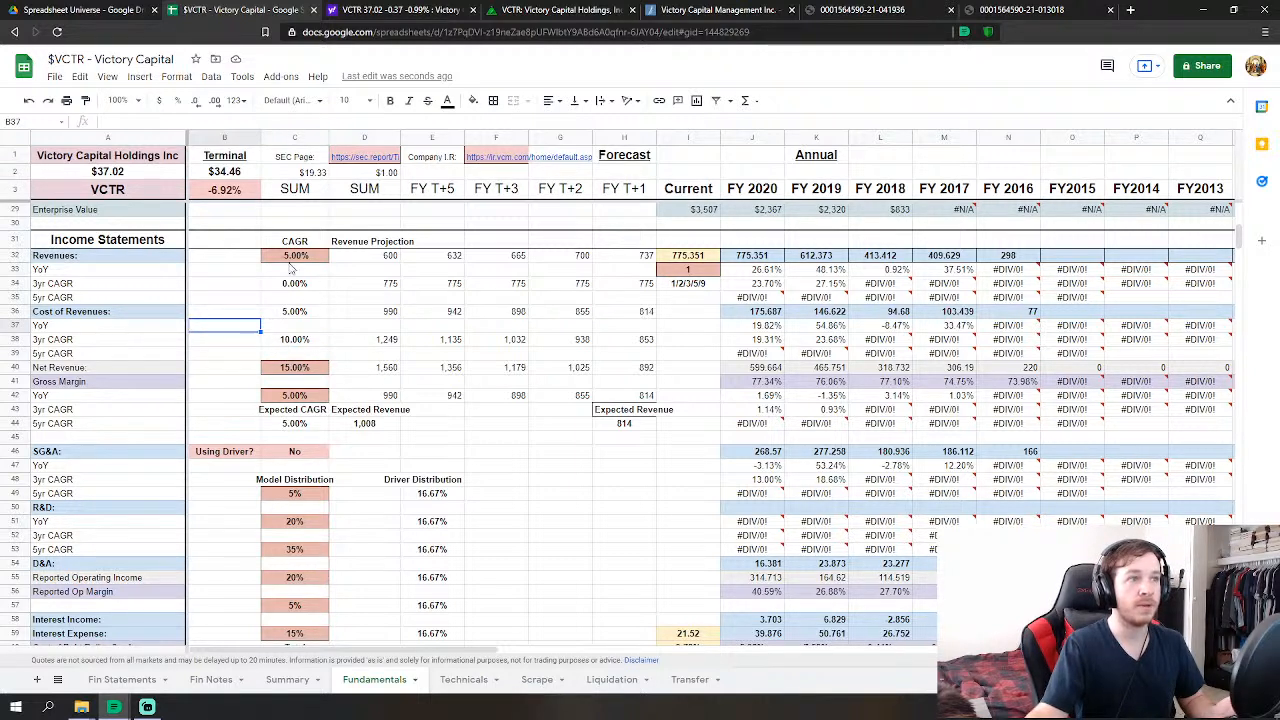
- Set the fifth model's revenue CAGR (C40) to 13%
{"action": "left_click", "coordinate": [298, 368]}
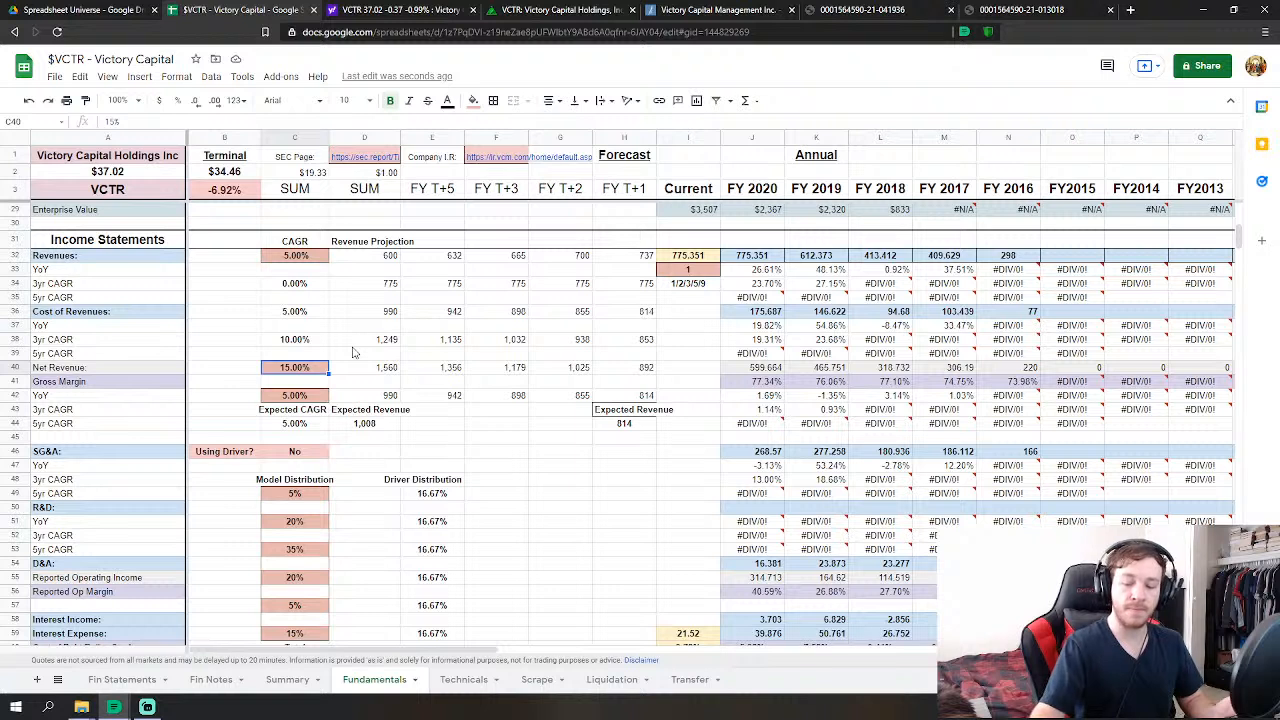
{"action": "type", "text": "1"}
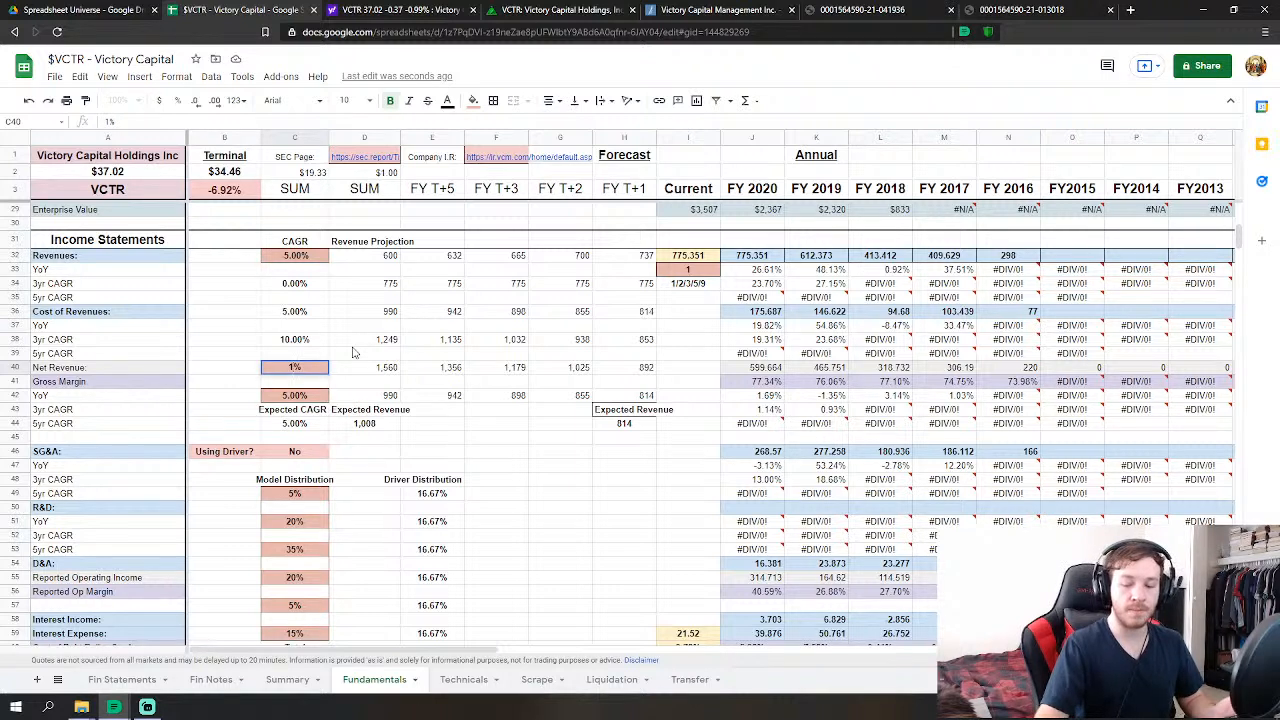
{"action": "type", "text": "3"}
{"action": "key", "text": "Return"}
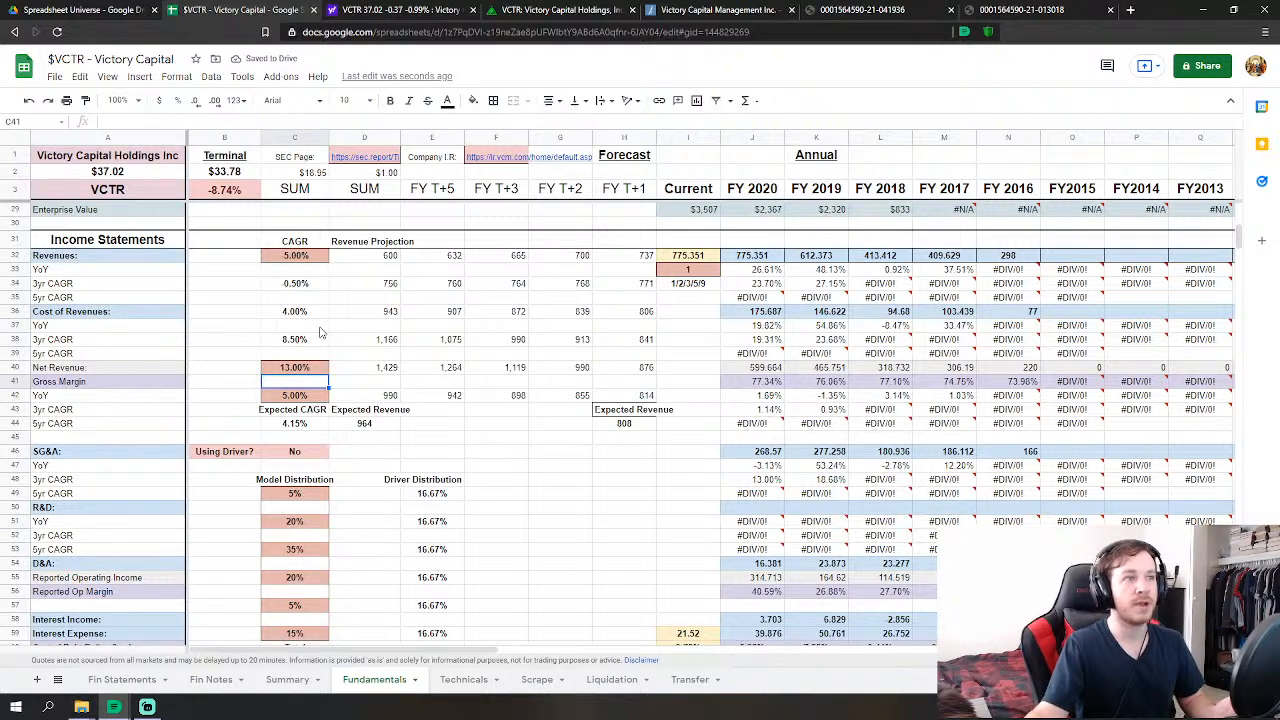
{"action": "left_click", "coordinate": [210, 368]}
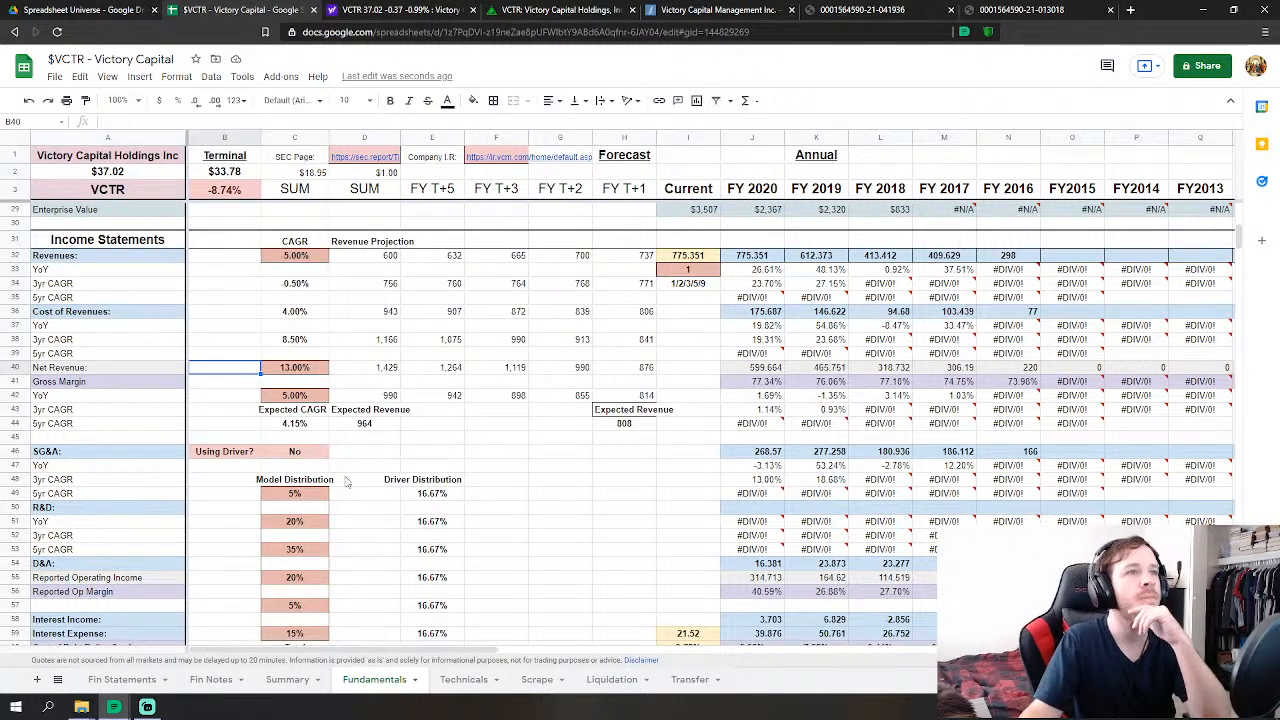
- Check the revenue estimates and the quarterly, yearly and five-year growth estimates for VCTR on Yahoo Finance
{"action": "left_click", "coordinate": [355, 9]}
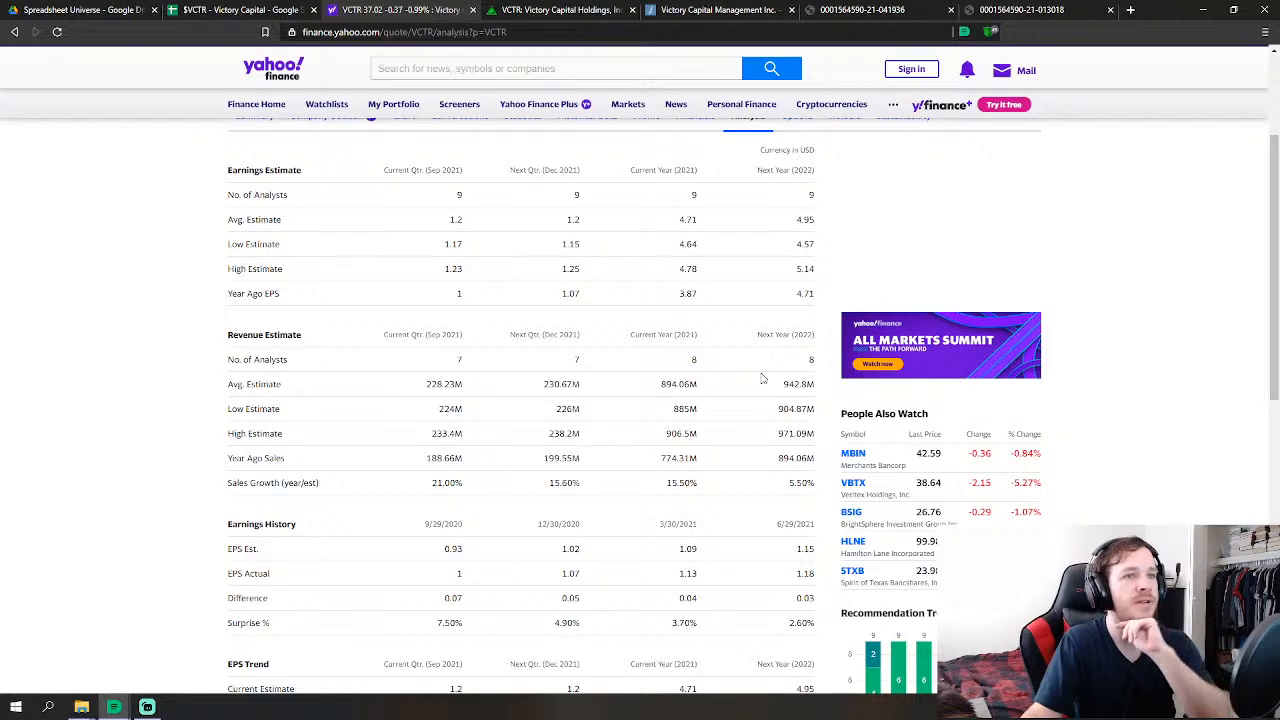
{"action": "scroll", "coordinate": [703, 400], "scroll_direction": "down", "scroll_amount": 5}
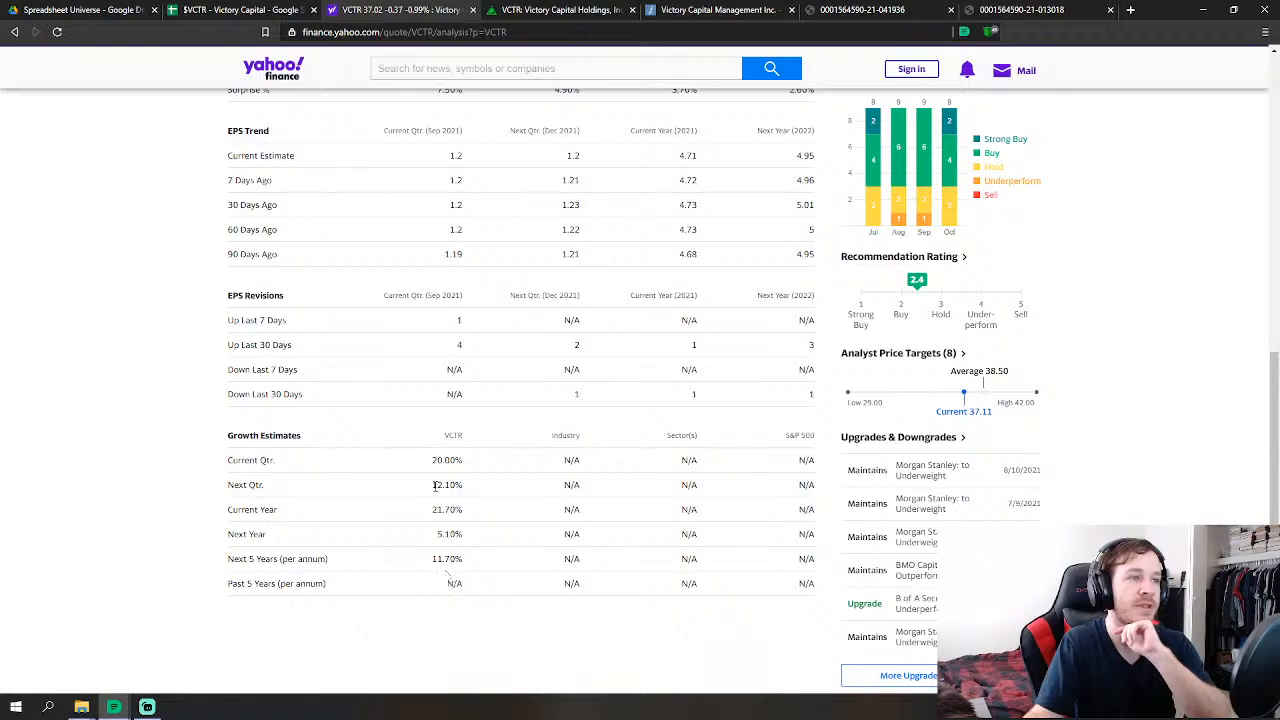
{"action": "left_click", "coordinate": [246, 8]}
- Review the model distribution, projected corrected net income, net income margins and market capitalization section on the Fundamentals sheet
{"action": "scroll", "coordinate": [240, 298], "scroll_direction": "down", "scroll_amount": 5}
{"action": "scroll", "coordinate": [240, 298], "scroll_direction": "up", "scroll_amount": 2}
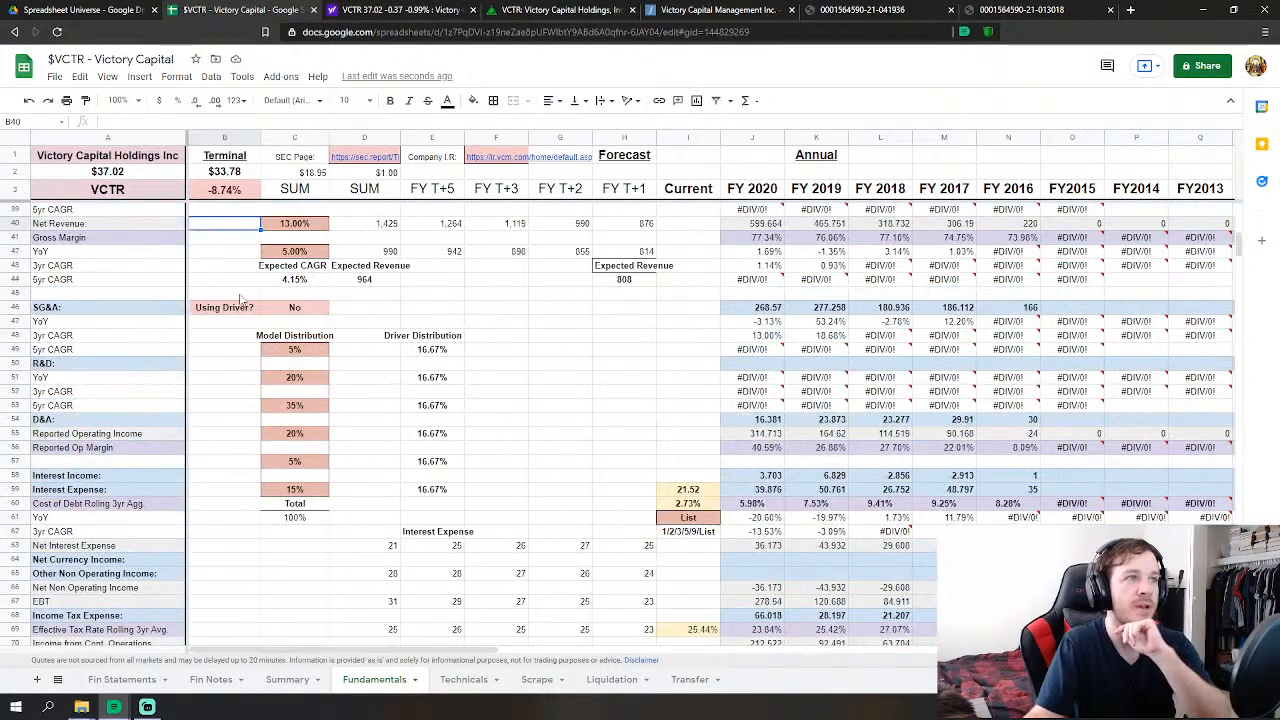
{"action": "scroll", "coordinate": [240, 298], "scroll_direction": "down", "scroll_amount": 15}
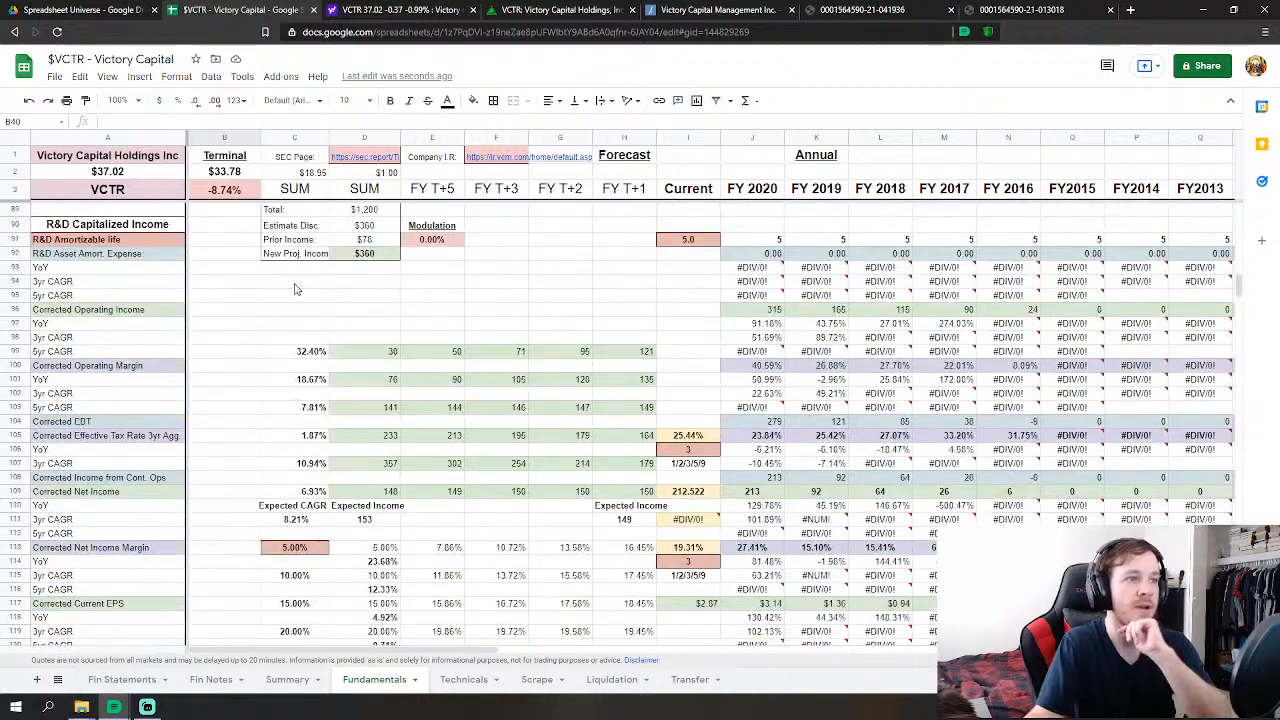
{"action": "scroll", "coordinate": [295, 289], "scroll_direction": "down", "scroll_amount": 8}
{"action": "scroll", "coordinate": [340, 457], "scroll_direction": "up", "scroll_amount": 3}
{"action": "scroll", "coordinate": [300, 432], "scroll_direction": "up", "scroll_amount": 4}
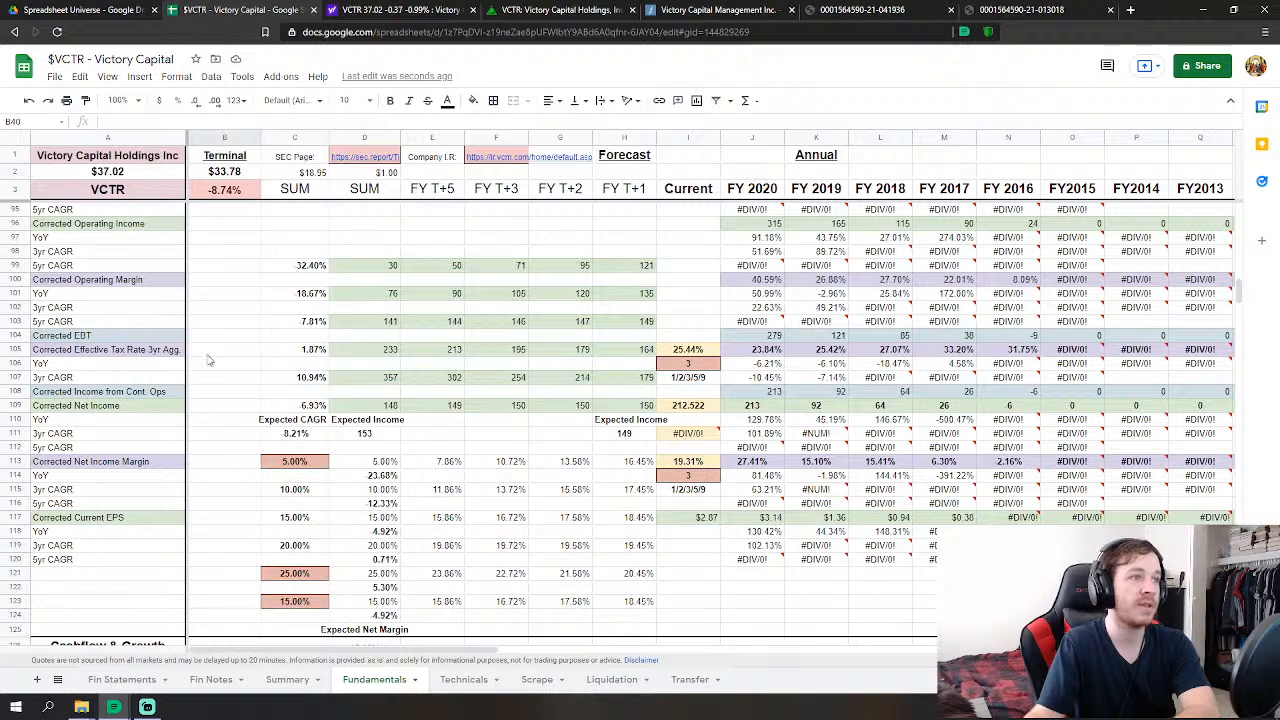
{"action": "left_click", "coordinate": [209, 354]}
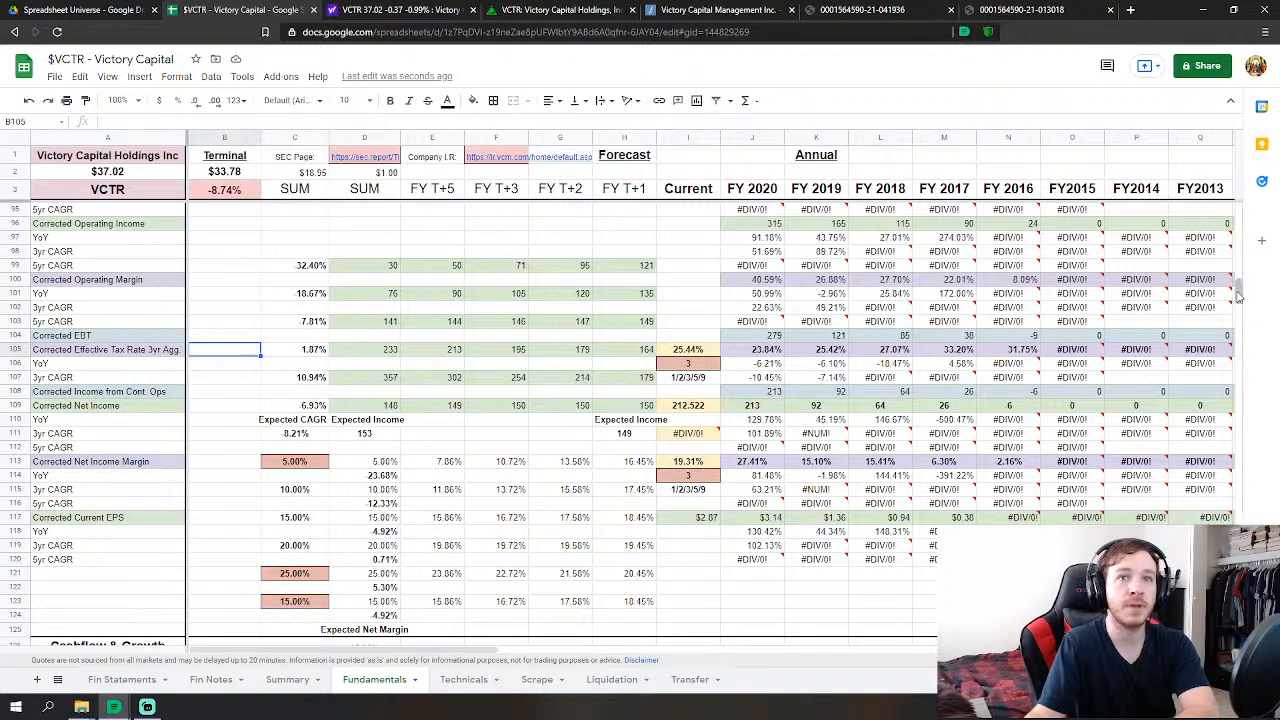
{"action": "left_click_drag", "start_coordinate": [1239, 285], "coordinate": [1244, 207]}
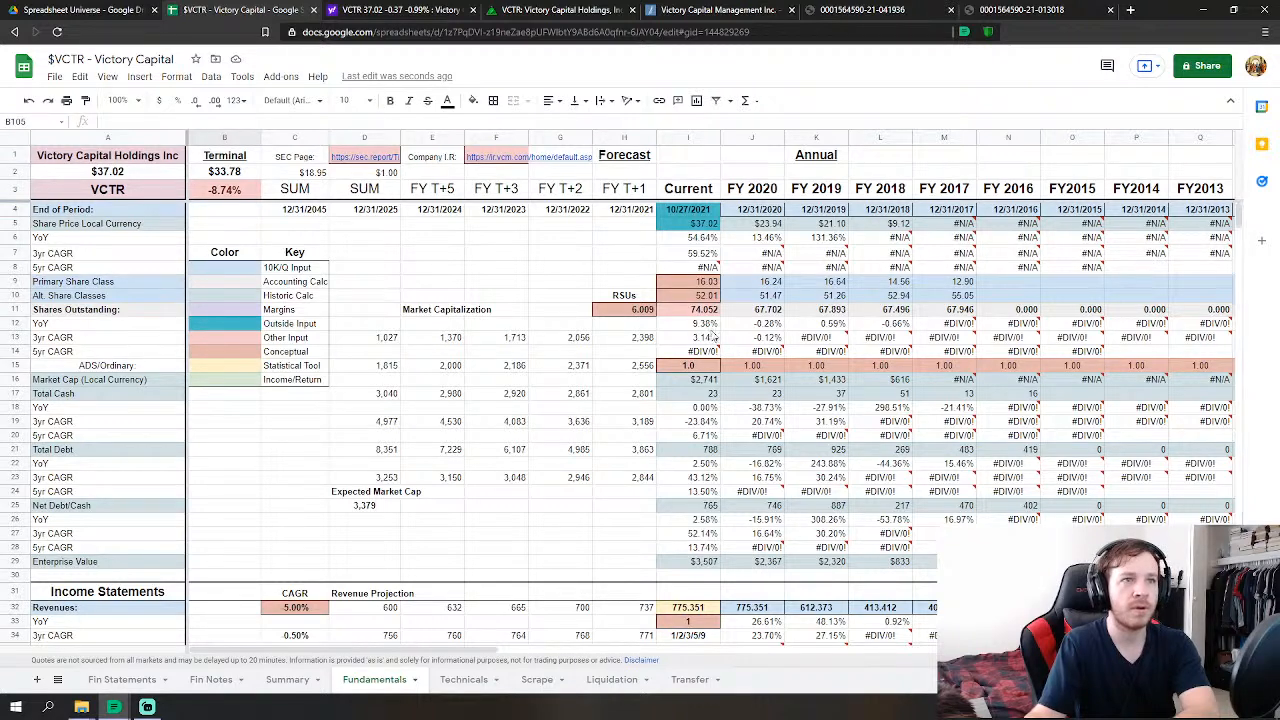
{"action": "left_click", "coordinate": [586, 284]}
- Set the analyst model's terminal corrected net income margin (C123) to 20%
{"action": "left_click_drag", "start_coordinate": [1240, 215], "coordinate": [1241, 299]}
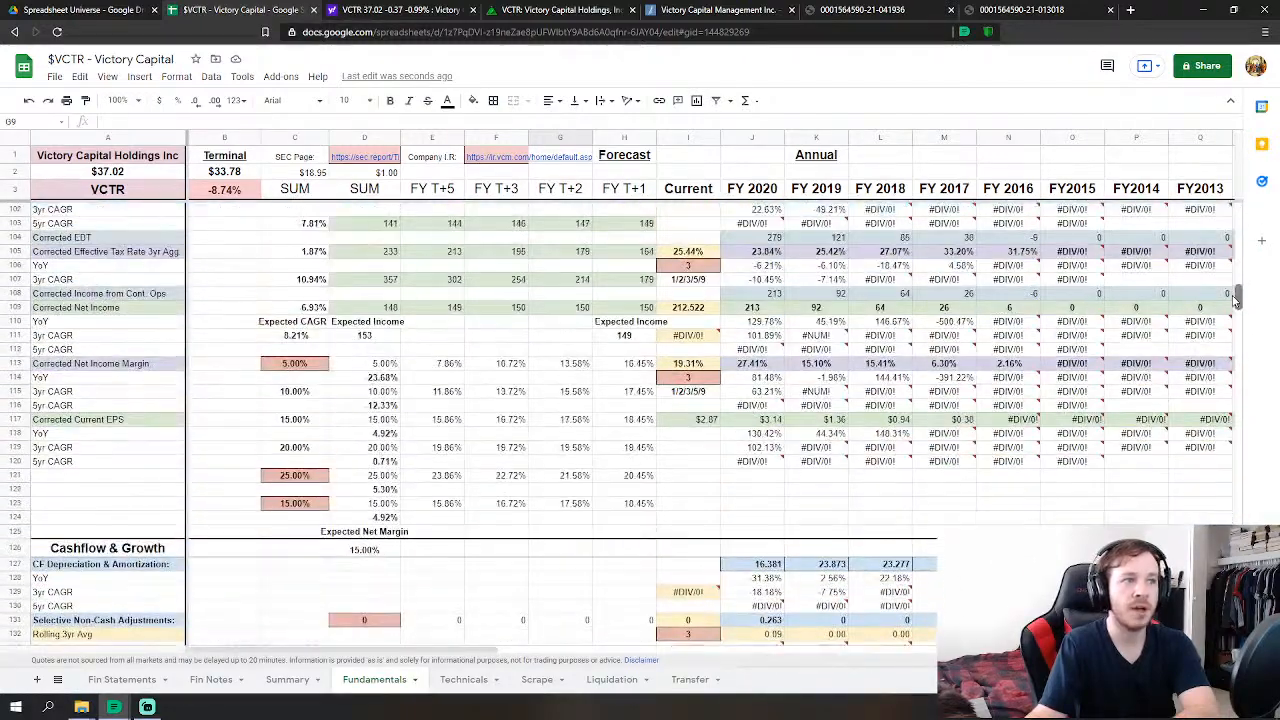
{"action": "left_click", "coordinate": [193, 406]}
{"action": "left_click", "coordinate": [294, 503]}
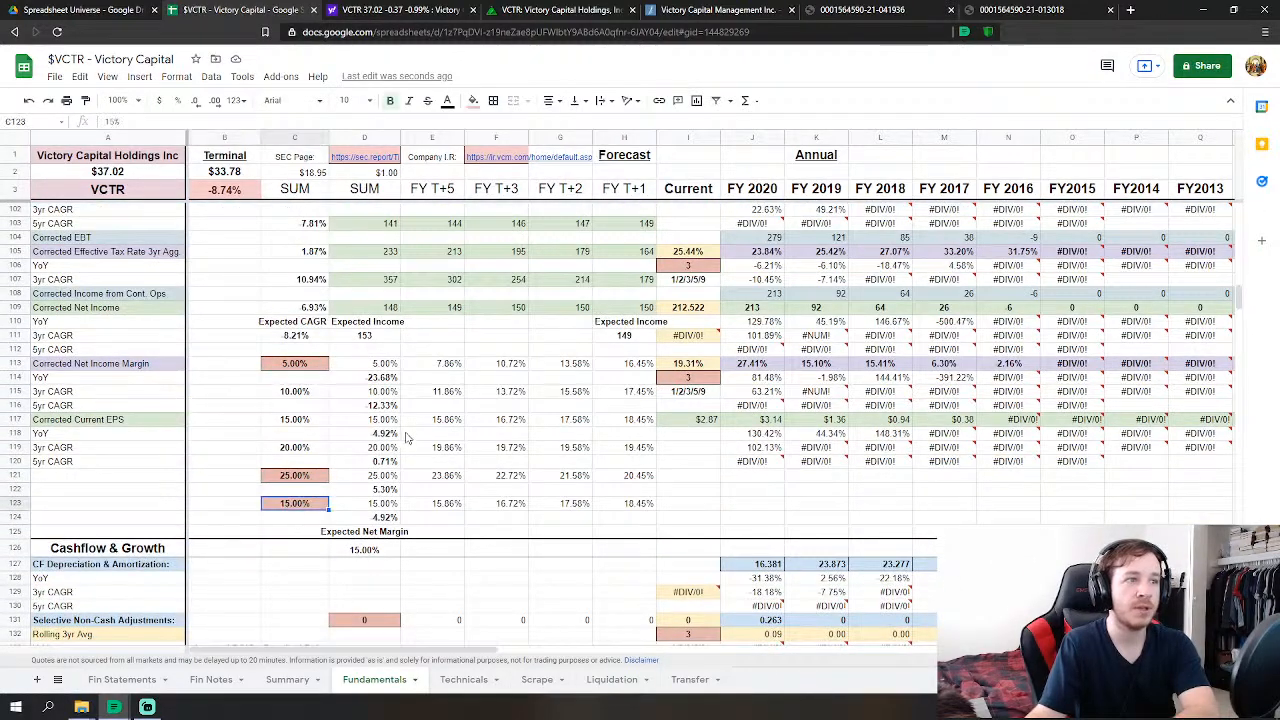
{"action": "type", "text": "20"}
{"action": "key", "text": "Return"}
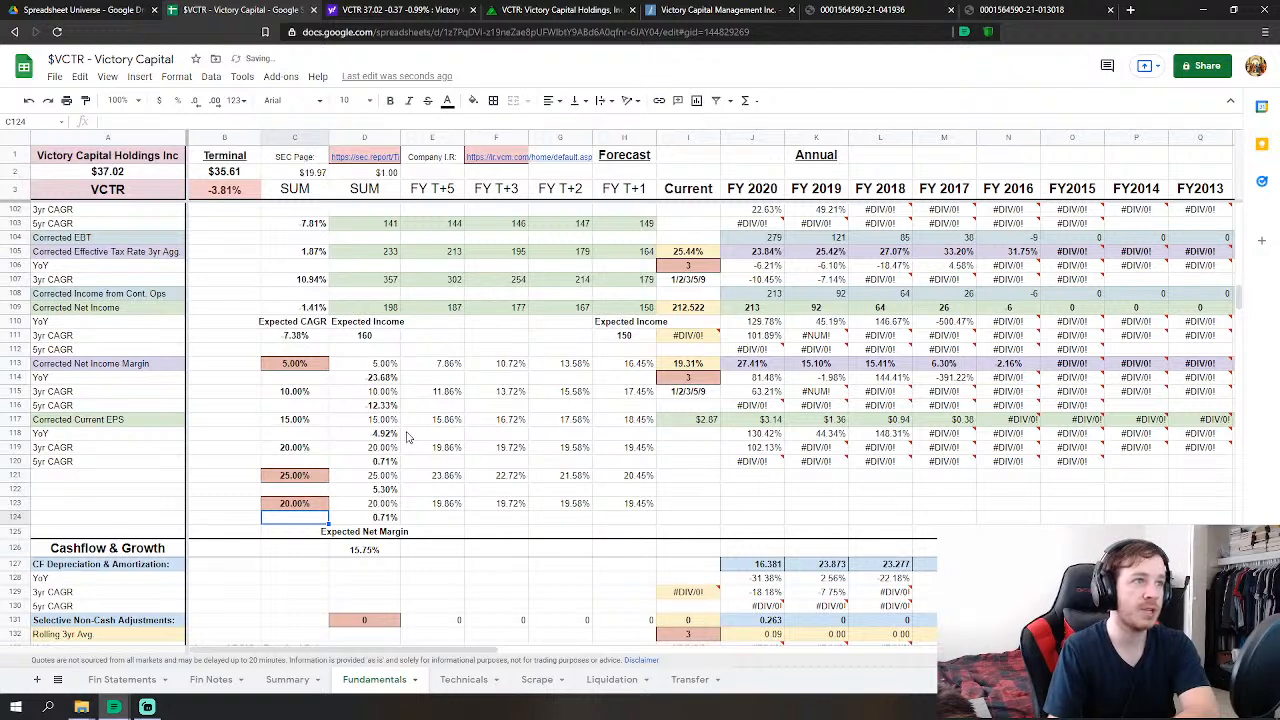
- Try 25%, 27% and 27.41% as the analyst model's terminal corrected net income margin (C123)
{"action": "type", "text": "25"}
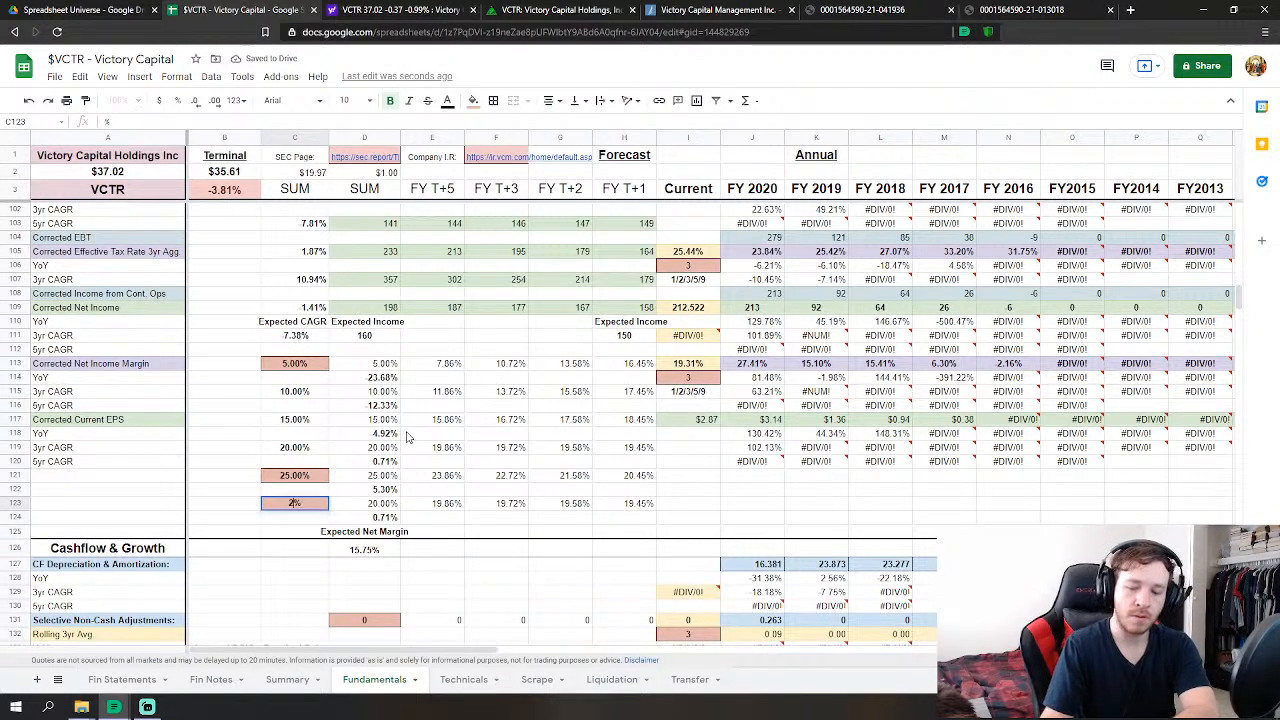
{"action": "key", "text": "Return"}
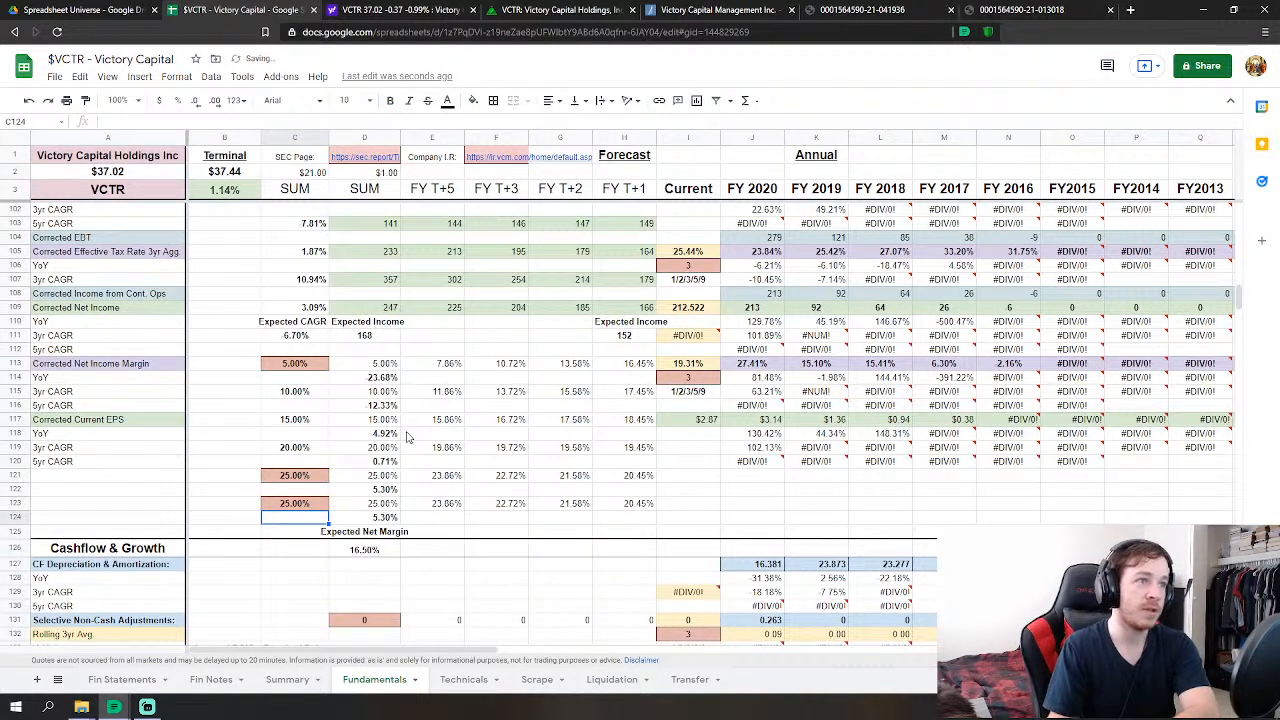
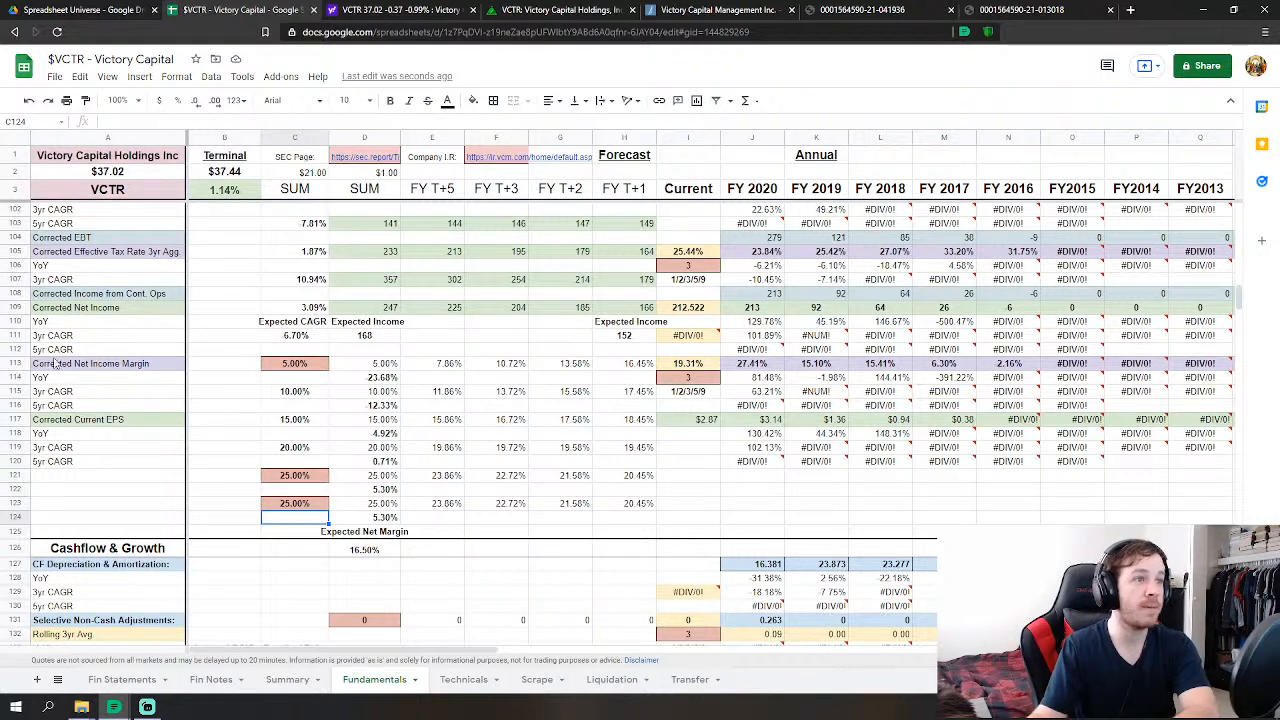
{"action": "left_click", "coordinate": [293, 505]}
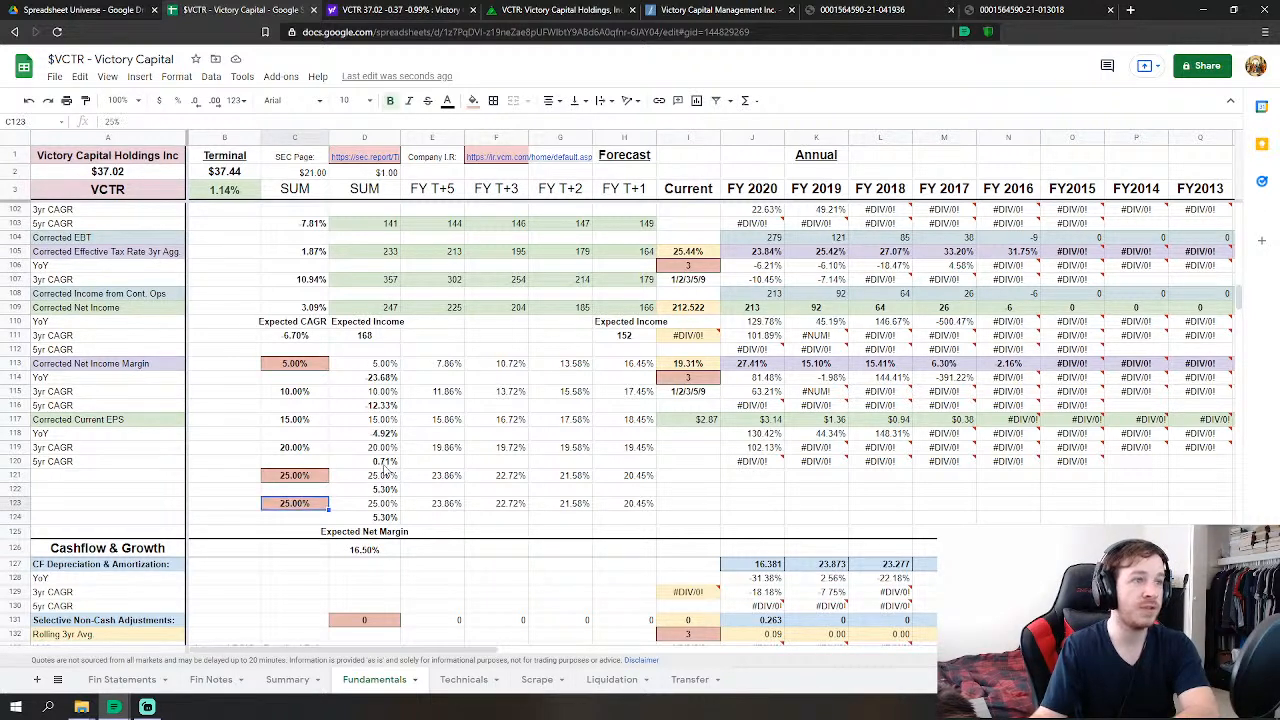
{"action": "type", "text": "27%"}
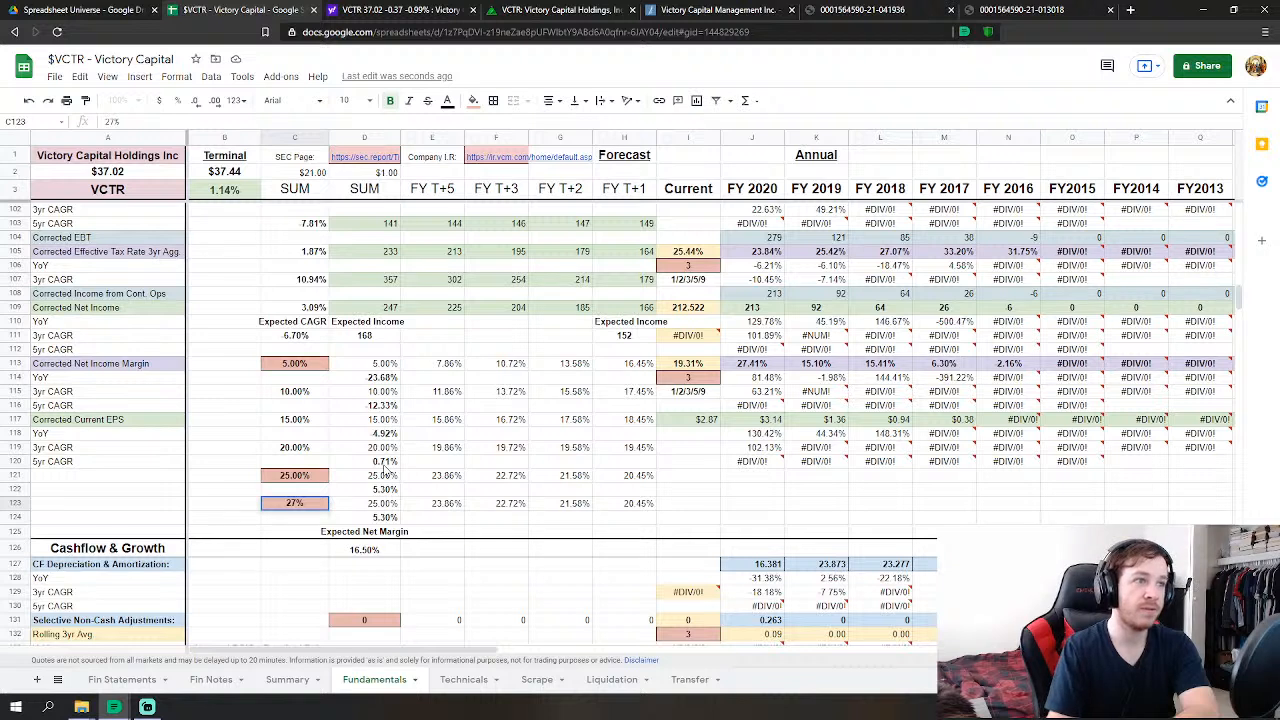
{"action": "key", "text": "Return"}
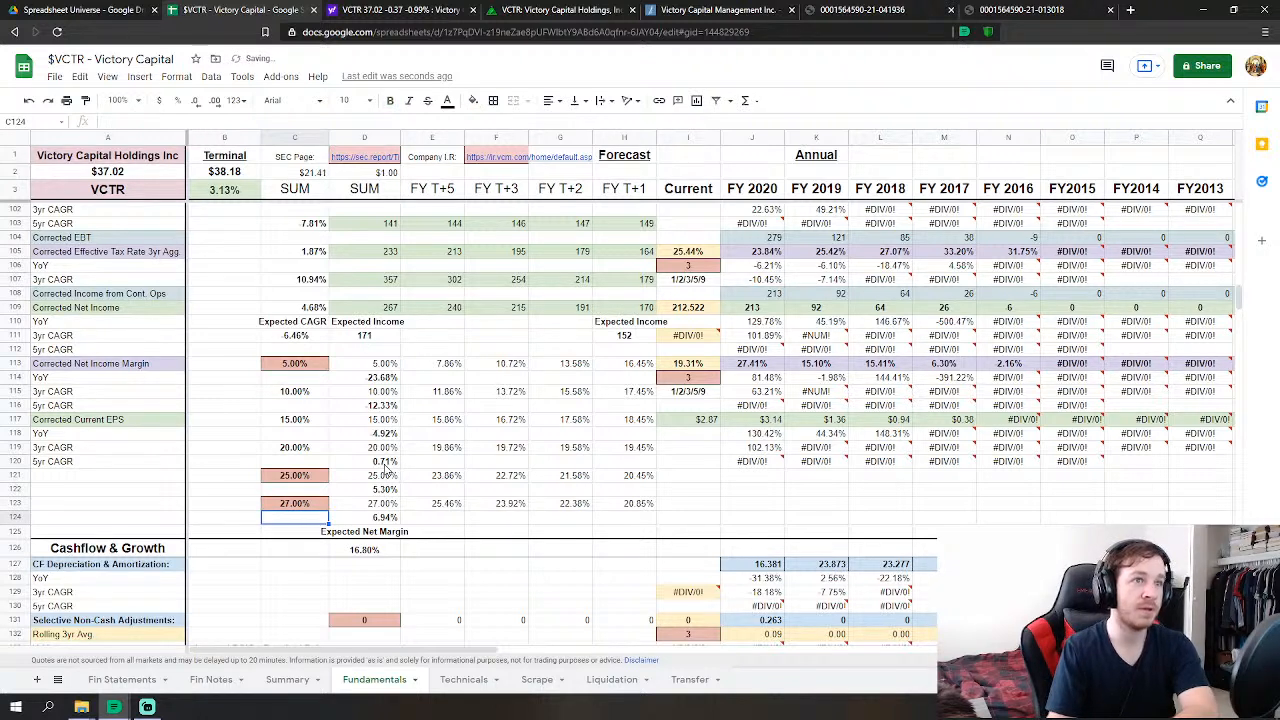
{"action": "key", "text": "Up"}
{"action": "type", "text": "27.41%"}
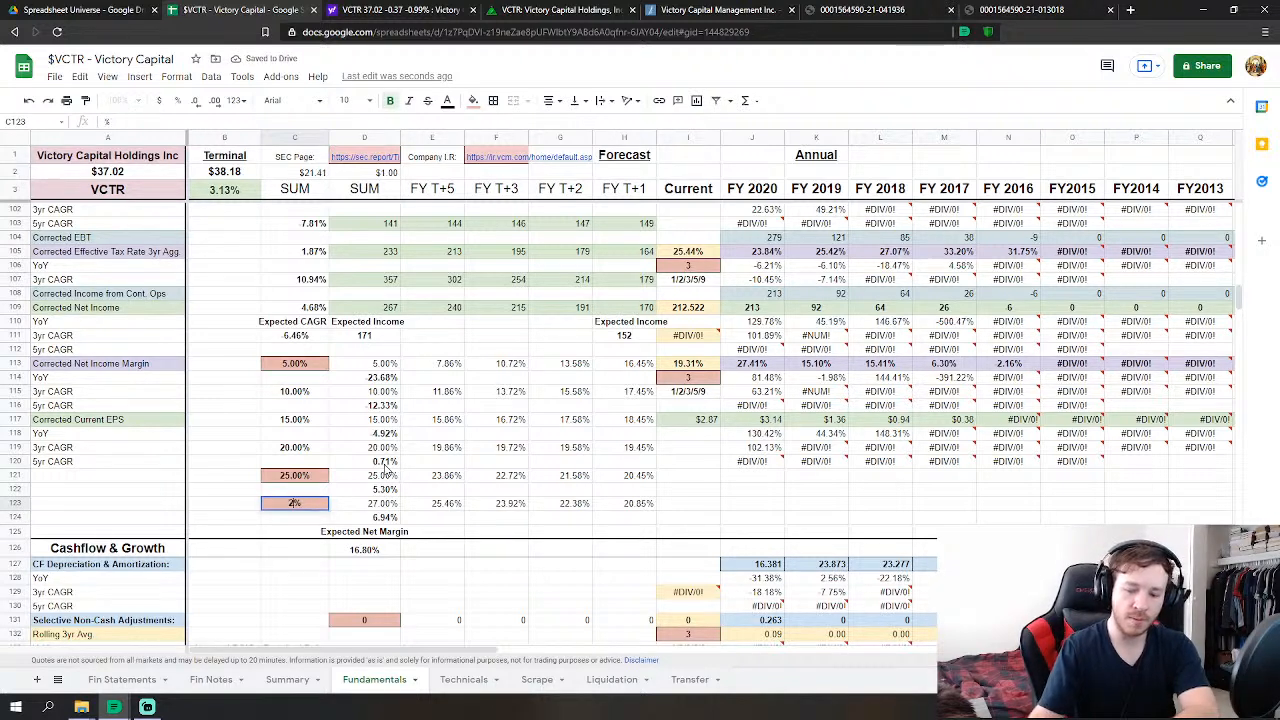
{"action": "key", "text": "Return"}
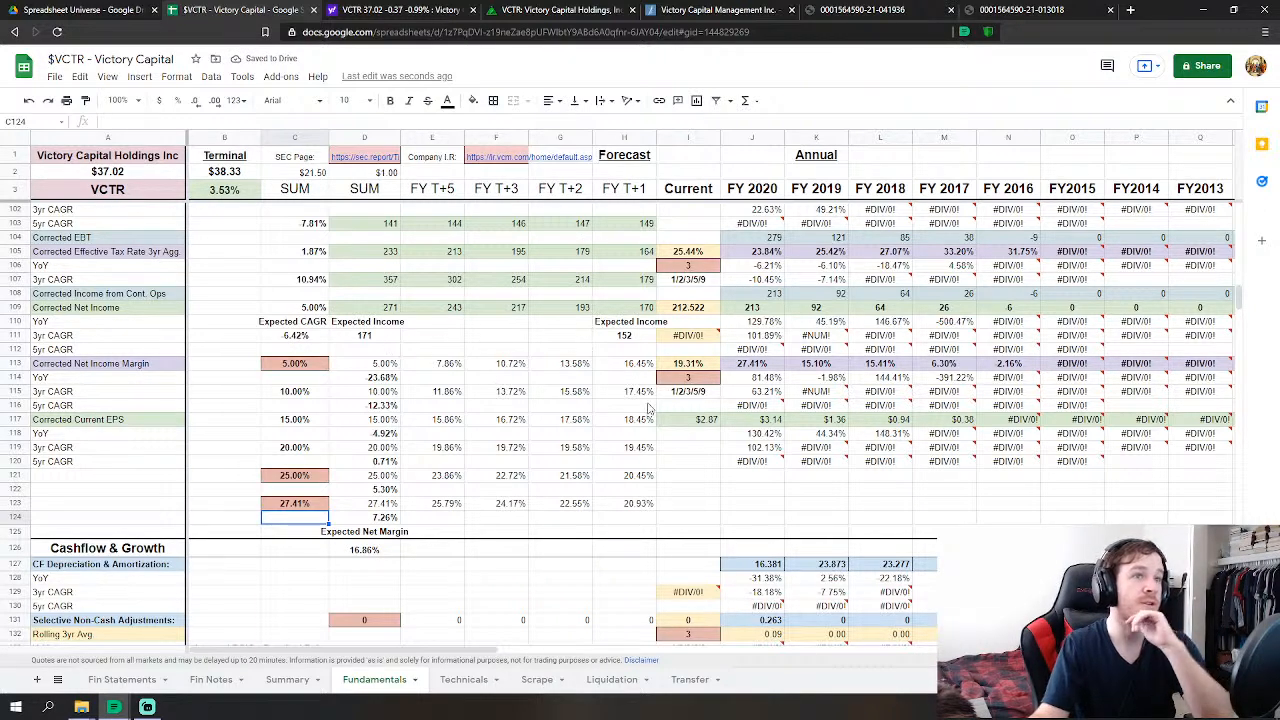
- Compare the margins of the other models and the past years, and set the analyst model's terminal net income margin (C123) to 20%
{"action": "scroll", "coordinate": [765, 400], "scroll_direction": "up", "scroll_amount": 5}
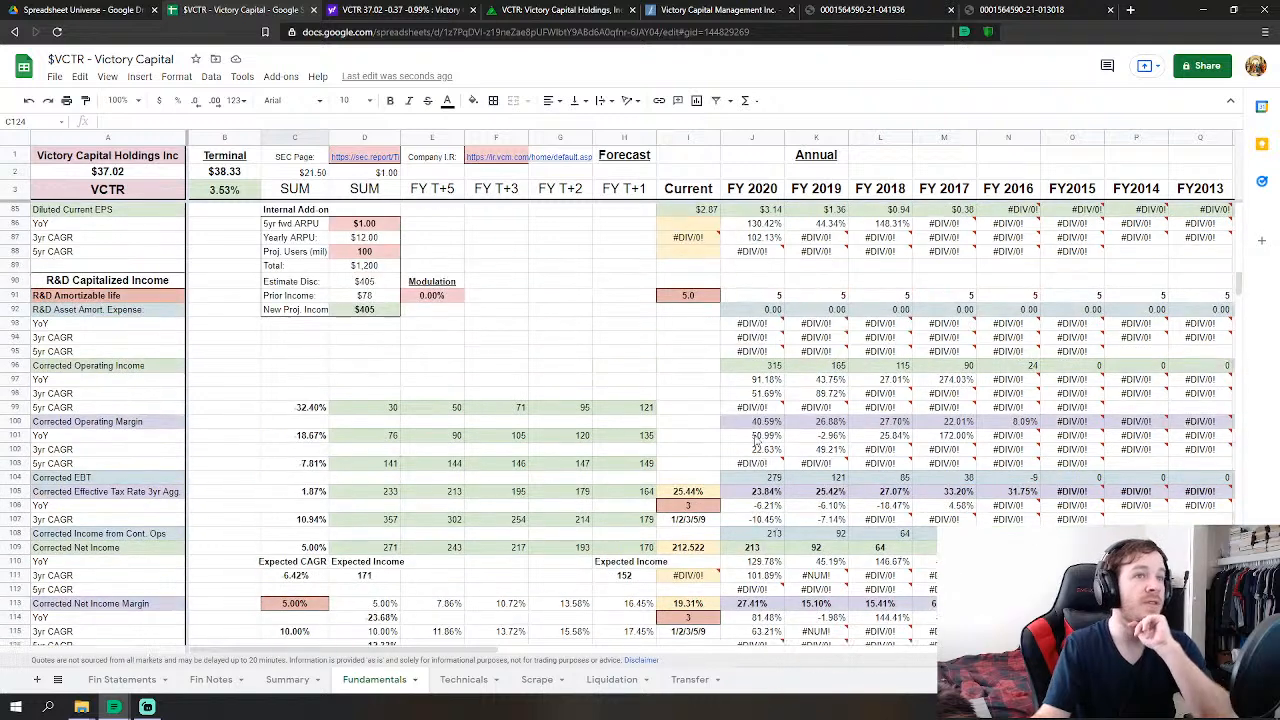
{"action": "scroll", "coordinate": [810, 480], "scroll_direction": "down", "scroll_amount": 4}
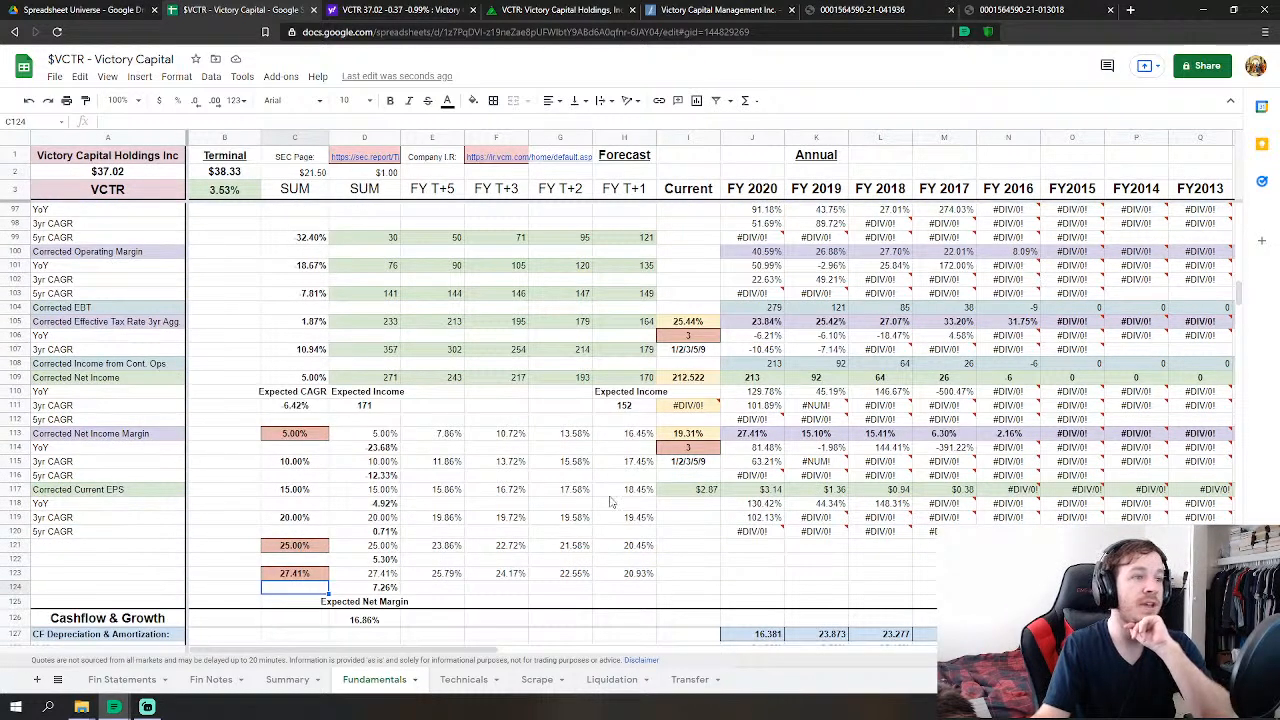
{"action": "left_click", "coordinate": [231, 491]}
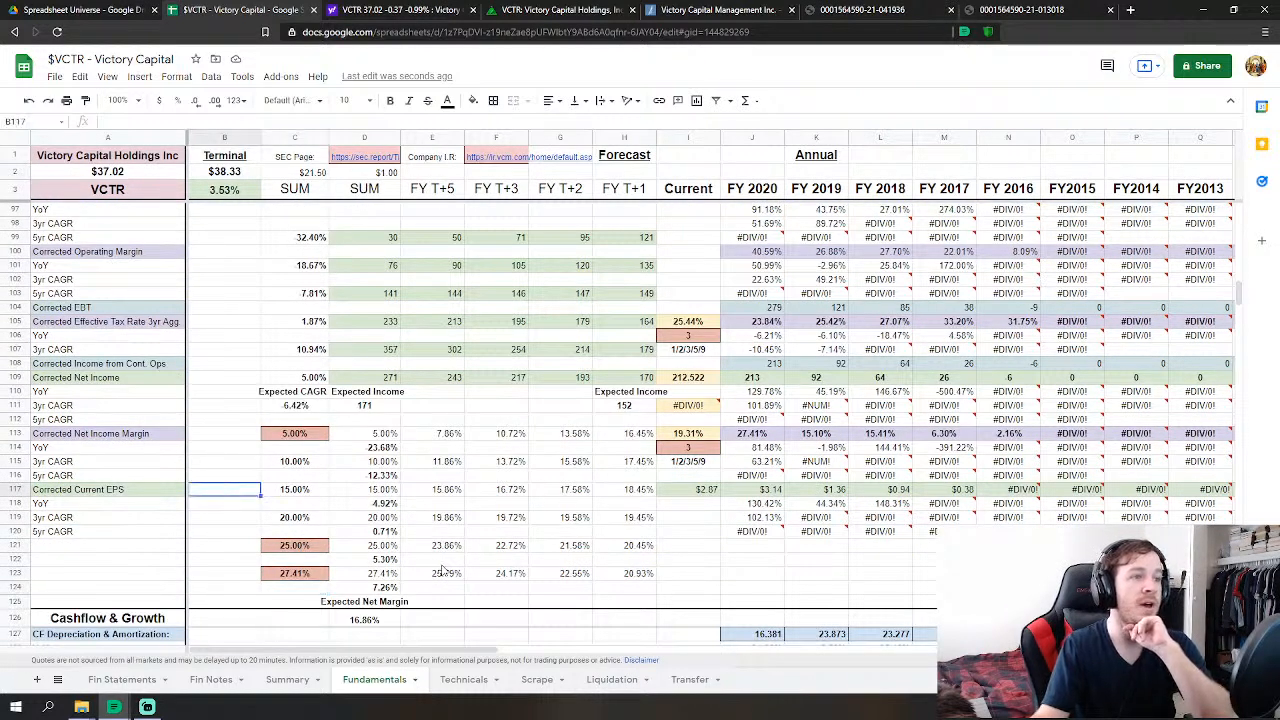
{"action": "left_click", "coordinate": [289, 548]}
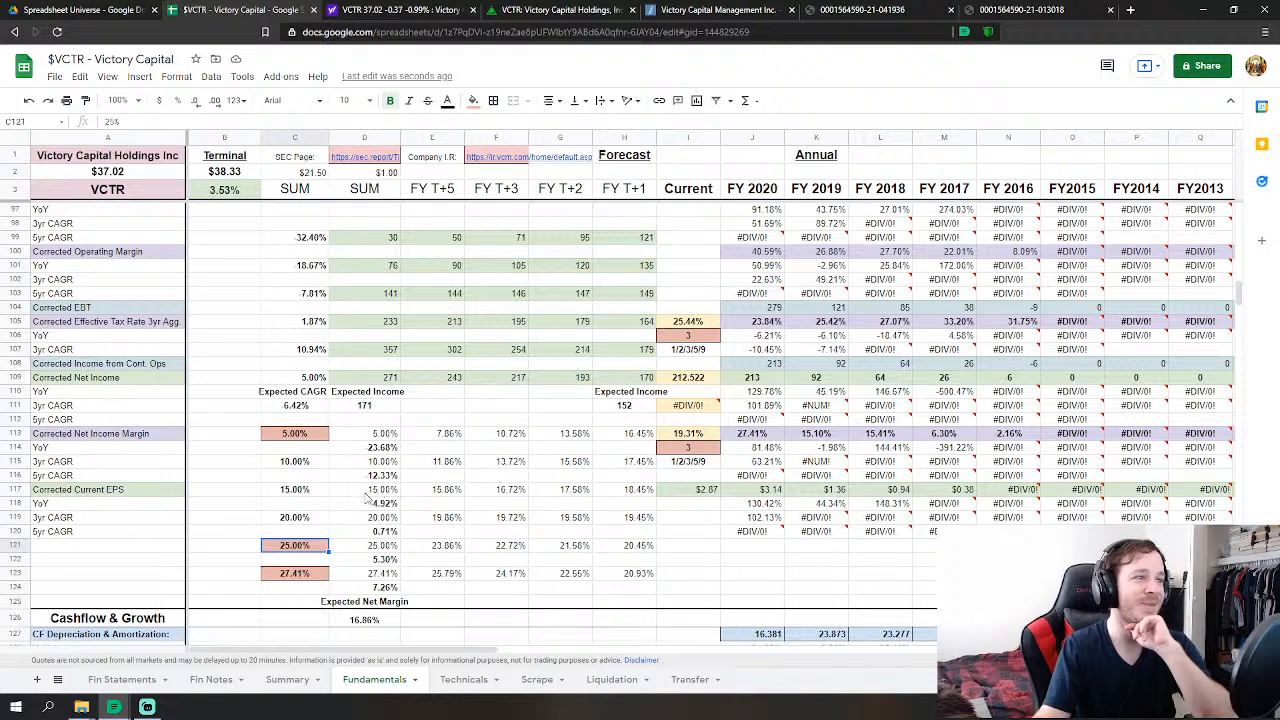
{"action": "left_click", "coordinate": [293, 576]}
{"action": "type", "text": "20"}
{"action": "key", "text": "Return"}
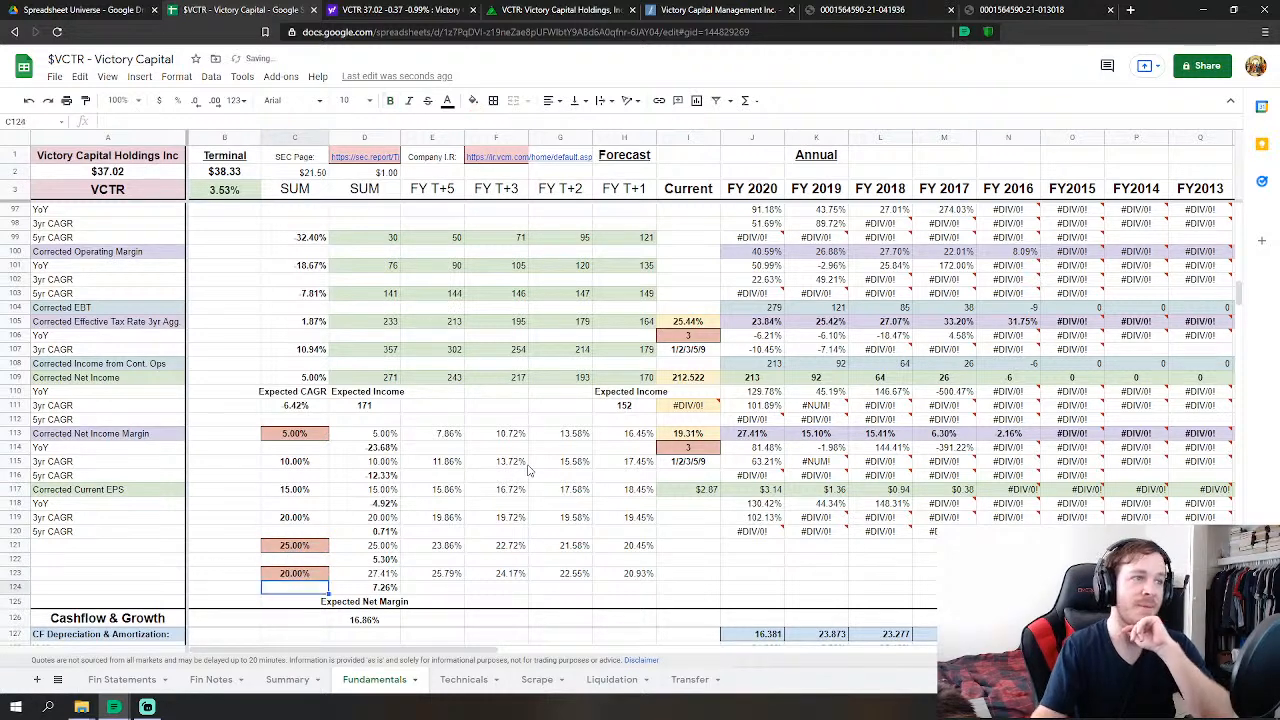
{"action": "left_click", "coordinate": [245, 434]}
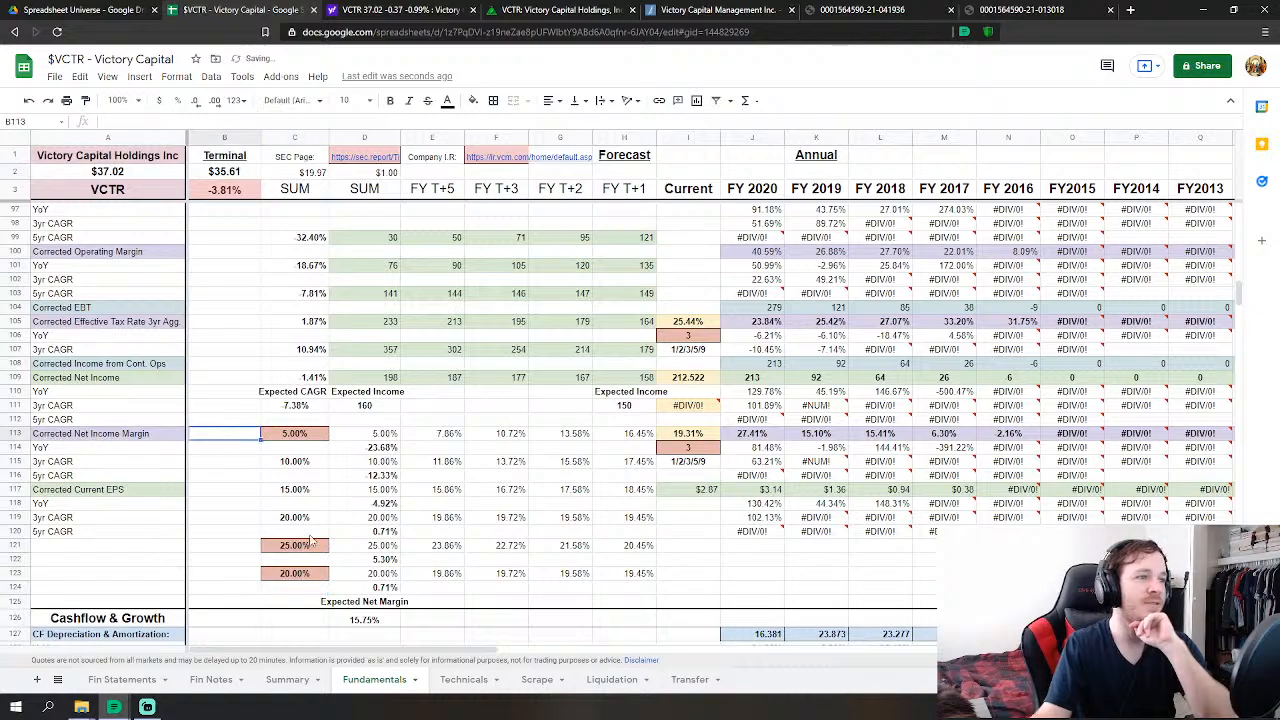
- Review the reported income, cash flow, reinvestment, model valuation and return on capital sections of the Fundamentals sheet
{"action": "scroll", "coordinate": [375, 592], "scroll_direction": "up", "scroll_amount": 15}
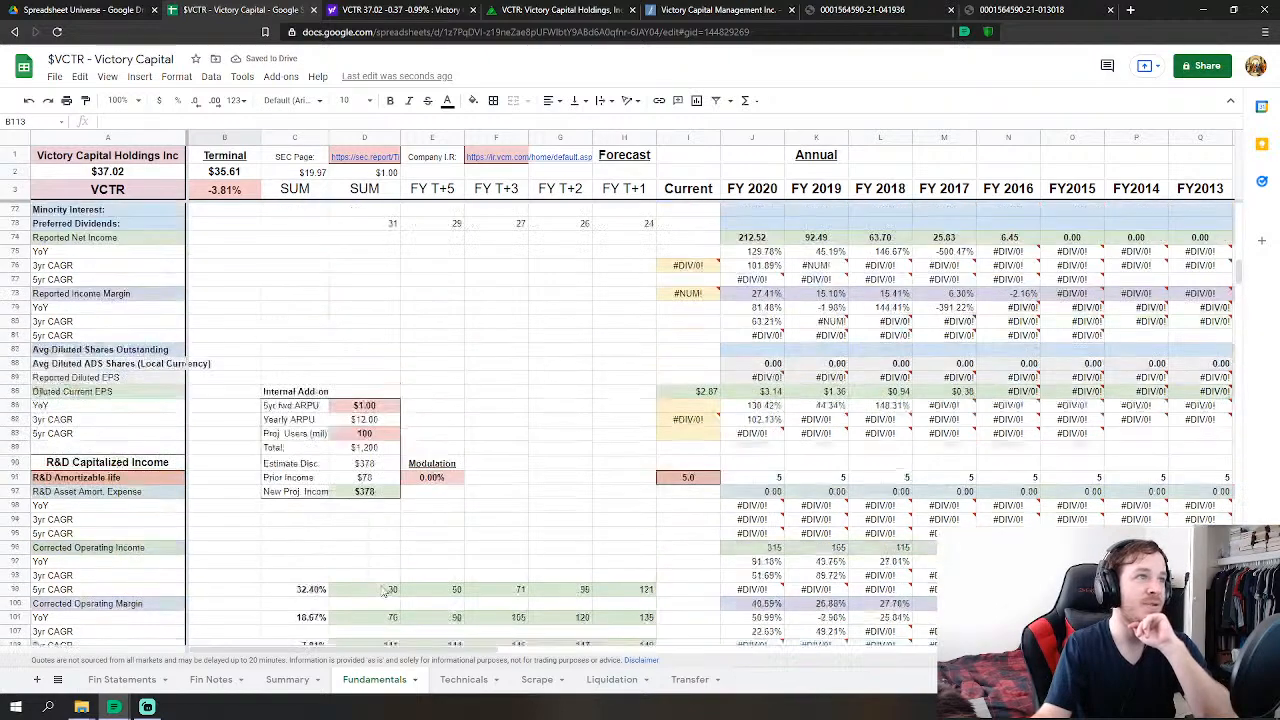
{"action": "scroll", "coordinate": [380, 590], "scroll_direction": "down", "scroll_amount": 20}
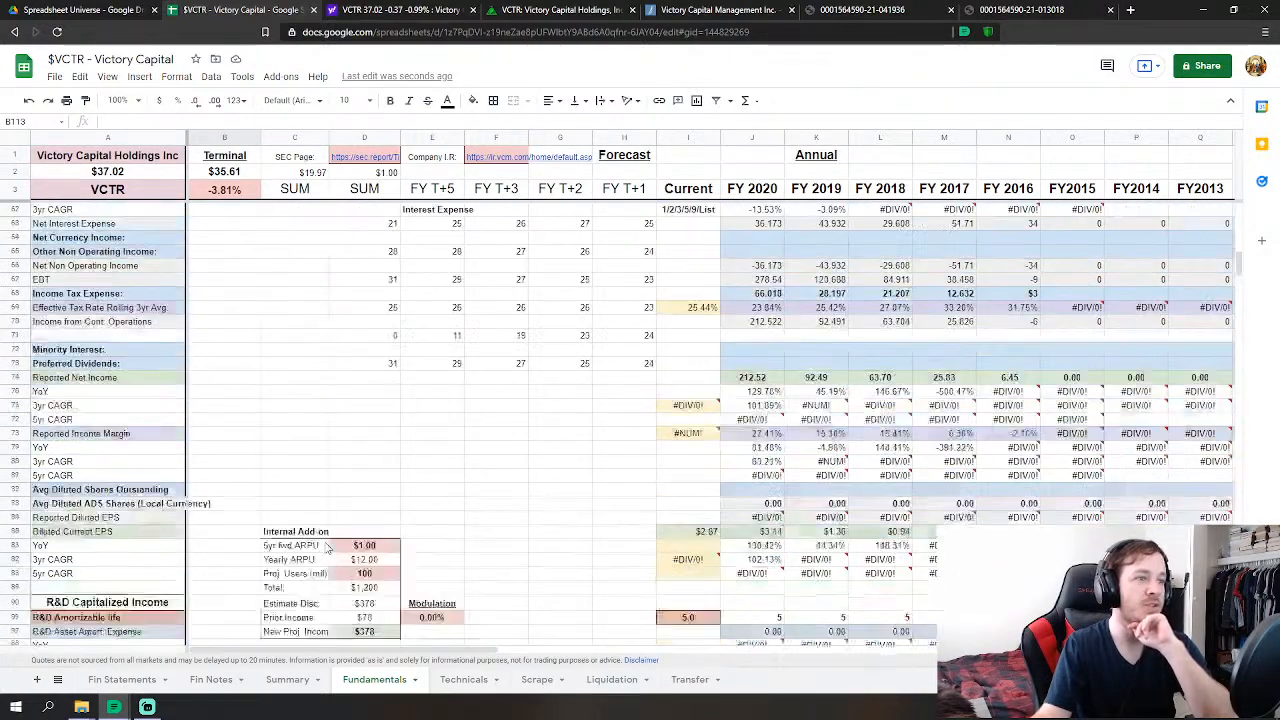
{"action": "scroll", "coordinate": [320, 555], "scroll_direction": "down", "scroll_amount": 15}
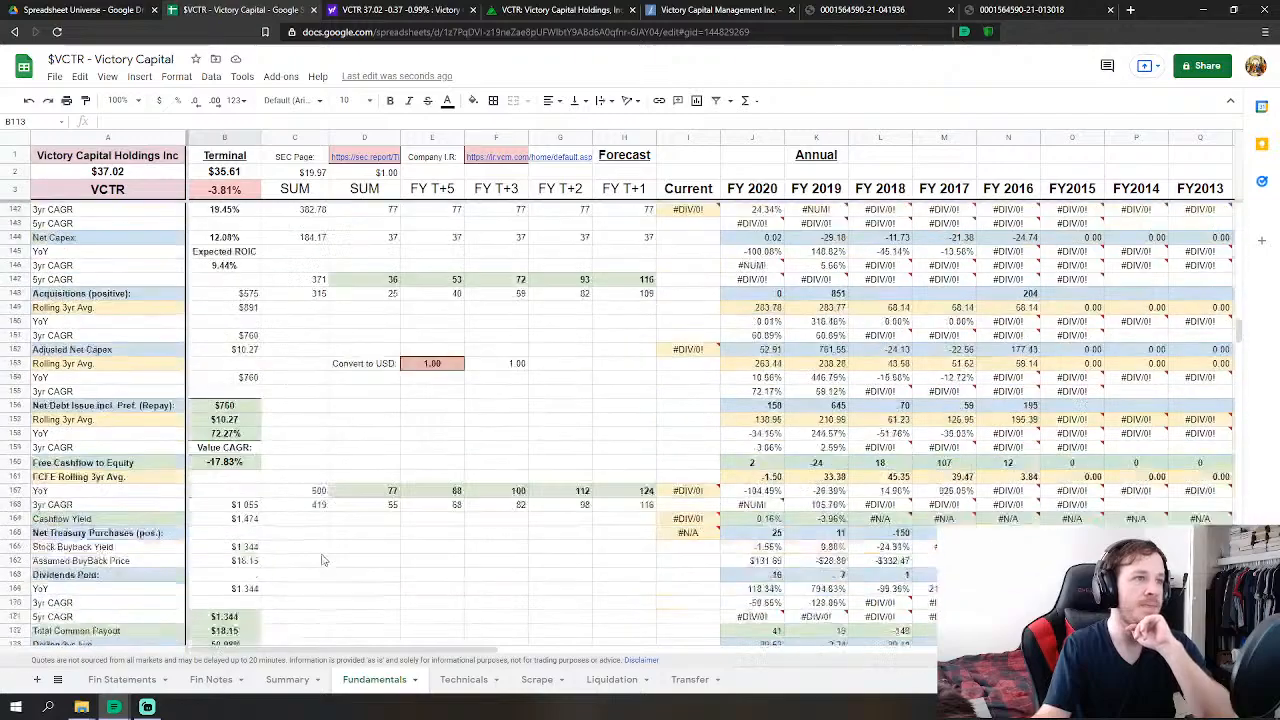
{"action": "scroll", "coordinate": [330, 550], "scroll_direction": "down", "scroll_amount": 4}
{"action": "scroll", "coordinate": [345, 540], "scroll_direction": "up", "scroll_amount": 10}
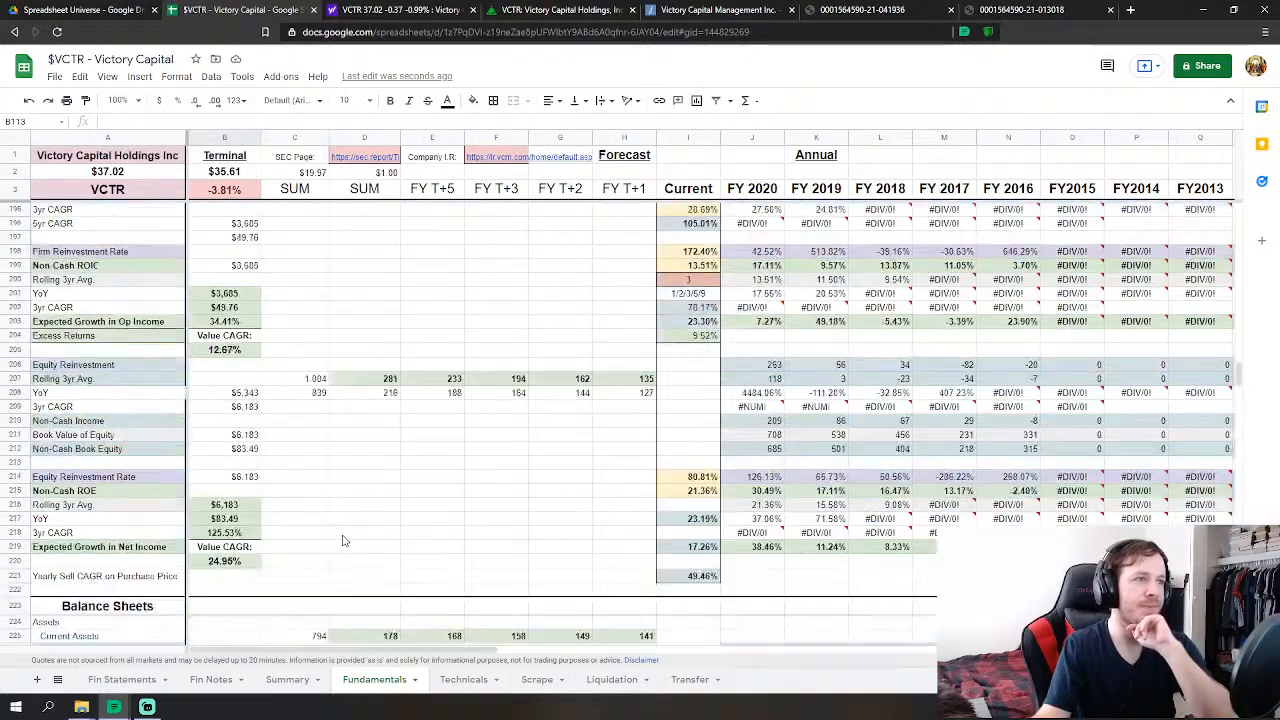
{"action": "scroll", "coordinate": [362, 545], "scroll_direction": "up", "scroll_amount": 8}
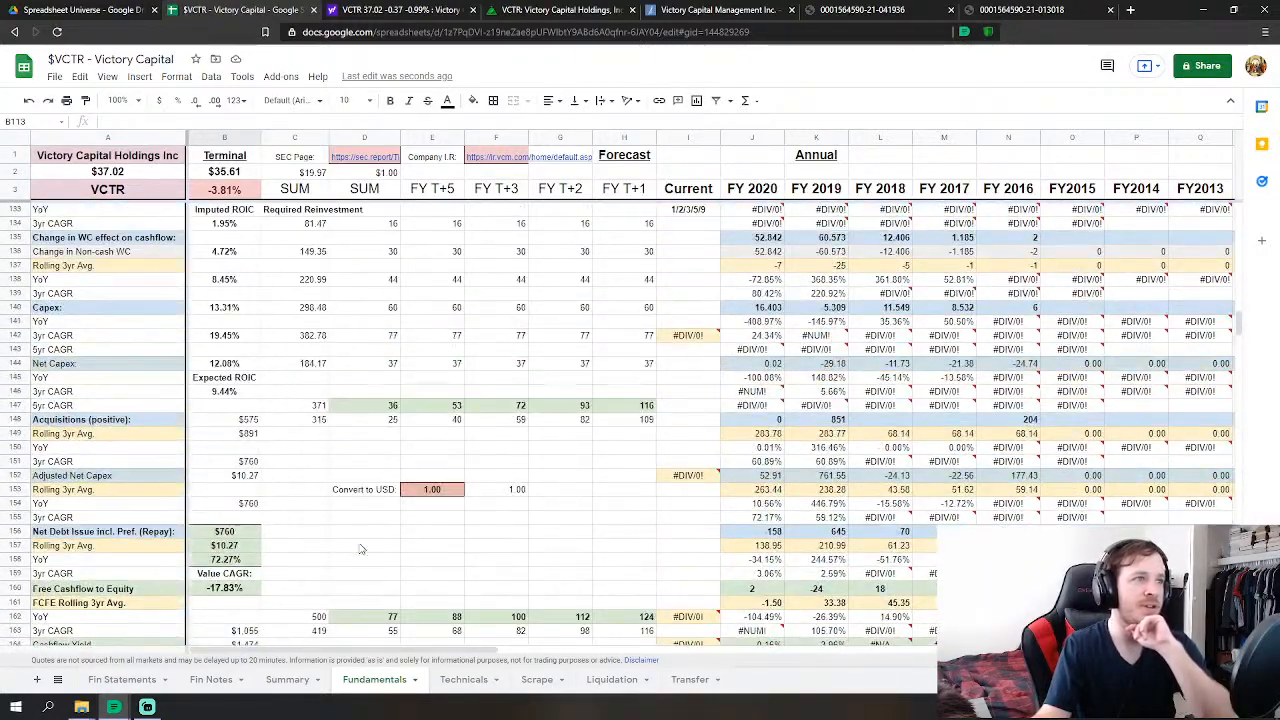
{"action": "scroll", "coordinate": [358, 547], "scroll_direction": "down", "scroll_amount": 3}
{"action": "scroll", "coordinate": [358, 548], "scroll_direction": "down", "scroll_amount": 8}
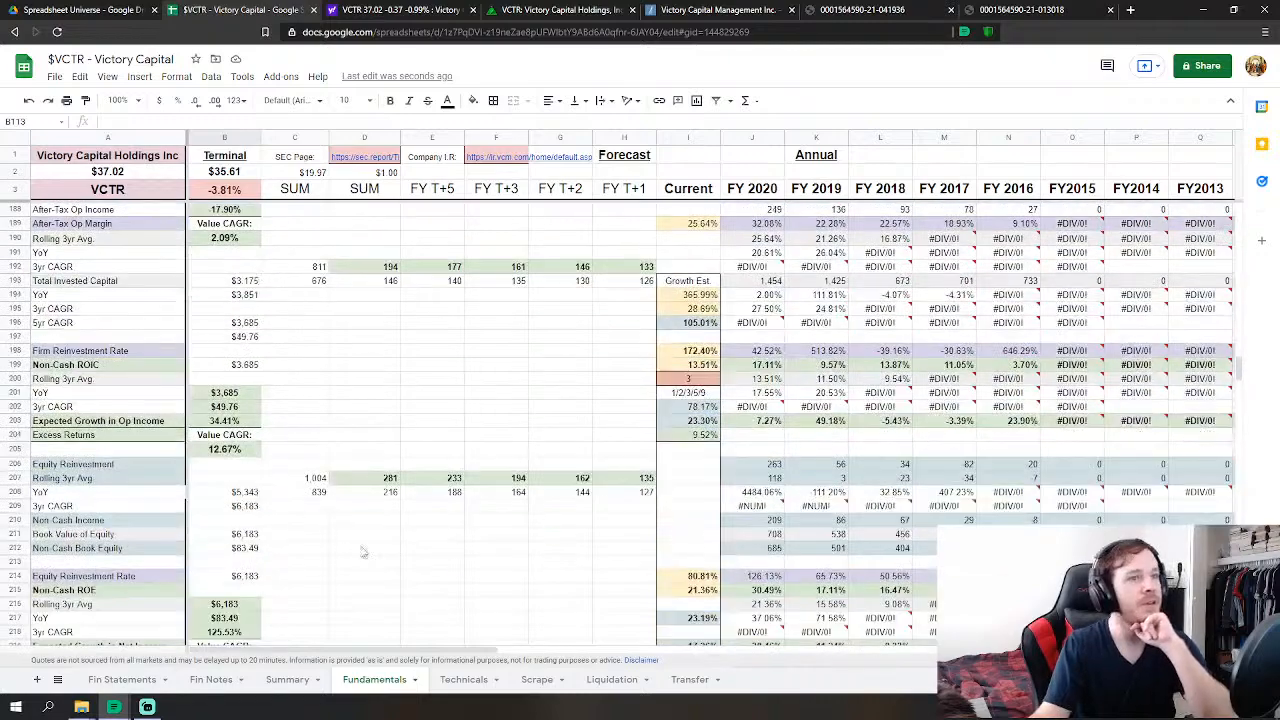
- Examine the D/E ratio scenarios in the Leverage & Discount section and the valuation table on the Summary sheet
{"action": "left_click", "coordinate": [1233, 296]}
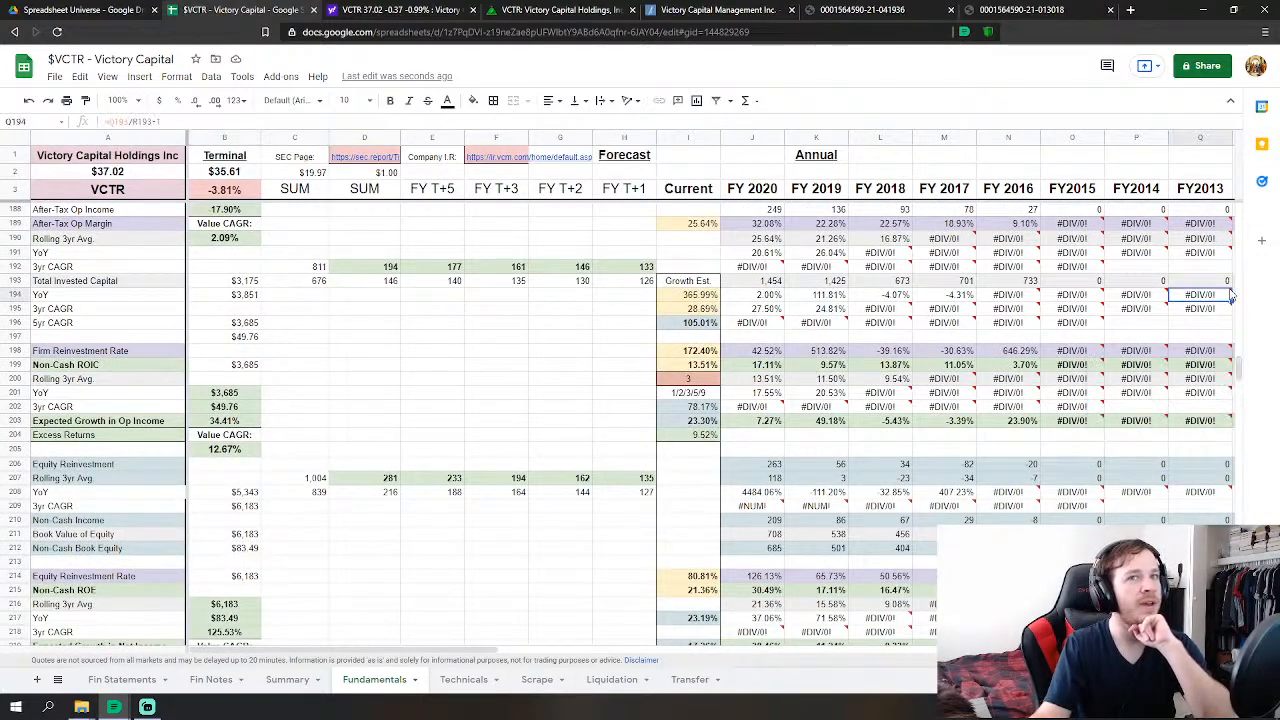
{"action": "left_click_drag", "start_coordinate": [1239, 371], "coordinate": [1238, 493]}
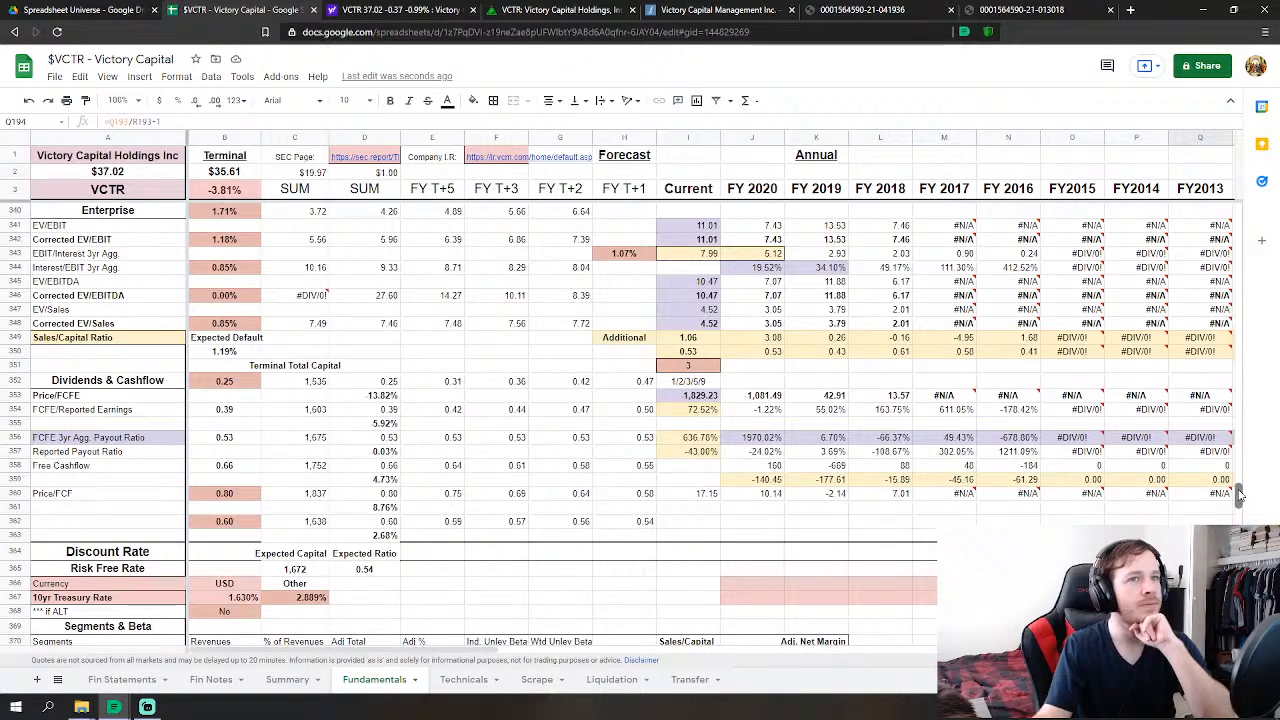
{"action": "left_click_drag", "start_coordinate": [1240, 495], "coordinate": [1239, 498]}
{"action": "scroll", "coordinate": [350, 430], "scroll_direction": "down", "scroll_amount": 15}
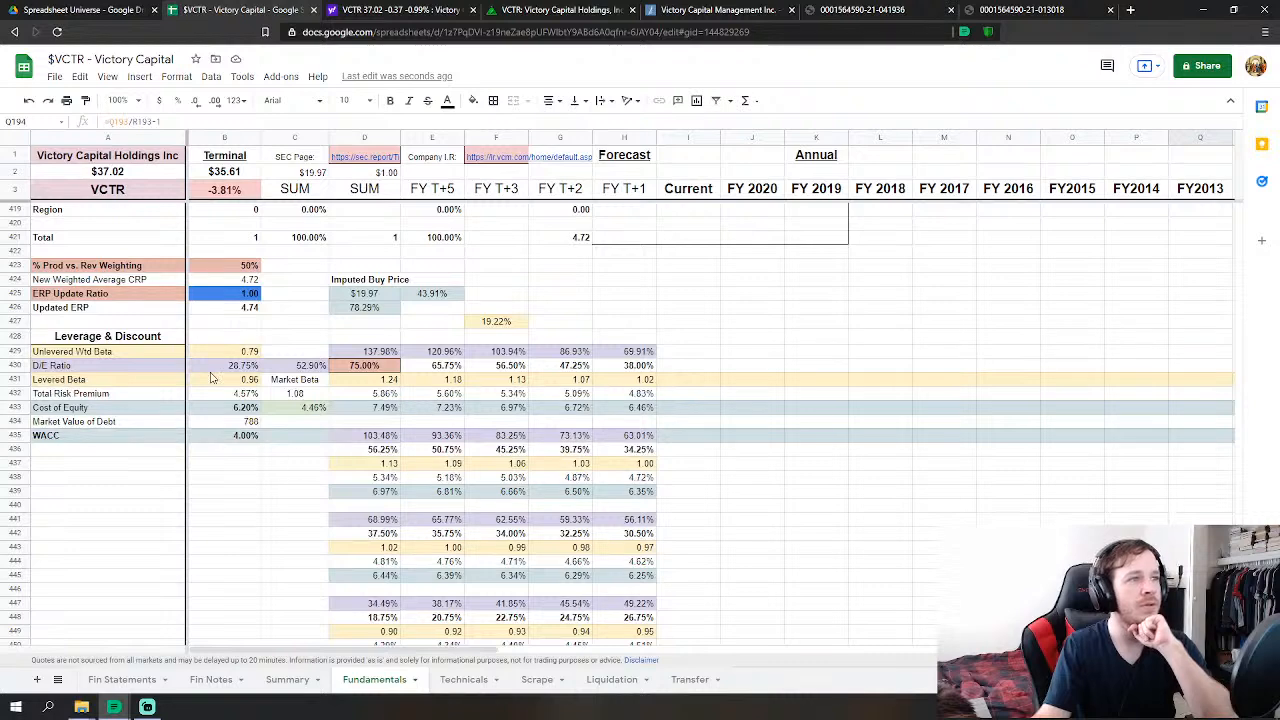
{"action": "scroll", "coordinate": [345, 495], "scroll_direction": "down", "scroll_amount": 10}
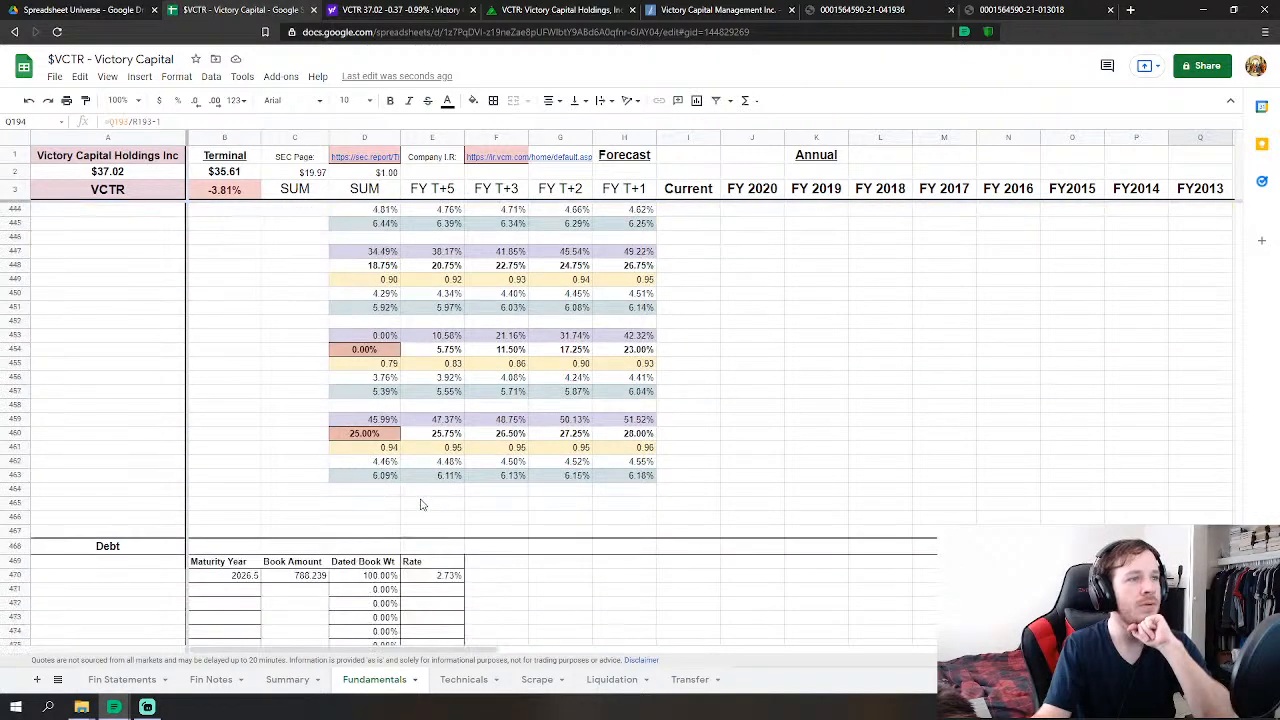
{"action": "left_click", "coordinate": [292, 684]}
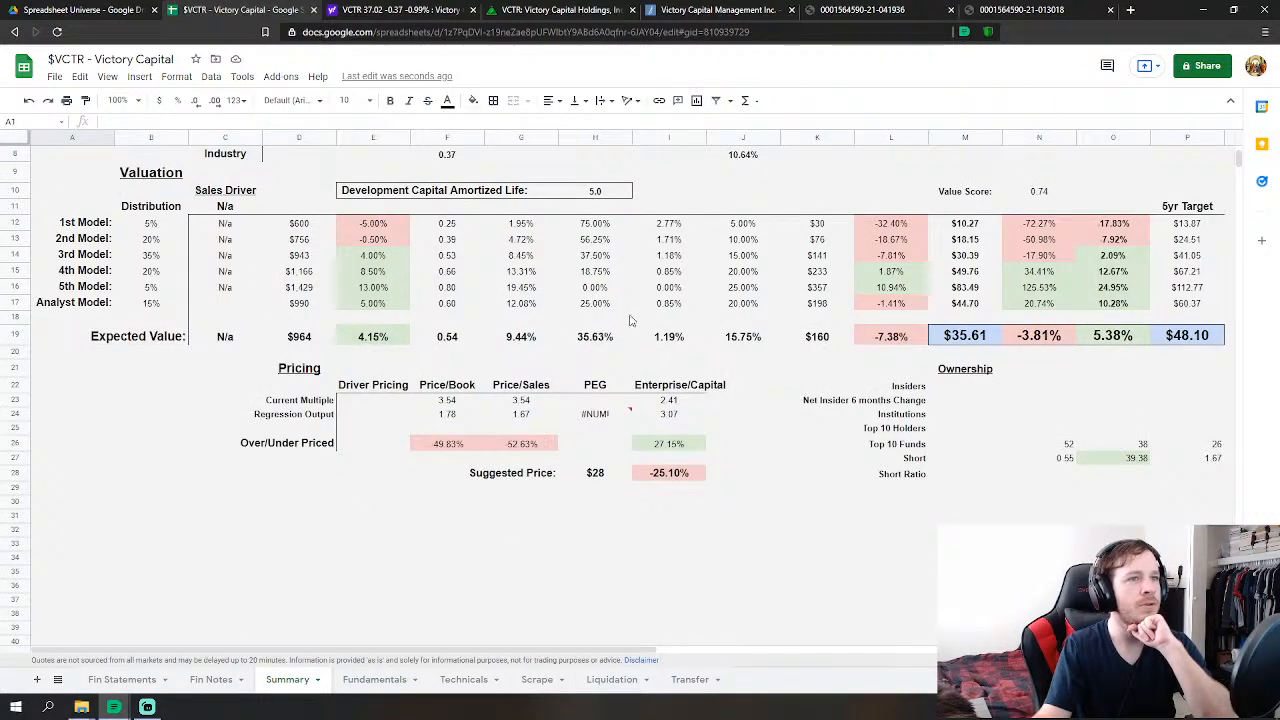
- Try a terminal D/E ratio of 70% for the first model (D430) on the Fundamentals sheet and undo it
{"action": "left_click", "coordinate": [374, 679]}
{"action": "scroll", "coordinate": [370, 400], "scroll_direction": "up", "scroll_amount": 10}
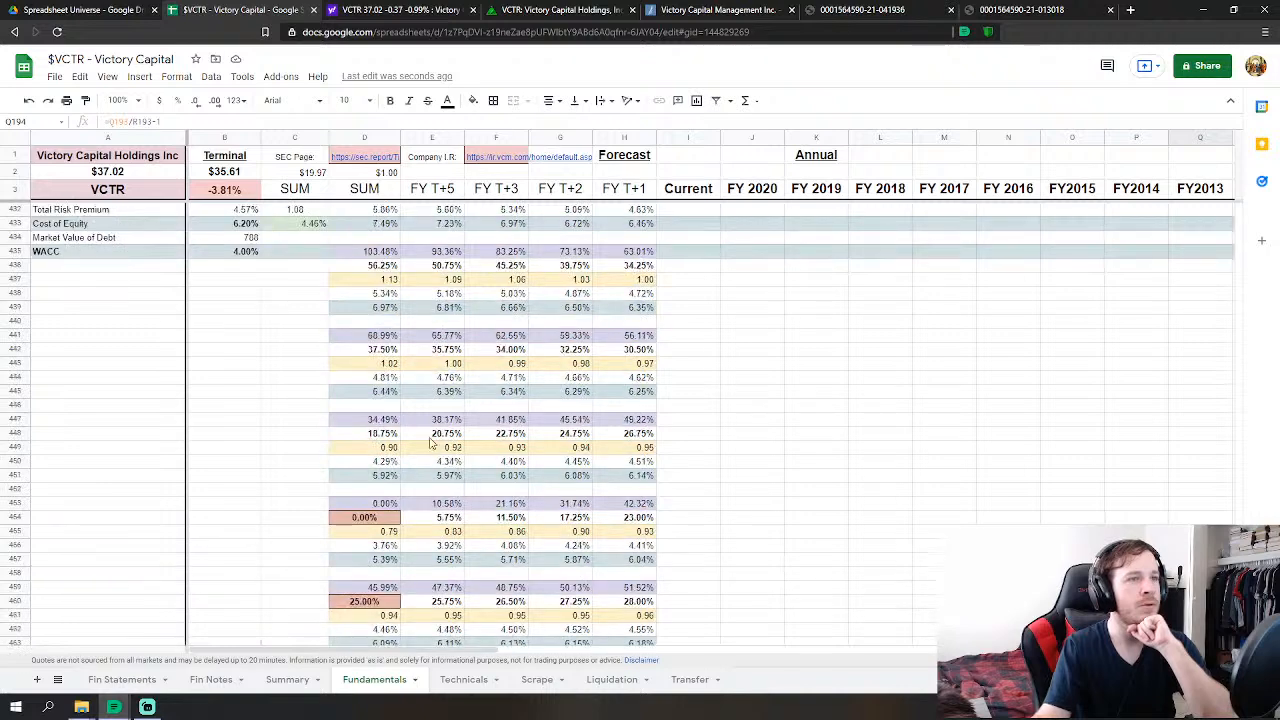
{"action": "left_click", "coordinate": [365, 312]}
{"action": "left_click", "coordinate": [365, 324]}
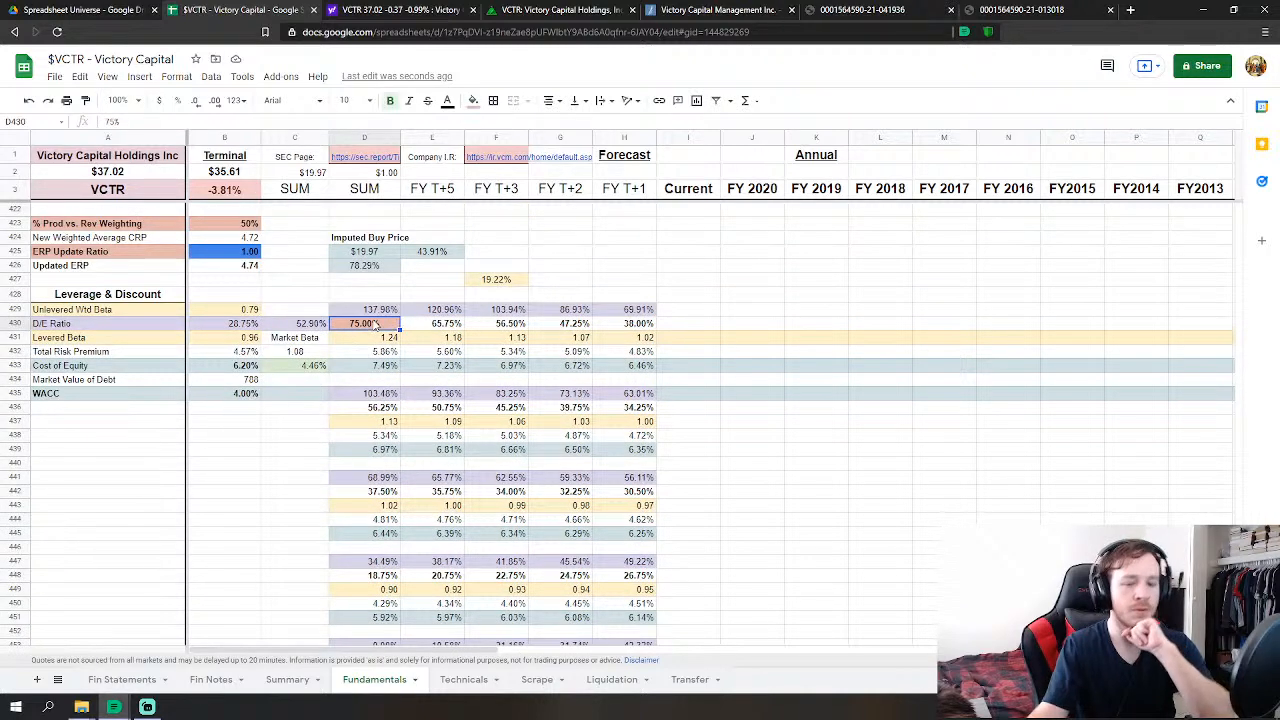
{"action": "type", "text": "70"}
{"action": "key", "text": "Return"}
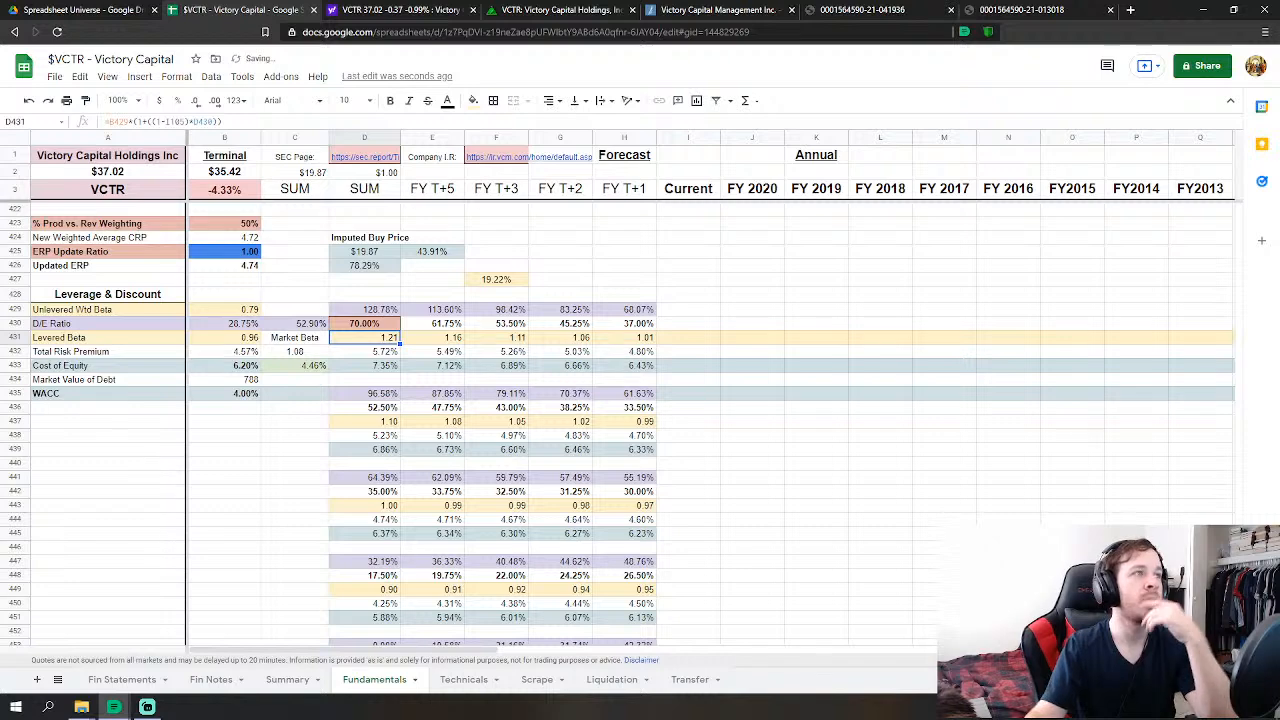
{"action": "left_click", "coordinate": [29, 100]}
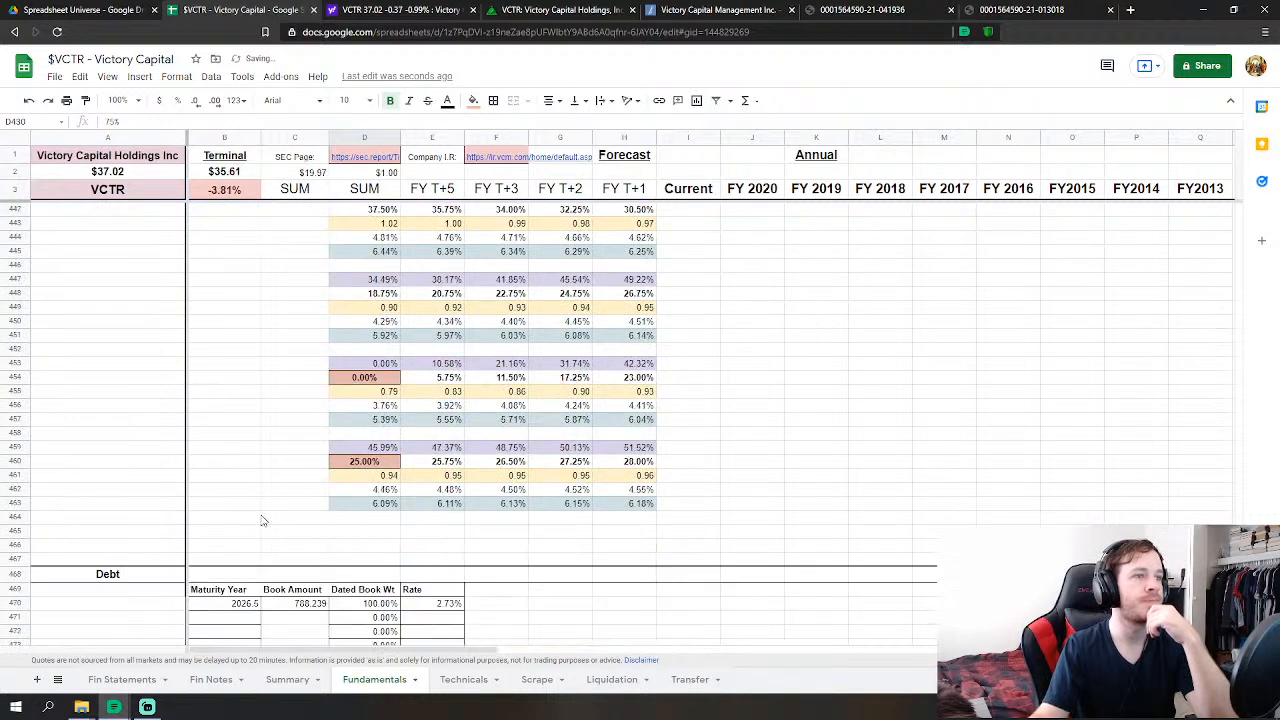
- Try a terminal D/E ratio of 30% for the analyst model (D460) and undo it
{"action": "scroll", "coordinate": [265, 511], "scroll_direction": "down", "scroll_amount": 3}
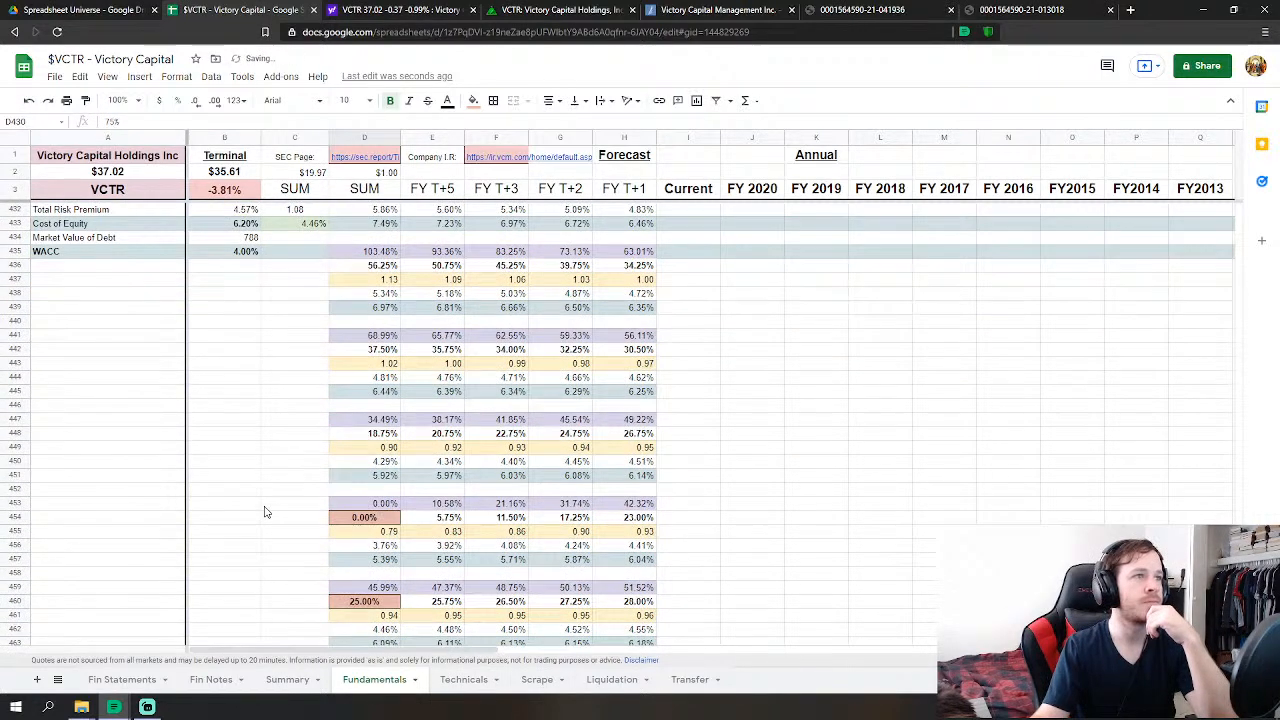
{"action": "left_click", "coordinate": [362, 602]}
{"action": "type", "text": "30"}
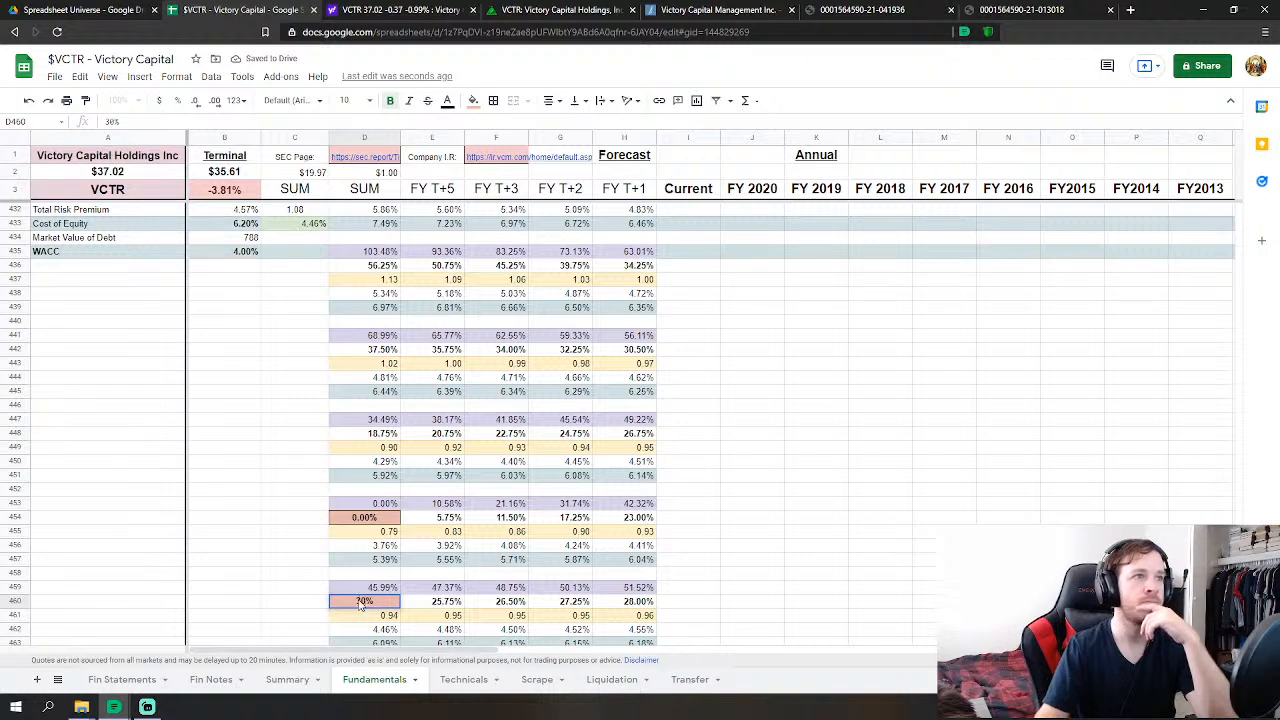
{"action": "key", "text": "Return"}
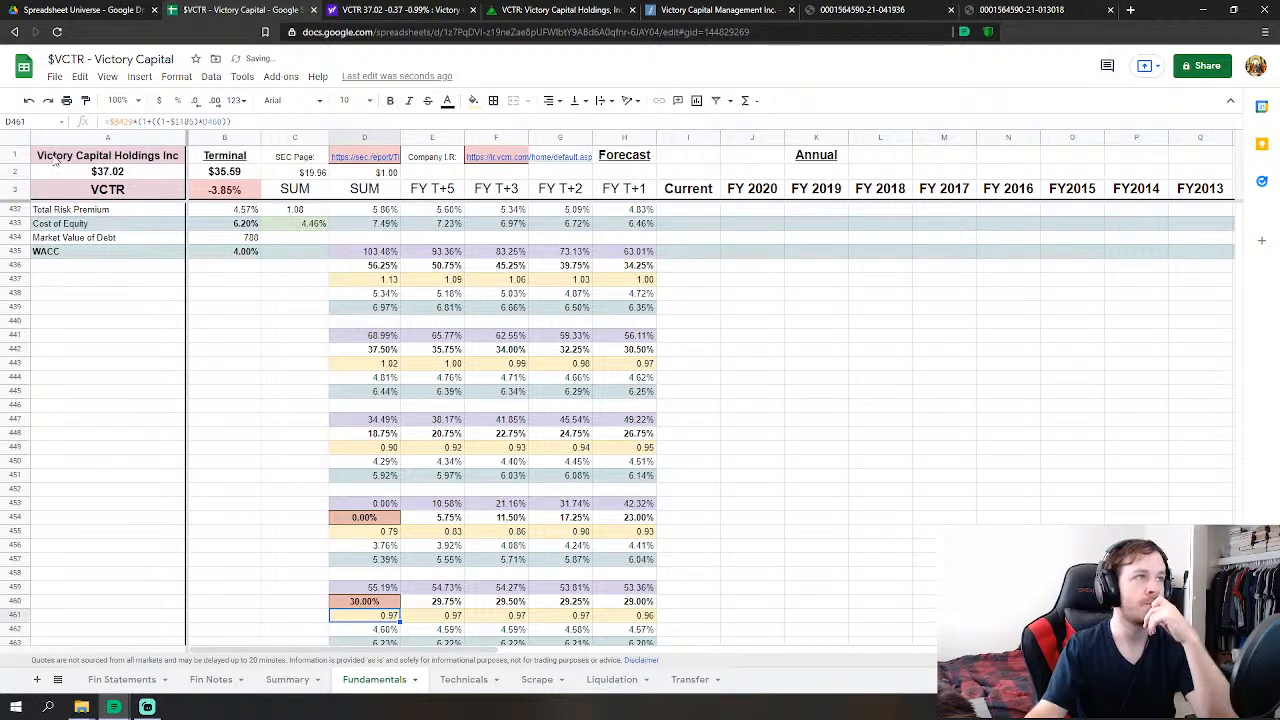
{"action": "key", "text": "ctrl+z"}
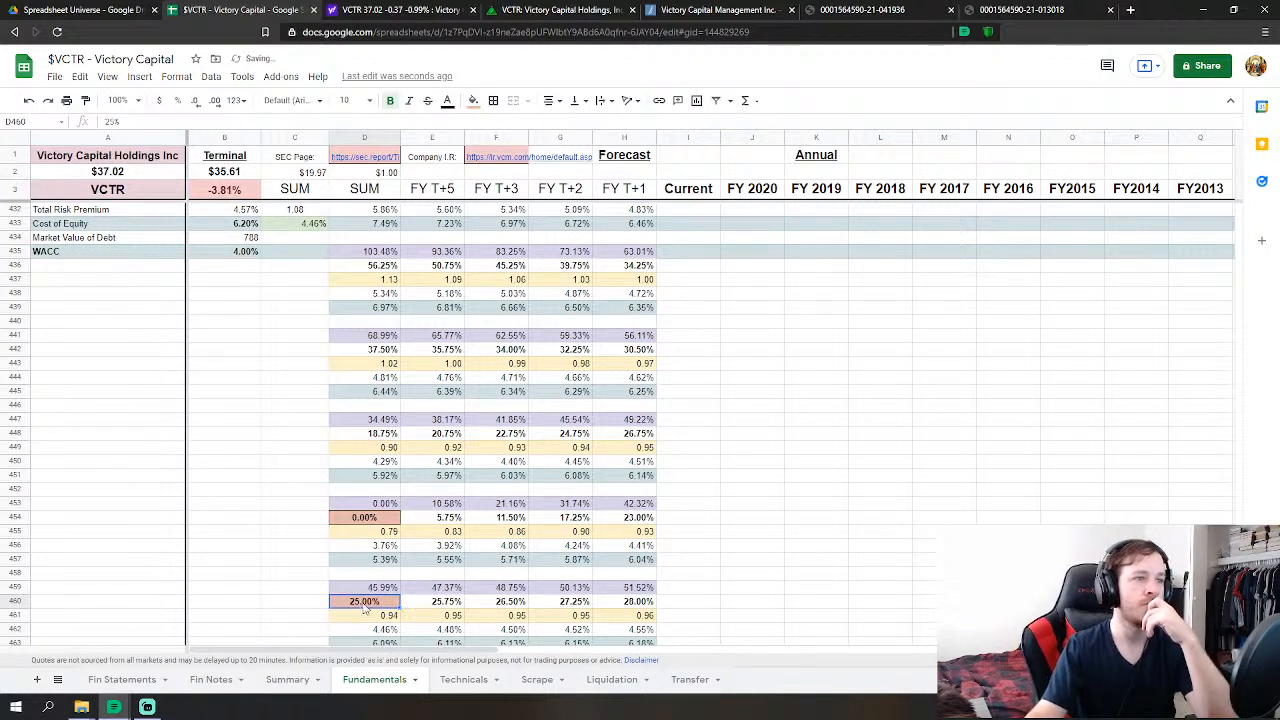
- Set the analyst model's terminal D/E ratio (D460) to 20%
{"action": "type", "text": "20"}
{"action": "key", "text": "Return"}
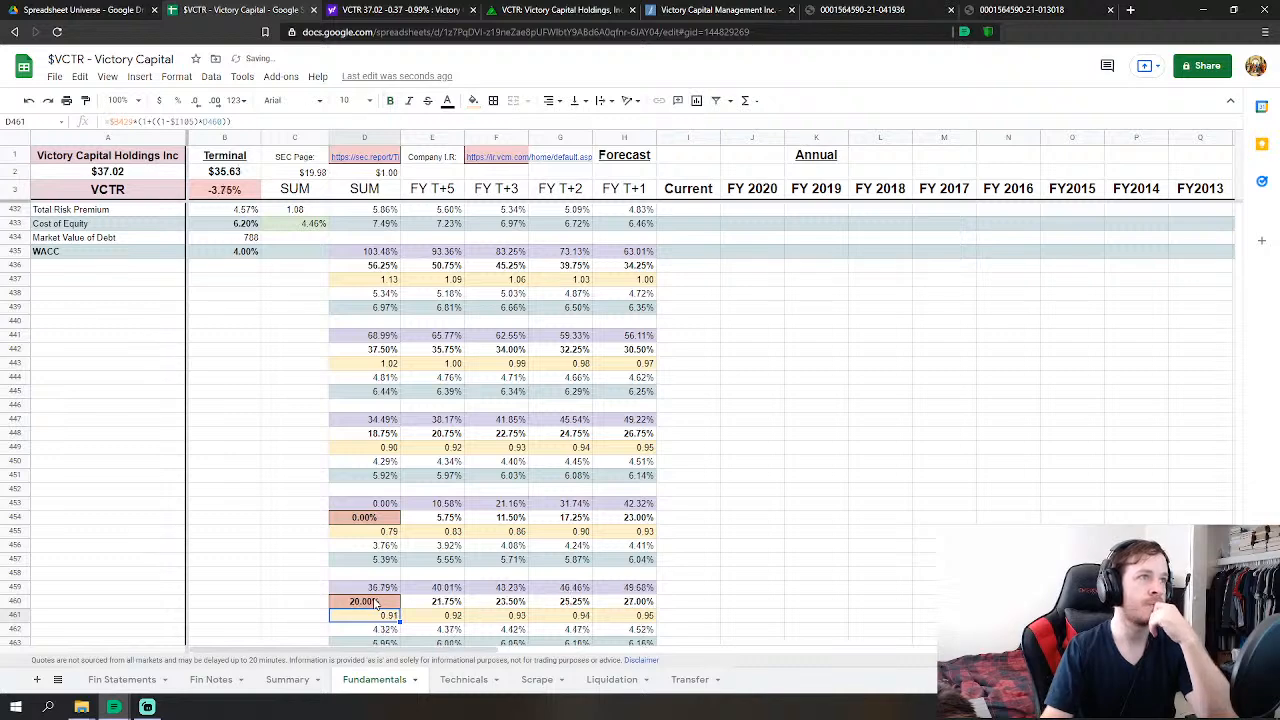
{"action": "scroll", "coordinate": [373, 601], "scroll_direction": "up", "scroll_amount": 2}
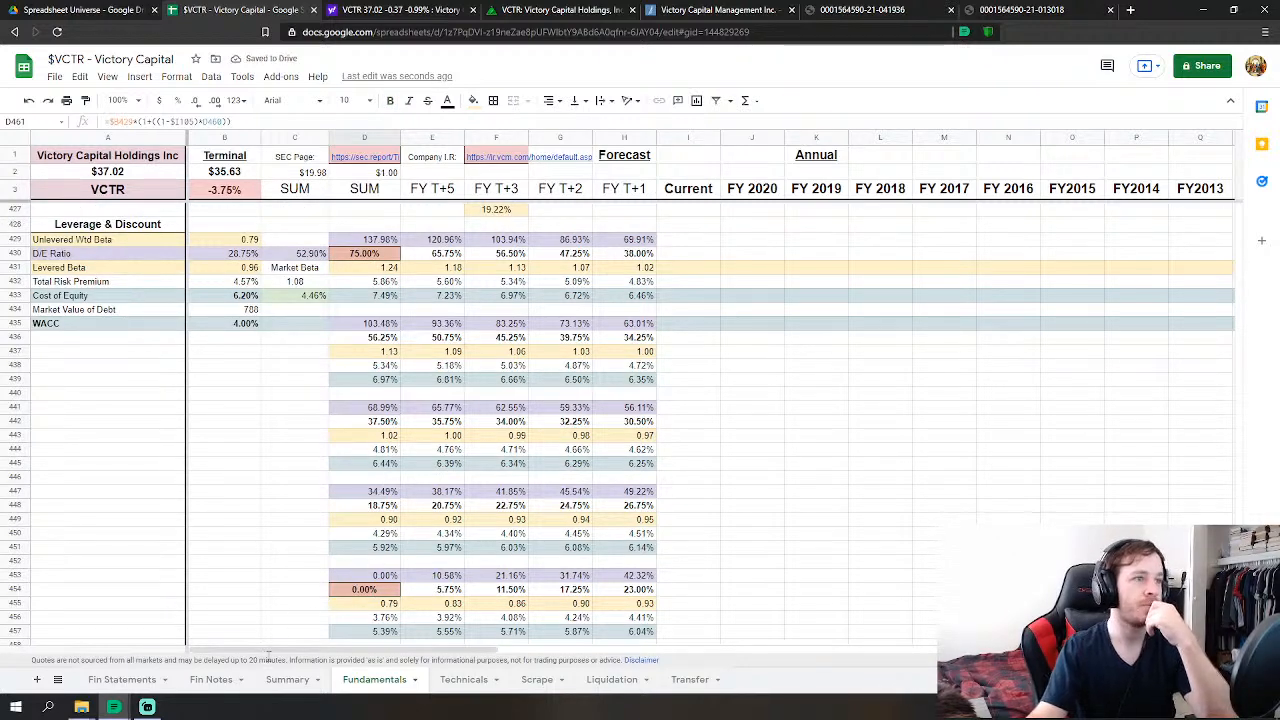
- Set the analyst model's terminal D/E ratio (D460) to 15% and check the valuation table on the Summary sheet
{"action": "left_click", "coordinate": [290, 681]}
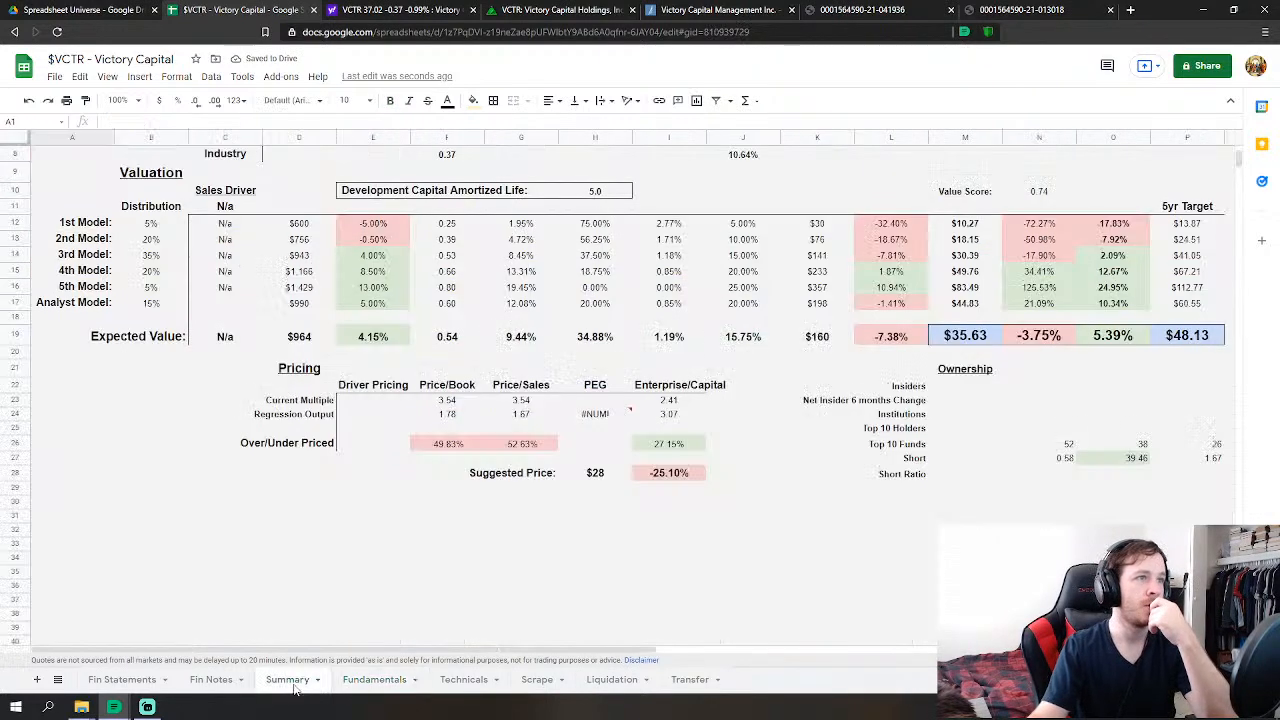
{"action": "left_click", "coordinate": [368, 682]}
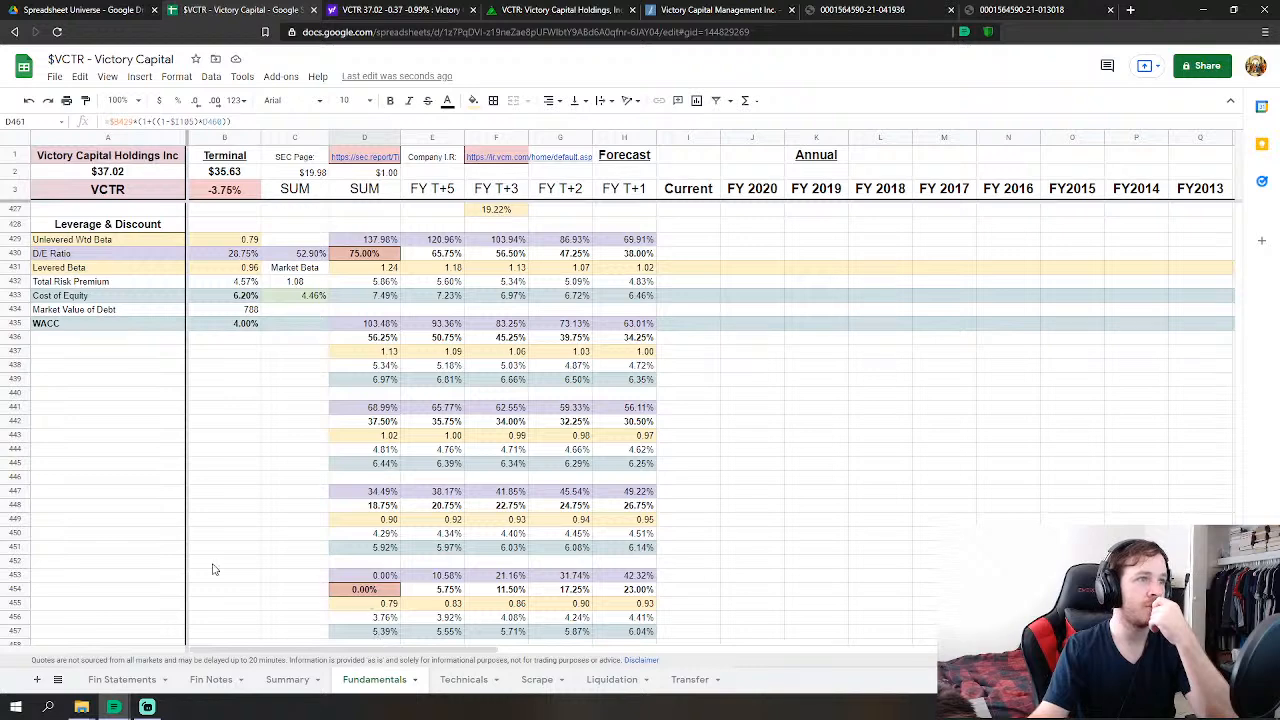
{"action": "scroll", "coordinate": [266, 551], "scroll_direction": "down", "scroll_amount": 4}
{"action": "left_click", "coordinate": [343, 505]}
{"action": "type", "text": "15"}
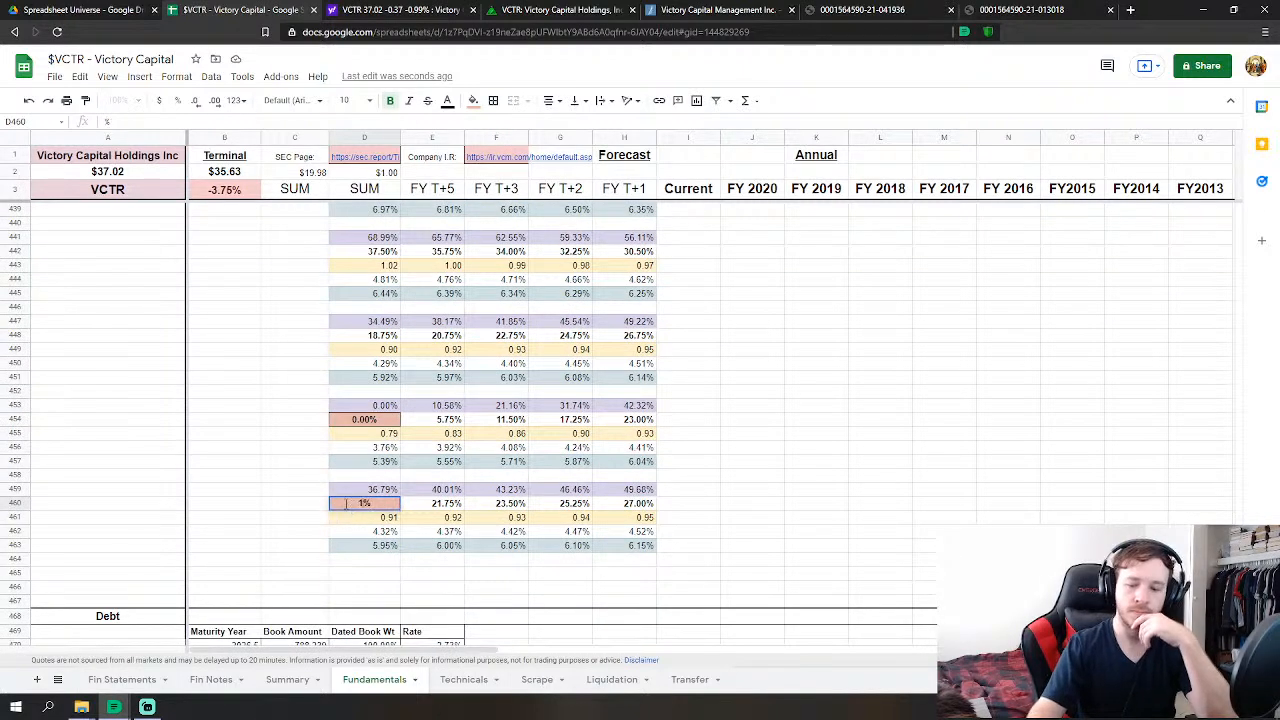
{"action": "key", "text": "Return"}
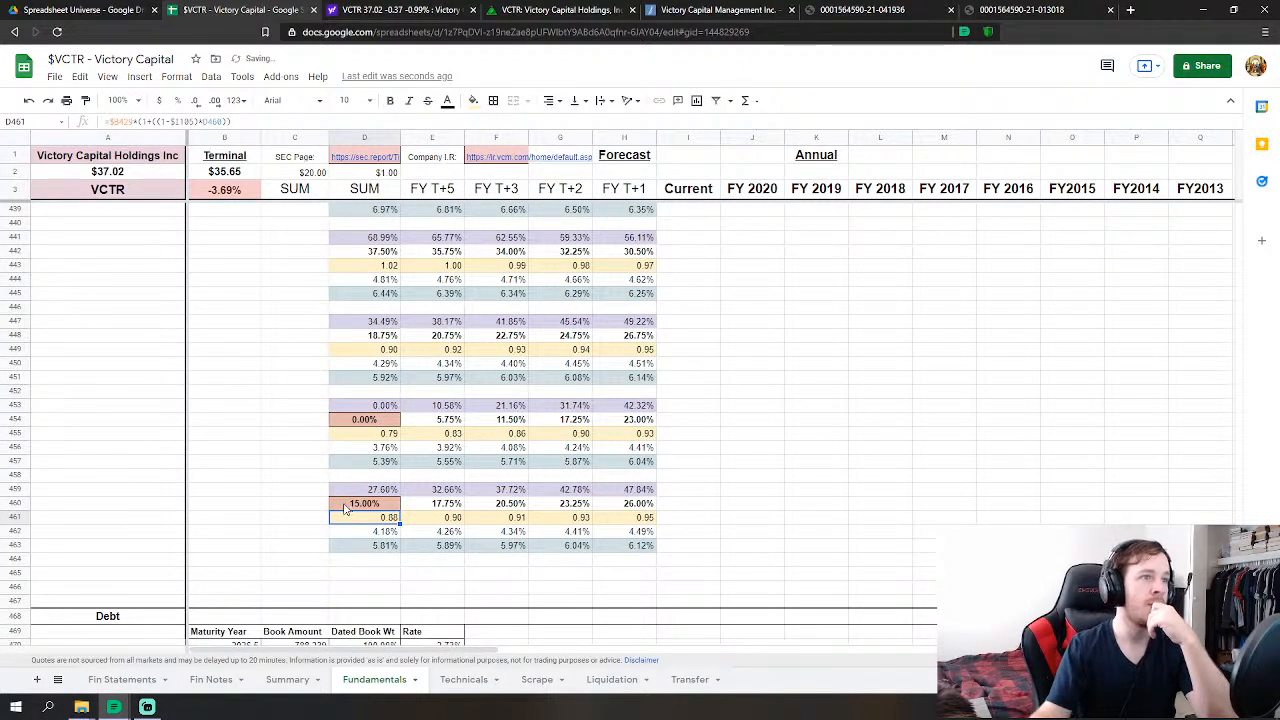
{"action": "scroll", "coordinate": [348, 509], "scroll_direction": "up", "scroll_amount": 3}
{"action": "left_click", "coordinate": [297, 680]}
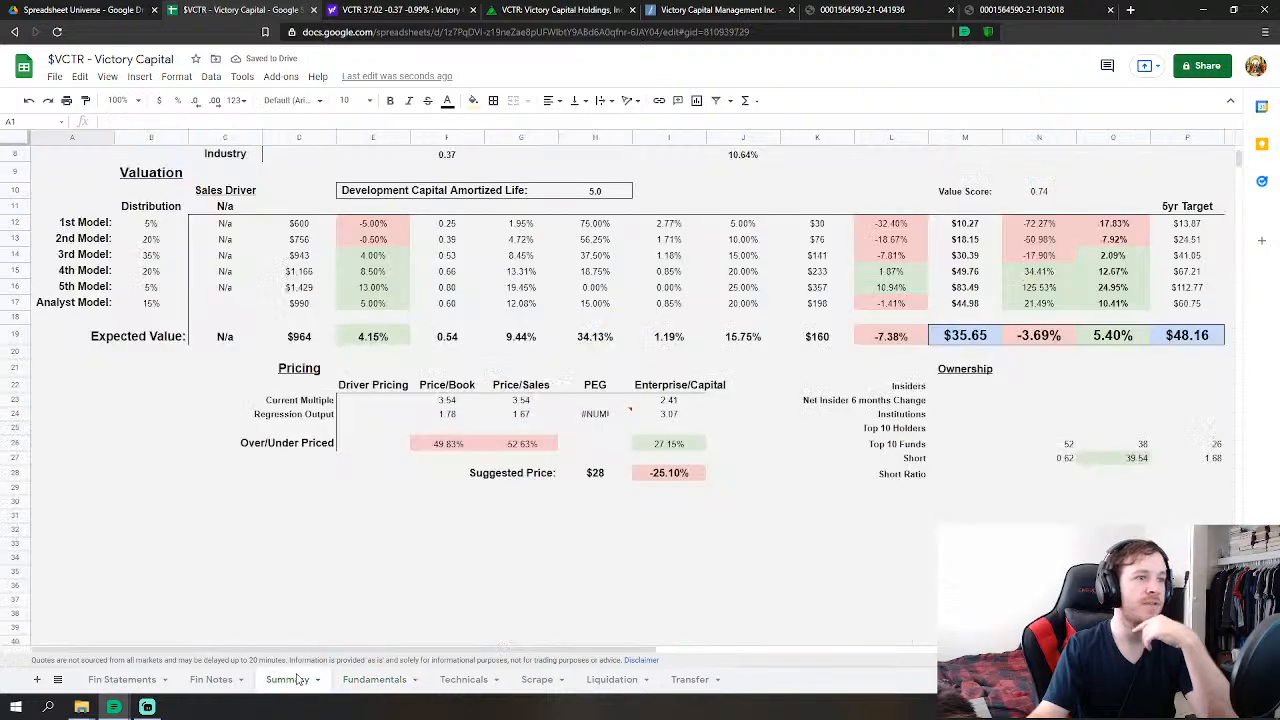
{"action": "left_click", "coordinate": [366, 684]}
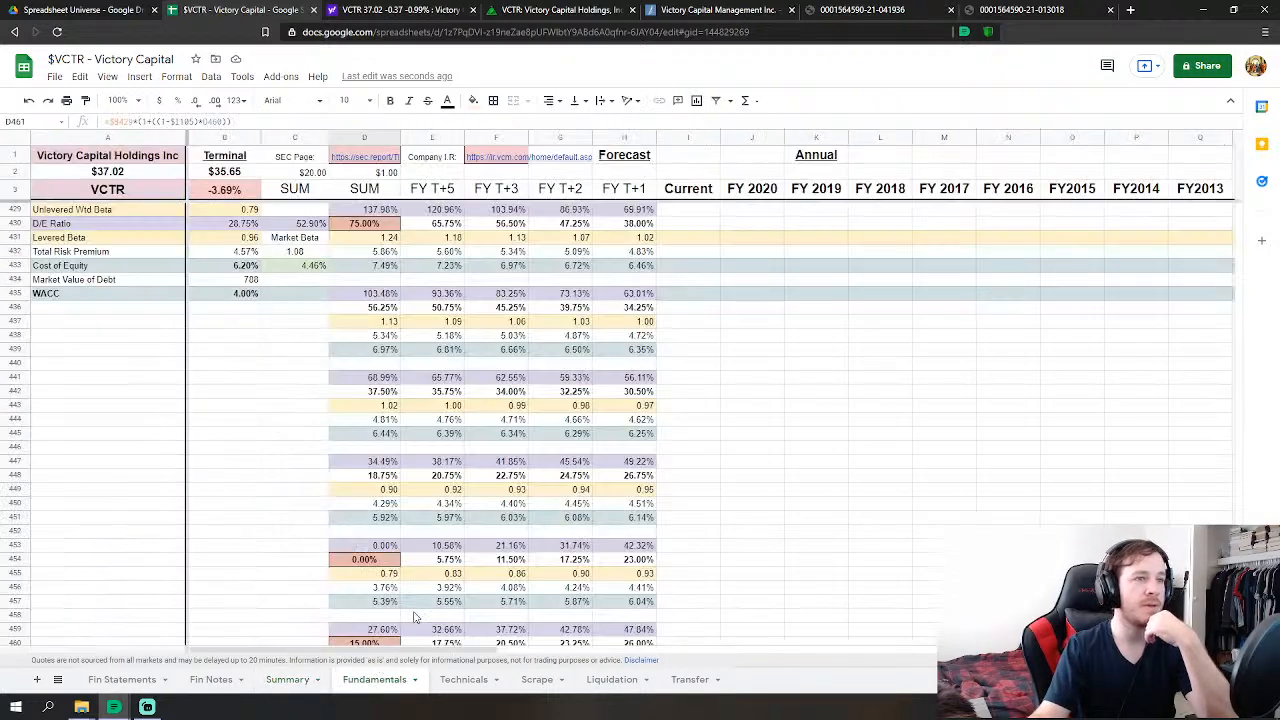
- Try a terminal D/E ratio of 15% for the fifth model (D454) on the Fundamentals sheet
{"action": "scroll", "coordinate": [424, 597], "scroll_direction": "up", "scroll_amount": 1}
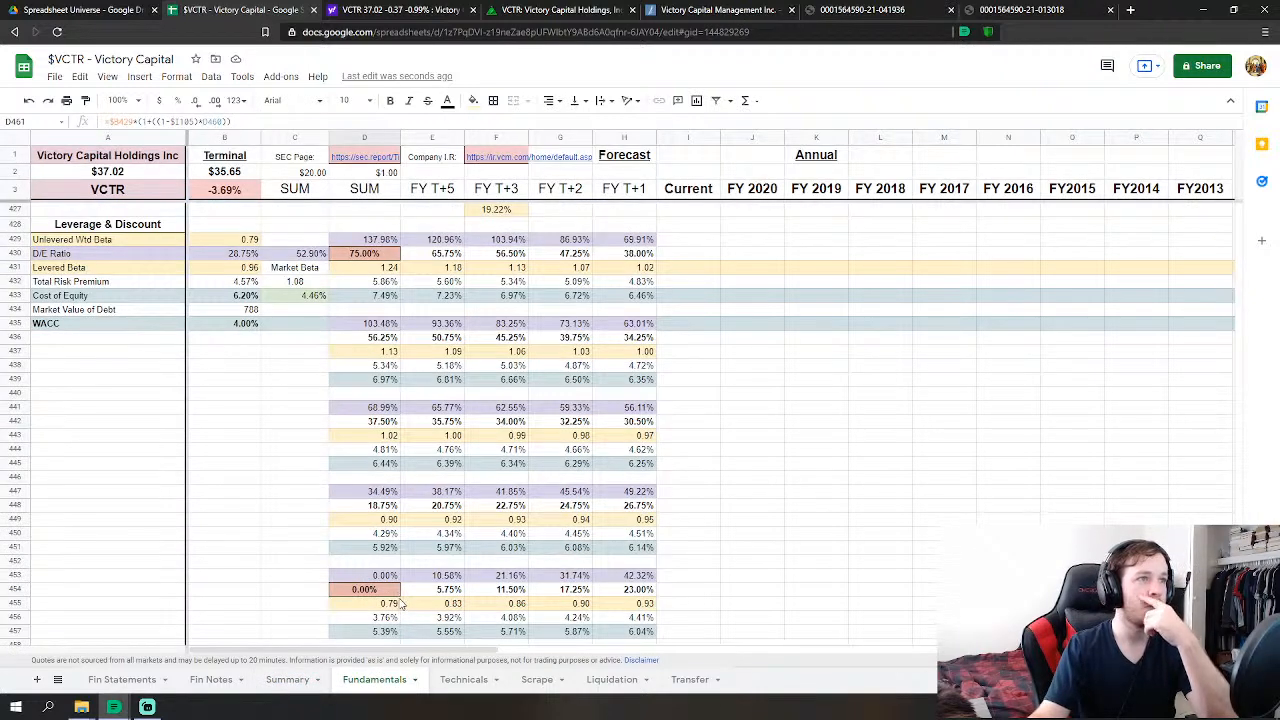
{"action": "left_click", "coordinate": [352, 592]}
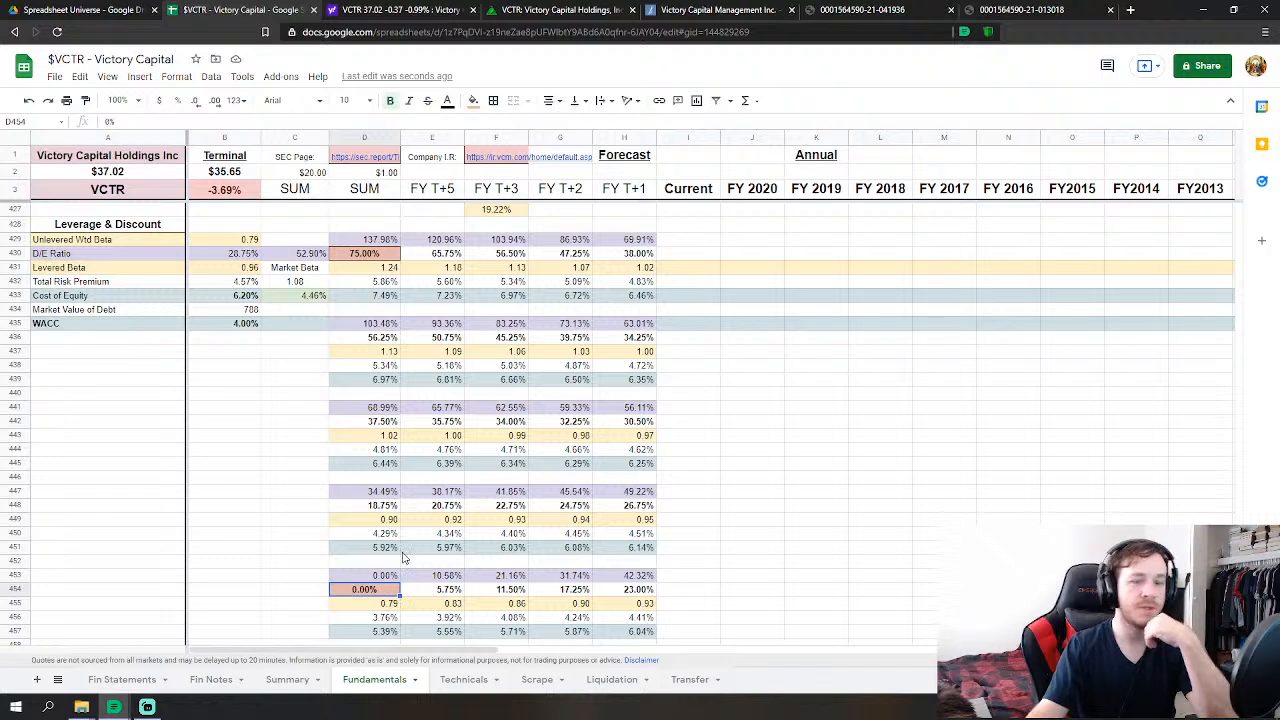
{"action": "type", "text": "15%"}
{"action": "key", "text": "Return"}
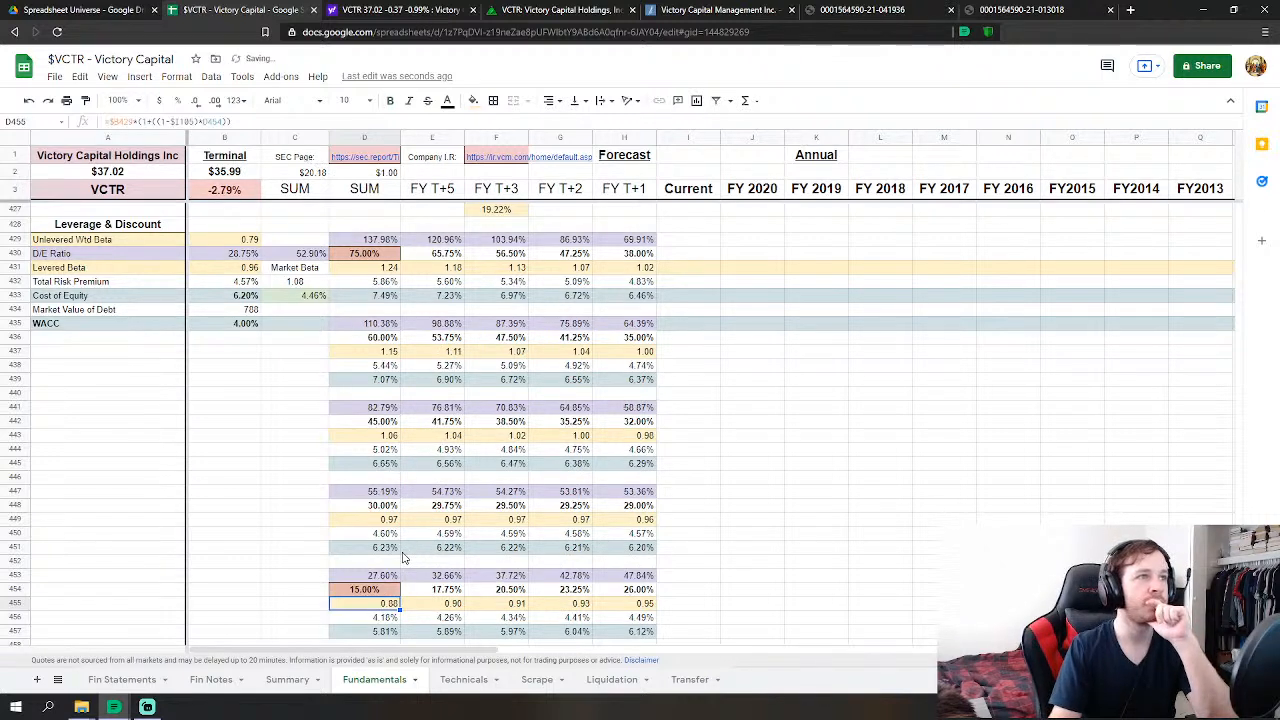
- Try a terminal D/E ratio of 65% for the first model (D430), undo it, and check the Summary sheet
{"action": "left_click", "coordinate": [356, 255]}
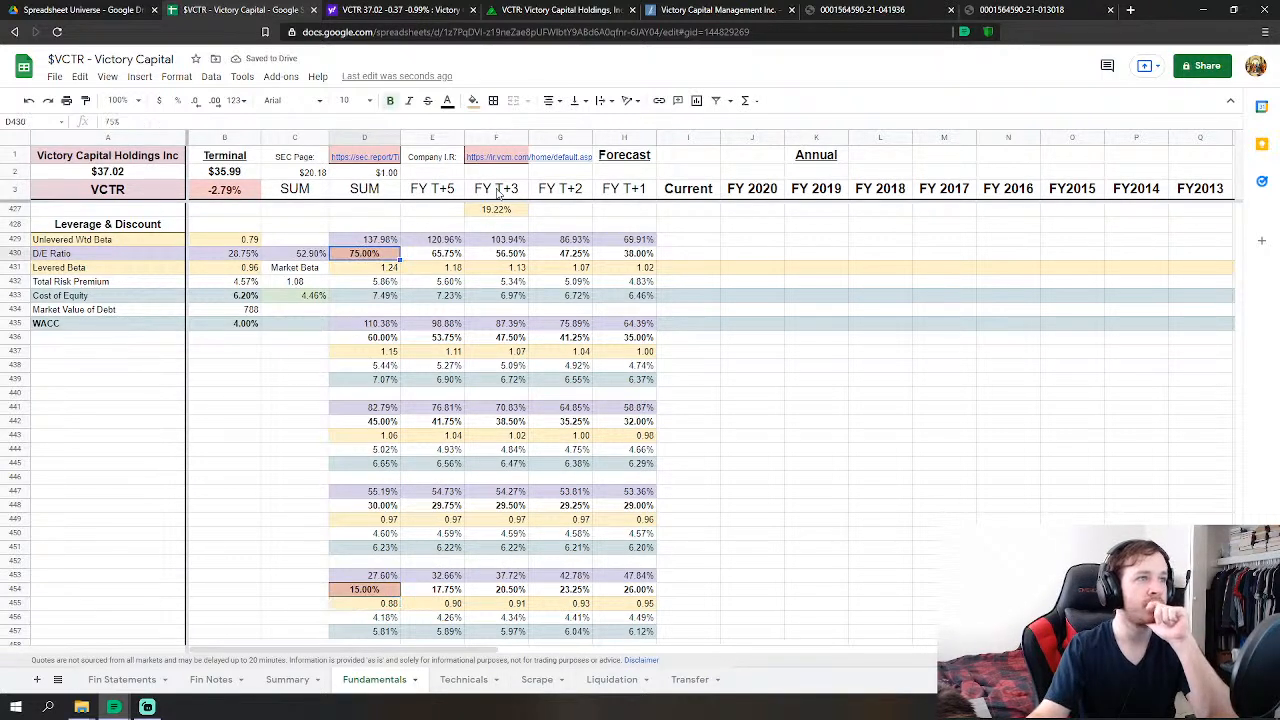
{"action": "type", "text": "65%"}
{"action": "key", "text": "Return"}
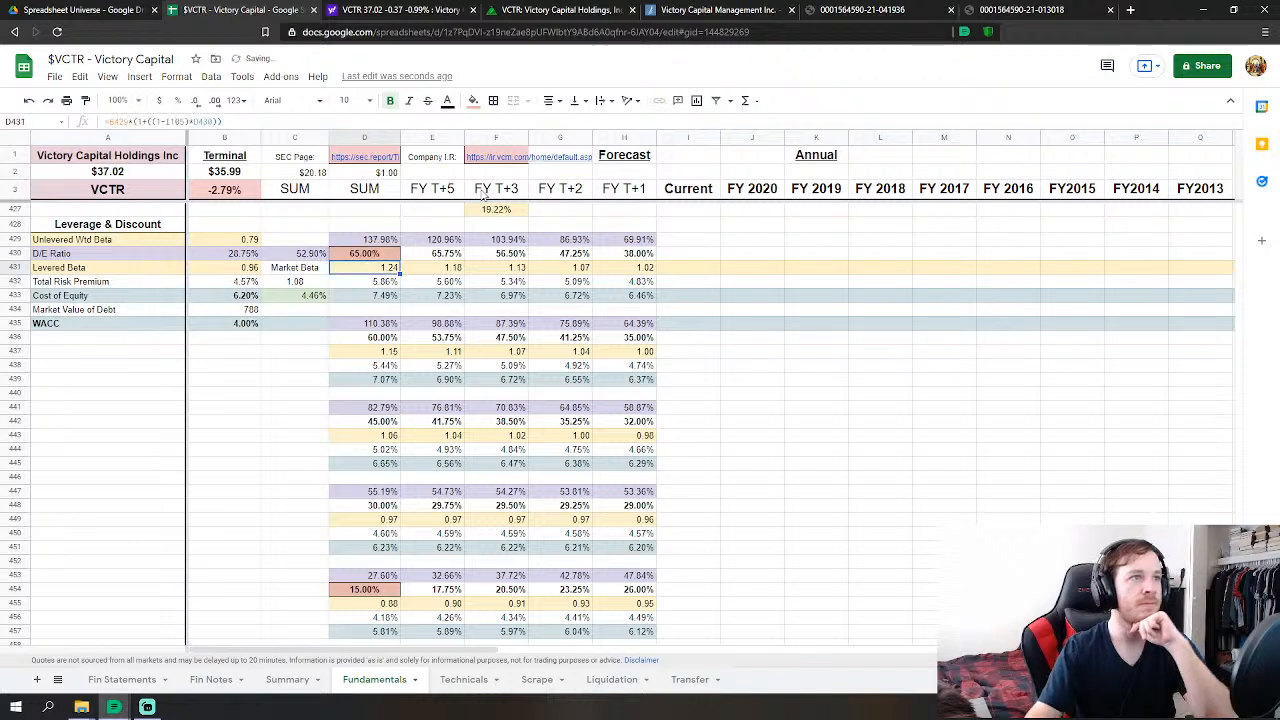
{"action": "left_click", "coordinate": [29, 100]}
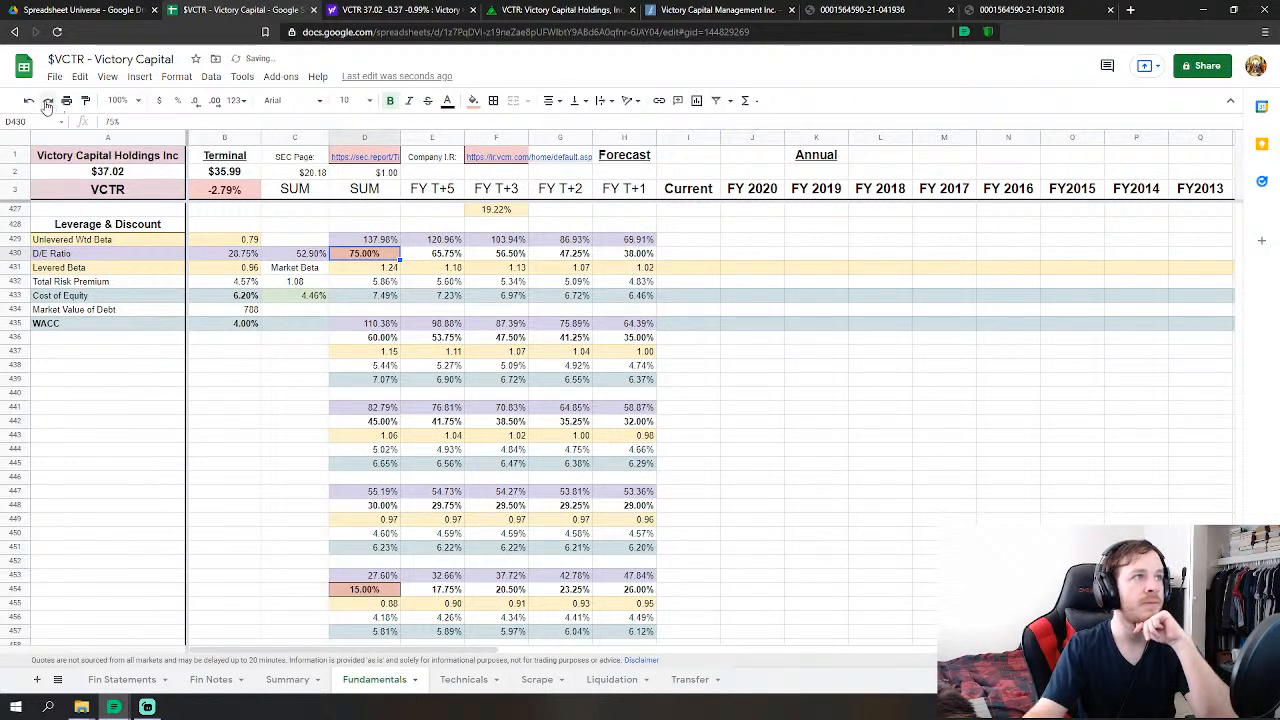
{"action": "left_click", "coordinate": [47, 101]}
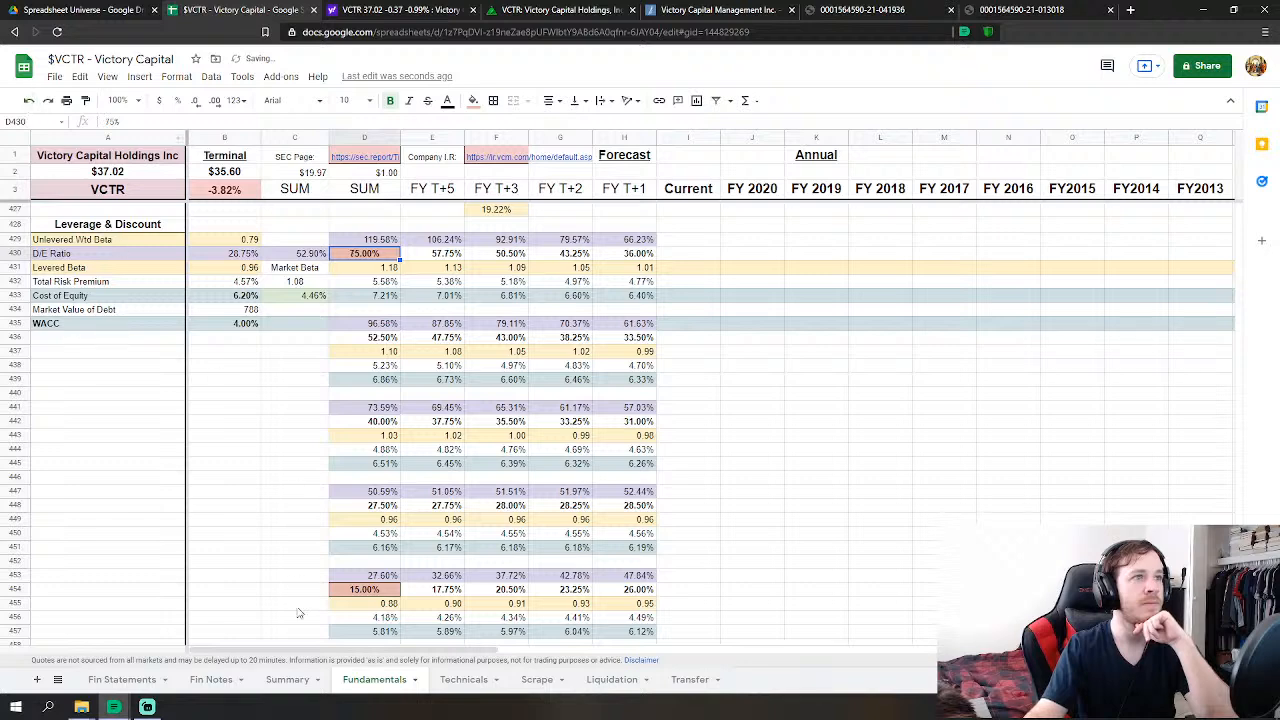
{"action": "left_click", "coordinate": [288, 679]}
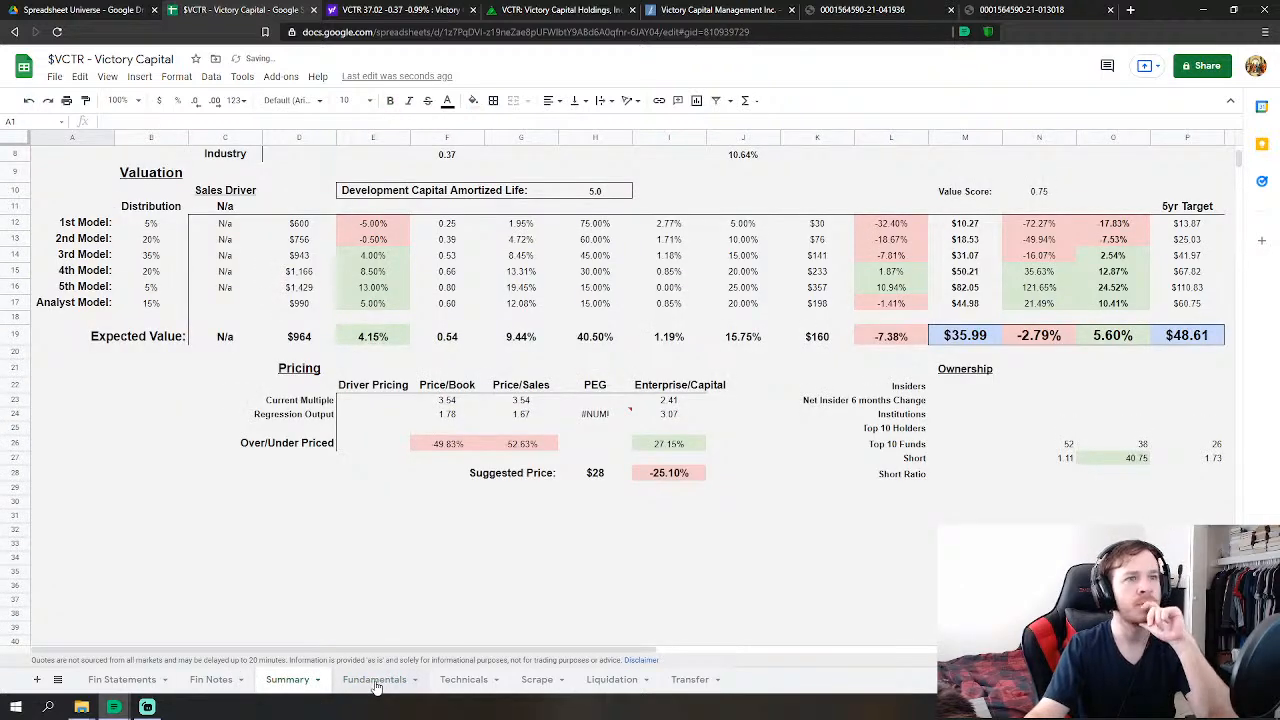
- Set the first model's terminal D/E ratio (D430) to 70% and review the valuation on the Summary sheet
{"action": "left_click", "coordinate": [376, 684]}
{"action": "type", "text": "70"}
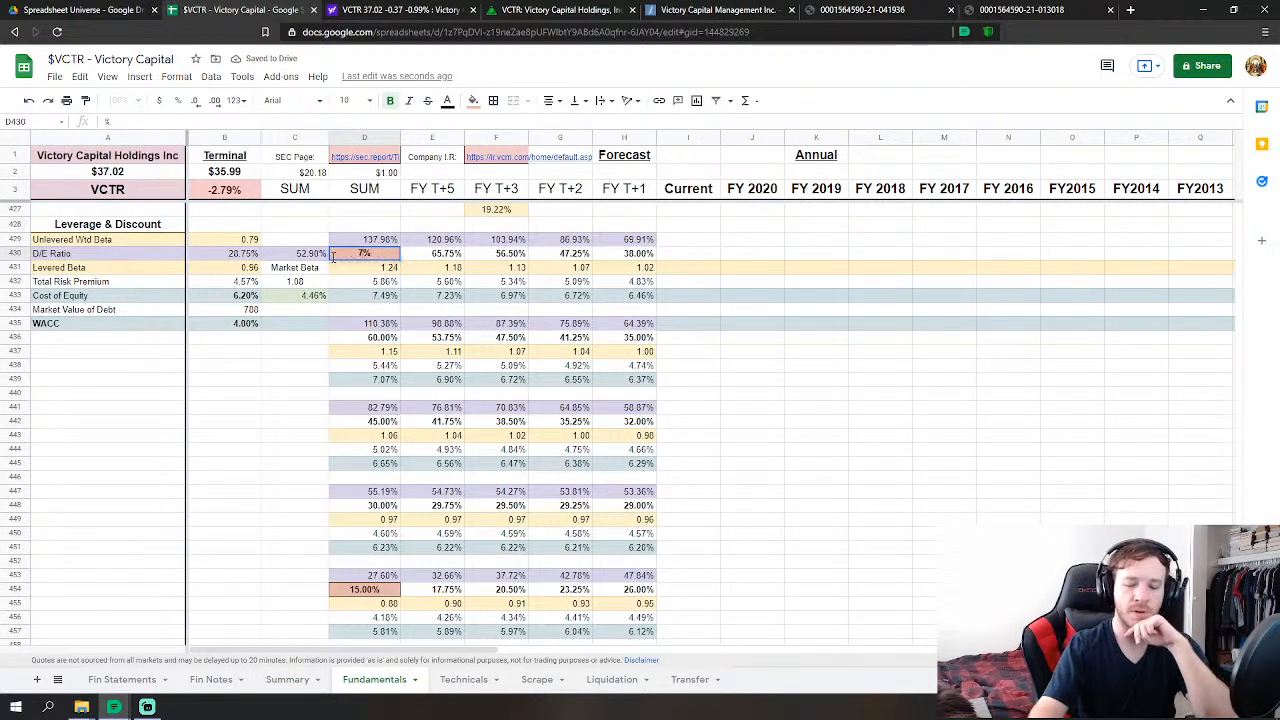
{"action": "key", "text": "Return"}
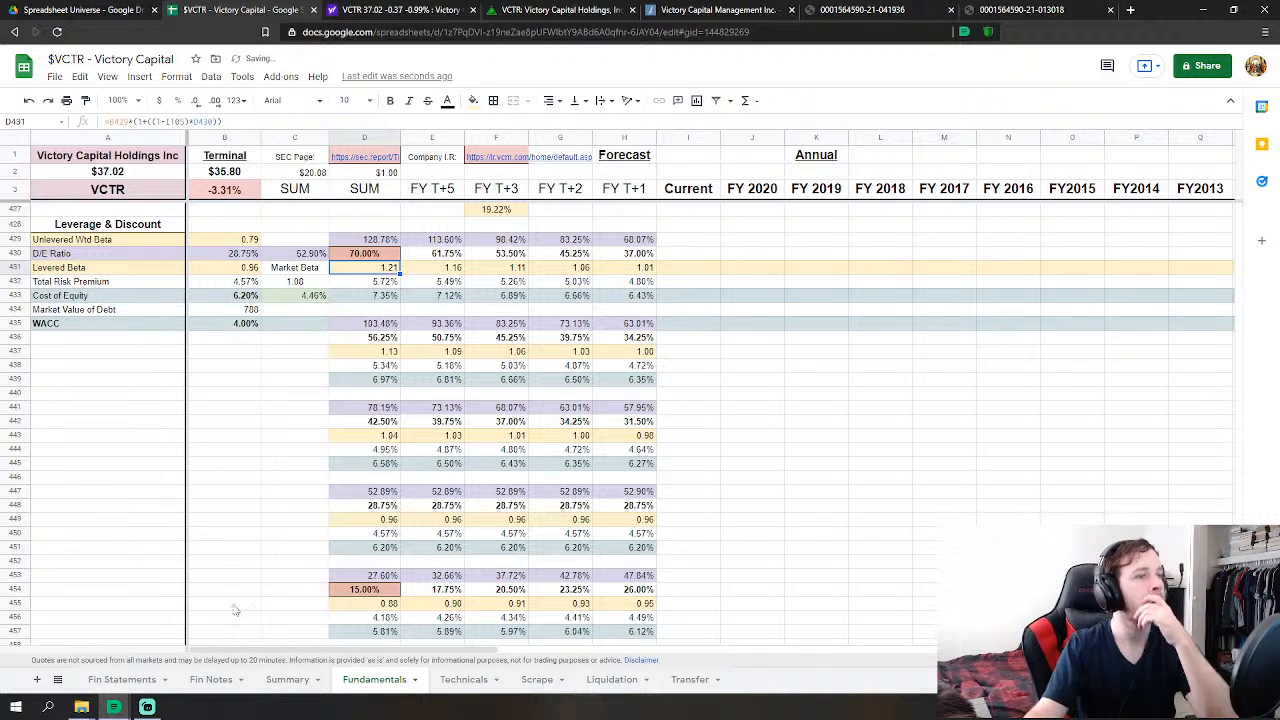
{"action": "left_click", "coordinate": [289, 680]}
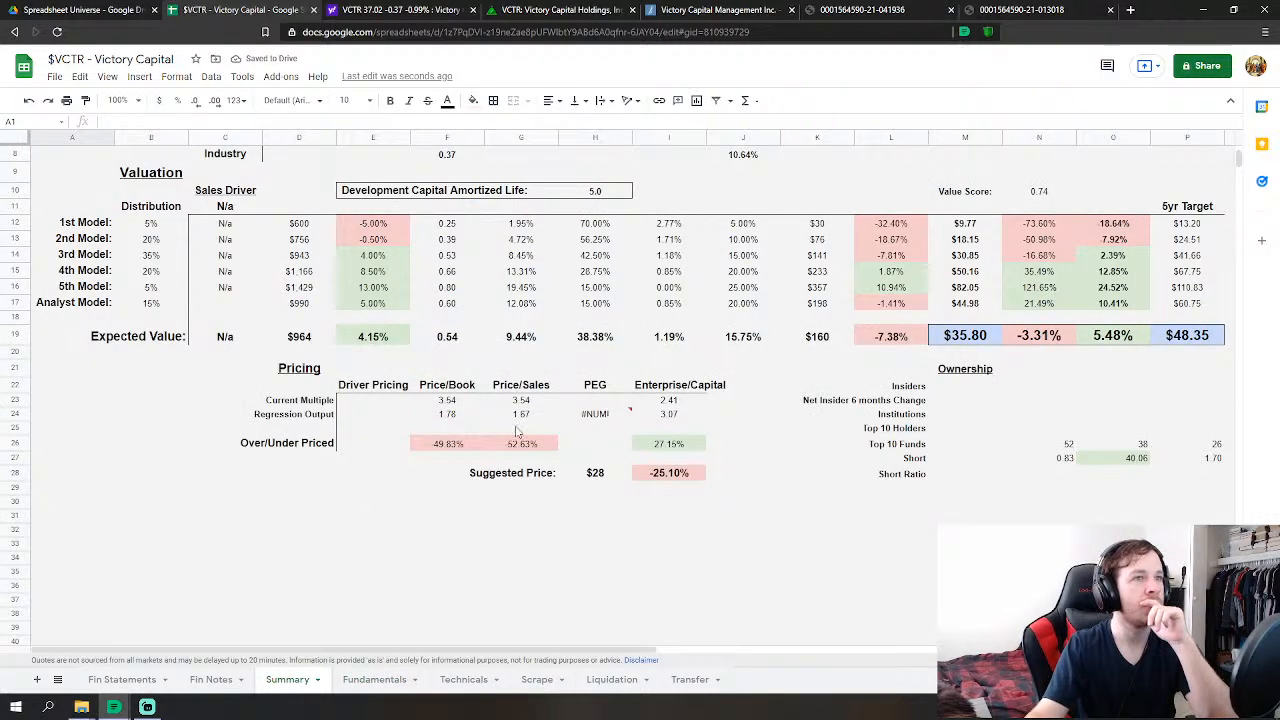
- Set the fifth model's terminal D/E ratio (D454) to 10% and compare the Leverage & Discount scenarios with the Summary sheet
{"action": "left_click", "coordinate": [376, 680]}
{"action": "left_click", "coordinate": [224, 435]}
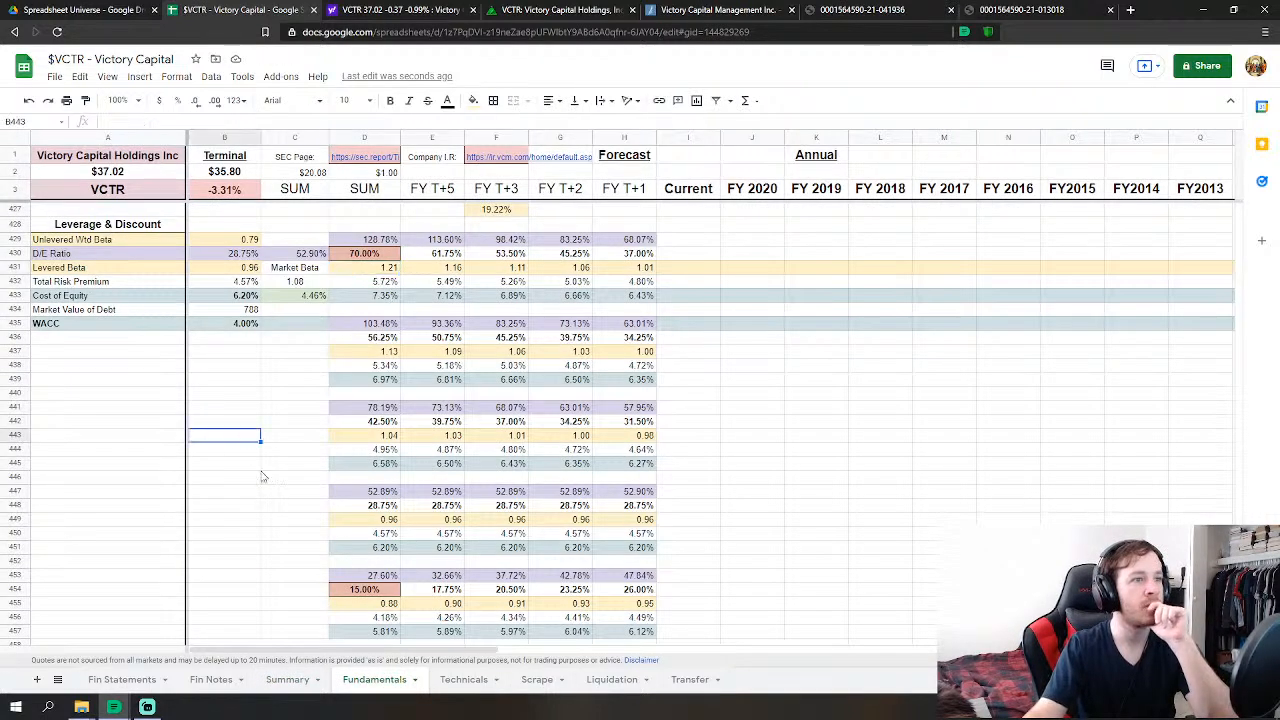
{"action": "left_click", "coordinate": [355, 594]}
{"action": "type", "text": "10"}
{"action": "key", "text": "Return"}
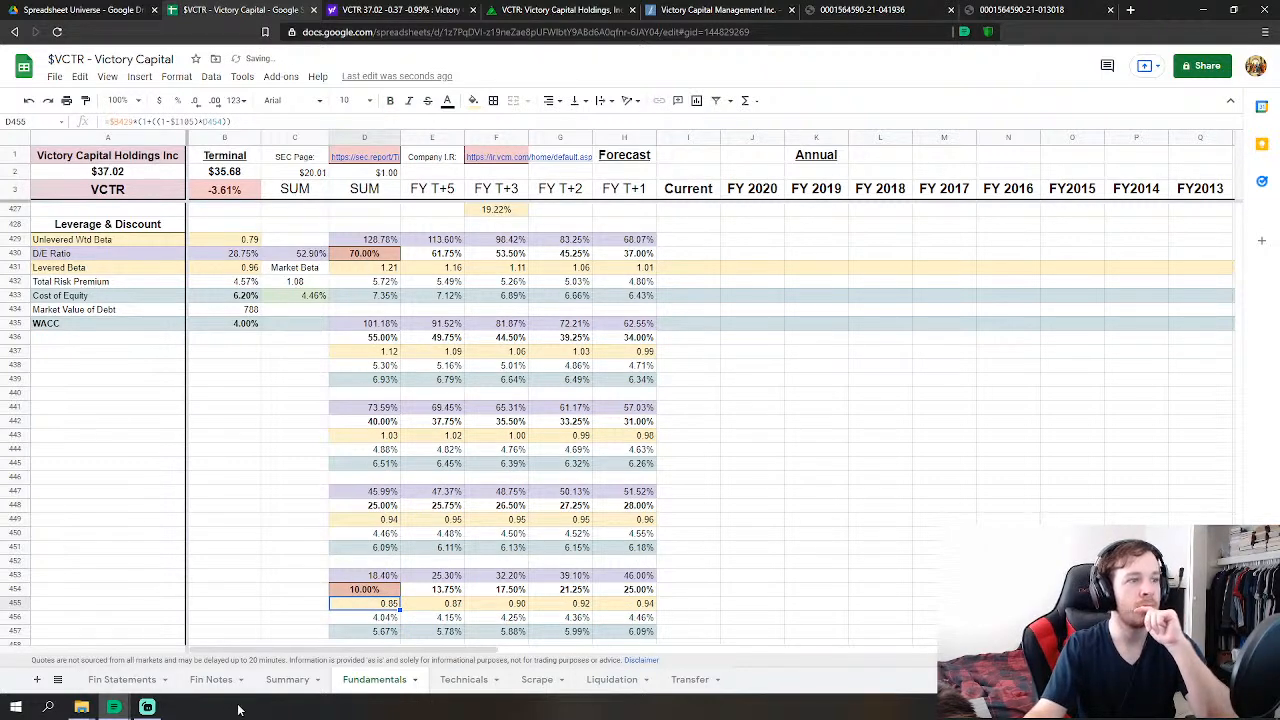
{"action": "left_click", "coordinate": [287, 680]}
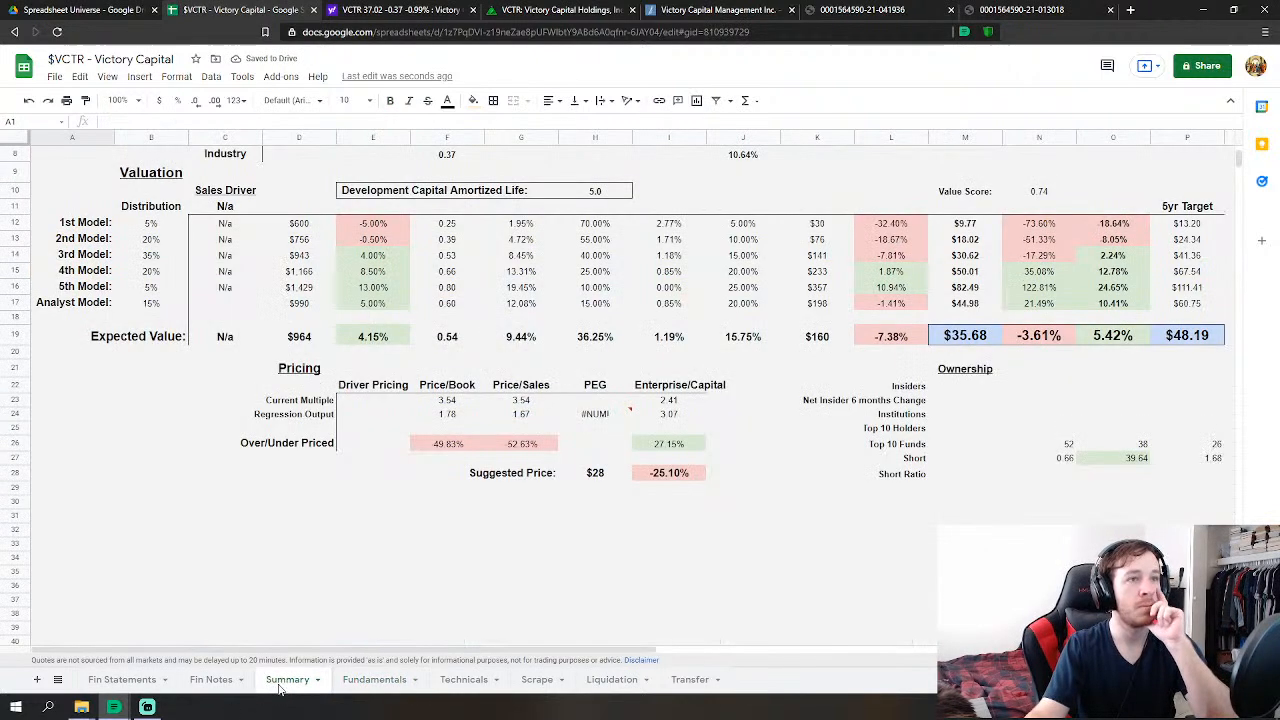
{"action": "left_click", "coordinate": [370, 680]}
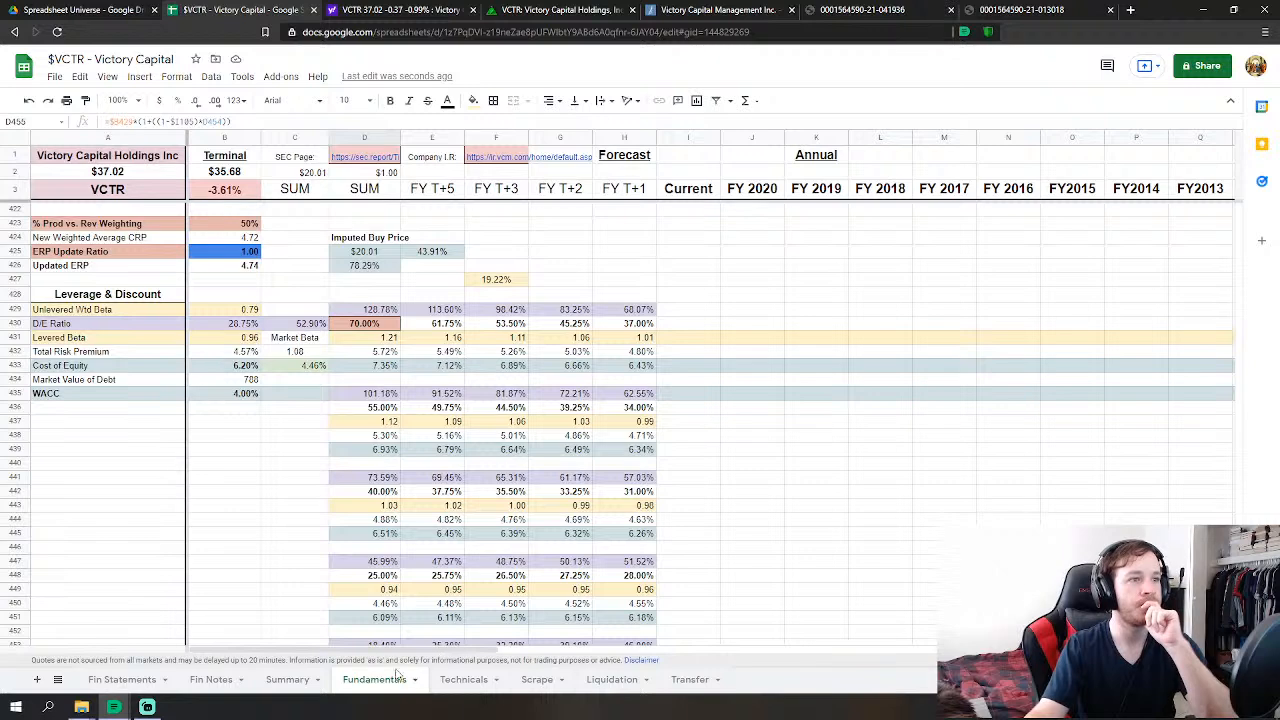
{"action": "scroll", "coordinate": [457, 636], "scroll_direction": "down", "scroll_amount": 1}
{"action": "left_click", "coordinate": [287, 680]}
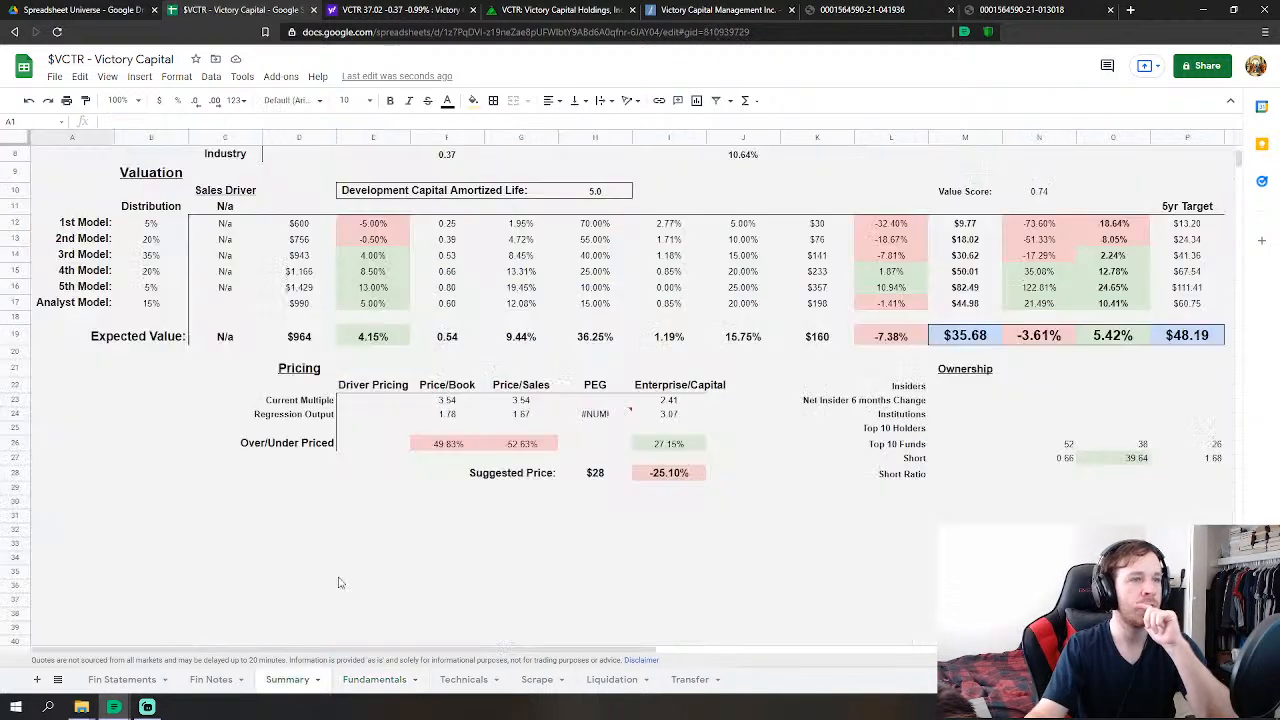
{"action": "left_click", "coordinate": [374, 680]}
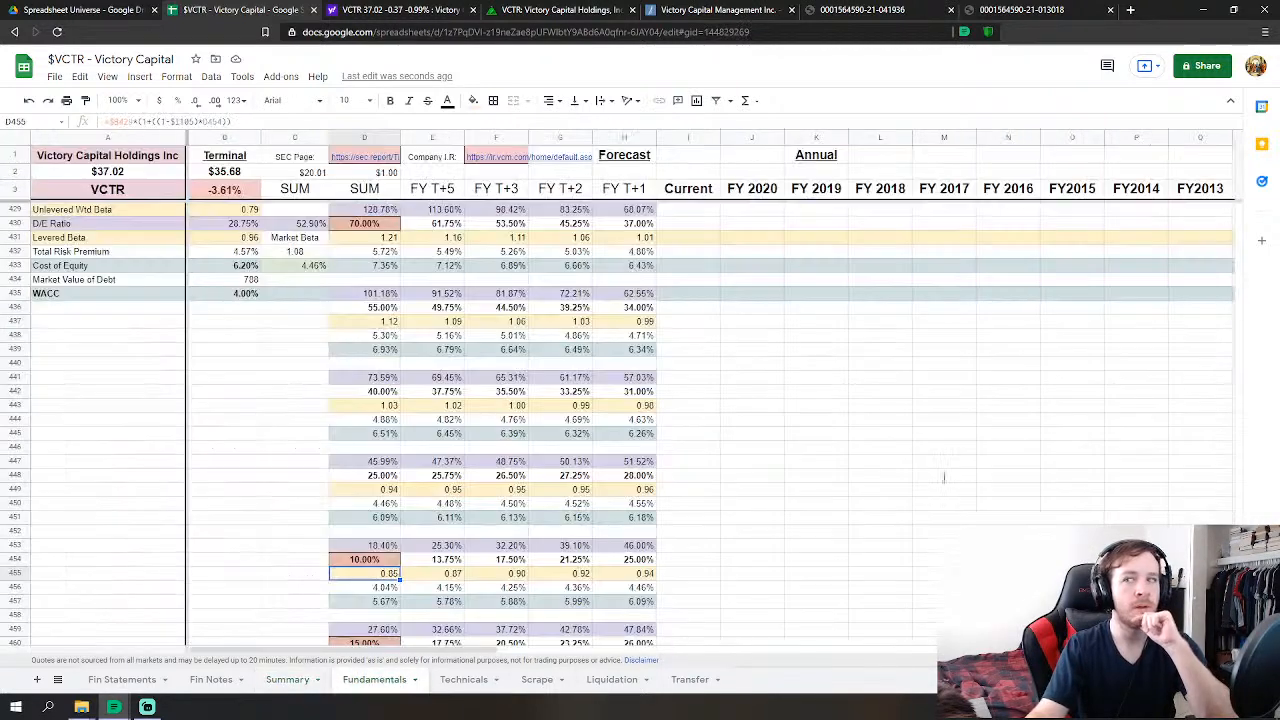
- Set the fifth model's terminal Corrected Net Income Margin (C121) on the Fundamentals sheet to 30%
{"action": "left_click_drag", "start_coordinate": [1238, 556], "coordinate": [1255, 302]}
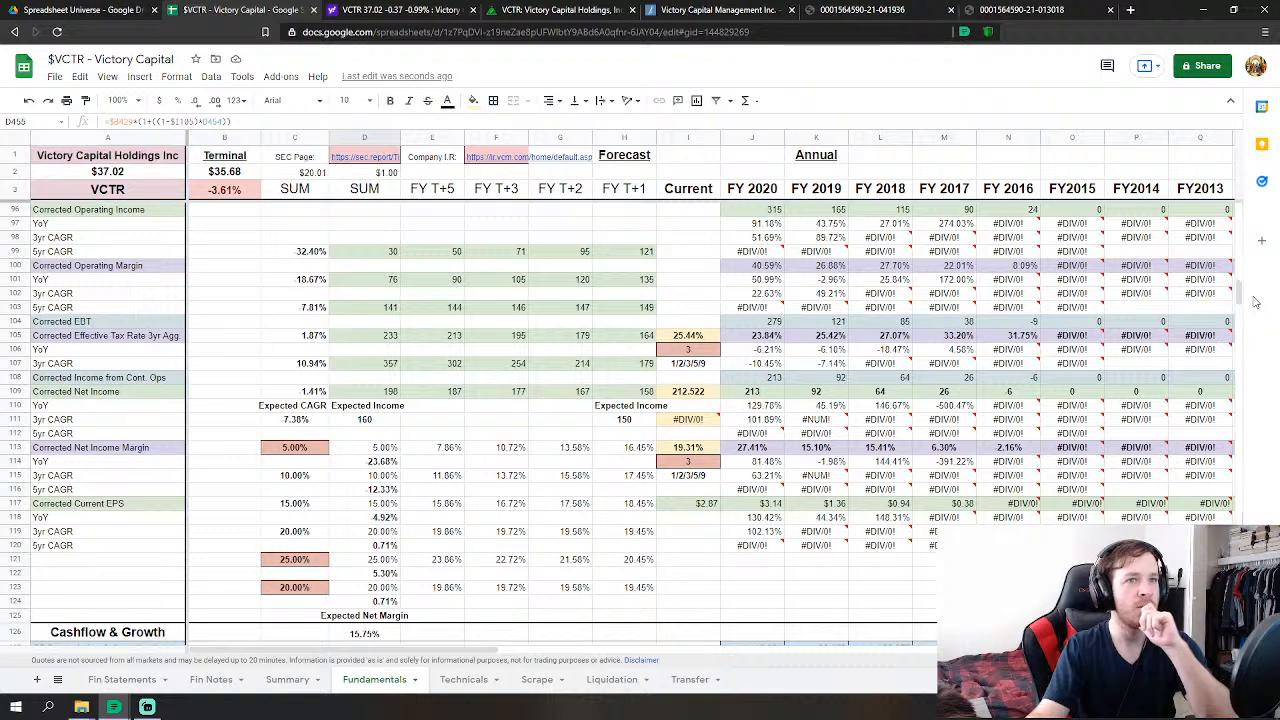
{"action": "left_click", "coordinate": [310, 561]}
{"action": "type", "text": "30"}
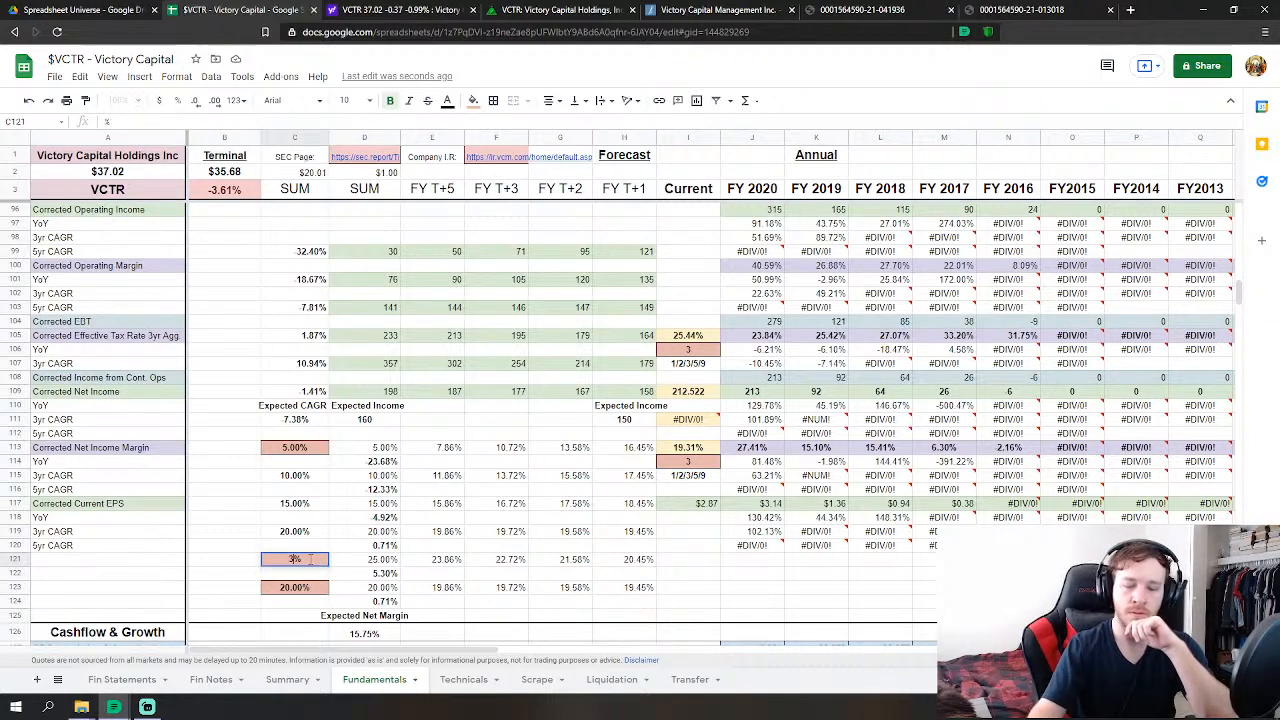
{"action": "key", "text": "Return"}
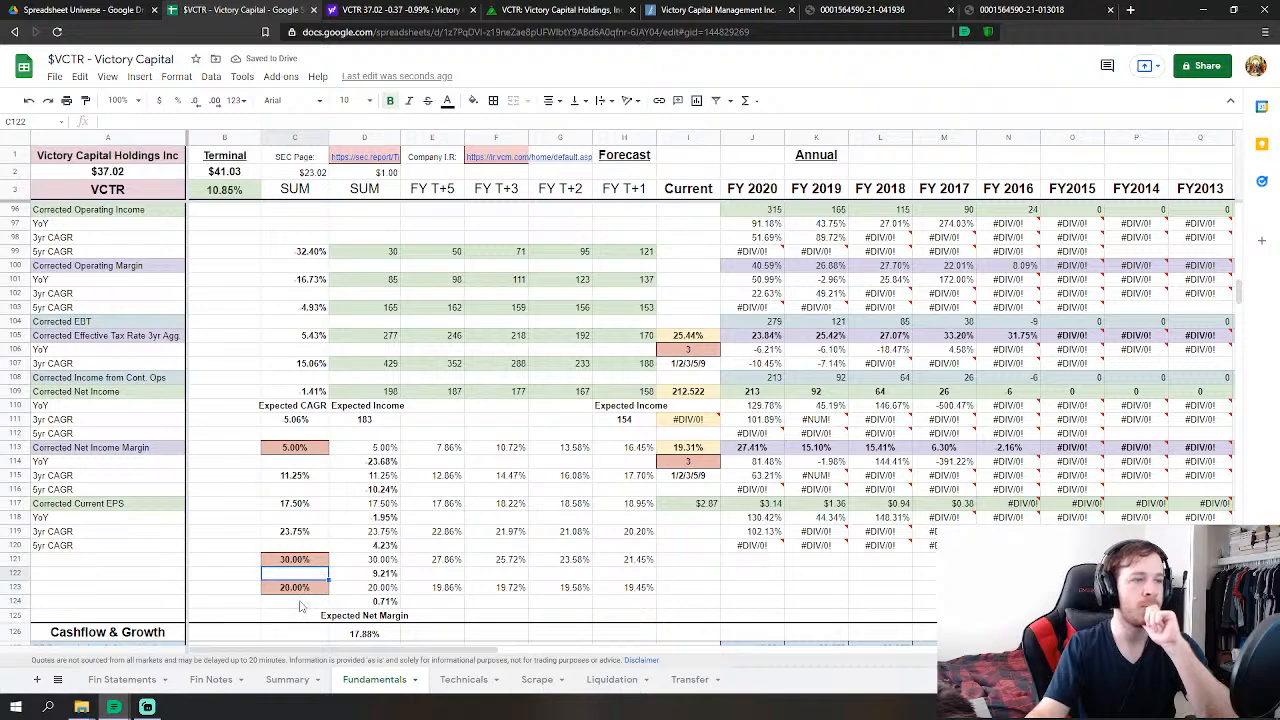
- Review the model distribution and historical revenue growth, and set the fifth model's revenue CAGR (C40) to 20%
{"action": "scroll", "coordinate": [320, 594], "scroll_direction": "up", "scroll_amount": 1}
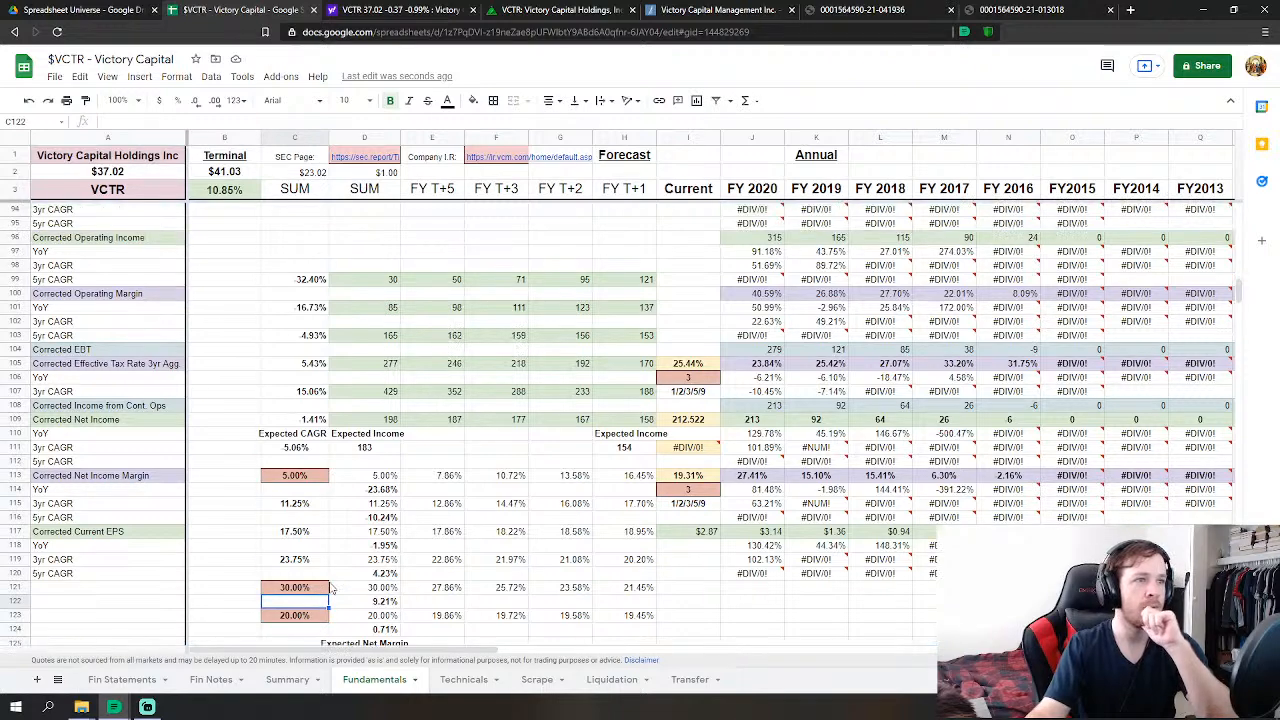
{"action": "scroll", "coordinate": [332, 593], "scroll_direction": "up", "scroll_amount": 20}
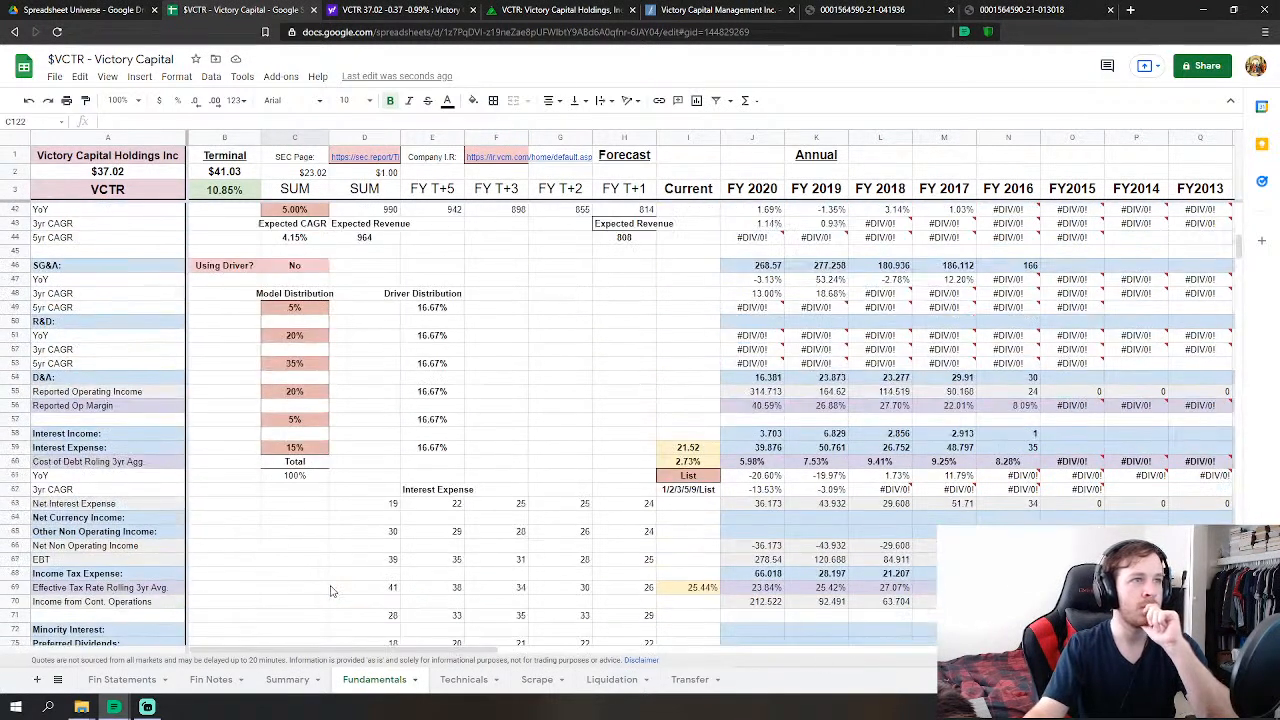
{"action": "scroll", "coordinate": [332, 591], "scroll_direction": "up", "scroll_amount": 1}
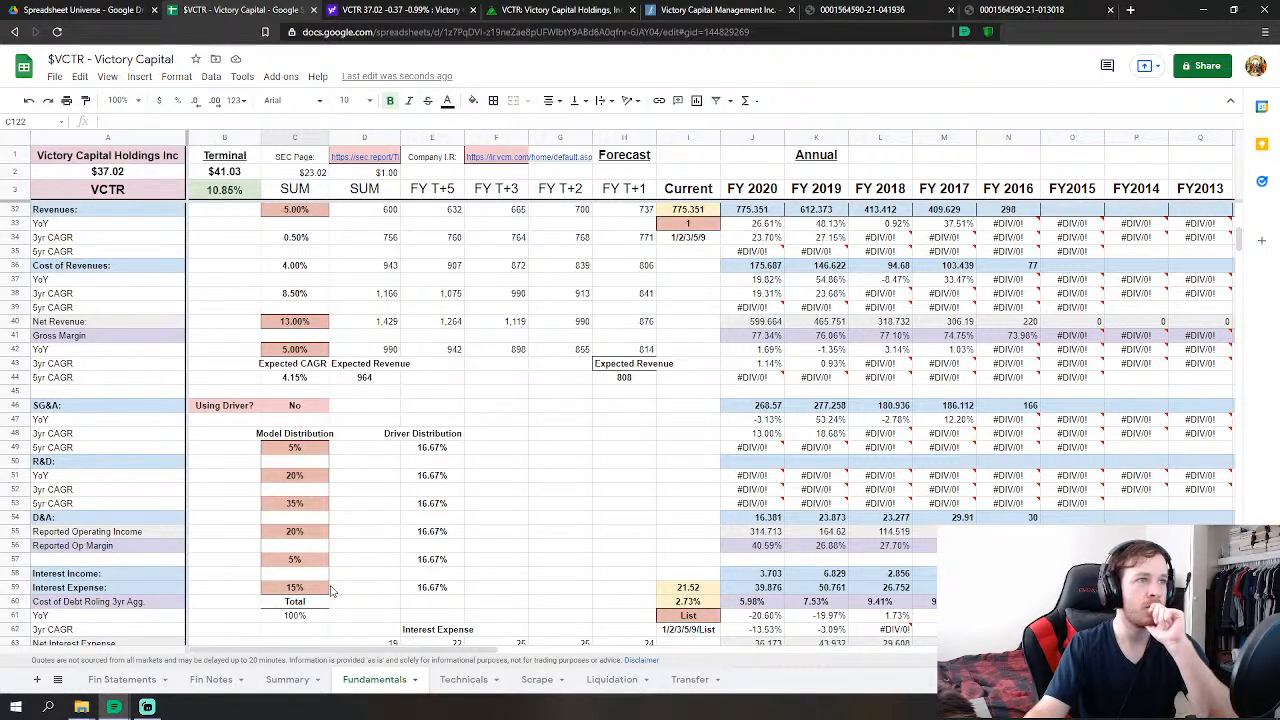
{"action": "scroll", "coordinate": [1170, 290], "scroll_direction": "down", "scroll_amount": 9}
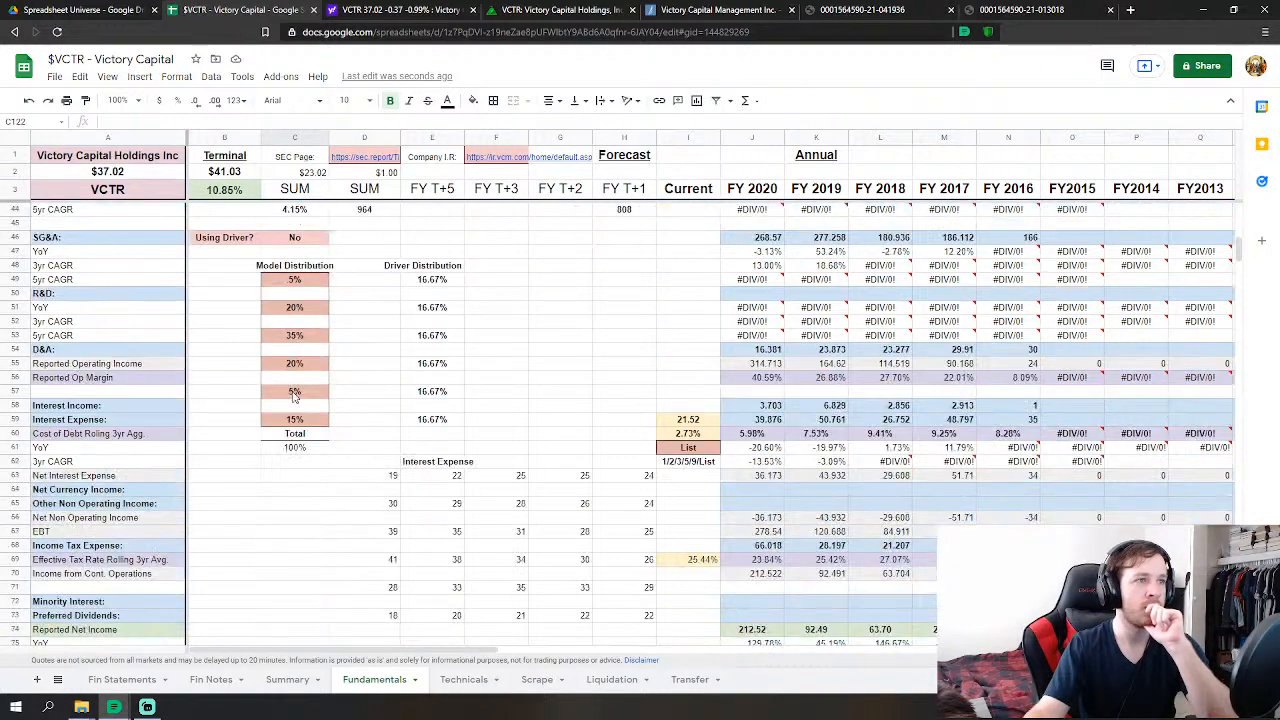
{"action": "mouse_move", "coordinate": [1237, 236]}
{"action": "left_mouse_down"}
{"action": "mouse_move", "coordinate": [1238, 481]}
{"action": "mouse_move", "coordinate": [1238, 212]}
{"action": "left_mouse_up"}
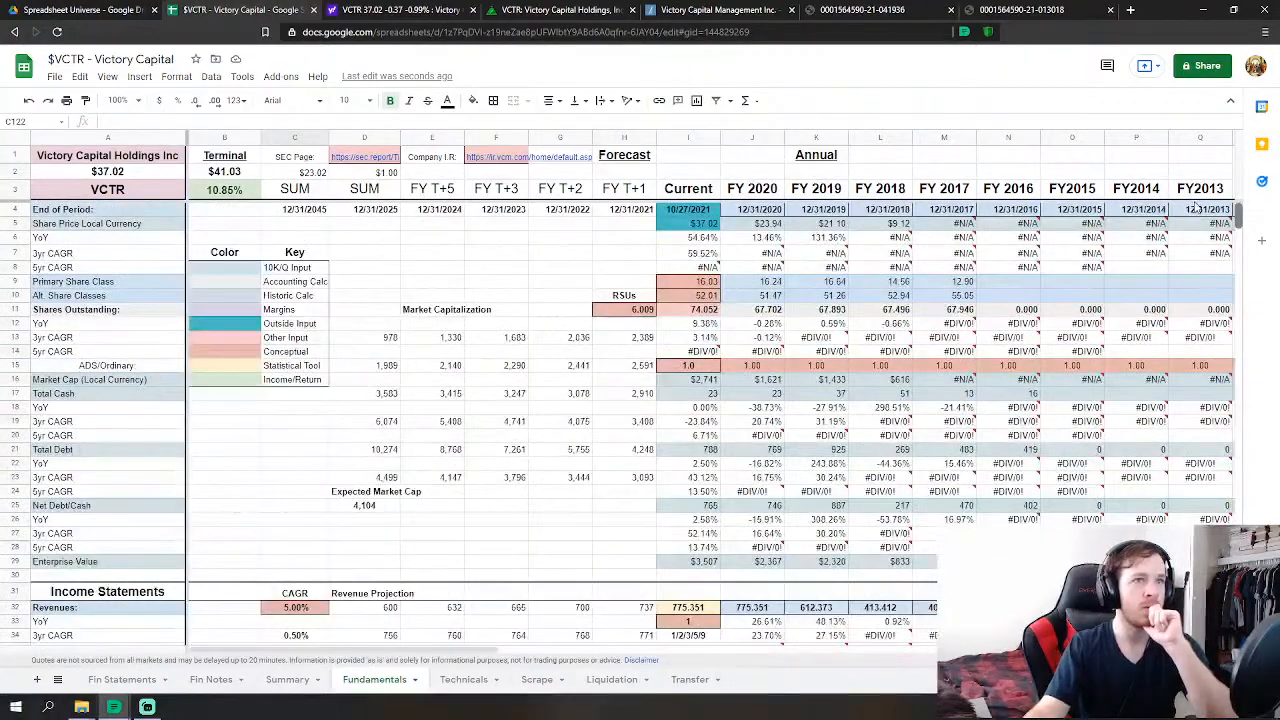
{"action": "scroll", "coordinate": [1200, 228], "scroll_direction": "down", "scroll_amount": 4}
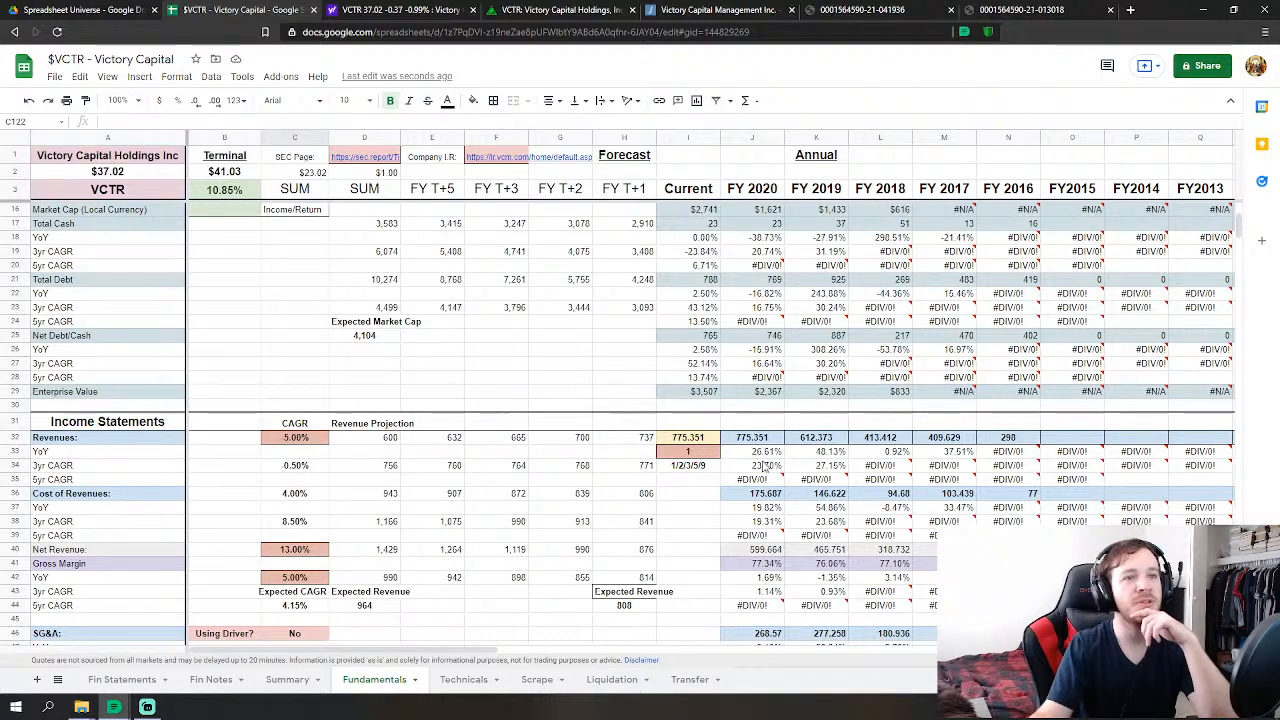
{"action": "left_click", "coordinate": [234, 491]}
{"action": "scroll", "coordinate": [240, 488], "scroll_direction": "down", "scroll_amount": 2}
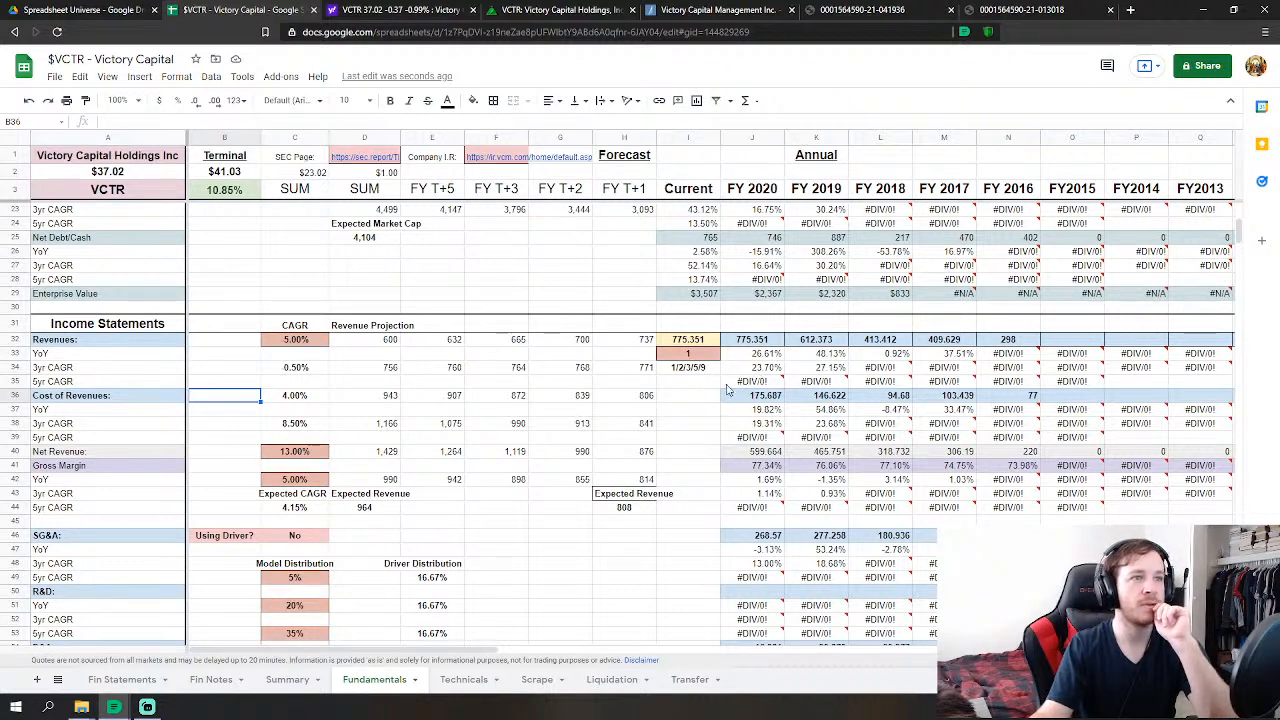
{"action": "left_click", "coordinate": [285, 451]}
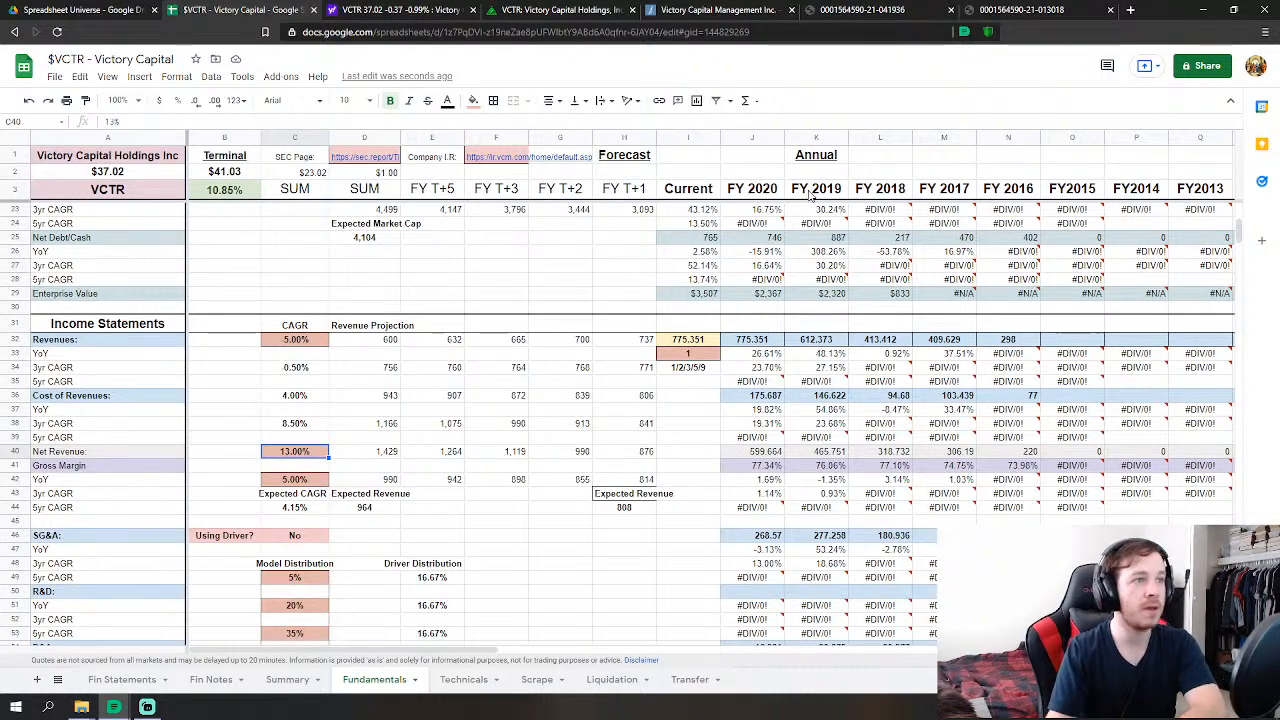
{"action": "type", "text": "20"}
{"action": "key", "text": "Return"}
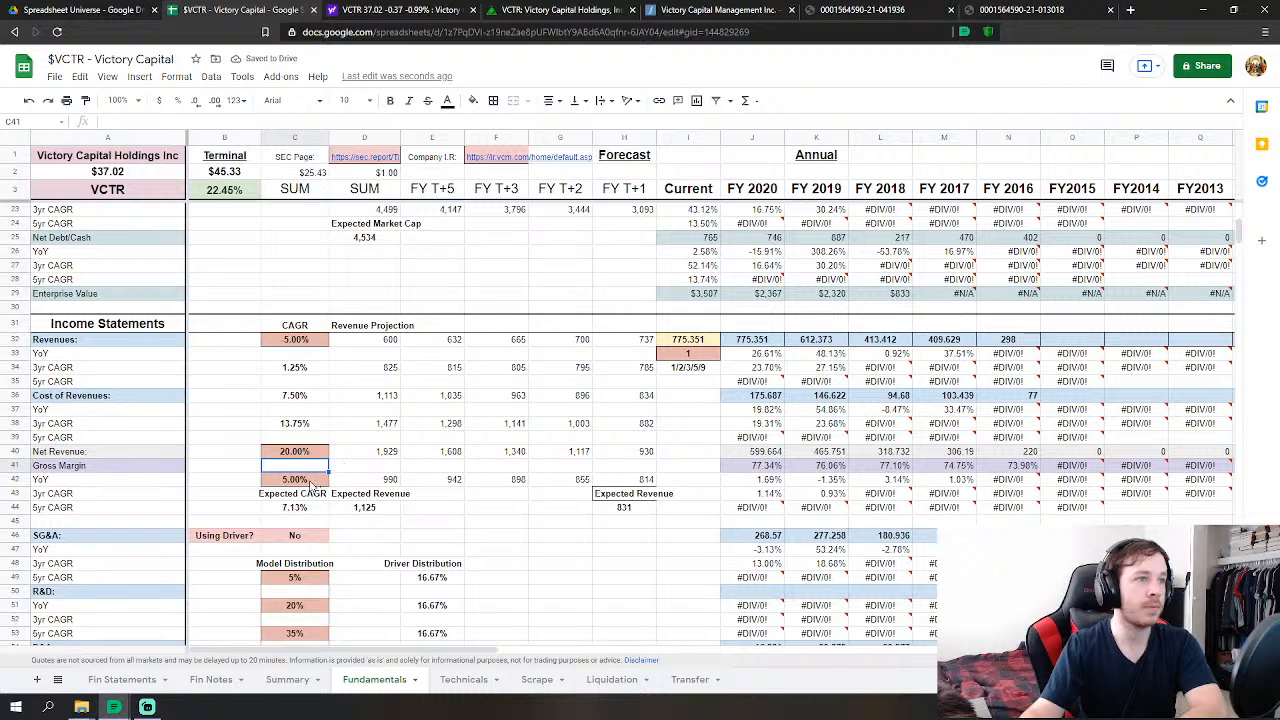
- Set the sixth model's revenue CAGR (C42) on the Fundamentals sheet to 7%, and raise it further to 8%
{"action": "left_click", "coordinate": [311, 484]}
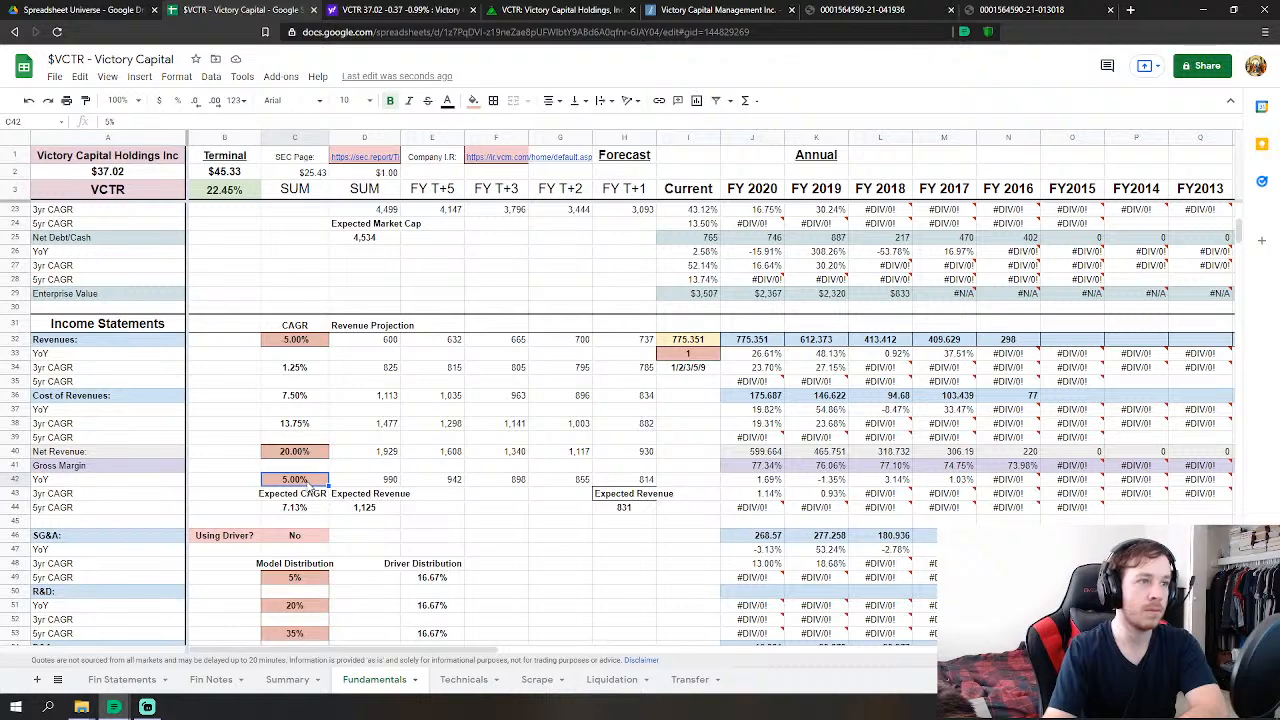
{"action": "type", "text": "7"}
{"action": "key", "text": "Return"}
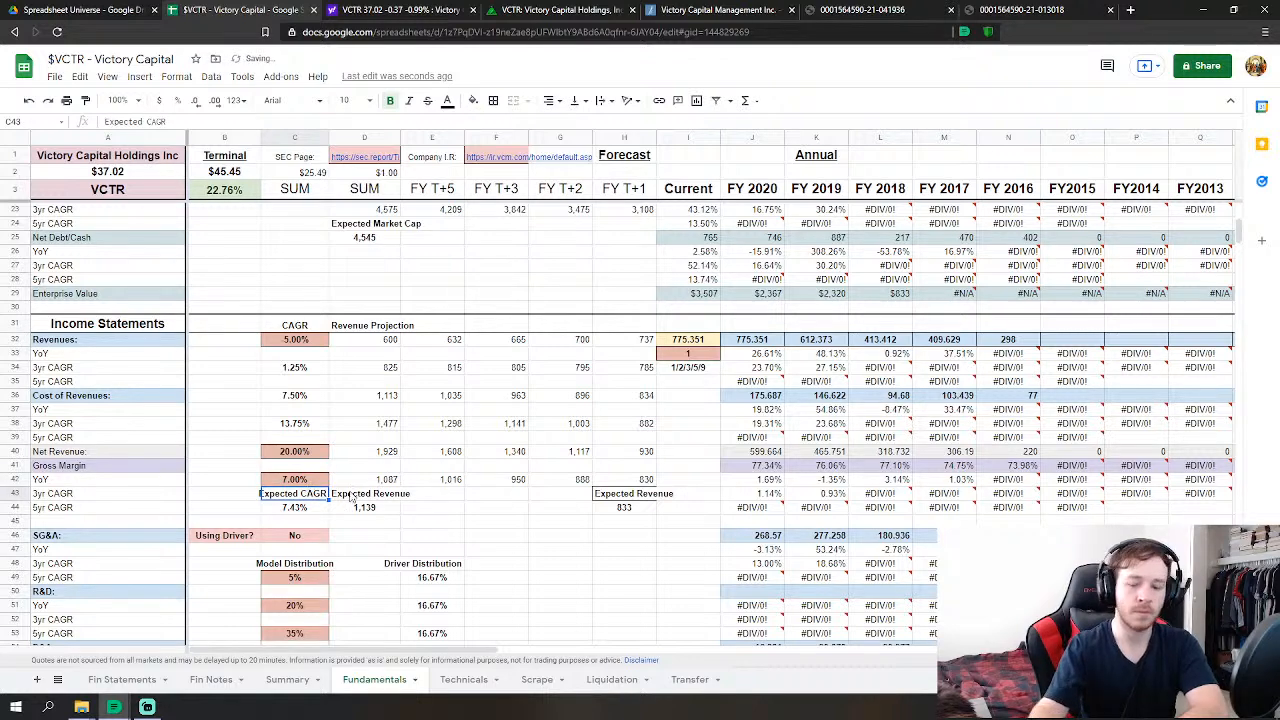
{"action": "key", "text": "Up"}
{"action": "type", "text": "8"}
{"action": "key", "text": "Return"}
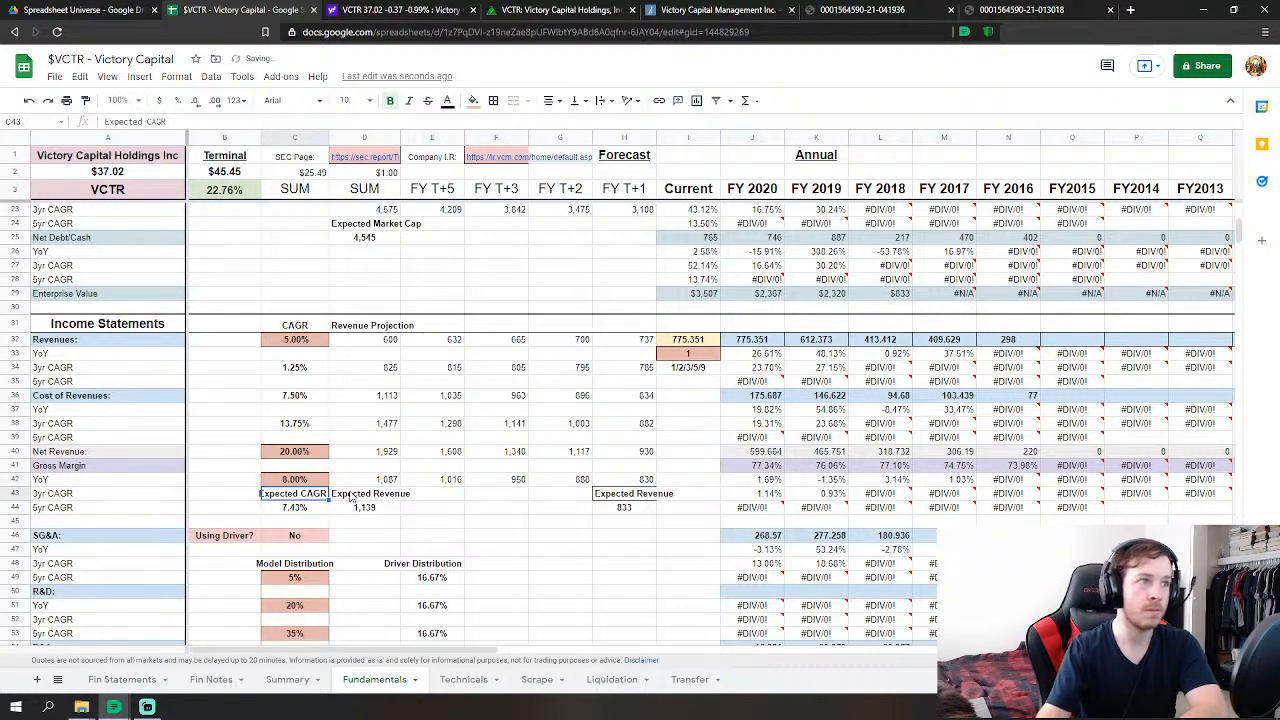
- Set the fifth model's terminal Corrected Net Income Margin (C121) to 25%
{"action": "scroll", "coordinate": [320, 413], "scroll_direction": "down", "scroll_amount": 7}
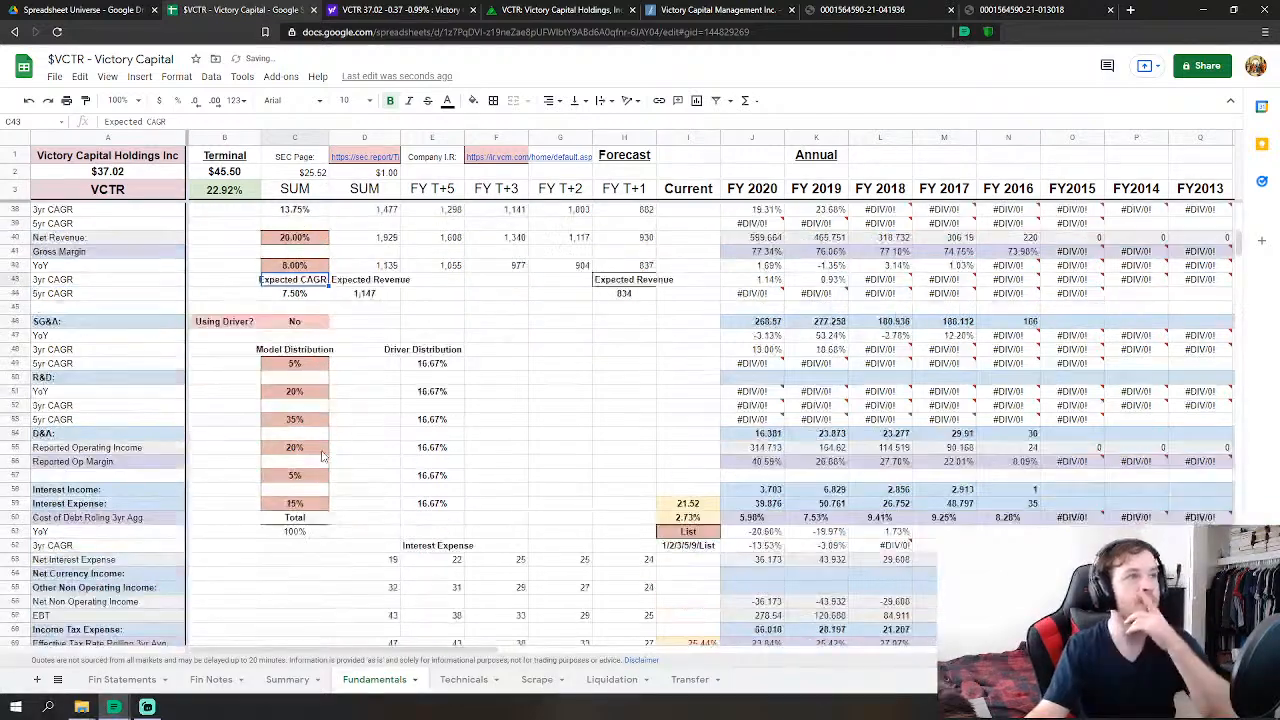
{"action": "scroll", "coordinate": [845, 420], "scroll_direction": "down", "scroll_amount": 5}
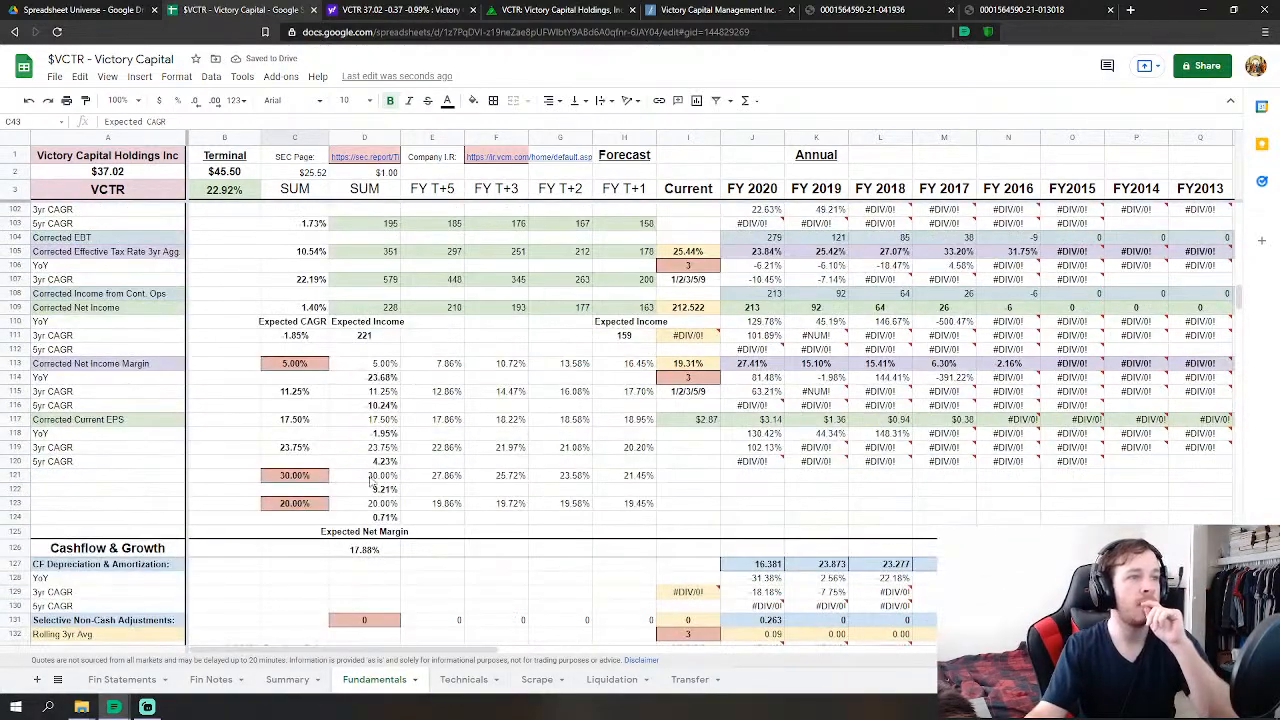
{"action": "left_click", "coordinate": [286, 480]}
{"action": "type", "text": "25"}
{"action": "key", "text": "Return"}
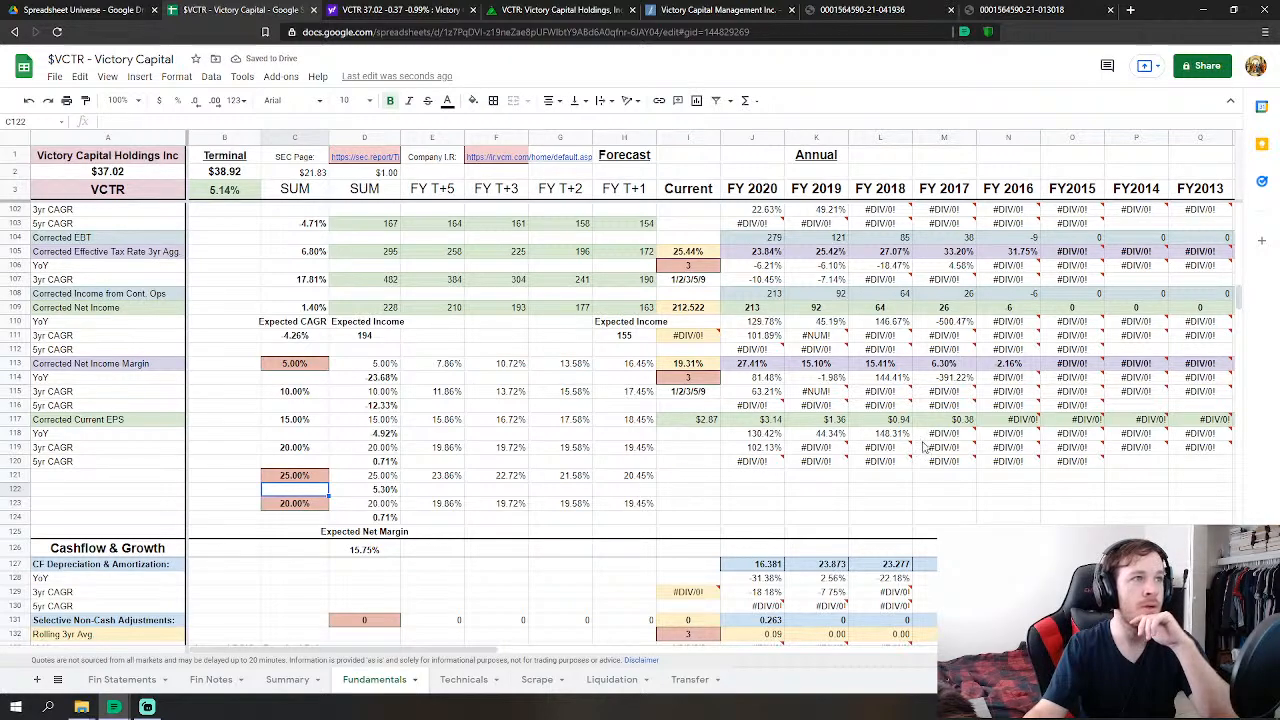
- Set the first model's terminal D/E ratio (D430) in the Leverage & Discount section to 65%
{"action": "scroll", "coordinate": [924, 447], "scroll_direction": "down", "scroll_amount": 2}
{"action": "left_click_drag", "start_coordinate": [1238, 305], "coordinate": [1244, 584]}
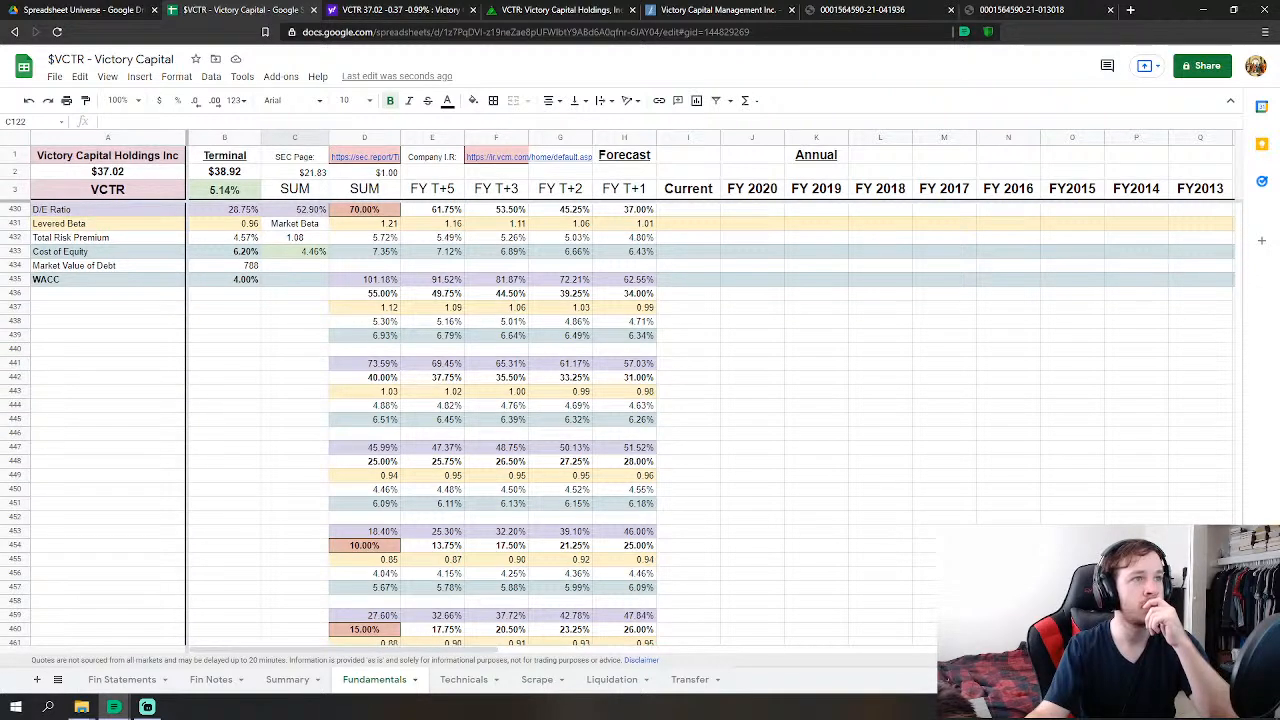
{"action": "scroll", "coordinate": [535, 362], "scroll_direction": "up", "scroll_amount": 3}
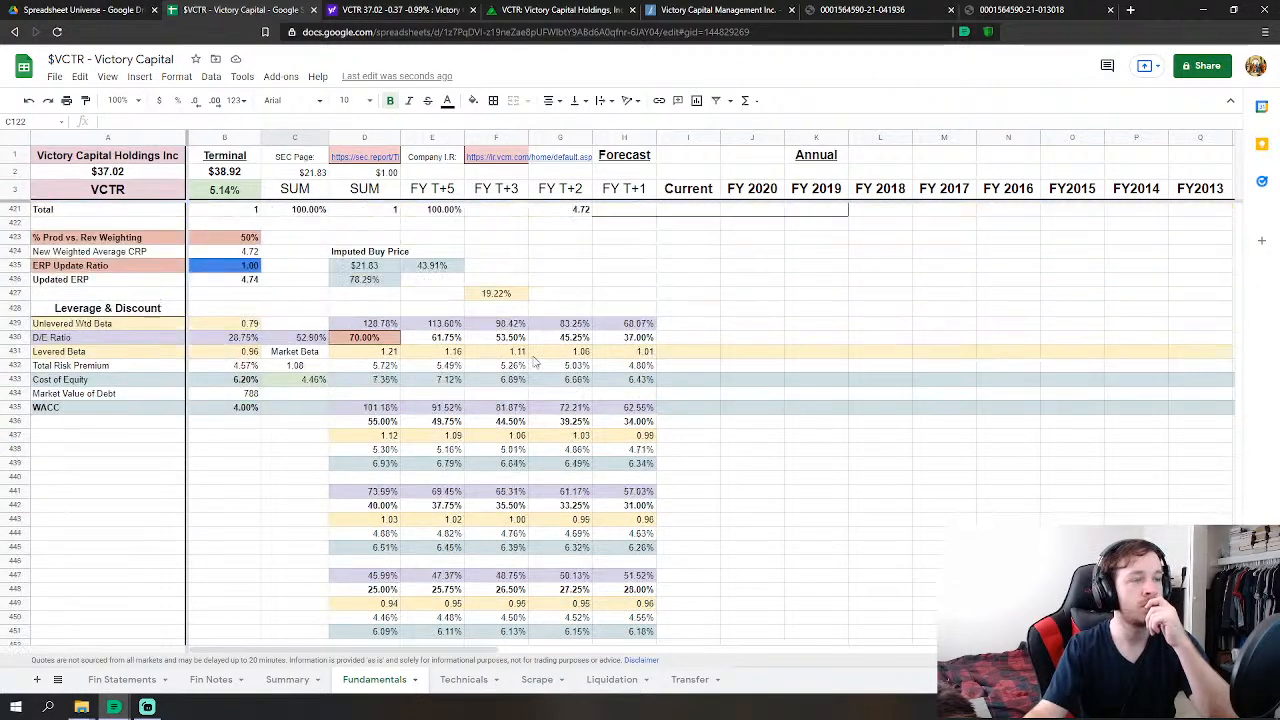
{"action": "left_click", "coordinate": [372, 339]}
{"action": "type", "text": "65"}
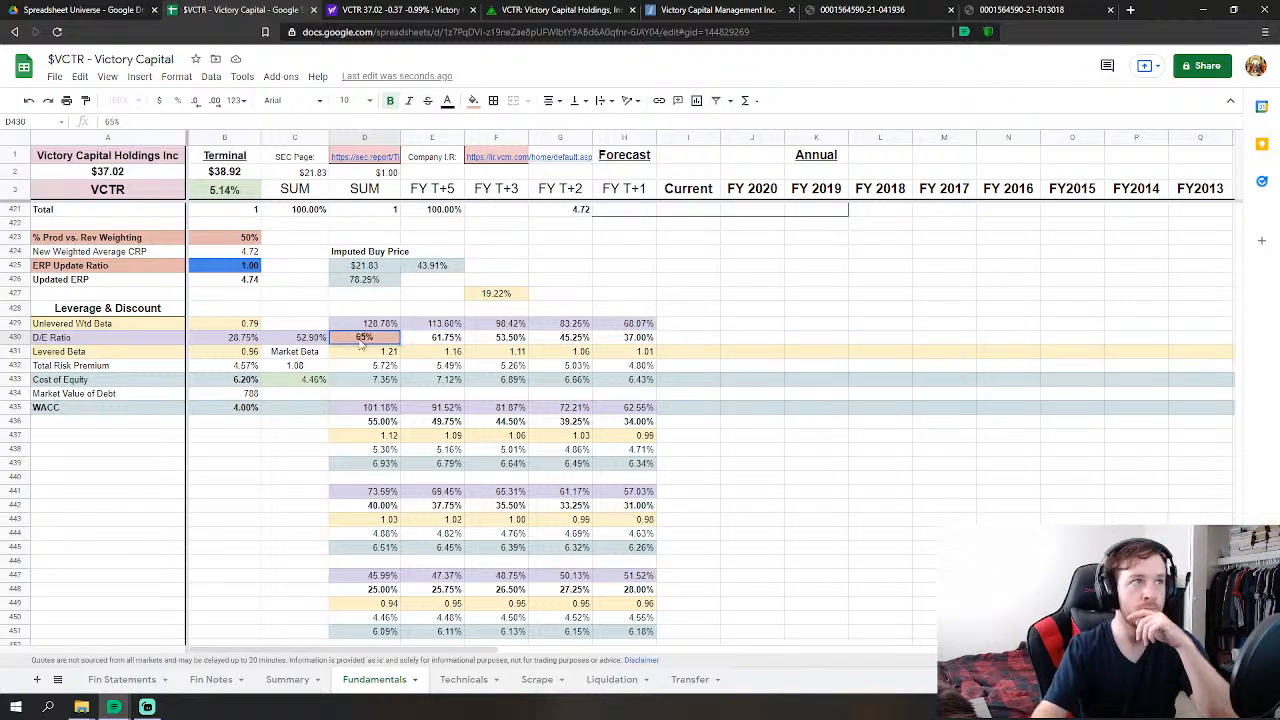
{"action": "key", "text": "Return"}
- Review the revenue growth, model distribution and Corrected Net Income Margin assumptions on the Fundamentals sheet
{"action": "scroll", "coordinate": [1226, 486], "scroll_direction": "up", "scroll_amount": 9}
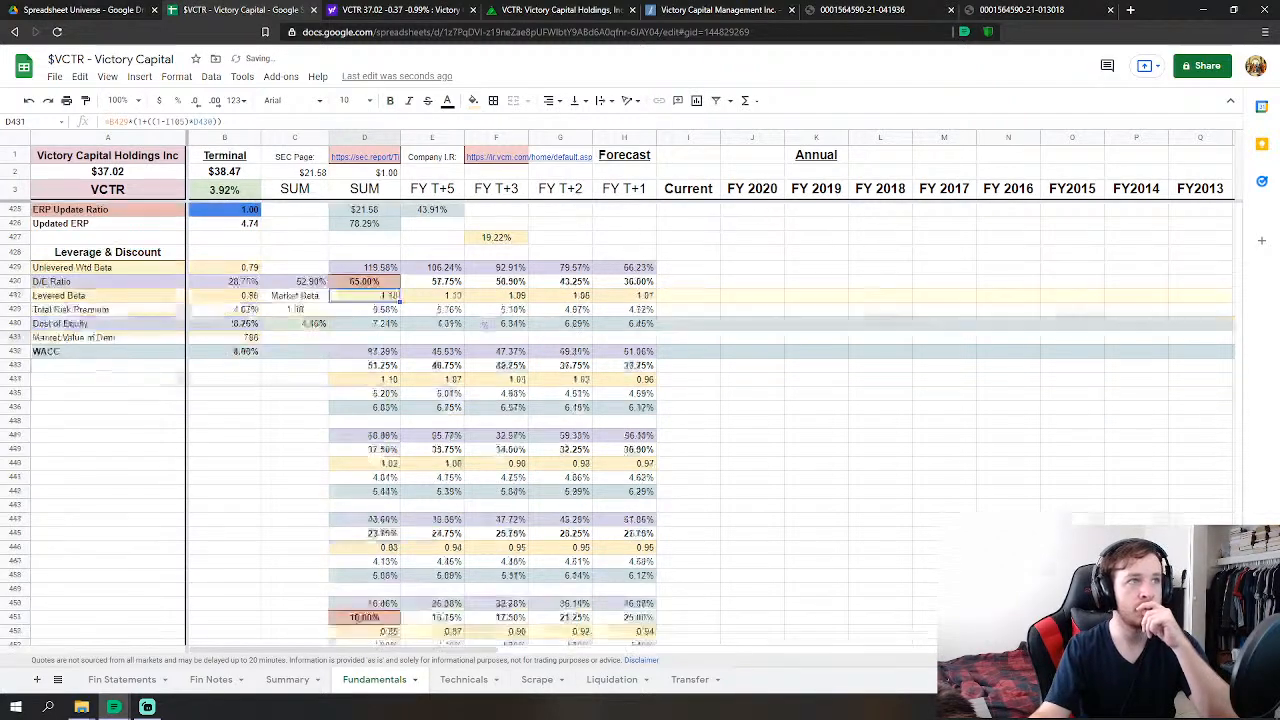
{"action": "scroll", "coordinate": [1226, 486], "scroll_direction": "up", "scroll_amount": 20}
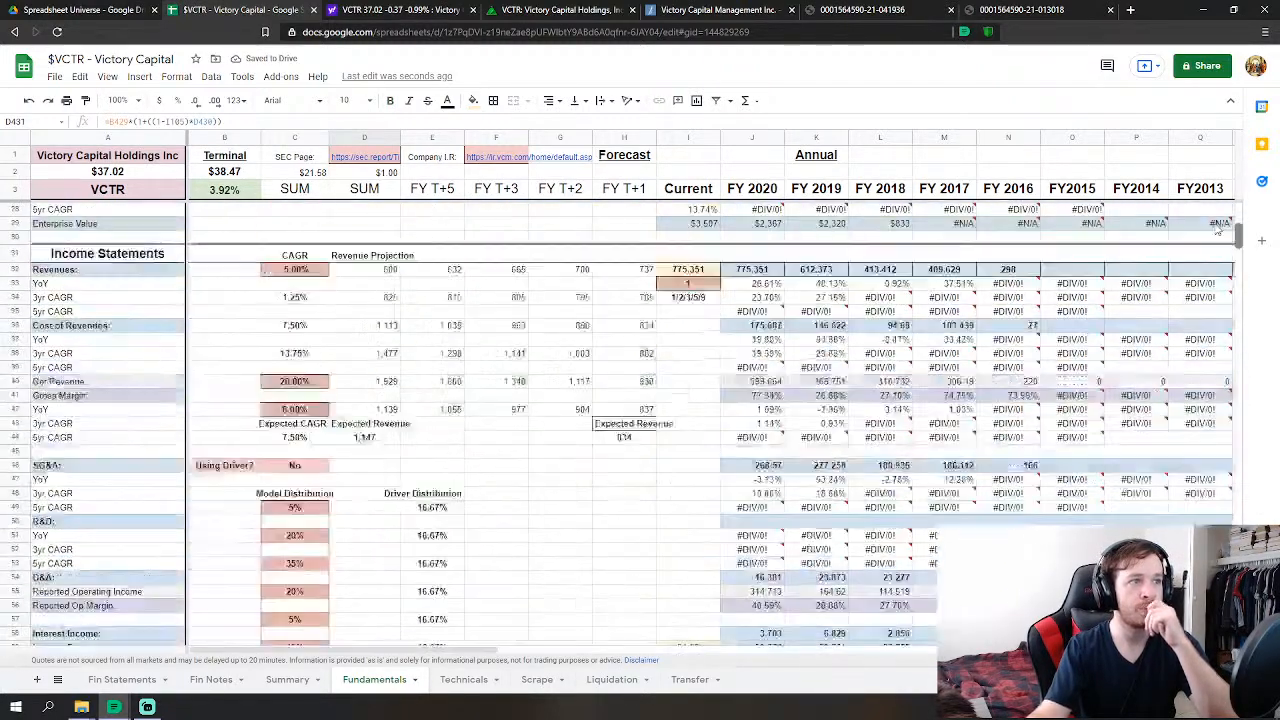
{"action": "scroll", "coordinate": [1217, 230], "scroll_direction": "down", "scroll_amount": 1}
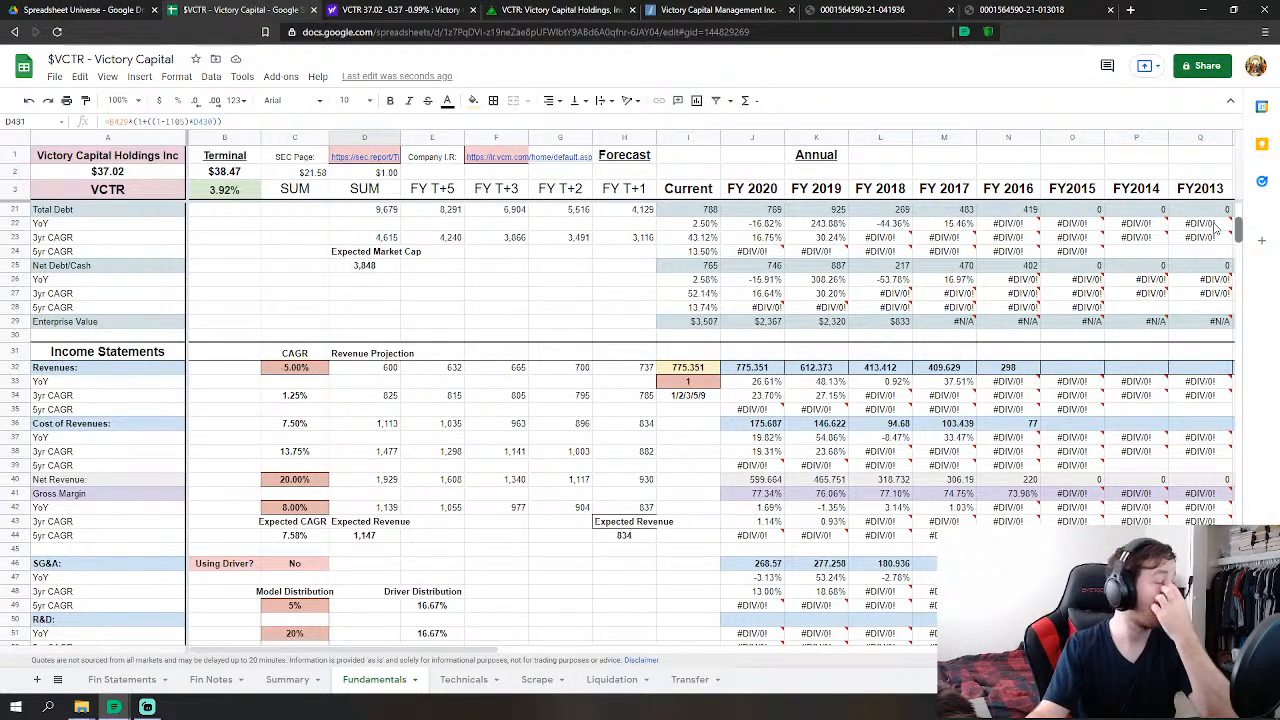
{"action": "scroll", "coordinate": [398, 478], "scroll_direction": "down", "scroll_amount": 6}
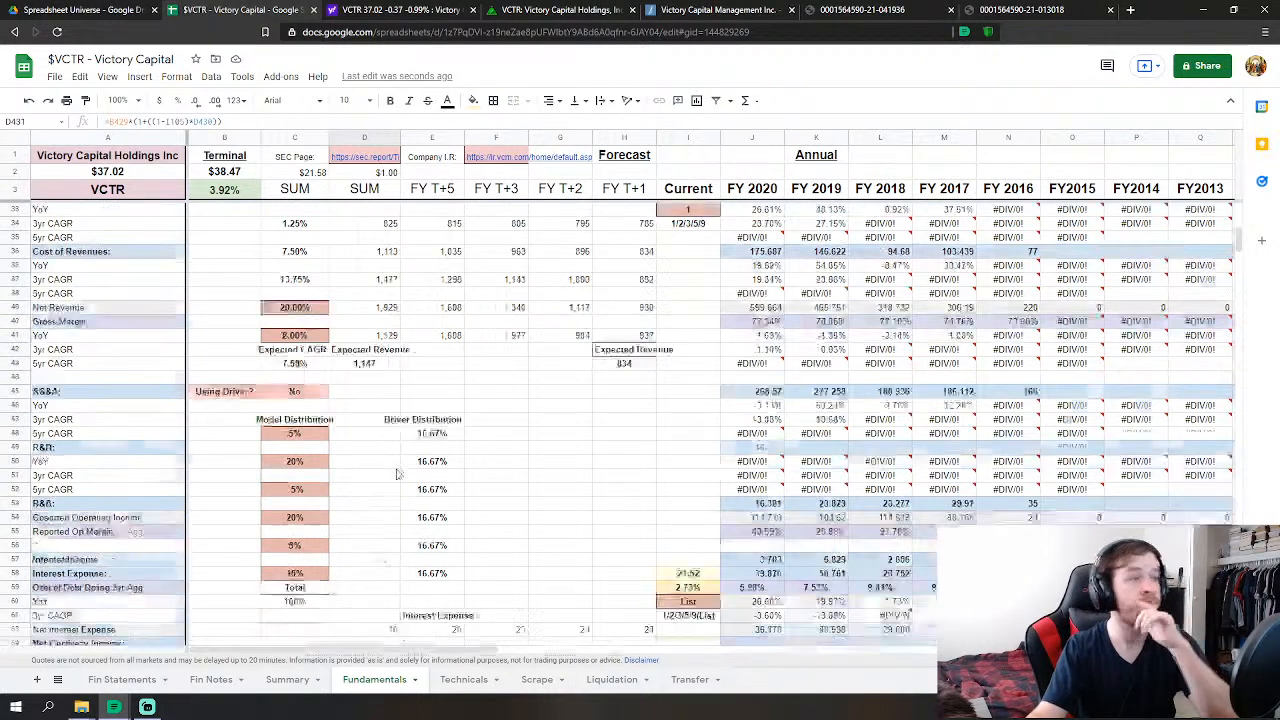
{"action": "scroll", "coordinate": [400, 480], "scroll_direction": "down", "scroll_amount": 19}
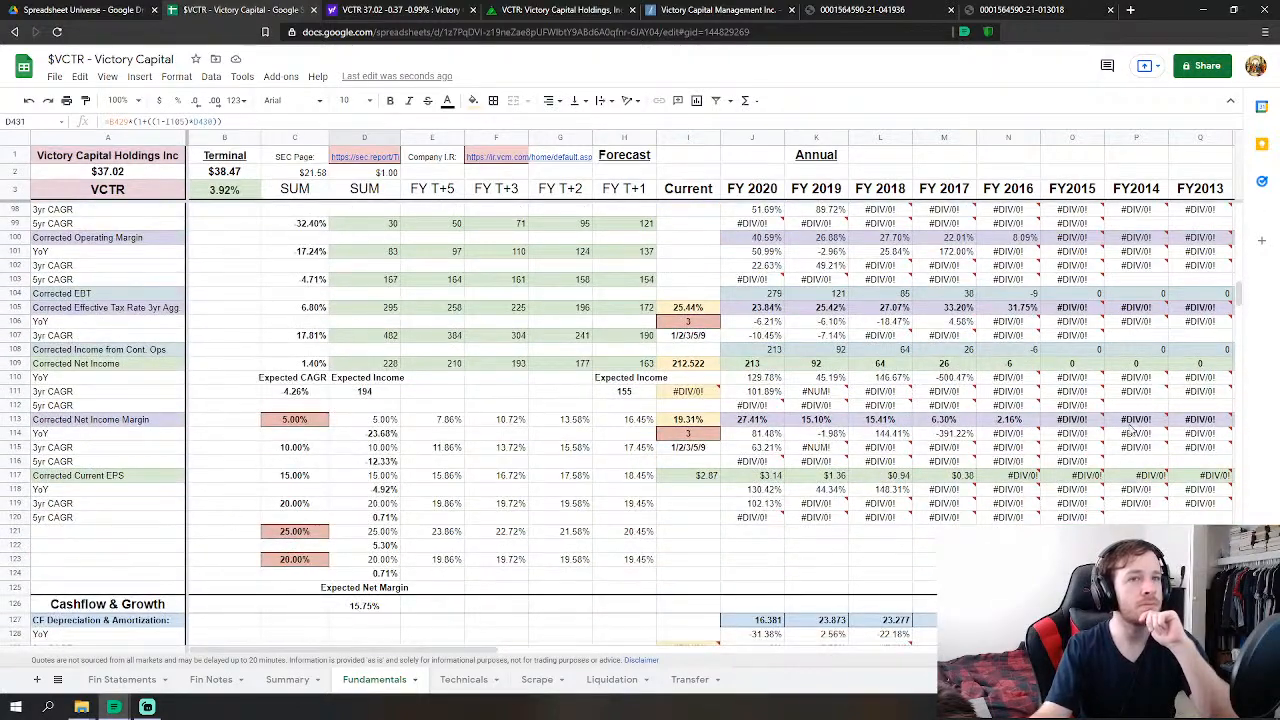
{"action": "left_click_drag", "start_coordinate": [1240, 294], "coordinate": [1243, 190]}
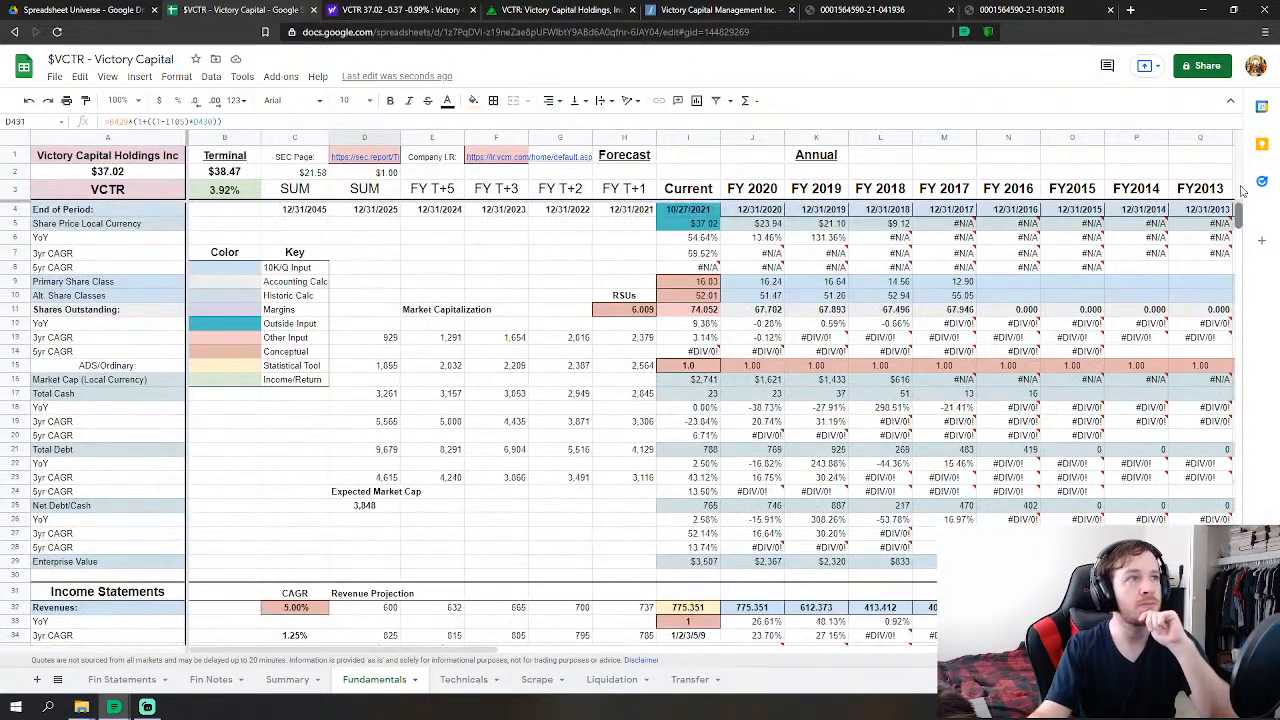
- Set the fifth model's terminal Sales/Capital ratio (B360) to 0.75
{"action": "scroll", "coordinate": [1163, 323], "scroll_direction": "down", "scroll_amount": 20}
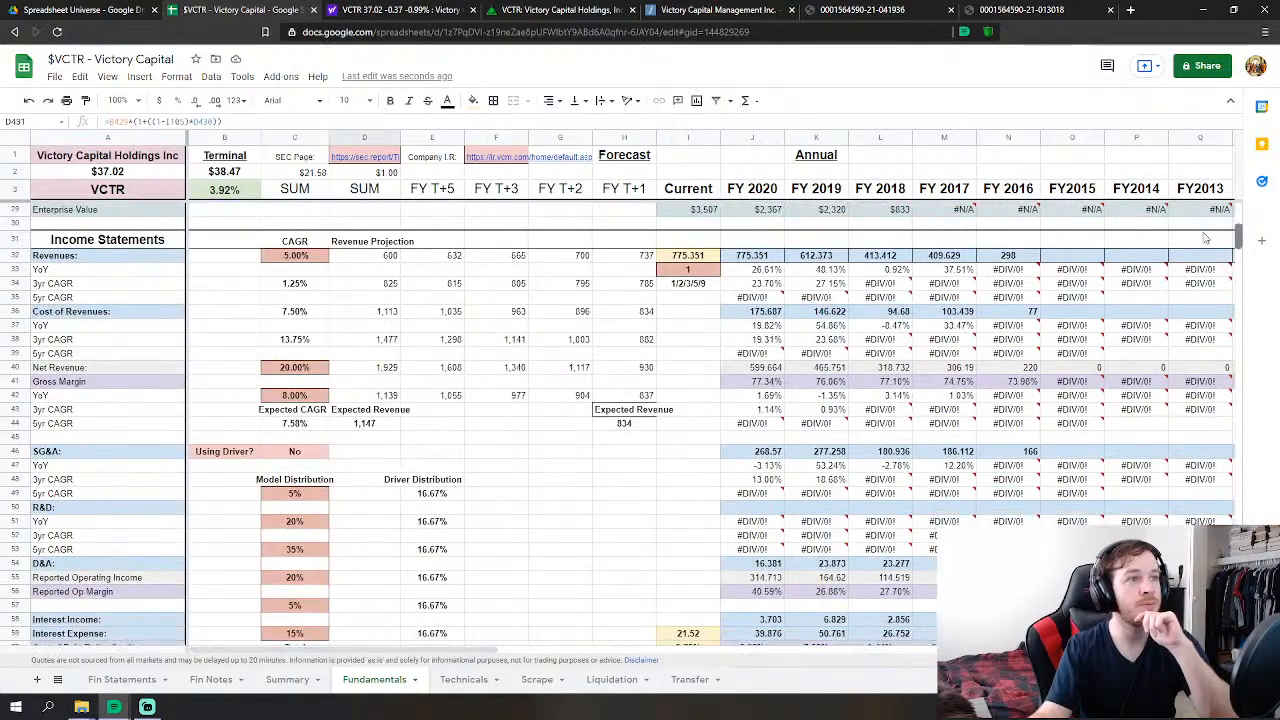
{"action": "scroll", "coordinate": [1163, 323], "scroll_direction": "down", "scroll_amount": 20}
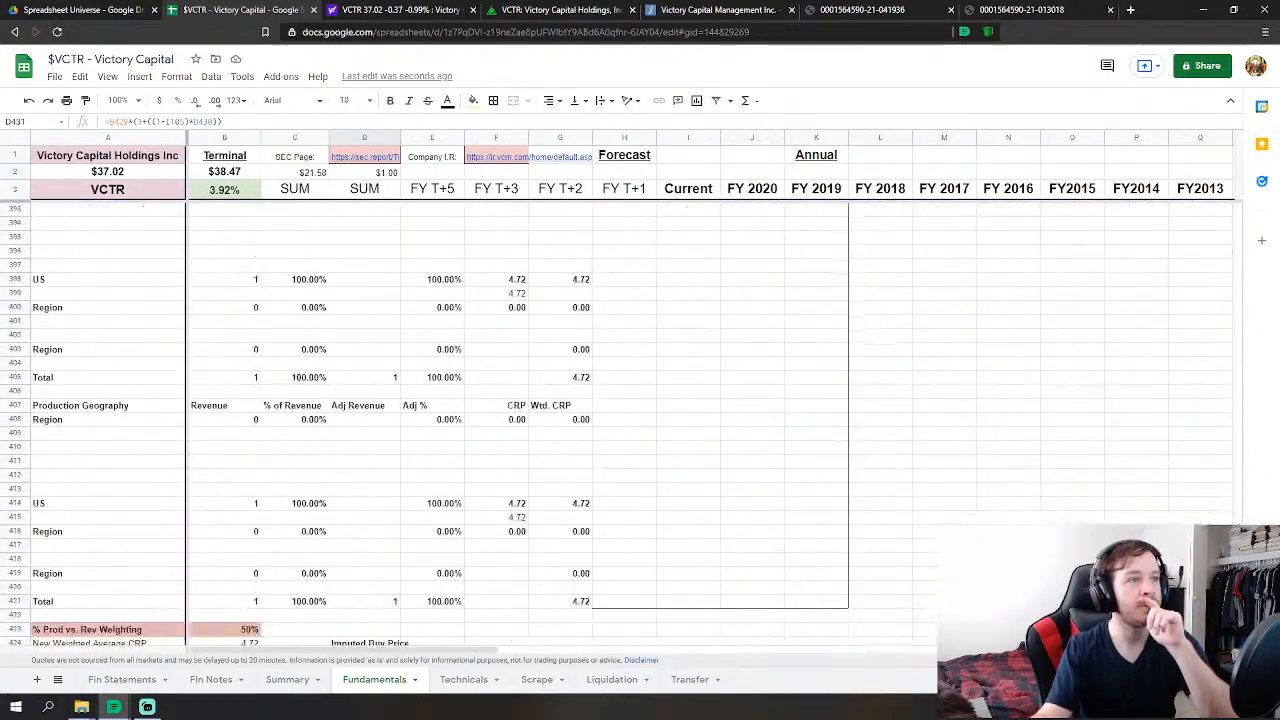
{"action": "scroll", "coordinate": [1237, 492], "scroll_direction": "up", "scroll_amount": 1}
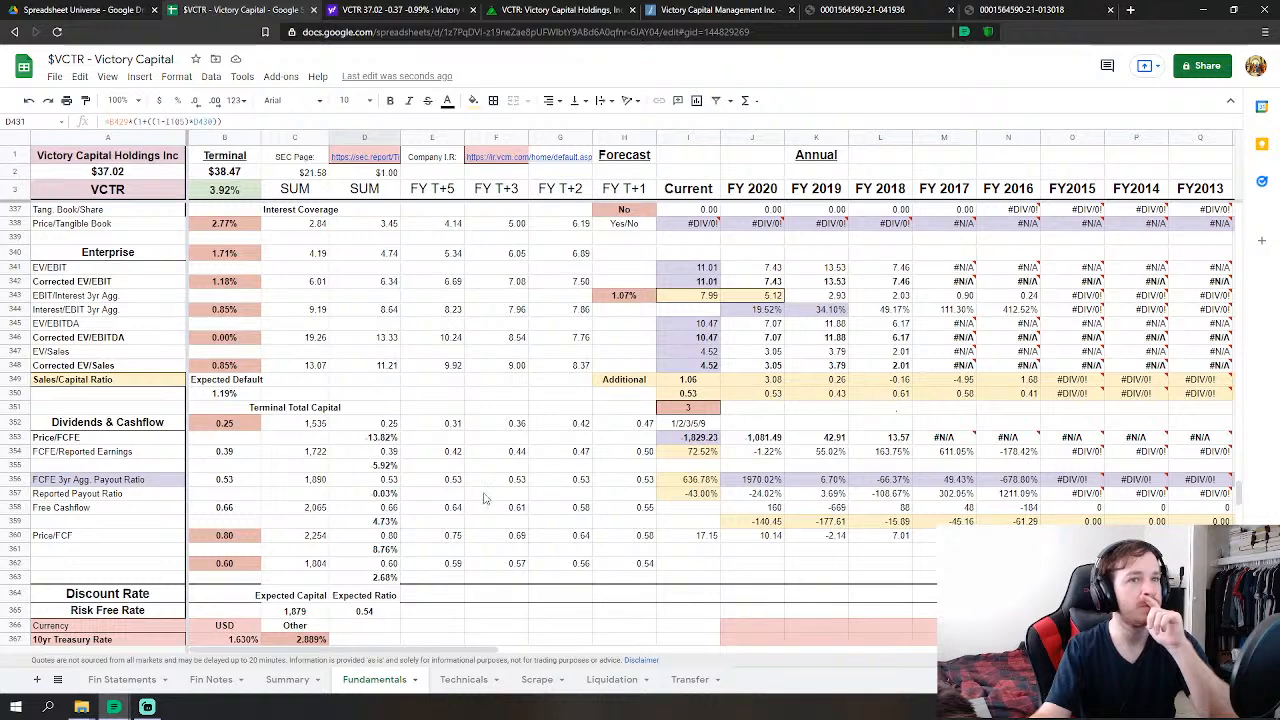
{"action": "left_click", "coordinate": [215, 540]}
{"action": "type", "text": "0.75"}
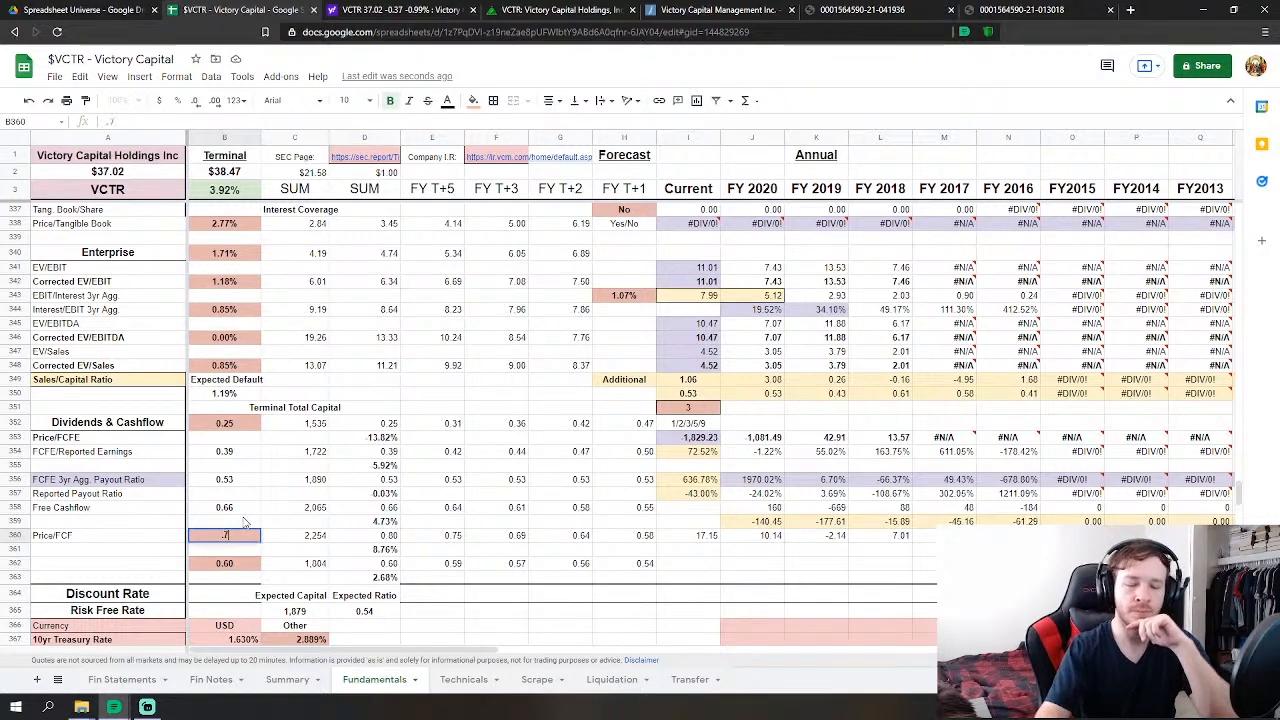
{"action": "key", "text": "Return"}
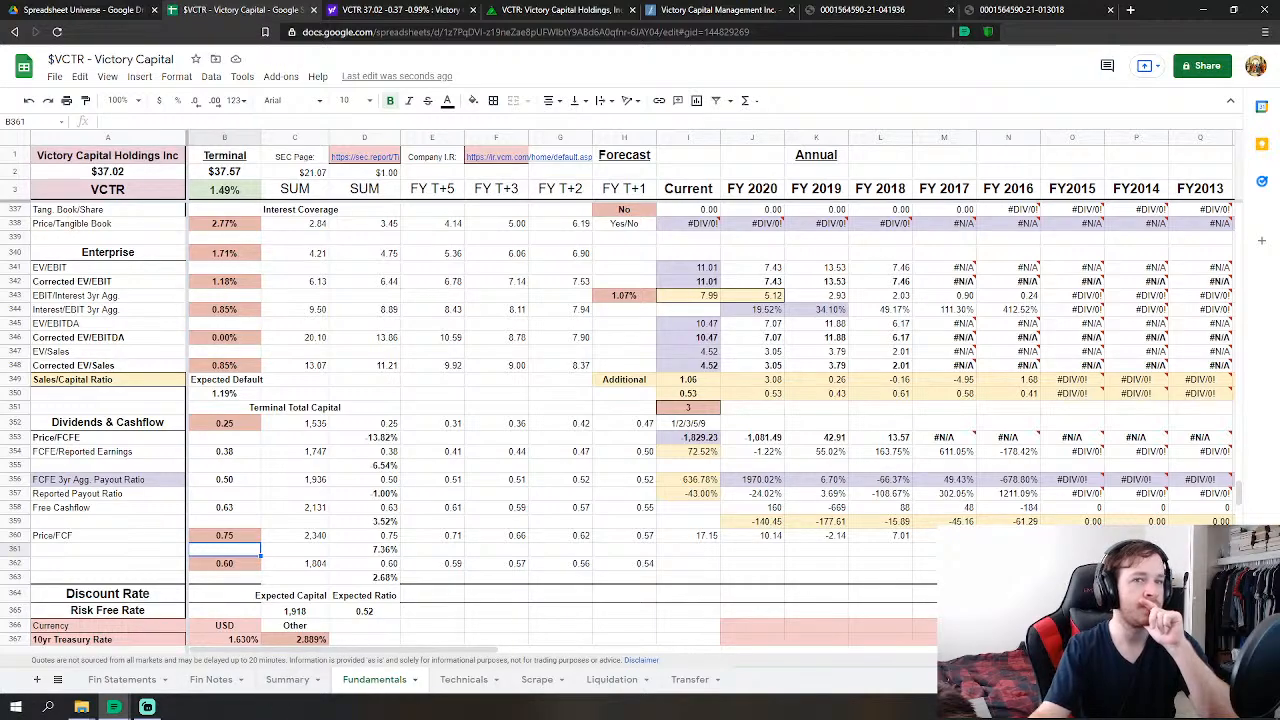
- Set the sixth model's revenue CAGR (C42) in the Income Statements section to 9%
{"action": "left_click_drag", "start_coordinate": [1245, 506], "coordinate": [1238, 245]}
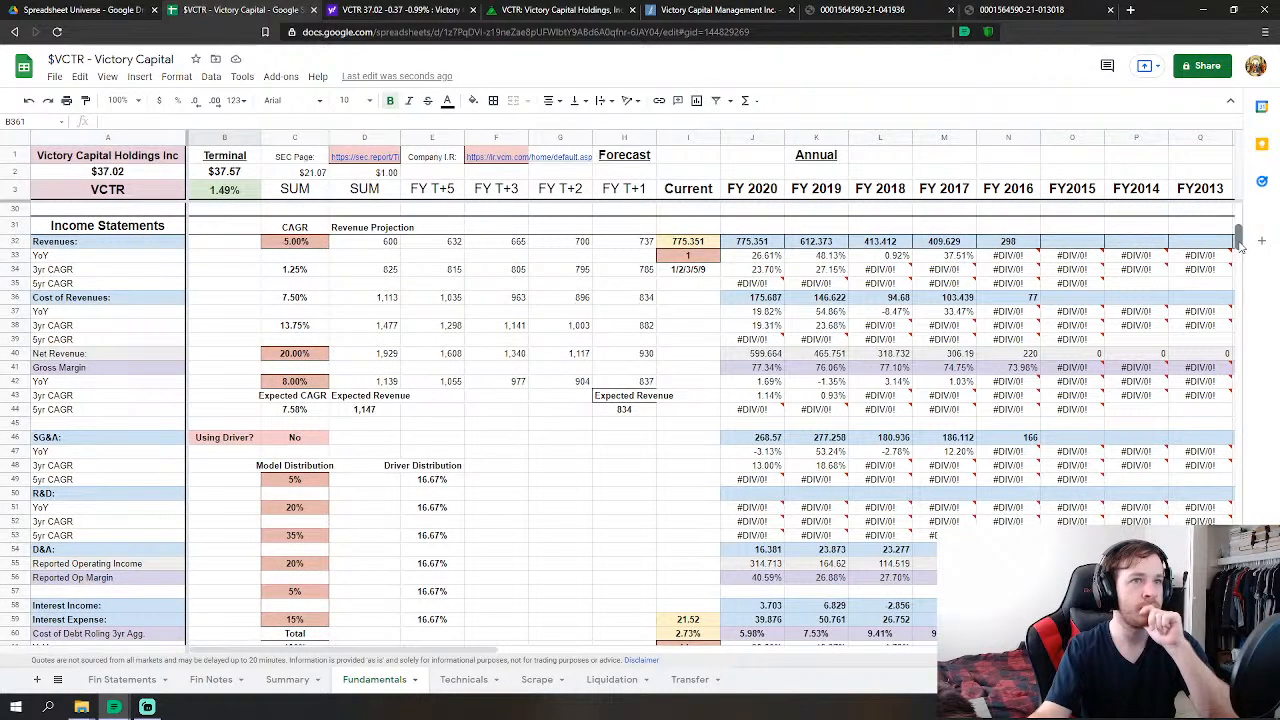
{"action": "left_click", "coordinate": [270, 383]}
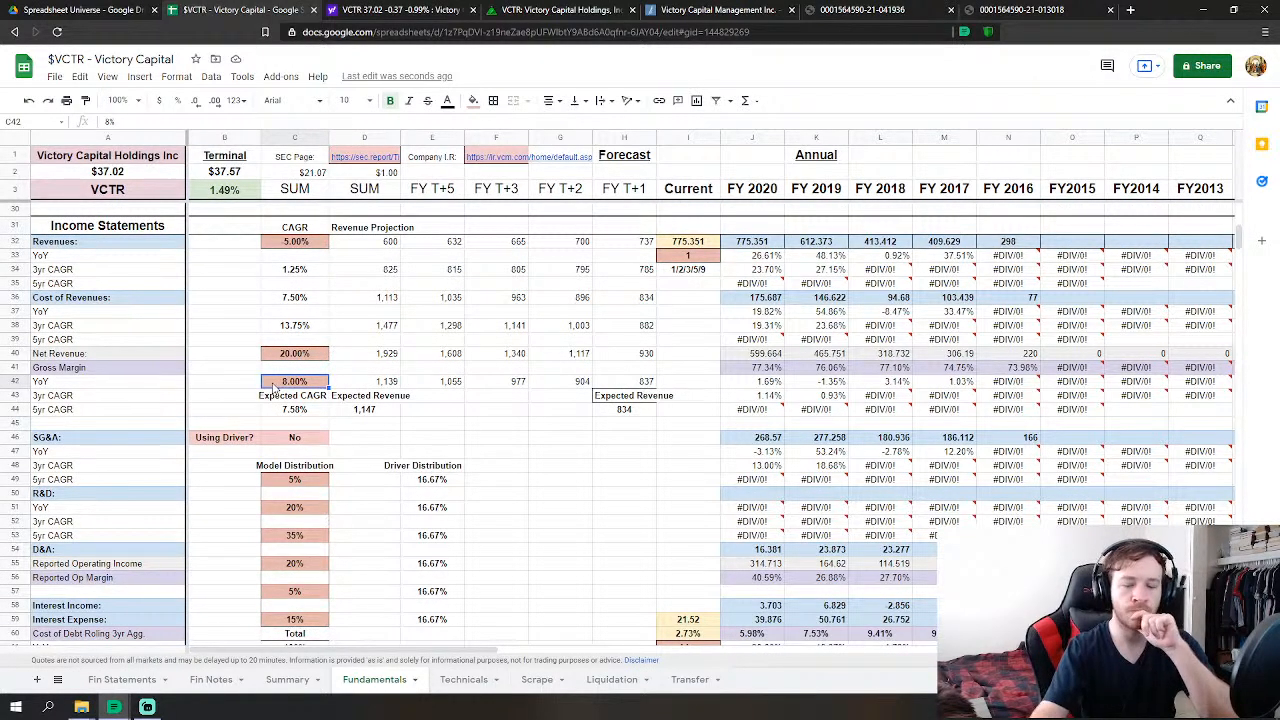
{"action": "type", "text": "9%"}
{"action": "key", "text": "Return"}
- Examine the net income margin, cash flow, reinvestment and revenue sections, and check the VCTR quote in the finance browser tab
{"action": "scroll", "coordinate": [361, 408], "scroll_direction": "down", "scroll_amount": 1}
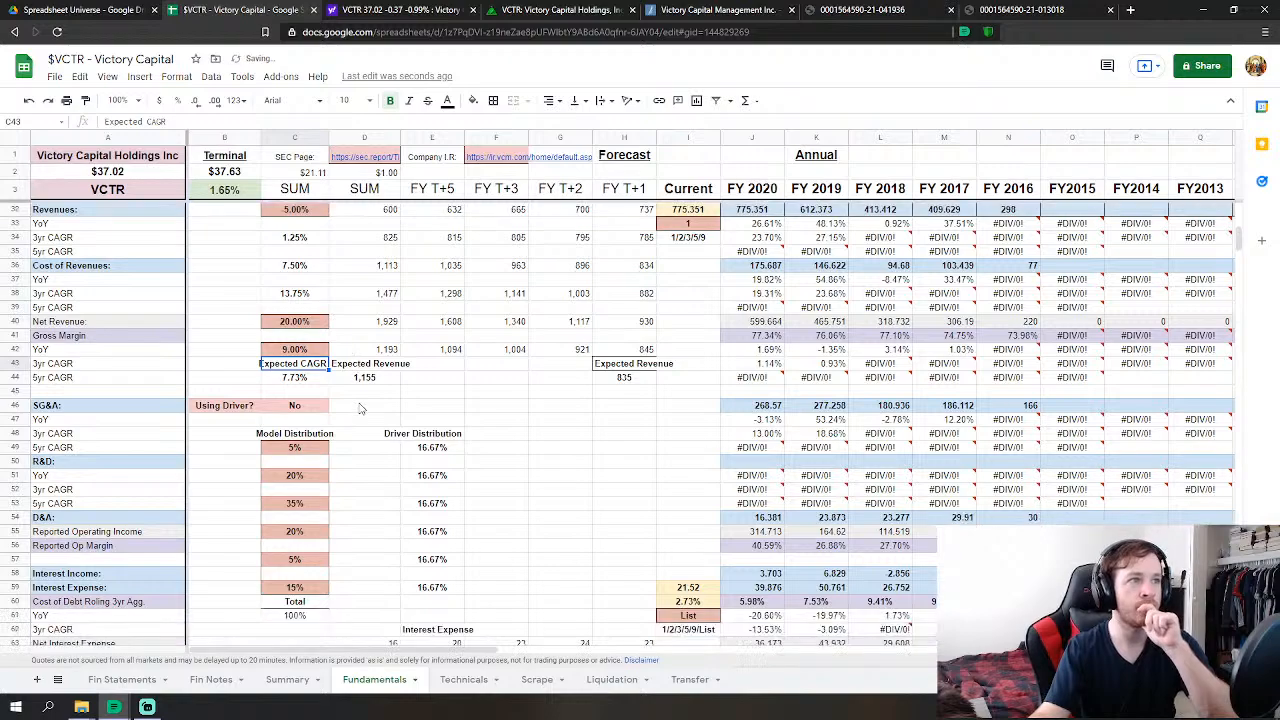
{"action": "scroll", "coordinate": [361, 408], "scroll_direction": "down", "scroll_amount": 20}
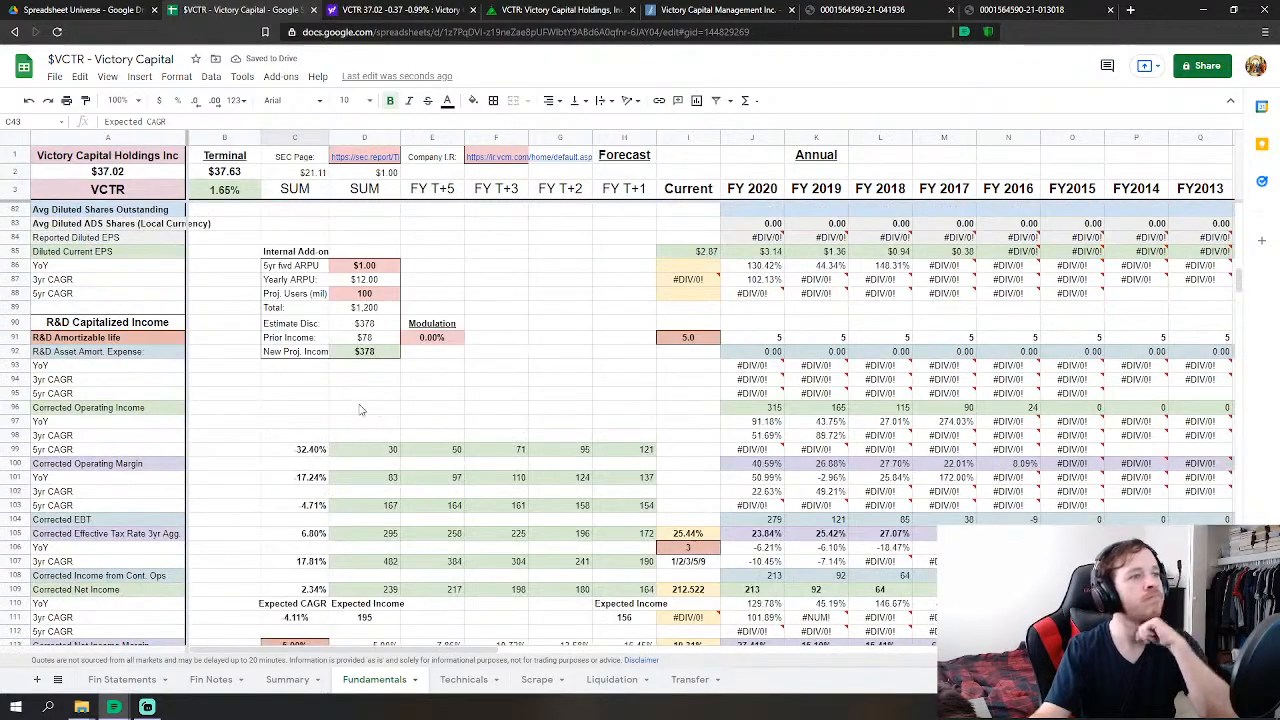
{"action": "scroll", "coordinate": [361, 408], "scroll_direction": "down", "scroll_amount": 7}
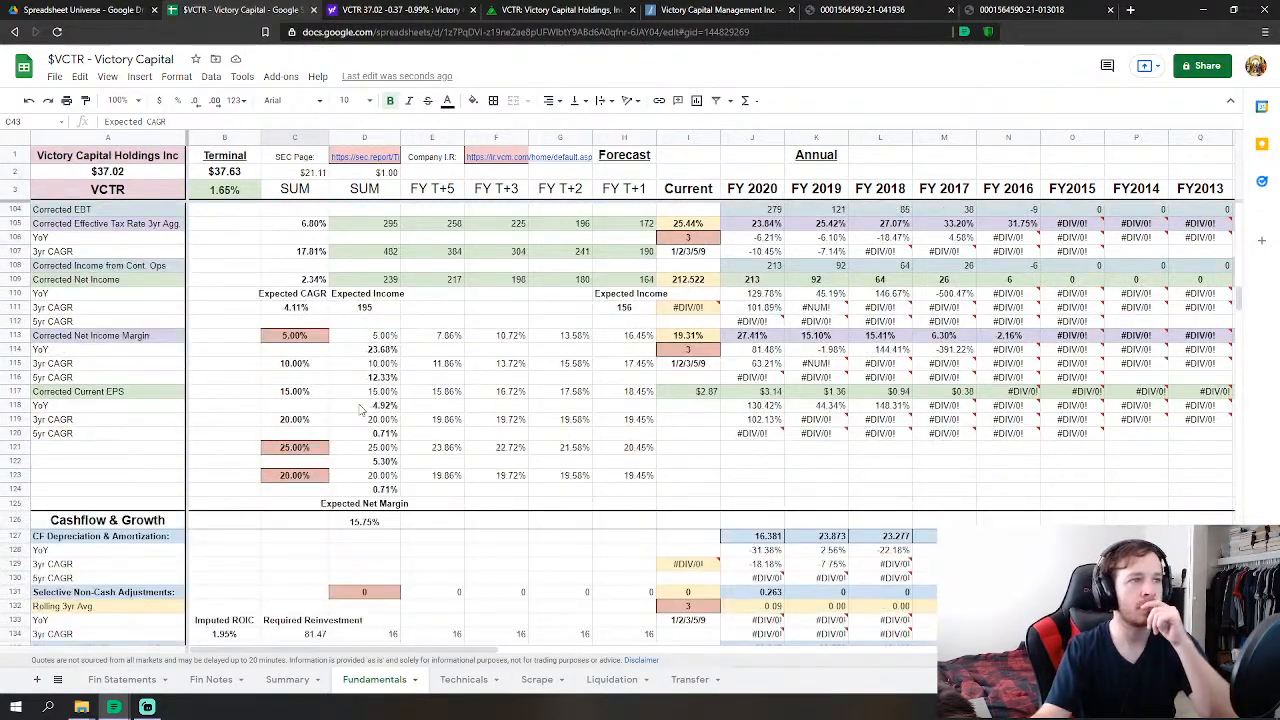
{"action": "scroll", "coordinate": [353, 416], "scroll_direction": "down", "scroll_amount": 18}
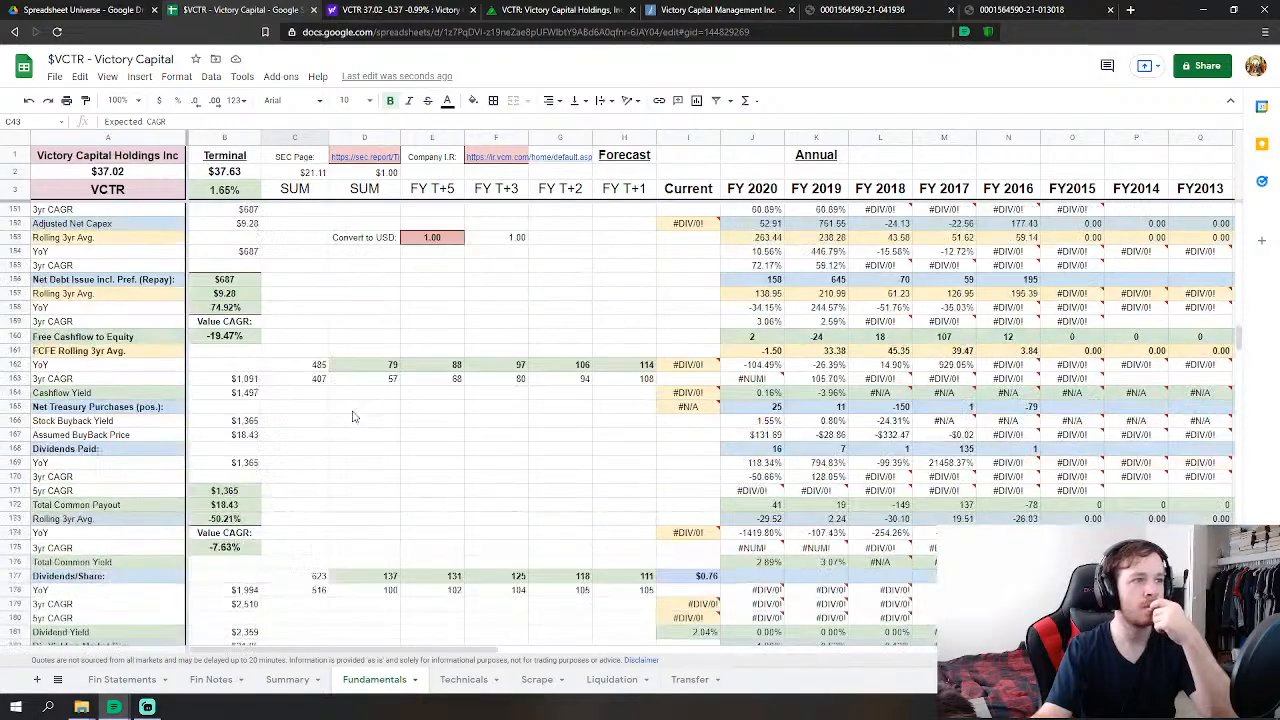
{"action": "scroll", "coordinate": [353, 416], "scroll_direction": "down", "scroll_amount": 5}
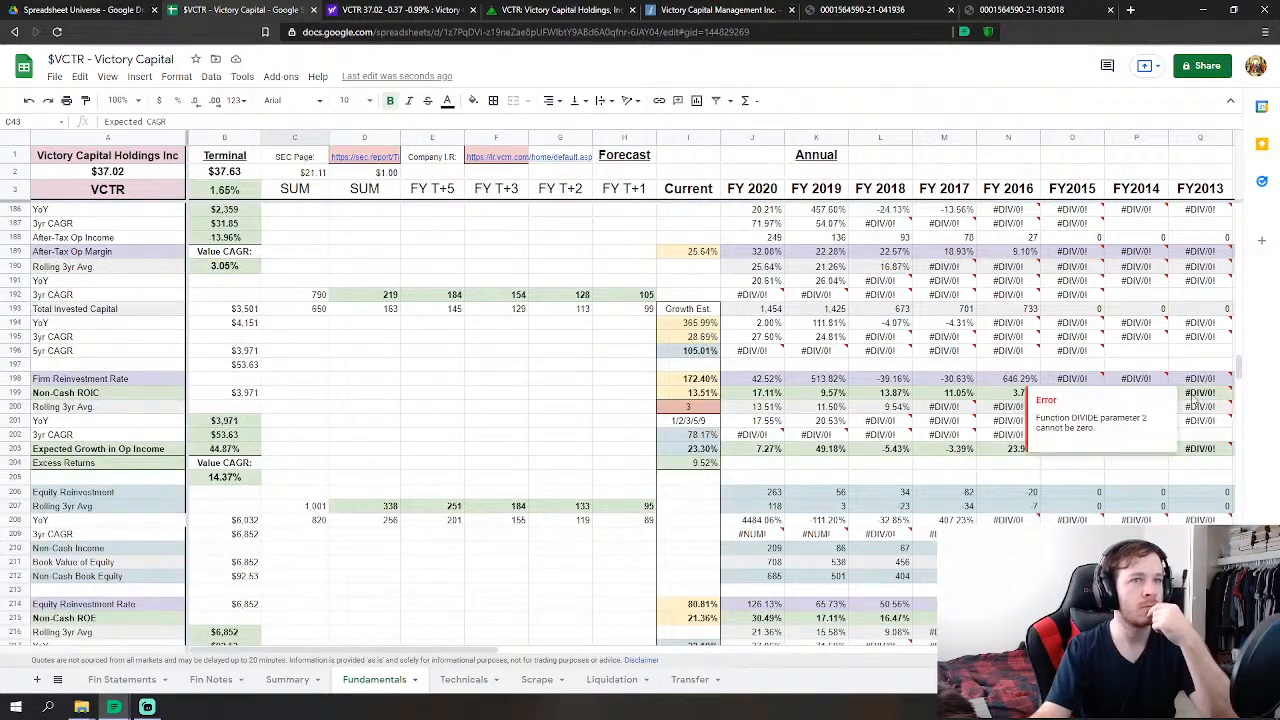
{"action": "mouse_move", "coordinate": [1238, 369]}
{"action": "left_mouse_down"}
{"action": "mouse_move", "coordinate": [1238, 400]}
{"action": "mouse_move", "coordinate": [1238, 268]}
{"action": "mouse_move", "coordinate": [1250, 302]}
{"action": "mouse_move", "coordinate": [1238, 234]}
{"action": "mouse_move", "coordinate": [1258, 240]}
{"action": "left_mouse_up"}
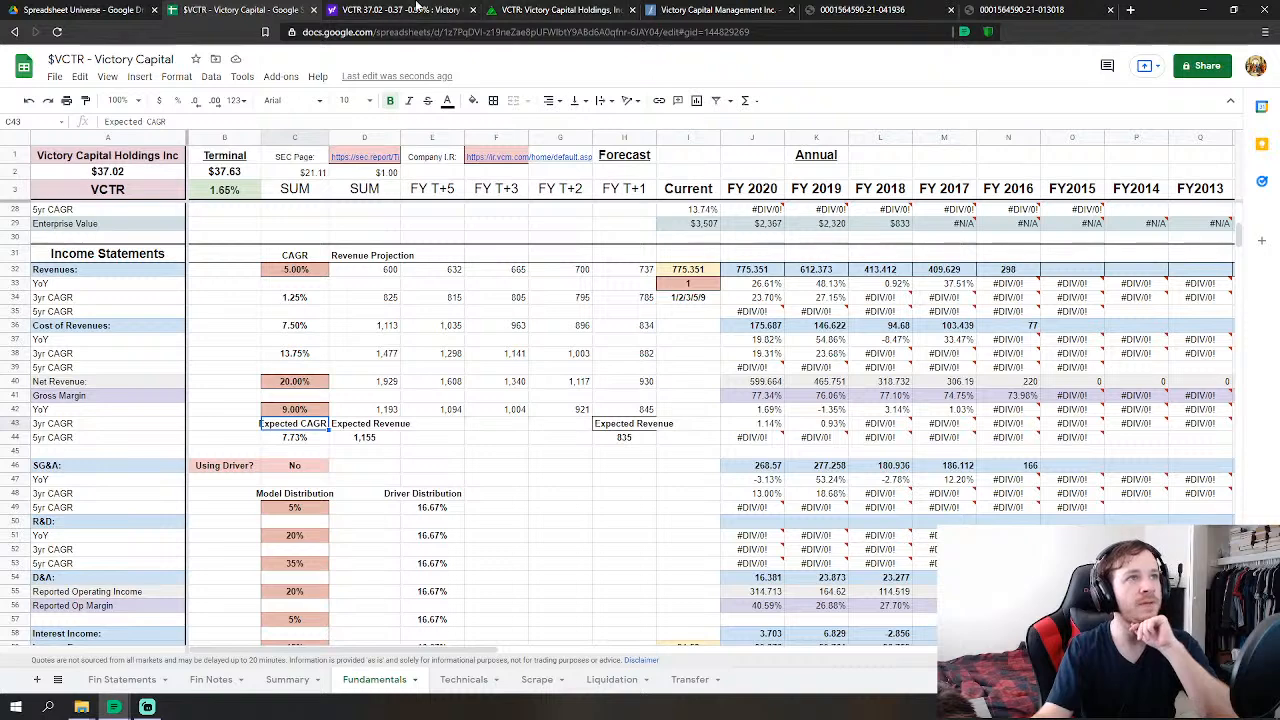
{"action": "left_click", "coordinate": [420, 9]}
{"action": "left_click", "coordinate": [245, 9]}
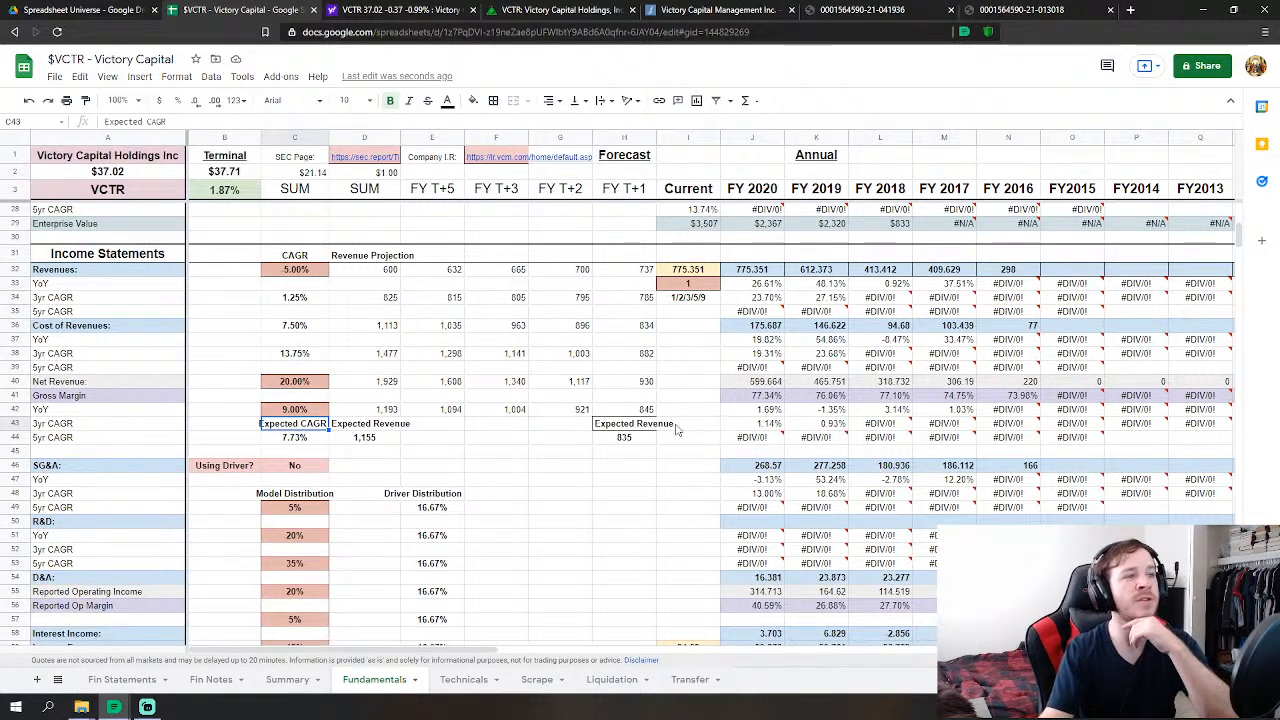
- Inspect the FY 2016 and FY 2019 acquisitions and compare them with the market cap history from Current to FY 2018
{"action": "left_click", "coordinate": [521, 482]}
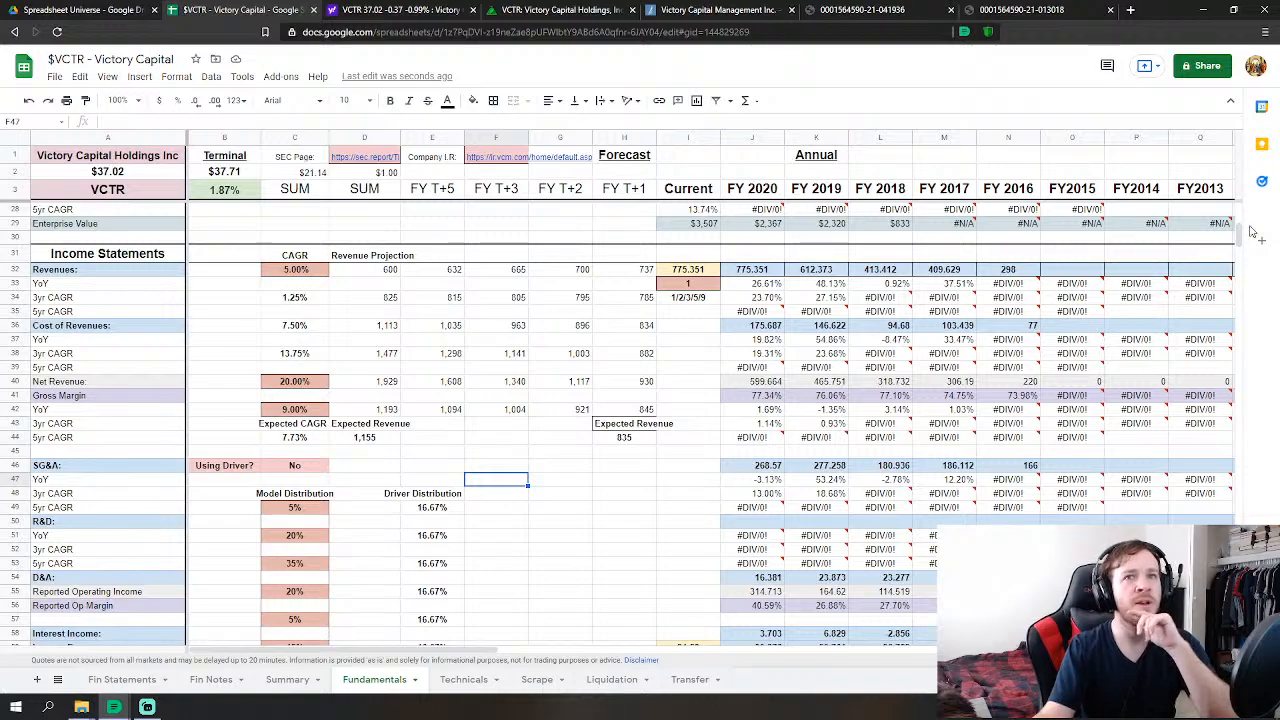
{"action": "left_click_drag", "start_coordinate": [1245, 235], "coordinate": [1237, 330]}
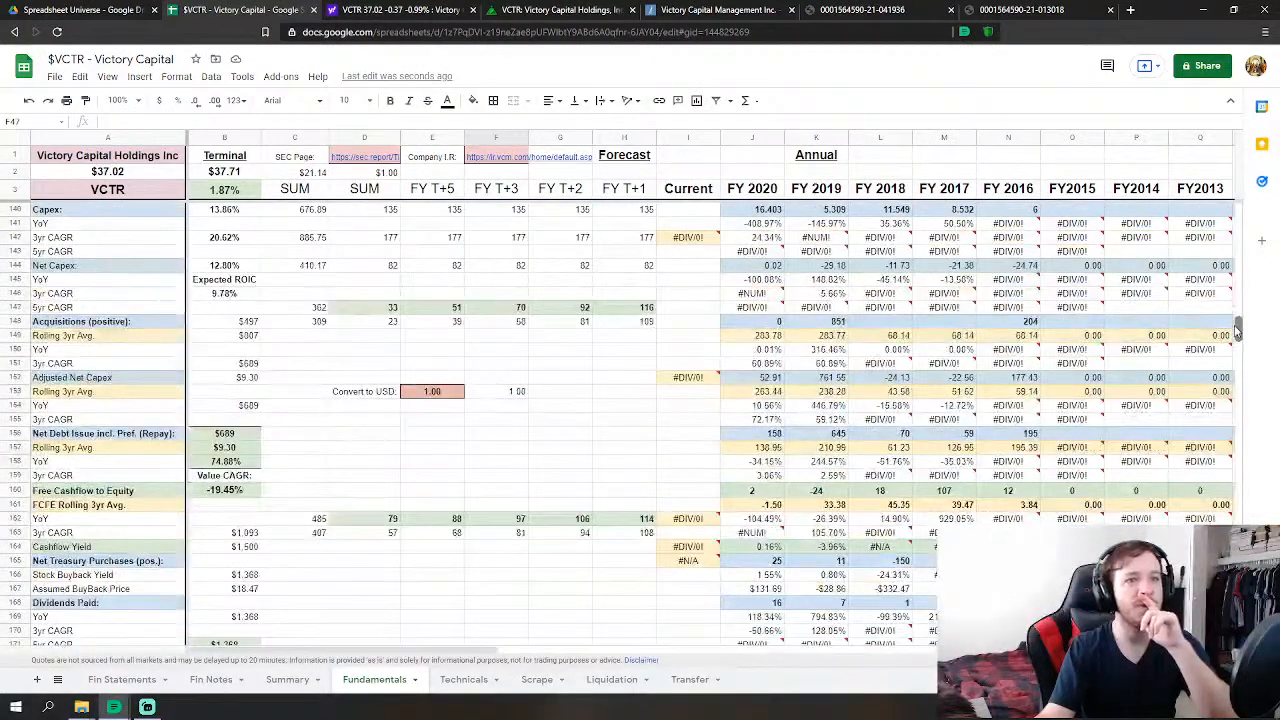
{"action": "scroll", "coordinate": [870, 314], "scroll_direction": "up", "scroll_amount": 1}
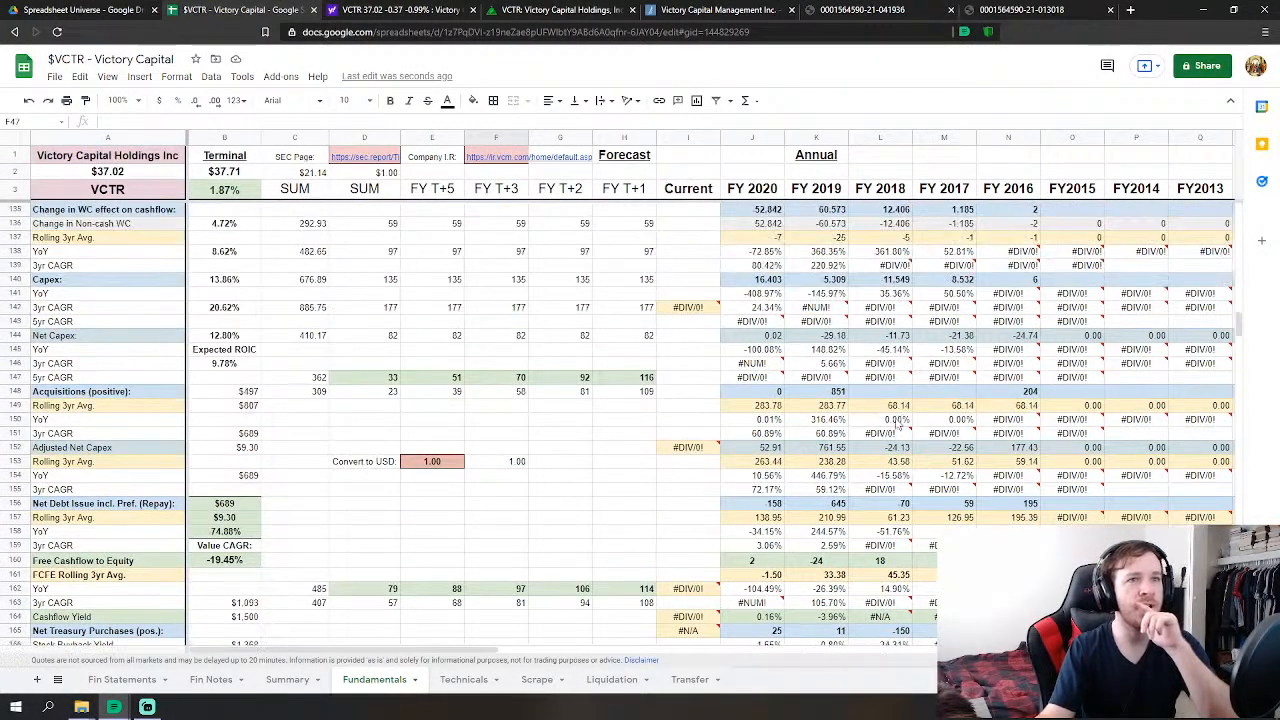
{"action": "left_click", "coordinate": [1030, 398]}
{"action": "left_click", "coordinate": [834, 392]}
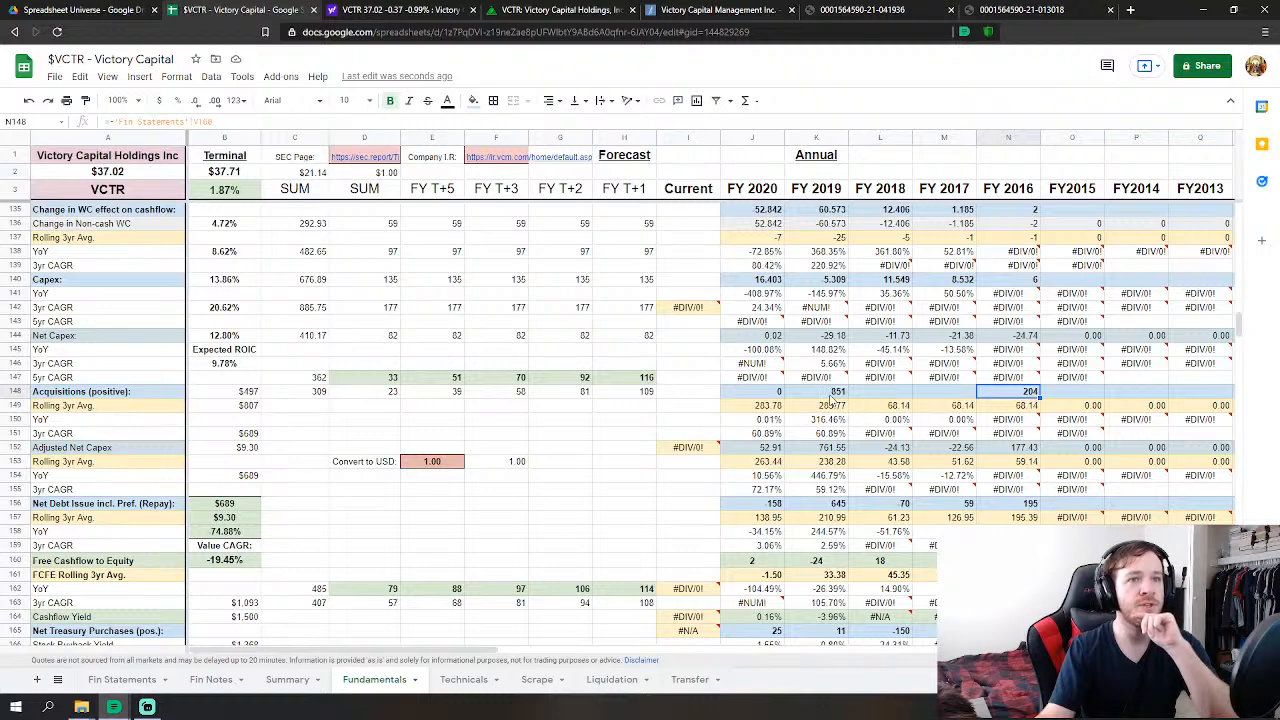
{"action": "scroll", "coordinate": [1243, 316], "scroll_direction": "up", "scroll_amount": 2}
{"action": "left_click_drag", "start_coordinate": [1243, 316], "coordinate": [1243, 208]}
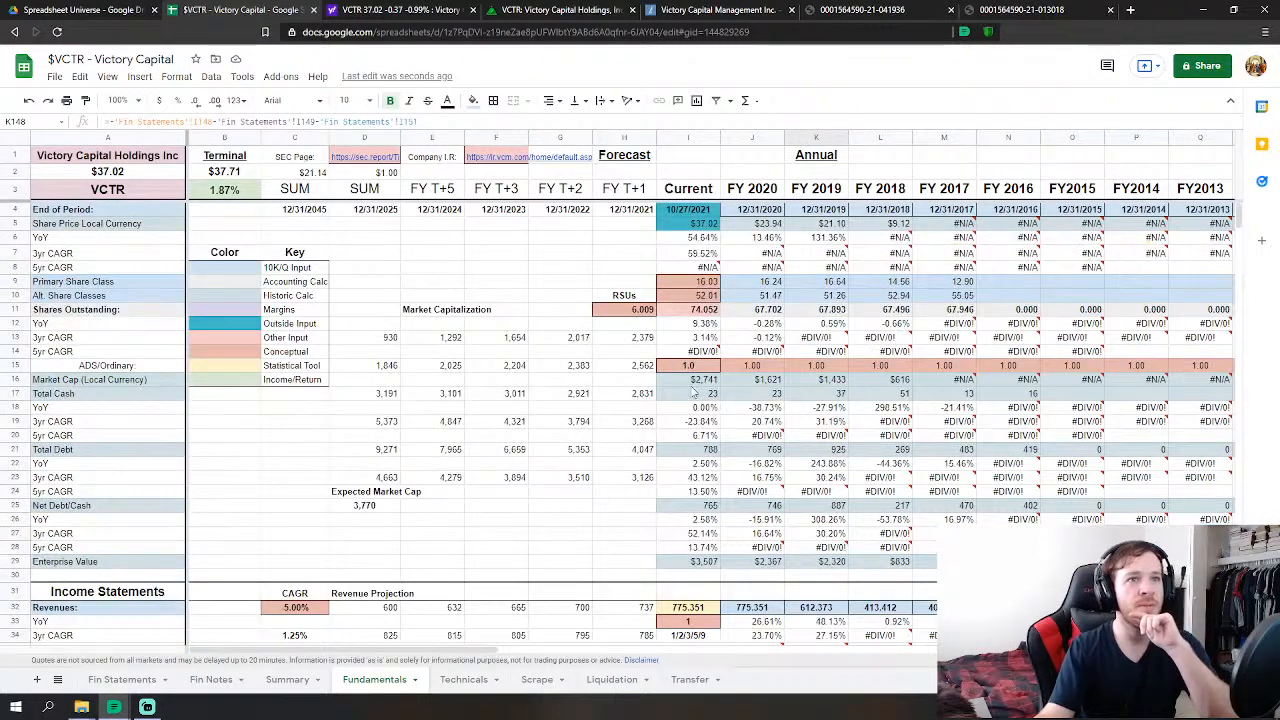
{"action": "left_click_drag", "start_coordinate": [688, 386], "coordinate": [835, 385]}
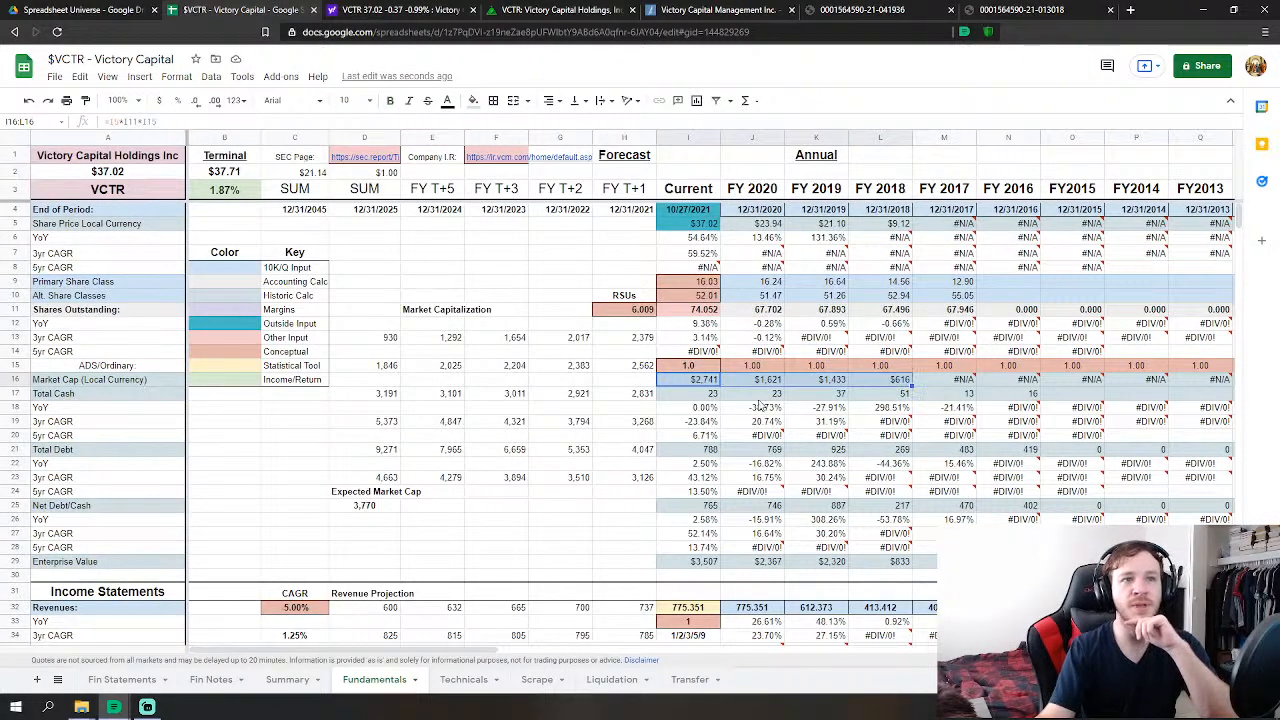
- Examine the net margin assumptions, the interest coverage and Sales/Capital tables, and the leverage and cost of equity projections
{"action": "left_click", "coordinate": [625, 477]}
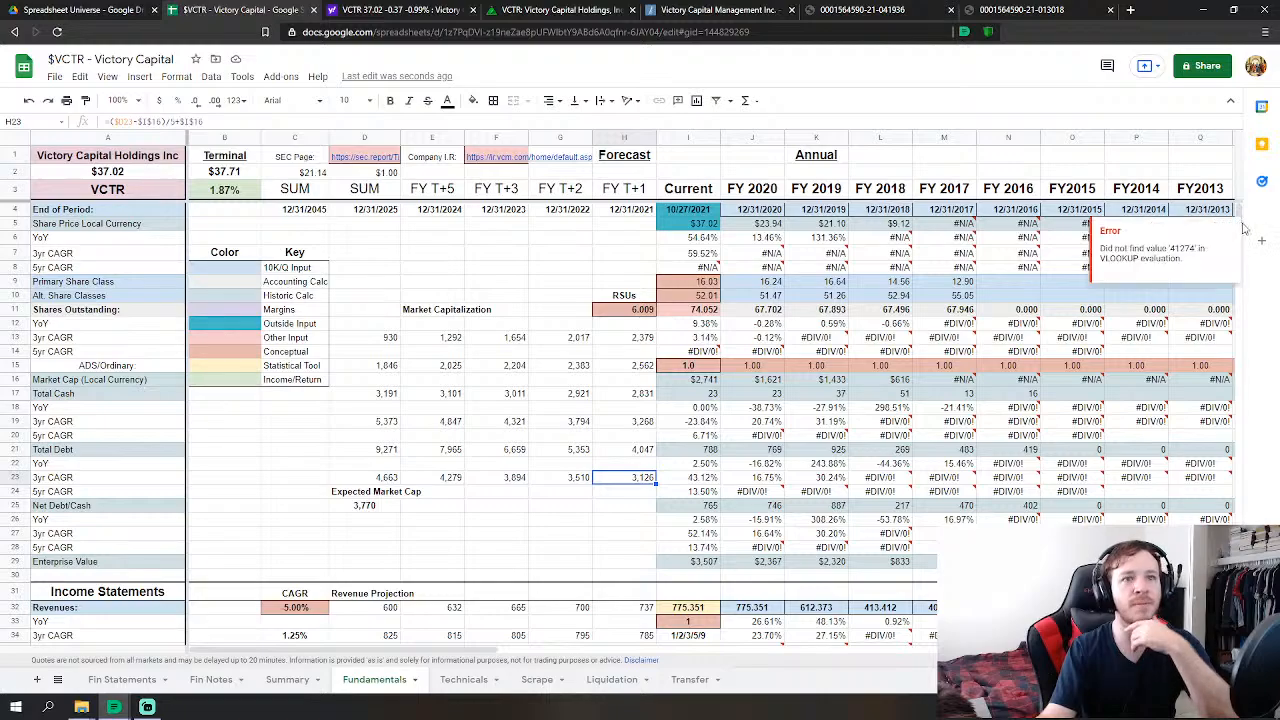
{"action": "key", "text": "Right"}
{"action": "key", "text": "Right"}
{"action": "key", "text": "Right"}
{"action": "key", "text": "Right"}
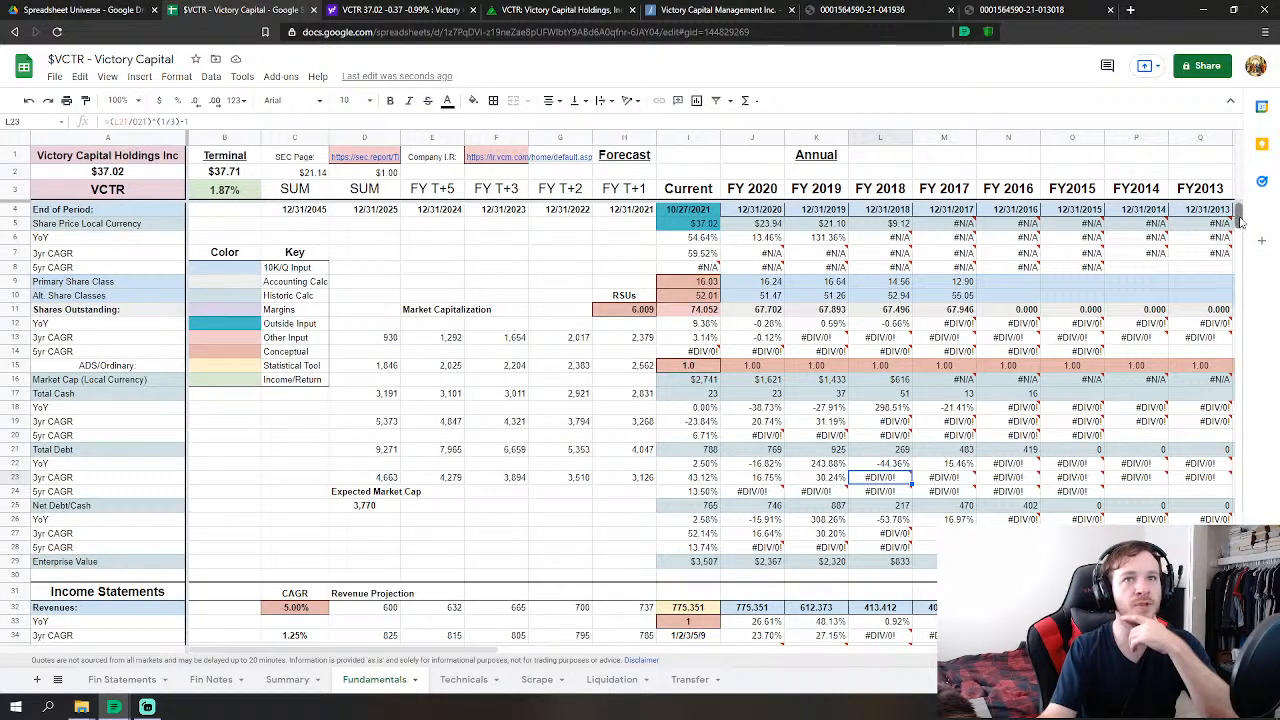
{"action": "left_click_drag", "start_coordinate": [1232, 222], "coordinate": [1203, 303]}
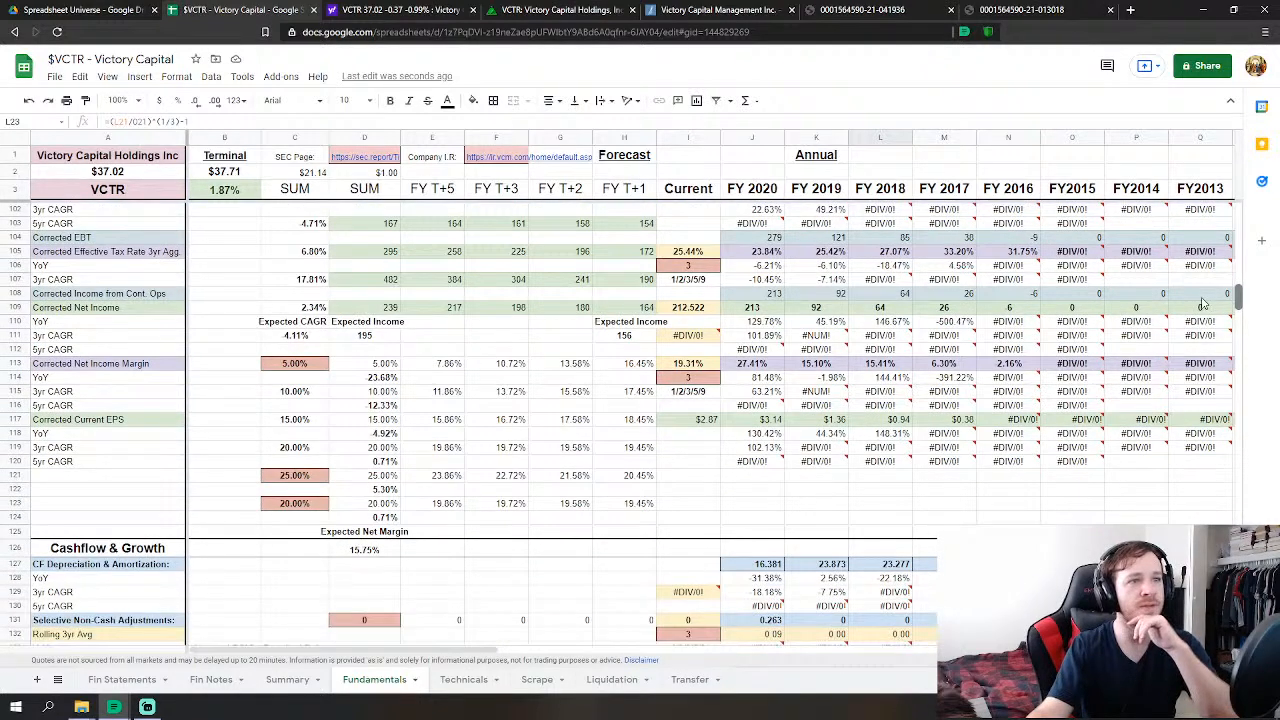
{"action": "left_click", "coordinate": [292, 504]}
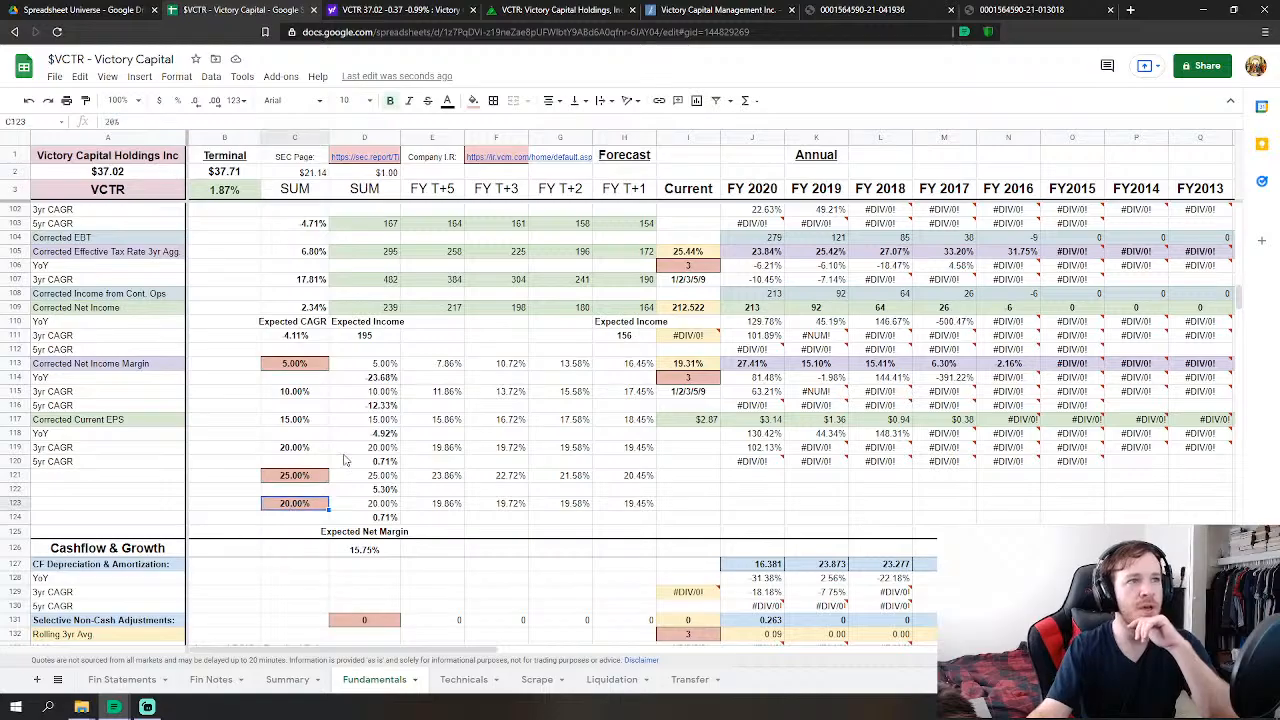
{"action": "scroll", "coordinate": [346, 459], "scroll_direction": "up", "scroll_amount": 2}
{"action": "scroll", "coordinate": [346, 459], "scroll_direction": "down", "scroll_amount": 3}
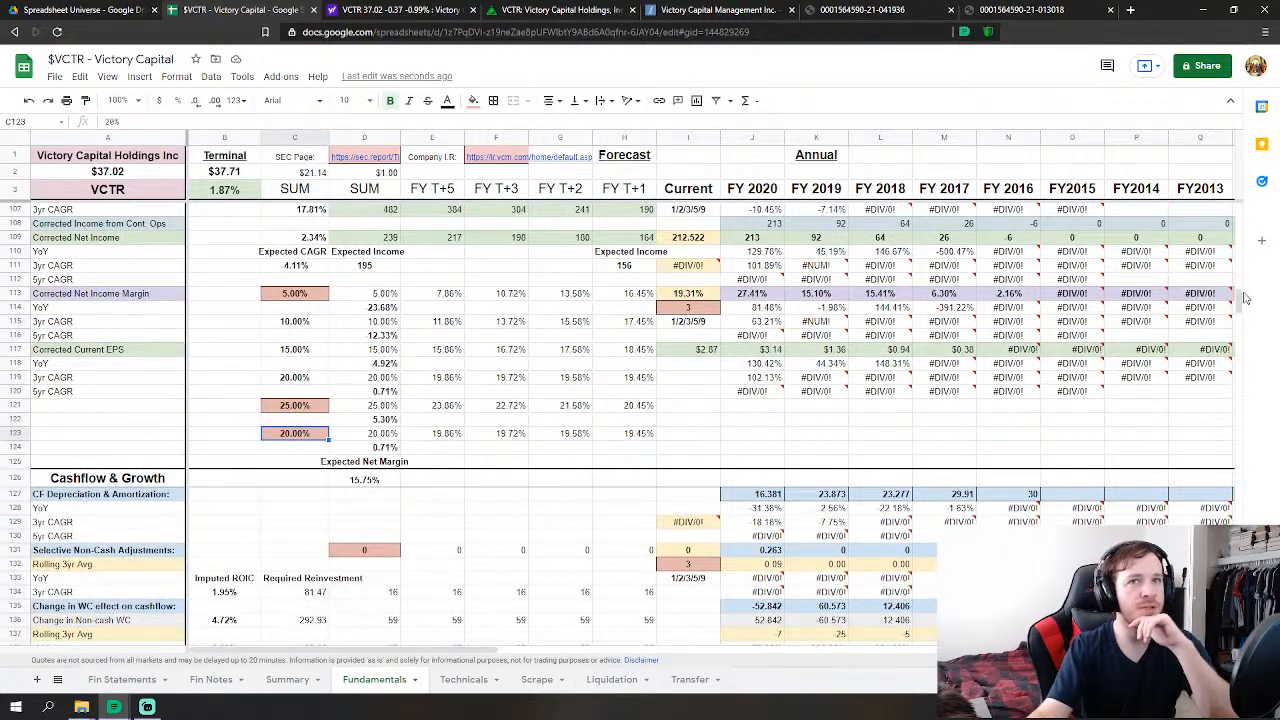
{"action": "mouse_move", "coordinate": [1248, 296]}
{"action": "left_mouse_down"}
{"action": "mouse_move", "coordinate": [1240, 395]}
{"action": "mouse_move", "coordinate": [1236, 298]}
{"action": "left_mouse_up"}
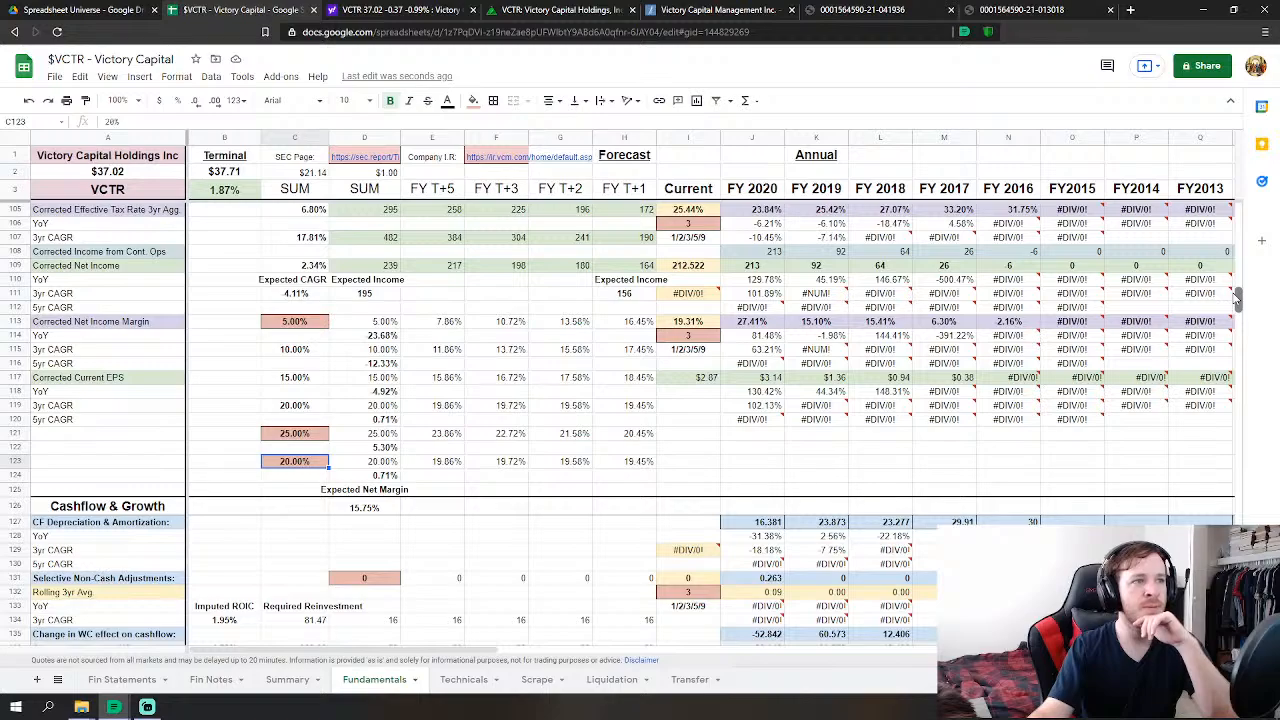
{"action": "left_click_drag", "start_coordinate": [1237, 298], "coordinate": [1237, 494]}
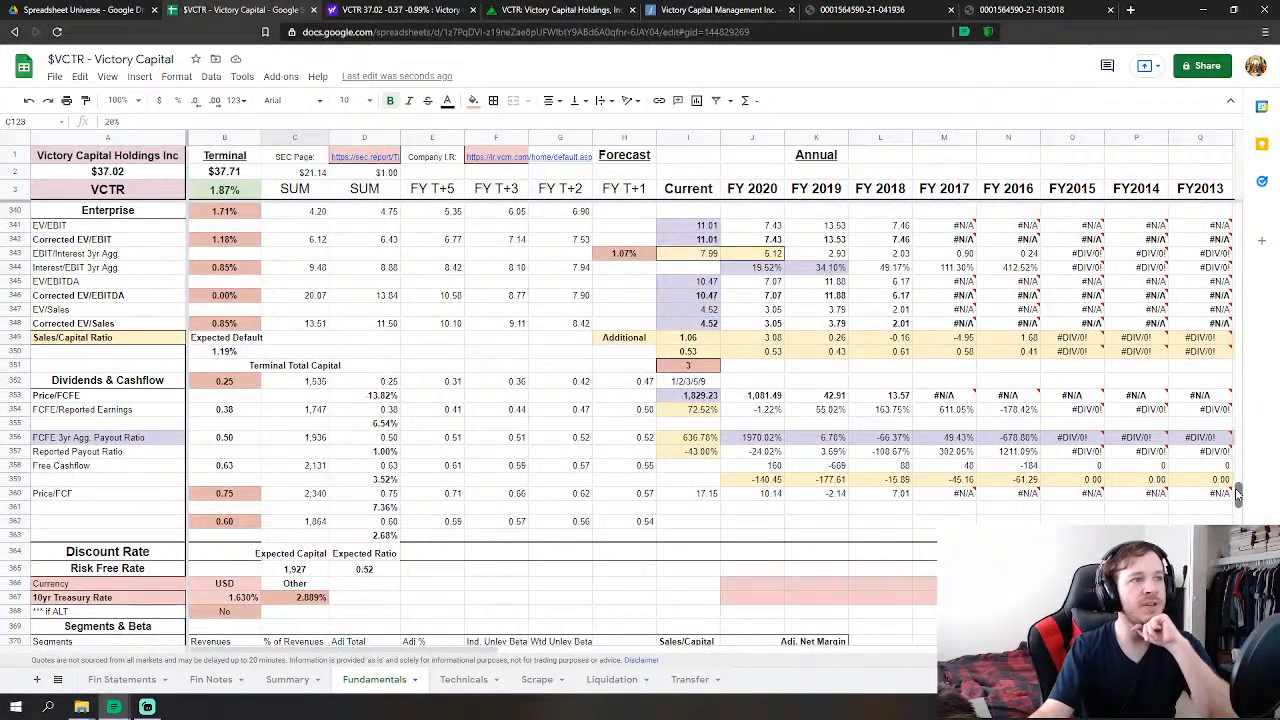
{"action": "left_click_drag", "start_coordinate": [1238, 494], "coordinate": [1247, 488]}
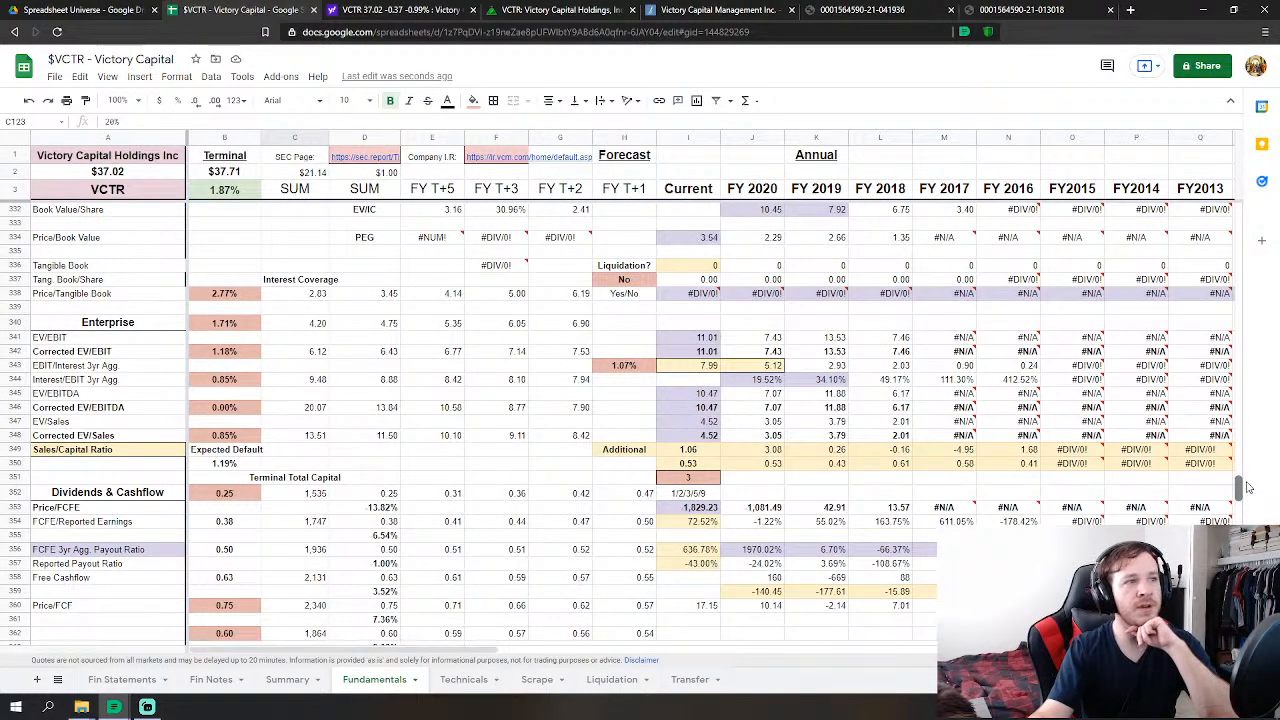
{"action": "scroll", "coordinate": [1247, 487], "scroll_direction": "down", "scroll_amount": 10}
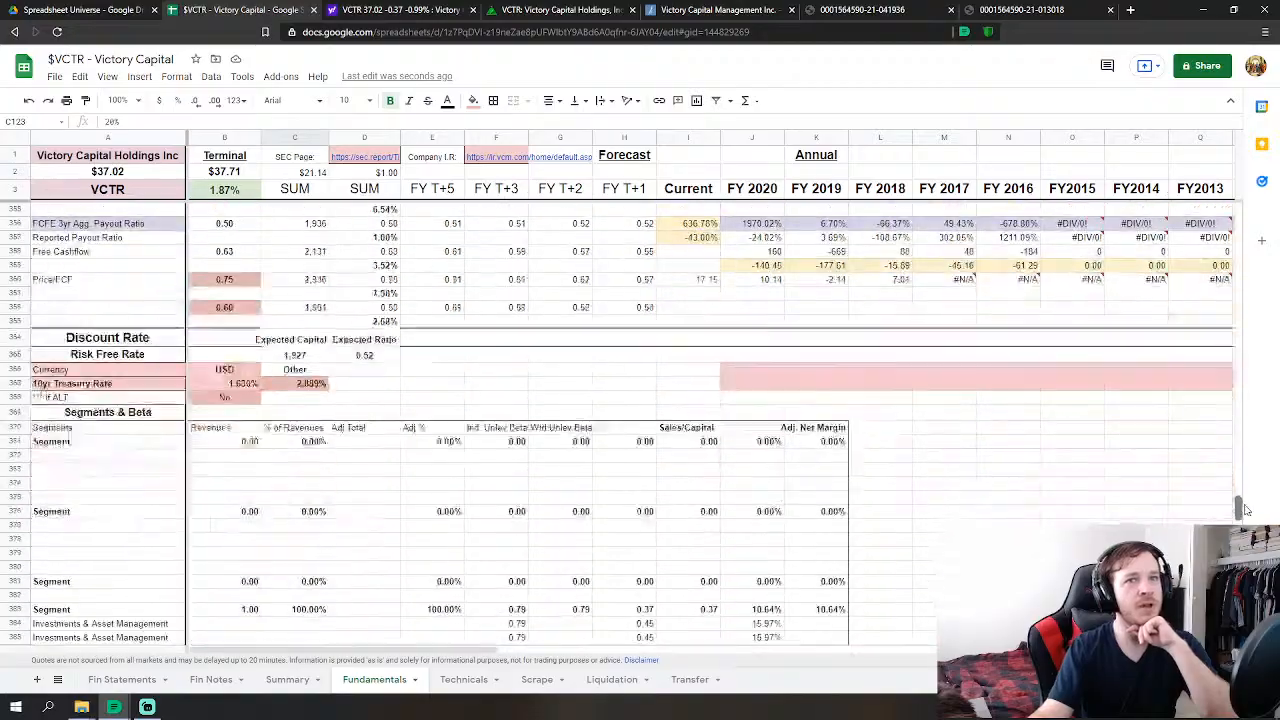
{"action": "scroll", "coordinate": [1247, 487], "scroll_direction": "down", "scroll_amount": 5}
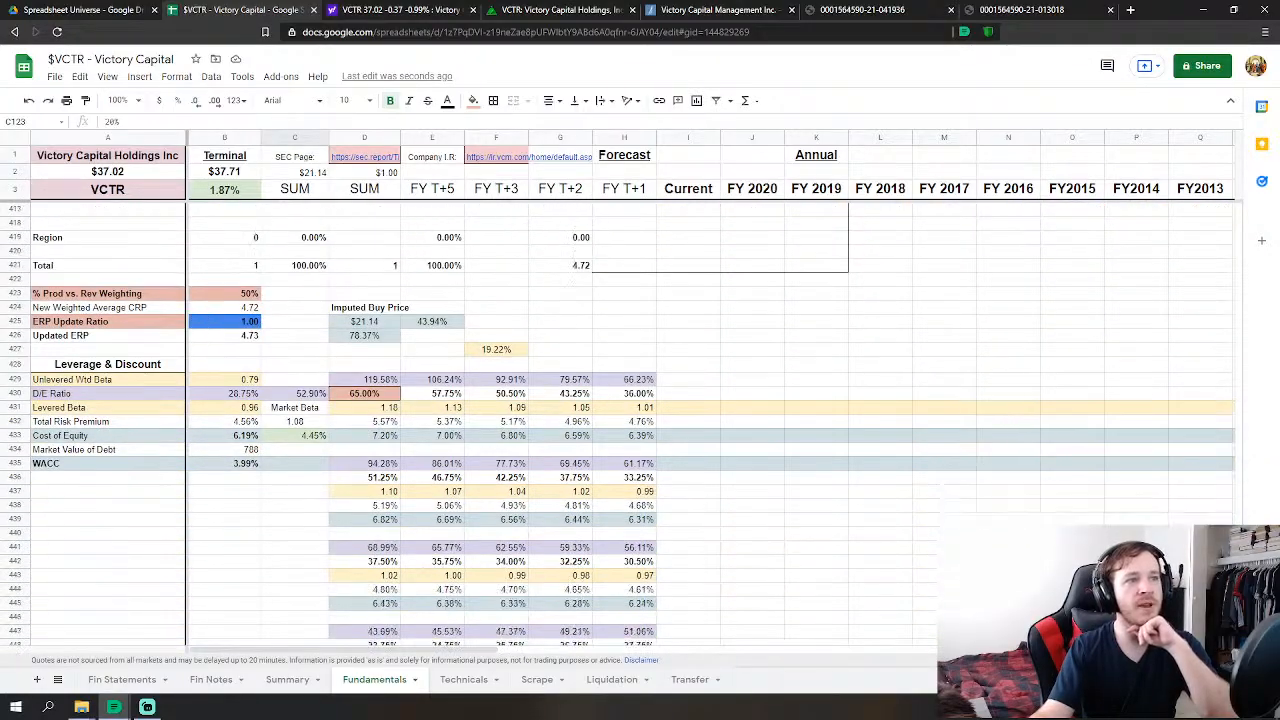
- Set the current default risk beside the EBIT/Interest row (H343) to 0.85%
{"action": "left_click_drag", "start_coordinate": [1238, 566], "coordinate": [1269, 488]}
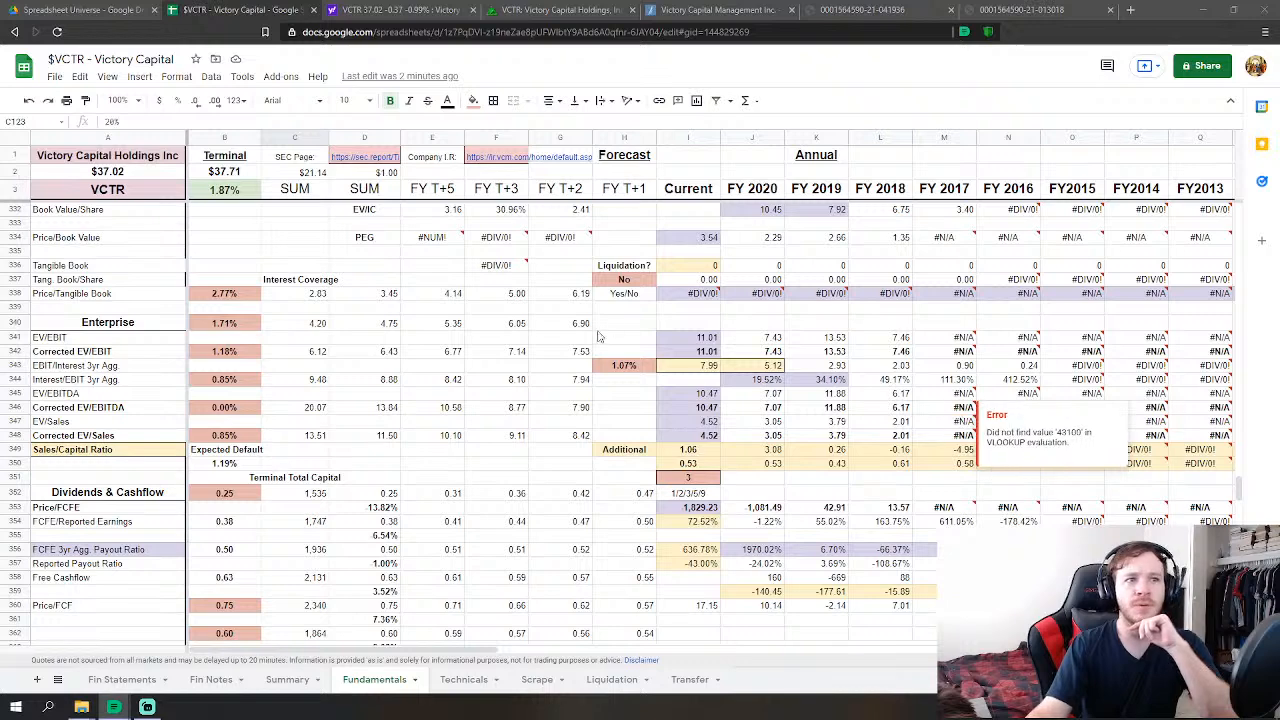
{"action": "left_click", "coordinate": [622, 368]}
{"action": "type", "text": "0.85"}
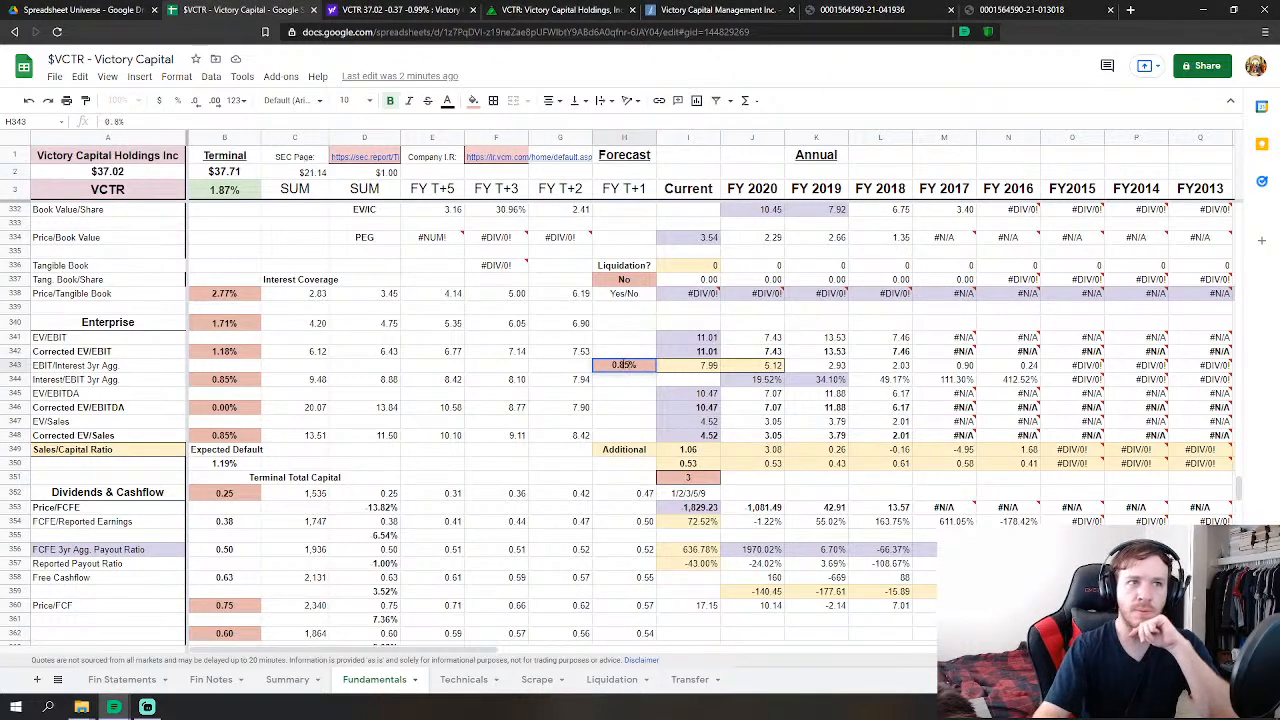
{"action": "key", "text": "Return"}
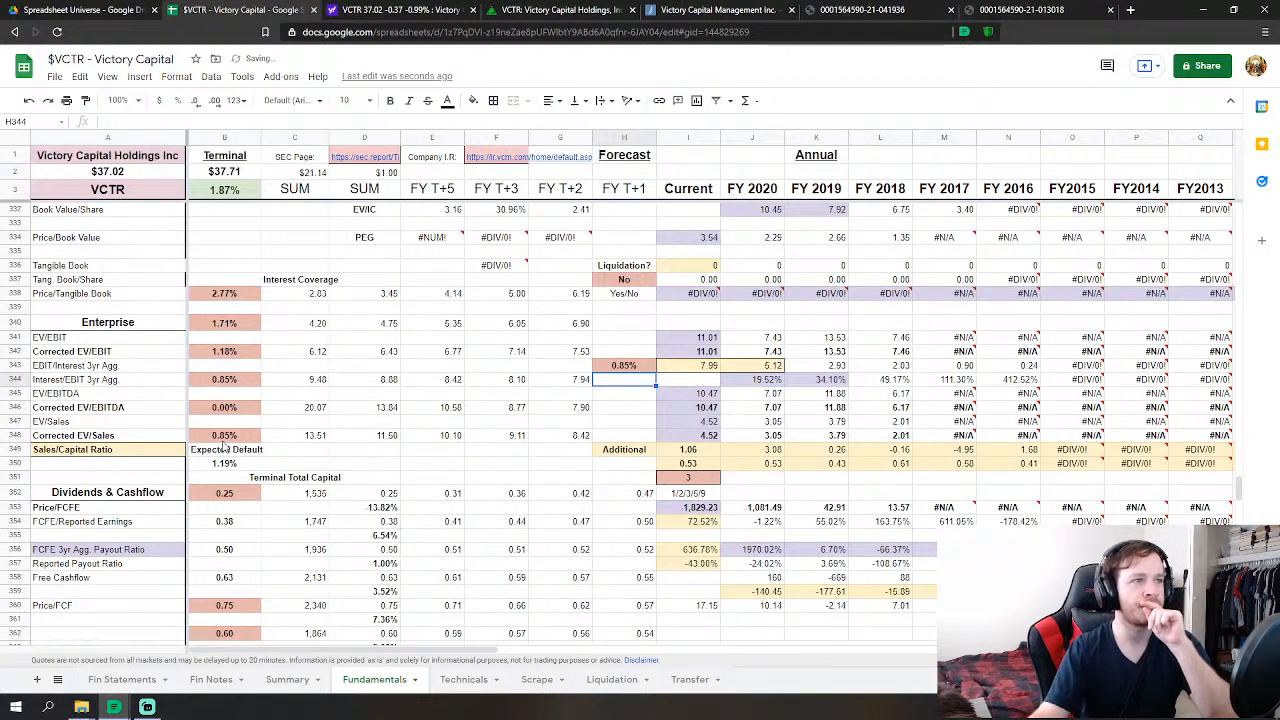
- Inspect the long-term debt projections and balance sheet sections above the interest coverage table
{"action": "left_click", "coordinate": [222, 437]}
{"action": "scroll", "coordinate": [222, 443], "scroll_direction": "up", "scroll_amount": 12}
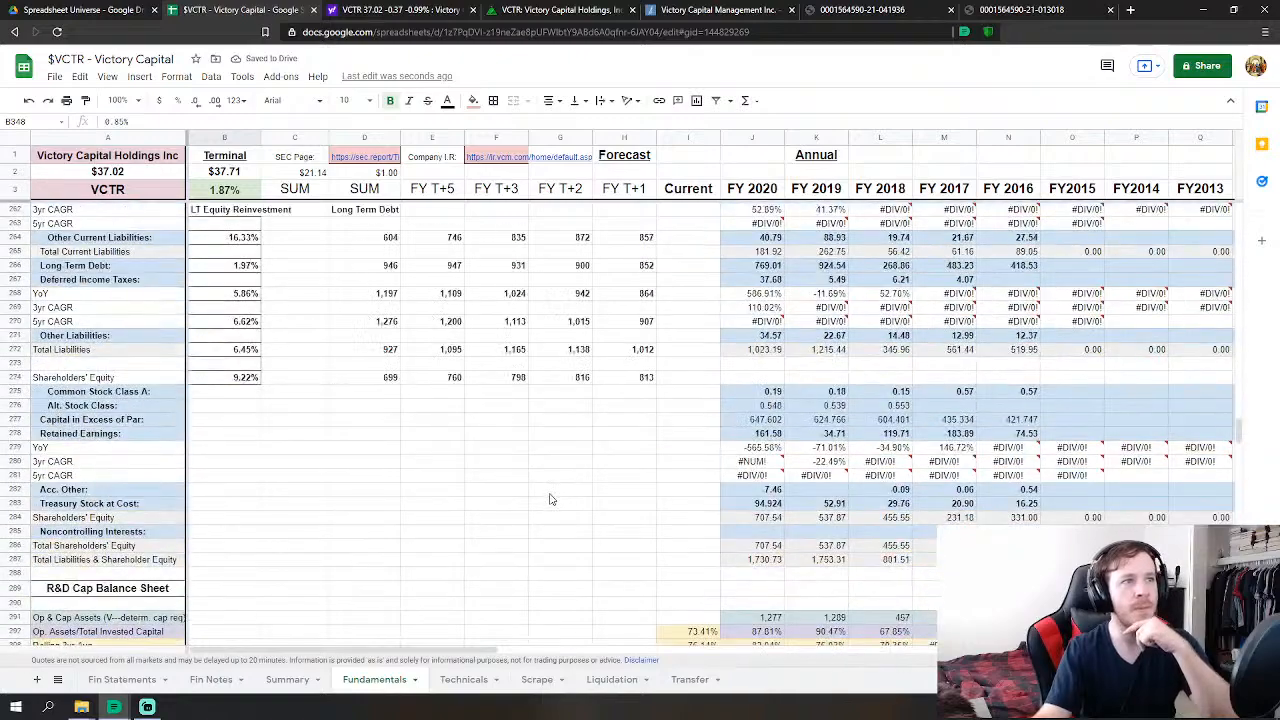
{"action": "scroll", "coordinate": [553, 535], "scroll_direction": "up", "scroll_amount": 6}
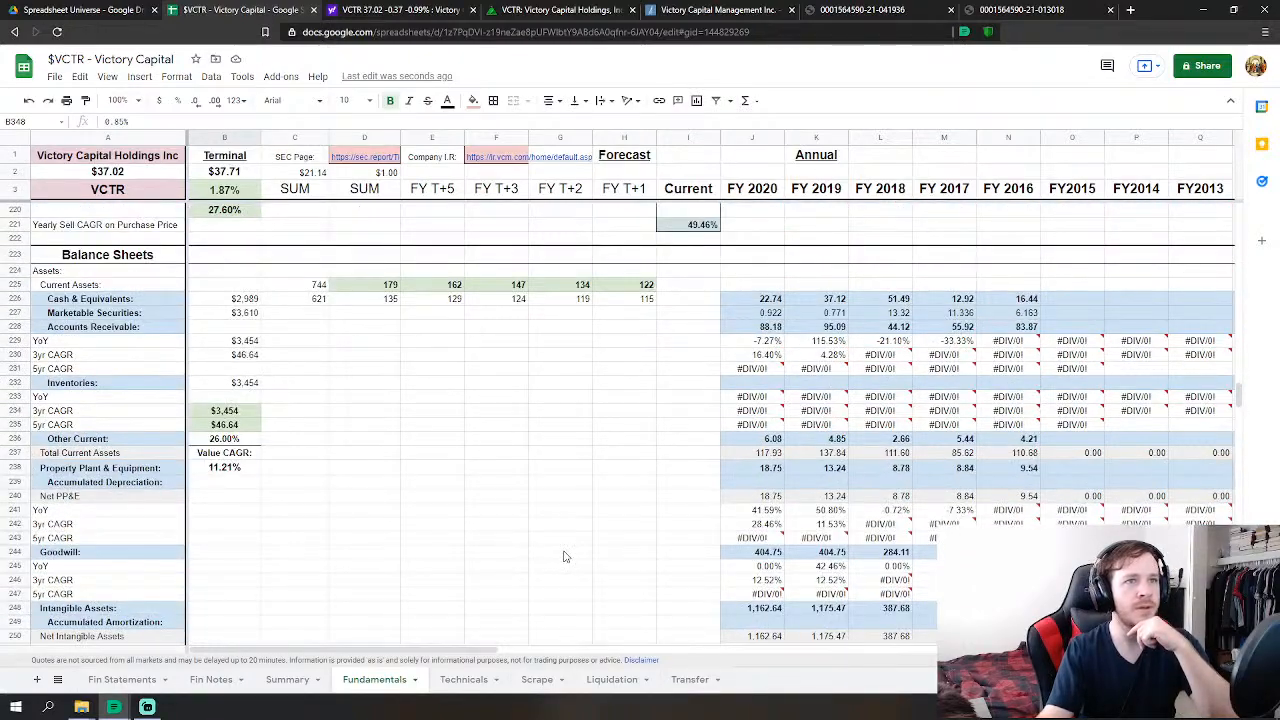
{"action": "scroll", "coordinate": [560, 558], "scroll_direction": "down", "scroll_amount": 2}
{"action": "scroll", "coordinate": [560, 558], "scroll_direction": "down", "scroll_amount": 10}
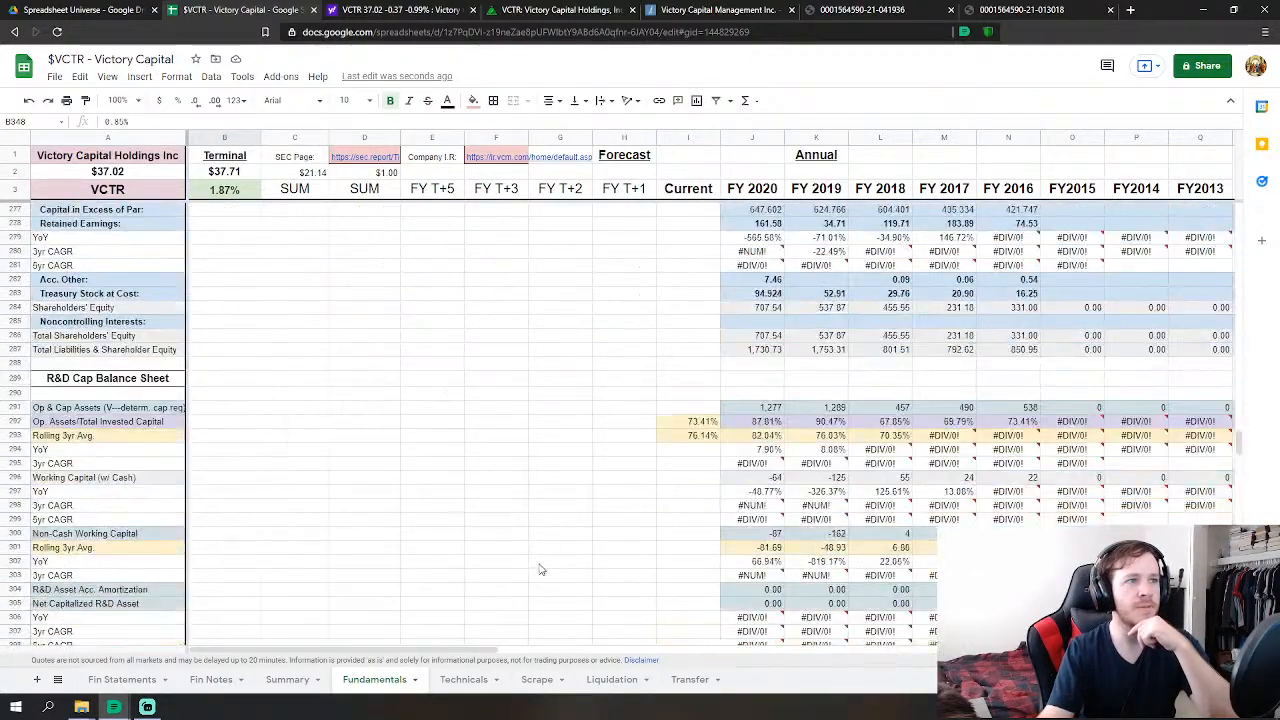
{"action": "scroll", "coordinate": [509, 581], "scroll_direction": "down", "scroll_amount": 5}
{"action": "scroll", "coordinate": [240, 450], "scroll_direction": "up", "scroll_amount": 1}
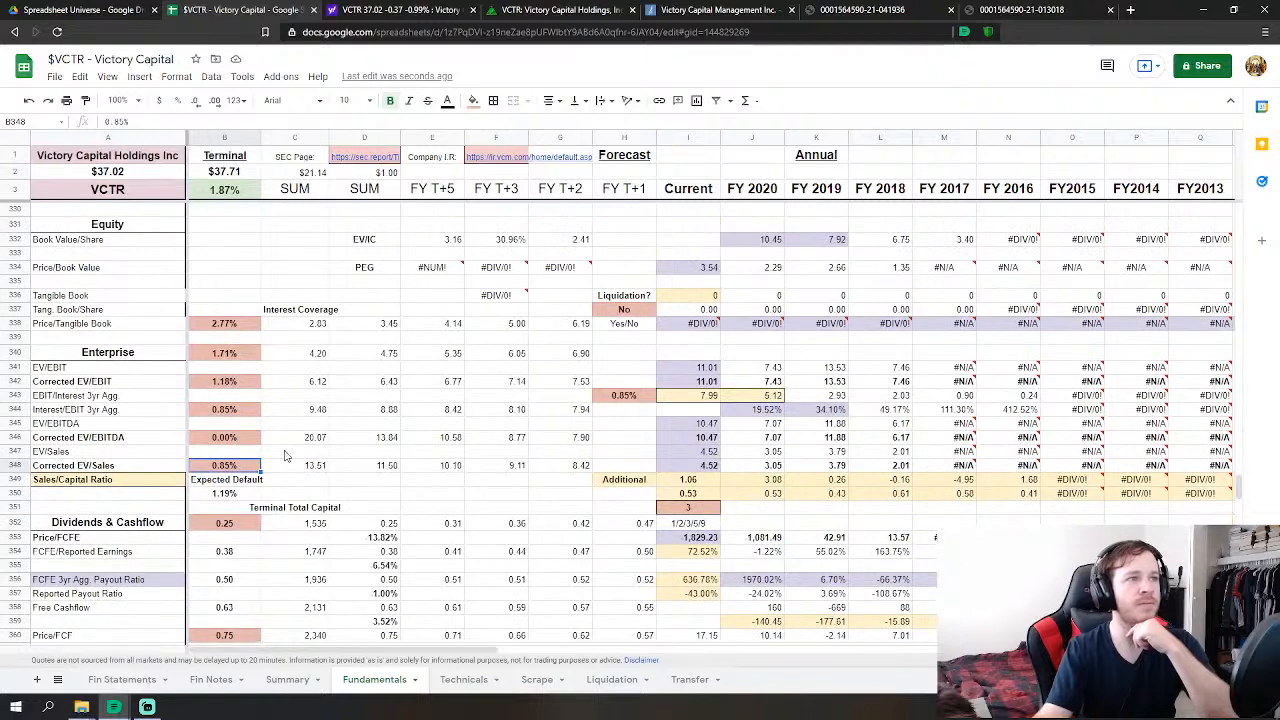
- Try a default risk of 0.69% for the fifth model (B346), and set it back to 0%
{"action": "left_click", "coordinate": [225, 439]}
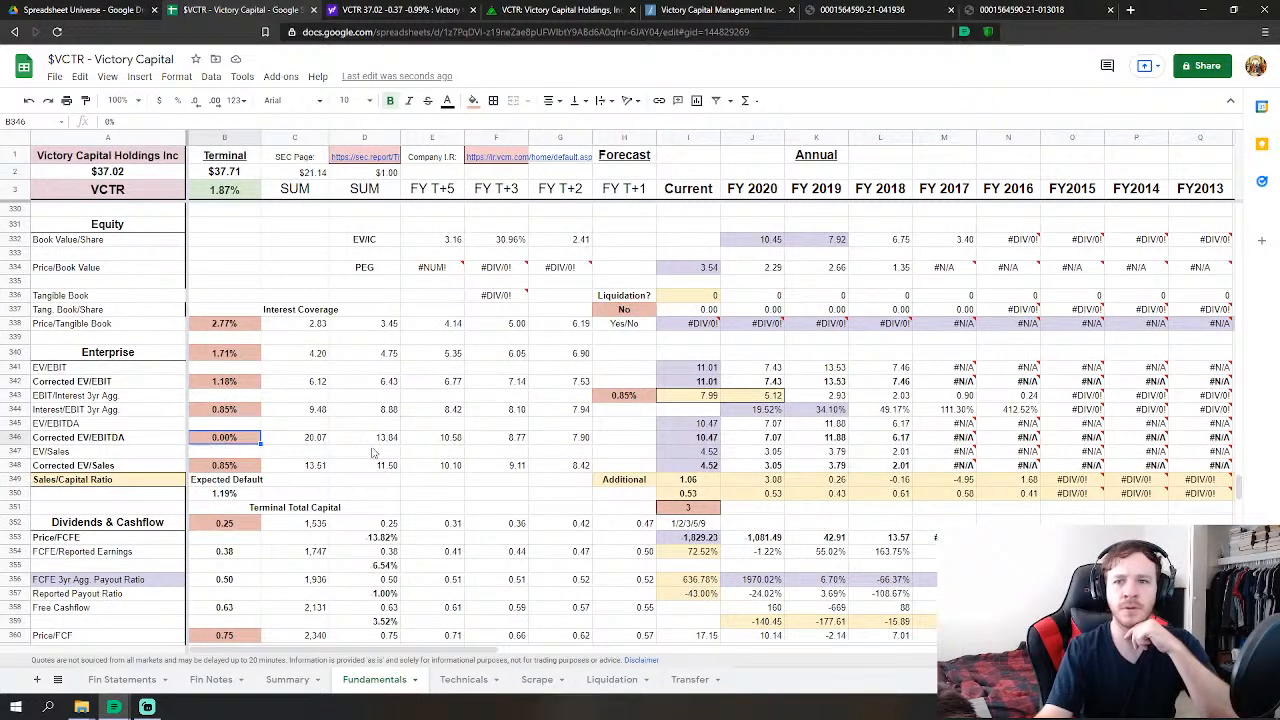
{"action": "type", "text": "0.69"}
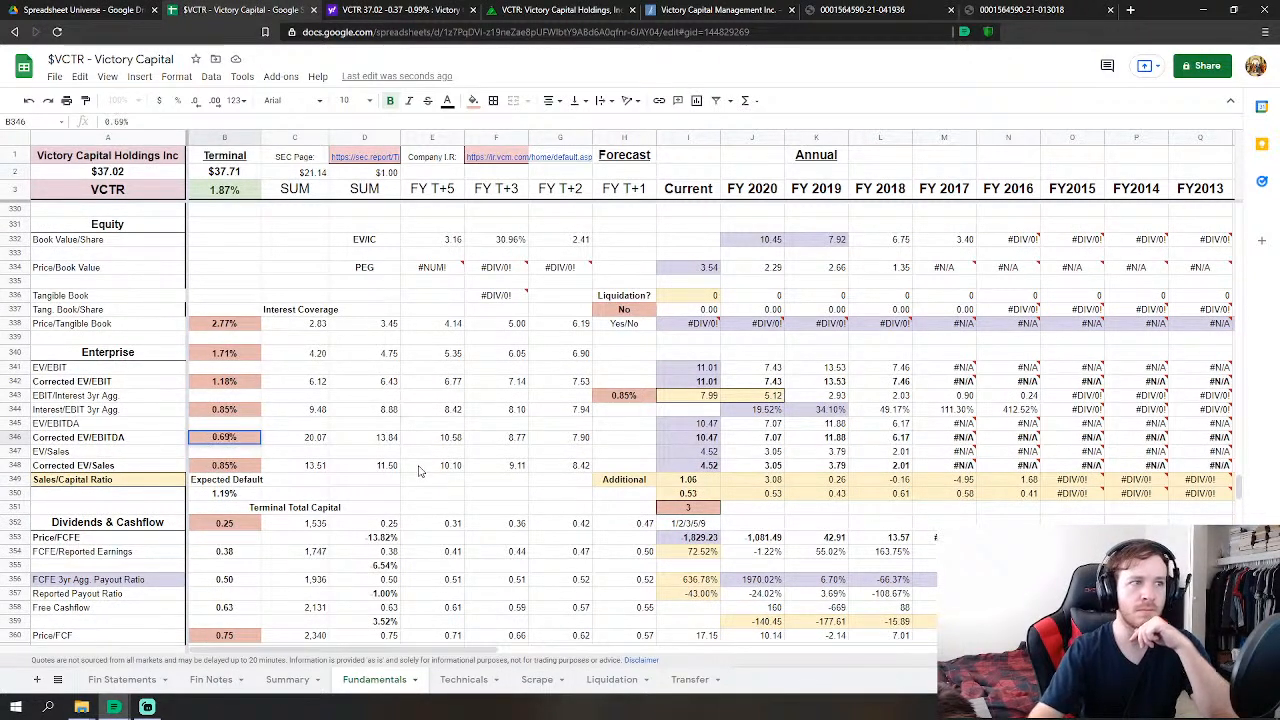
{"action": "key", "text": "Return"}
{"action": "key", "text": "Up"}
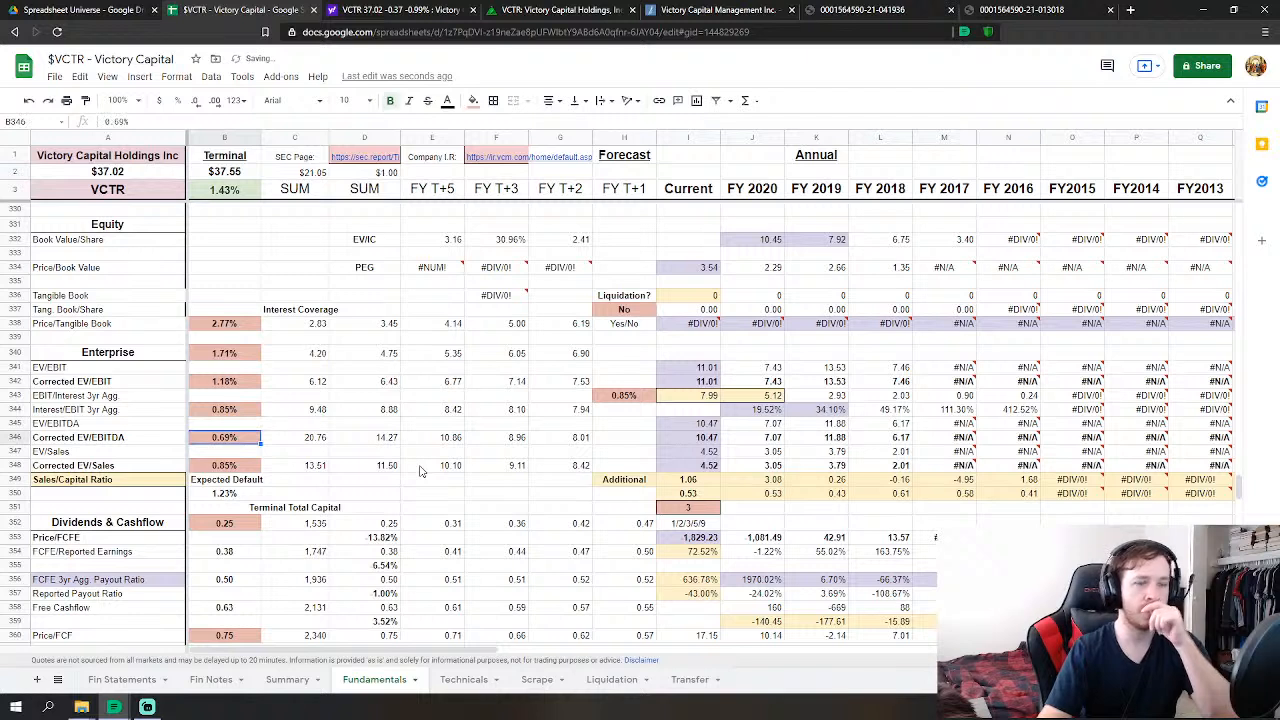
{"action": "type", "text": "0"}
{"action": "key", "text": "Up"}
- Set the default risk to 0.69% for the fourth model (B344) and 0.85% for the third model (B342)
{"action": "key", "text": "Up"}
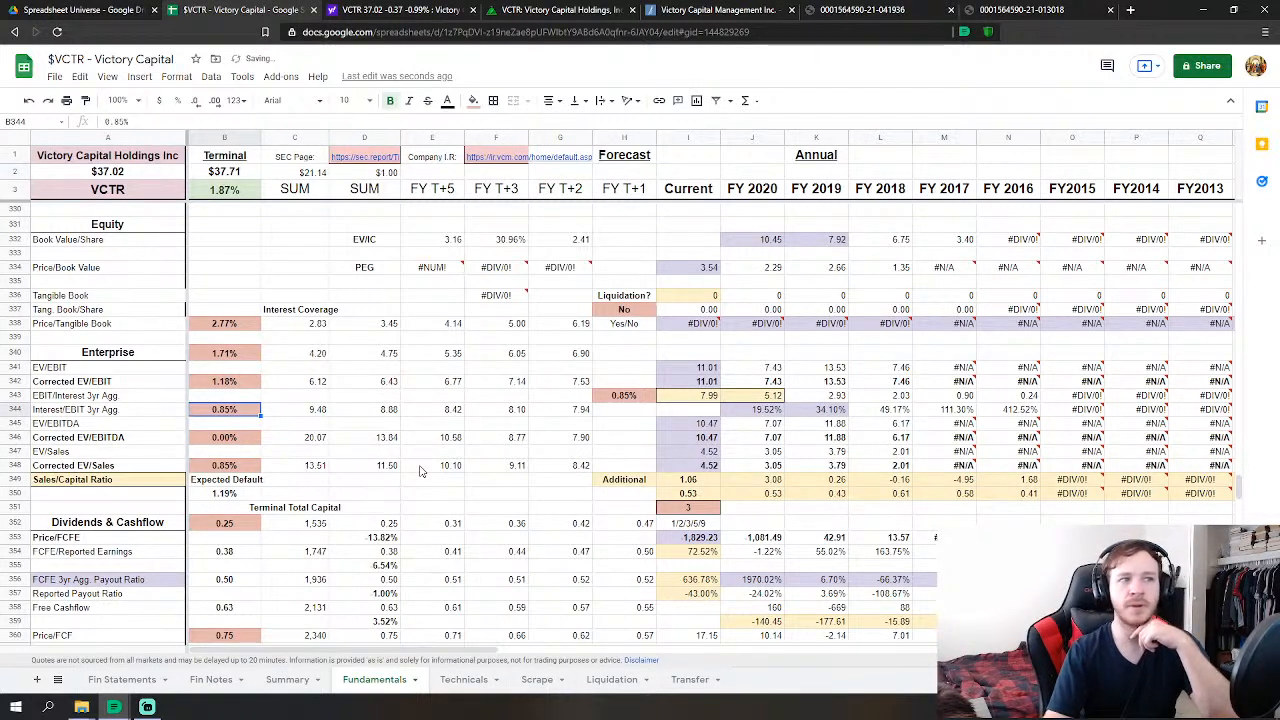
{"action": "type", "text": "0.69"}
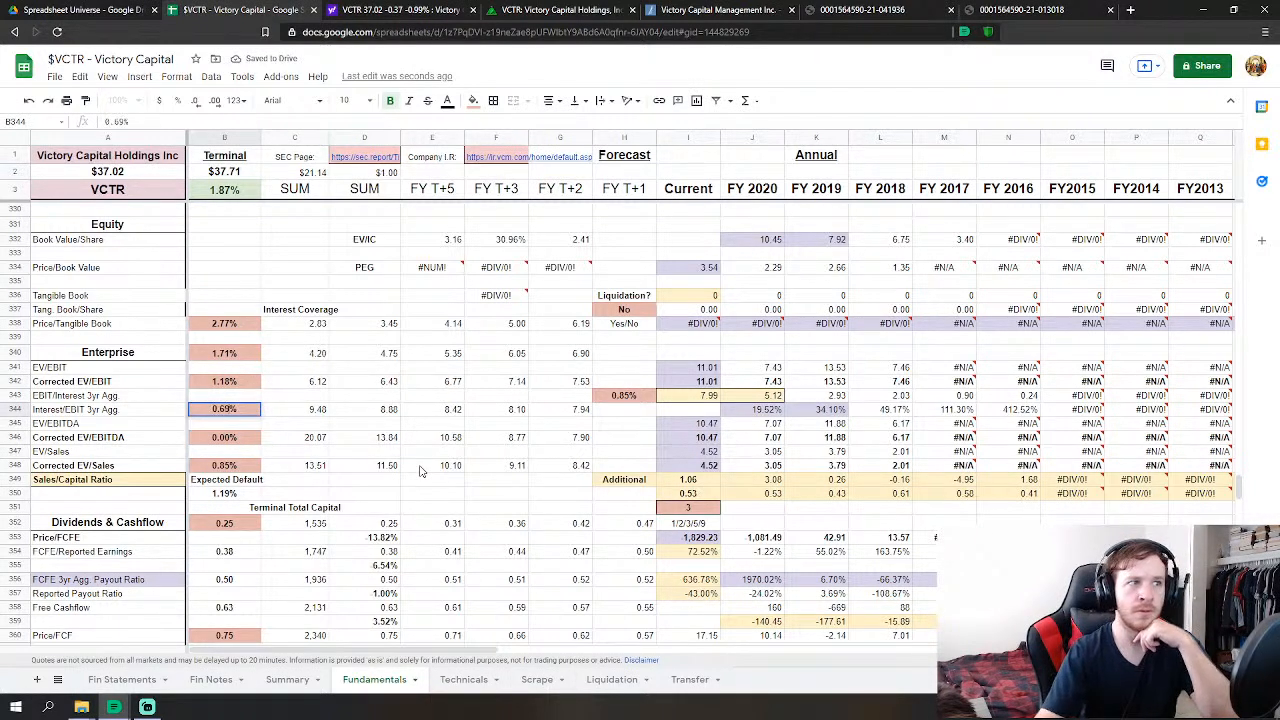
{"action": "key", "text": "Up"}
{"action": "key", "text": "Up"}
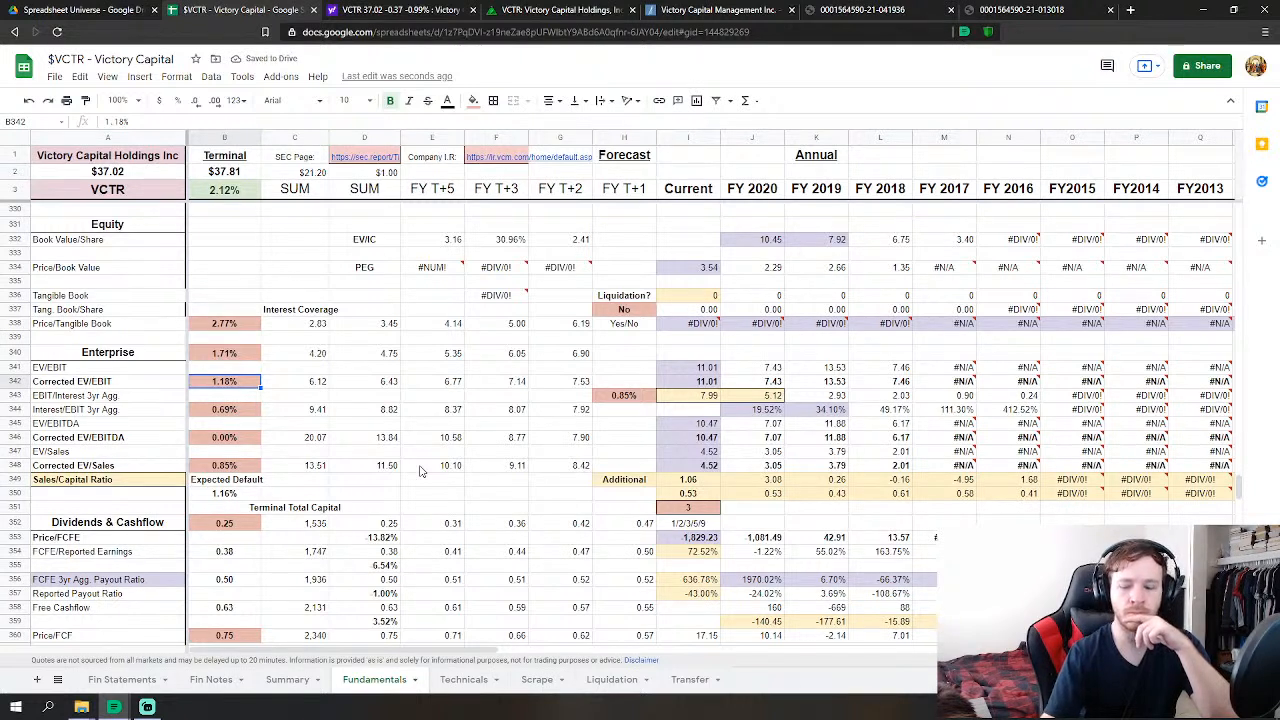
{"action": "type", "text": "0.85"}
{"action": "key", "text": "Up"}
- Set the default risk to 1.33% for the second model (B340) and 1.71% for the first model (B338)
{"action": "key", "text": "Up"}
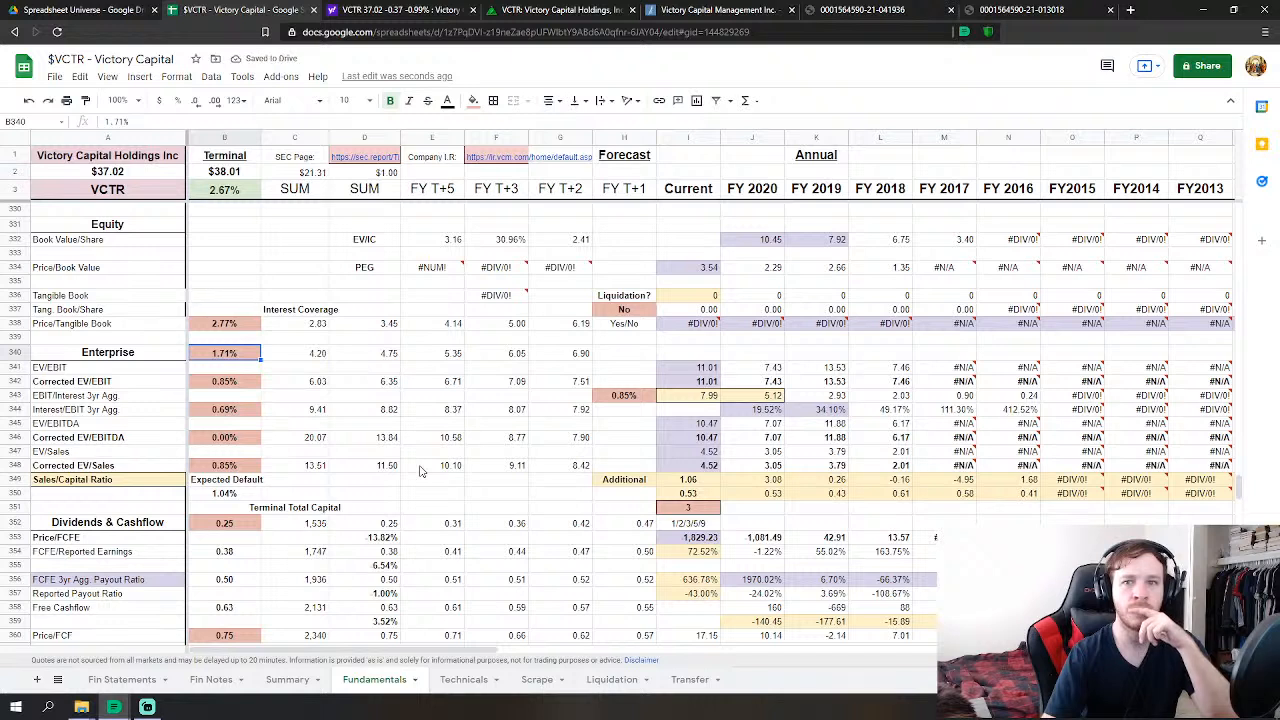
{"action": "type", "text": "1.33"}
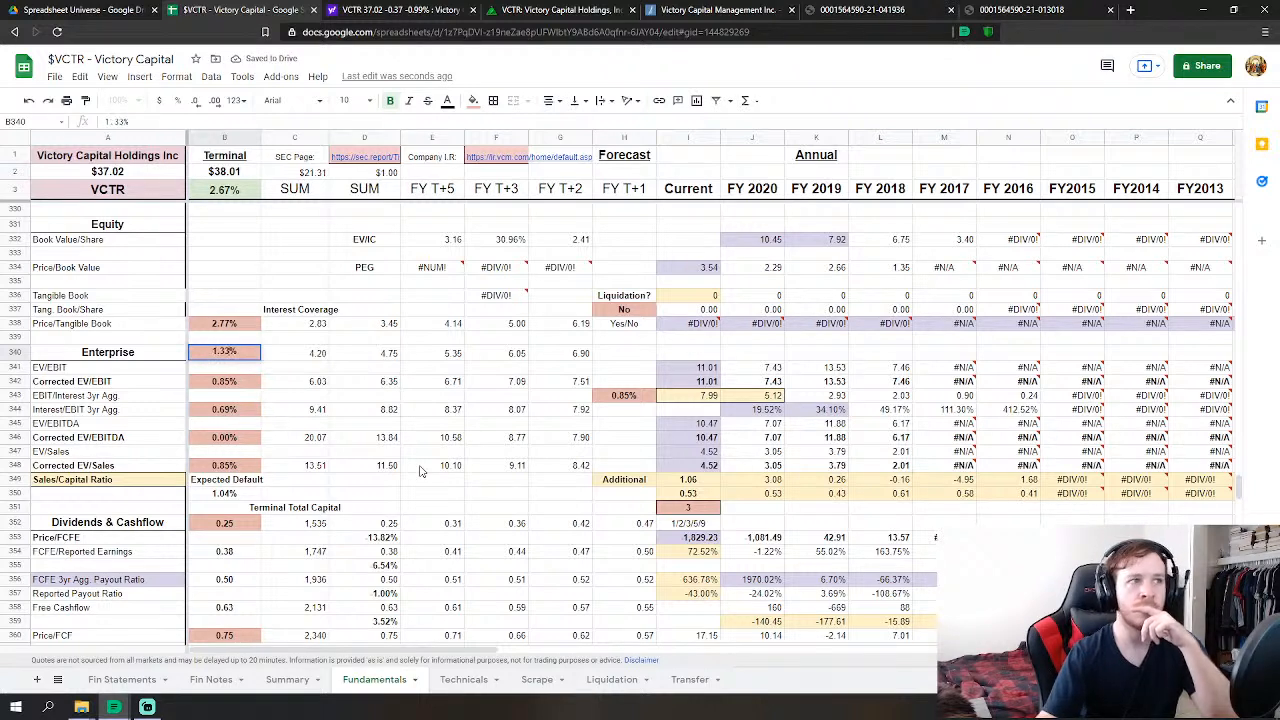
{"action": "key", "text": "Up"}
{"action": "key", "text": "Up"}
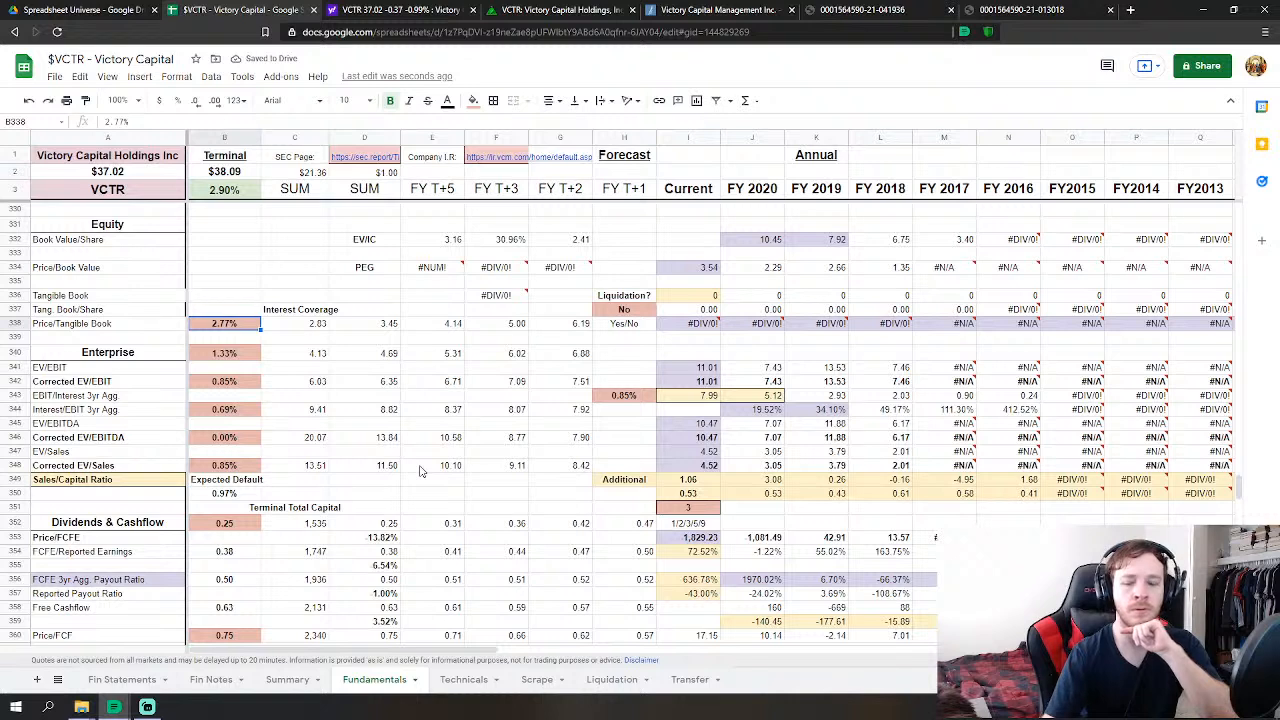
{"action": "type", "text": "1.71"}
{"action": "key", "text": "Down"}
- Set the analyst model's default risk (B348) to 0.69%
{"action": "key", "text": "Down"}
{"action": "key", "text": "Down"}
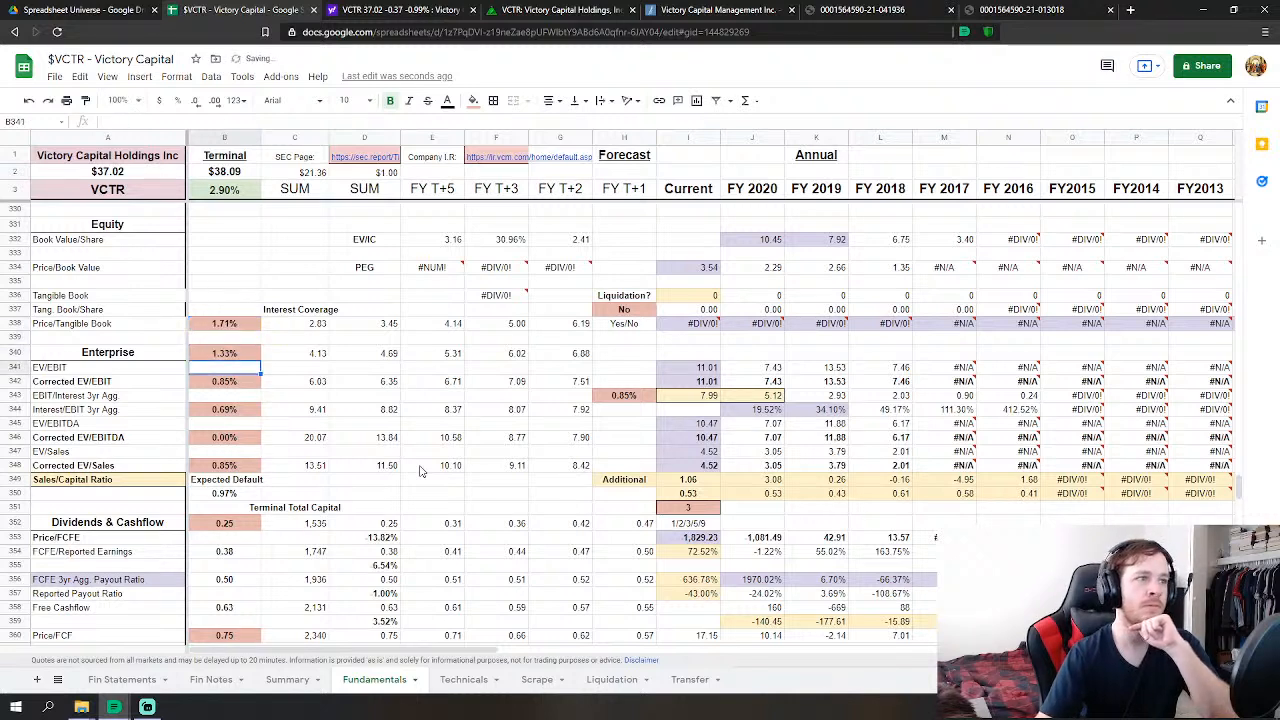
{"action": "key", "text": "Down"}
{"action": "key", "text": "Down"}
{"action": "key", "text": "Down"}
{"action": "key", "text": "Down"}
{"action": "key", "text": "Down"}
{"action": "key", "text": "Down"}
{"action": "key", "text": "Down"}
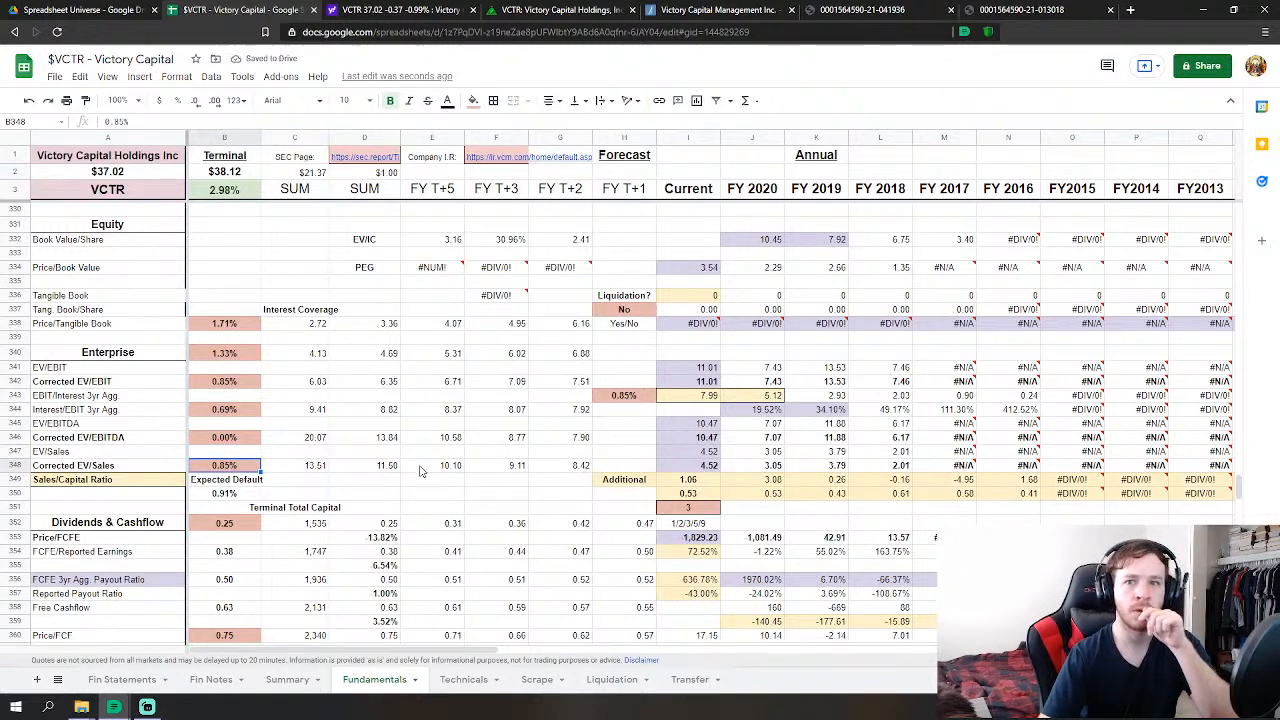
{"action": "type", "text": "0.69"}
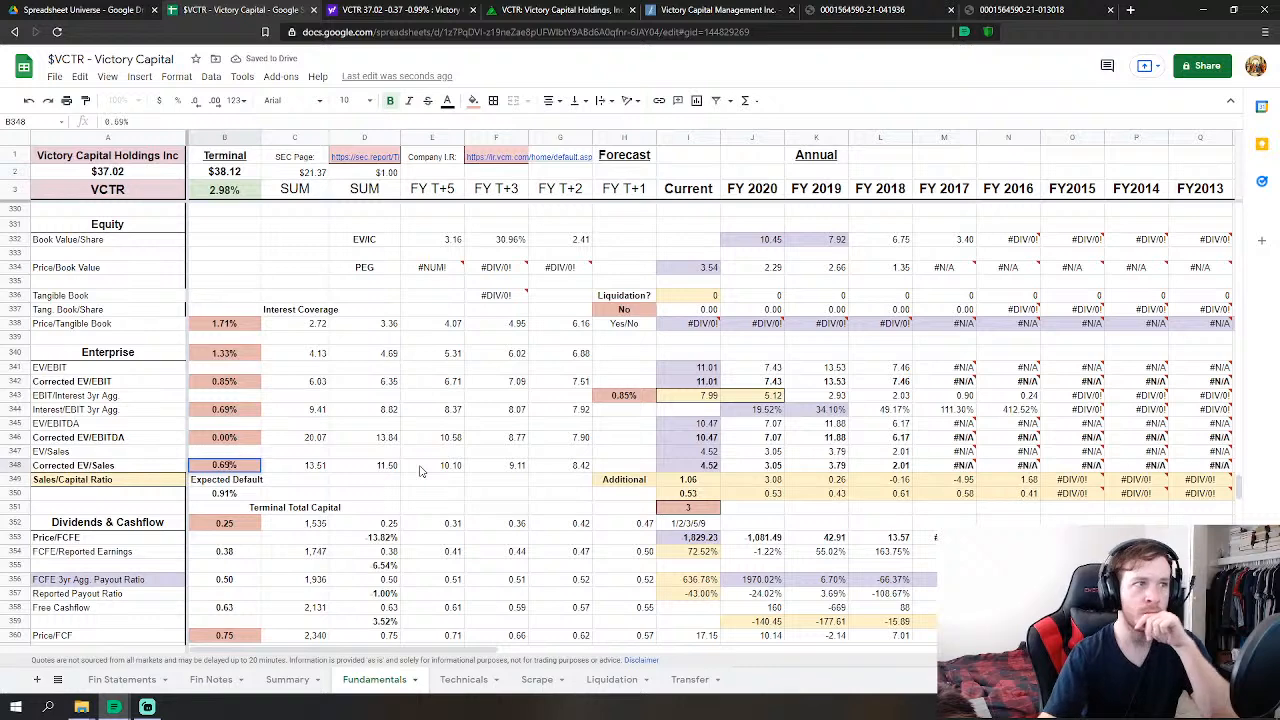
{"action": "key", "text": "Down"}
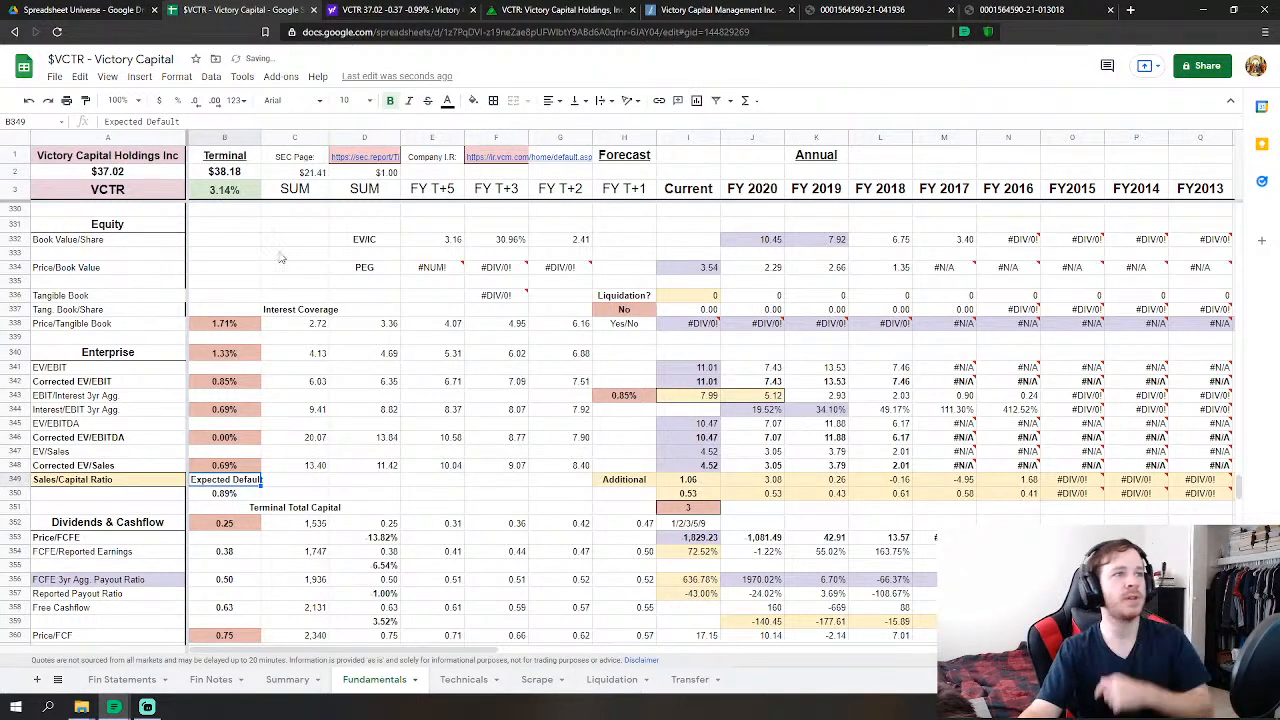
{"action": "left_click", "coordinate": [283, 255]}
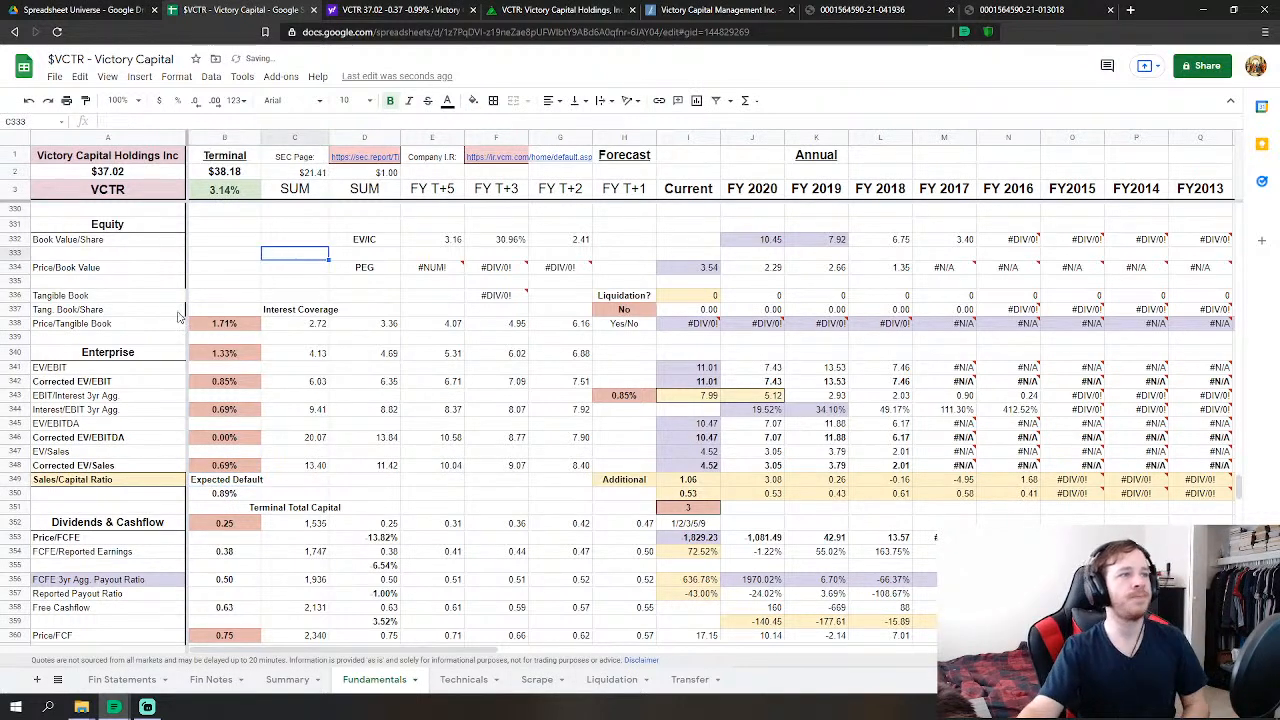
- Review the valuation models and their expected value on the Summary sheet
{"action": "left_click", "coordinate": [292, 680]}
{"action": "left_click", "coordinate": [446, 557]}
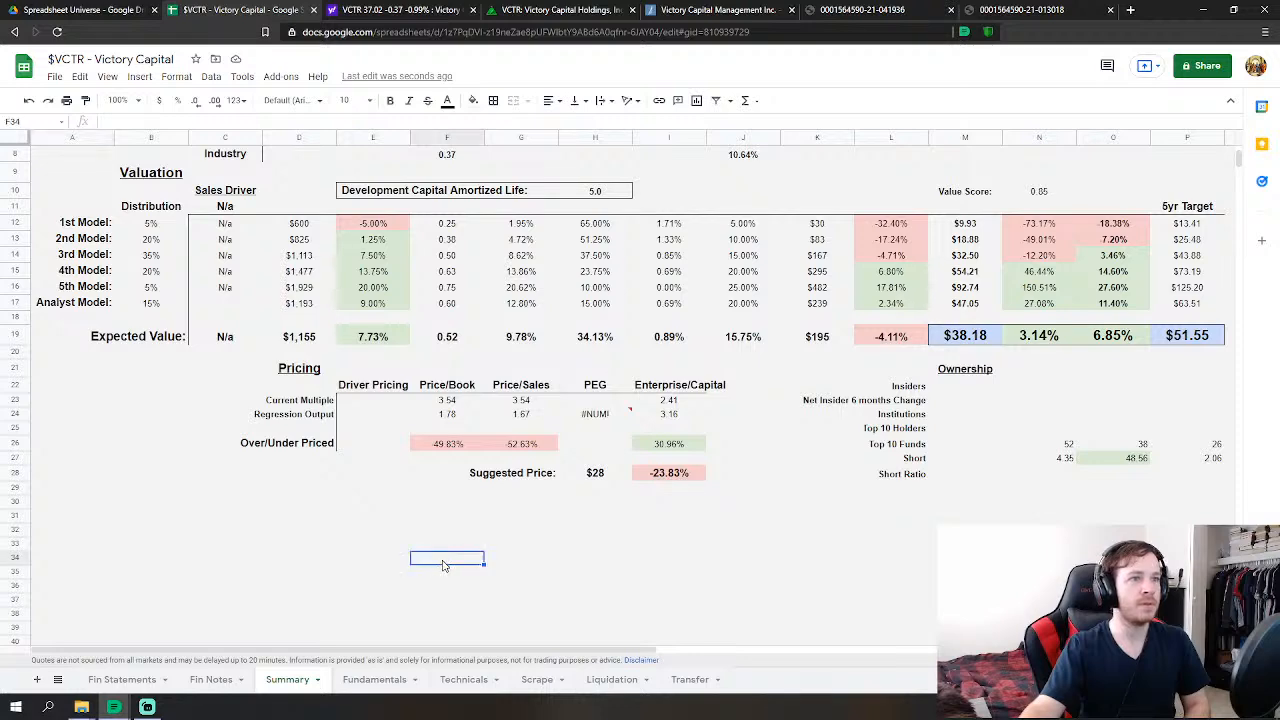
{"action": "scroll", "coordinate": [350, 595], "scroll_direction": "up", "scroll_amount": 3}
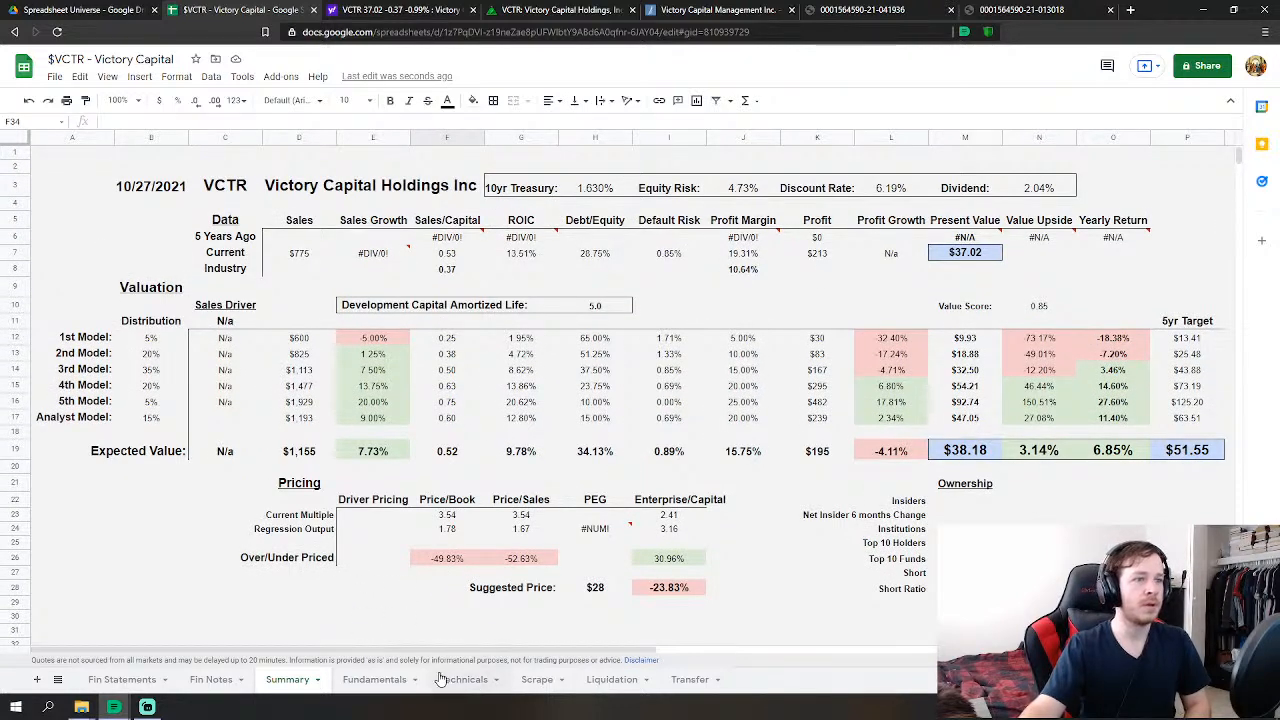
- Clear cells G15:I24 on the Scrape sheet, removing the leftover Average Growth label
{"action": "left_click", "coordinate": [537, 680]}
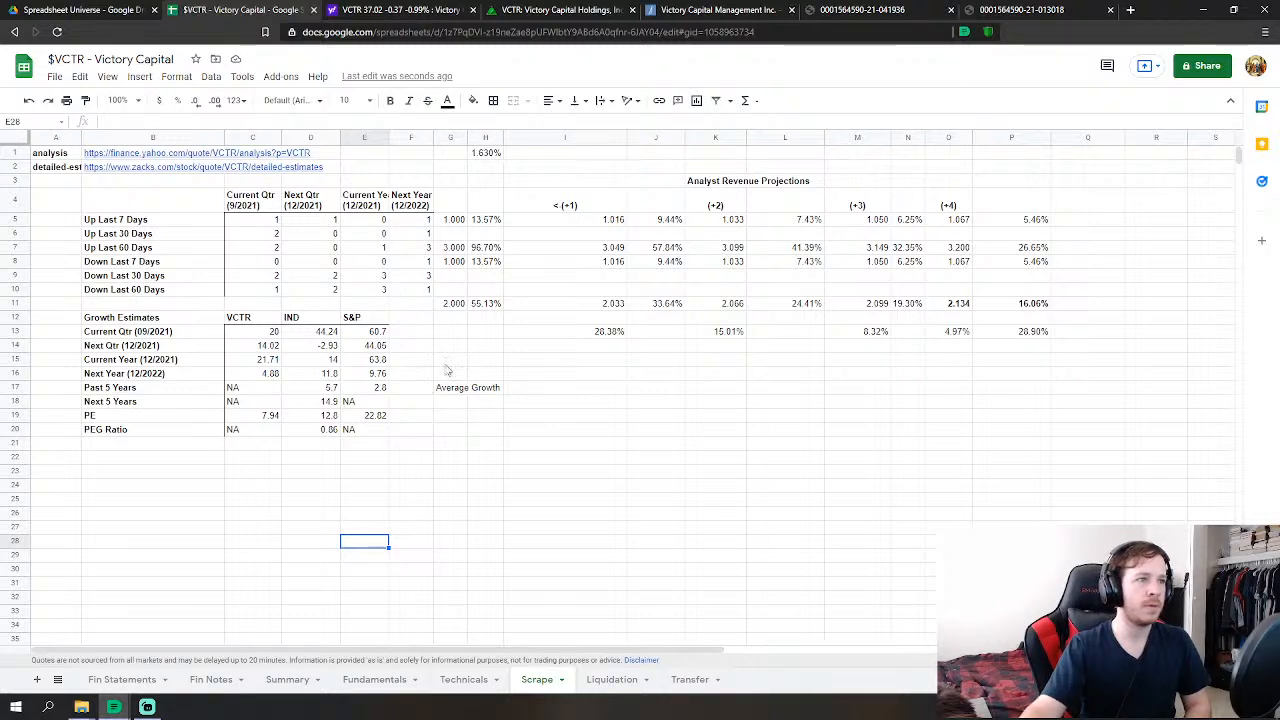
{"action": "left_click_drag", "start_coordinate": [450, 360], "coordinate": [620, 488]}
{"action": "key", "text": "Delete"}
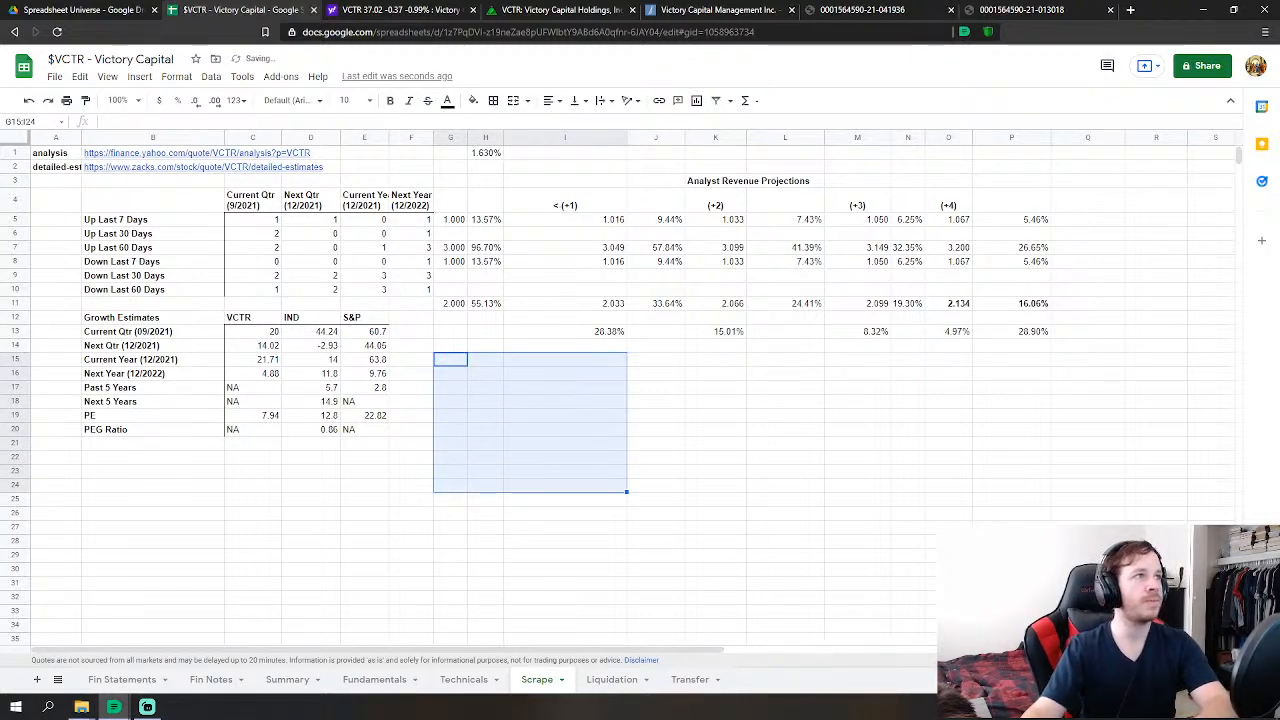
- Undo the clearing of cells G15:I24 on the Scrape sheet to restore the Average Growth label
{"action": "left_click", "coordinate": [29, 101]}
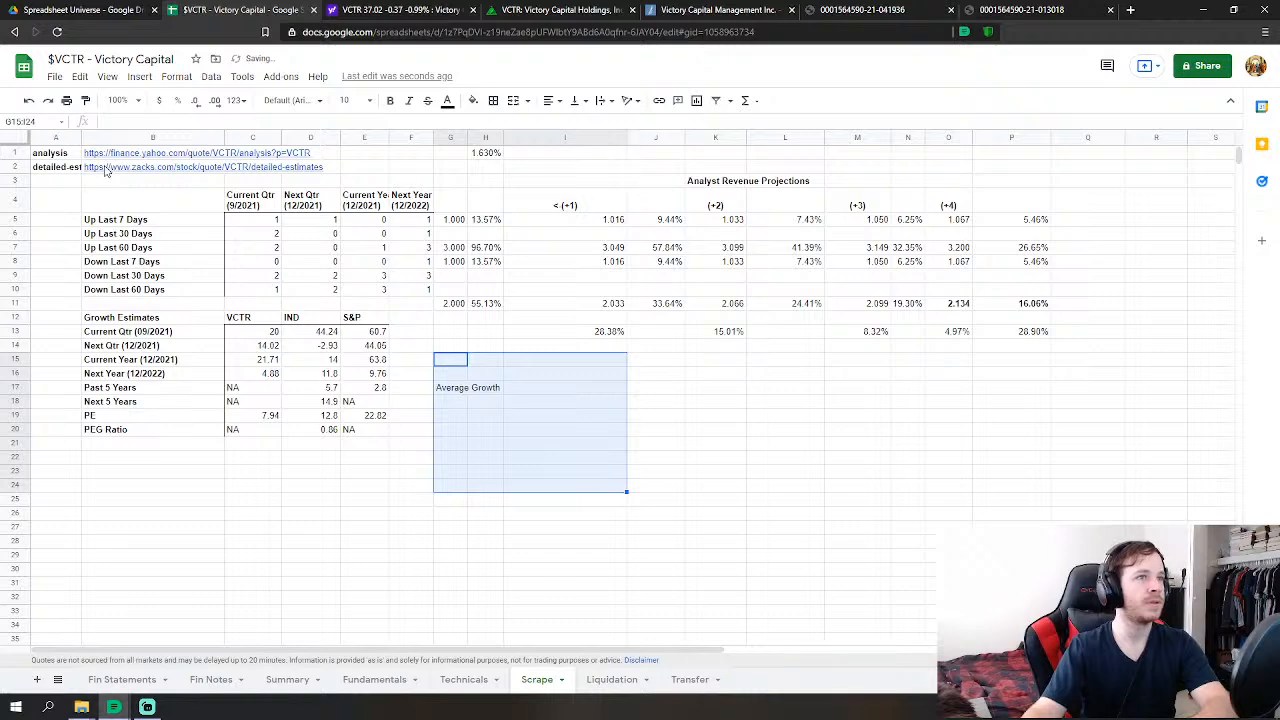
{"action": "left_click", "coordinate": [204, 513]}
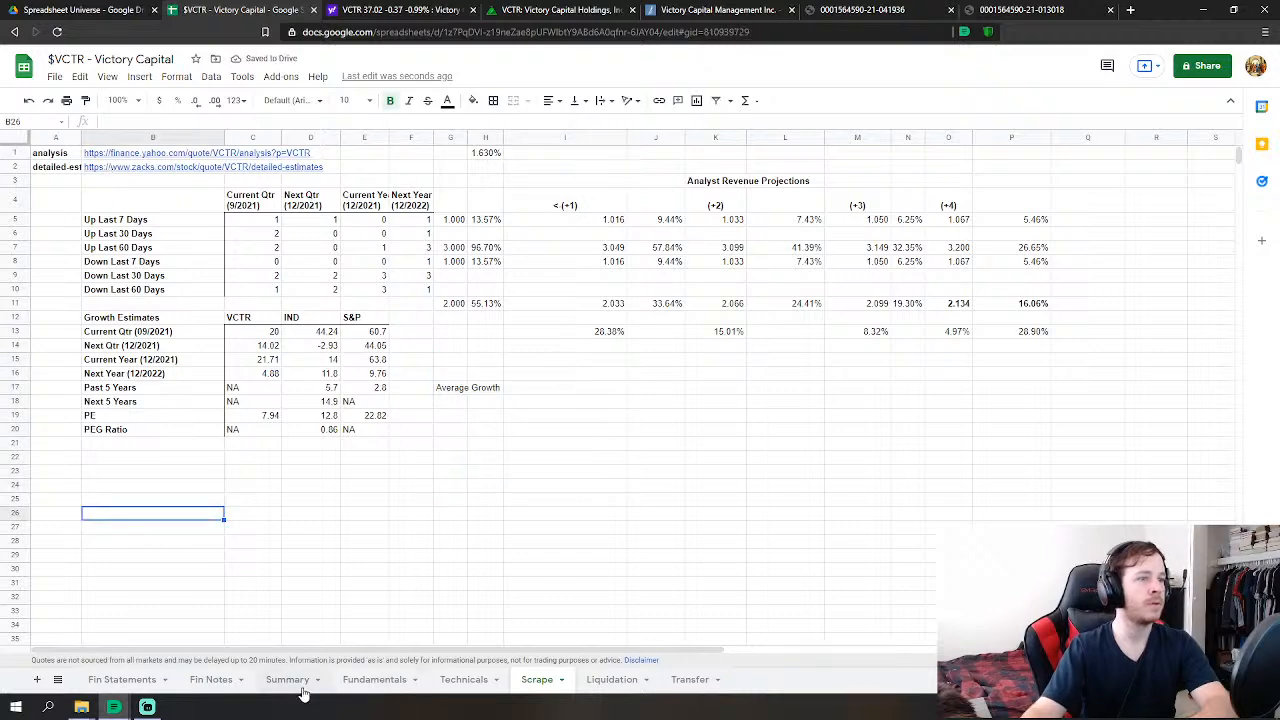
- Review the current company ratios in F7:J7 and the industry profit margin on the Summary sheet
{"action": "left_click", "coordinate": [305, 688]}
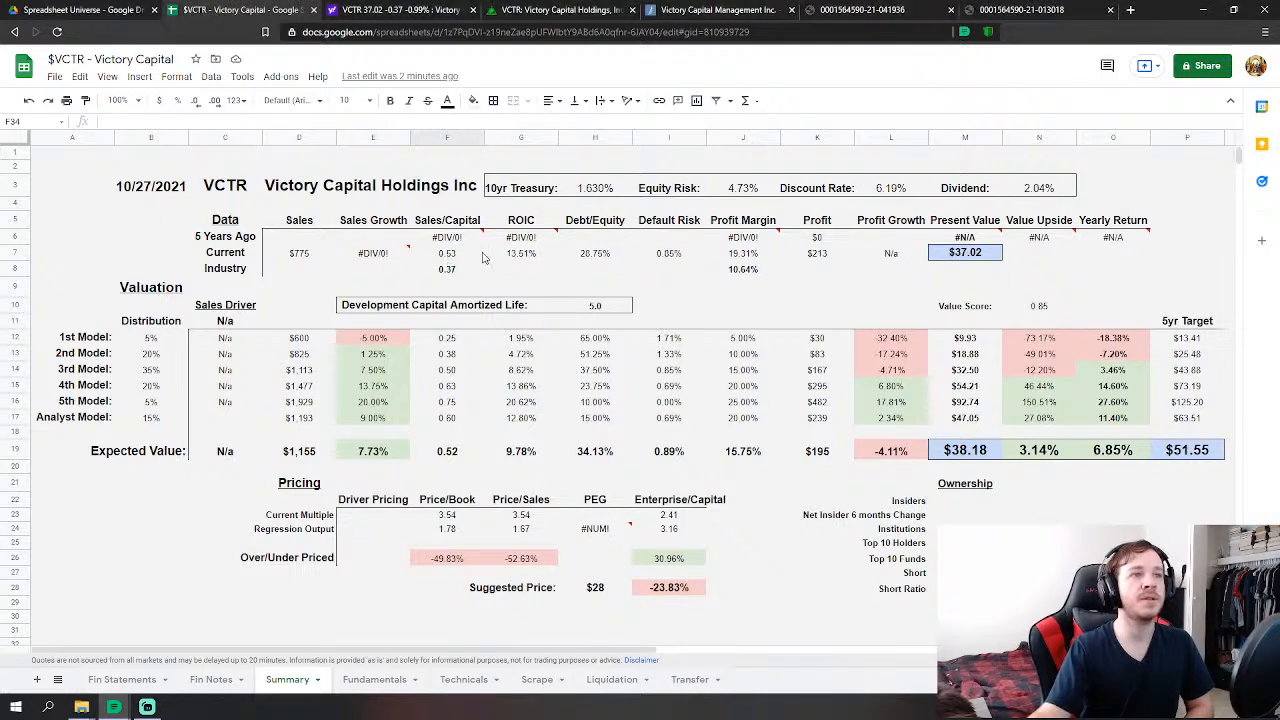
{"action": "left_click_drag", "start_coordinate": [455, 253], "coordinate": [760, 258]}
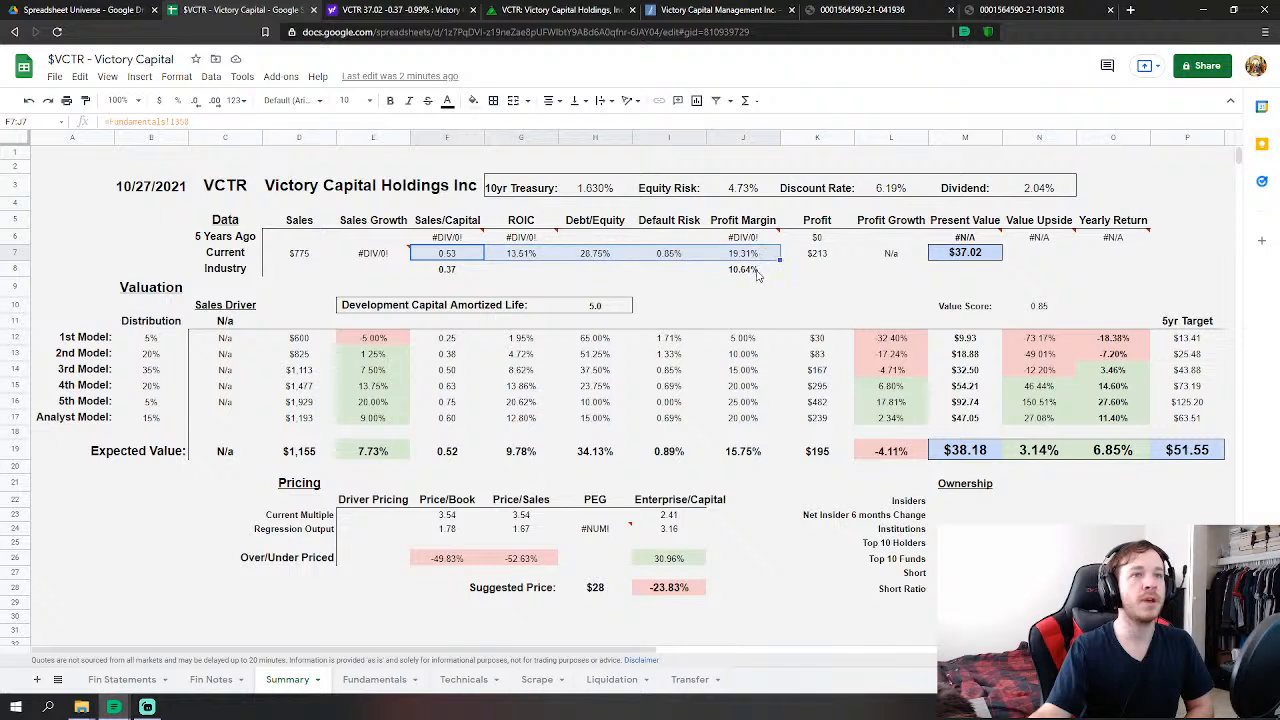
{"action": "left_click", "coordinate": [746, 275]}
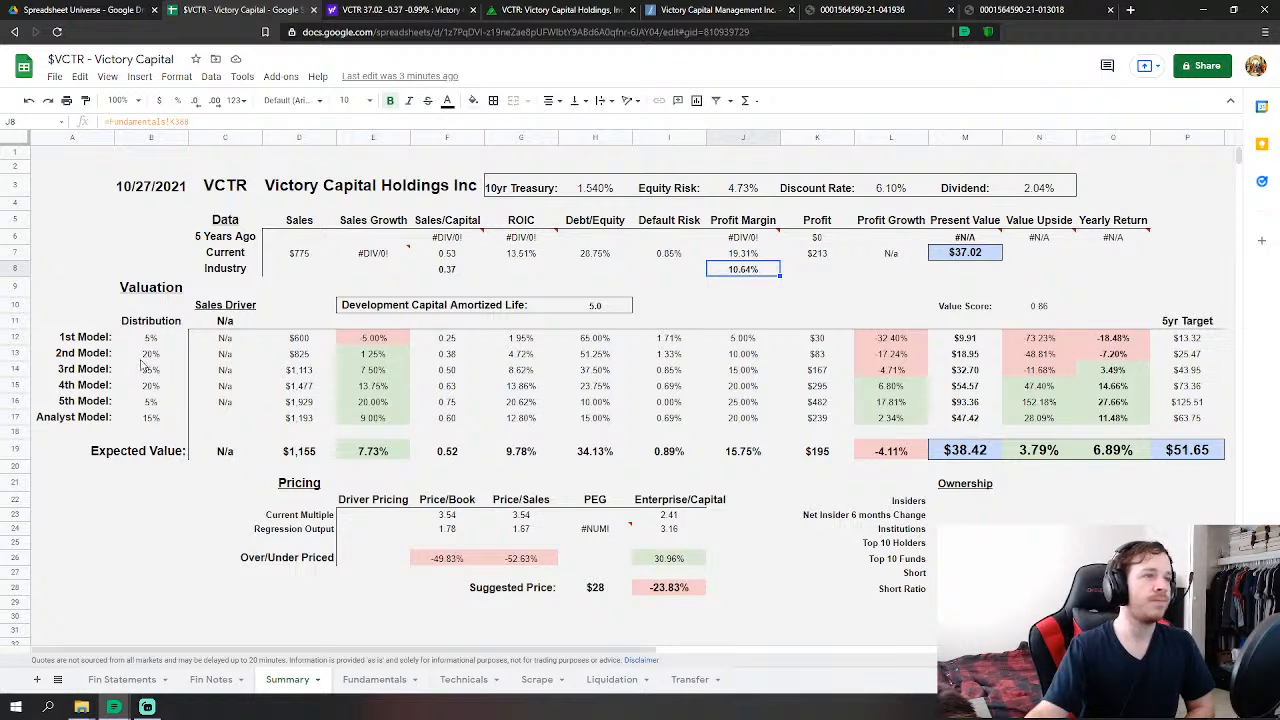
- Set the second model's distribution (C51) to 15% in the Model Distribution section of the Fundamentals sheet
{"action": "left_click", "coordinate": [374, 679]}
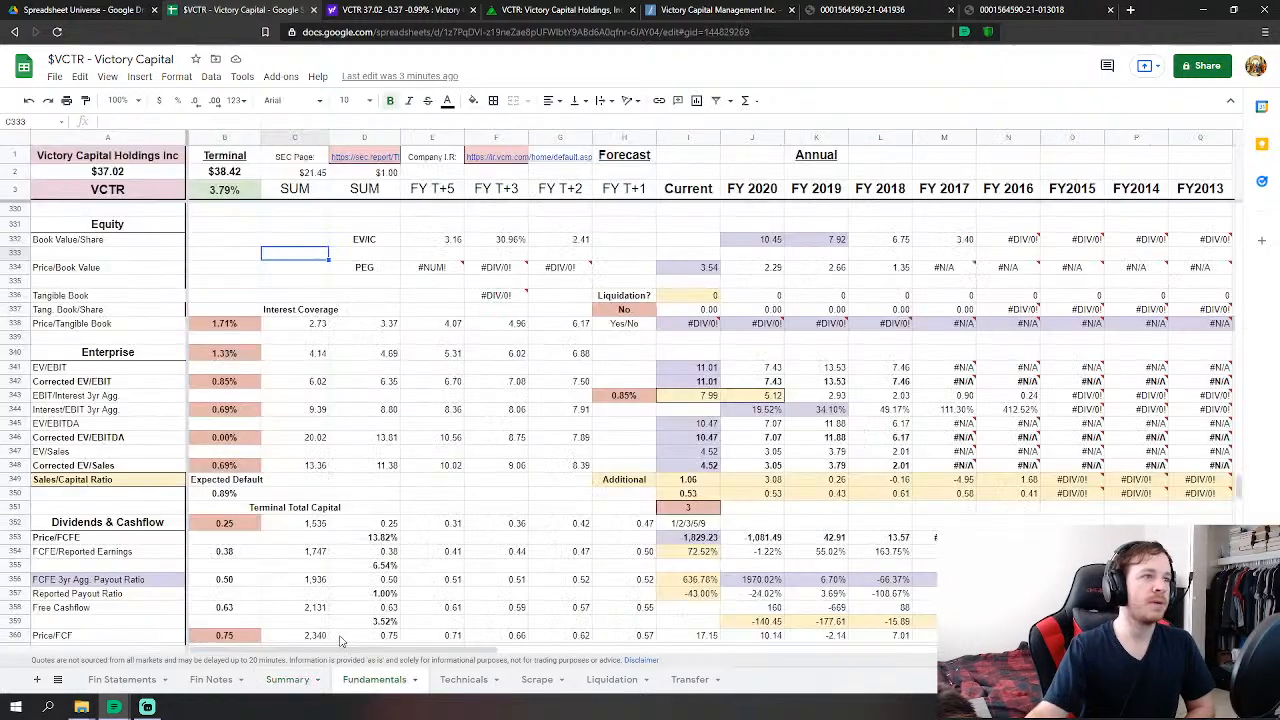
{"action": "scroll", "coordinate": [396, 435], "scroll_direction": "up", "scroll_amount": 4}
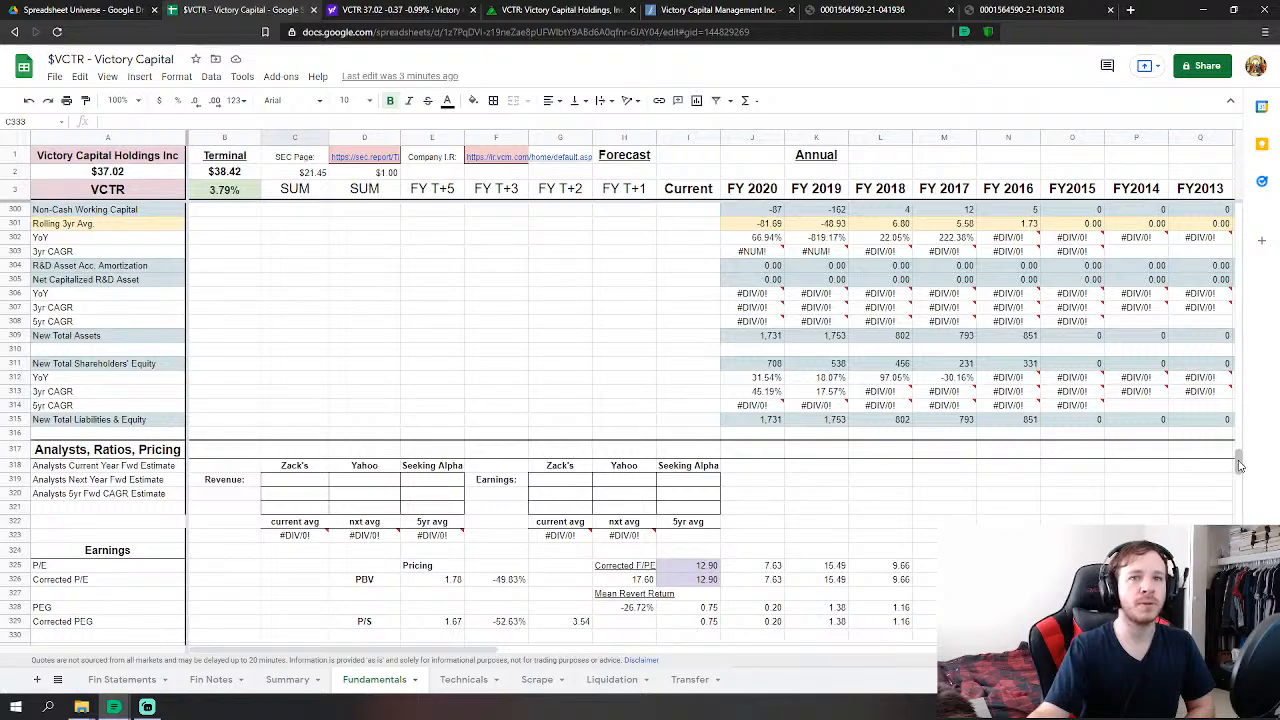
{"action": "left_click_drag", "start_coordinate": [1237, 464], "coordinate": [1238, 244]}
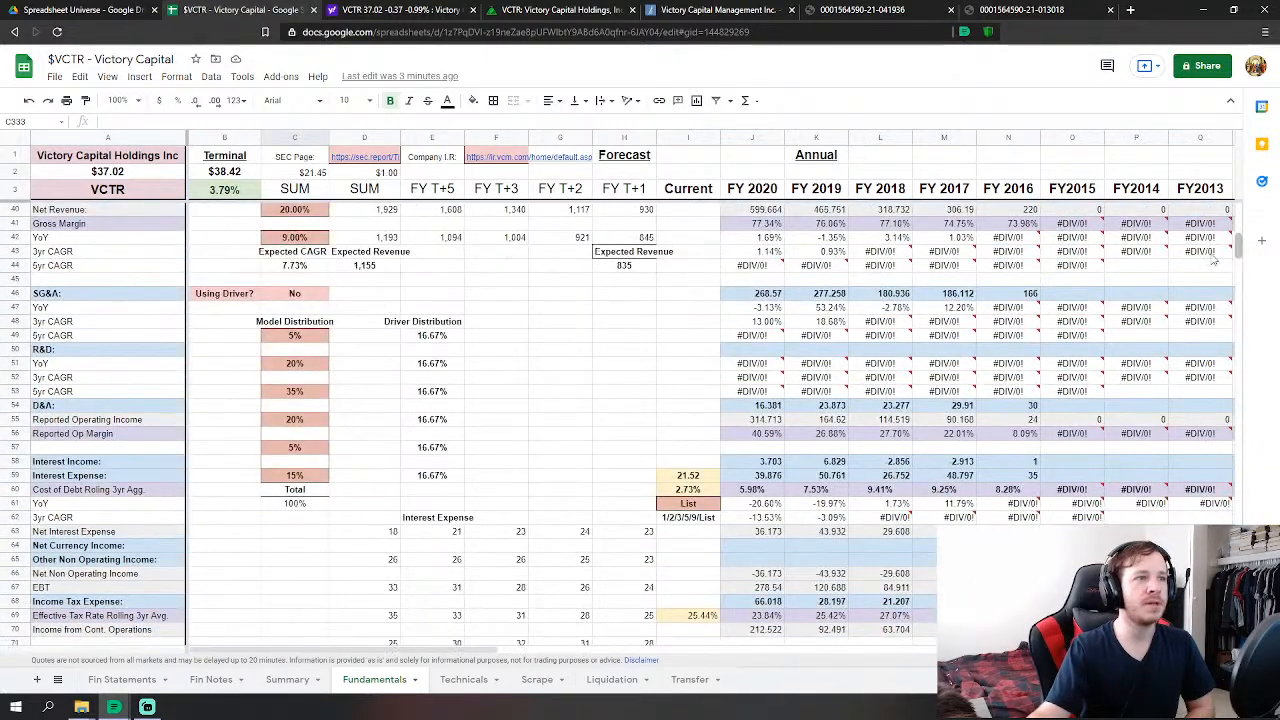
{"action": "scroll", "coordinate": [537, 356], "scroll_direction": "up", "scroll_amount": 1}
{"action": "scroll", "coordinate": [512, 365], "scroll_direction": "up", "scroll_amount": 1}
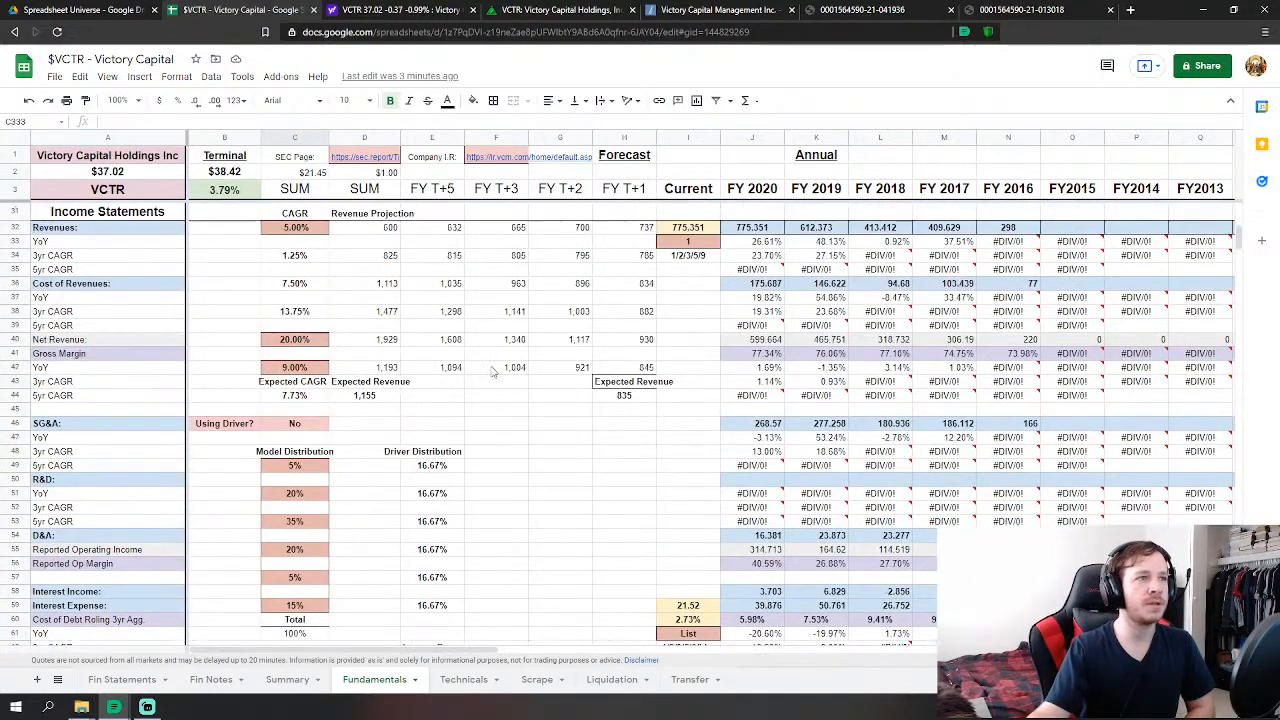
{"action": "left_click", "coordinate": [296, 552]}
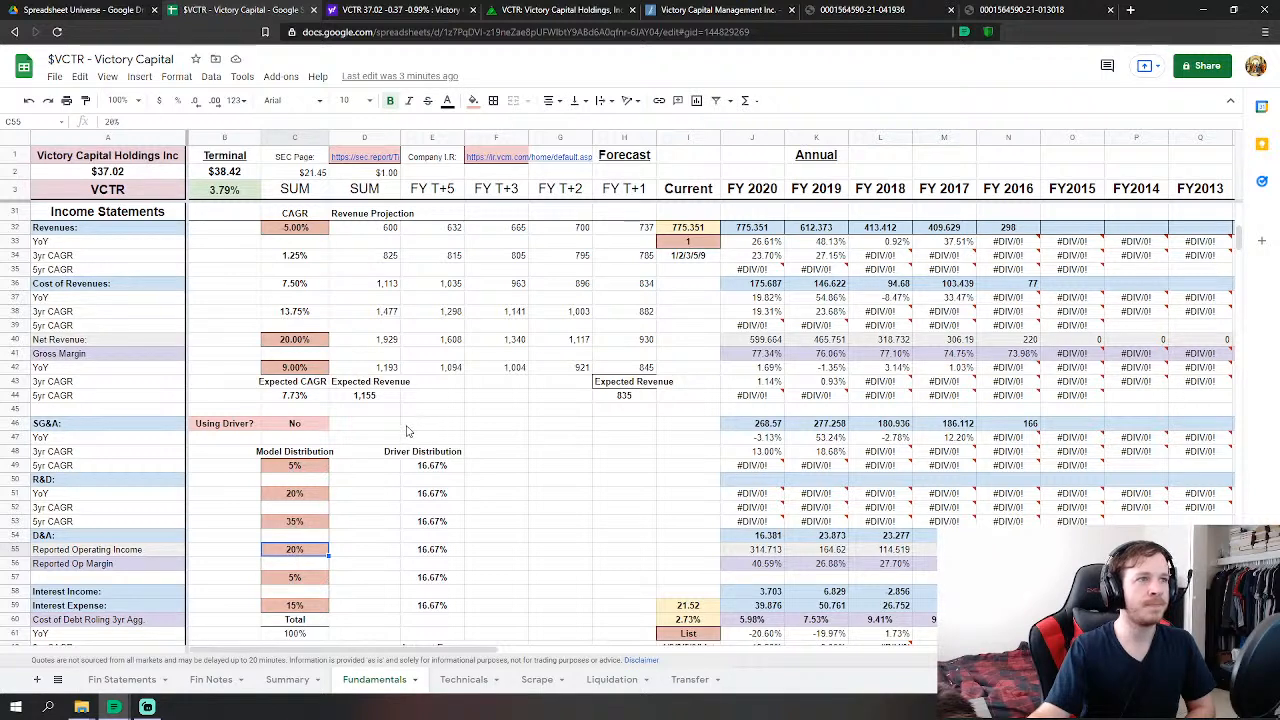
{"action": "left_click", "coordinate": [282, 500]}
{"action": "type", "text": "15"}
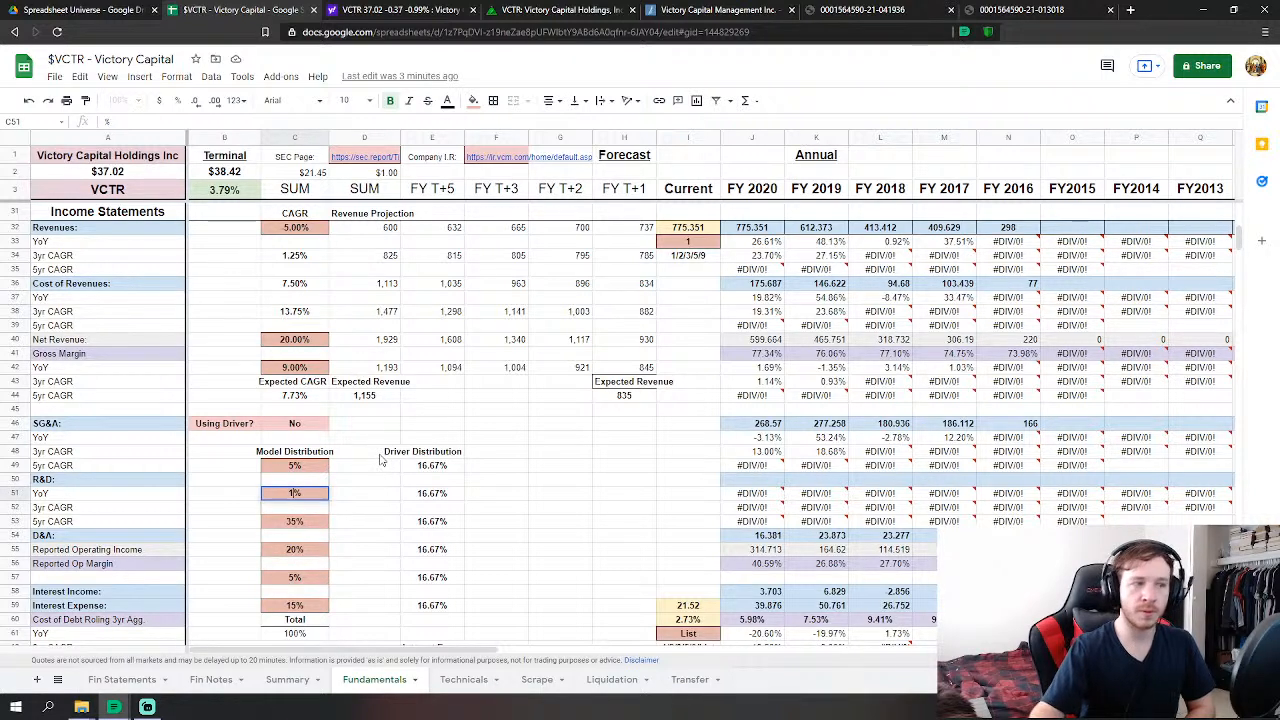
{"action": "key", "text": "Return"}
- Set the third model's distribution (C53) to 40%
{"action": "key", "text": "Down"}
{"action": "key", "text": "Down"}
{"action": "key", "text": "Down"}
{"action": "key", "text": "Down"}
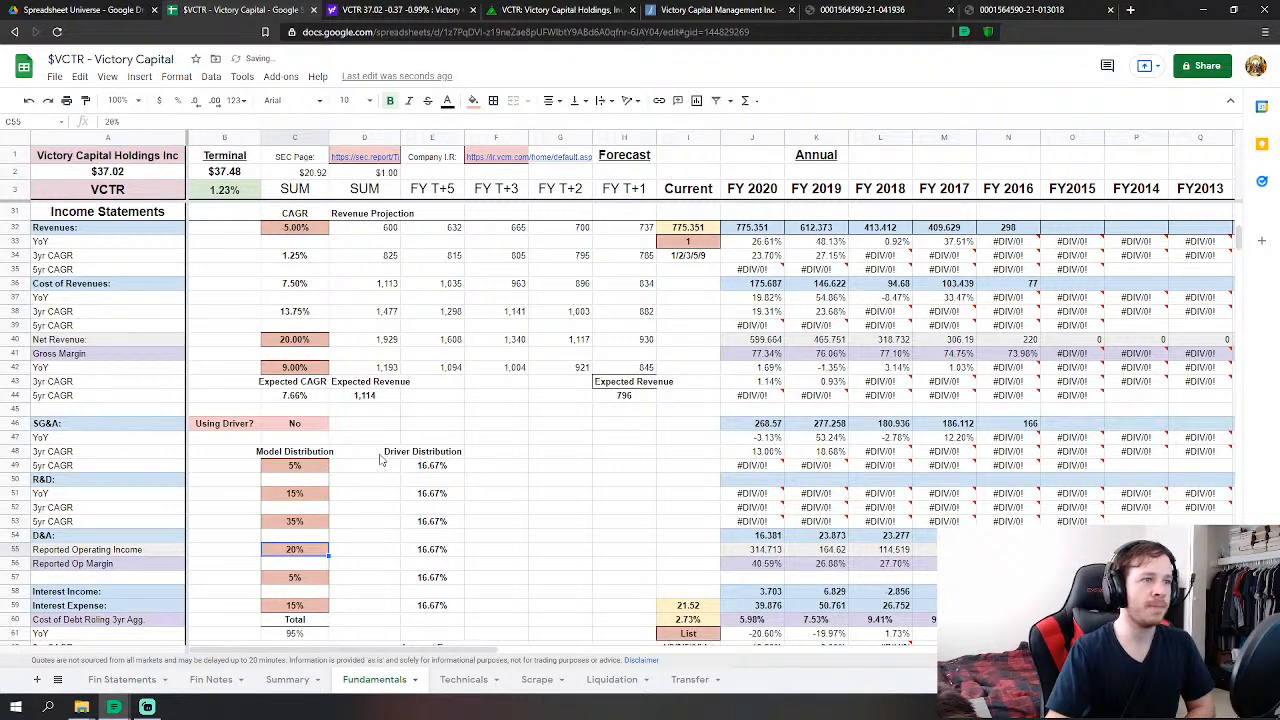
{"action": "key", "text": "Up"}
{"action": "key", "text": "Up"}
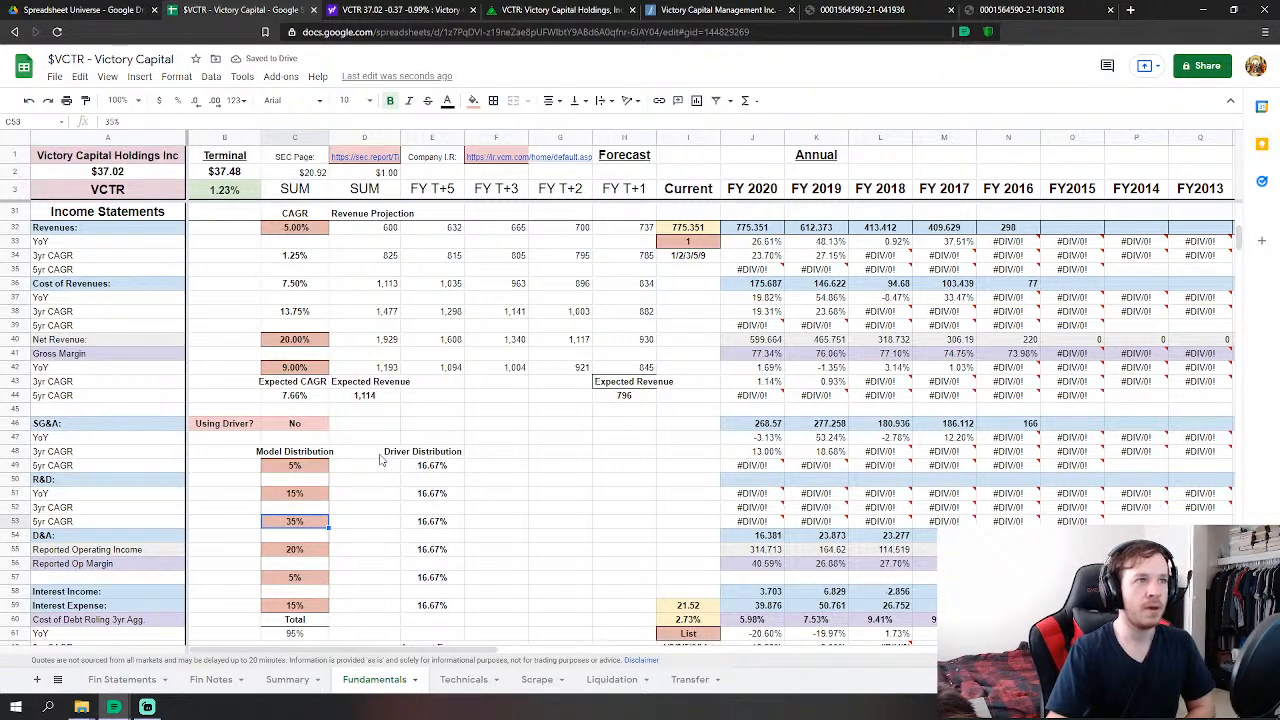
{"action": "type", "text": "40"}
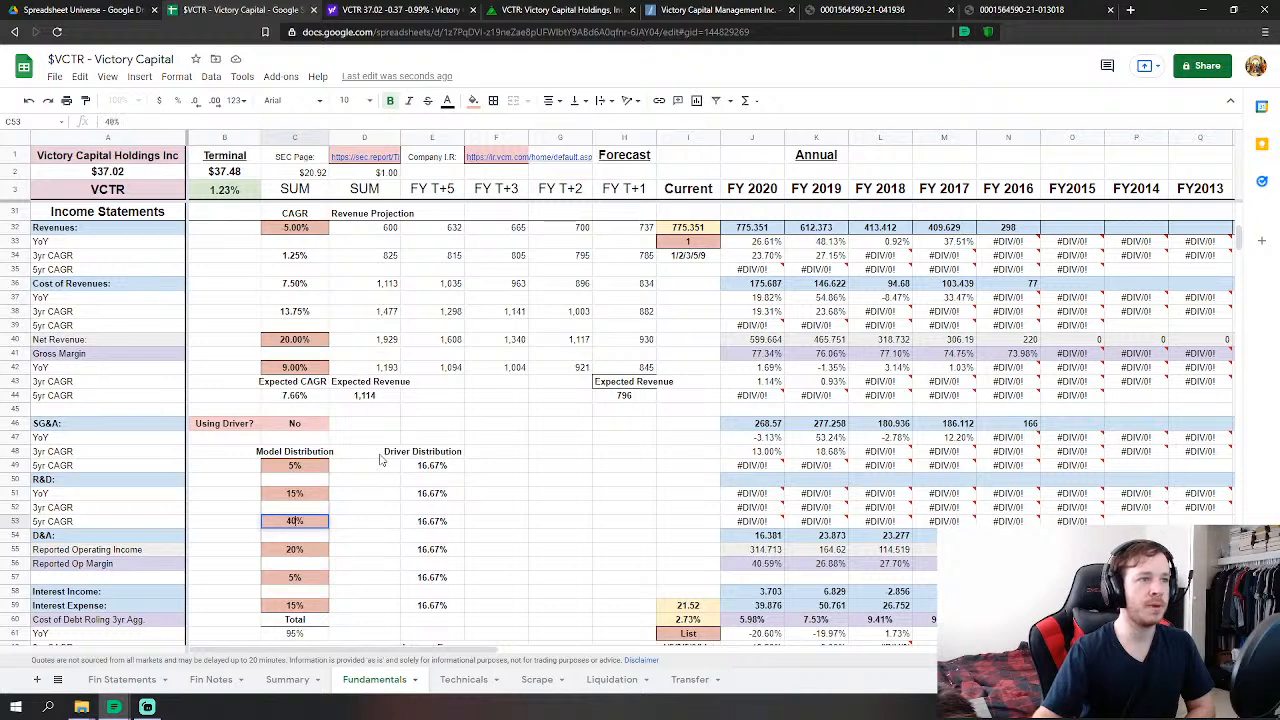
{"action": "key", "text": "Return"}
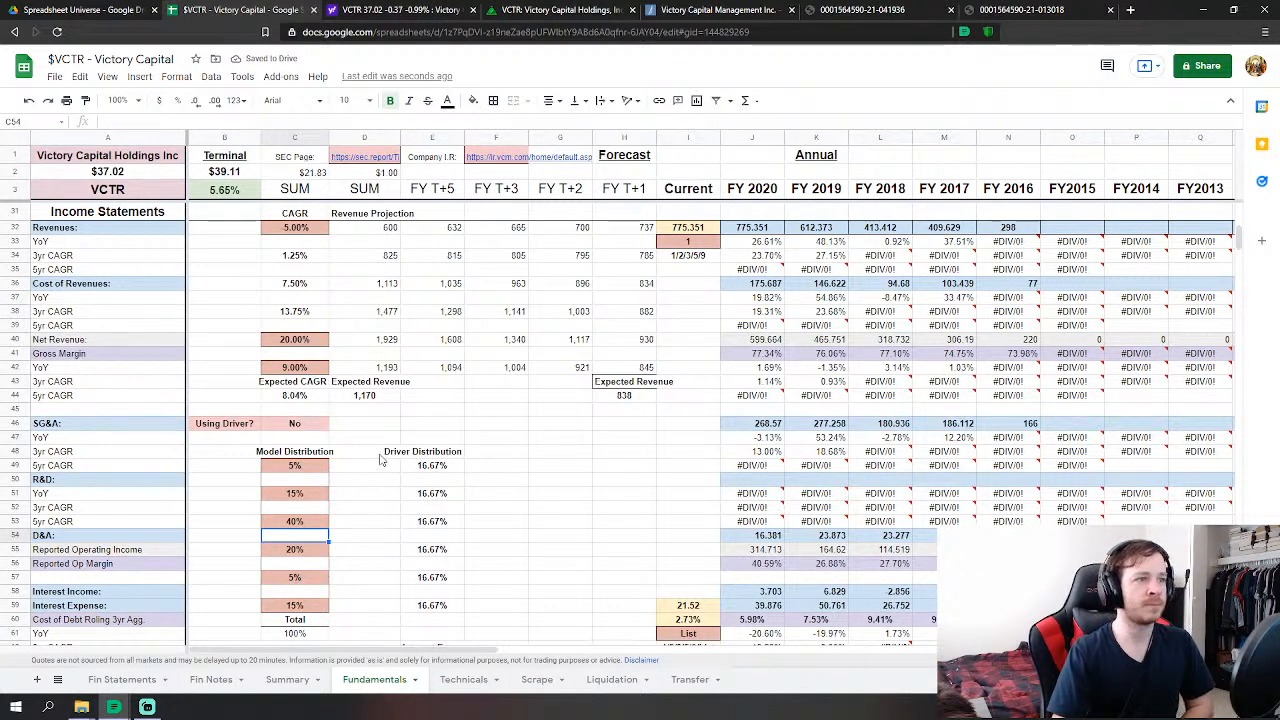
- Set the second model's distribution (C51) to 10% and the third model's (C53) to 45%
{"action": "key", "text": "Up"}
{"action": "key", "text": "Up"}
{"action": "key", "text": "Up"}
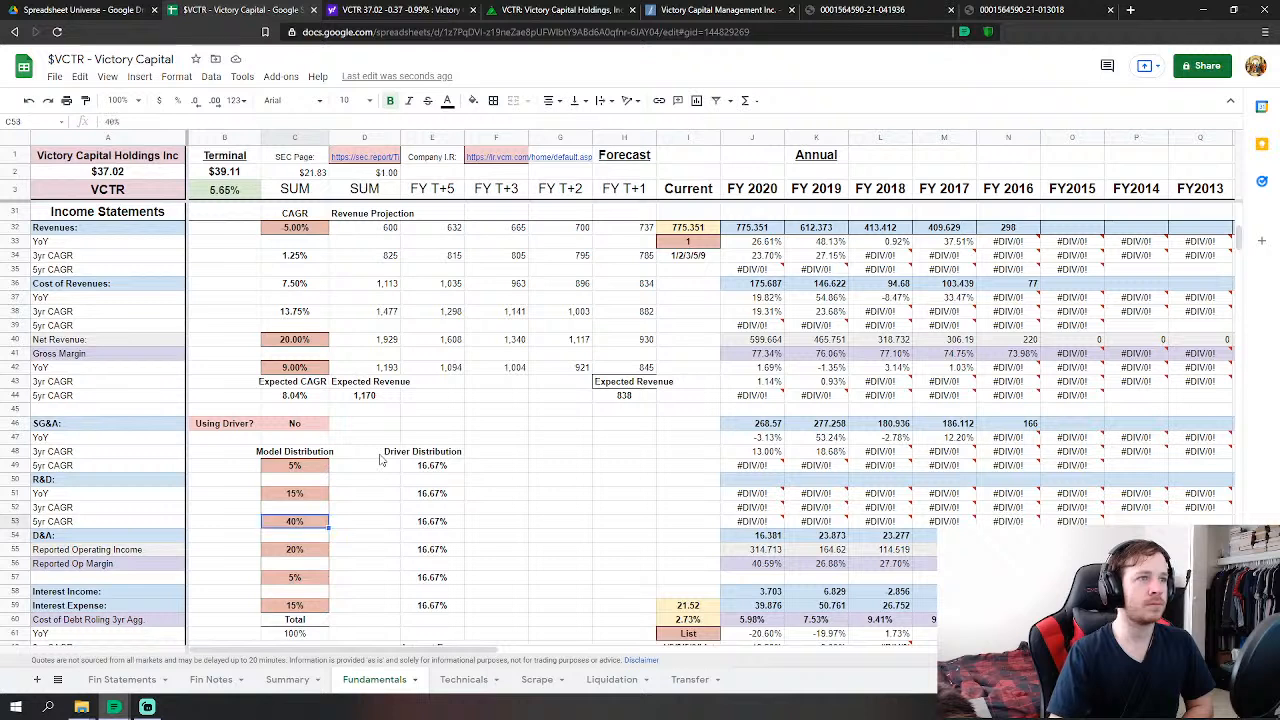
{"action": "type", "text": "10"}
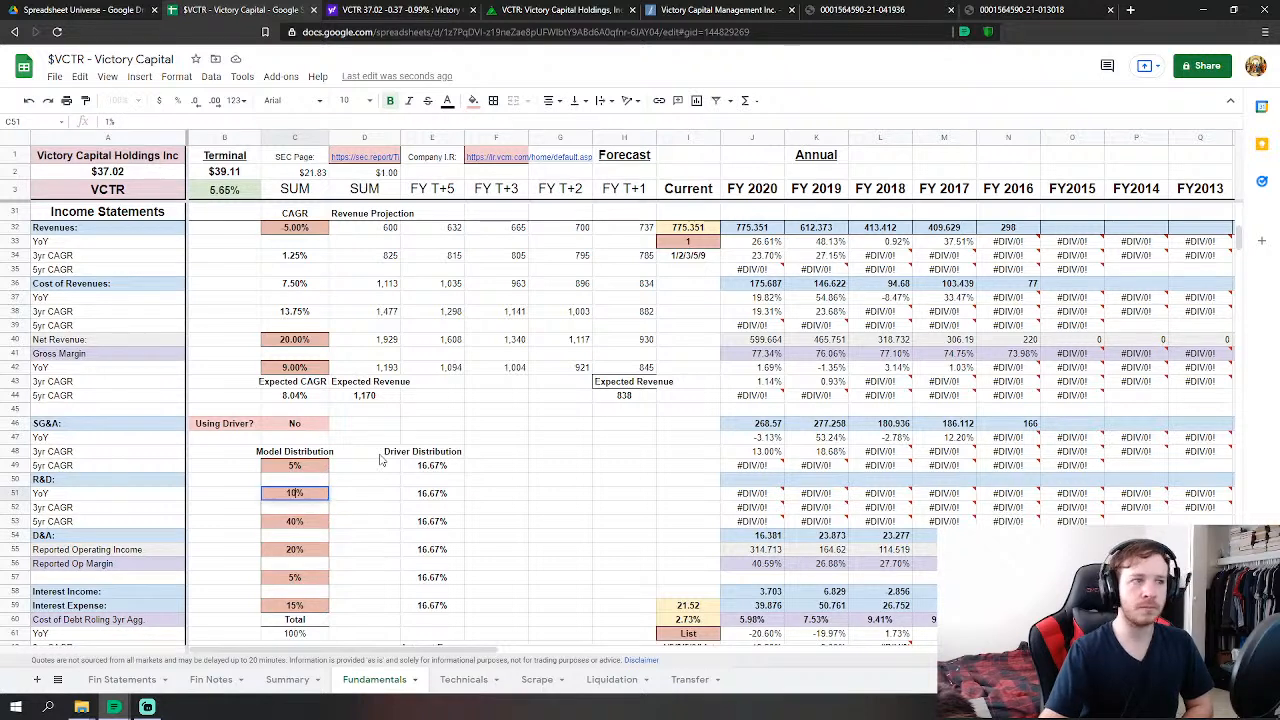
{"action": "key", "text": "Return"}
{"action": "key", "text": "Down"}
{"action": "type", "text": "45"}
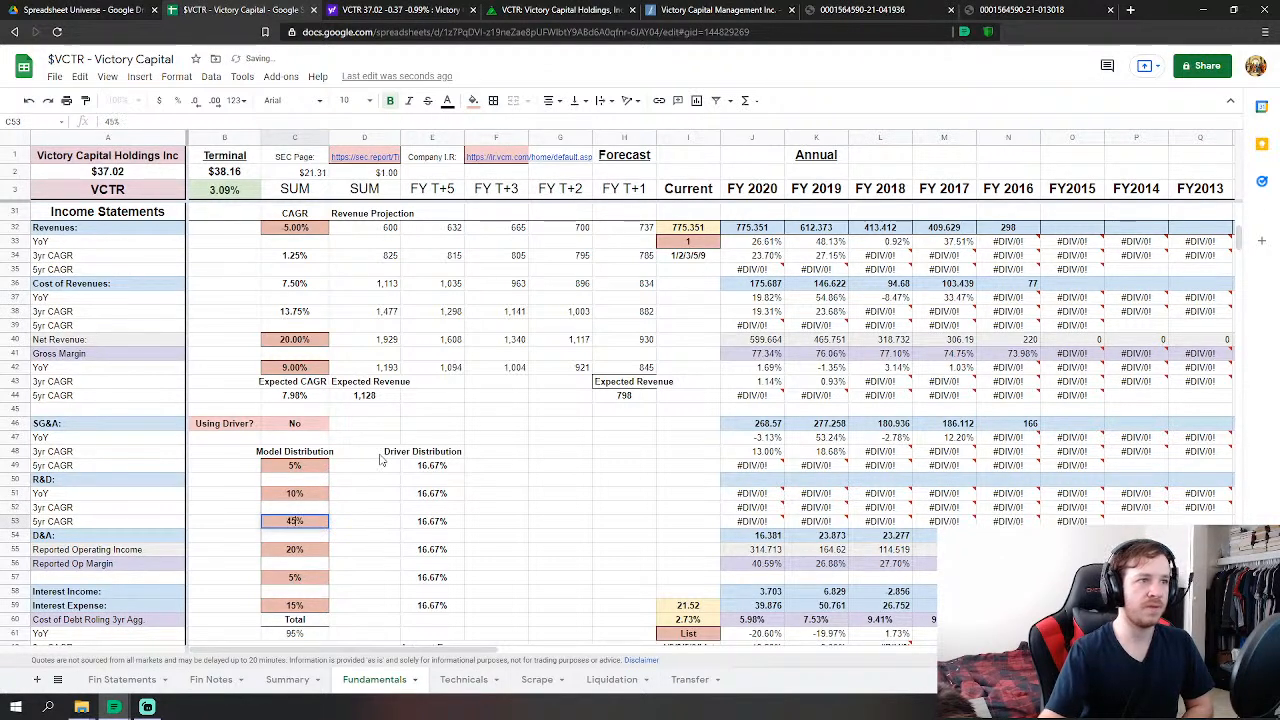
{"action": "key", "text": "Return"}
- Set the fourth model's distribution (C55) to 15% and the third model's (C53) to 50%
{"action": "key", "text": "Down"}
{"action": "type", "text": "15"}
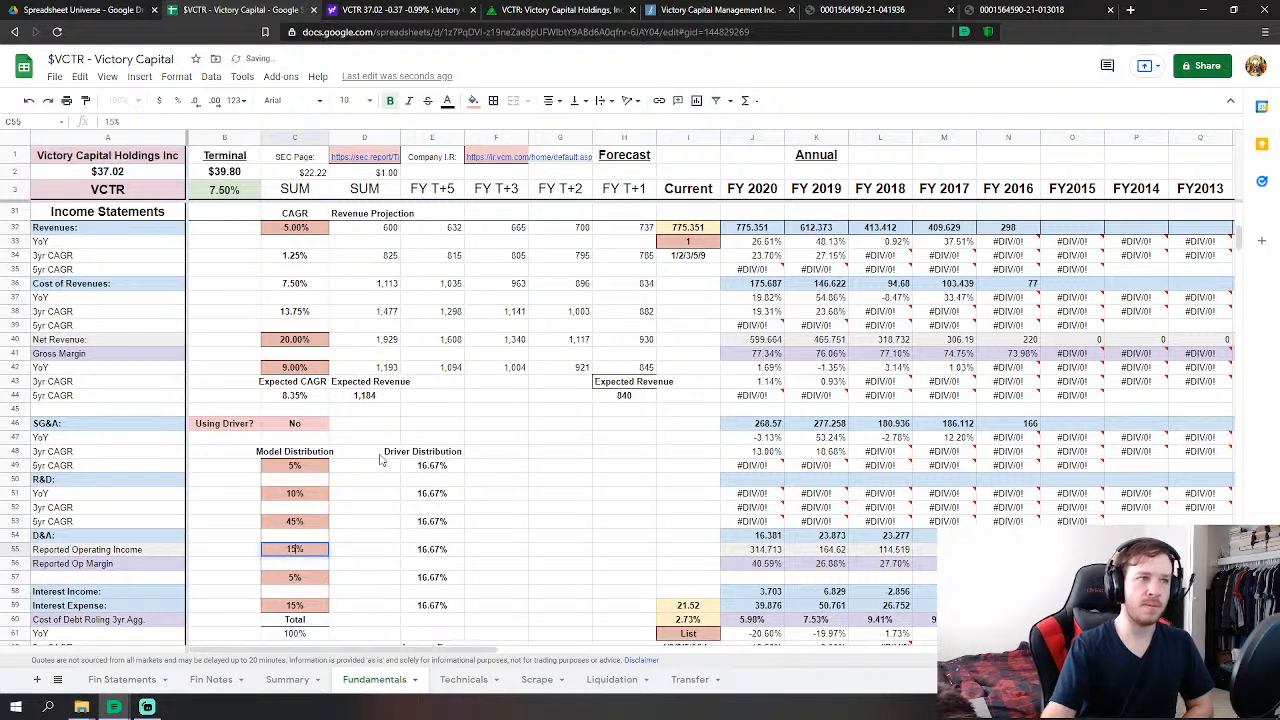
{"action": "key", "text": "Return"}
{"action": "key", "text": "Up"}
{"action": "key", "text": "Up"}
{"action": "key", "text": "Up"}
{"action": "type", "text": "50"}
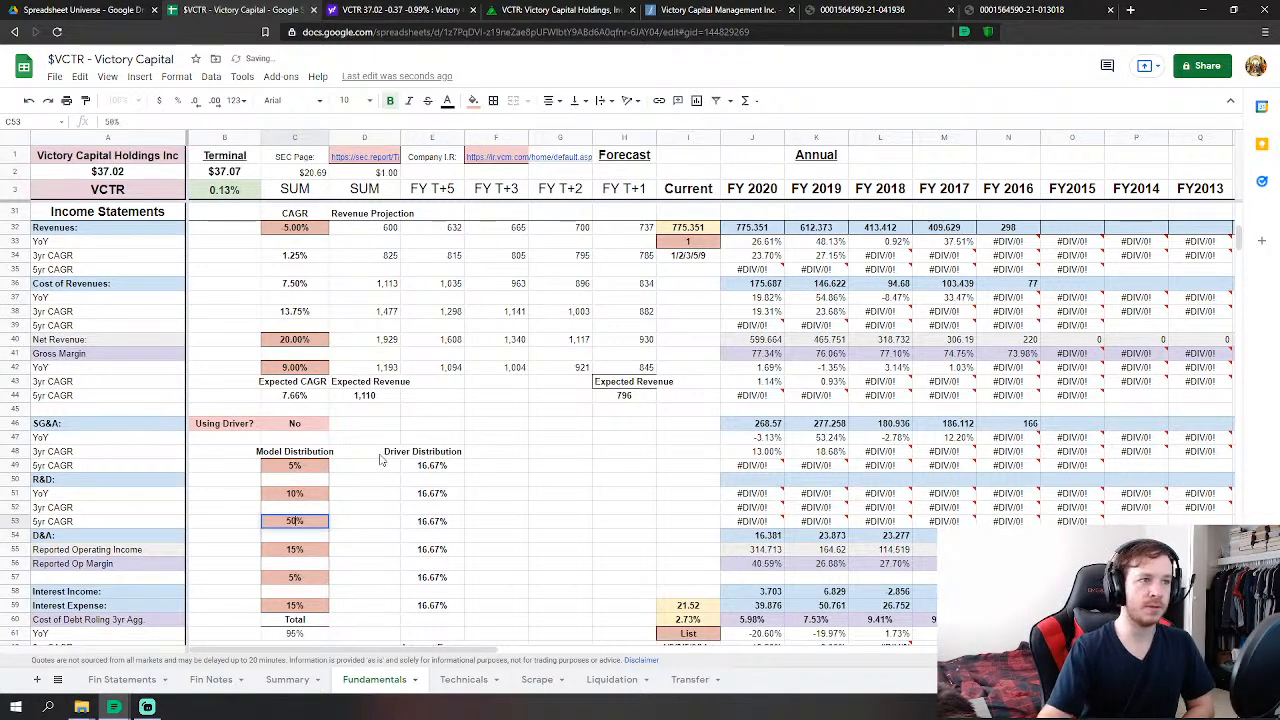
{"action": "key", "text": "Return"}
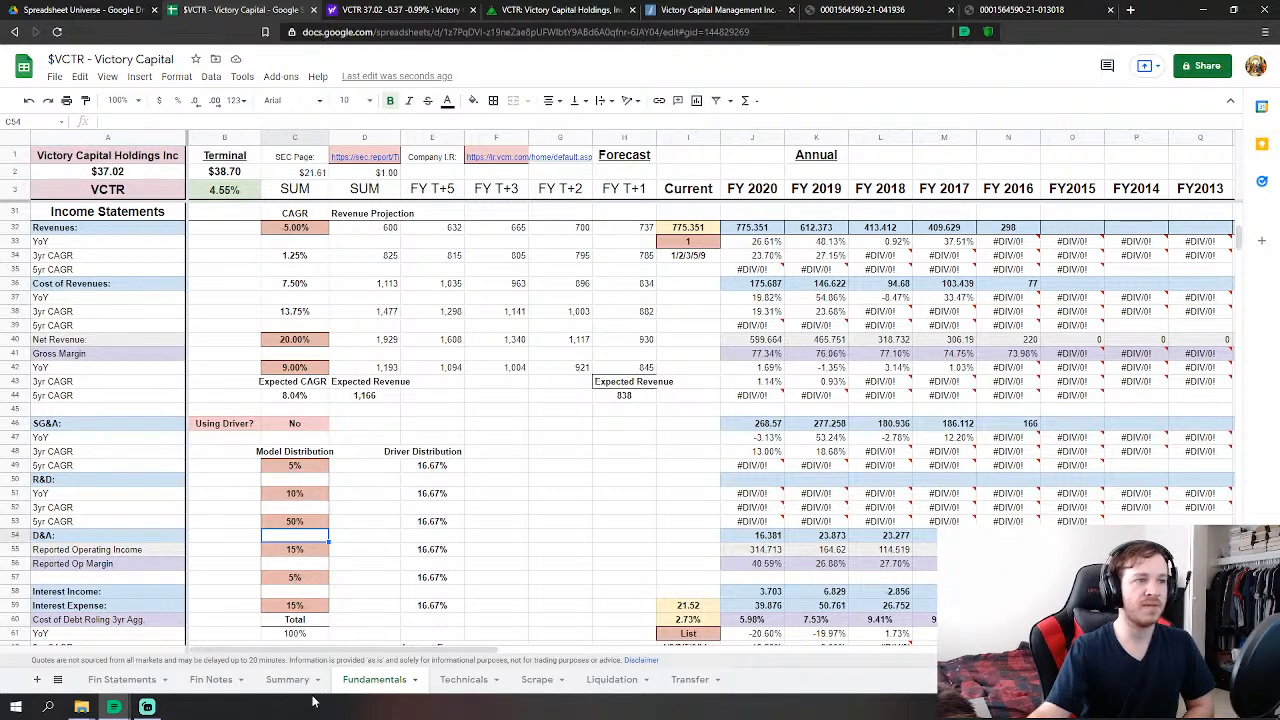
- Review the model distribution, expected value and Pricing section D21:J28 on the Summary sheet
{"action": "left_click", "coordinate": [289, 682]}
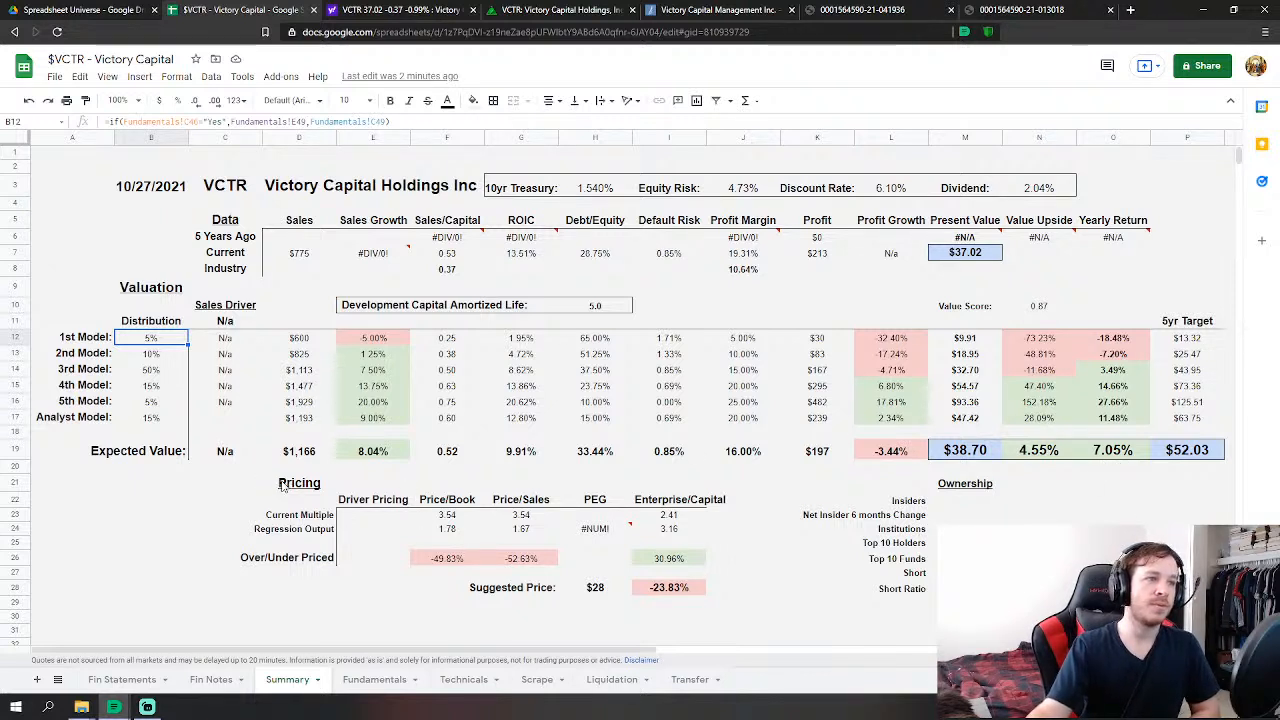
{"action": "left_click_drag", "start_coordinate": [283, 486], "coordinate": [718, 600]}
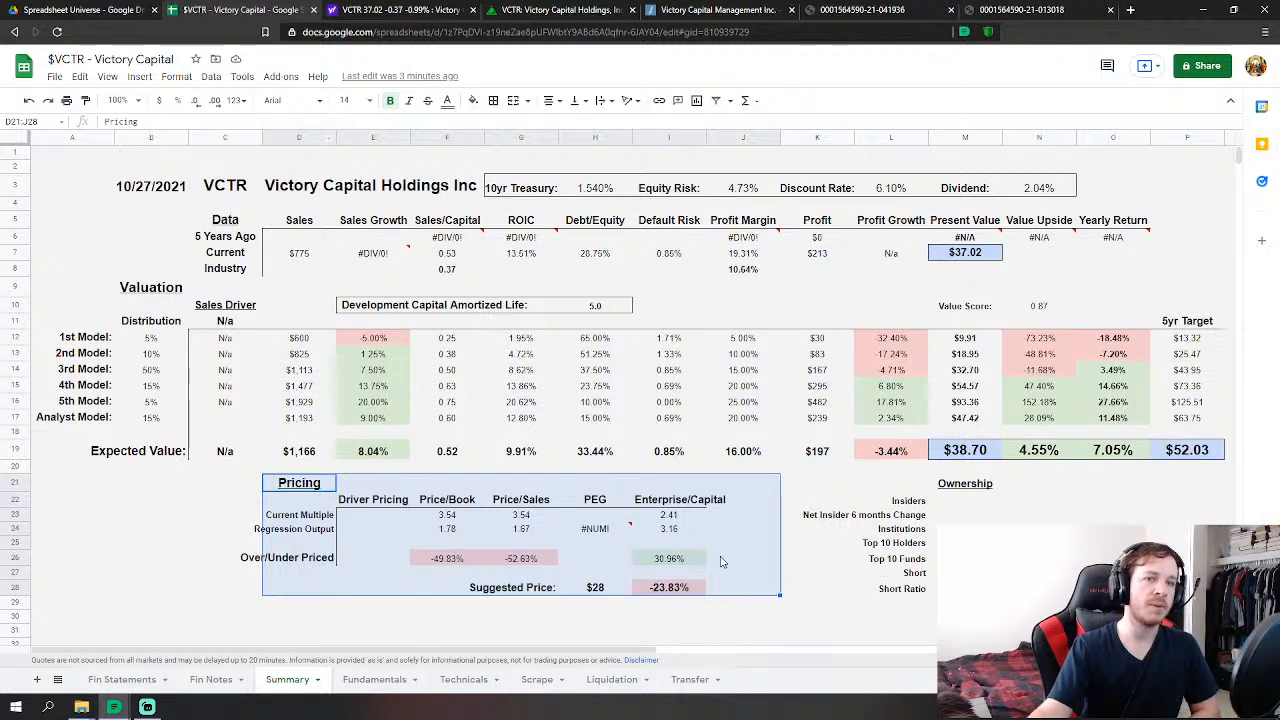
{"action": "left_click", "coordinate": [785, 548]}
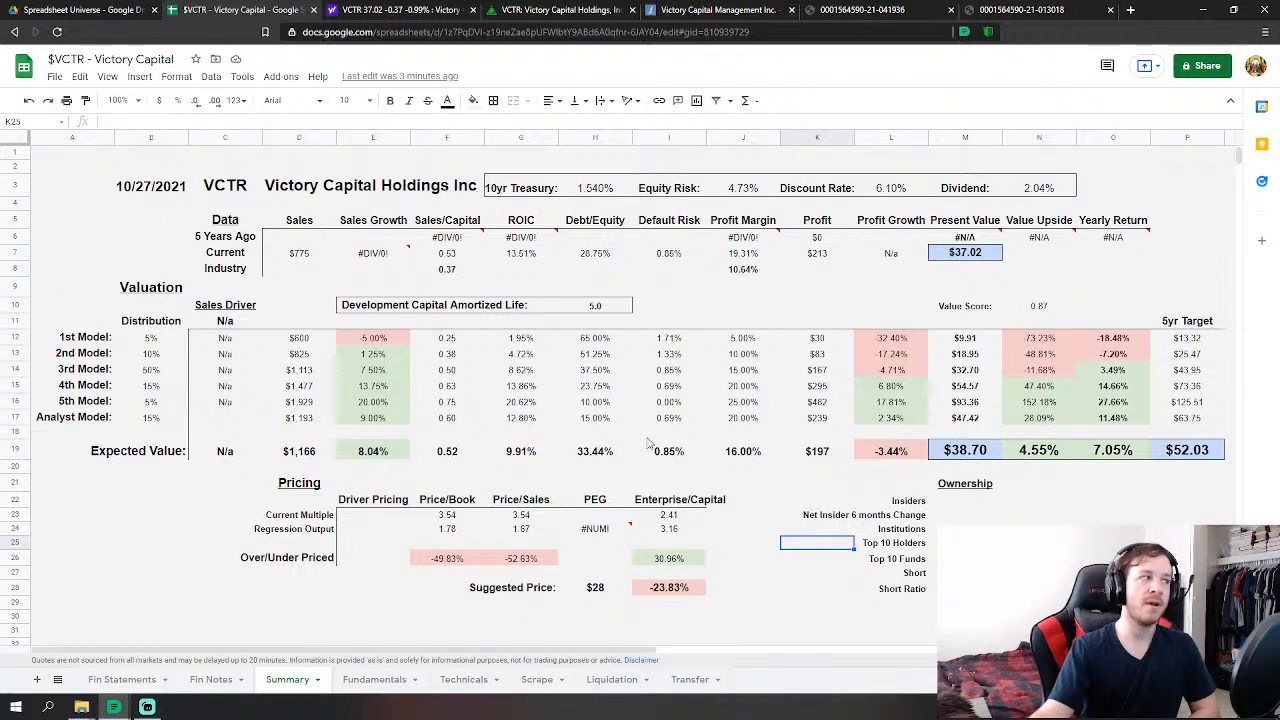
{"action": "left_click", "coordinate": [703, 292]}
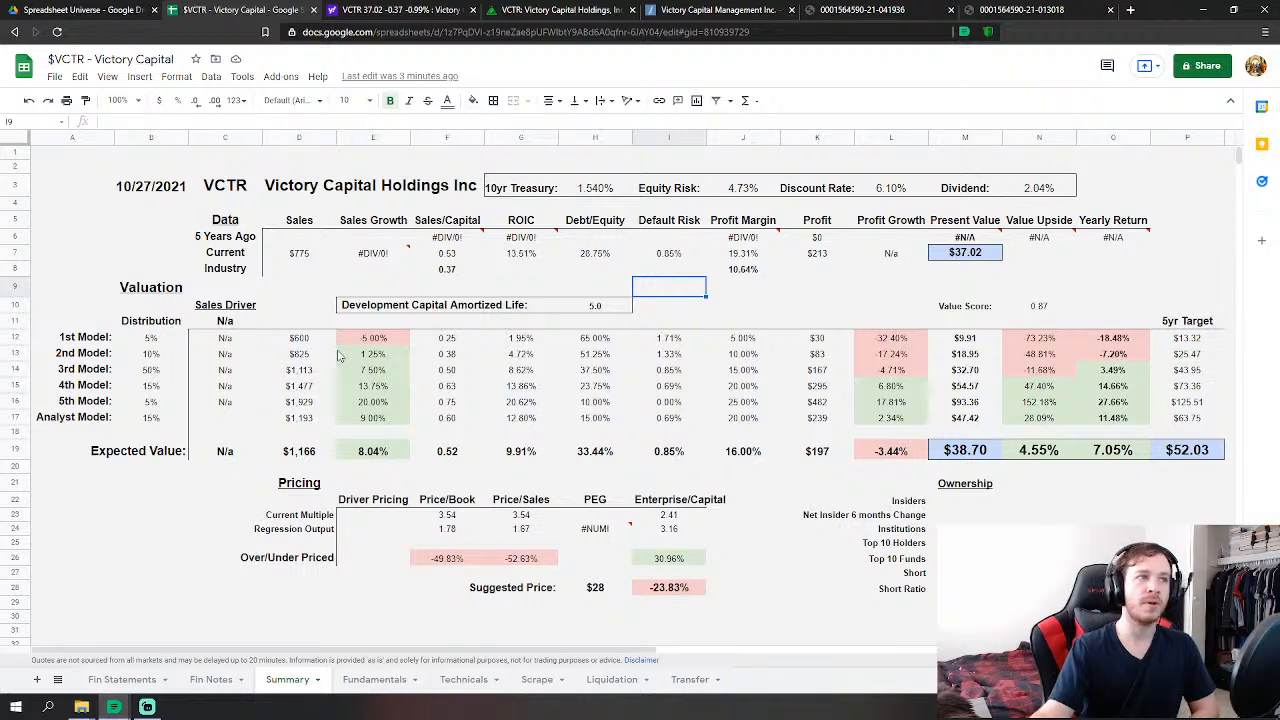
{"action": "left_click_drag", "start_coordinate": [64, 158], "coordinate": [1187, 615]}
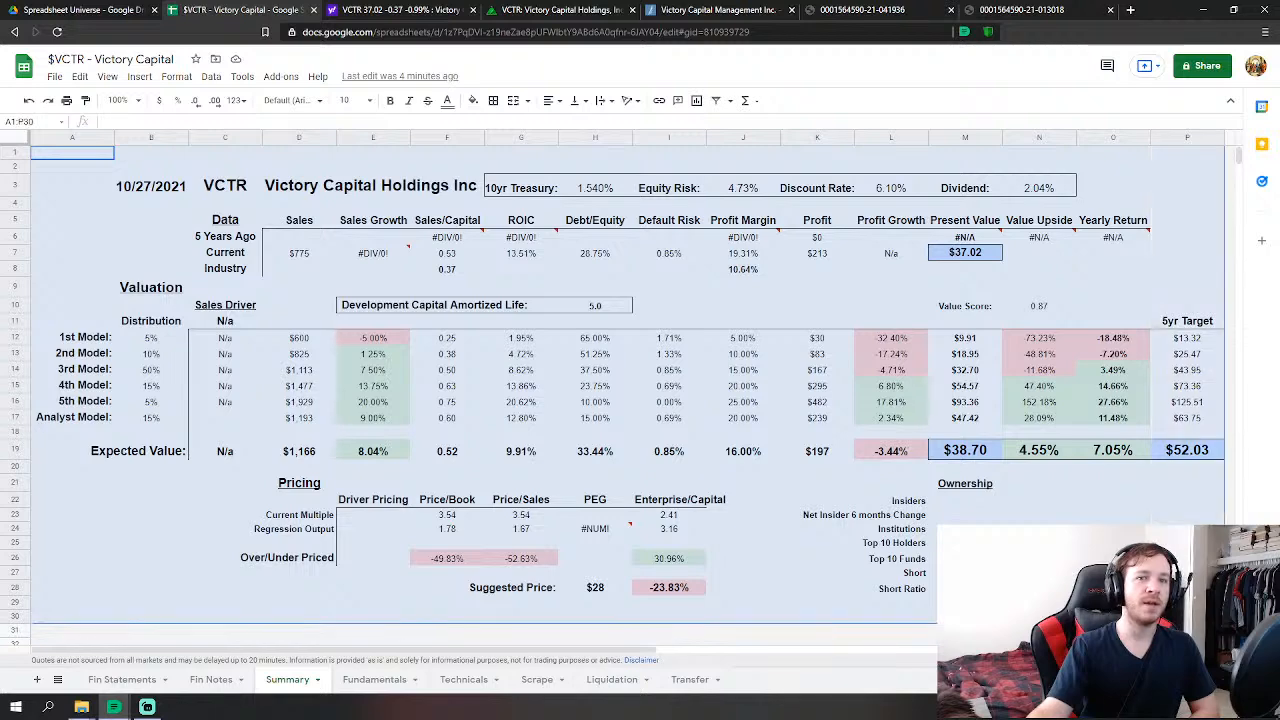
{"action": "left_click", "coordinate": [926, 503]}
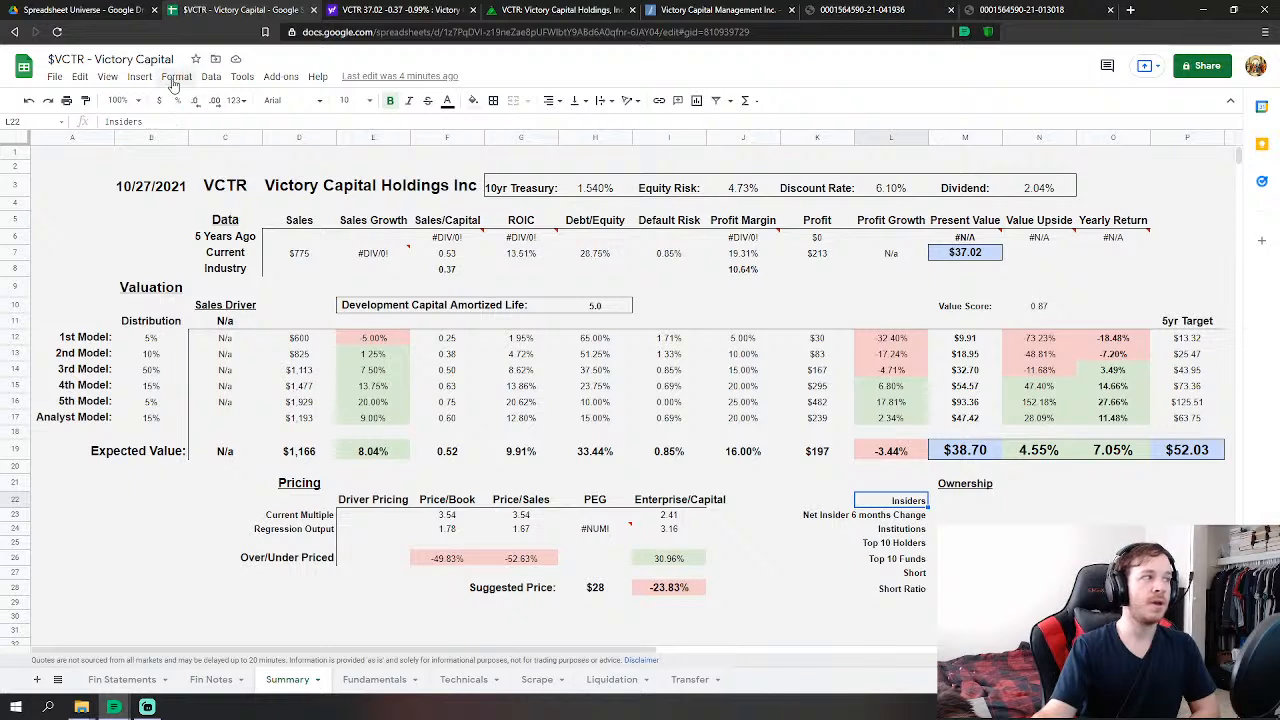
- Switch to Google Drive, open the DCF's folder and browse its company valuation spreadsheets
{"action": "left_click", "coordinate": [125, 12]}
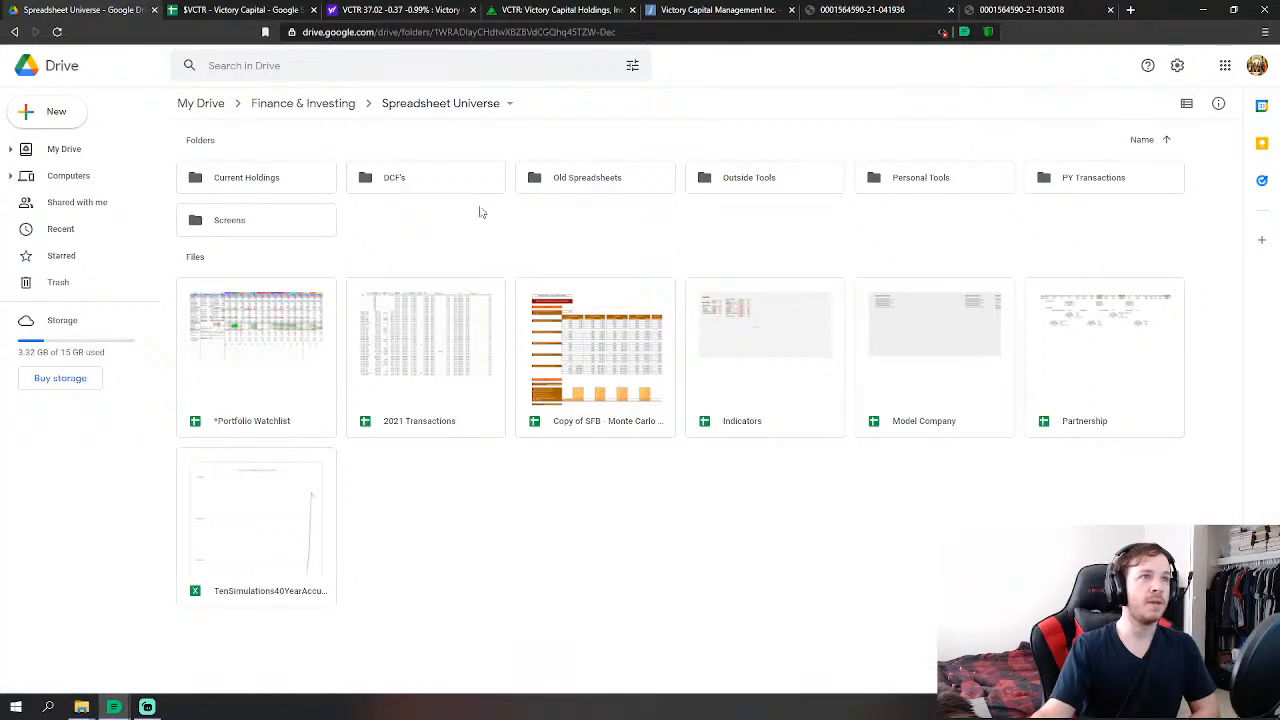
{"action": "double_click", "coordinate": [386, 188]}
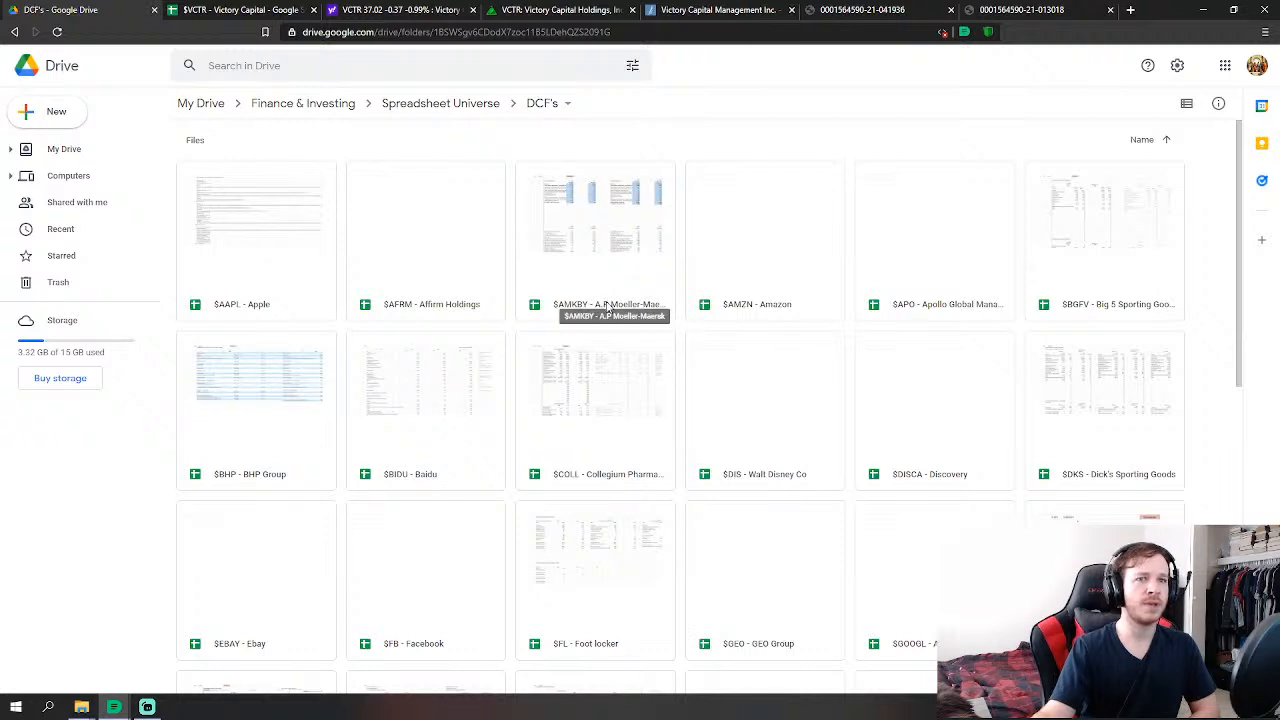
{"action": "scroll", "coordinate": [706, 434], "scroll_direction": "down", "scroll_amount": 2}
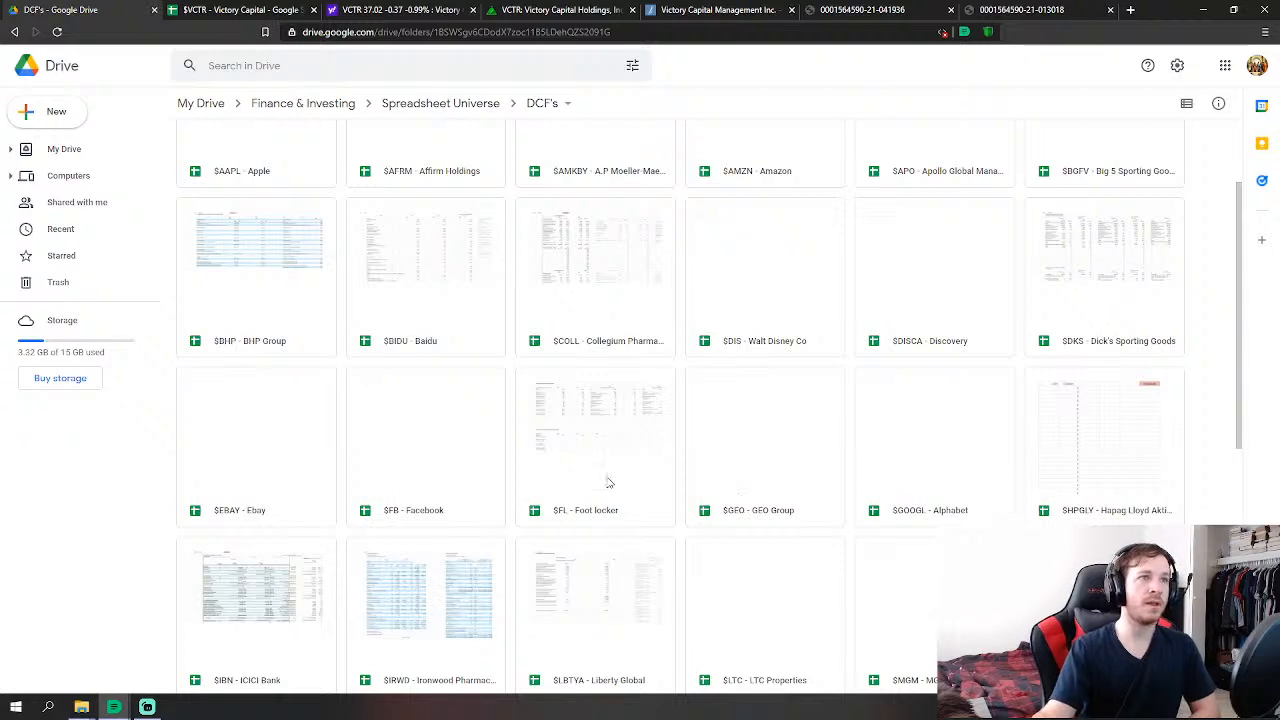
{"action": "left_click", "coordinate": [610, 176]}
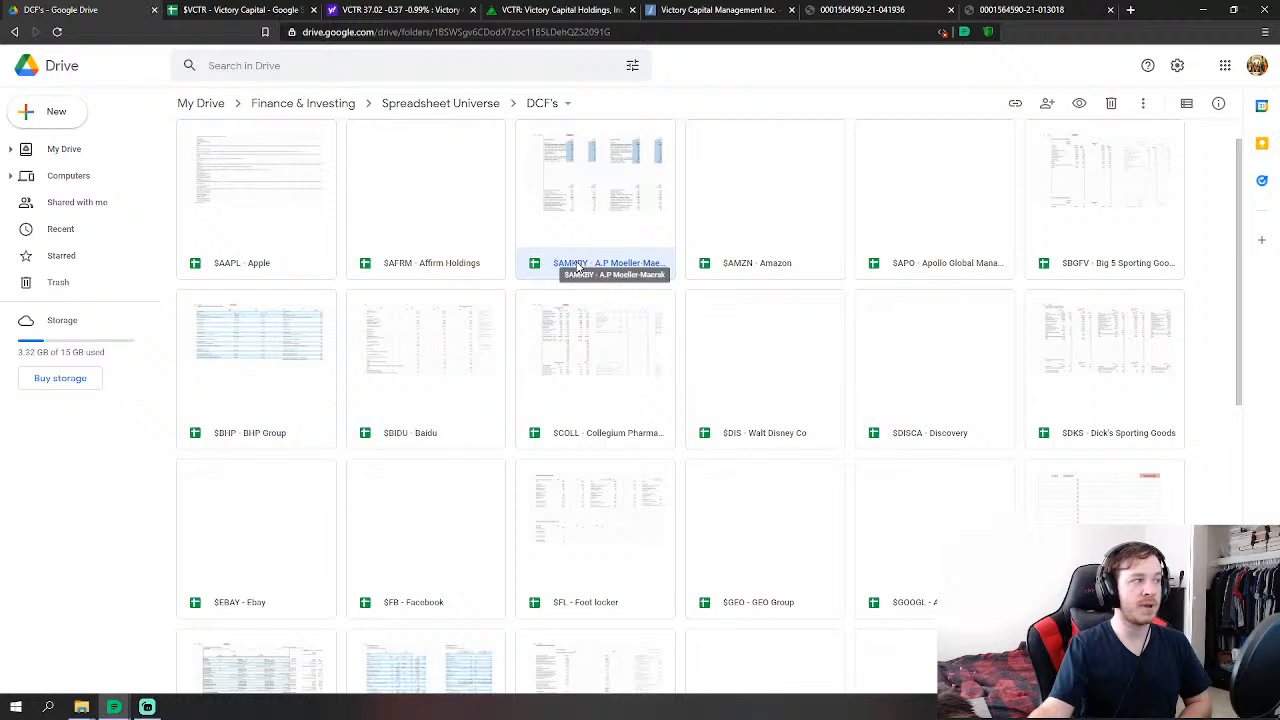
{"action": "left_click", "coordinate": [1212, 474]}
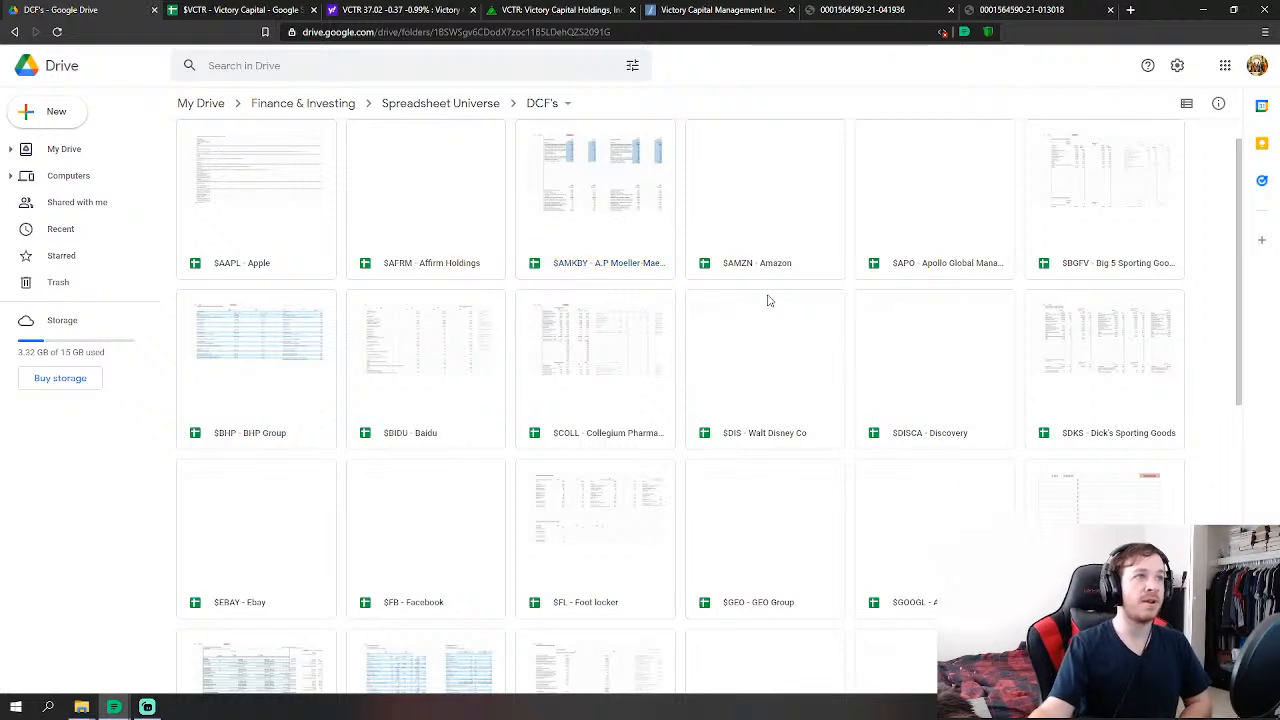